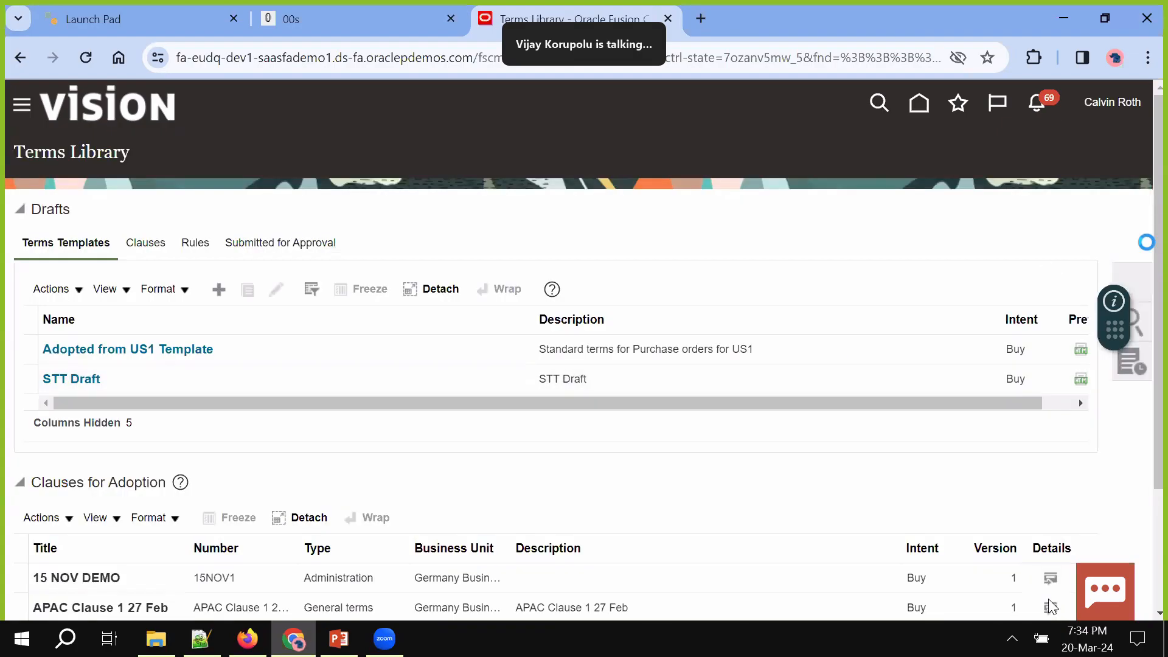
Review the Terms Library task list and follow a task link back to the home page
scroll(1059, 261, "down", 1)
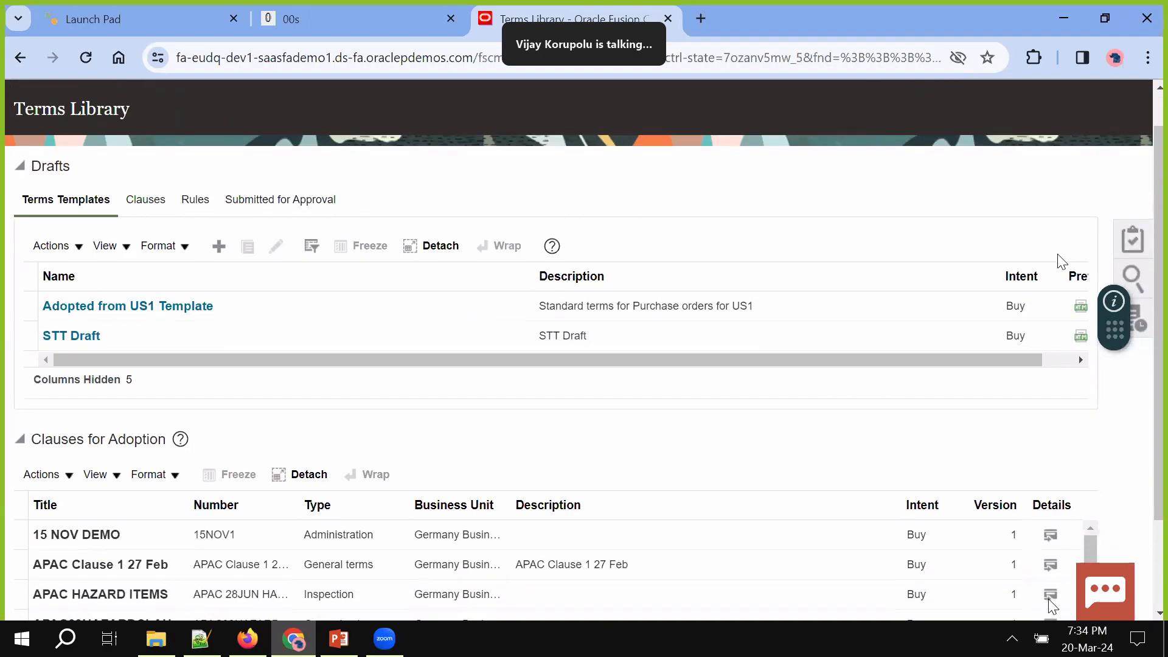
scroll(1061, 262, "up", 1)
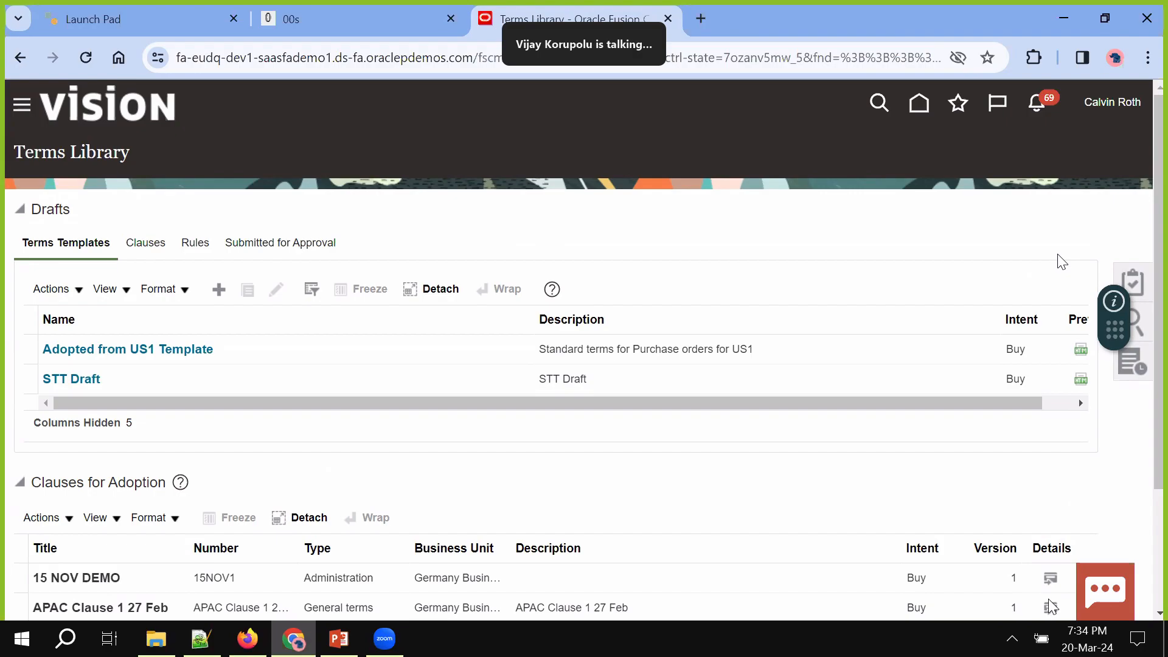
scroll(1061, 239, "down", 1)
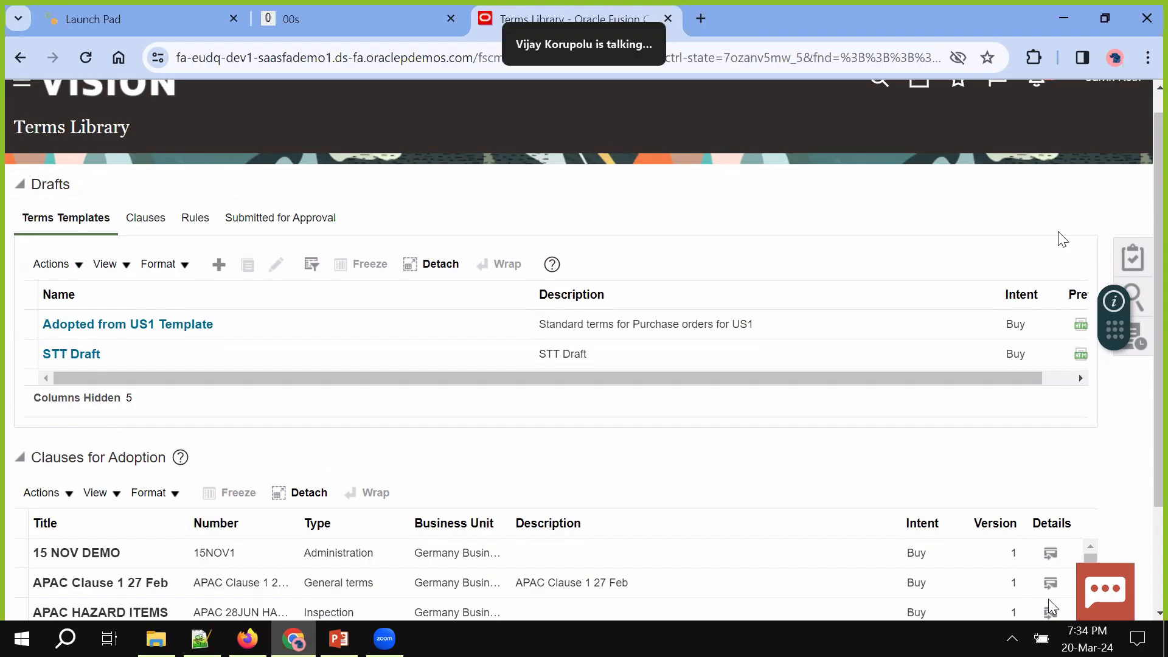
left_click(1135, 262)
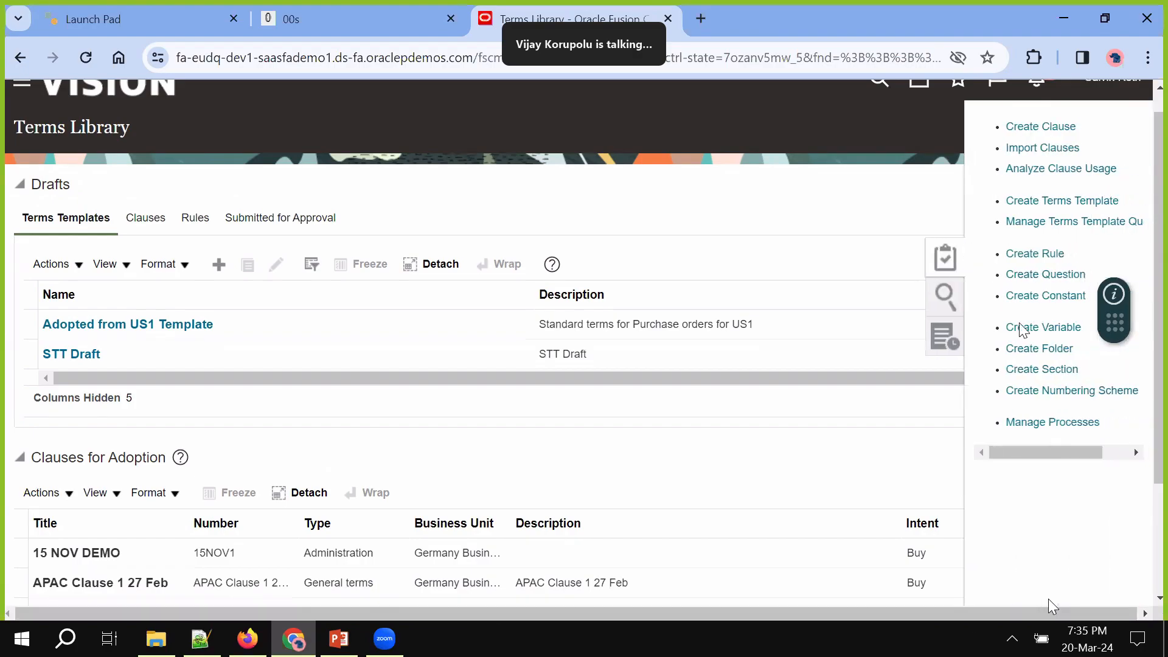
left_click(939, 359)
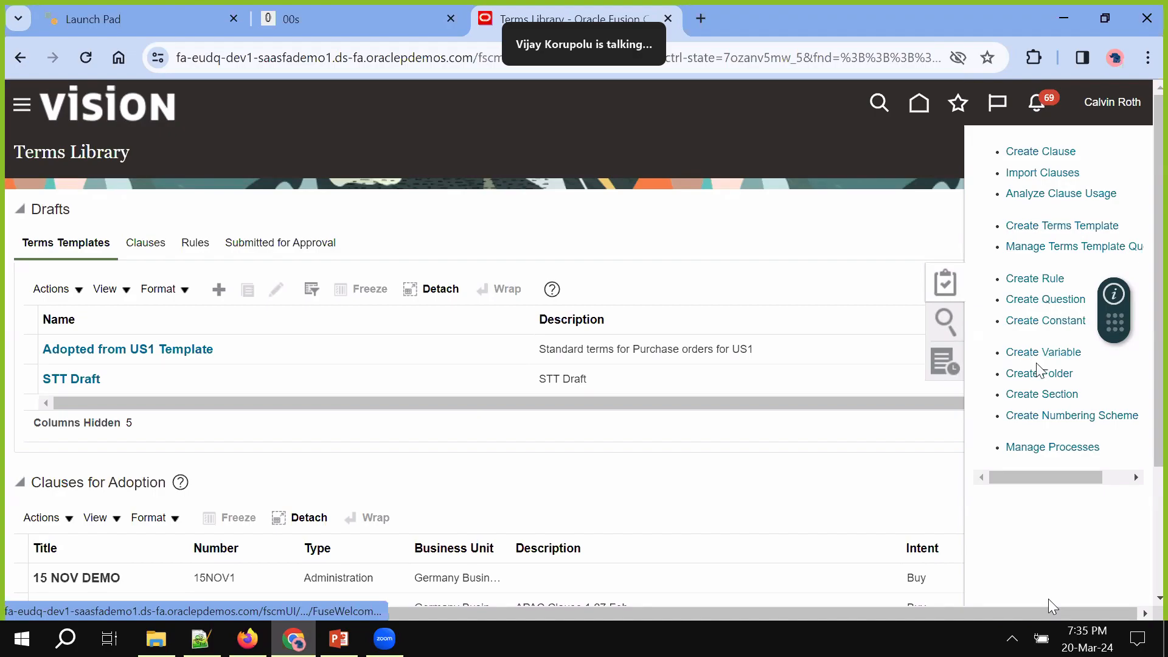
left_click(1044, 447)
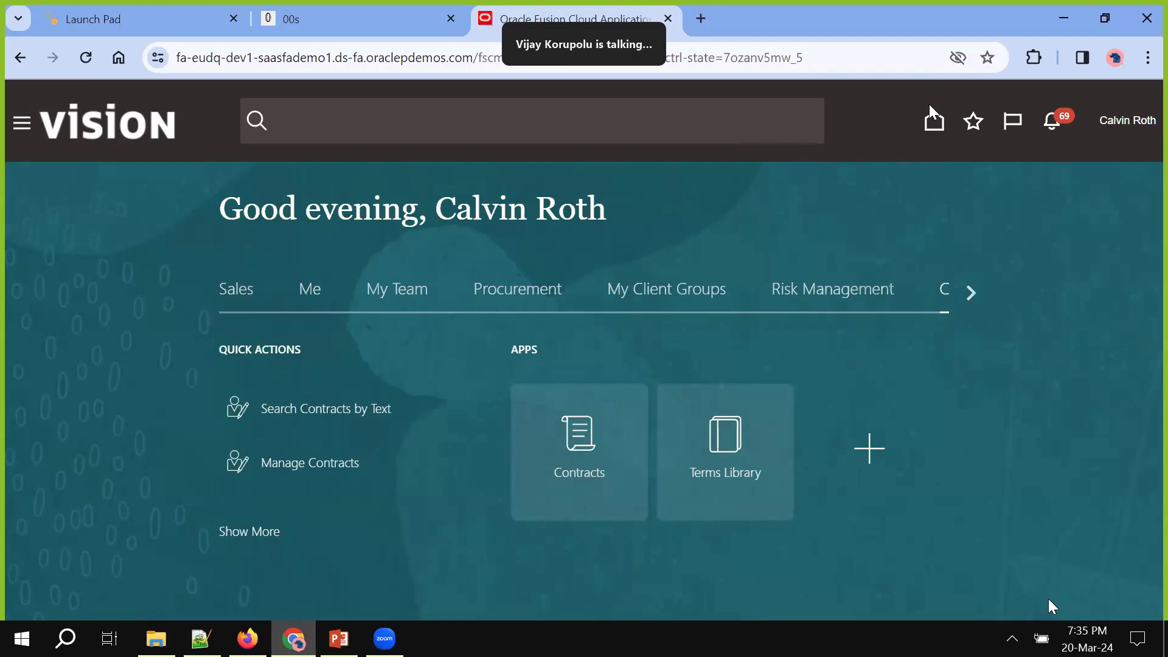
Open purchase order US164896 from the Procurement Purchase Orders work area and show its task list
left_click(520, 295)
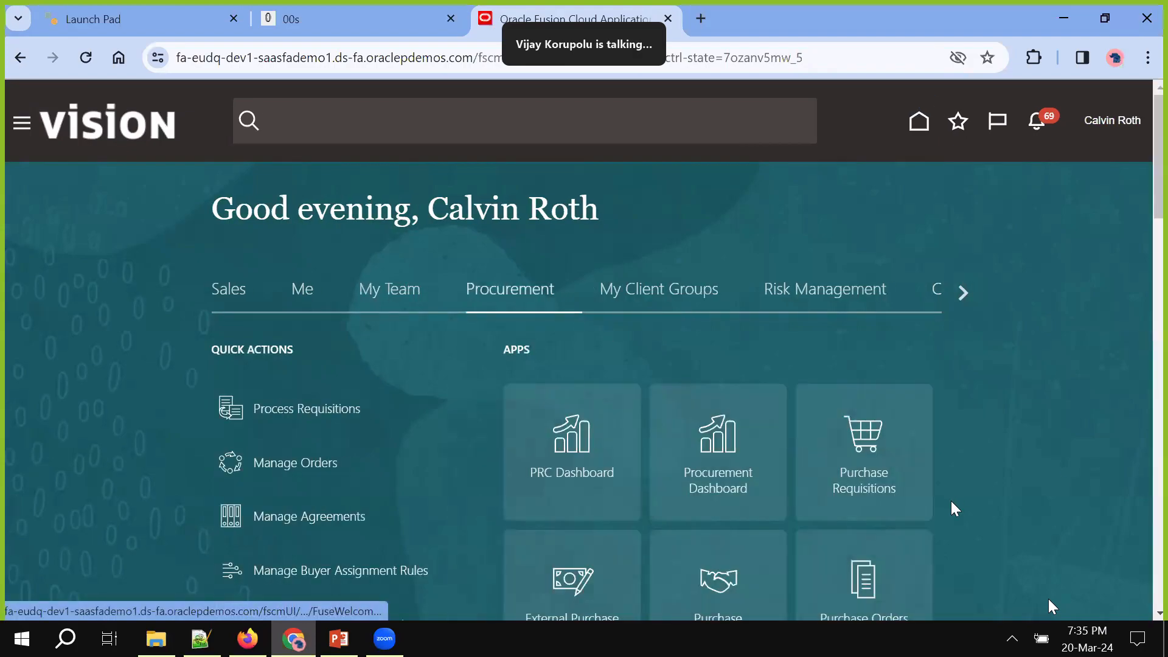
scroll(950, 505, "down", 1)
left_click(871, 523)
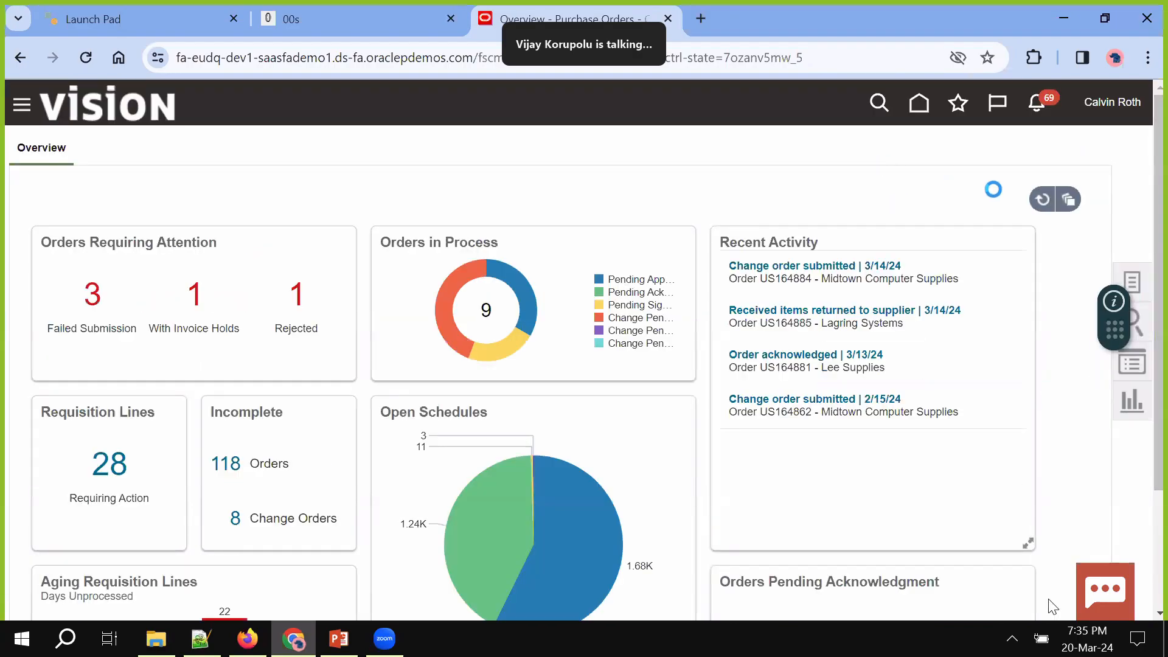
left_click(1034, 190)
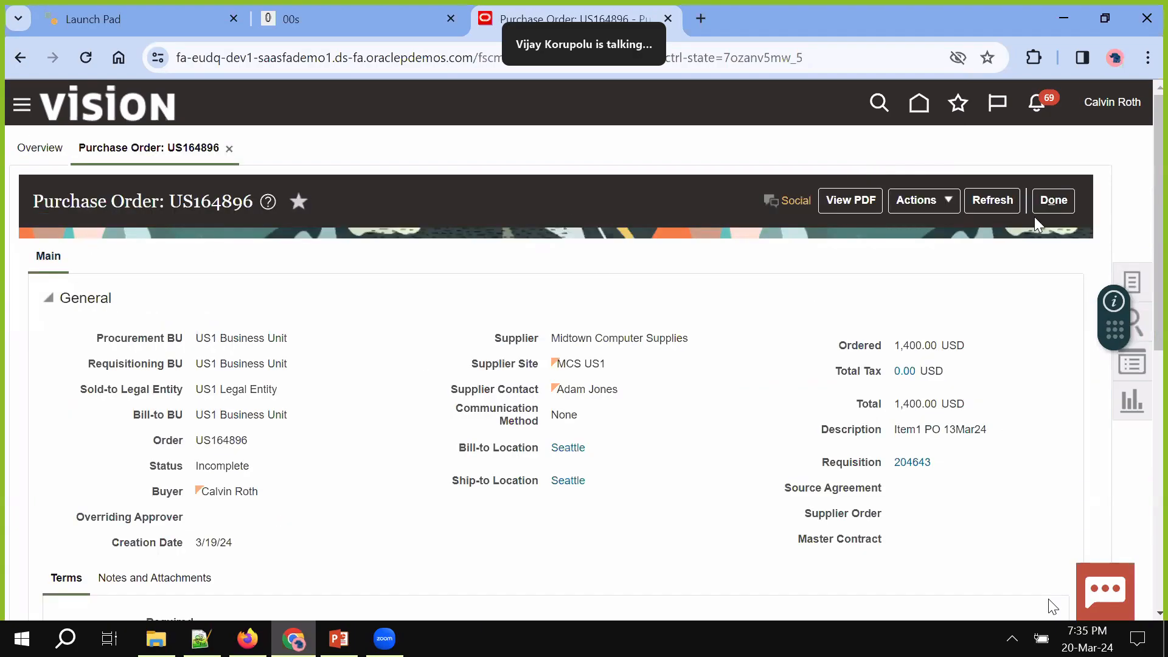
left_click(1133, 282)
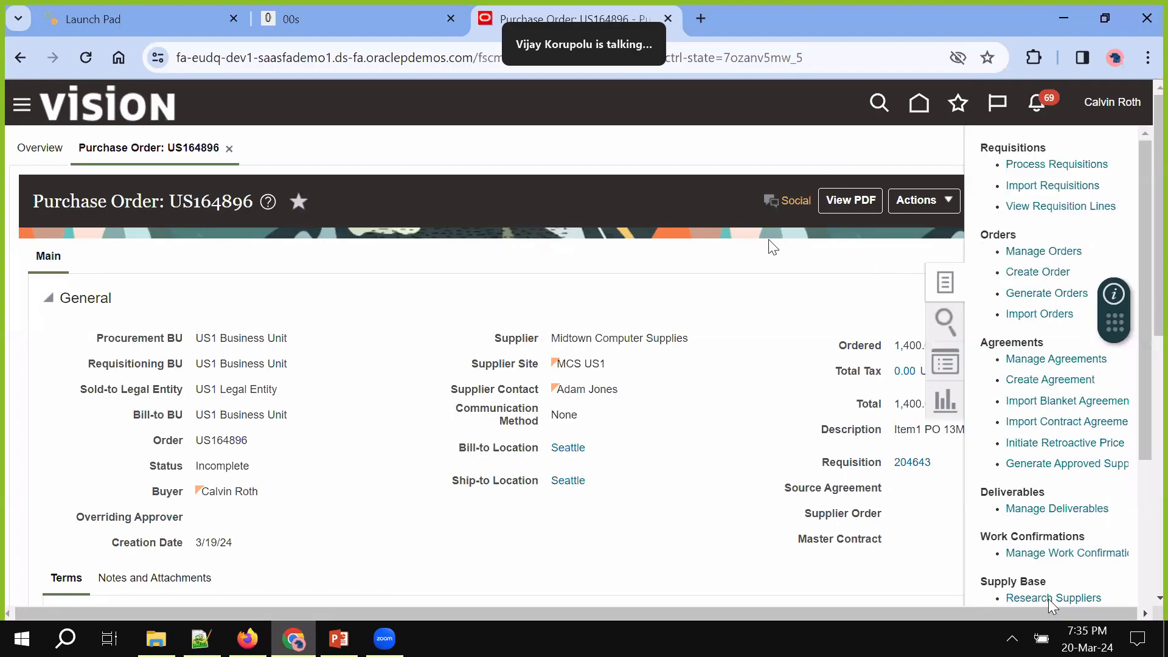
Create purchase order US164897 for supplier Lee Supplies with its site and contact auto-filled
left_click(1038, 274)
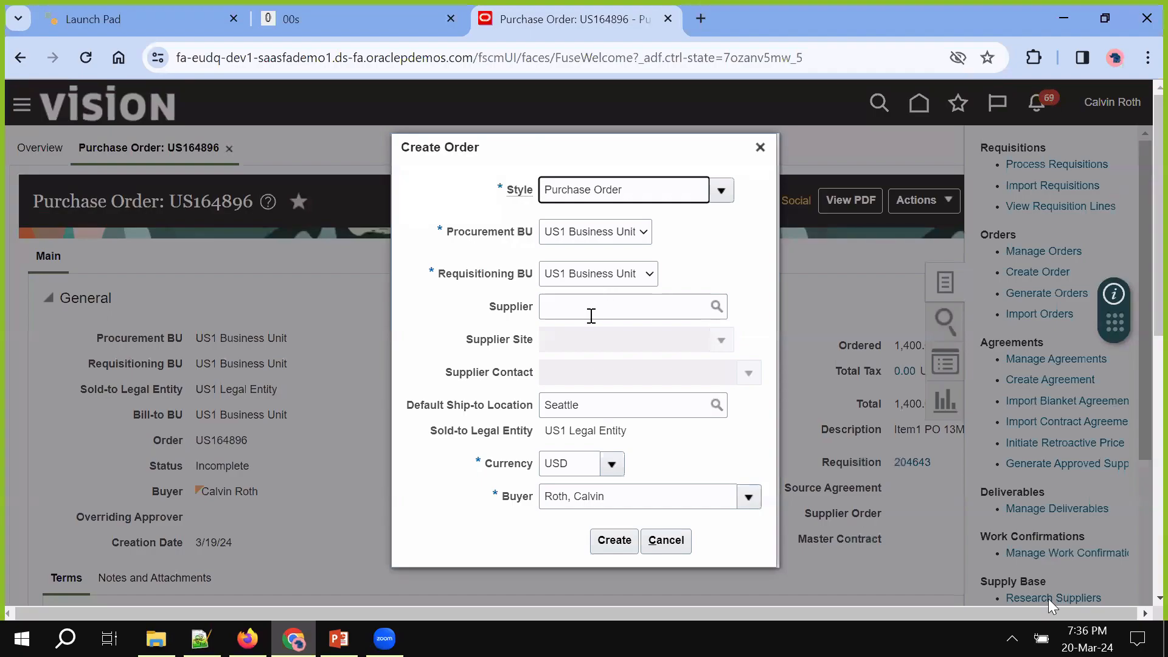
left_click(591, 316)
type("Lee")
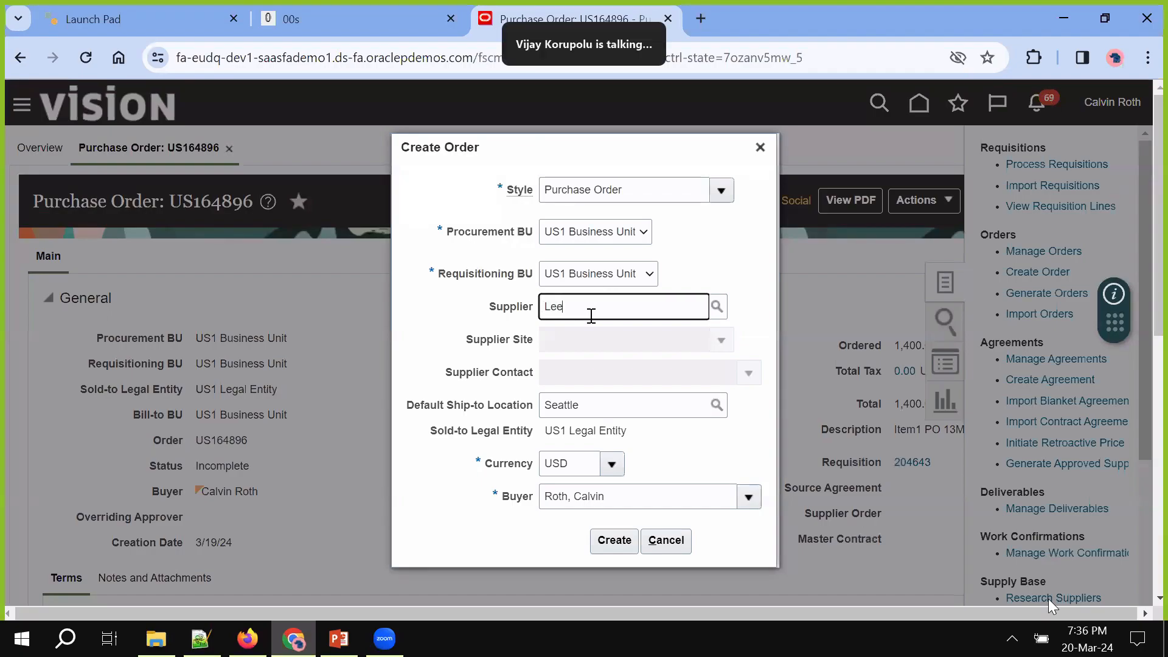
key("Tab")
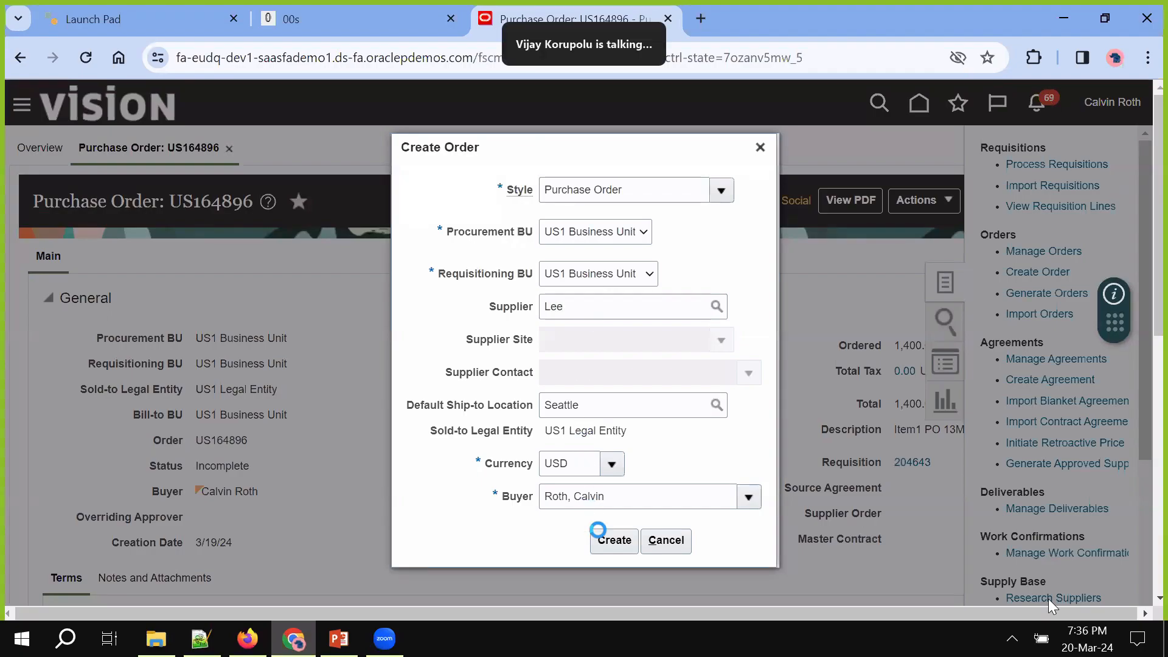
left_click(608, 541)
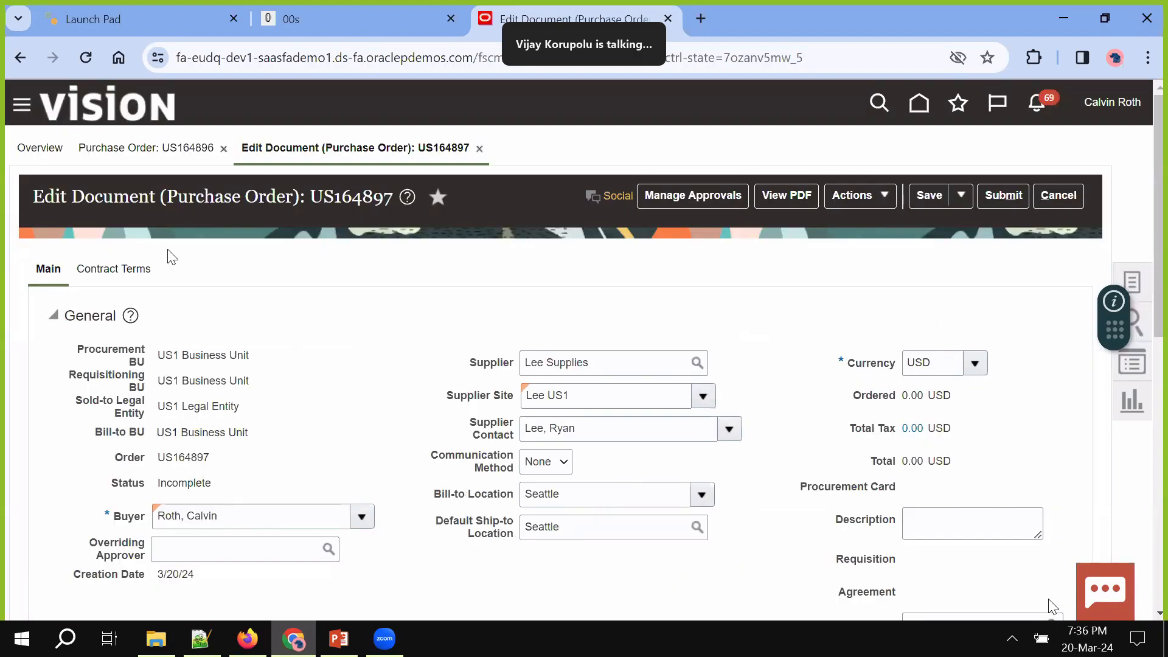
Check US164897's Main and Contract Terms tabs, confirming no contract terms are attached
left_click(118, 271)
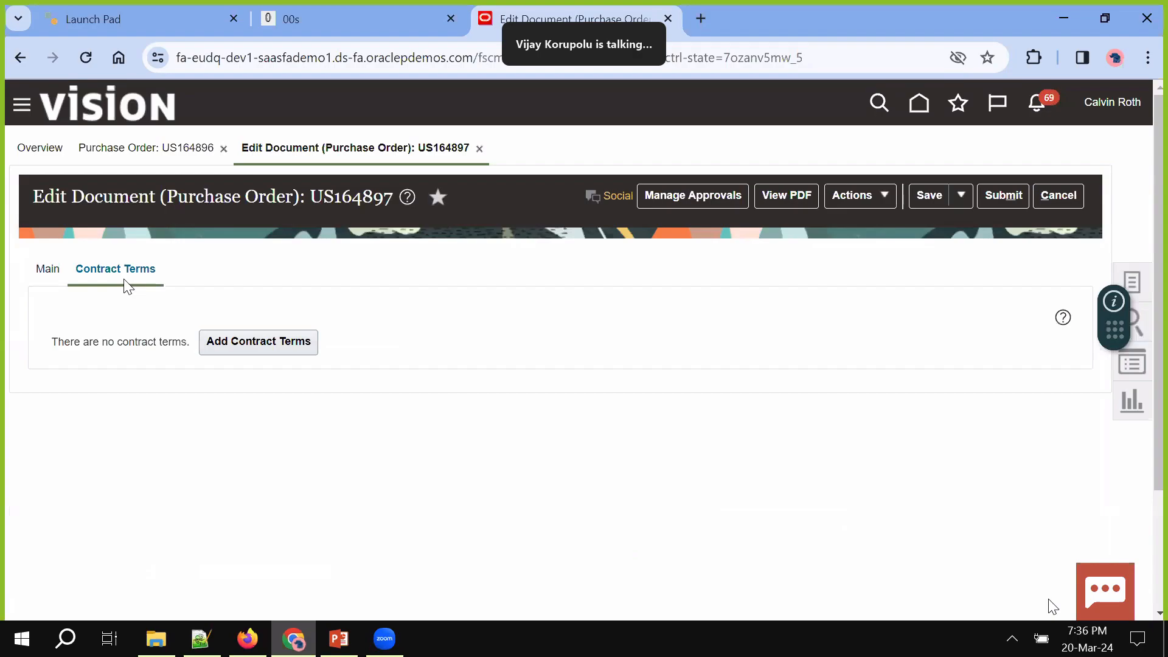
left_click(48, 274)
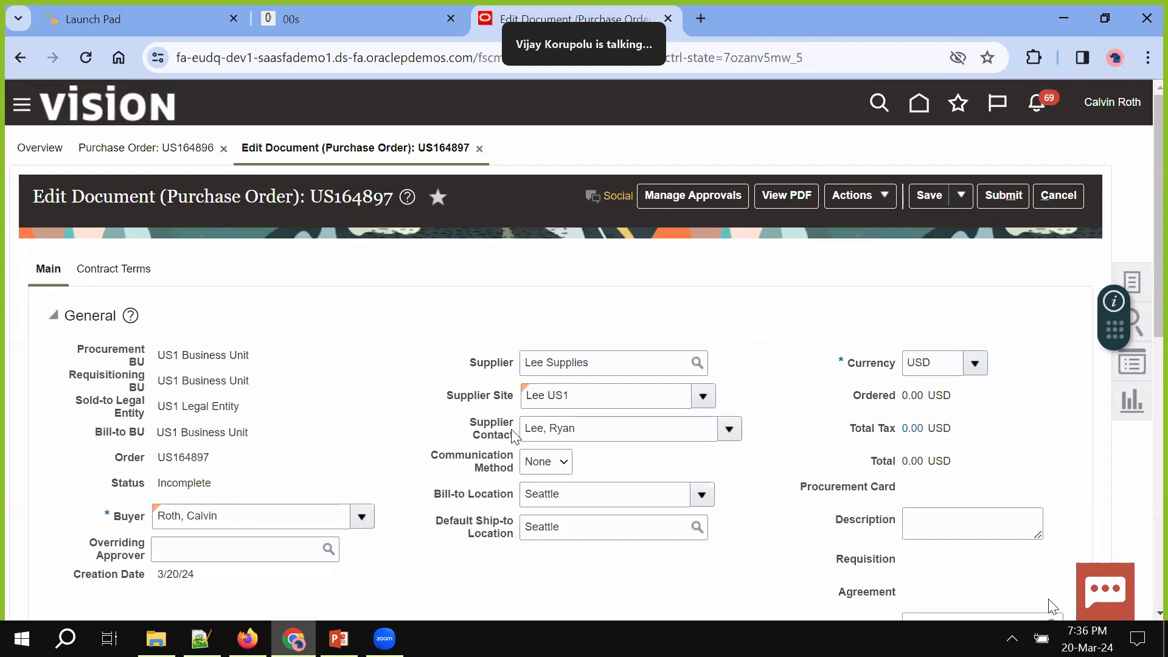
scroll(388, 283, "down", 6)
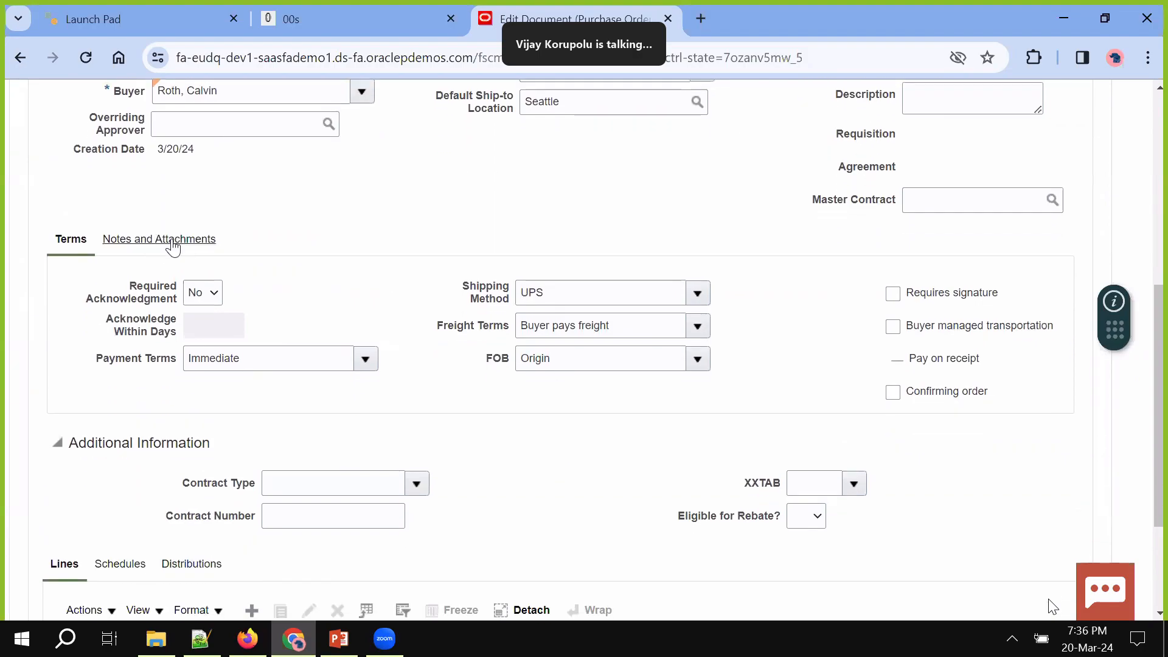
scroll(441, 254, "up", 5)
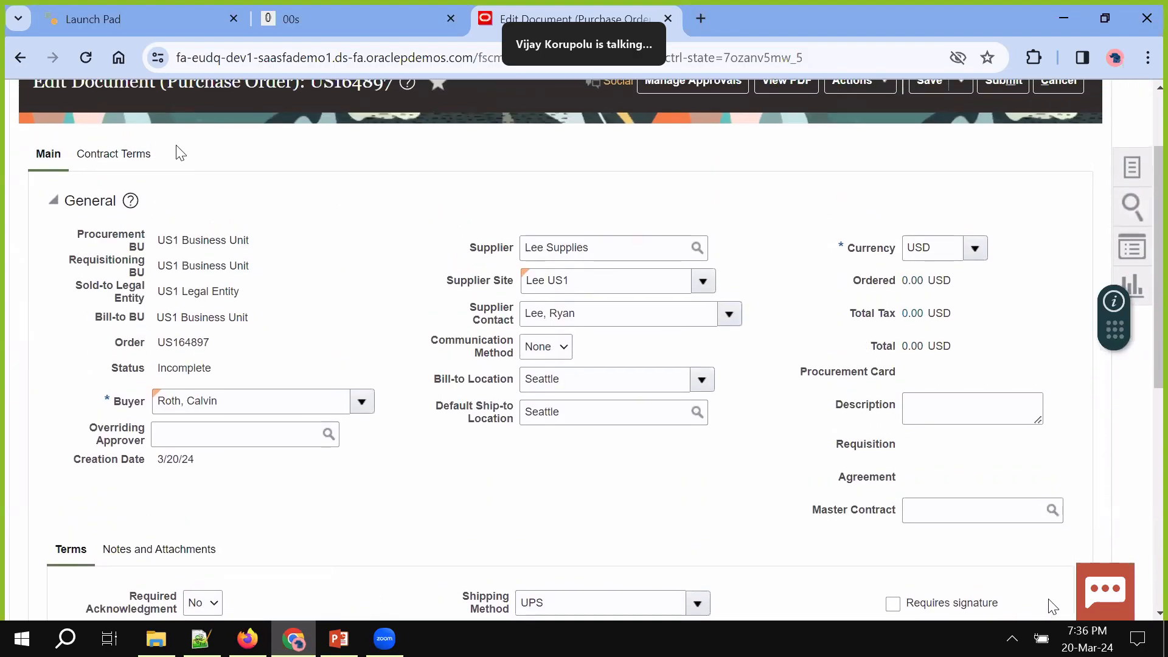
left_click(142, 154)
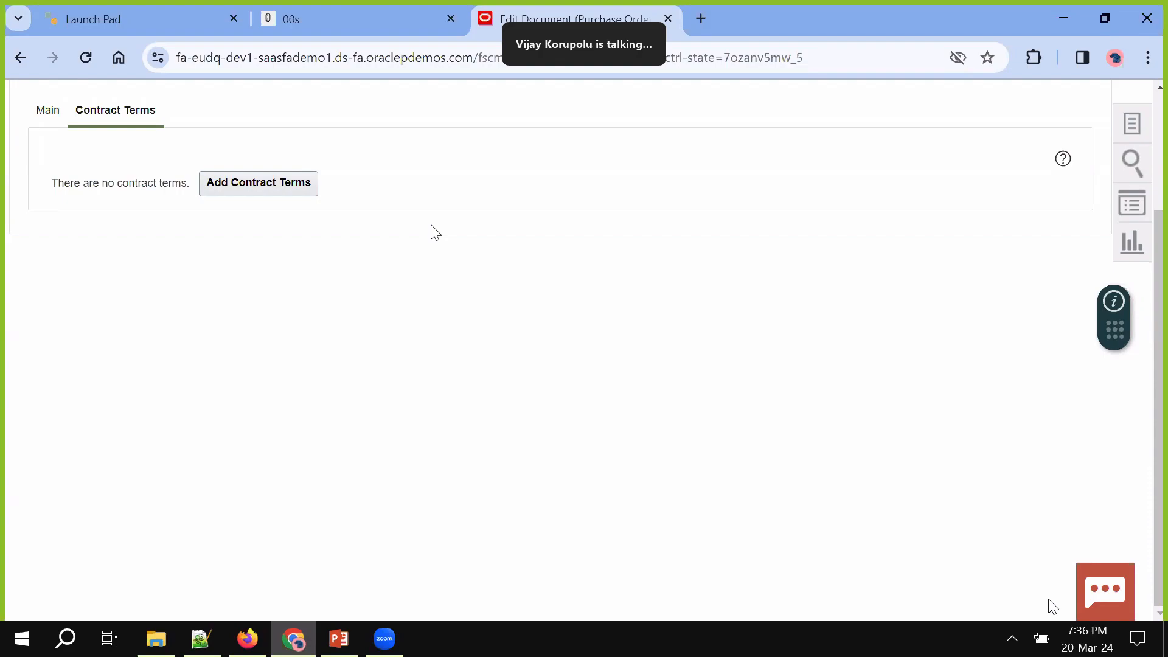
scroll(434, 232, "up", 3)
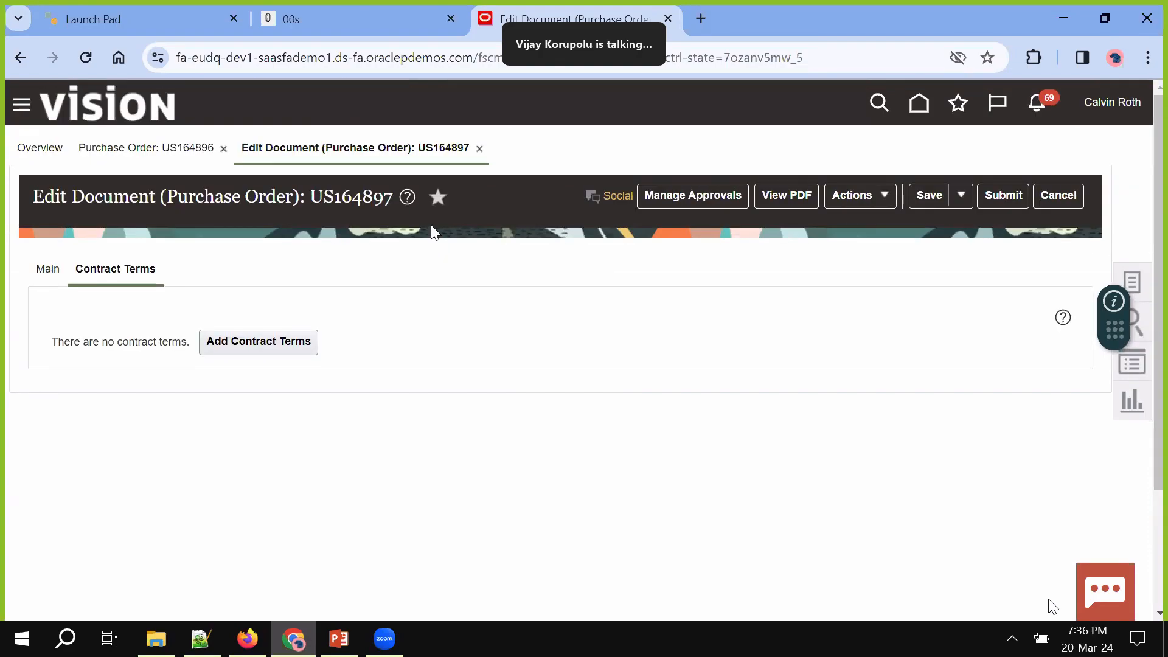
Add contract terms to US164897 from the Purchase Order Term Template, with Terms Template as source
left_click(278, 340)
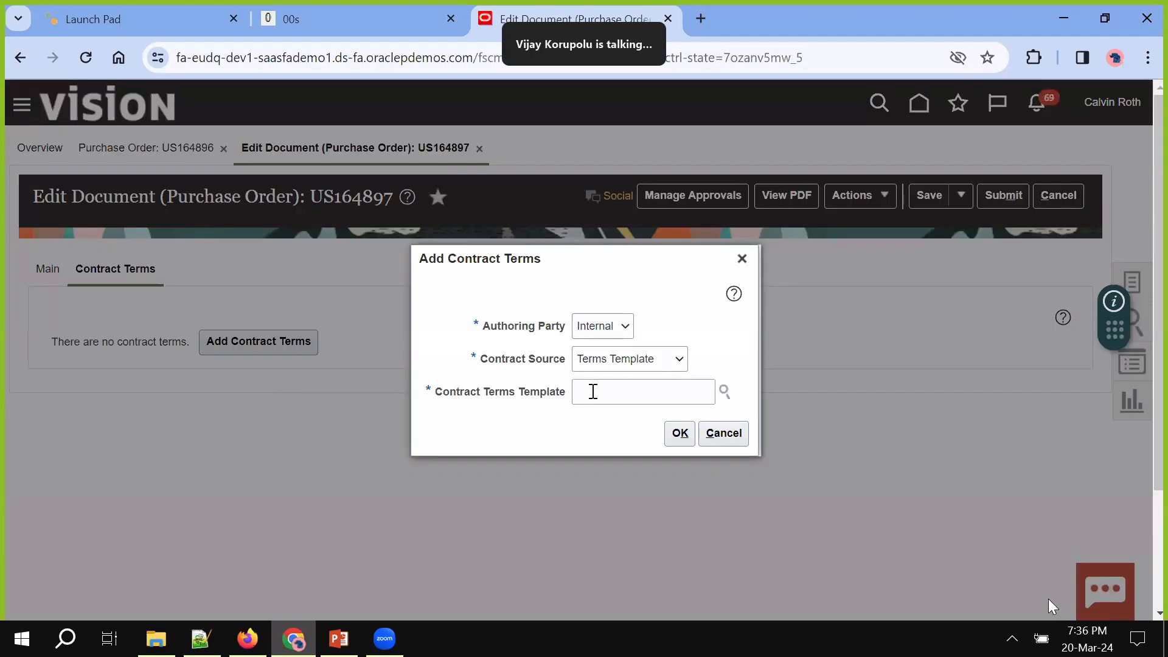
left_click(647, 359)
left_click(633, 393)
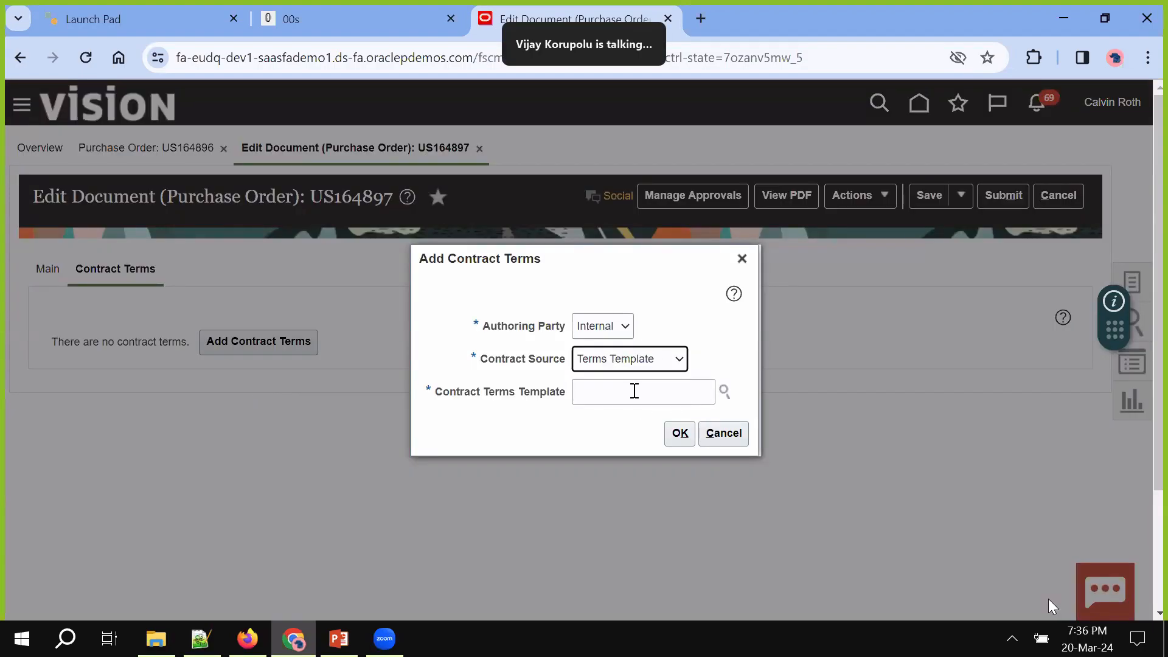
left_click(724, 391)
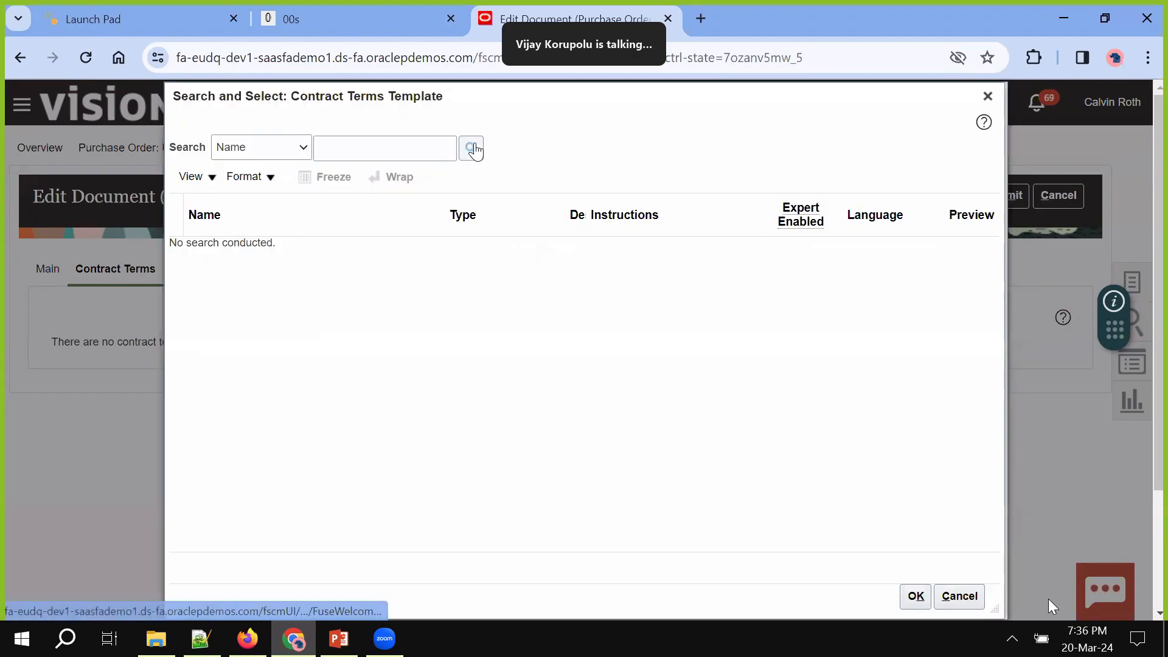
left_click(471, 148)
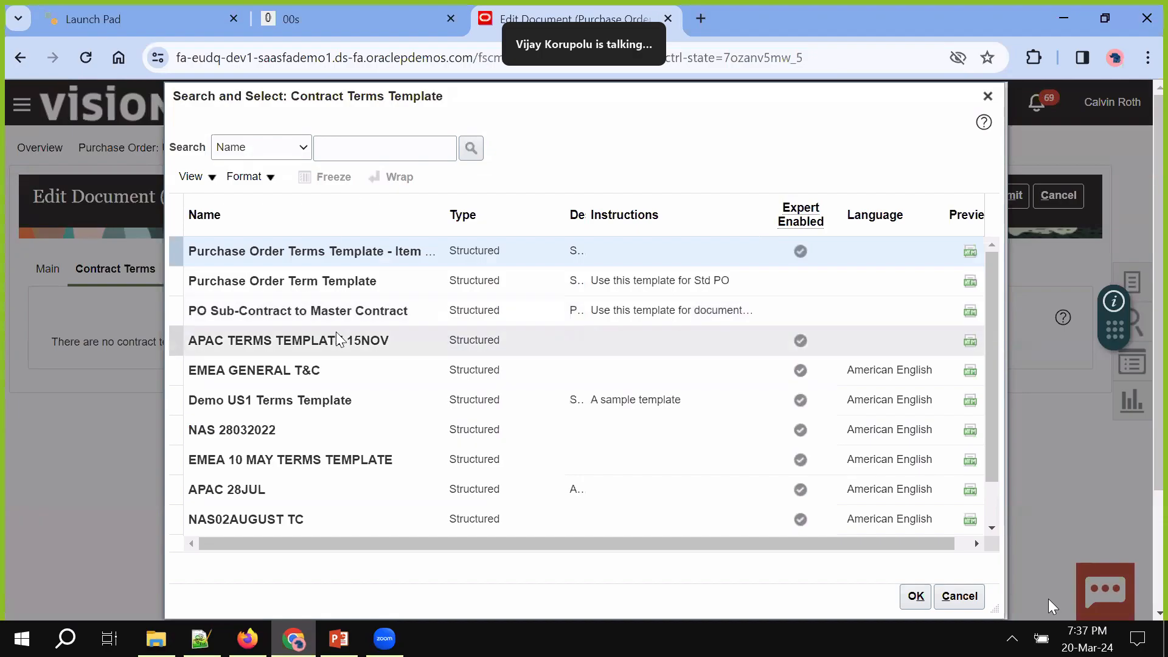
left_click(348, 281)
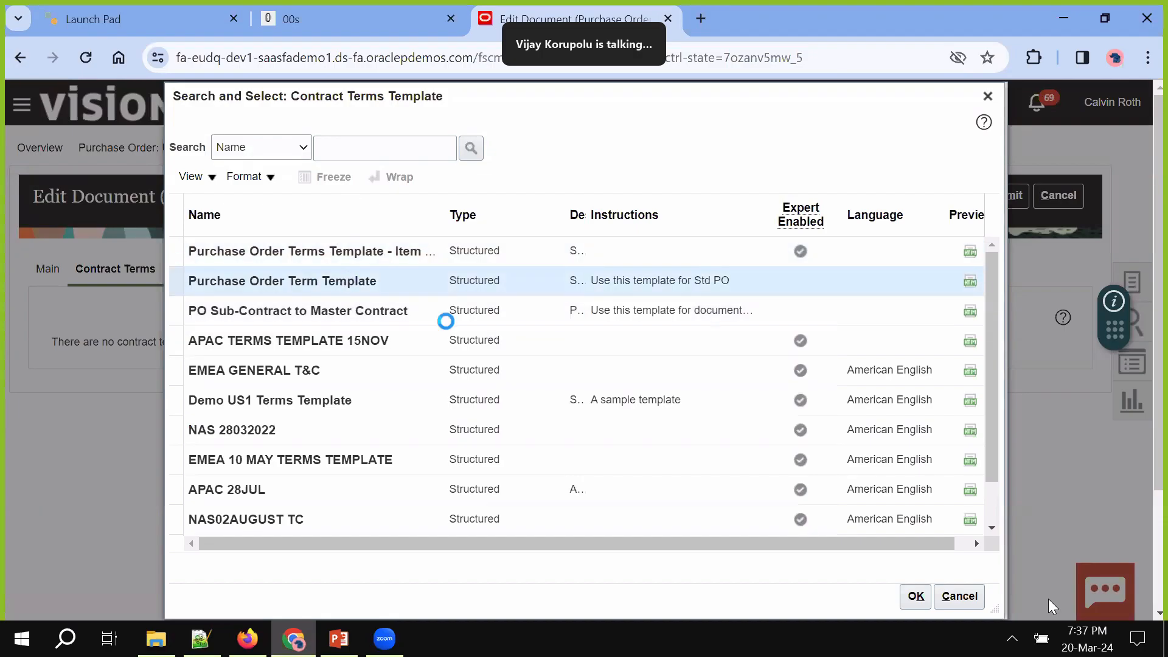
left_click(915, 596)
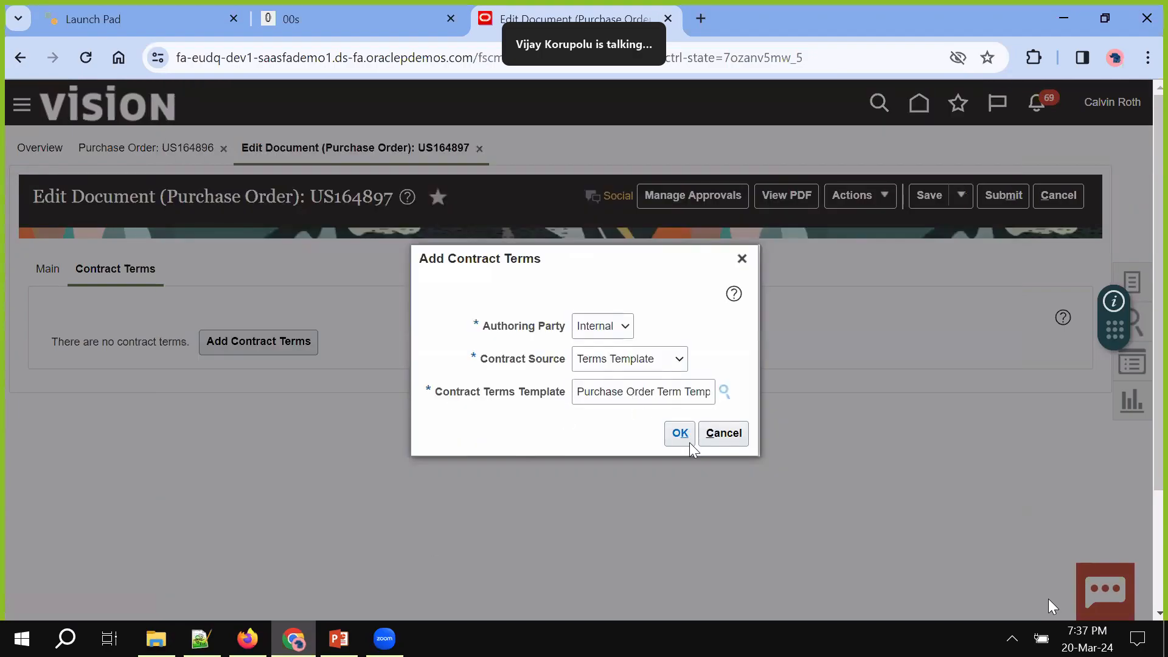
left_click(680, 433)
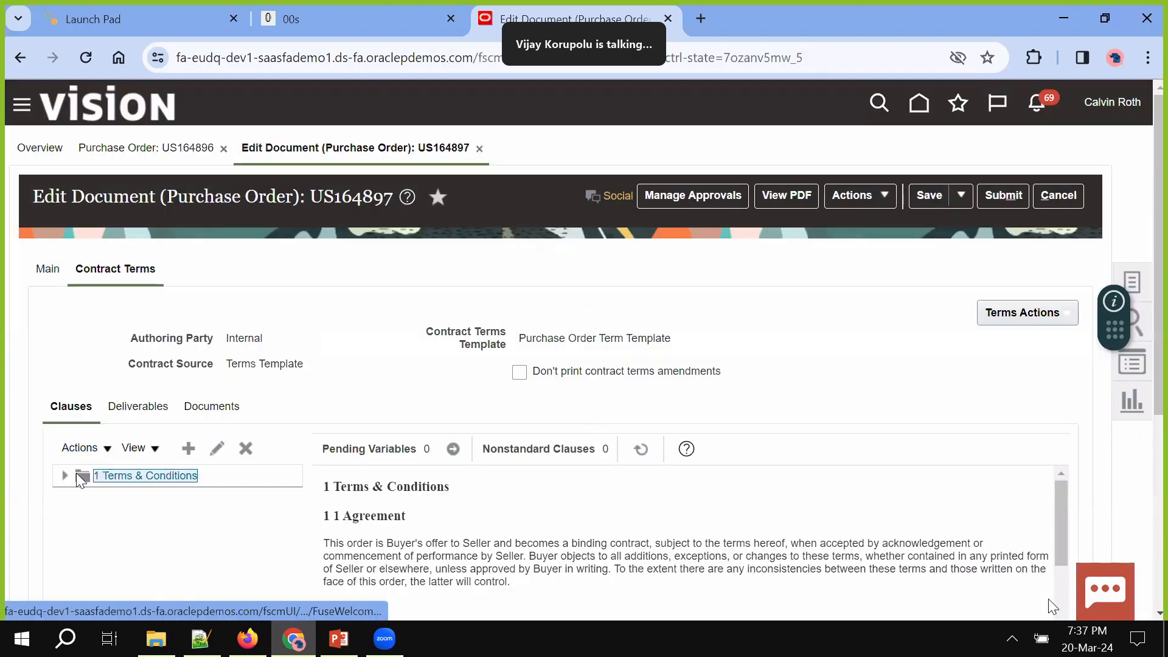
scroll(901, 513, "down", 3)
scroll(904, 518, "up", 3)
scroll(899, 347, "down", 3)
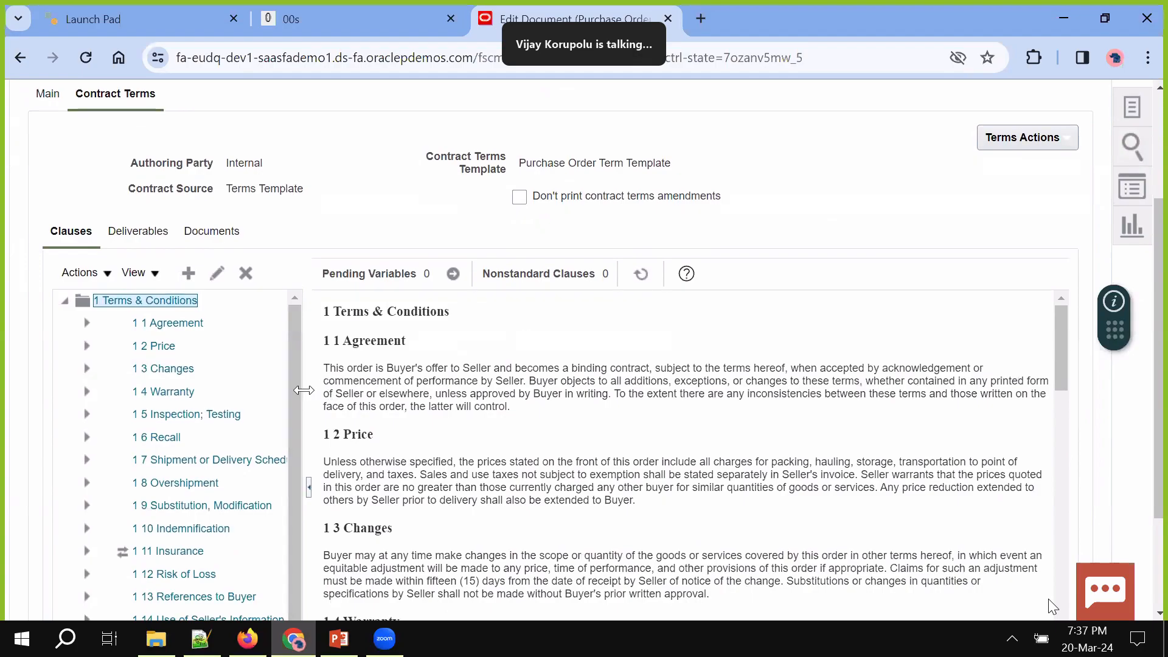
left_click_drag(364, 394, 385, 406)
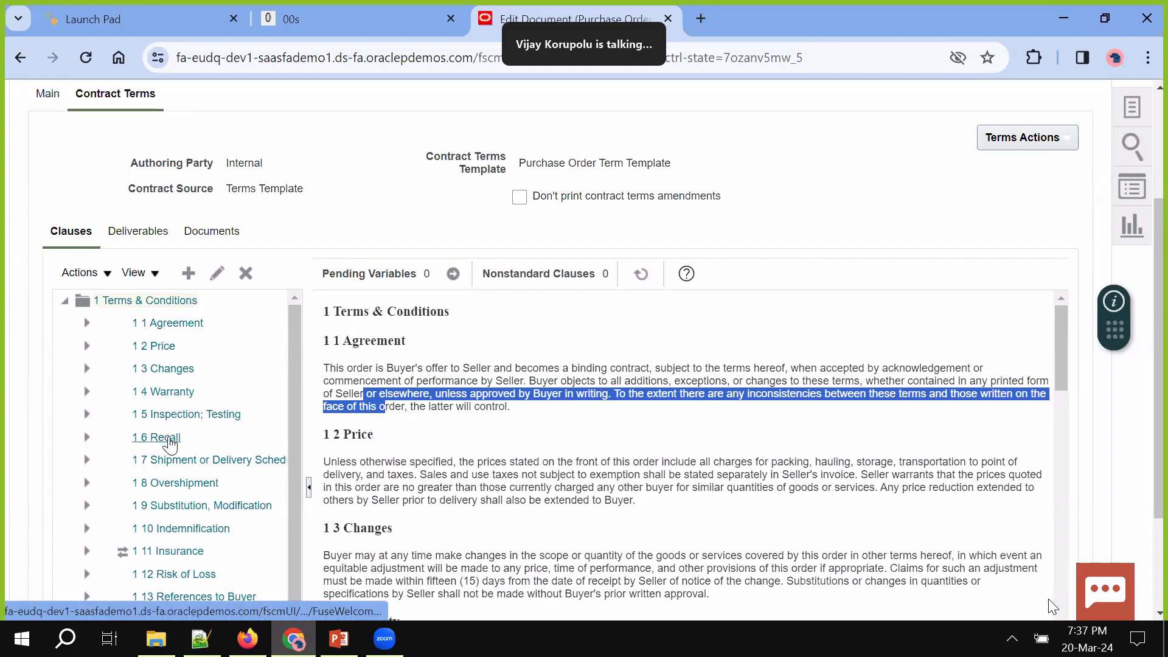
scroll(188, 530, "down", 2)
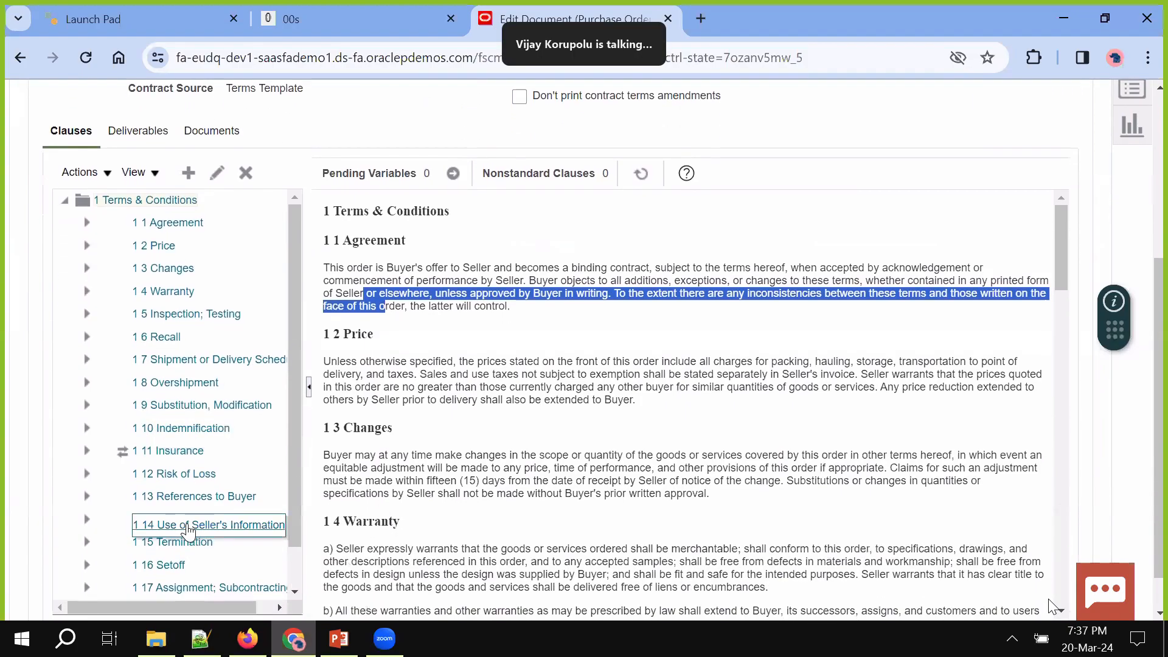
scroll(188, 530, "down", 1)
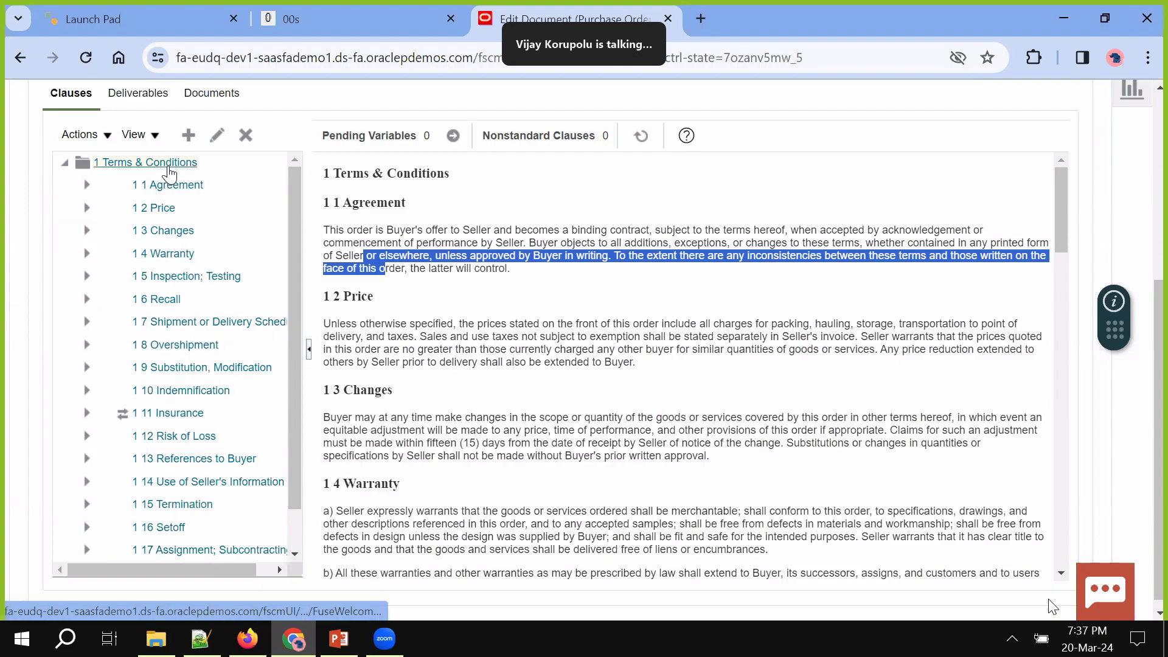
left_click(170, 186)
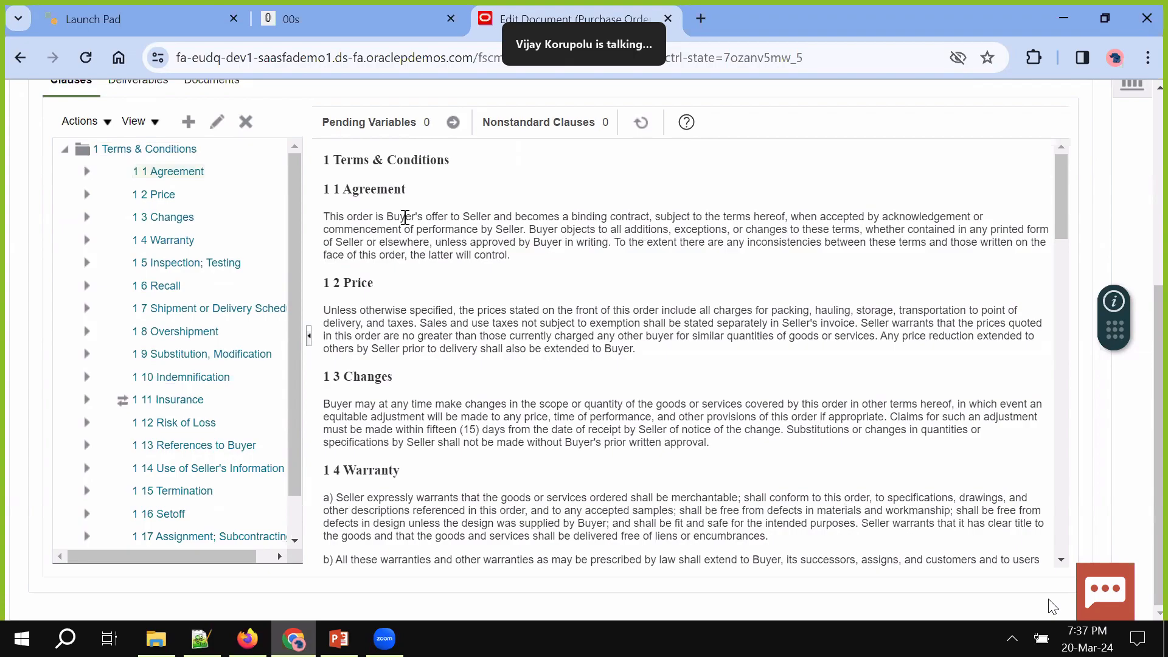
triple_click(404, 217)
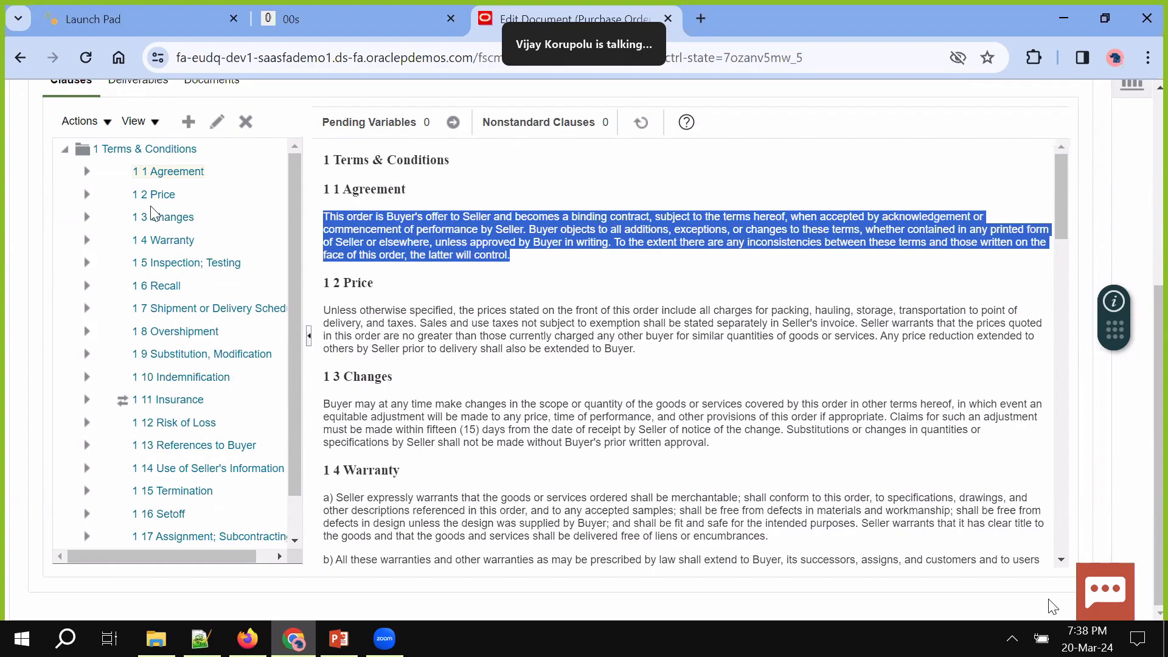
left_click(128, 151)
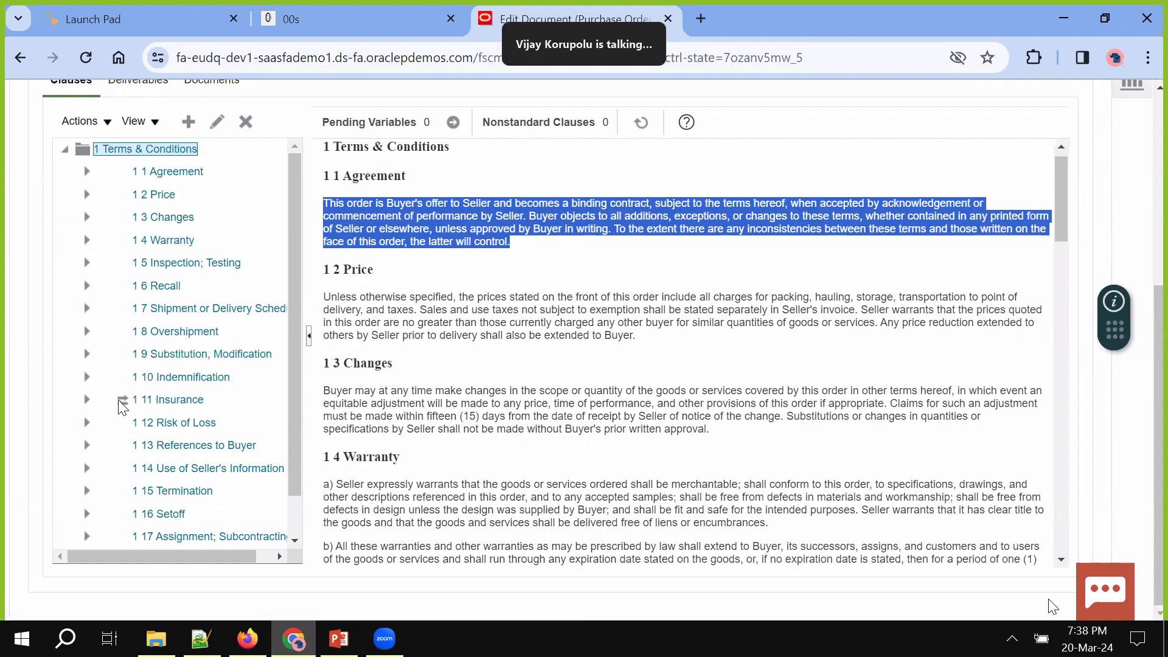
mouse_move(123, 403)
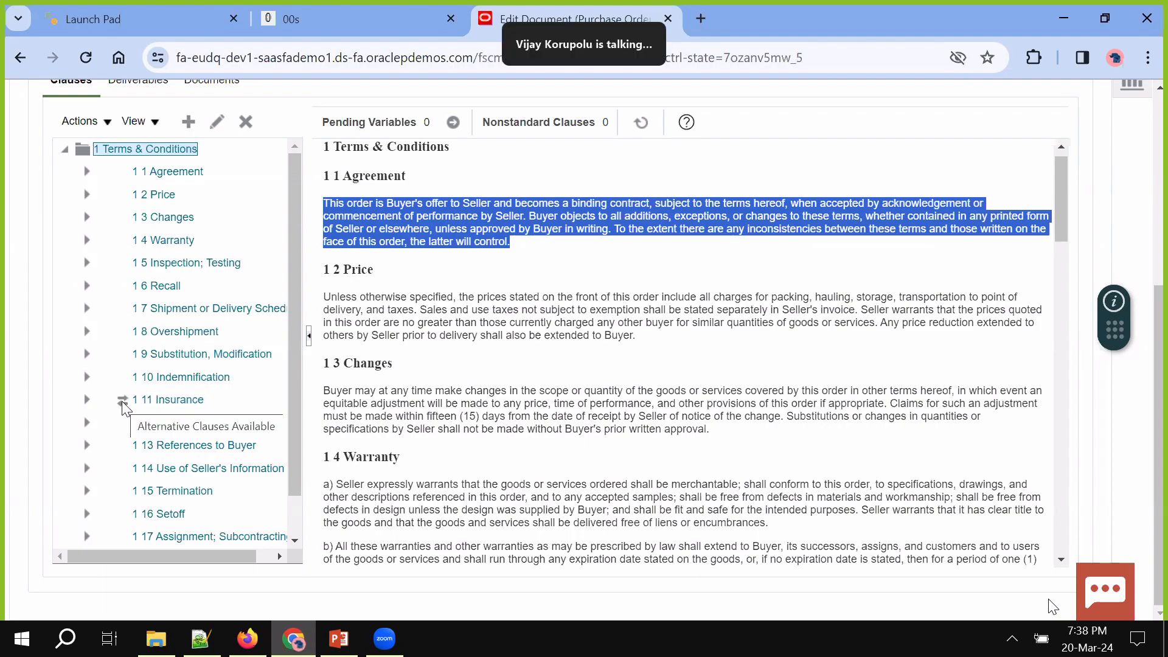
scroll(399, 175, "up", 1)
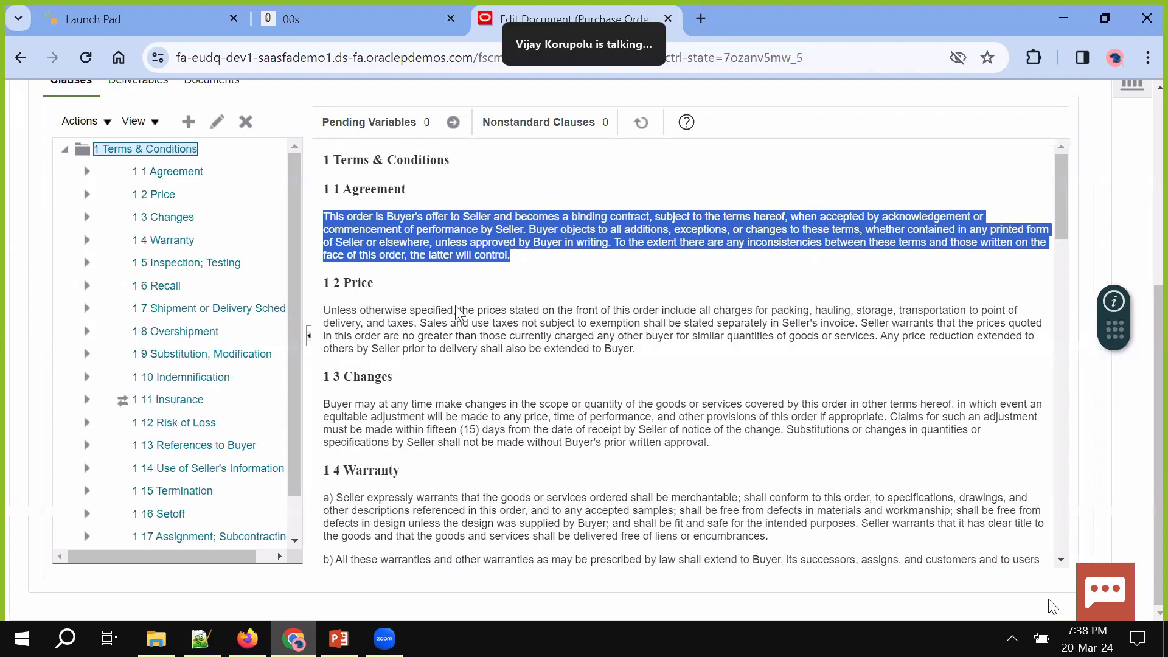
scroll(505, 236, "up", 2)
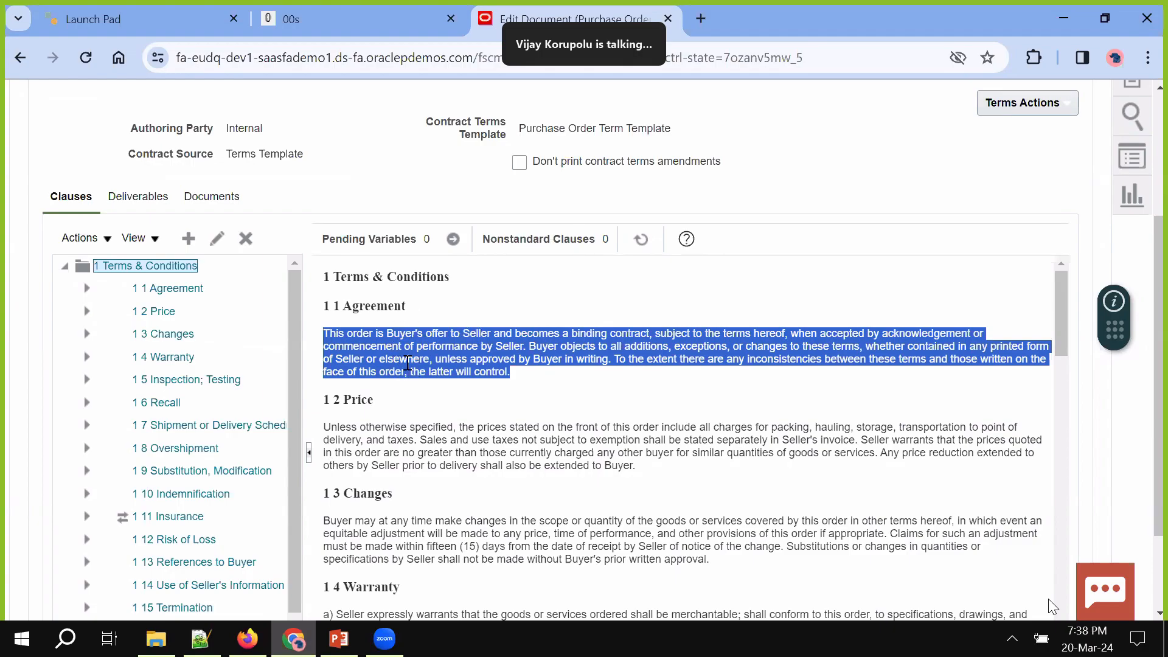
left_click(1035, 105)
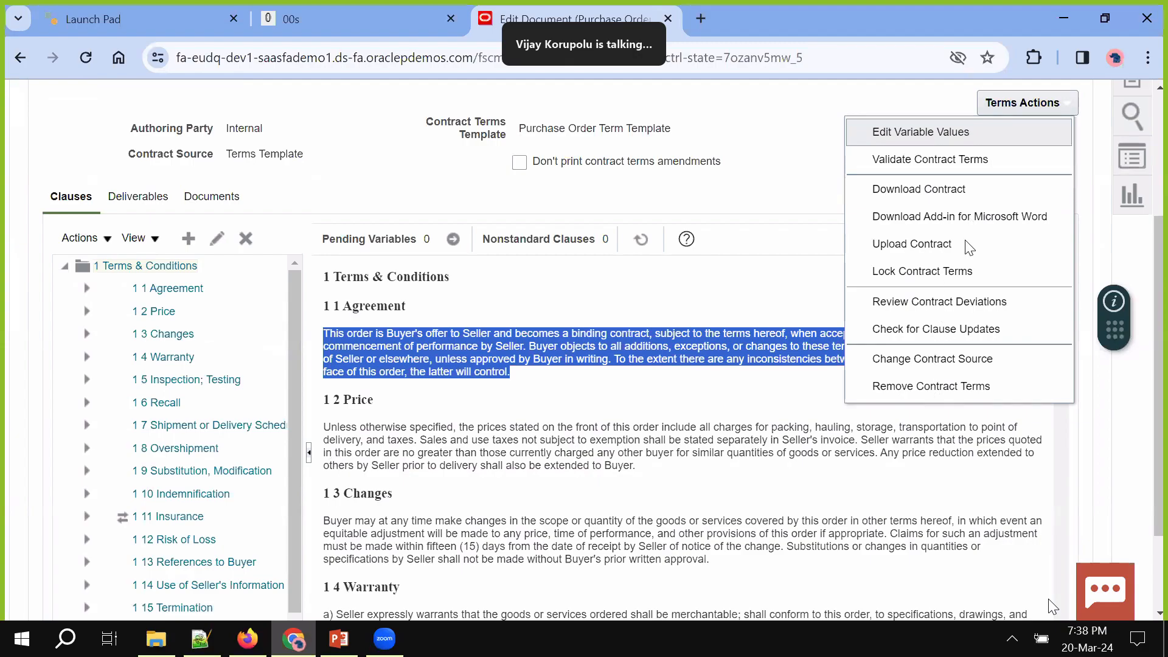
left_click(784, 220)
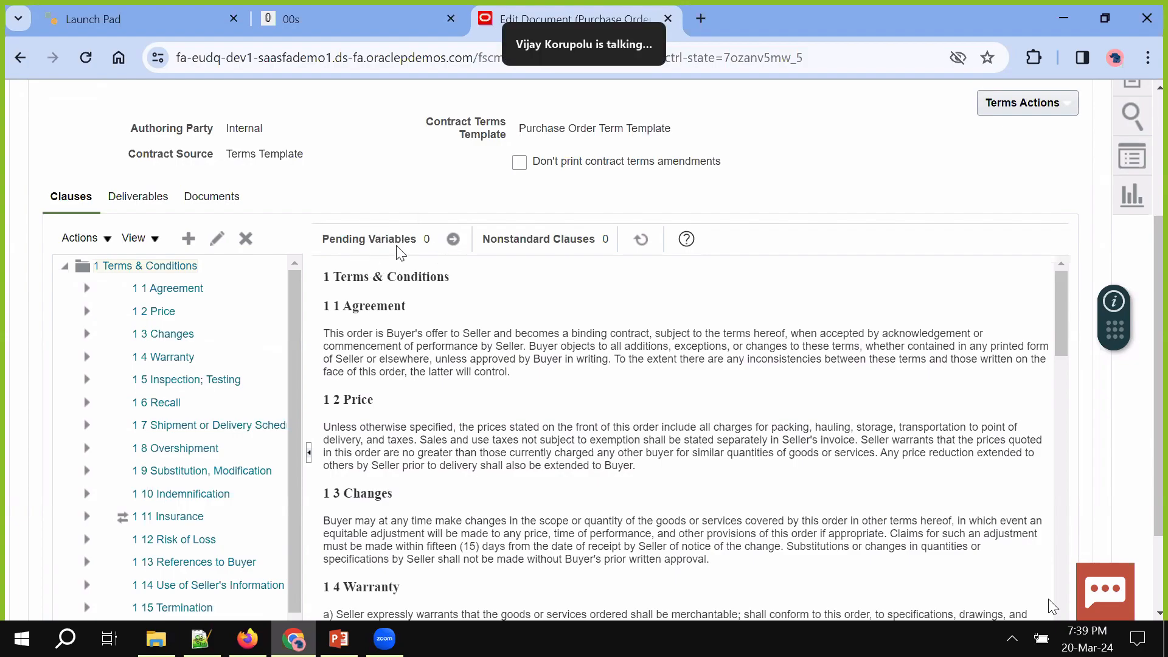
left_click(457, 248)
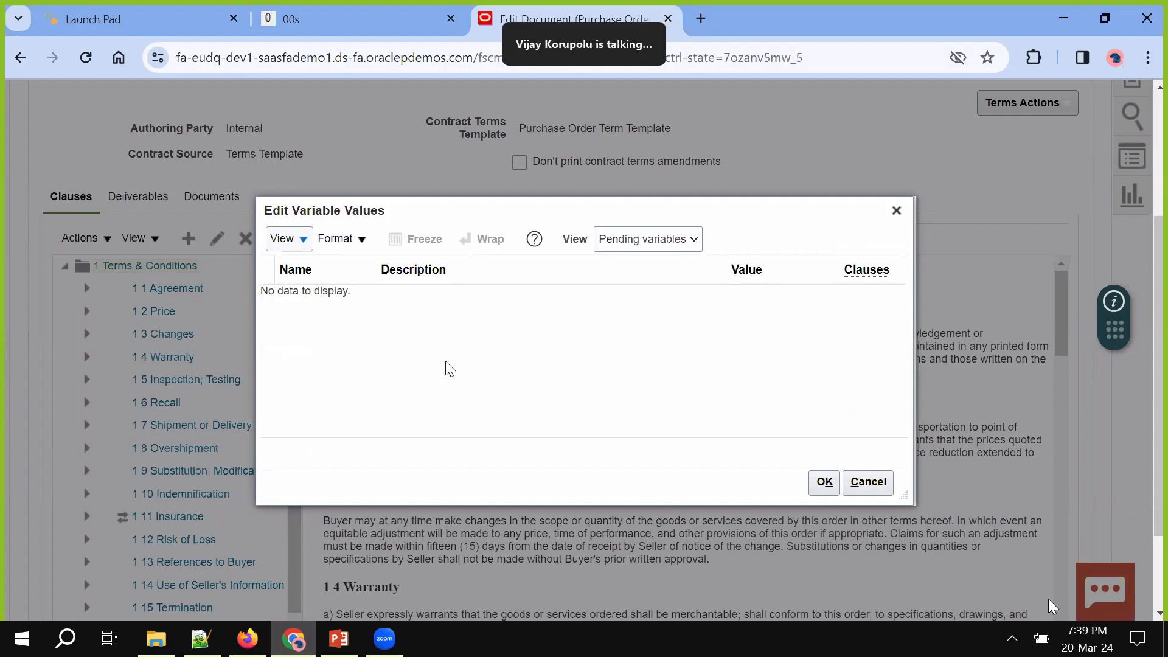
left_click(868, 481)
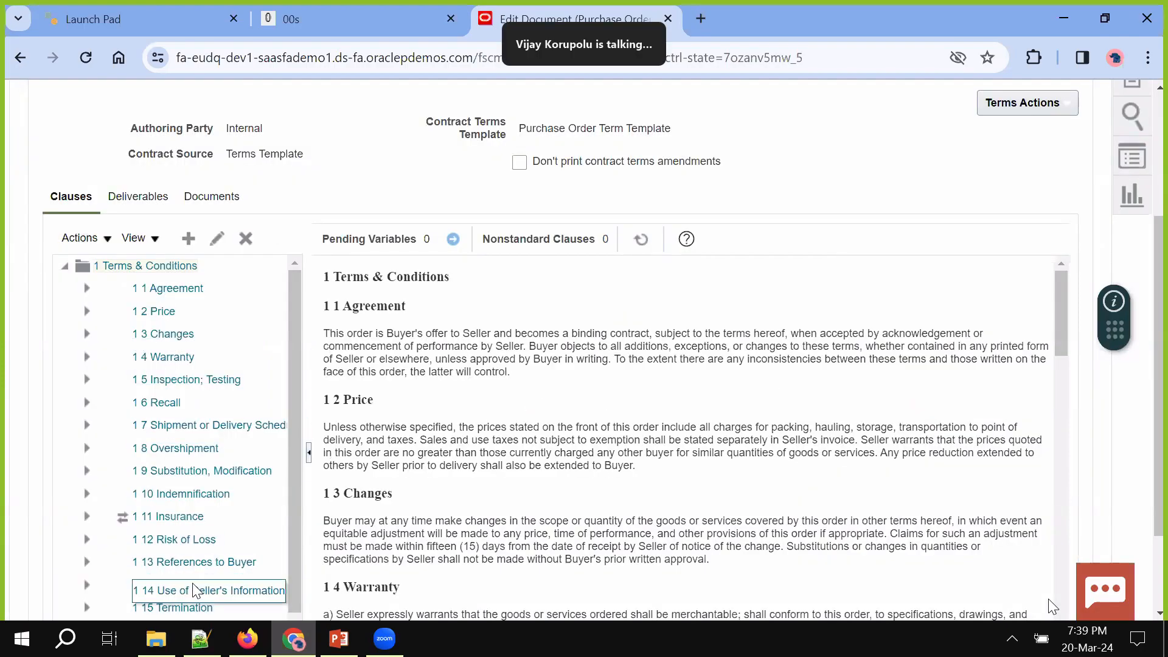
scroll(192, 583, "down", 1)
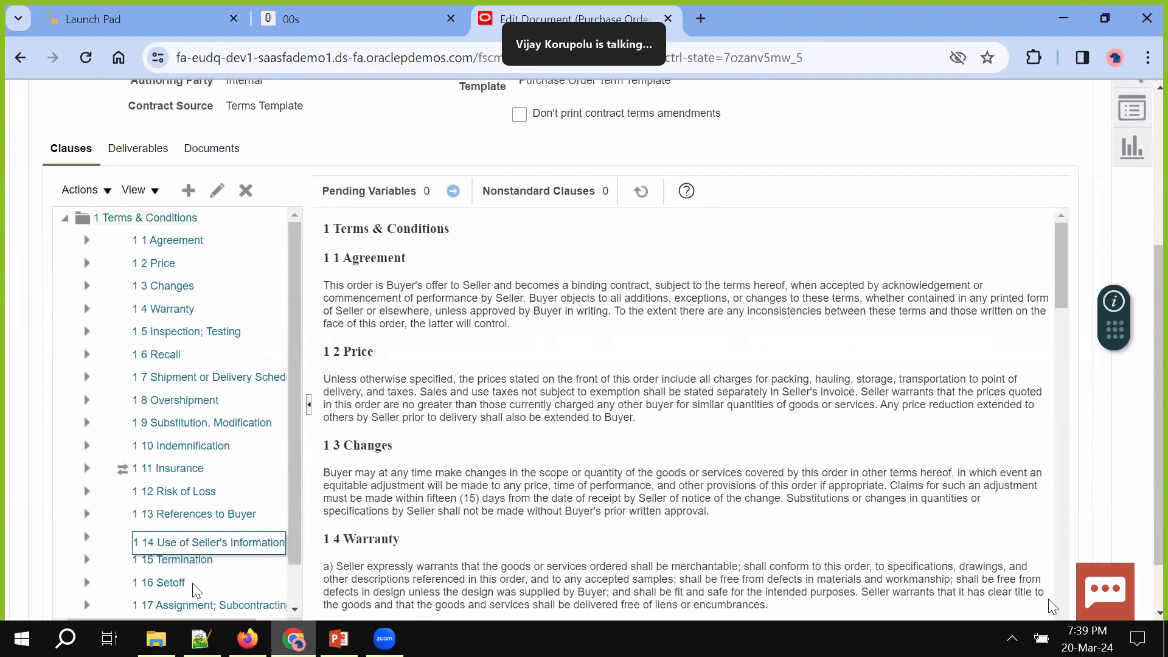
scroll(144, 266, "up", 3)
Inspect the Work Order Completion Report deliverable's details and cancel without changes
left_click(150, 273)
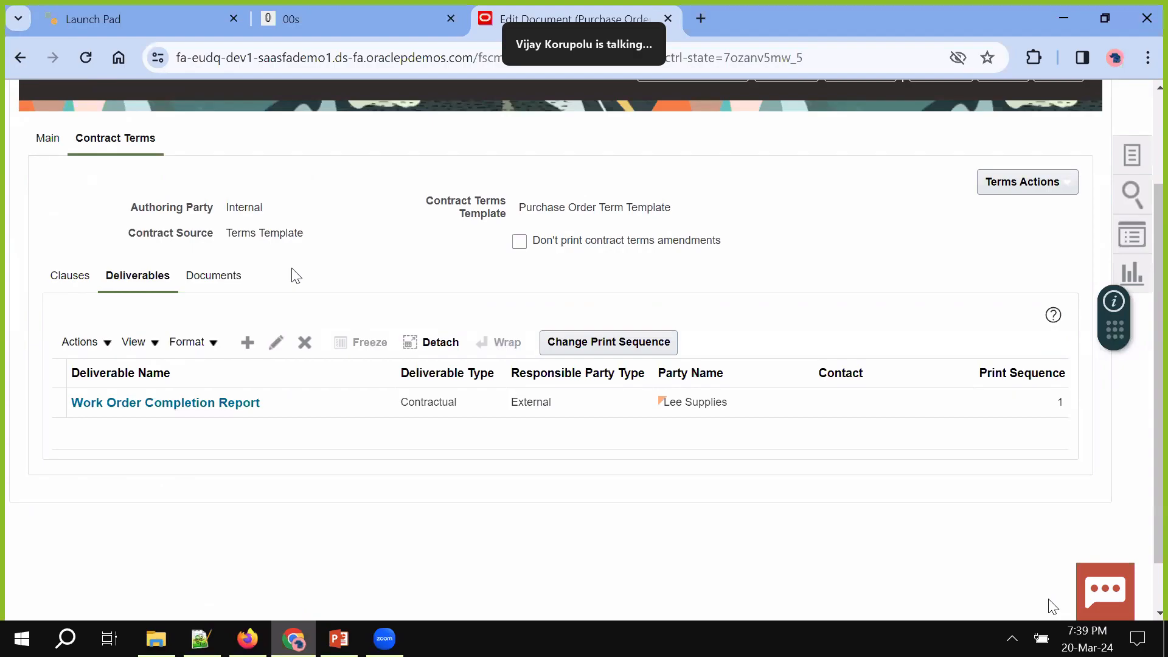
left_click(307, 404)
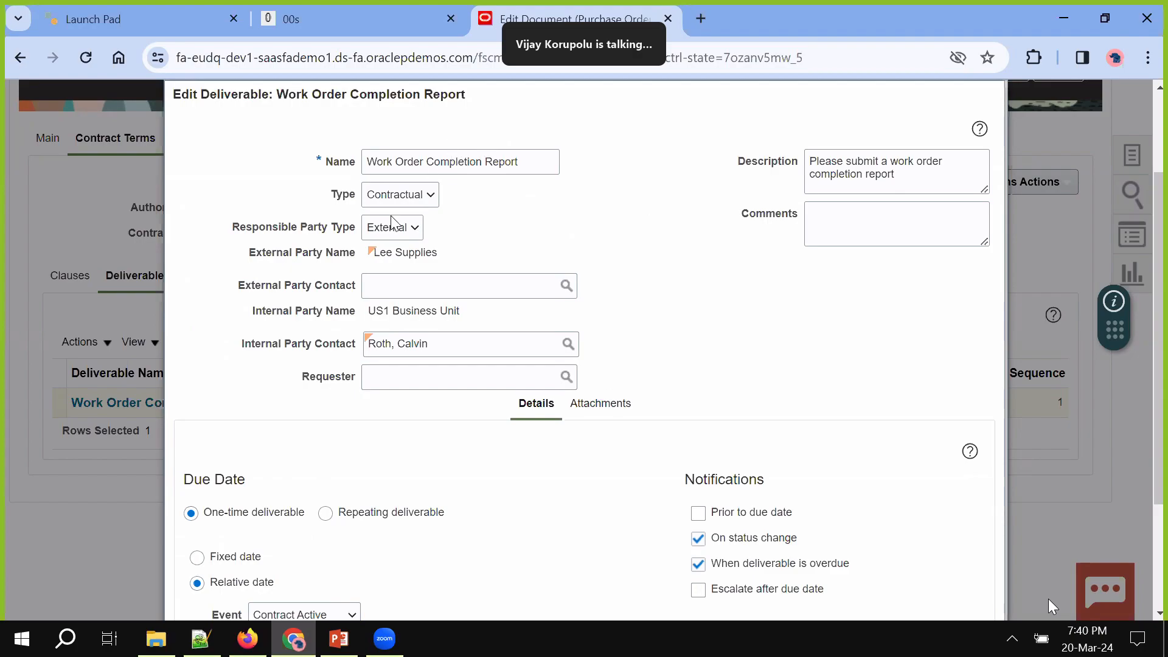
scroll(341, 510, "down", 3)
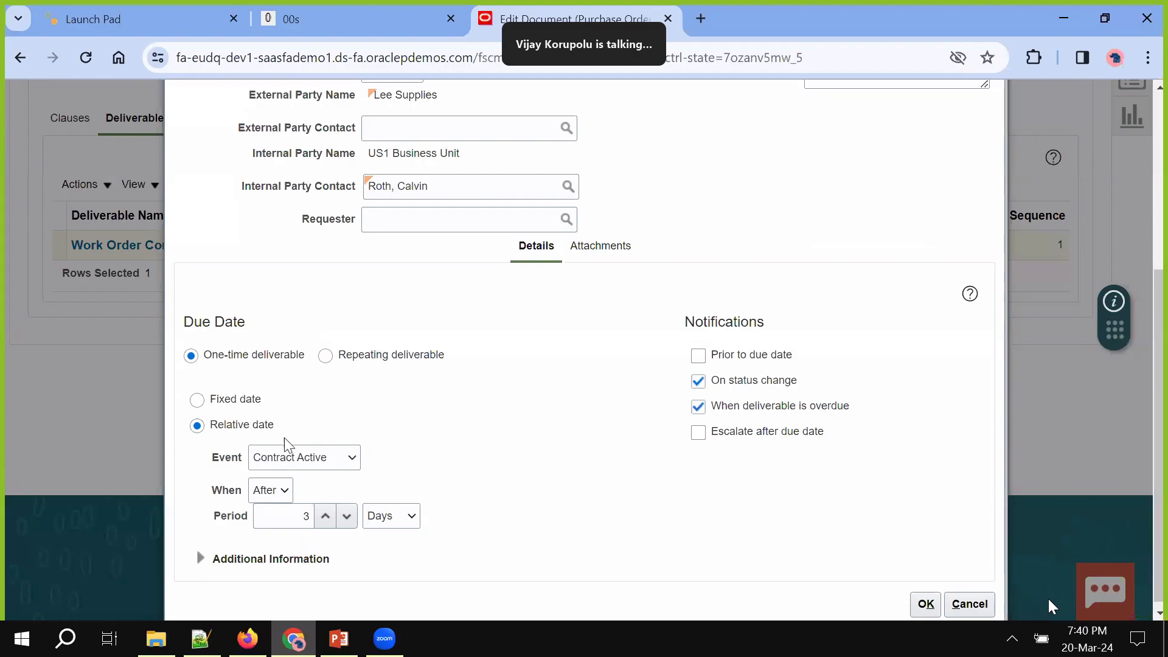
scroll(465, 513, "up", 1)
scroll(467, 513, "up", 1)
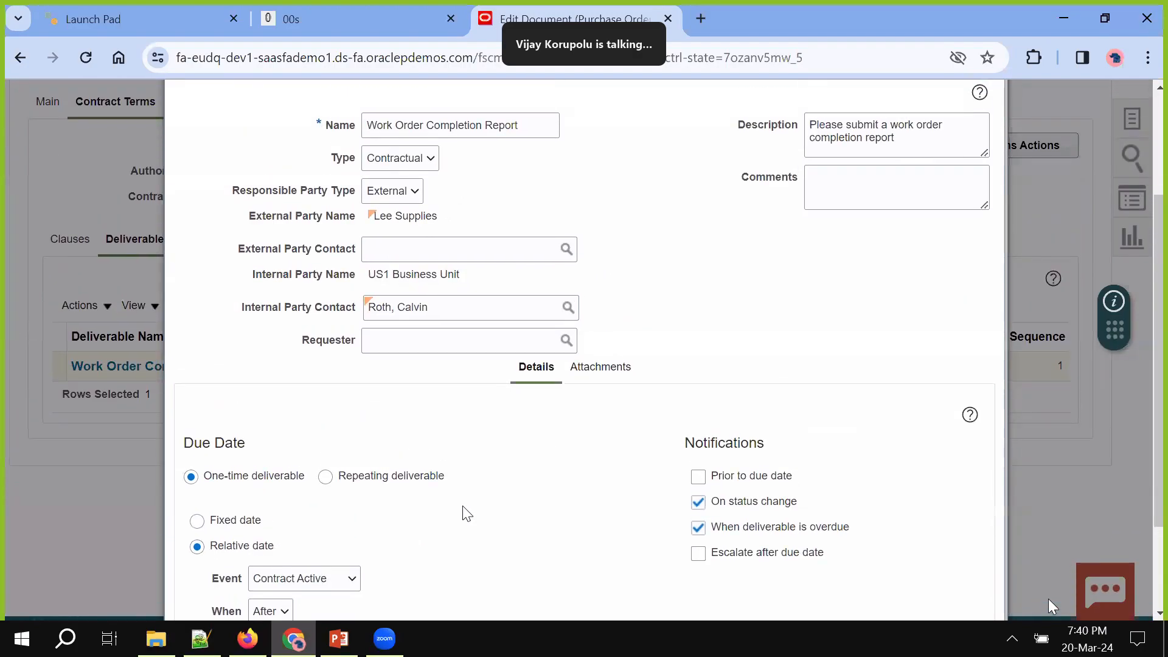
scroll(465, 512, "up", 1)
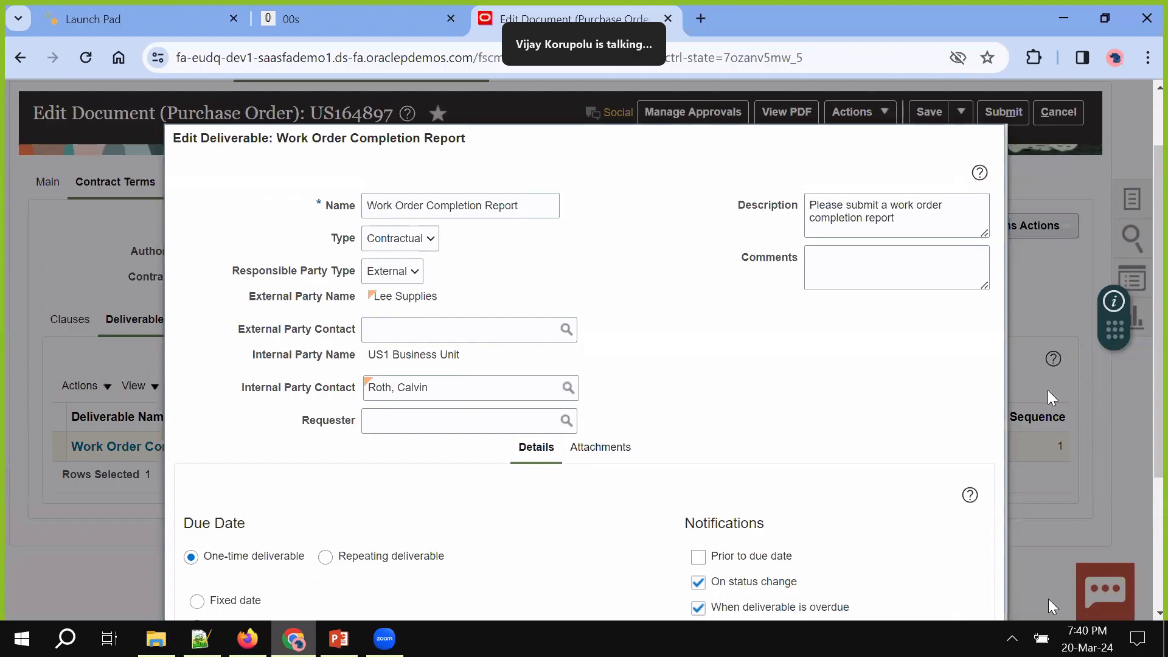
scroll(1032, 362, "down", 3)
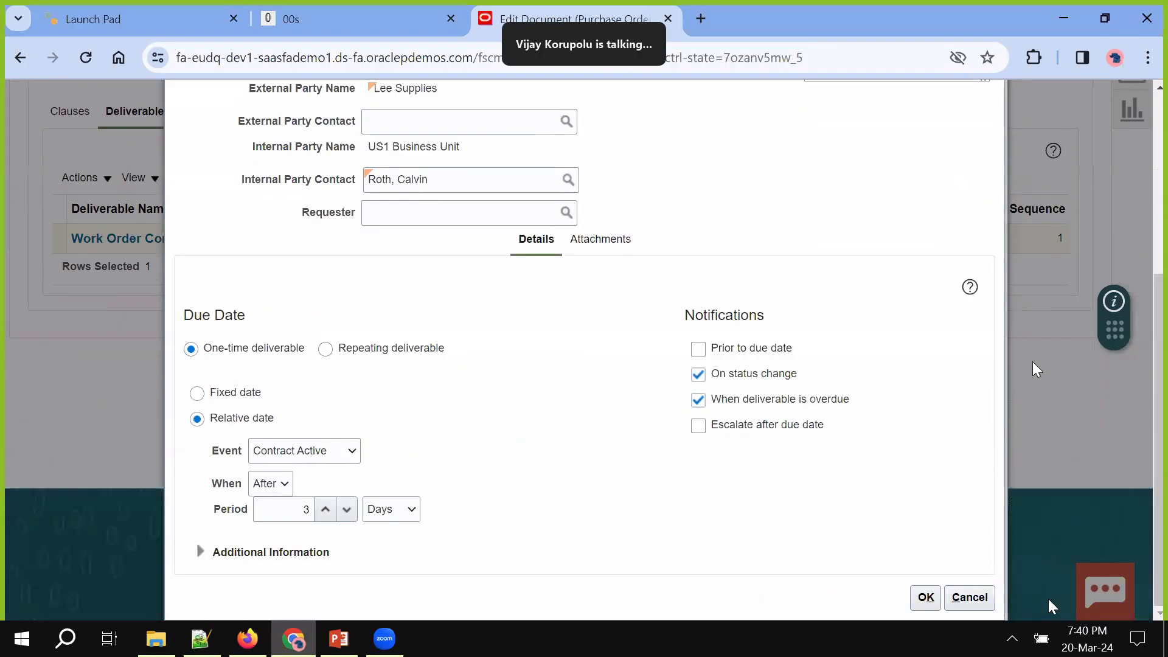
left_click(959, 600)
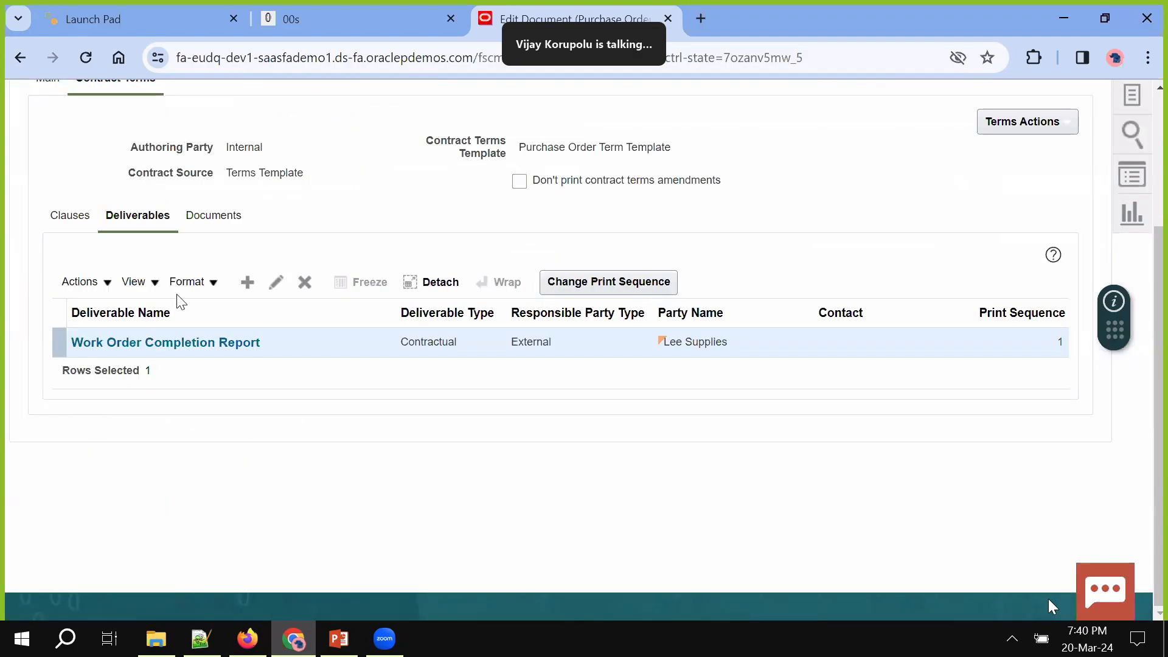
Browse the contract documents list and clause tree actions, closing them without changes
left_click(209, 216)
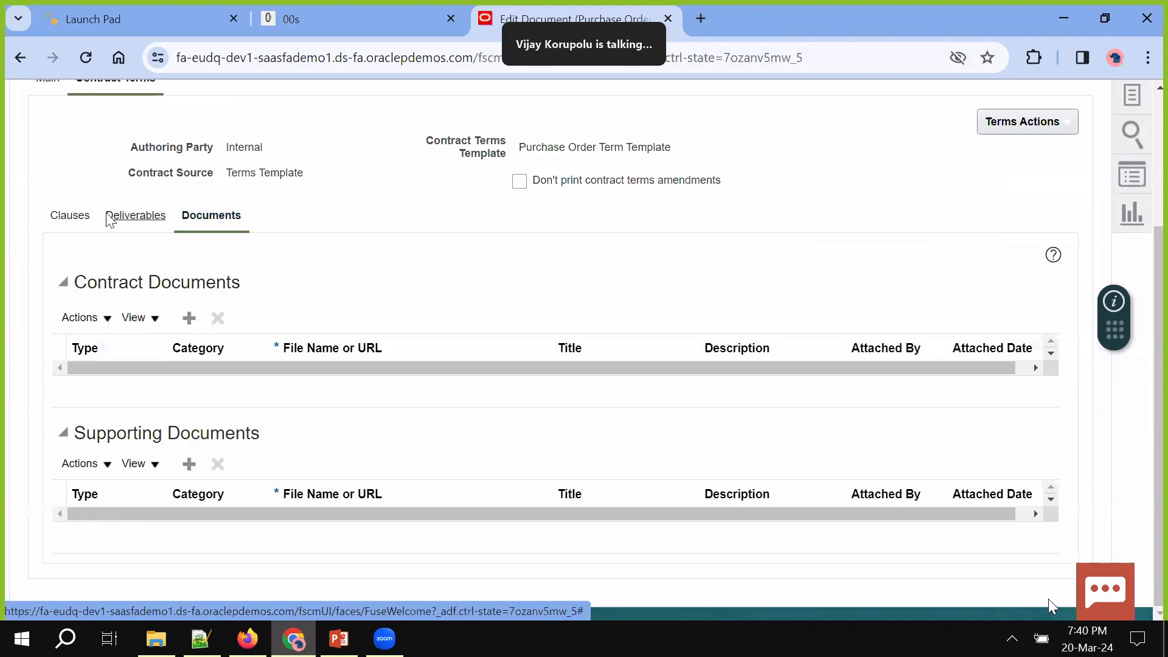
left_click(72, 218)
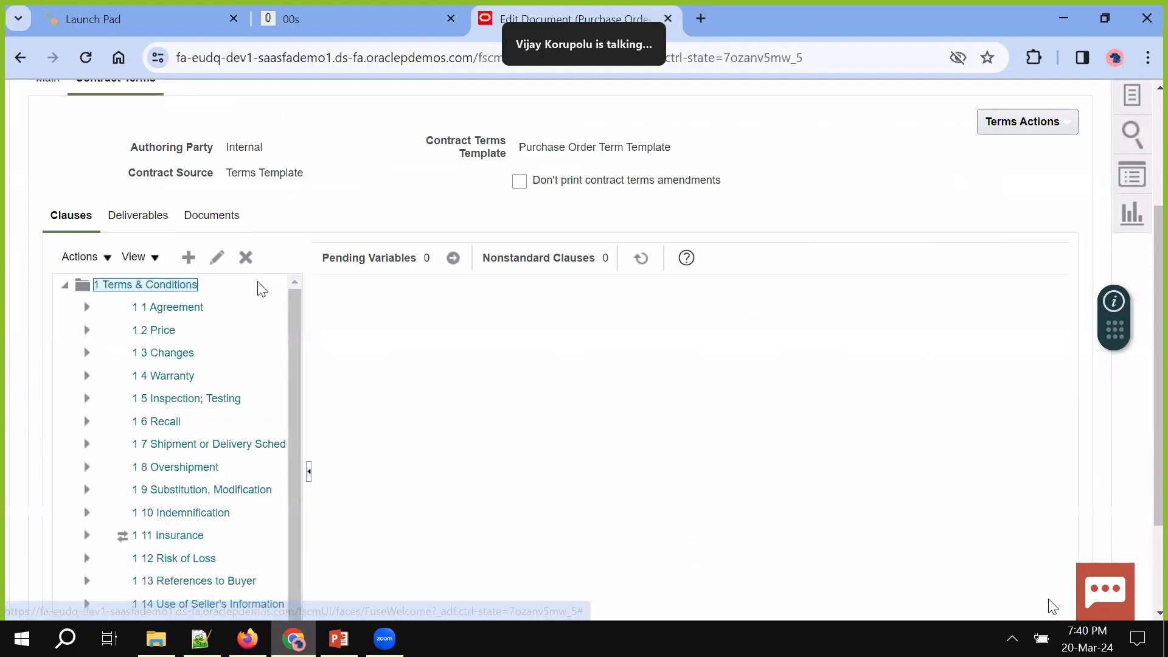
scroll(422, 391, "down", 2)
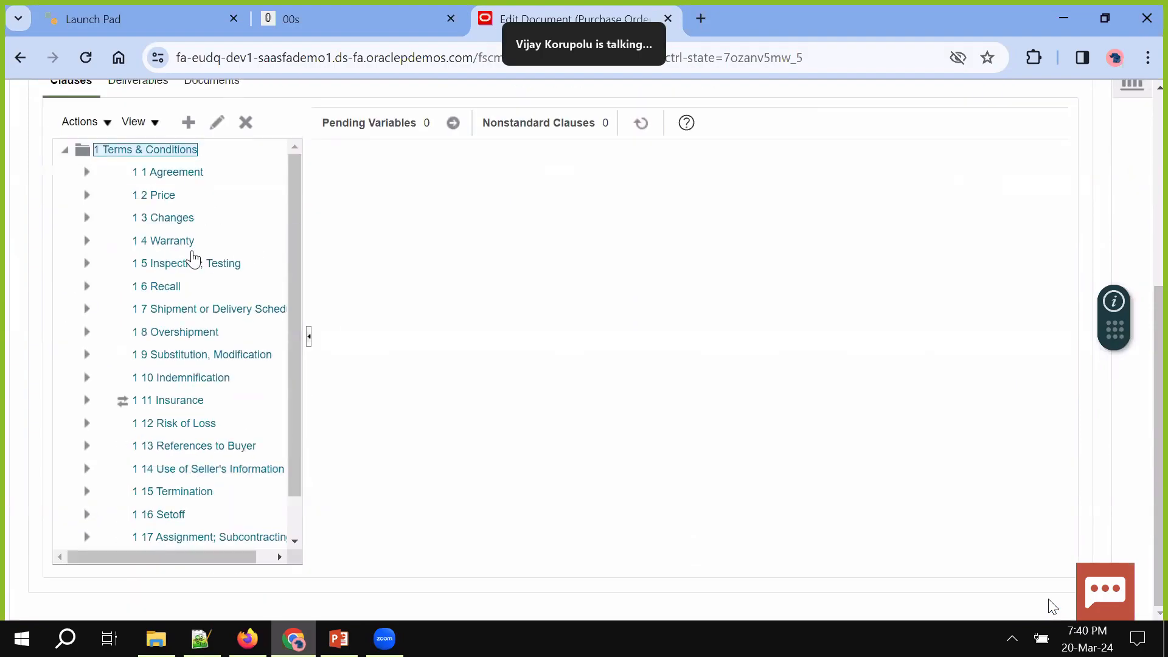
left_click(106, 122)
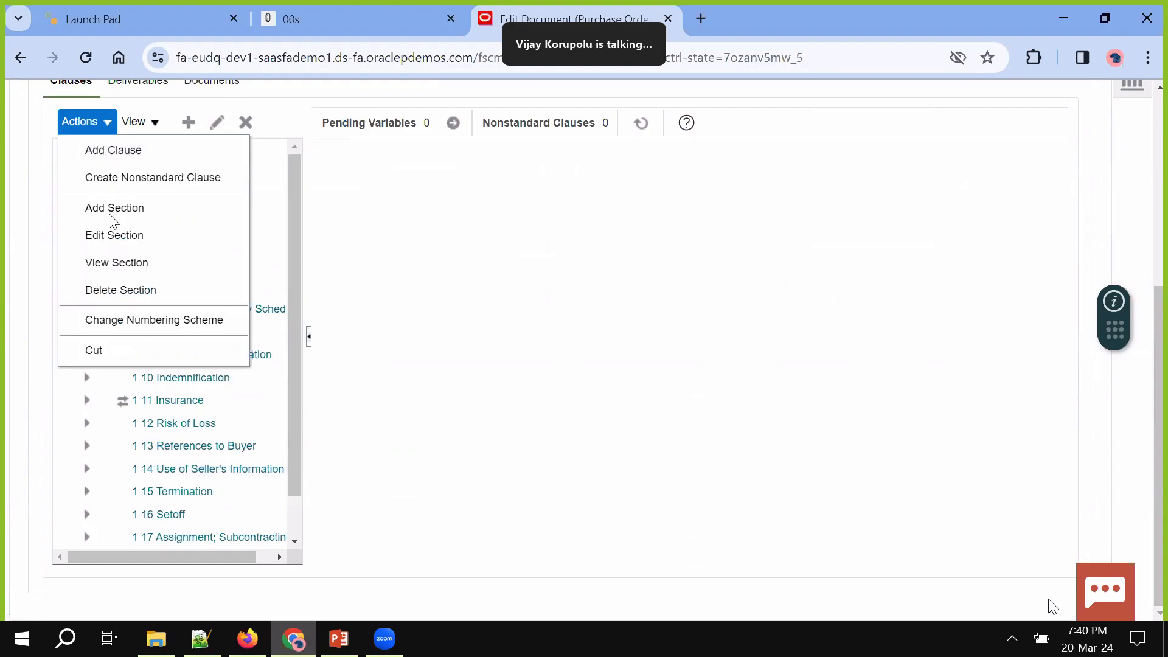
left_click(402, 339)
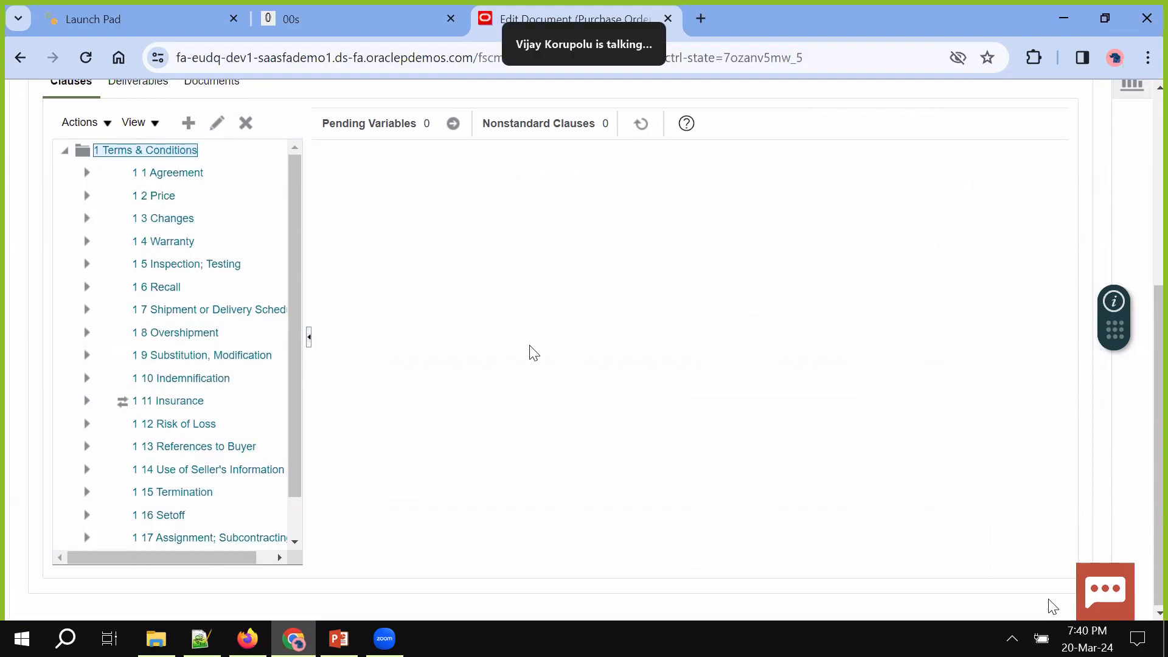
scroll(534, 352, "up", 5)
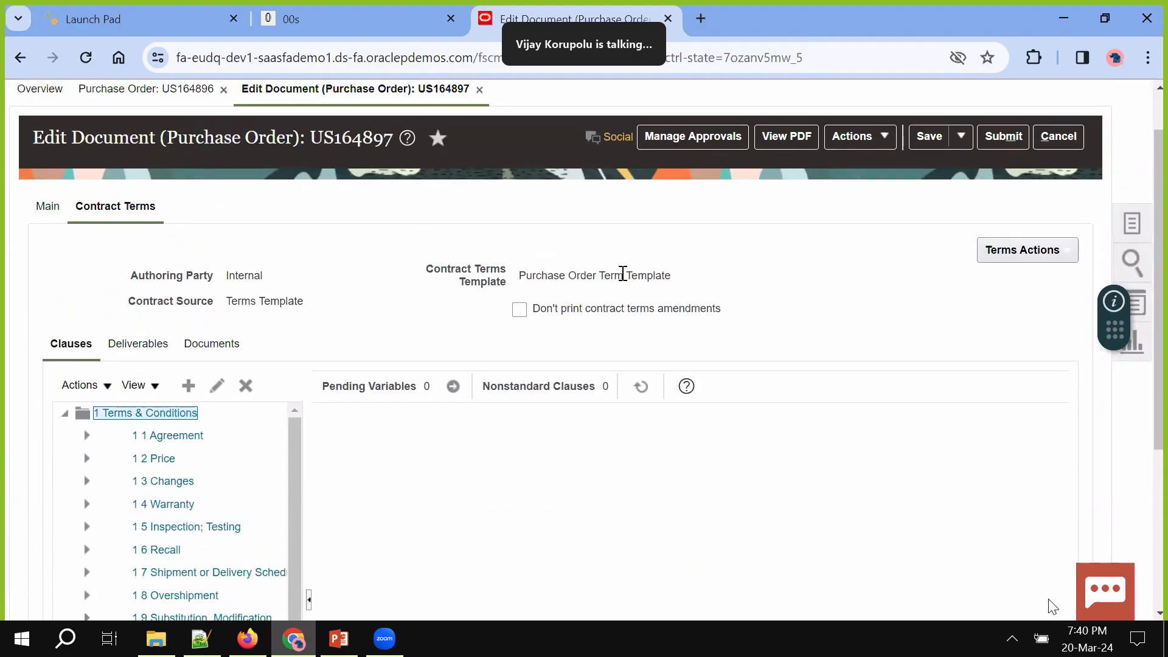
Check the pending variable values and the contract terms actions list without changing anything
left_click(453, 389)
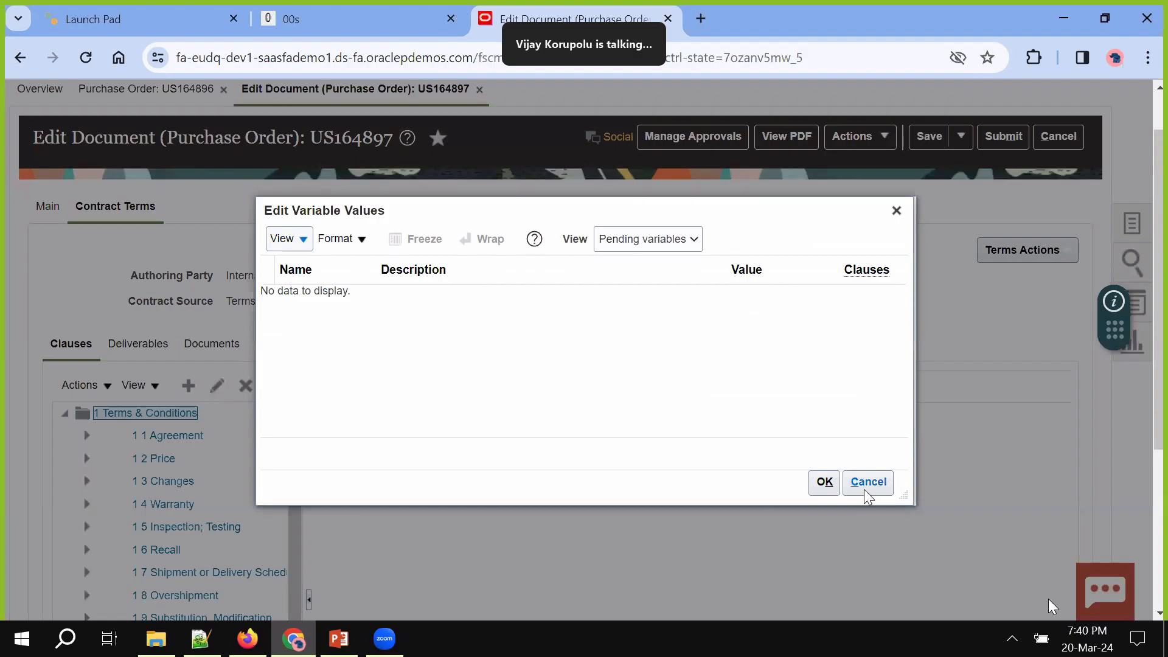
left_click(865, 491)
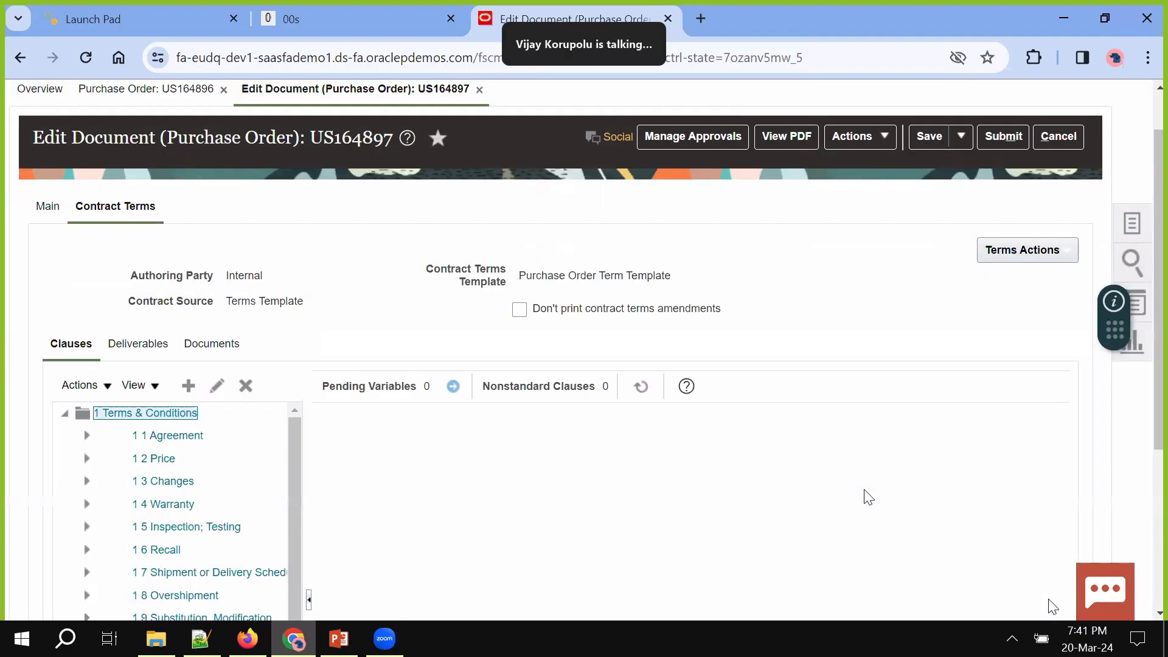
left_click(1034, 258)
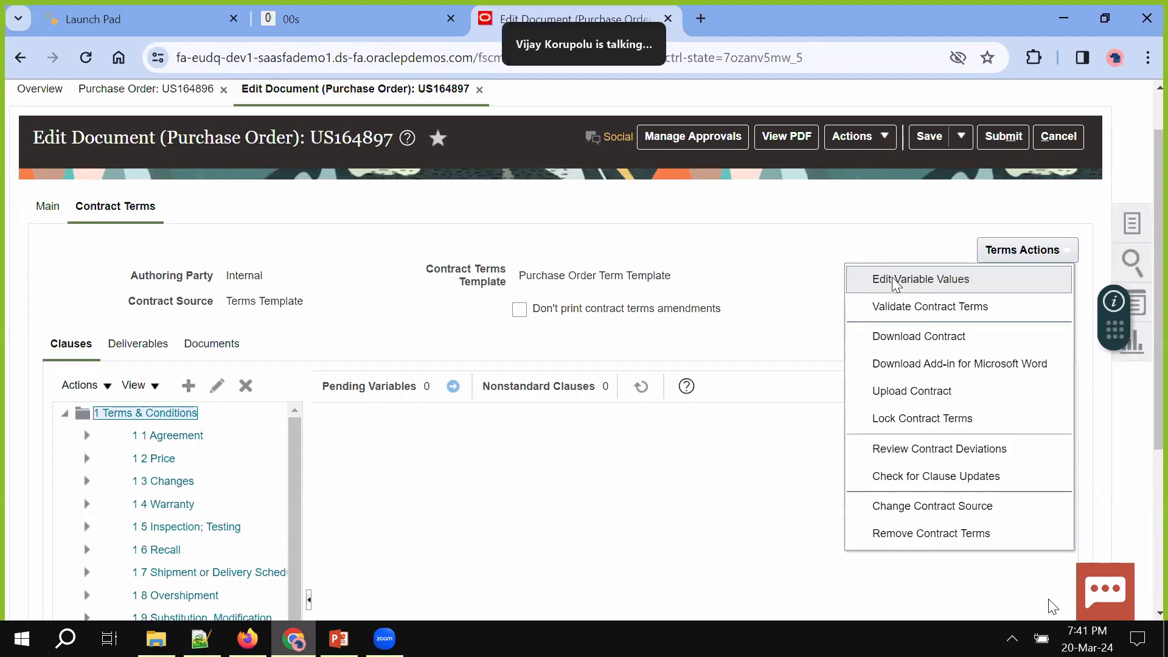
left_click(733, 301)
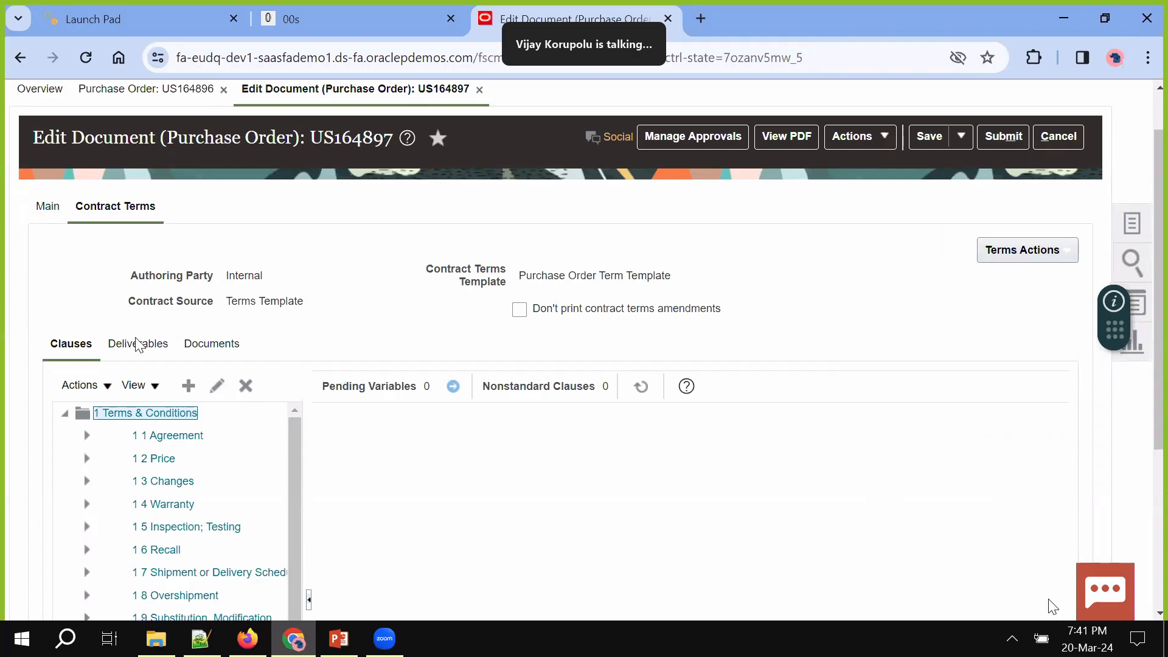
scroll(873, 255, "up", 1)
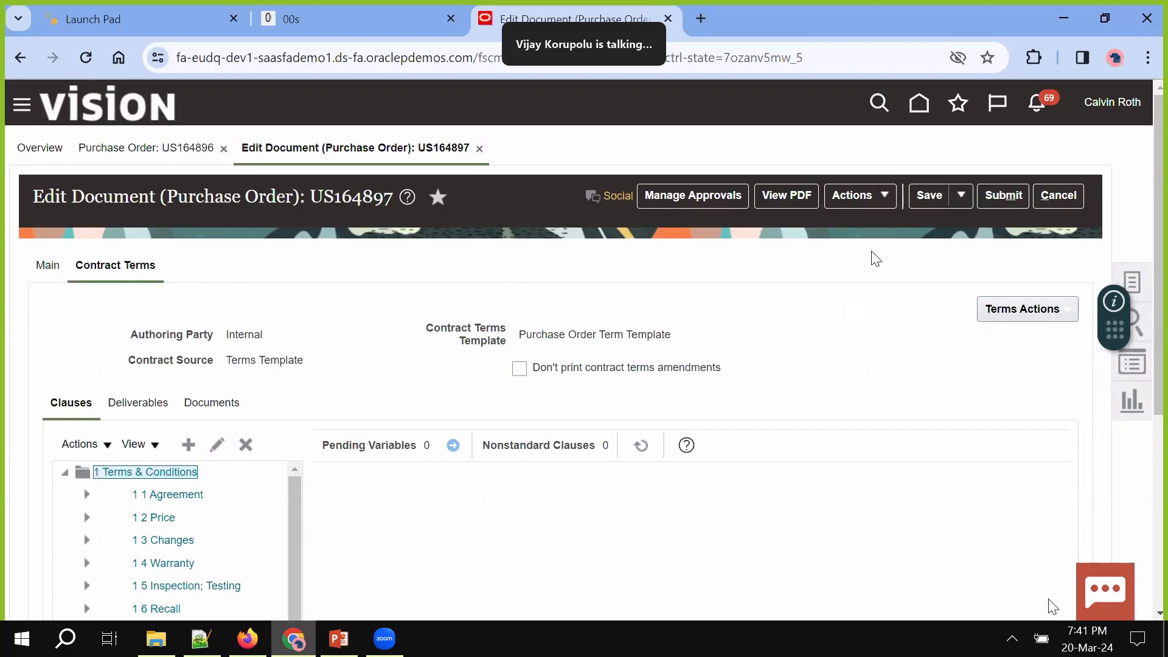
Go Home and open the Terms Library from the Contract Management work area
left_click(920, 108)
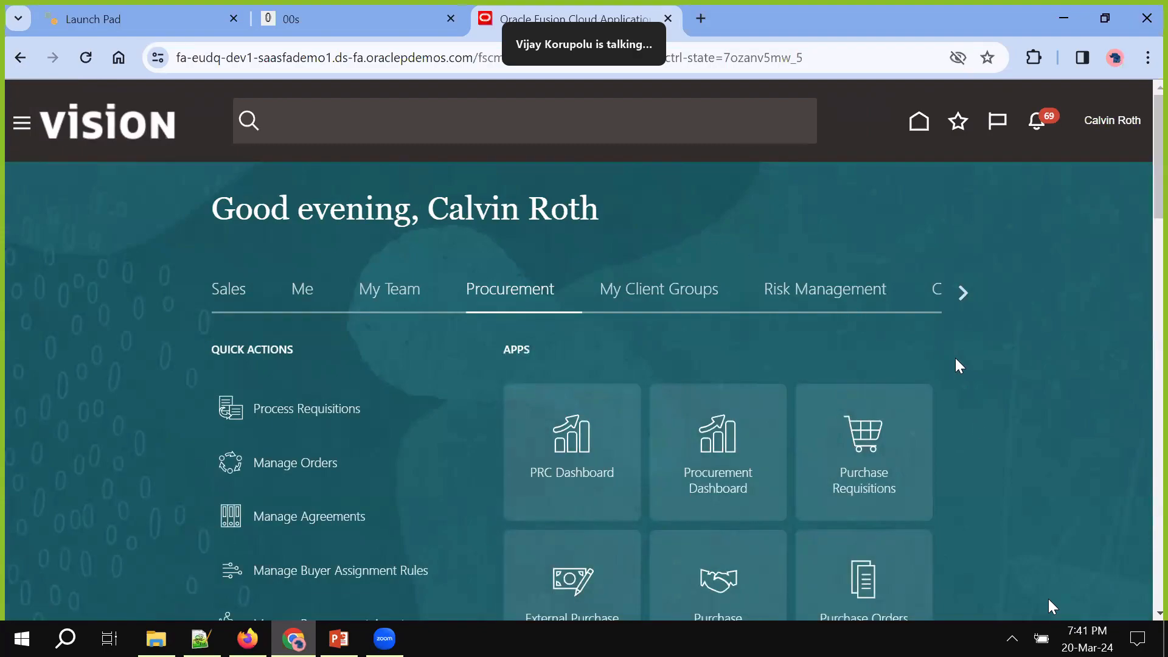
left_click(966, 294)
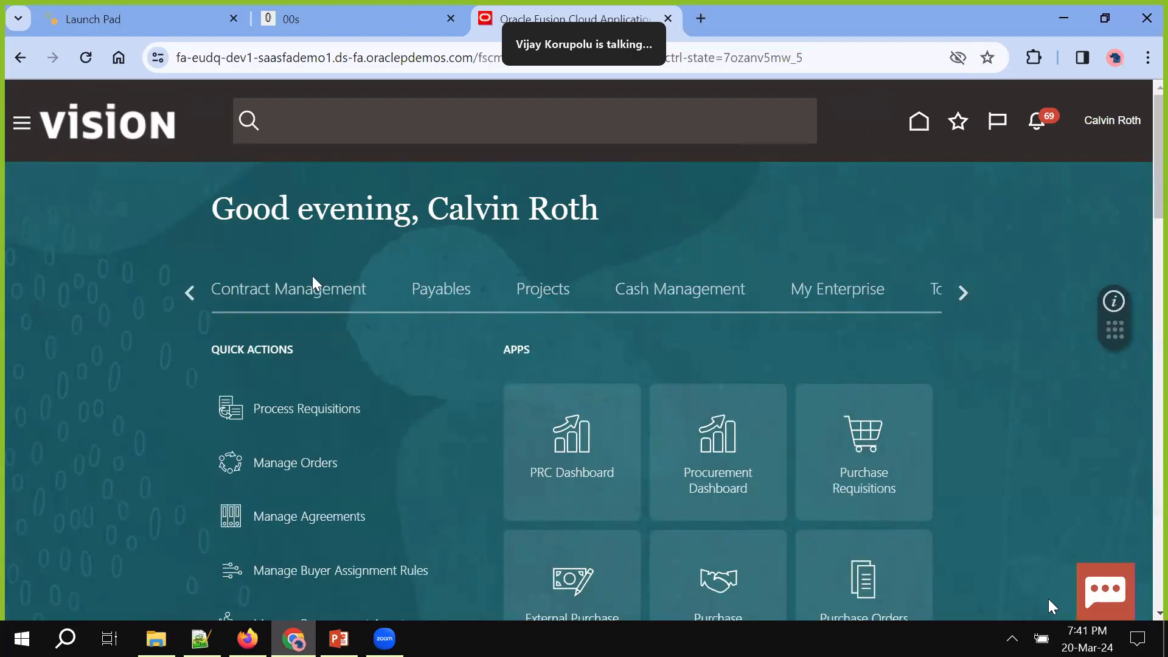
left_click(315, 289)
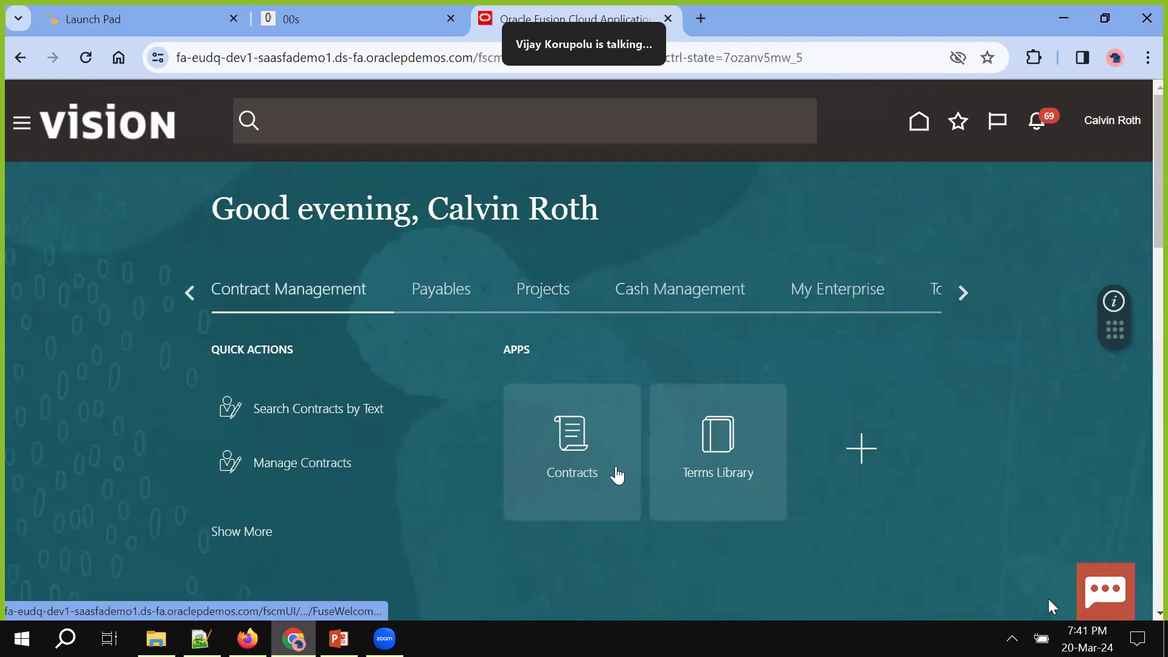
left_click(730, 483)
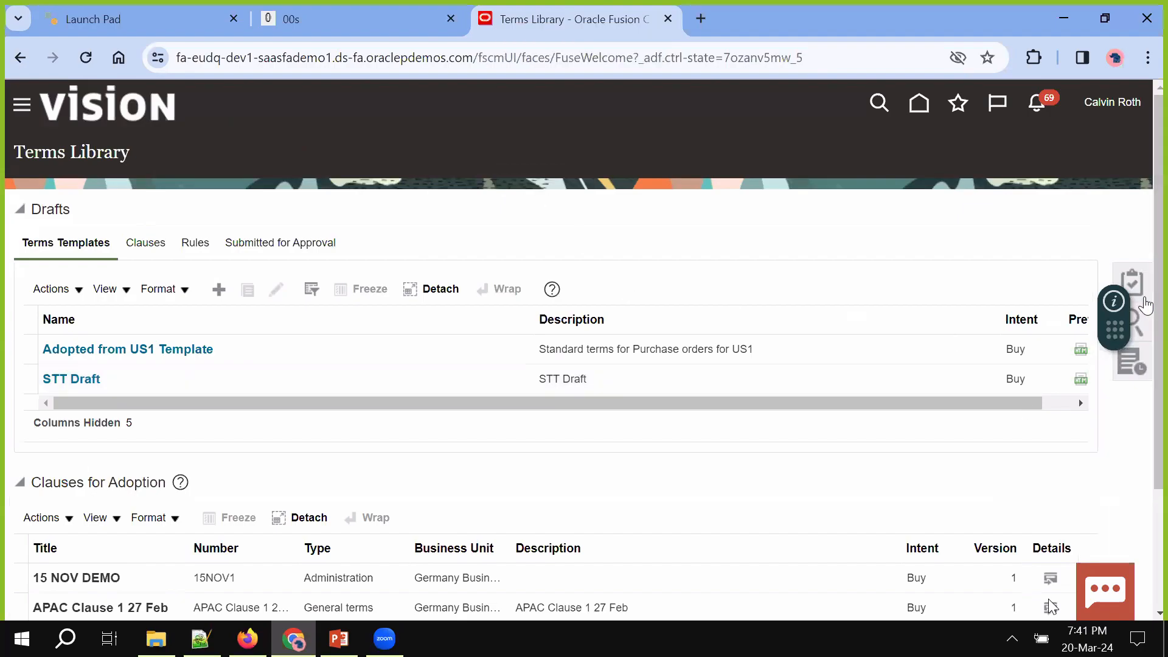
Show the Terms Library task list for creating clauses, templates and sections
left_click(1132, 281)
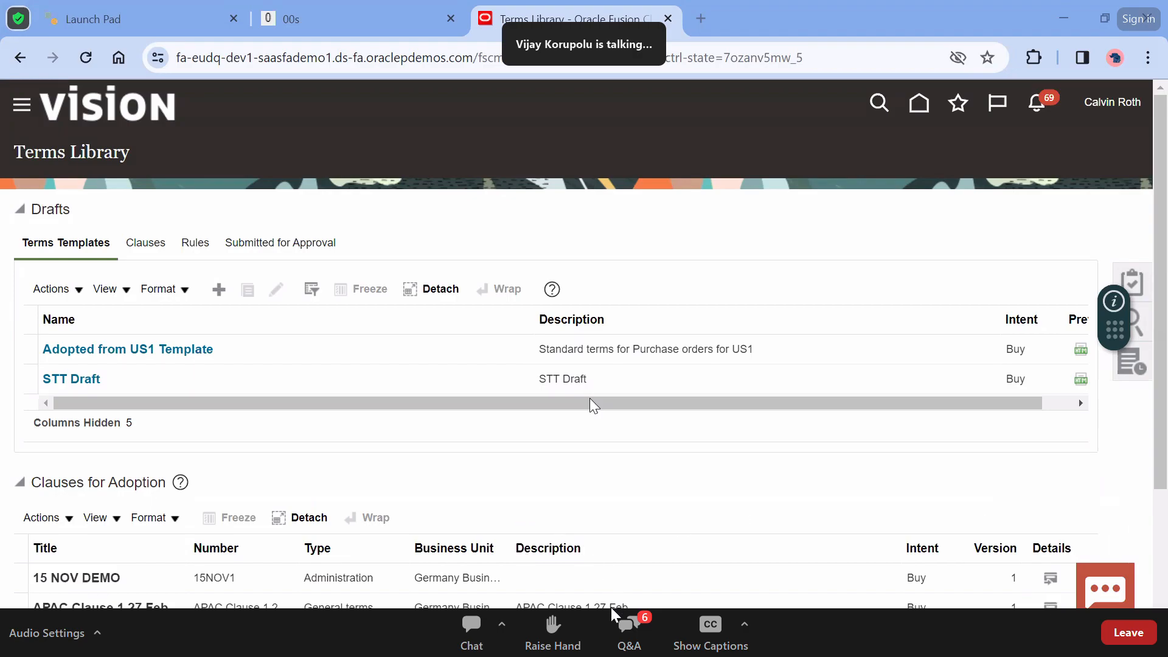
left_click(627, 635)
left_click(629, 630)
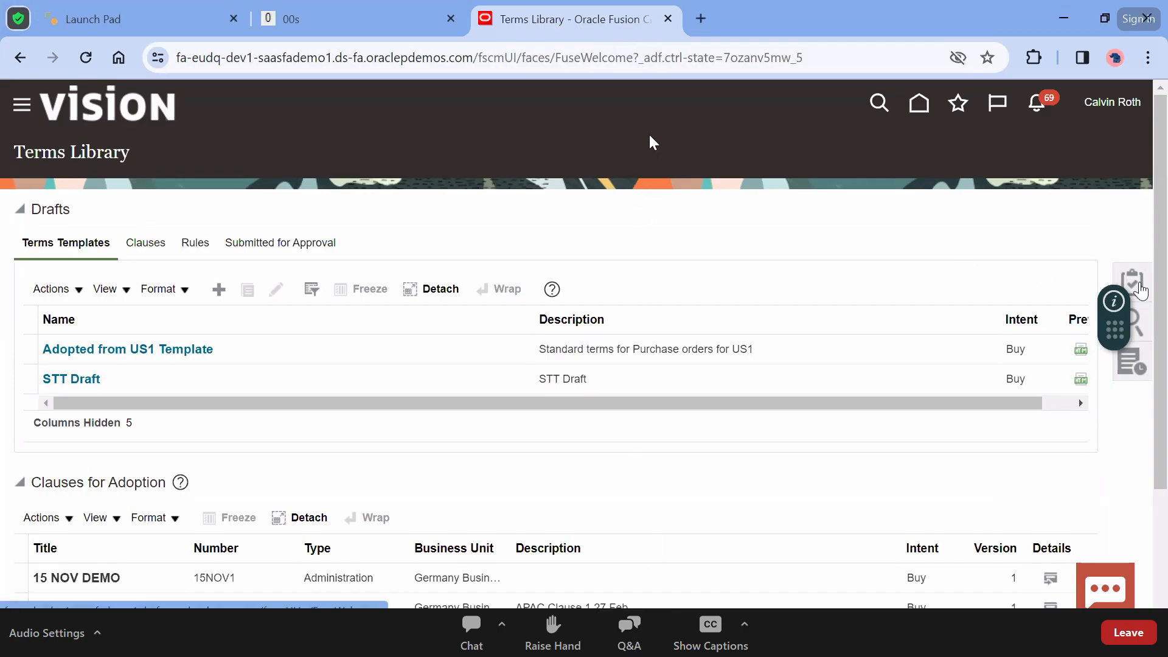
left_click(1132, 282)
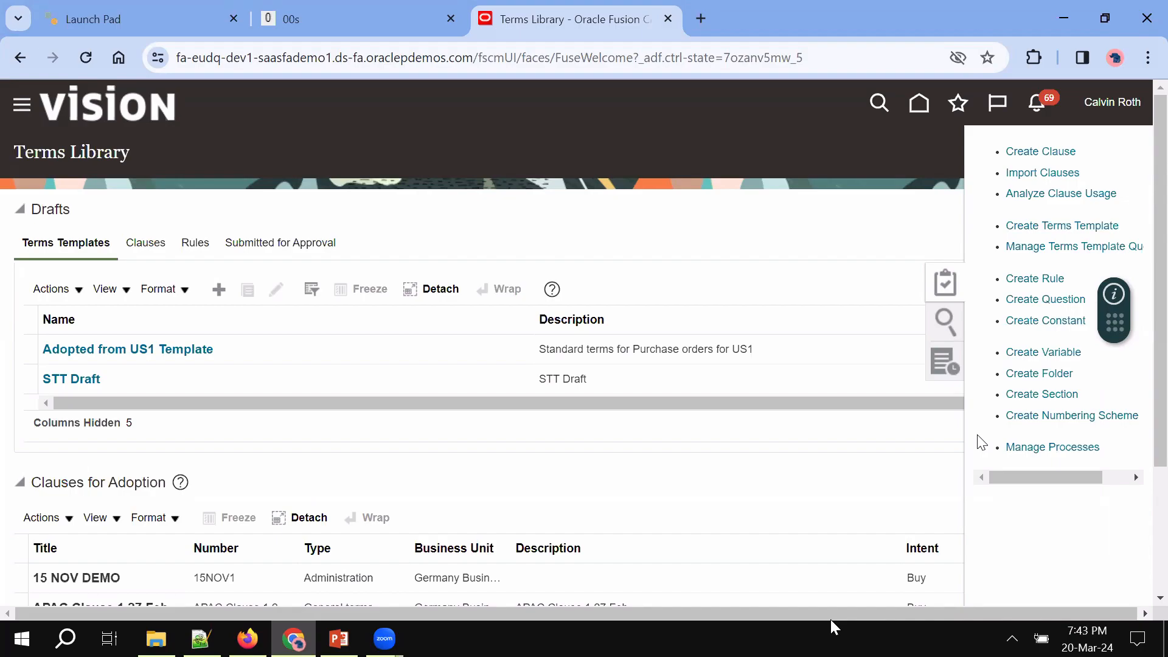
Choose Create Numbering Scheme from the Terms Library tasks
mouse_move(540, 618)
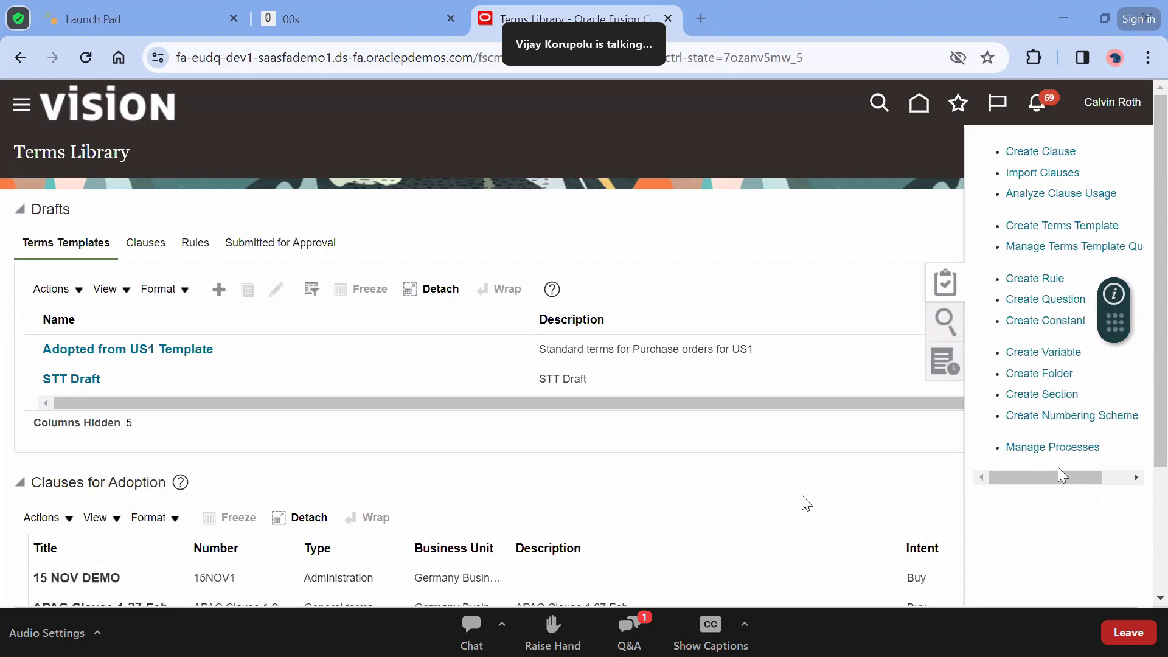
left_click(1072, 414)
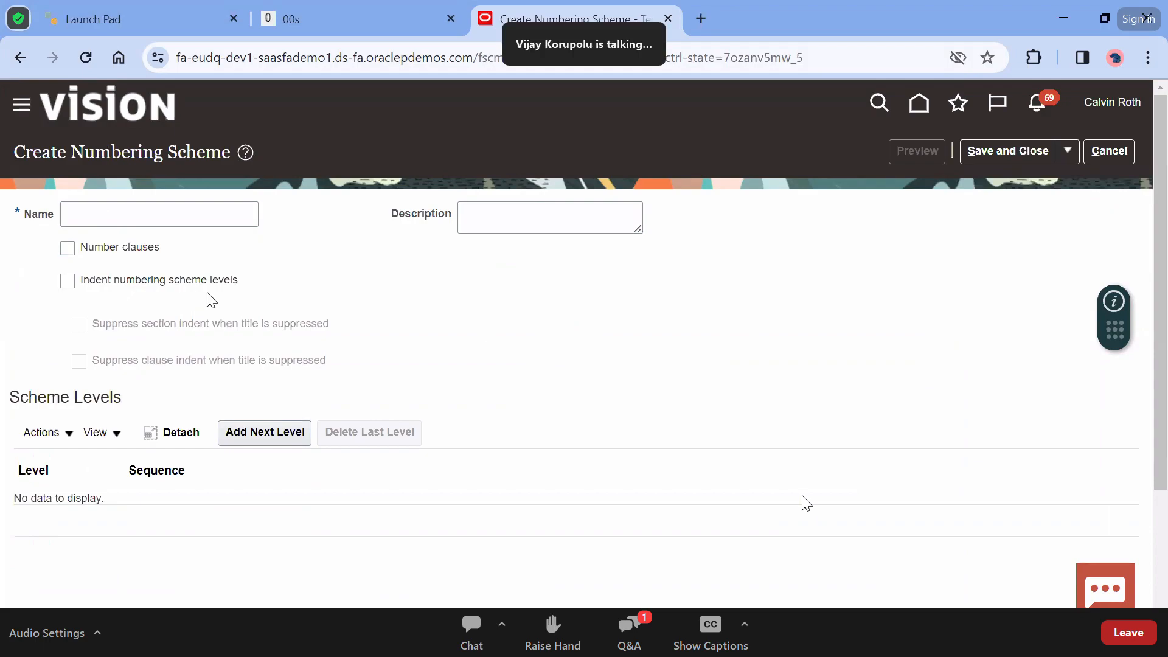
Name the scheme 'NAW numbering Scheme', reuse it as the description, and enable clause numbering
left_click(172, 218)
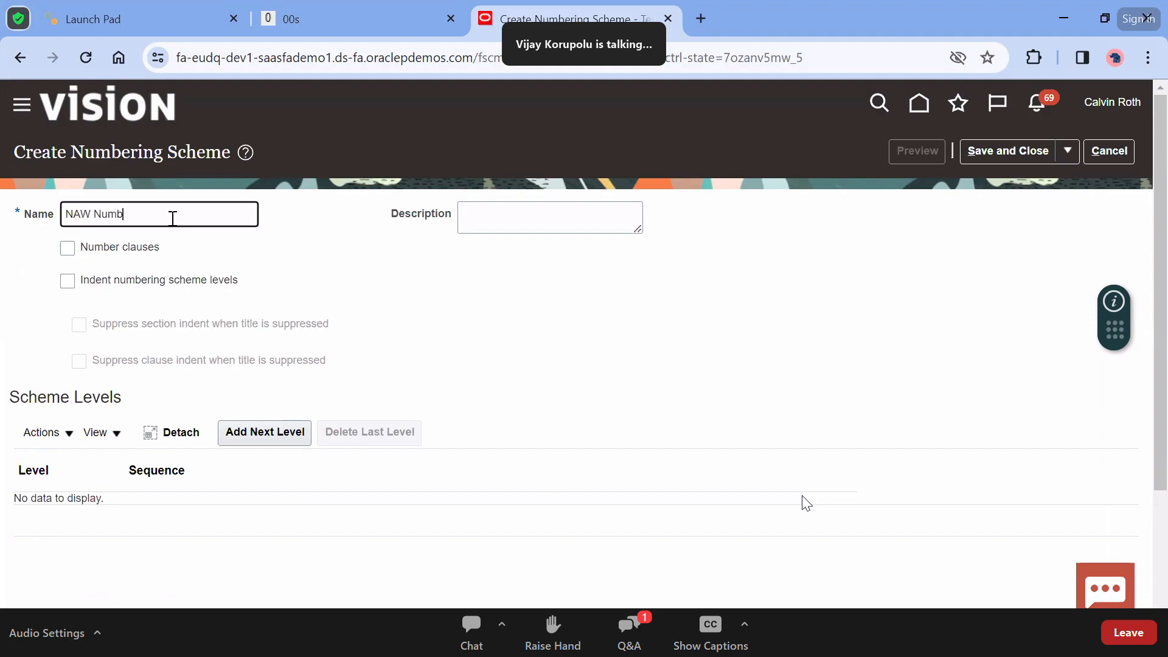
type("NAW Numbering Scheme")
key("ctrl+shift+Left")
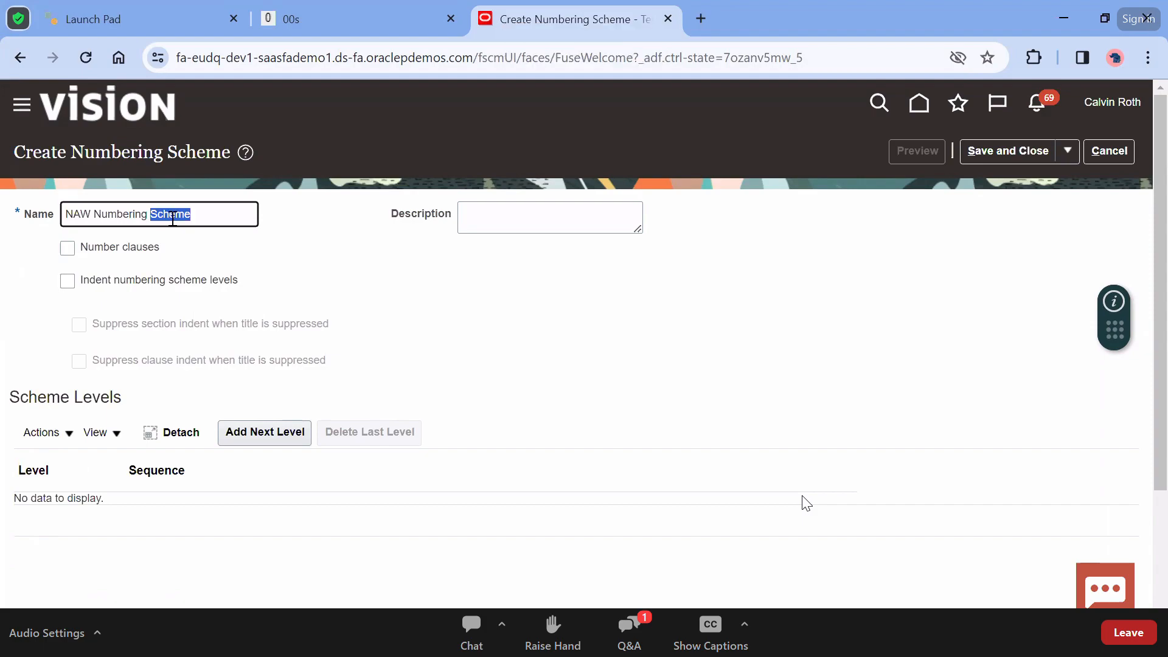
key("ctrl+shift+Left")
key("ctrl+shift+Left")
key("BackSpace")
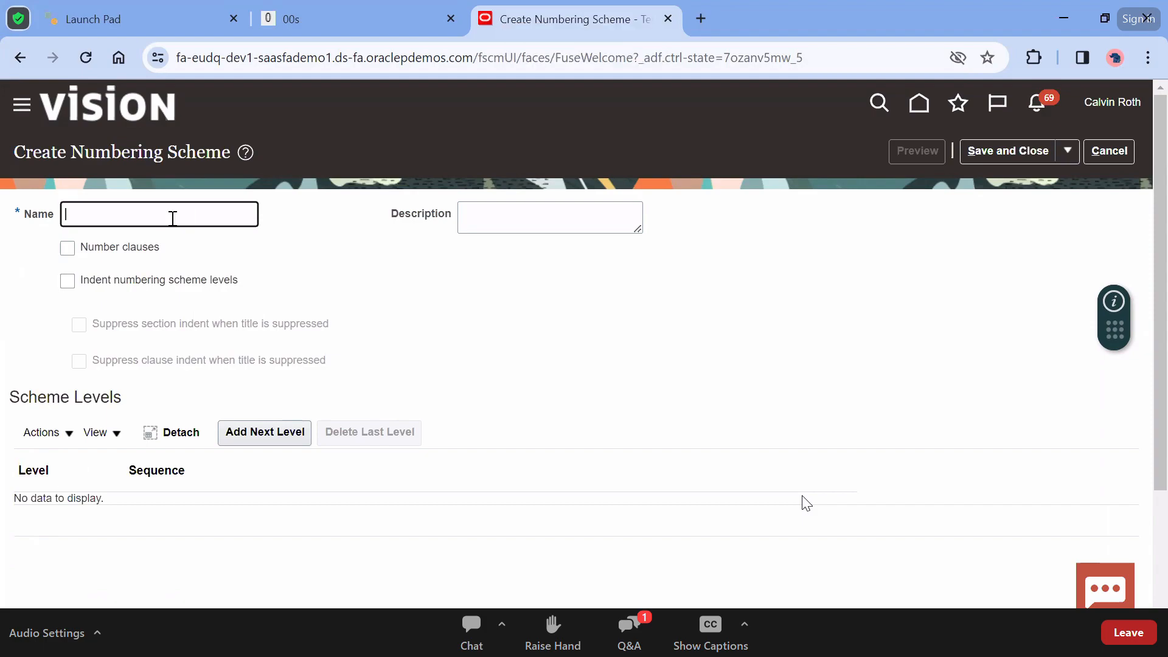
type("April 2024")
key("ctrl+a")
key("BackSpace")
type("NAW nu")
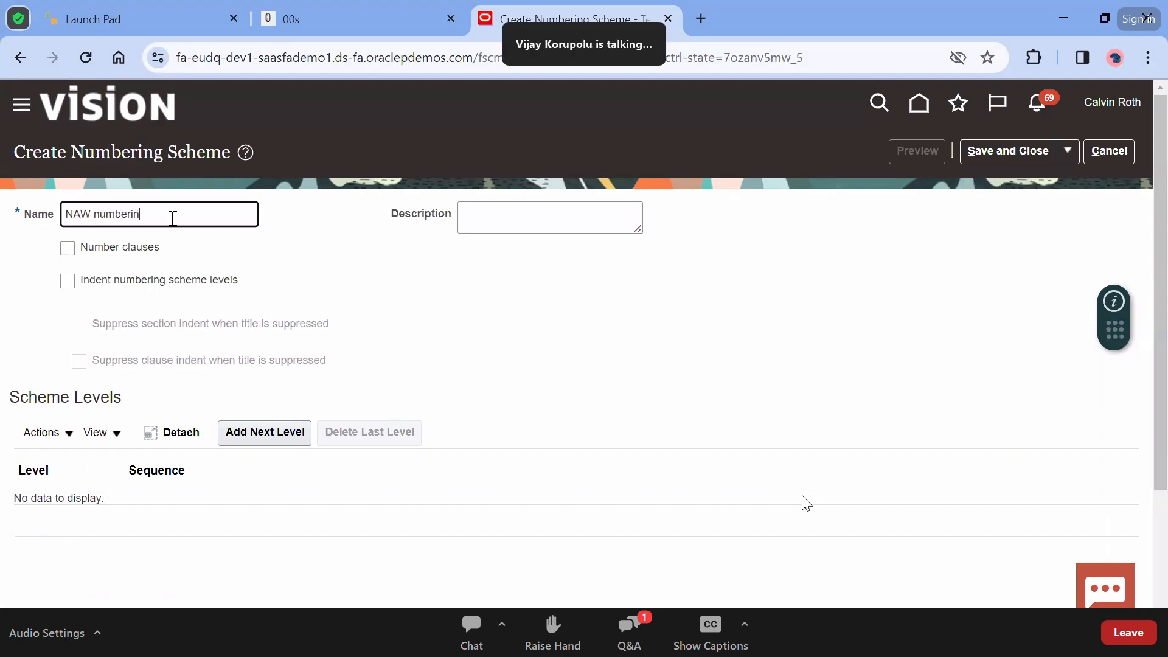
type("mbering Scheme")
key("ctrl+a")
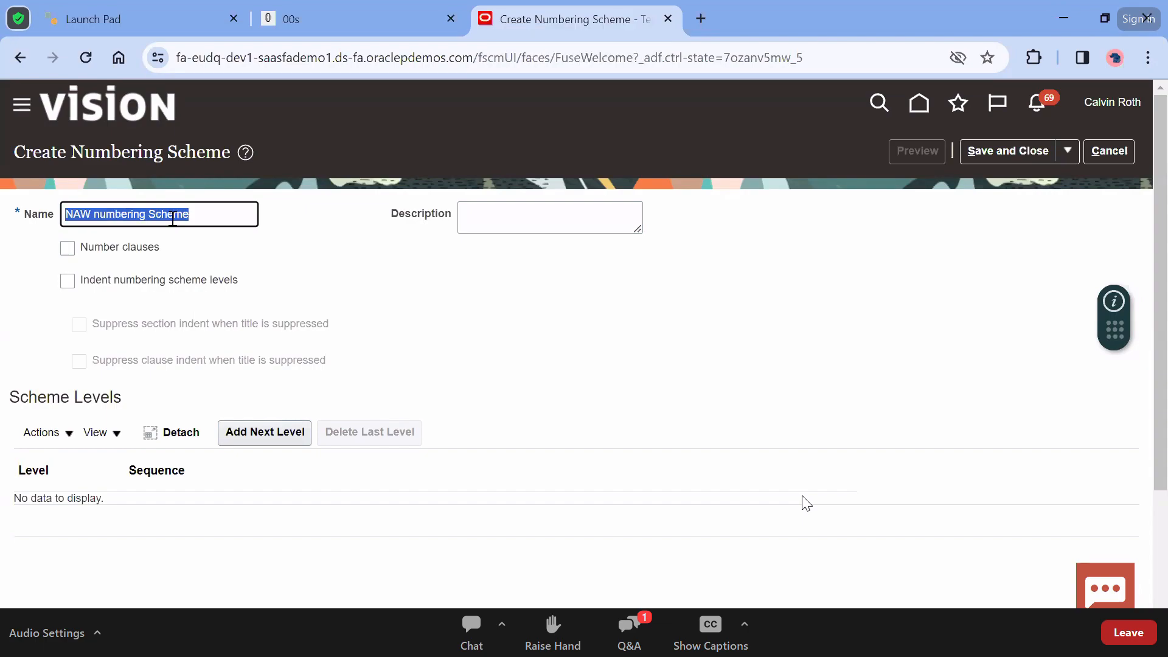
left_click(71, 251)
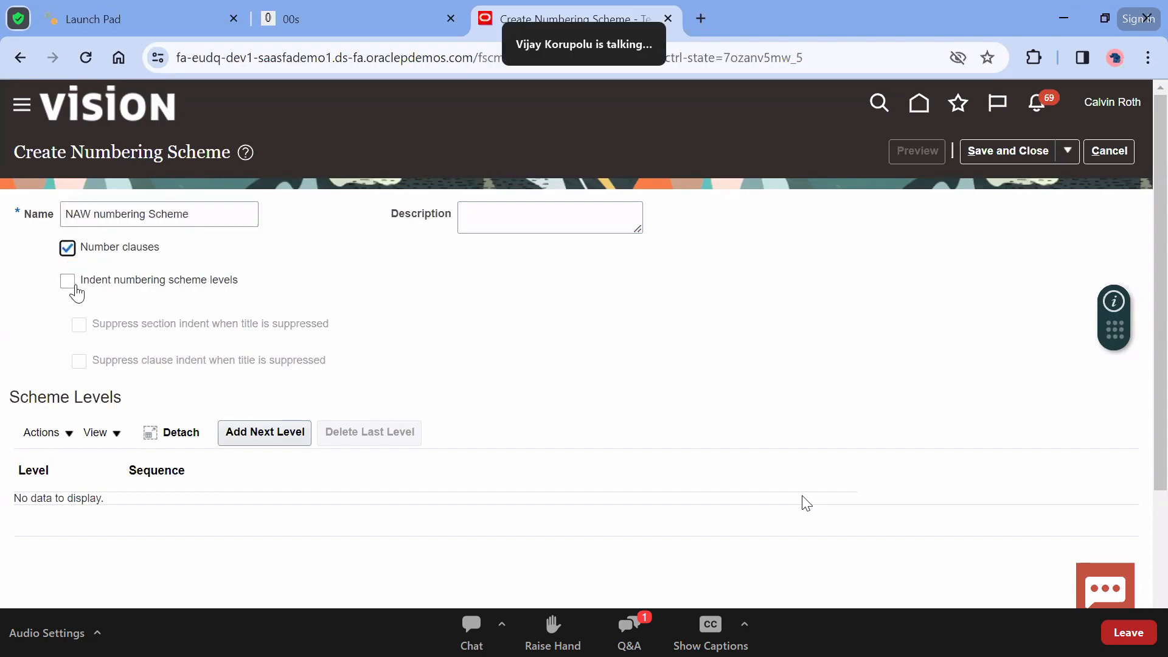
left_click(583, 222)
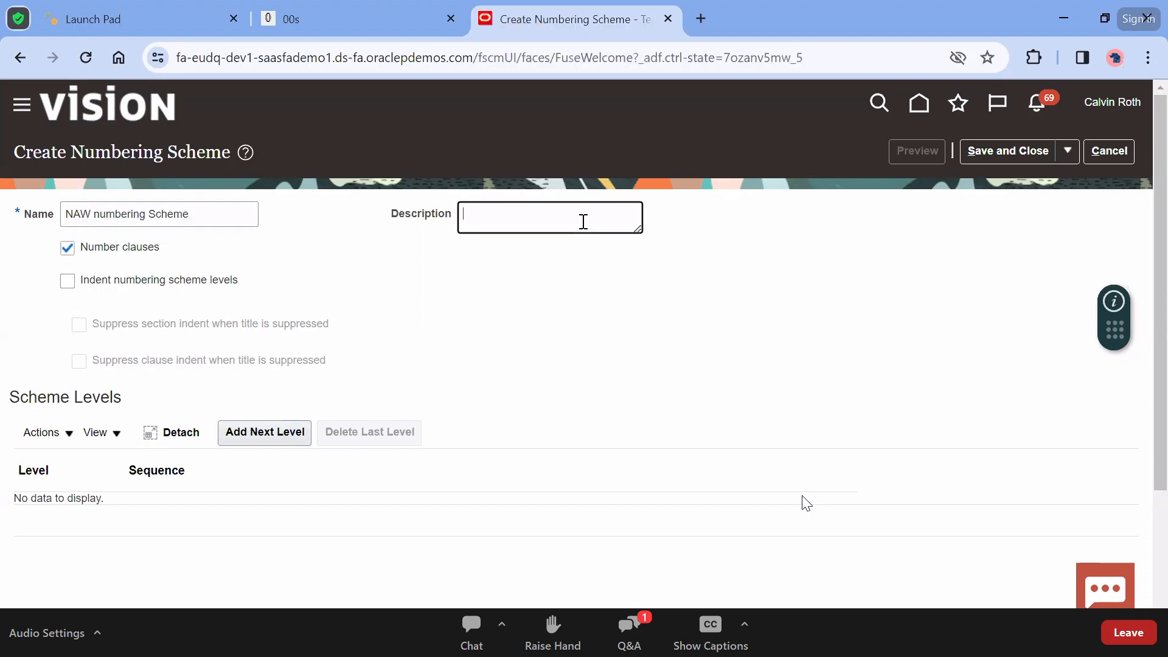
key("ctrl+v")
Add two numbering levels, the first sequenced A, B, C and the second 1, 2, 3
left_click(265, 430)
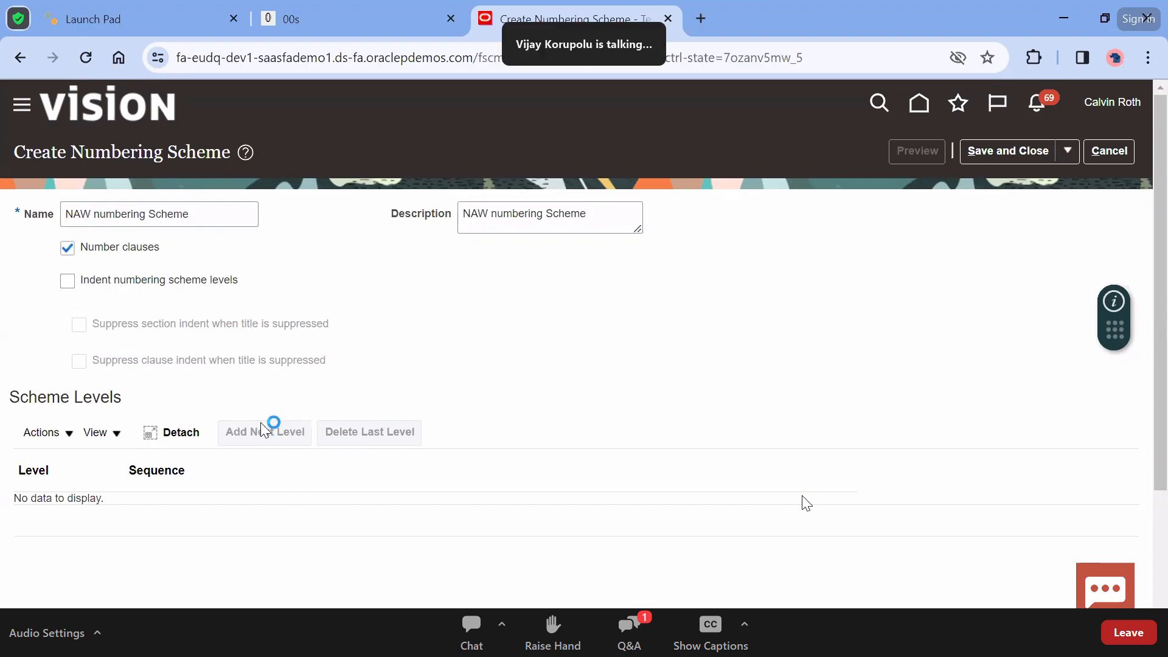
scroll(550, 427, "down", 2)
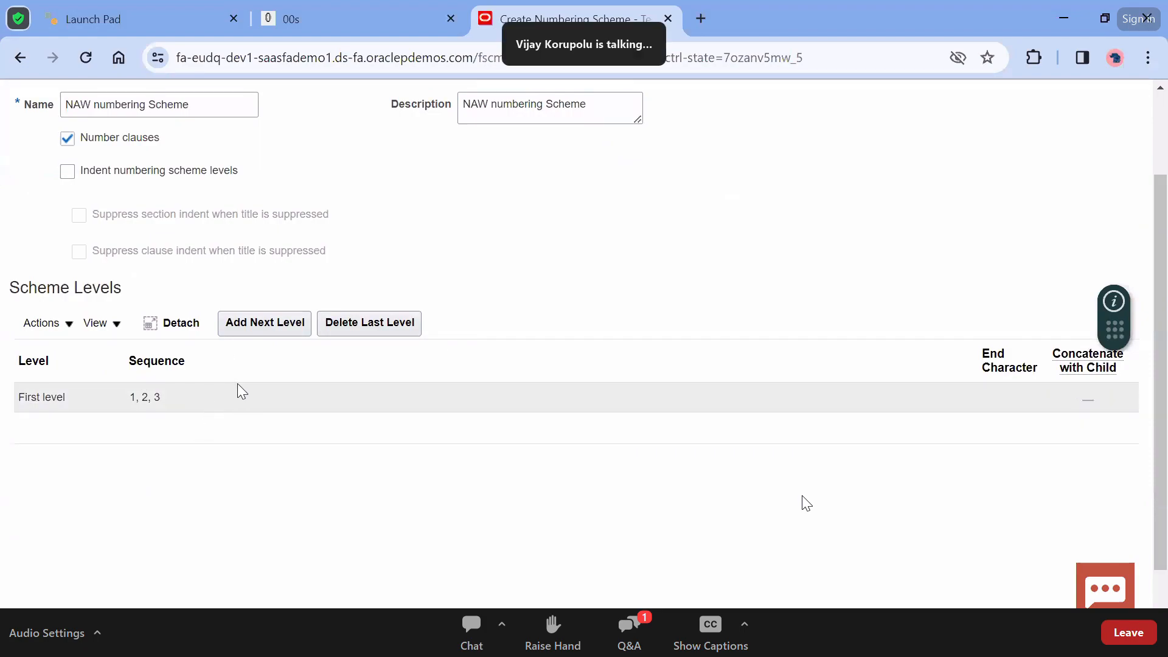
left_click(242, 392)
left_click(274, 323)
left_click(203, 437)
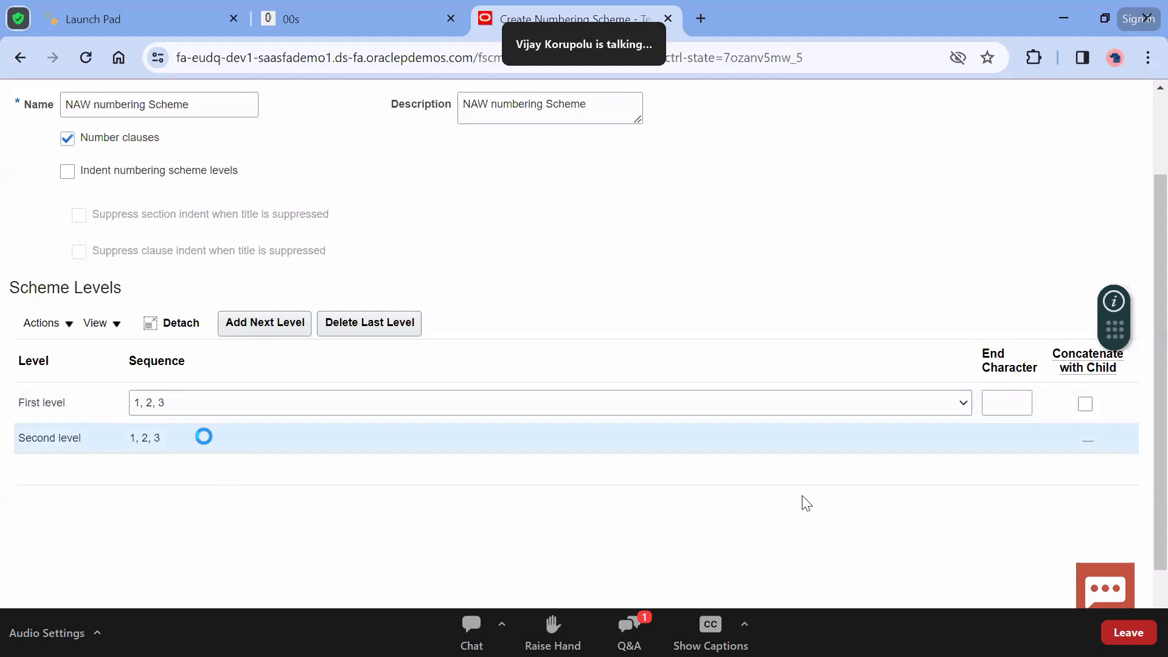
left_click(183, 392)
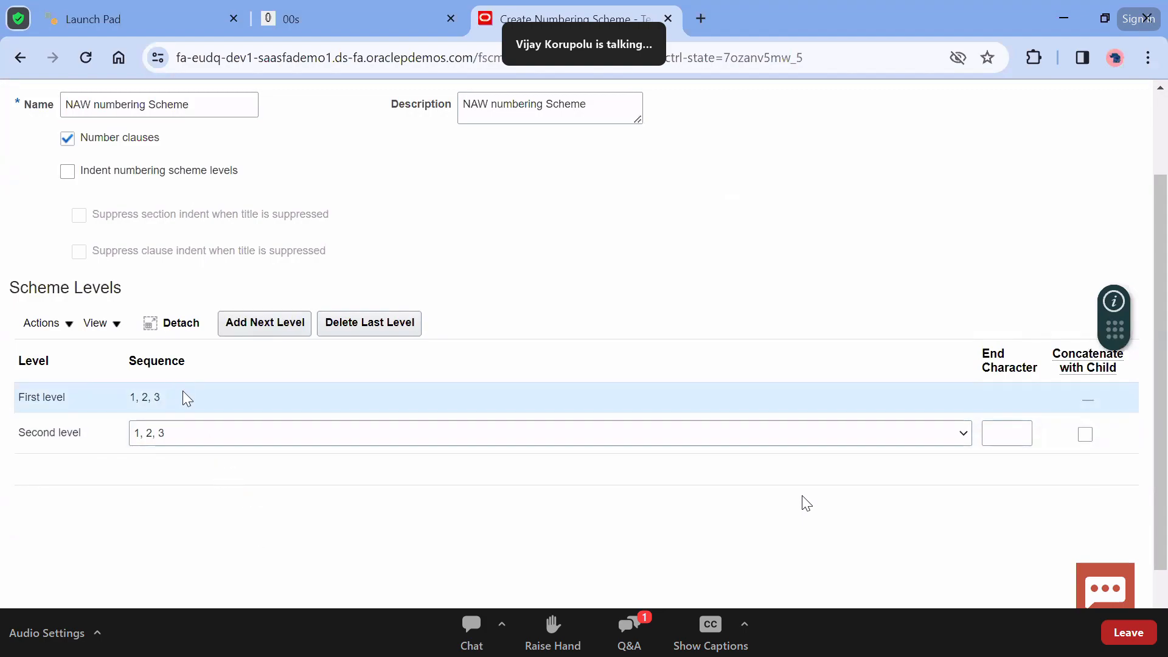
left_click(186, 402)
left_click(172, 437)
left_click(184, 438)
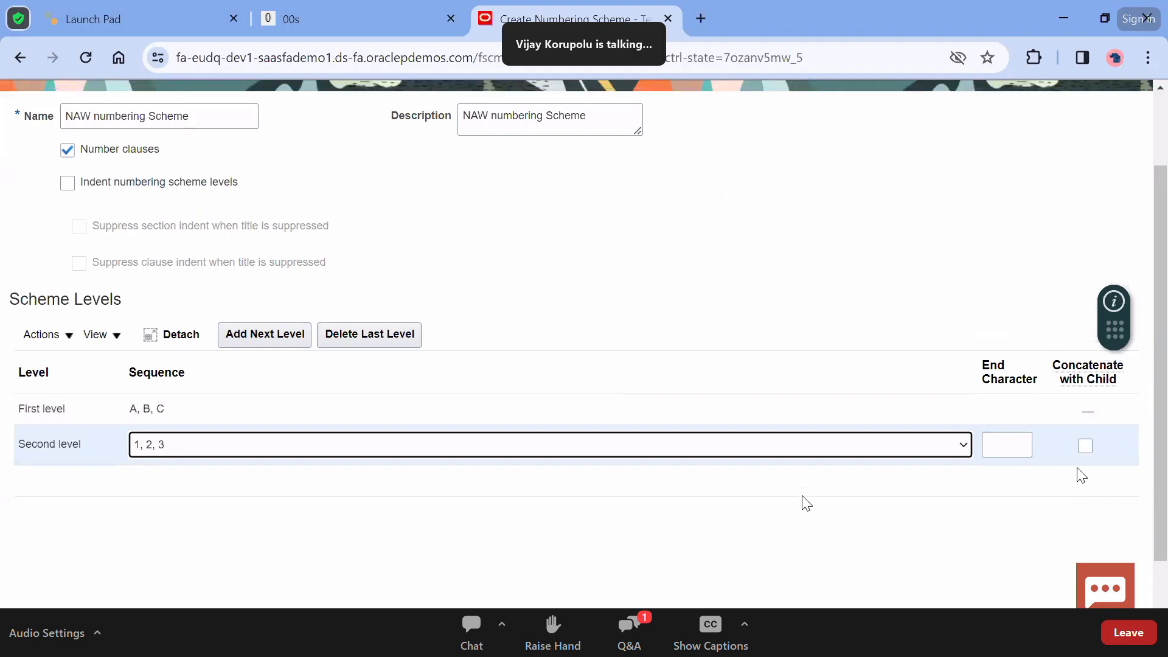
scroll(1080, 475, "up", 1)
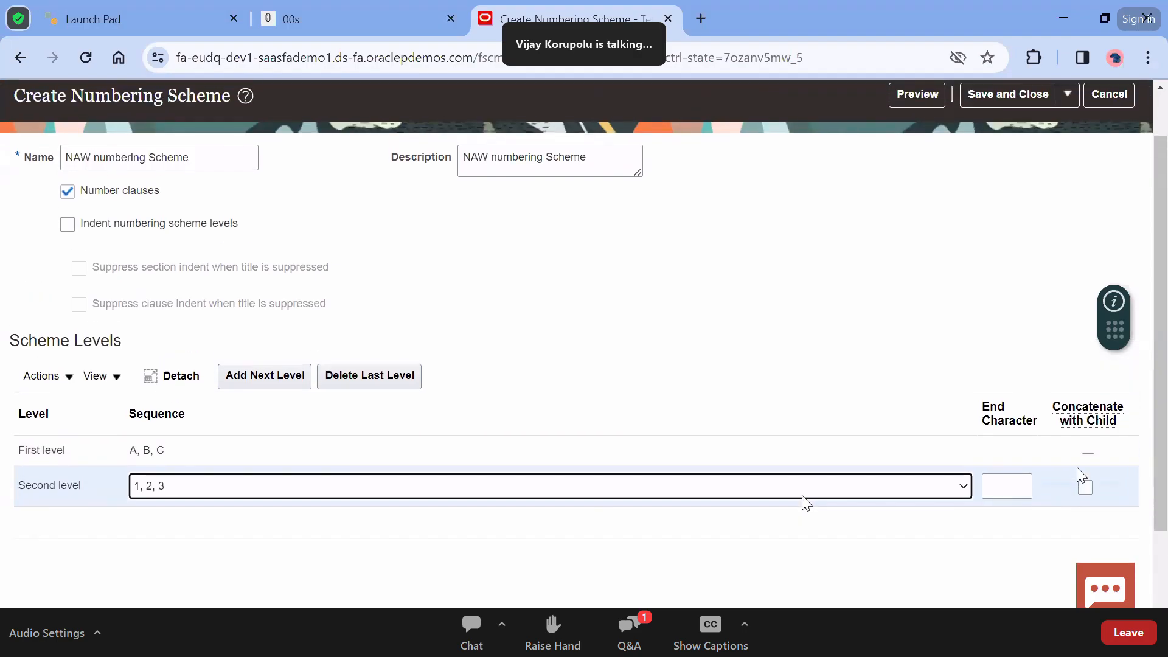
Preview the NAW numbering scheme, save and close it, then start a new section
left_click(940, 99)
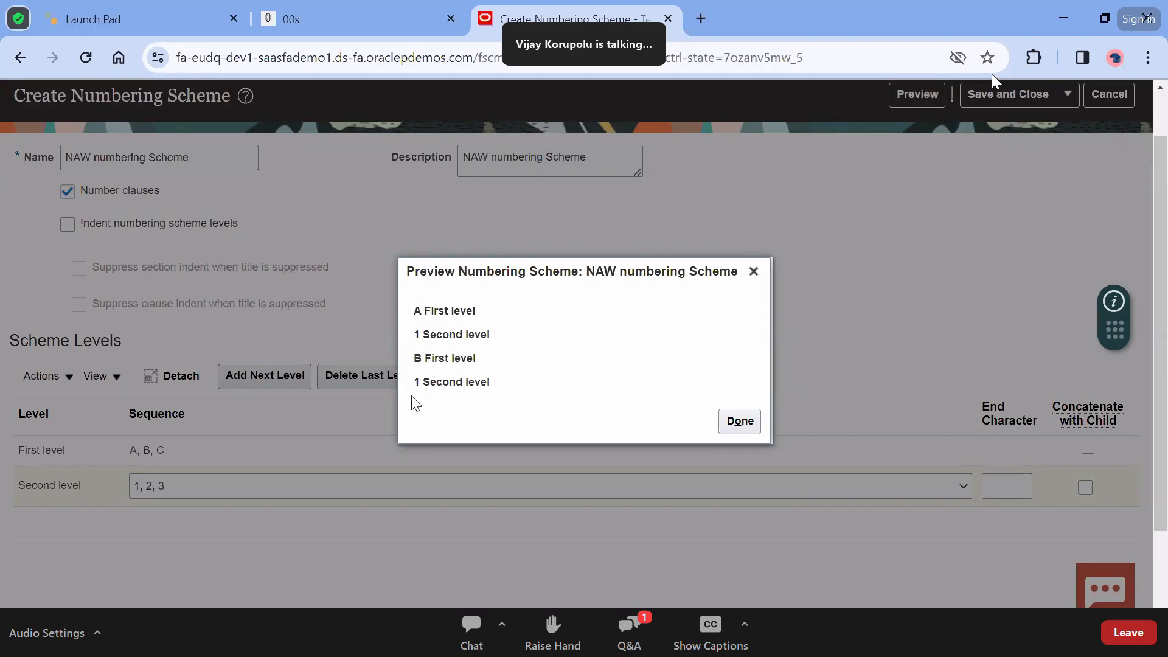
left_click(739, 421)
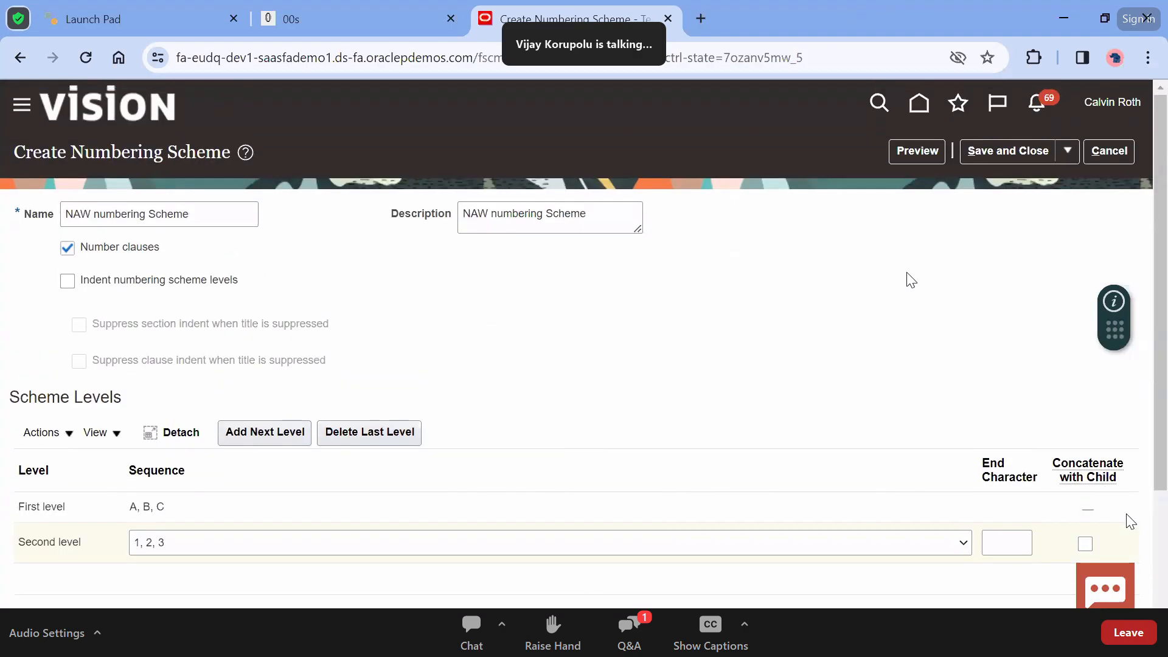
left_click(1018, 156)
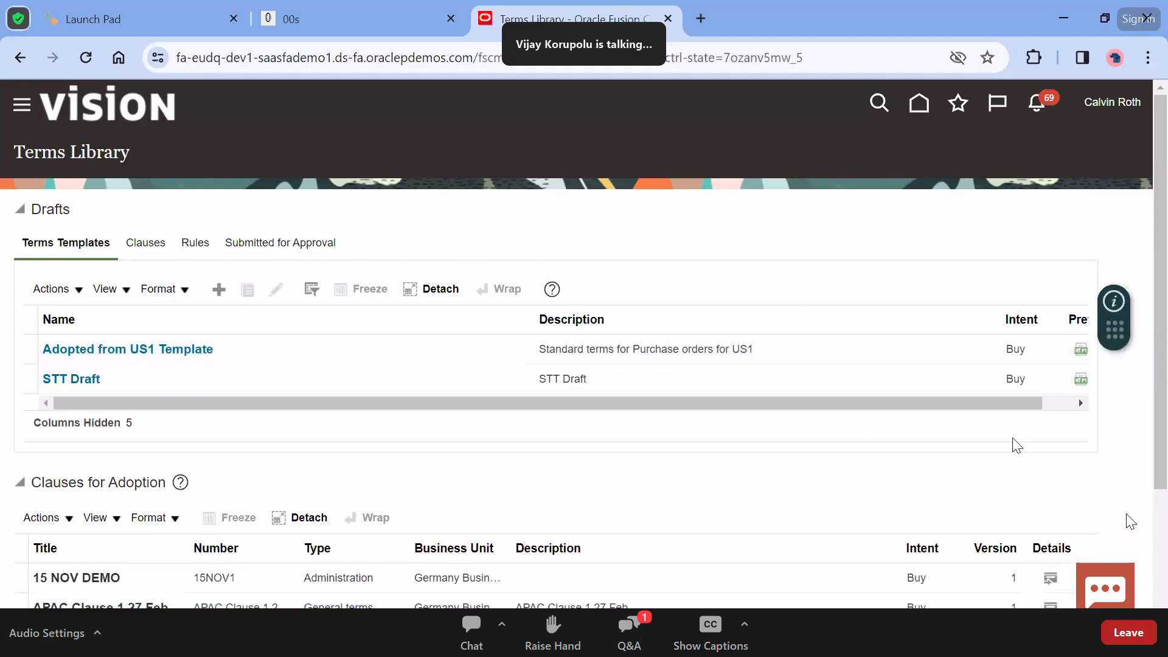
left_click(1047, 404)
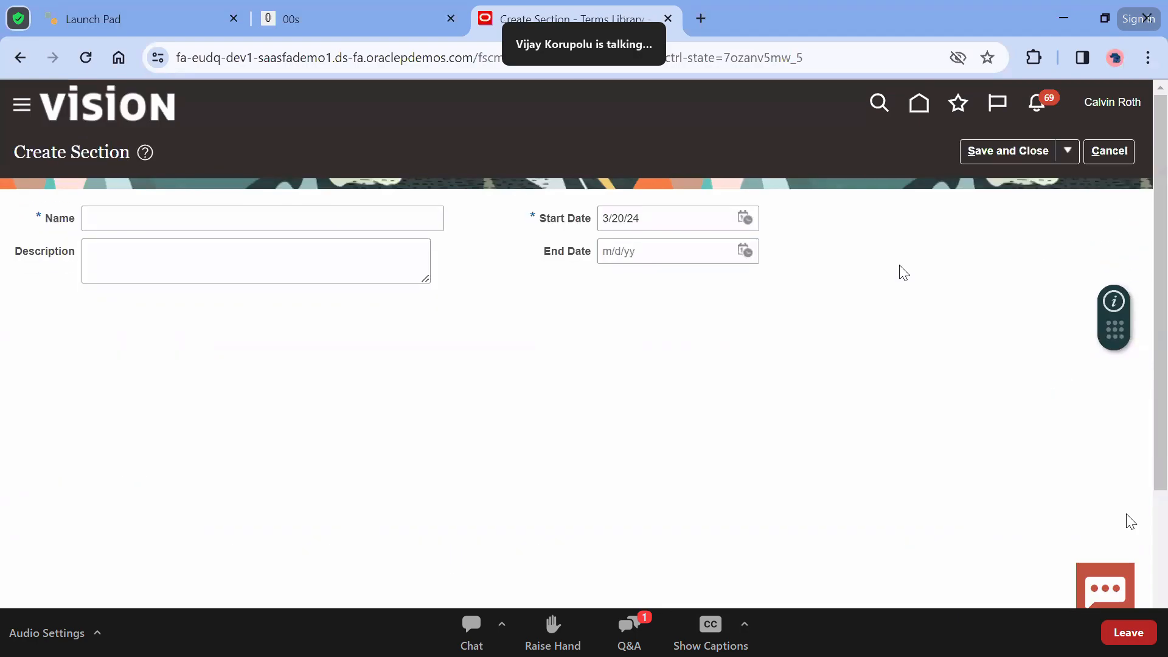
Name the section 'NAW Section 1', copy the name into Description, and save
left_click(352, 221)
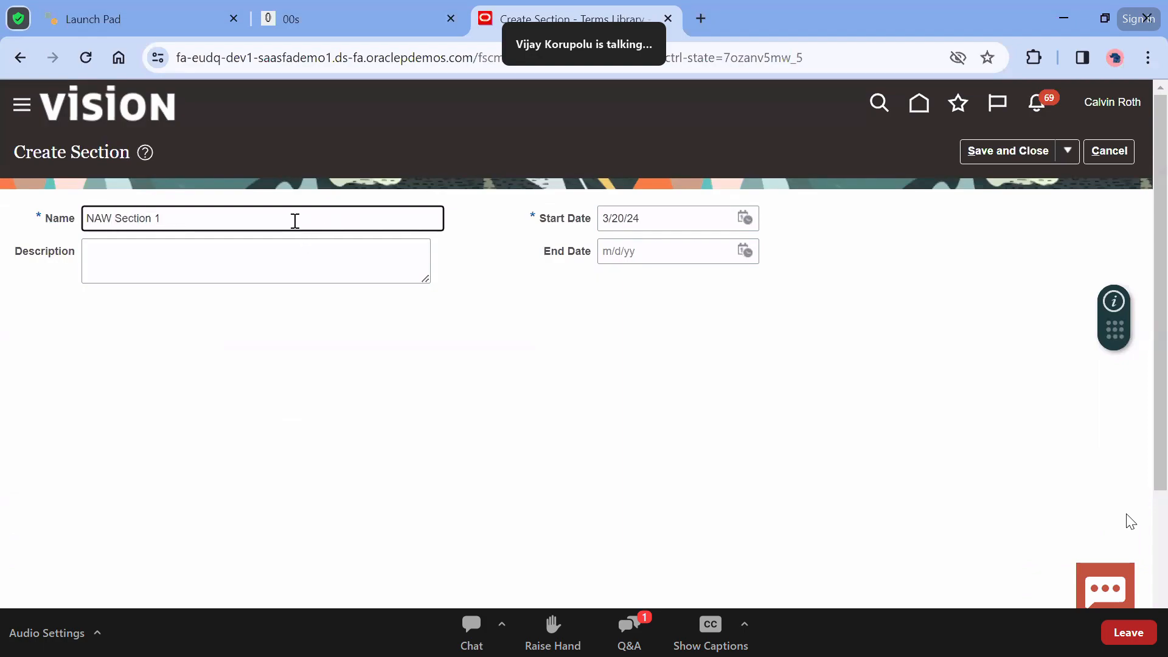
key("ctrl+a")
key("ctrl+c")
left_click(281, 266)
key("ctrl+v")
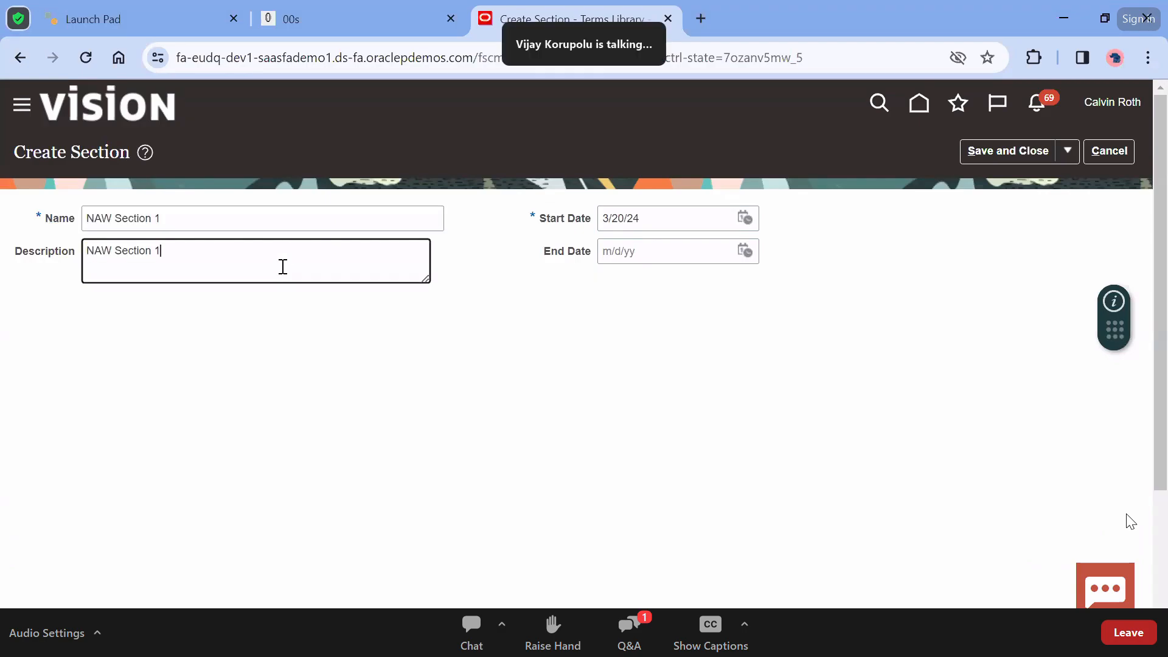
left_click(1021, 160)
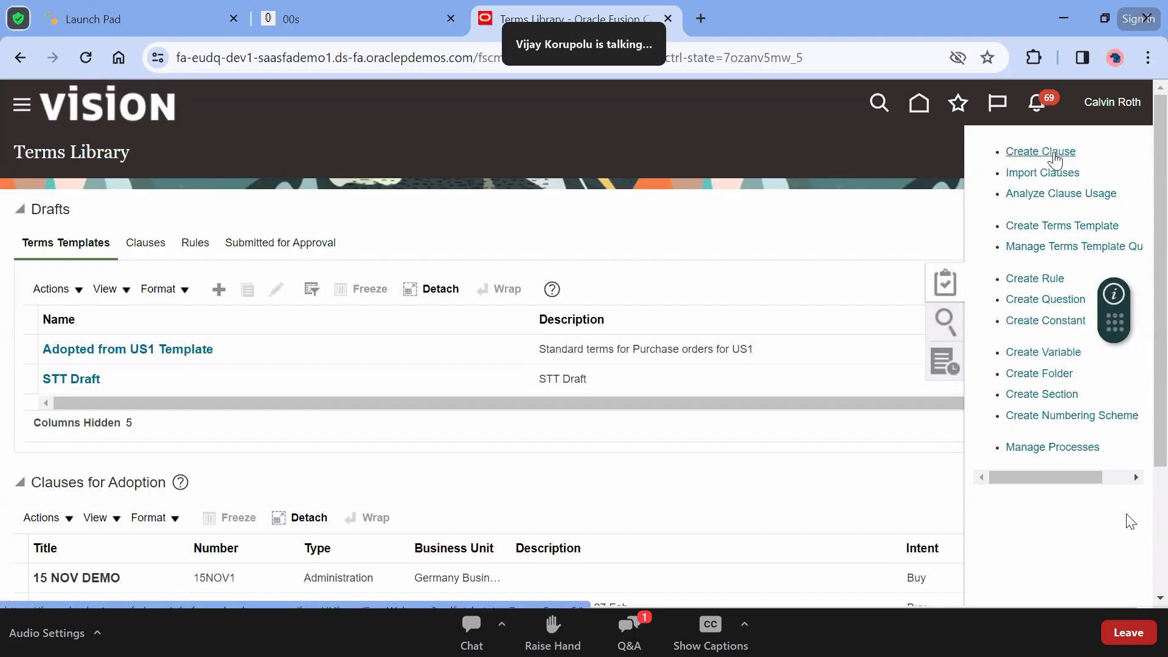
Start a new library clause assigned to US1 Business Unit and marked Global
left_click(1054, 160)
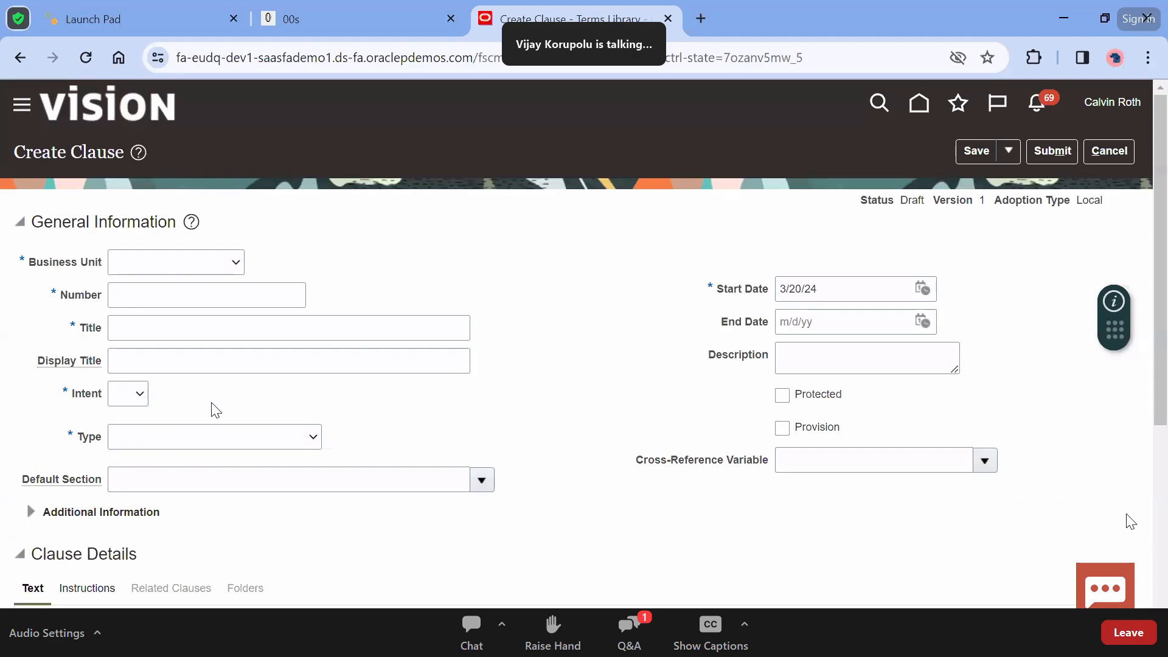
left_click(195, 271)
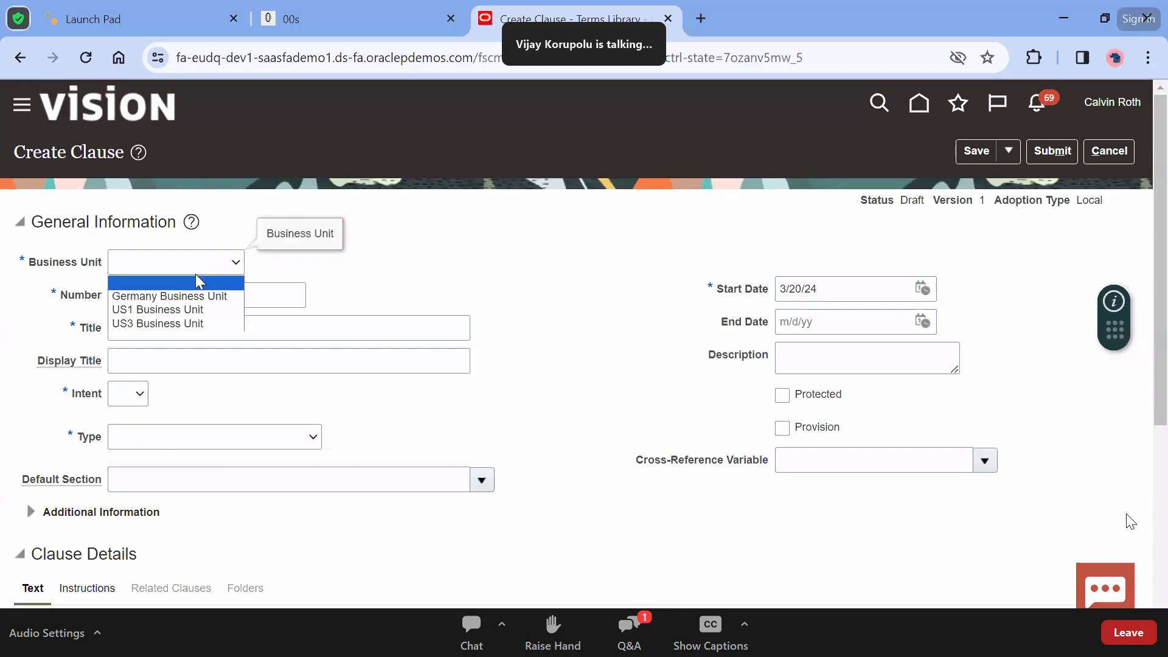
left_click(196, 312)
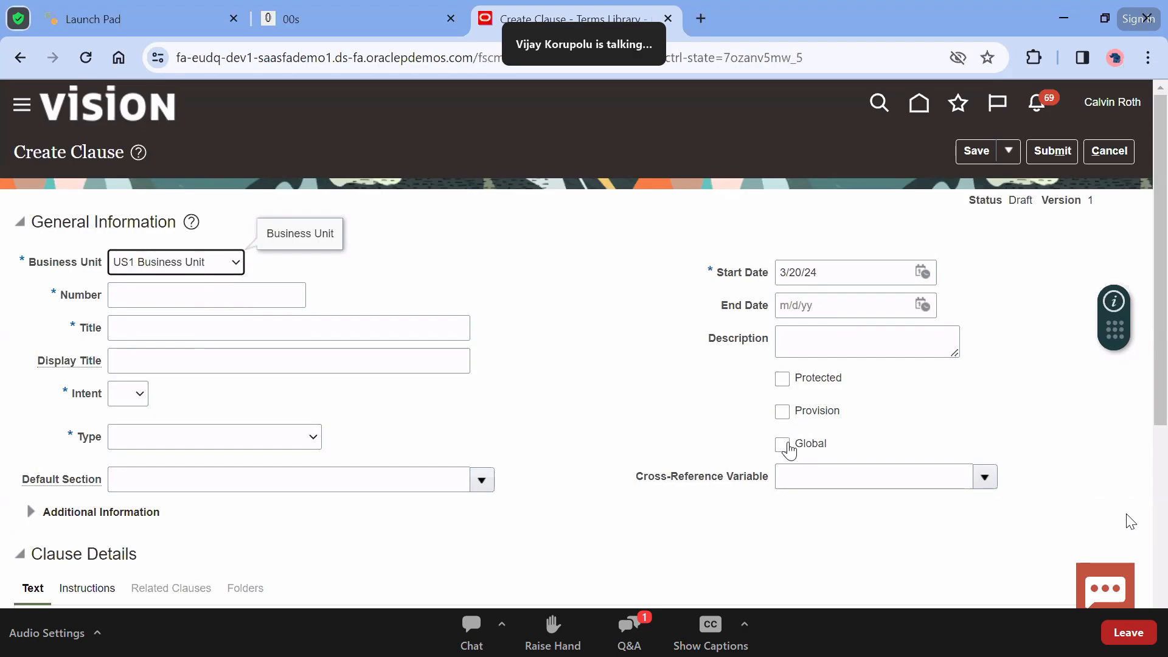
left_click(785, 446)
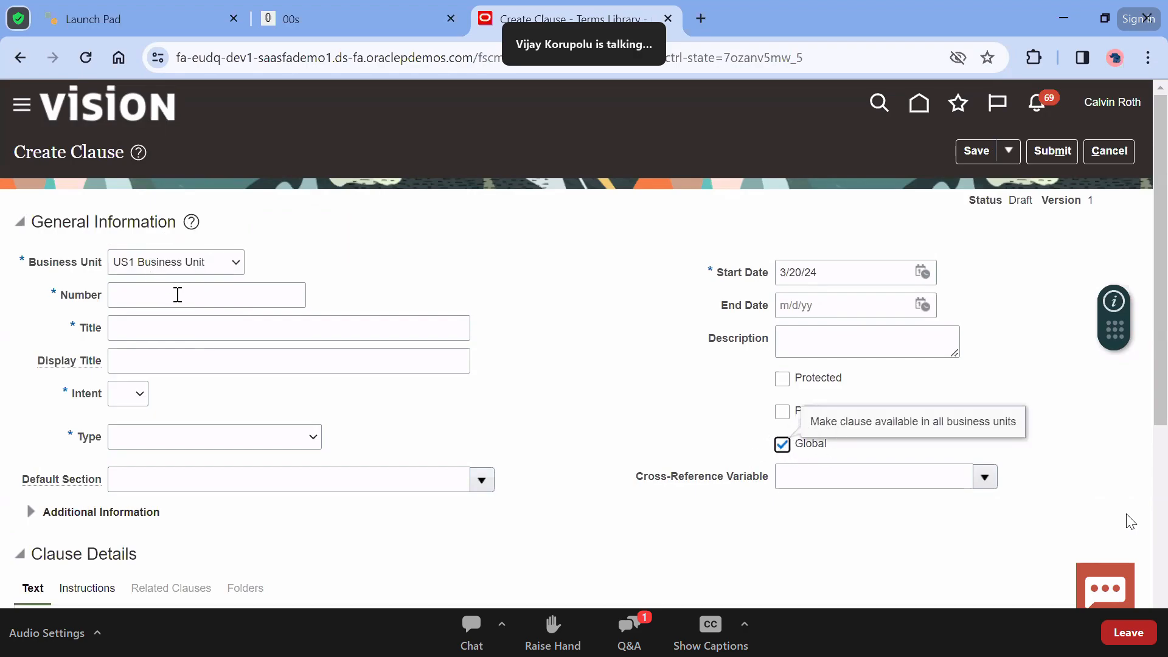
Enter clause number NAW12345 and title 'NAW Demo Procurement Introduction'
left_click(177, 295)
type("NAW ")
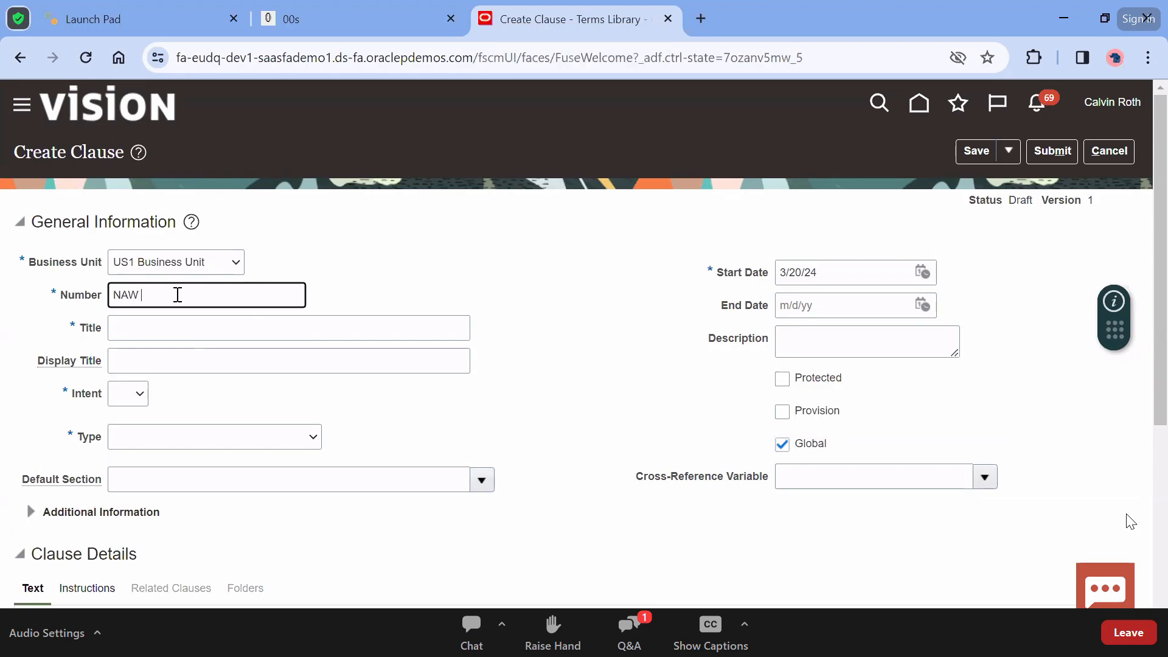
type("Demo Pro")
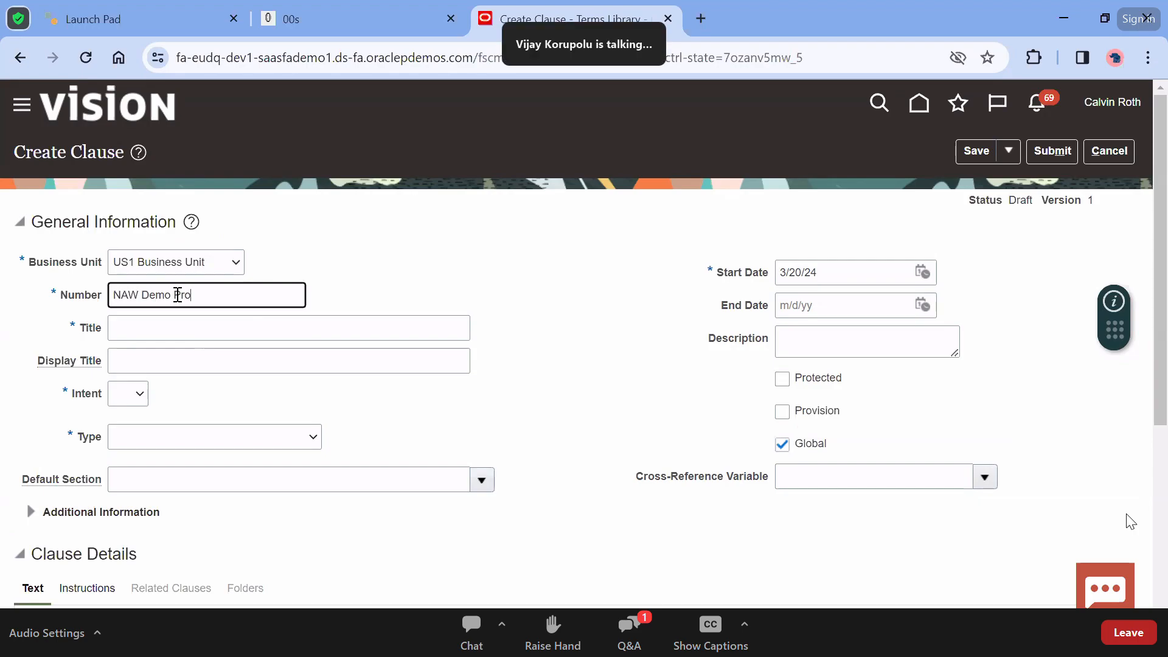
type("curement In")
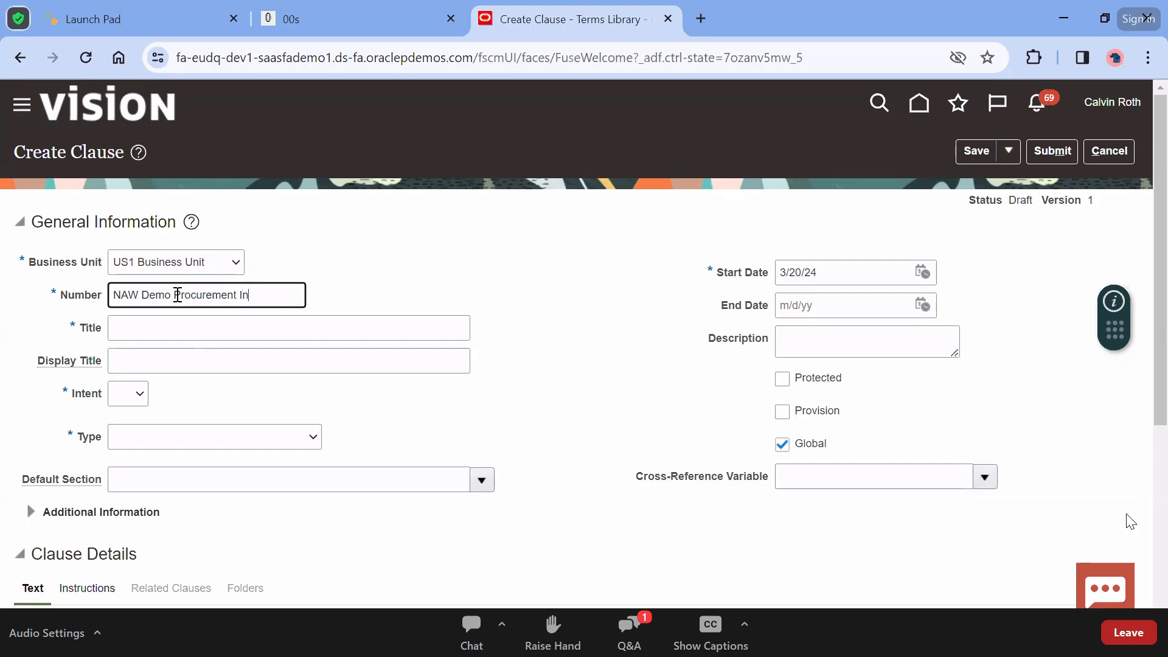
type("troduction")
key("ctrl+a")
key("BackSpace")
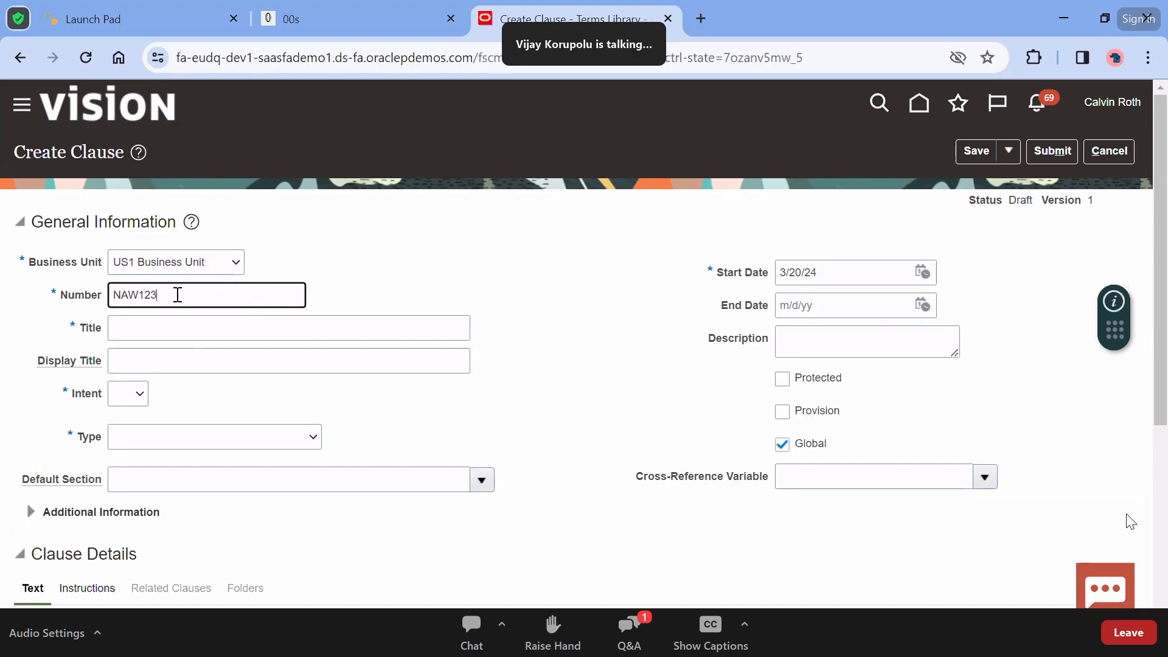
key("Tab")
key("ctrl+v")
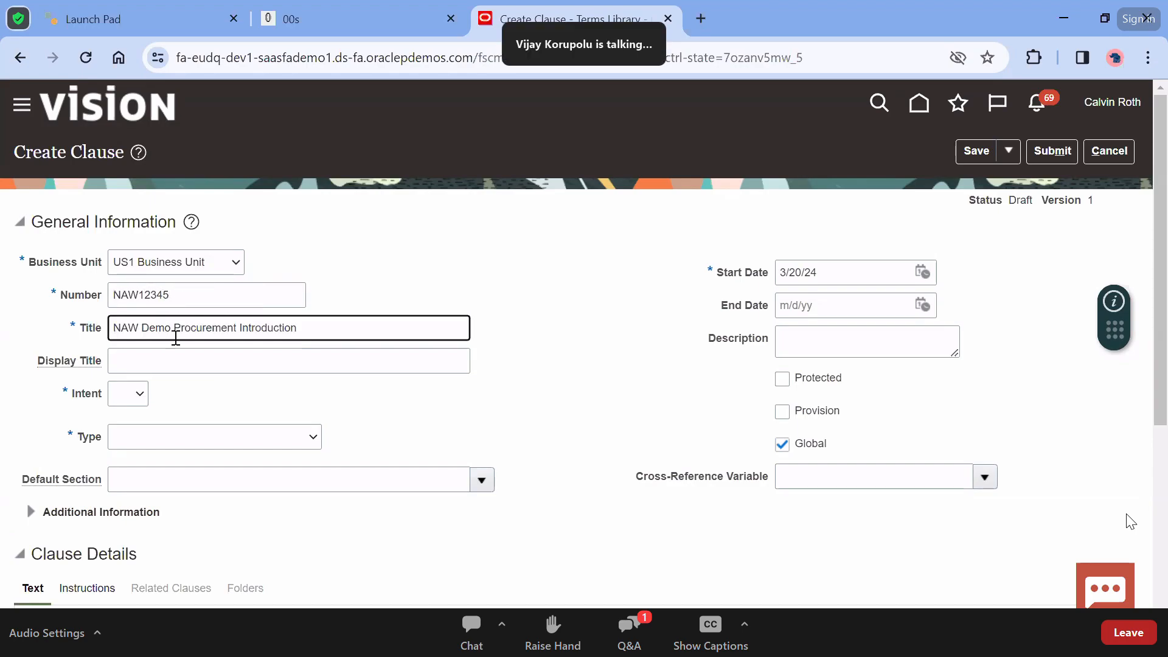
Paste 'NAW Demo Procurement Introduction' as the display title and set intent to Buy
left_click(174, 364)
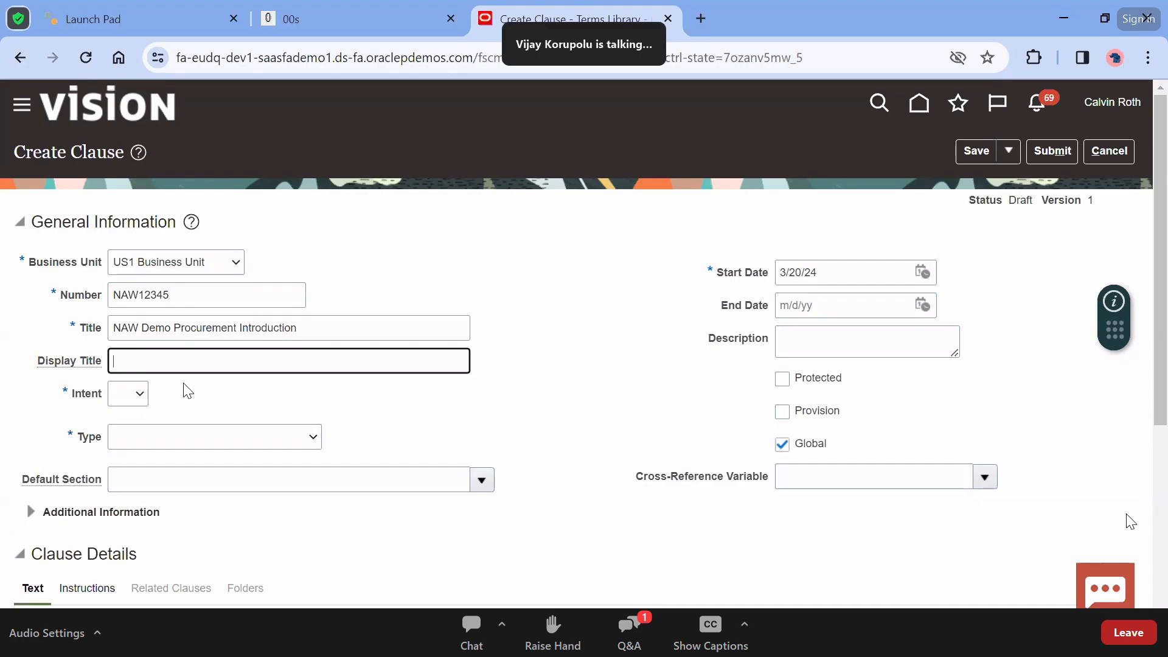
key("ctrl+v")
left_click(140, 394)
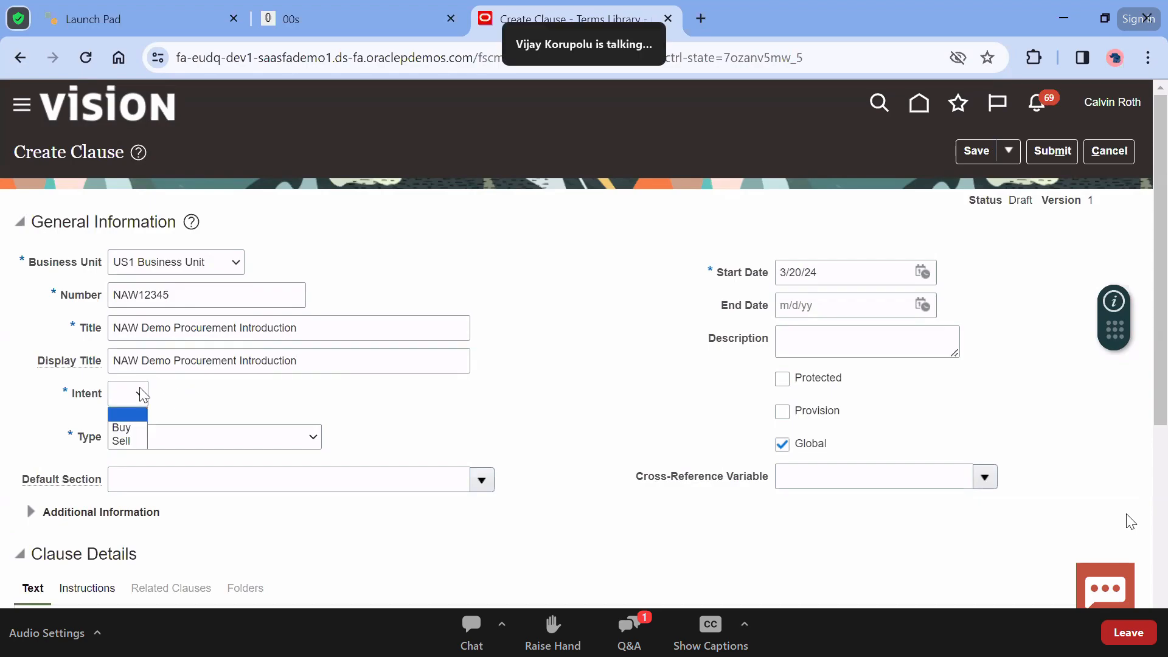
left_click(135, 427)
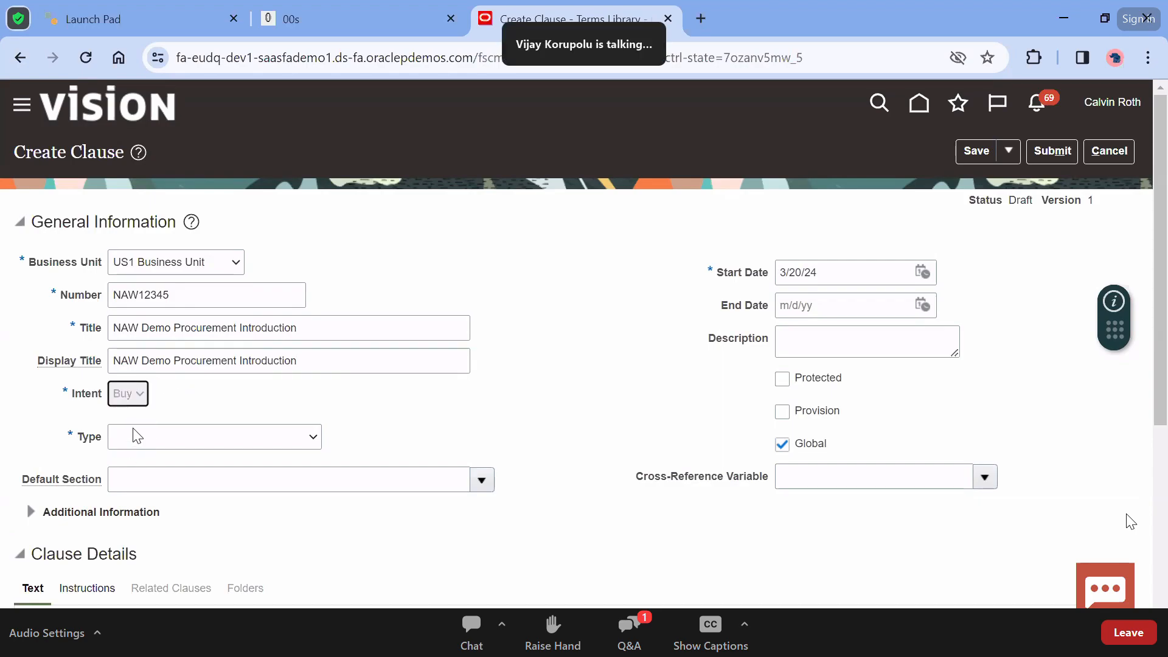
left_click(134, 399)
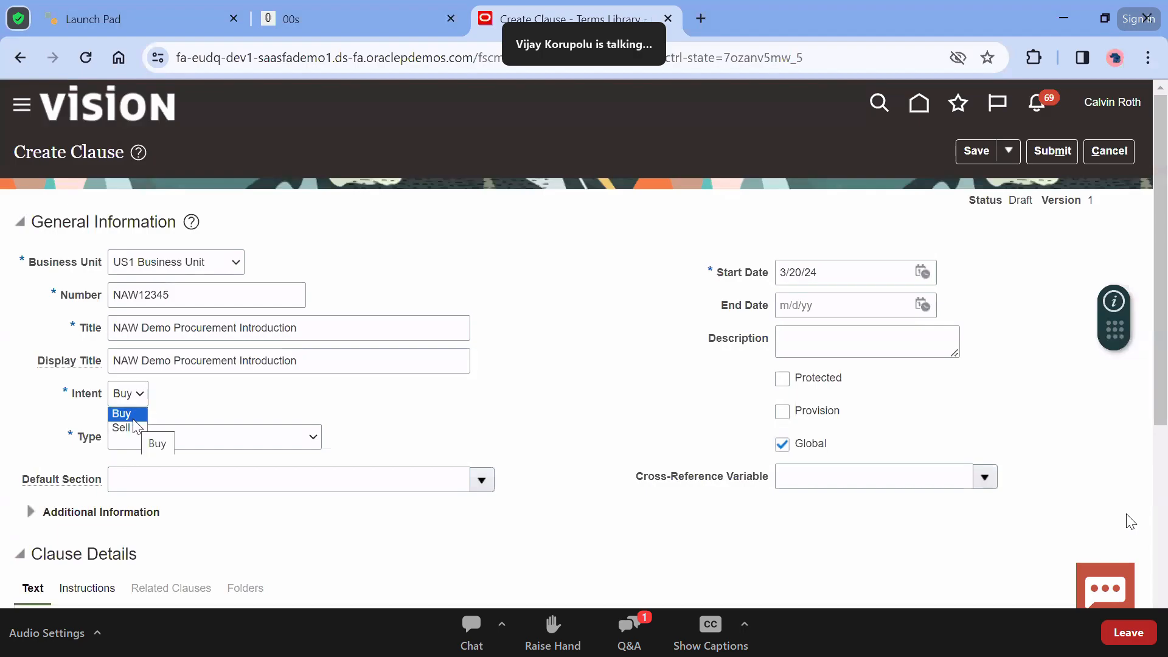
left_click(196, 407)
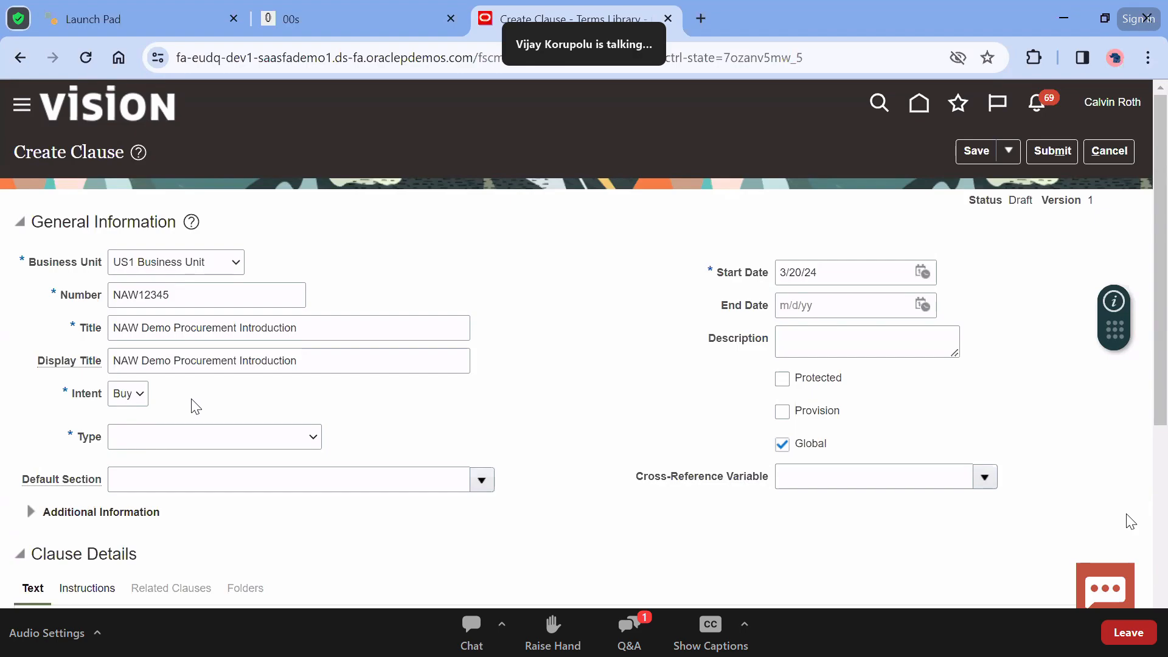
left_click(145, 395)
left_click(203, 406)
Set the clause type to General terms and browse the Default Section list
left_click(192, 439)
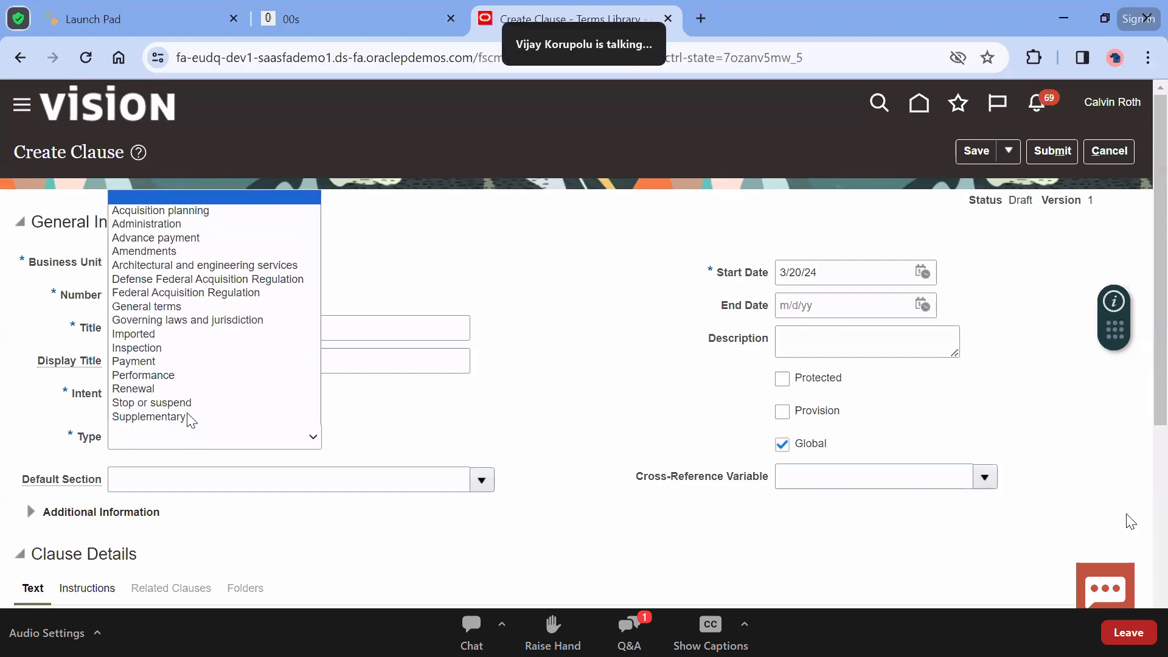
left_click(498, 452)
left_click(306, 436)
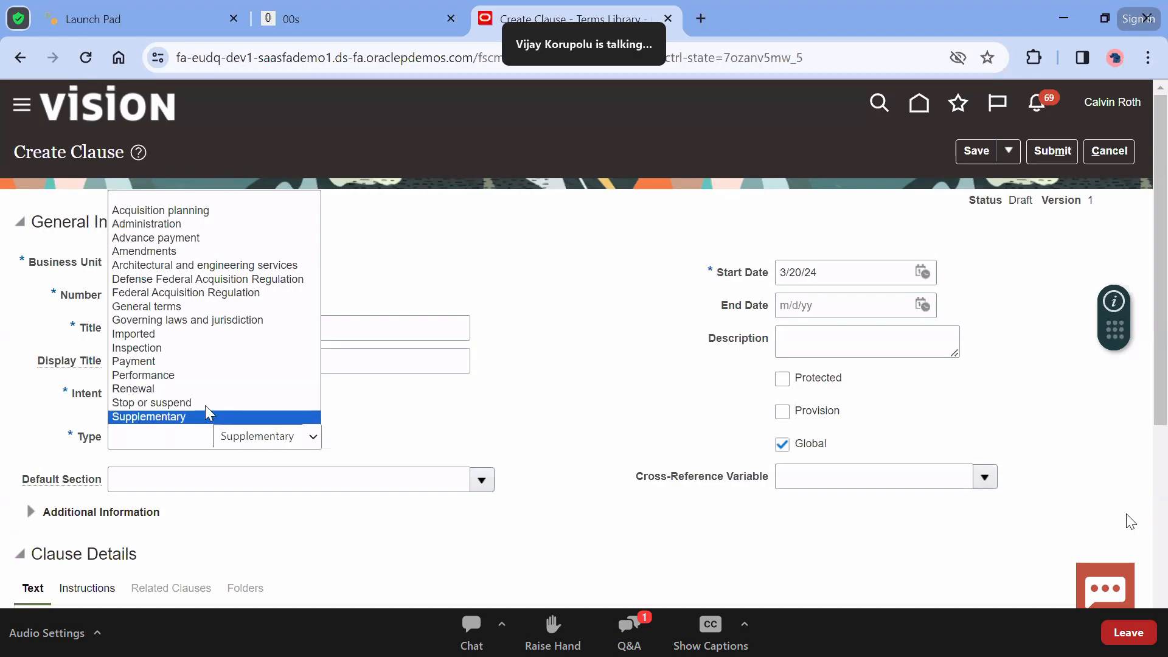
left_click(203, 306)
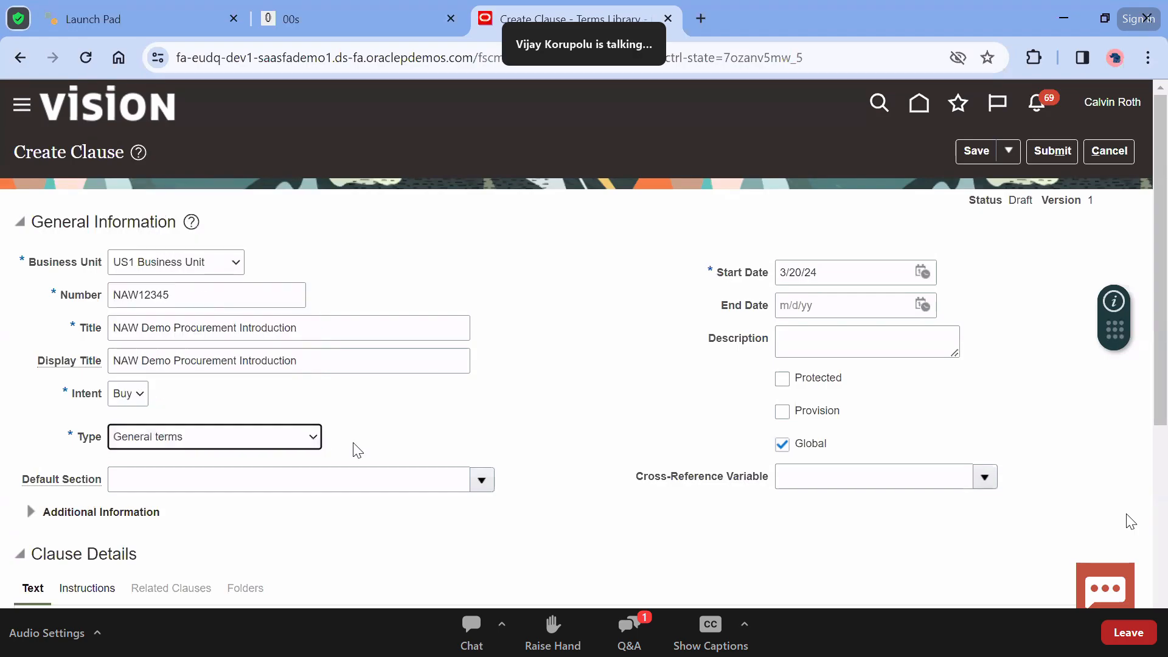
left_click(478, 480)
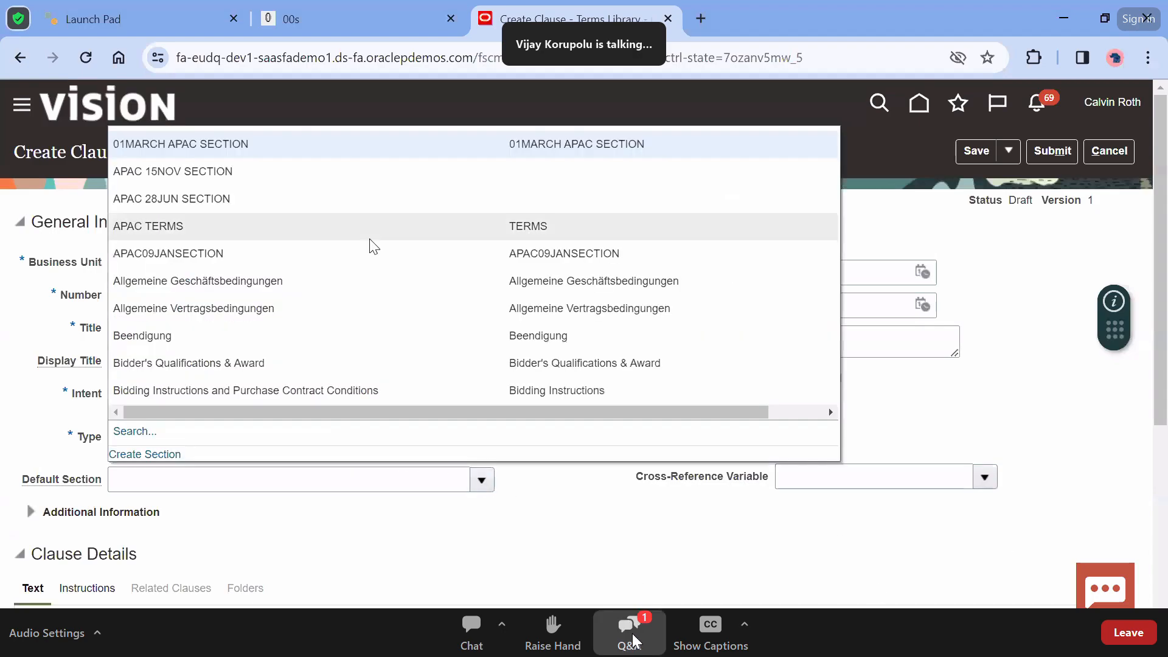
scroll(374, 312, "down", 1)
scroll(377, 313, "up", 2)
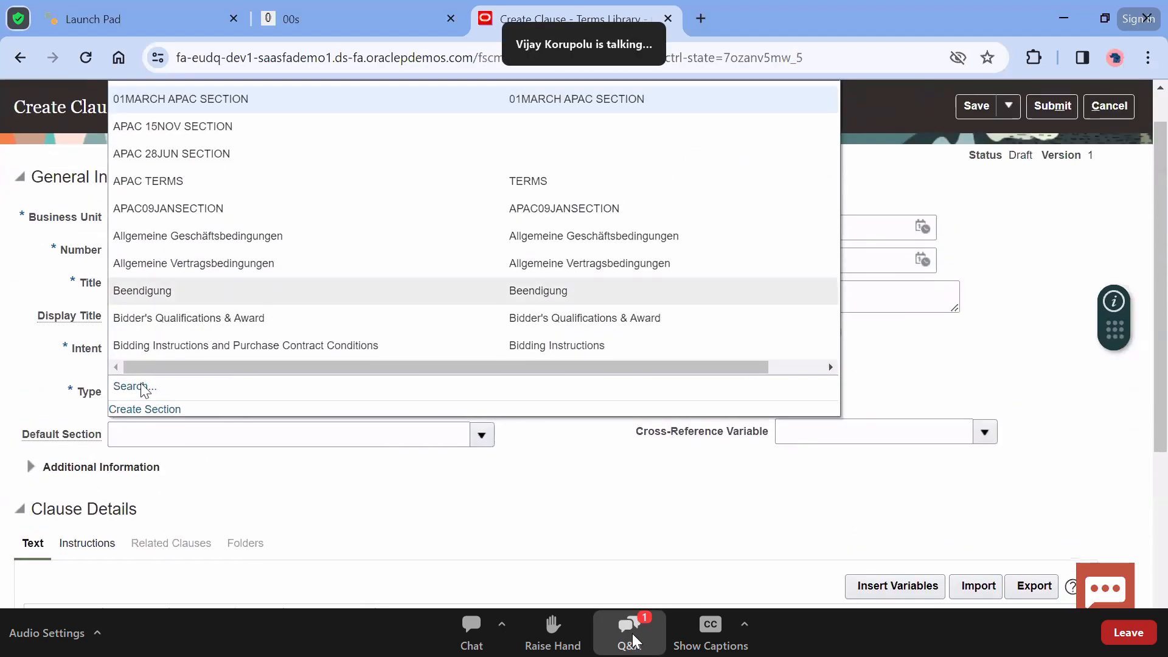
Paste the Procurement Process wording from Law Insider into the clause Text editor
left_click(371, 491)
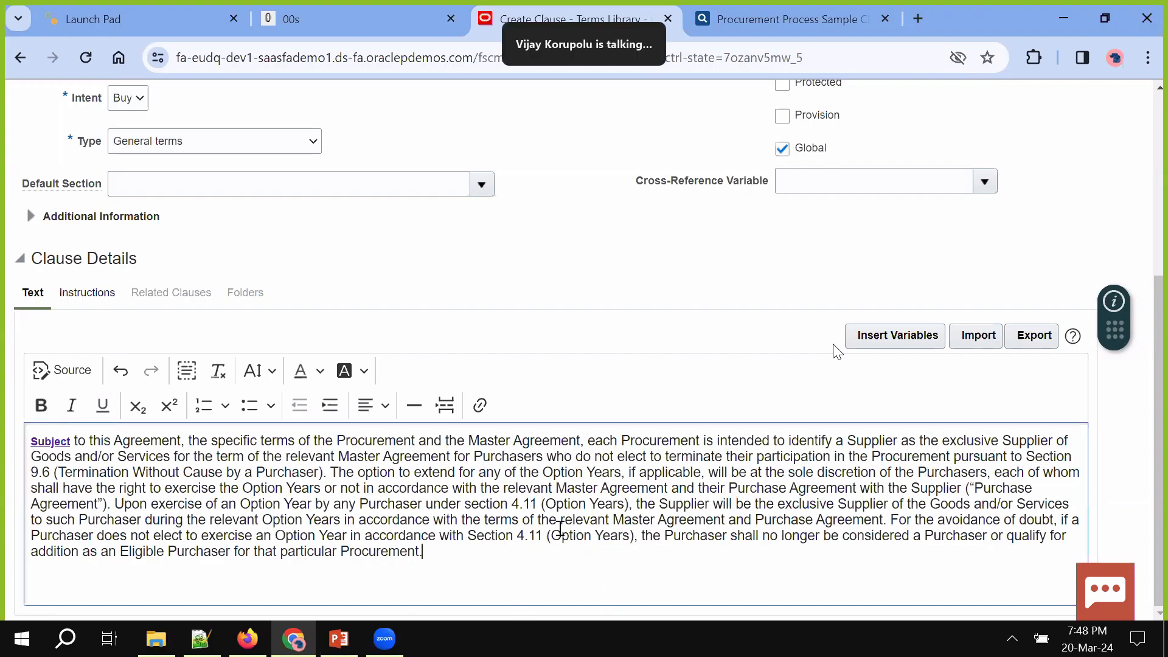
left_click(750, 18)
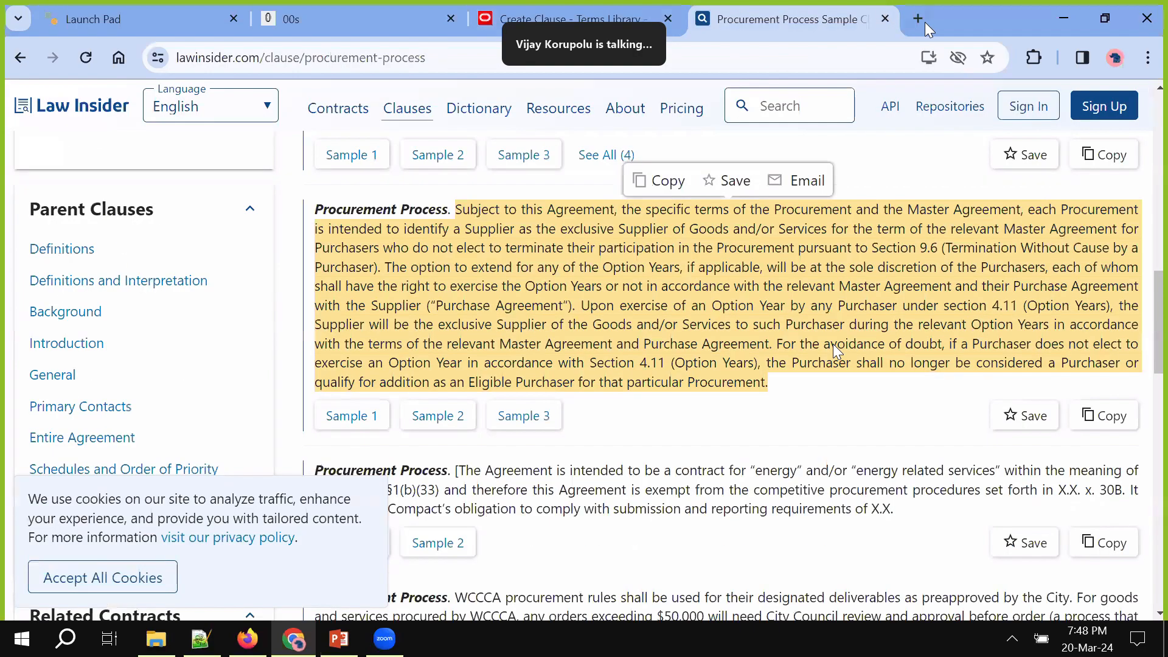
left_click(579, 13)
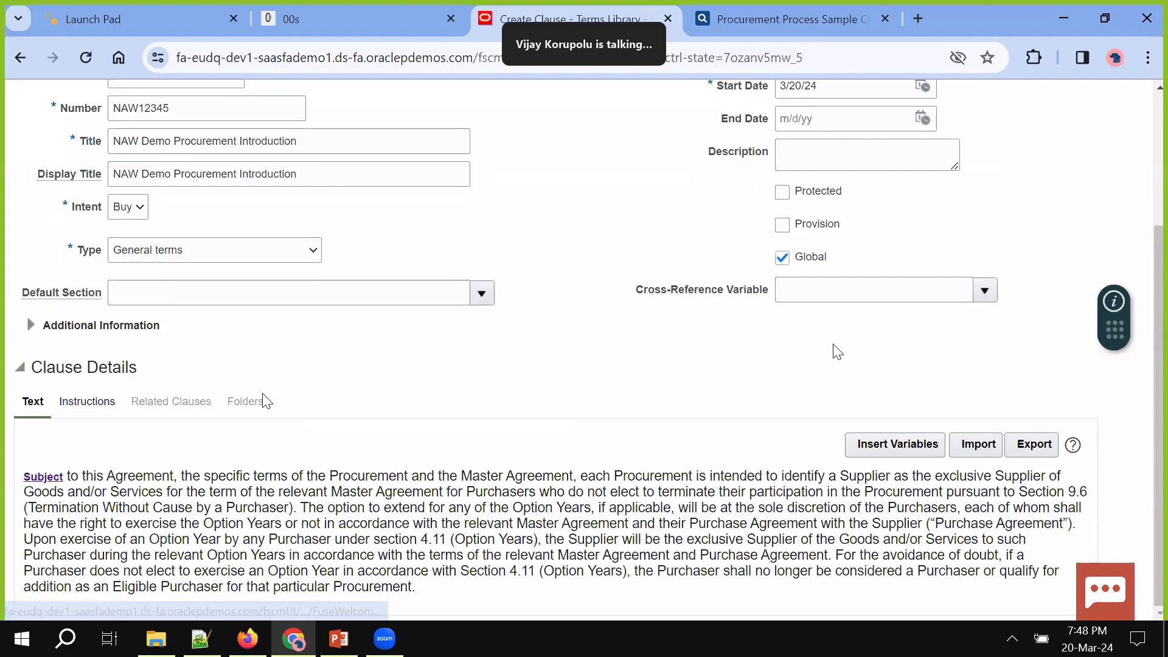
Enter reference text under the clause's Instructions and save the draft
left_click(87, 402)
scroll(516, 402, "down", 4)
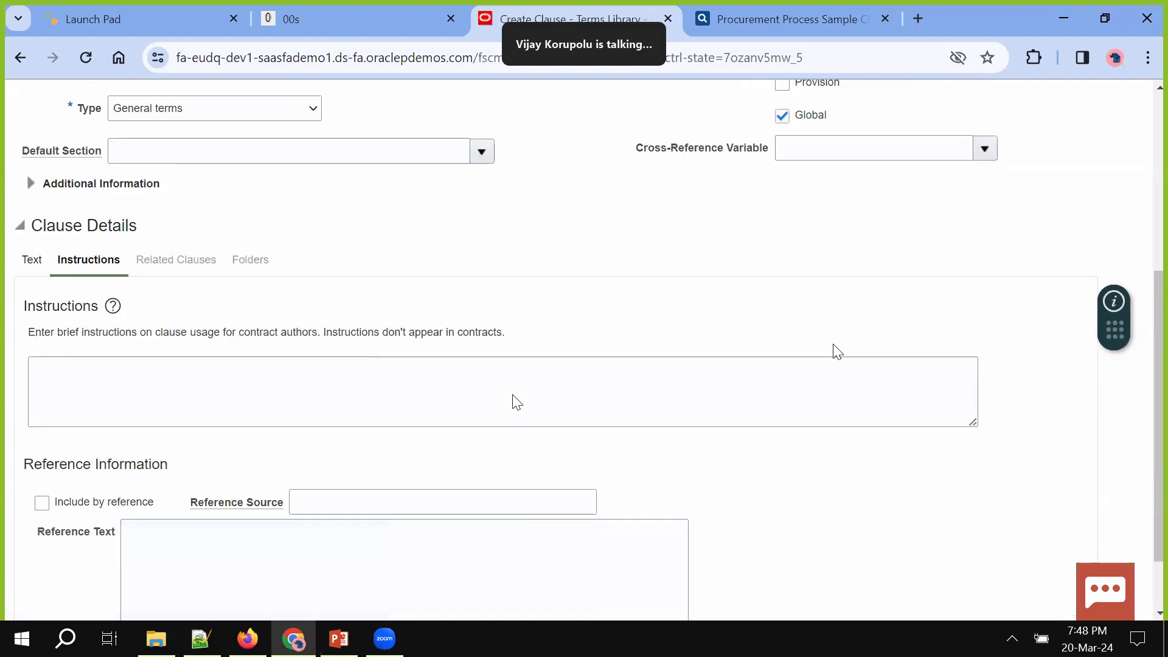
left_click(266, 461)
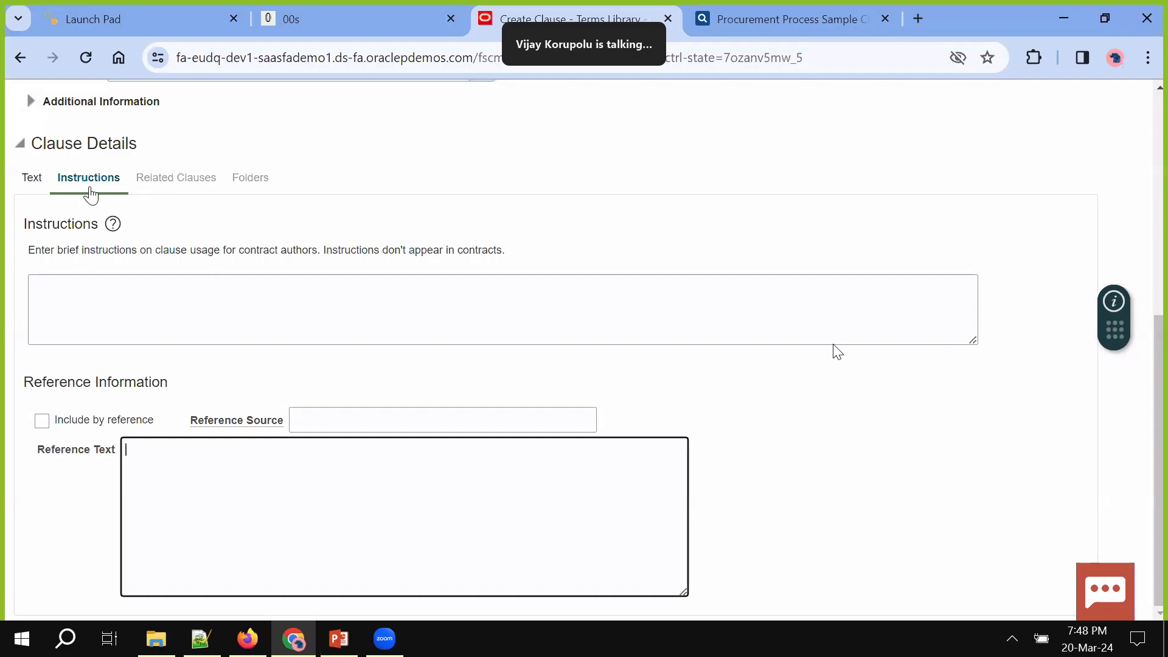
scroll(589, 264, "up", 5)
scroll(589, 266, "up", 2)
left_click(973, 112)
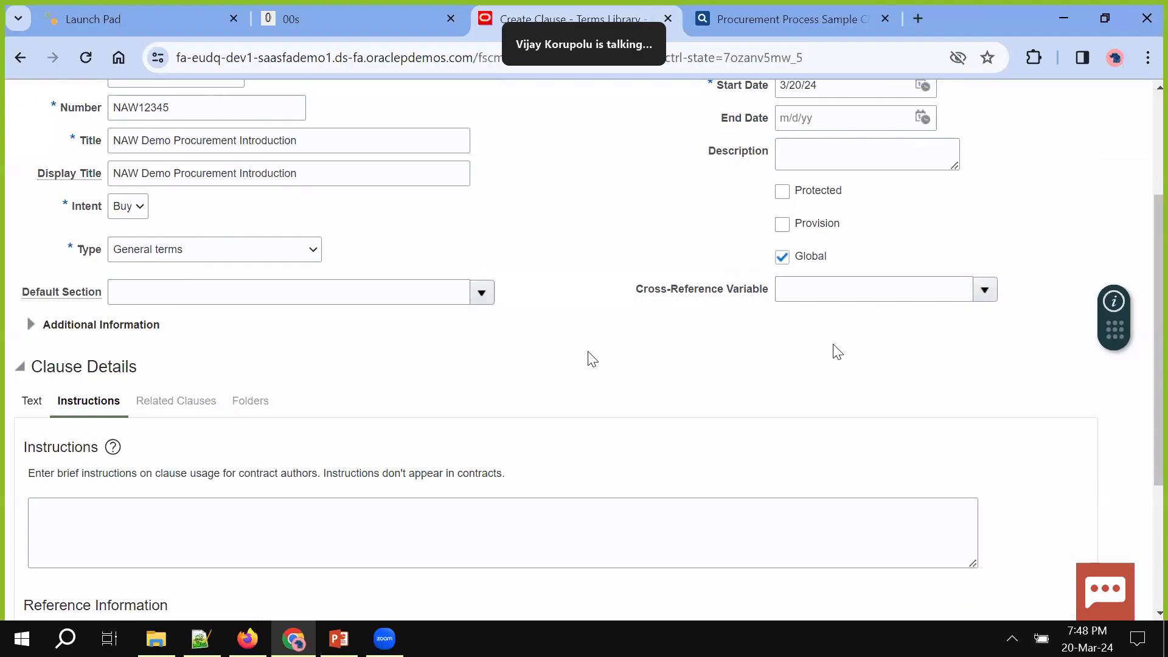
Add a related-clause row set to Incompatible, delete it as blank, then view Folders
left_click(180, 380)
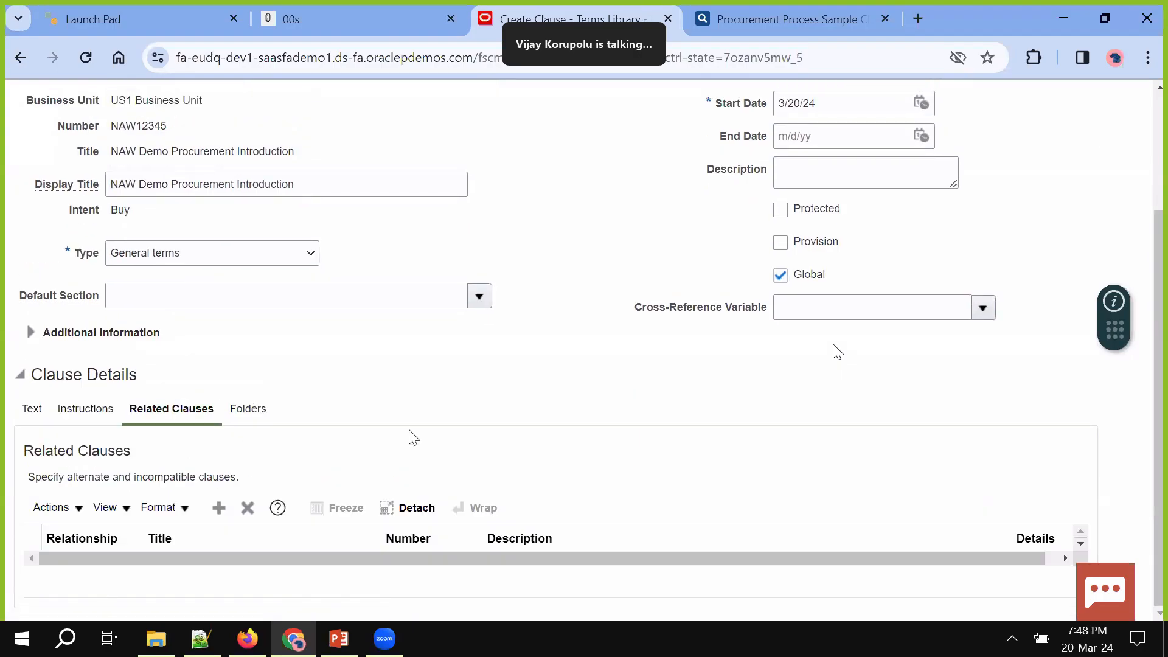
left_click(219, 509)
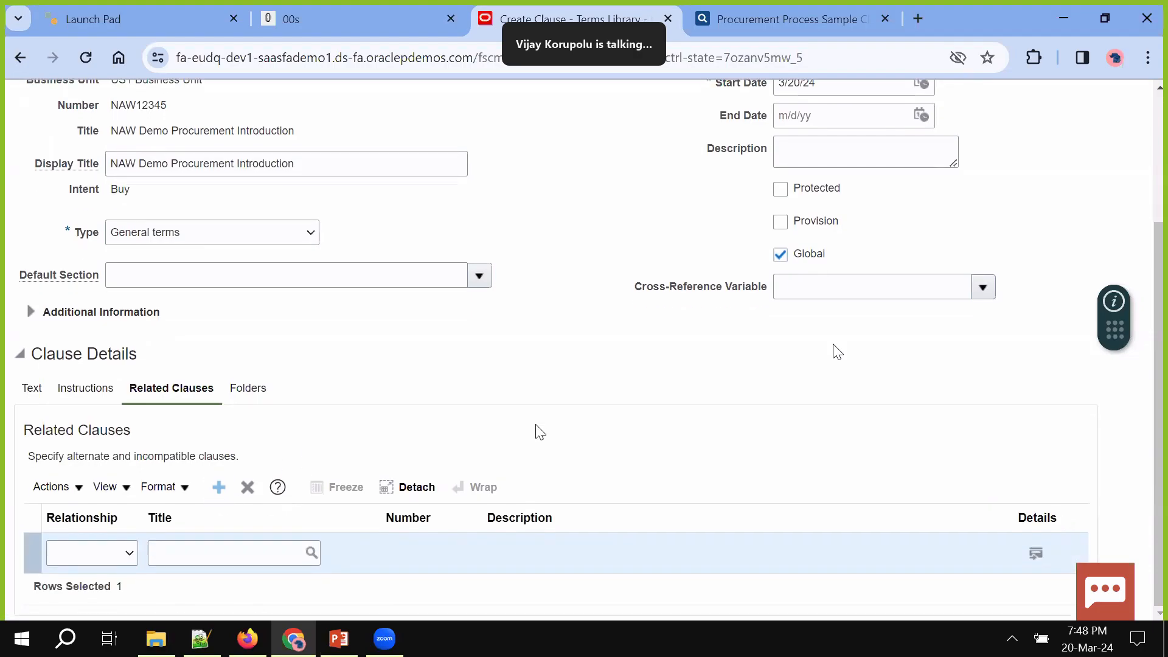
left_click(131, 562)
left_click(130, 562)
left_click(109, 561)
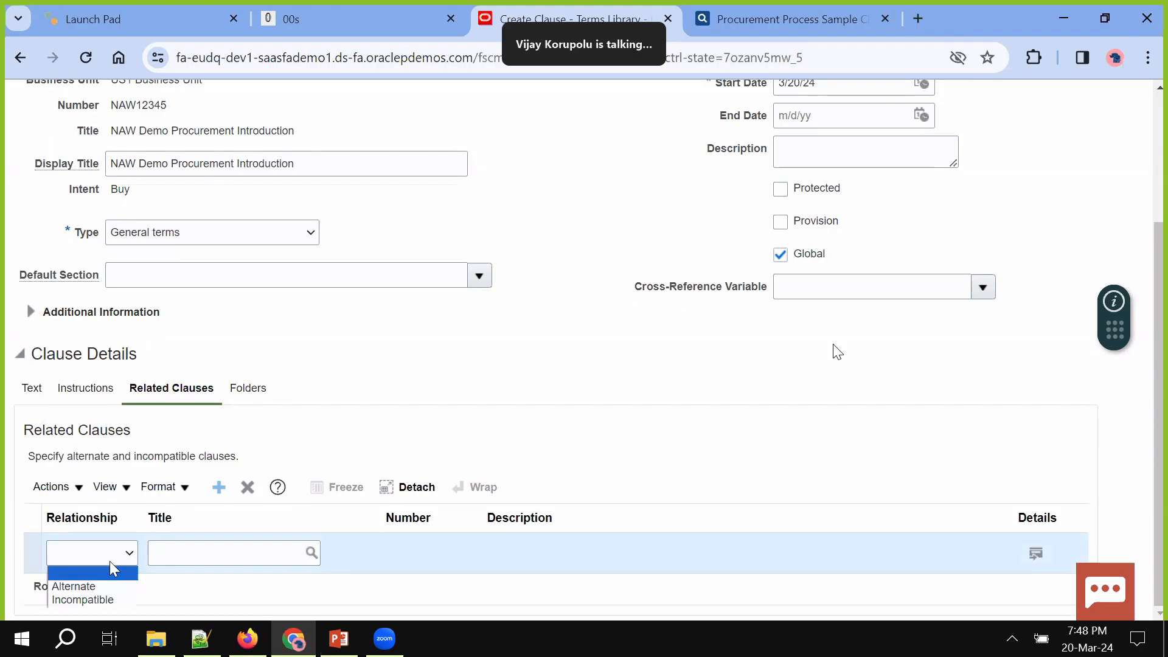
left_click(95, 586)
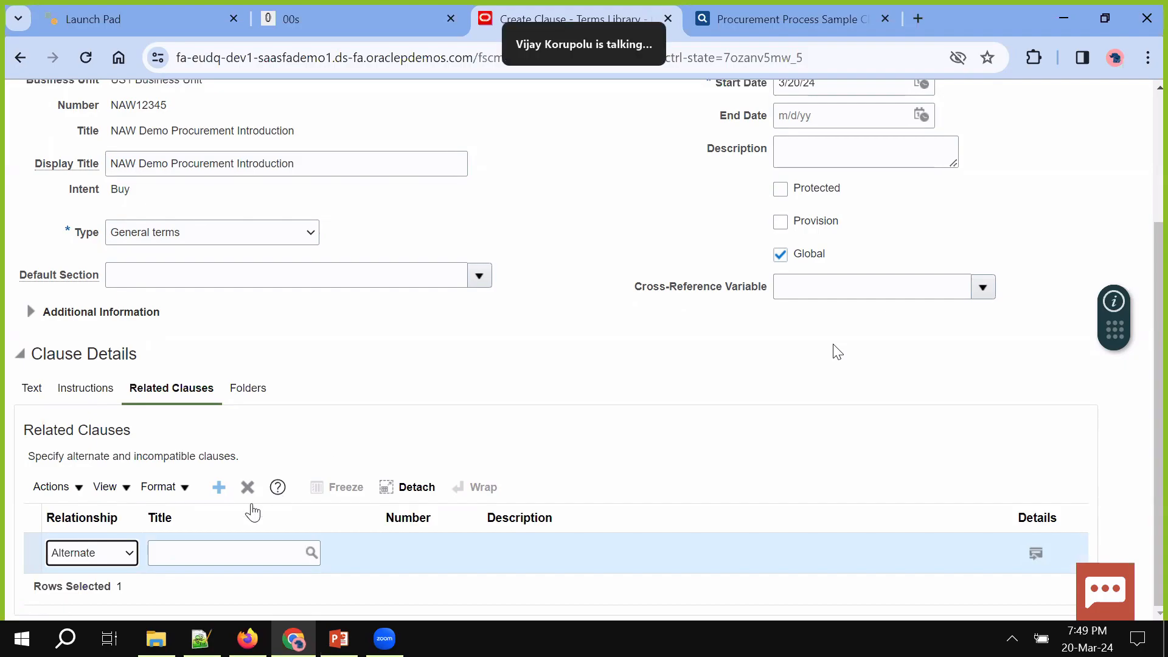
left_click(97, 563)
left_click(92, 587)
scroll(589, 436, "up", 2)
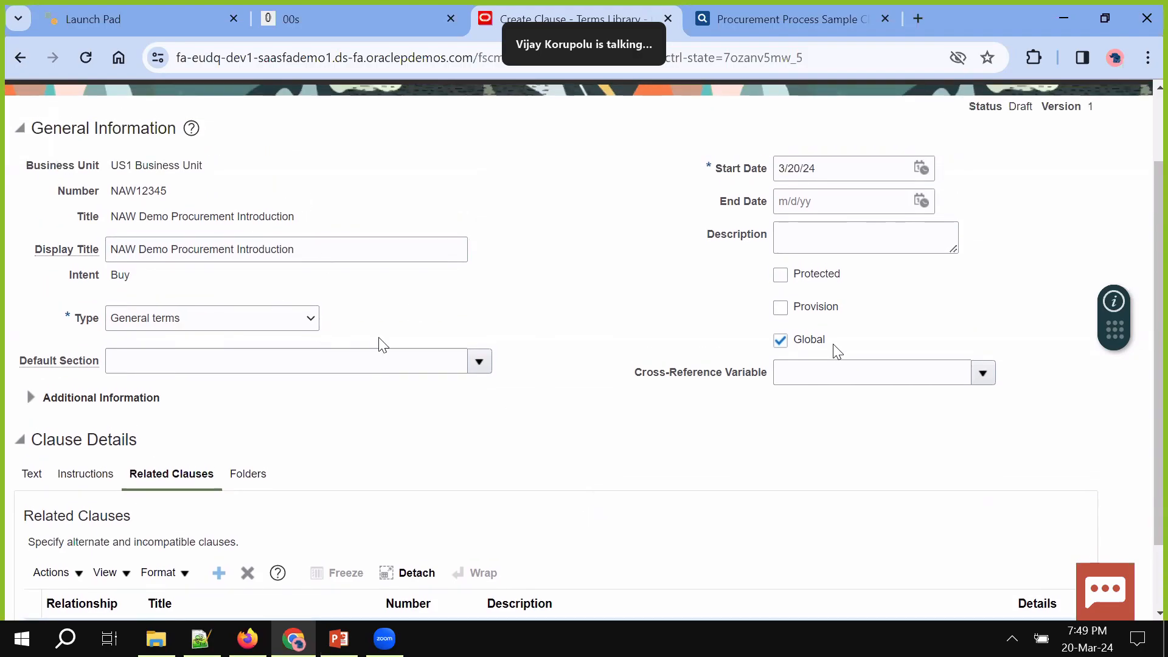
scroll(411, 513, "down", 2)
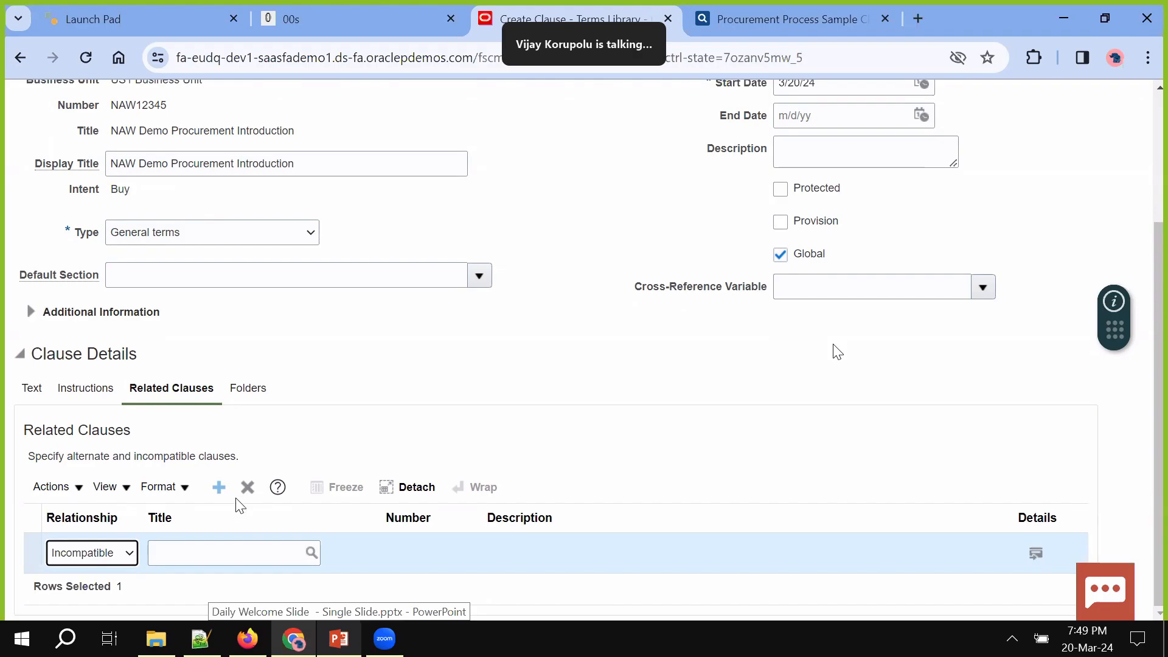
left_click(247, 488)
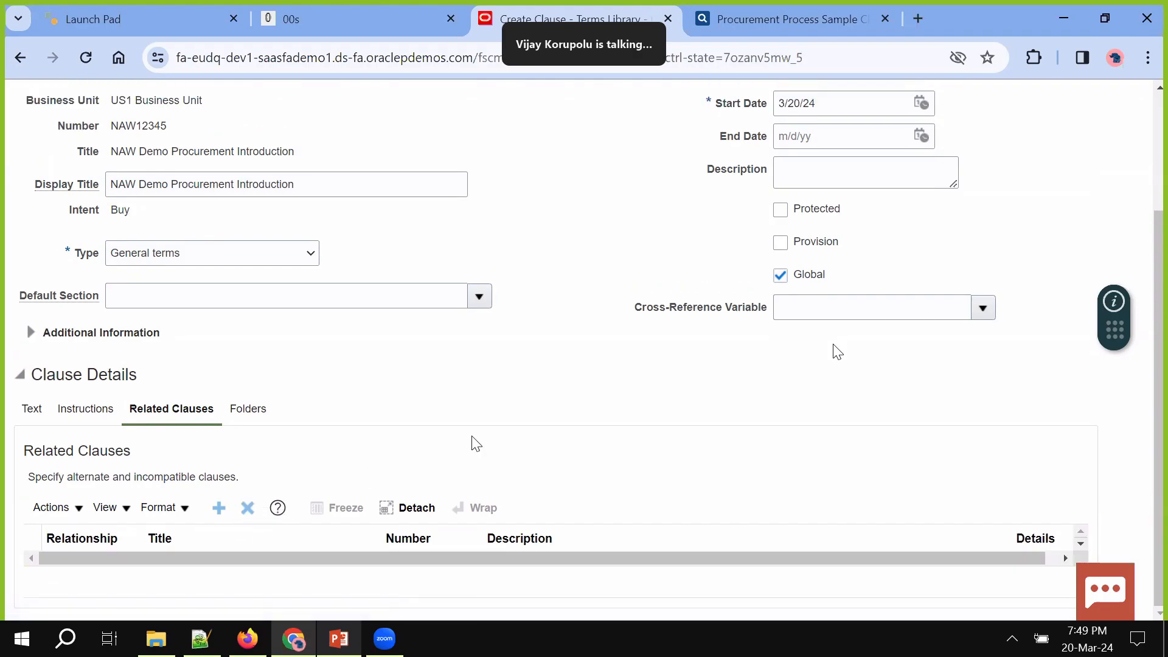
left_click(268, 410)
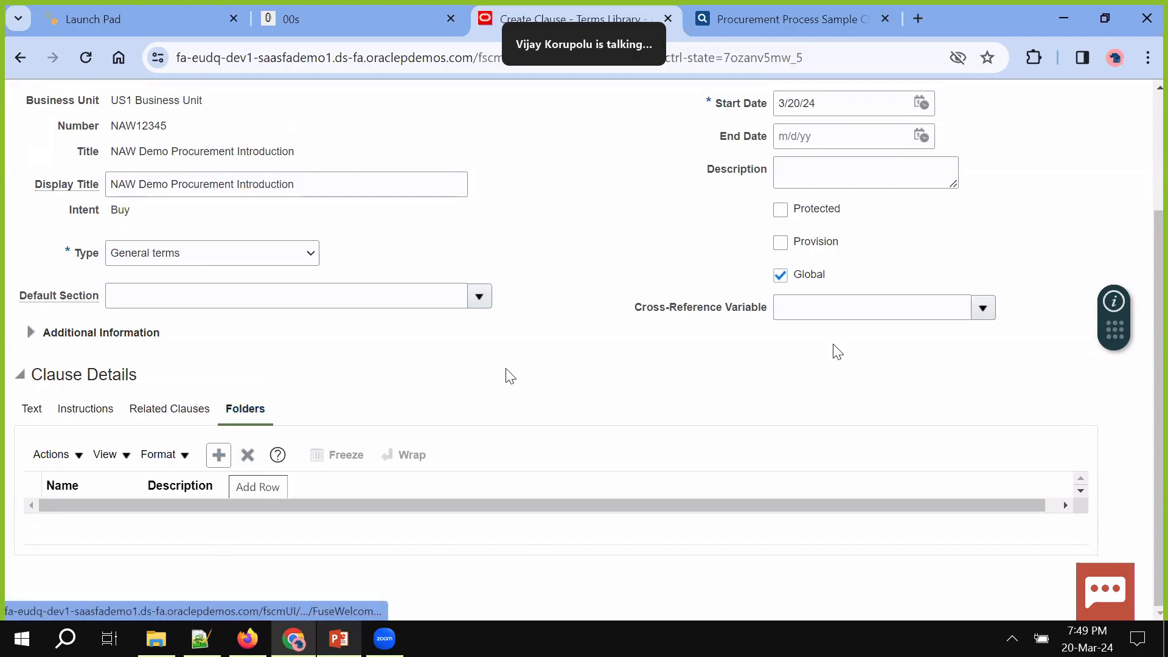
scroll(509, 376, "up", 3)
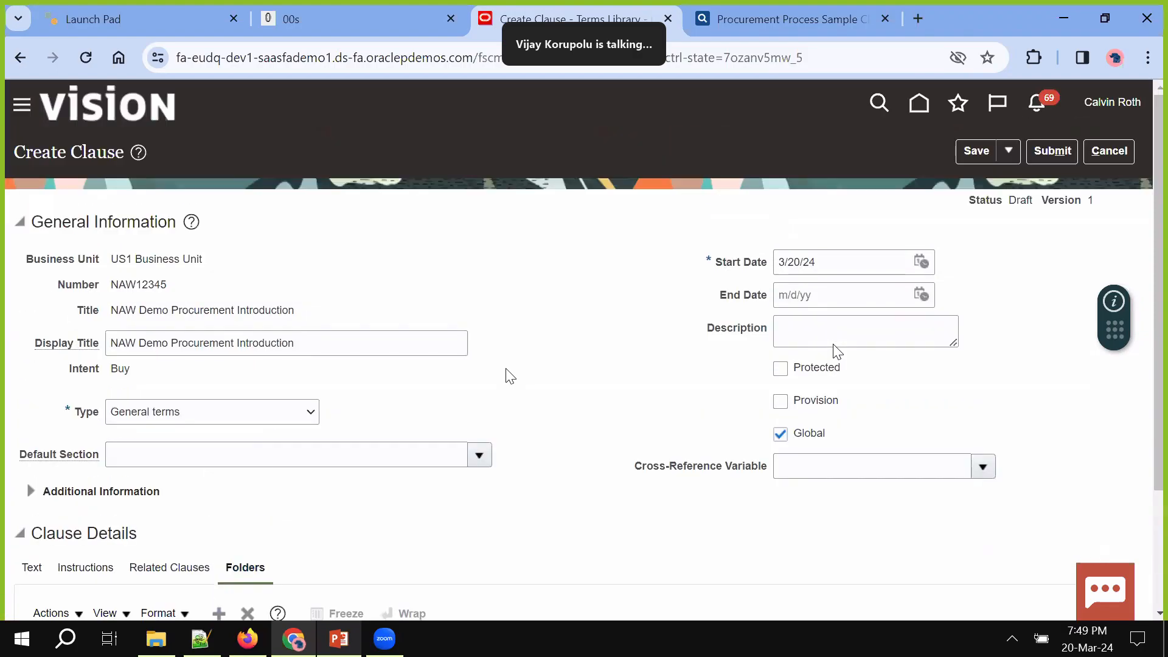
Save and submit clause NAW12345 for approval, then view the Submitted for Approval list
left_click(980, 155)
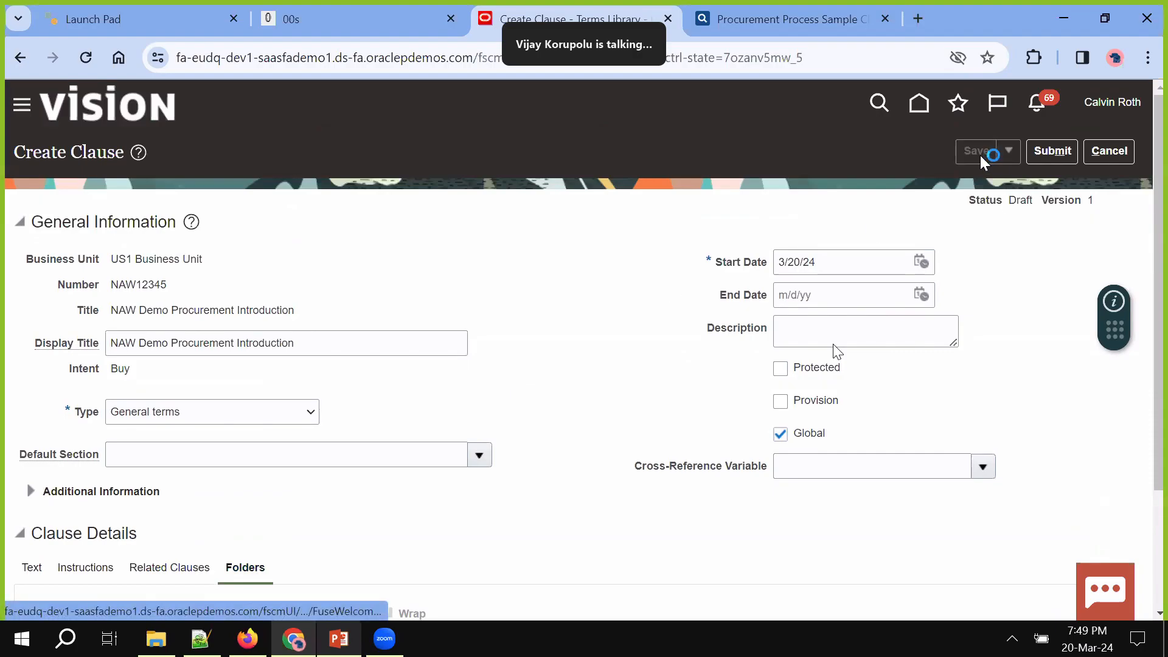
left_click(1051, 155)
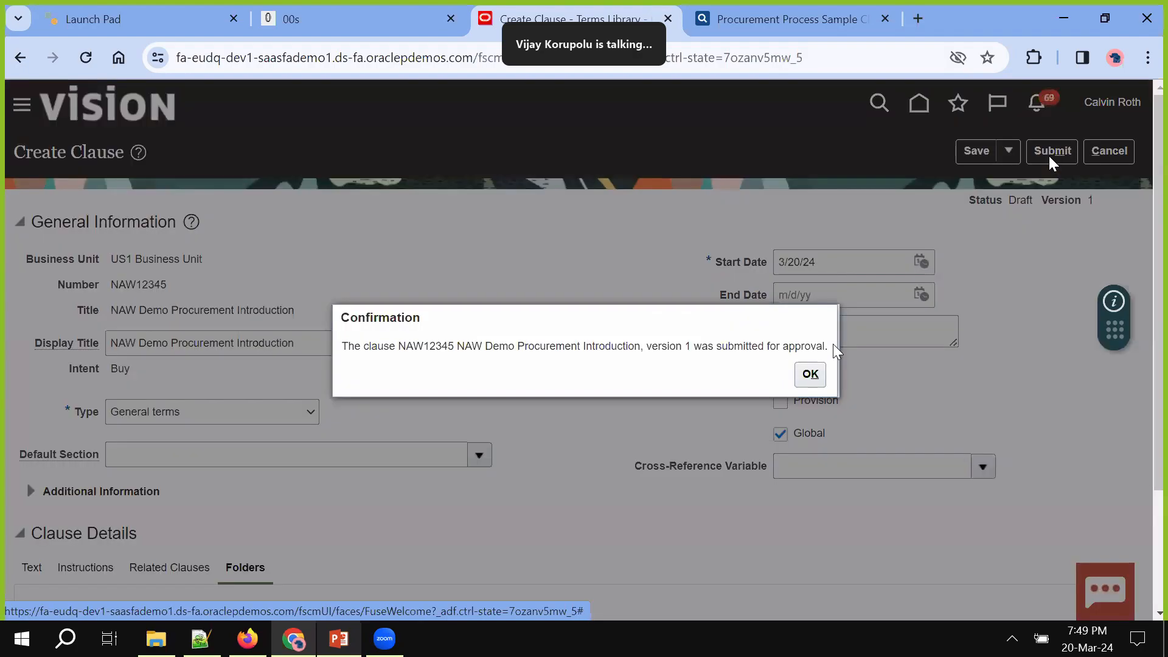
left_click(821, 372)
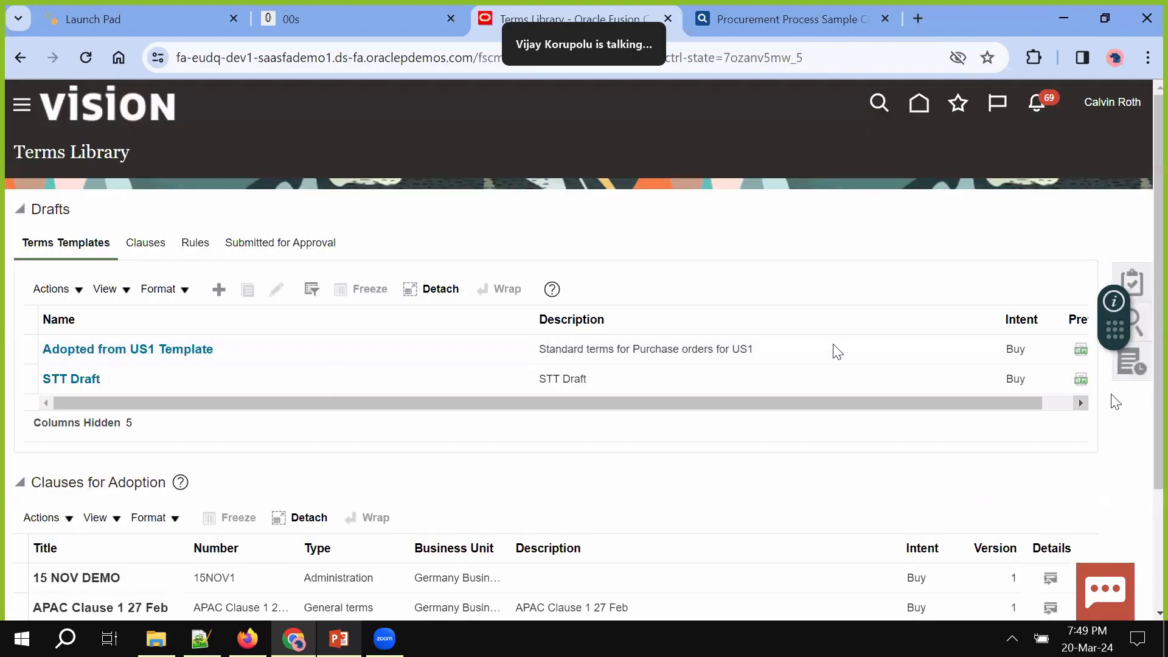
left_click(1125, 371)
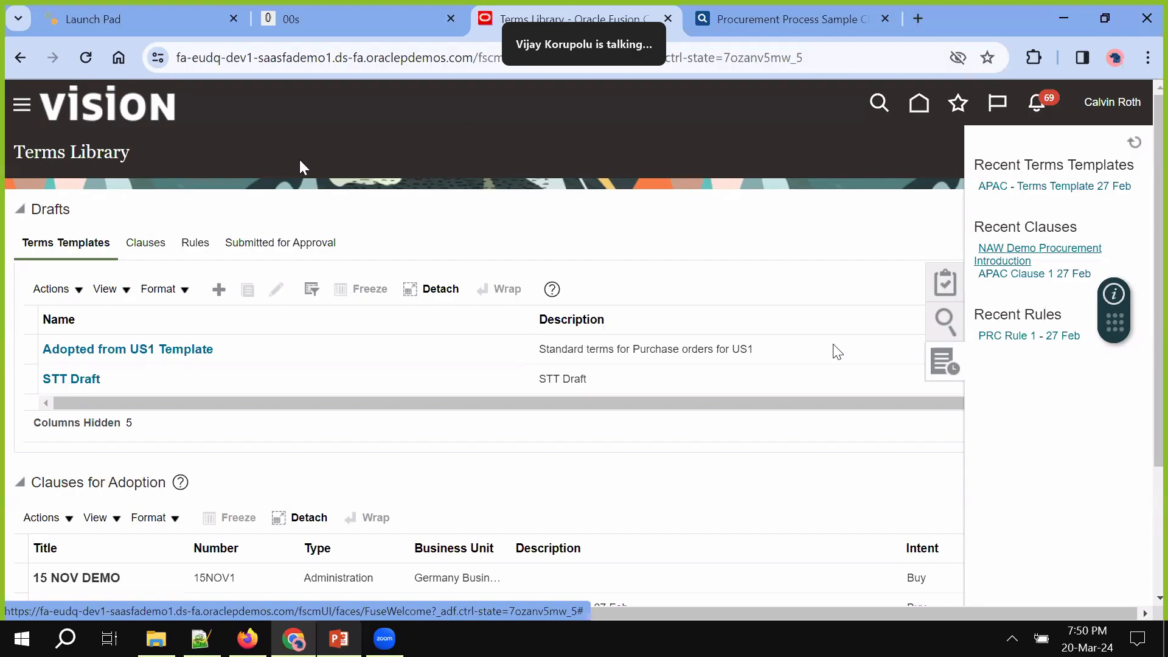
left_click(285, 243)
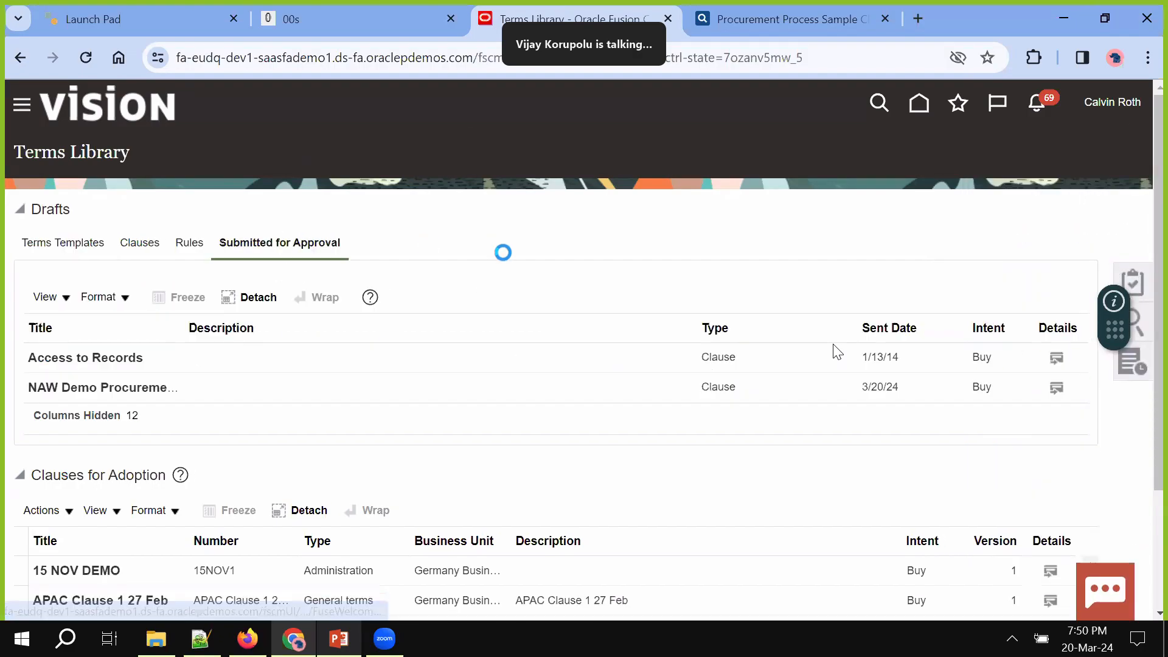
Scroll the Terms Library and bring up its Tasks panel
scroll(535, 426, "down", 2)
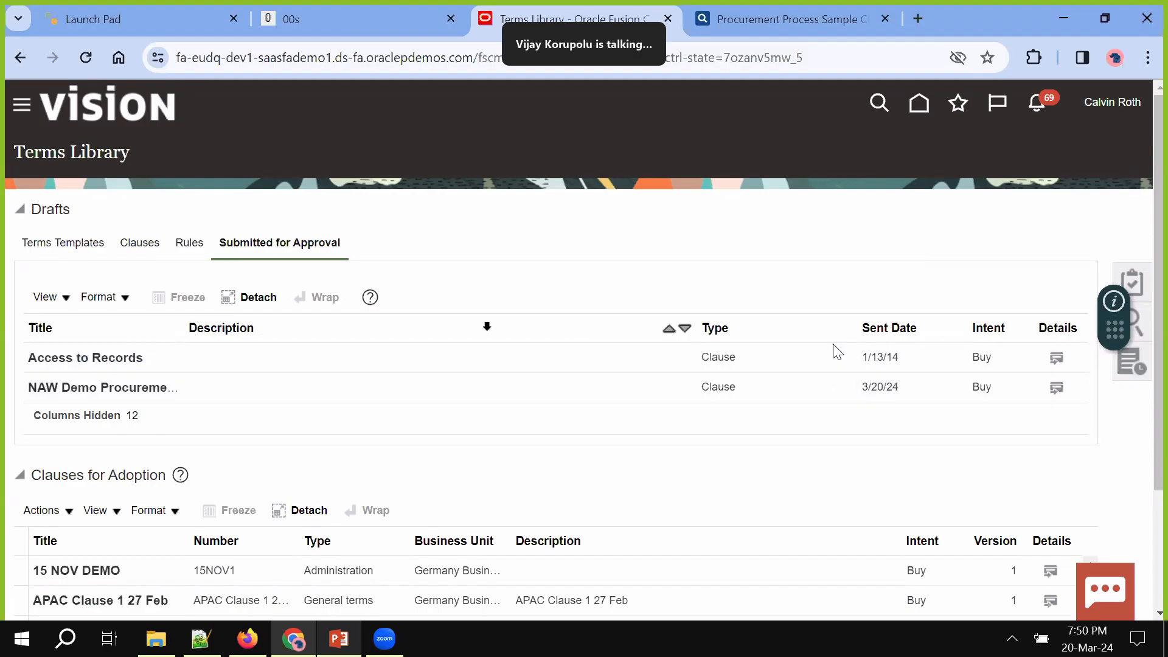
left_click(1141, 328)
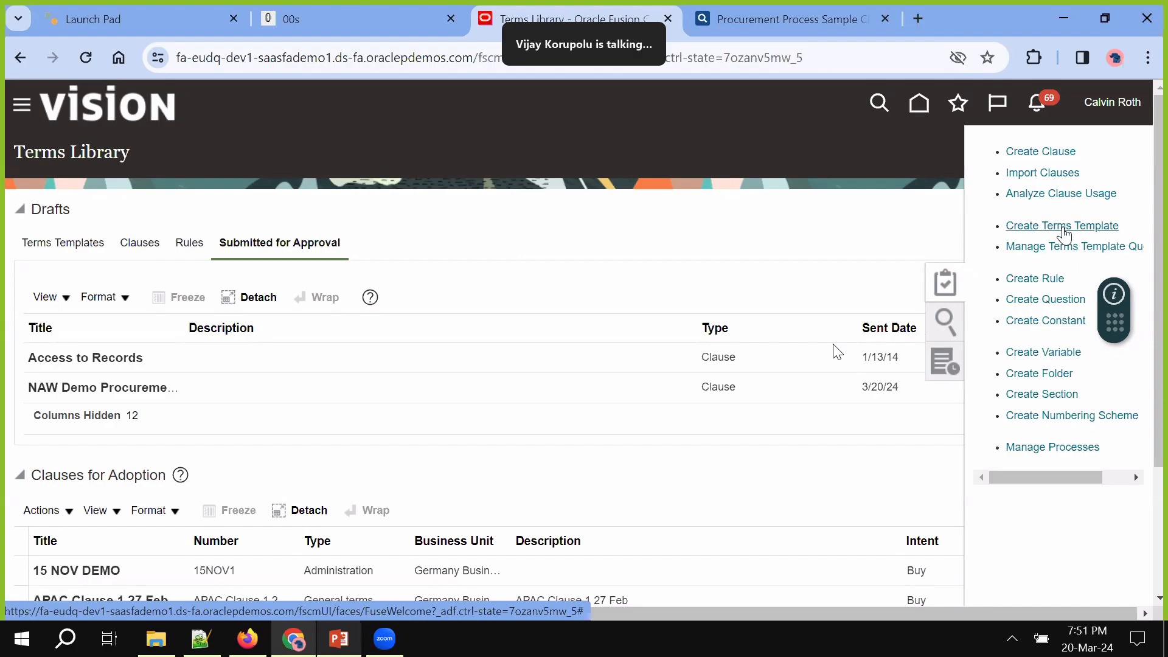
Create a question named 'NAW Is Subcontracting Allowed?', copying the name into Description and Prompt
left_click(1036, 309)
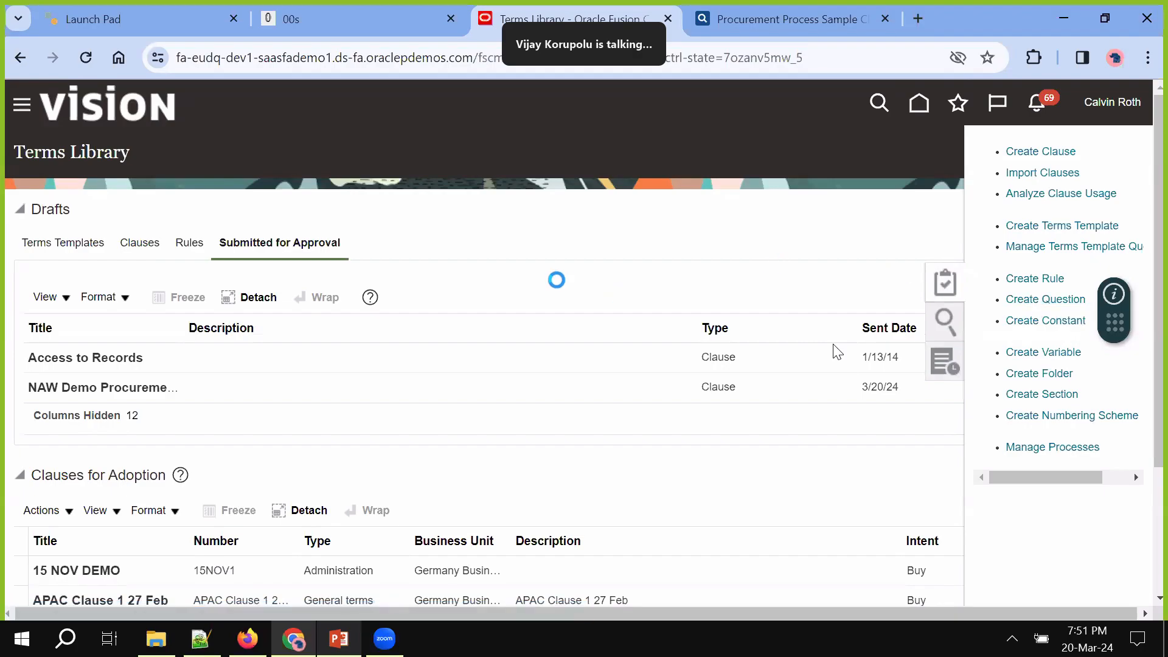
left_click(212, 224)
type("NAW")
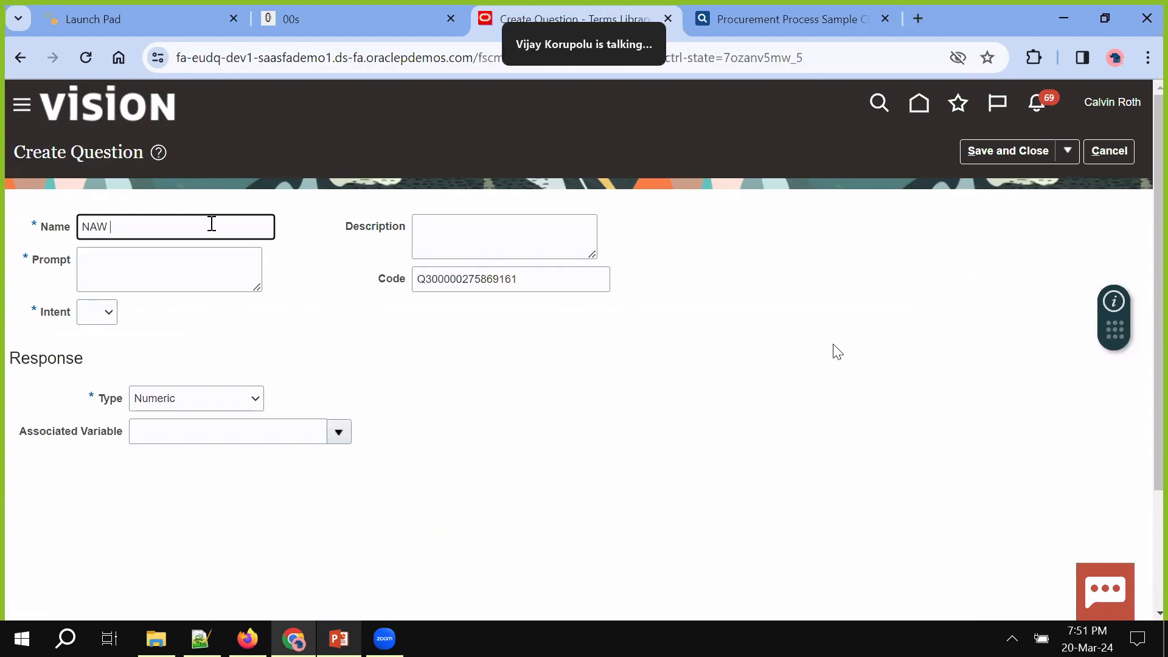
type(" Is Subcontractiong Allowed?")
double_click(221, 224)
triple_click(221, 223)
key("ctrl+c")
left_click(460, 245)
key("ctrl+v")
left_click(170, 265)
key("ctrl+v")
Set the question intent to Buy and response type Yes or no, then save and close
left_click(109, 312)
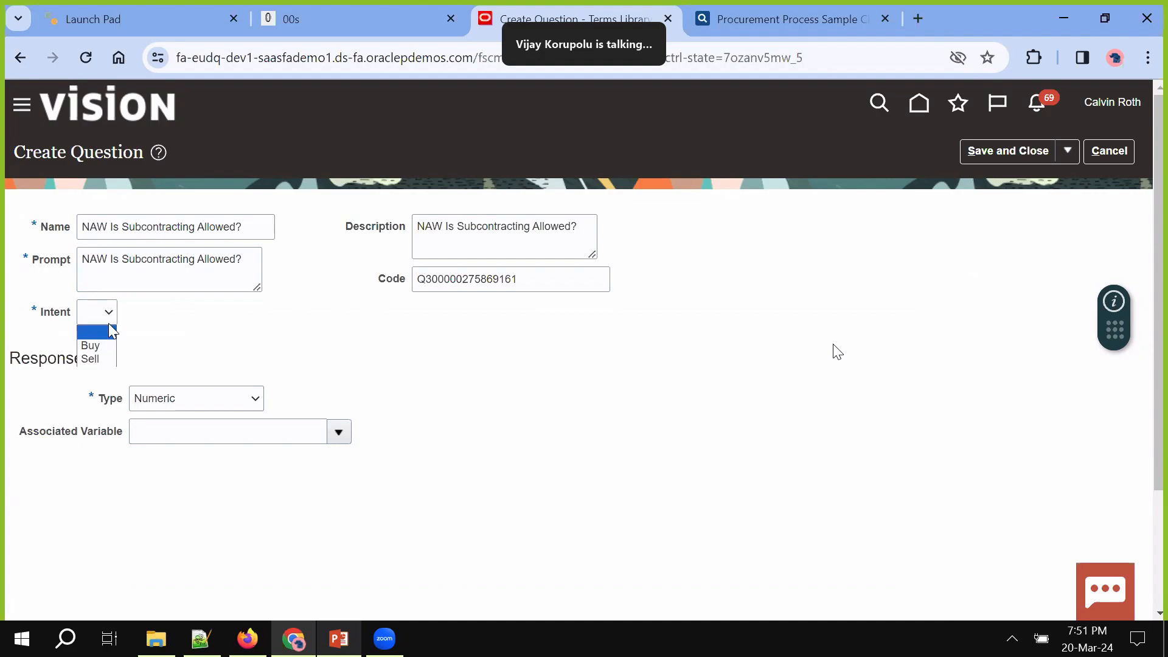
left_click(109, 349)
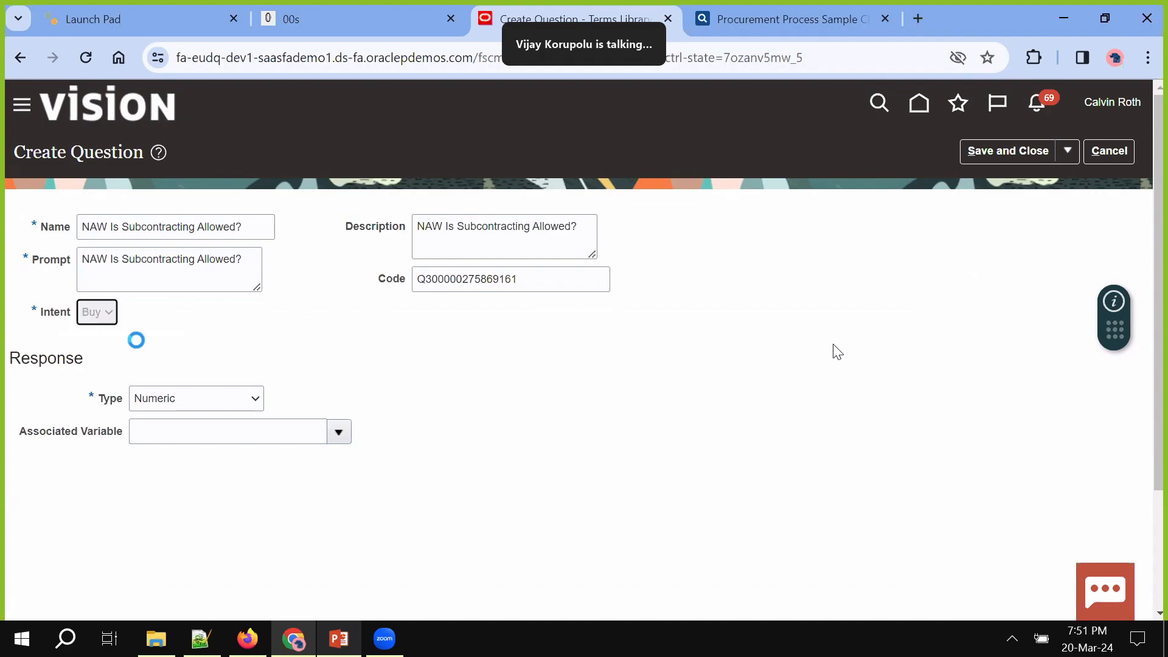
left_click(222, 399)
left_click(199, 416)
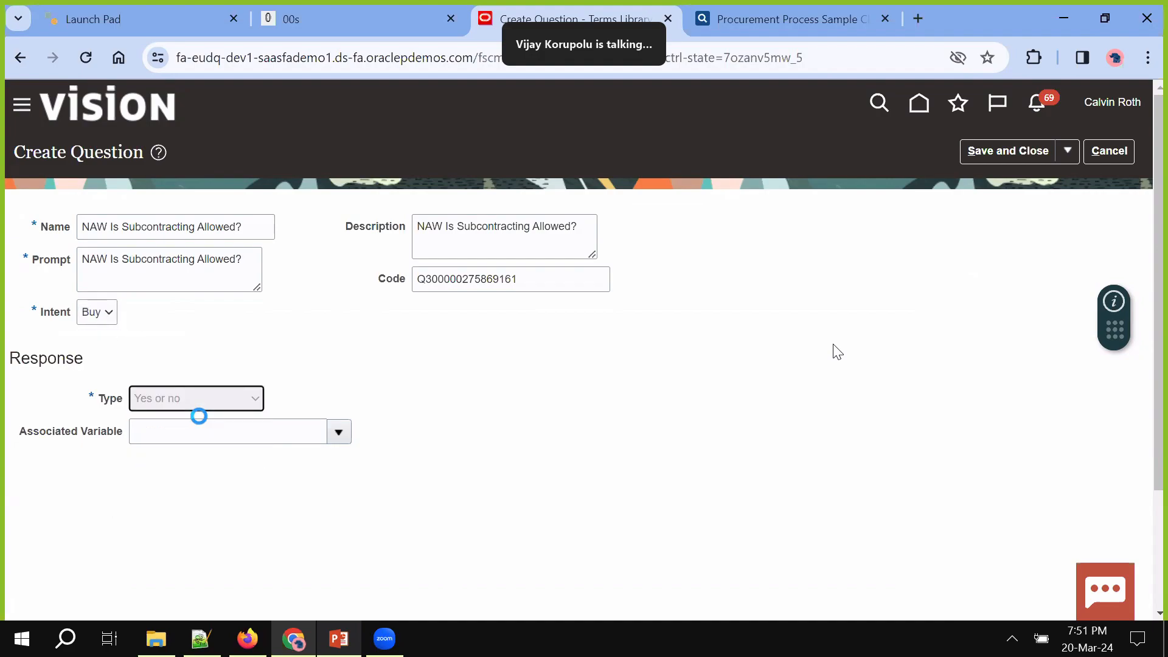
left_click(209, 404)
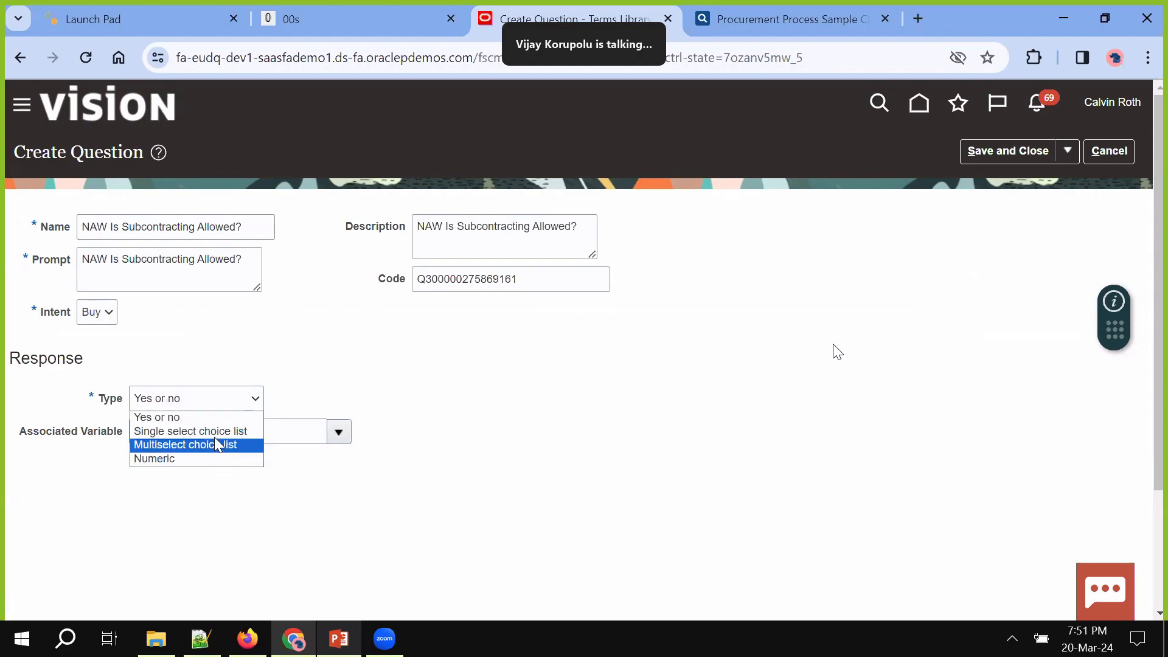
left_click(214, 432)
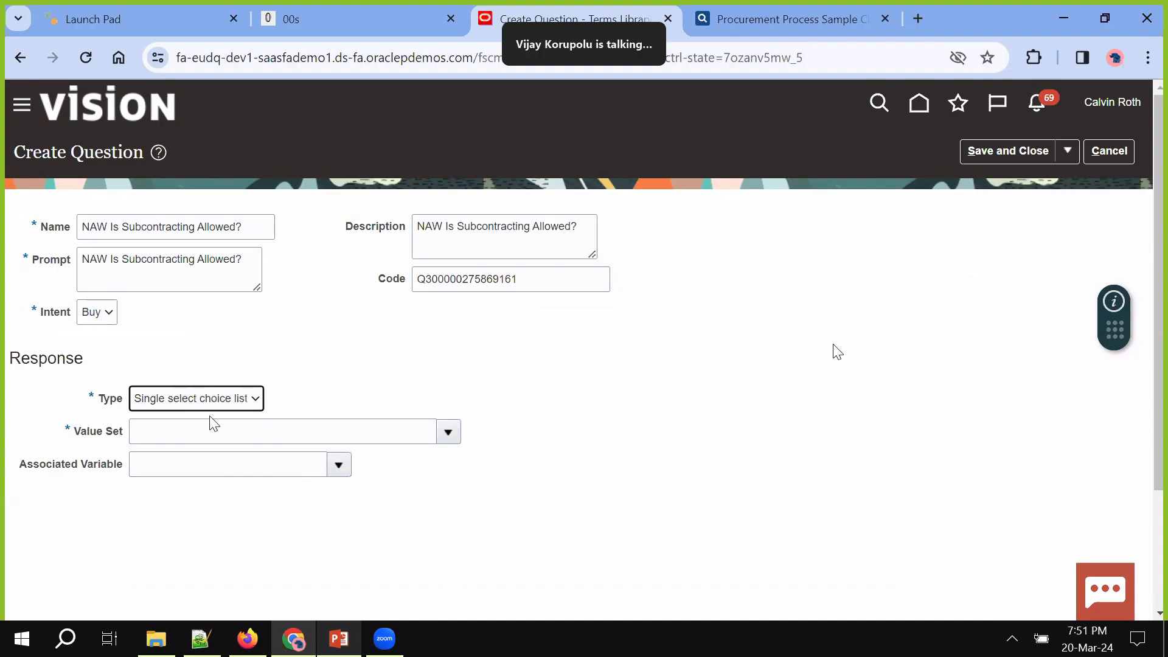
left_click(251, 404)
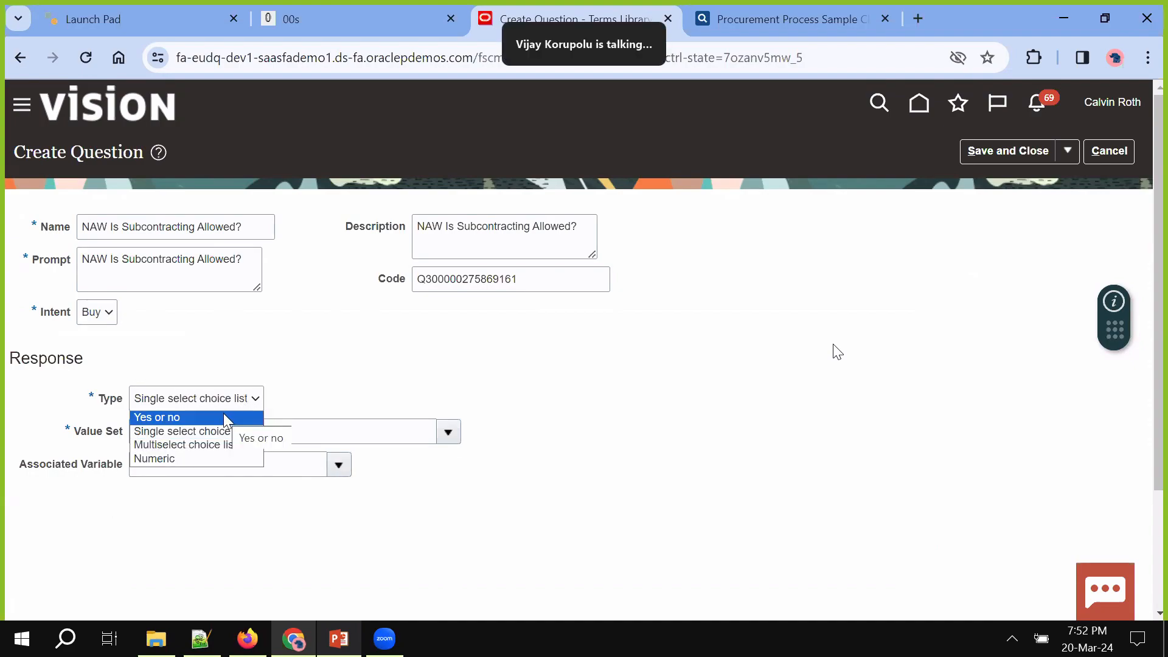
left_click(224, 414)
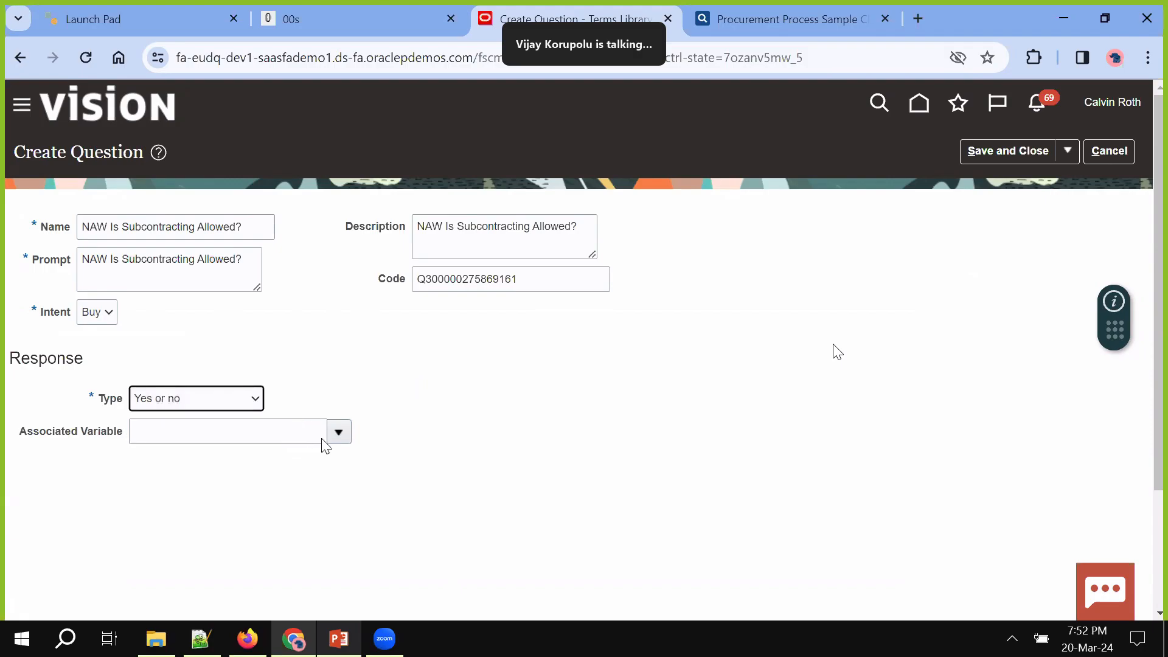
left_click(1003, 156)
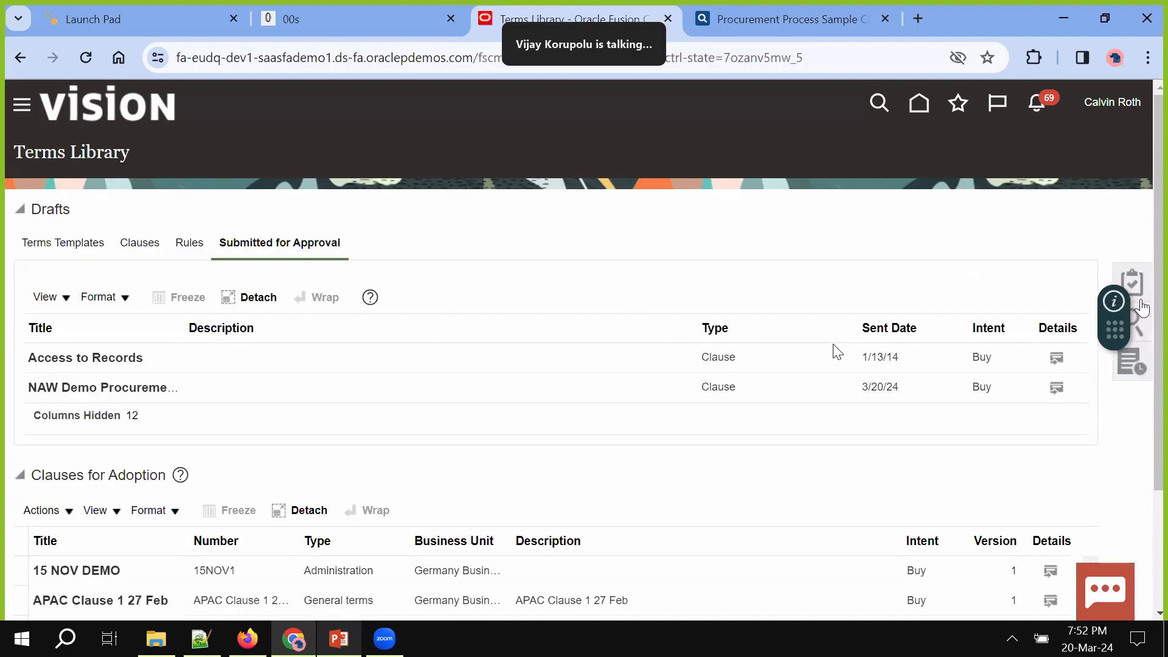
Create a question named 'NAW Are you dealing with RoHS?', pasting it into Description and Prompt
left_click(1143, 291)
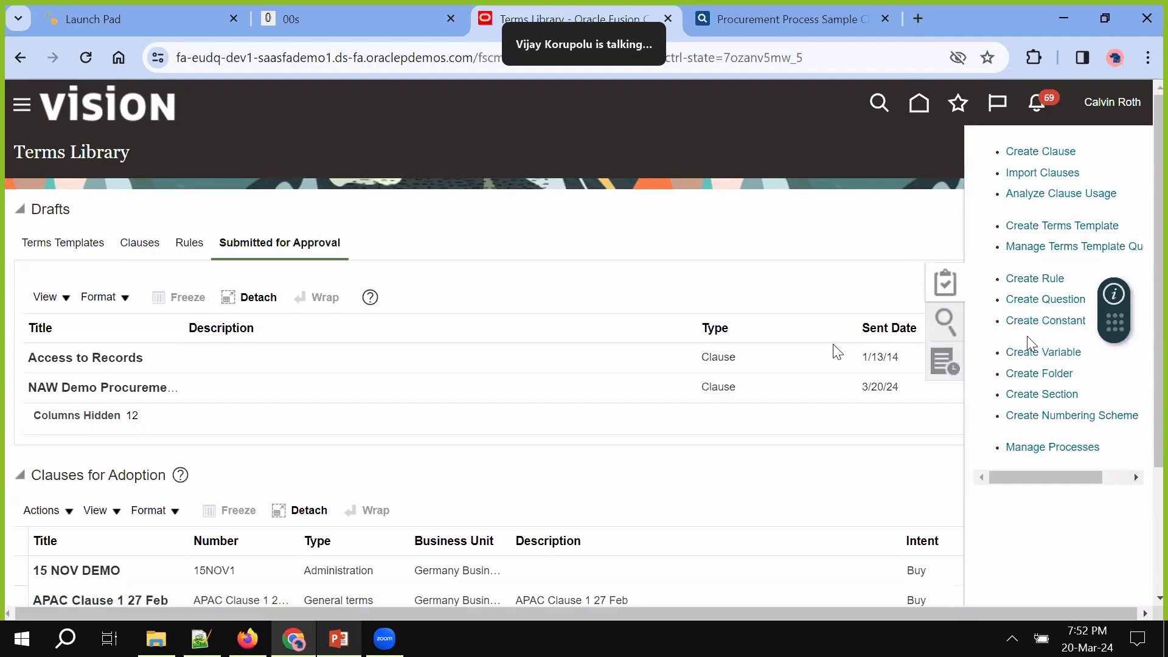
left_click(1044, 299)
left_click(219, 226)
type("Are")
key("BackSpace")
key("BackSpace")
key("BackSpace")
type("NAW Are you dealing with")
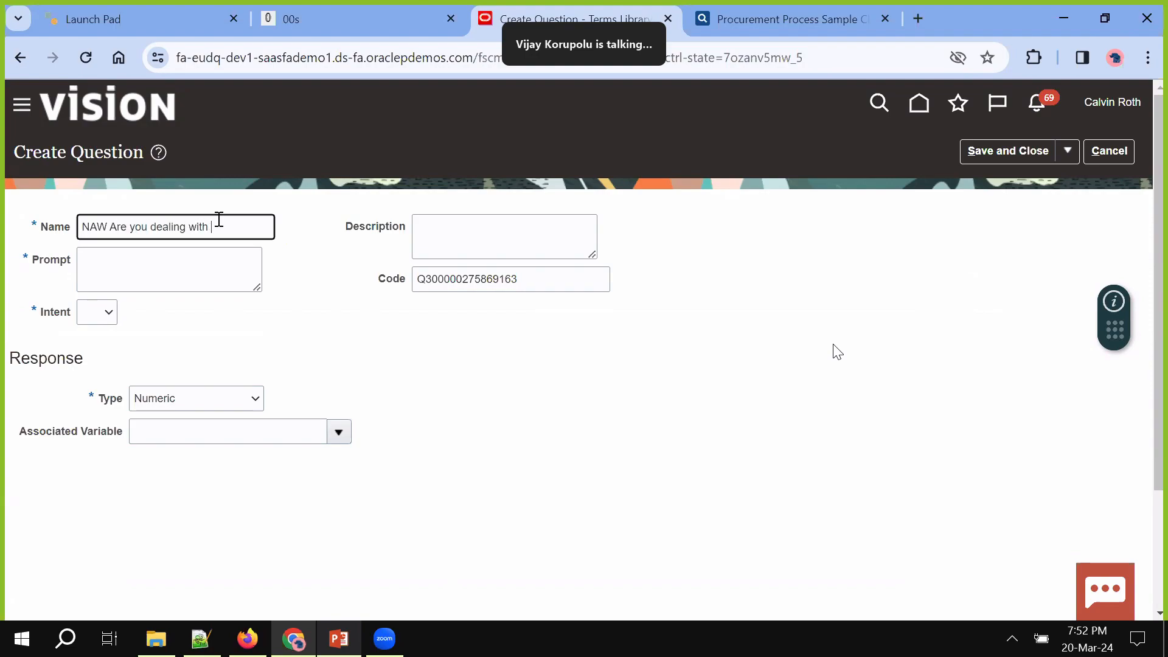
type(" RoHS?")
triple_click(219, 220)
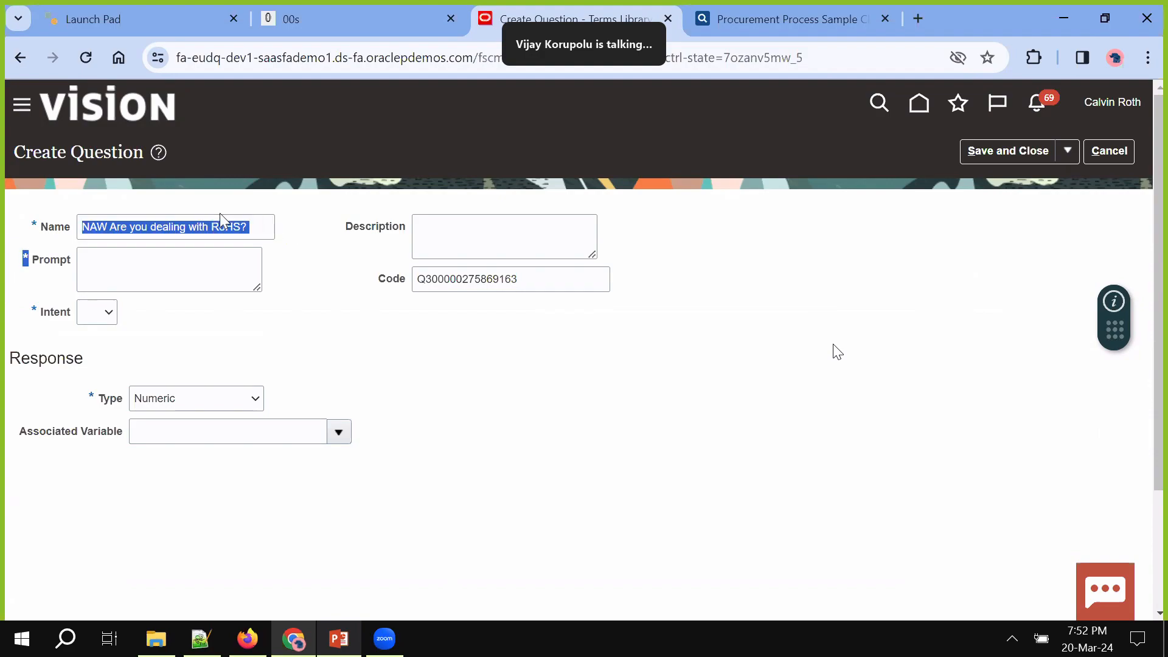
left_click(527, 249)
key("ctrl+v")
left_click(148, 266)
key("ctrl+v")
Give the RoHS question Buy intent and a Yes or no response, then save and close
left_click(101, 321)
left_click(93, 336)
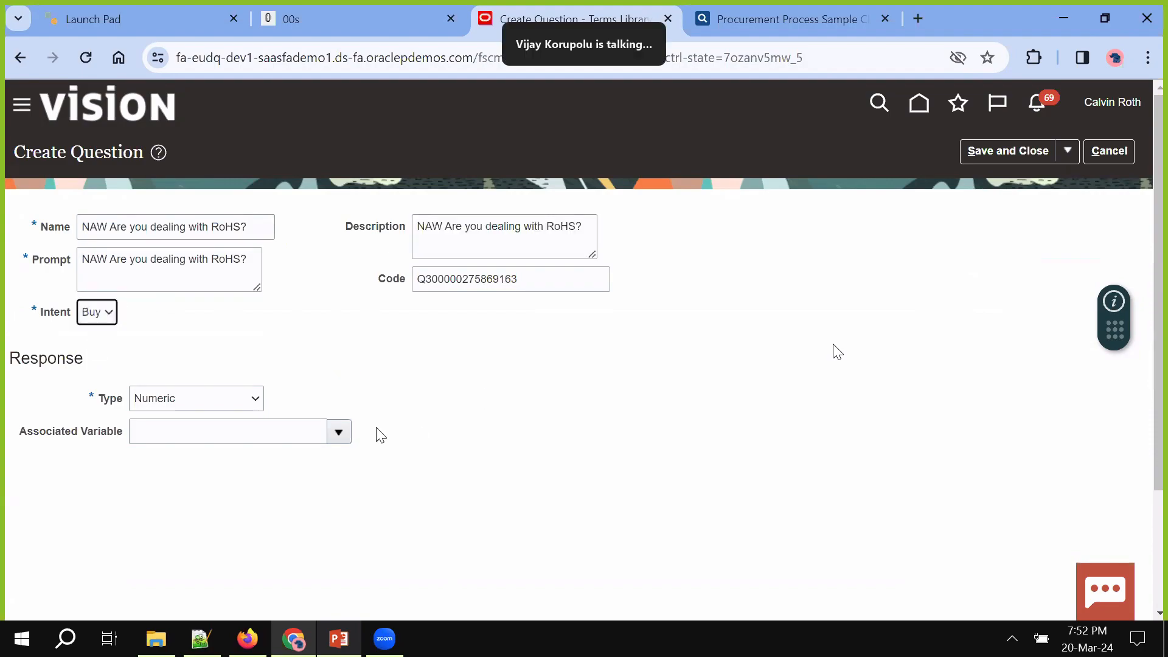
left_click(337, 432)
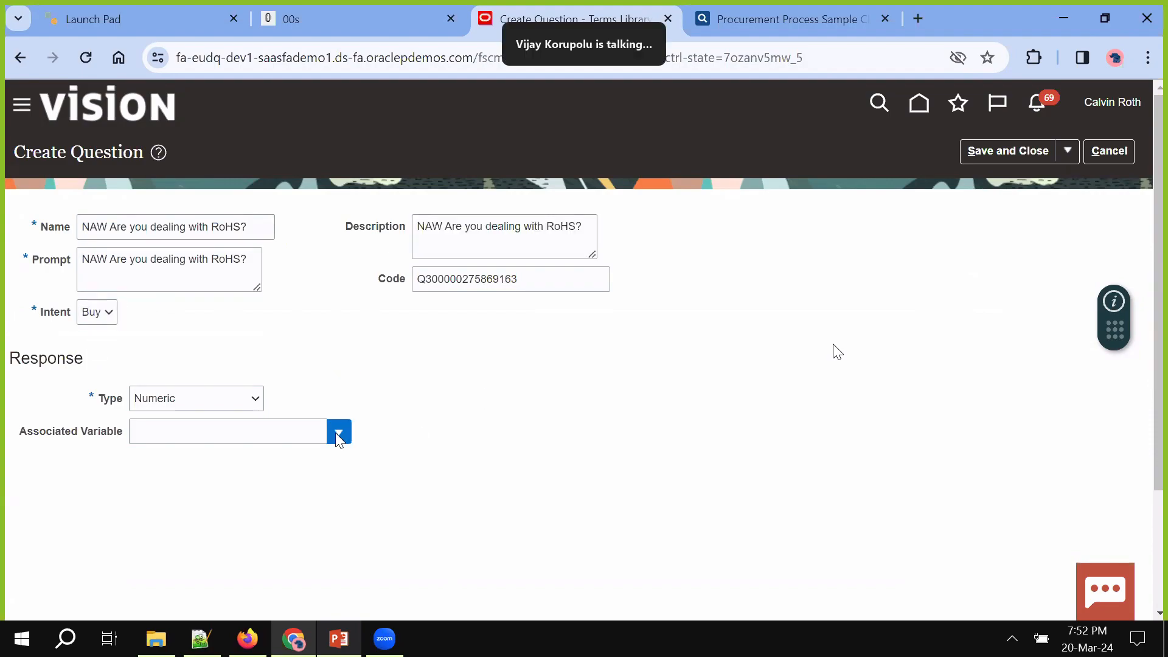
left_click(209, 397)
left_click(192, 417)
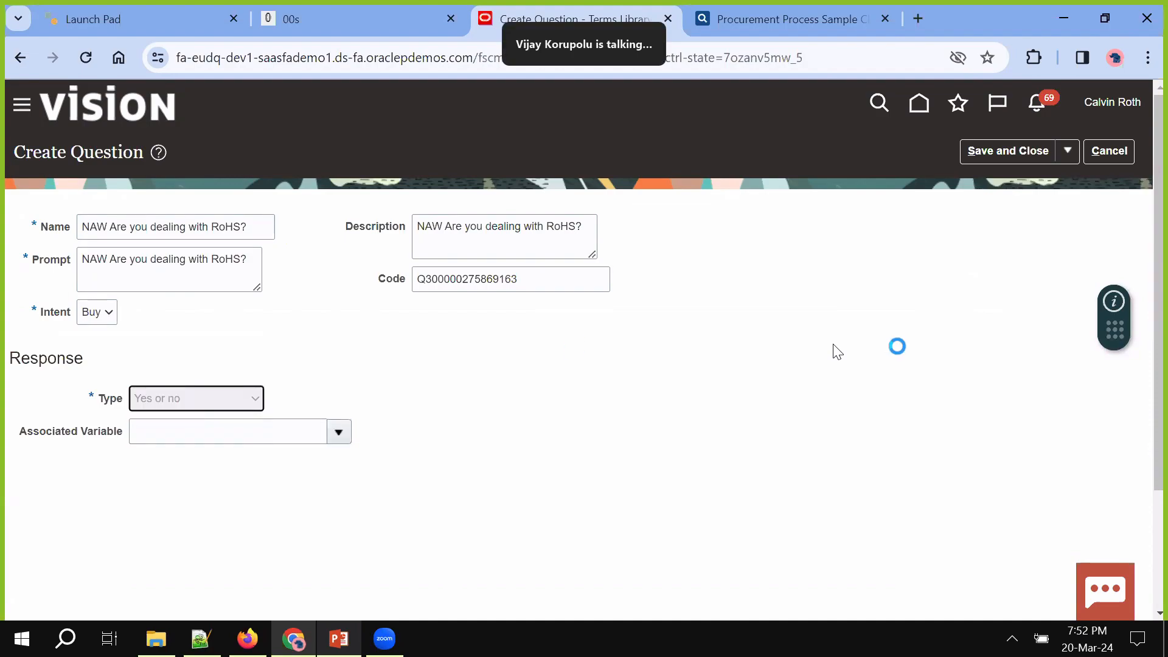
left_click(339, 432)
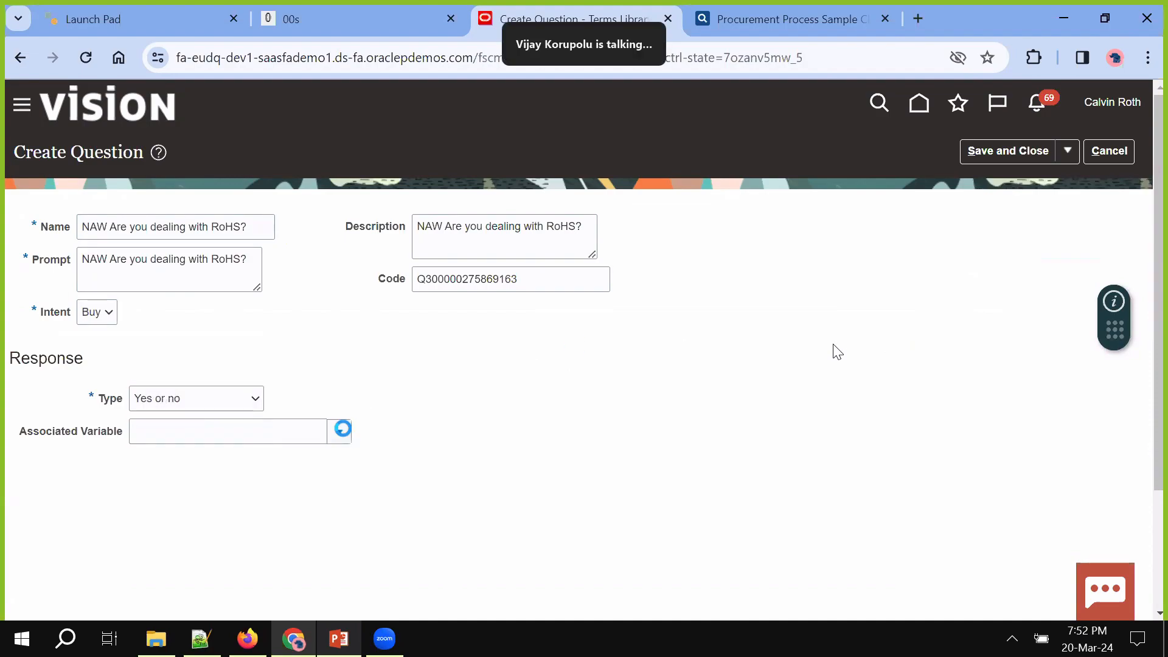
left_click(503, 383)
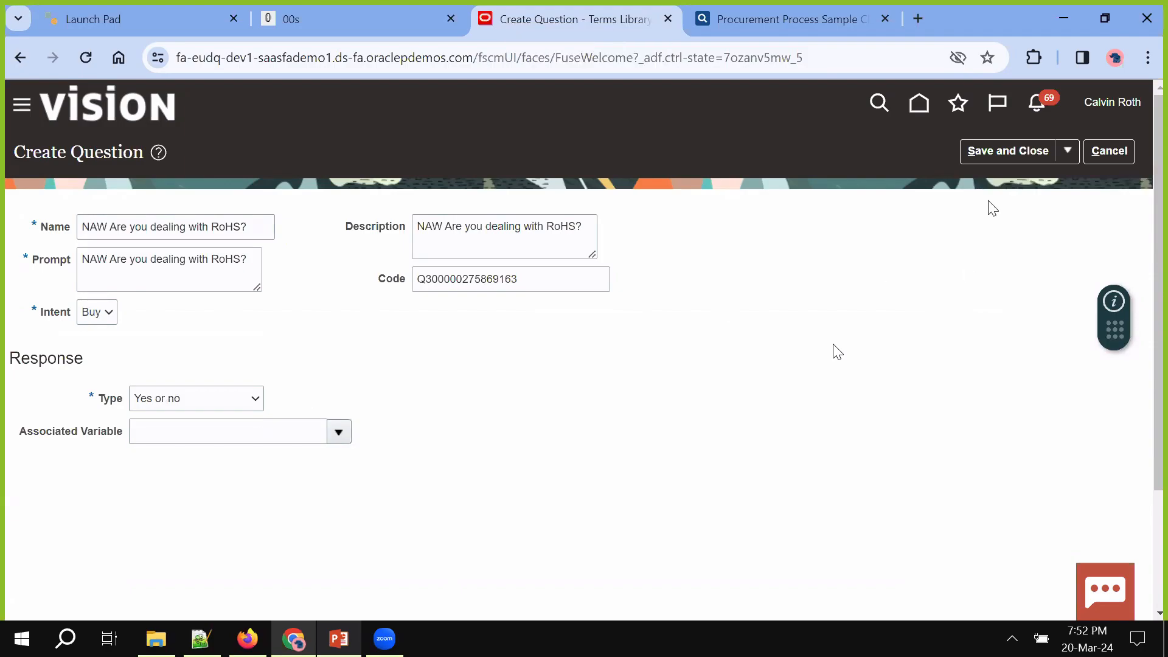
left_click(994, 149)
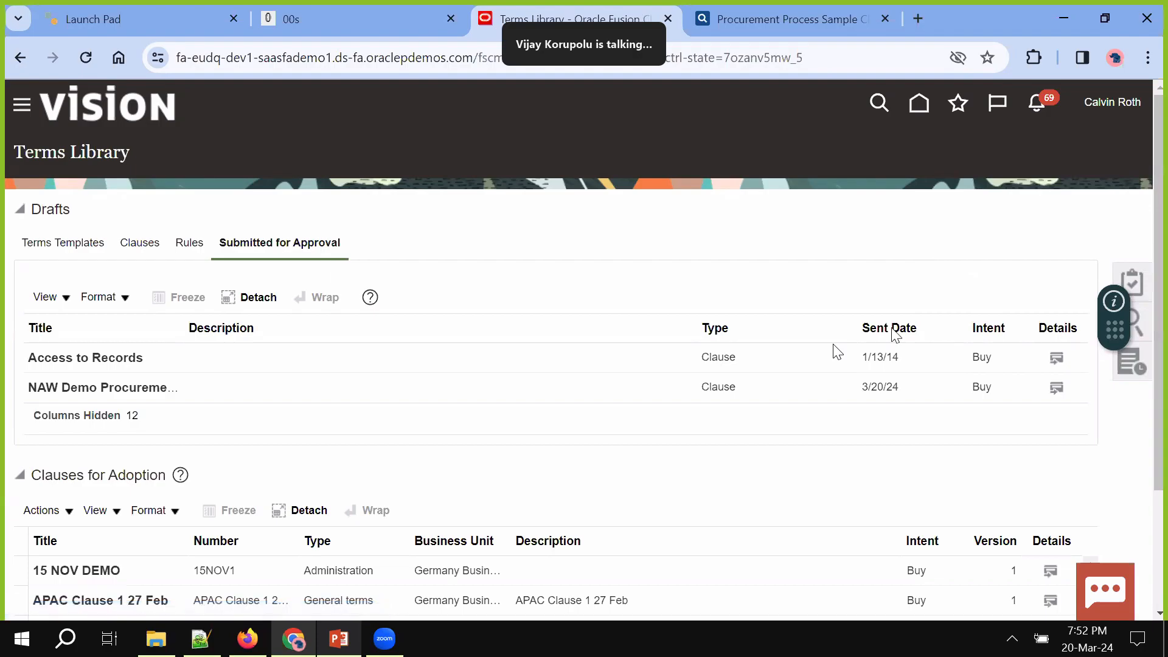
Start a new terms template for US1 Business Unit named 'NAW Demo Terms Template 20Mar2024'
left_click(1143, 277)
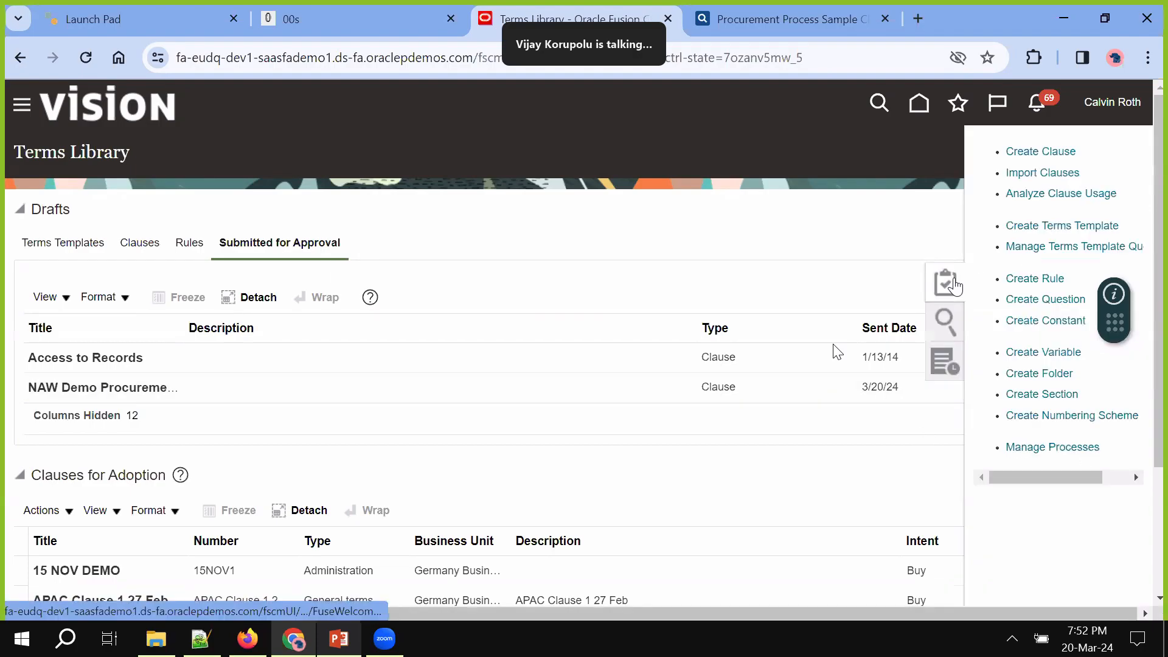
left_click(1058, 224)
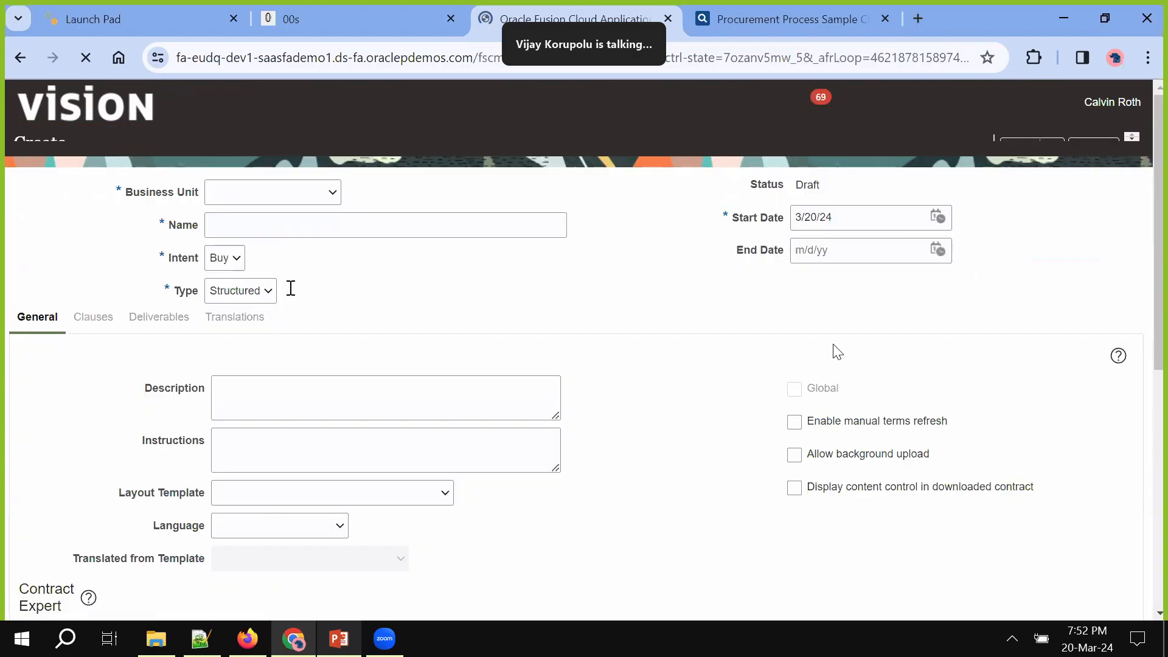
left_click(320, 224)
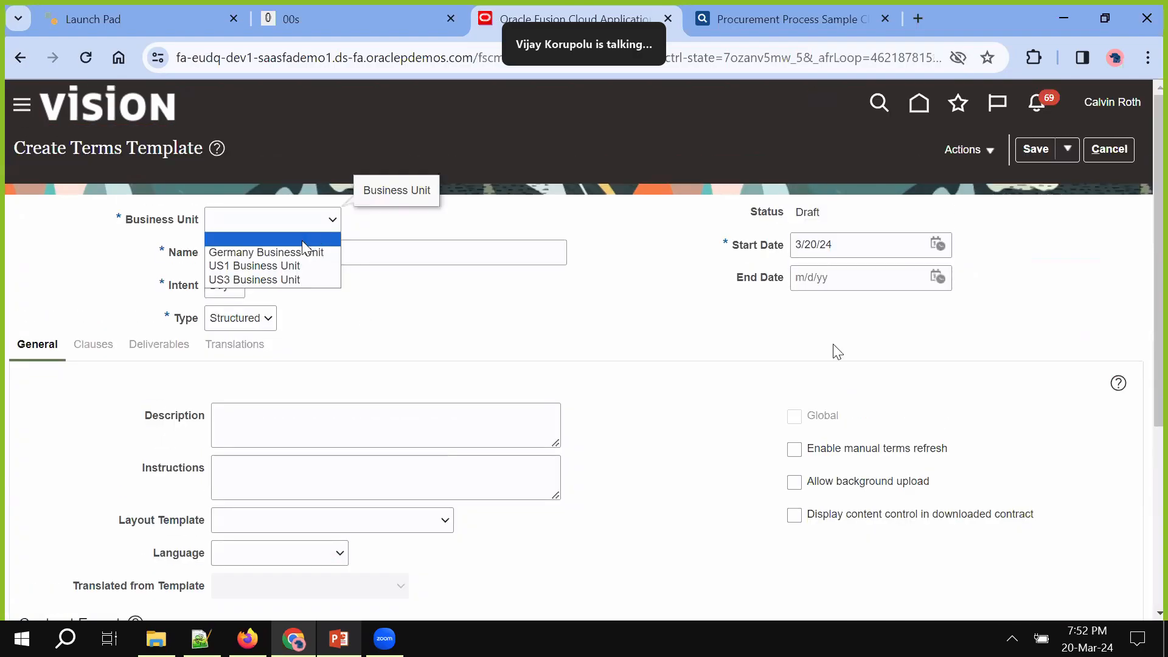
left_click(294, 266)
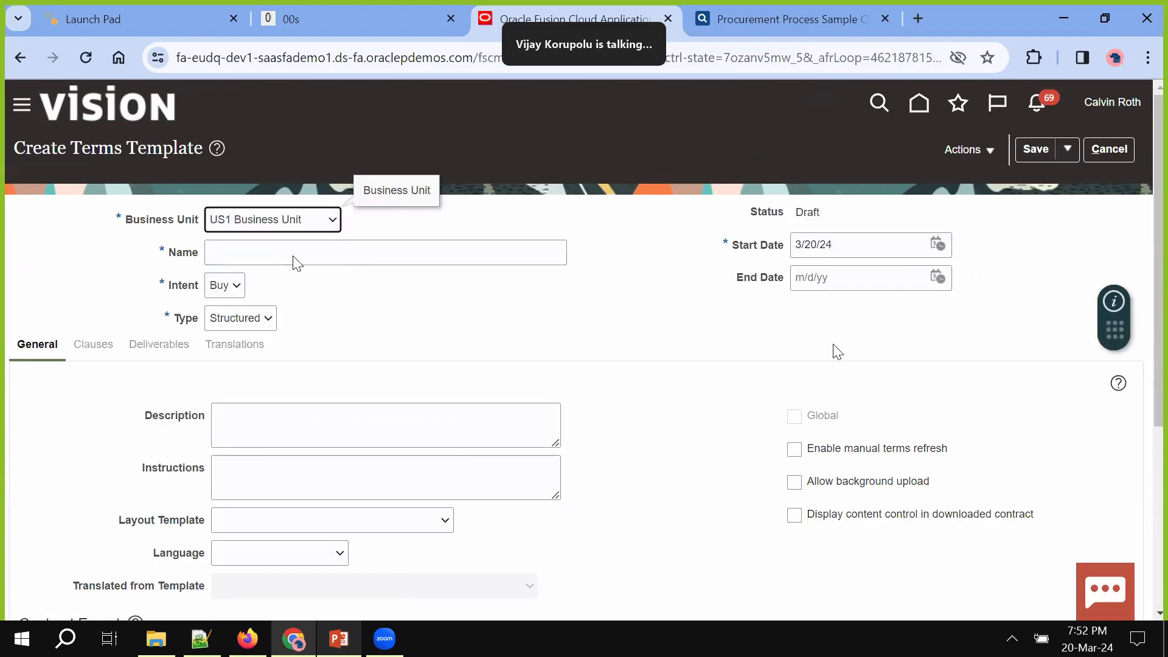
left_click(267, 252)
type("NAW De")
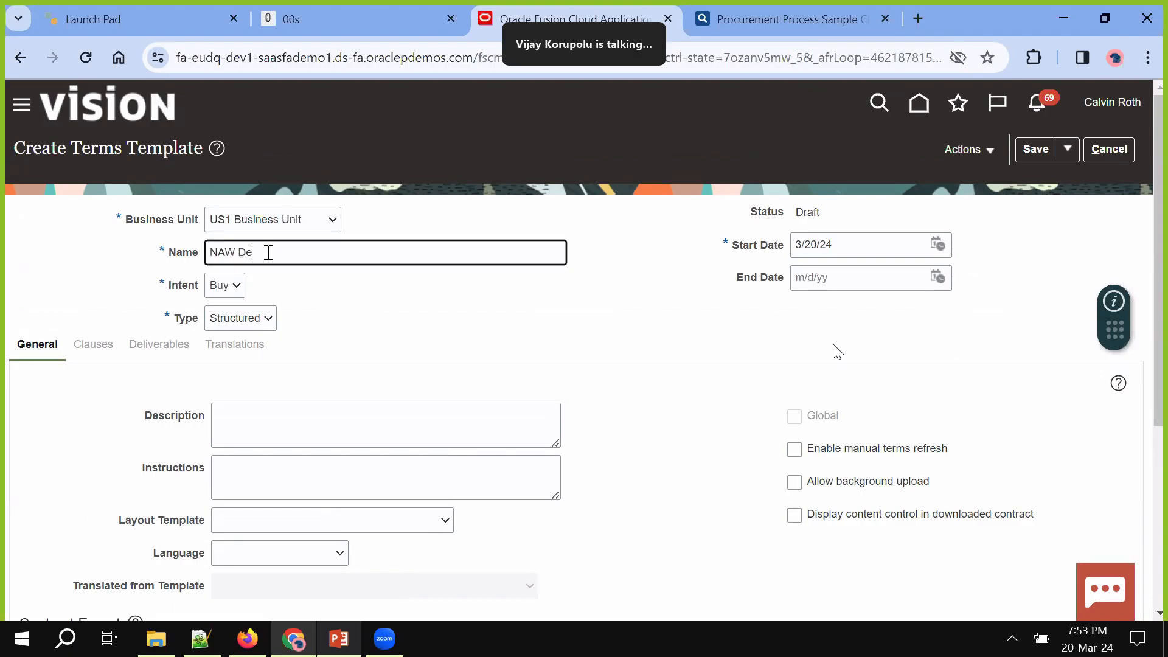
type("mo Terms Template 20Mar2024")
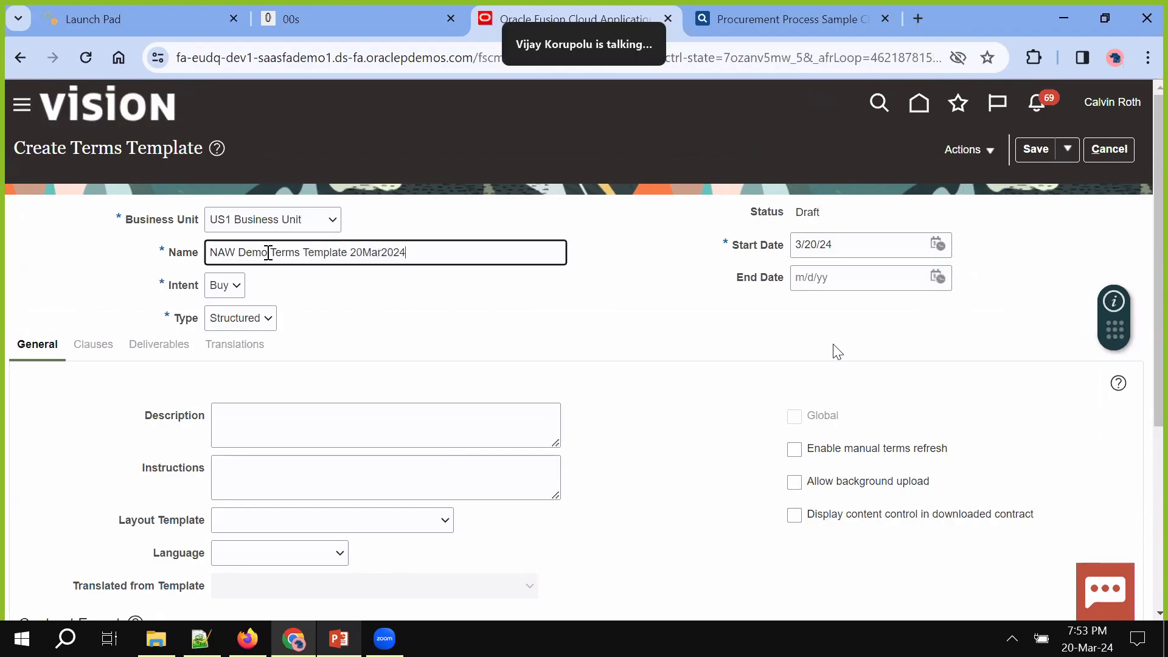
Keep the template's intent as Buy and its type as Structured
left_click(233, 284)
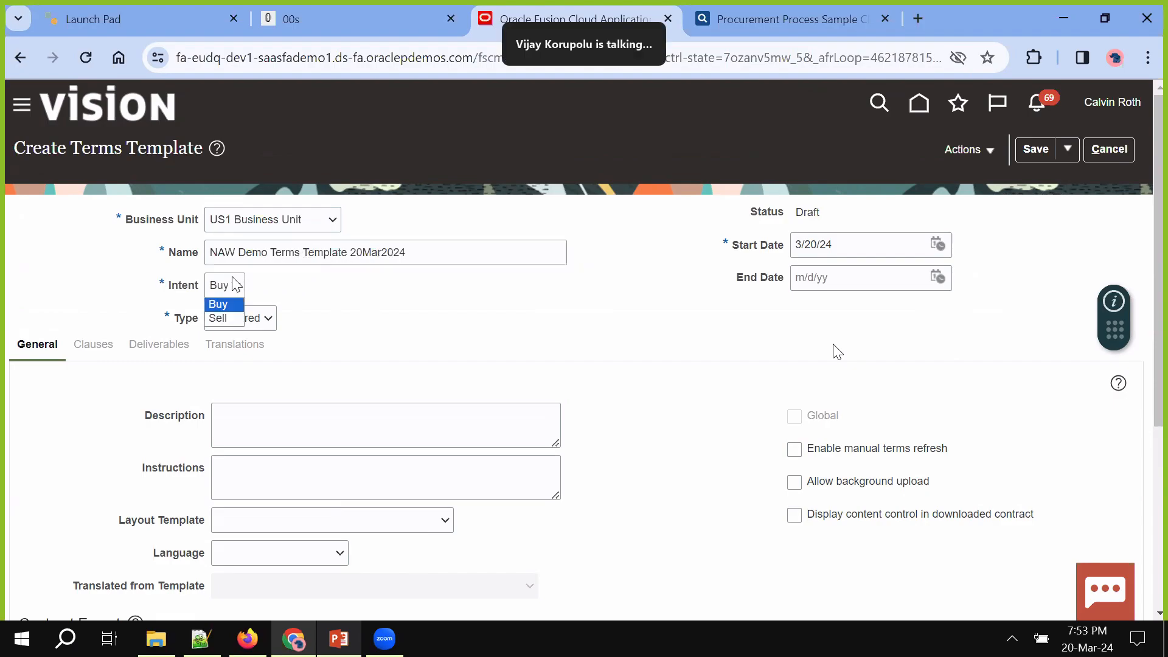
left_click(358, 297)
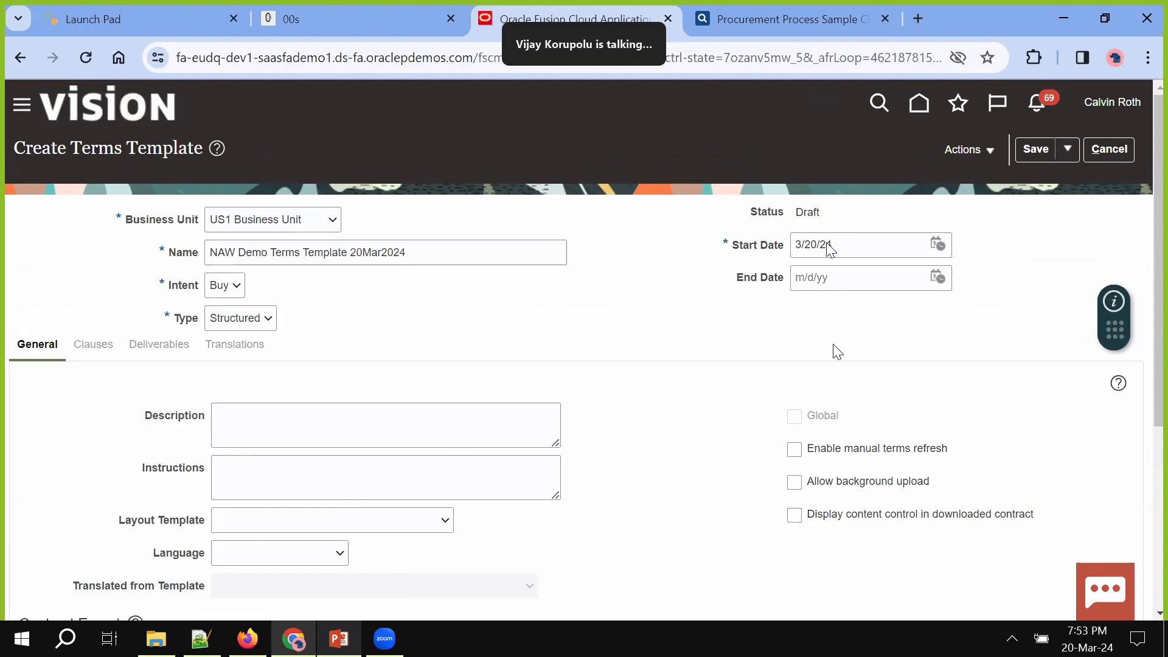
double_click(809, 222)
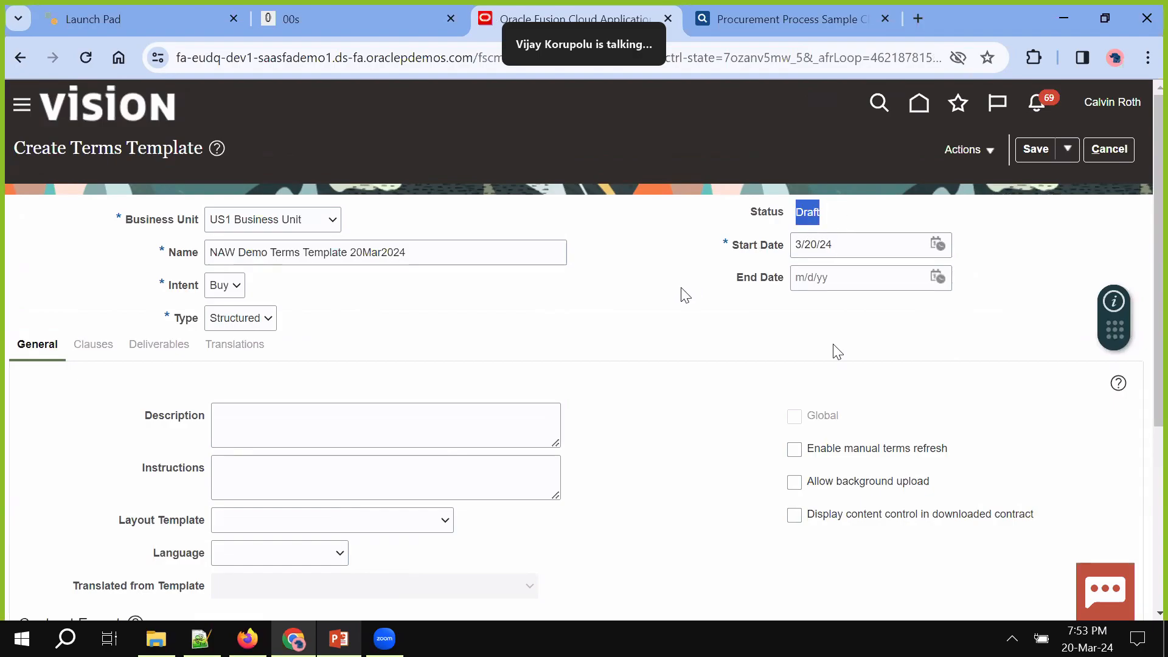
left_click(254, 322)
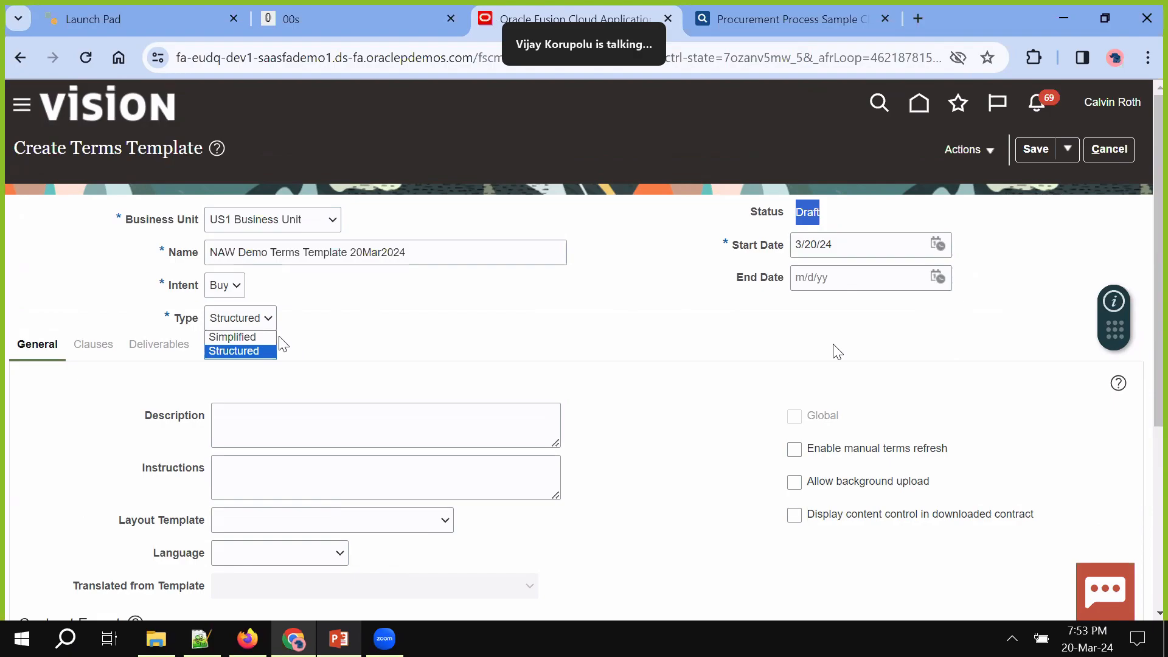
left_click(303, 341)
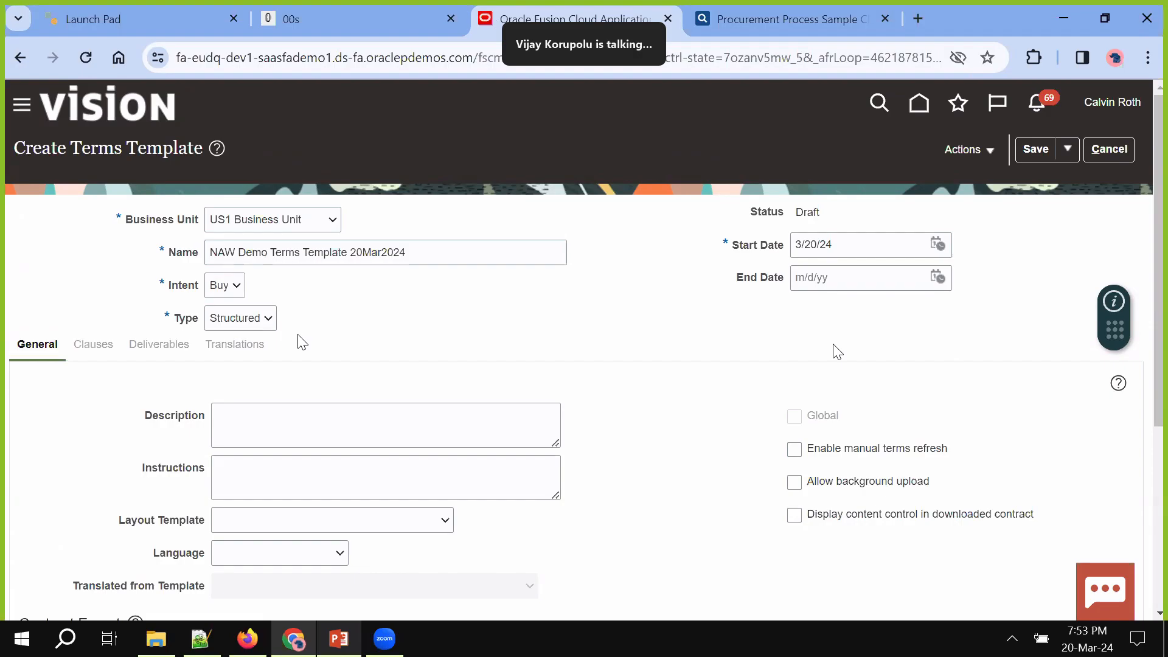
left_click(266, 321)
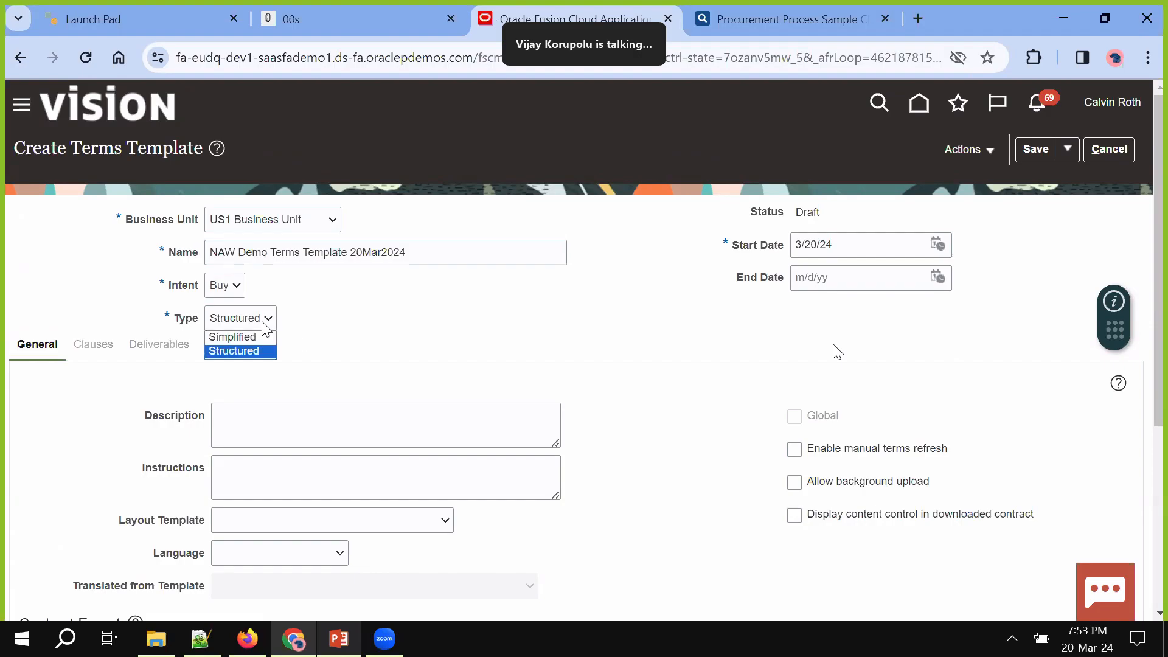
left_click(312, 330)
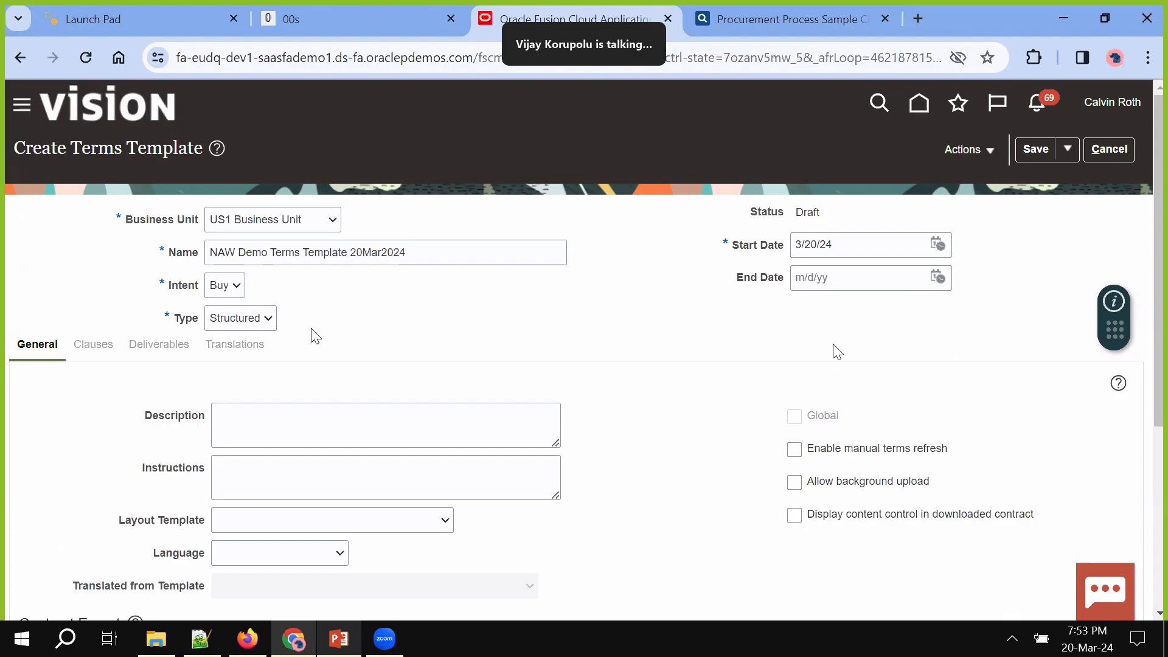
Copy the template name into both the Description and Instructions fields
scroll(315, 336, "down", 1)
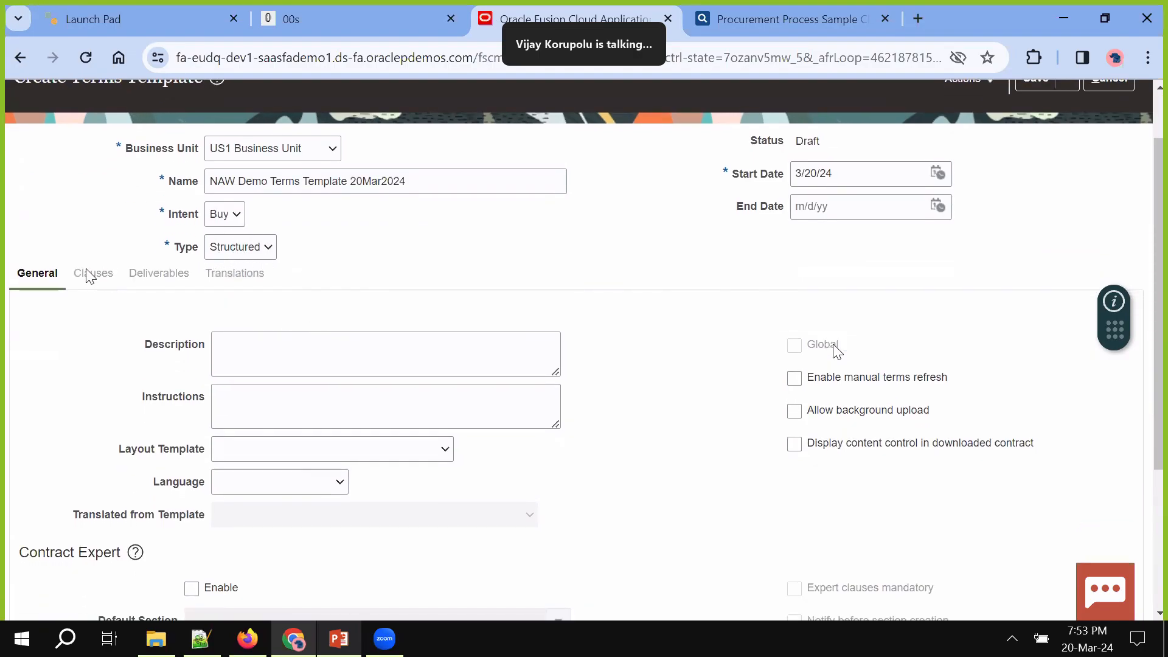
triple_click(405, 181)
key("ctrl+c")
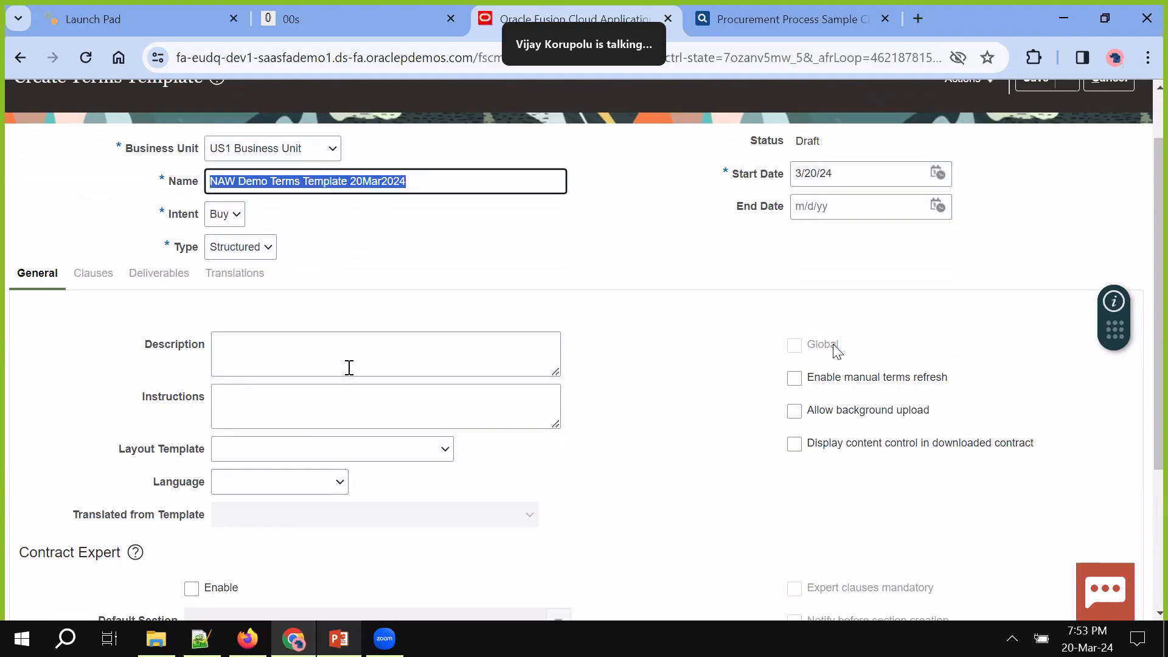
left_click(347, 368)
key("ctrl+v")
left_click(321, 447)
left_click(301, 412)
key("ctrl+v")
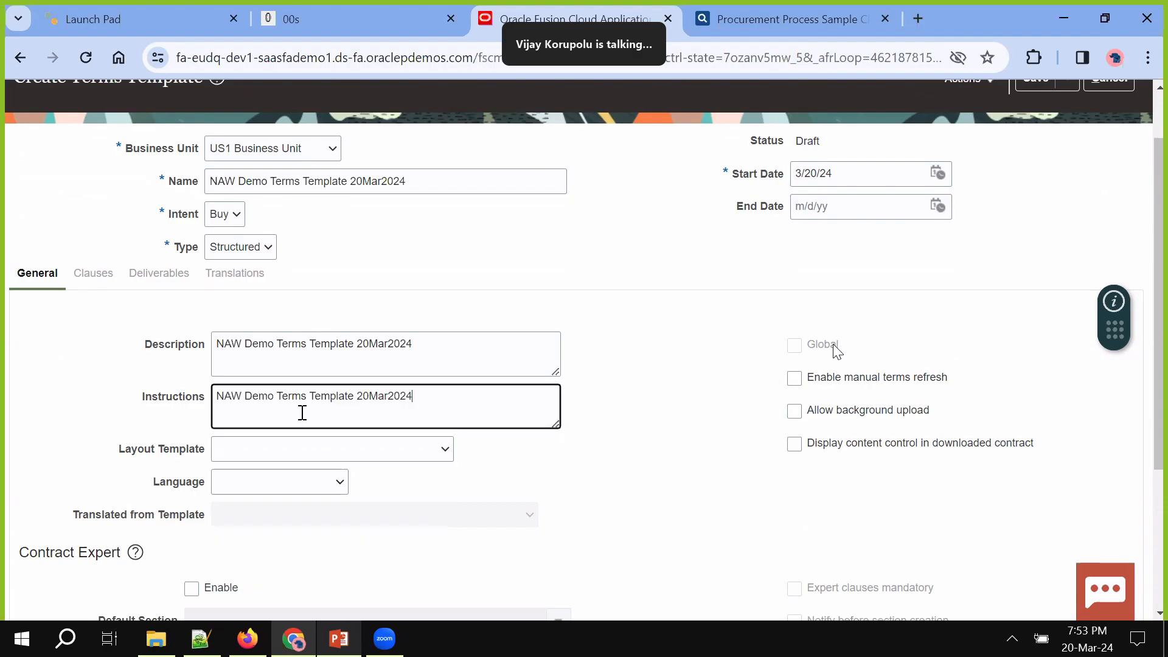
Set the layout template to ContractTermsTemplate and the language to American English
left_click(344, 455)
scroll(655, 466, "down", 3)
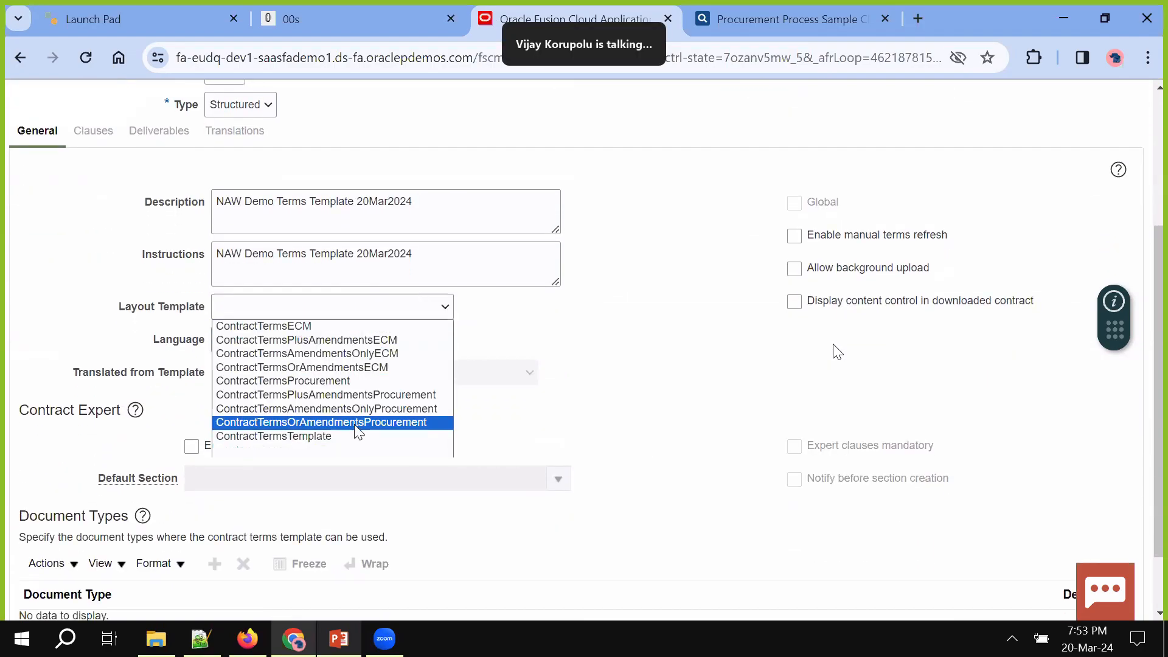
left_click(353, 447)
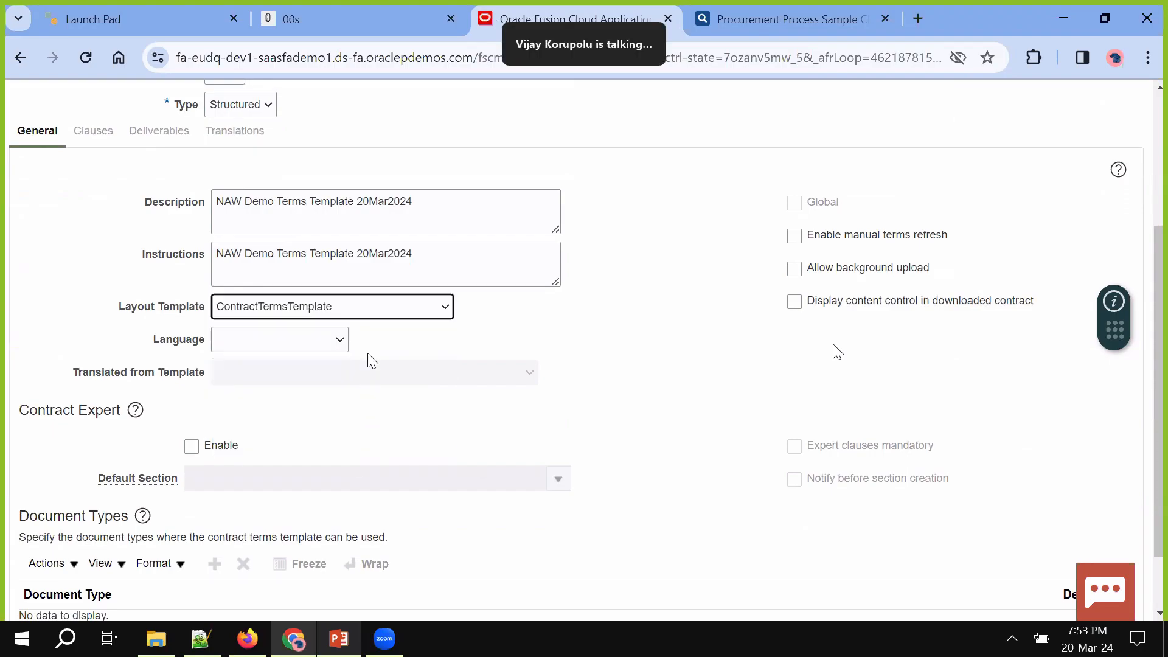
left_click(377, 312)
left_click(345, 435)
left_click(345, 349)
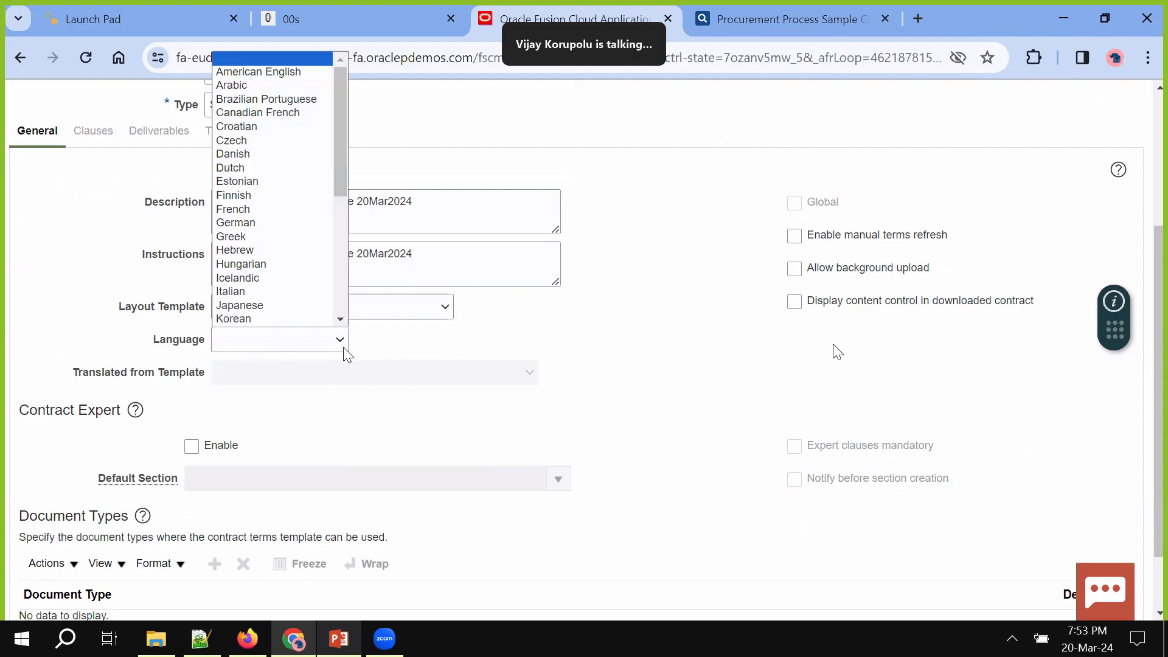
left_click(304, 72)
left_click(777, 334)
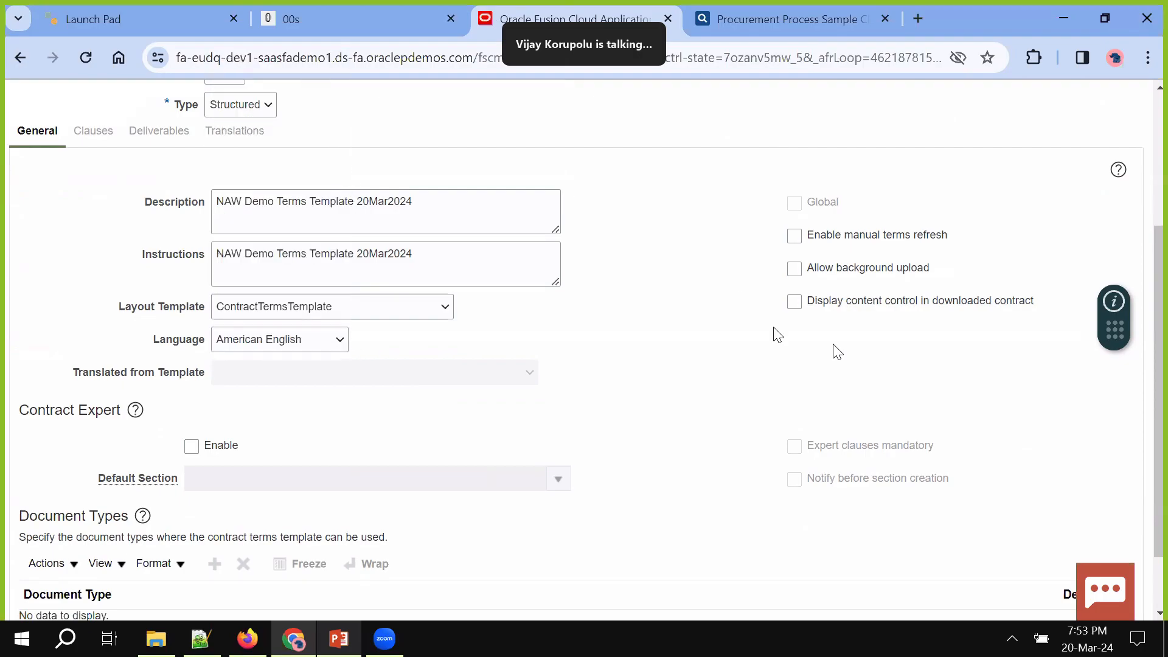
Turn on Enable manual terms refresh and Display content control
left_click(795, 235)
scroll(837, 351, "up", 1)
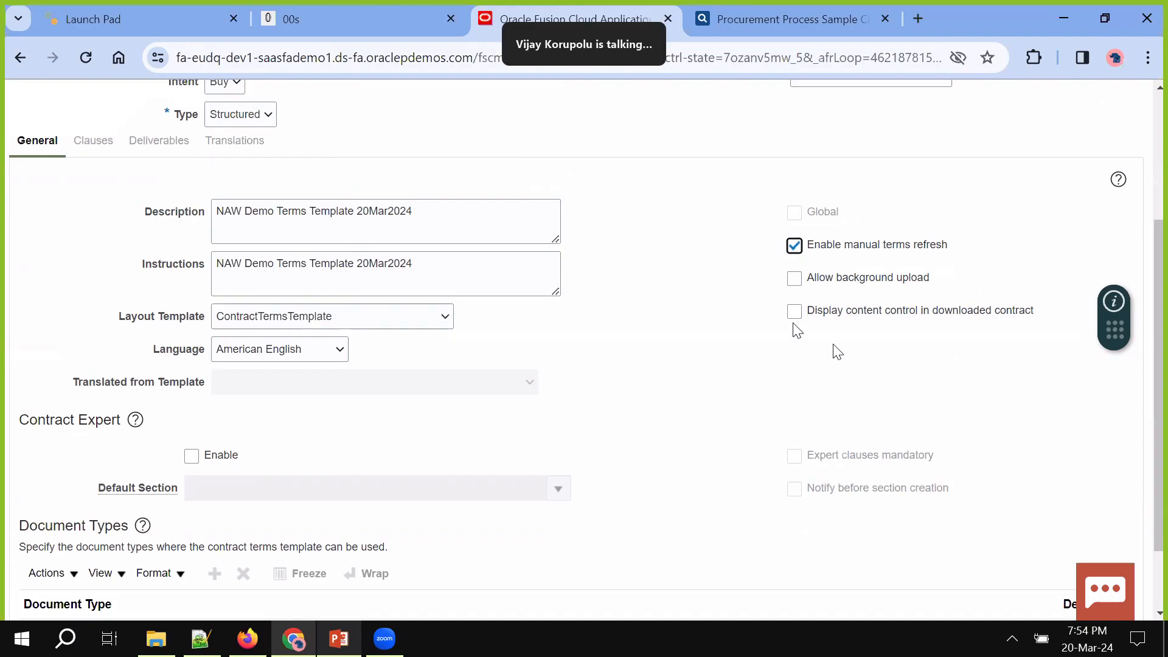
left_click(794, 312)
scroll(837, 352, "up", 3)
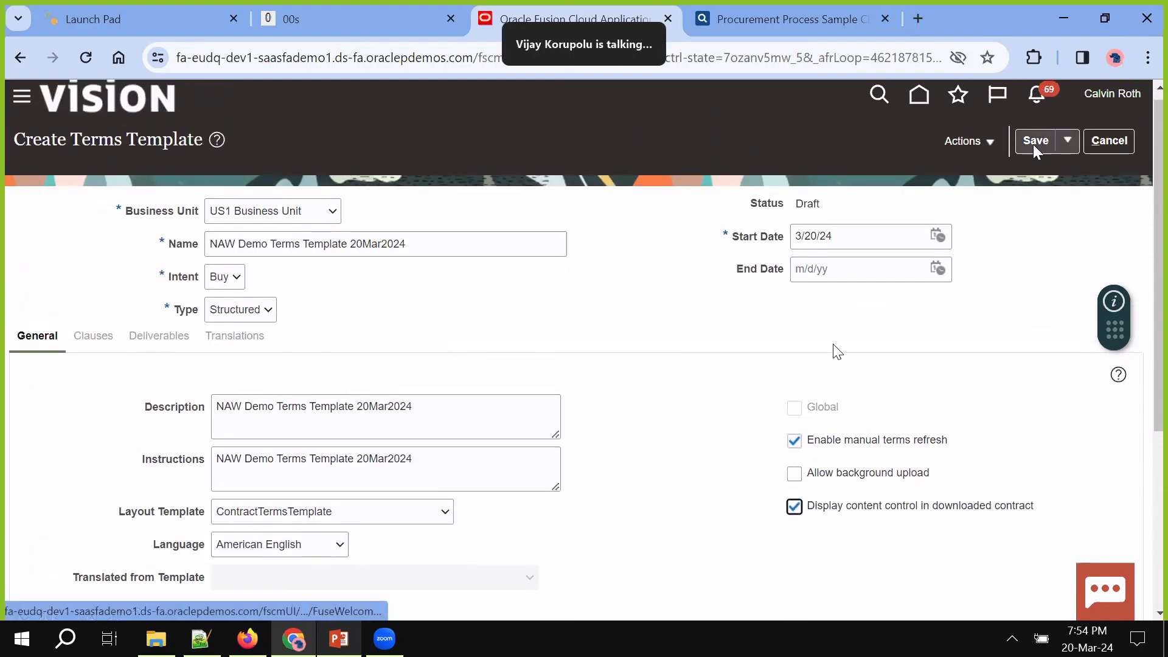
Save NAW Demo Terms Template 20Mar2024 and tick the Contract Expert Enable checkbox
left_click(1032, 144)
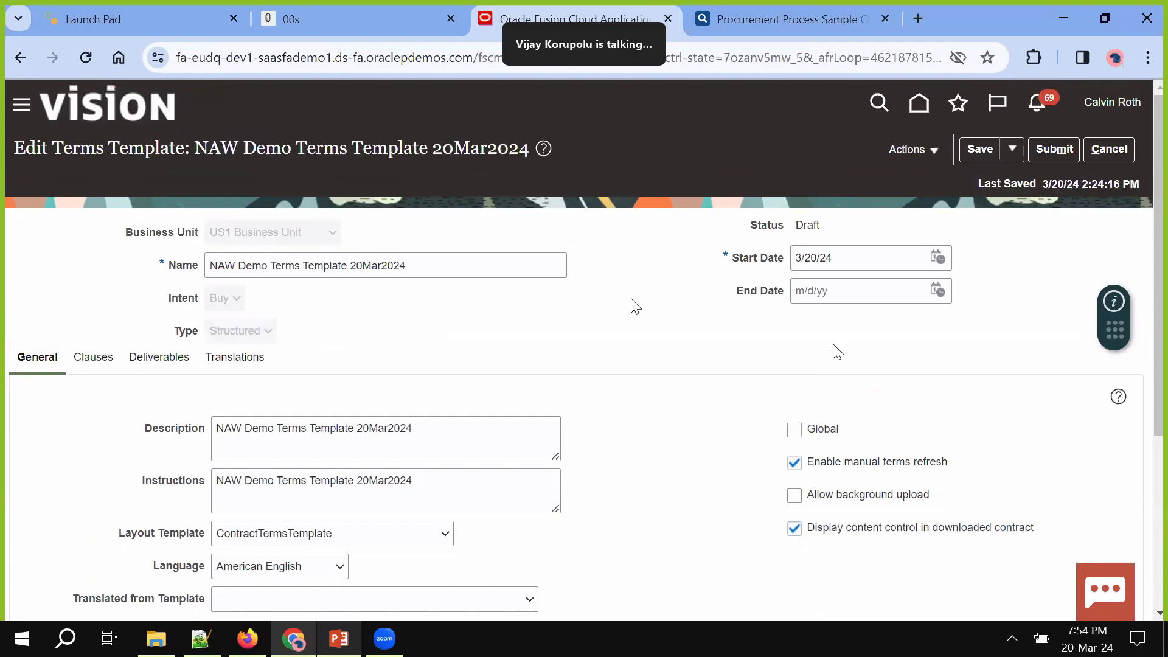
scroll(838, 352, "down", 3)
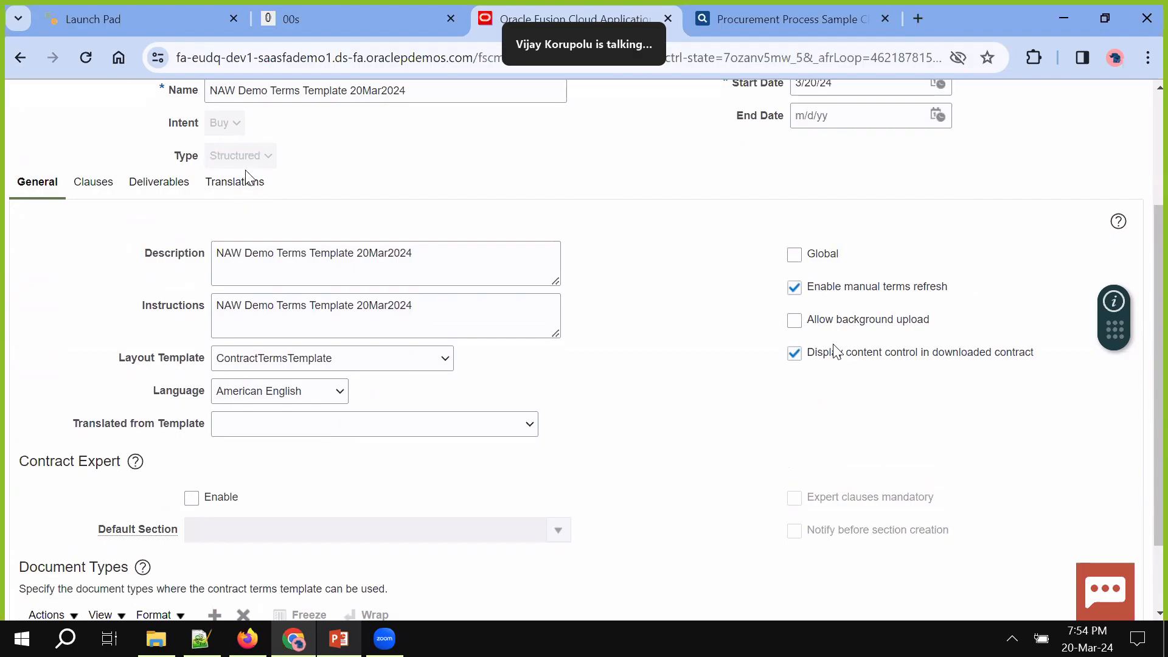
scroll(428, 240, "down", 2)
left_click(192, 403)
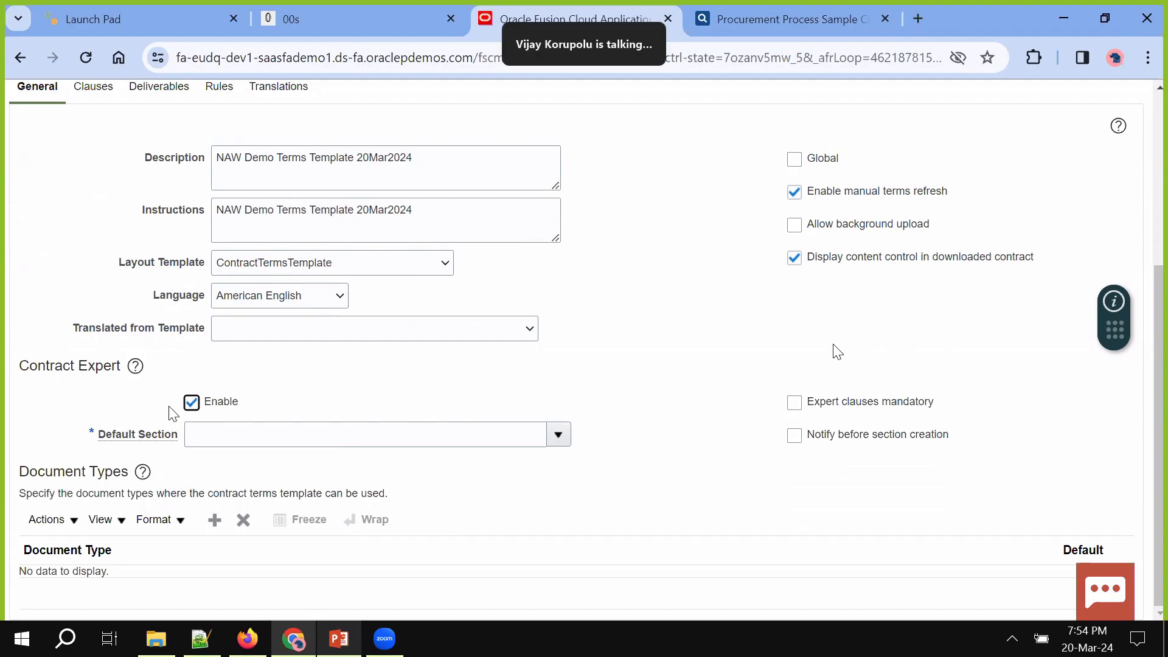
left_click(558, 434)
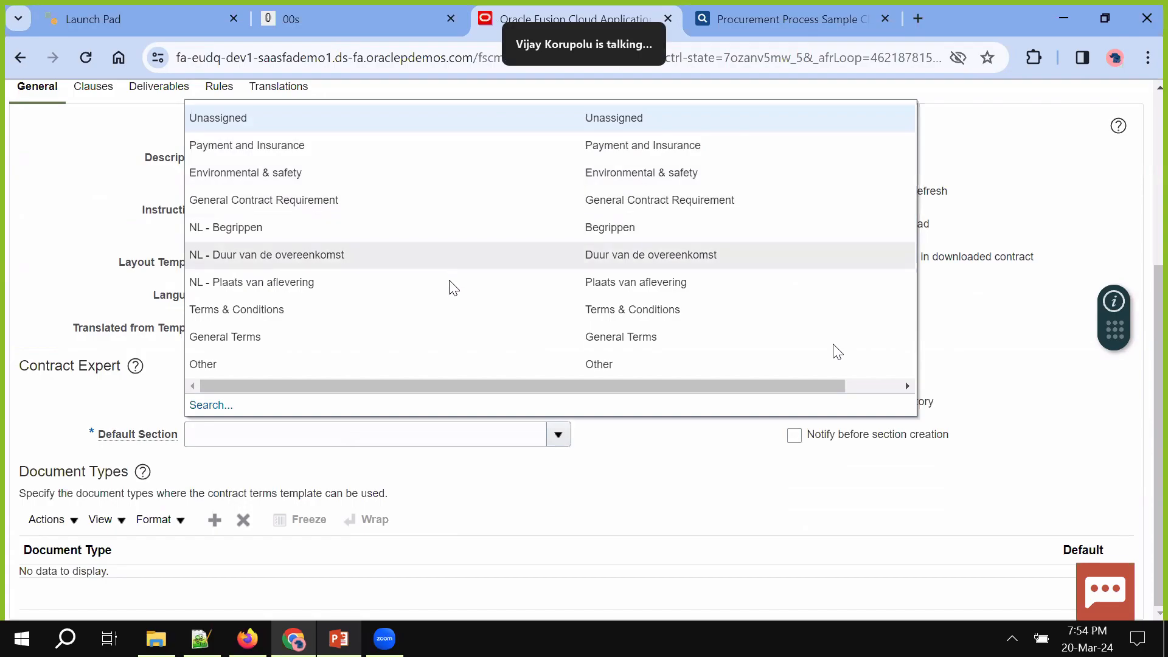
Choose General Terms as the Contract Expert default section and save the template
left_click(445, 344)
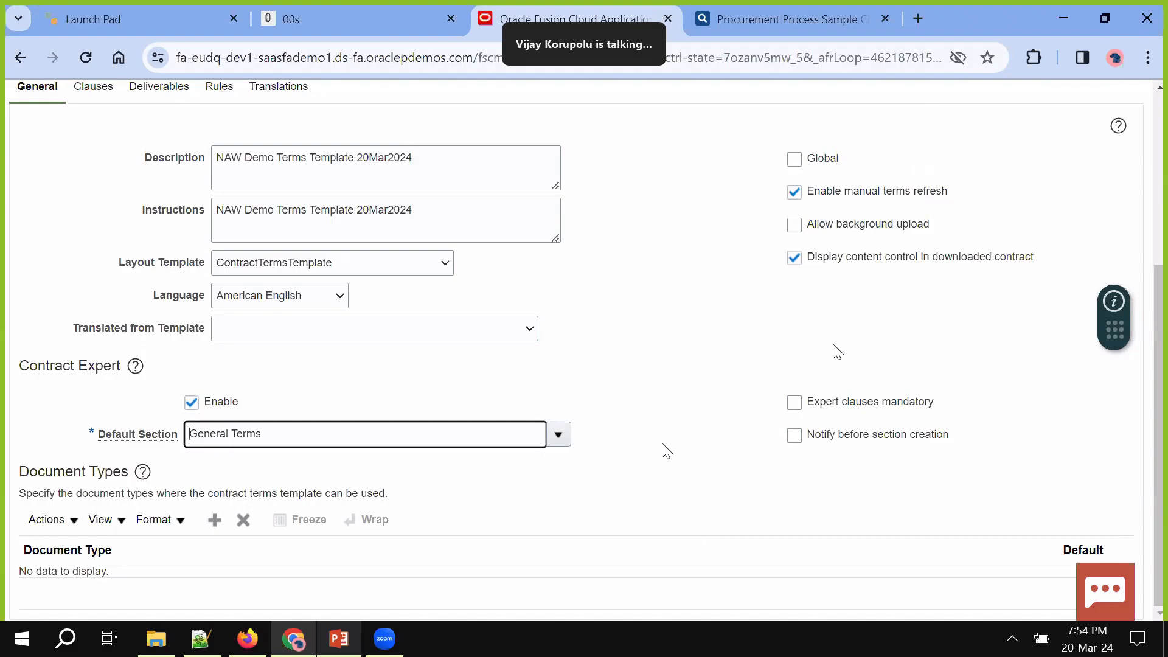
scroll(664, 450, "up", 5)
left_click(977, 149)
scroll(626, 401, "down", 5)
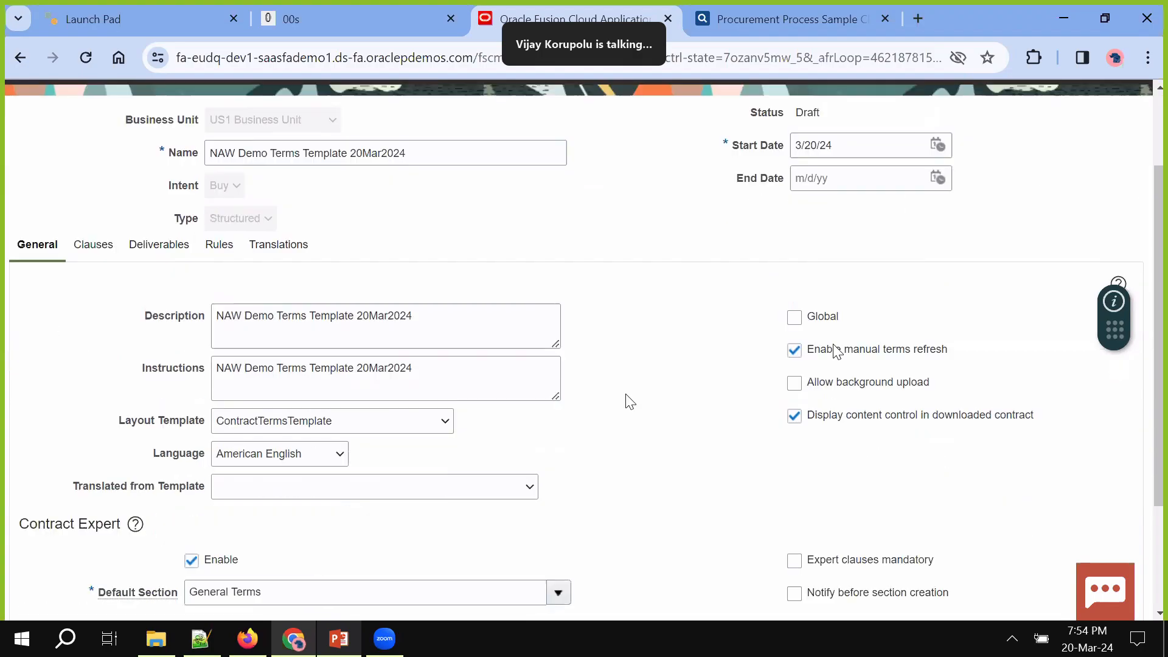
Add Standard Purchase Order and Blanket Purchase Agreement as the template's document types
left_click(214, 518)
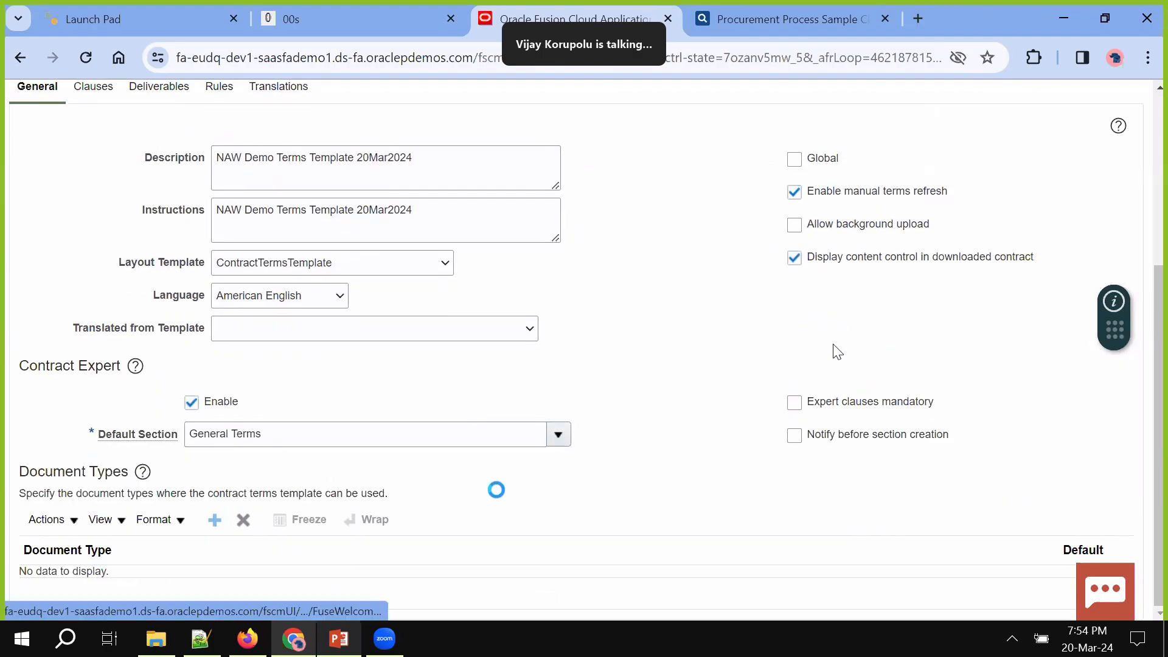
left_click(1017, 558)
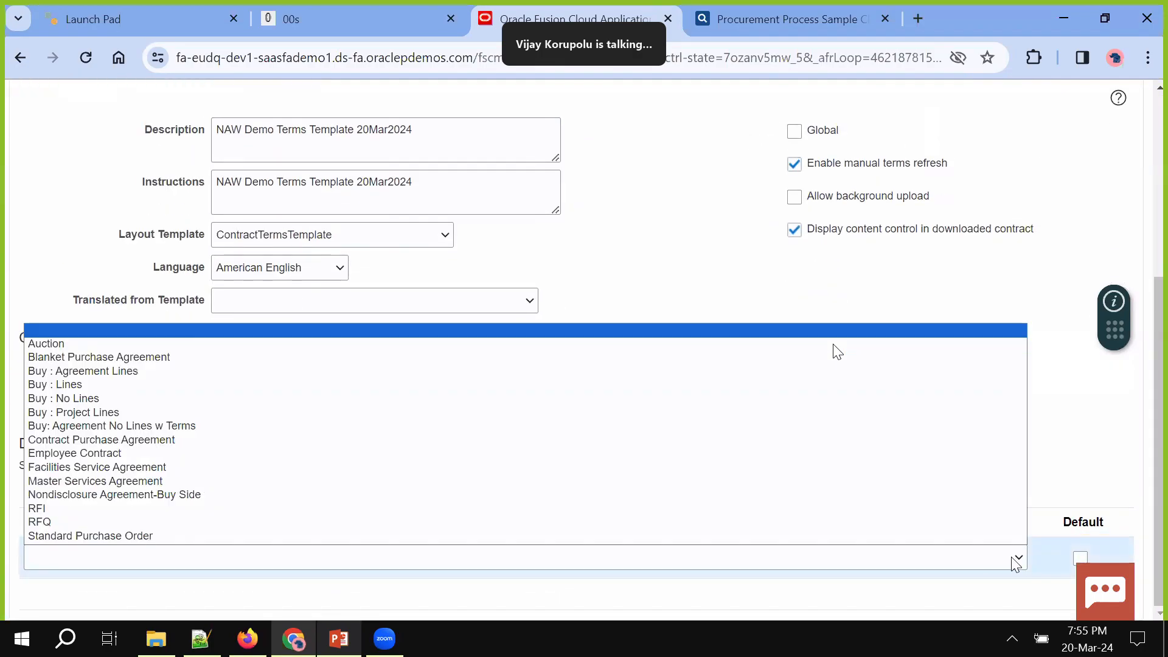
left_click(172, 537)
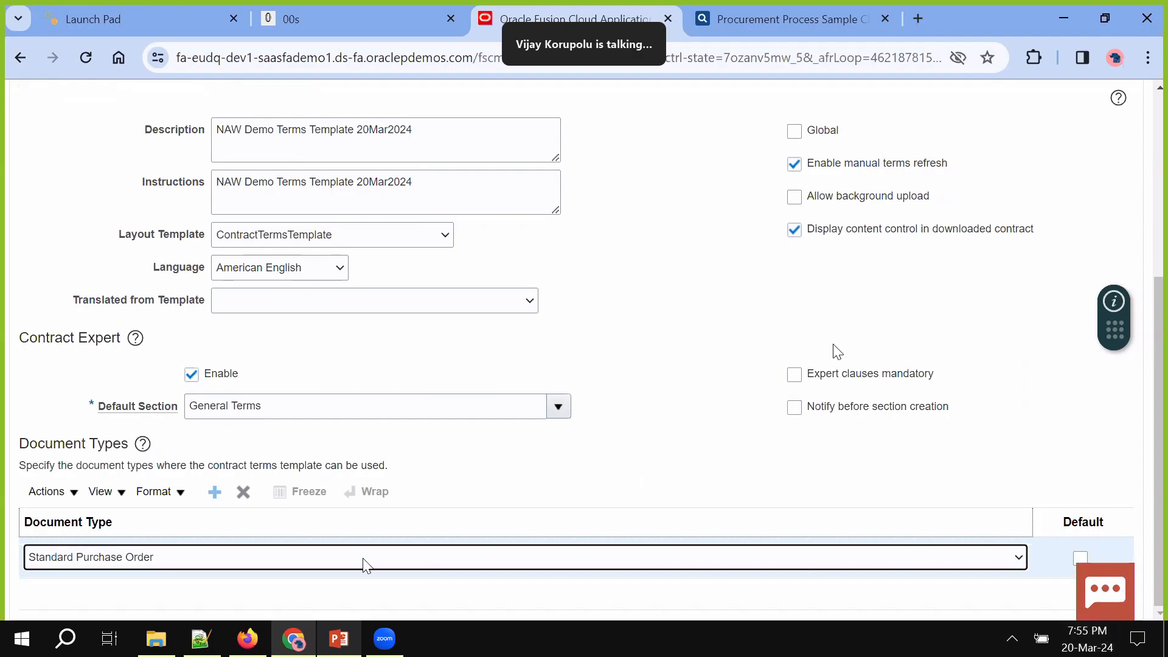
left_click(215, 492)
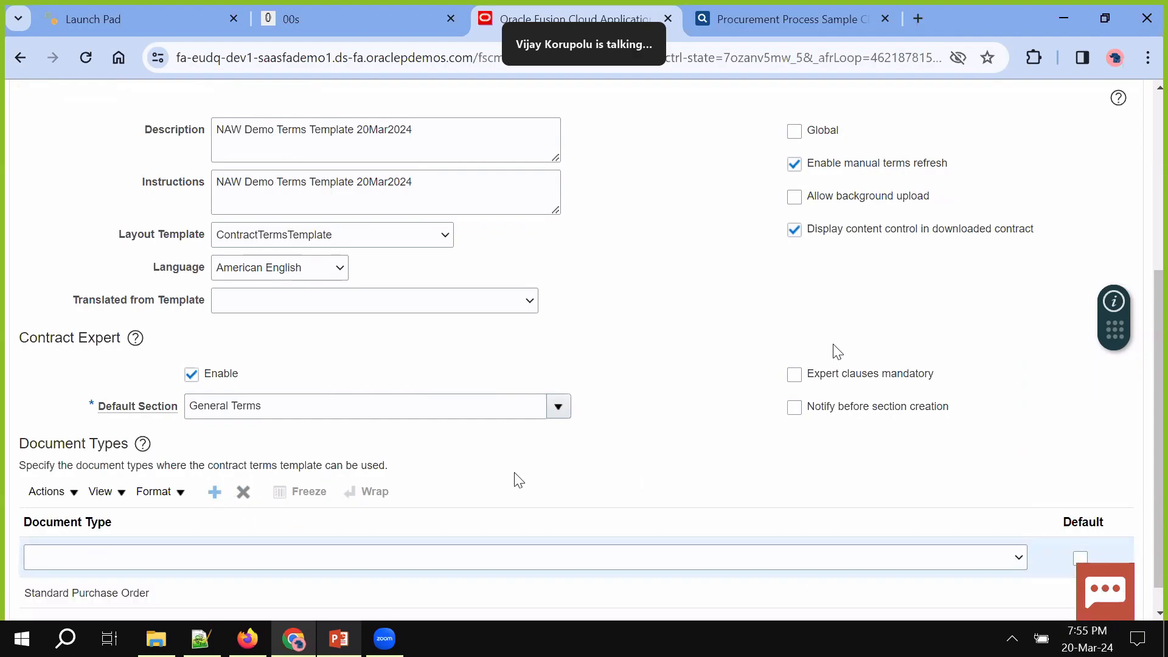
left_click(534, 557)
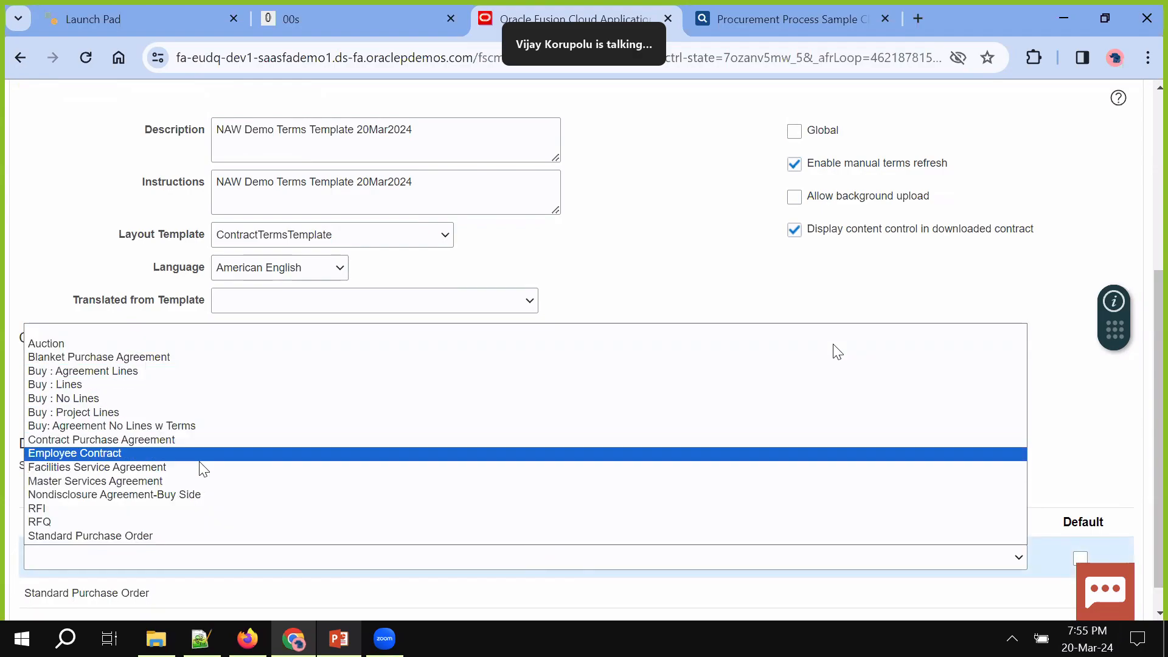
left_click(170, 357)
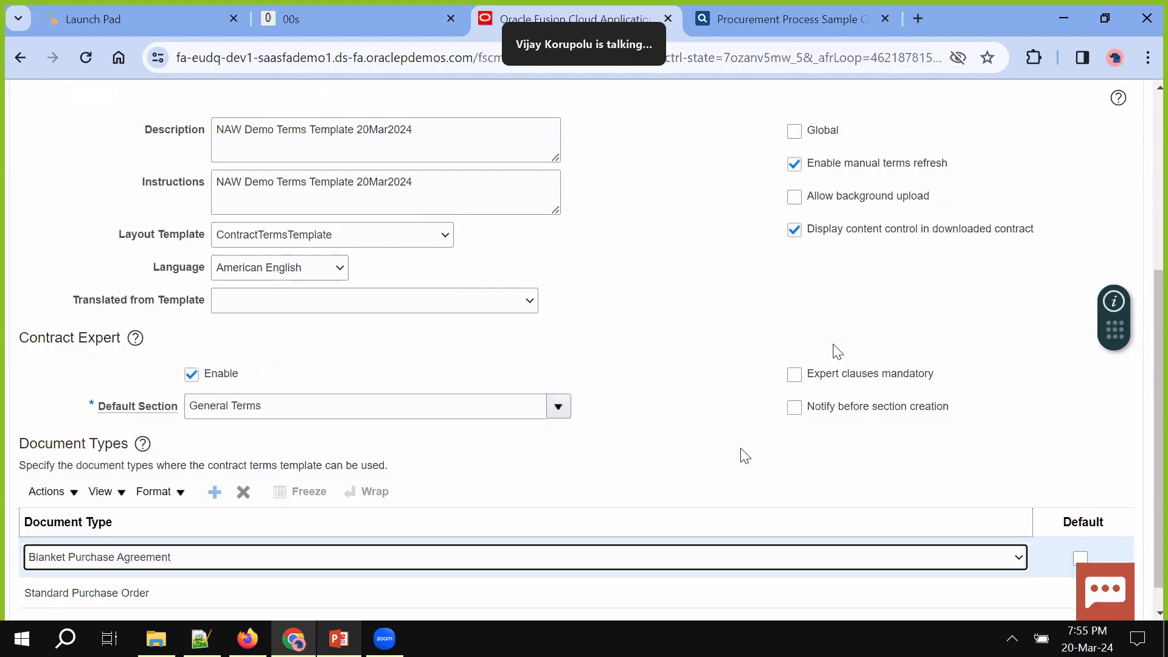
Review the document type list and save the template
scroll(743, 457, "down", 1)
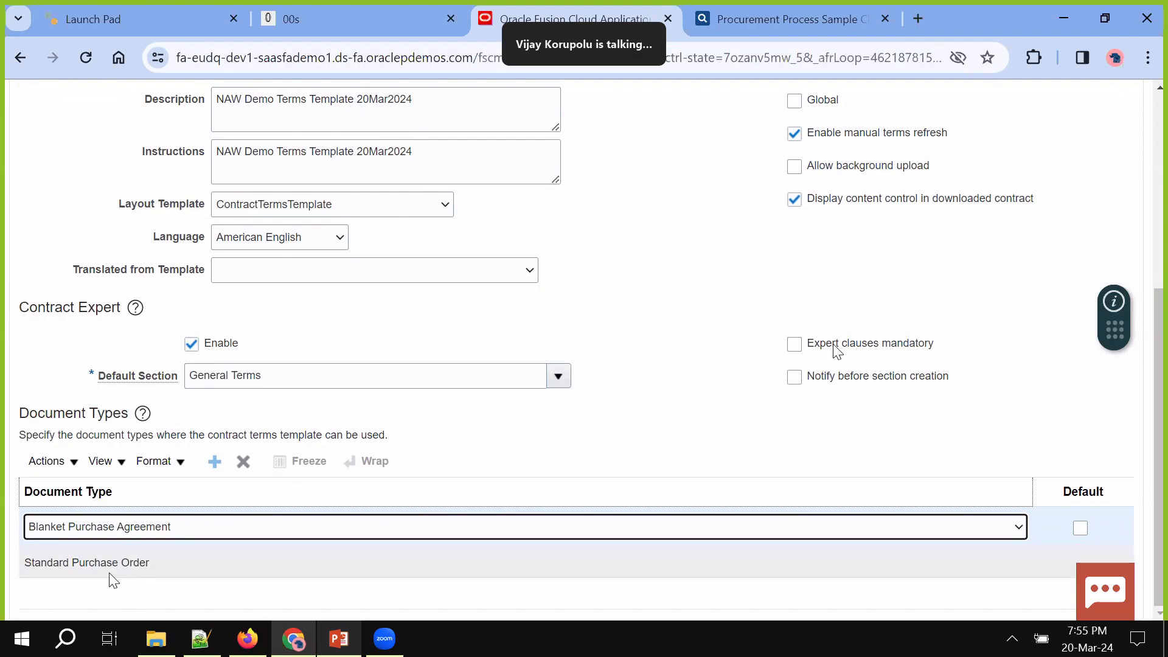
left_click(104, 531)
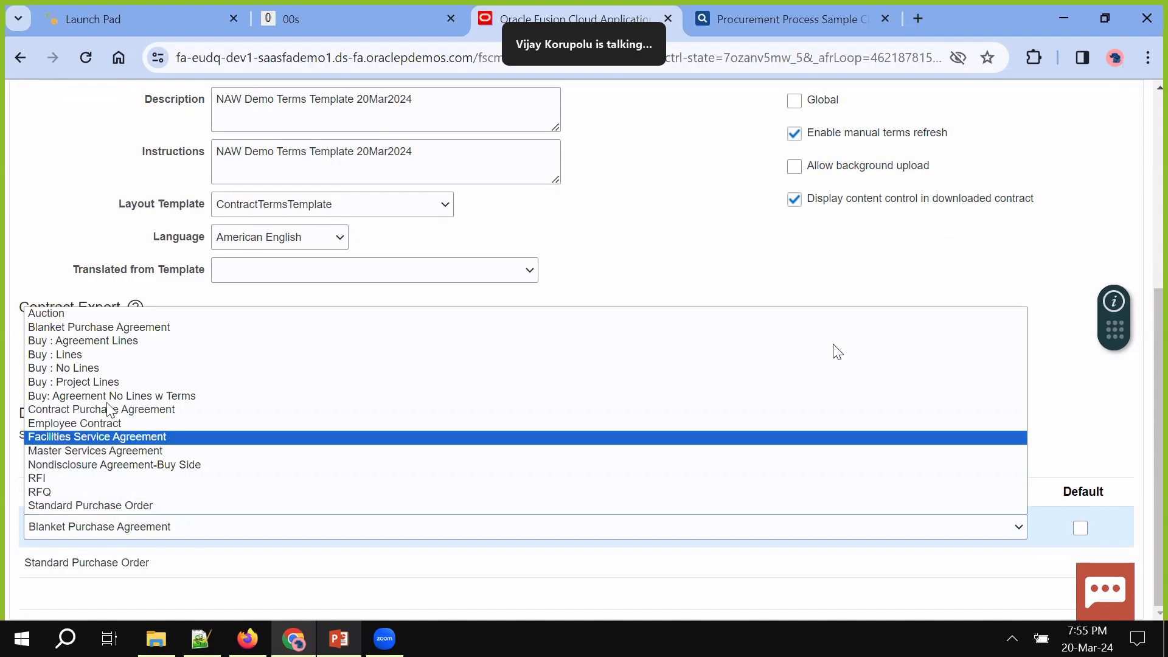
left_click(149, 570)
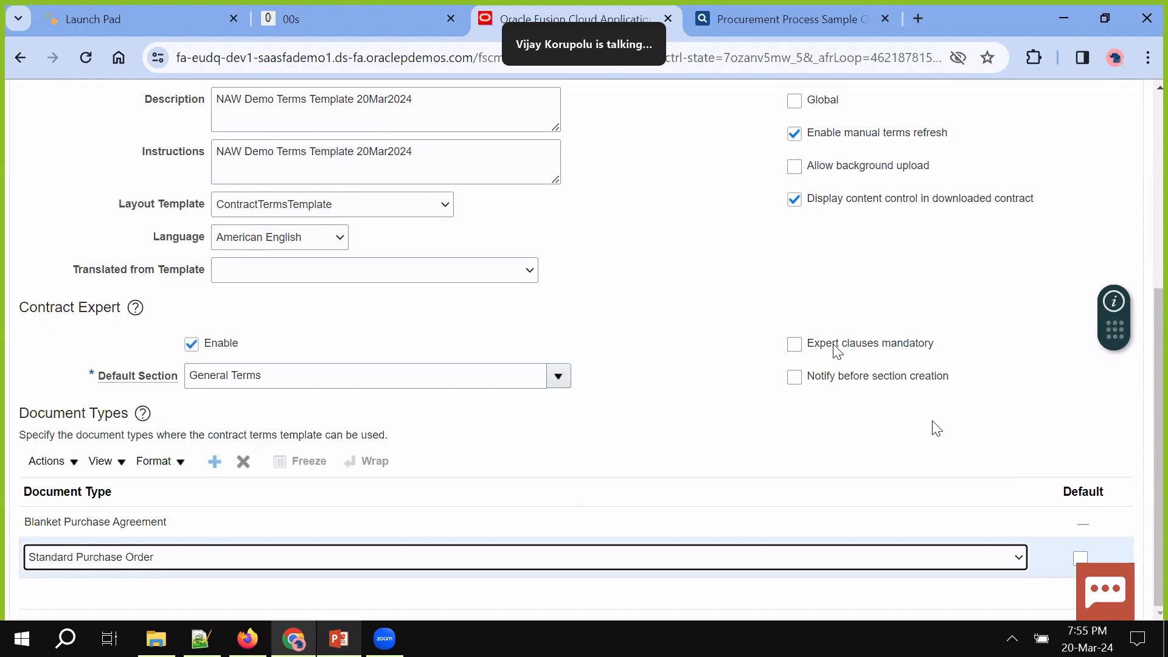
scroll(937, 428, "up", 5)
left_click(973, 150)
scroll(467, 332, "down", 5)
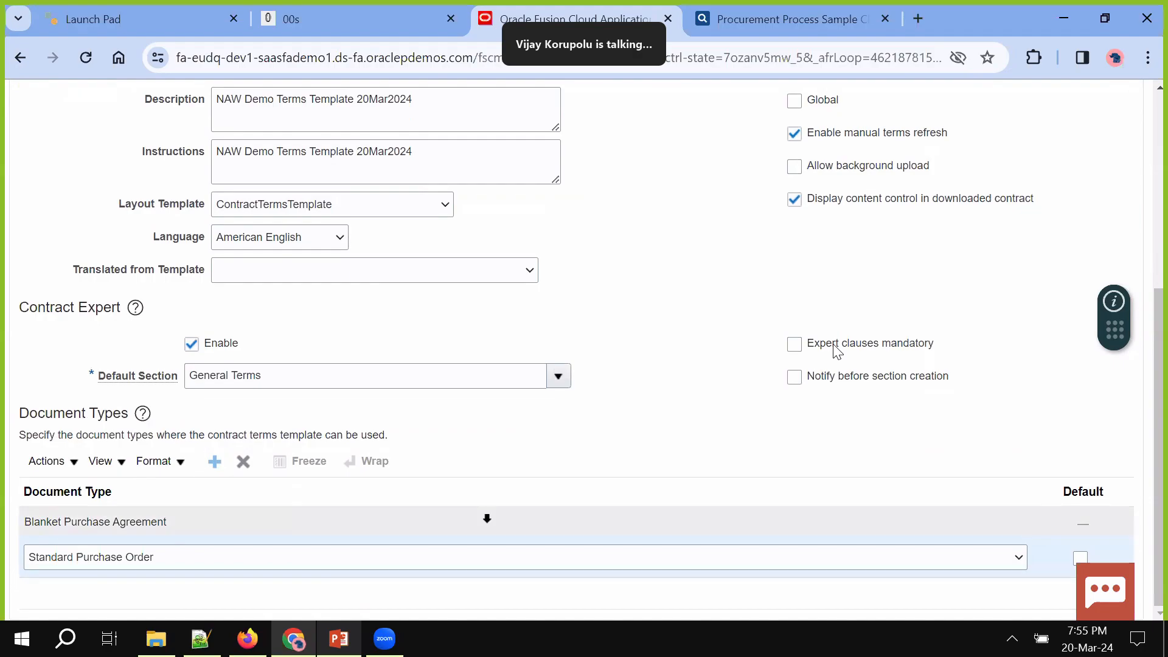
scroll(641, 441, "up", 5)
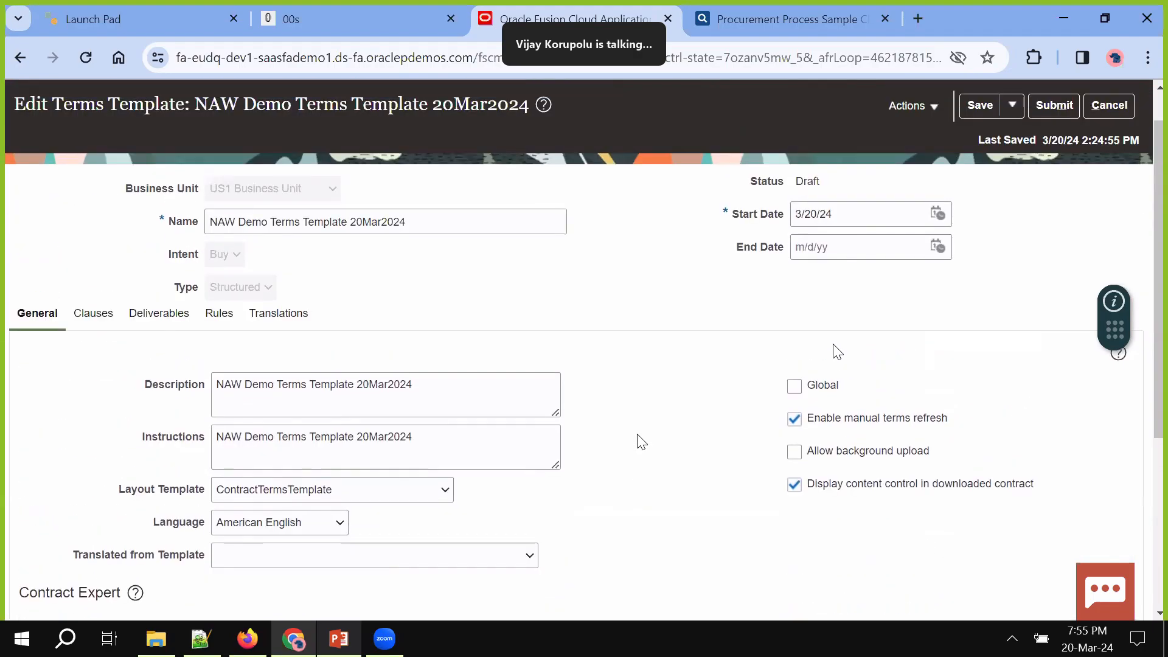
On the Clauses tab, begin adding a section created as New rather than from library
left_click(94, 329)
scroll(95, 328, "down", 3)
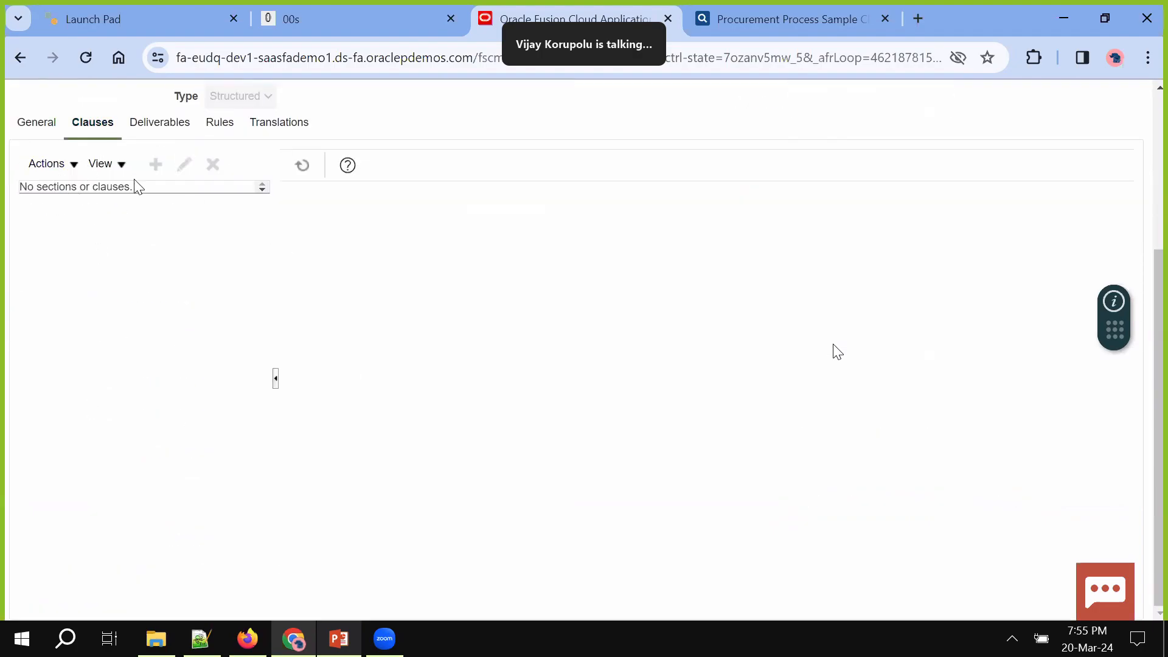
scroll(138, 186, "up", 1)
left_click(68, 204)
left_click(72, 237)
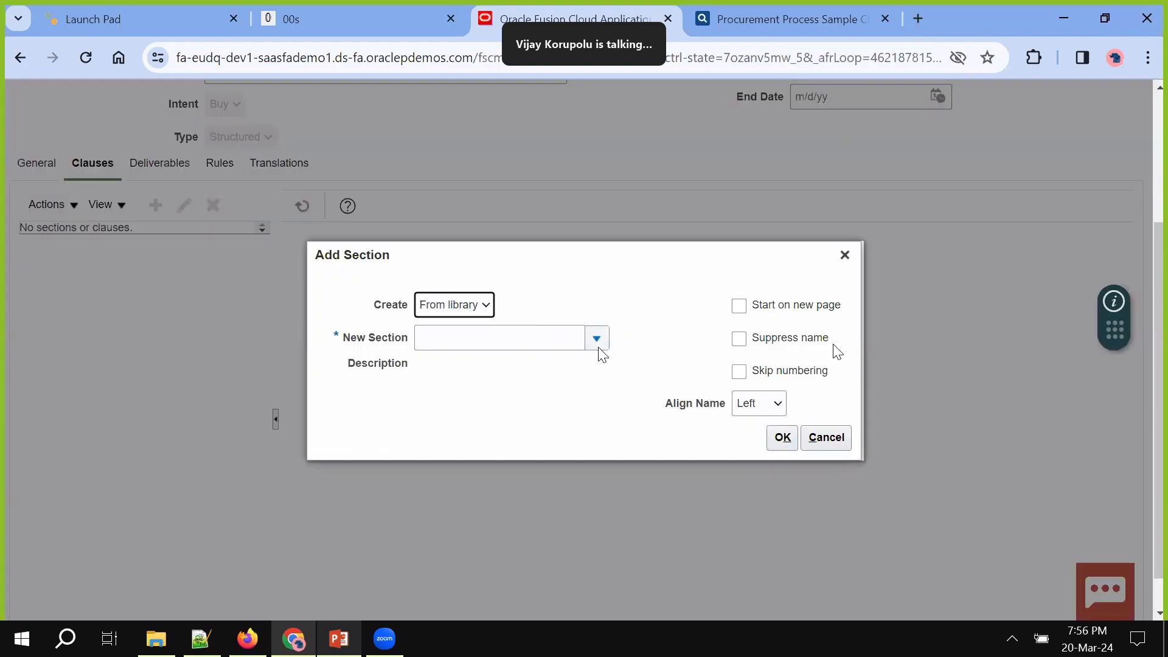
left_click(480, 309)
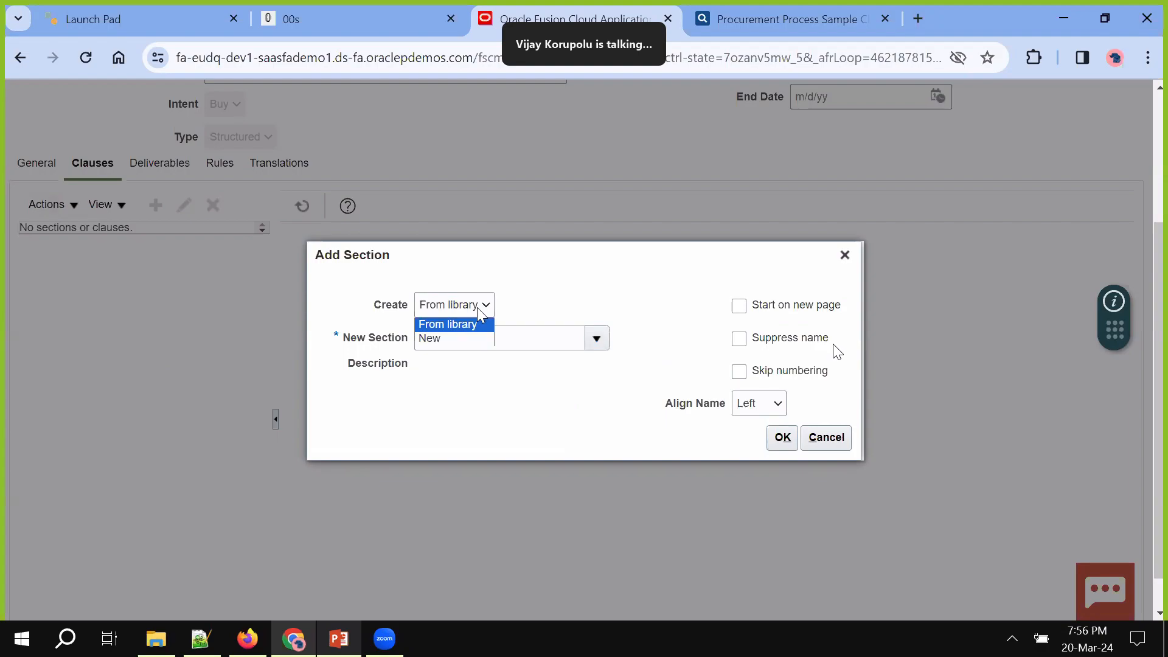
left_click(457, 338)
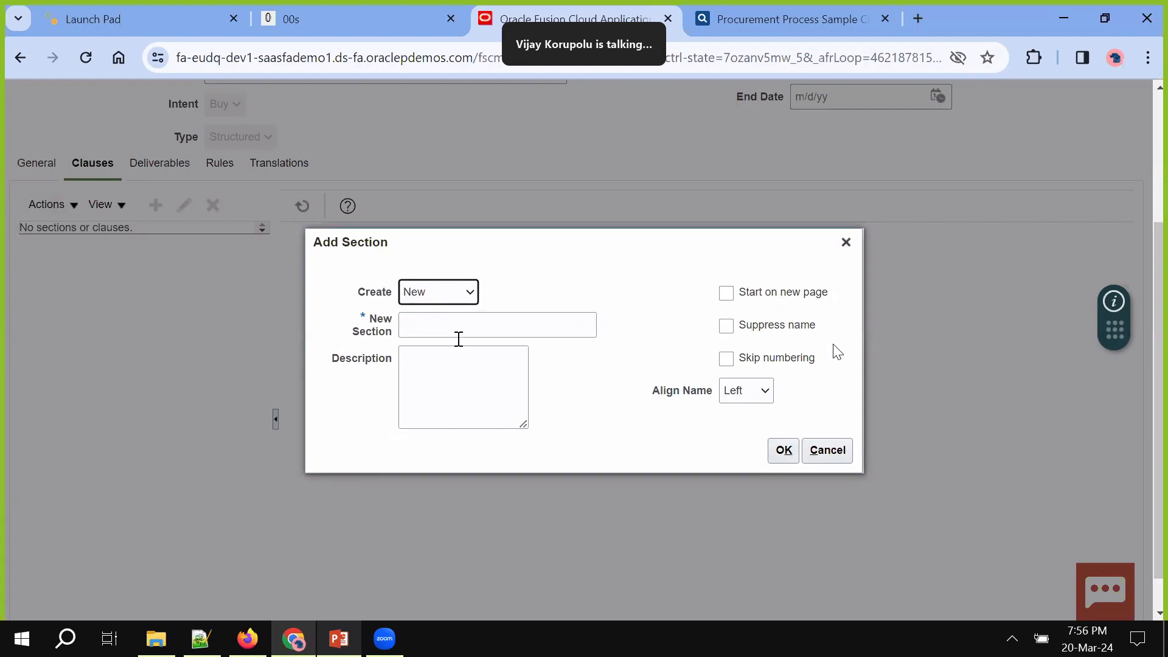
Name the section Introduction, reuse Introduction as its description, and confirm
left_click(458, 338)
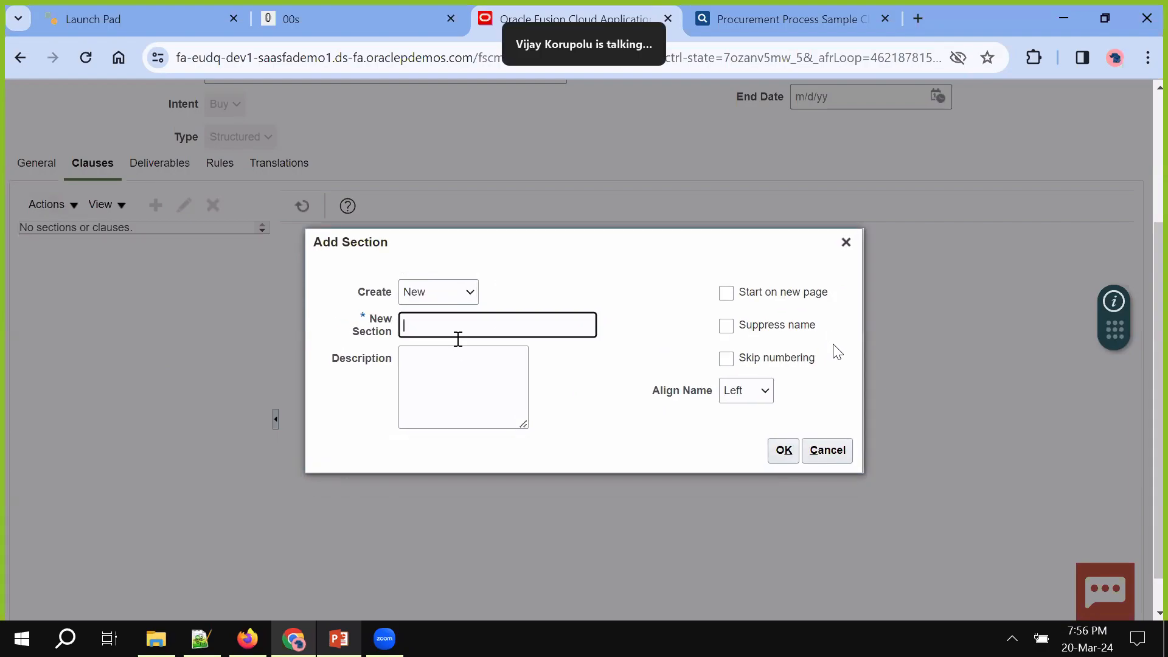
type("Introduction")
double_click(466, 331)
key("ctrl+c")
left_click(467, 380)
key("ctrl+v")
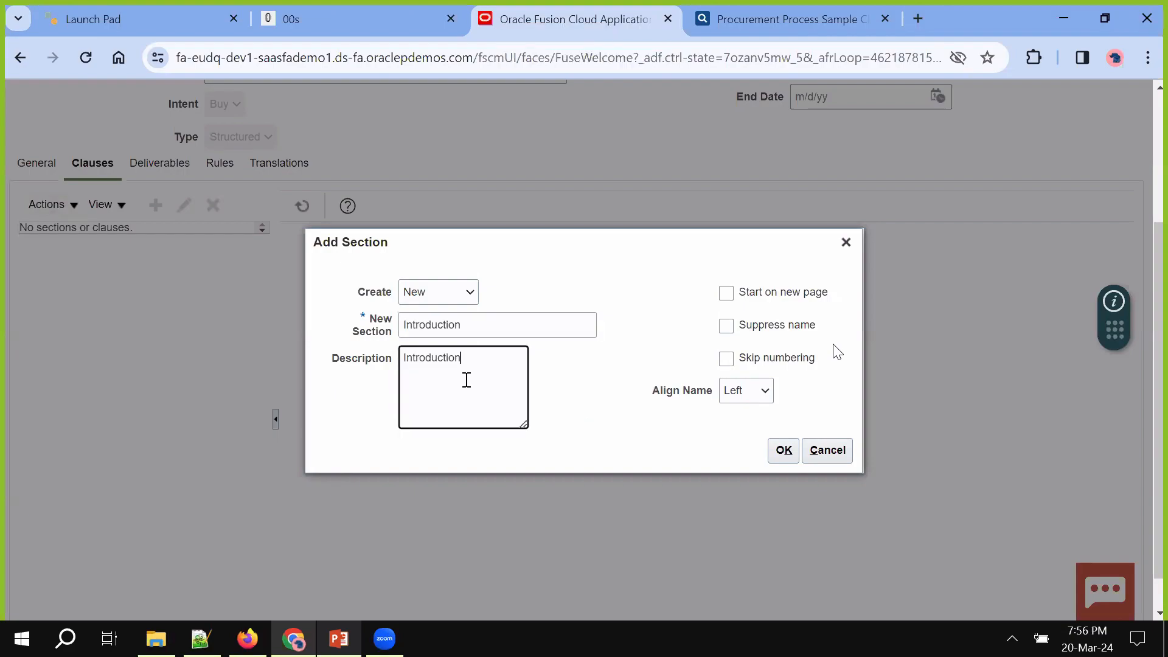
left_click(788, 451)
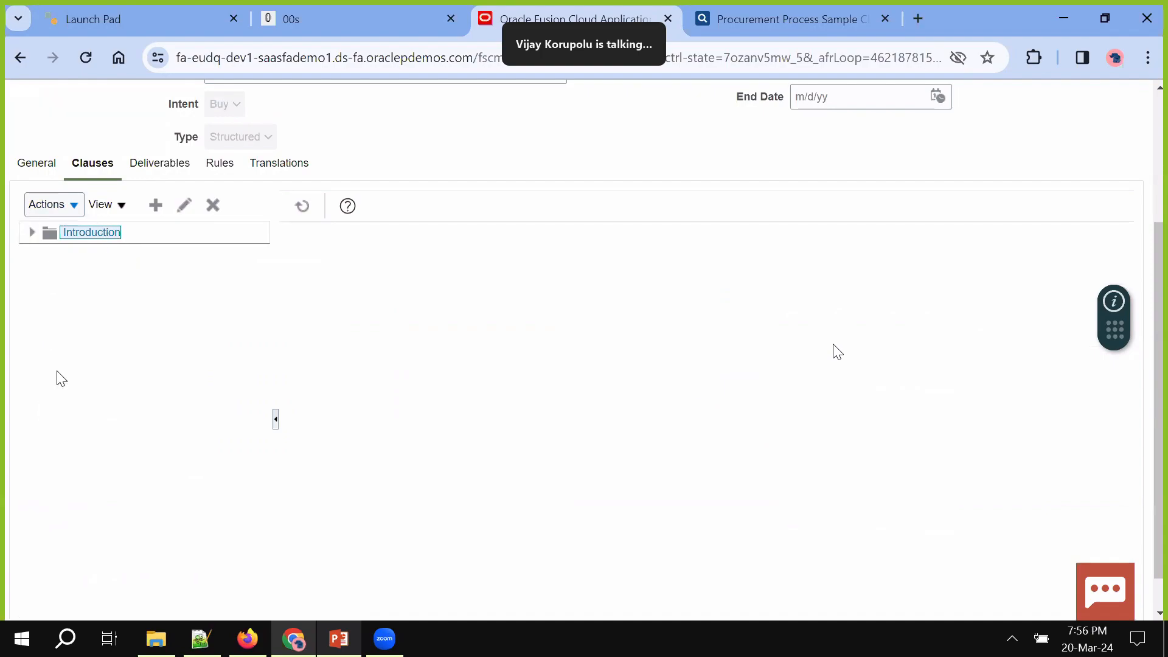
Add the library section Deliverables, with Location After and Create From library
left_click(64, 205)
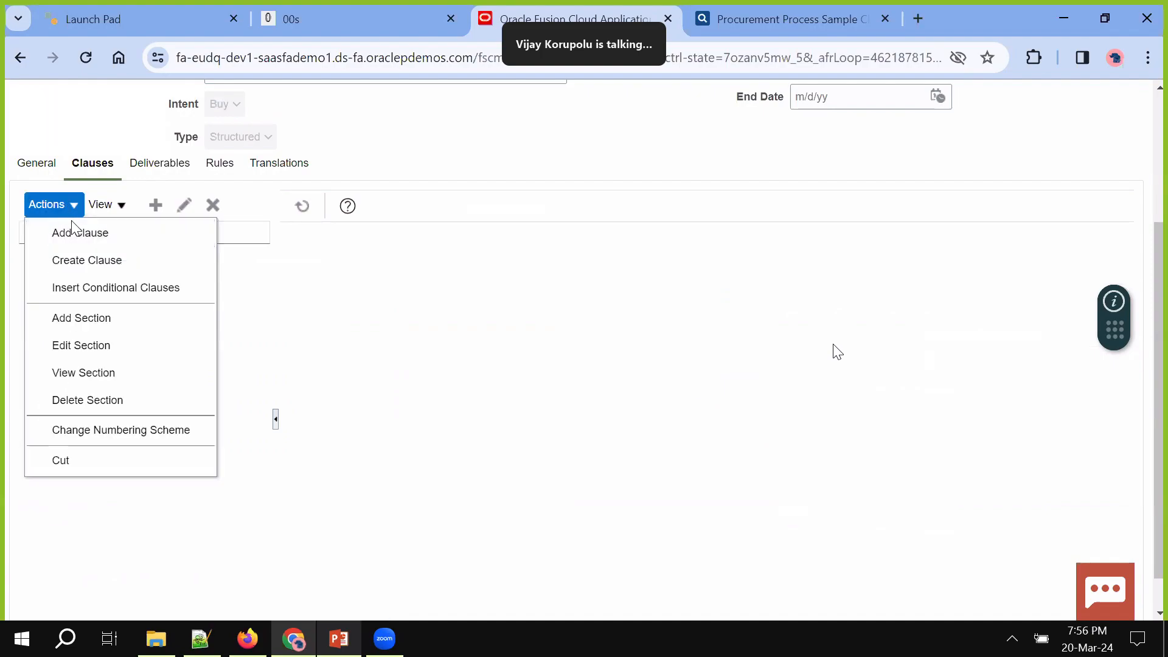
left_click(80, 322)
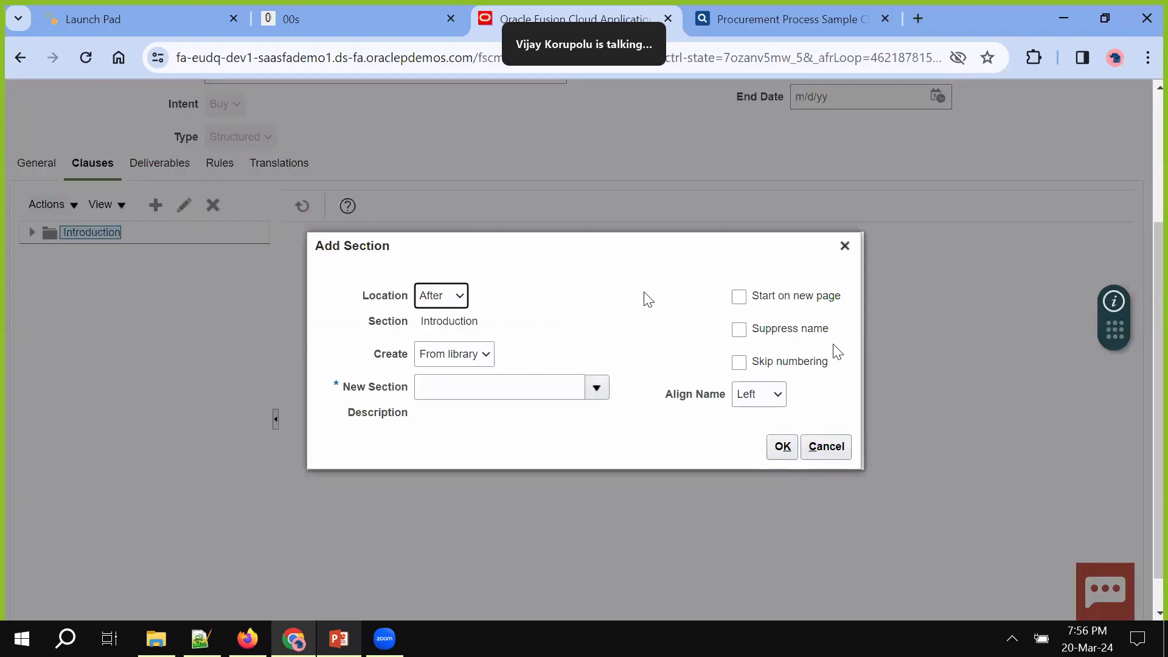
left_click(458, 296)
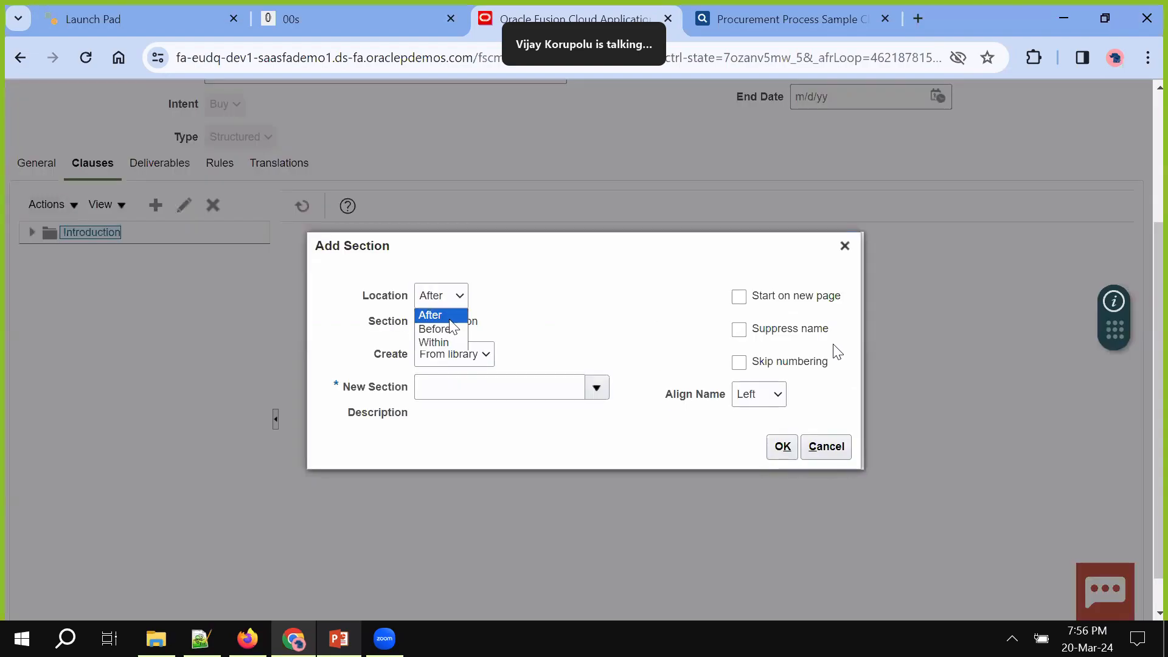
left_click(450, 318)
left_click(486, 353)
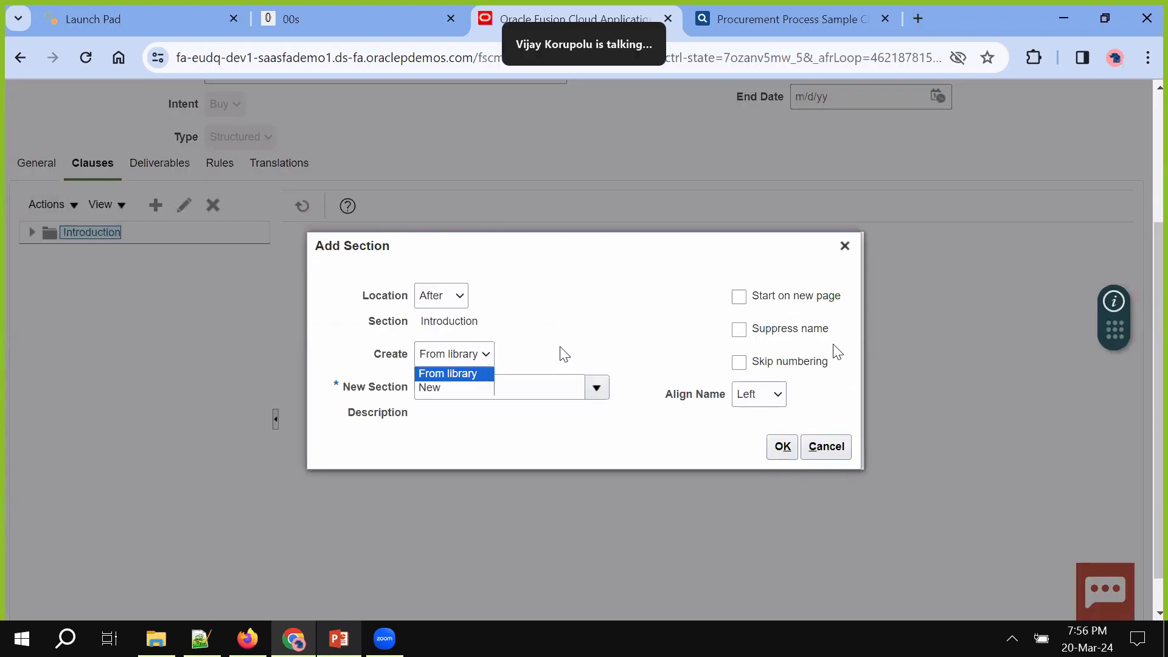
left_click(593, 388)
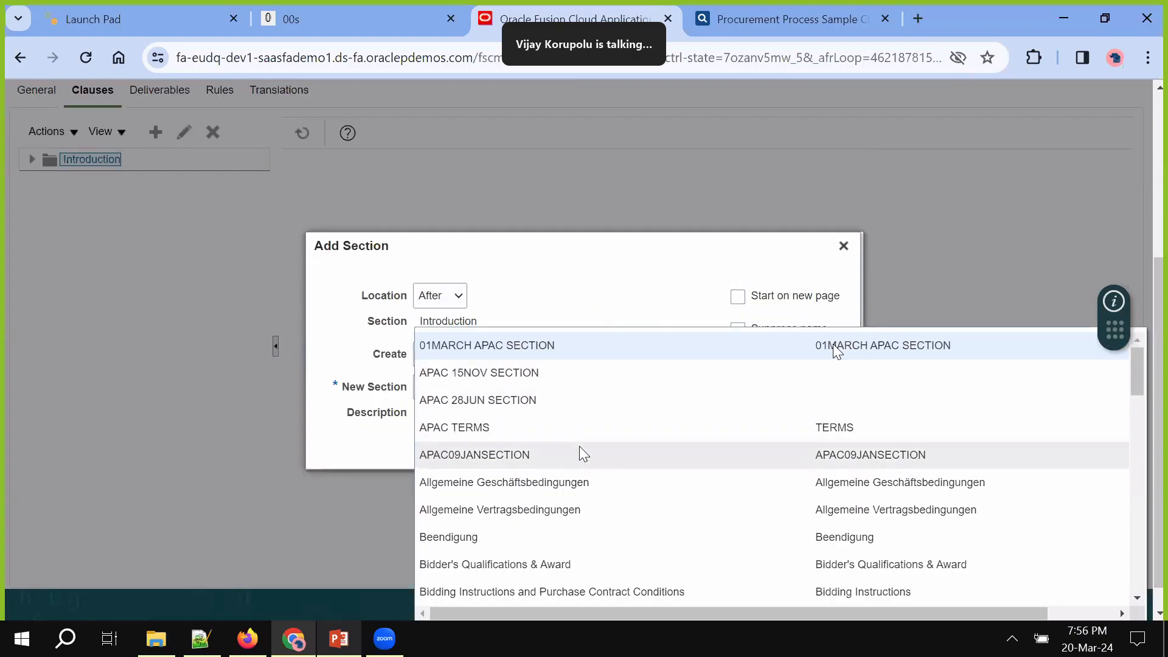
scroll(579, 447, "down", 3)
scroll(579, 447, "down", 2)
scroll(546, 466, "down", 3)
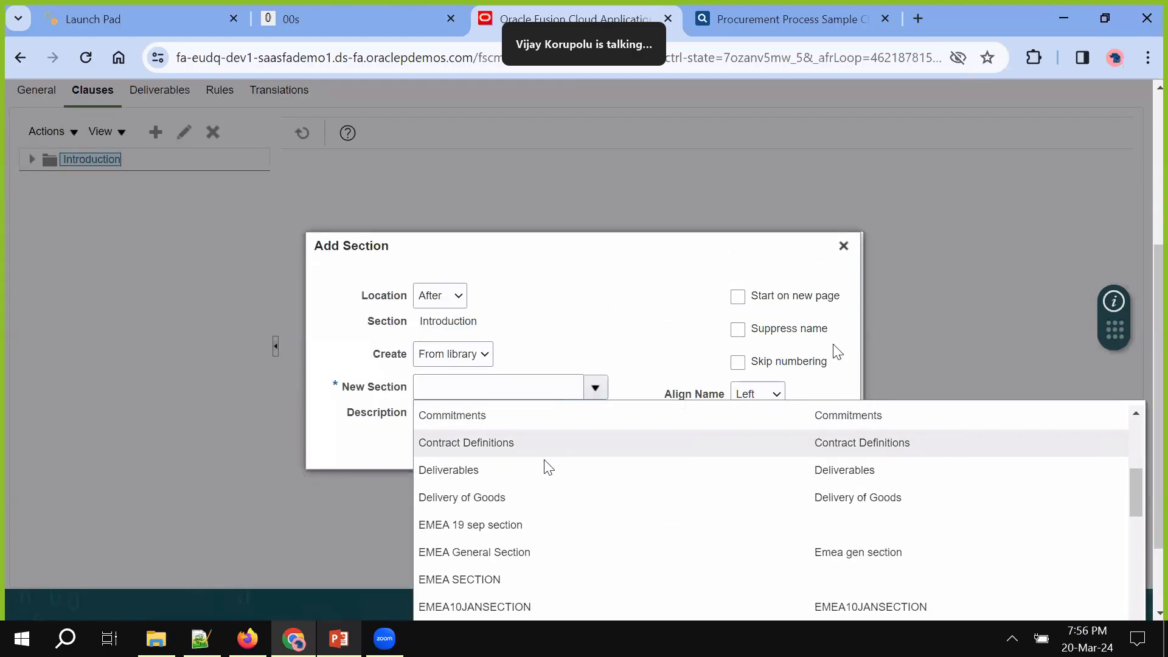
left_click(539, 470)
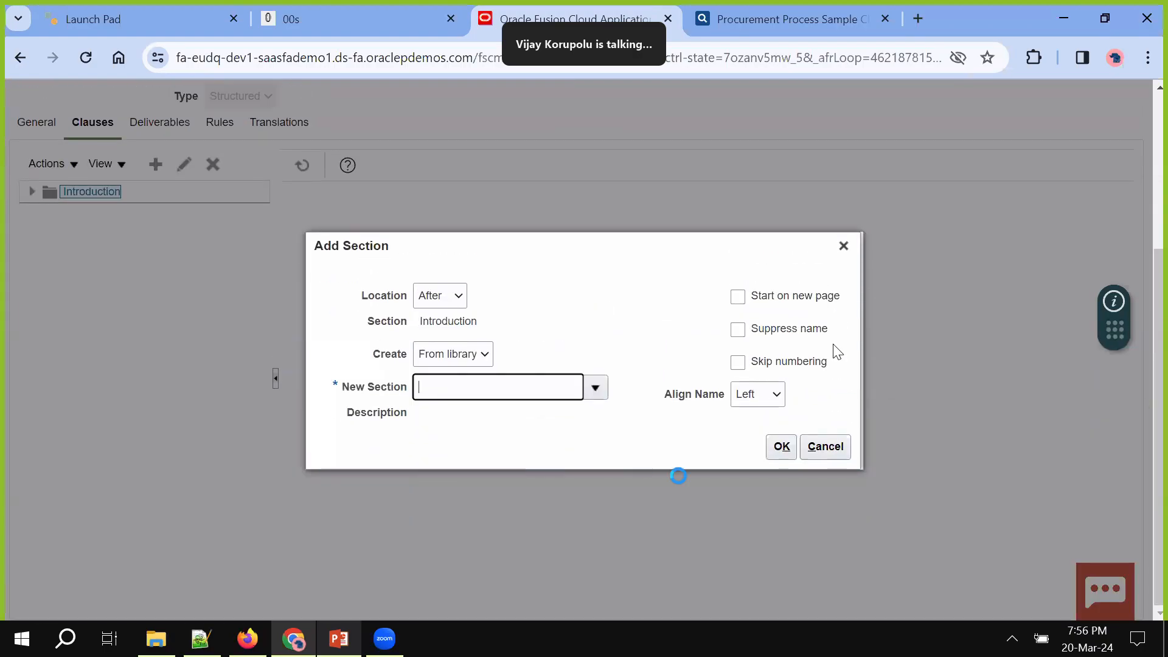
left_click(782, 447)
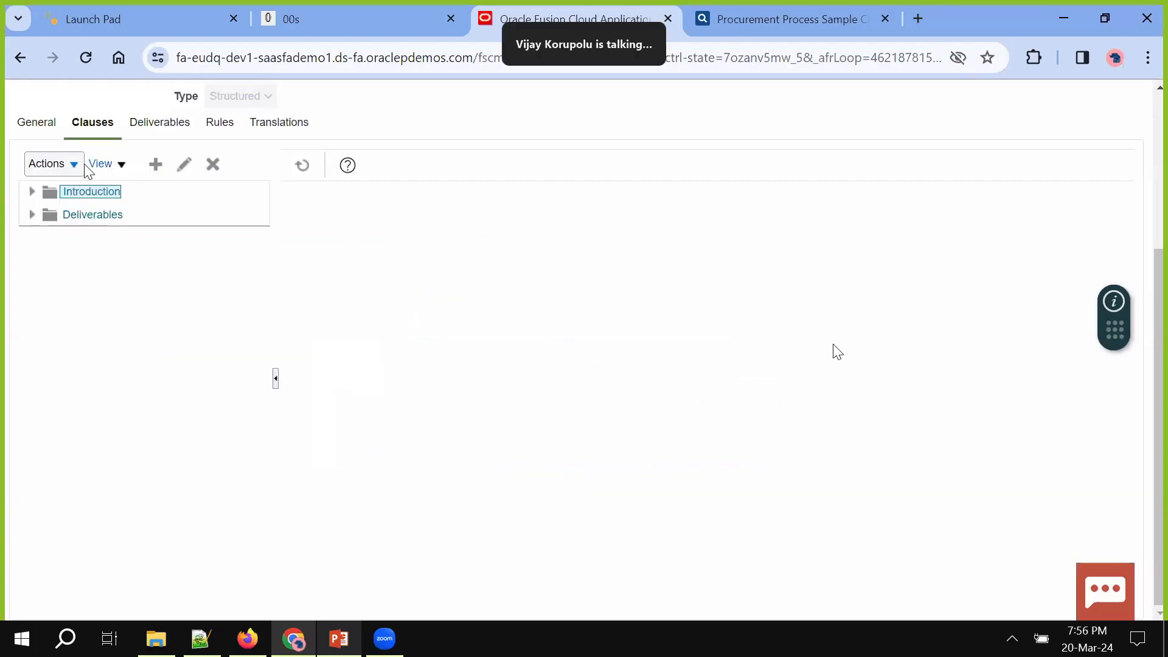
left_click(71, 163)
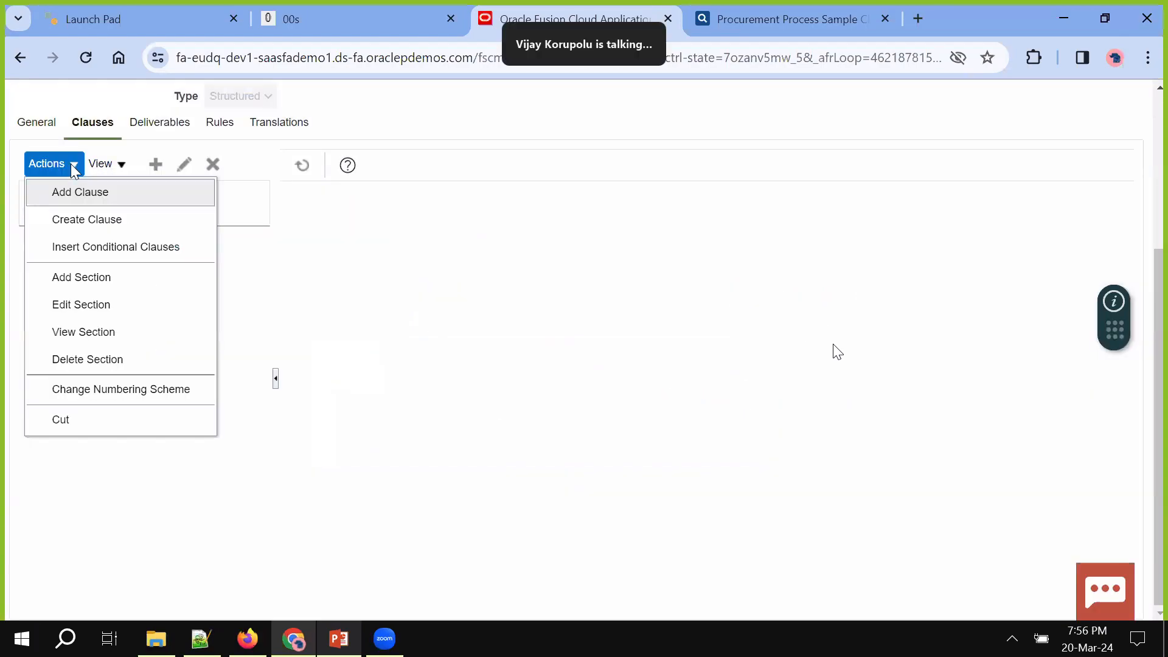
Pick Delivery of Goods from the library section list and add it after Introduction
left_click(92, 279)
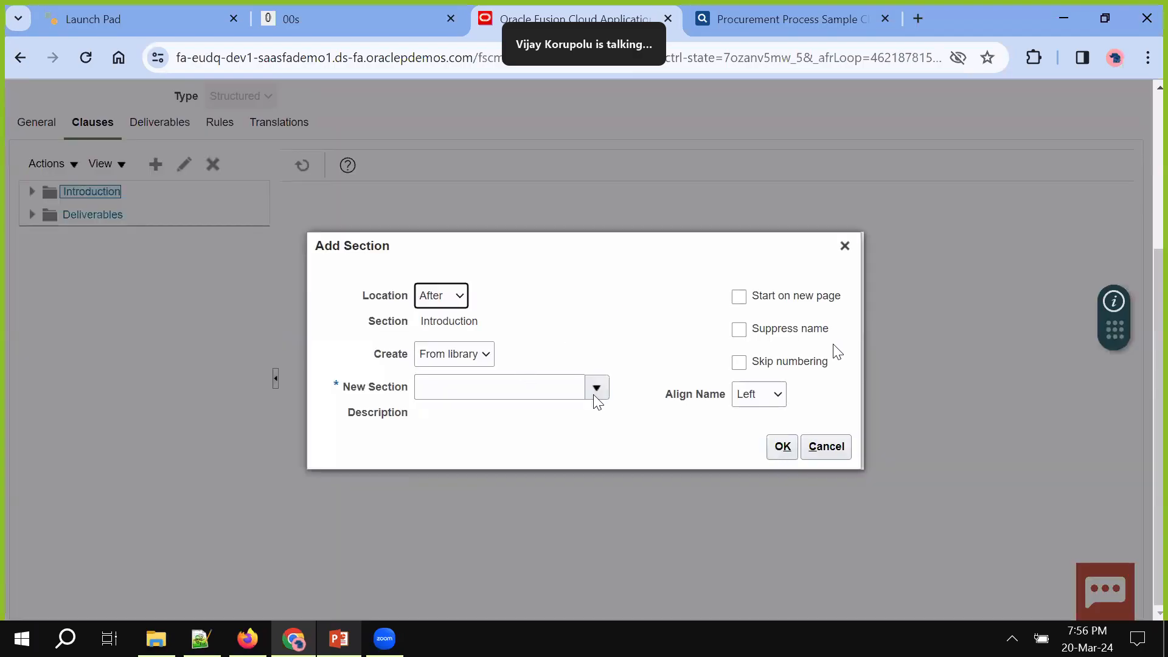
left_click(606, 394)
scroll(607, 399, "down", 4)
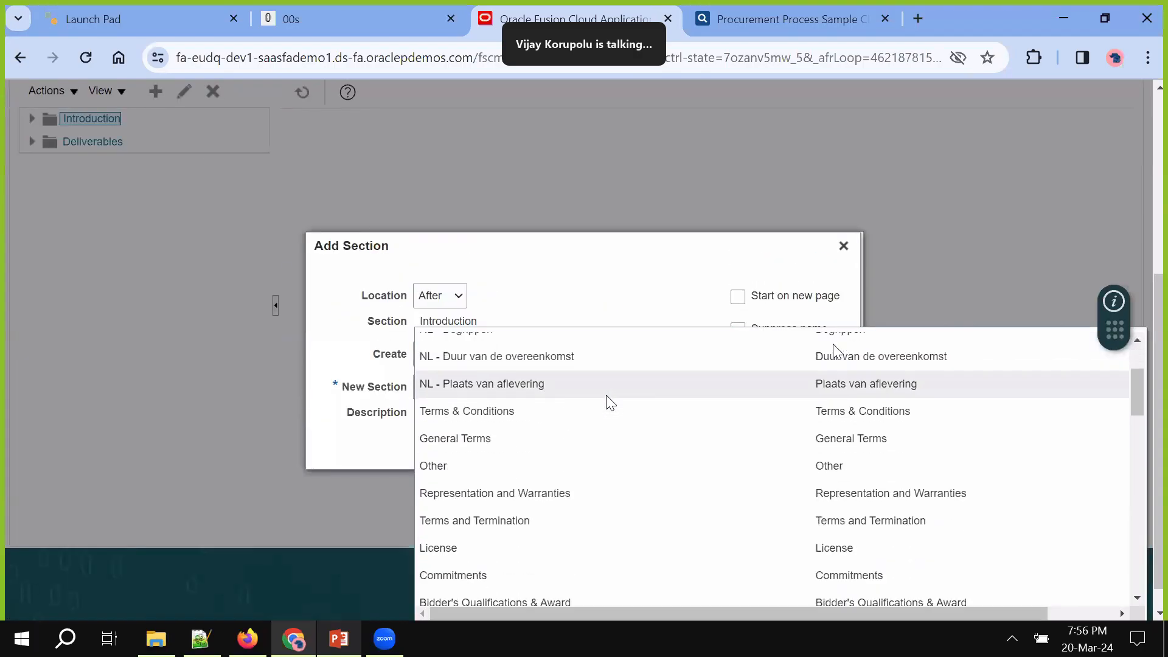
scroll(550, 506, "down", 2)
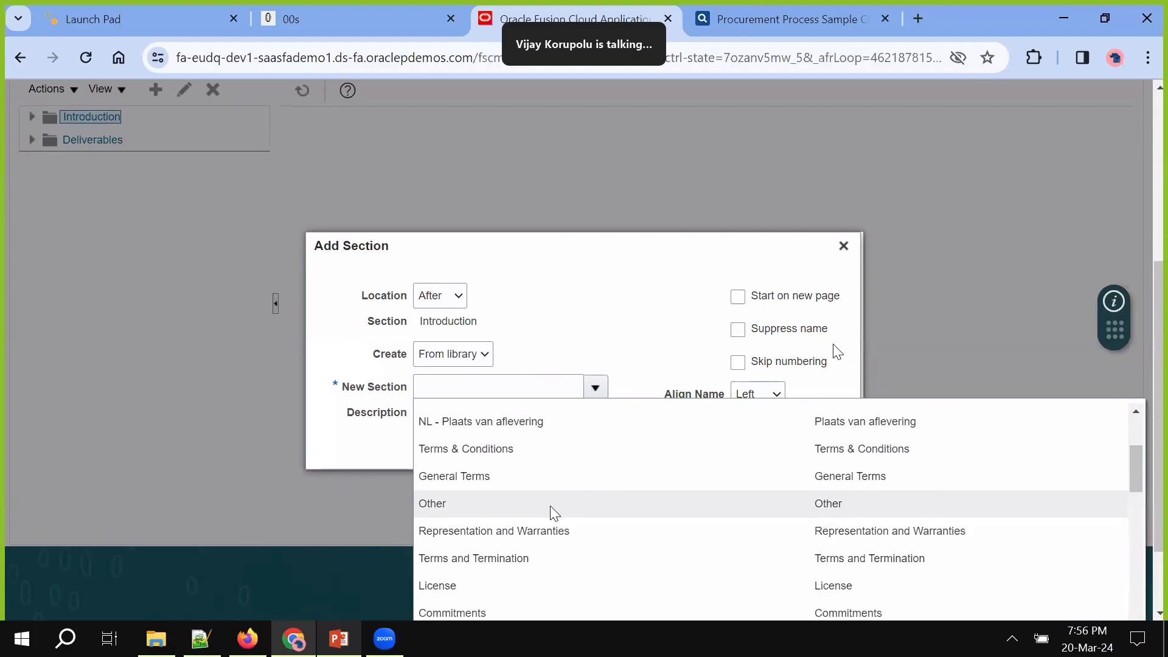
scroll(550, 505, "down", 2)
scroll(550, 505, "down", 4)
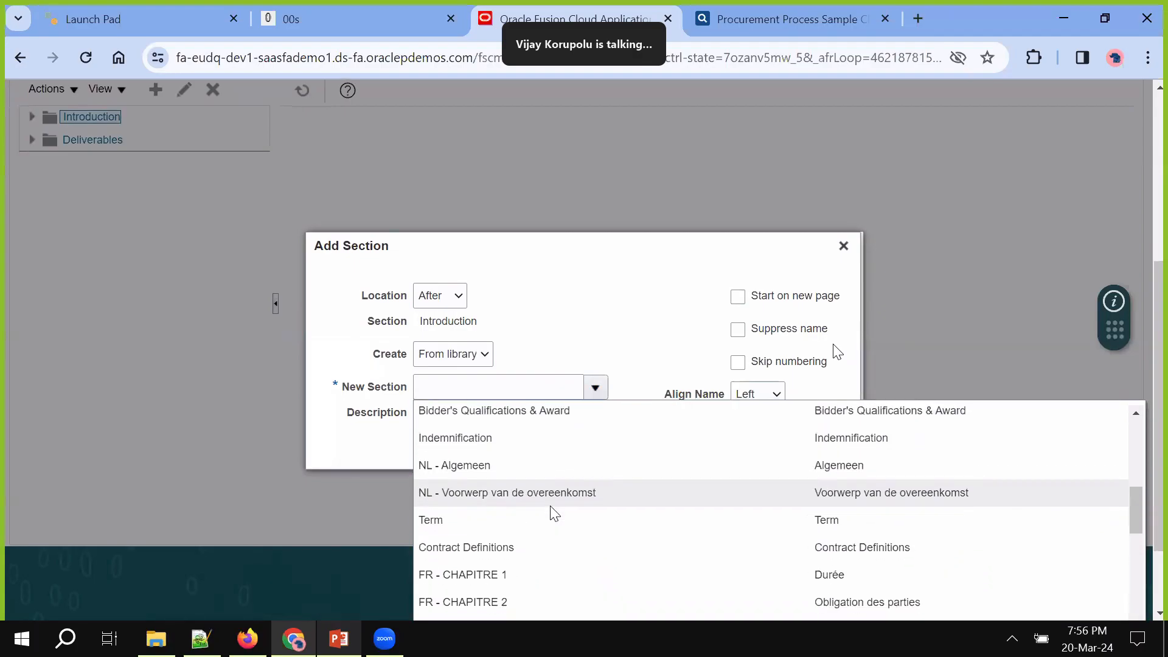
scroll(550, 505, "down", 1)
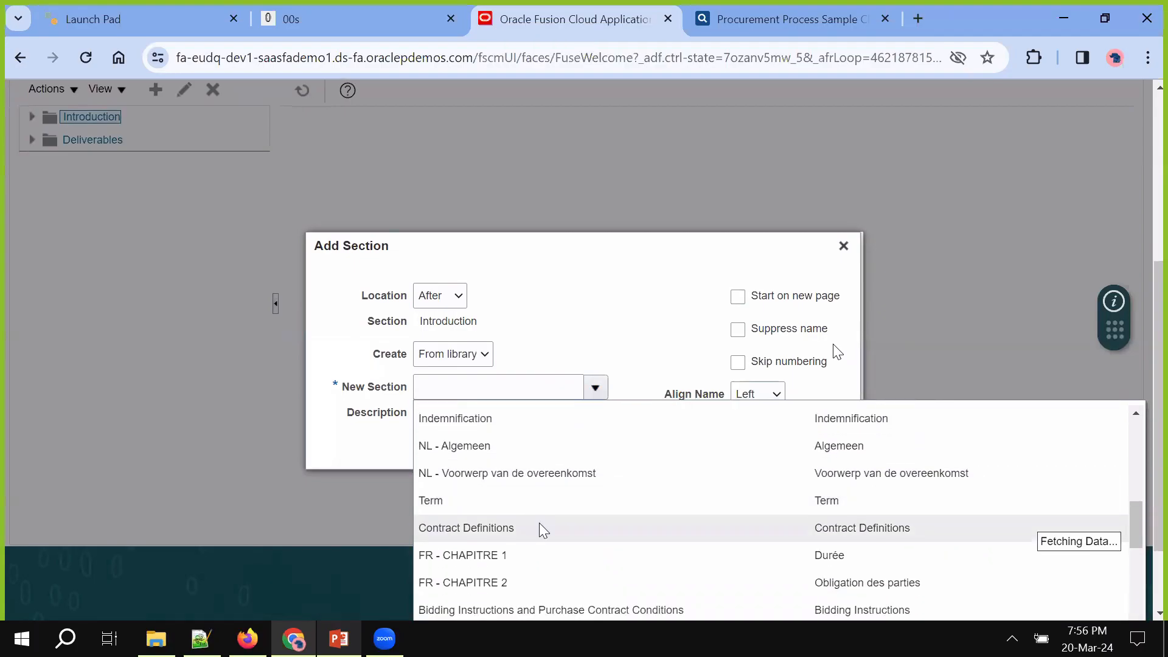
scroll(538, 523, "down", 2)
scroll(538, 523, "down", 2)
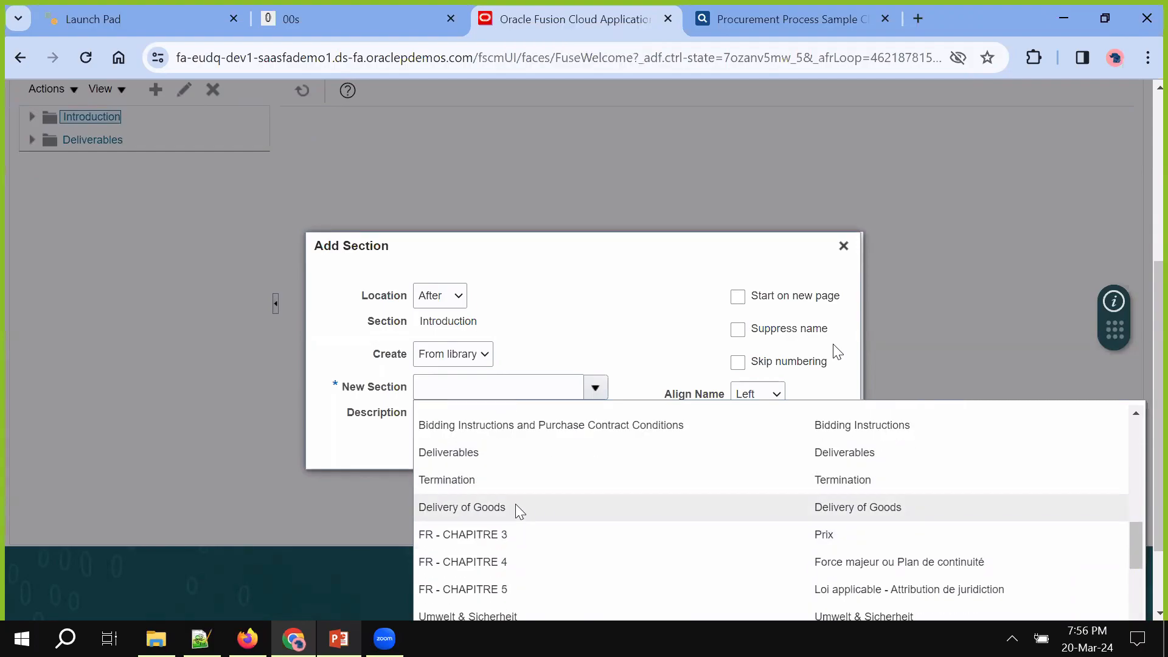
left_click(516, 506)
left_click(782, 448)
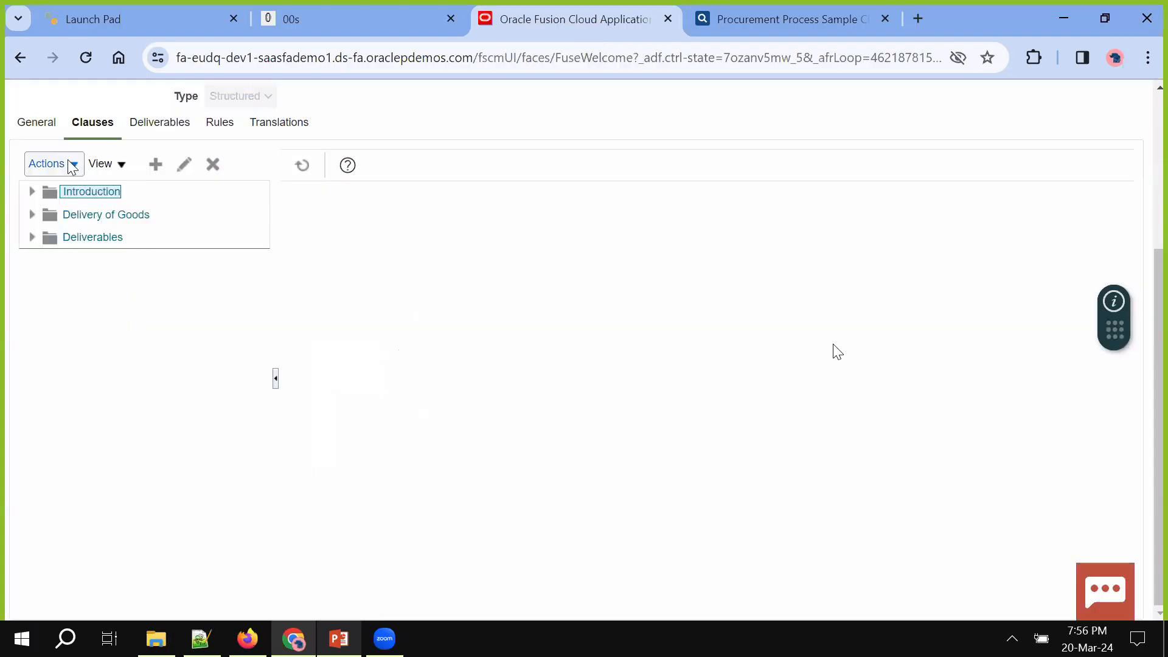
left_click(71, 166)
Choose NAW Section 1 from the library sections and add it after Introduction
left_click(94, 276)
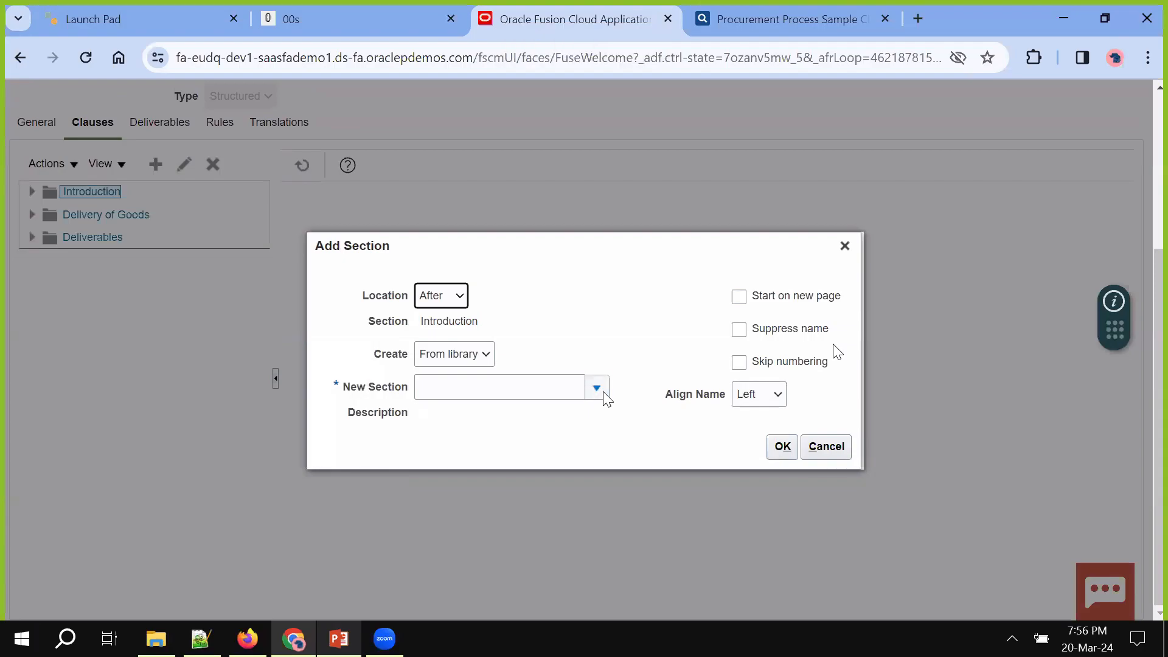
left_click(597, 387)
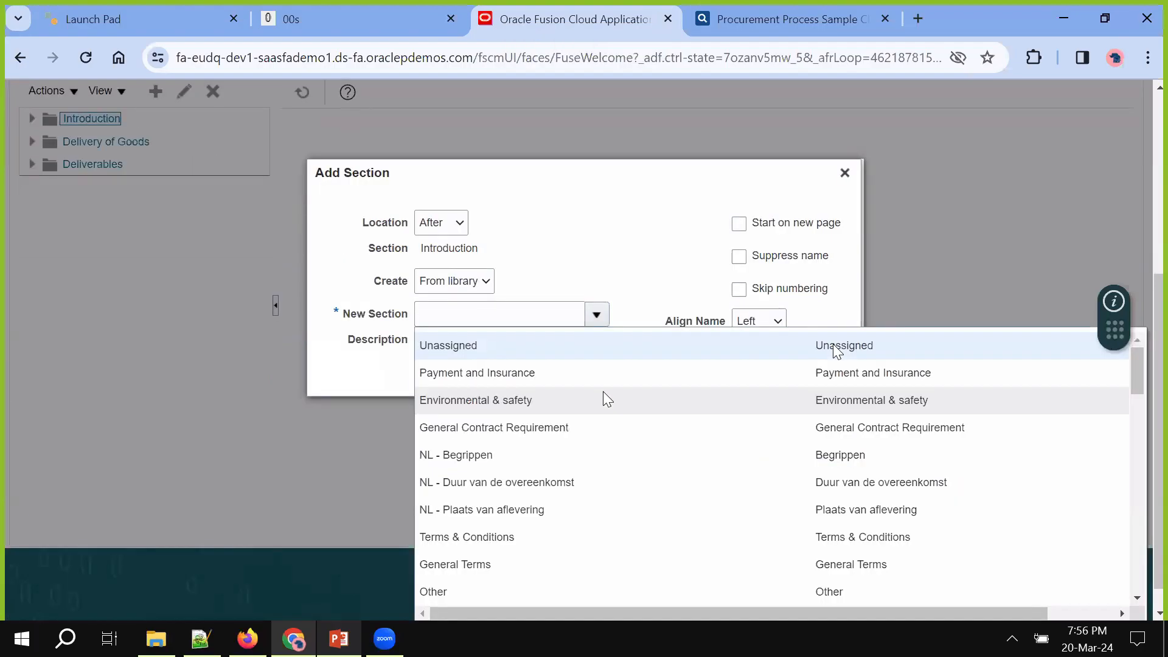
scroll(604, 393, "down", 10)
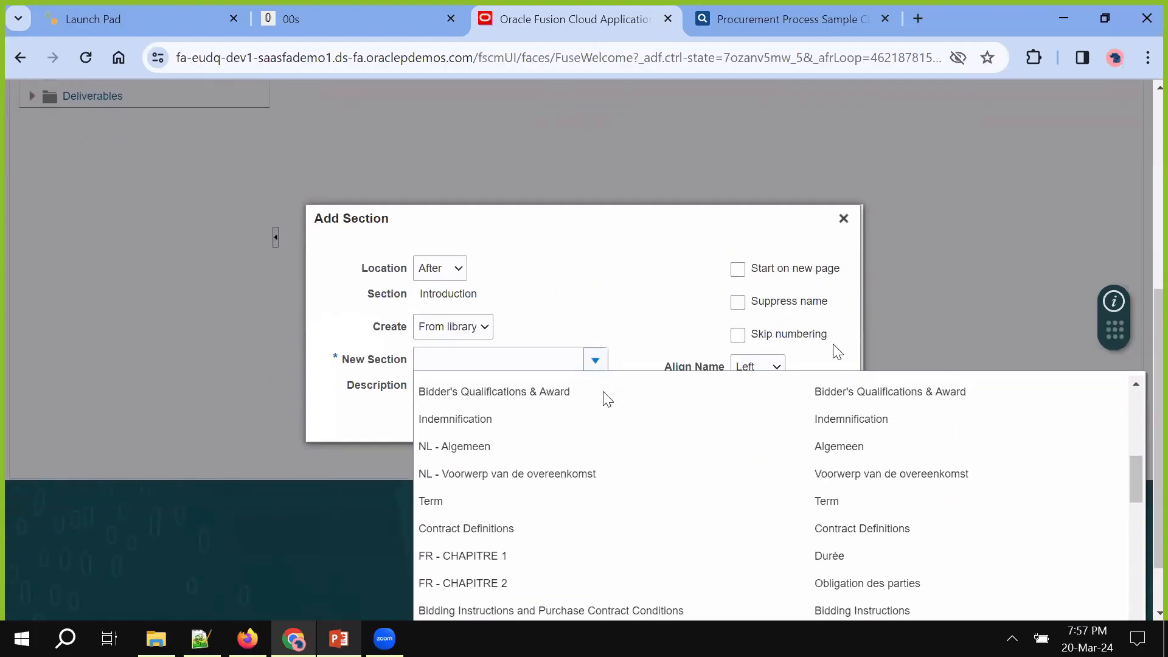
scroll(599, 503, "down", 5)
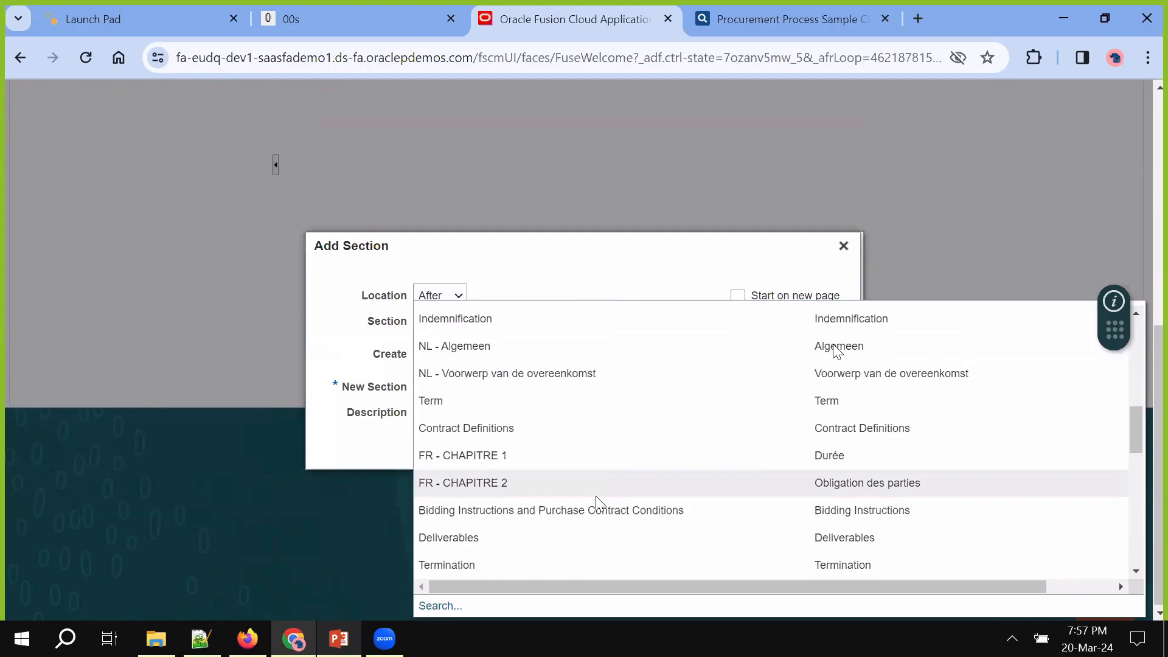
scroll(577, 546, "down", 5)
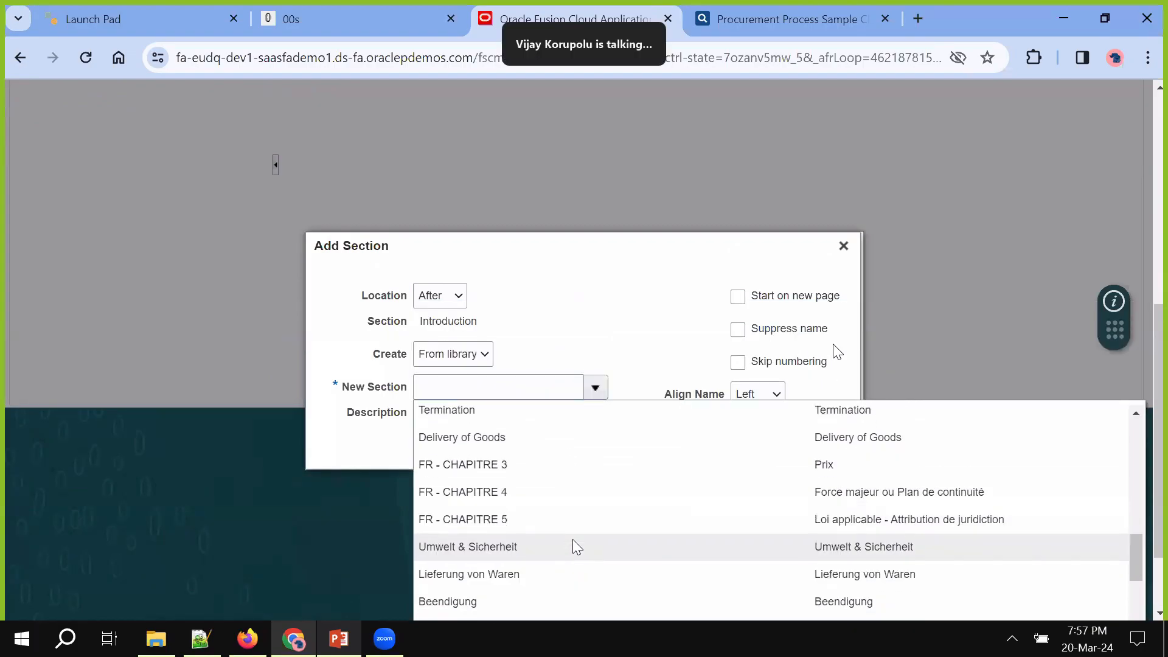
scroll(576, 546, "down", 6)
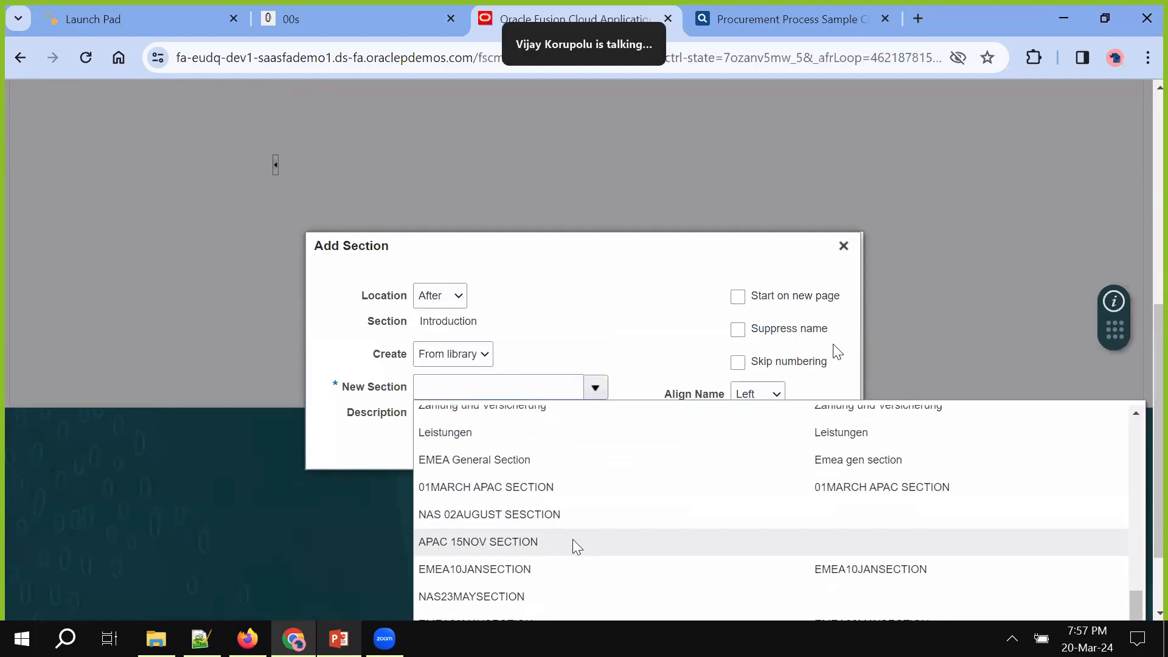
scroll(574, 541, "down", 4)
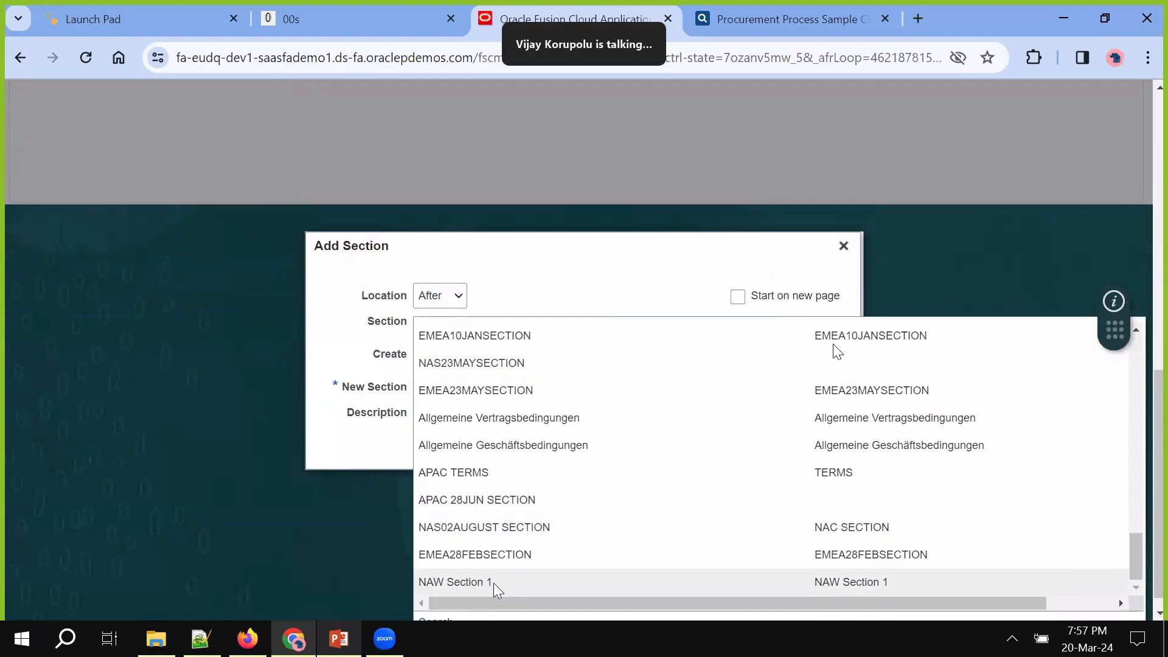
scroll(536, 487, "up", 2)
scroll(535, 488, "up", 5)
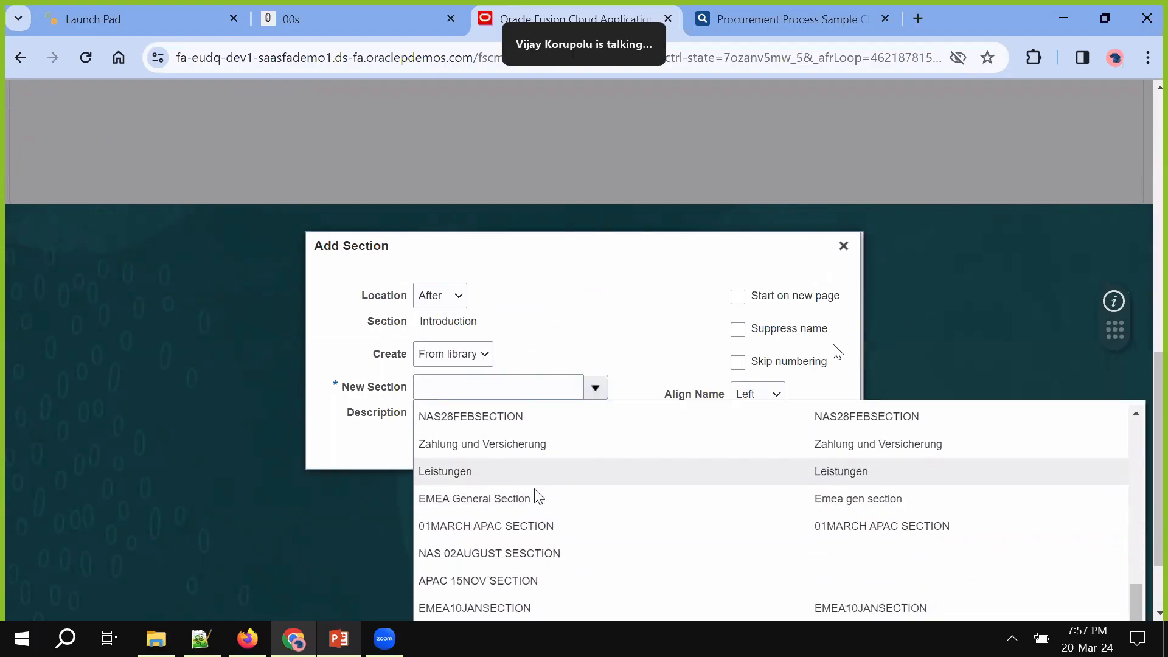
scroll(538, 497, "down", 5)
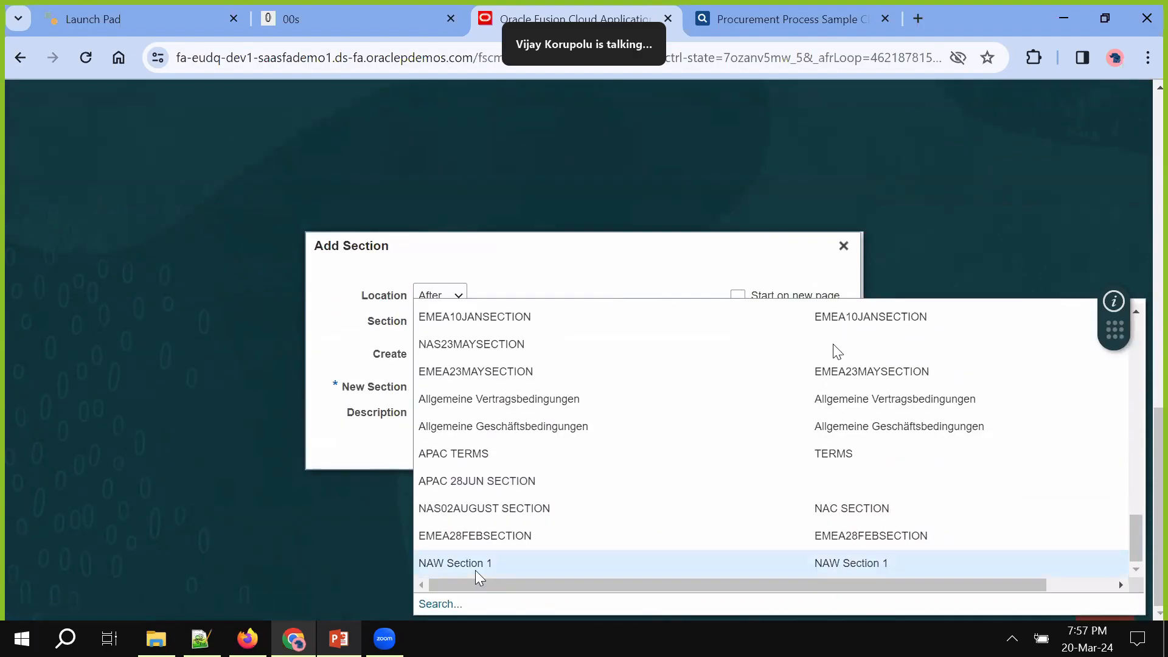
left_click(478, 565)
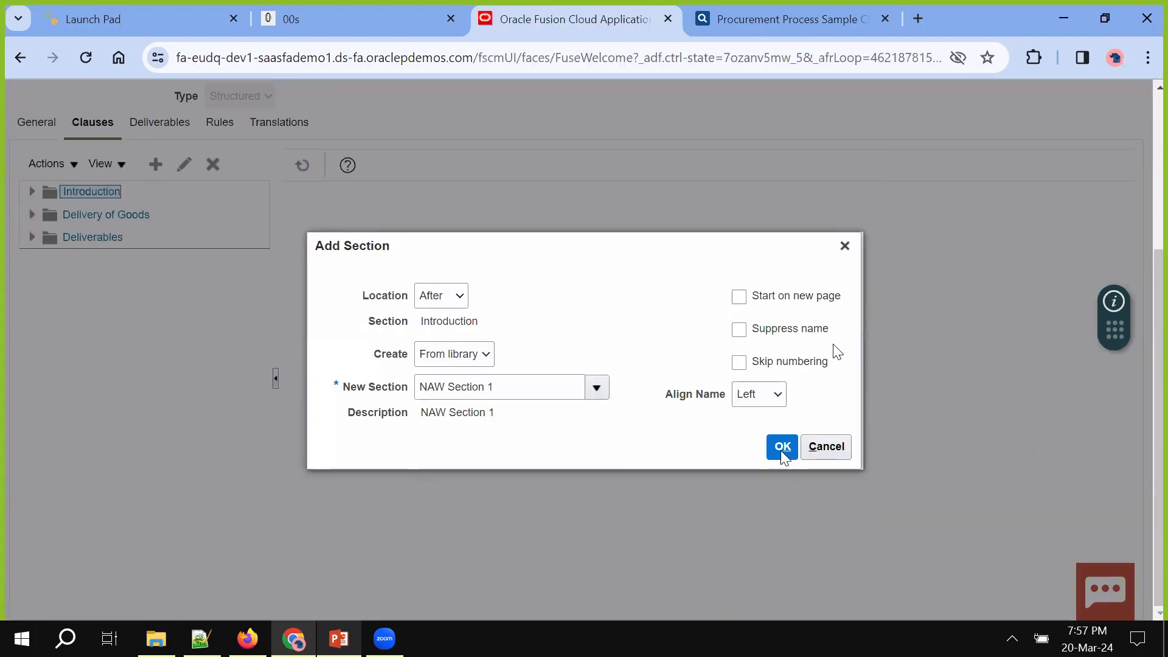
left_click(782, 447)
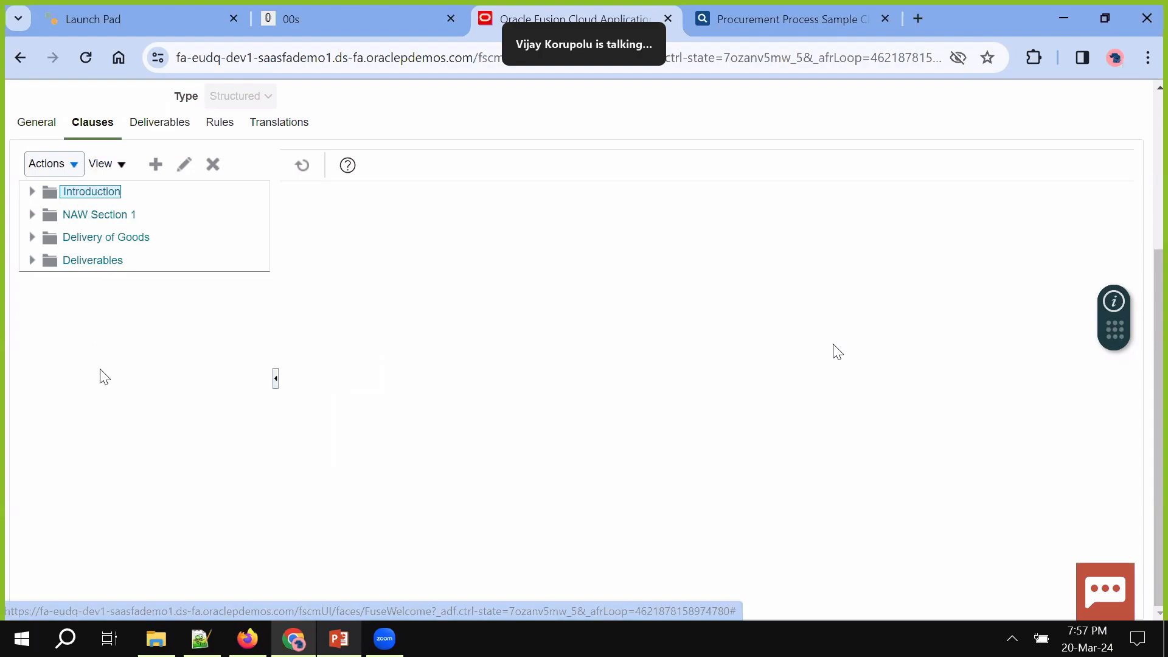
Search the clause library, add Proc - General to Introduction, and expand Introduction to show it
left_click(70, 164)
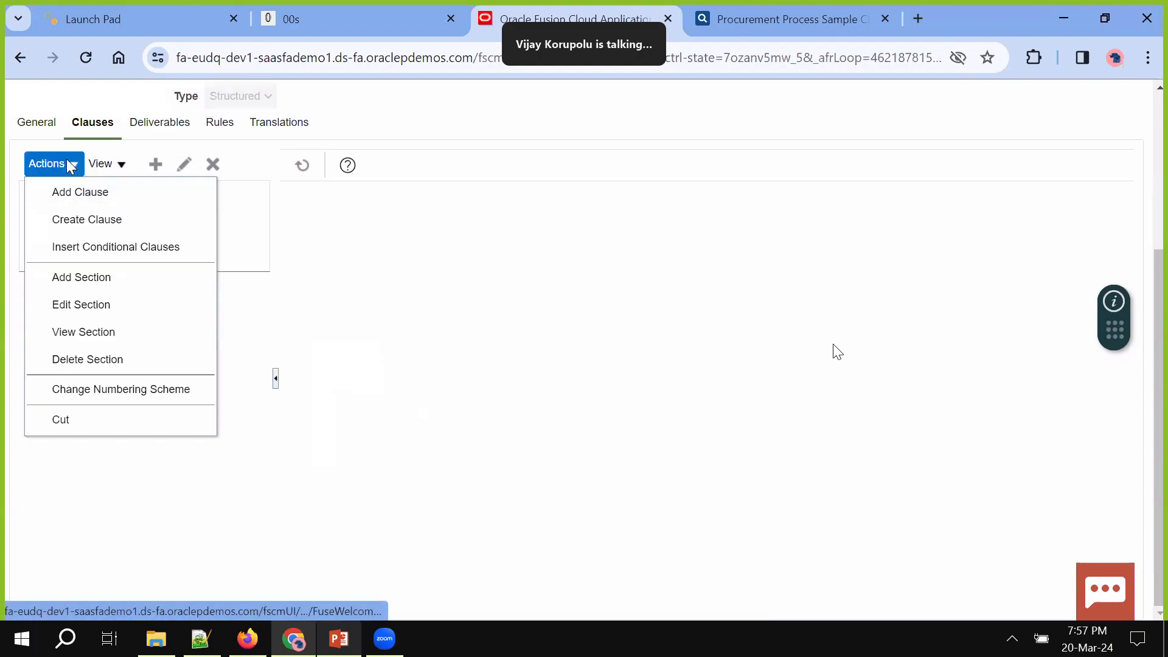
left_click(85, 193)
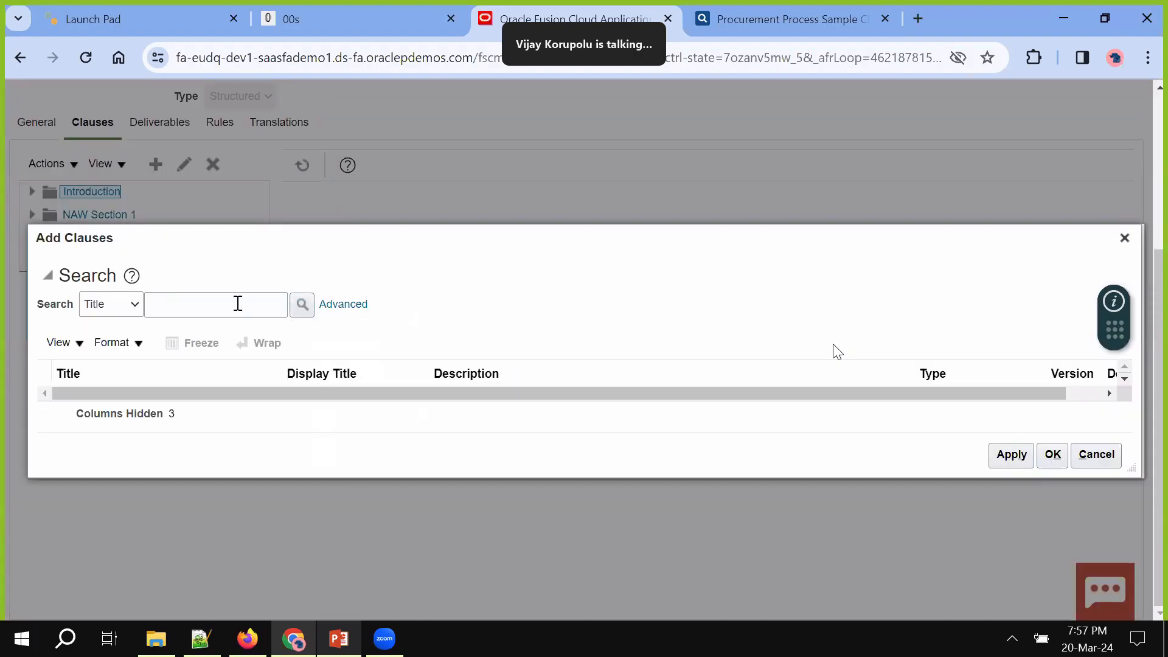
left_click(237, 303)
left_click(302, 304)
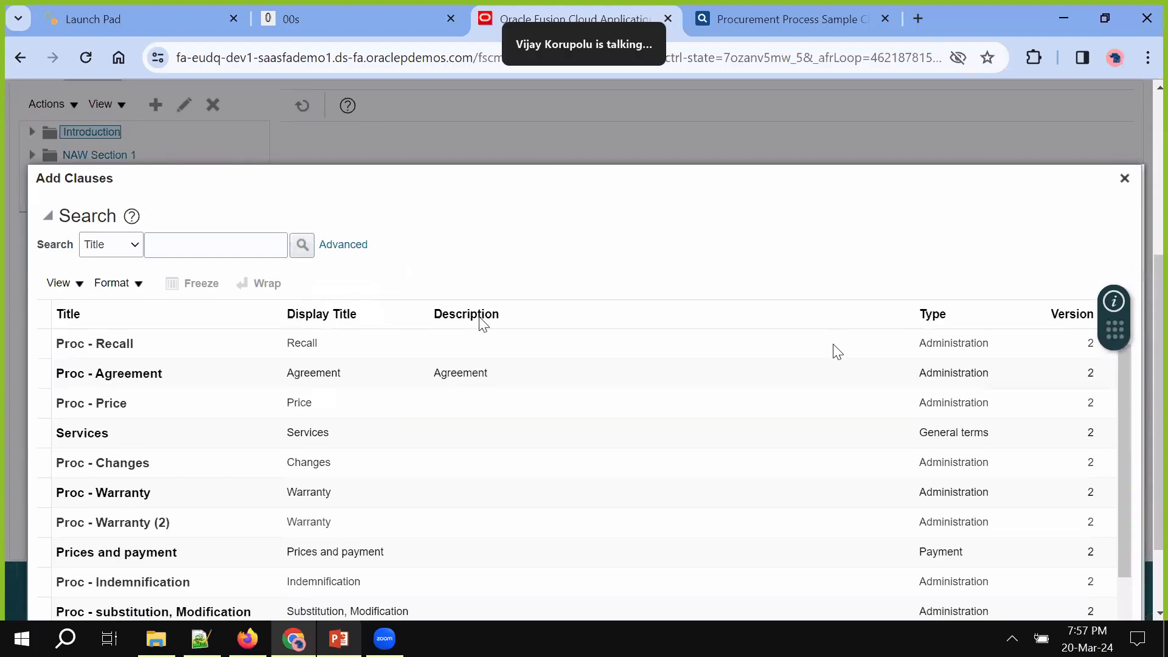
scroll(477, 322, "down", 5)
scroll(481, 319, "down", 2)
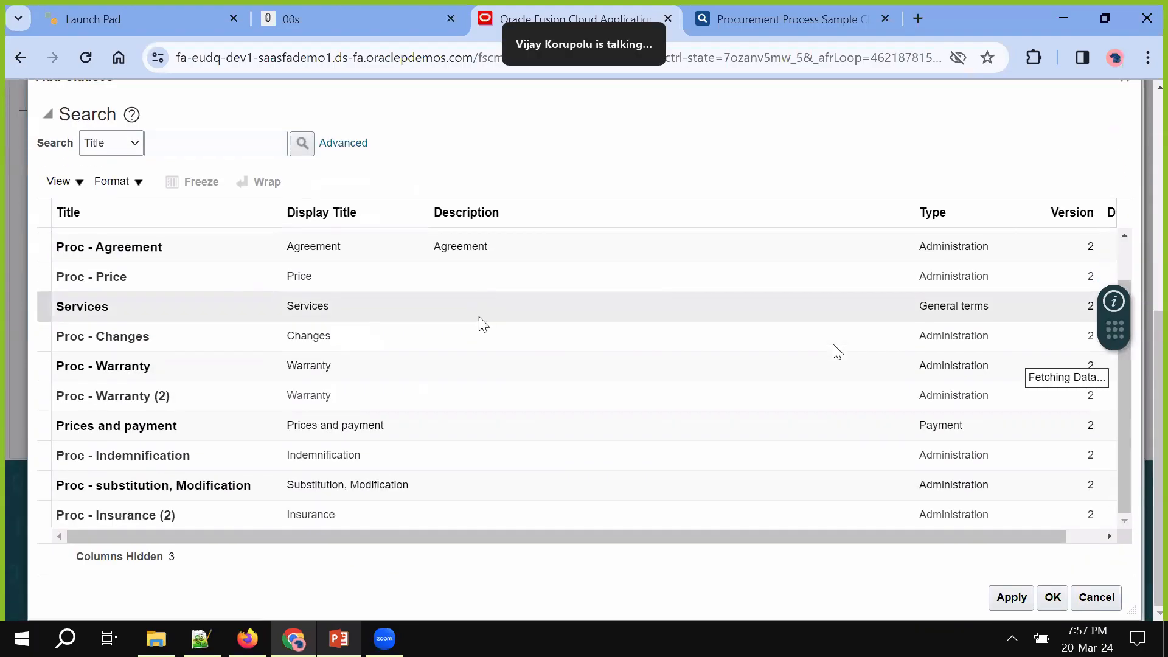
scroll(399, 364, "down", 4)
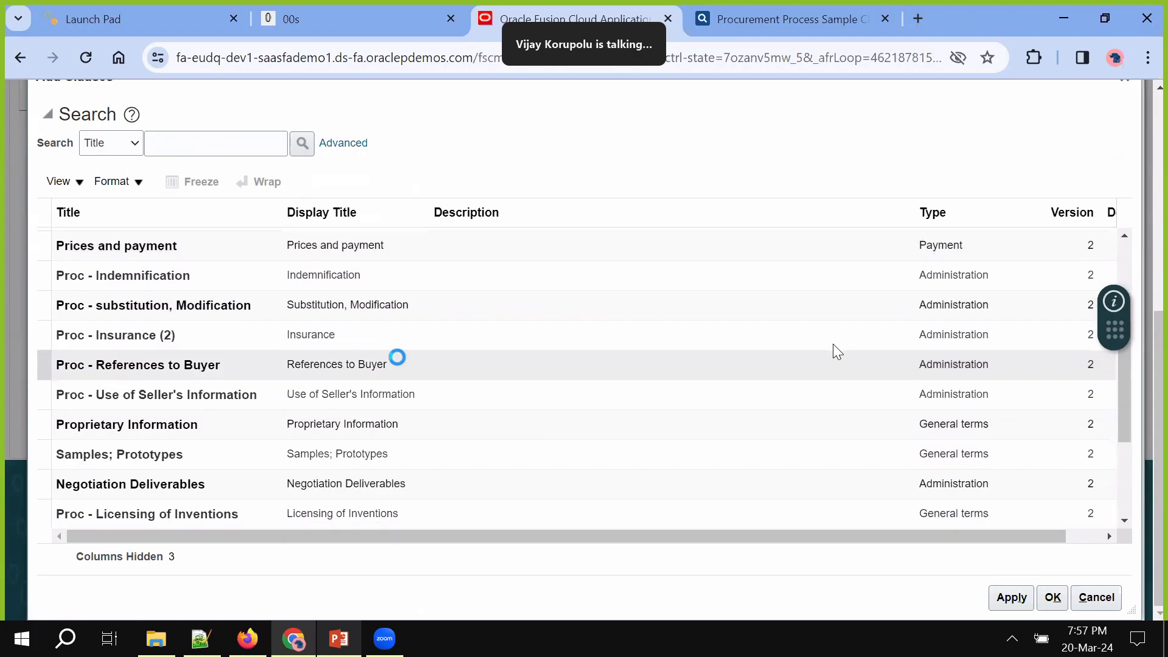
scroll(398, 359, "down", 8)
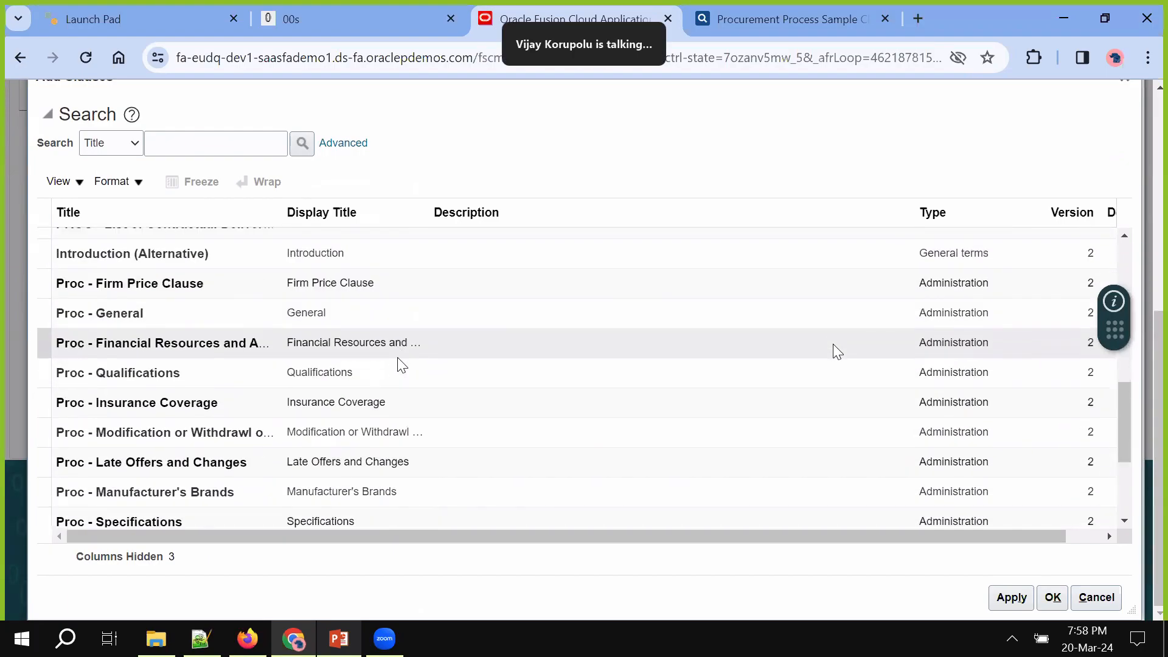
left_click(387, 313)
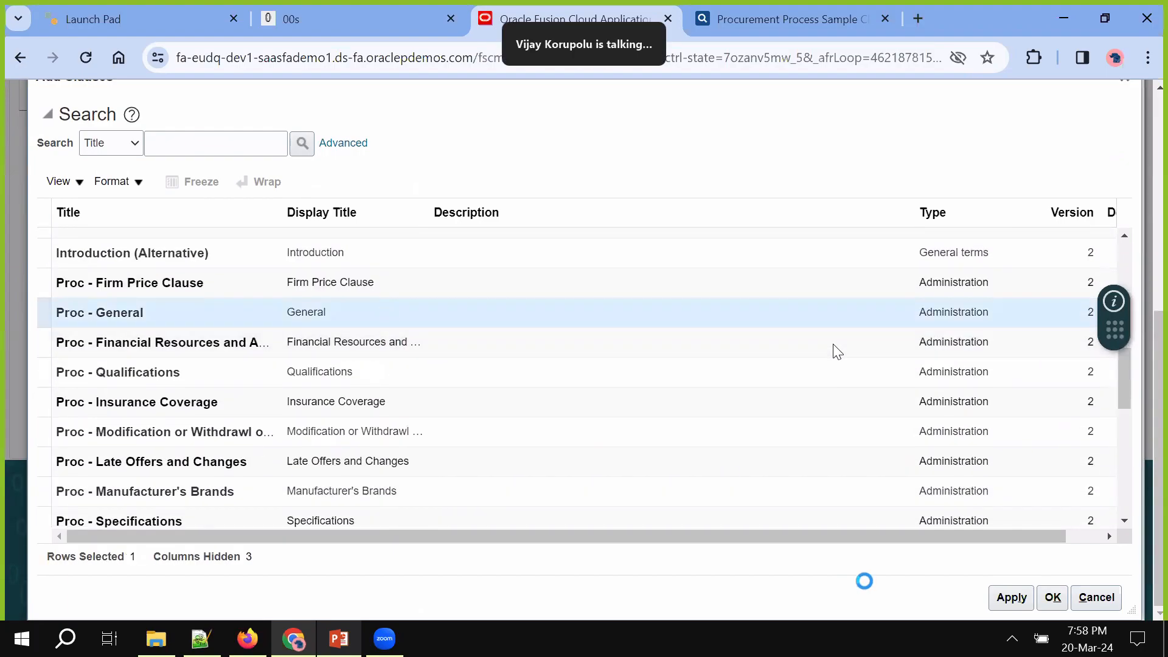
left_click(1012, 597)
left_click(1052, 597)
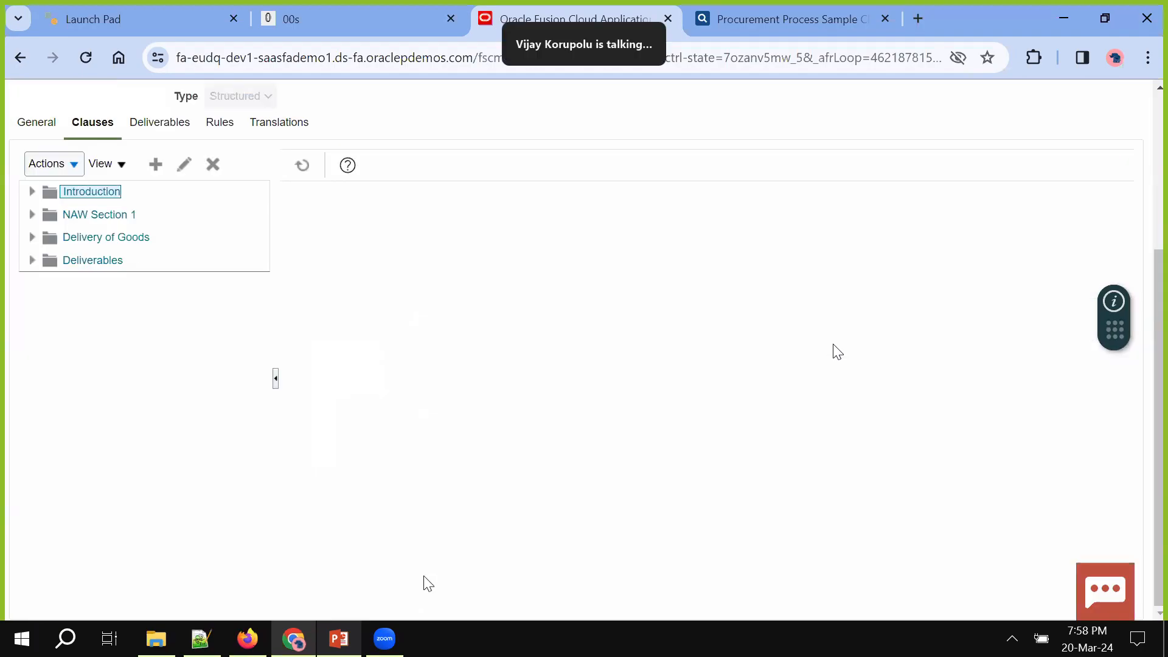
left_click(32, 192)
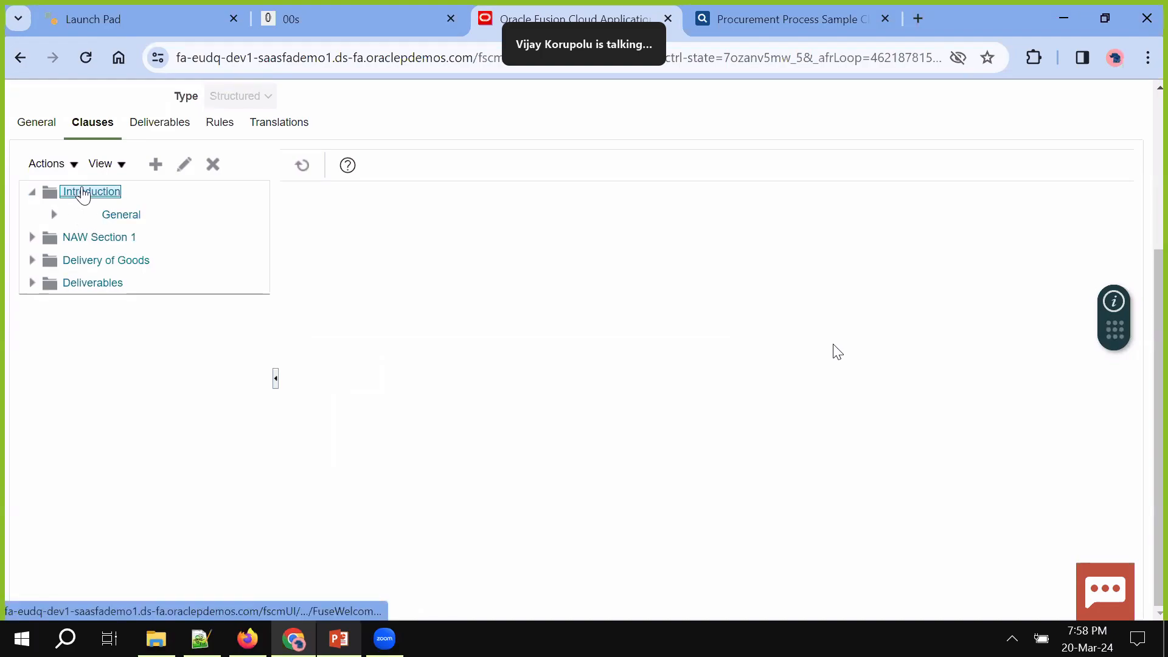
Add the NAW Demo Procurement Introduction clause, found by searching title 'NAW', to NAW Section 1
left_click(48, 242)
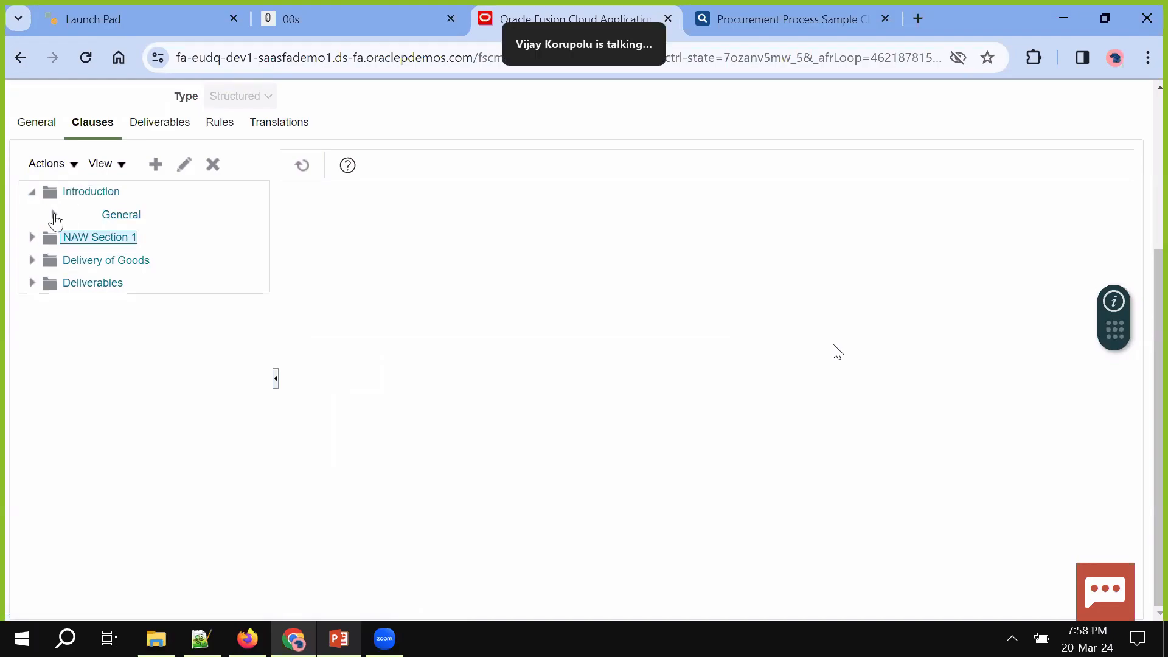
left_click(67, 163)
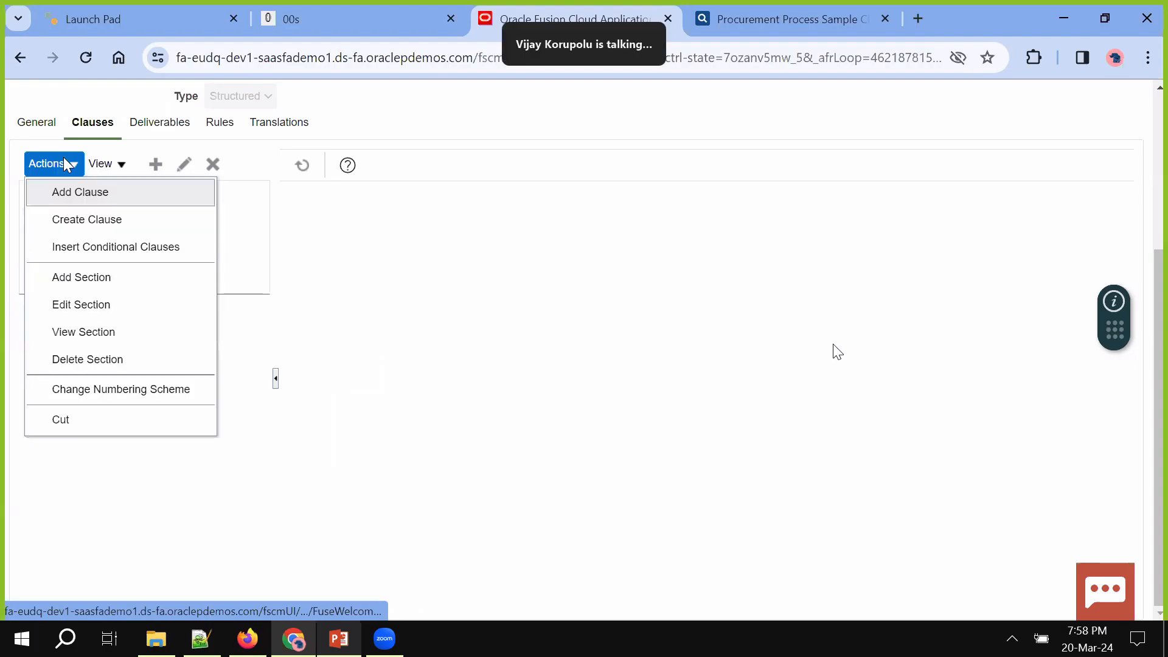
left_click(81, 192)
left_click(241, 306)
type("NAW")
key("Return")
left_click(241, 392)
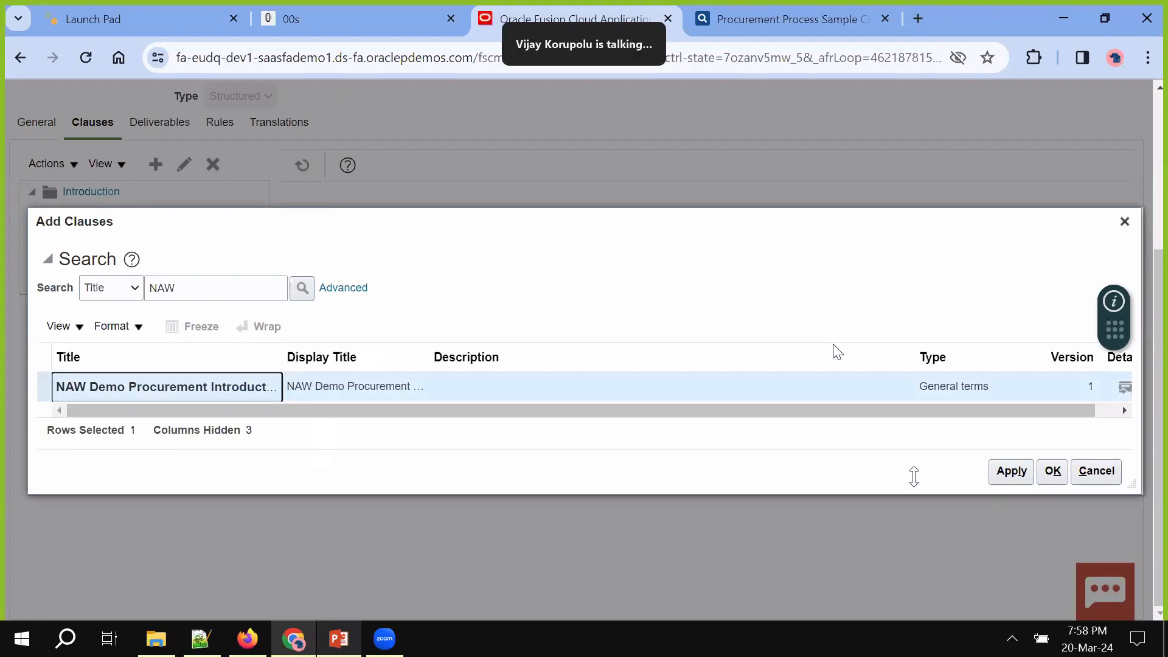
left_click(1015, 476)
left_click(1053, 474)
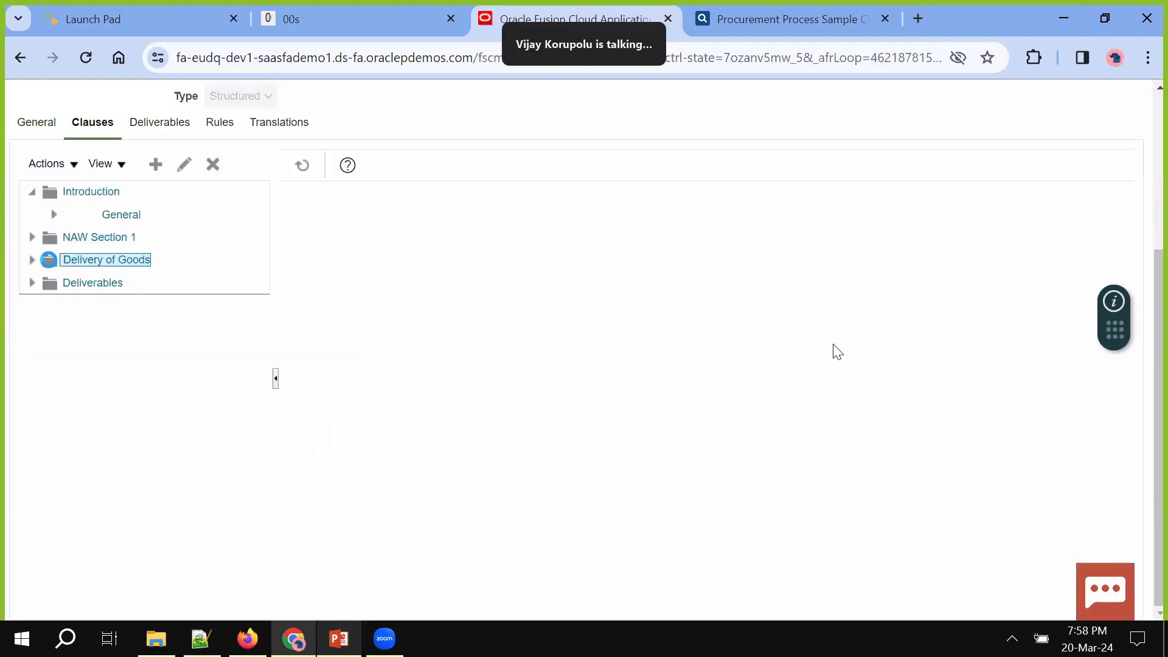
left_click(65, 164)
Add the Proc - Specifications and Proc - Shipment or Delivery Schedule clauses to Delivery of Goods
left_click(75, 192)
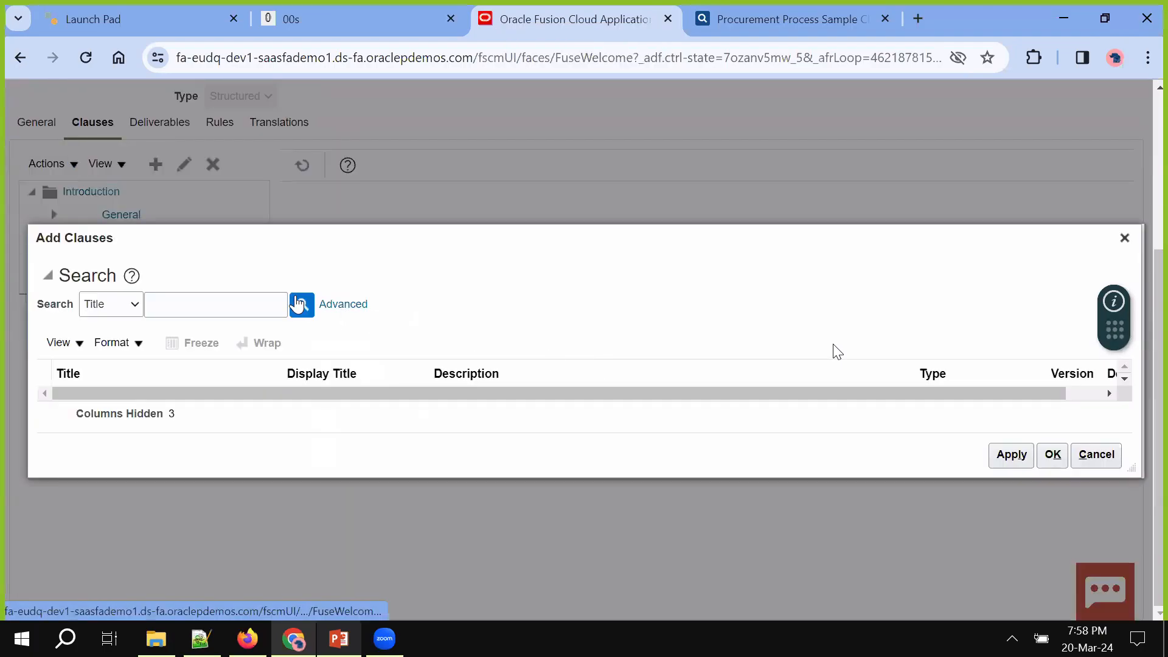
scroll(476, 442, "down", 5)
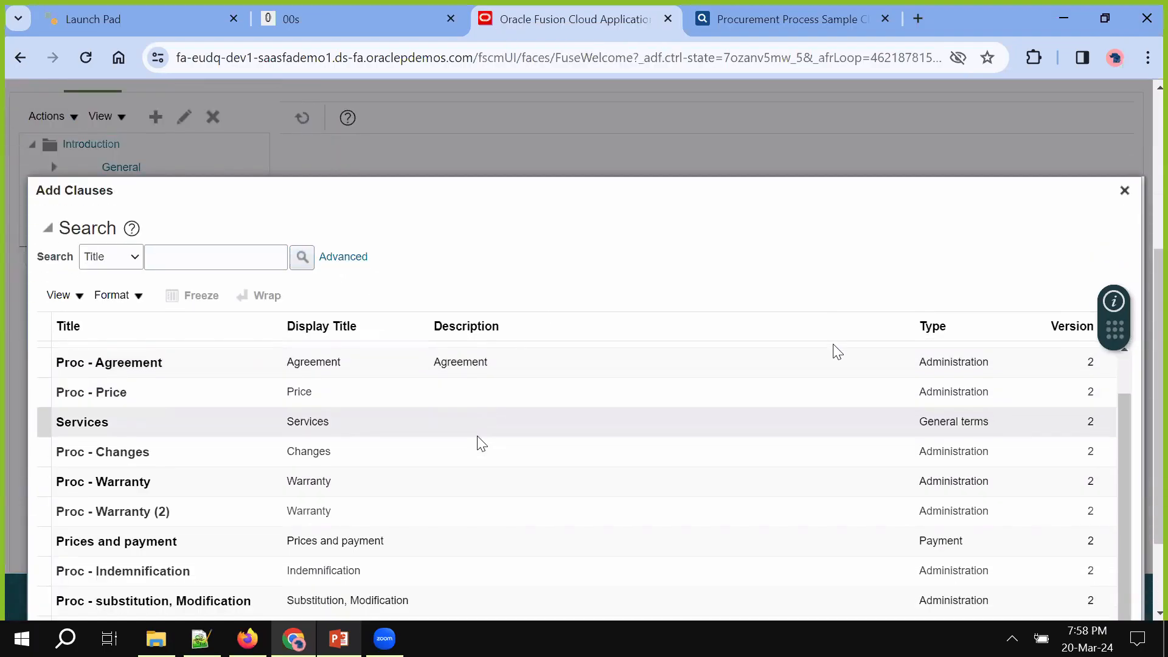
scroll(476, 443, "down", 5)
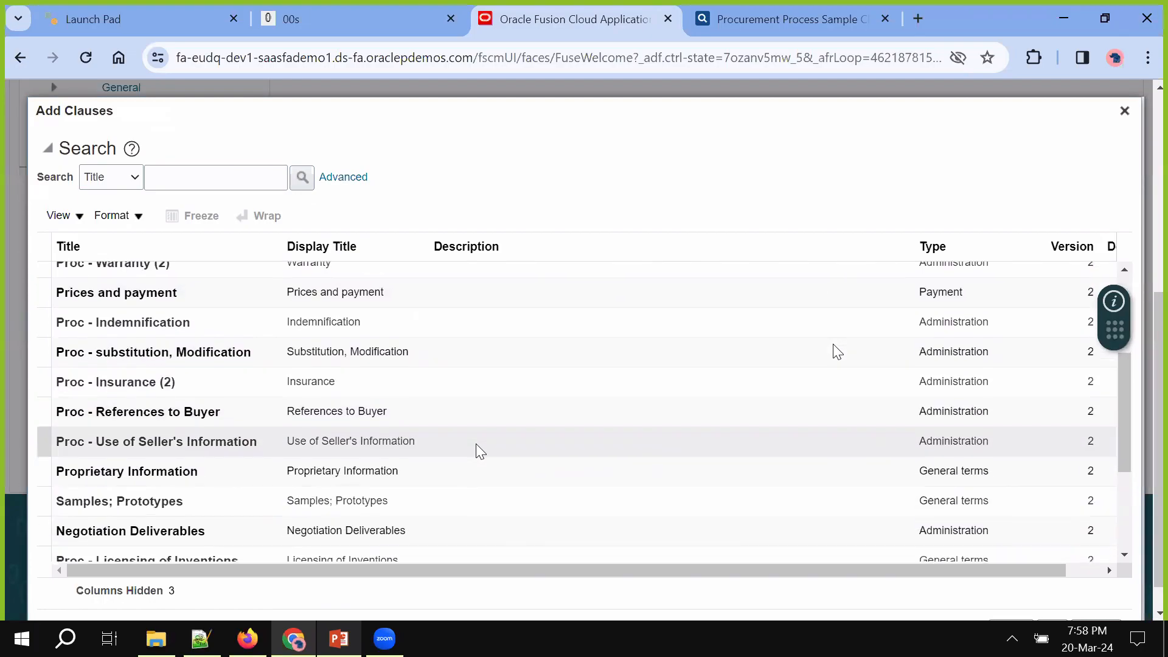
scroll(476, 443, "down", 3)
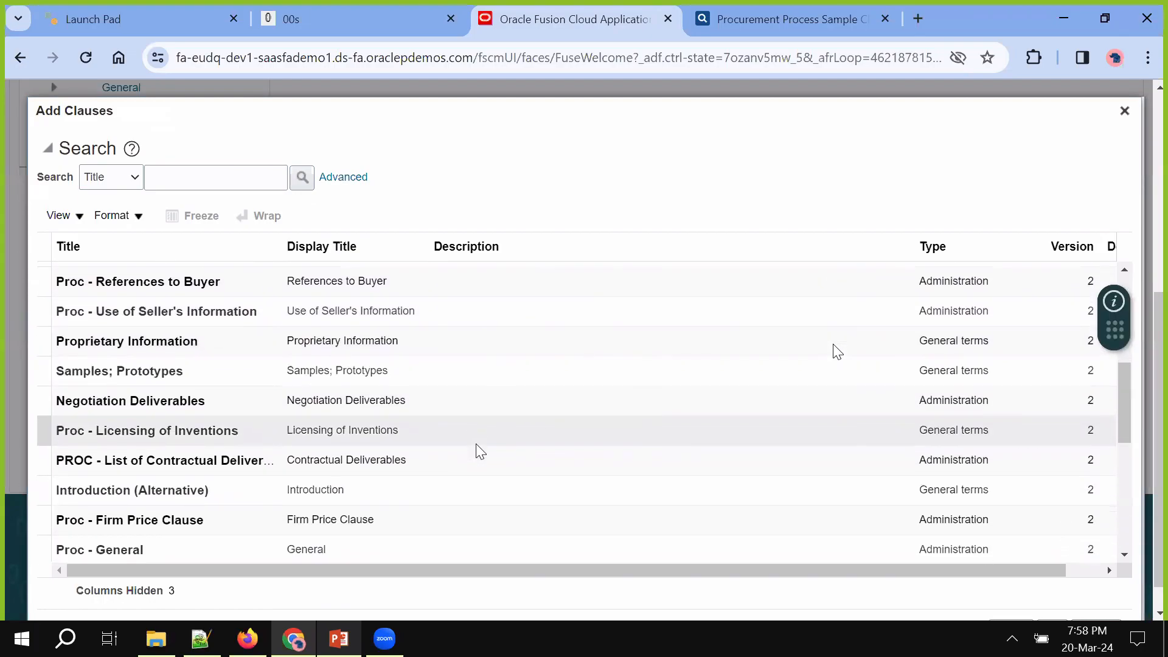
scroll(477, 444, "down", 4)
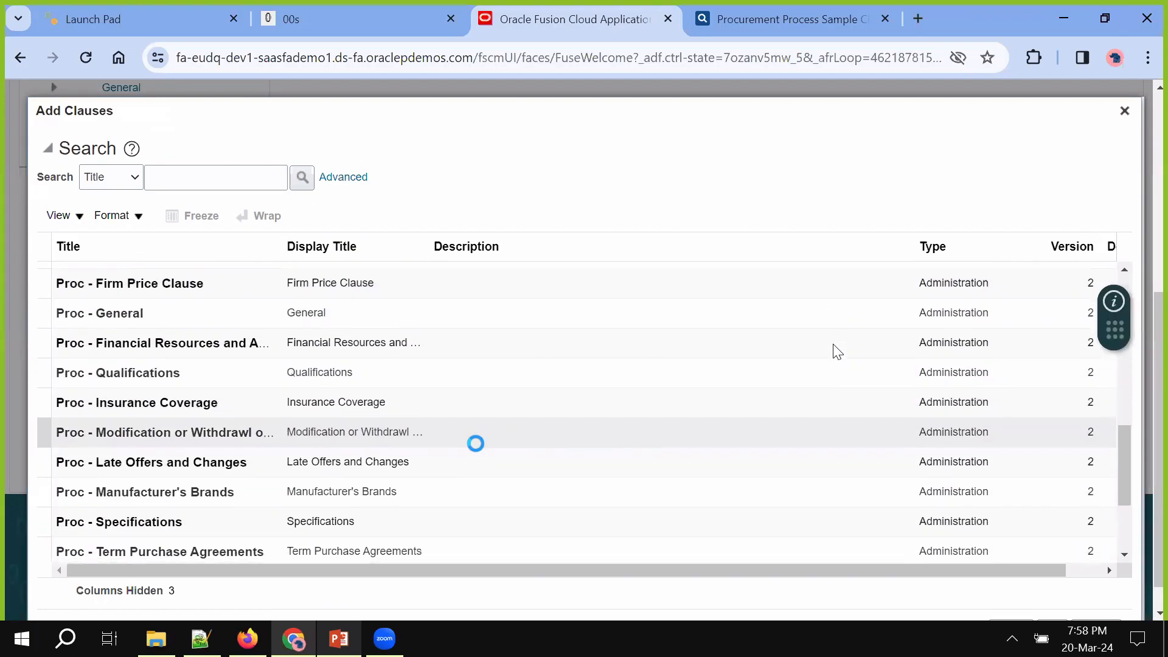
scroll(477, 450, "down", 1)
left_click(441, 401)
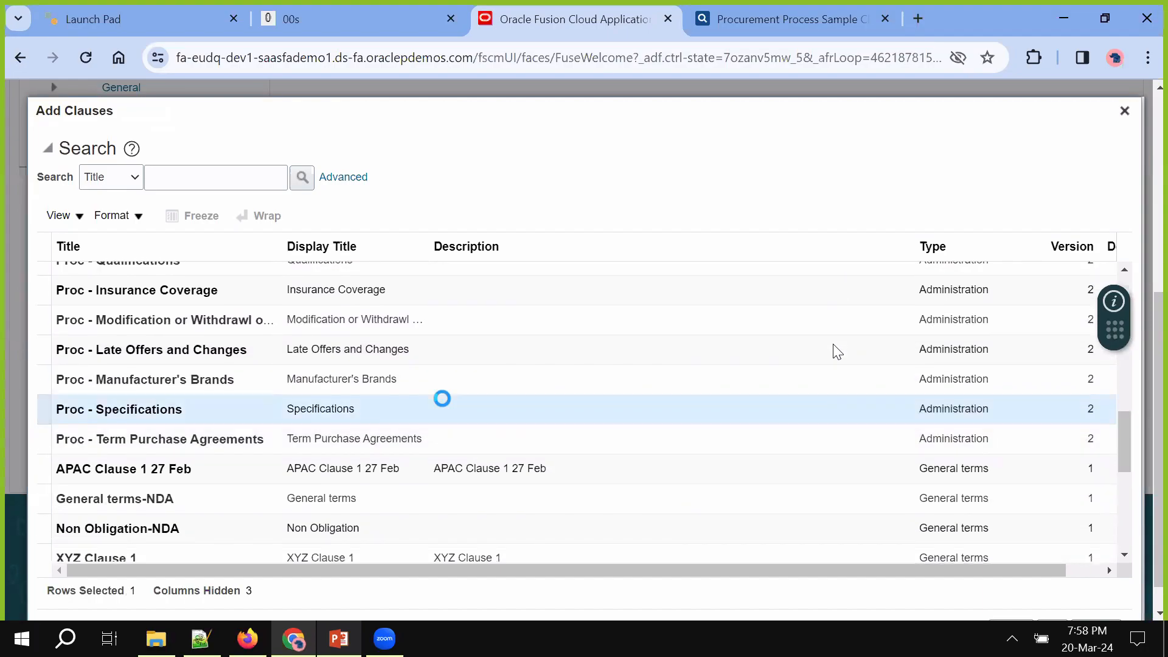
scroll(1057, 611, "down", 1)
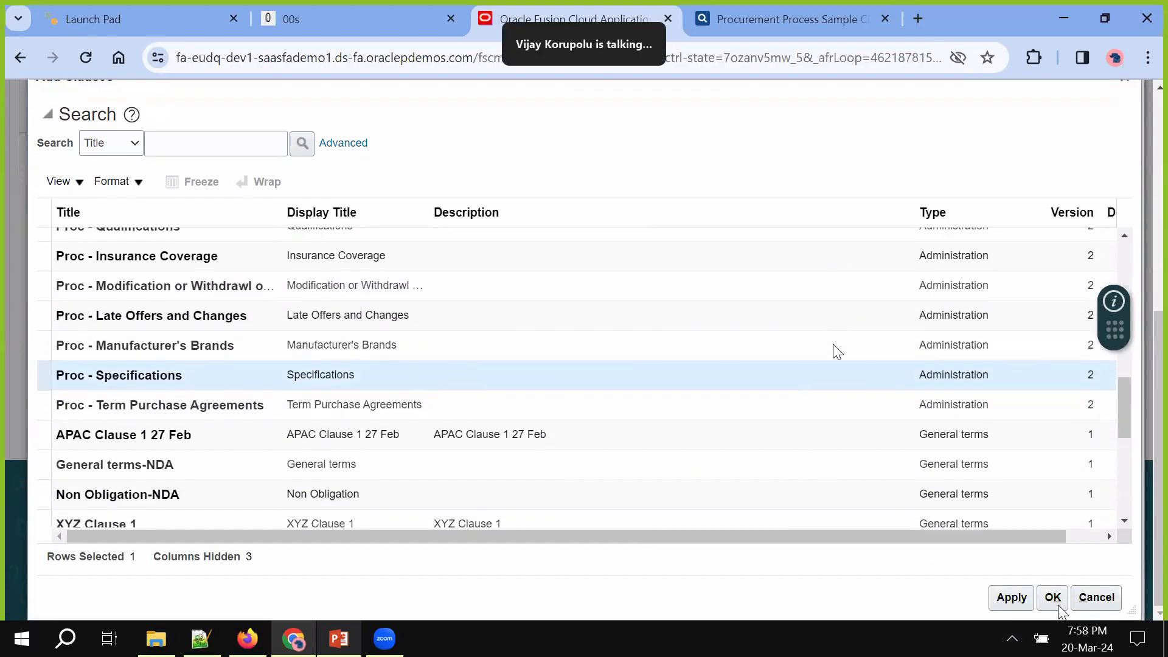
scroll(923, 486, "down", 3)
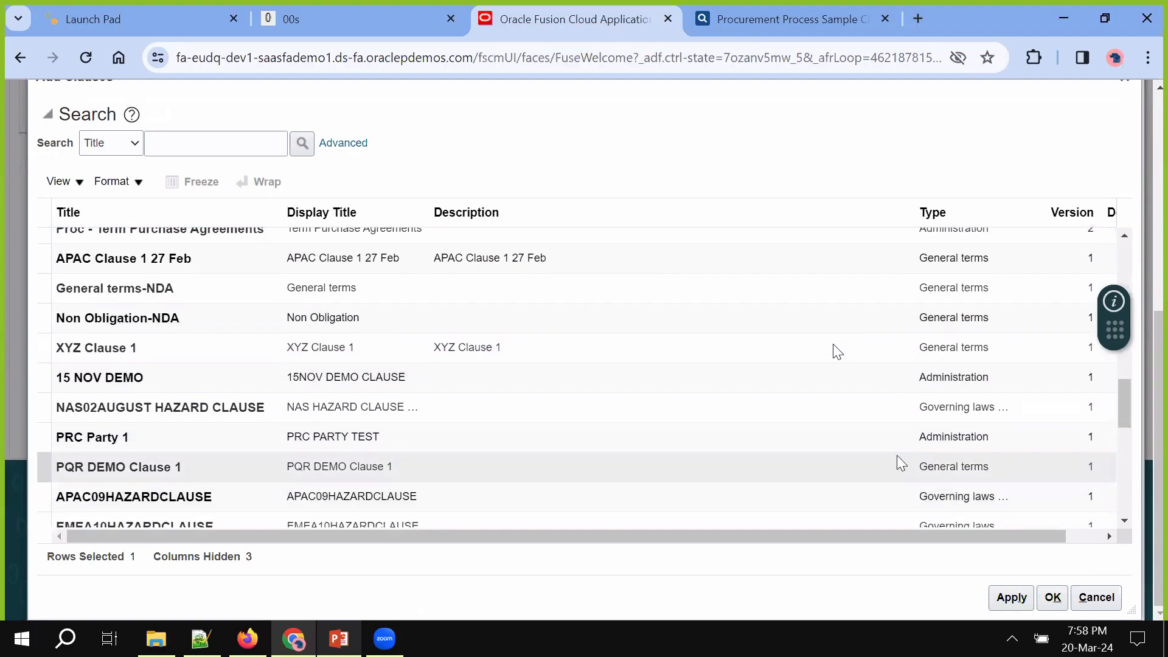
scroll(900, 463, "down", 5)
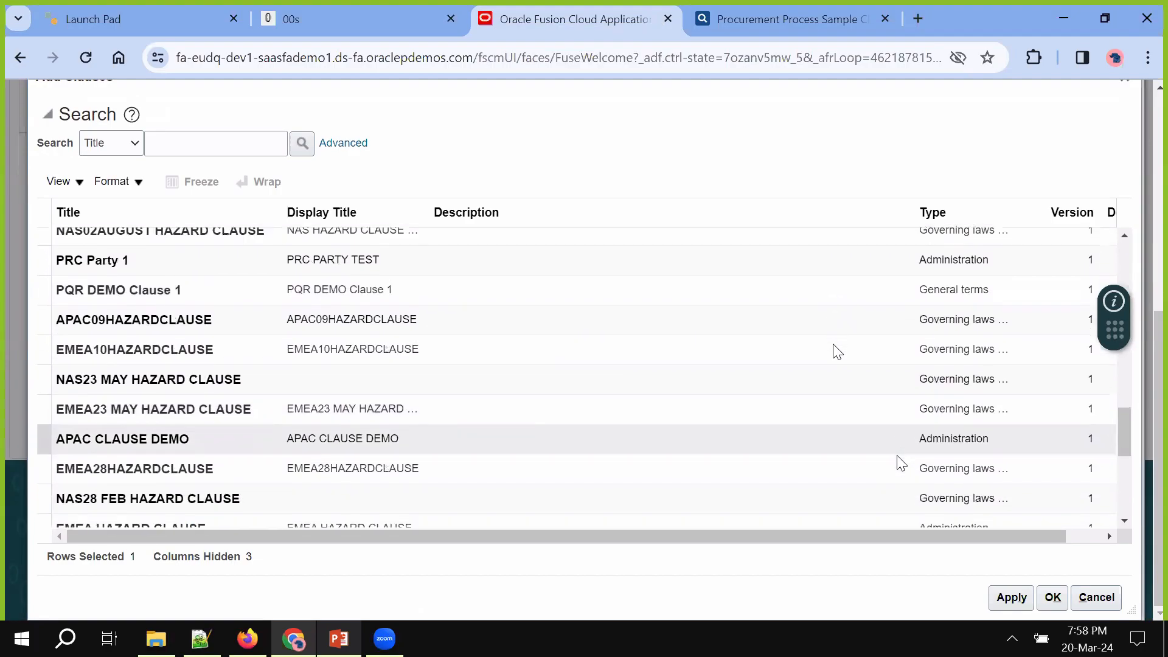
scroll(900, 463, "down", 6)
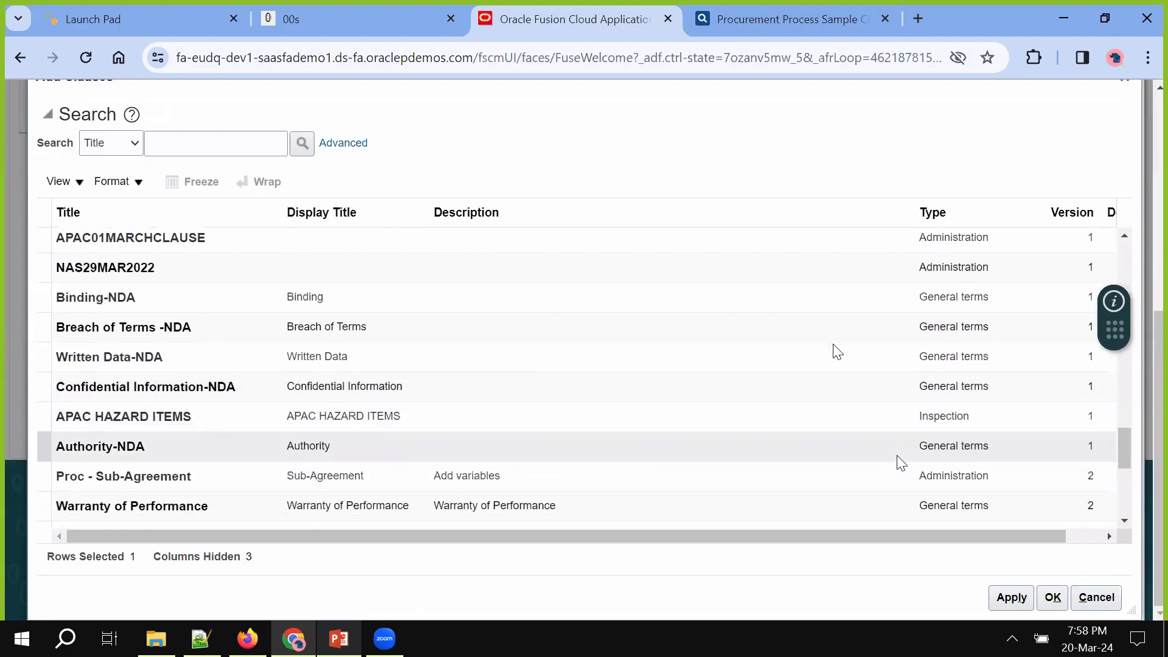
scroll(900, 463, "down", 1)
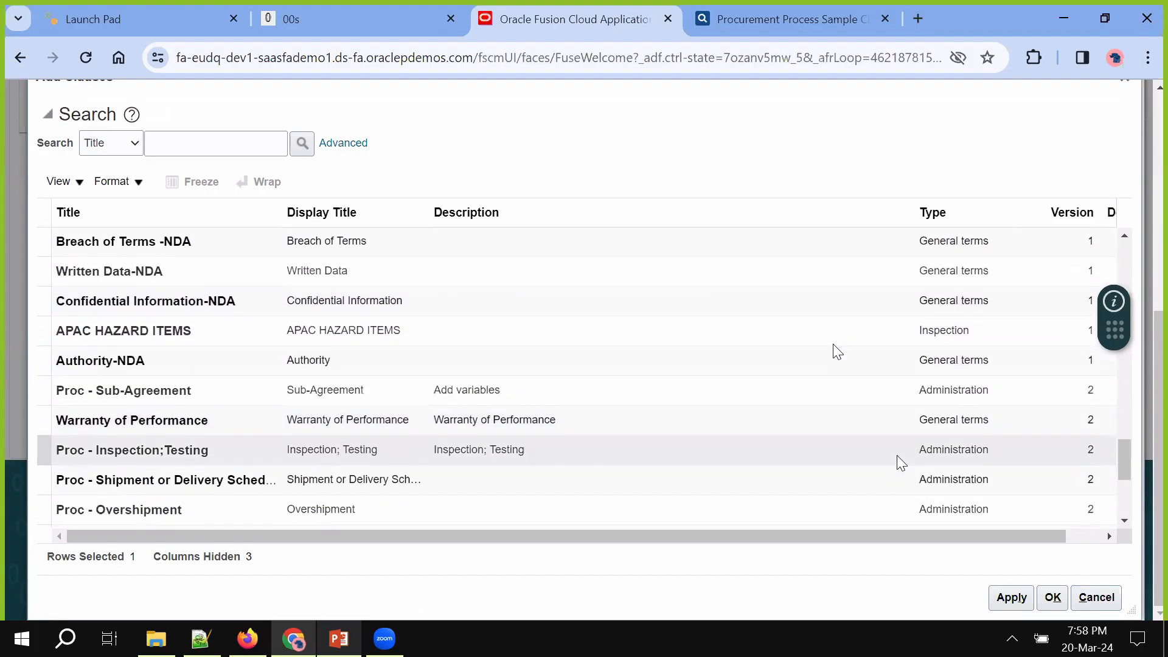
scroll(893, 446, "down", 1)
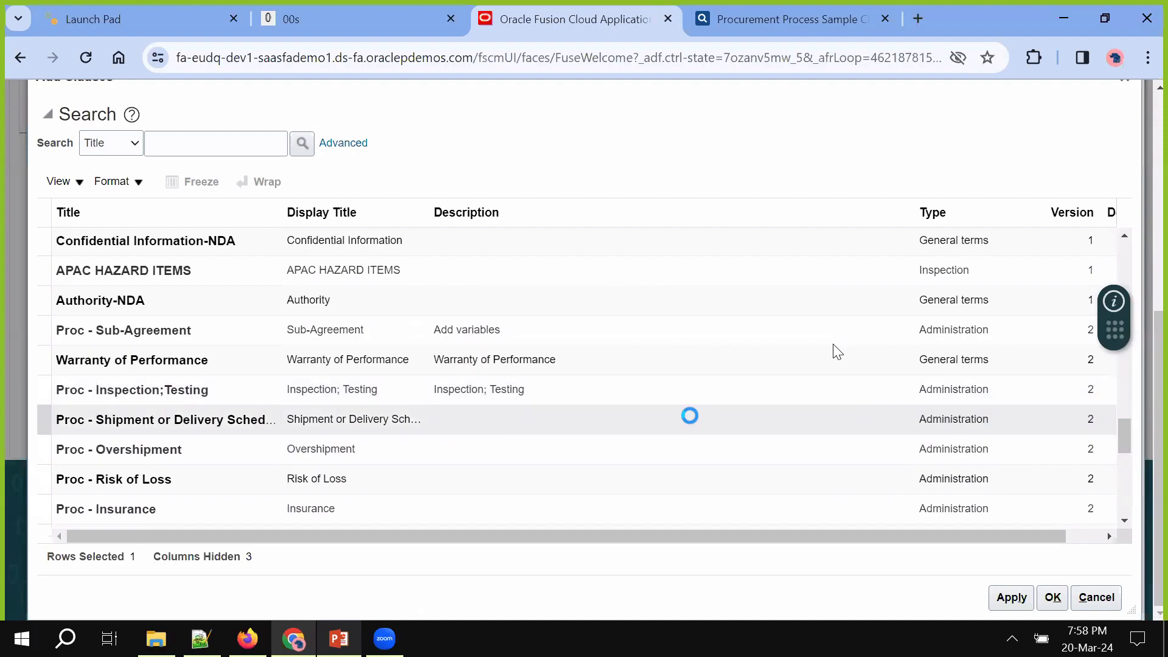
left_click(690, 418)
left_click(1011, 598)
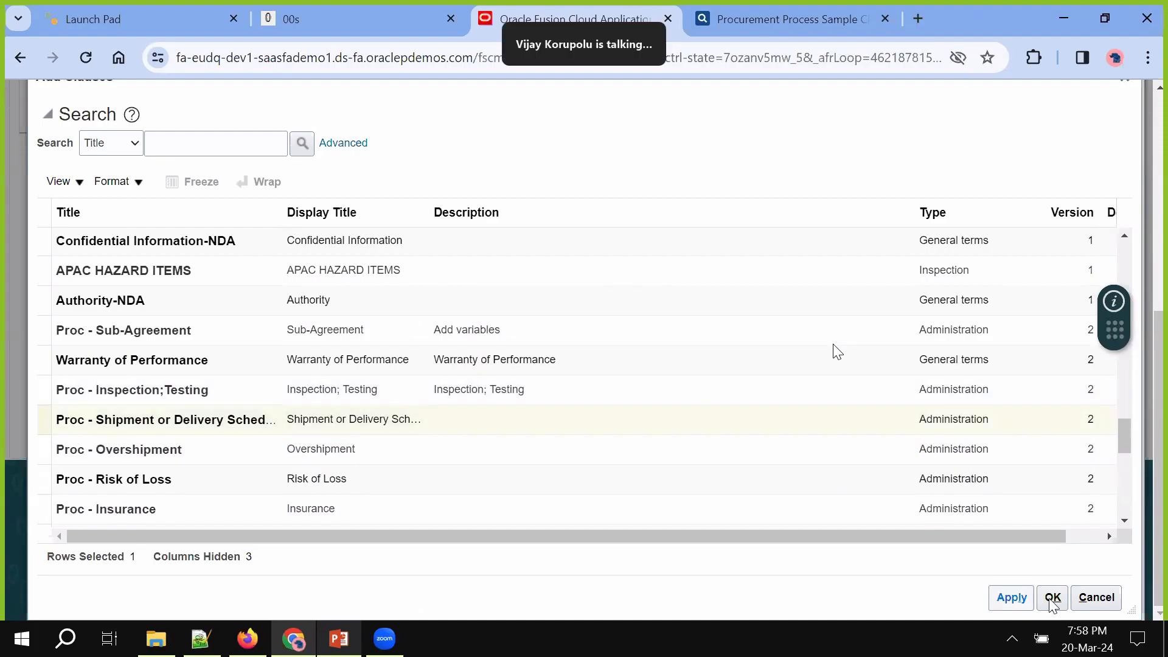
left_click(1052, 597)
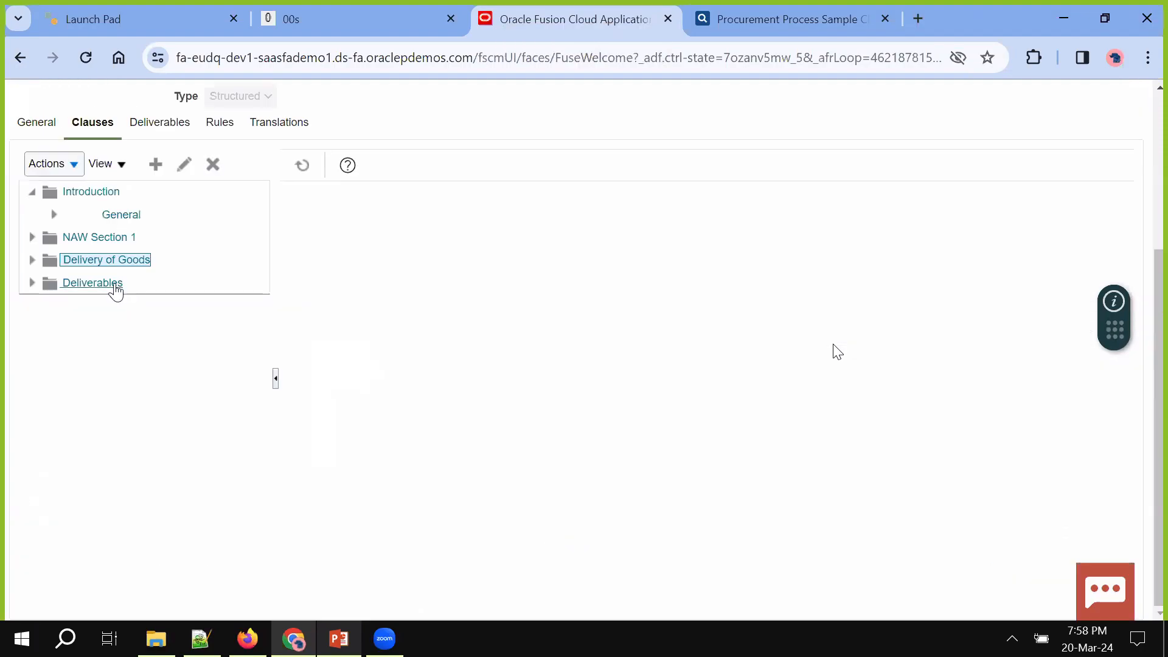
Add the Prices and payment library clause under the Deliverables section
left_click(32, 284)
left_click(43, 285)
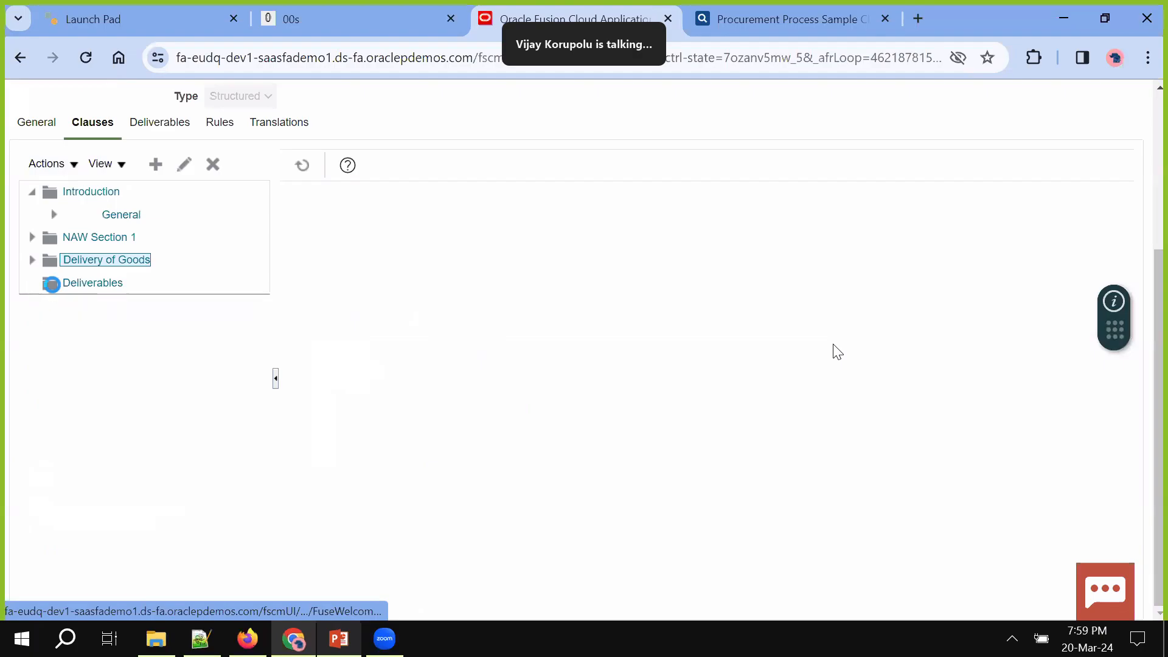
left_click(61, 168)
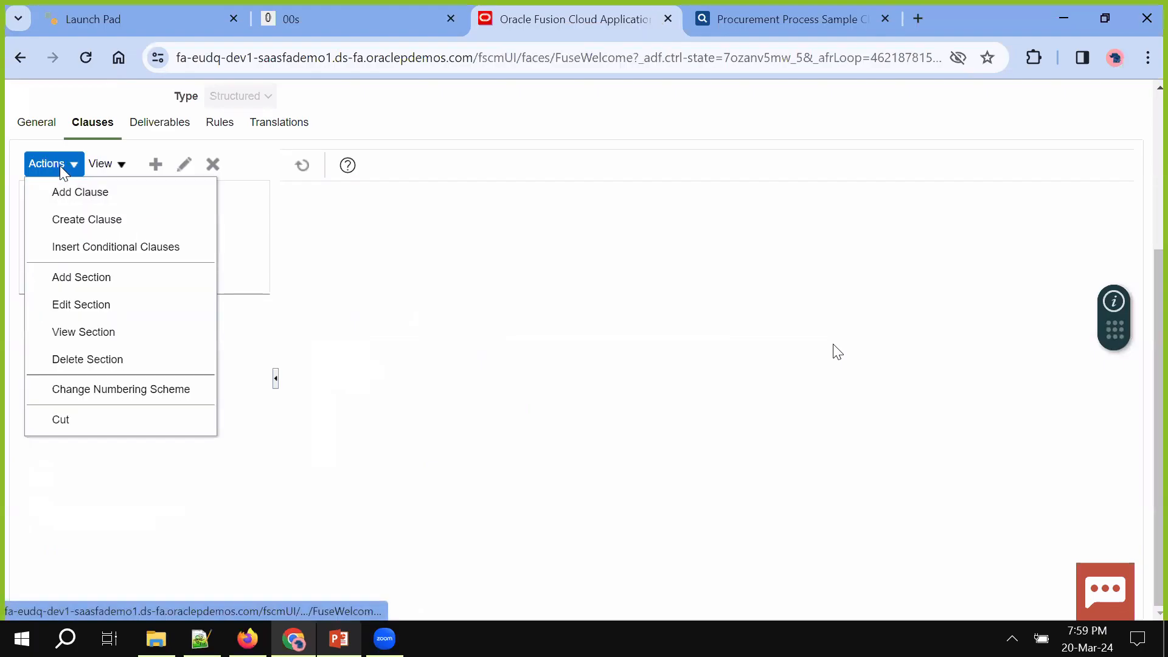
left_click(79, 192)
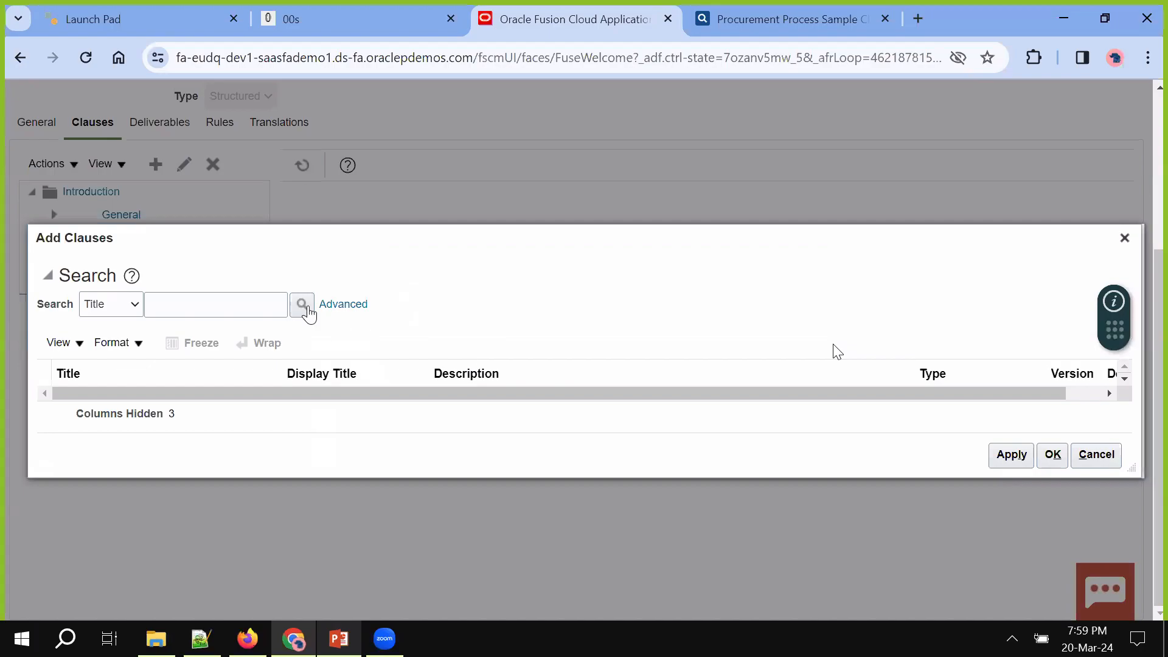
left_click(307, 308)
scroll(619, 460, "down", 1)
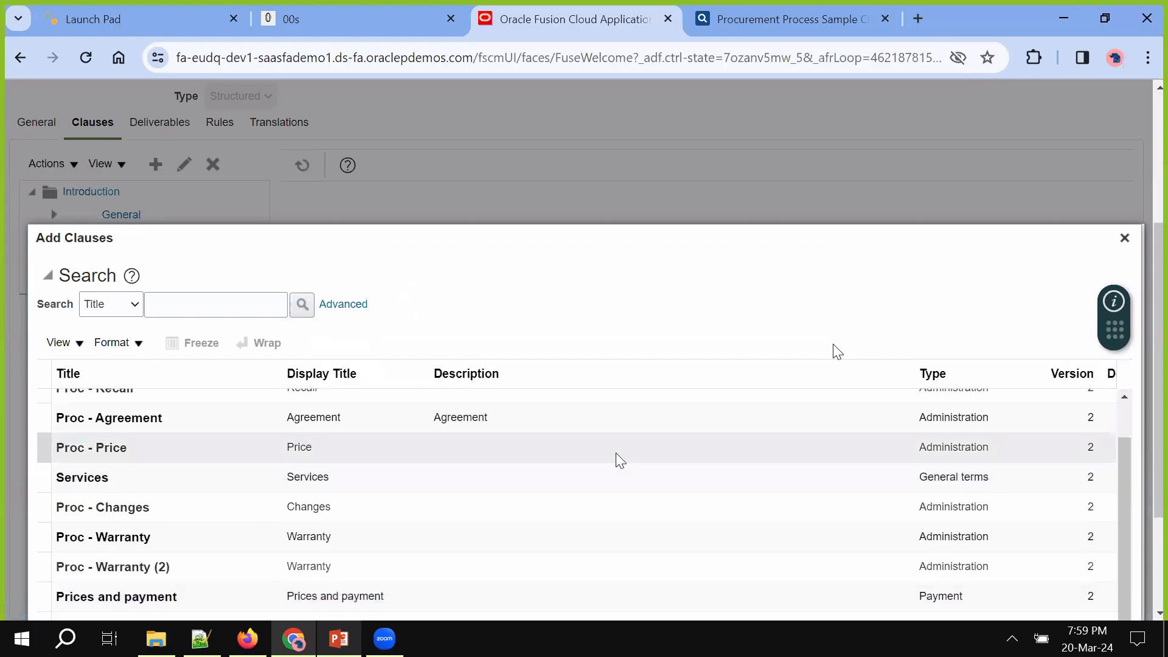
scroll(620, 460, "down", 5)
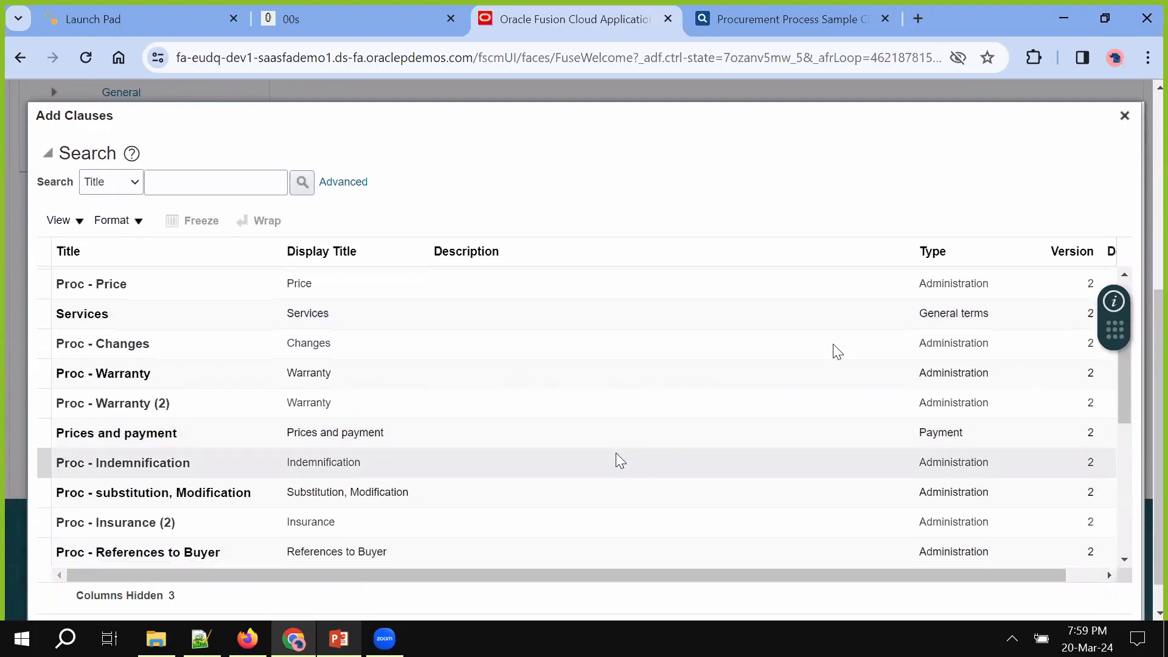
left_click(595, 429)
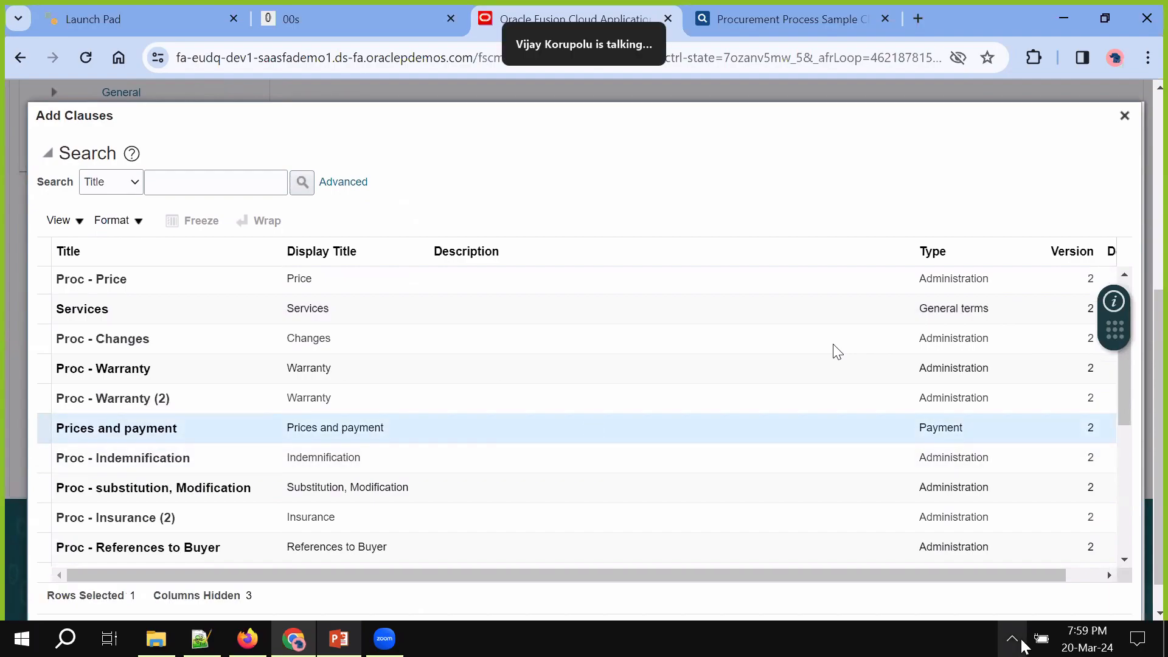
scroll(1000, 608, "down", 1)
left_click(1004, 597)
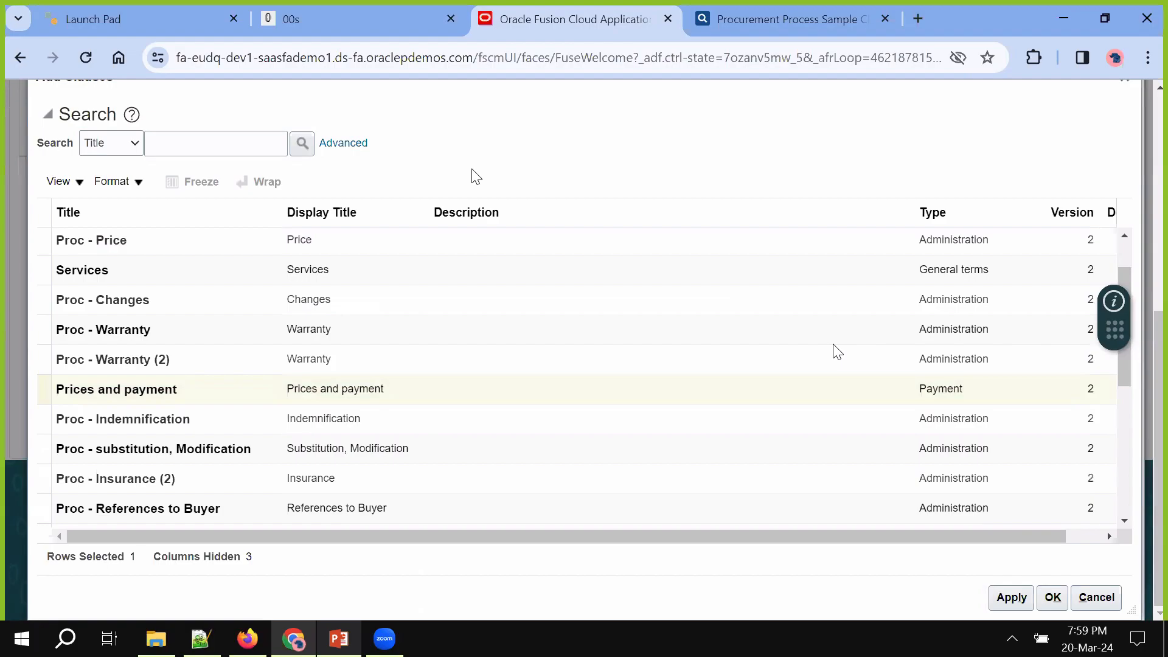
left_click(1053, 598)
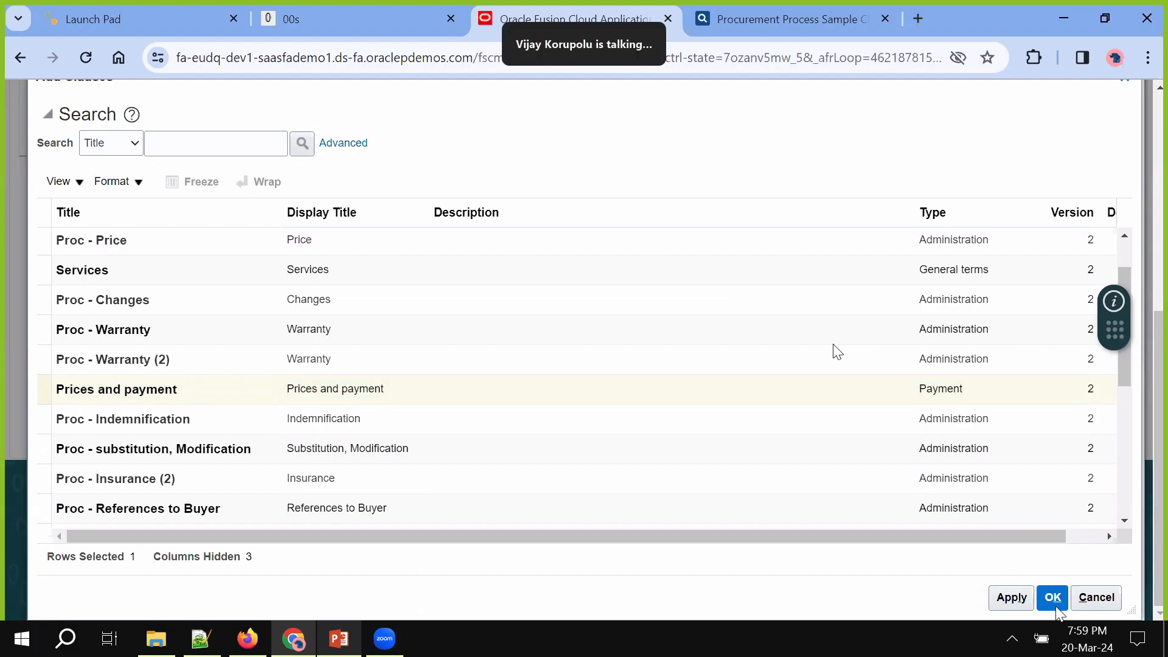
Save the terms template and expand all sections to show their clauses
scroll(522, 385, "up", 2)
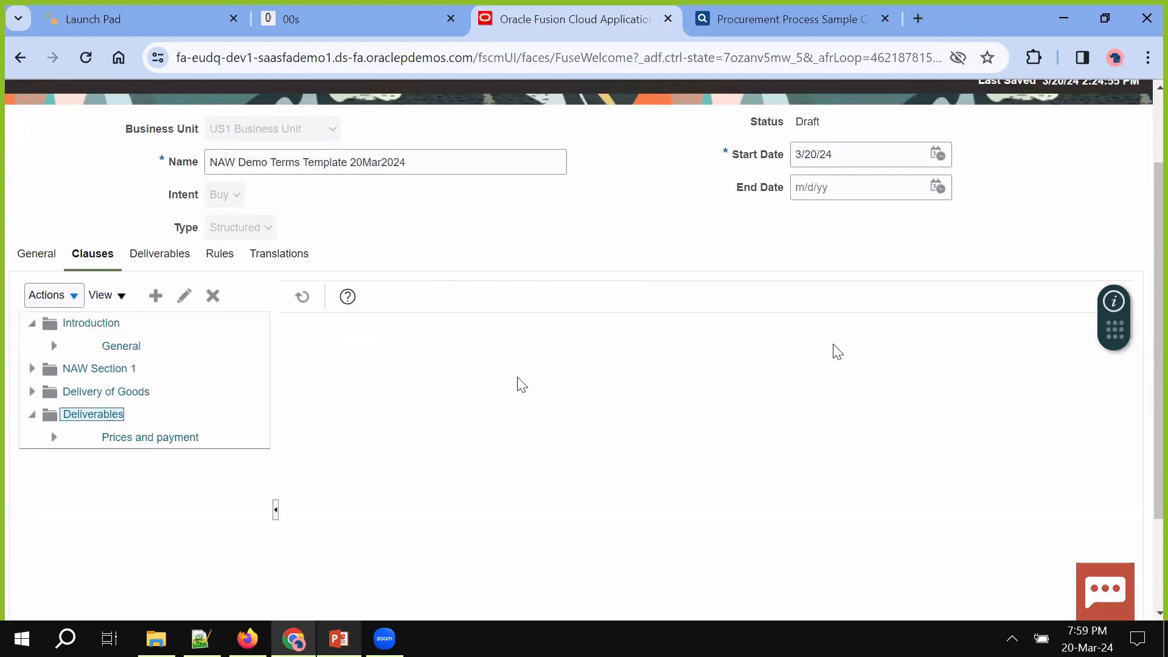
scroll(823, 202, "up", 2)
left_click(972, 153)
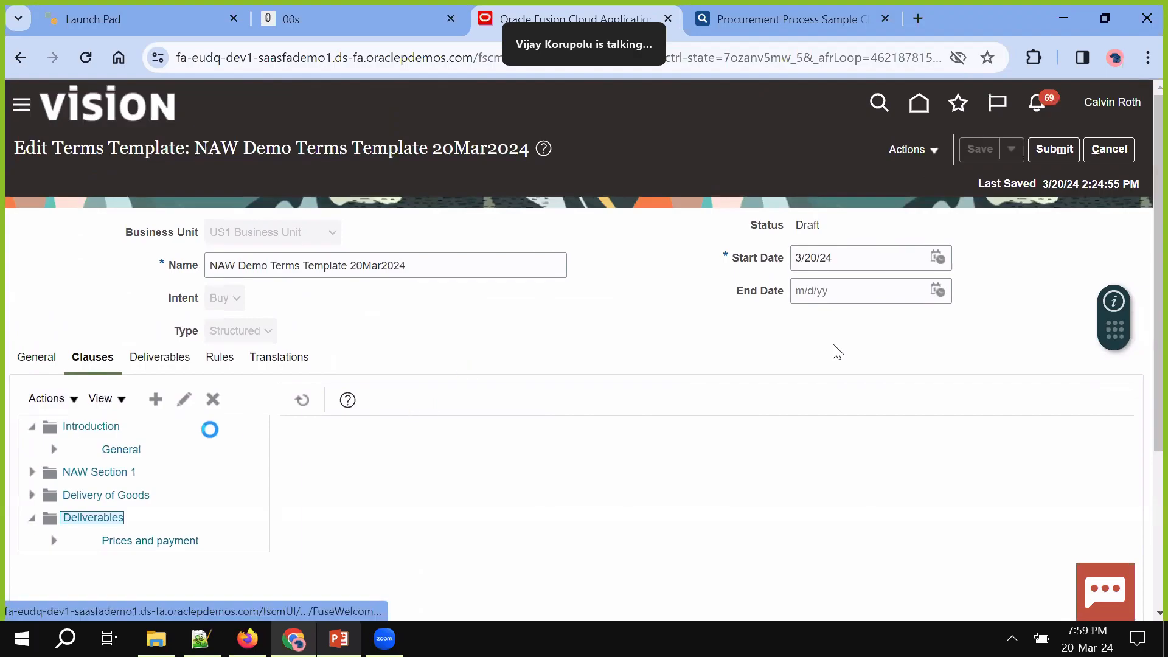
left_click(54, 401)
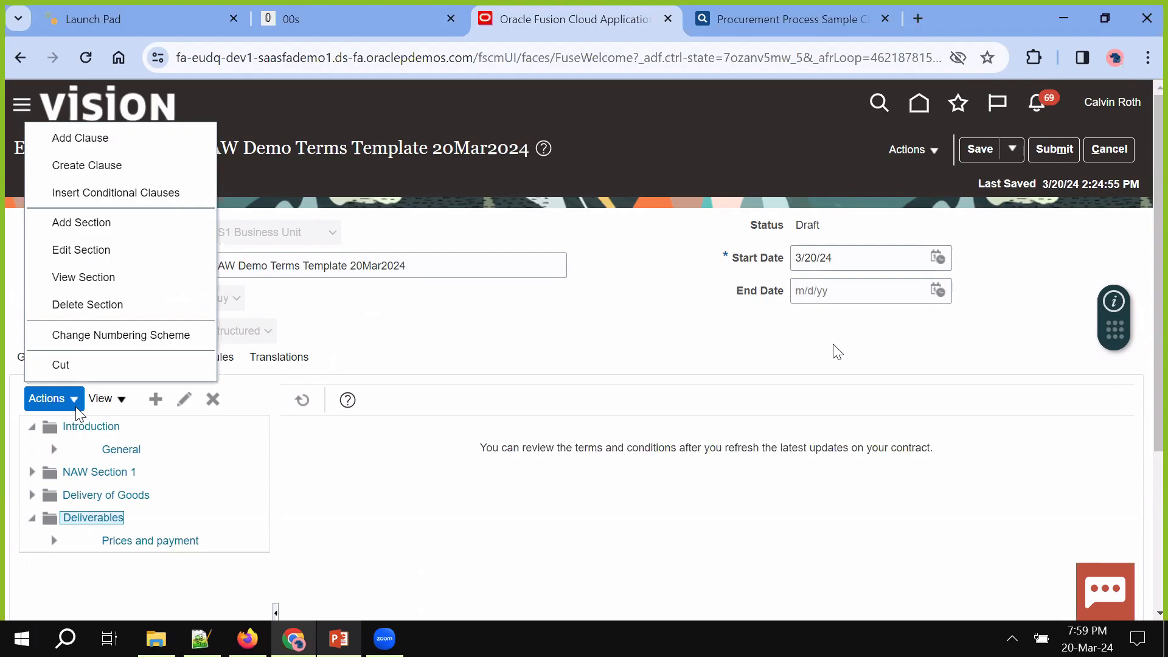
left_click(98, 401)
left_click(116, 453)
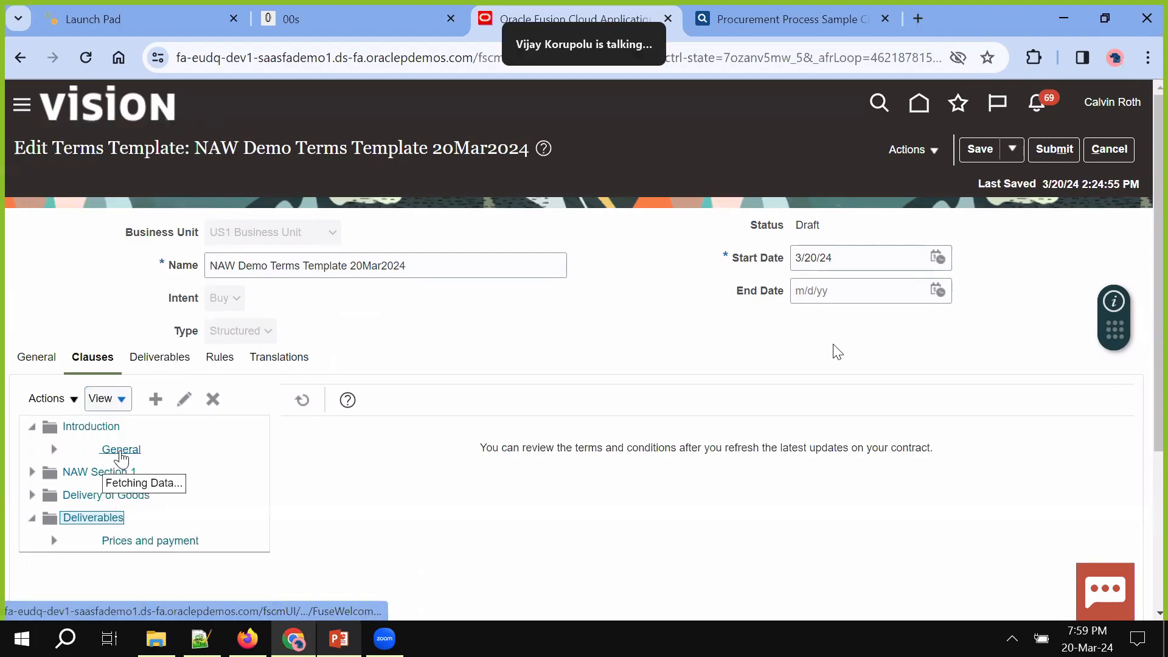
scroll(367, 497, "down", 1)
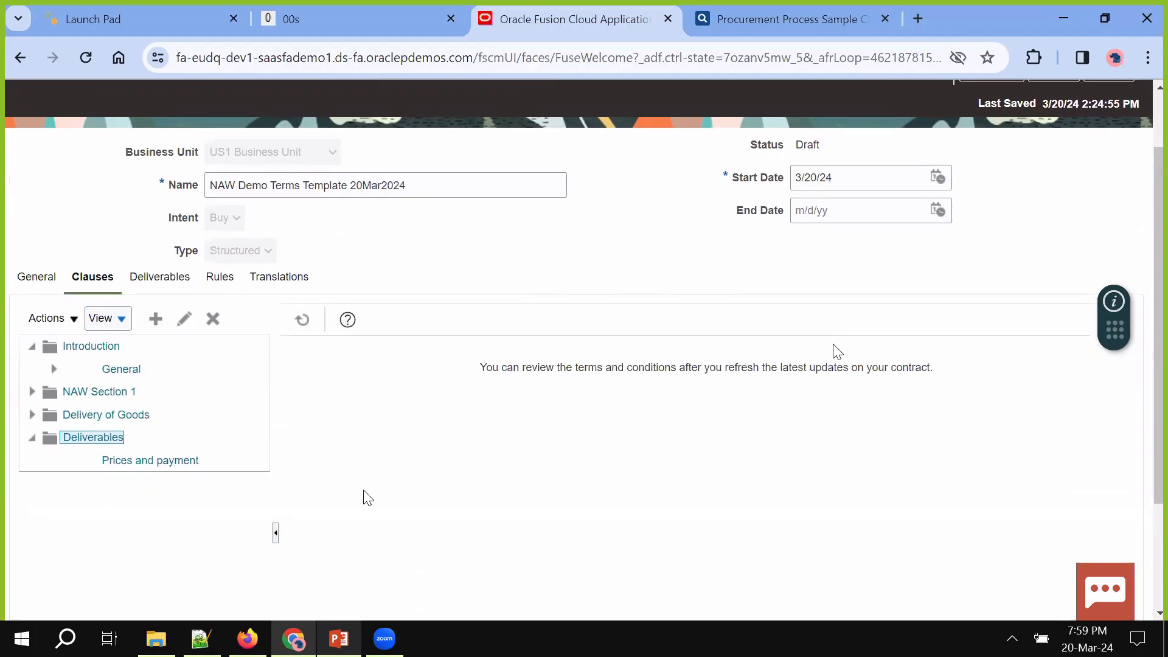
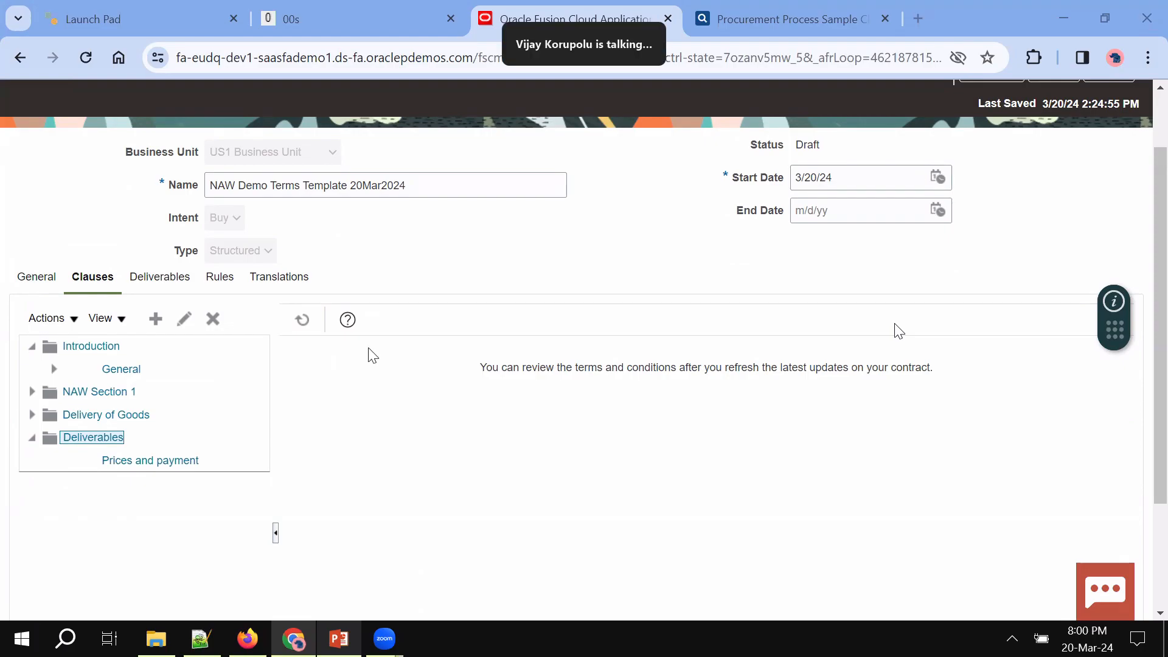
Expand all clause-tree sections, including NAW Section 1 and Delivery of Goods, and refresh the terms preview
scroll(372, 356, "down", 2)
left_click(104, 212)
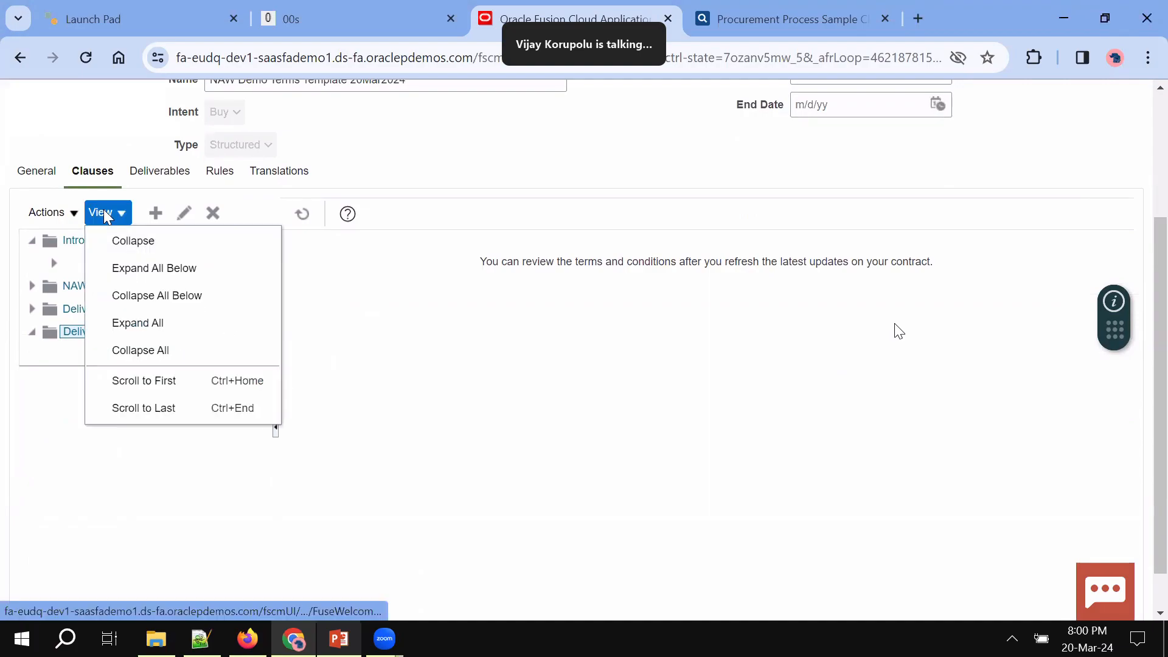
left_click(137, 271)
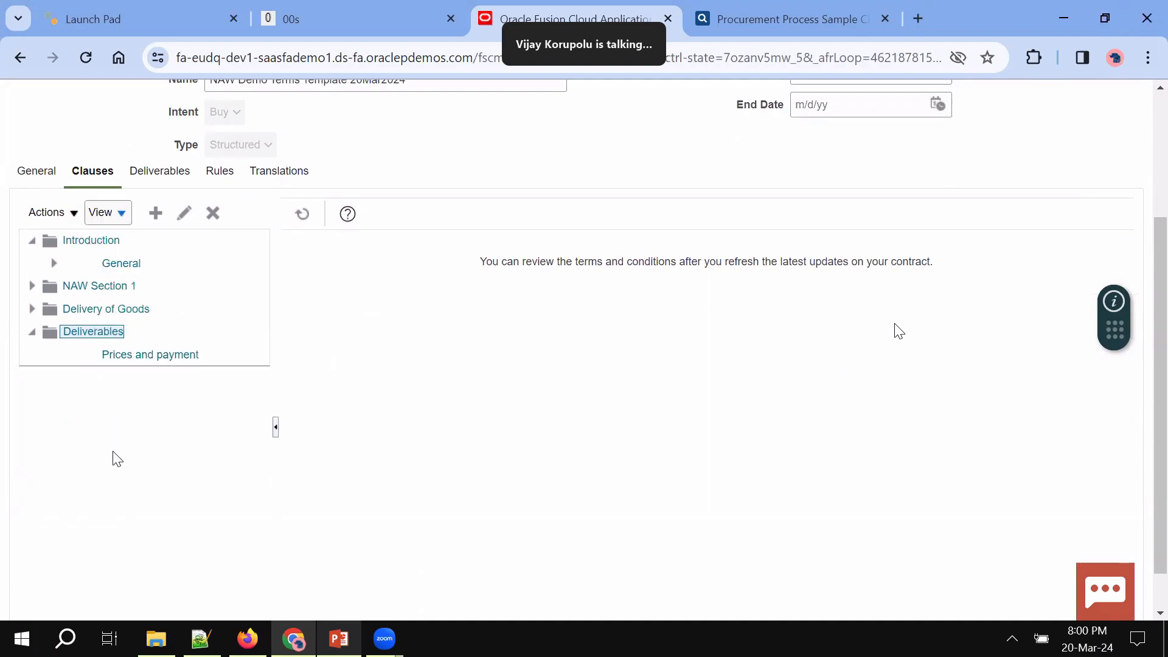
left_click(30, 283)
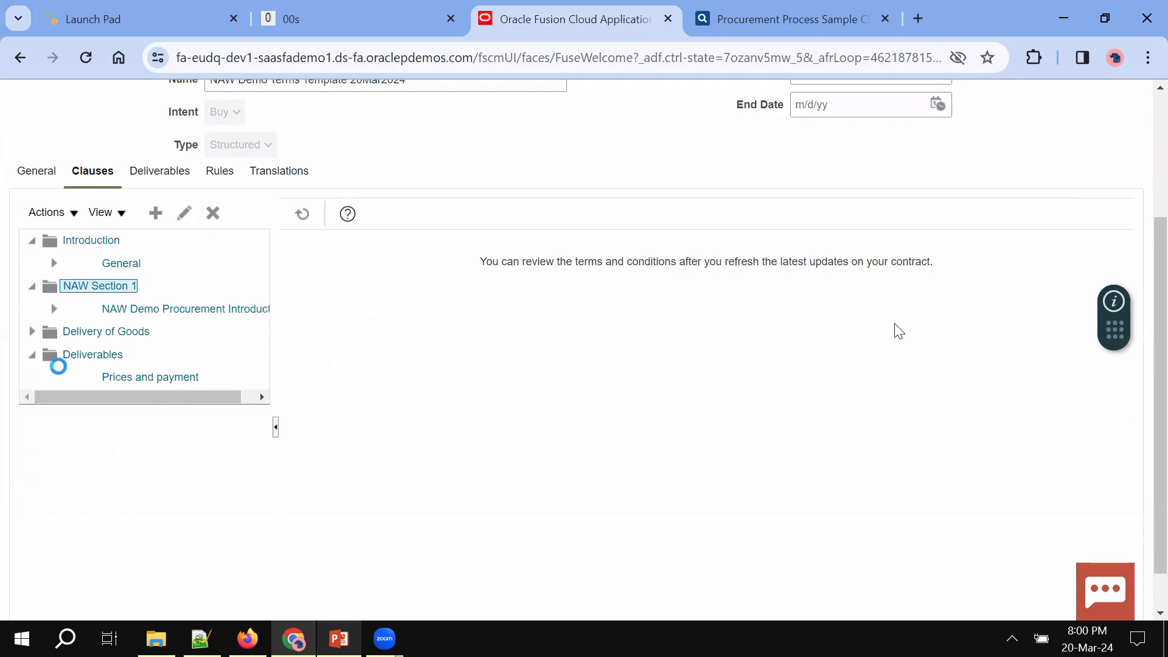
left_click(32, 333)
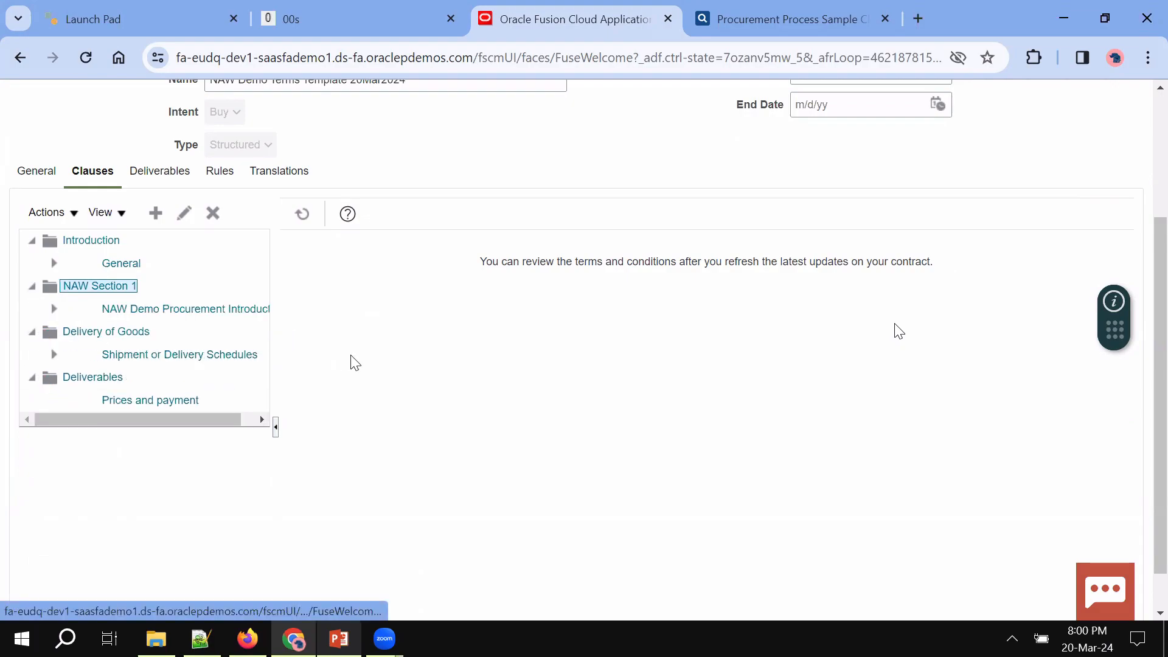
left_click(303, 214)
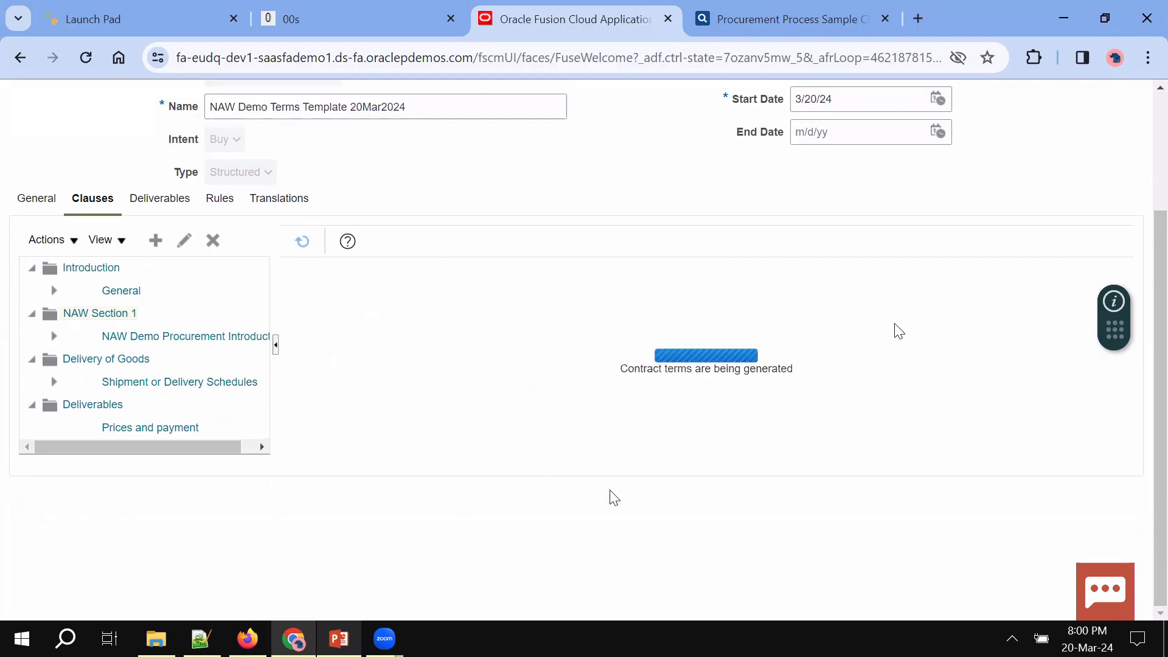
Scroll through the generated clause text of NAW Demo Terms Template, then save the template
scroll(613, 497, "down", 10)
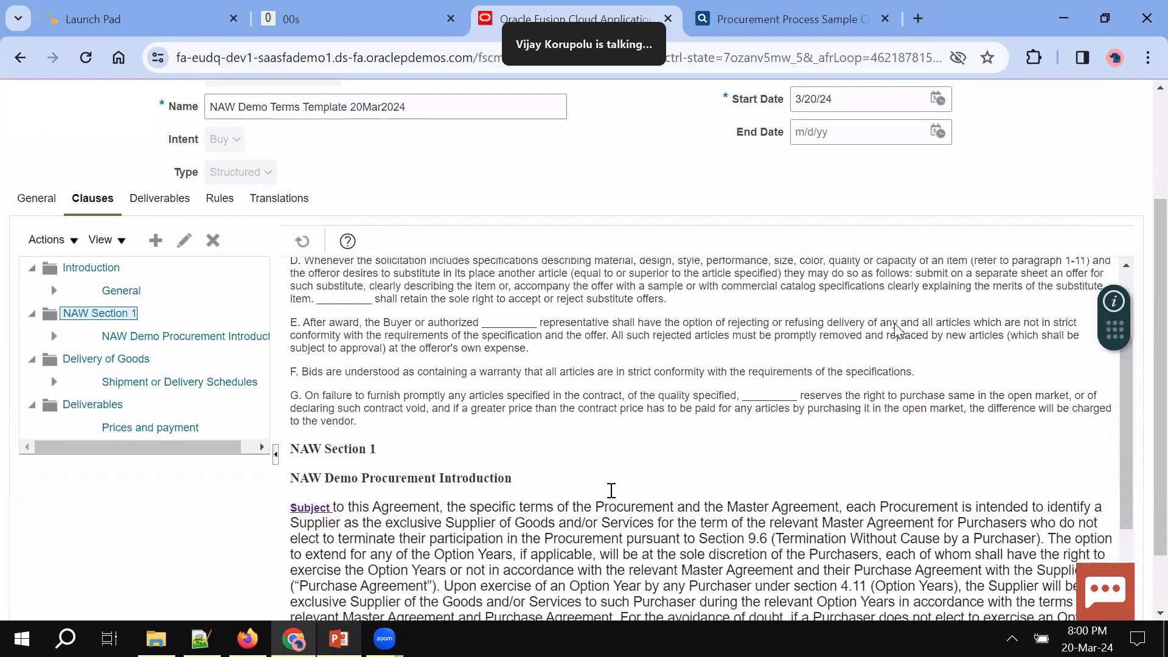
scroll(612, 497, "down", 3)
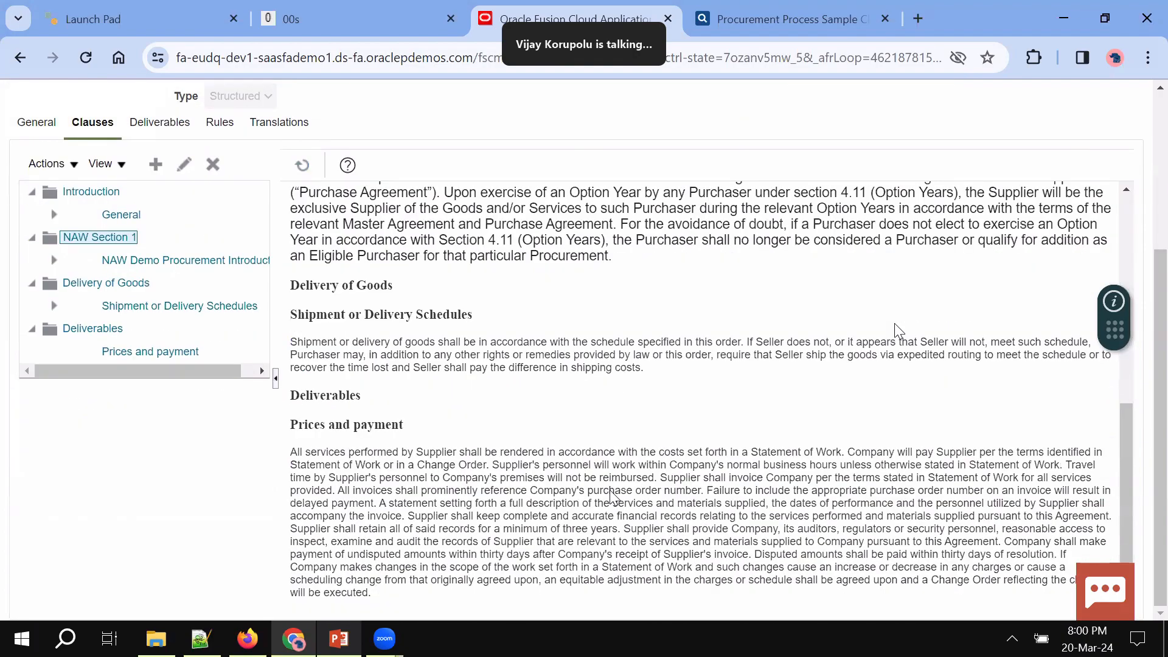
scroll(612, 497, "up", 8)
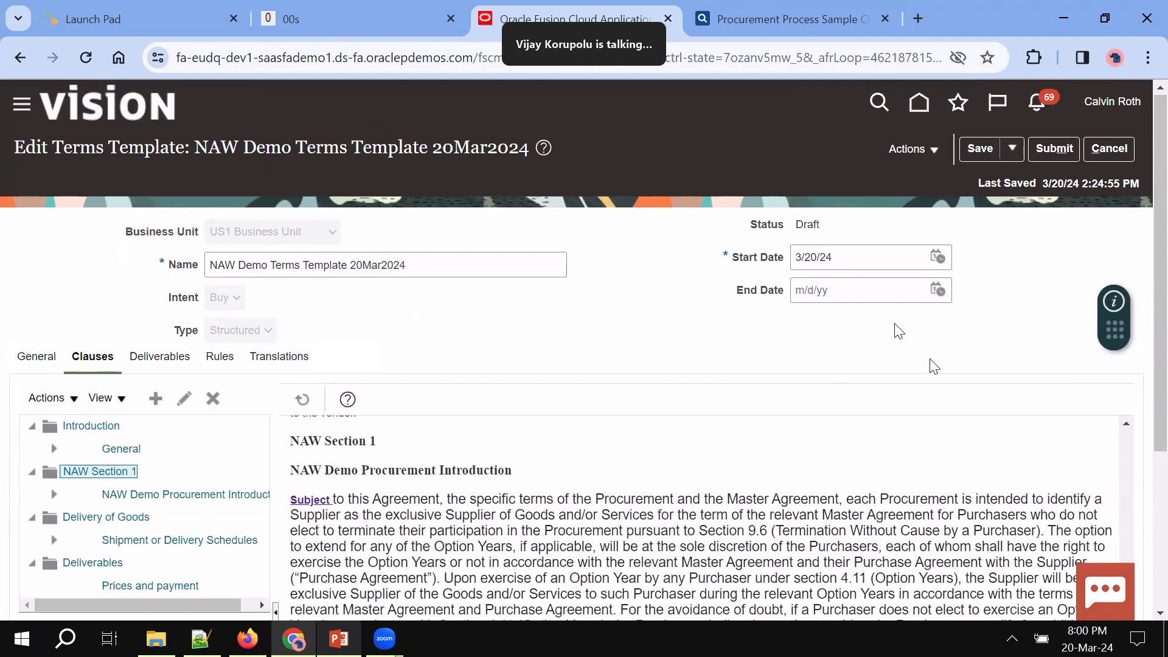
scroll(899, 332, "down", 3)
scroll(899, 331, "up", 2)
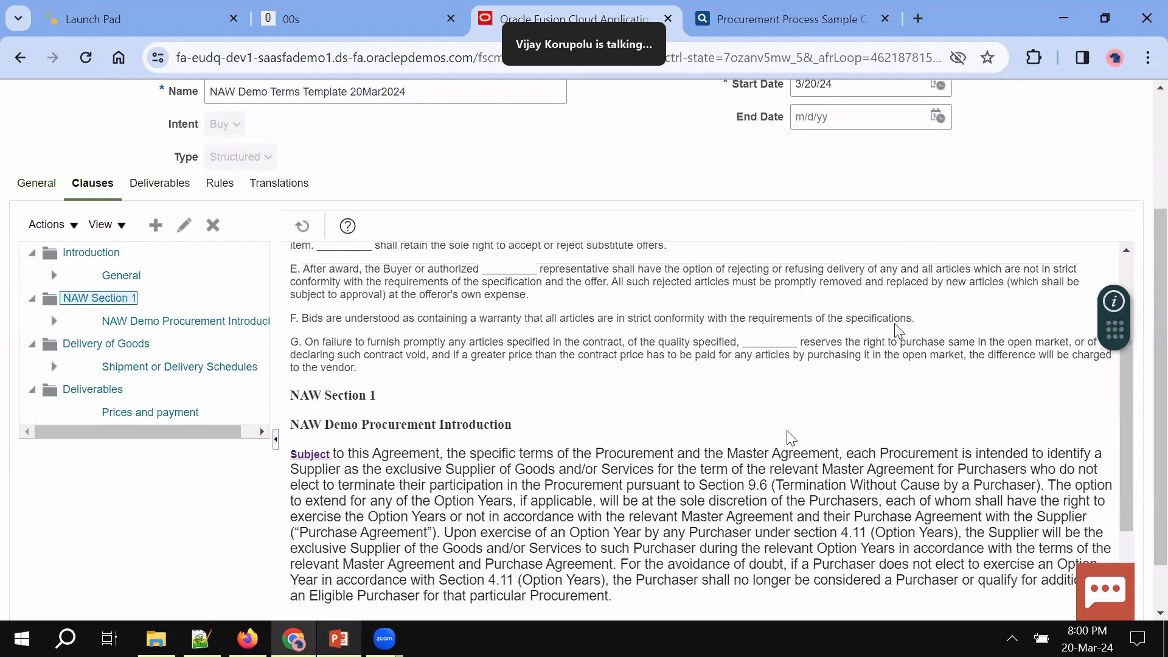
scroll(899, 332, "down", 5)
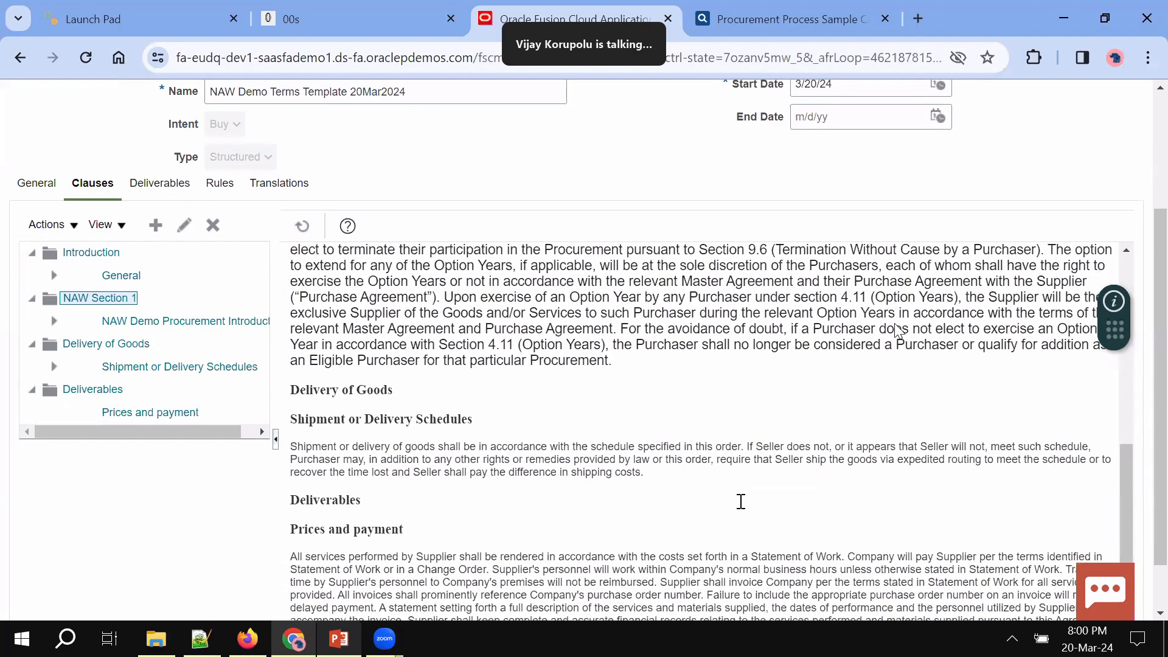
scroll(899, 331, "up", 3)
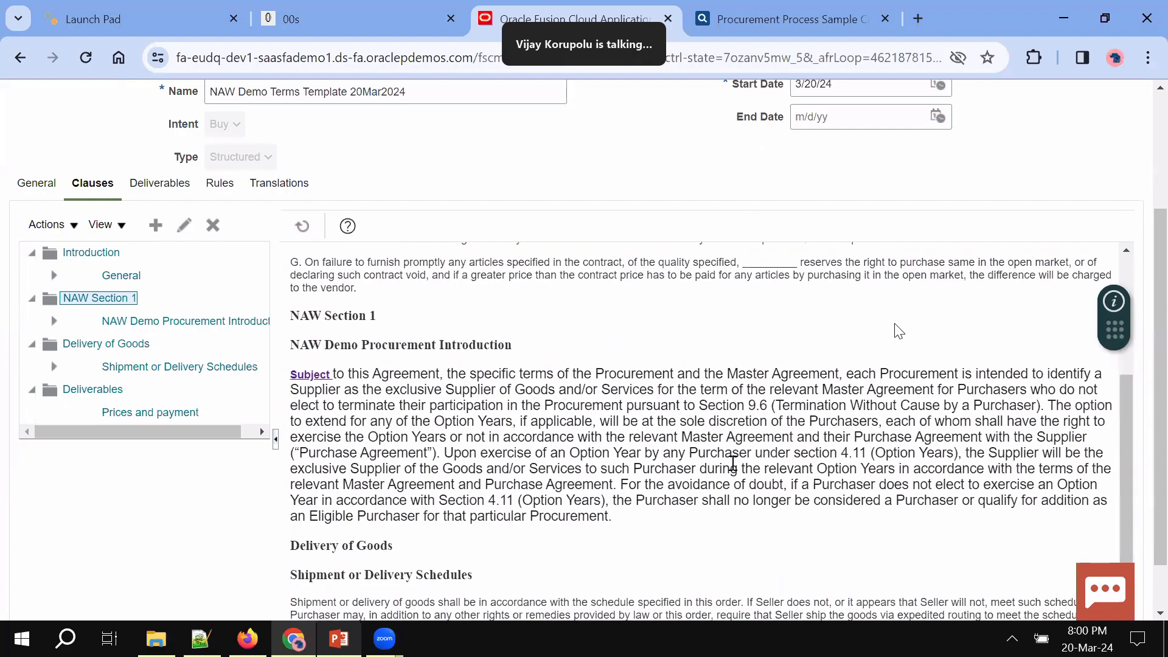
scroll(899, 331, "up", 4)
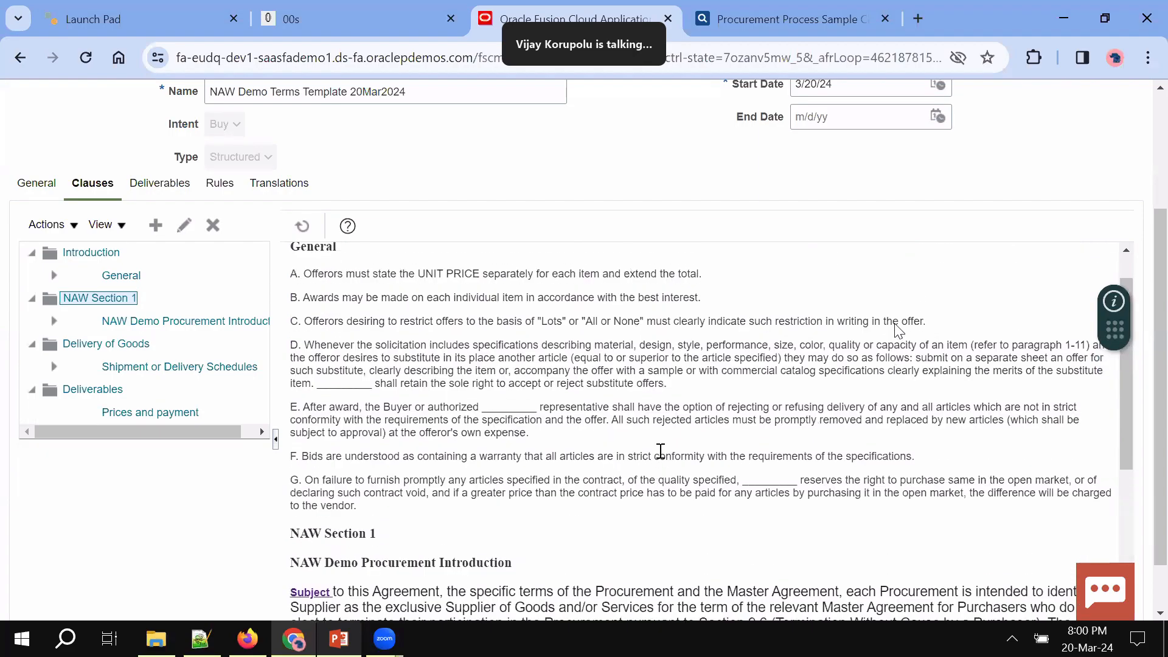
scroll(899, 331, "up", 1)
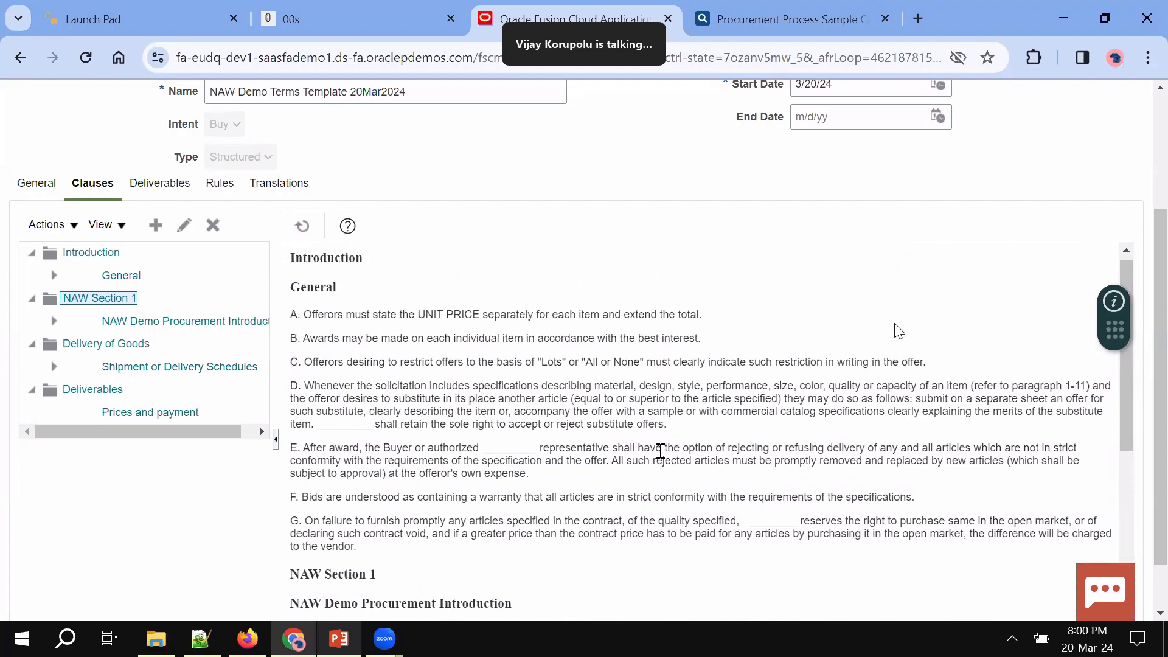
scroll(899, 331, "up", 1)
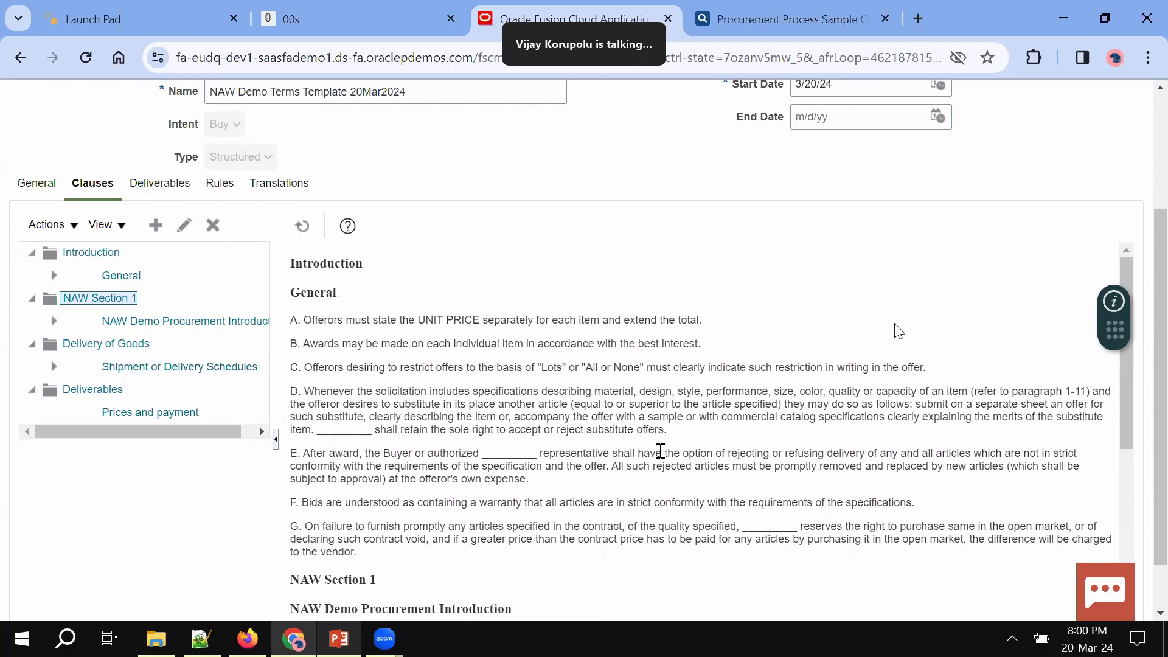
scroll(535, 268, "up", 3)
left_click(983, 148)
scroll(899, 331, "down", 3)
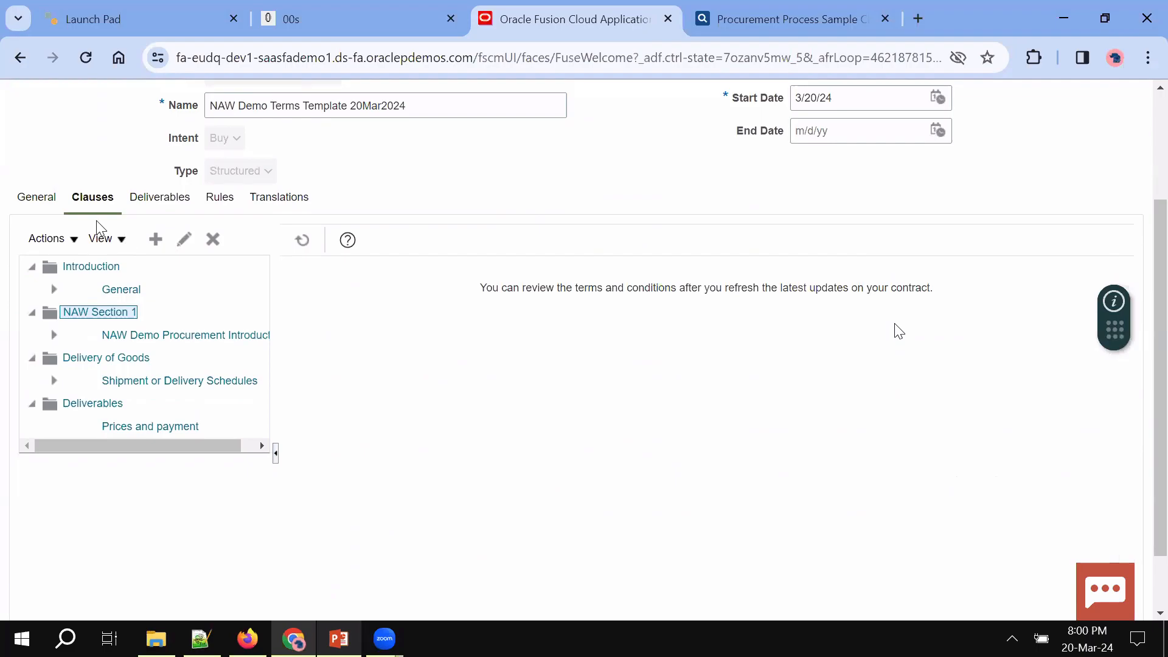
Check Insert Conditional Clauses, find none available, and cancel the empty dialog
left_click(76, 240)
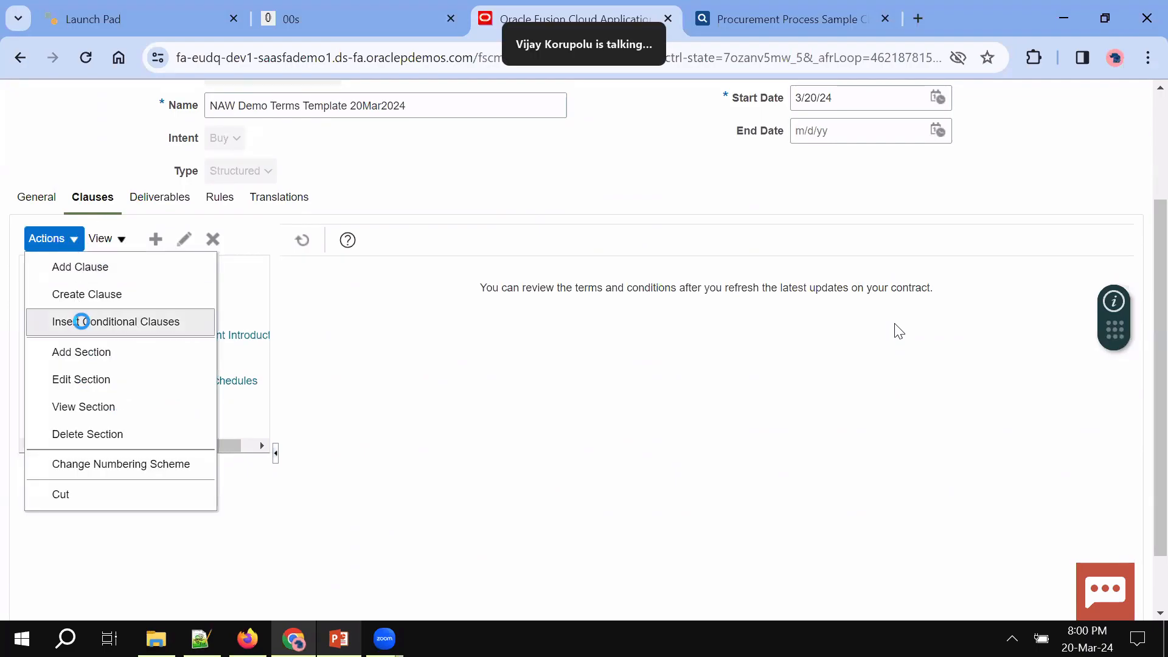
left_click(84, 323)
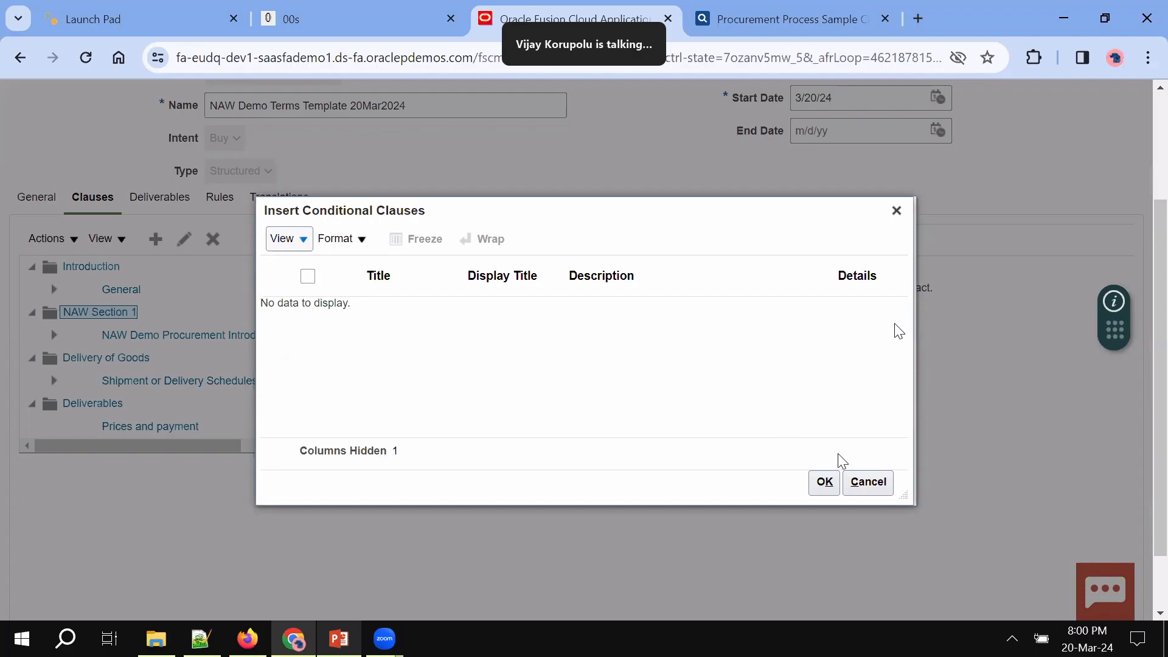
left_click(868, 481)
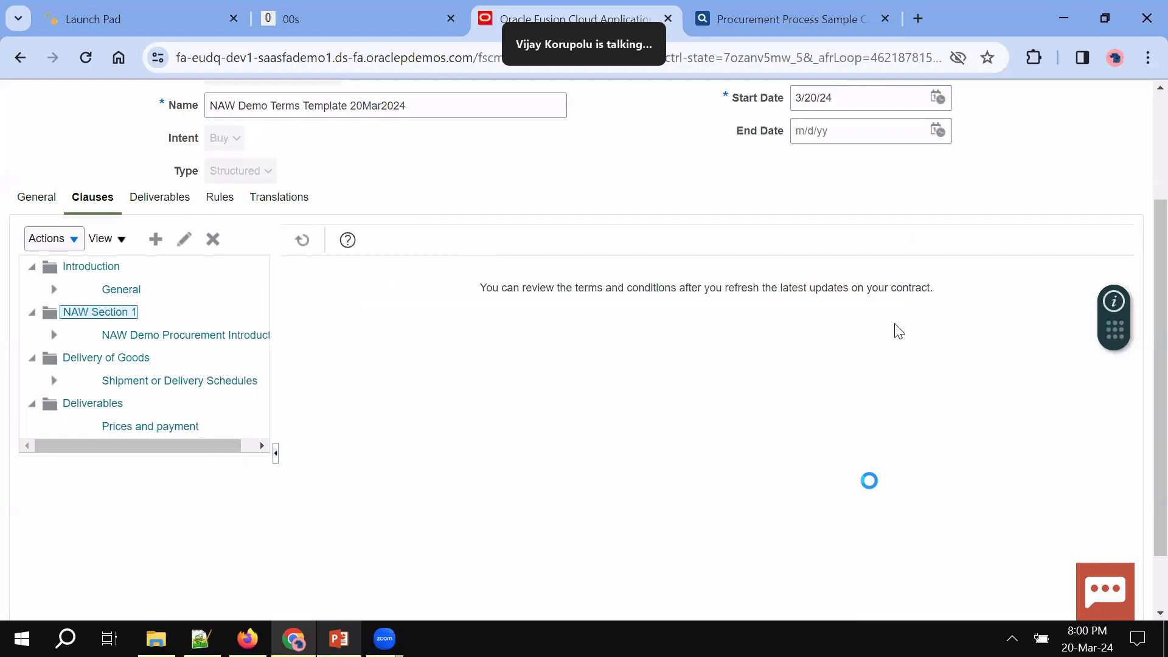
Save and close NAW Demo Terms Template, returning to the Terms Library
scroll(873, 489, "up", 3)
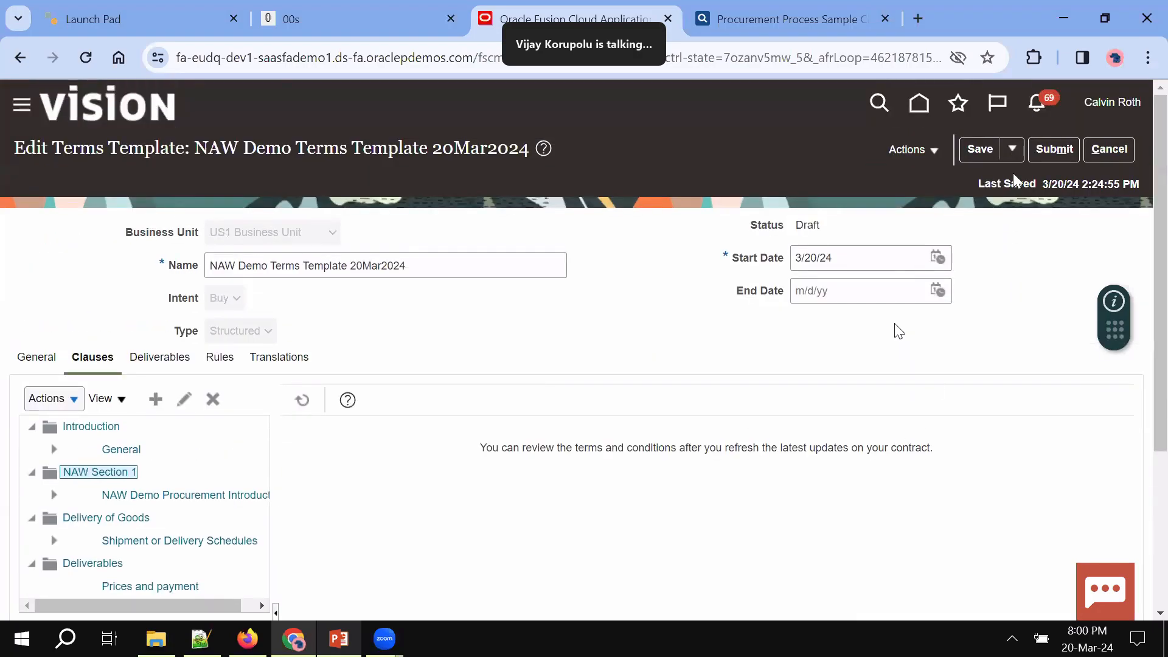
left_click(1011, 149)
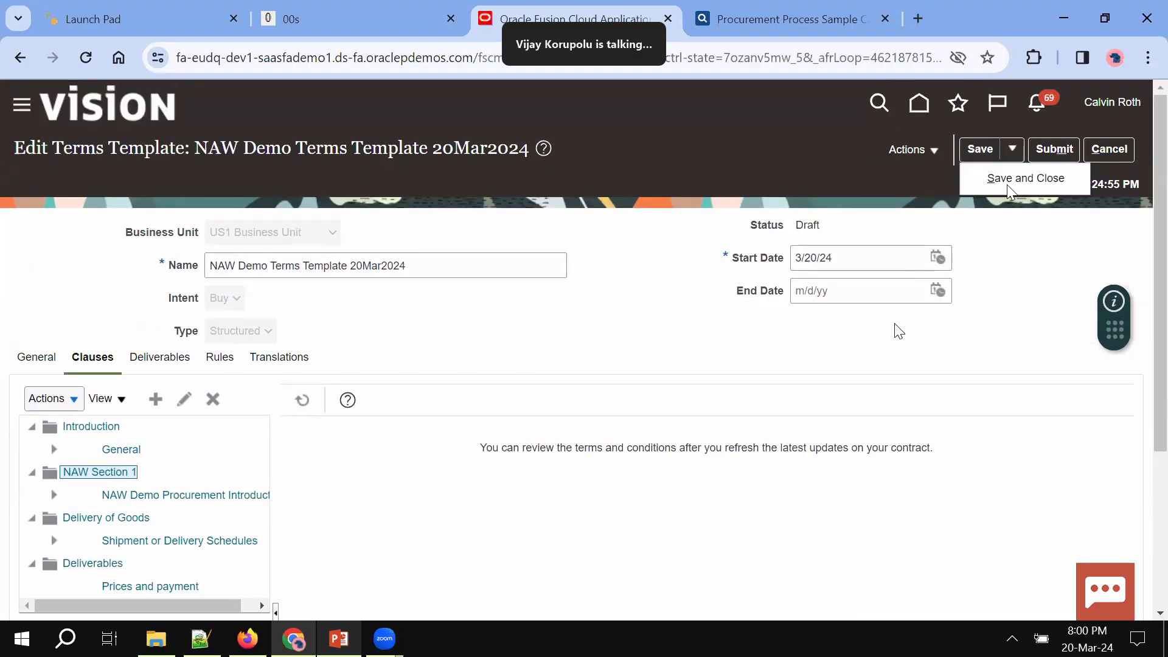
left_click(1010, 183)
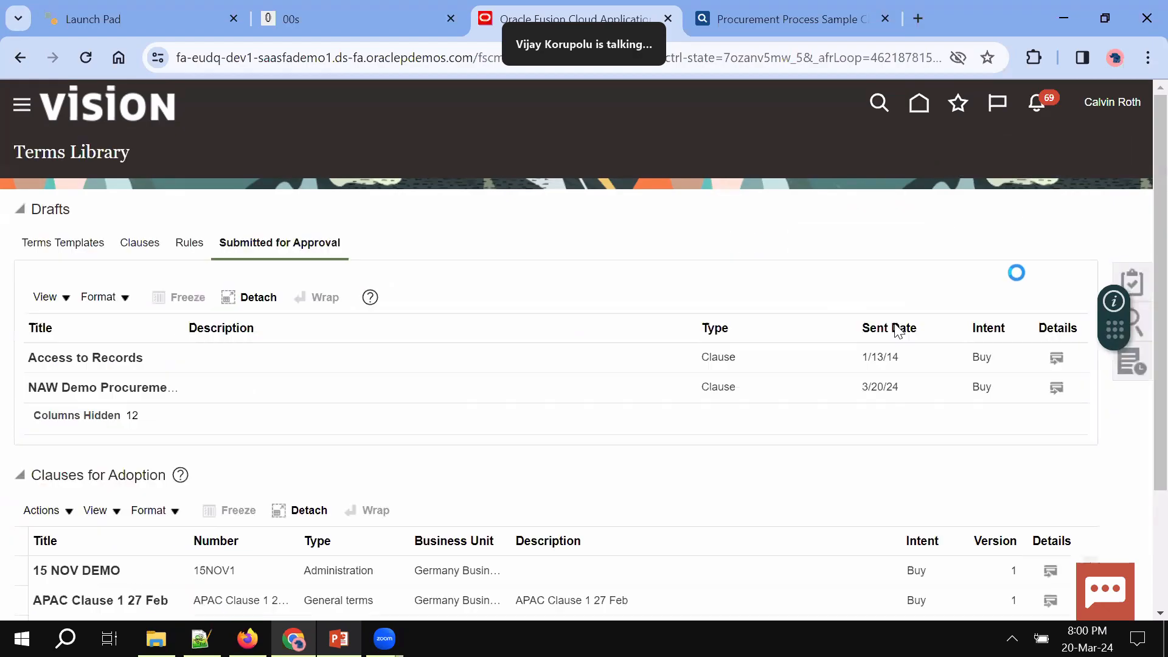
Start a new clause selection rule for the US1 Business Unit
left_click(949, 283)
left_click(1033, 278)
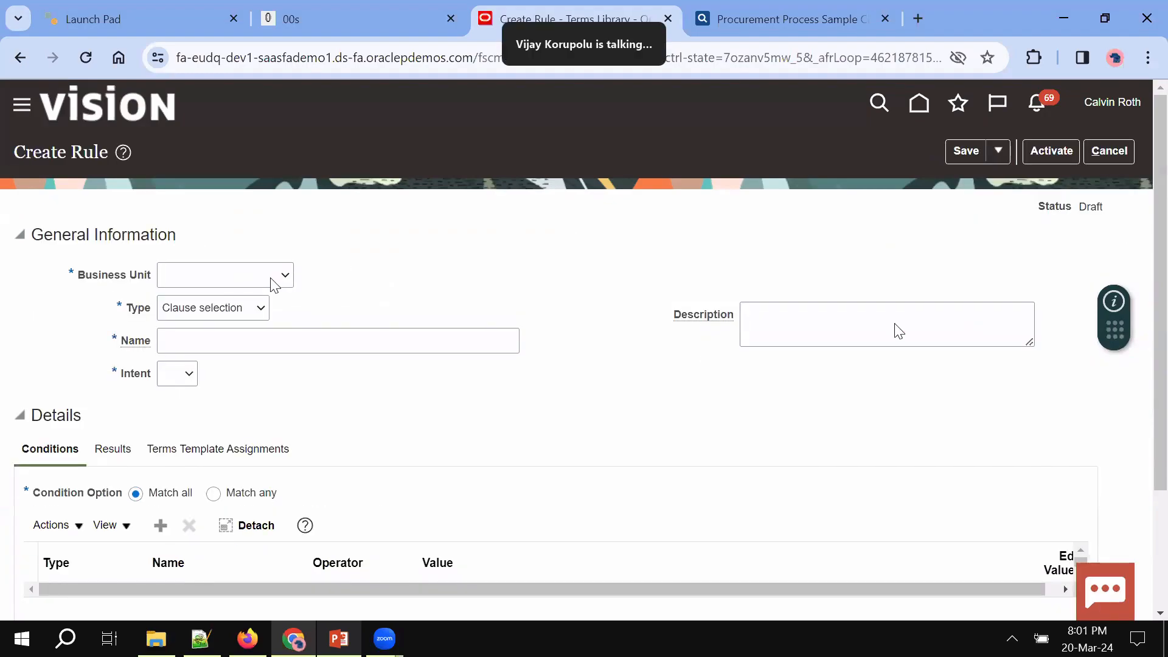
left_click(272, 279)
left_click(239, 320)
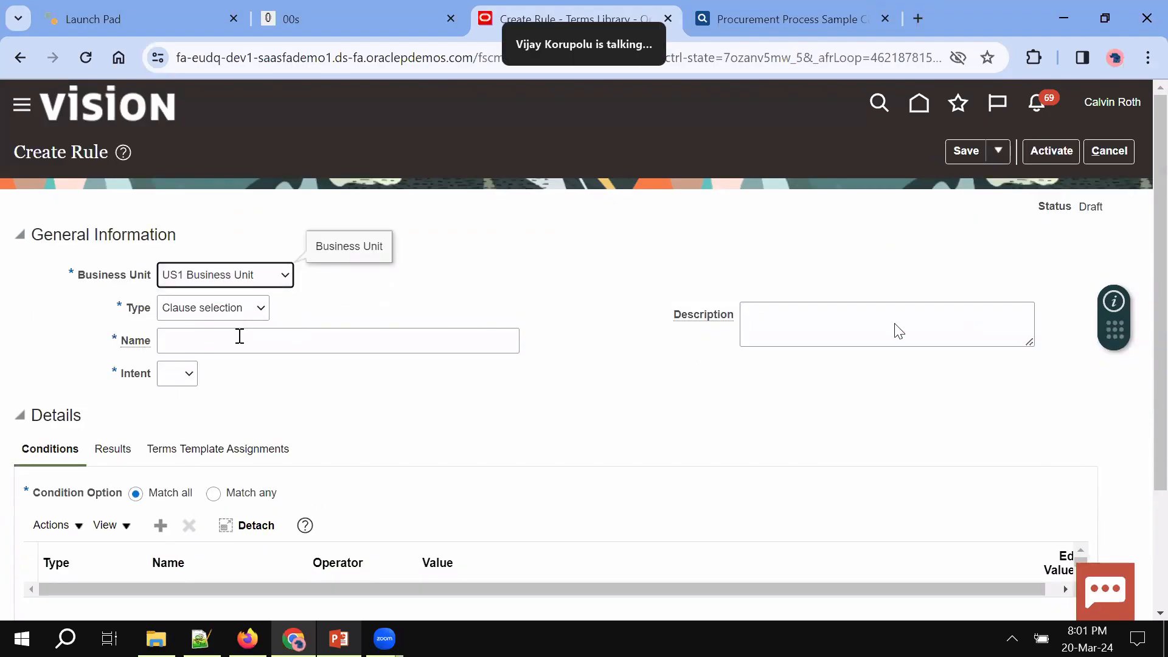
Name the rule NAW Rule for Subcontracting, set its intent to Buy, and add a condition row
left_click(239, 336)
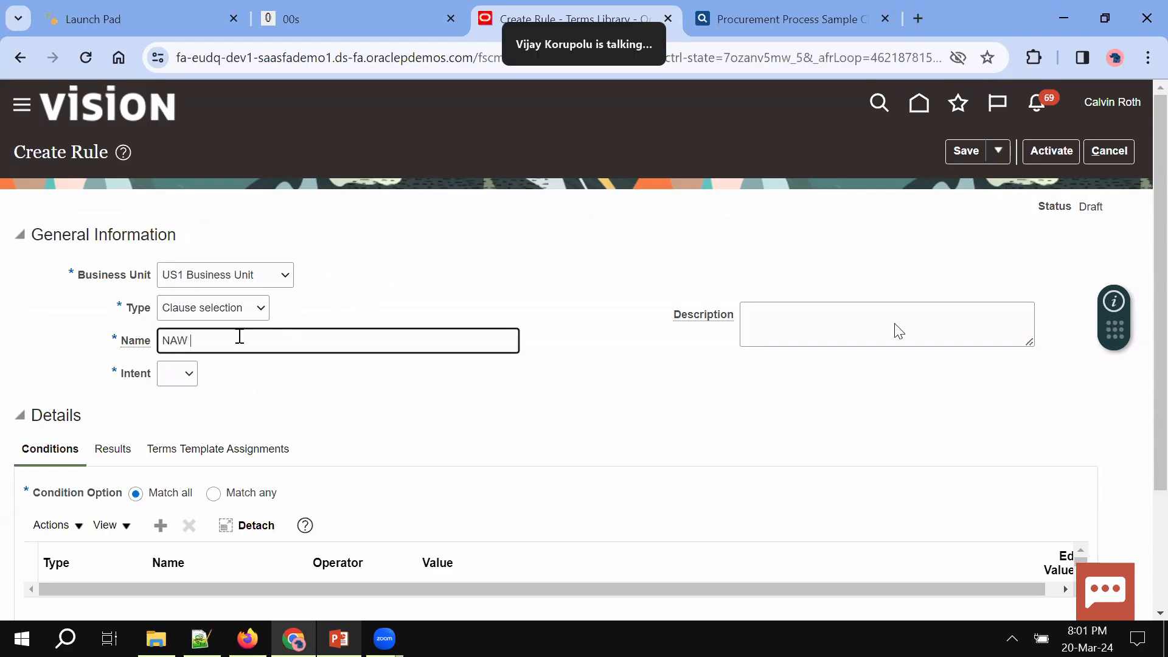
type("NAW Cond")
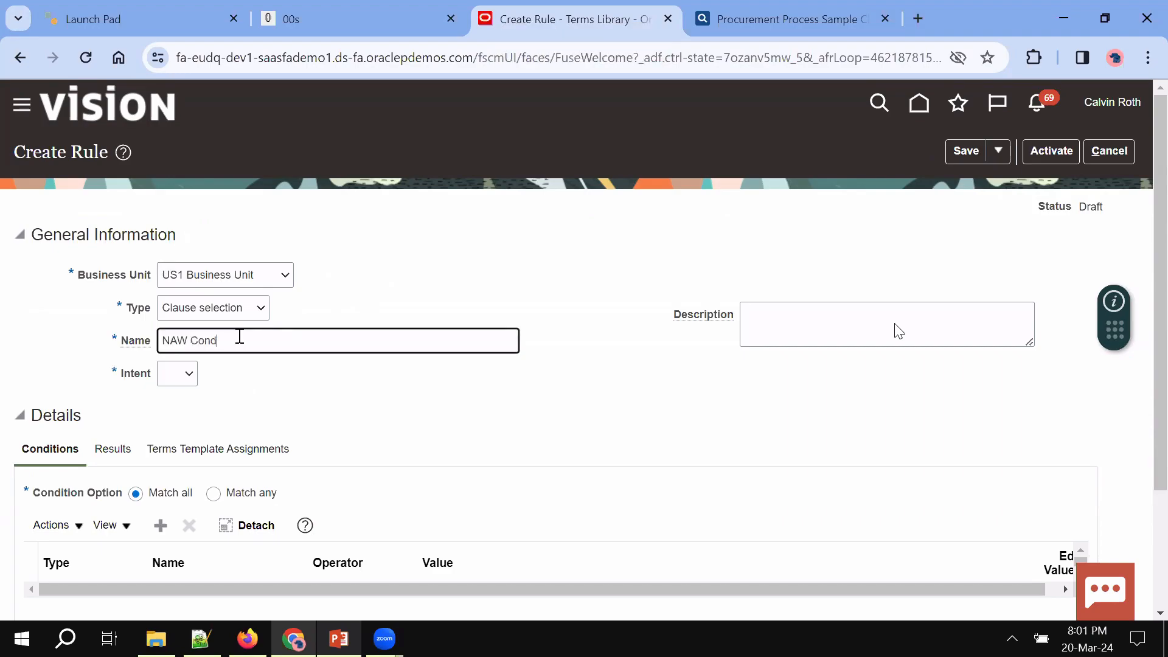
type("itional")
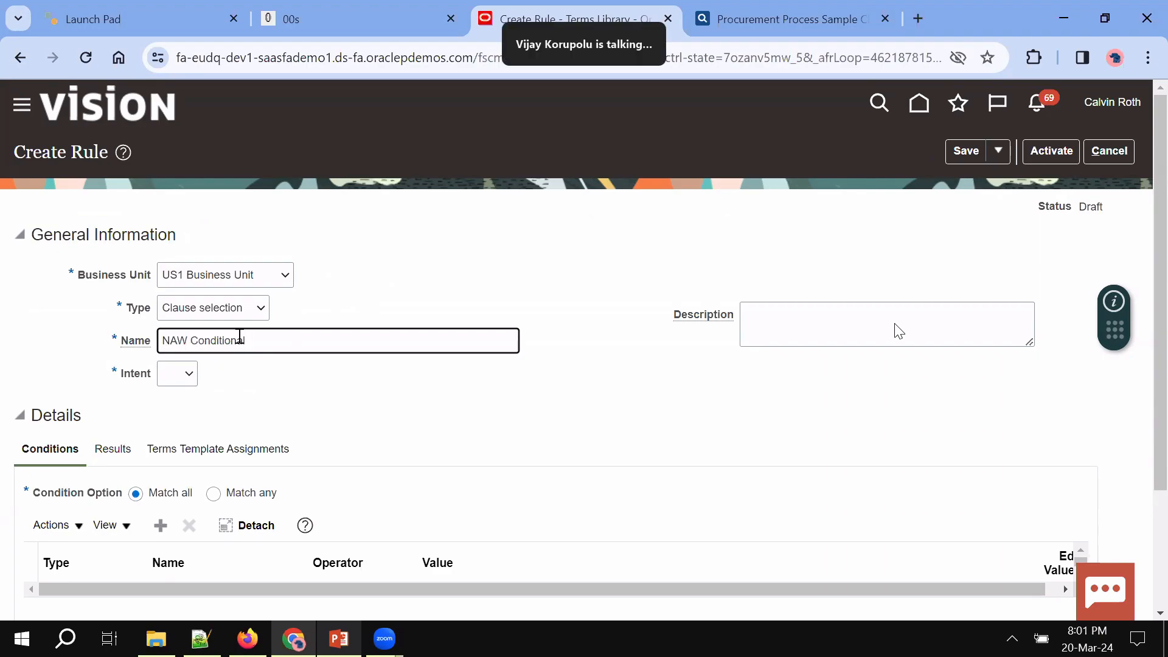
key("BackSpace")
key("BackSpace")
key("BackSpace")
key("BackSpace")
key("BackSpace")
key("BackSpace")
key("BackSpace")
key("BackSpace")
key("BackSpace")
key("BackSpace")
type("Rule for Subcontrac")
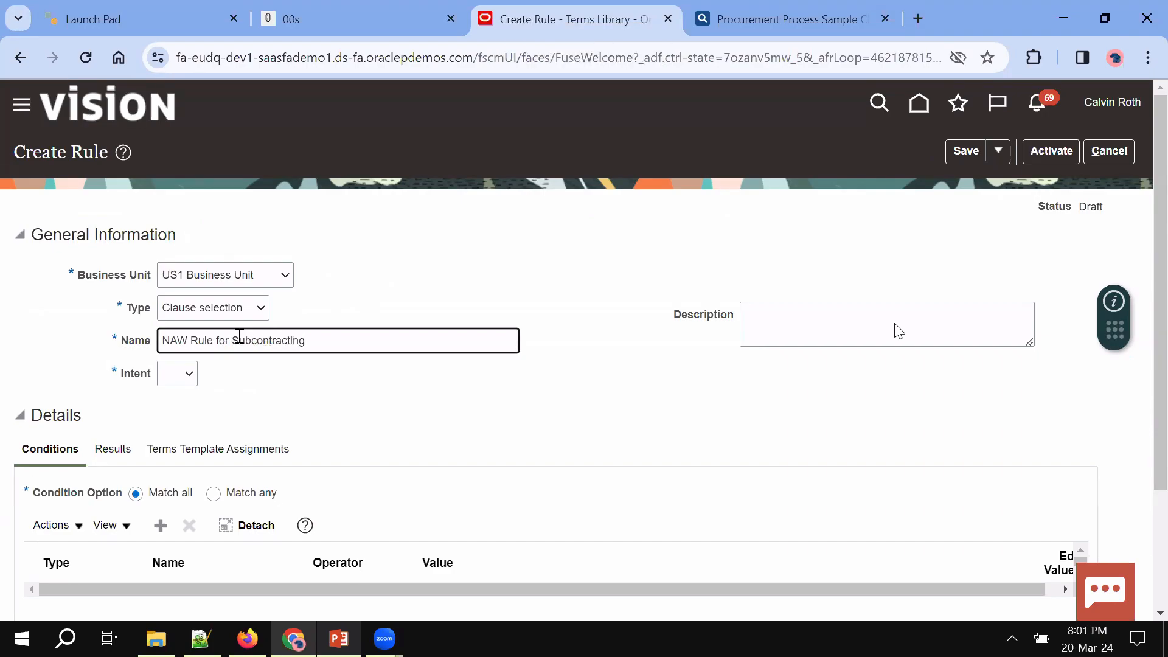
left_click(180, 379)
left_click(181, 408)
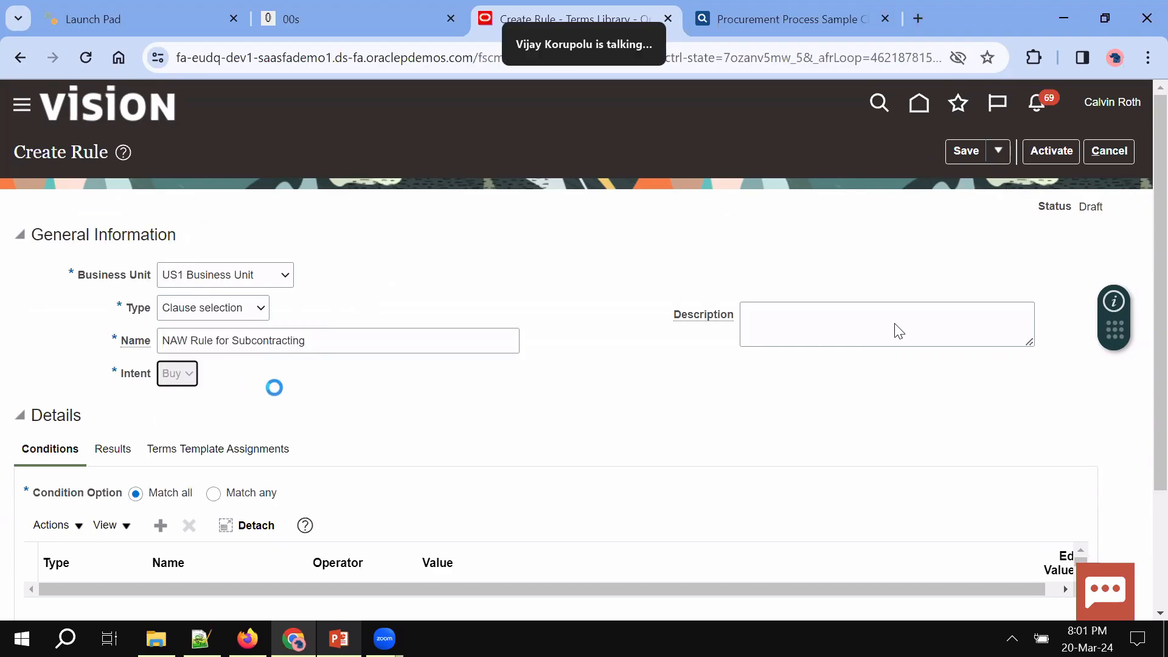
scroll(286, 396, "down", 3)
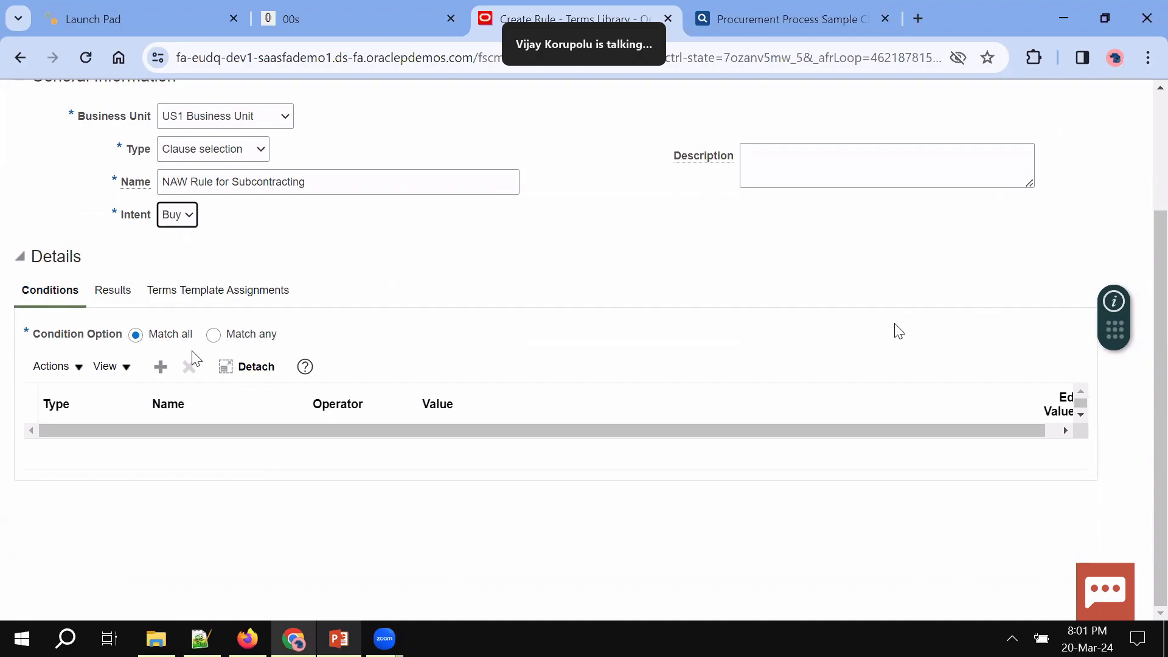
left_click(161, 367)
Make the condition a Question on NAW Is Subcontracting Allowed?, found by searching NAW
left_click(130, 433)
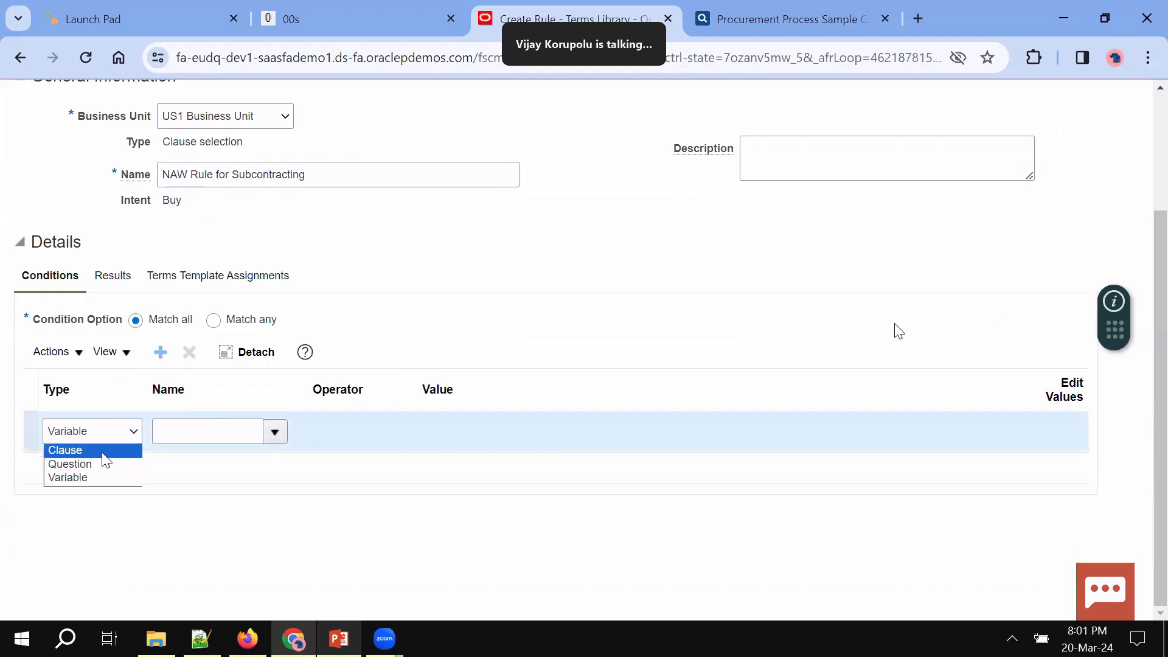
left_click(97, 464)
left_click(275, 433)
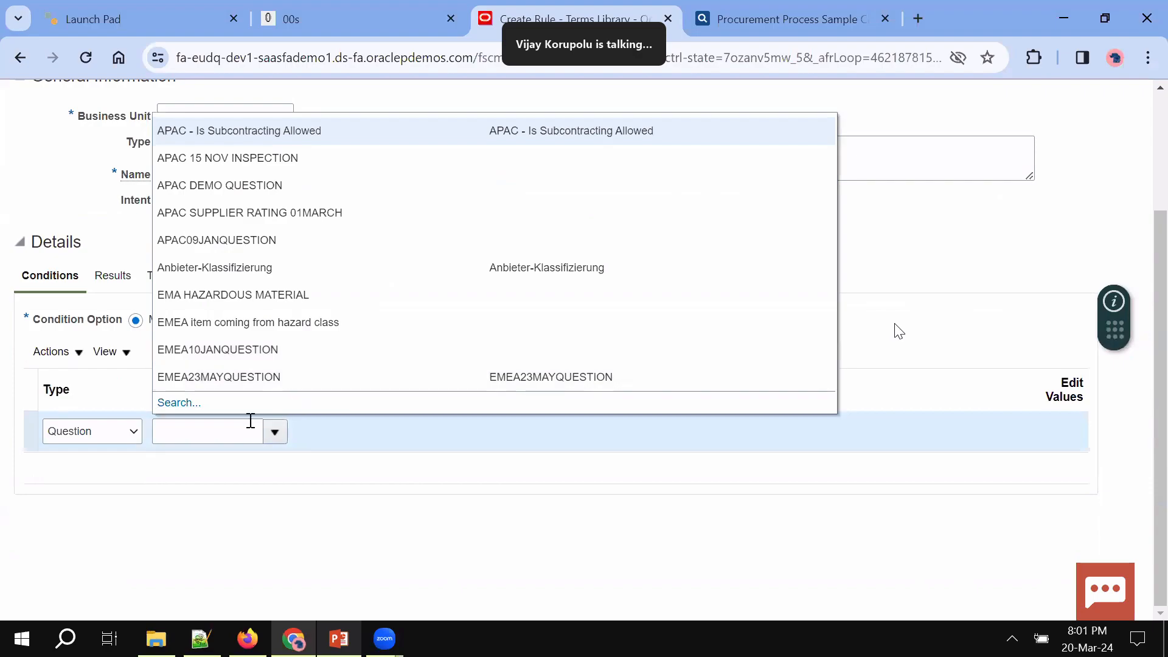
left_click(228, 429)
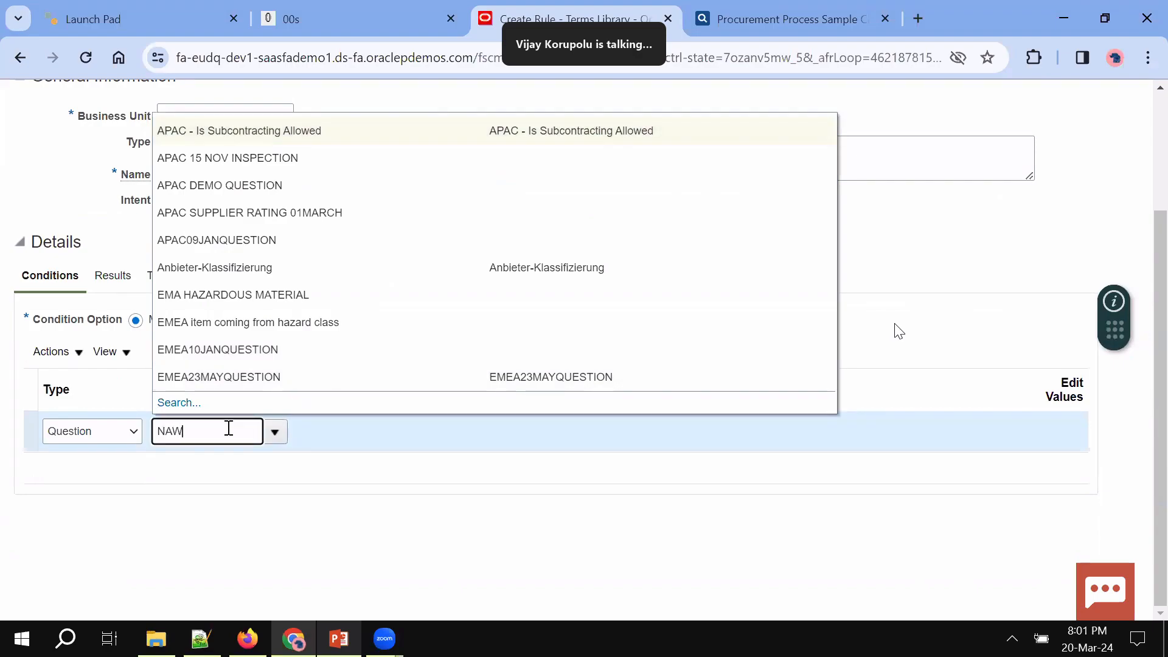
key("Tab")
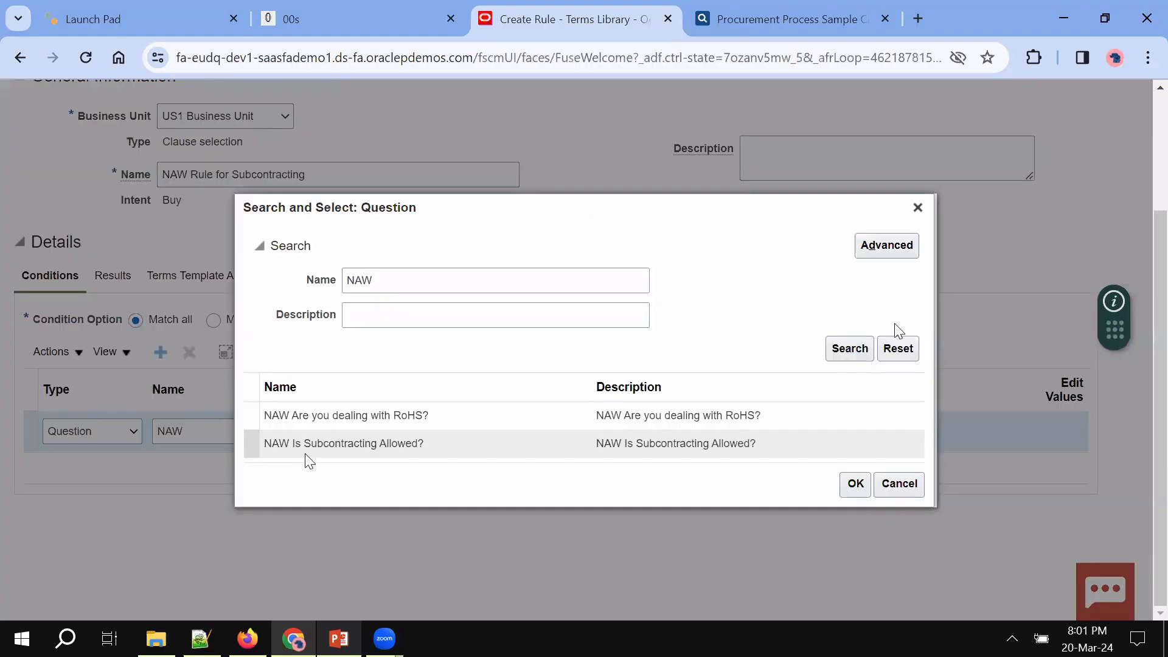
left_click(352, 443)
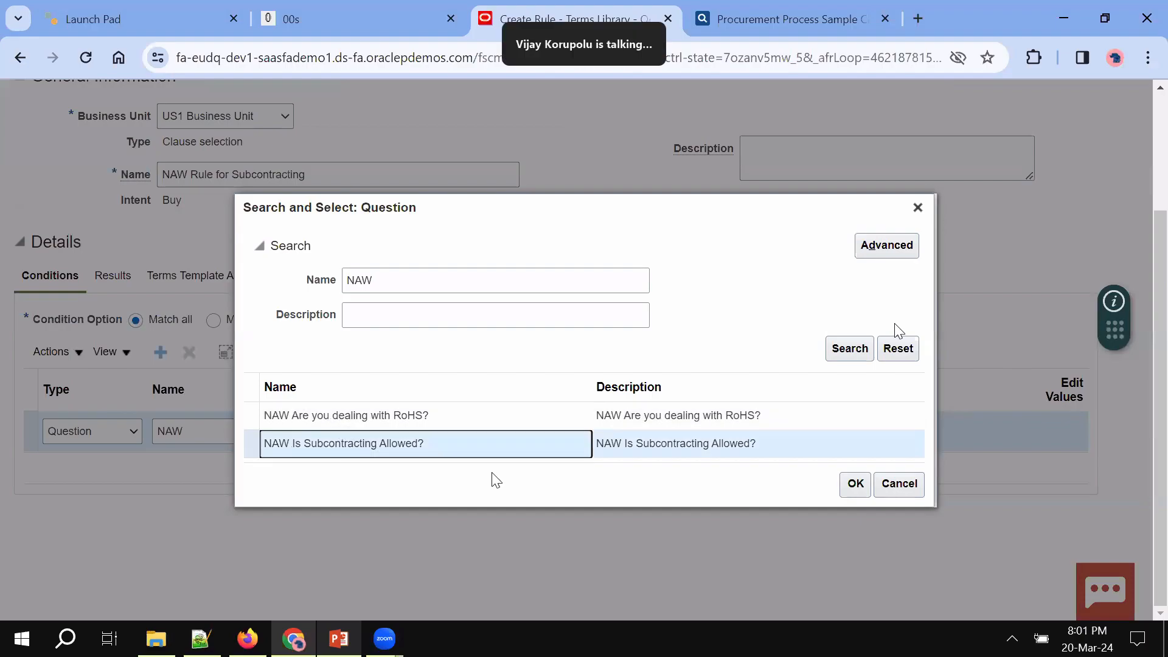
left_click(854, 487)
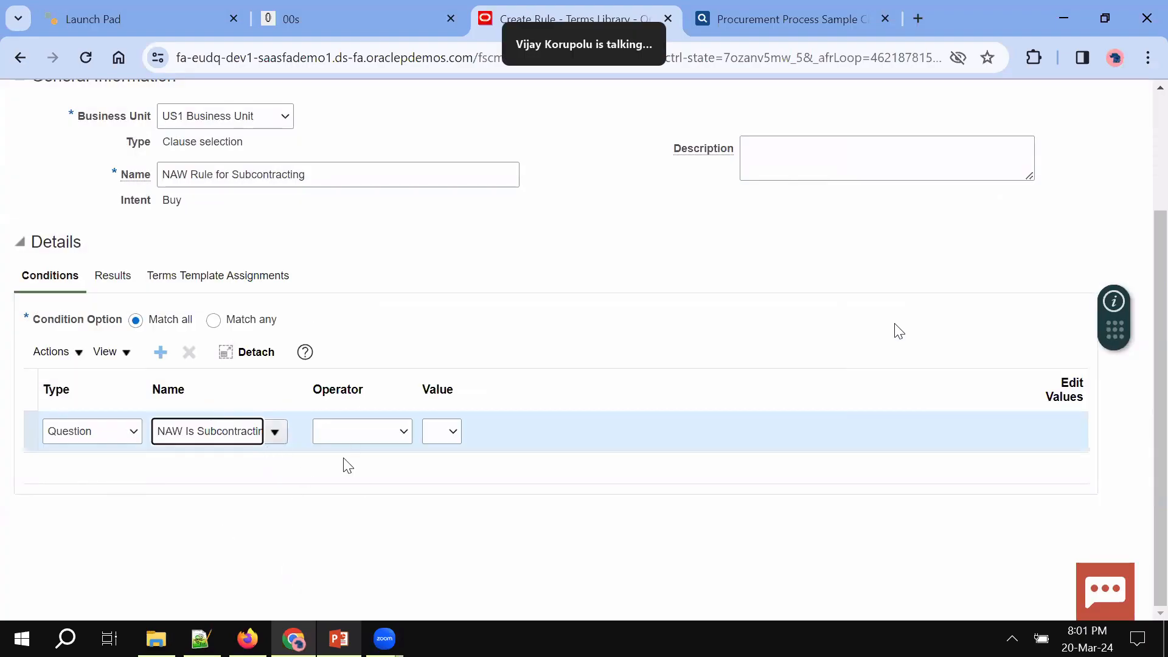
Set the condition operator to Is and the expected answer to Yes
left_click(351, 431)
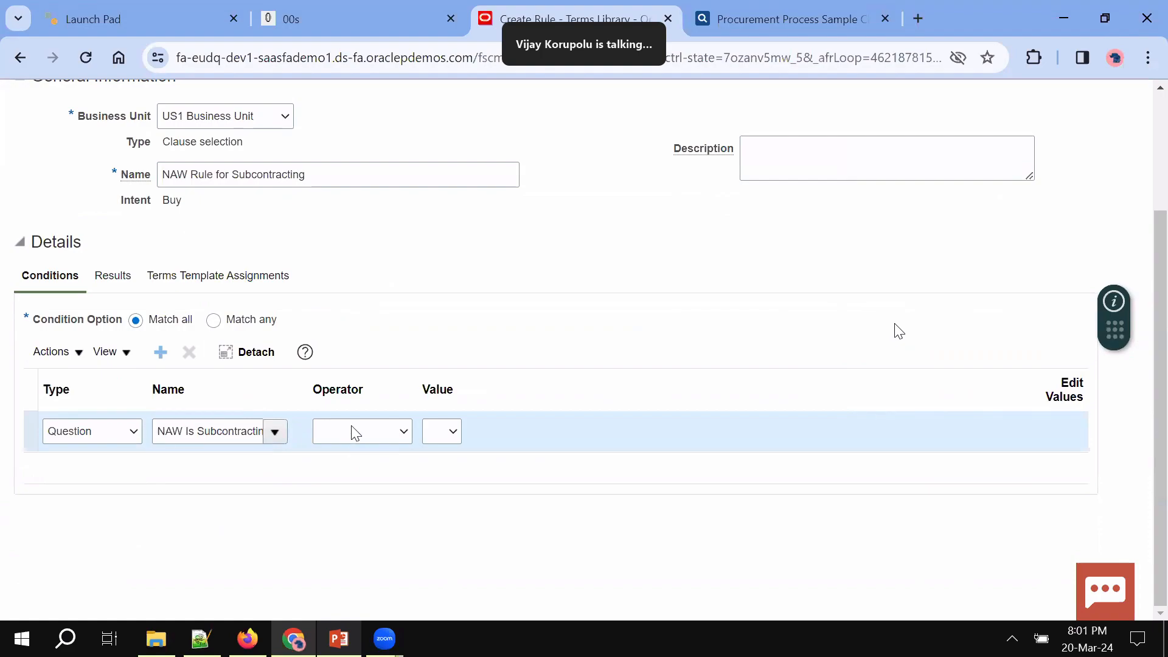
left_click(341, 461)
left_click(452, 433)
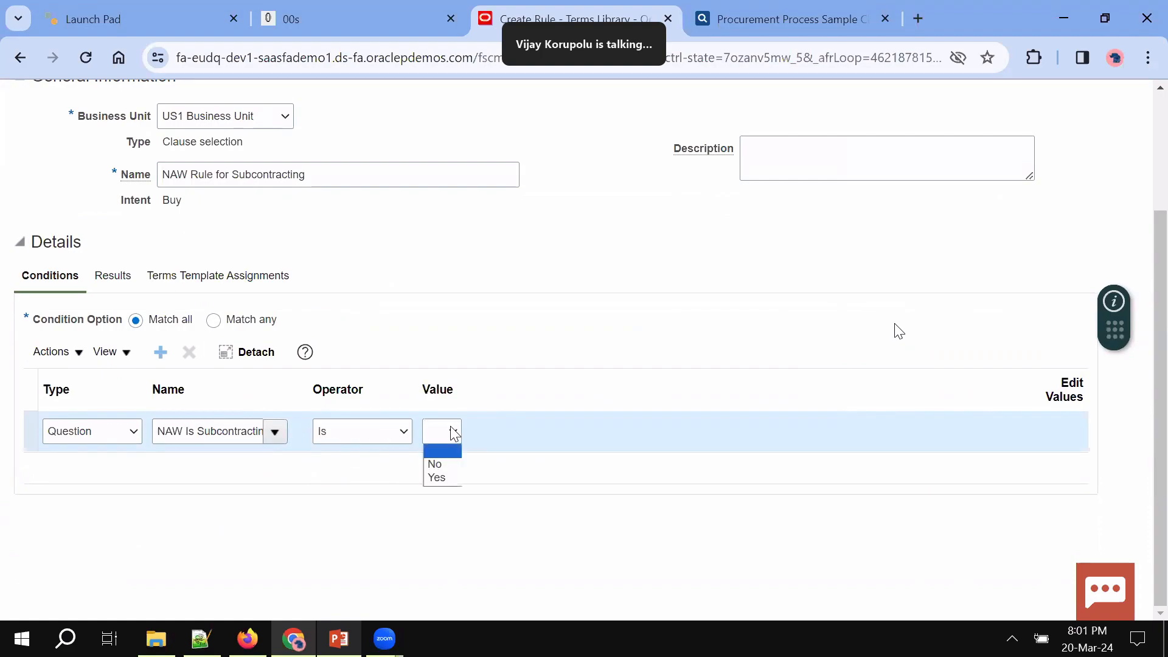
left_click(441, 481)
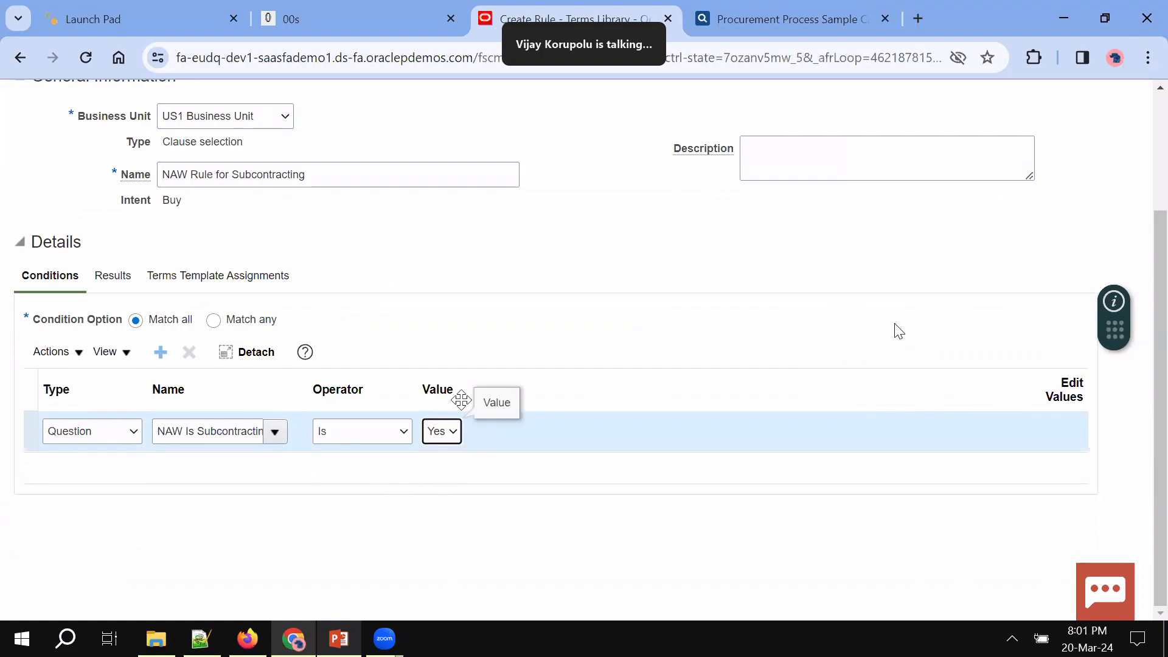
left_click(101, 278)
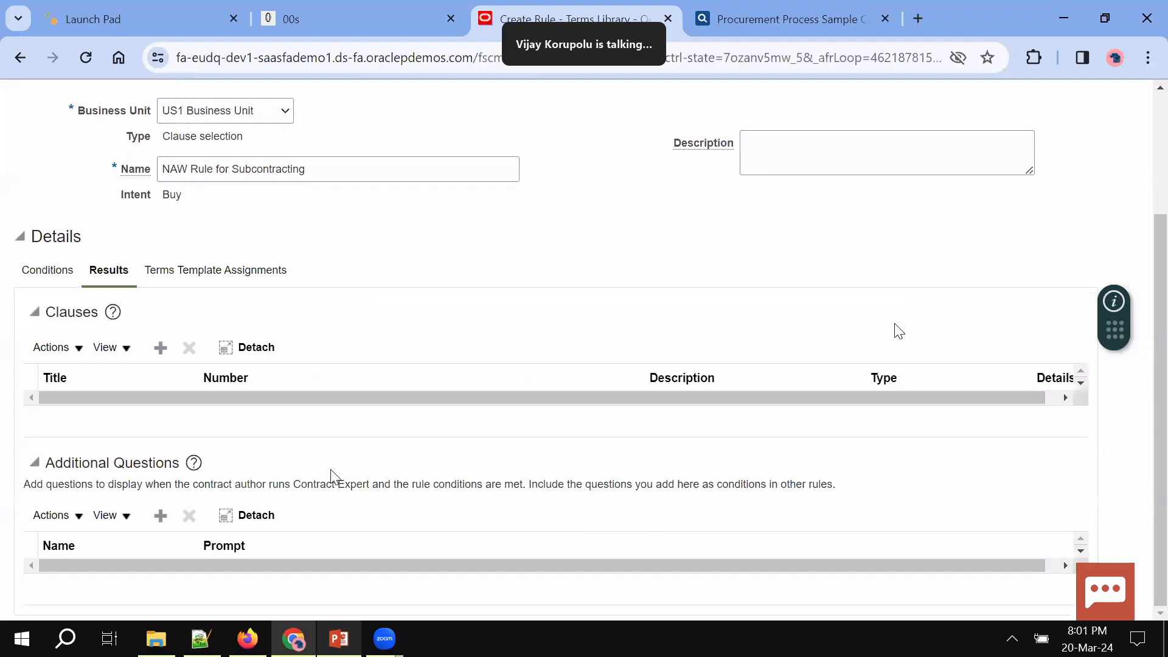
Search the clause library for subcontracting clauses, first by title, then by keyword
left_click(160, 353)
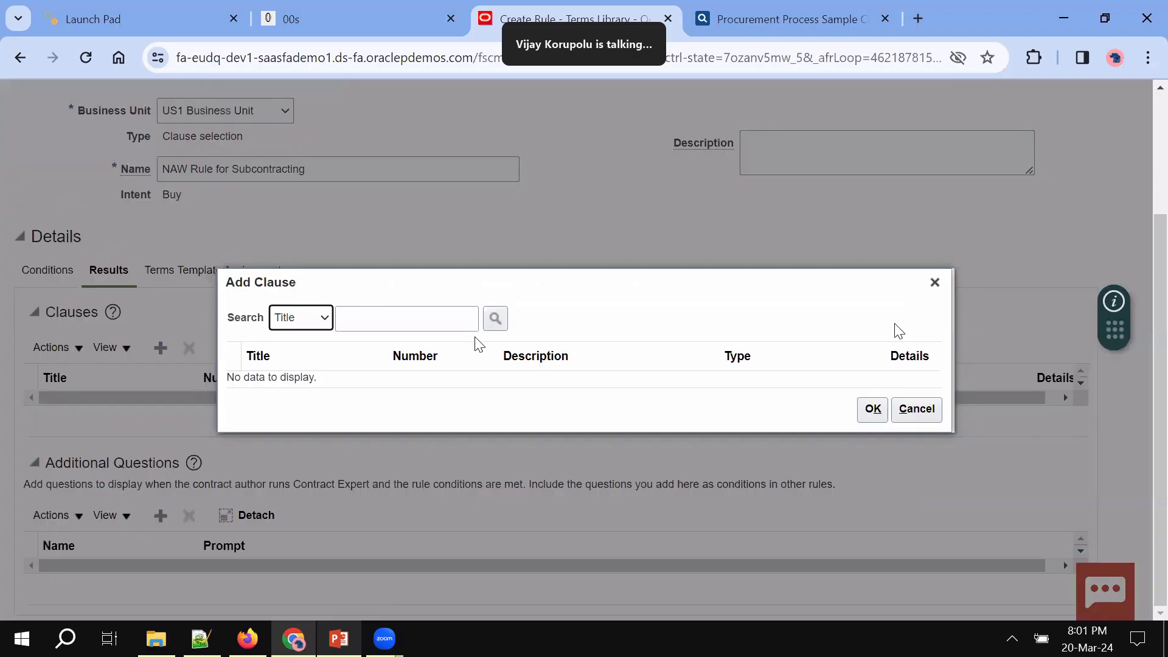
left_click(453, 323)
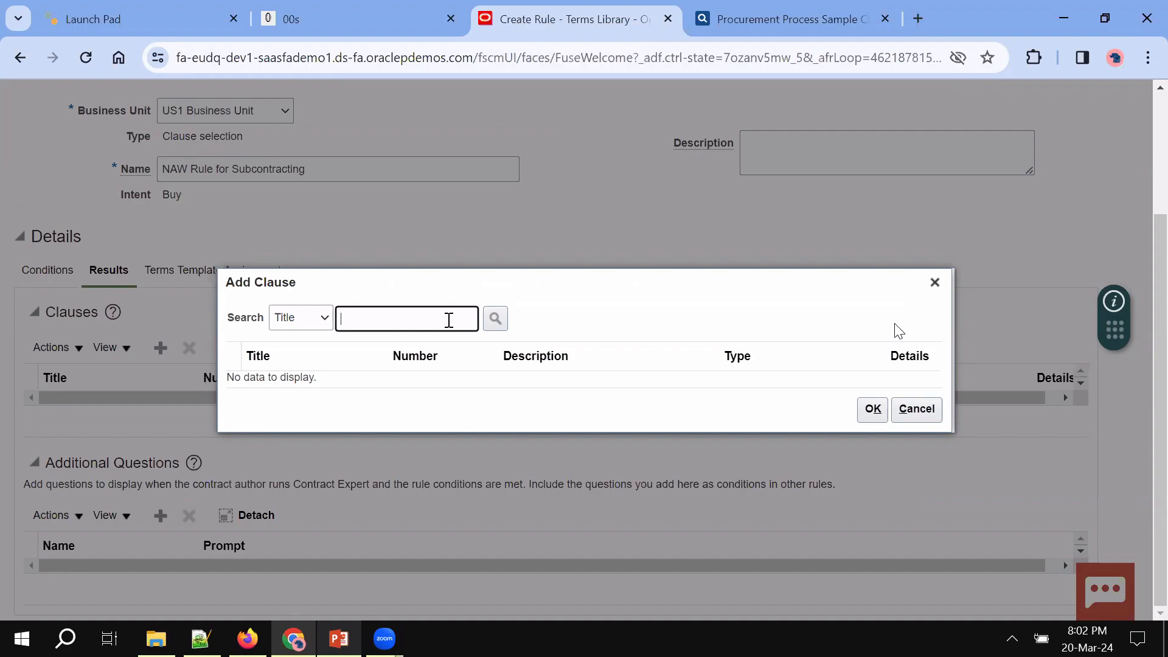
key("Return")
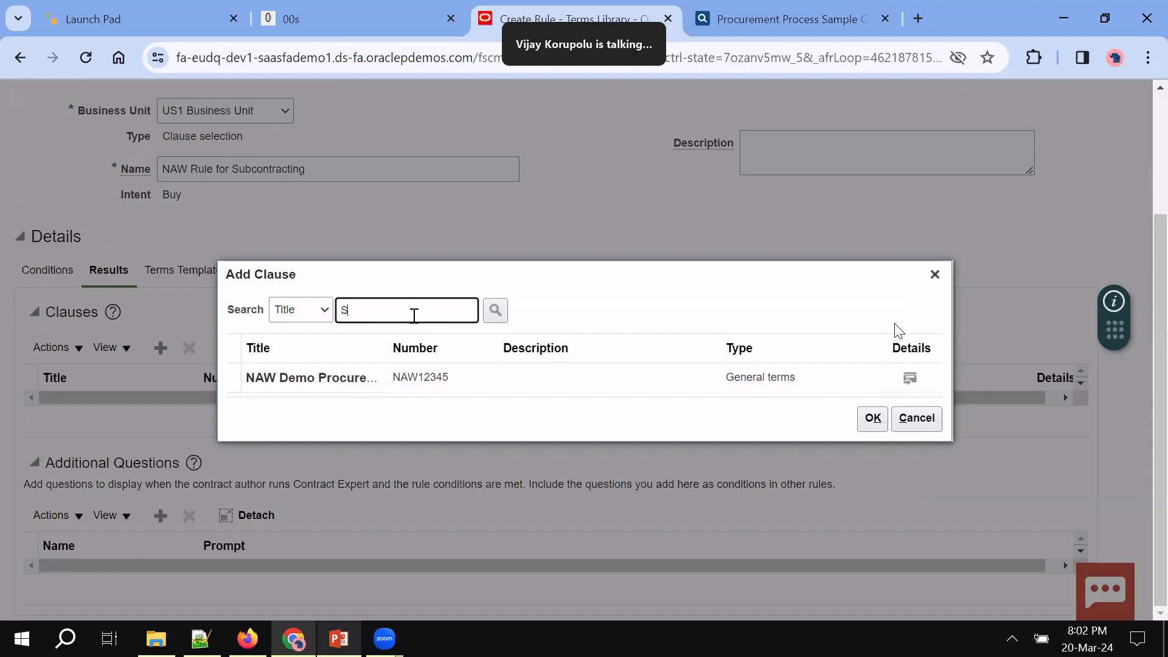
type("n")
key("Return")
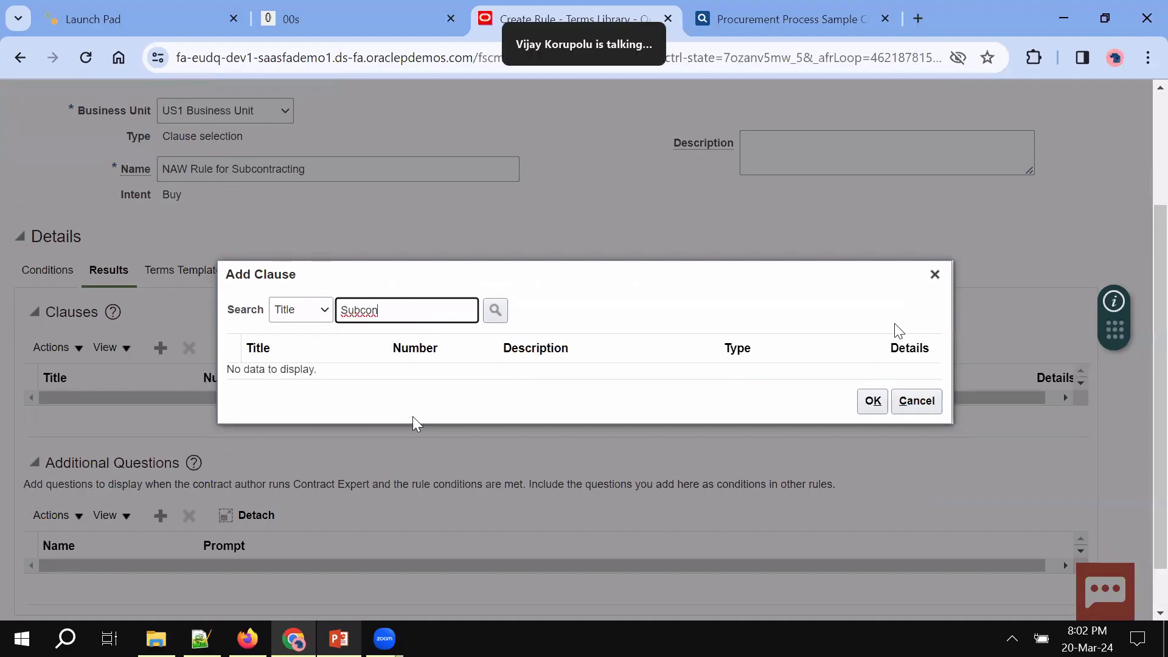
key("BackSpace")
key("BackSpace")
key("BackSpace")
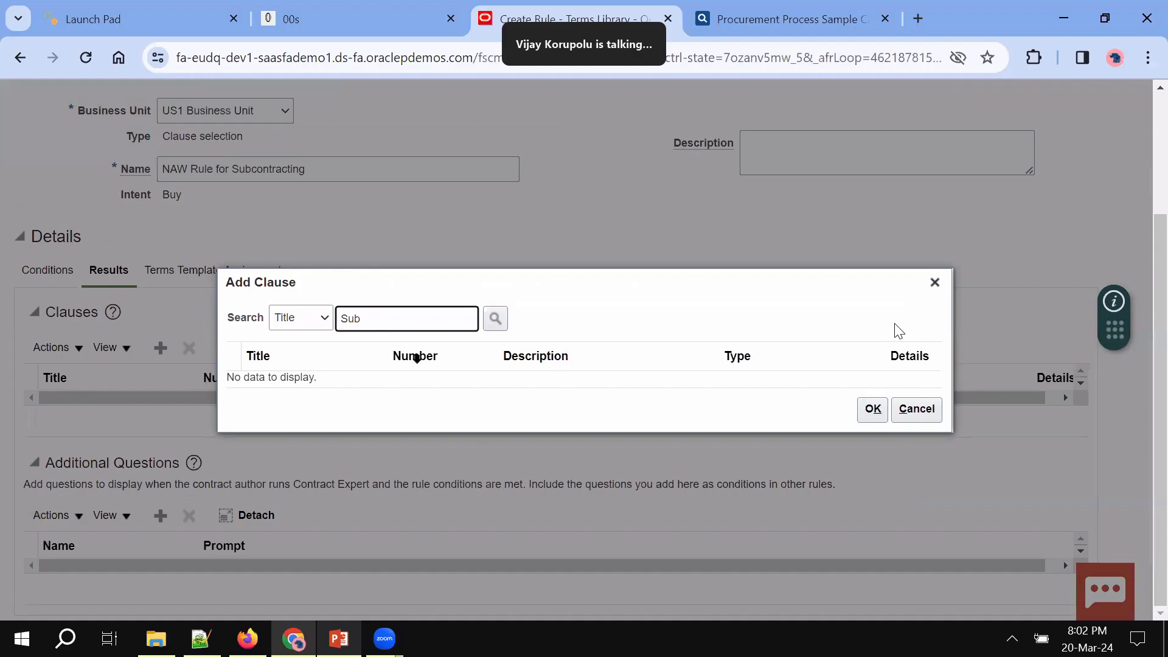
left_click(495, 318)
left_click(322, 317)
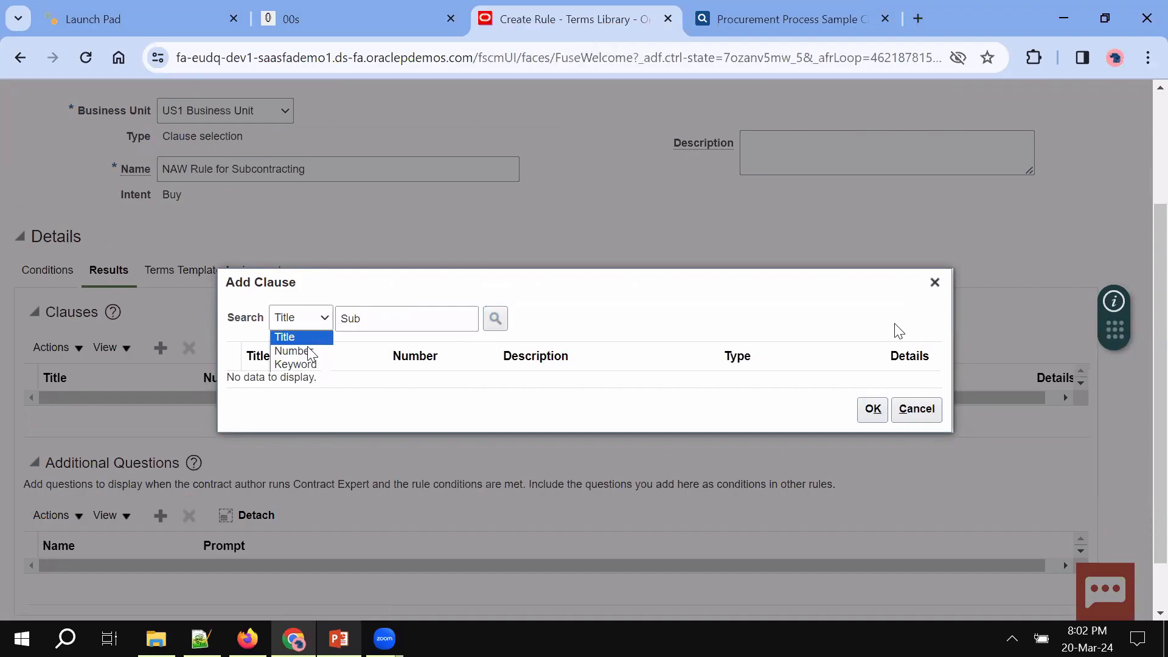
left_click(305, 365)
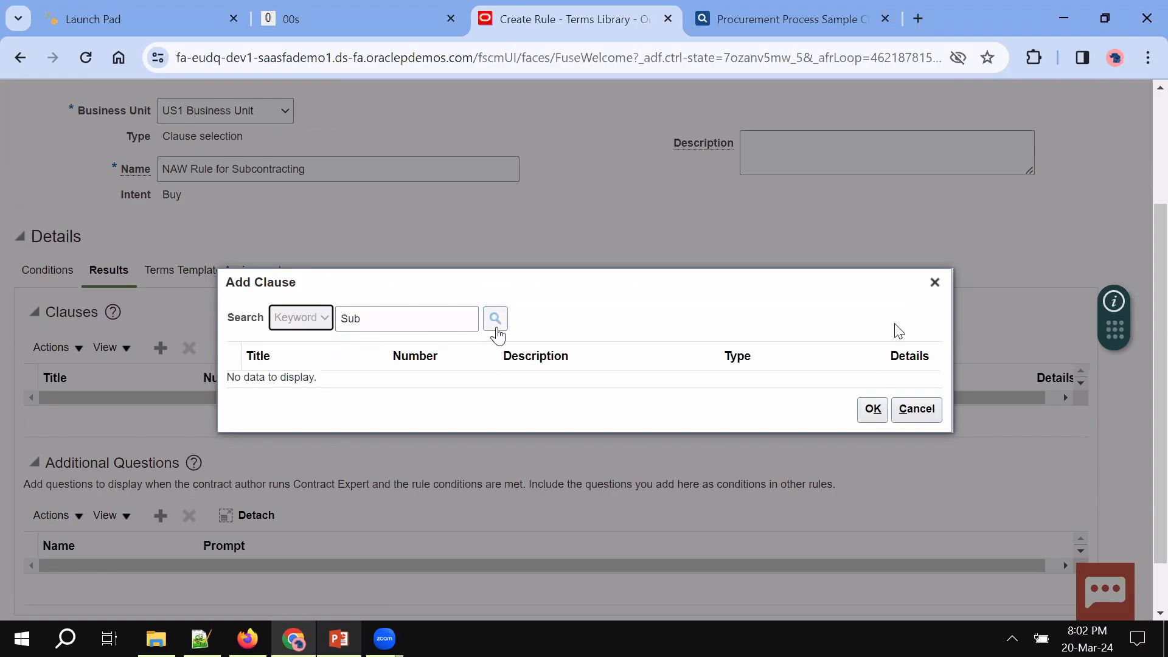
left_click(496, 327)
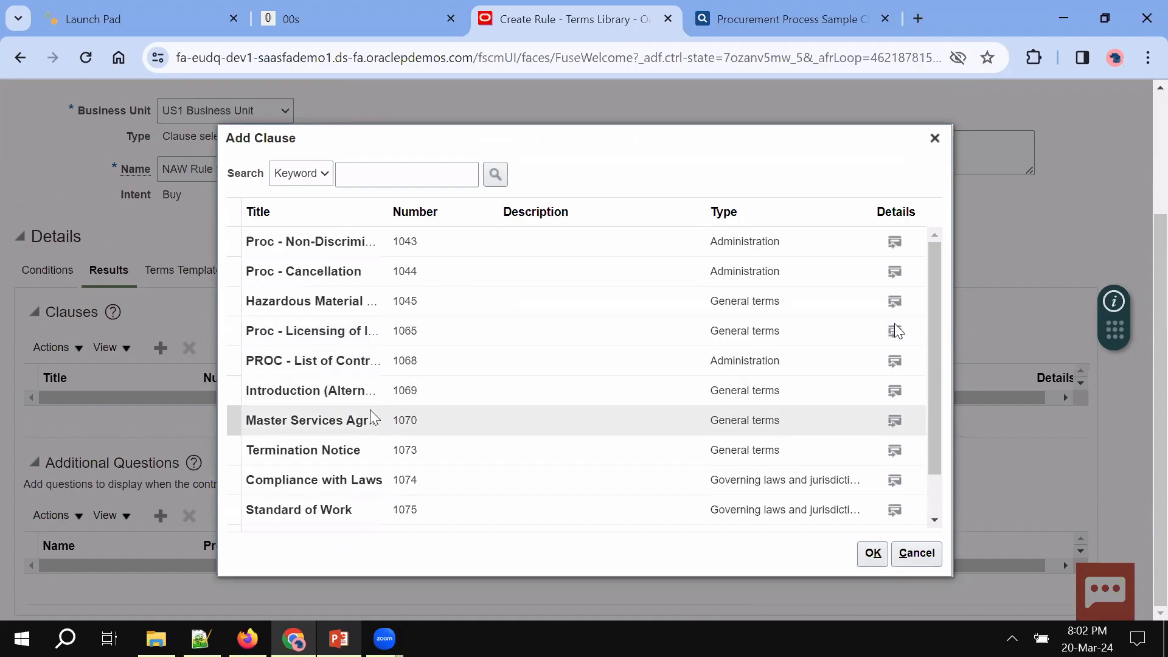
Select the Additional Conditions clause (1057) from the results and add it to the rule
scroll(371, 409, "down", 1)
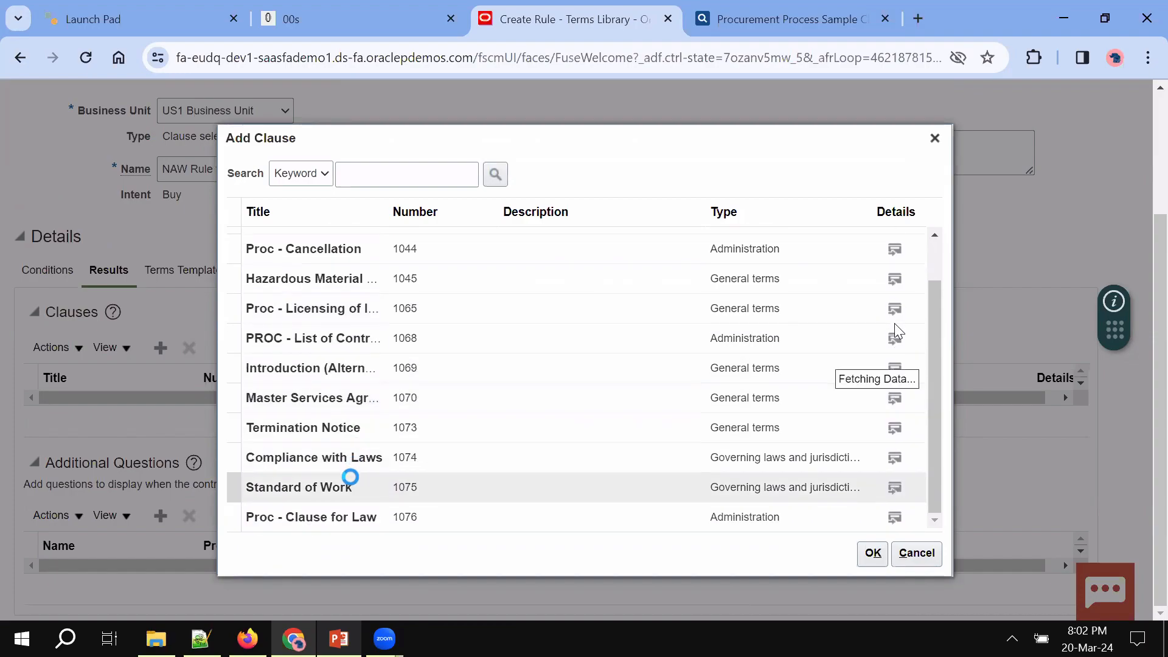
scroll(350, 483, "down", 1)
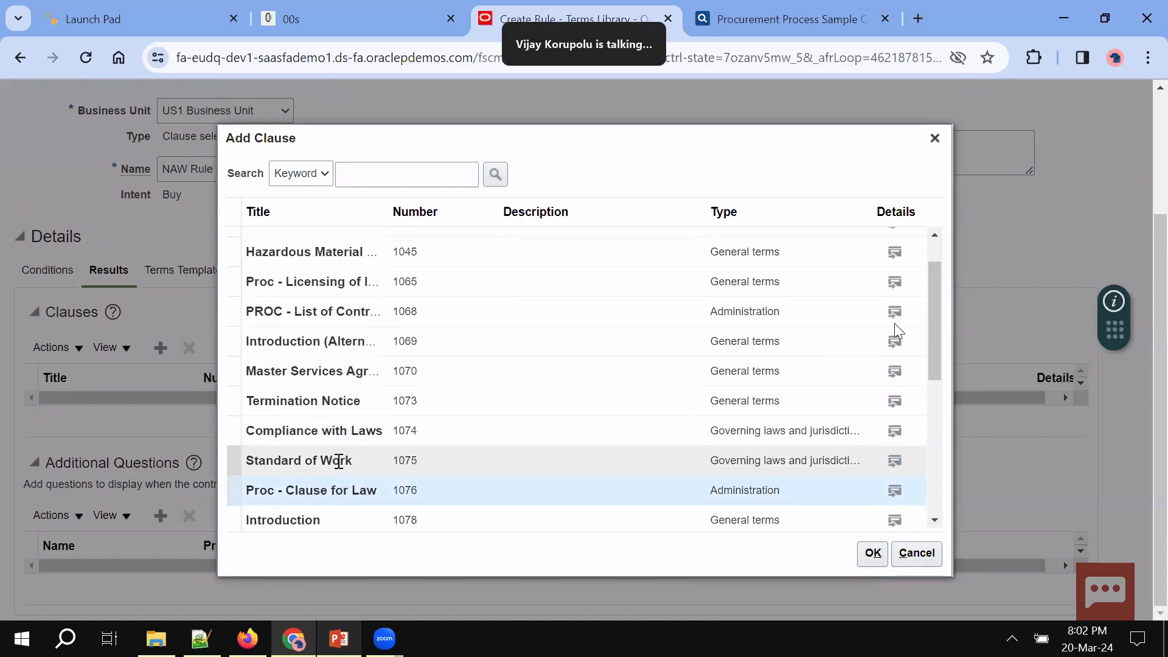
left_click_drag(935, 364, 935, 507)
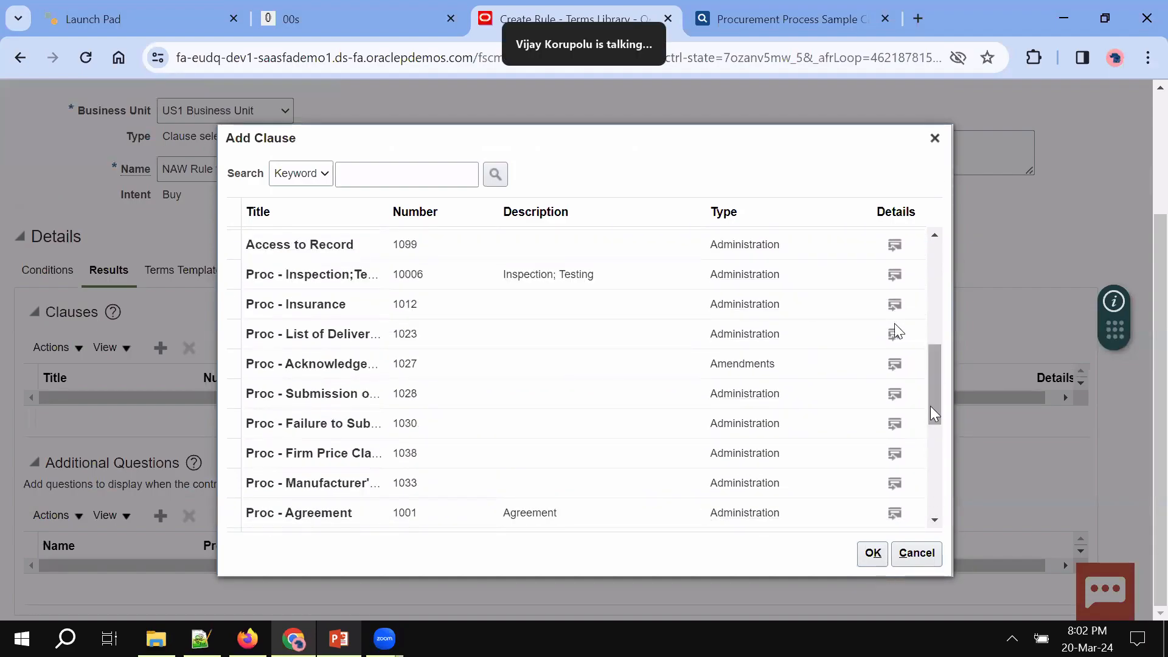
left_click_drag(933, 419, 937, 503)
scroll(941, 509, "down", 9)
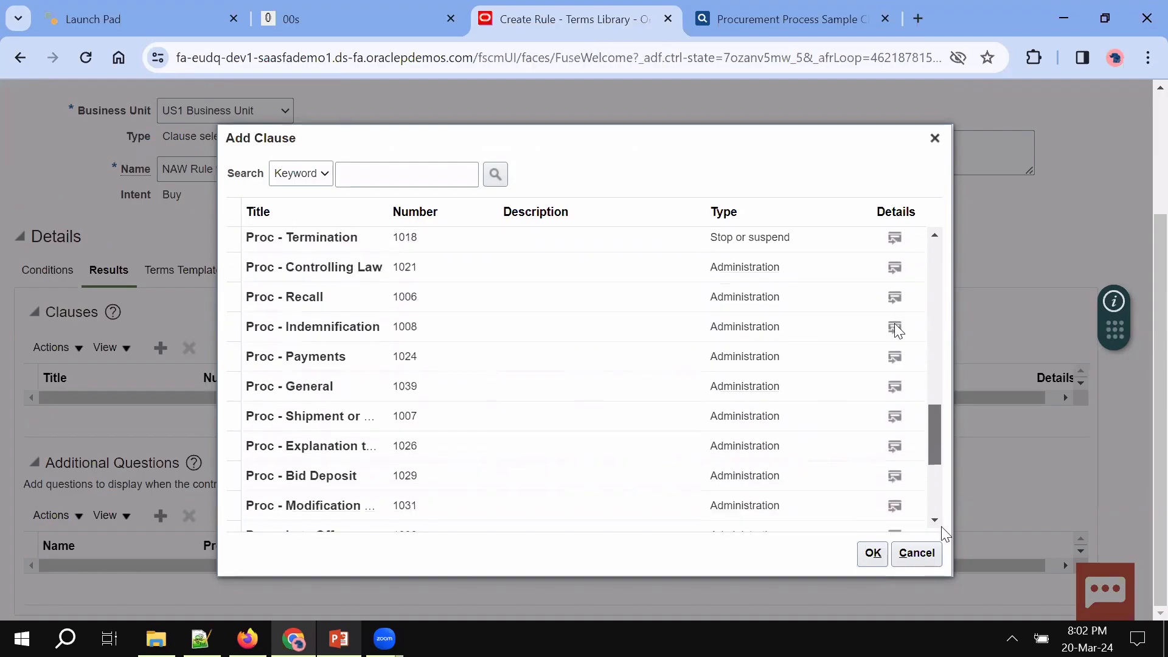
scroll(947, 566, "down", 8)
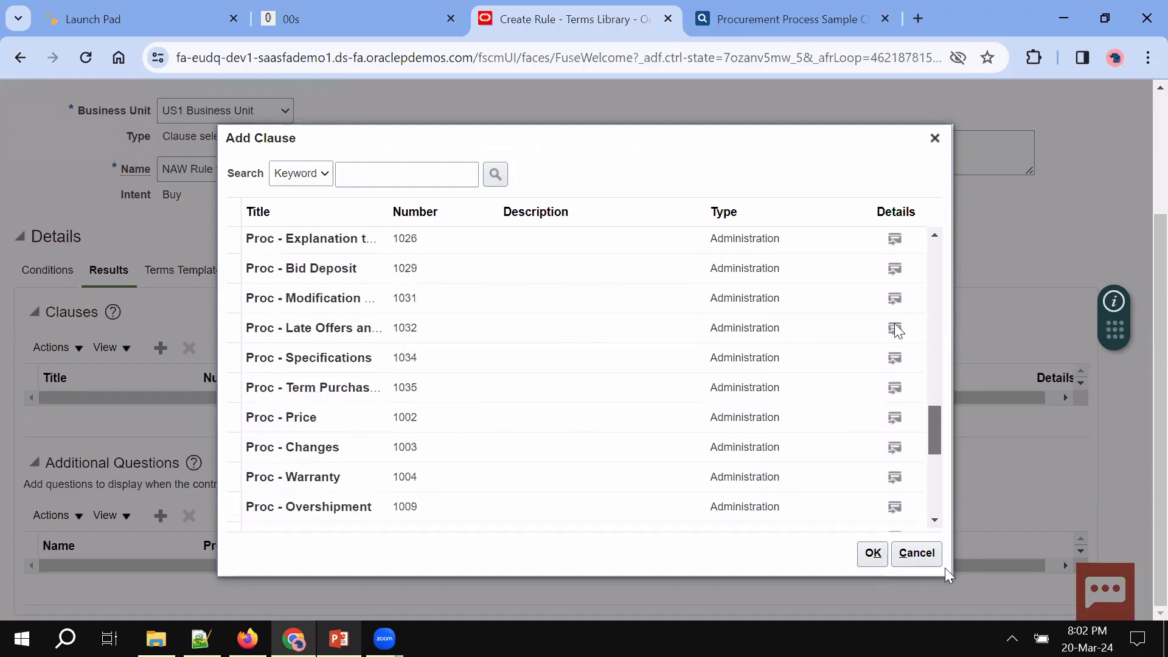
scroll(951, 597, "down", 4)
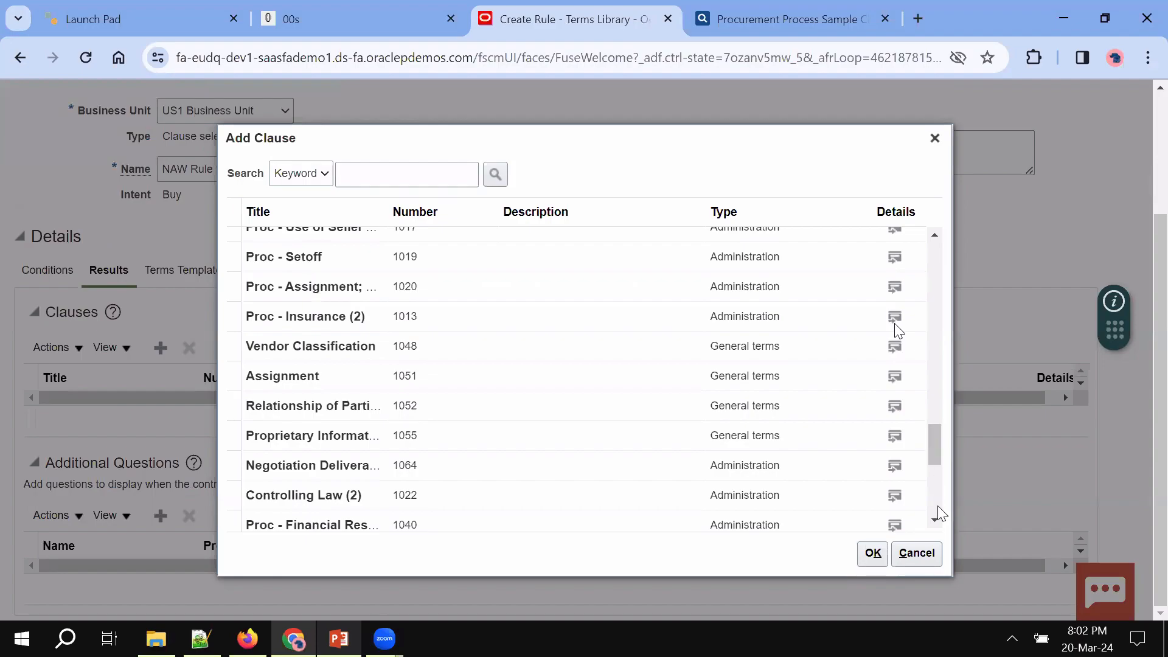
scroll(939, 510, "down", 9)
scroll(940, 509, "down", 6)
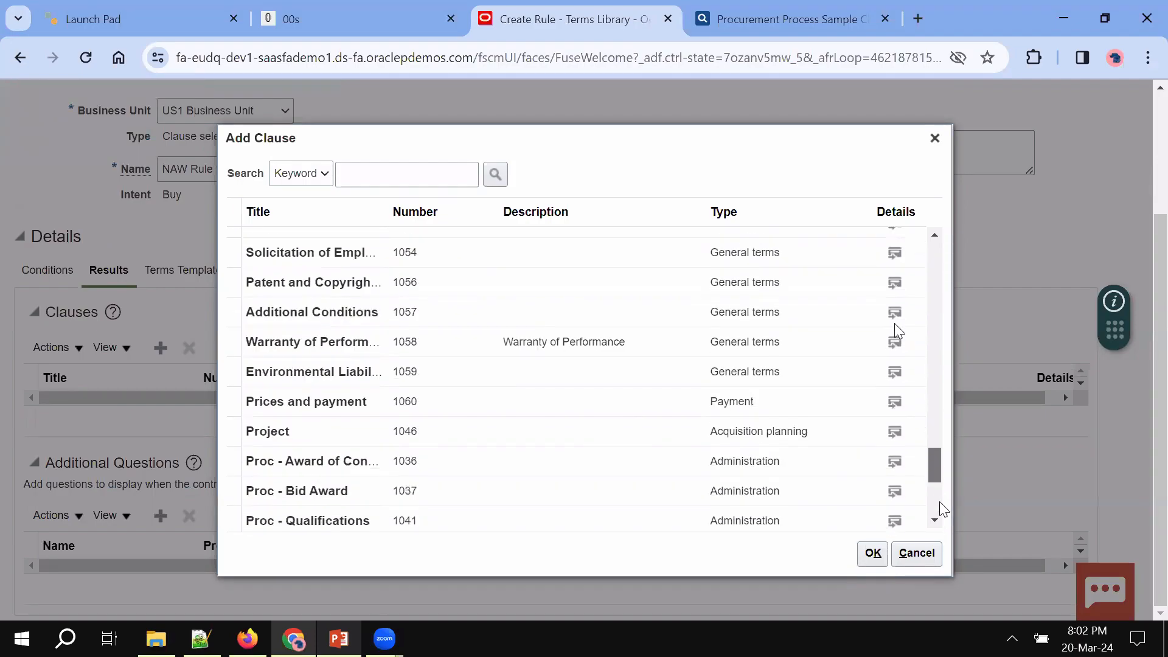
left_click(234, 312)
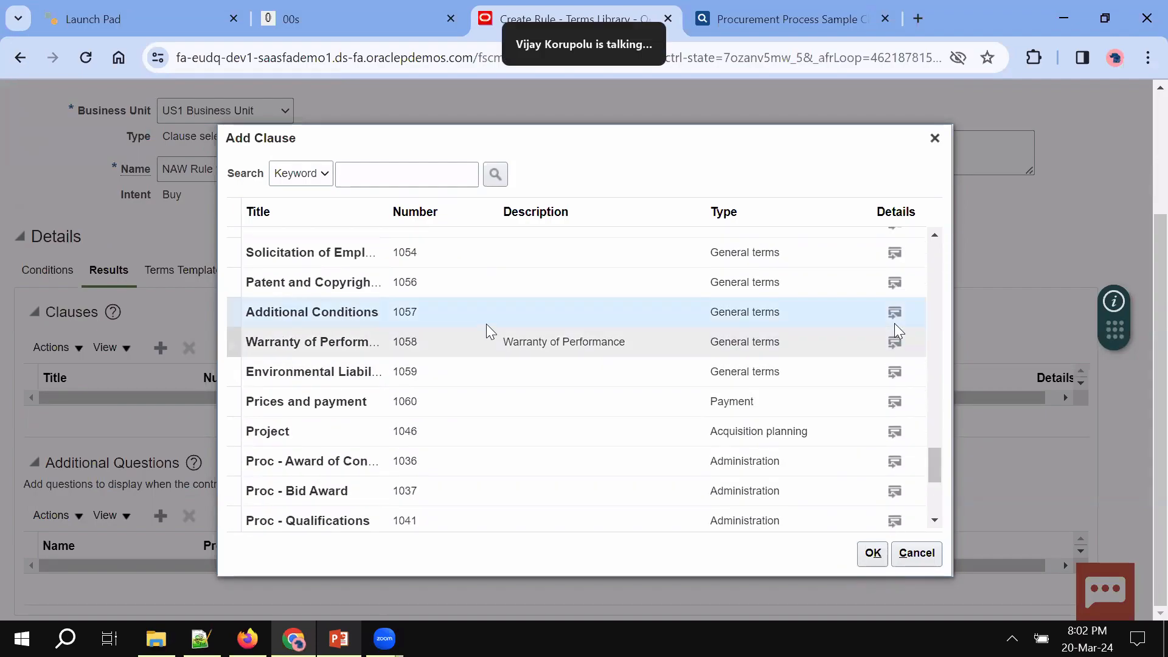
left_click(873, 554)
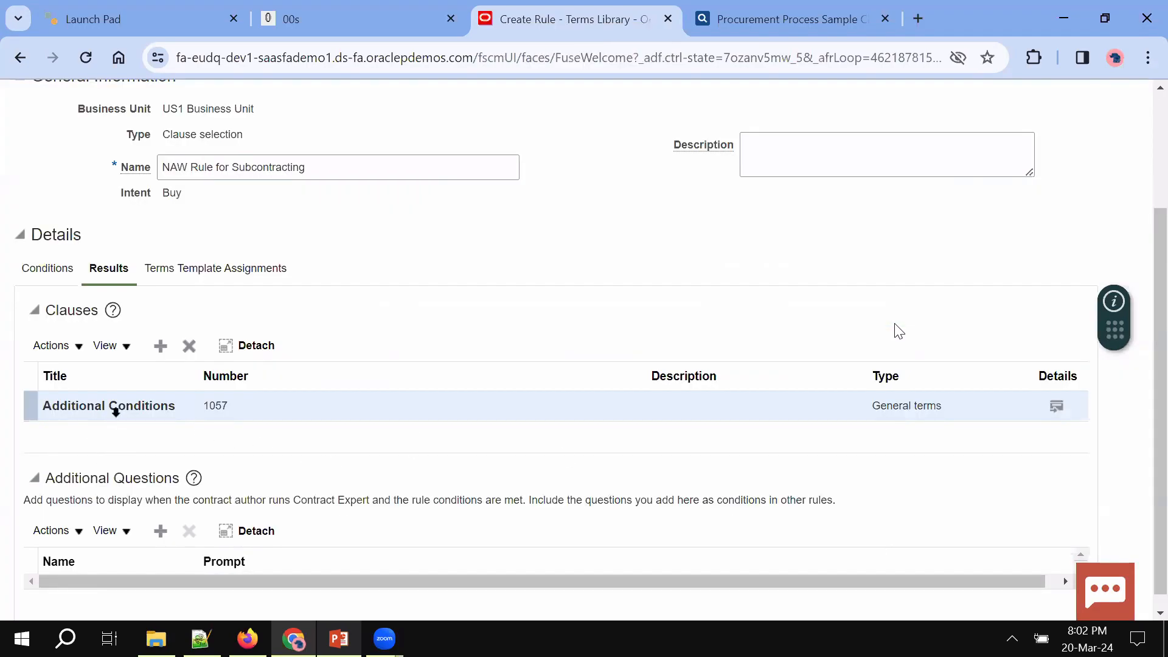
Review the rule's condition and its Additional Conditions result
left_click(56, 272)
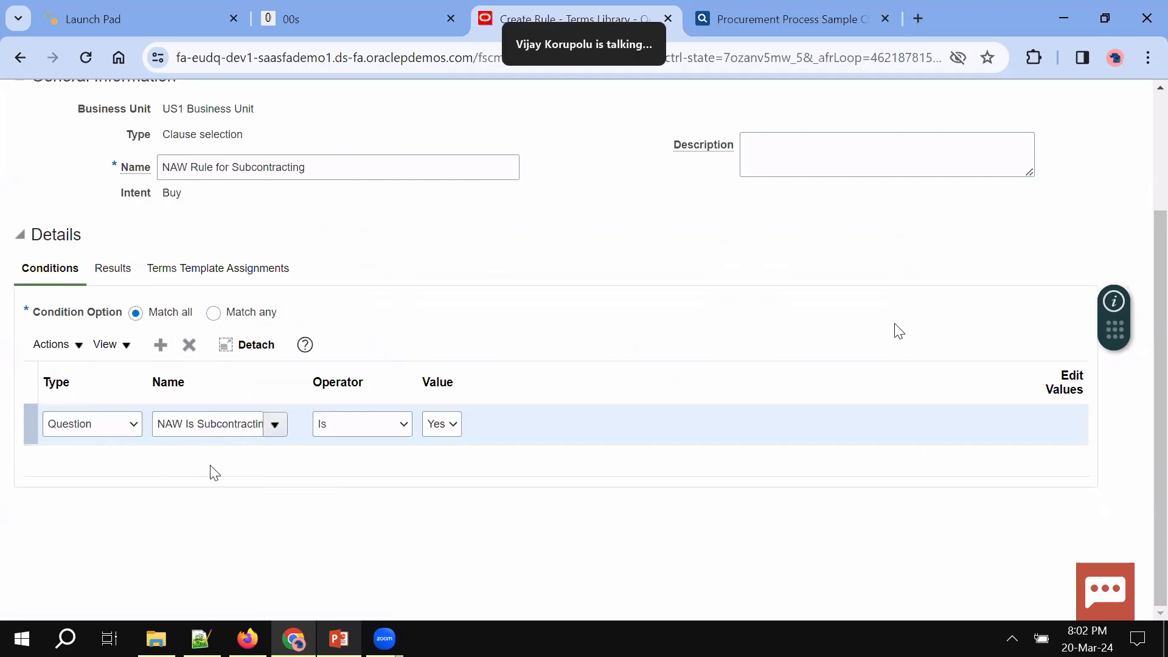
left_click(113, 272)
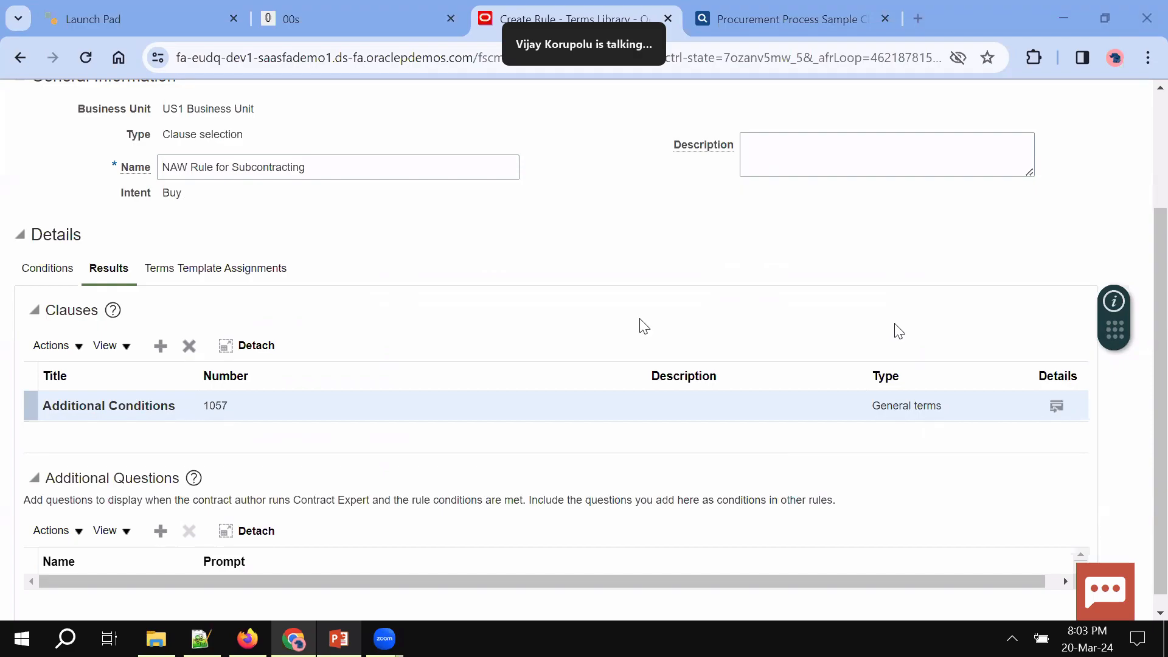
left_click_drag(175, 407, 11, 419)
left_click(89, 406)
triple_click(90, 405)
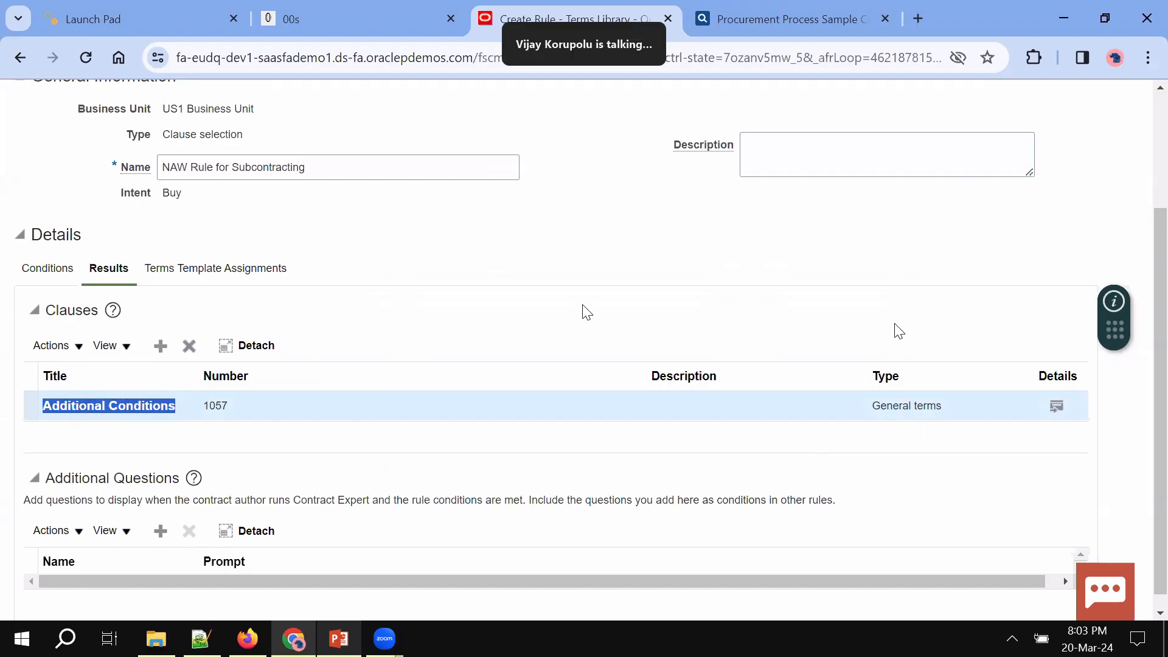
Save NAW Rule for Subcontracting as a draft and show its terms template assignments
scroll(582, 309, "up", 3)
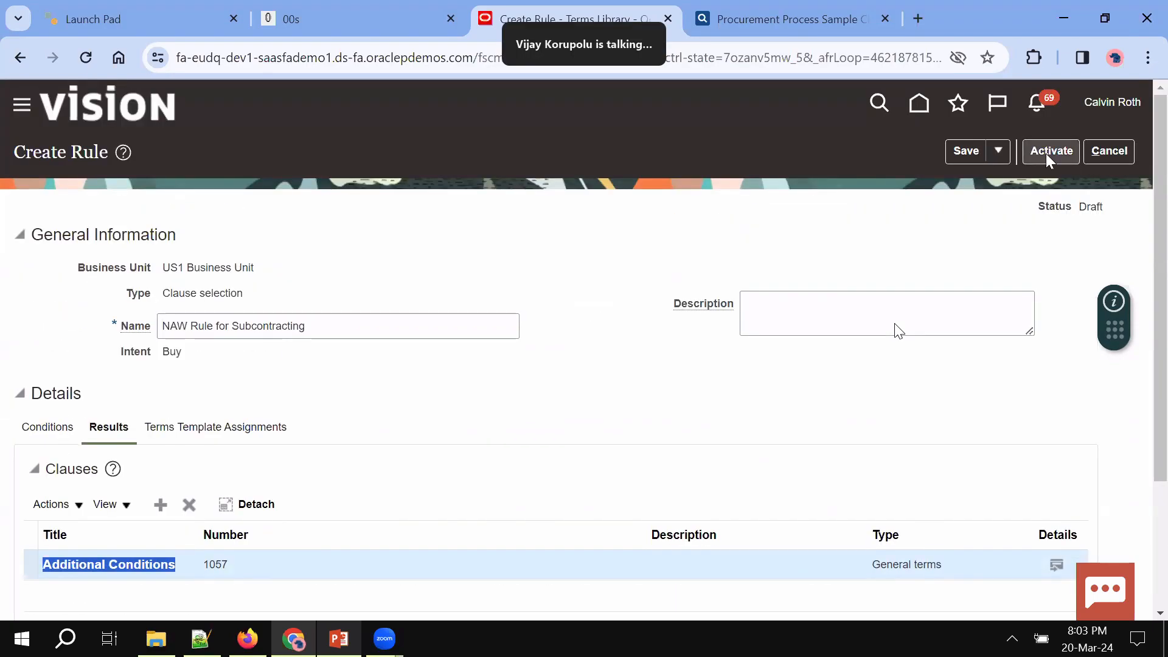
left_click(964, 161)
scroll(472, 425, "down", 2)
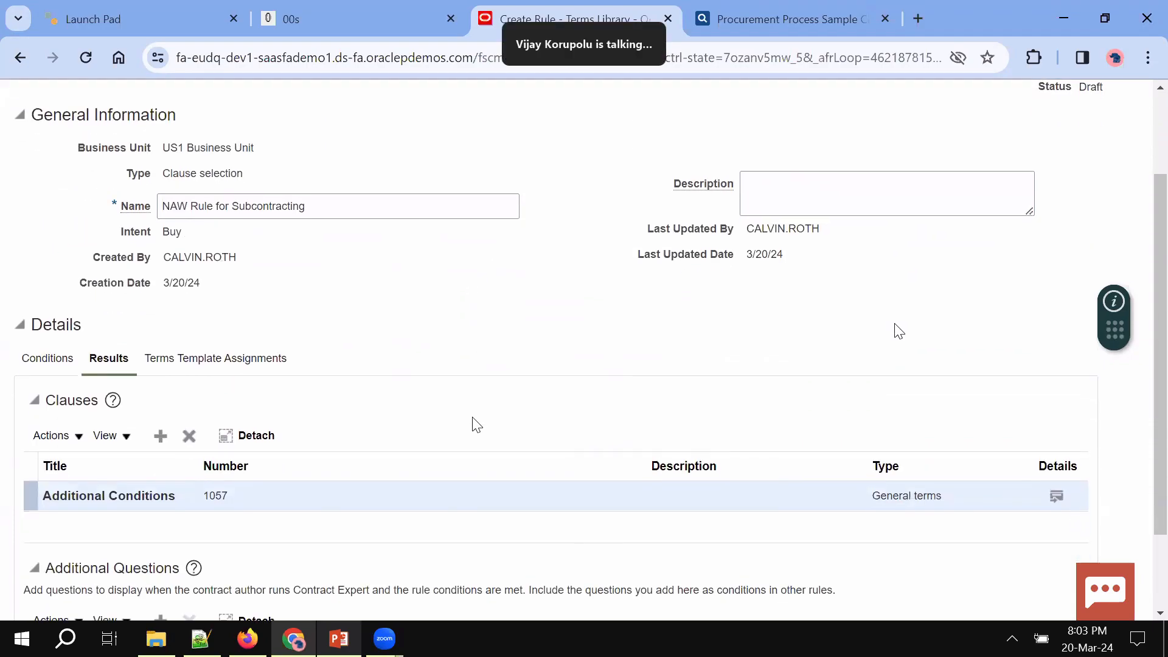
left_click(220, 359)
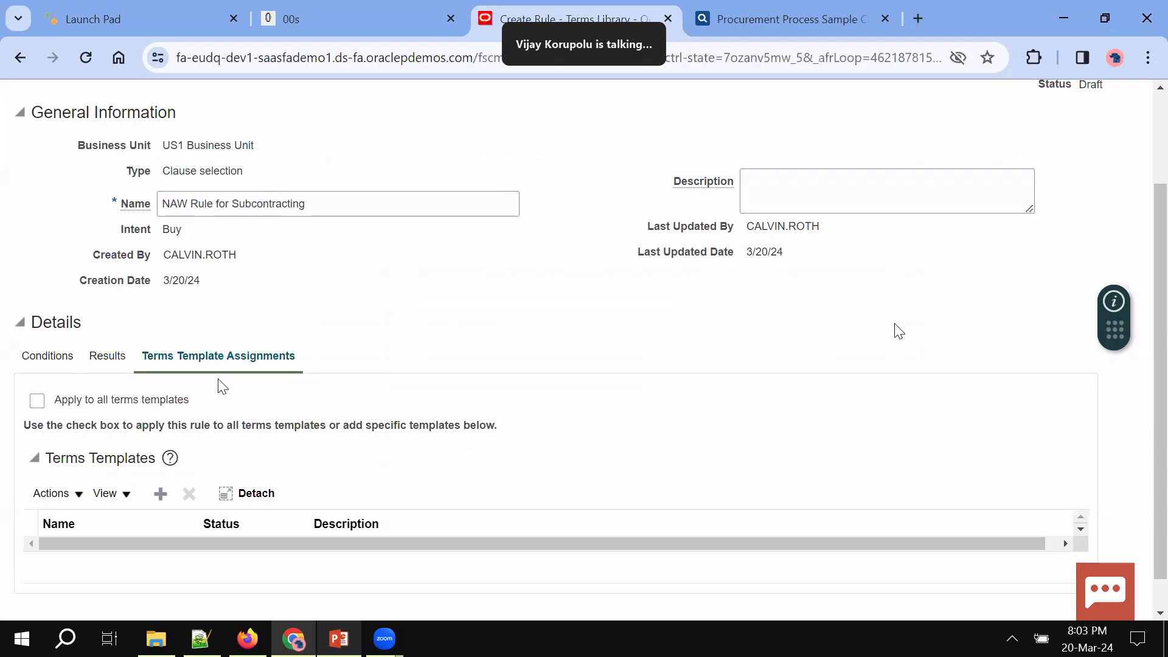
Assign NAW Demo Terms Template 20Mar2024 to the rule, found by searching the name NAW
left_click(160, 493)
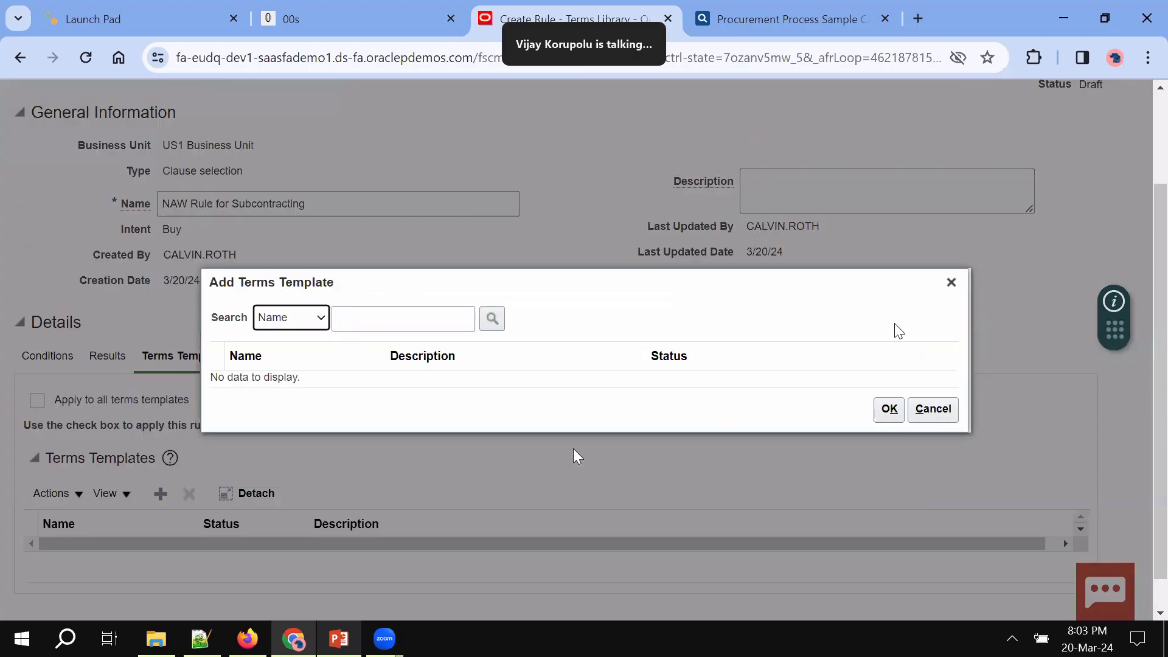
left_click(400, 325)
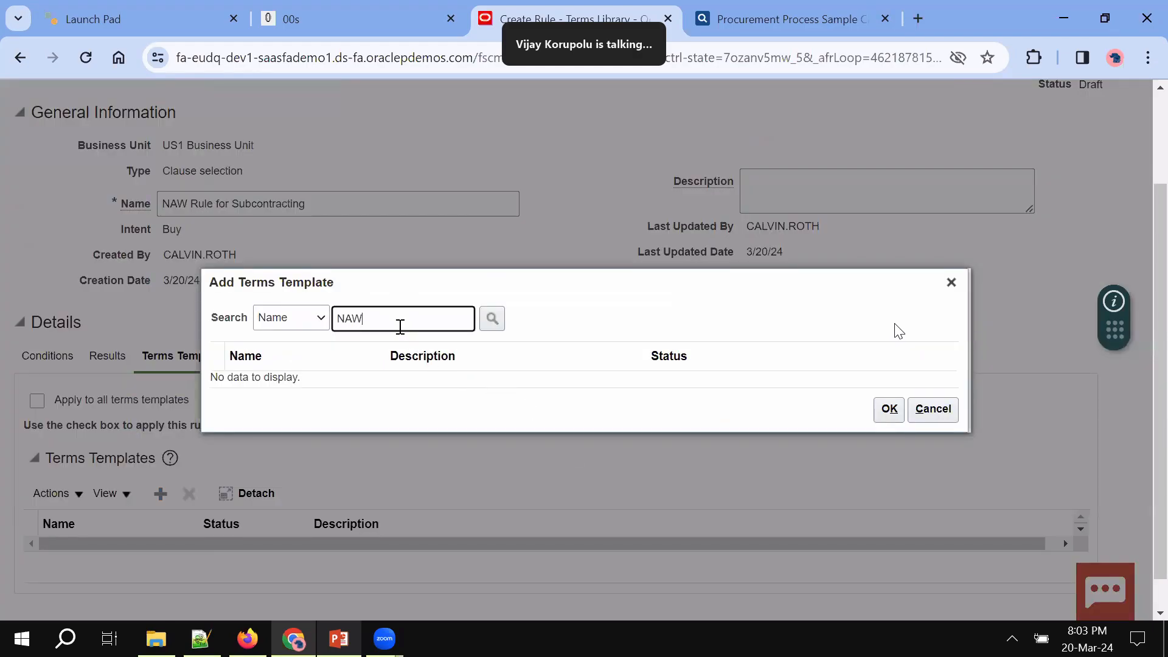
type("NAW")
key("Return")
left_click(312, 376)
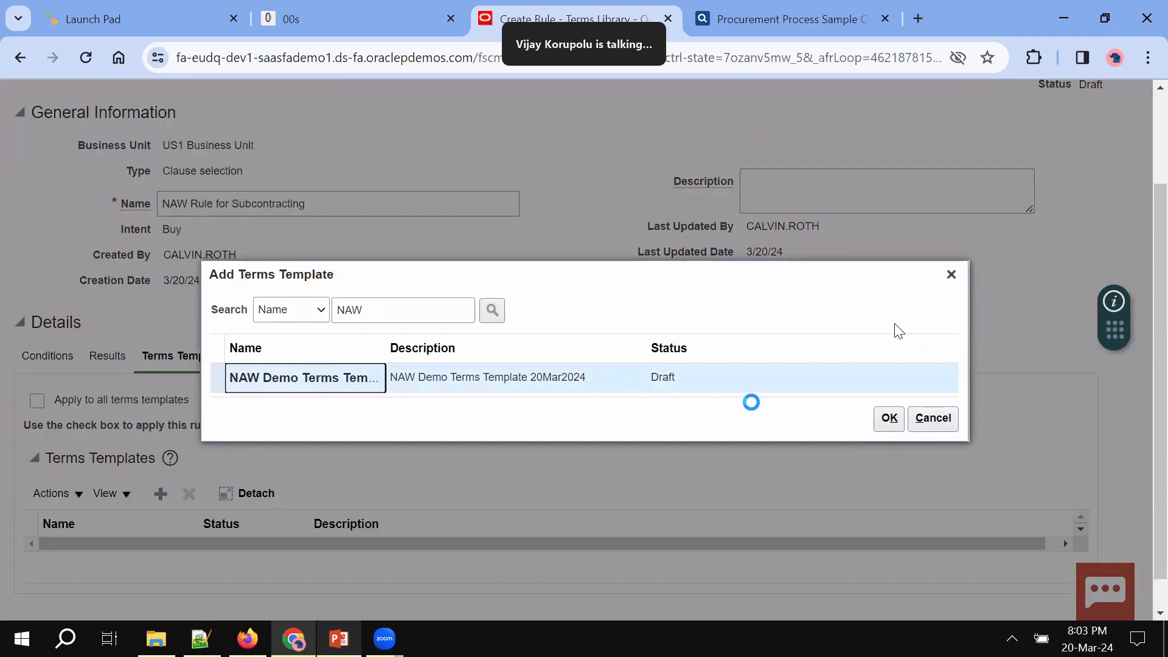
left_click(889, 420)
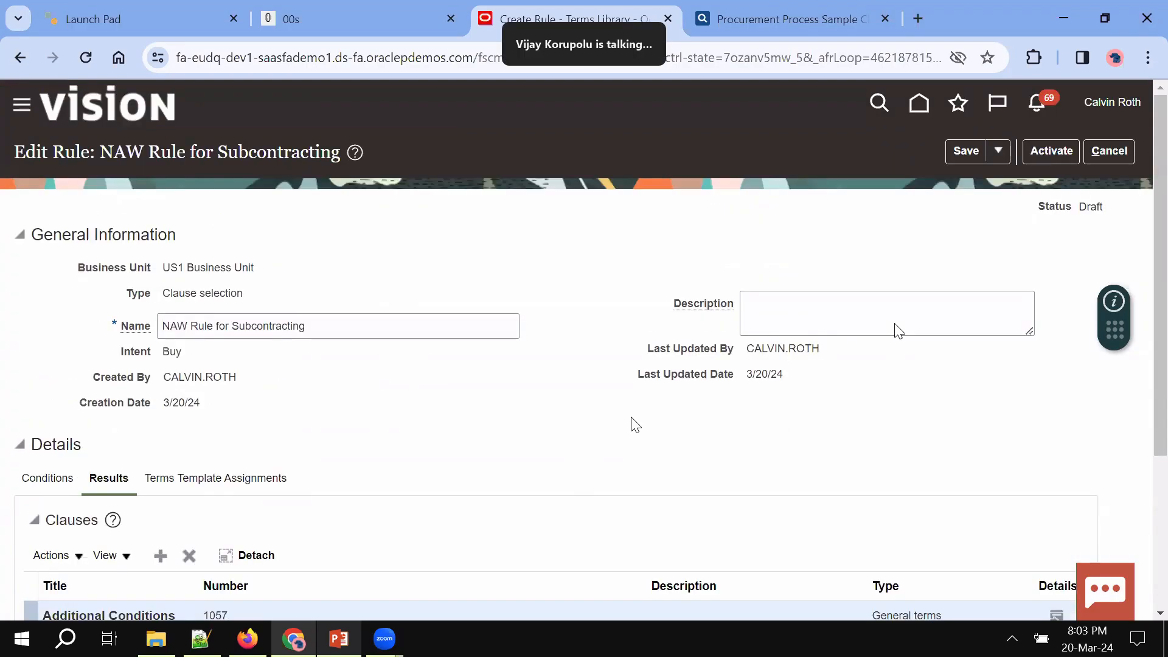
Copy the name NAW Rule for Subcontracting into Description, save, and submit the rule for activation
left_click(838, 316)
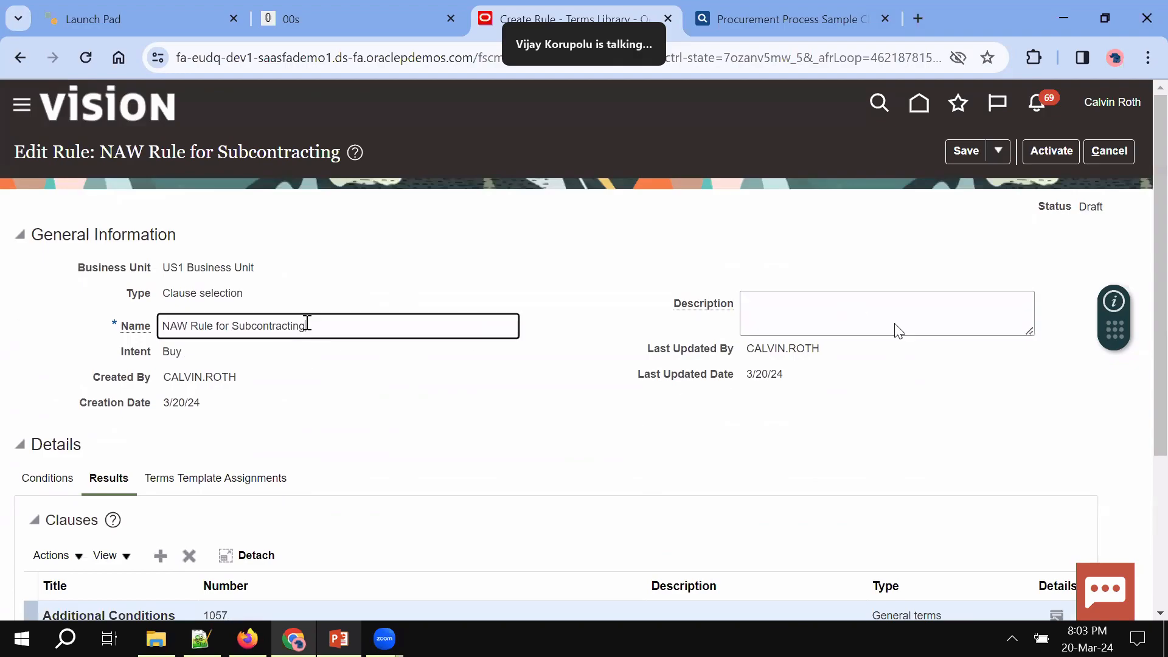
triple_click(308, 323)
key("ctrl+c")
left_click(844, 316)
key("ctrl+v")
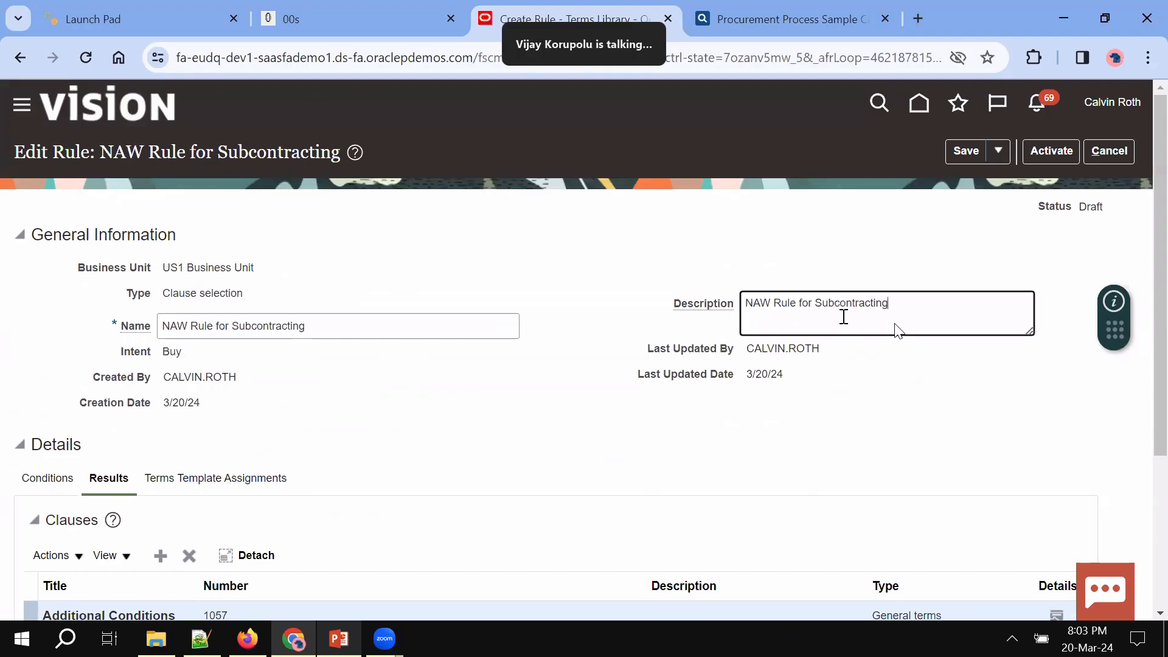
left_click(957, 161)
left_click(991, 157)
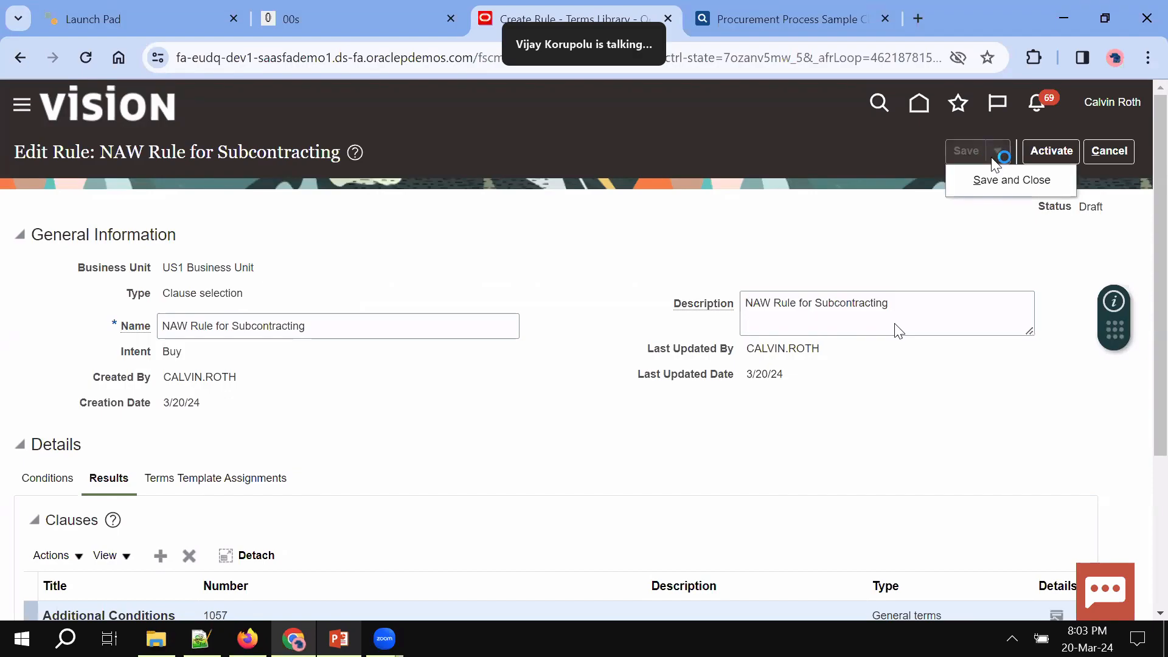
left_click(1058, 151)
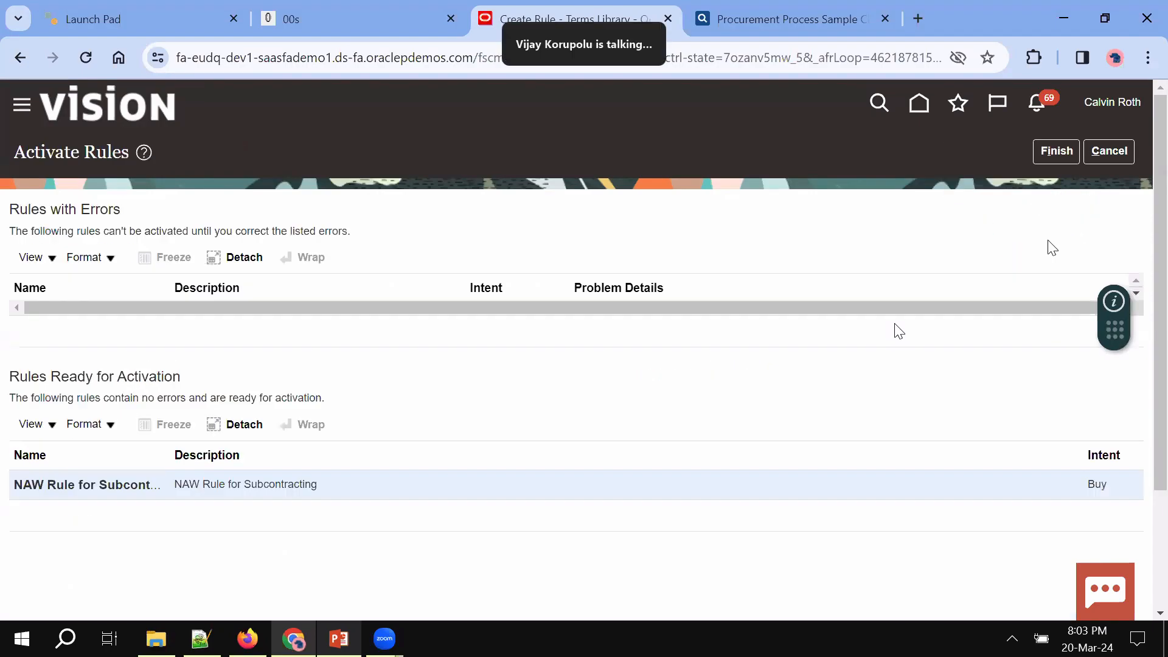
Finish the rule activation and bring up the Terms Library's recent items
left_click(1055, 152)
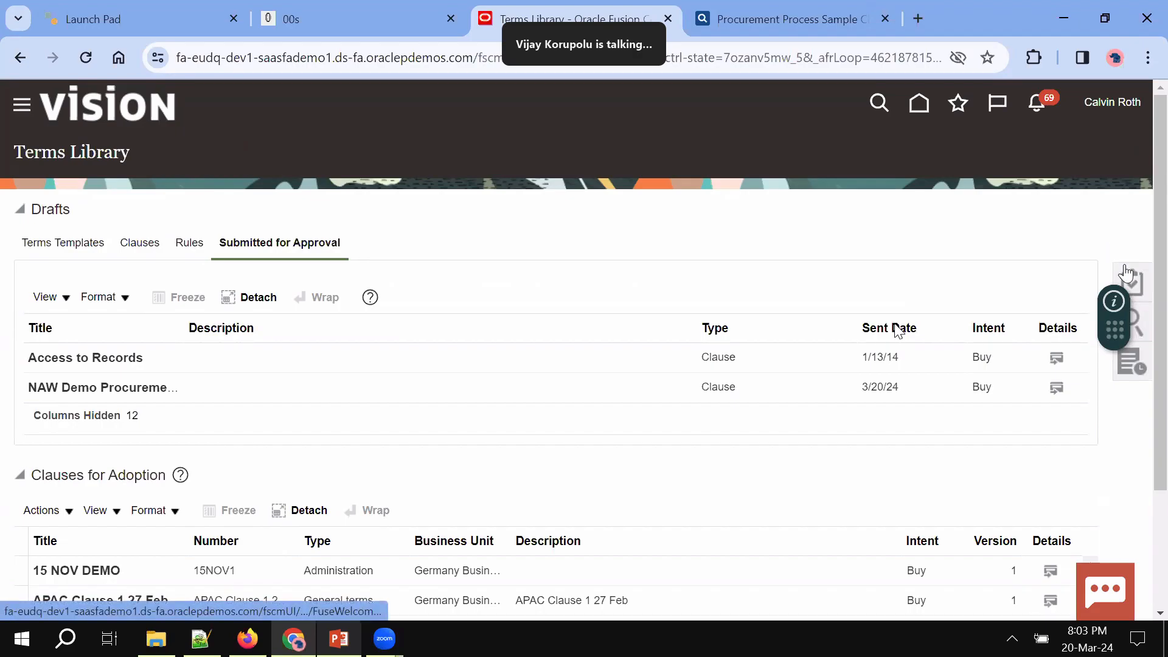
left_click(1129, 368)
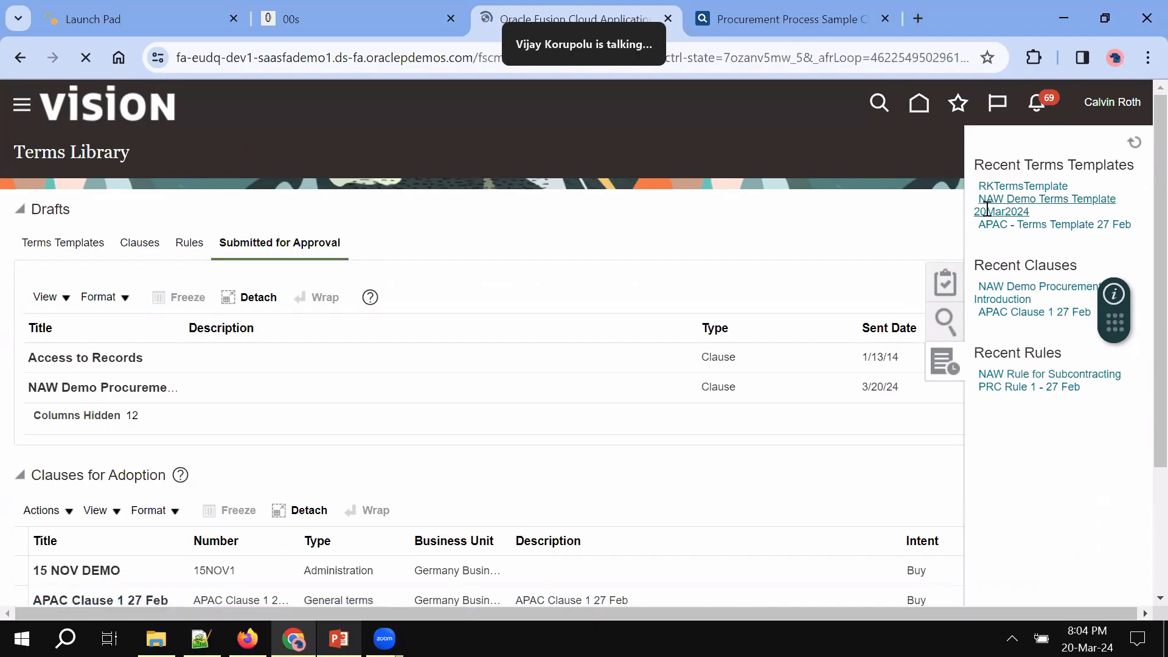
Review the clauses and rules of NAW Demo Terms Template 20Mar2024, confirming NAW Rule for Subcontracting is Active
scroll(539, 332, "down", 1)
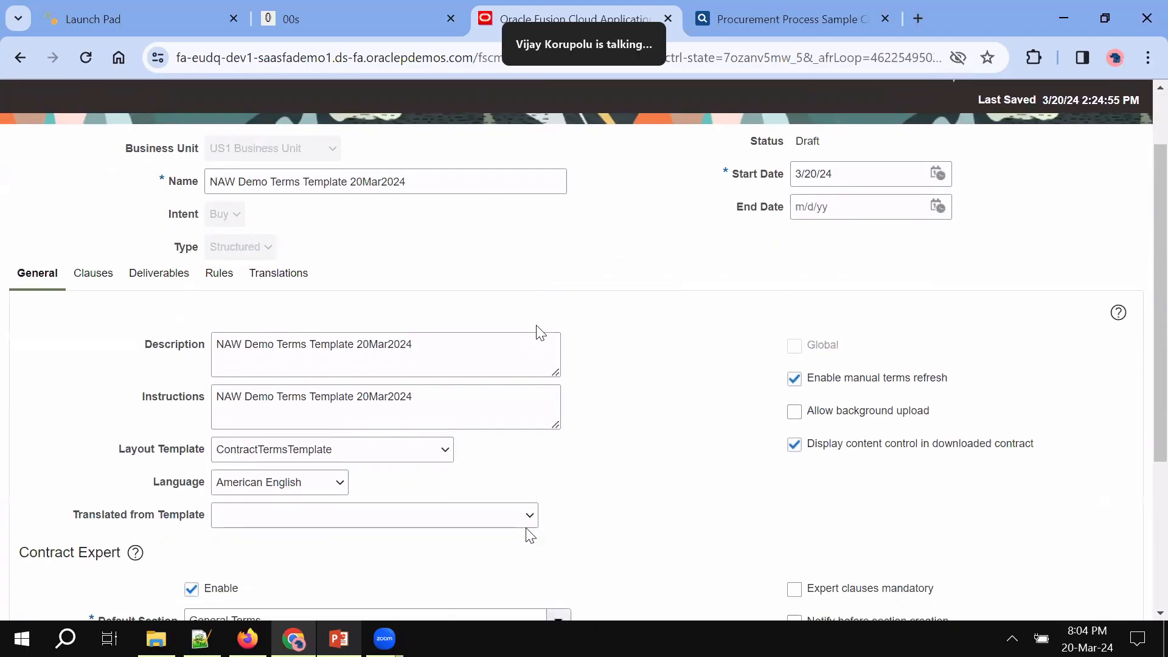
scroll(539, 332, "down", 1)
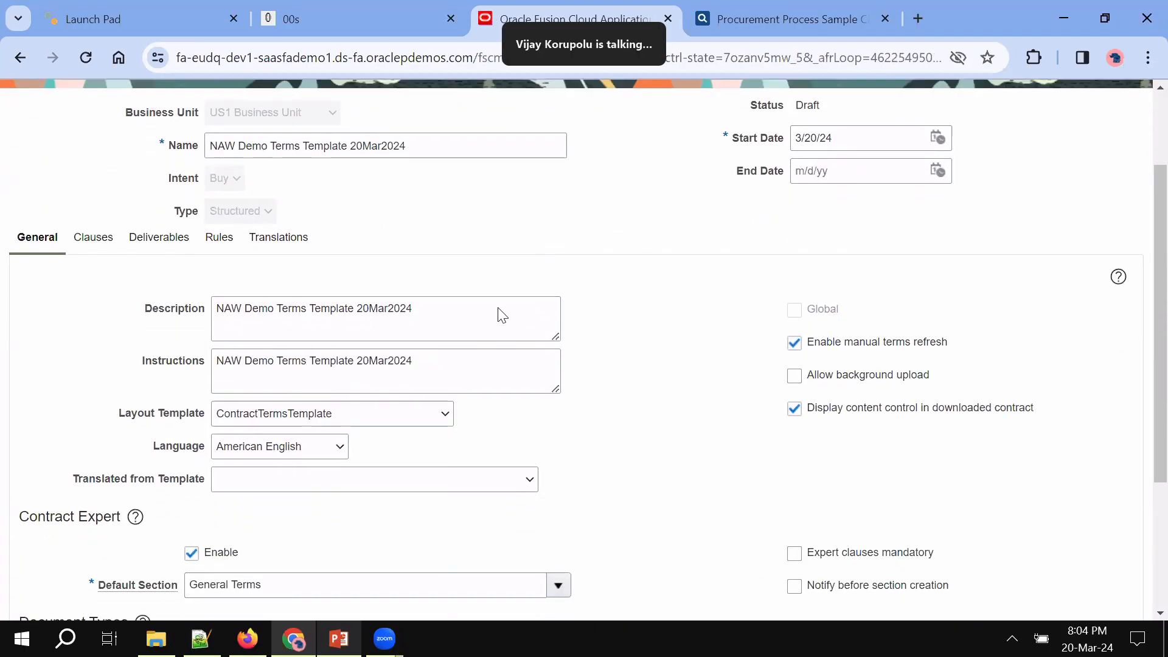
left_click(85, 236)
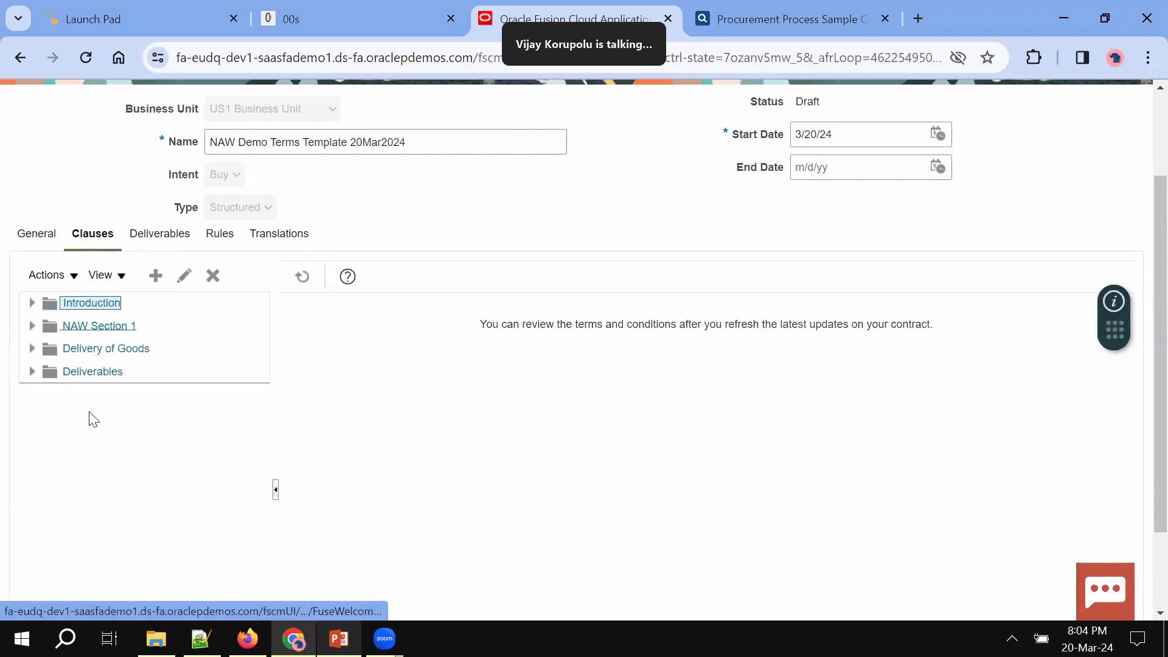
left_click(219, 236)
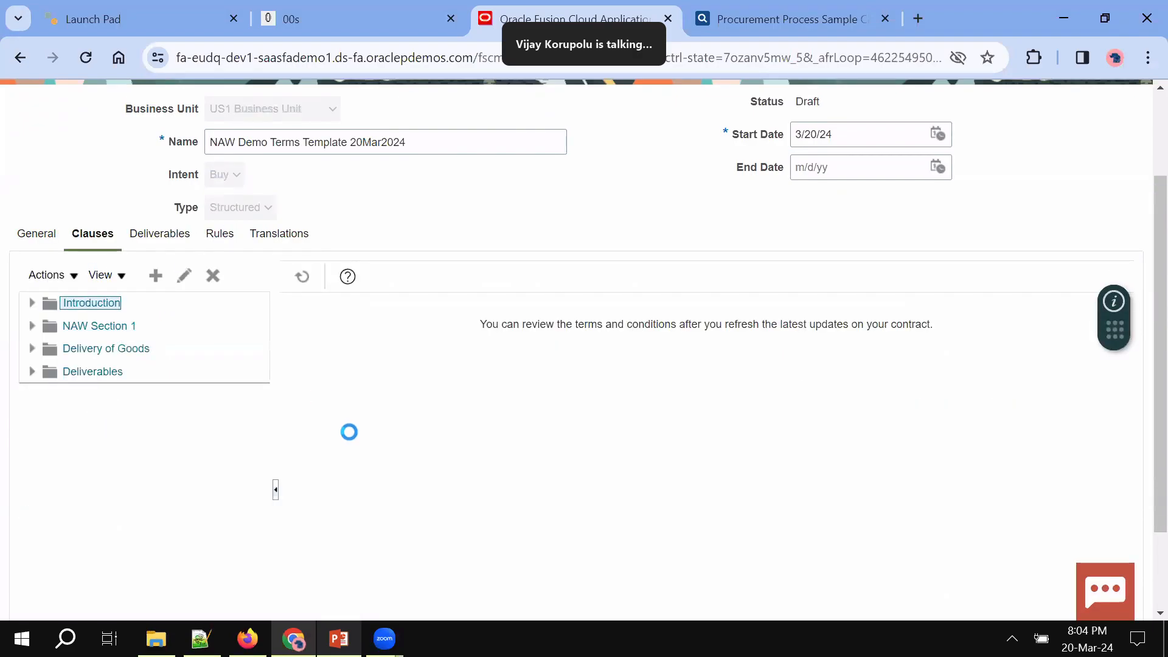
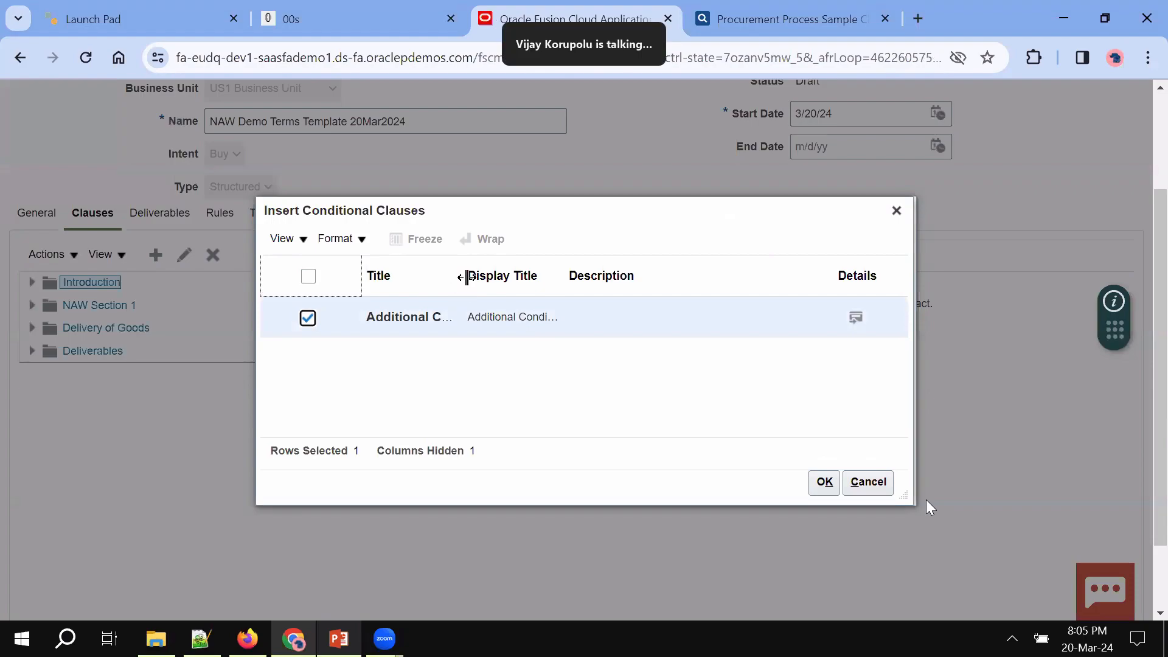
Preview the Additional Conditions clause text, insert it into the template, and save
left_click_drag(469, 281, 563, 291)
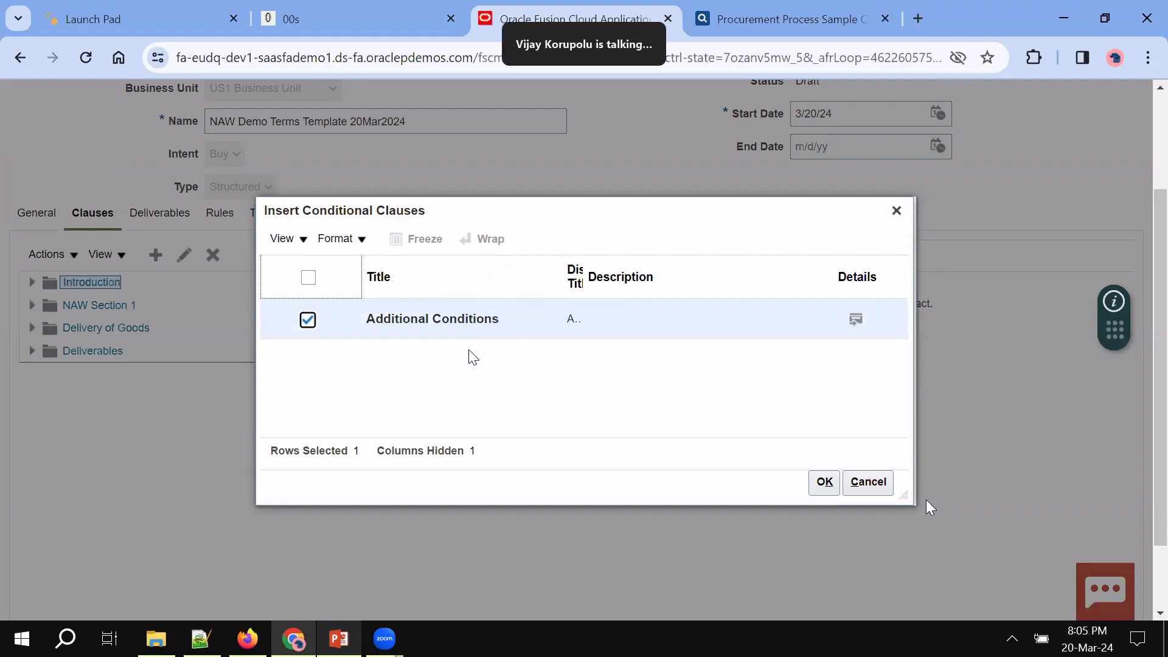
left_click(857, 320)
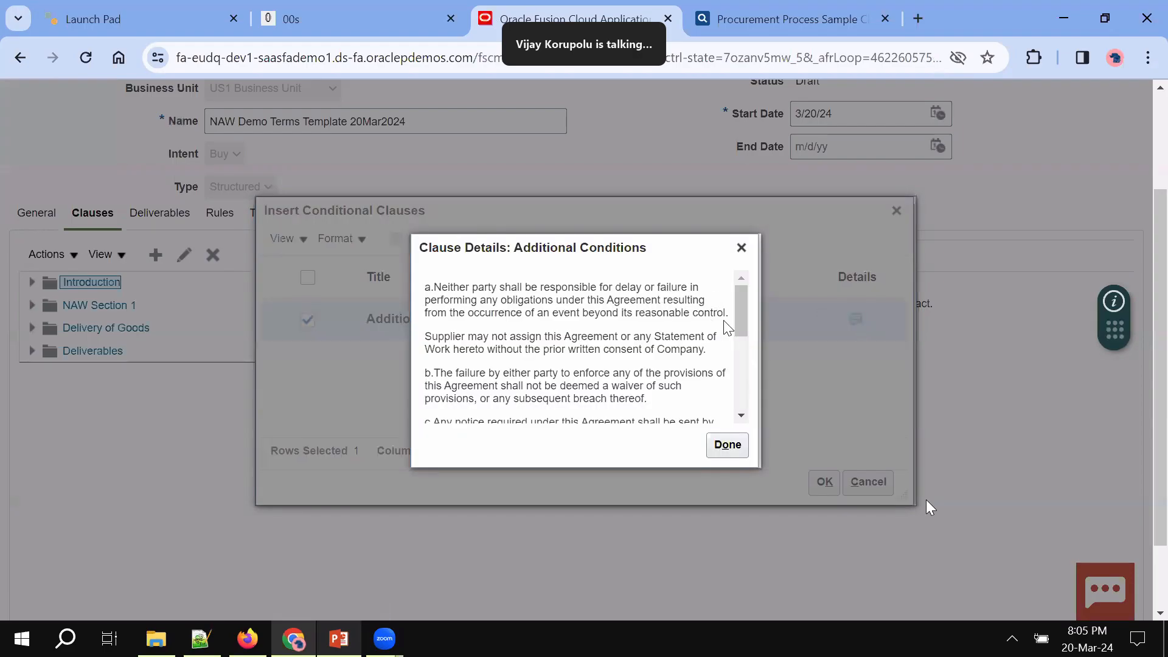
mouse_move(738, 327)
left_mouse_down()
mouse_move(740, 418)
mouse_move(744, 306)
left_mouse_up()
left_click(740, 248)
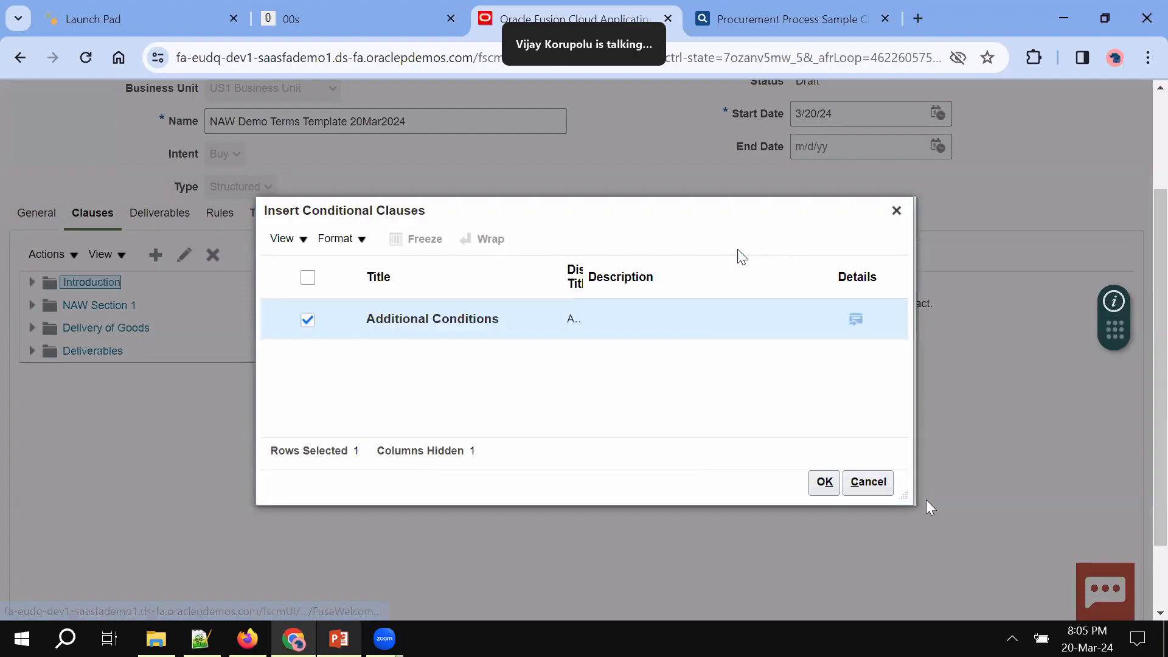
left_click(822, 484)
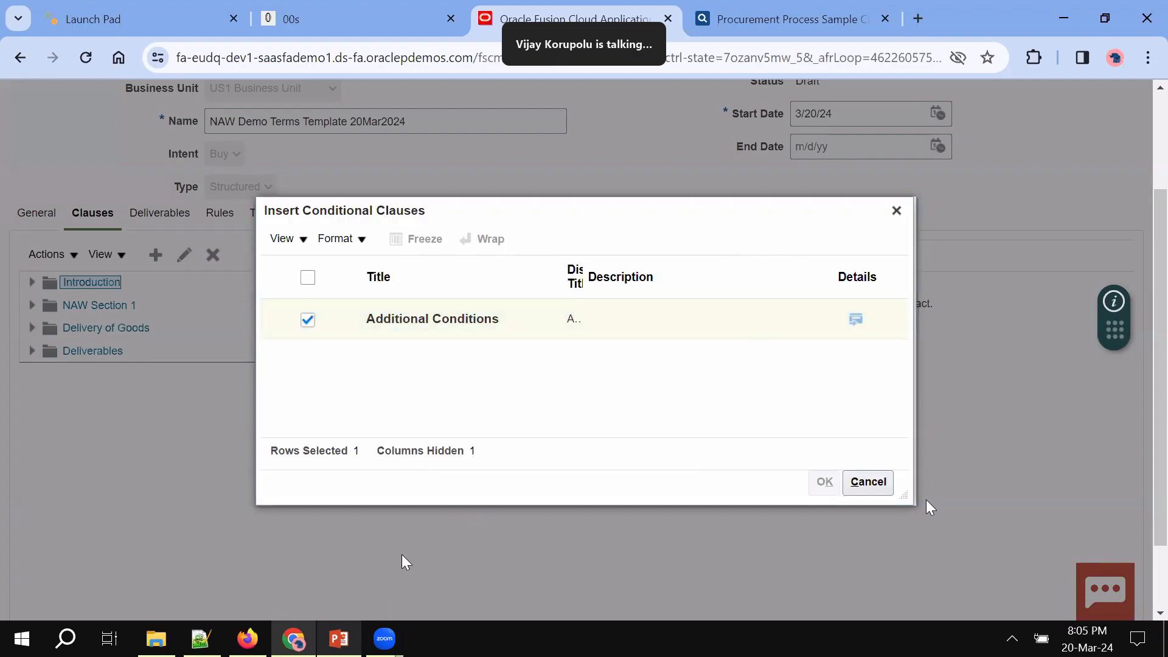
scroll(750, 320, "up", 2)
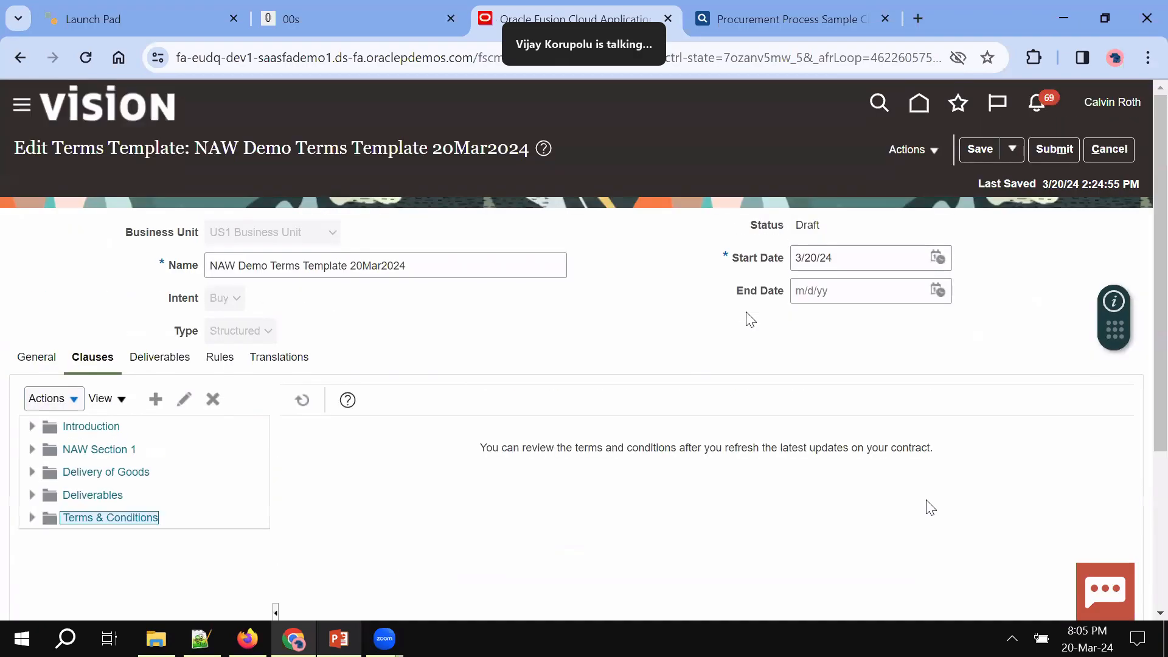
left_click(978, 148)
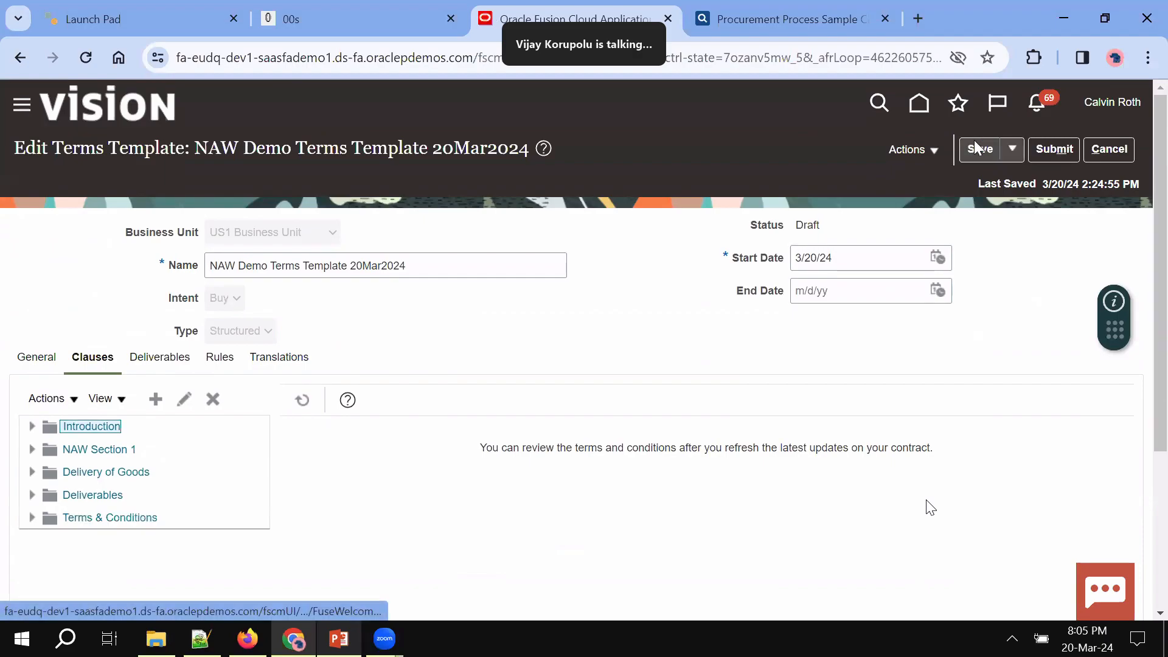
Expand the Introduction, NAW Section 1, Delivery of Goods, Deliverables and Terms & Conditions sections to find Additional Conditions
left_click(32, 427)
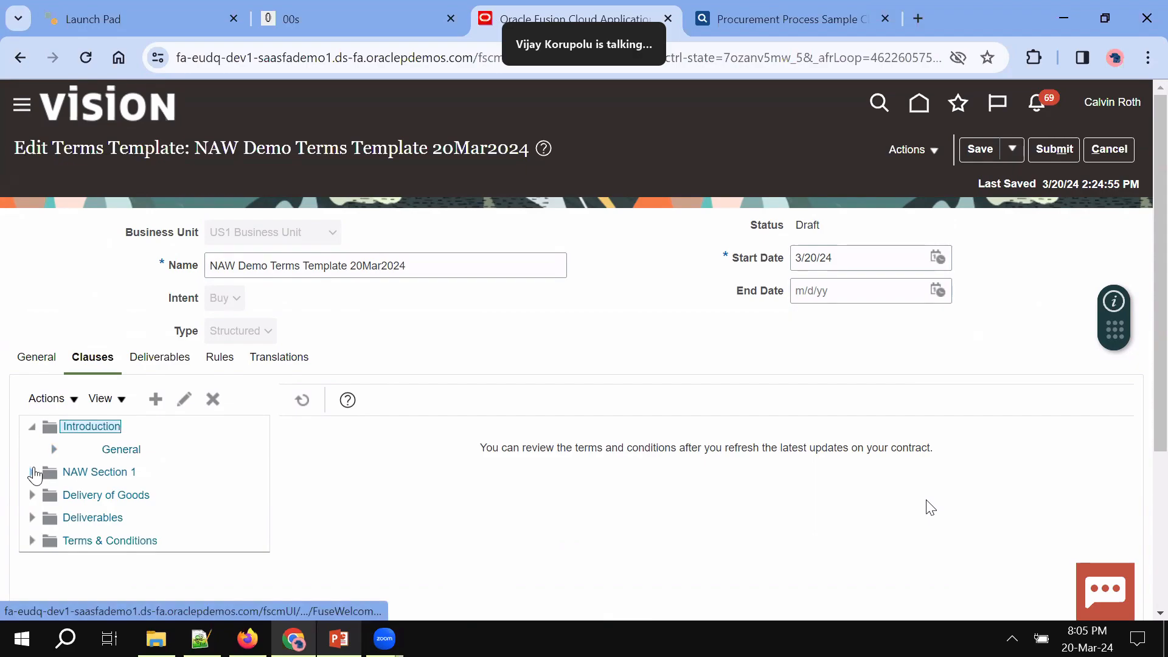
left_click(32, 472)
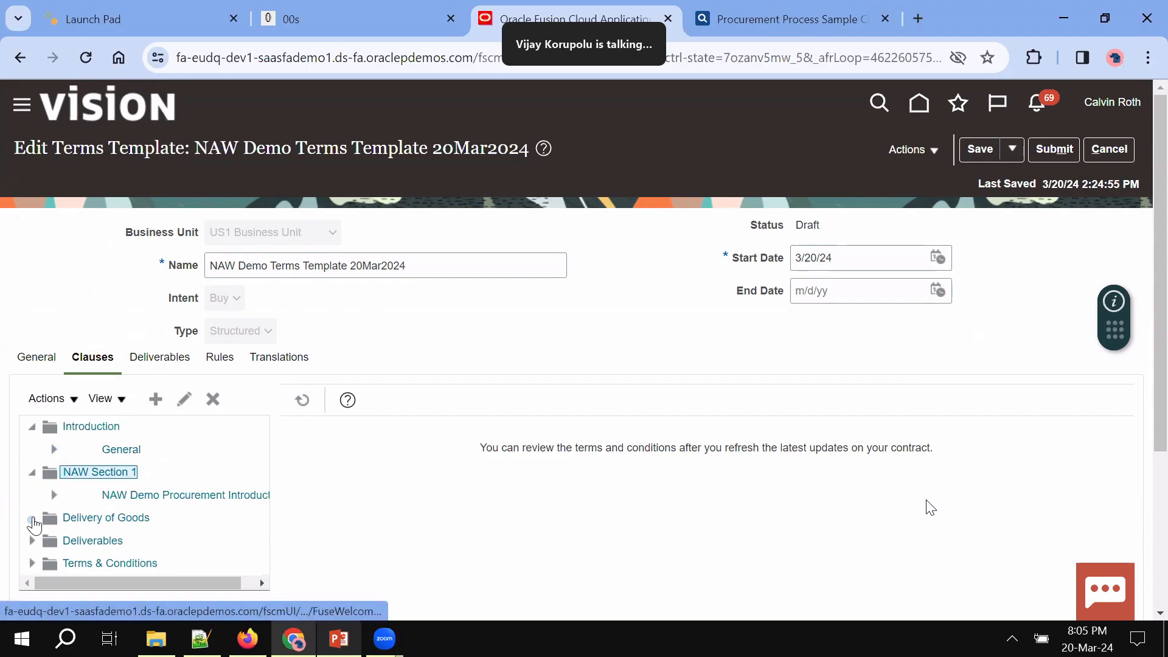
left_click(32, 518)
left_click(33, 563)
scroll(34, 563, "down", 2)
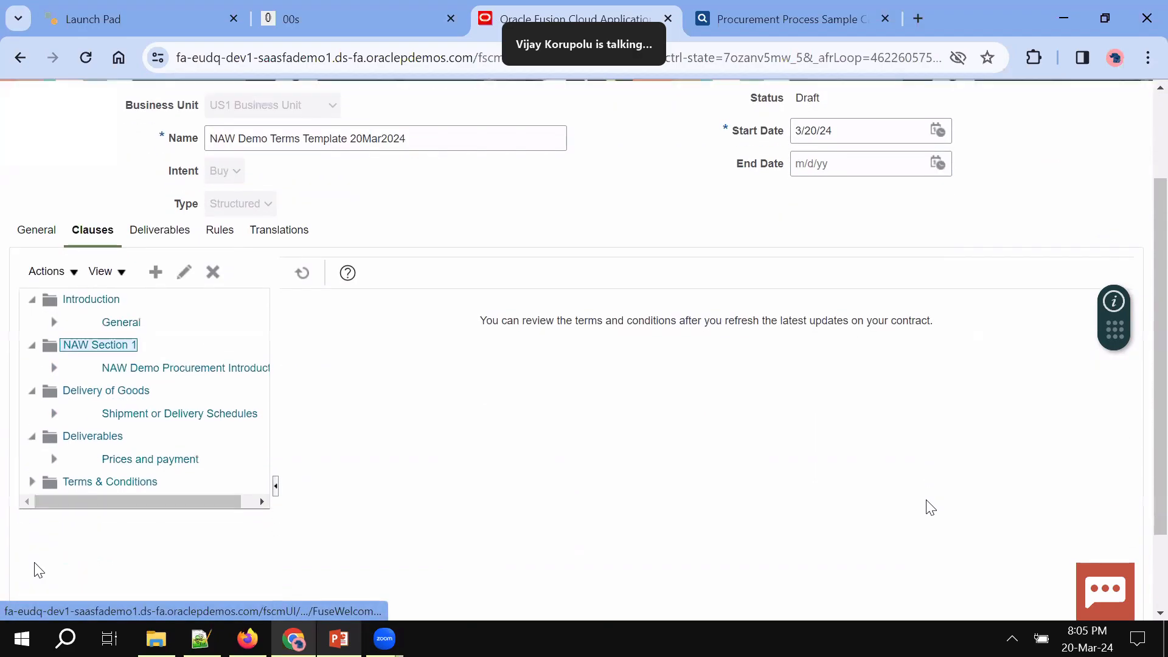
left_click(33, 481)
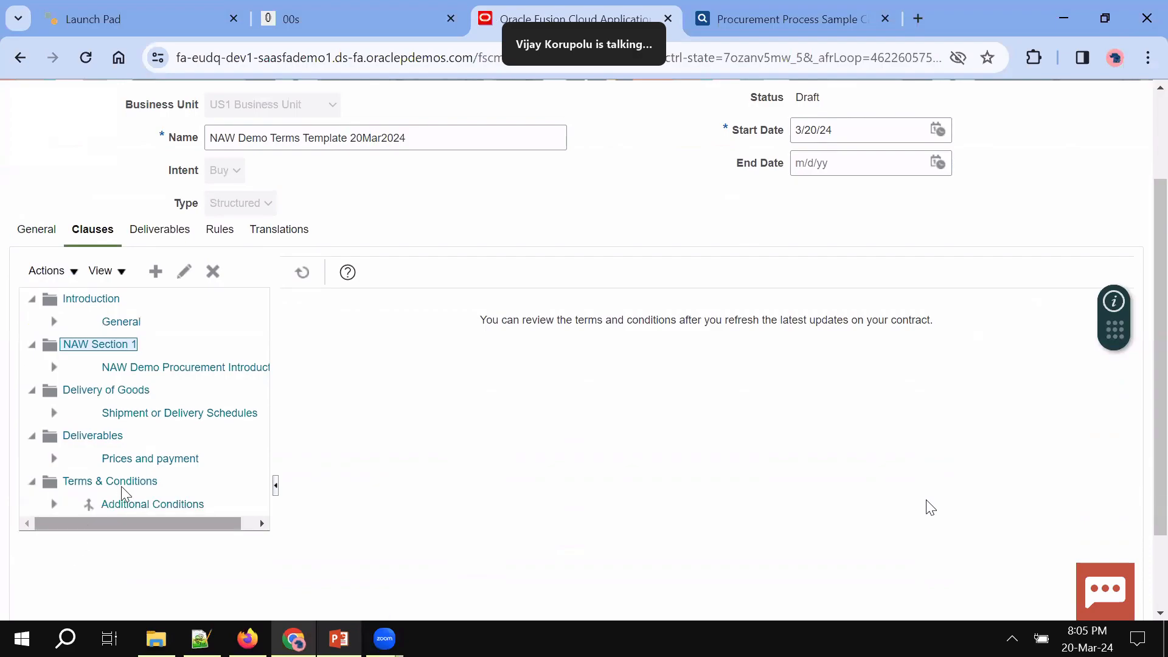
left_click(167, 513)
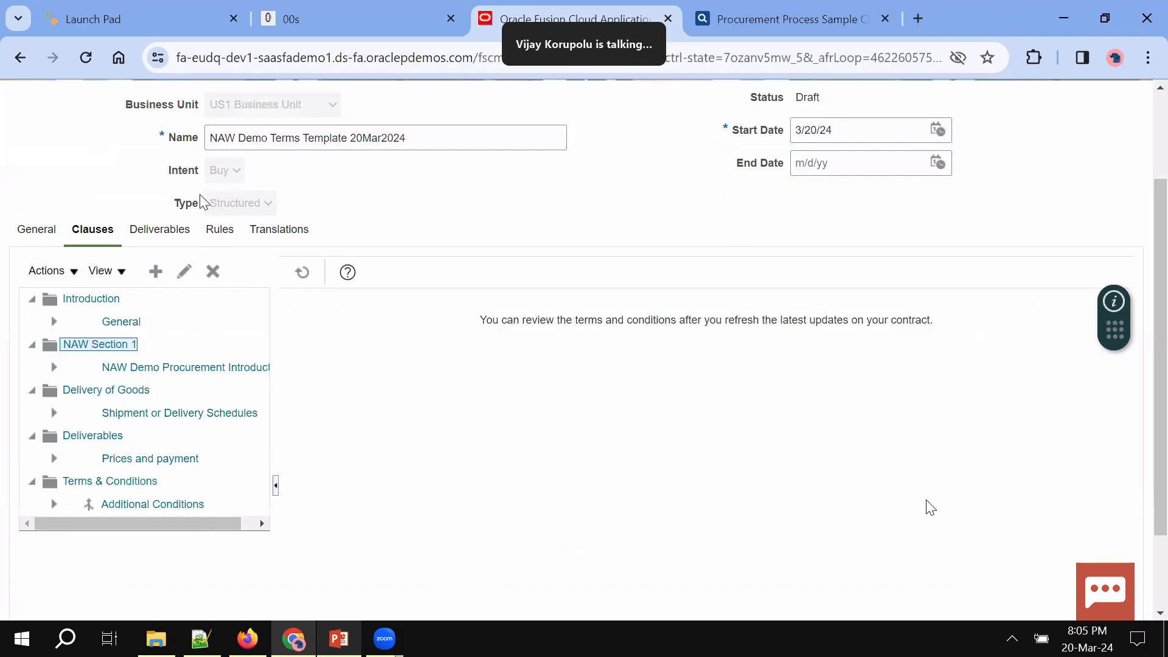
Add a deliverable named NAW Scope of Work, type Contractual, with External as responsible party
left_click(160, 231)
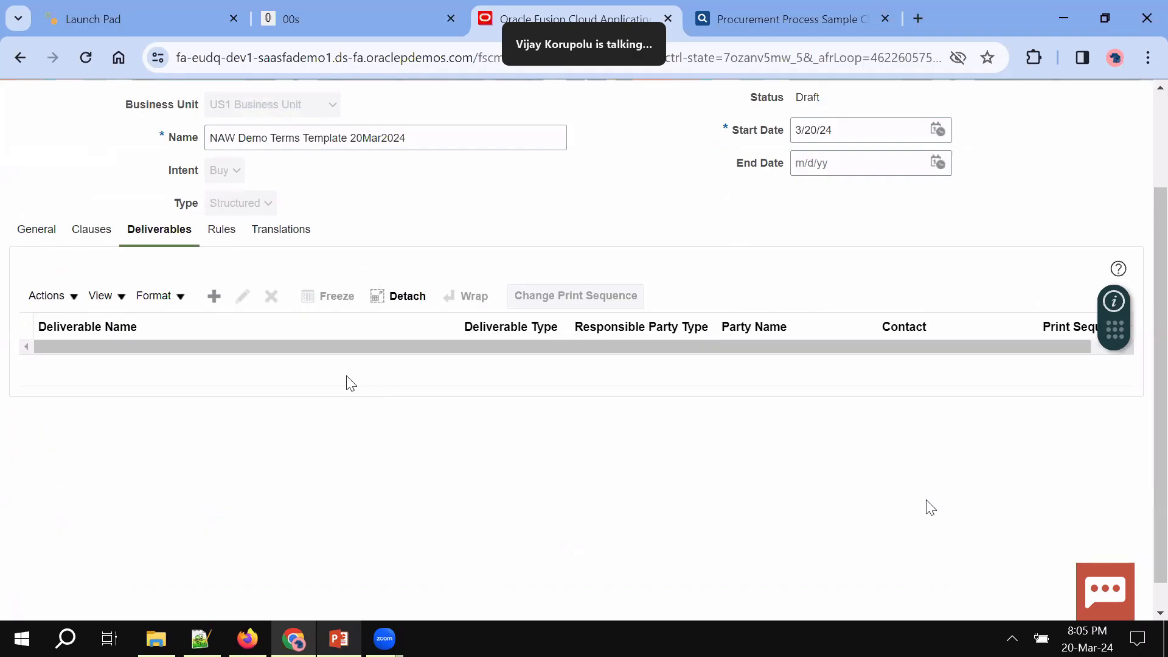
left_click(214, 296)
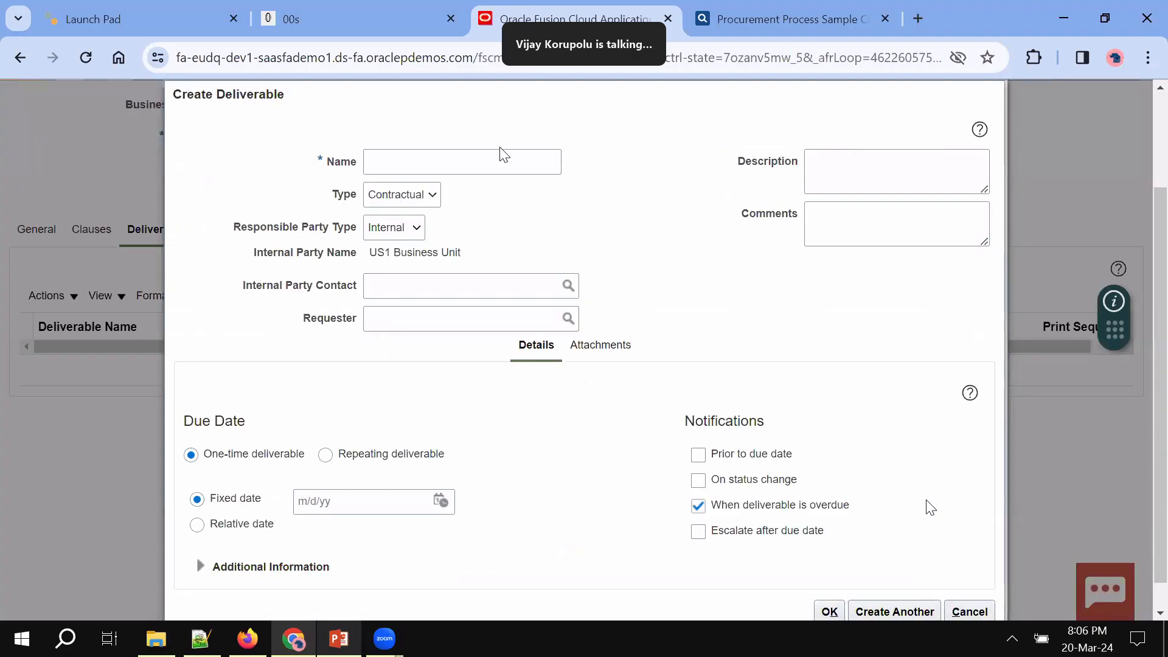
left_click(489, 164)
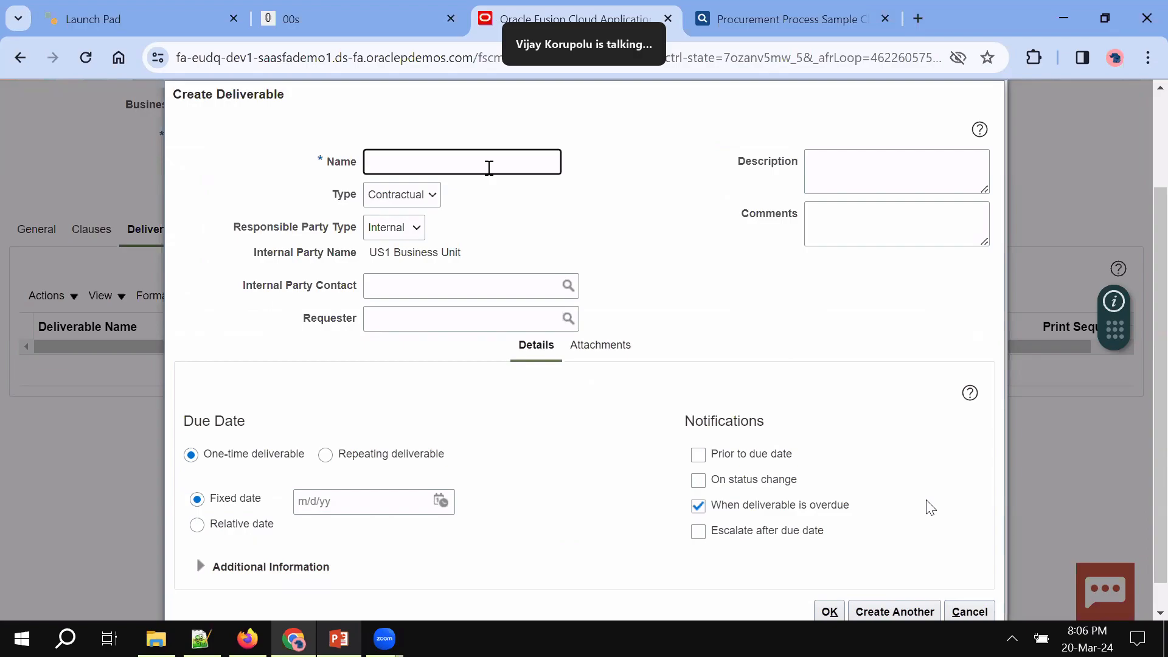
type("Scope of Work")
left_click(431, 194)
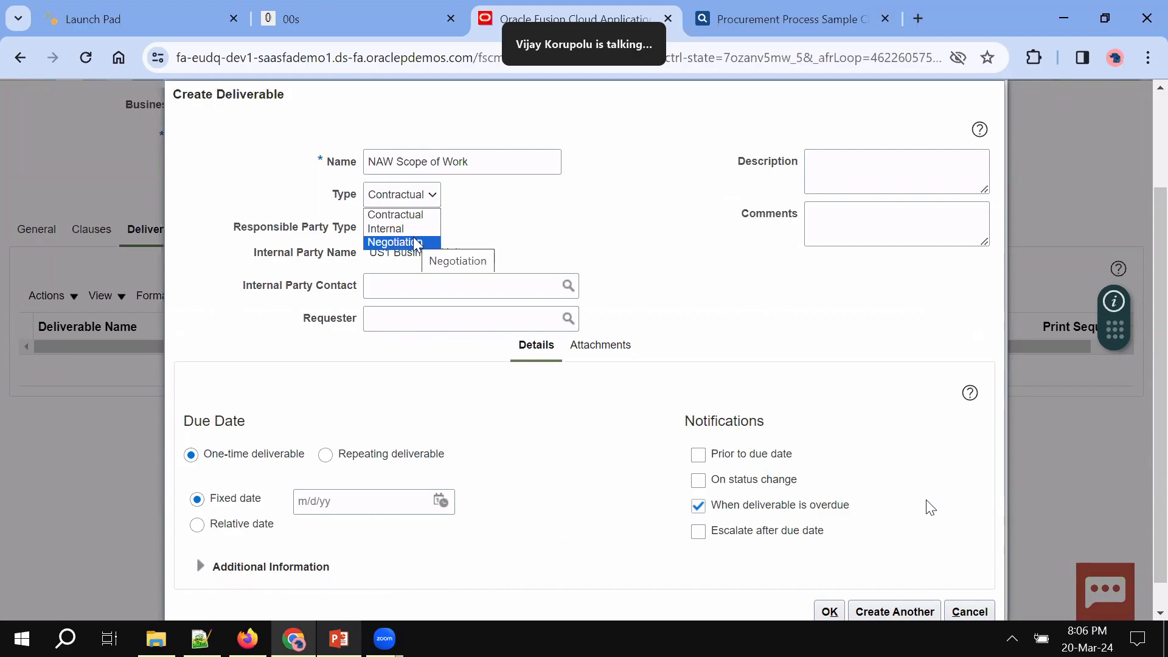
left_click(405, 217)
left_click(415, 227)
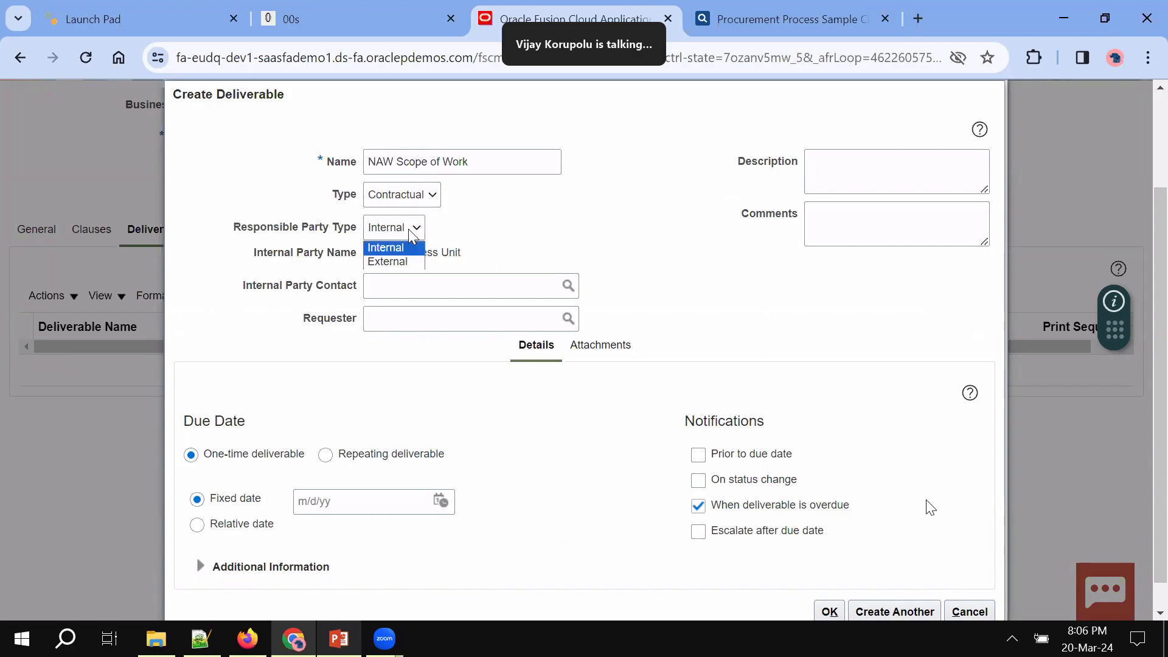
left_click(404, 262)
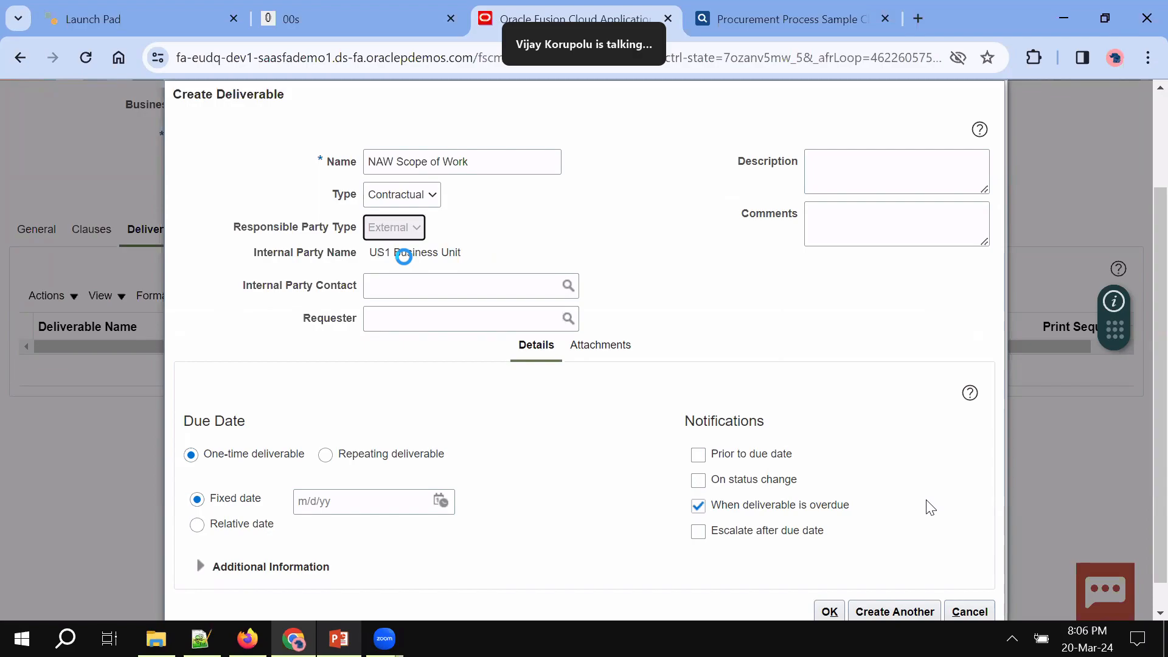
Pick the internal contact and the requester by surname search, then select the deliverable name
left_click(409, 288)
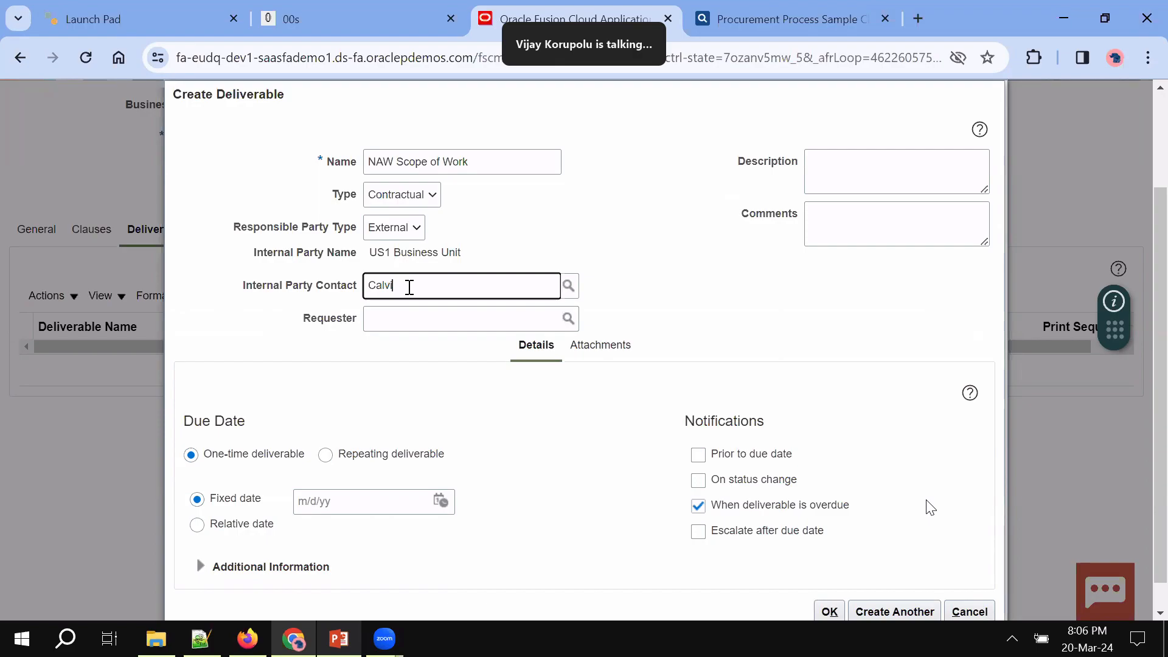
key("Tab")
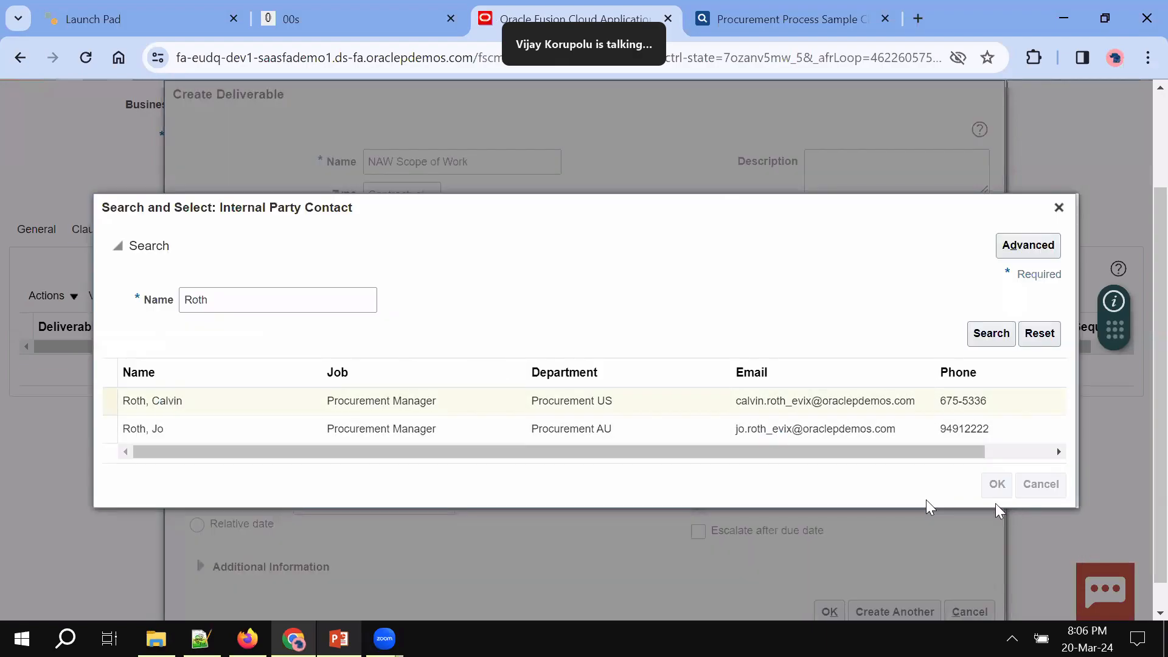
left_click(997, 484)
left_click(520, 313)
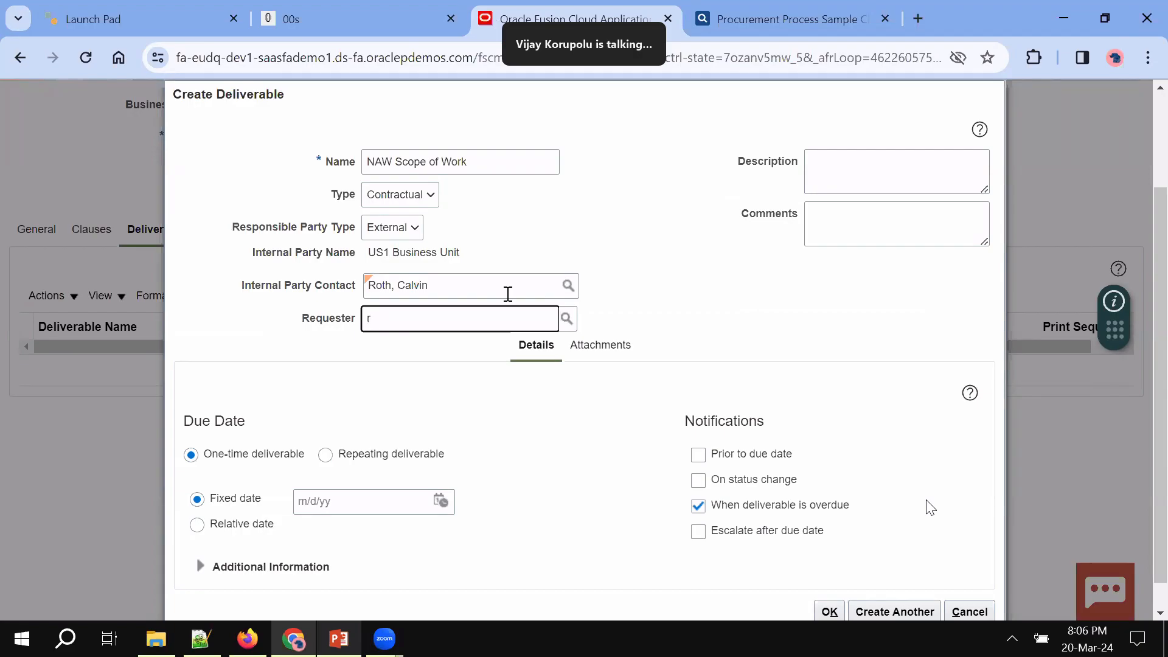
type("roth")
key("Tab")
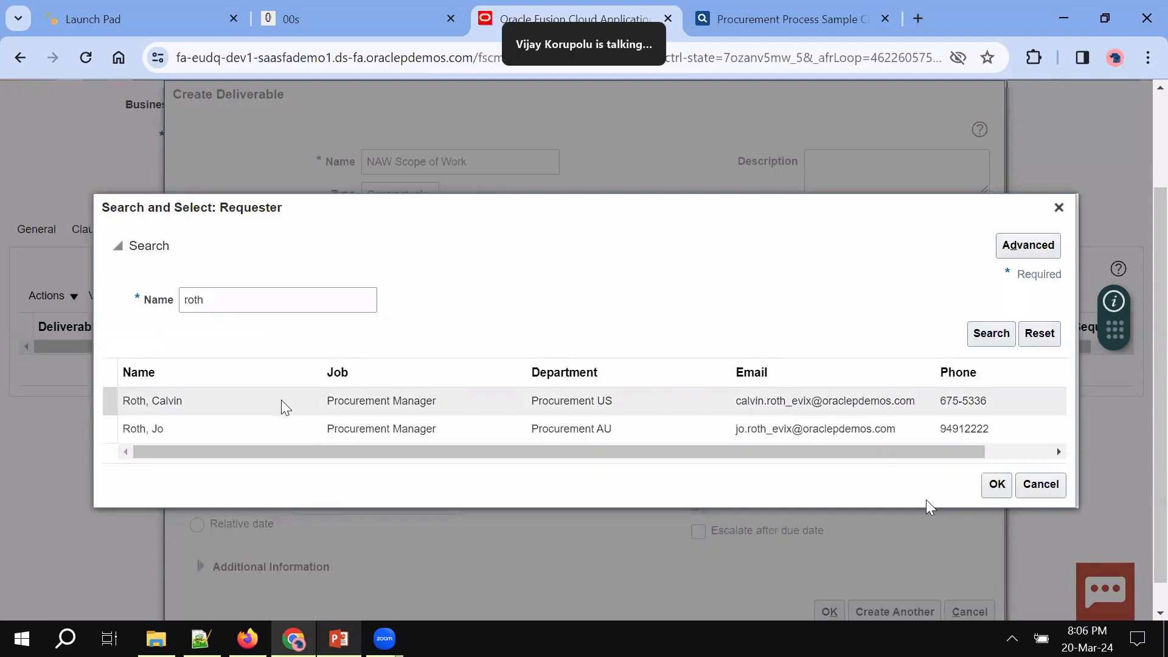
double_click(281, 399)
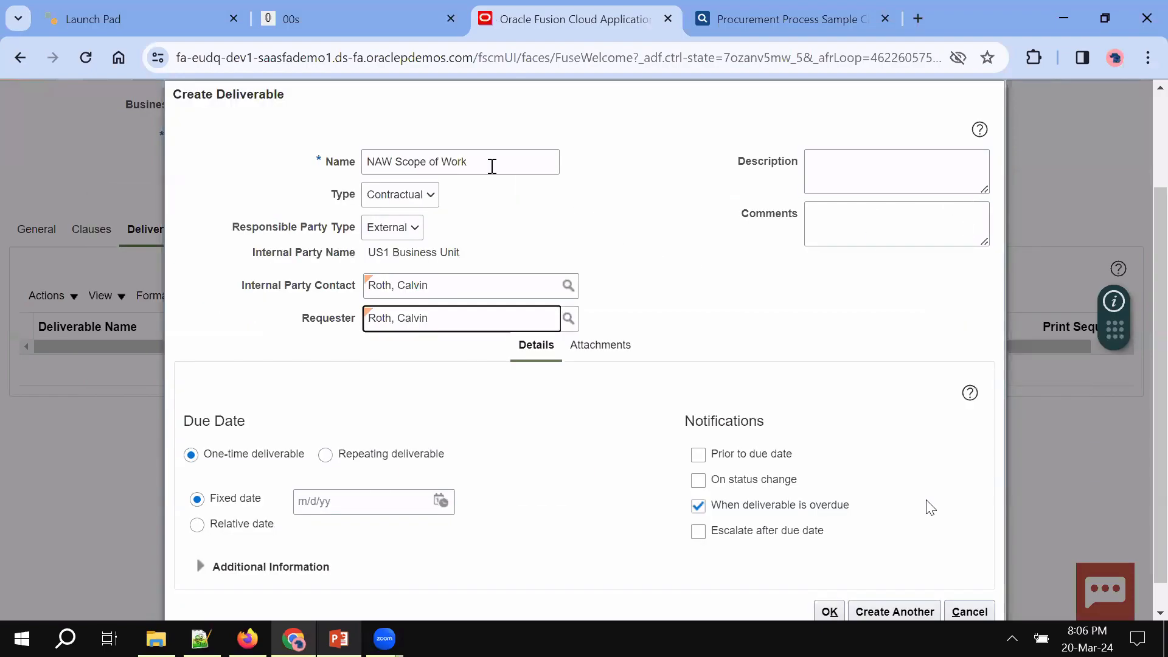
triple_click(484, 162)
key("ctrl+c")
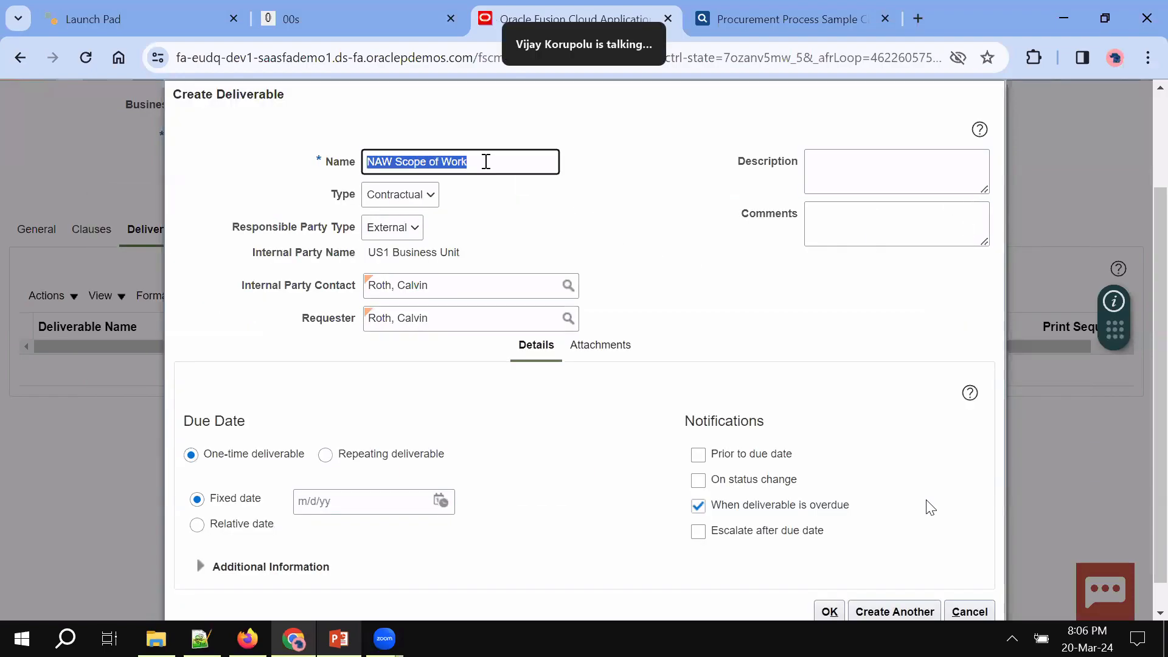
Paste the deliverable name into the Description and Comments boxes
left_click(929, 175)
key("ctrl+v")
left_click(876, 245)
key("ctrl+v")
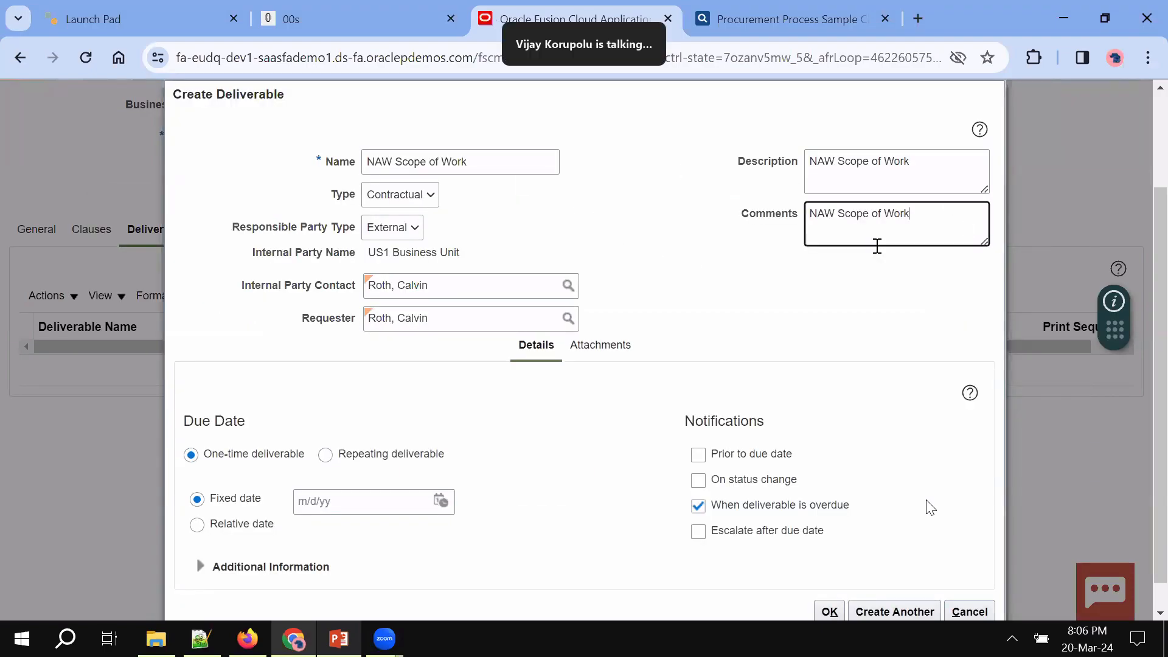
scroll(784, 353, "down", 1)
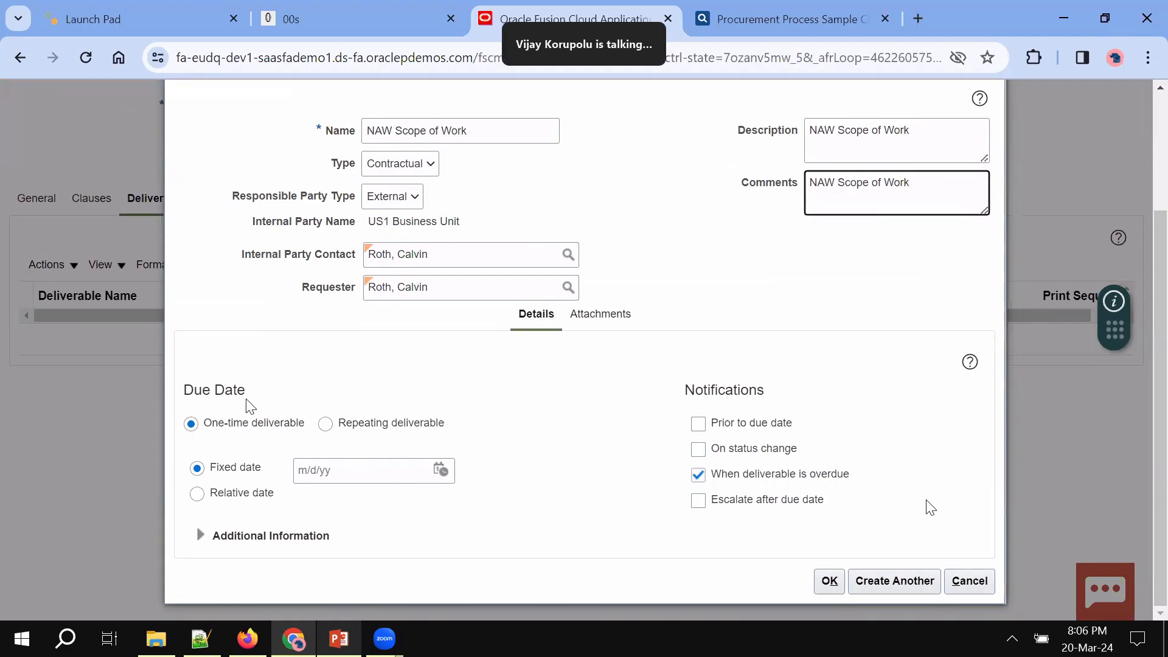
Try a weekly repeat on Monday, then revert the deliverable to one-time
left_click(326, 424)
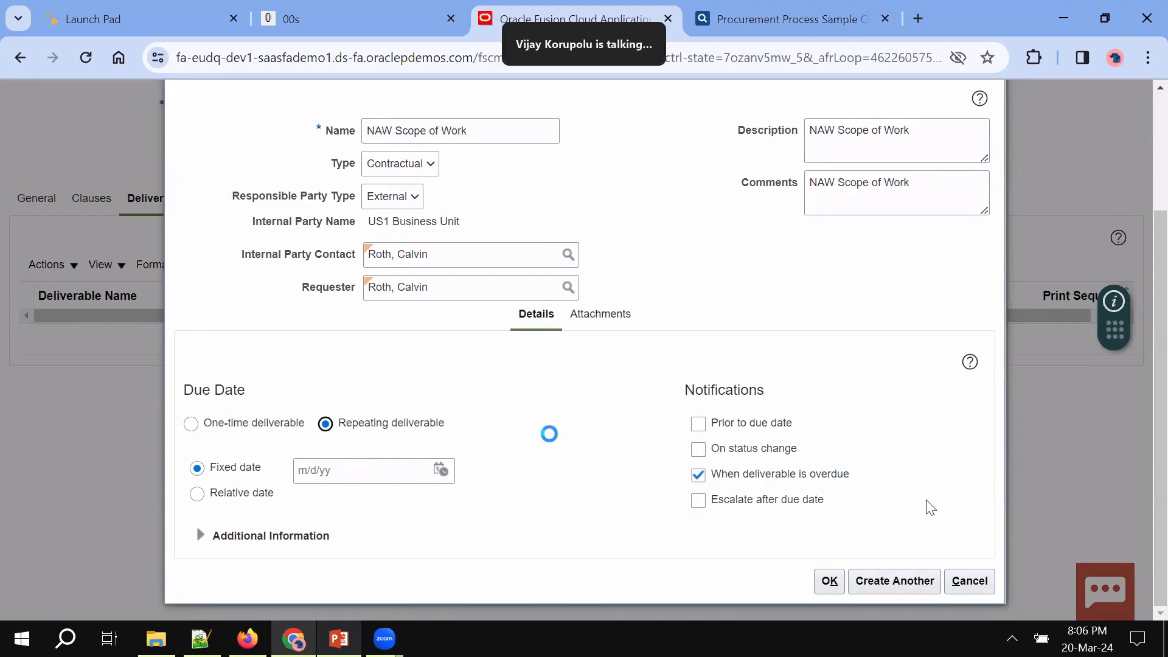
scroll(659, 488, "down", 2)
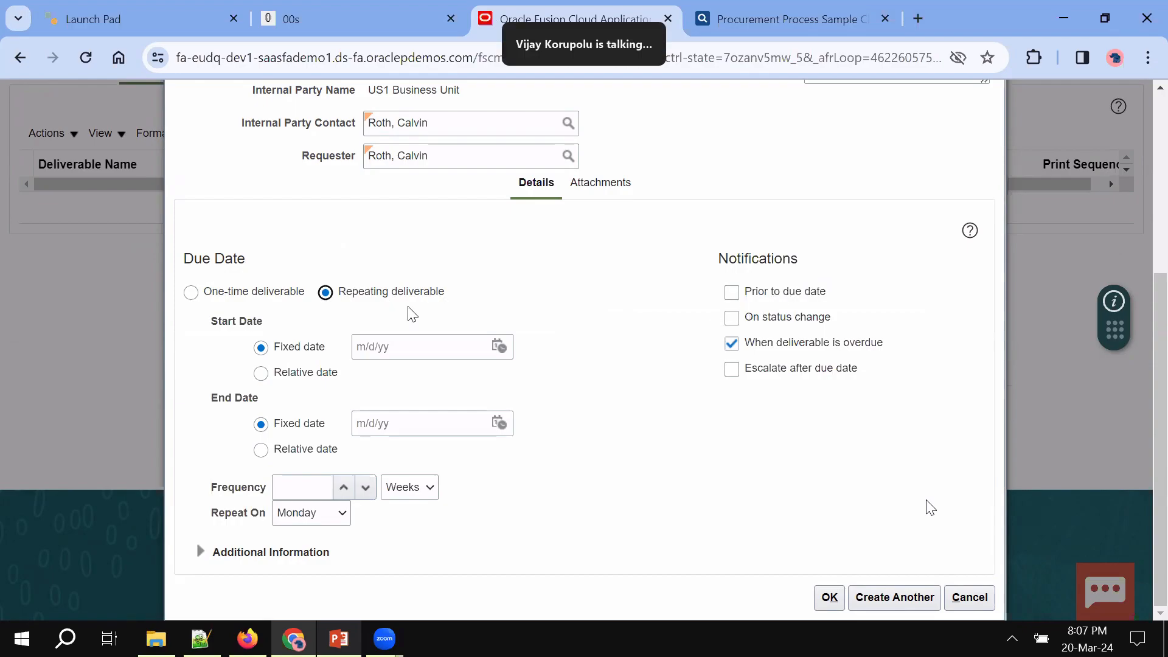
left_click(317, 487)
left_click(418, 492)
left_click(516, 483)
left_click(323, 516)
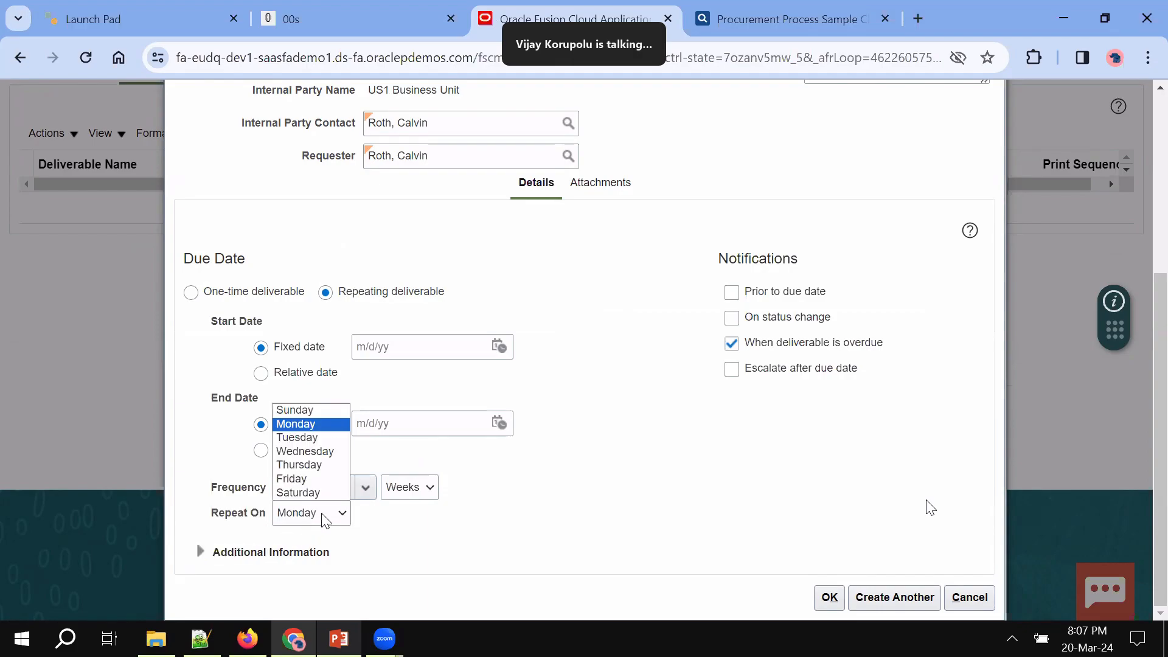
left_click(440, 511)
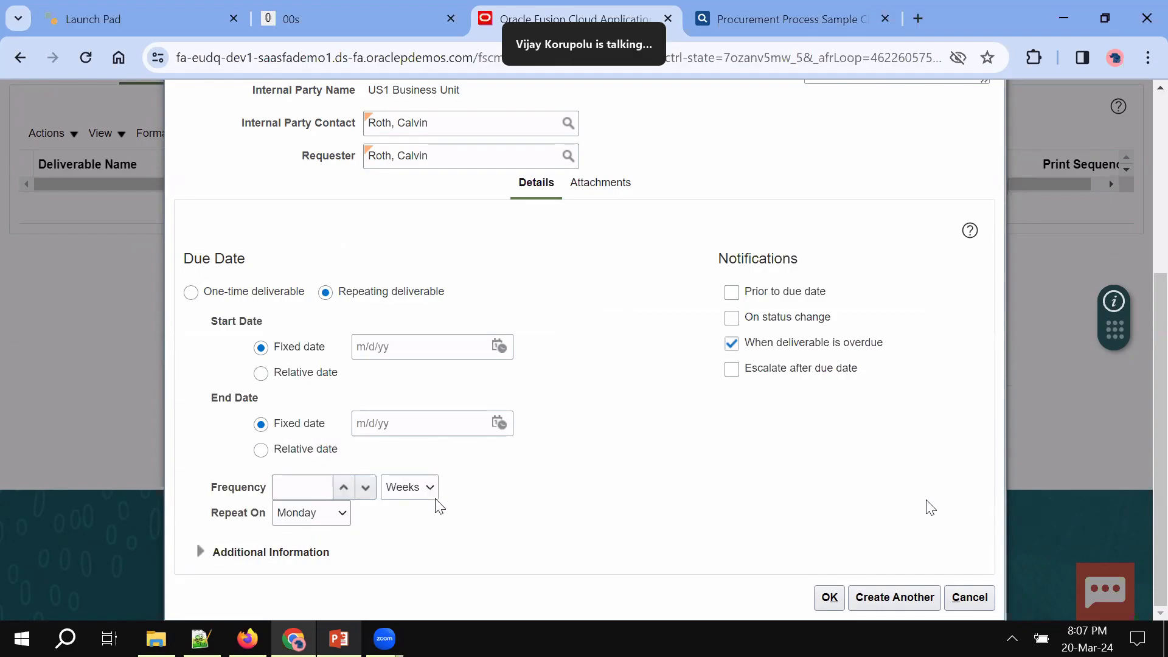
left_click(230, 294)
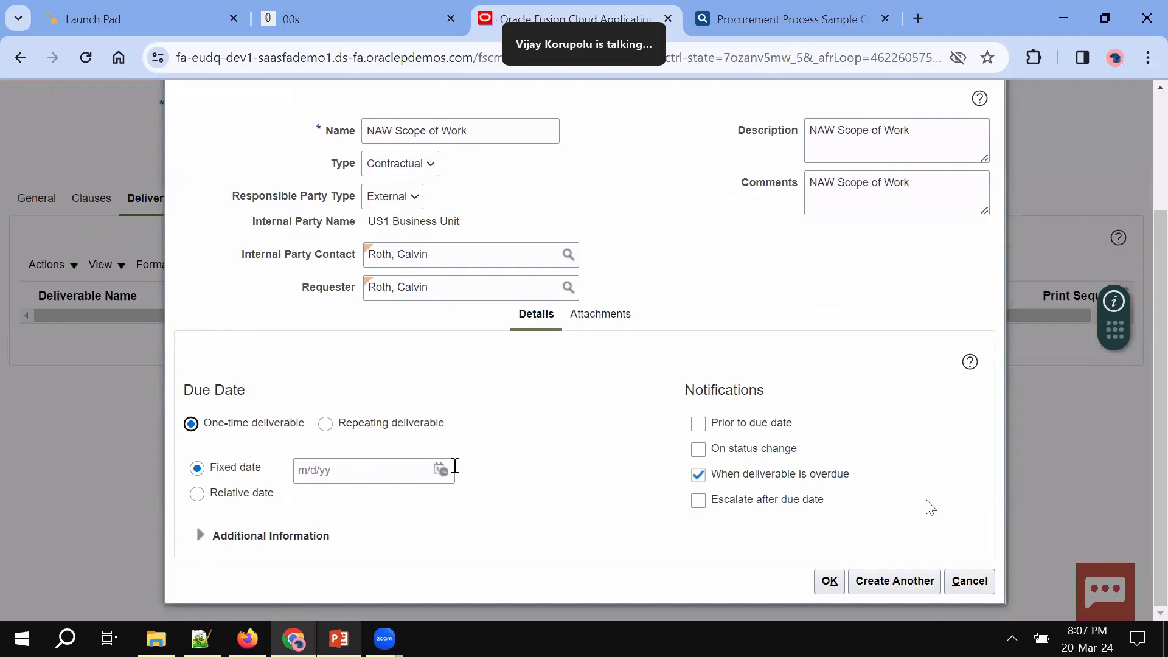
Notify 2 before the due date and on status change, and escalate after due date with period 2
left_click(698, 423)
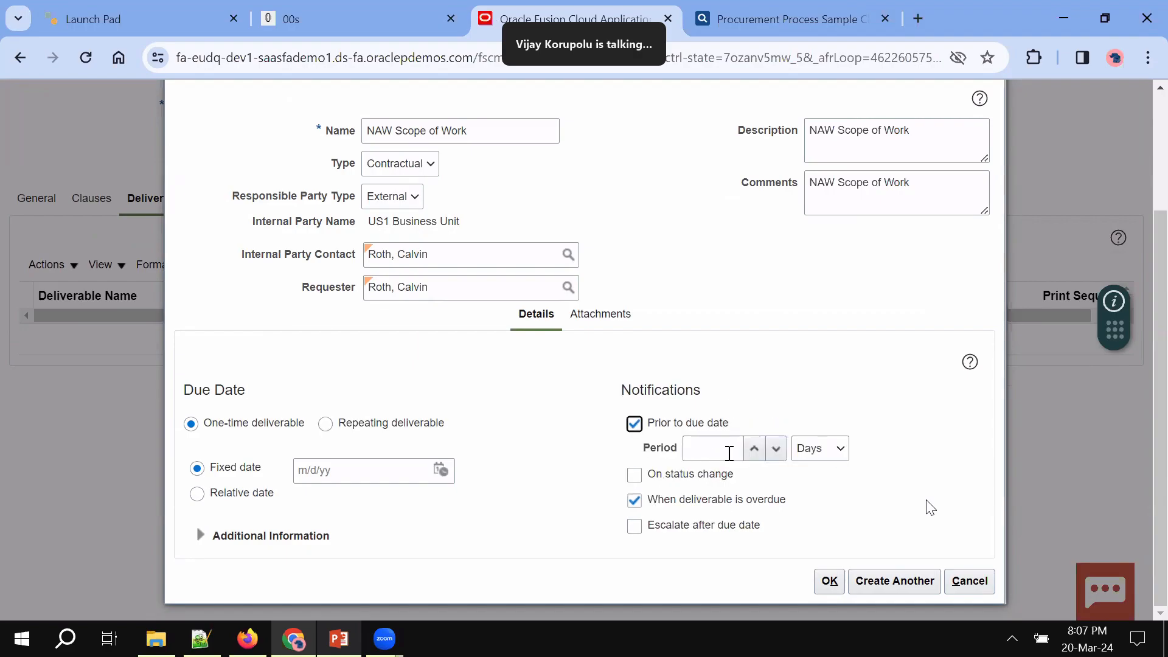
left_click(729, 453)
type("2")
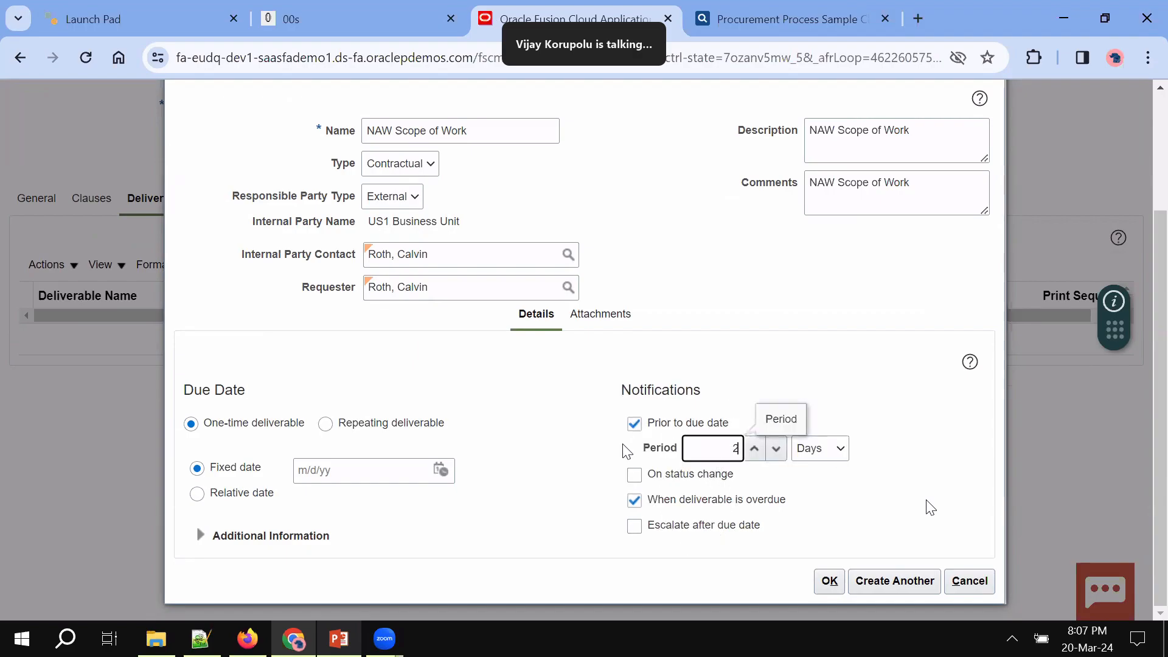
left_click(645, 482)
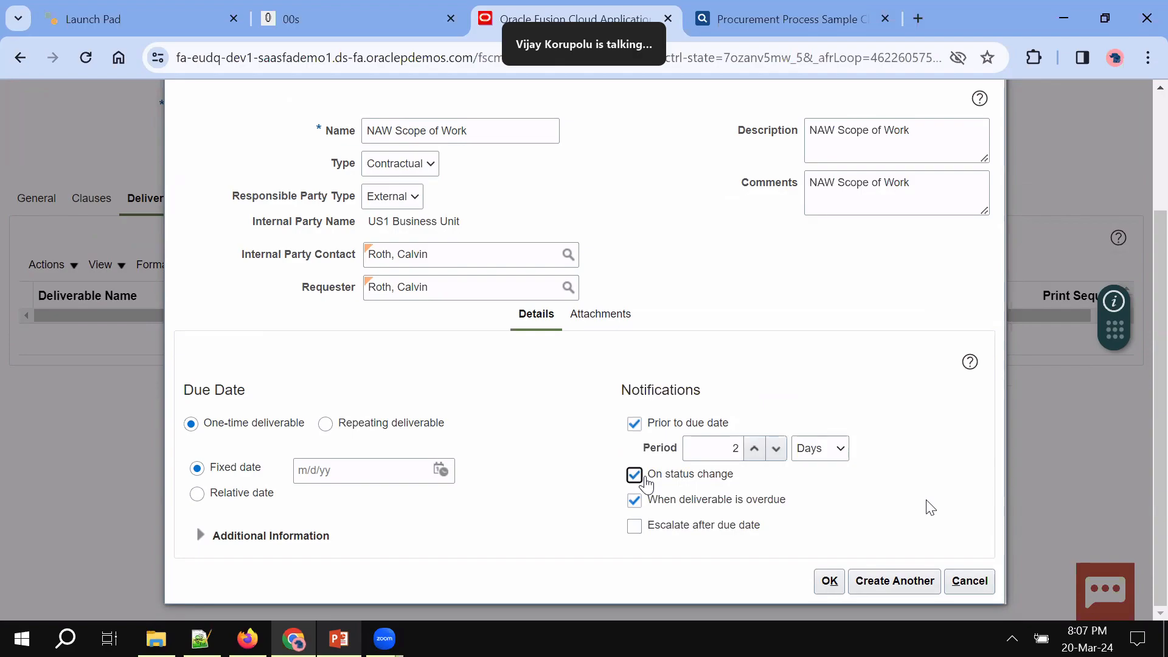
left_click(663, 534)
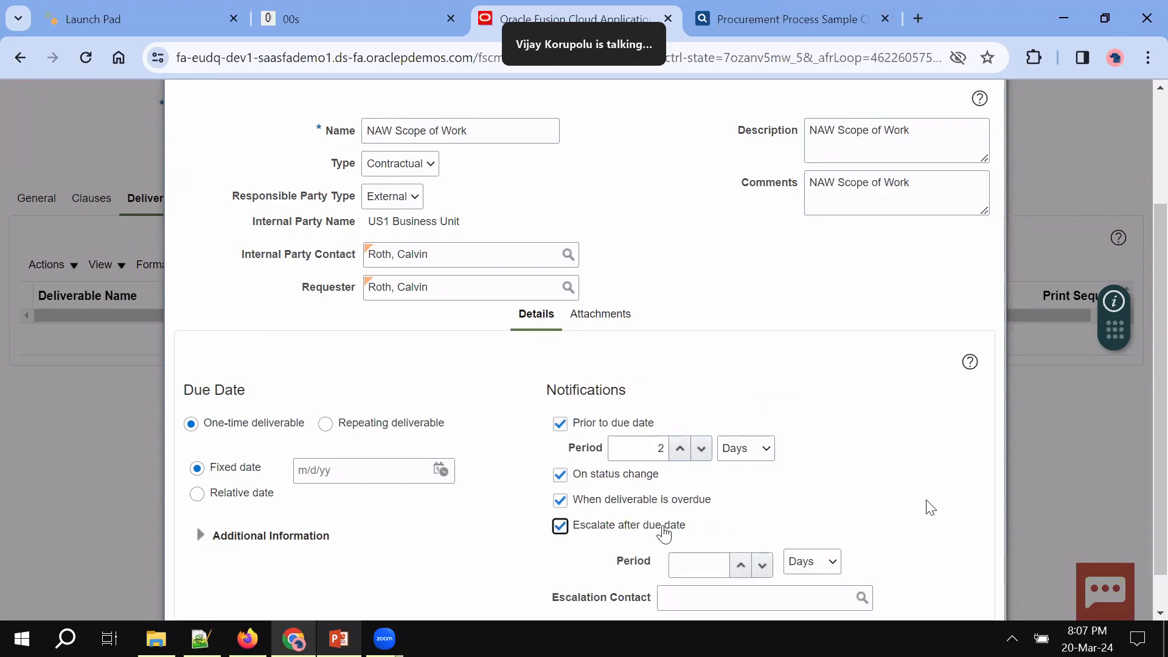
scroll(664, 534, "down", 1)
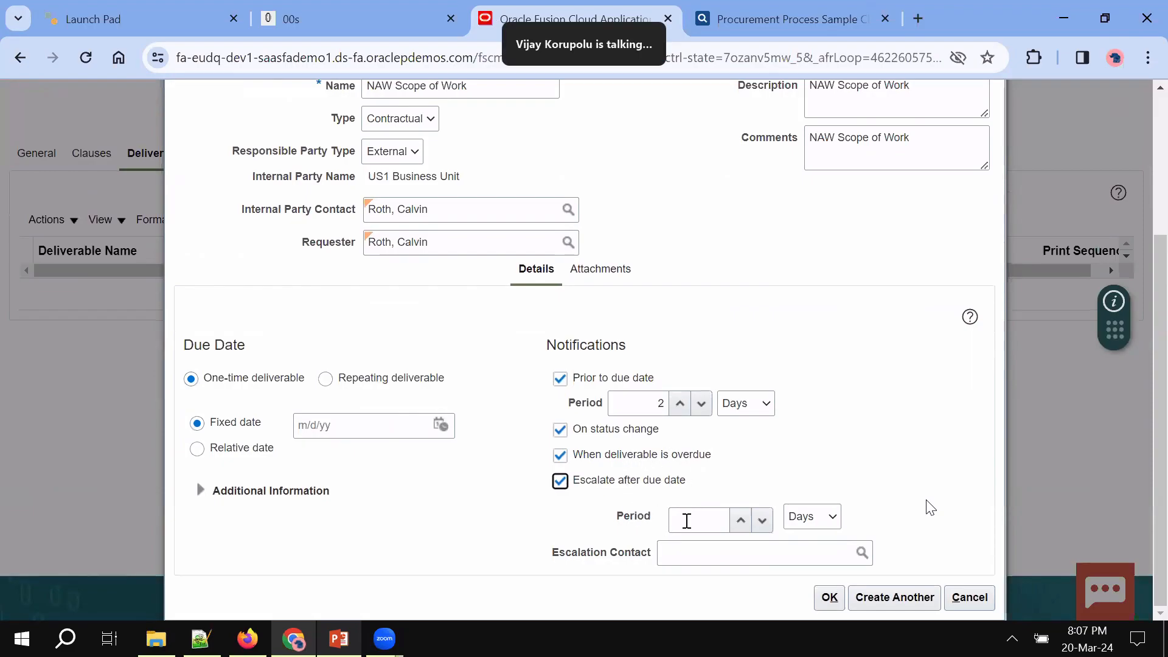
left_click(686, 521)
type("2")
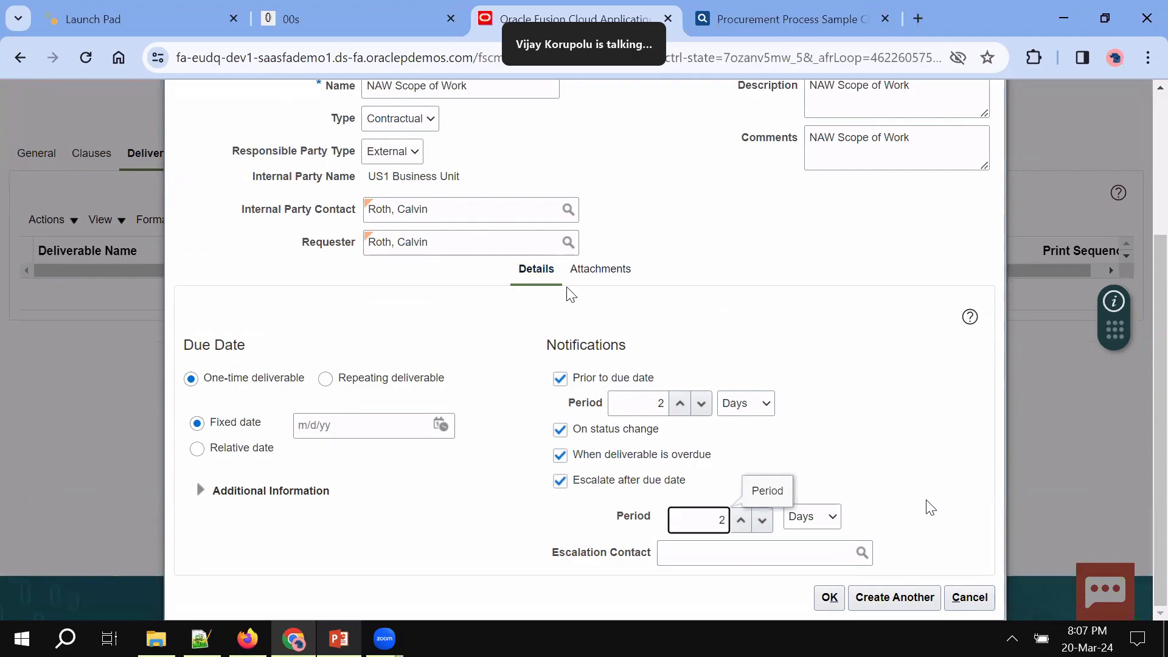
Search 'ander' to choose the escalation contact and save the deliverable
left_click(712, 560)
left_click(862, 552)
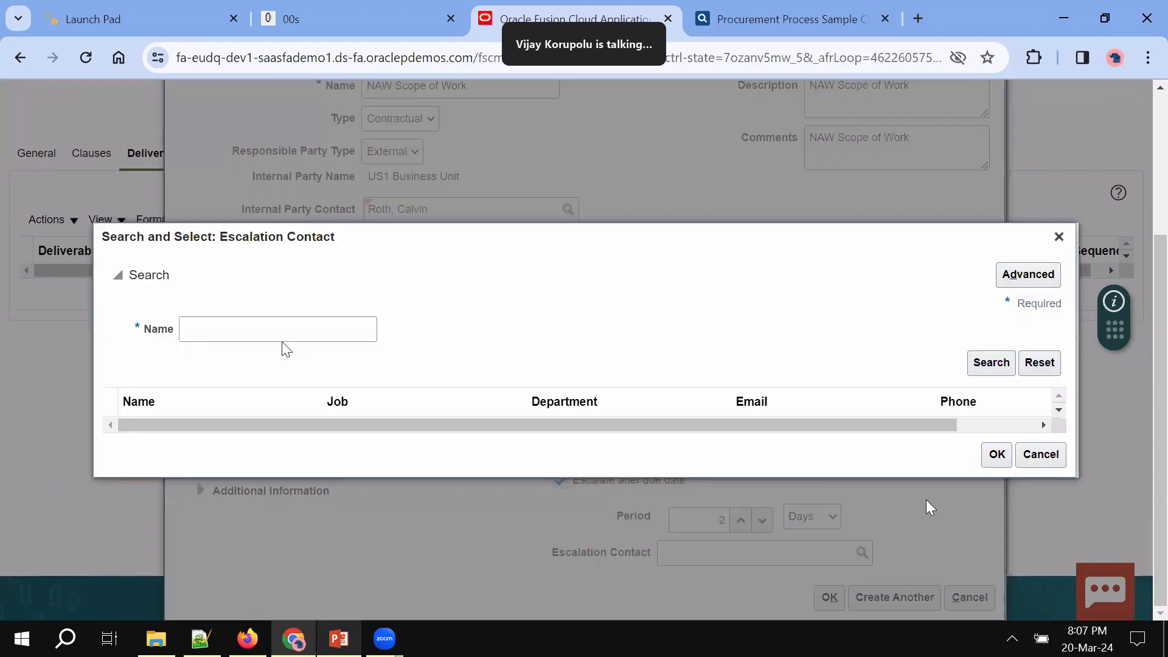
left_click(276, 326)
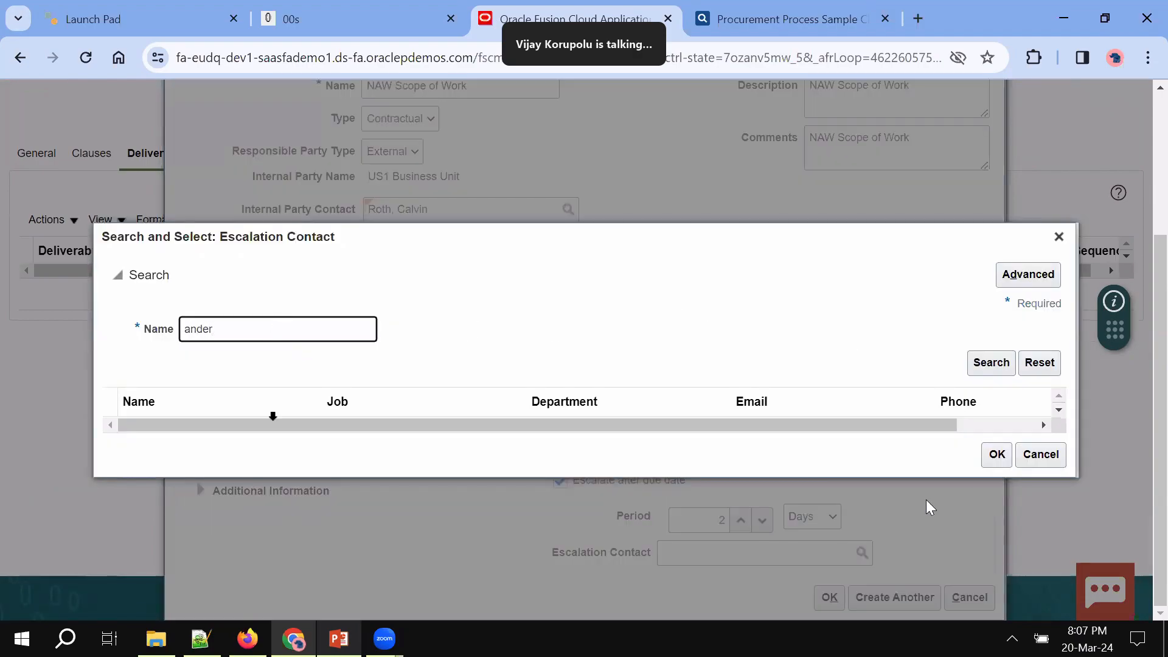
type("ander")
key("Return")
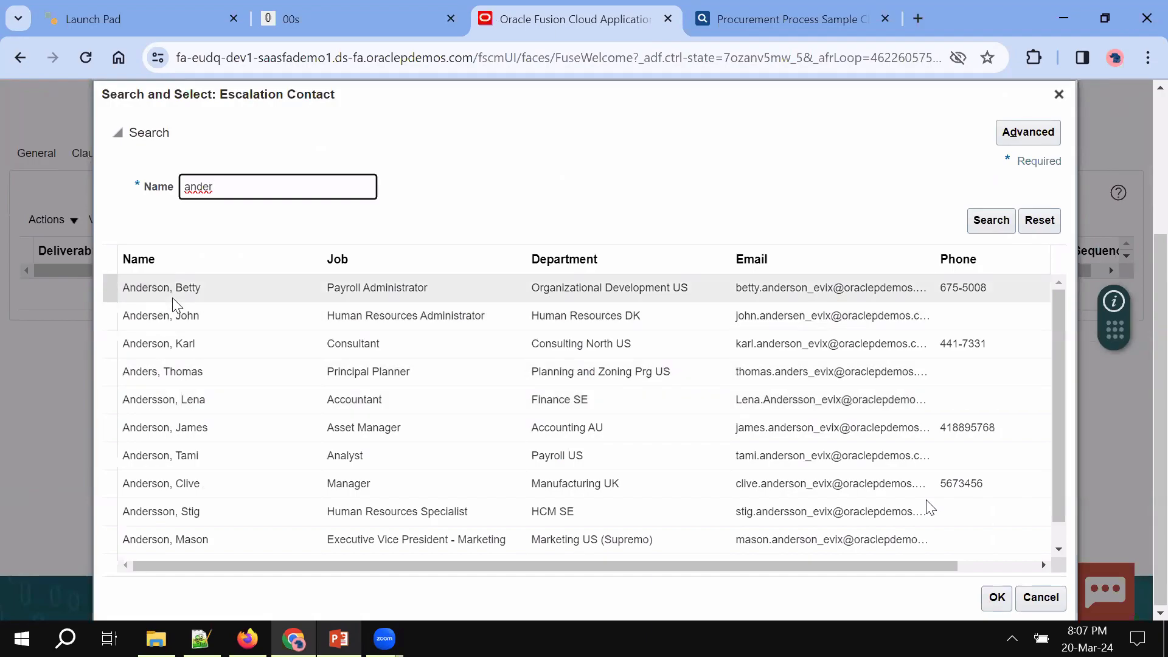
double_click(173, 298)
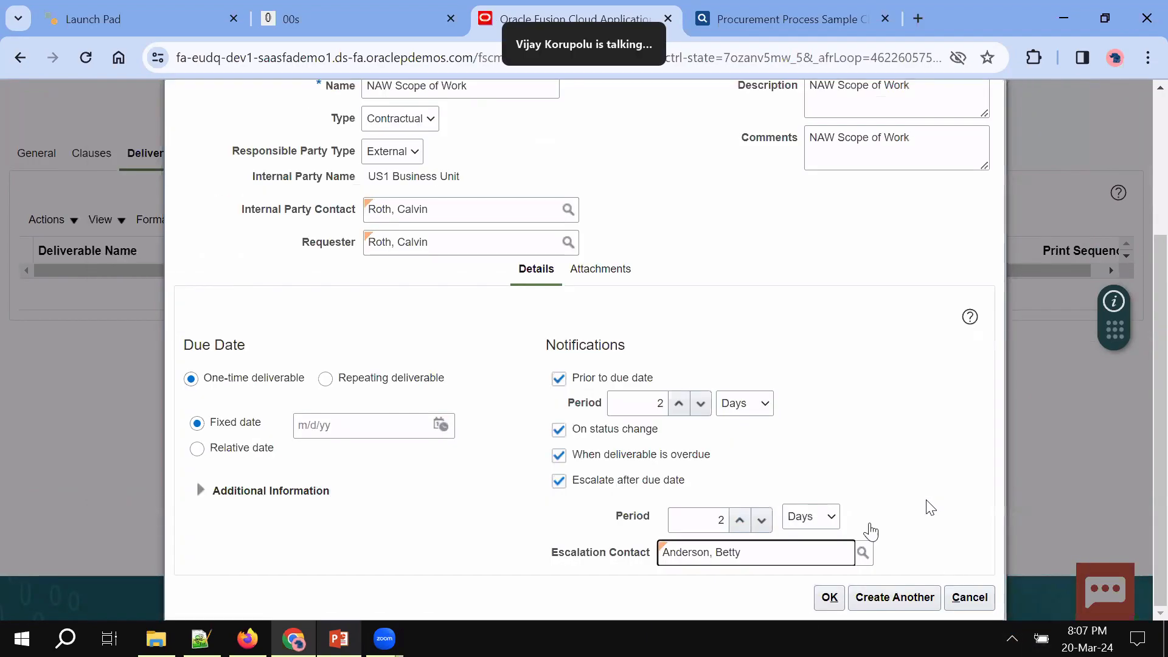
left_click(829, 594)
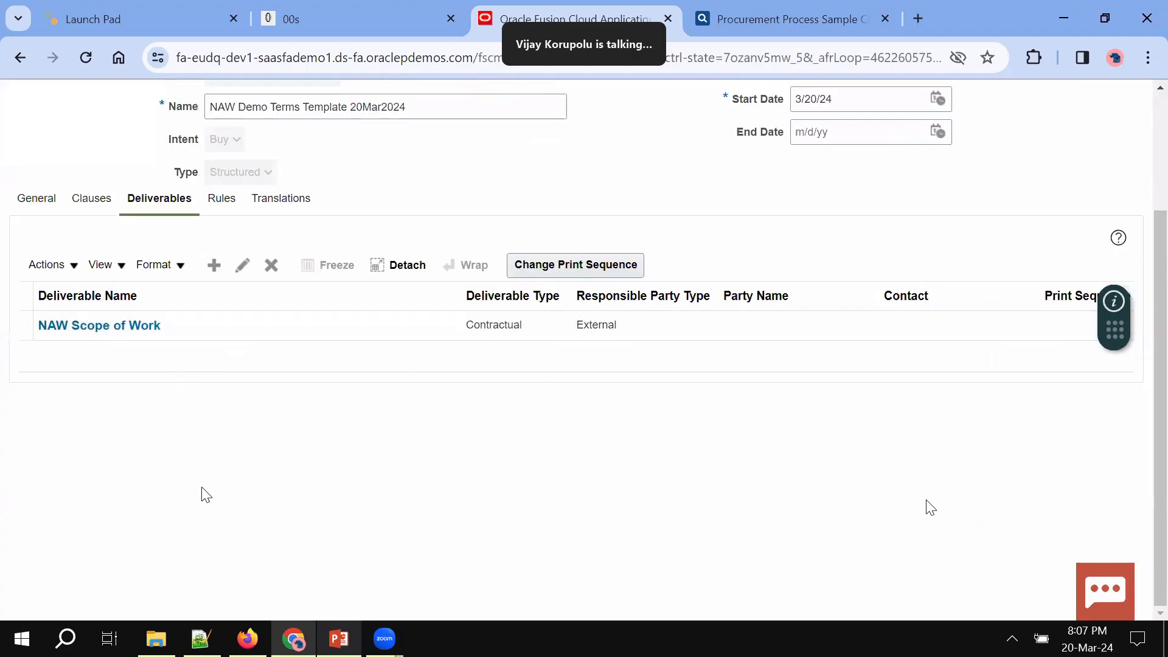
Review the template's Rules and Translations tabs
scroll(240, 538, "up", 1)
left_click(230, 309)
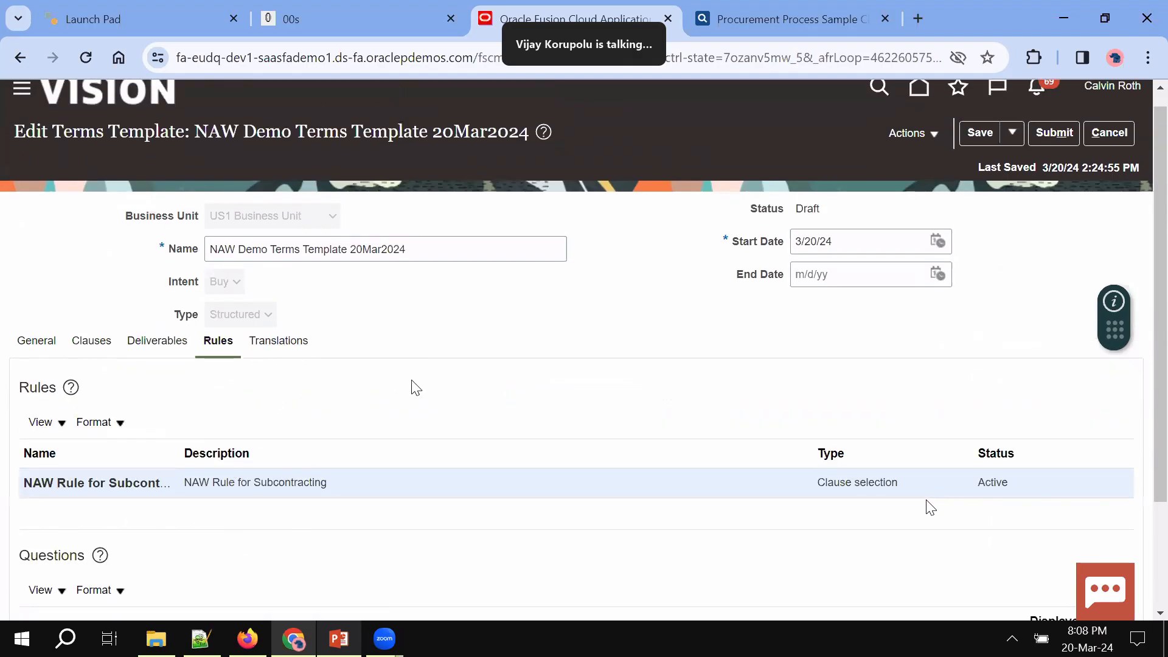
left_click(275, 341)
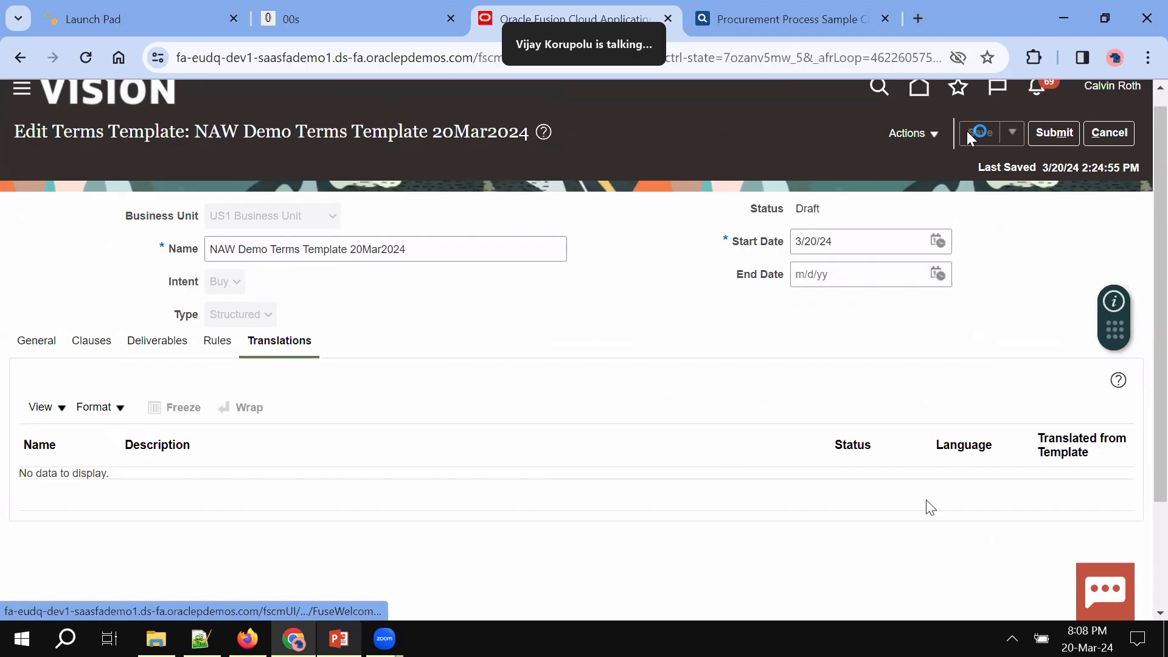
Validate the template and inspect the error on clause NAW Demo Procurement Introduction
left_click(933, 134)
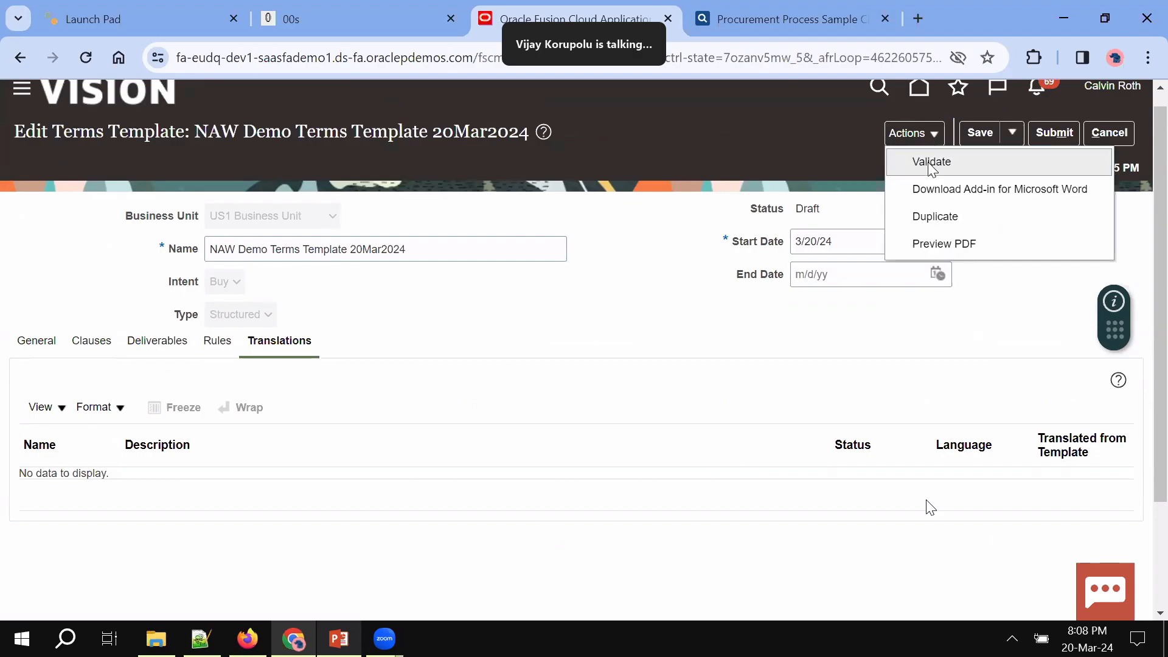
left_click(930, 161)
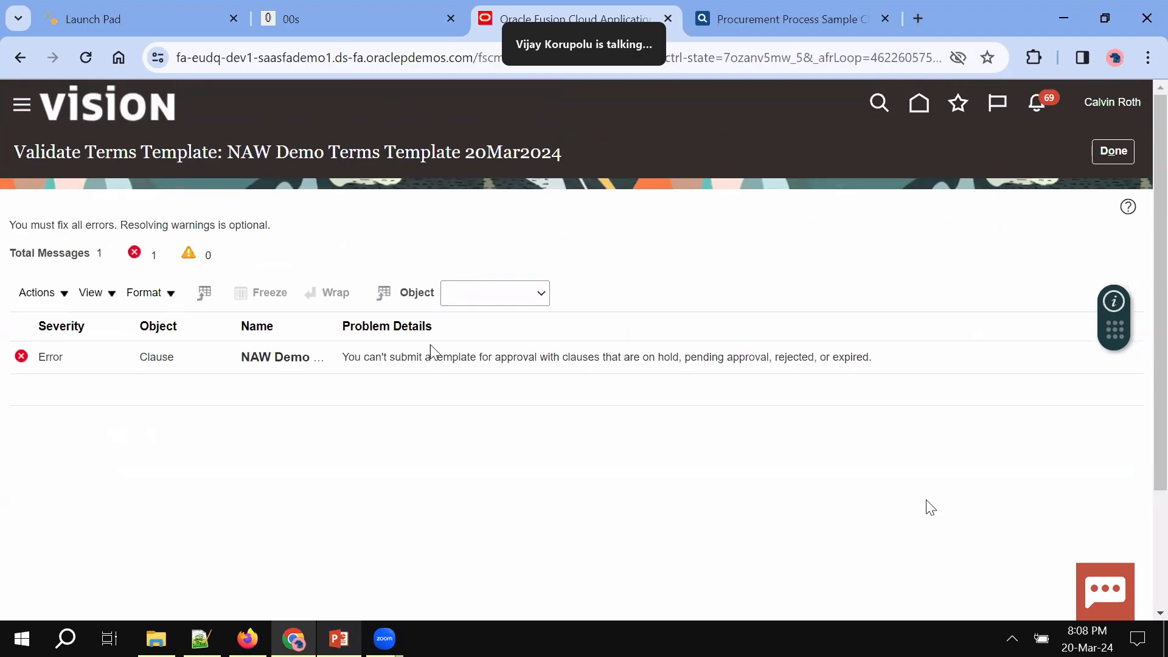
left_click_drag(190, 360, 444, 360)
triple_click(444, 362)
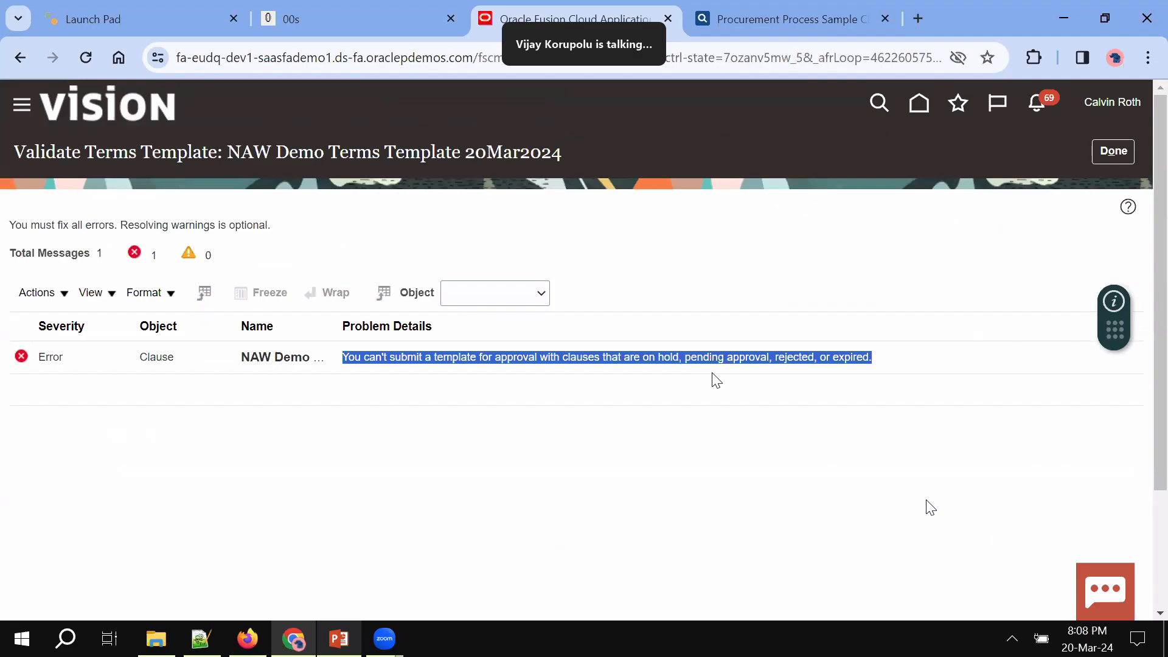
triple_click(271, 361)
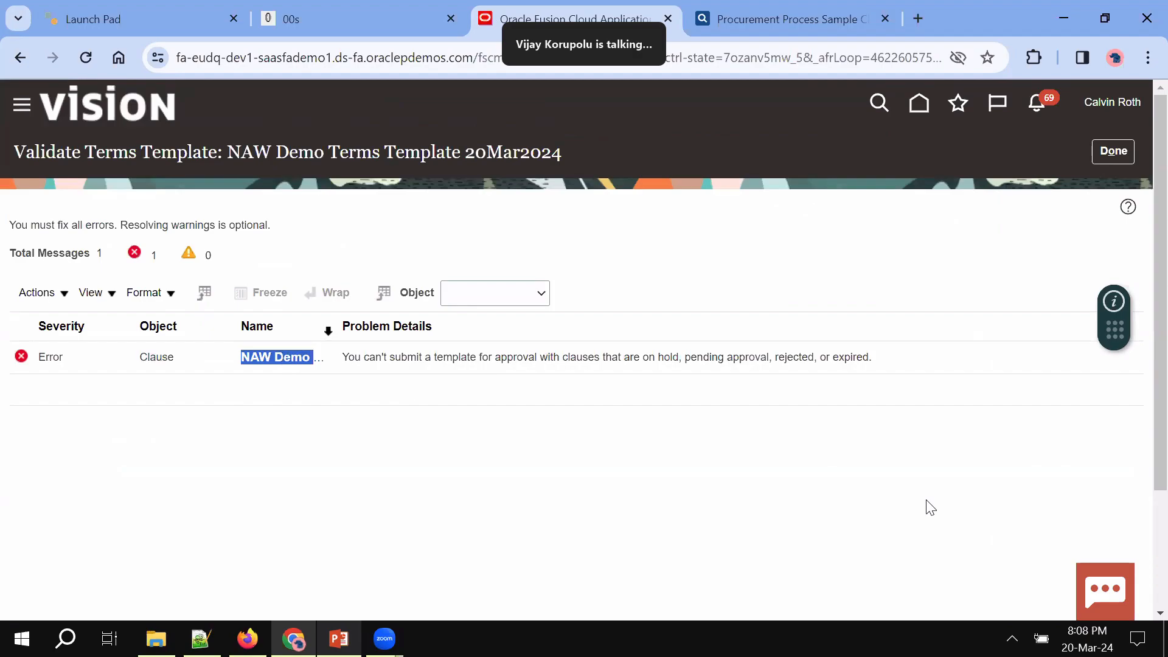
left_click_drag(338, 329, 568, 329)
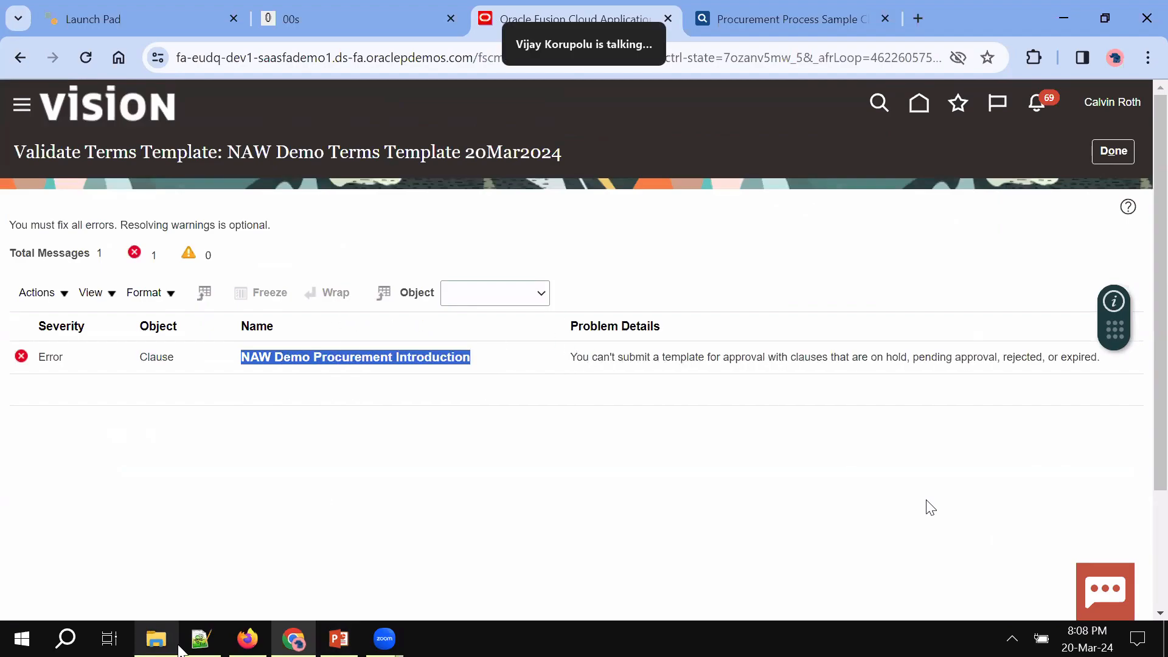
left_click(246, 638)
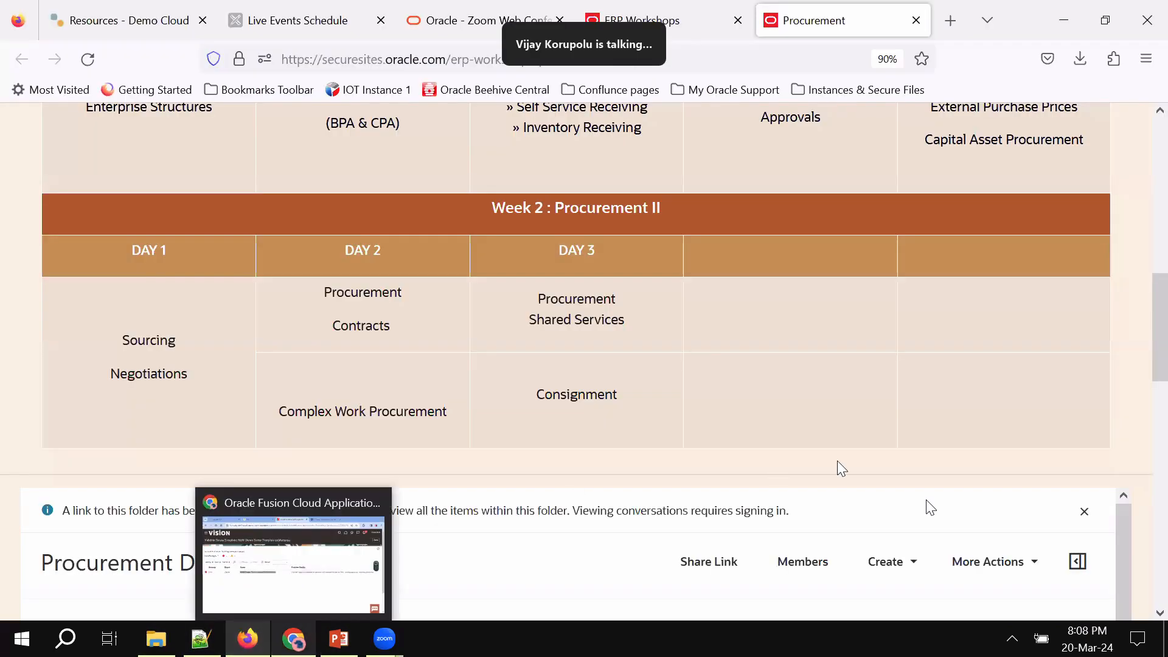
Load the EUDQ Dev1 New environment bookmark in a new Firefox tab
scroll(837, 461, "up", 4)
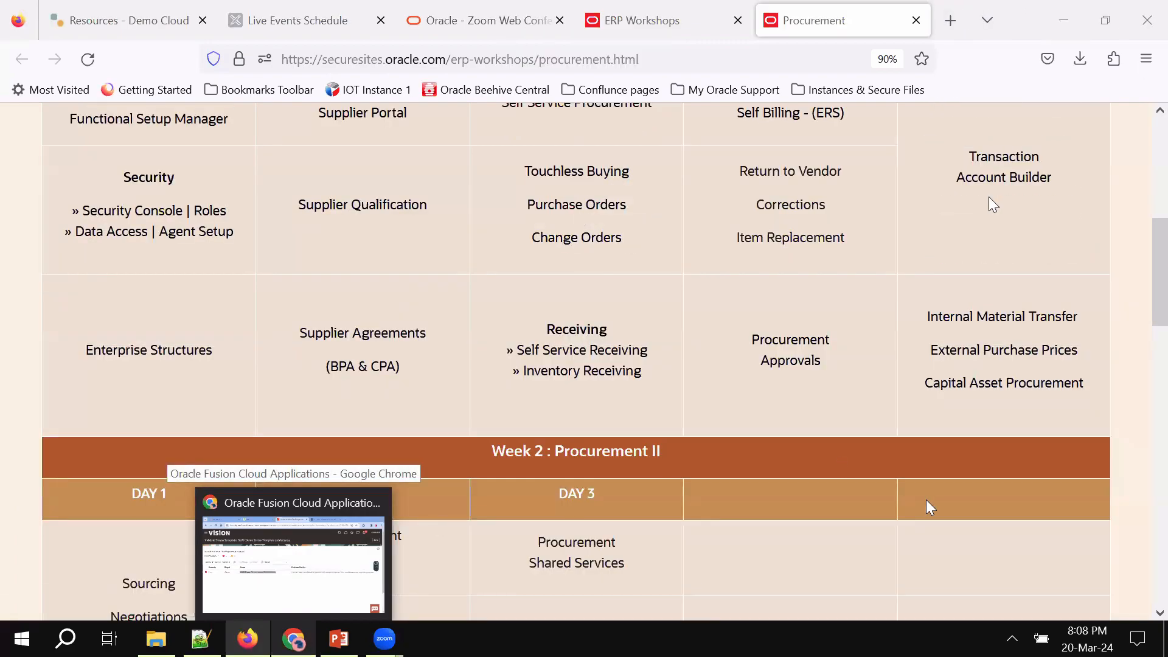
key("ctrl+t")
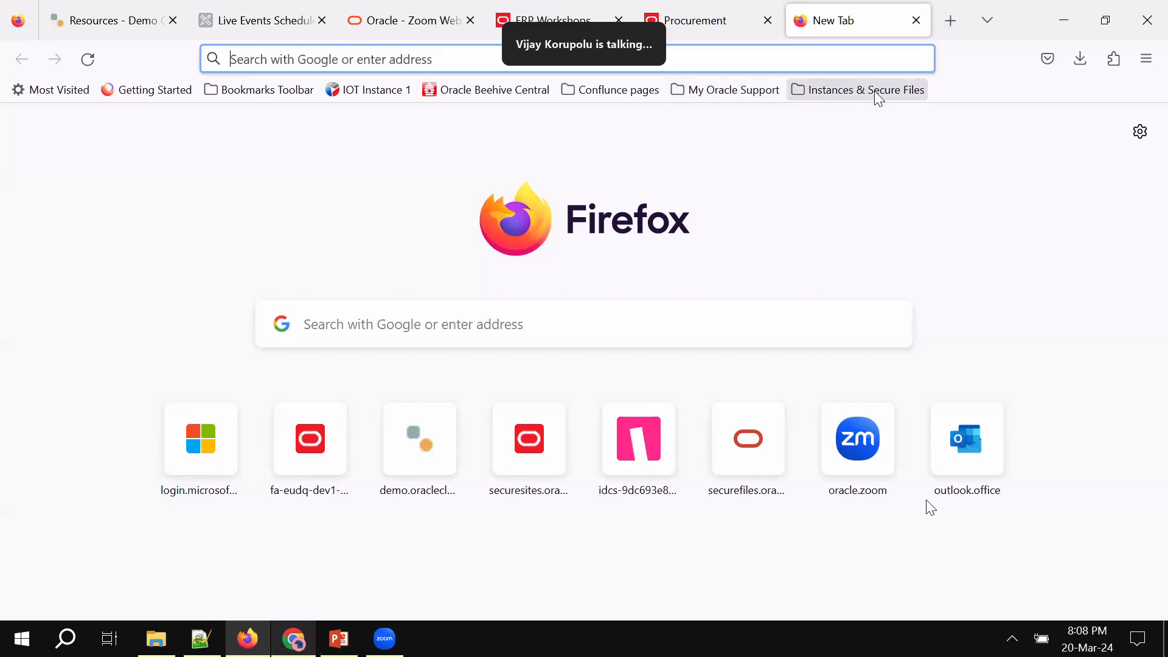
left_click(878, 91)
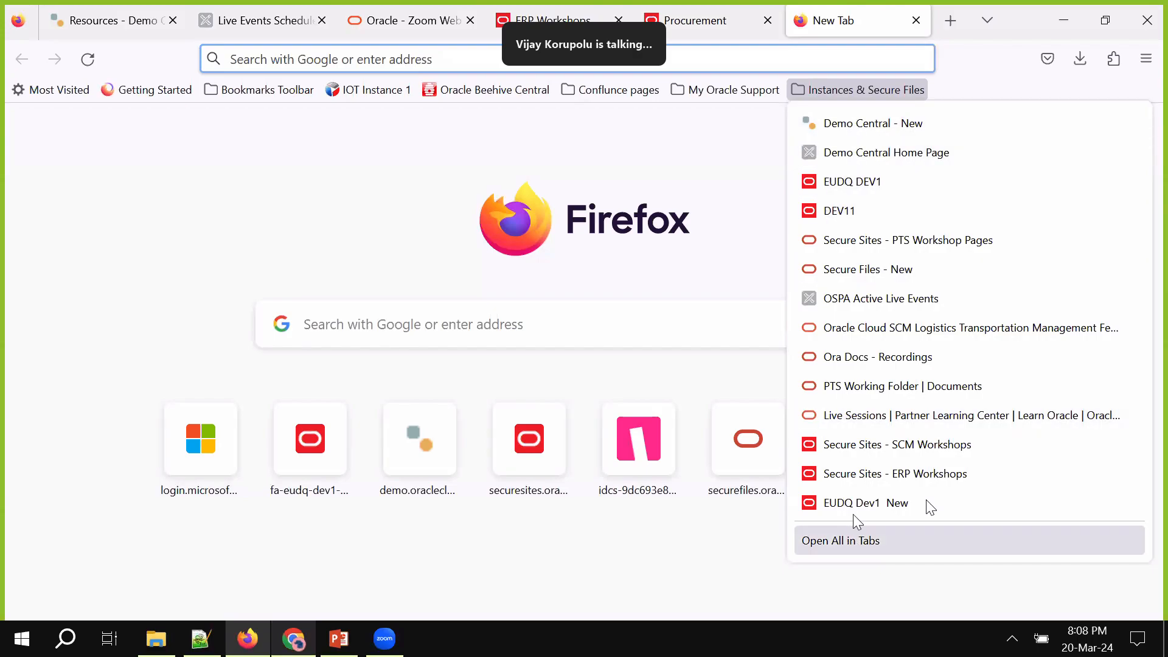
left_click(926, 500)
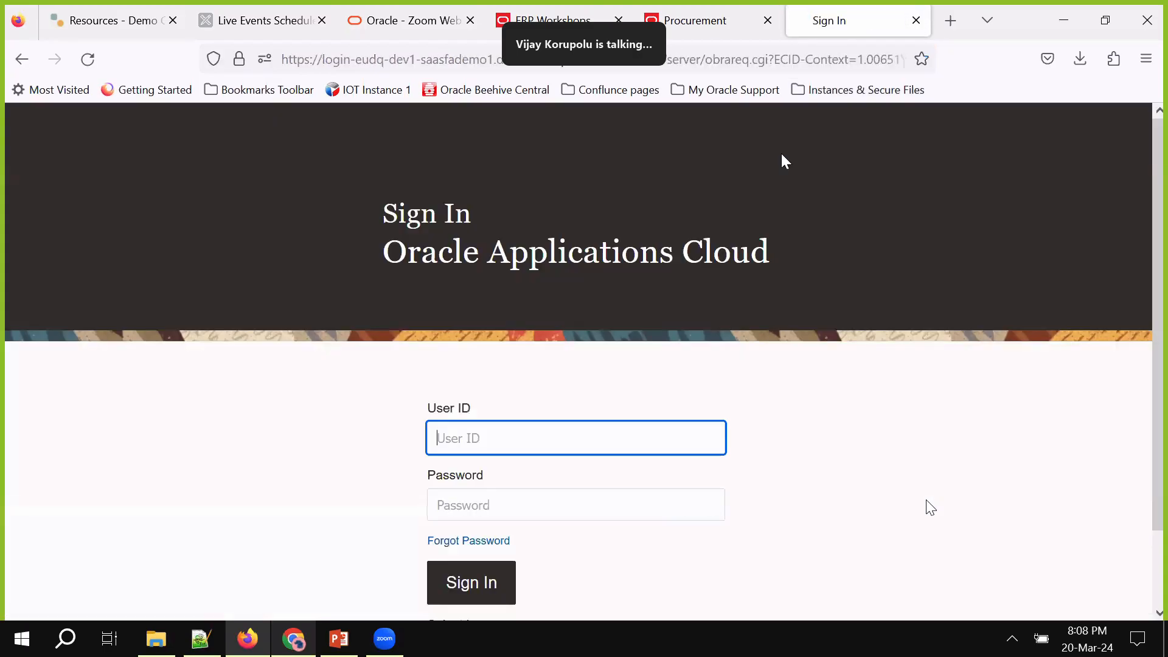
left_click(756, 489)
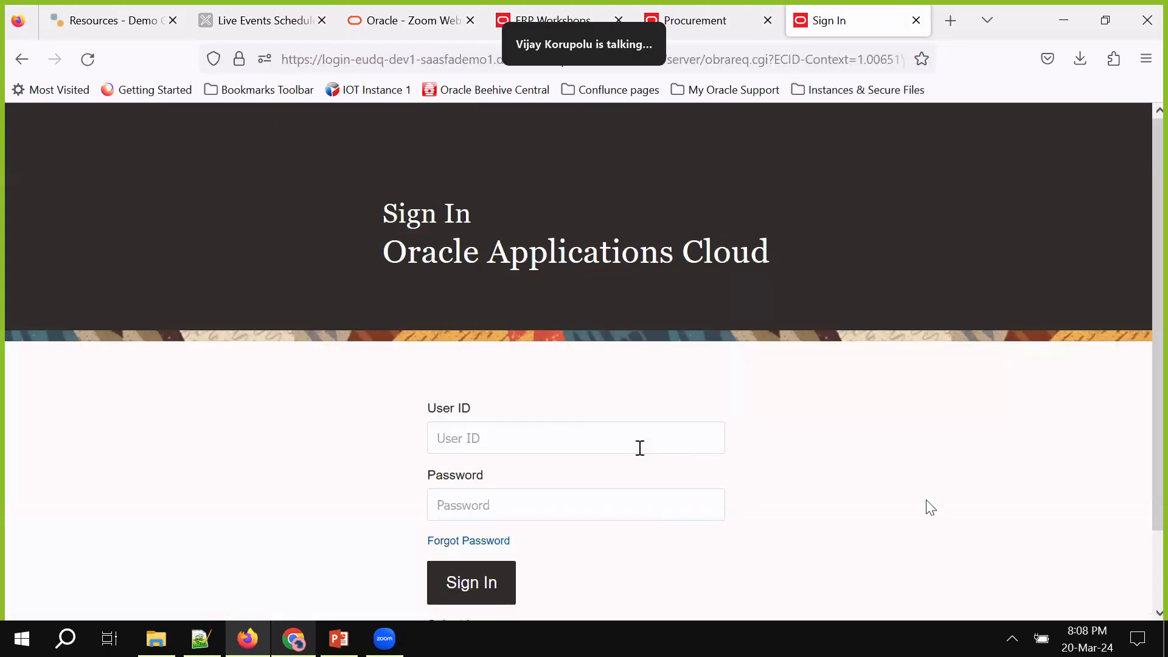
Sign in with the saved user ID and the password copied from the notes file
left_click(640, 447)
type("ky")
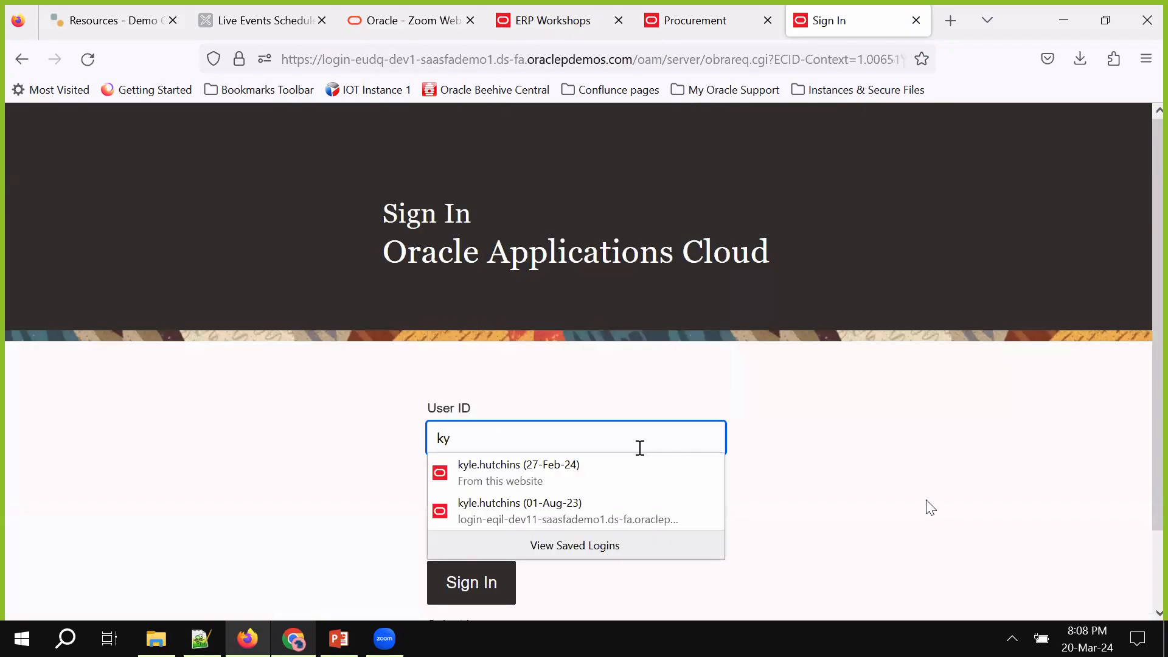
left_click(568, 473)
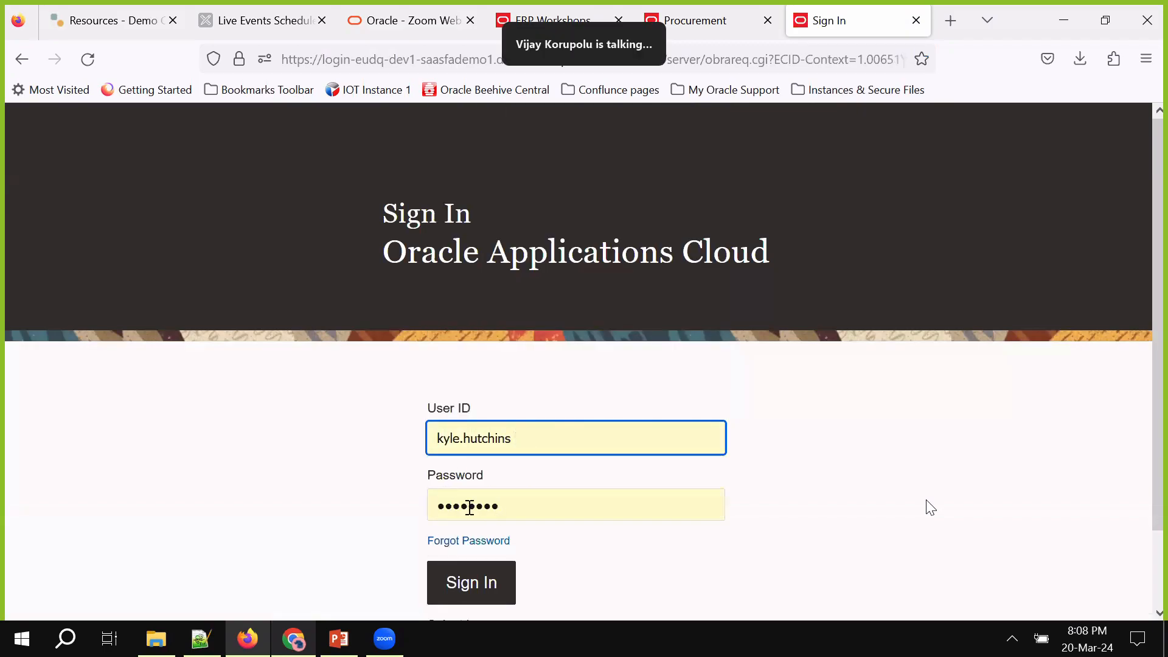
key("BackSpace")
double_click(342, 493)
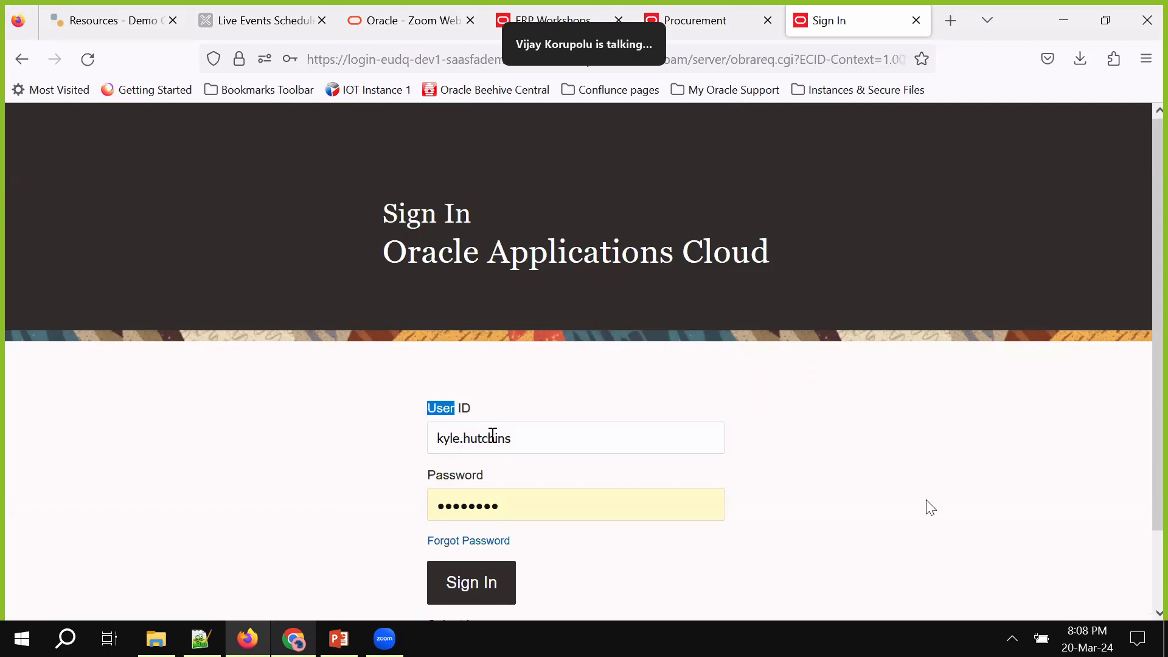
left_click(201, 638)
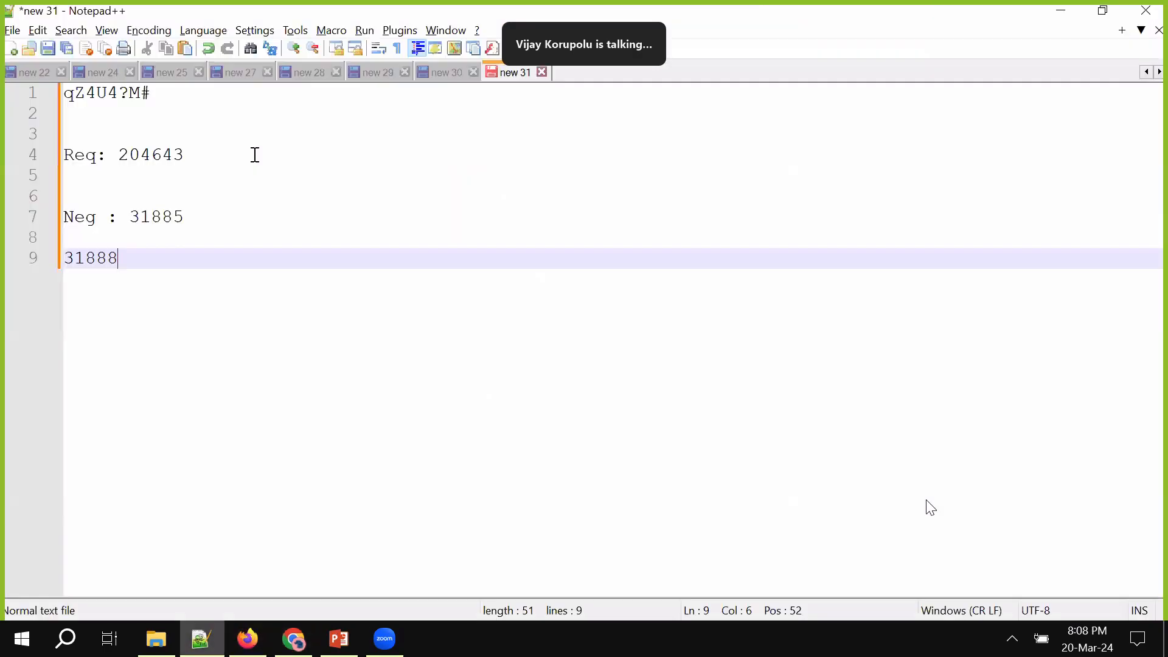
left_click_drag(154, 92, 3, 94)
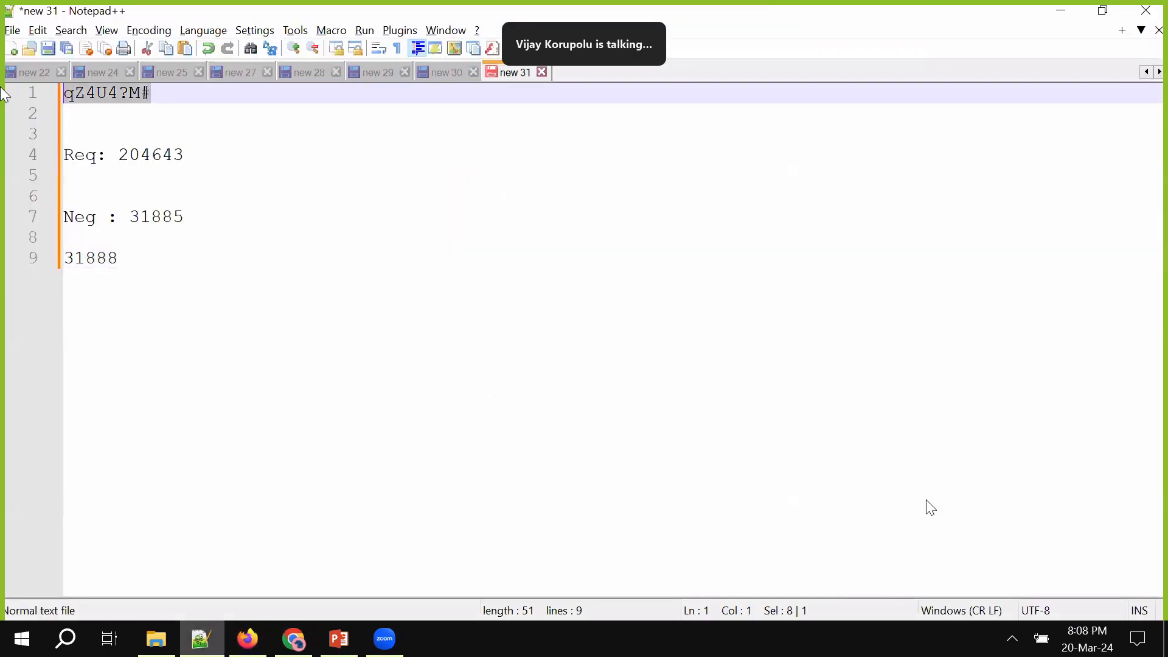
key("alt+Tab")
left_click(517, 492)
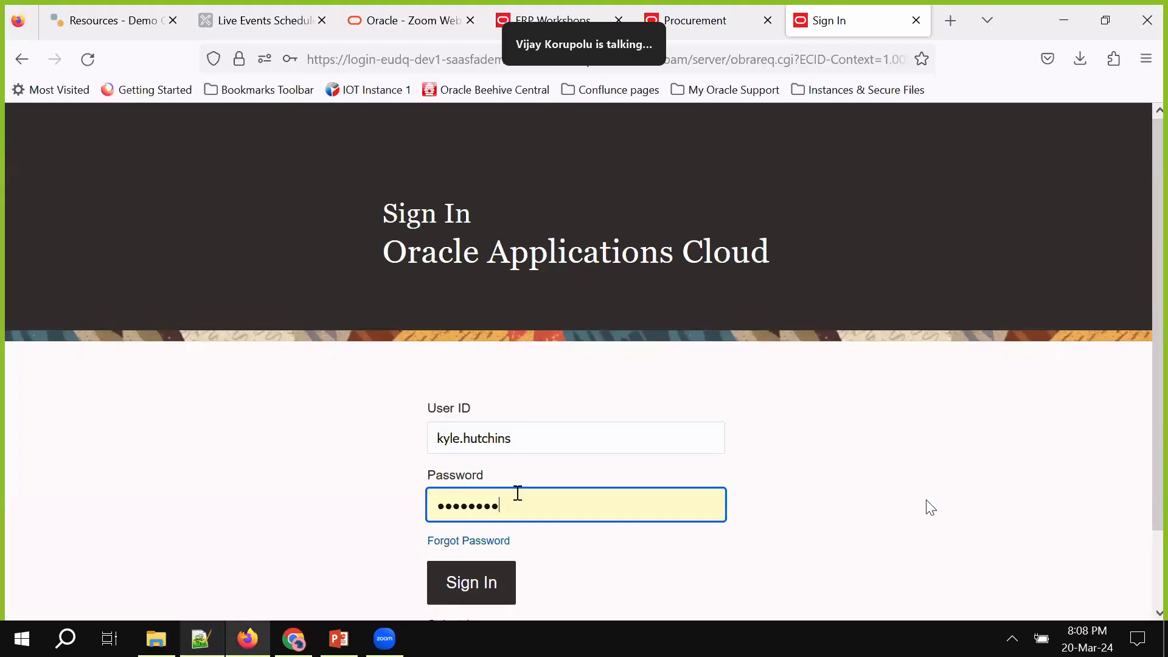
key("ctrl+a")
key("ctrl+v")
left_click(469, 585)
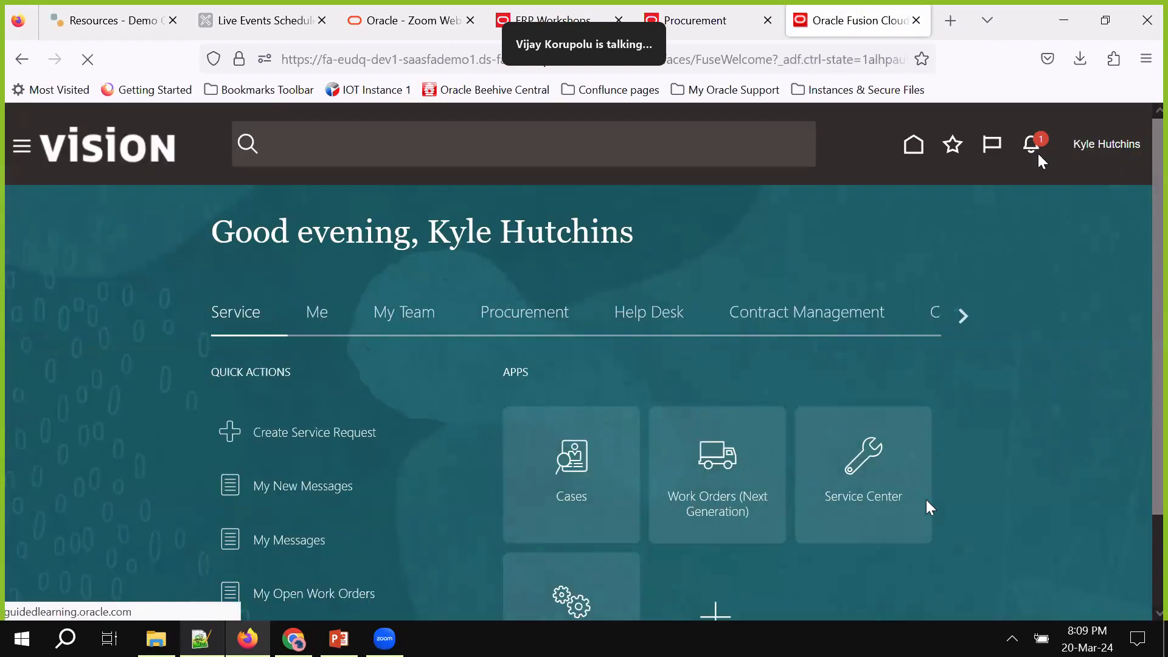
Open the approval task from notifications and approve the NAW Demo Procurement Introduction clause
left_click(1037, 154)
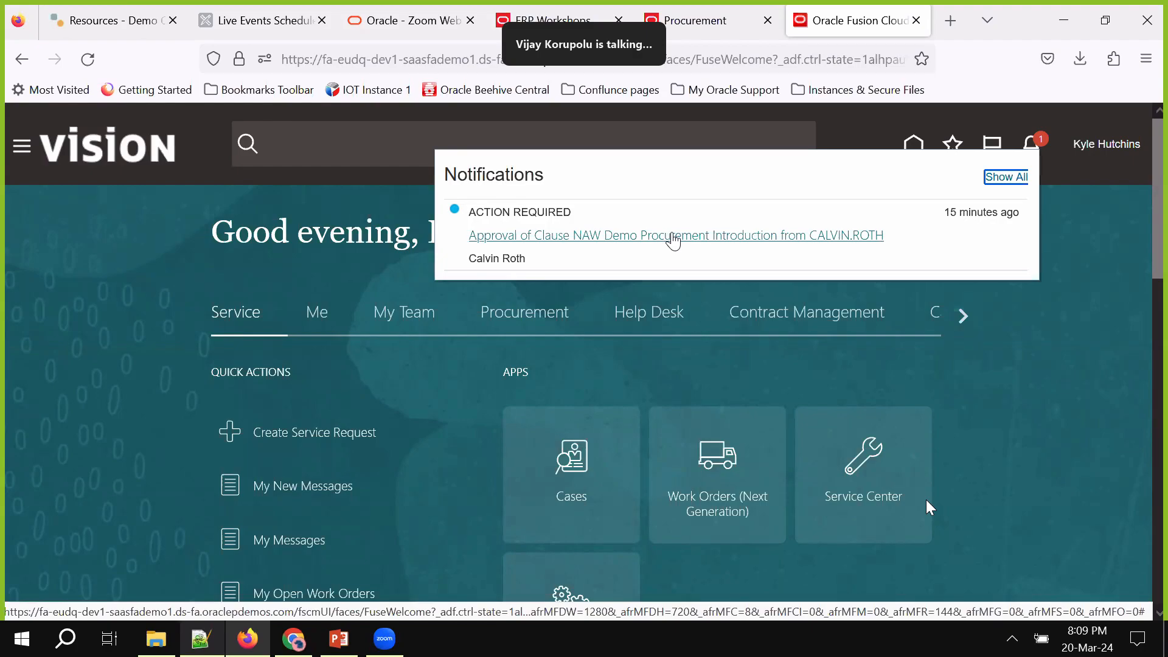
left_click(673, 240)
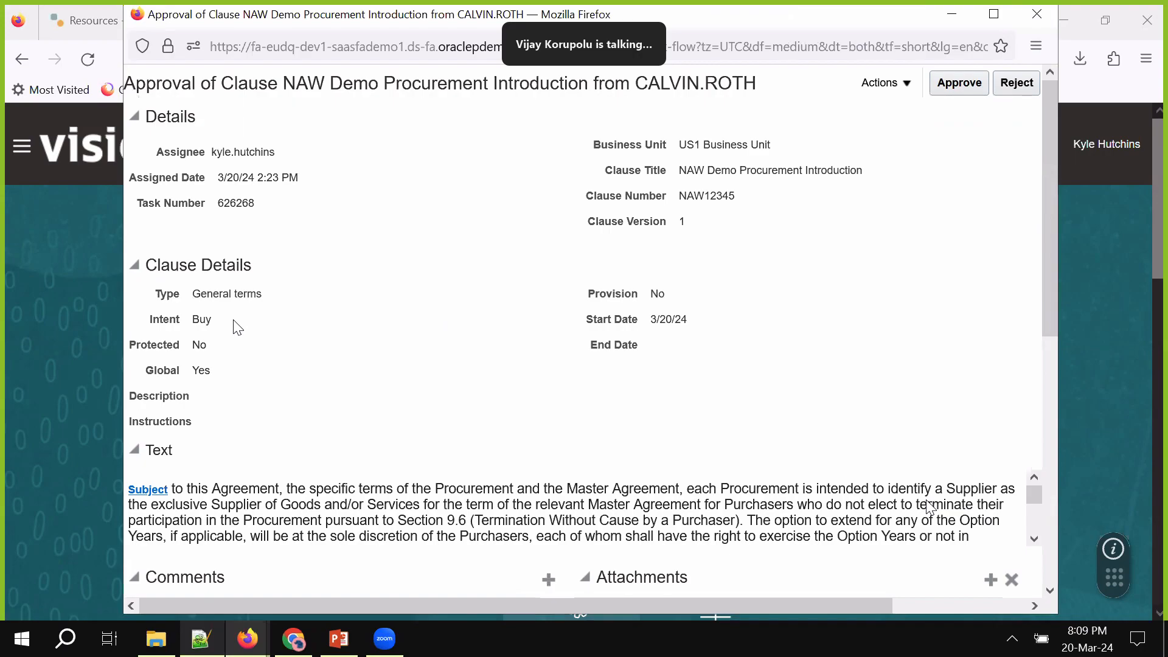
scroll(255, 304, "down", 3)
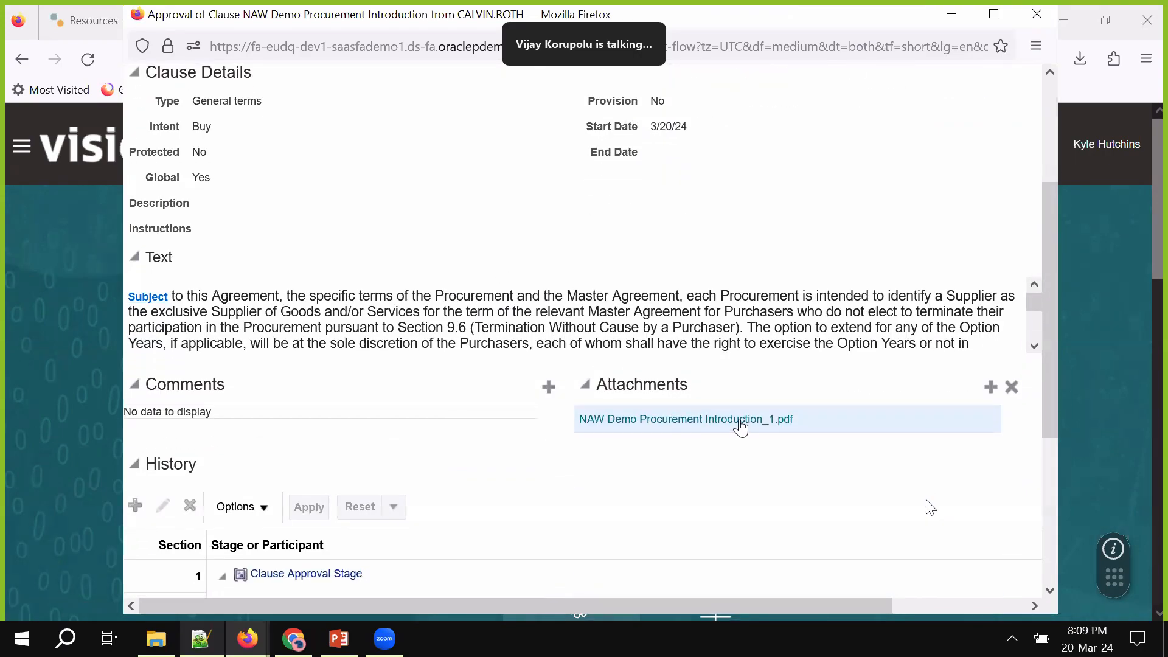
scroll(637, 500, "down", 4)
scroll(637, 500, "up", 1)
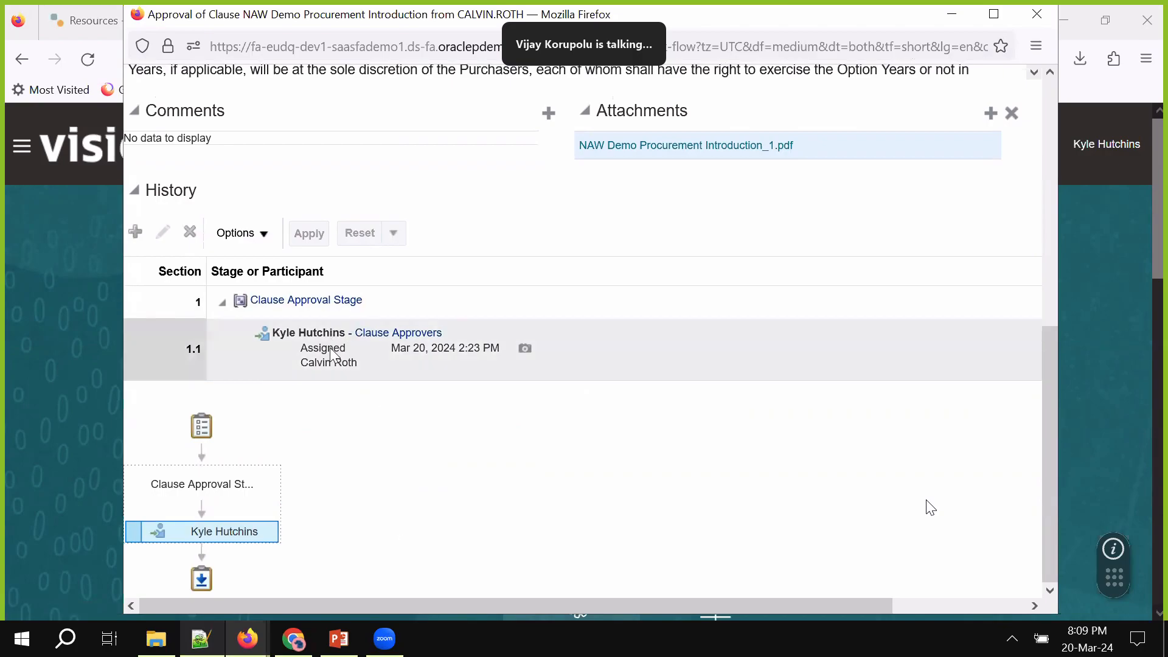
scroll(547, 438, "up", 7)
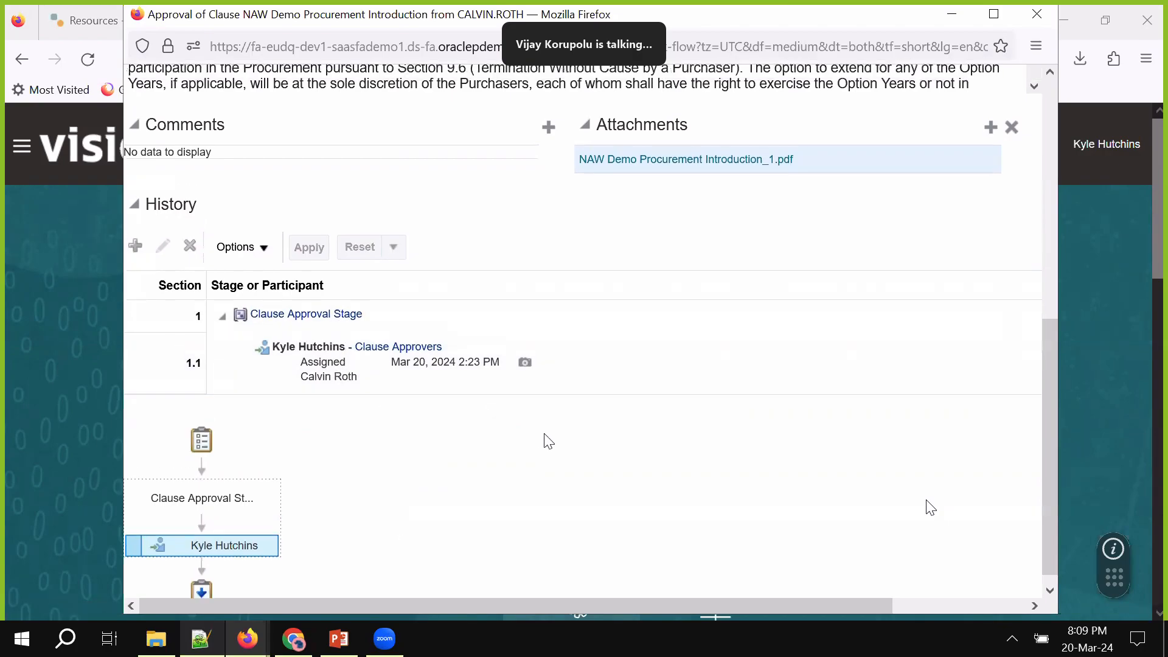
left_click(905, 92)
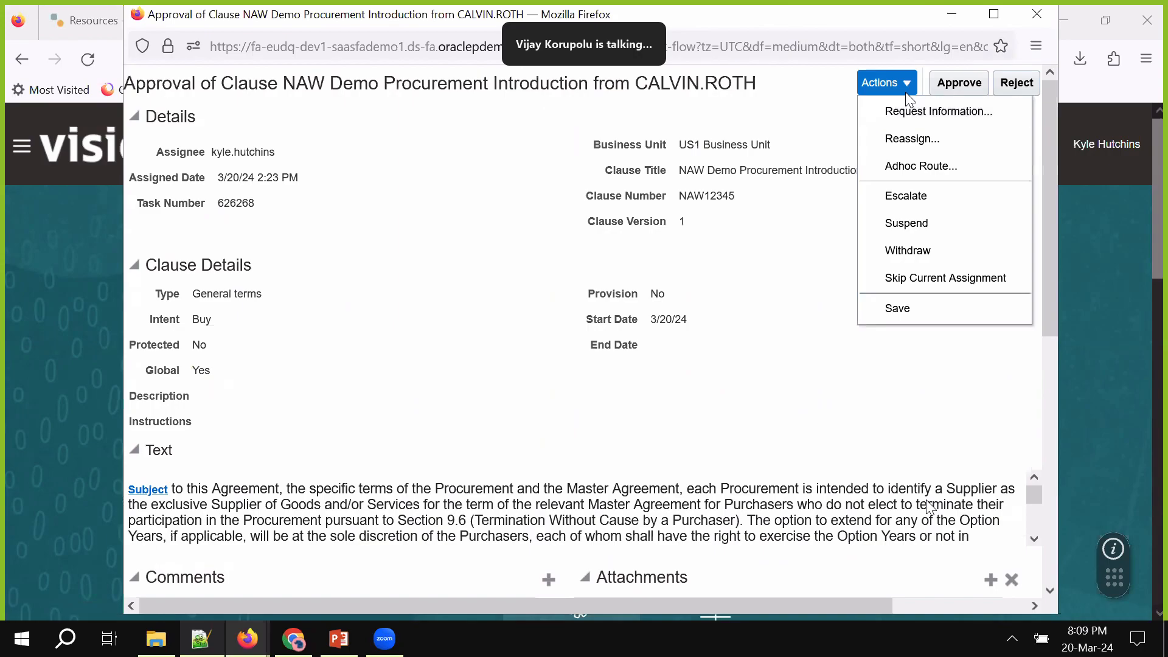
left_click_drag(807, 356, 949, 78)
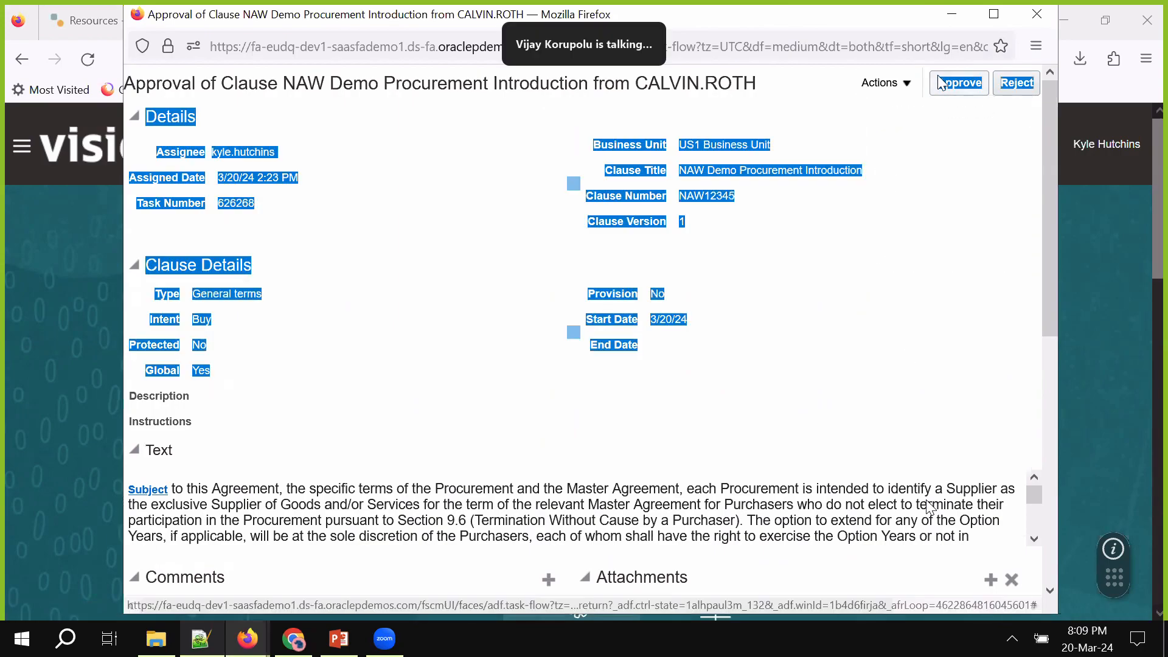
left_click(959, 299)
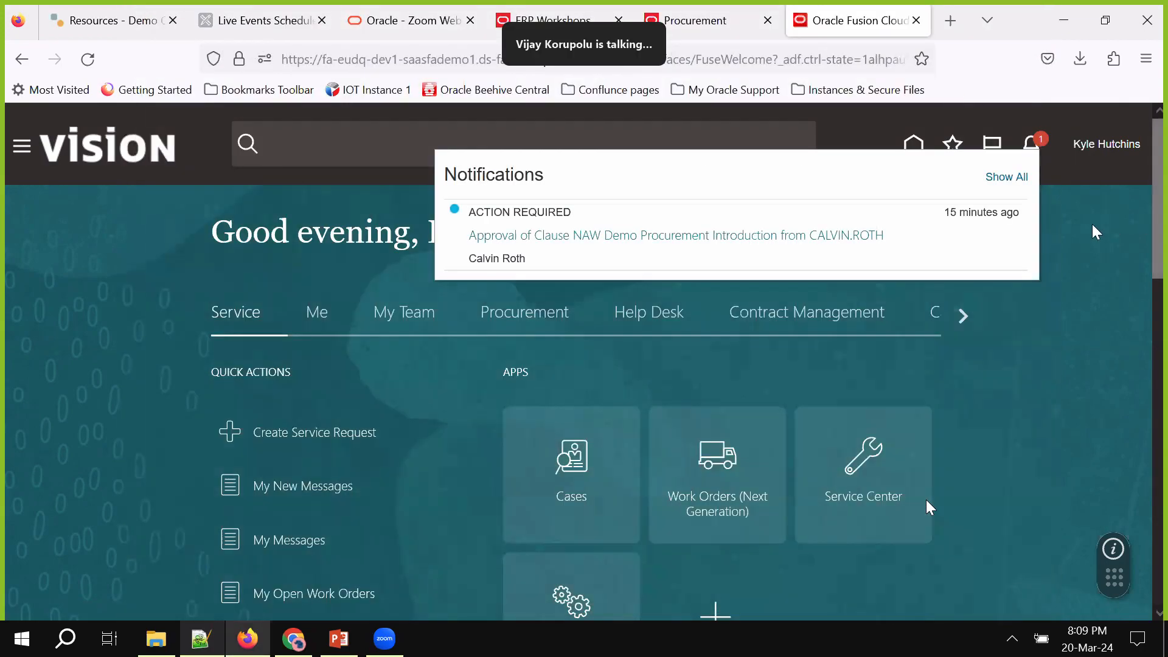
left_click(1095, 232)
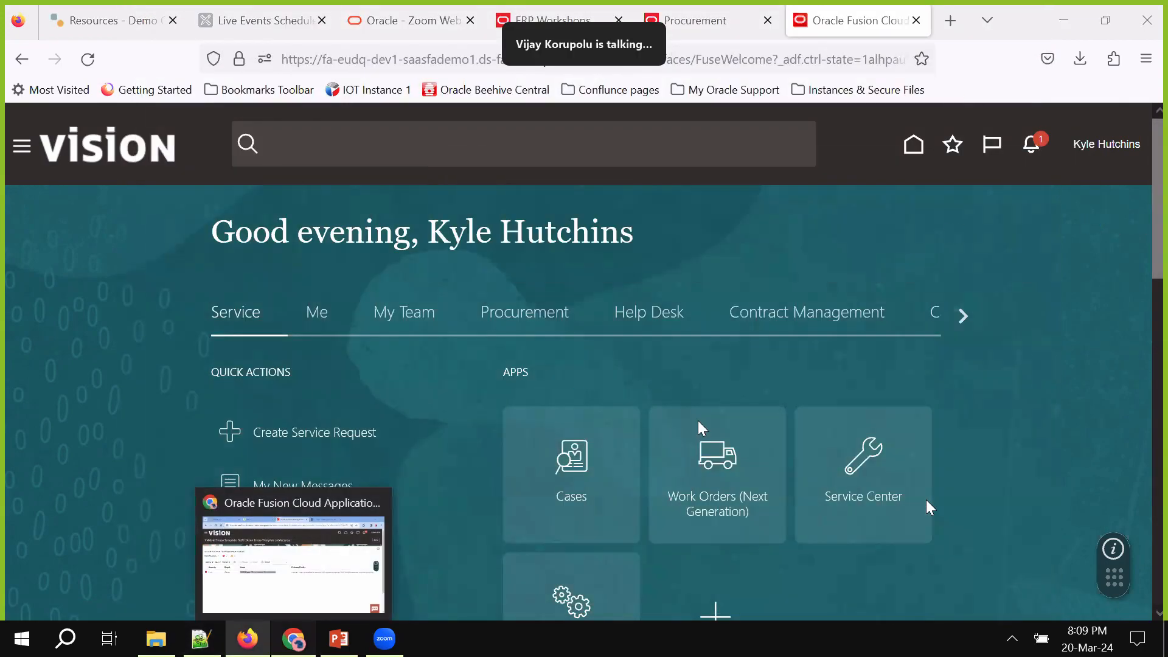
left_click(294, 638)
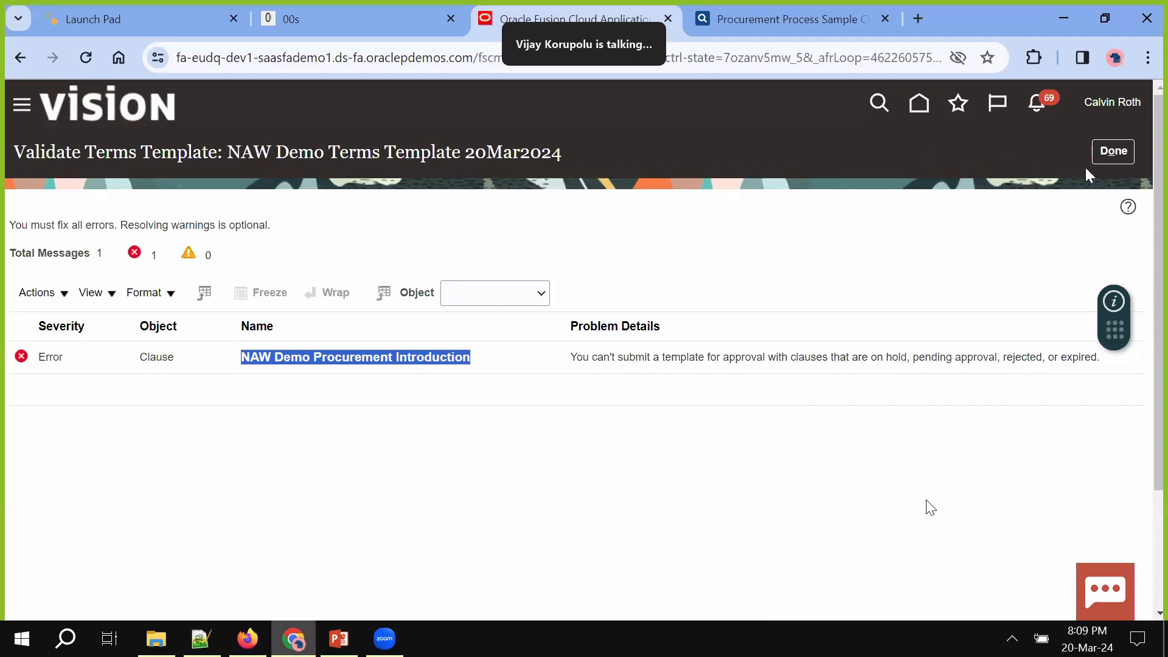
Revalidate NAW Demo Terms Template 20Mar2024 with no errors and submit it for approval
left_click(1113, 151)
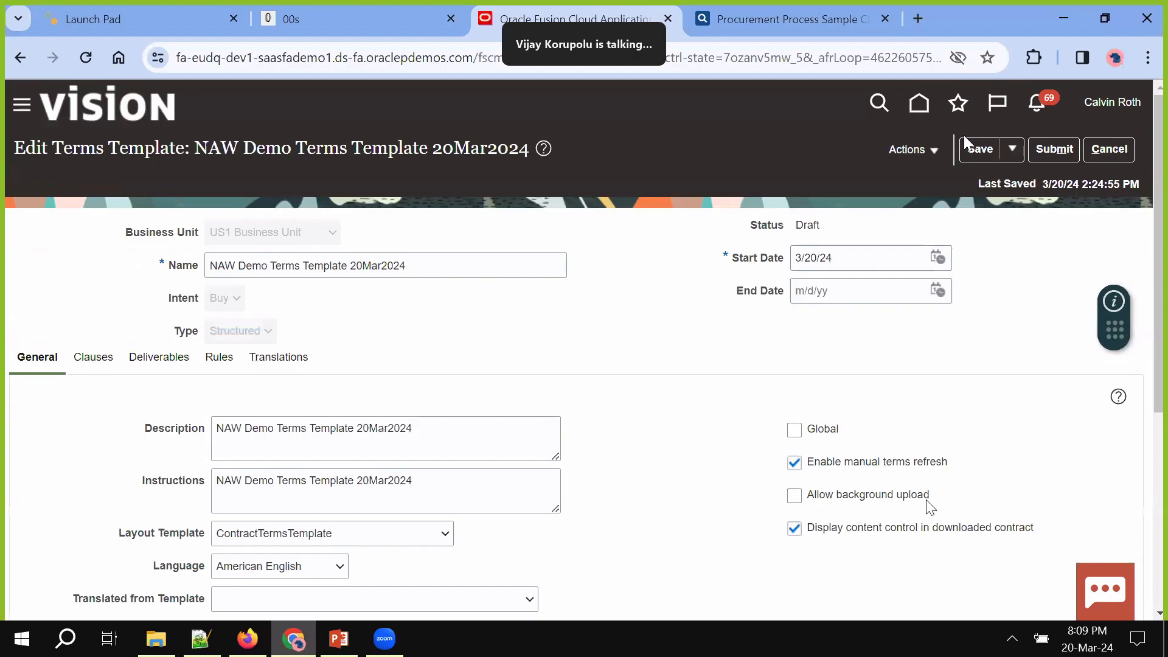
left_click(933, 151)
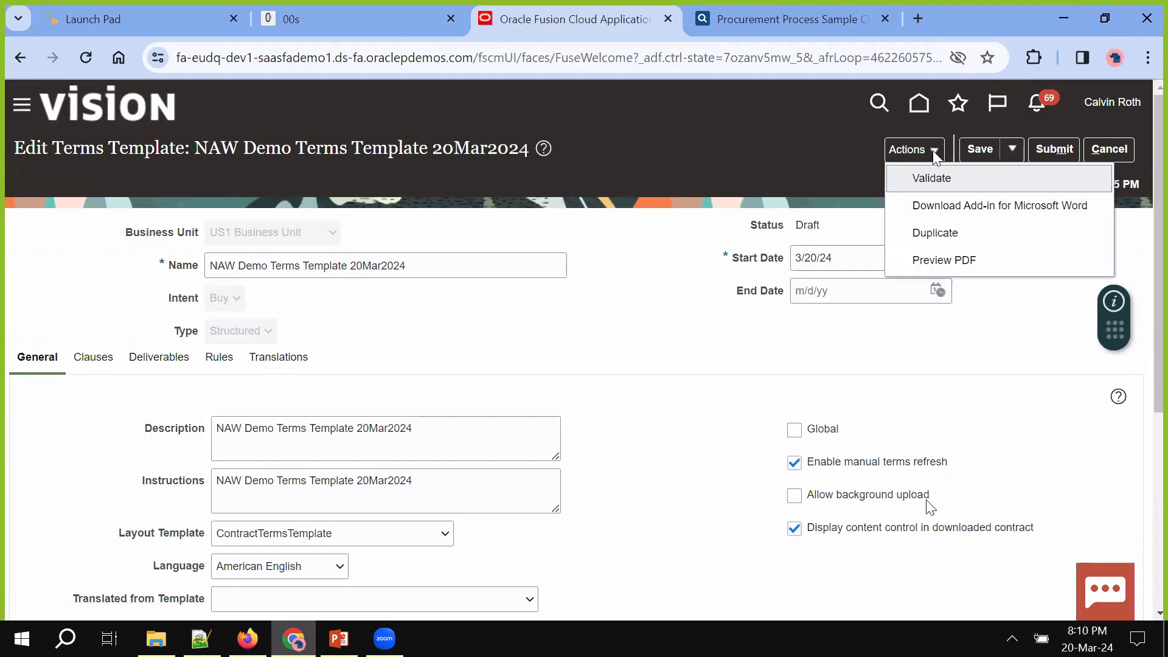
left_click(928, 178)
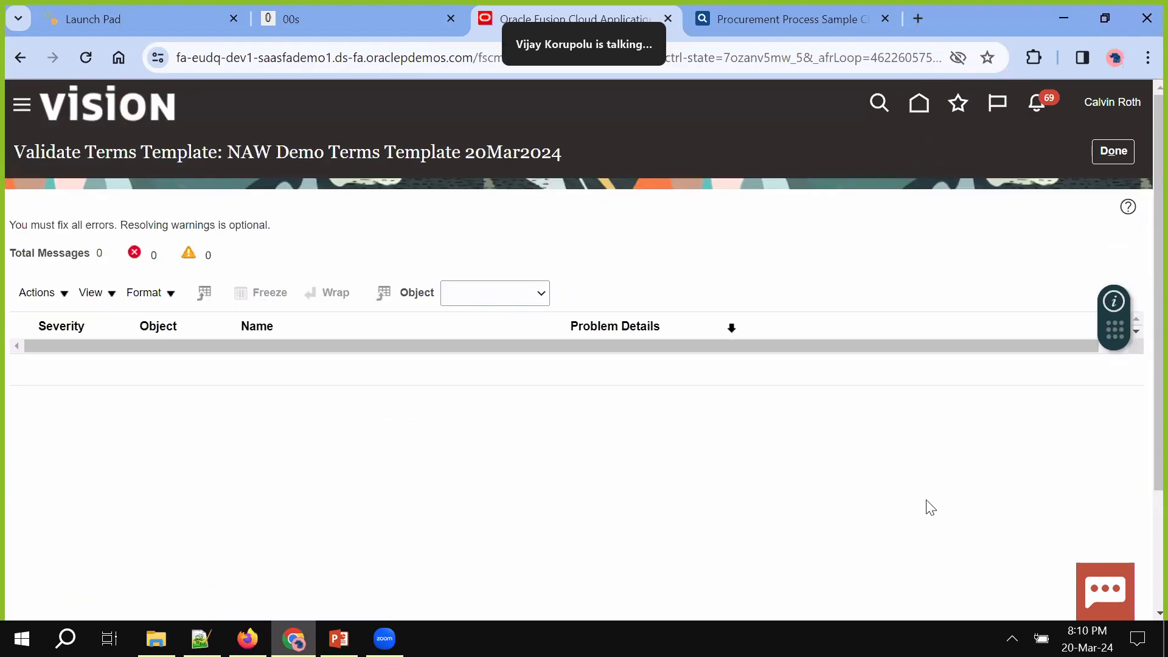
left_click(1113, 150)
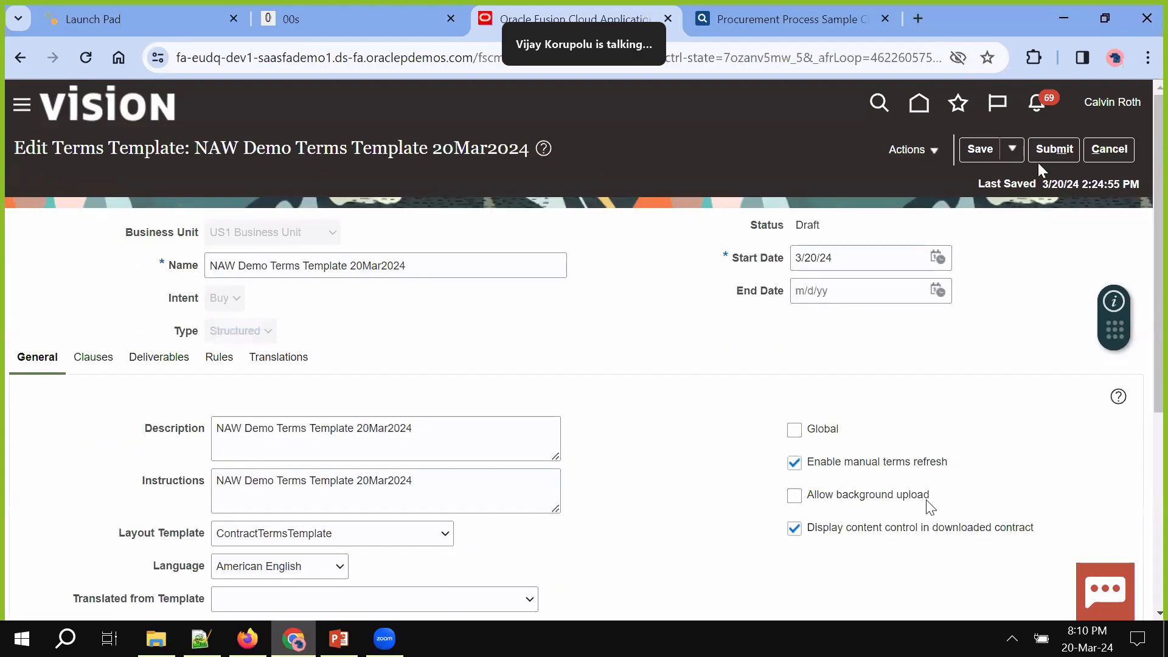
left_click(1052, 152)
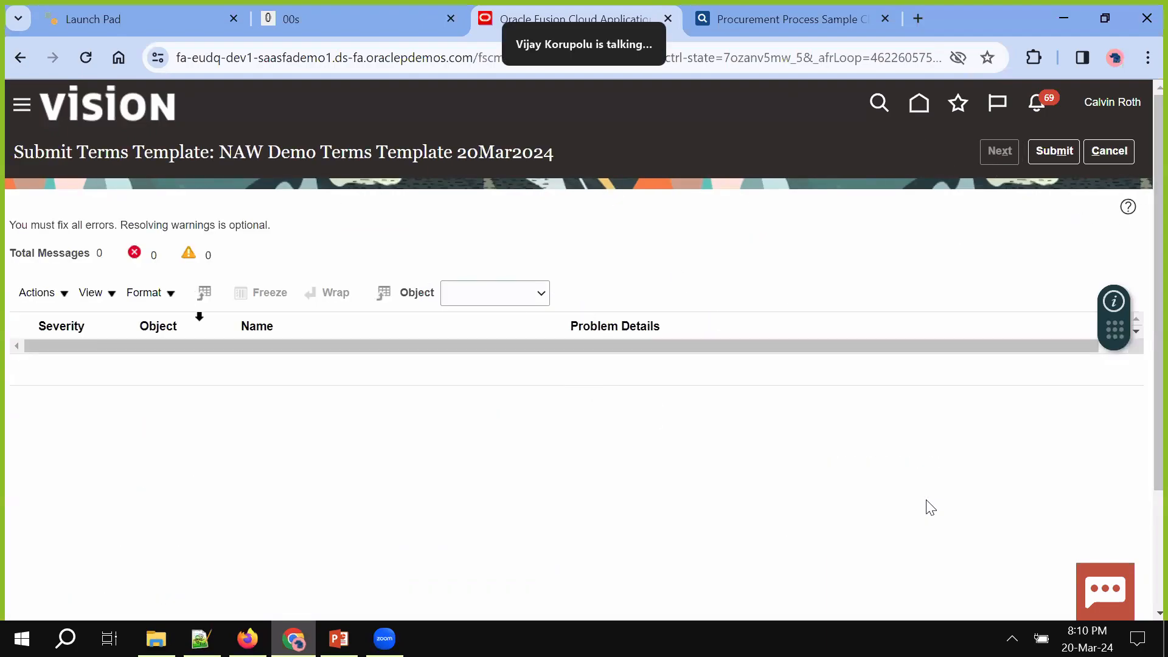
left_click(1047, 149)
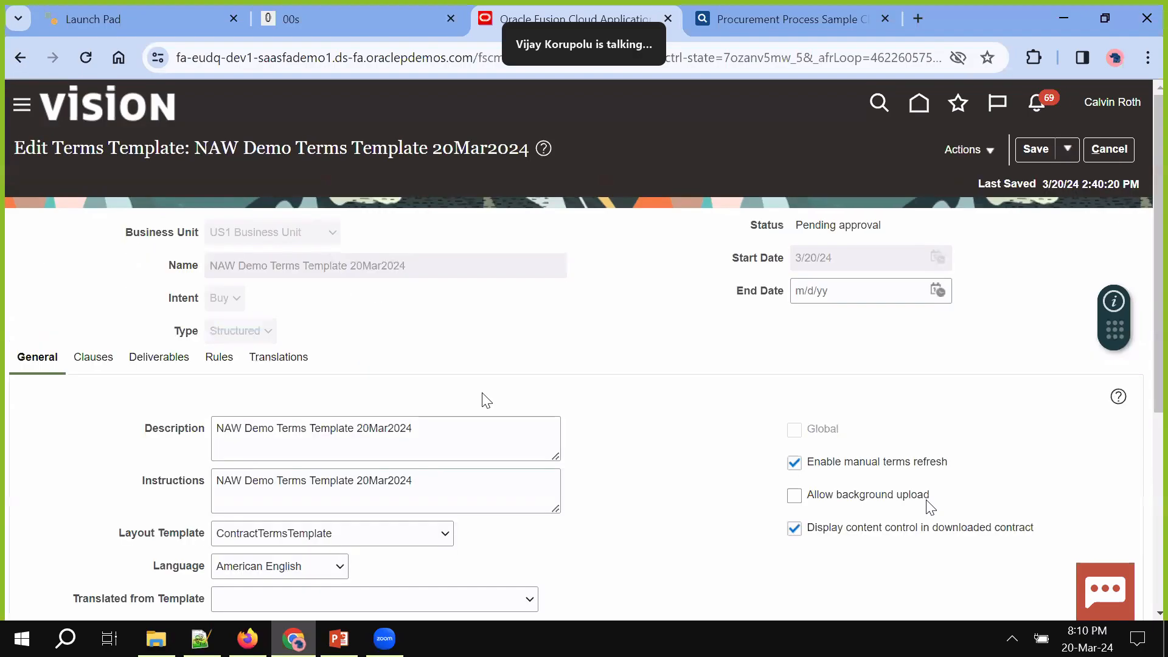
scroll(486, 400, "down", 2)
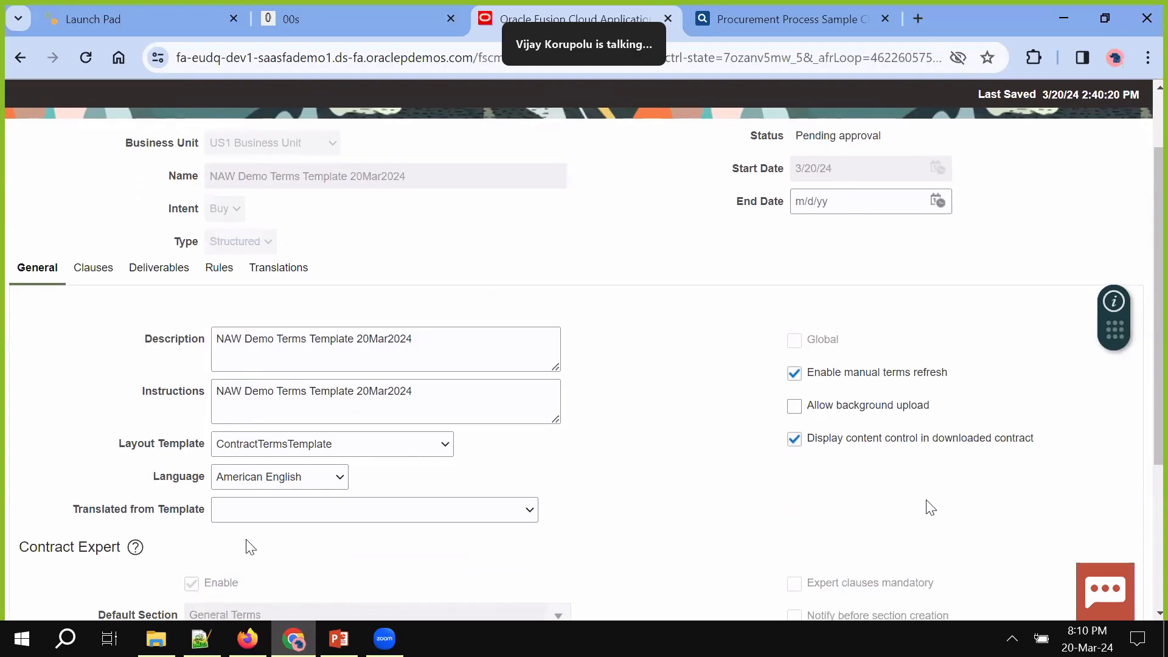
left_click(247, 638)
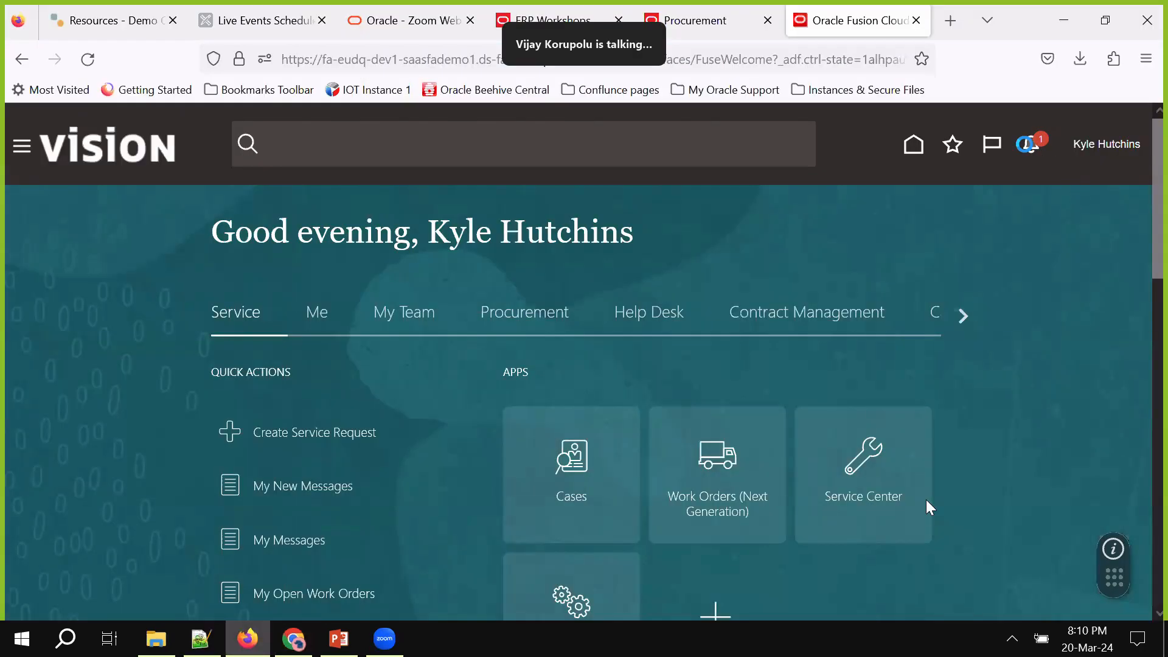
left_click(1028, 144)
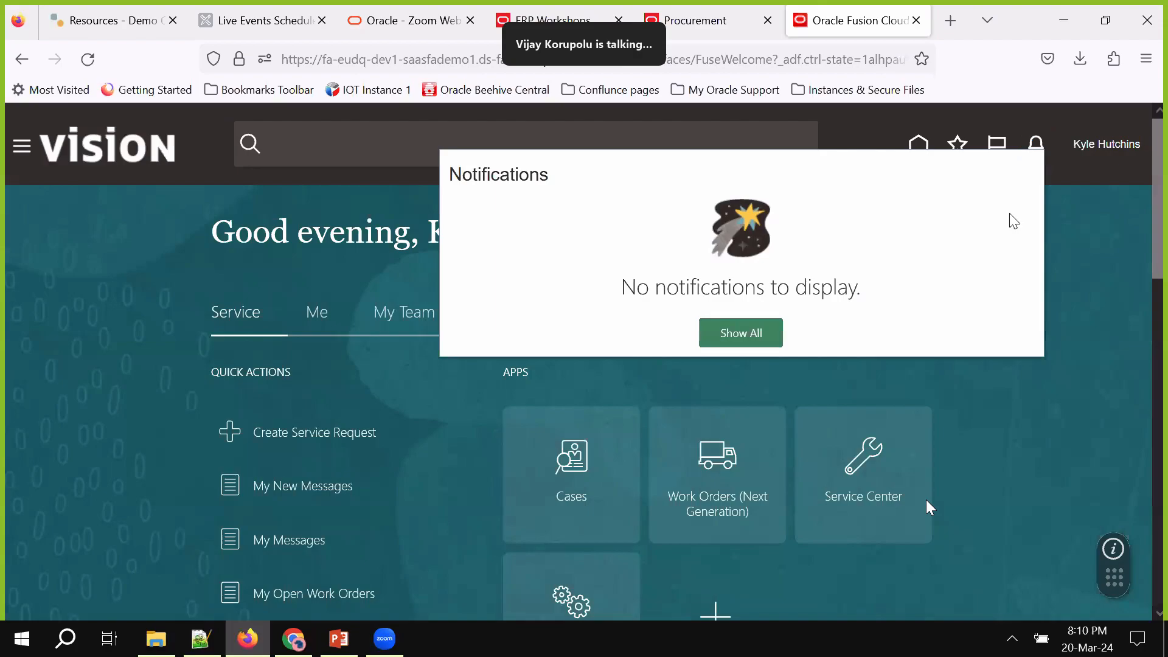
left_click(1069, 248)
left_click(918, 146)
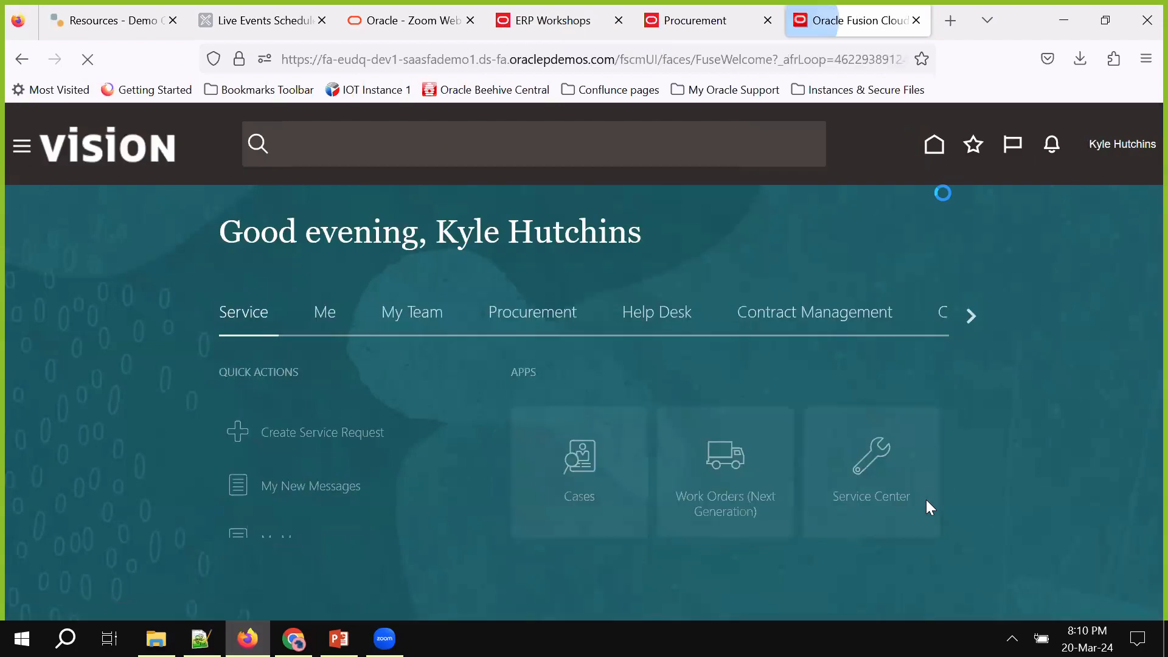
left_click(1035, 144)
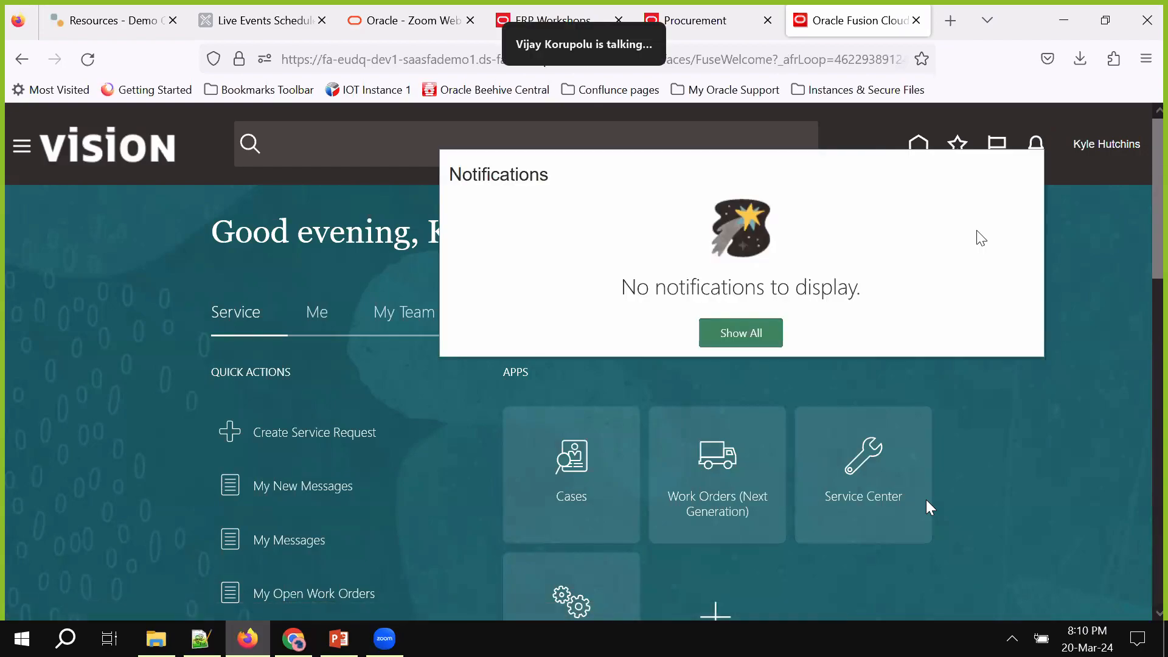
left_click(1050, 248)
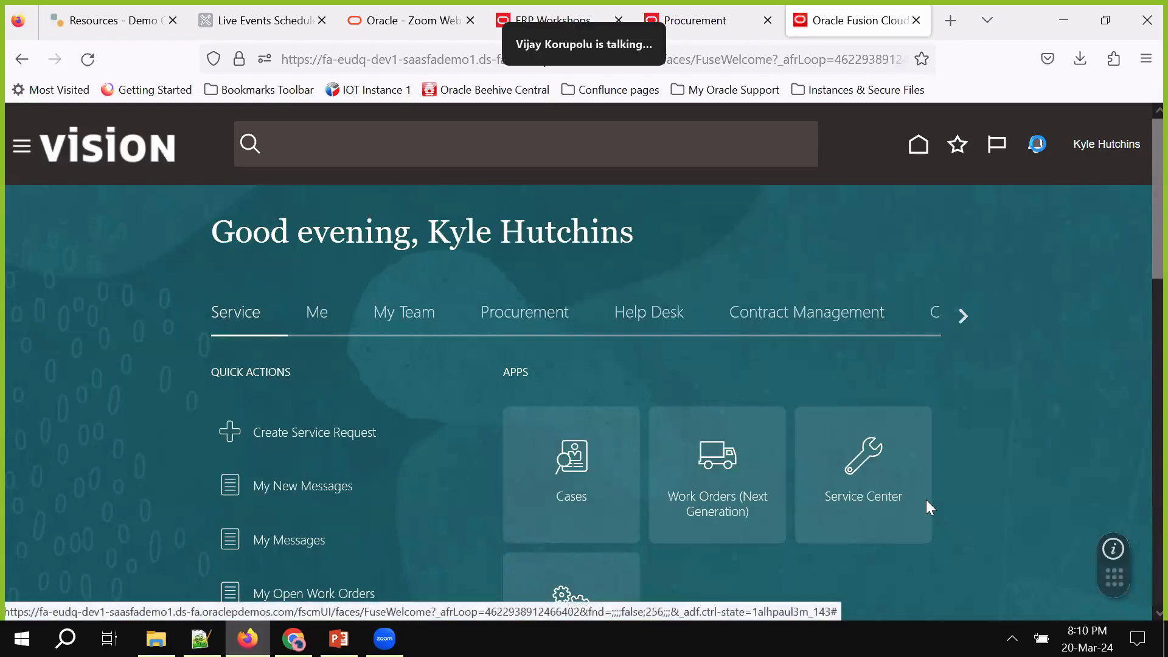
left_click(1034, 146)
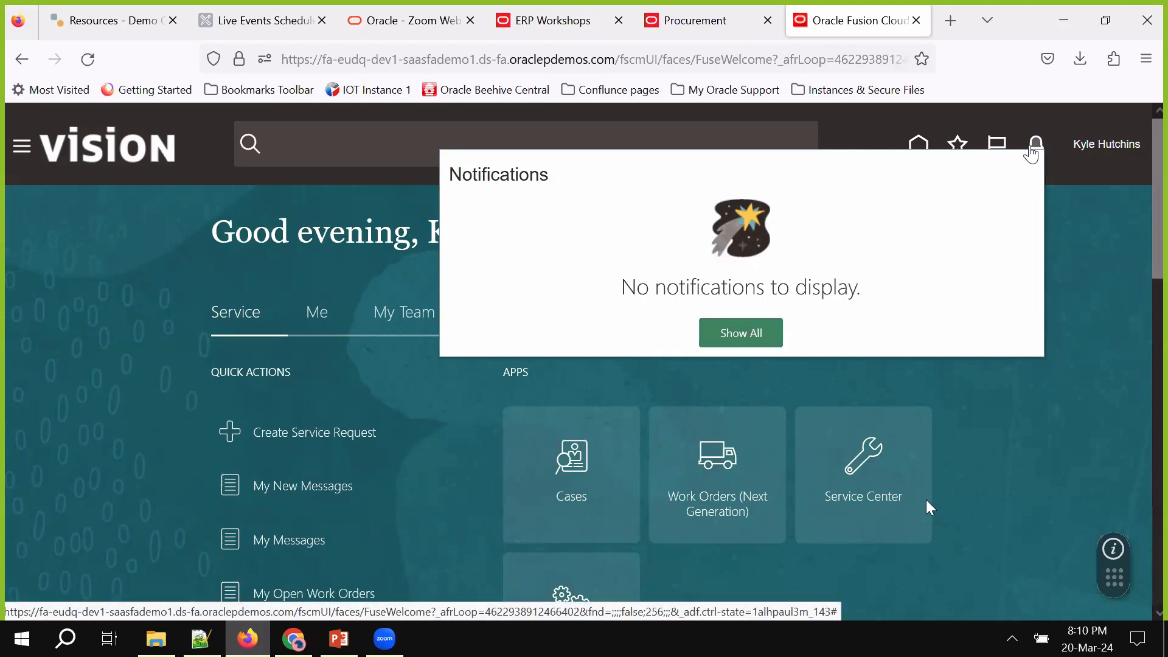
left_click(1098, 279)
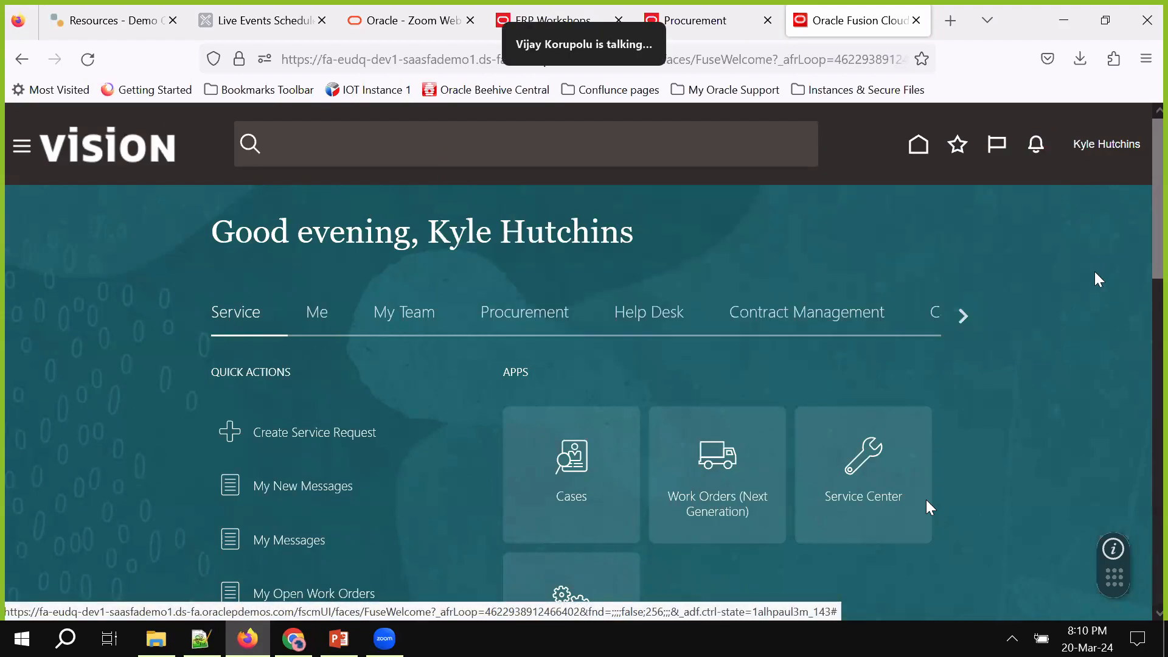
left_click(1037, 146)
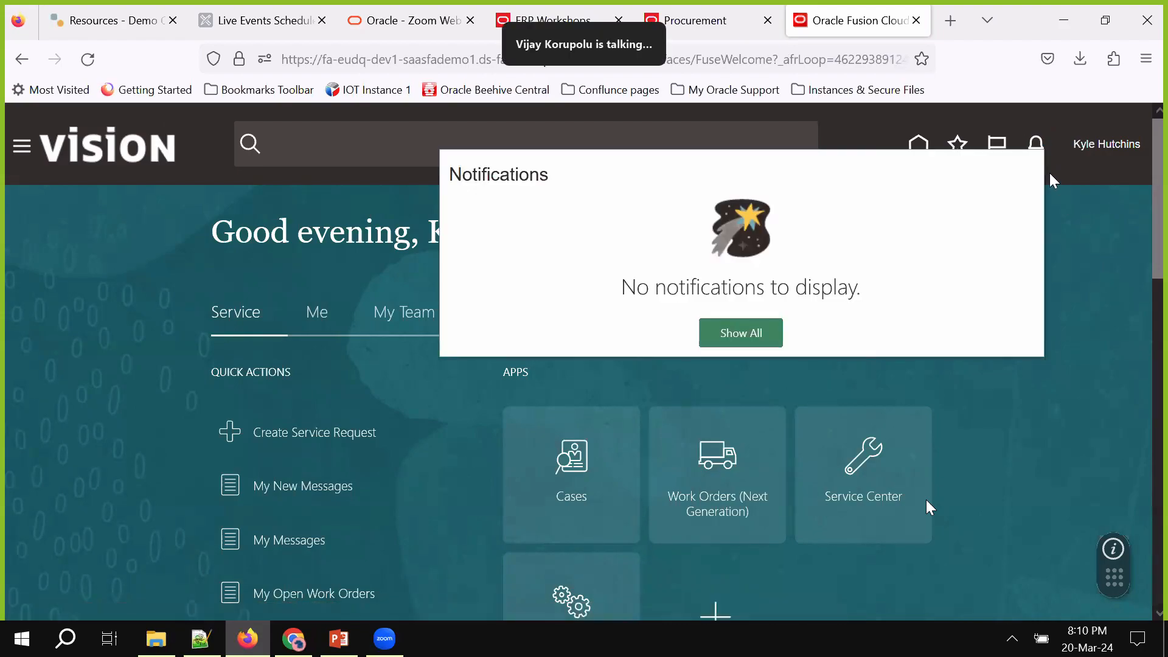
left_click(1035, 143)
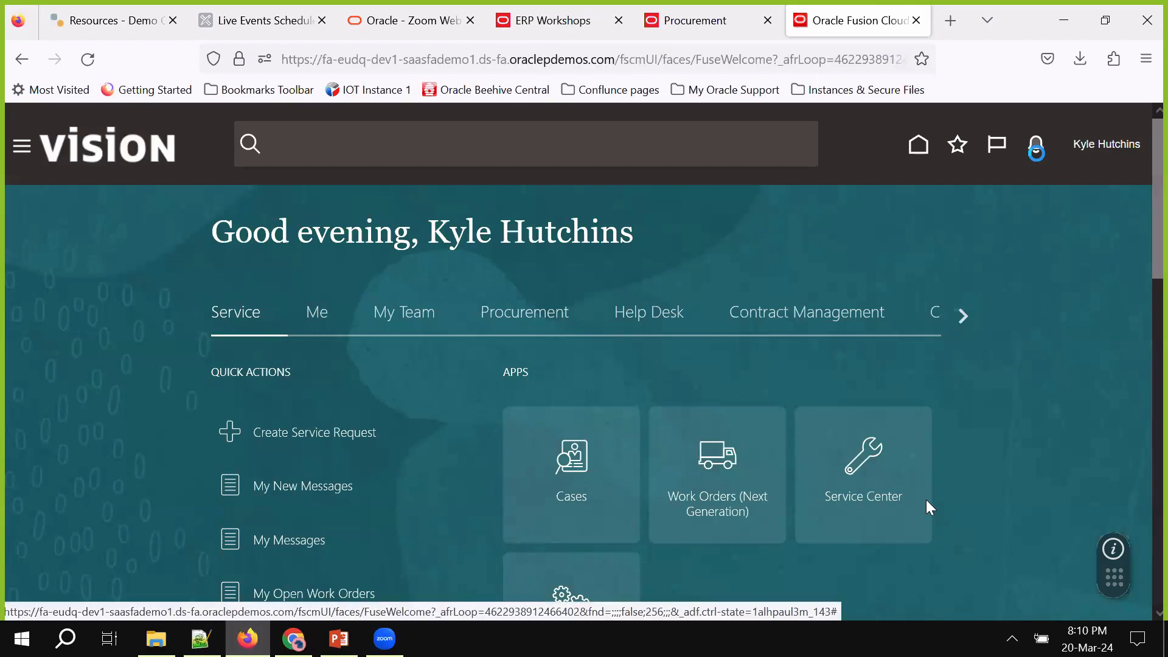
left_click(1062, 180)
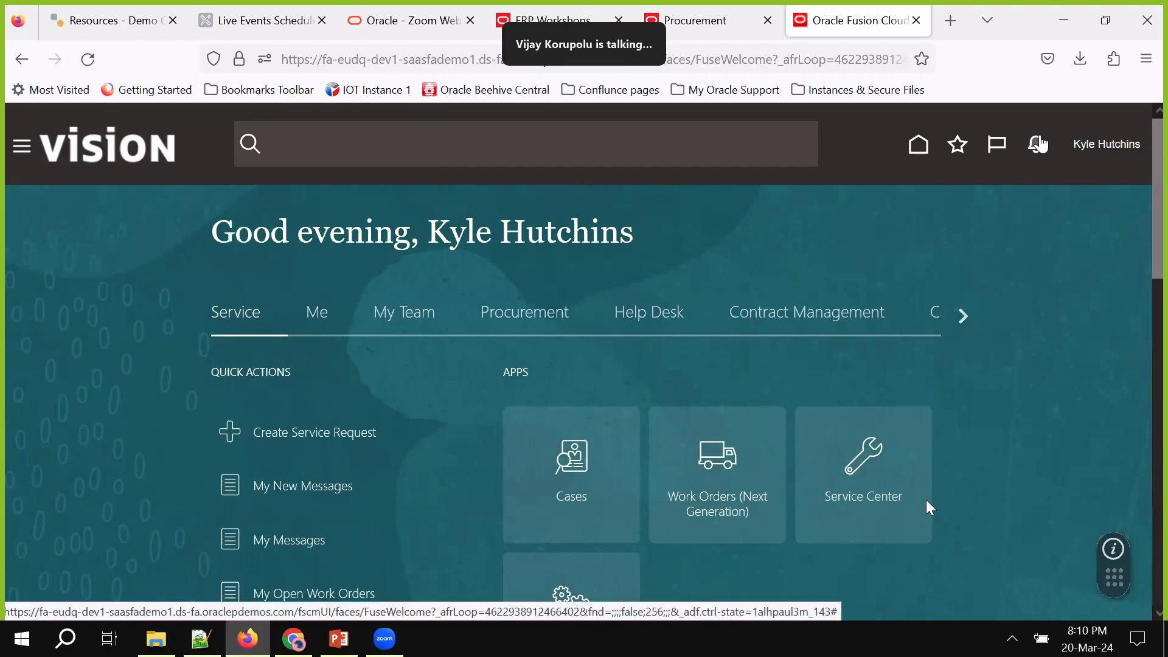
left_click(1039, 144)
left_click(1070, 211)
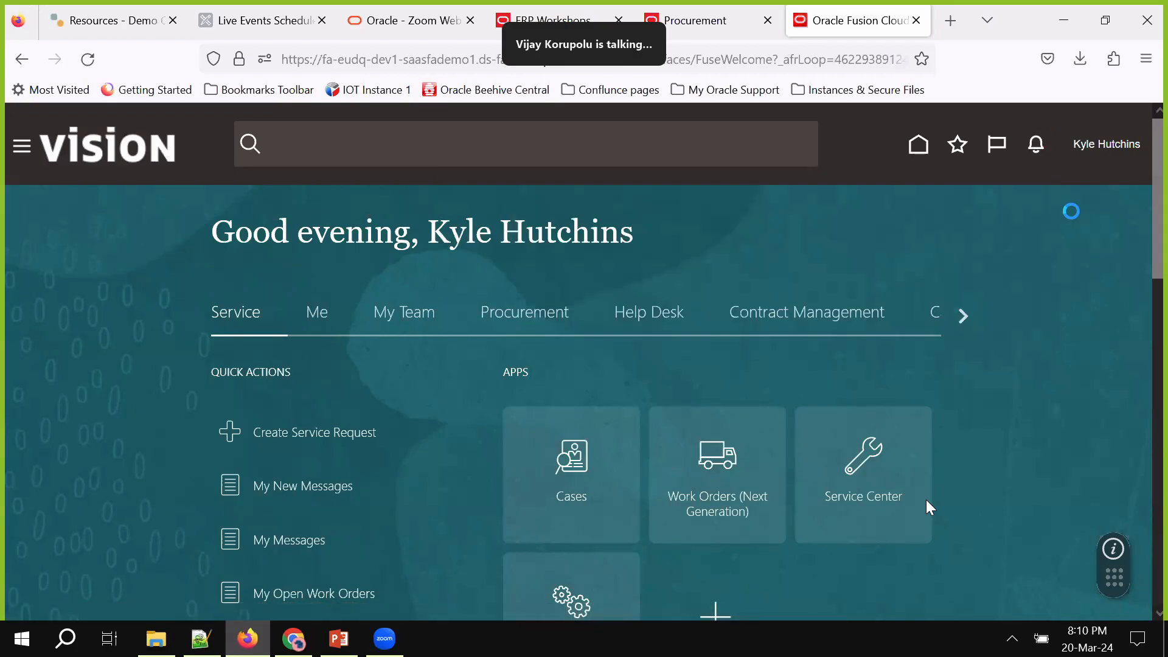
scroll(1035, 340, "down", 10)
scroll(1032, 299, "up", 10)
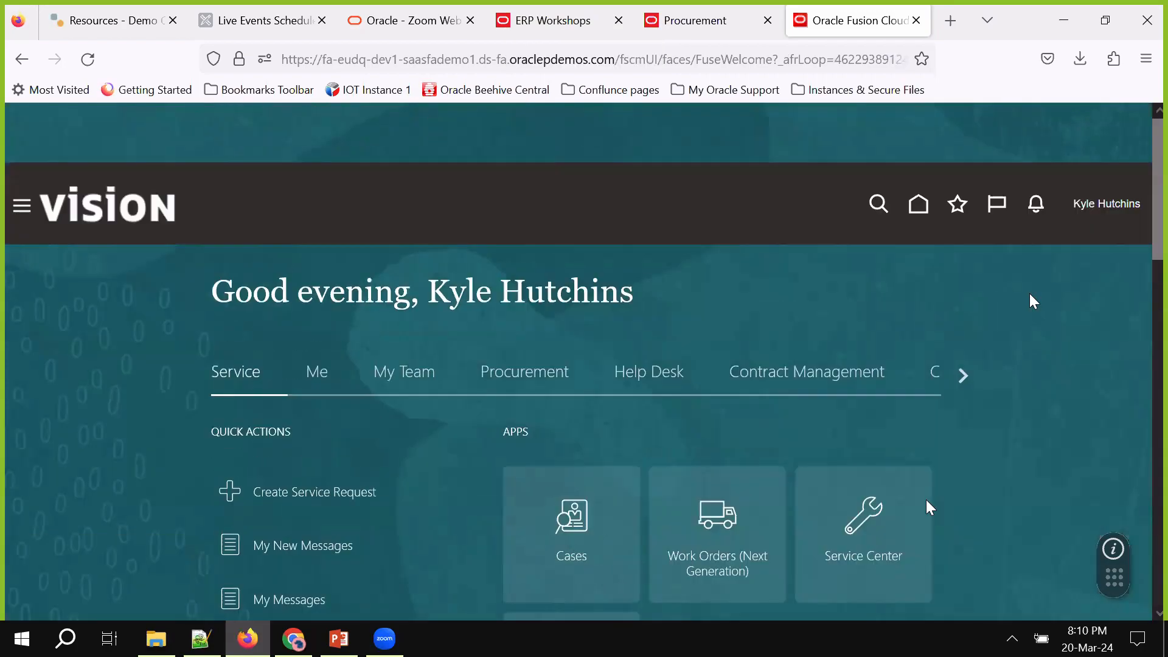
Refresh the home page, then return to NAW Demo Terms Template 20Mar2024's clauses
left_click(918, 144)
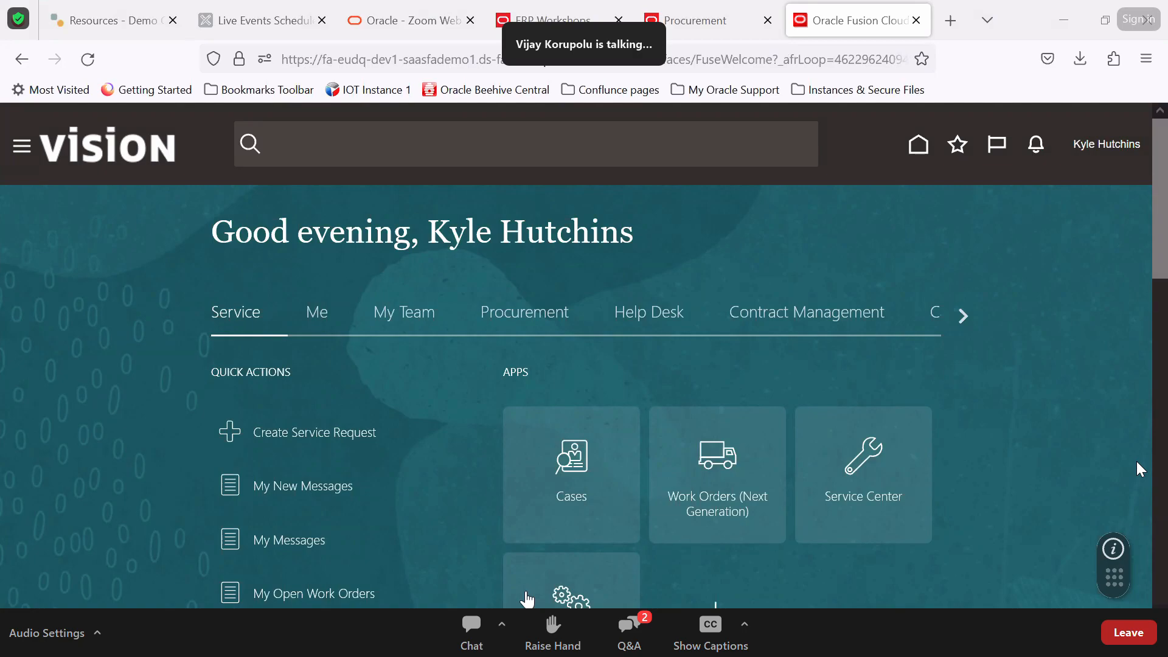
left_click(649, 637)
left_click(640, 634)
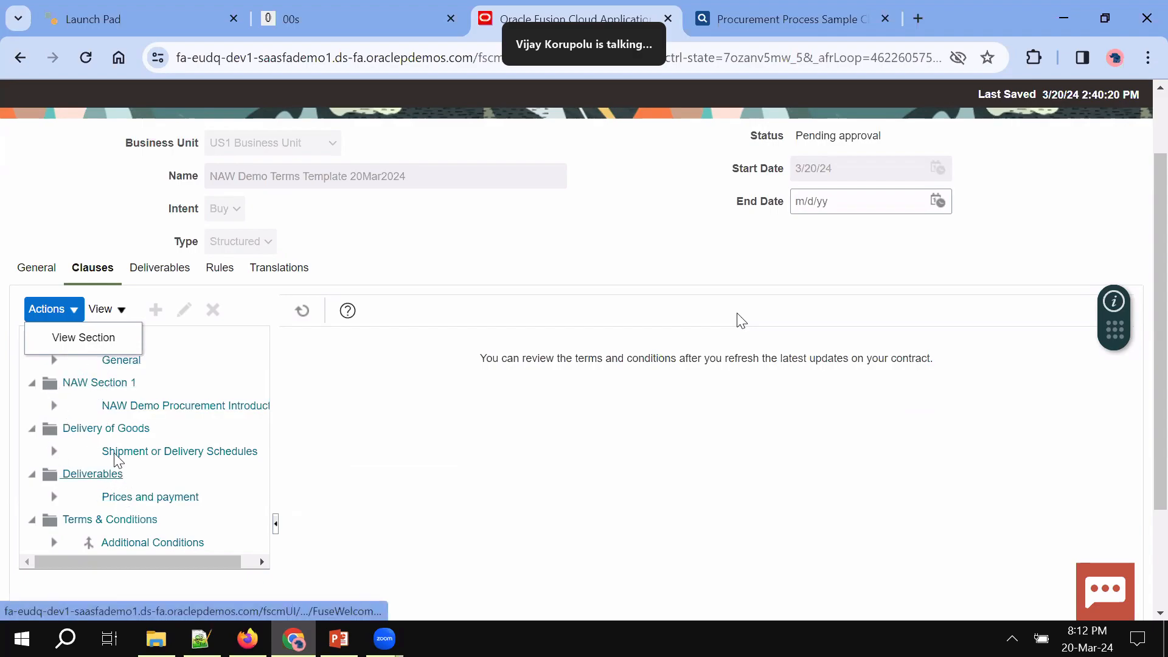
left_click(368, 553)
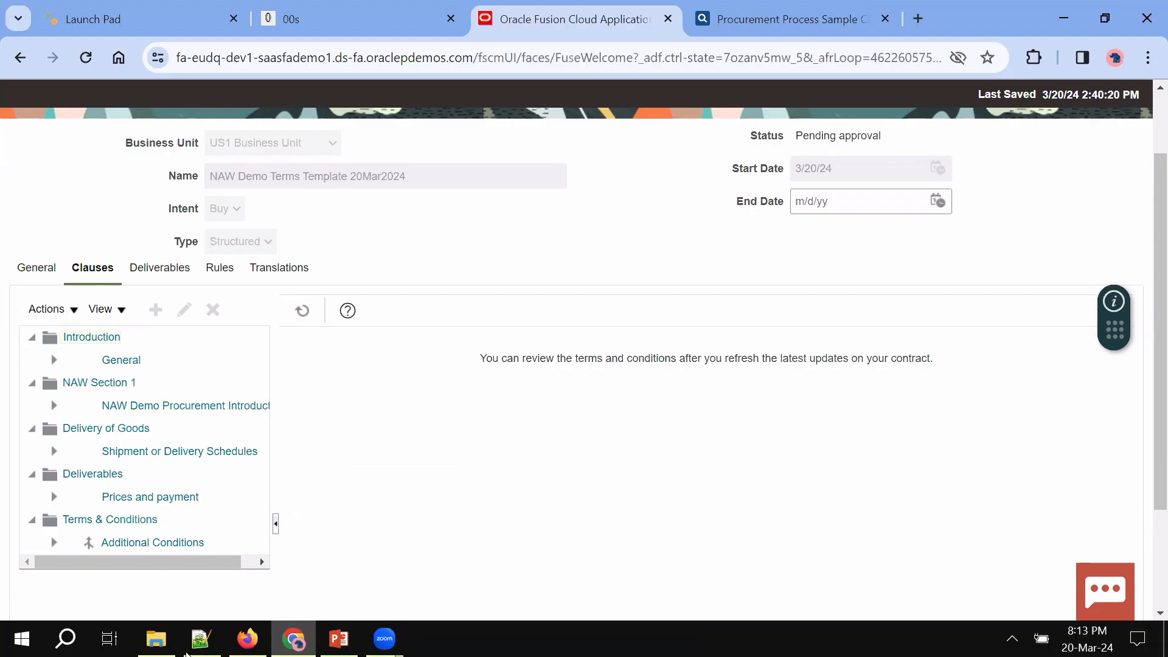
left_click(247, 638)
left_click(919, 149)
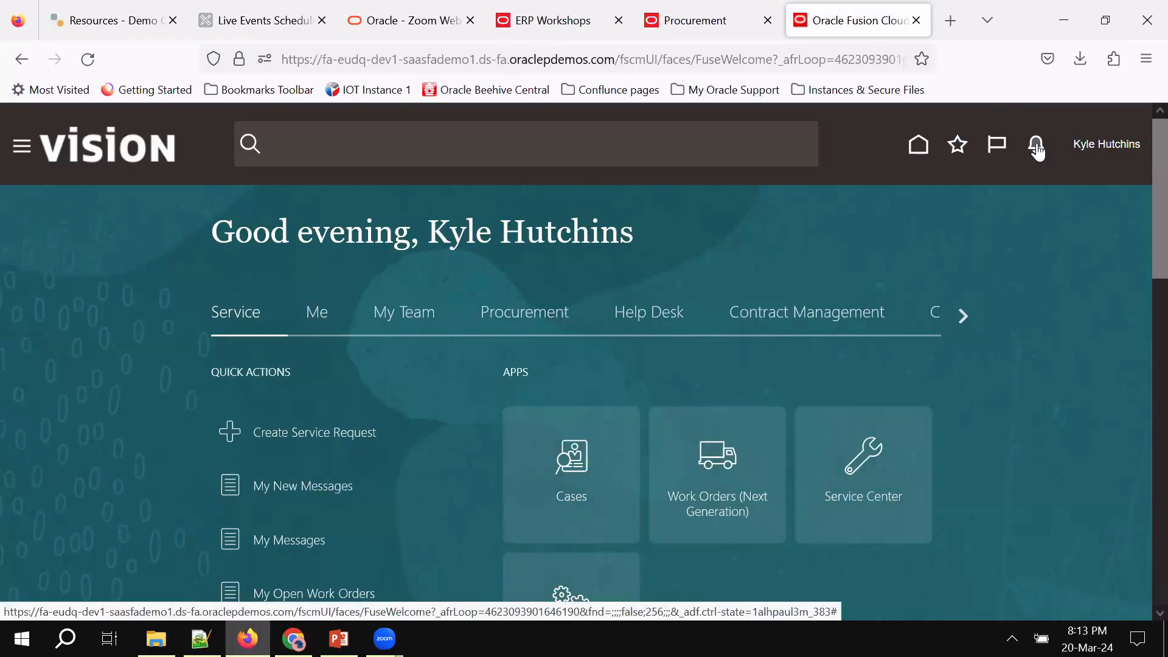
left_click(1036, 144)
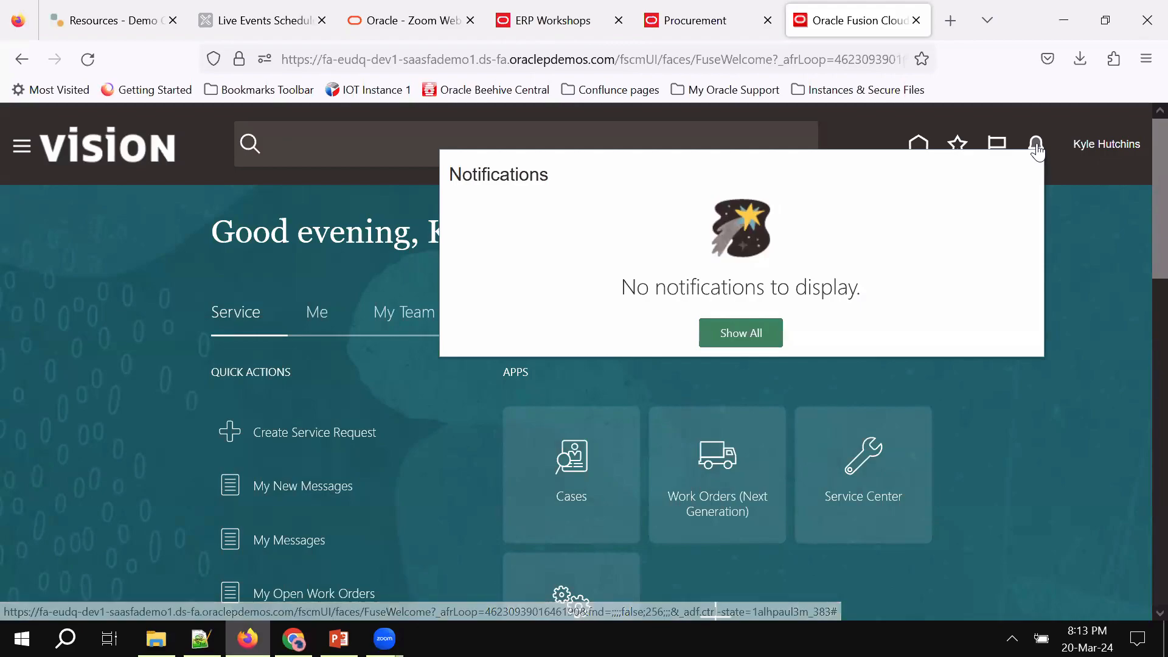
left_click(1036, 145)
left_click(1036, 147)
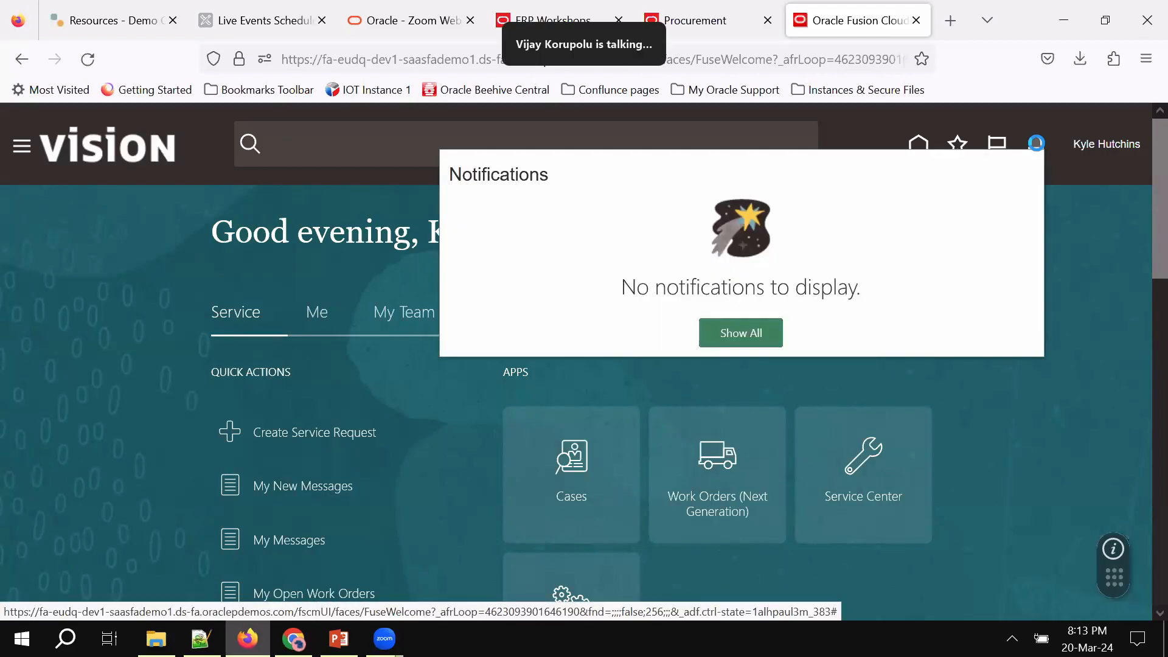
left_click(1037, 146)
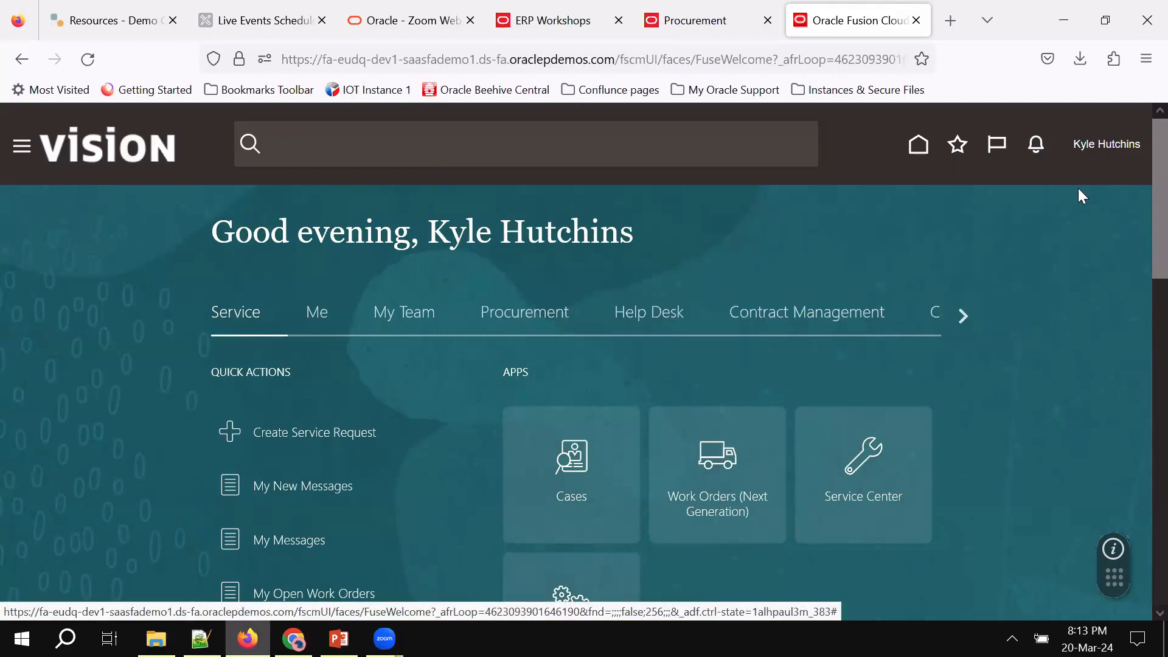
scroll(819, 399, "down", 7)
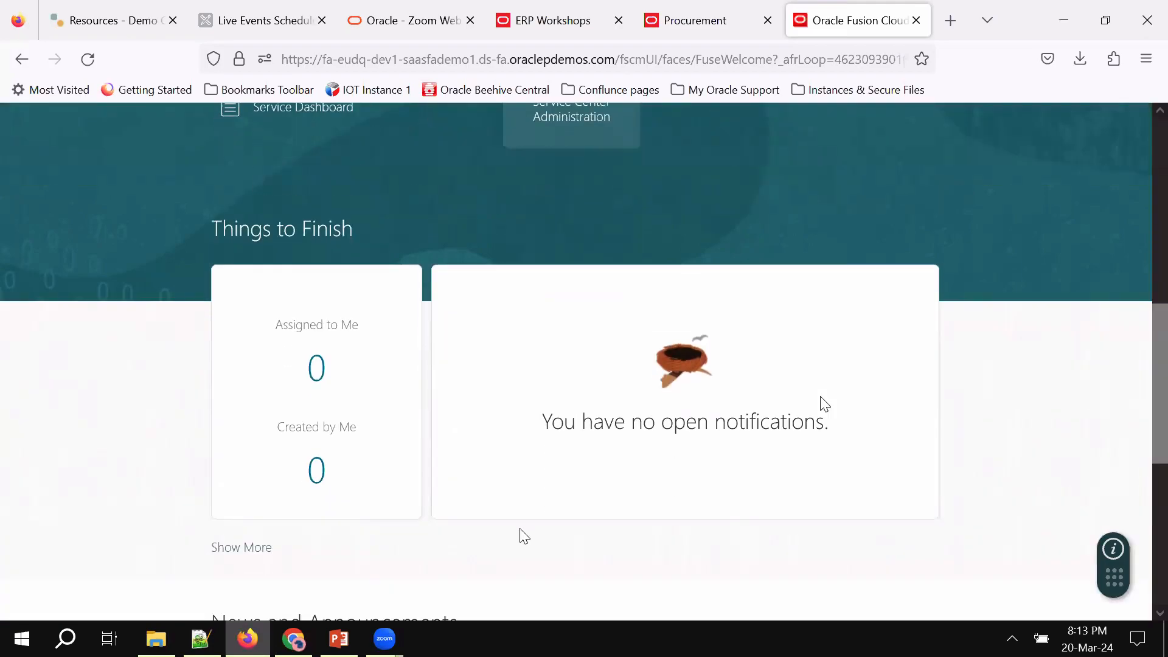
scroll(820, 399, "up", 7)
left_click(919, 149)
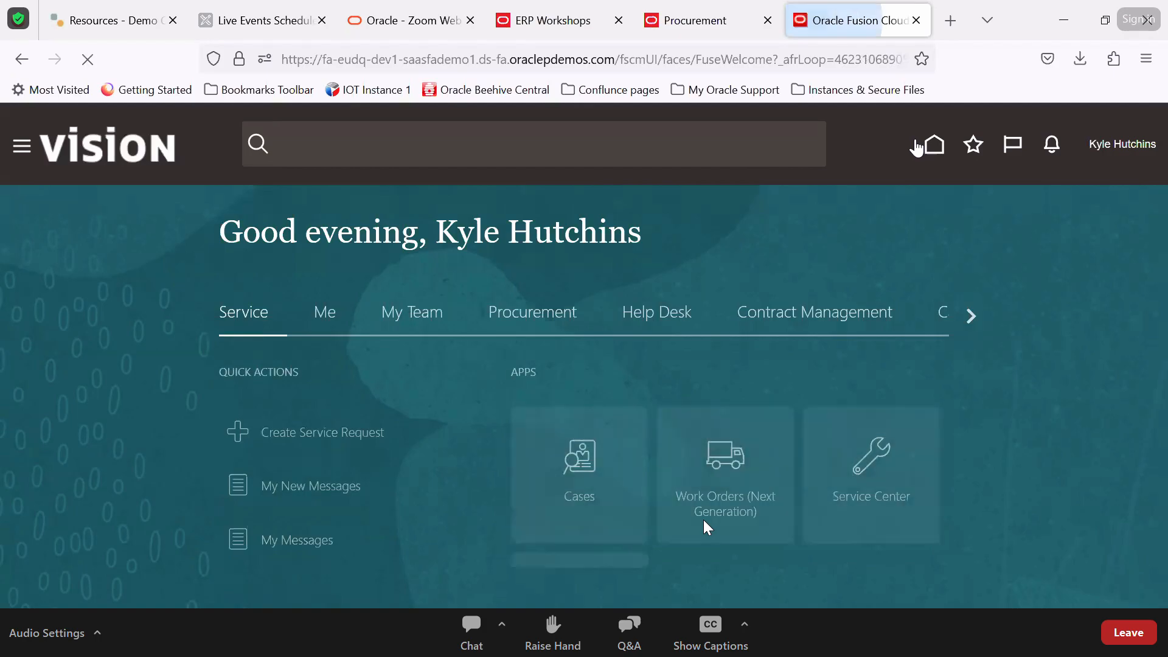
Save the terms template, then save and close it to the draft templates list
left_click(293, 638)
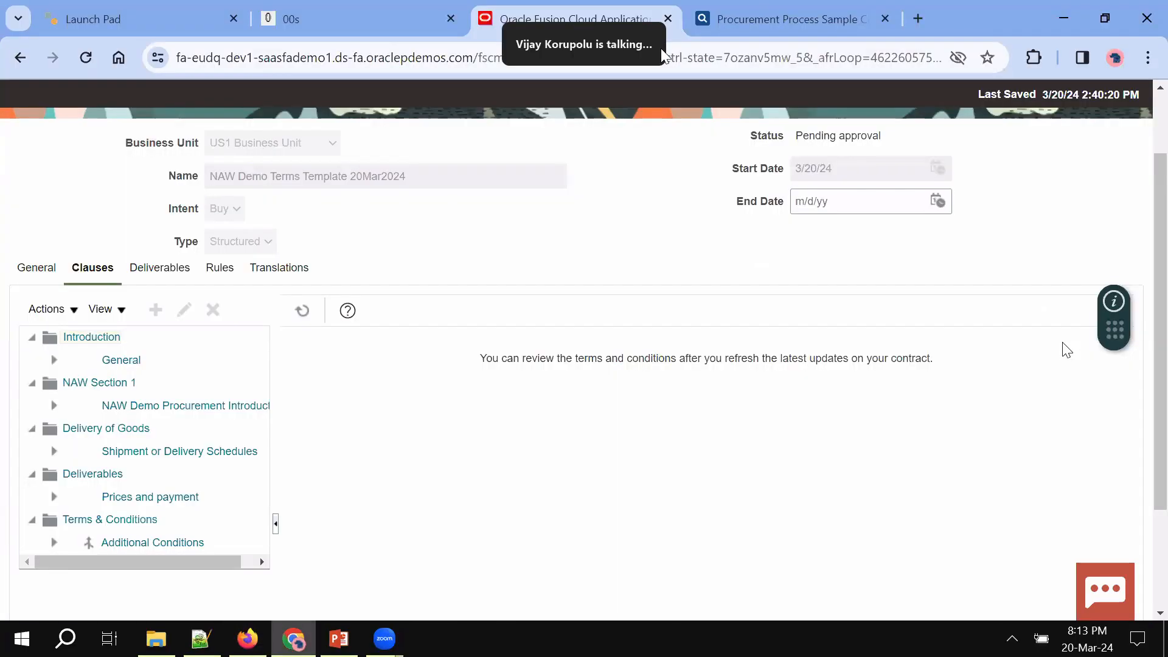
left_click(1036, 149)
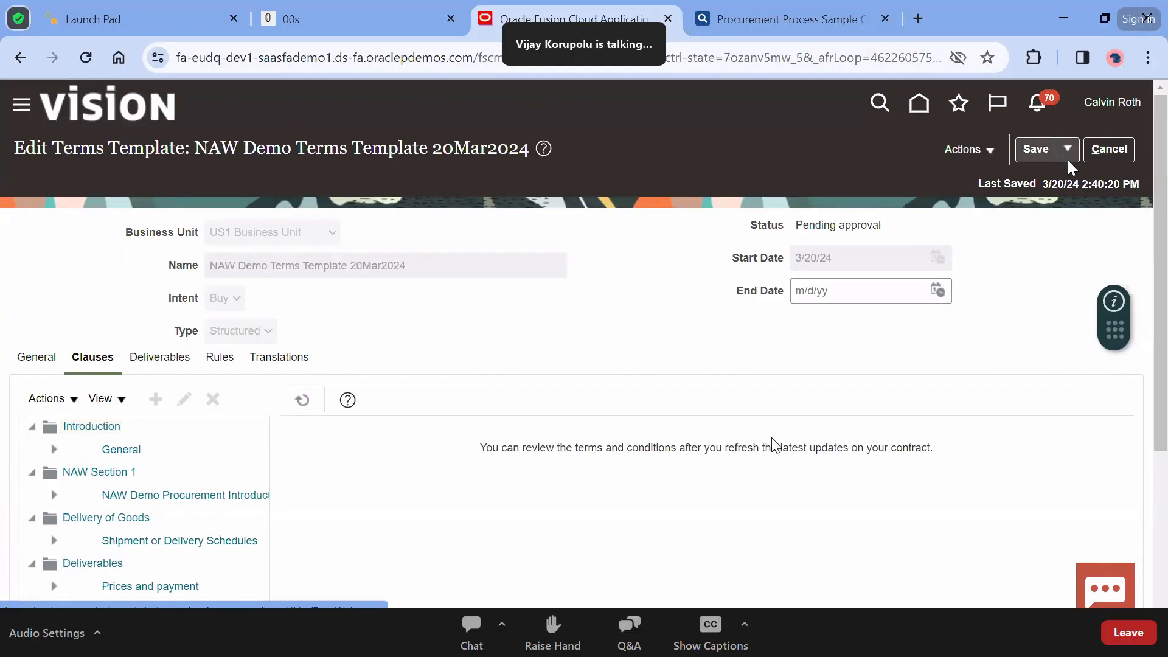
left_click(1067, 149)
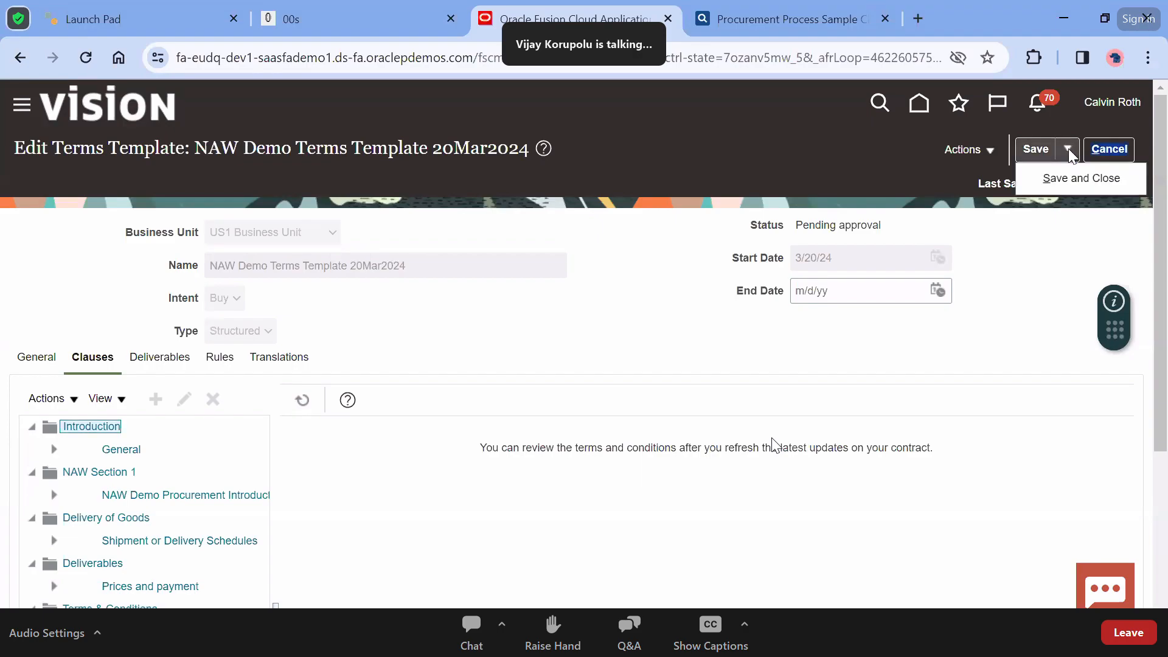
left_click(1056, 179)
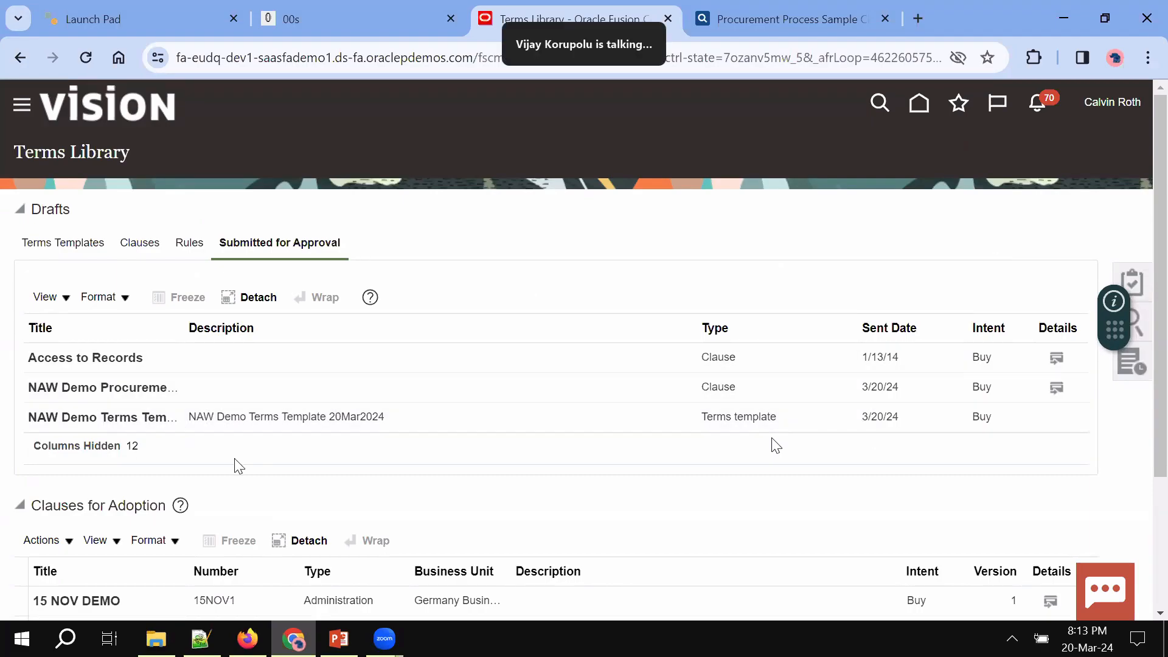
left_click(60, 243)
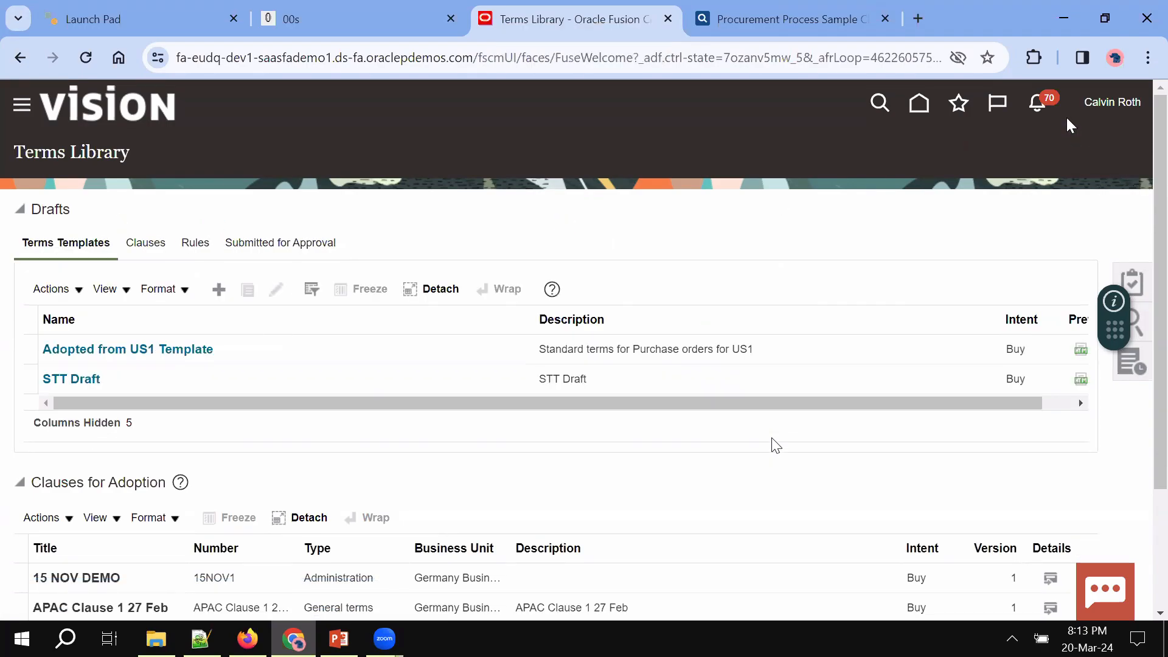
Dismiss the clause approval notification and go back to the home page
left_click(1041, 108)
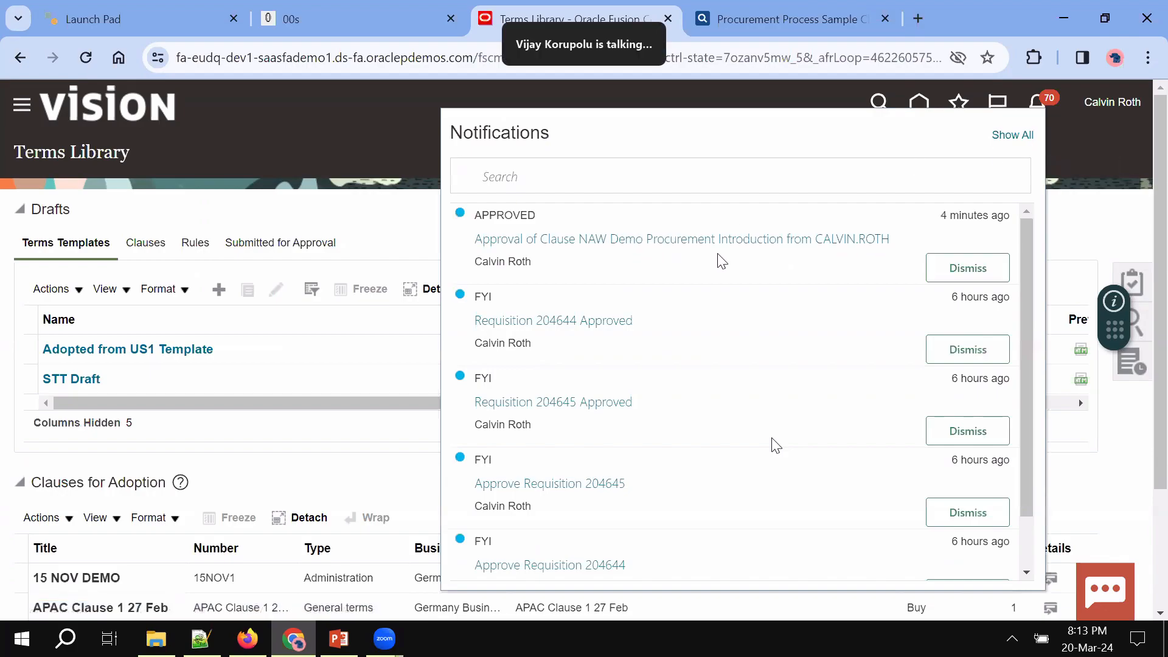
left_click(985, 272)
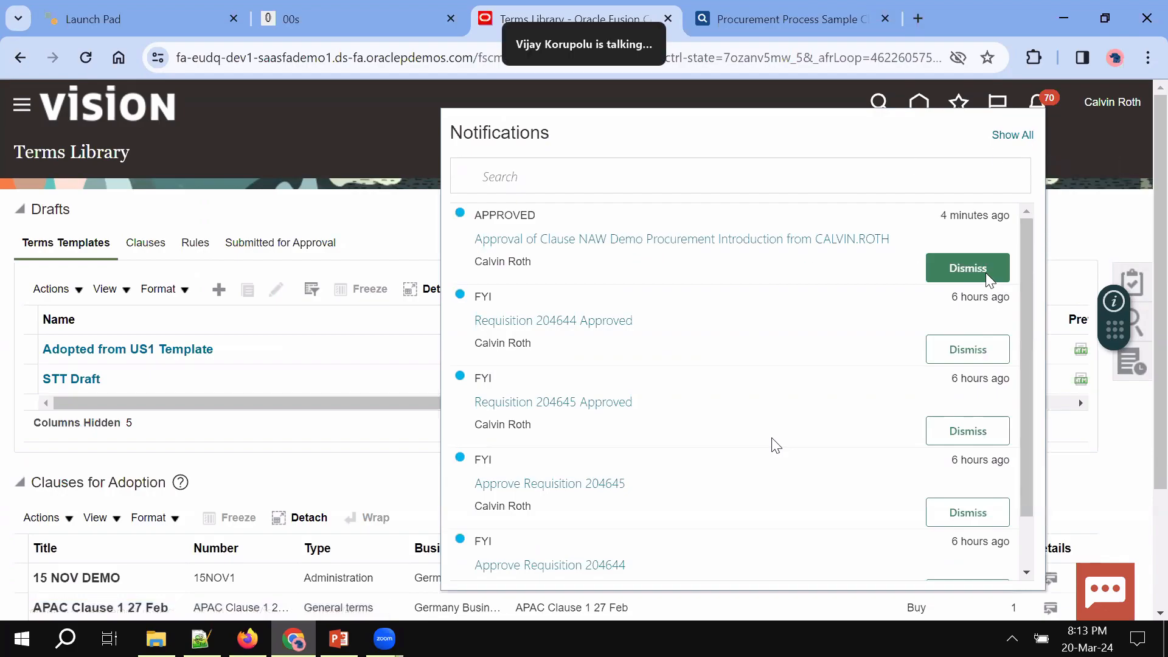
left_click(1075, 210)
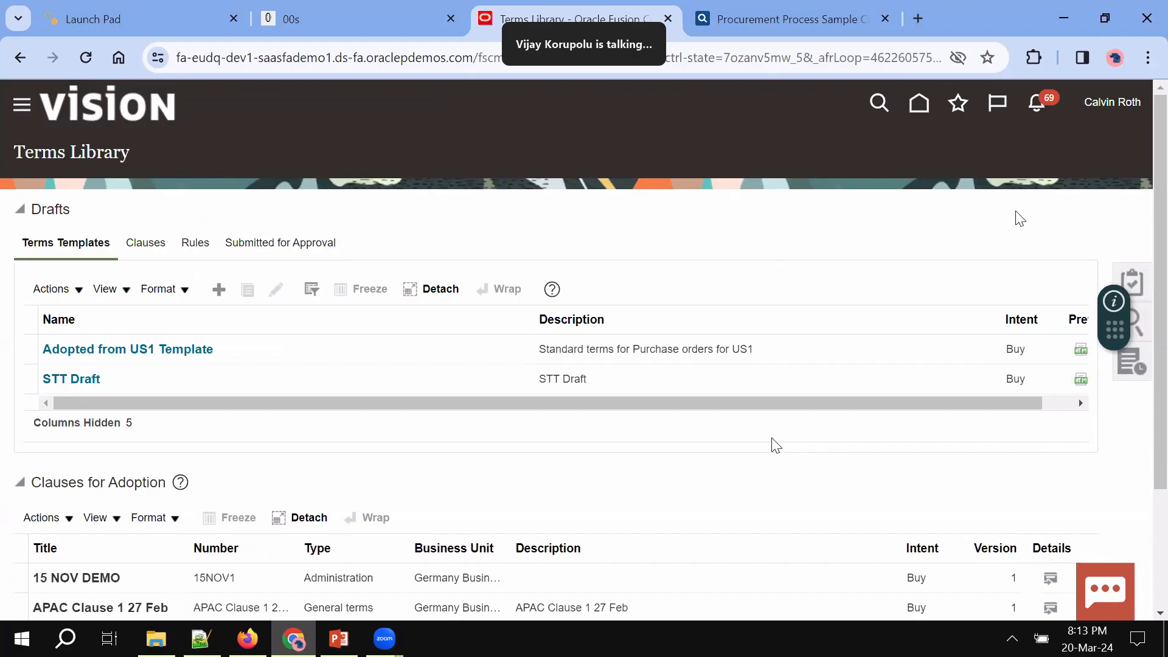
left_click(917, 115)
left_click(245, 646)
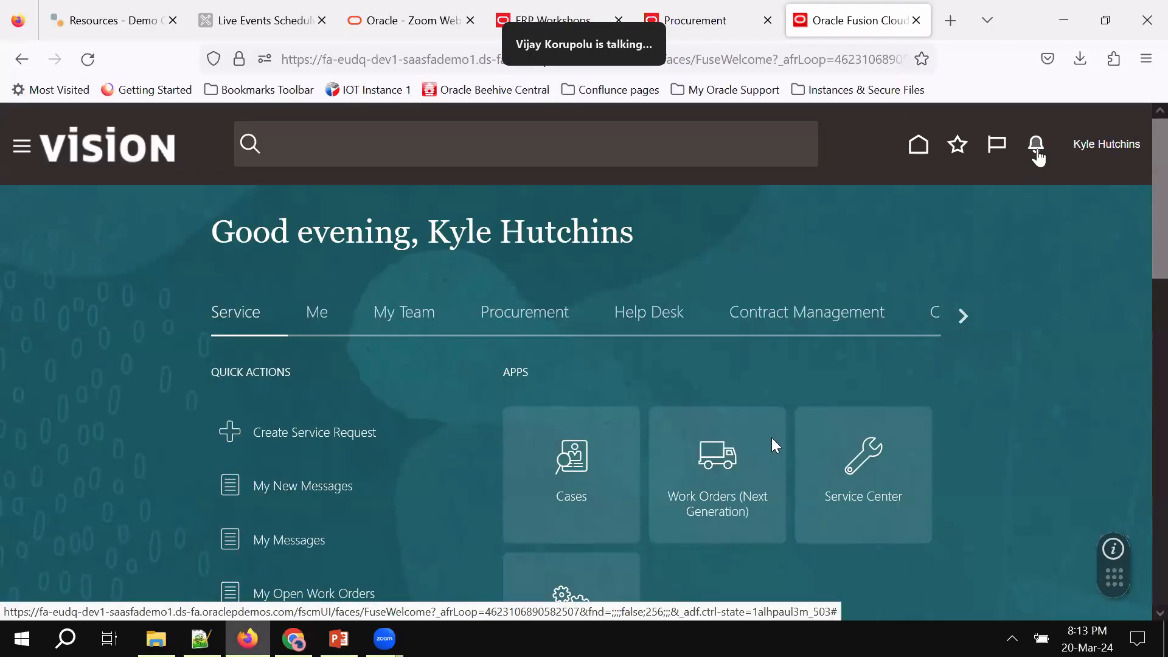
Check the approver's notifications, then return to the contracts user's home page
left_click(1036, 152)
left_click(1035, 152)
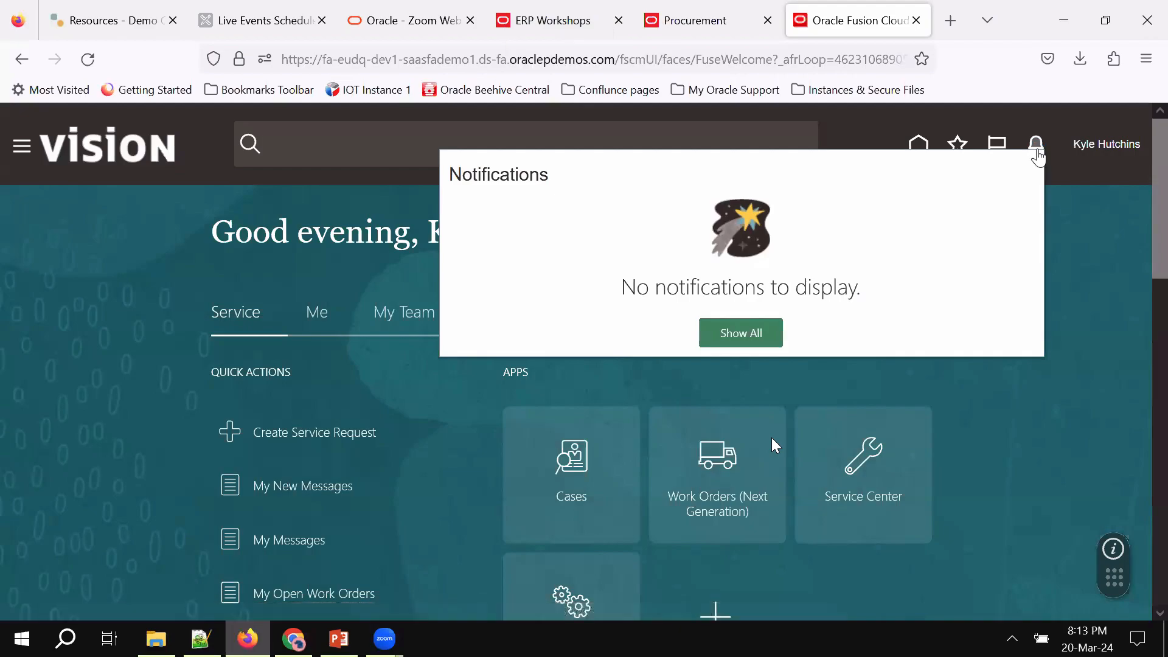
left_click(1036, 152)
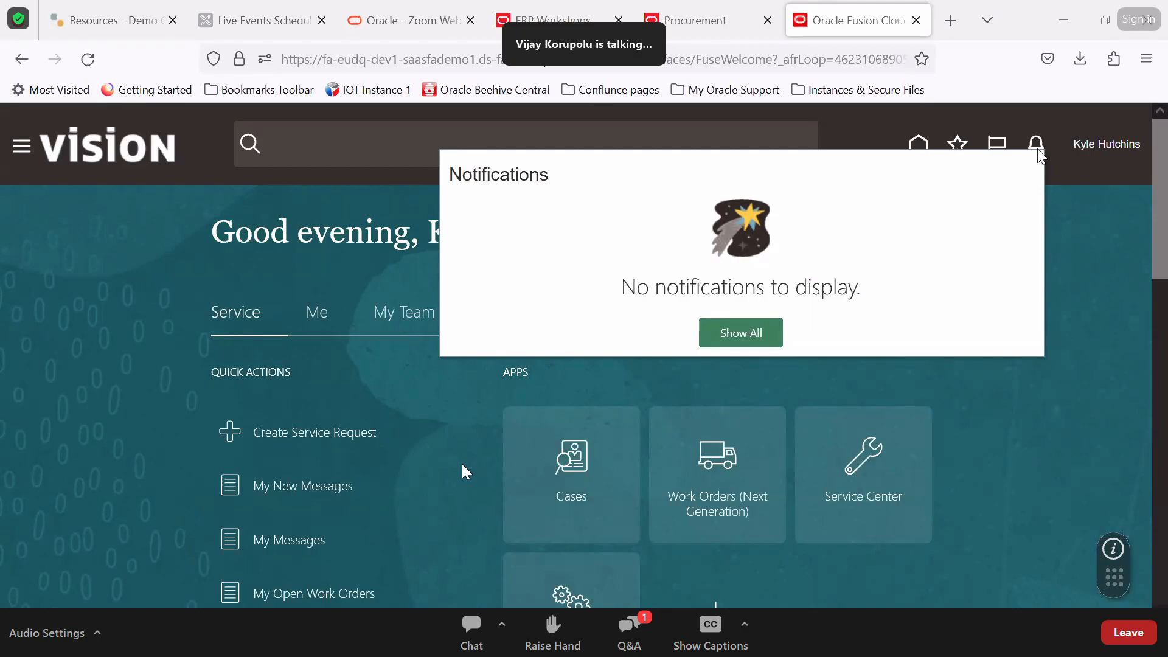
left_click(1127, 287)
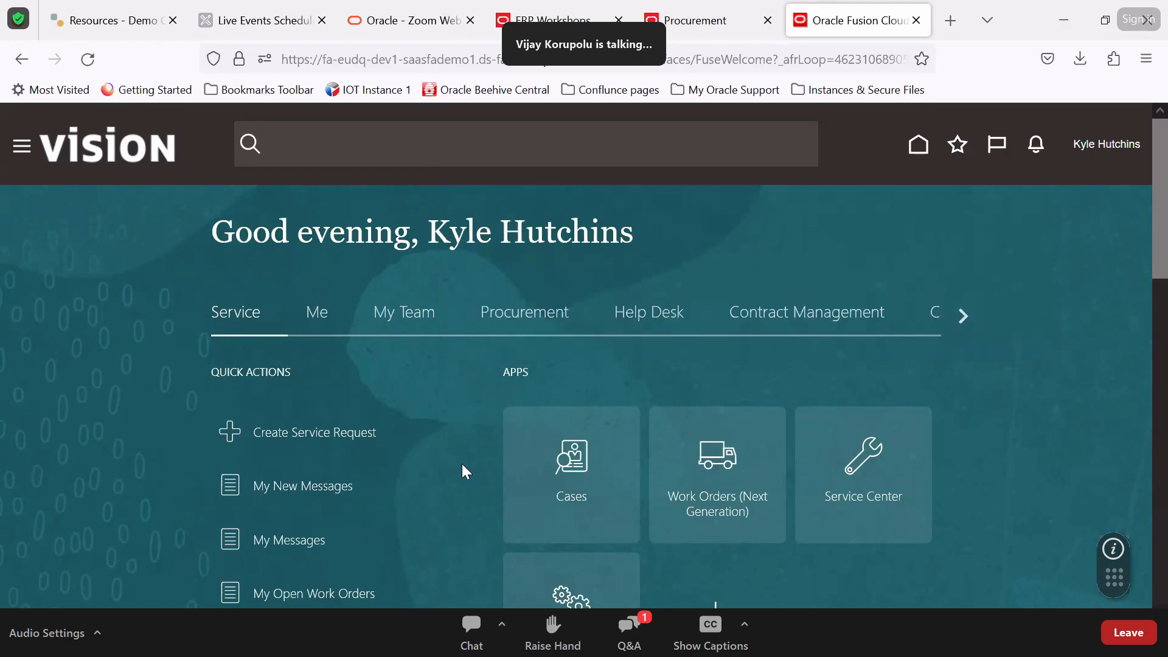
key("alt+Tab")
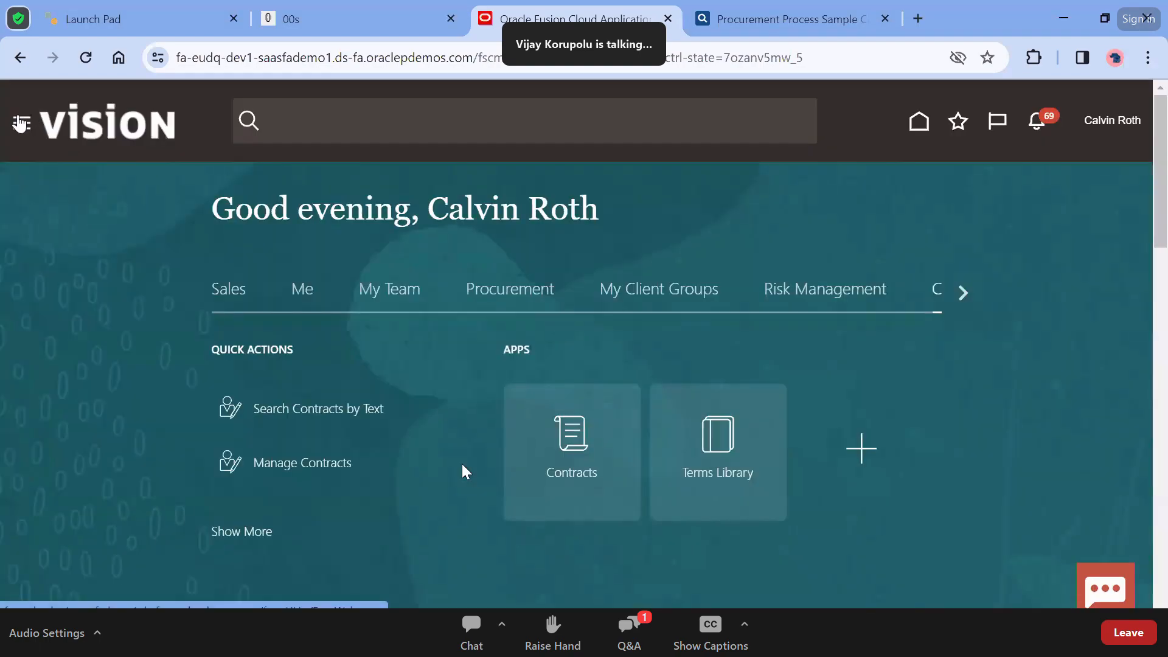
Open Reports and Analytics from the Navigator's Tools group and browse the catalog's My Folders
left_click(22, 123)
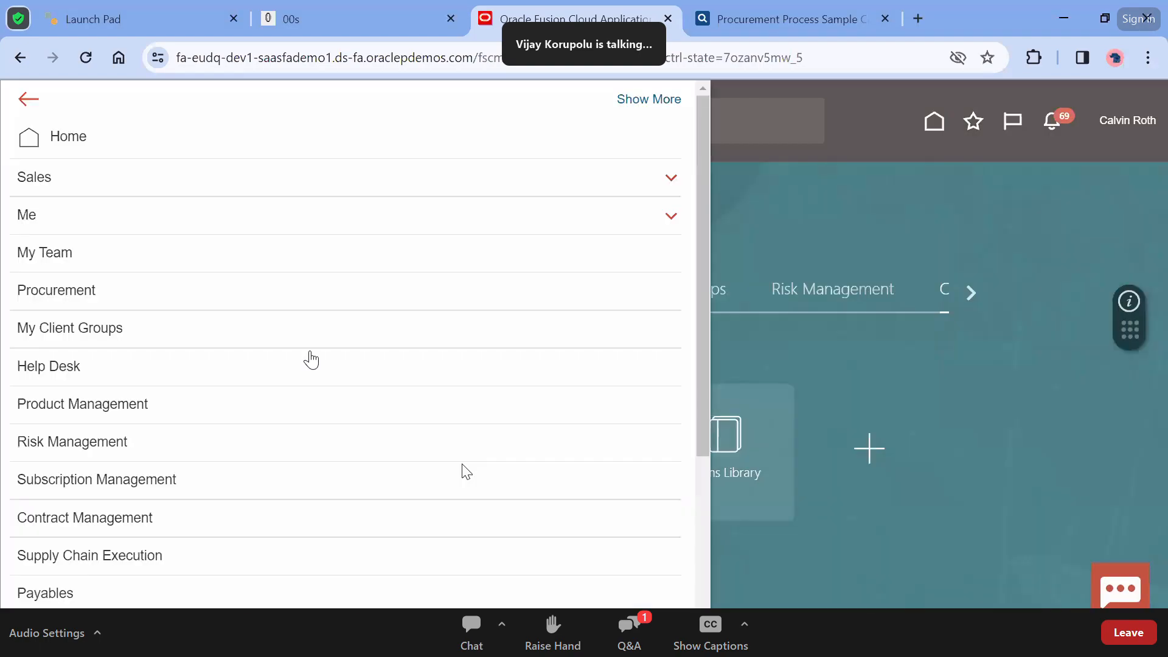
scroll(222, 408, "down", 4)
left_click(73, 523)
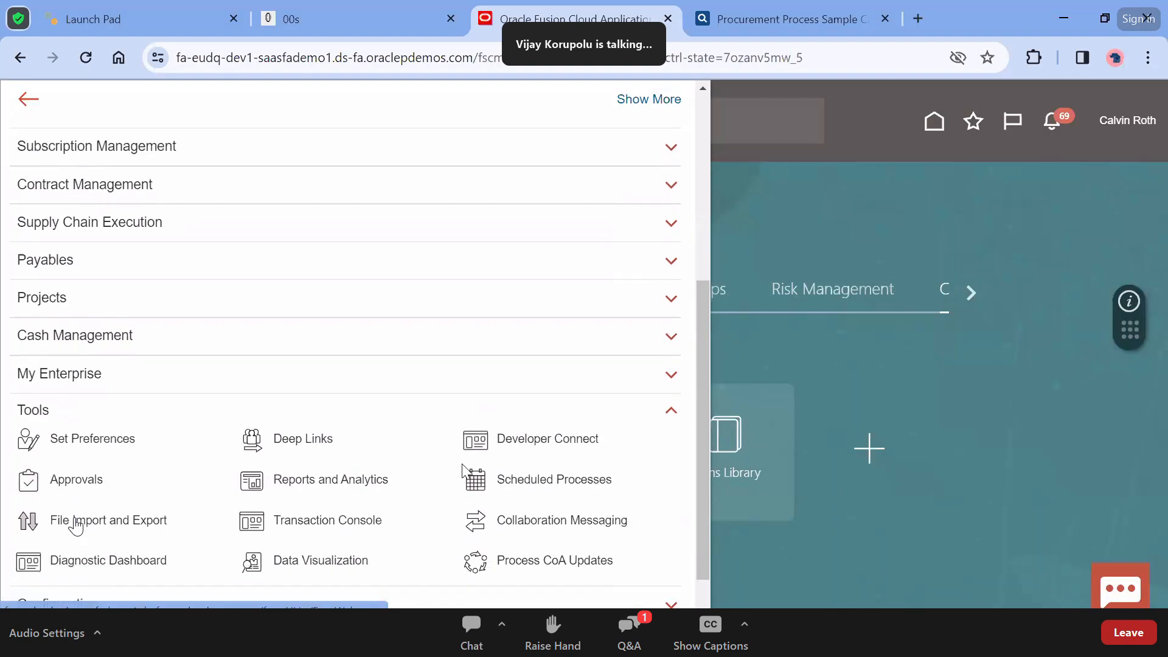
left_click(334, 477)
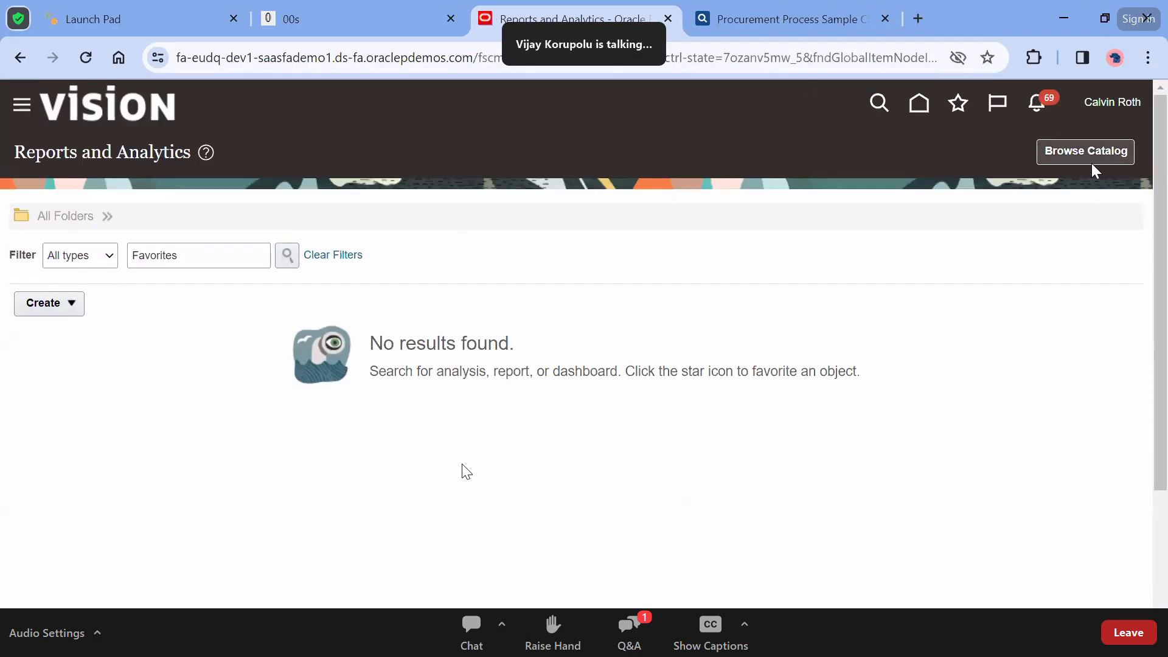
left_click(1043, 151)
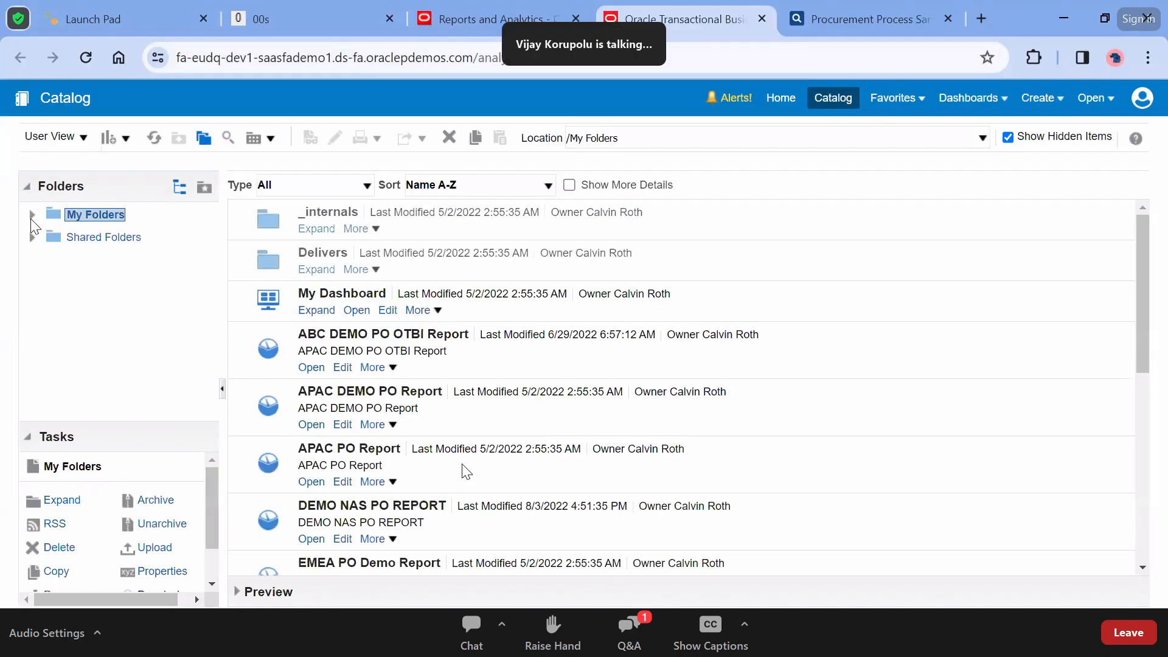
Expand Shared Folders and then the Sourcing folder in the catalog tree
left_click(31, 238)
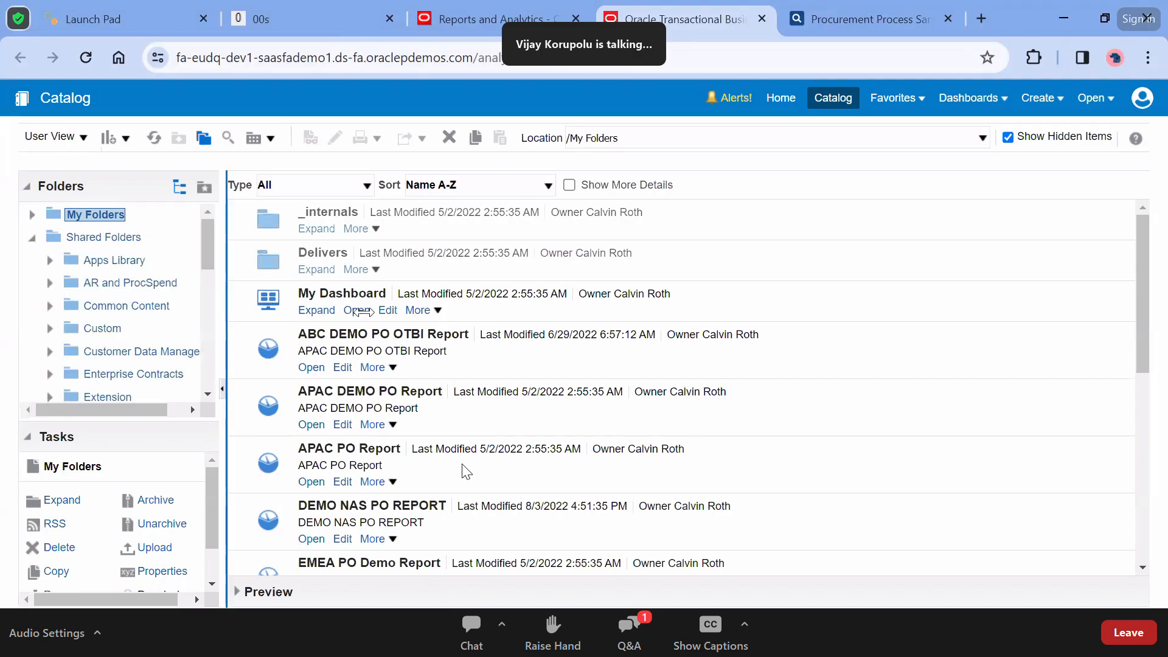
left_click_drag(363, 312, 538, 315)
scroll(156, 334, "down", 5)
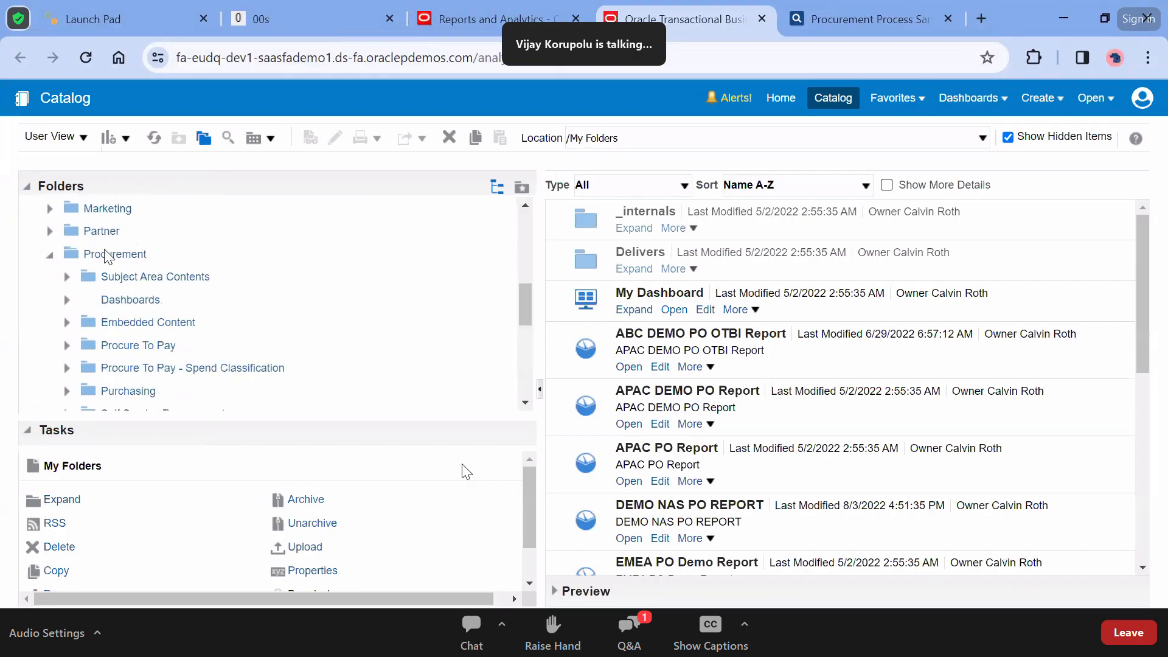
scroll(186, 302, "down", 2)
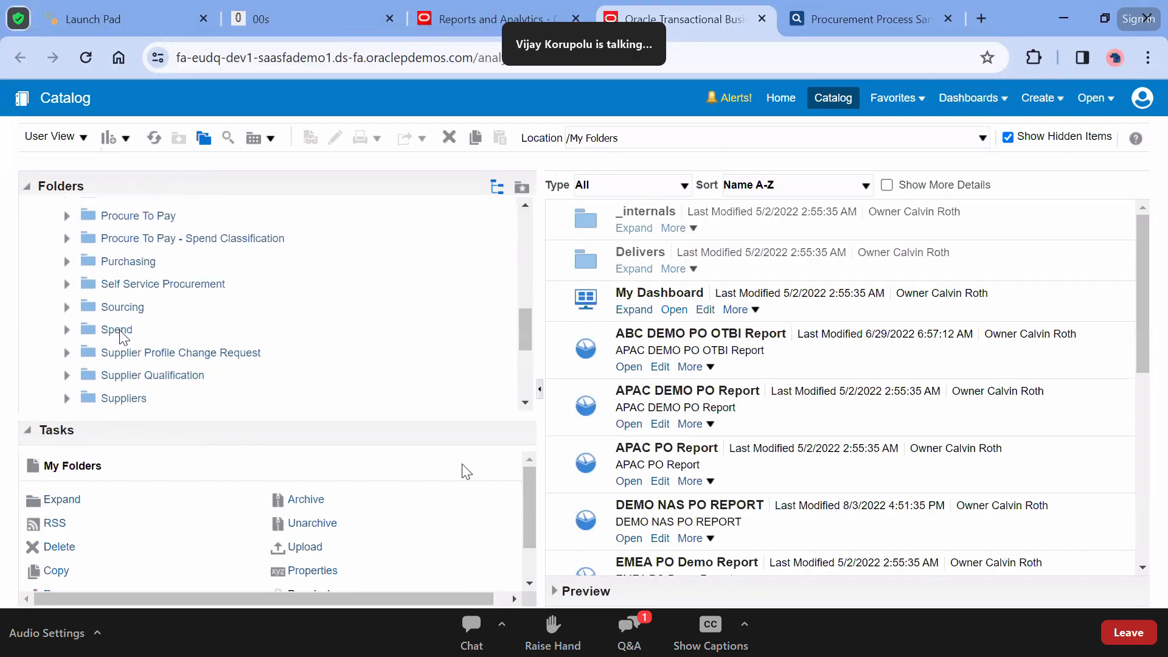
scroll(142, 361, "down", 1)
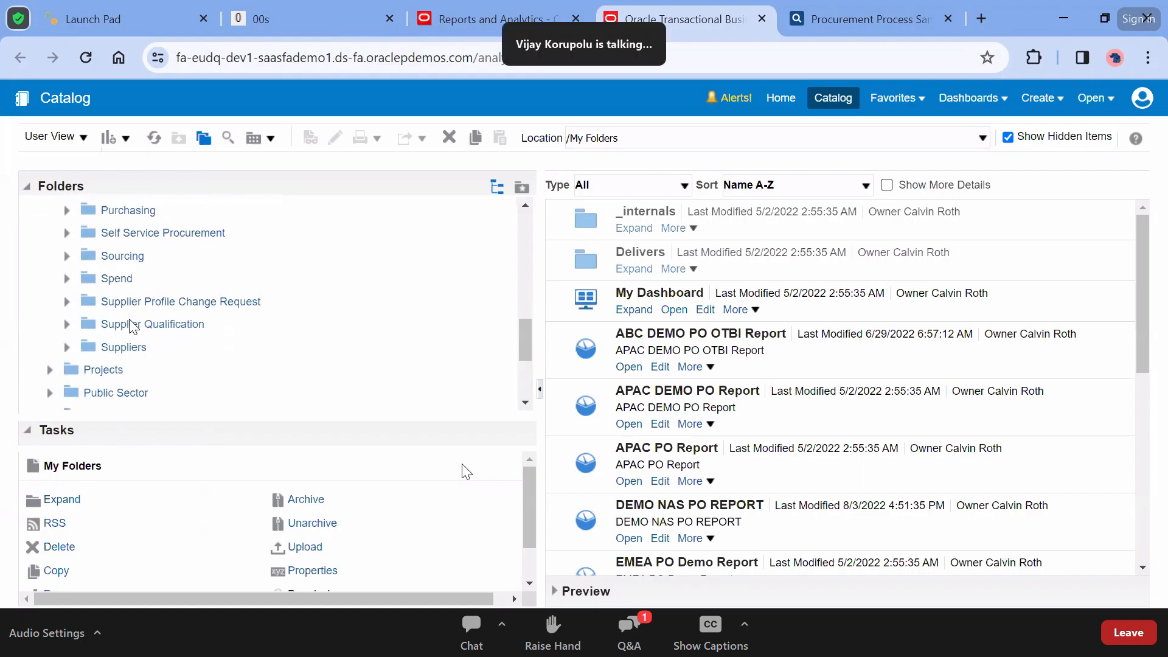
left_click(67, 256)
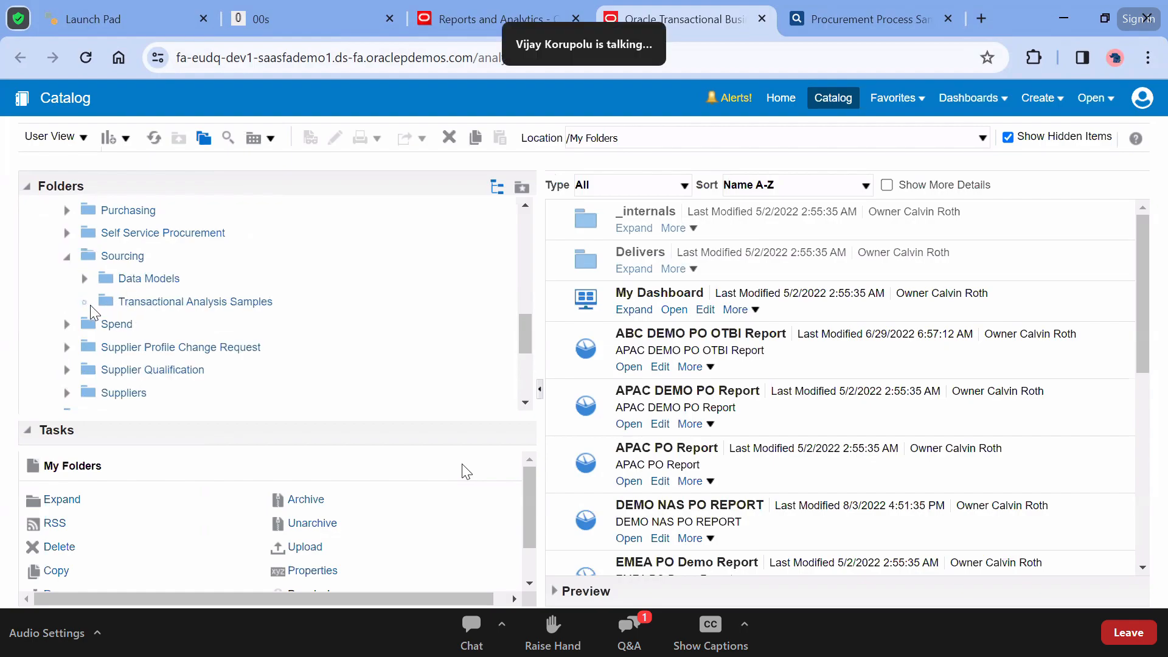
Open the Sourcing Data Models folder, then bring up Select Subject Area for a new analysis
scroll(222, 380, "down", 5)
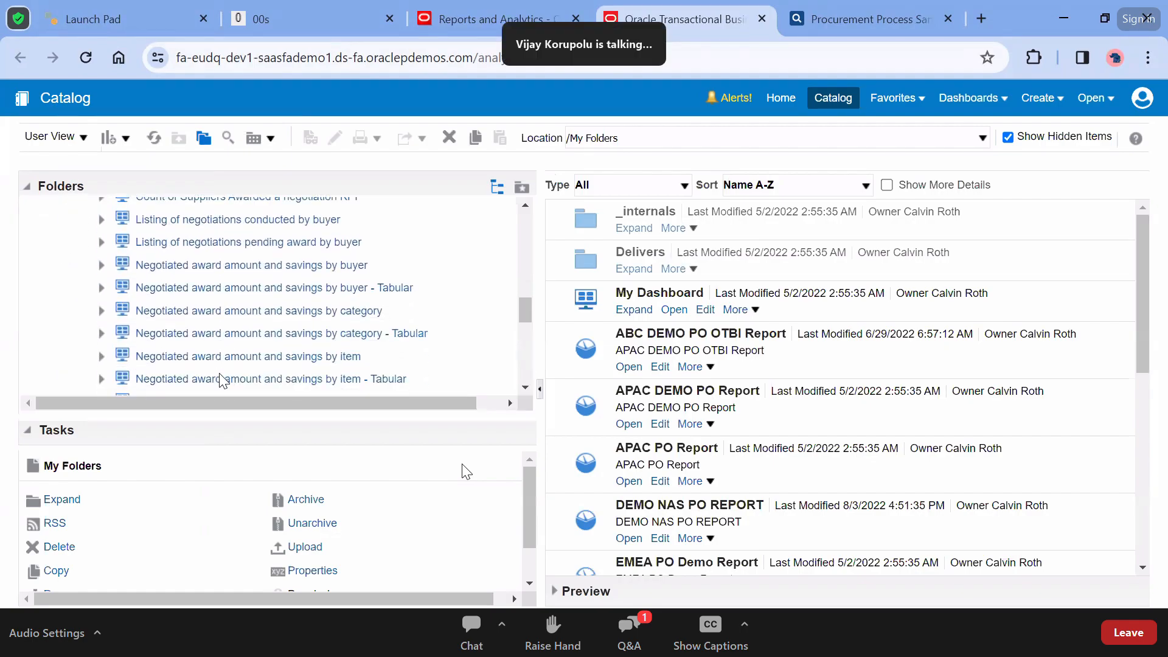
scroll(222, 381, "down", 2)
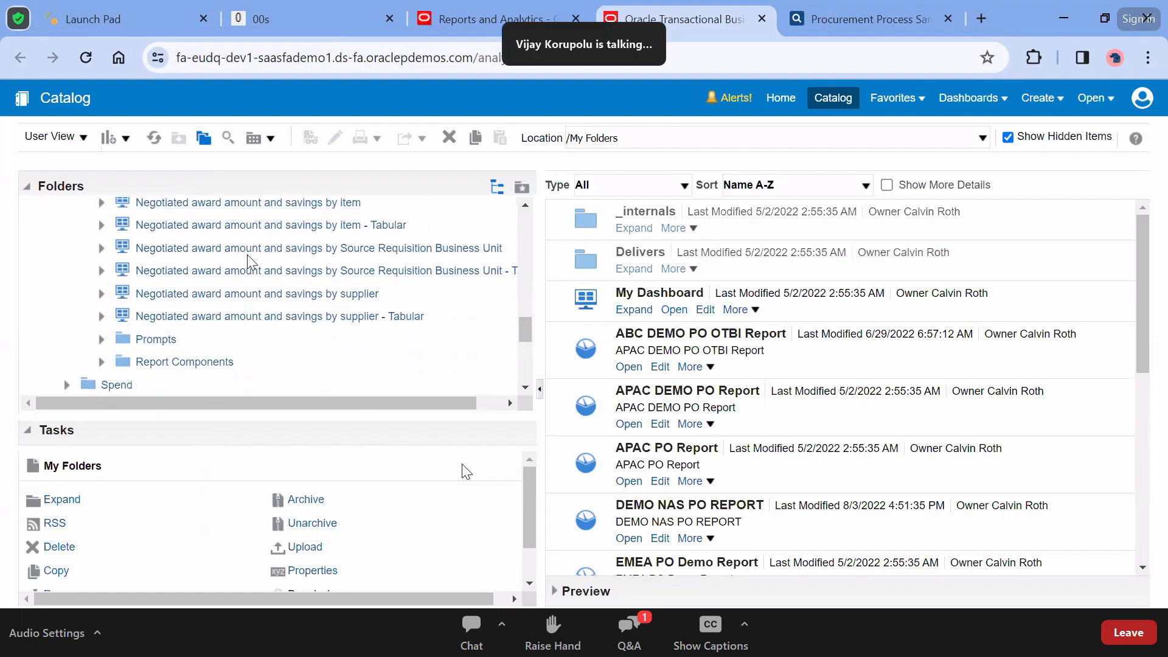
scroll(248, 260, "up", 4)
scroll(248, 260, "up", 1)
left_click(140, 254)
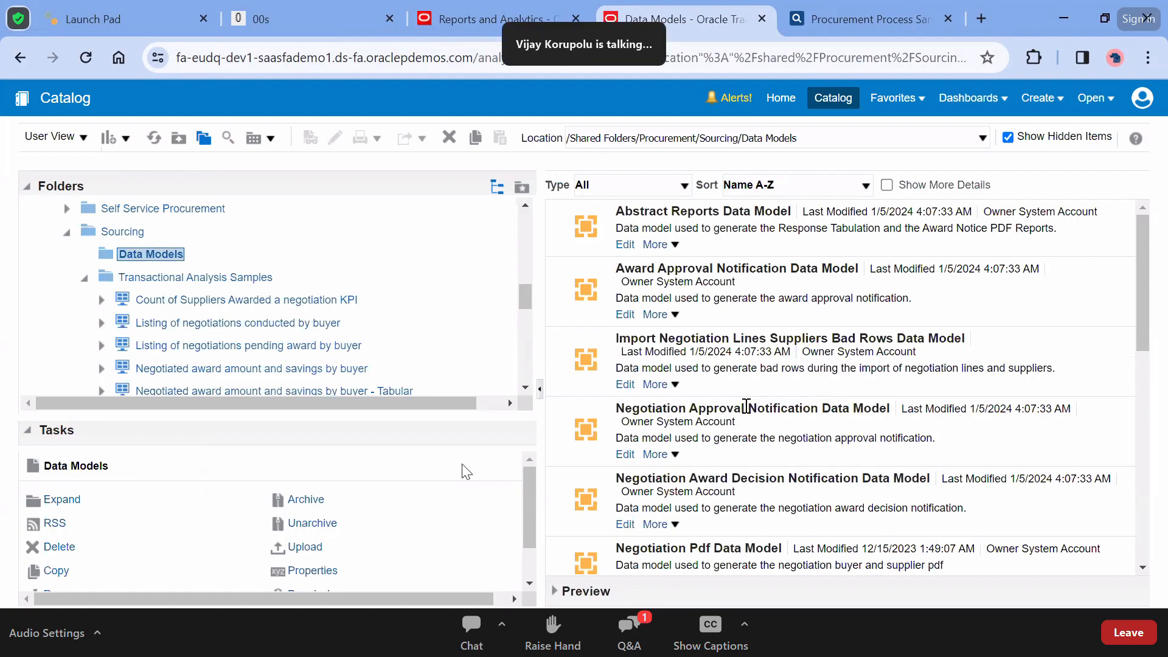
left_click(632, 638)
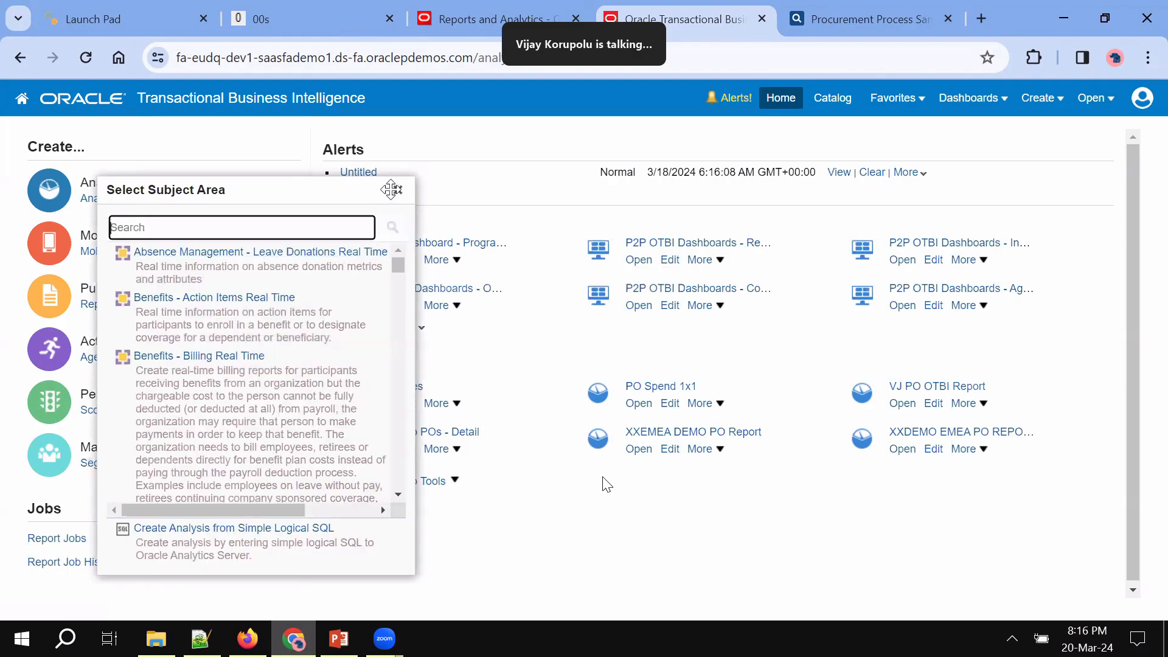
Close Select Subject Area, dismiss the Chrome update notice, and return to the Reports and Analytics tab
left_click(396, 191)
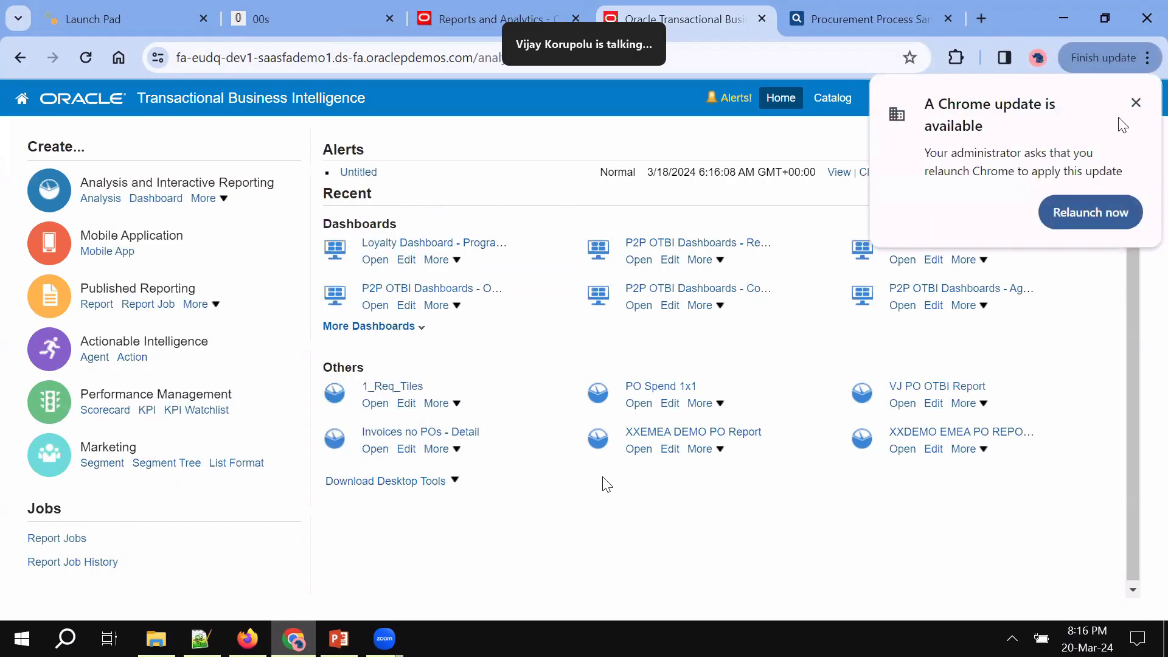
left_click(1135, 102)
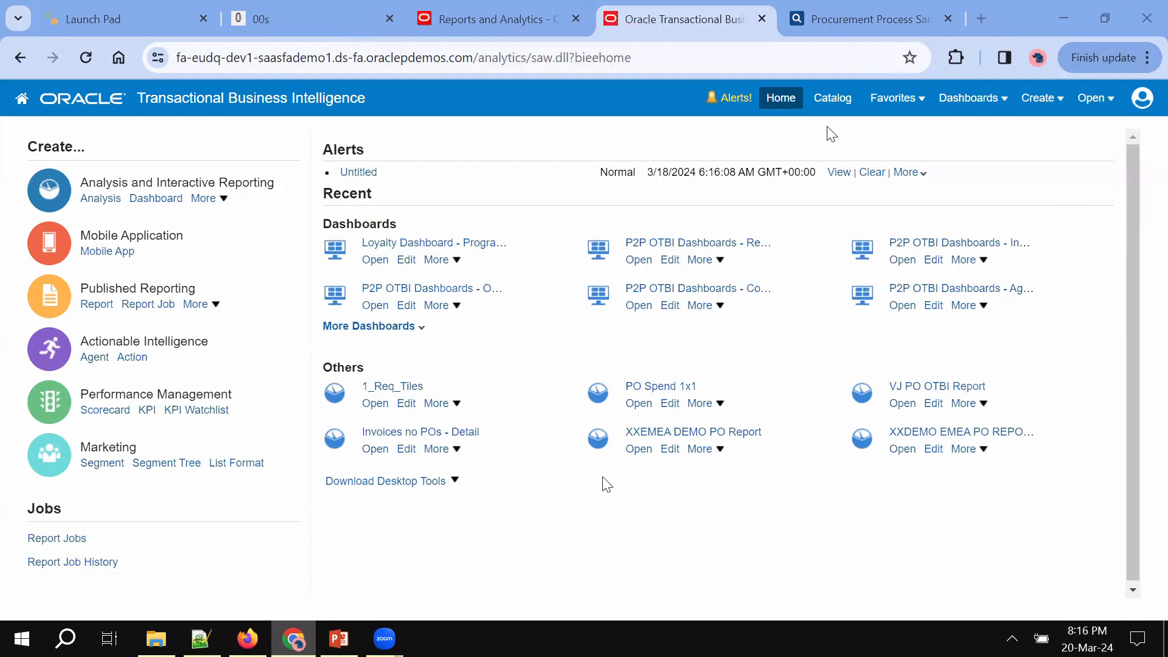
left_click(474, 15)
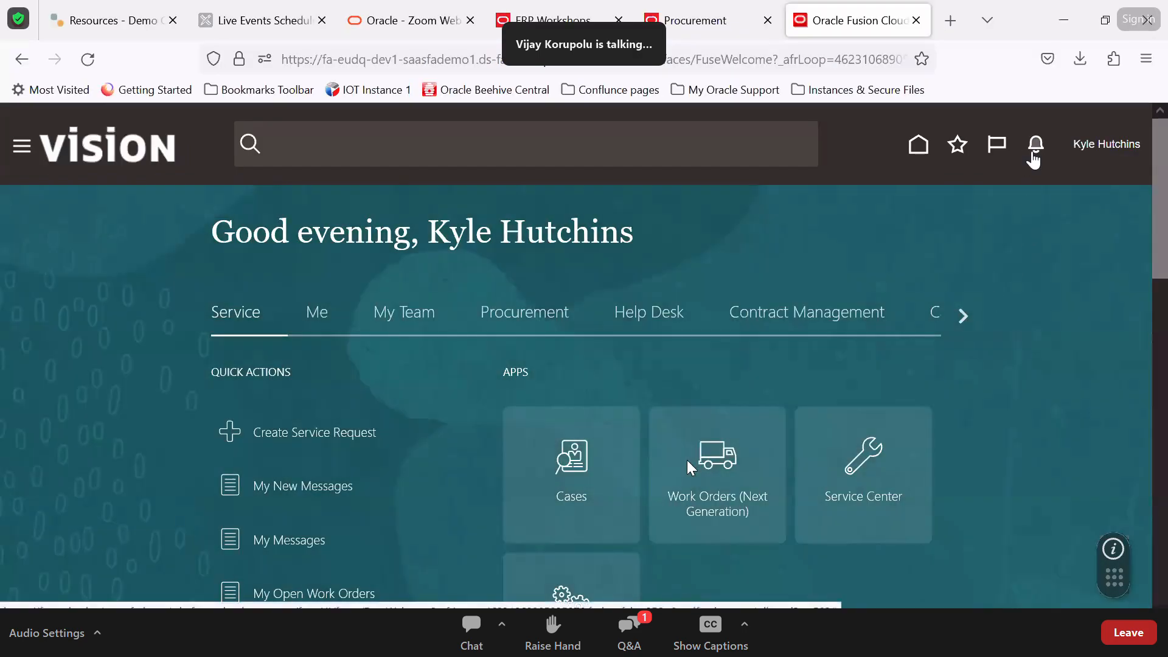
Approve the NAW Demo Terms Template 20Mar2024 from its approval notification
left_click(1034, 152)
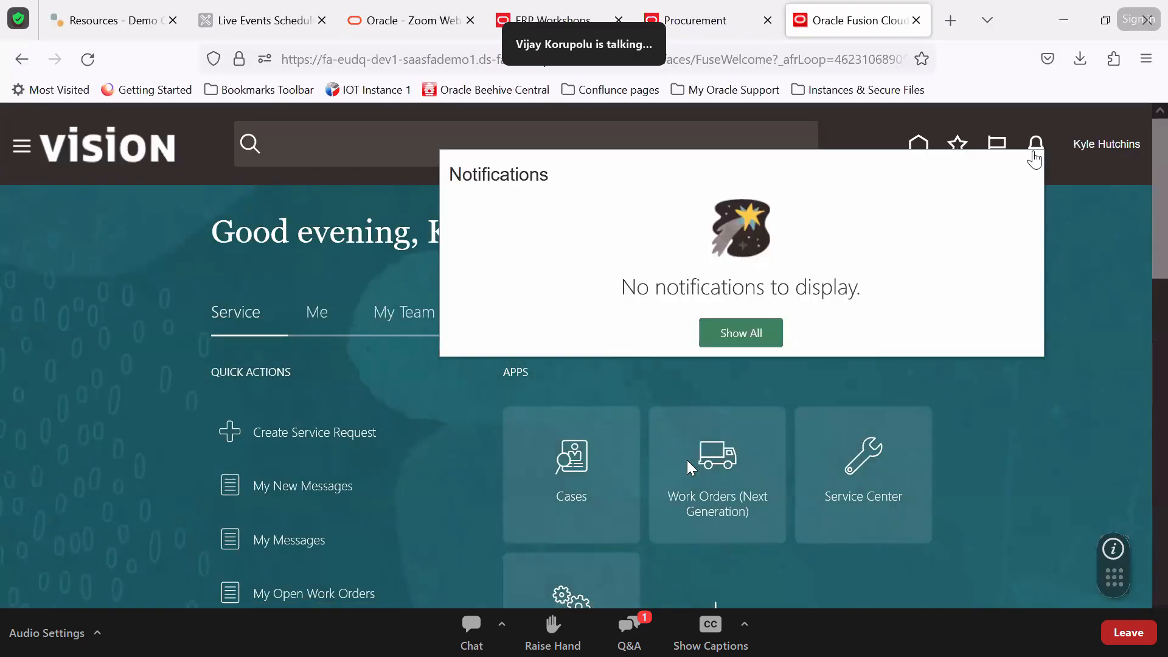
left_click(1039, 145)
left_click(1040, 142)
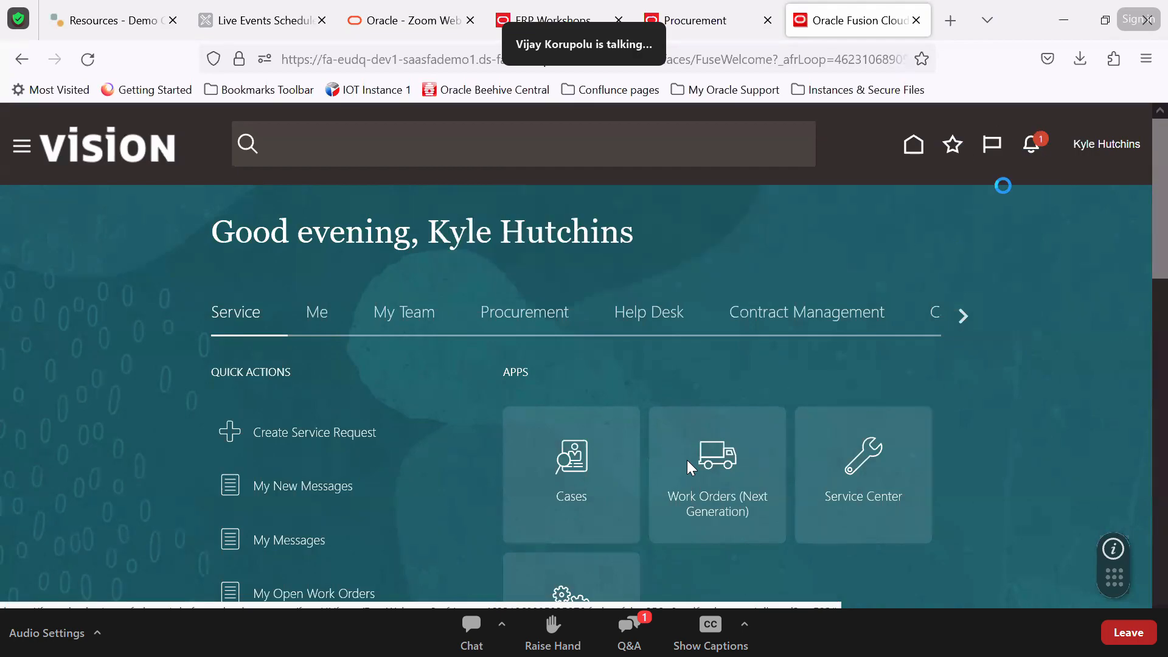
left_click(1033, 146)
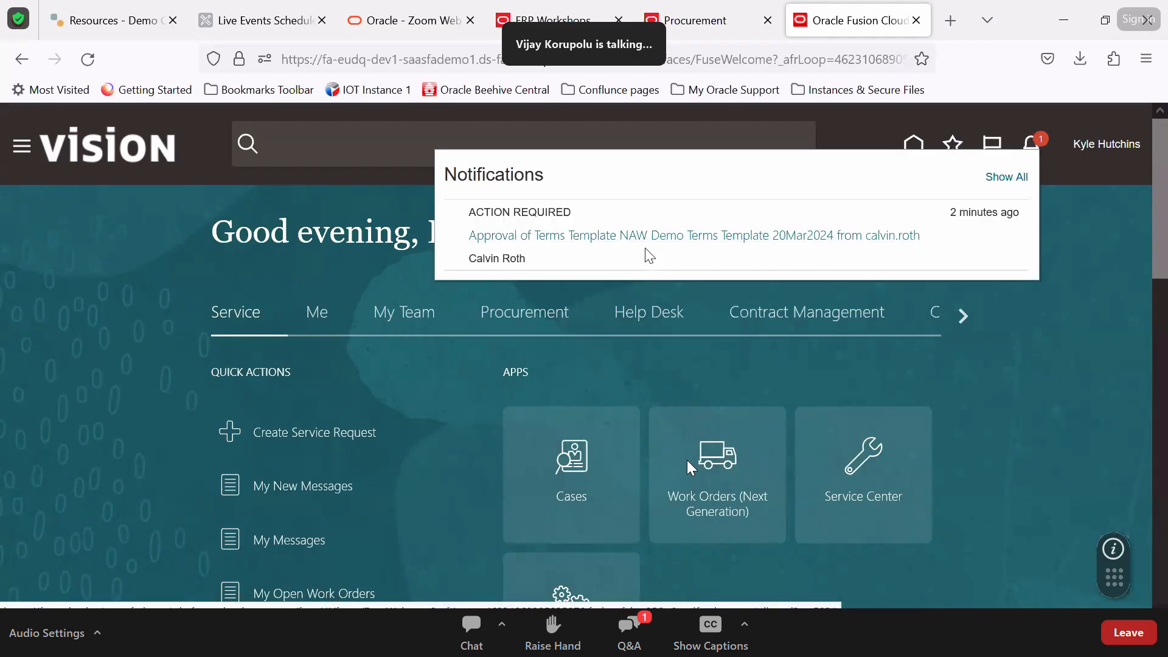
left_click(670, 238)
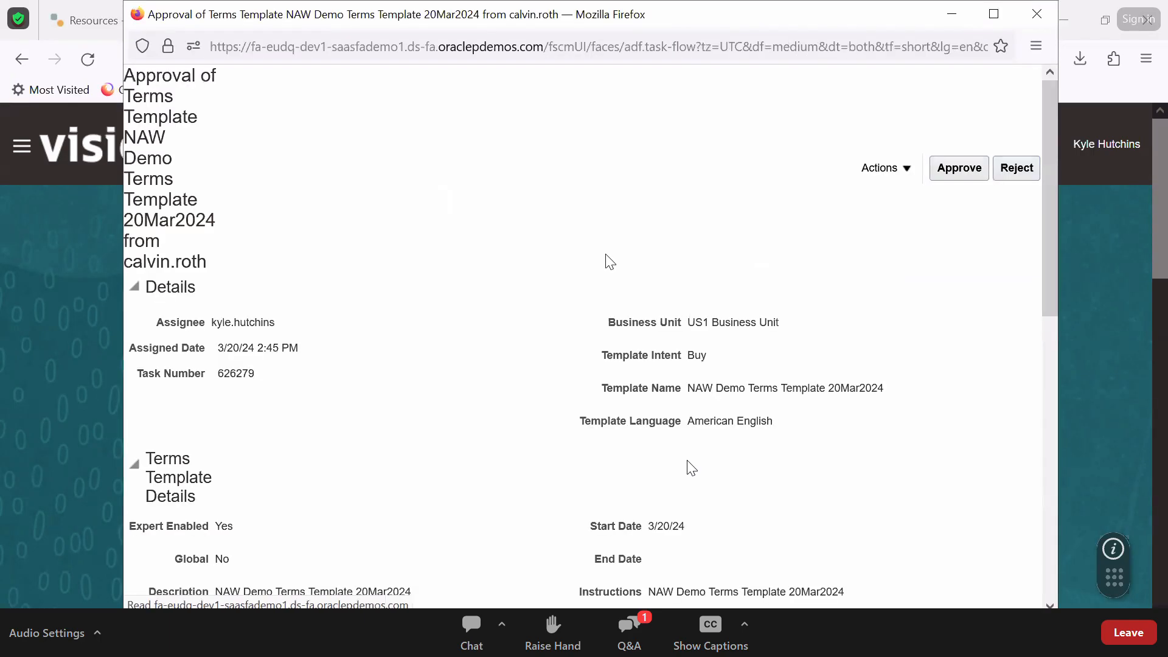
scroll(687, 460, "down", 4)
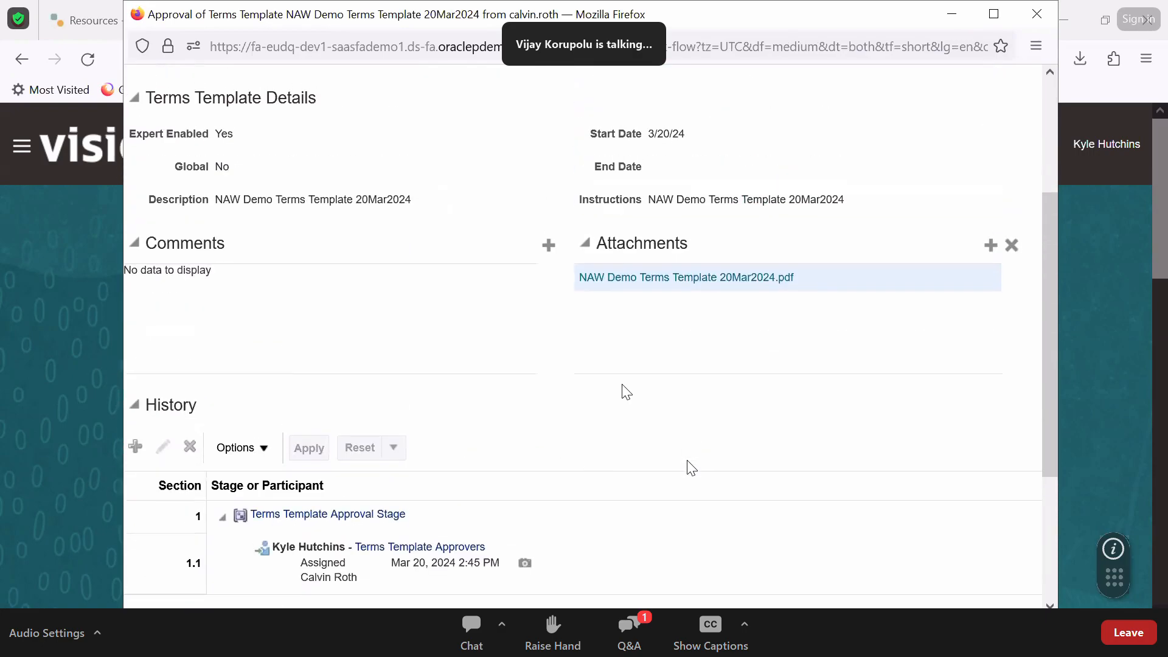
scroll(623, 391, "up", 2)
scroll(691, 468, "up", 2)
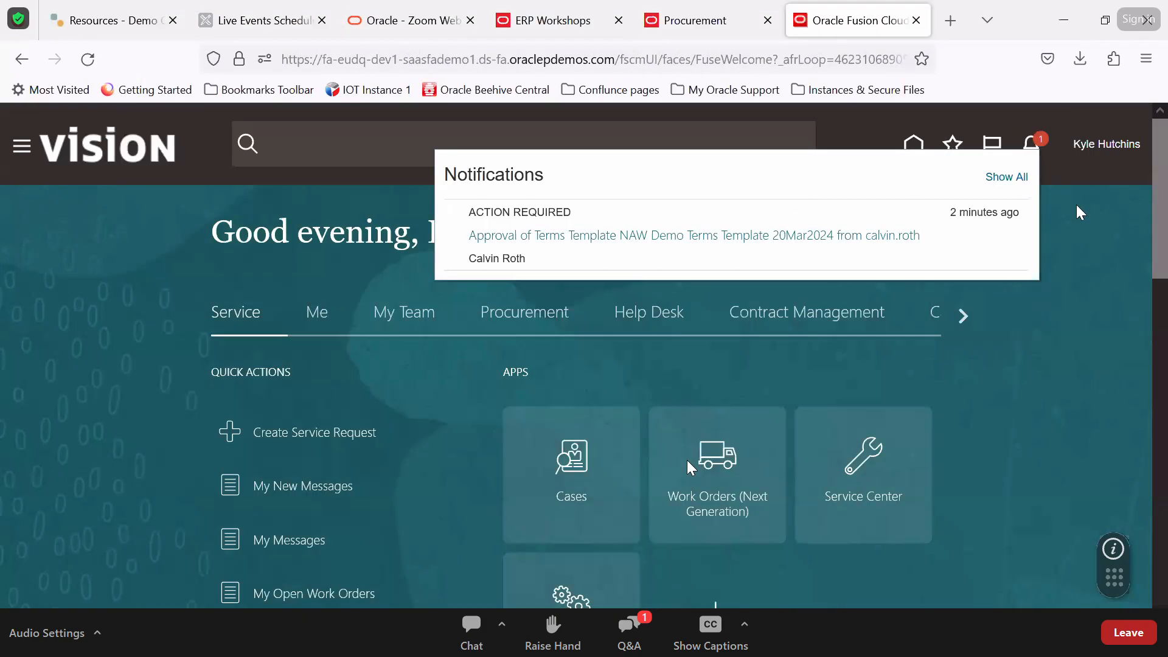
left_click(1083, 221)
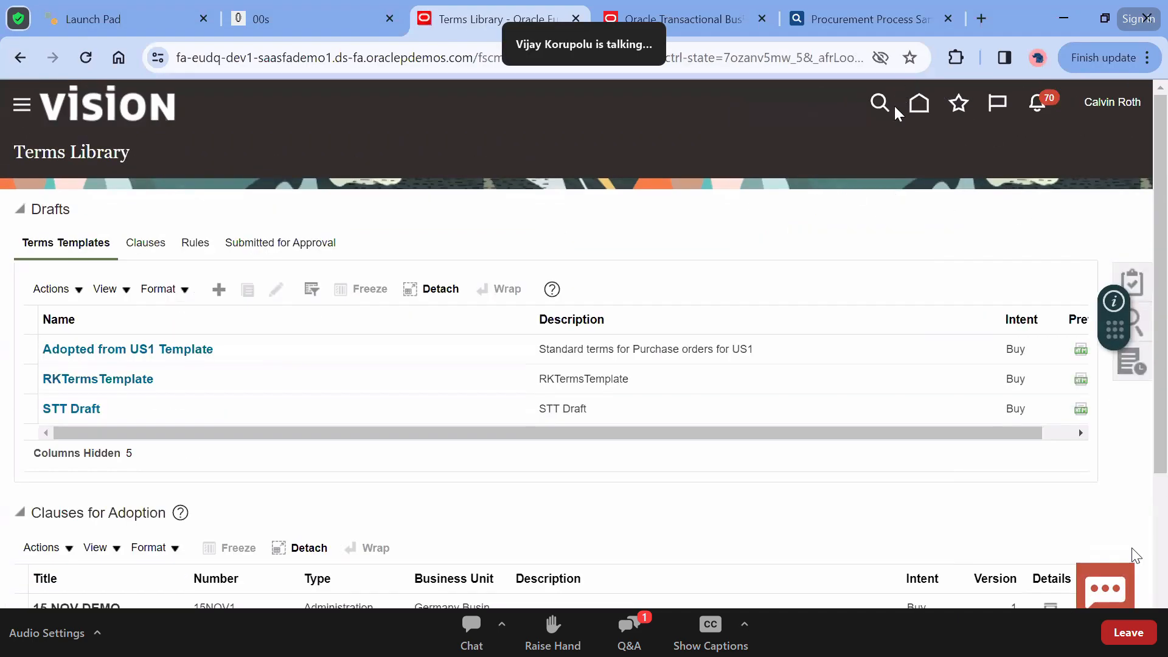
From Procurement > Purchase Orders, create a new order for supplier Lee Supplies
left_click(917, 109)
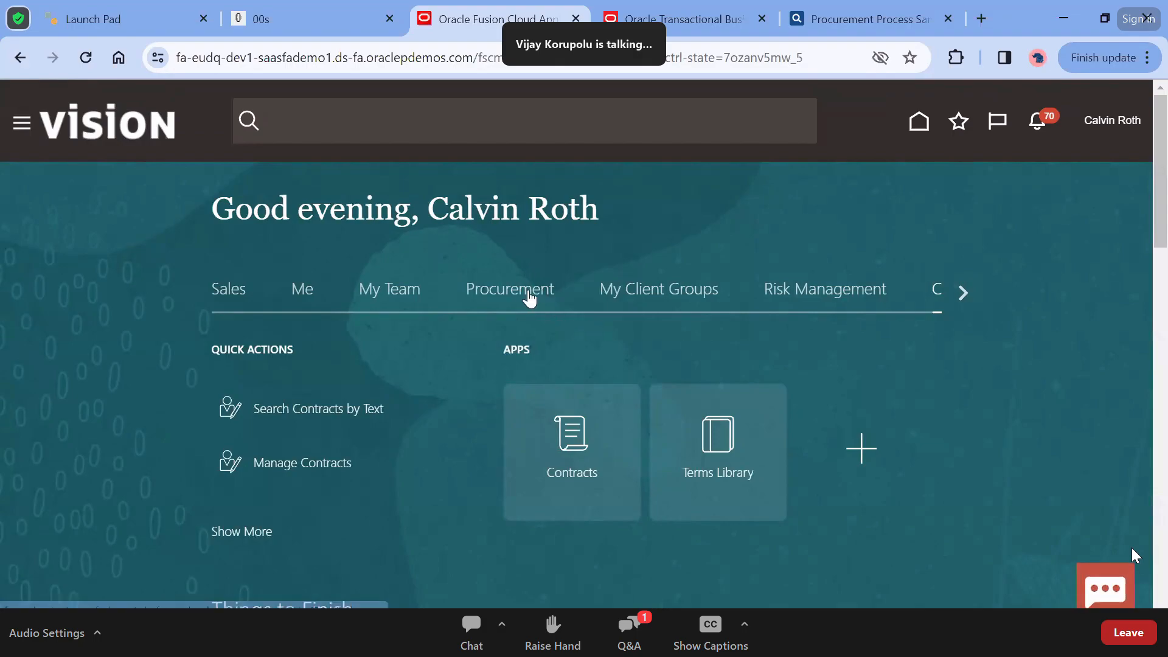
left_click(528, 293)
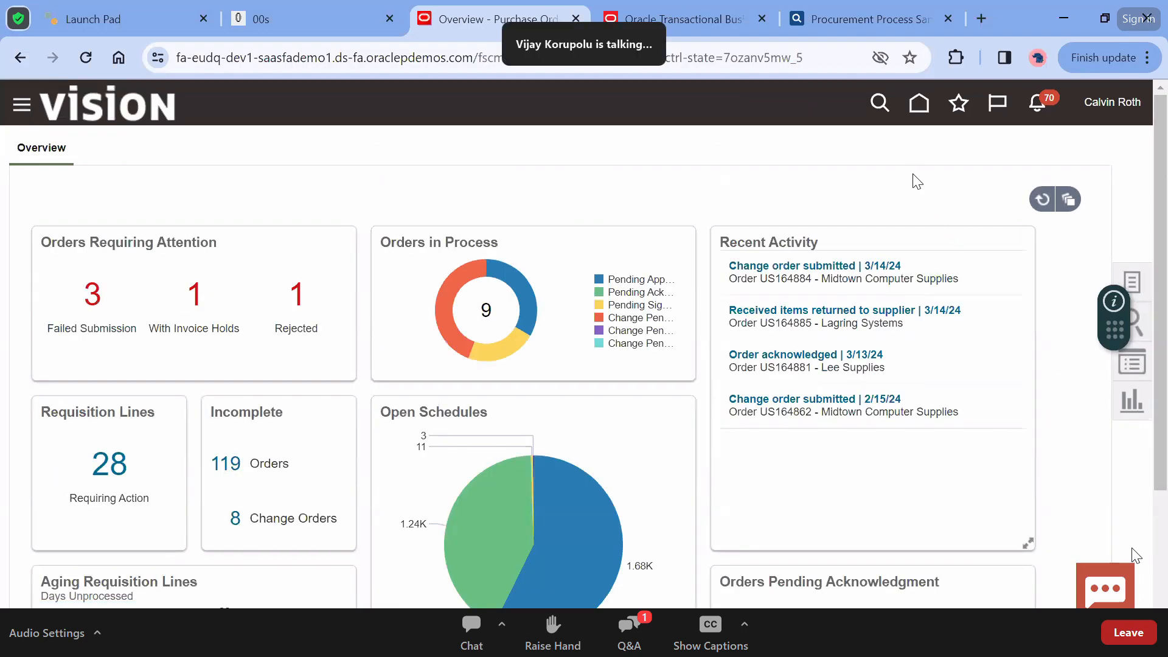
left_click(1141, 288)
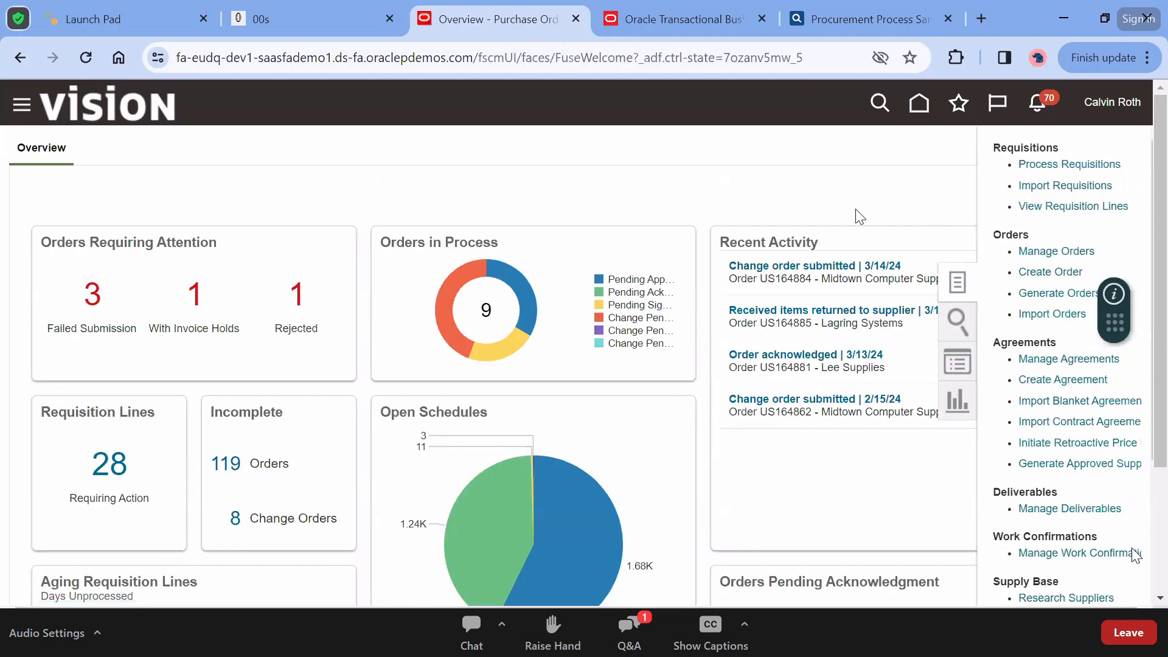
left_click(1034, 252)
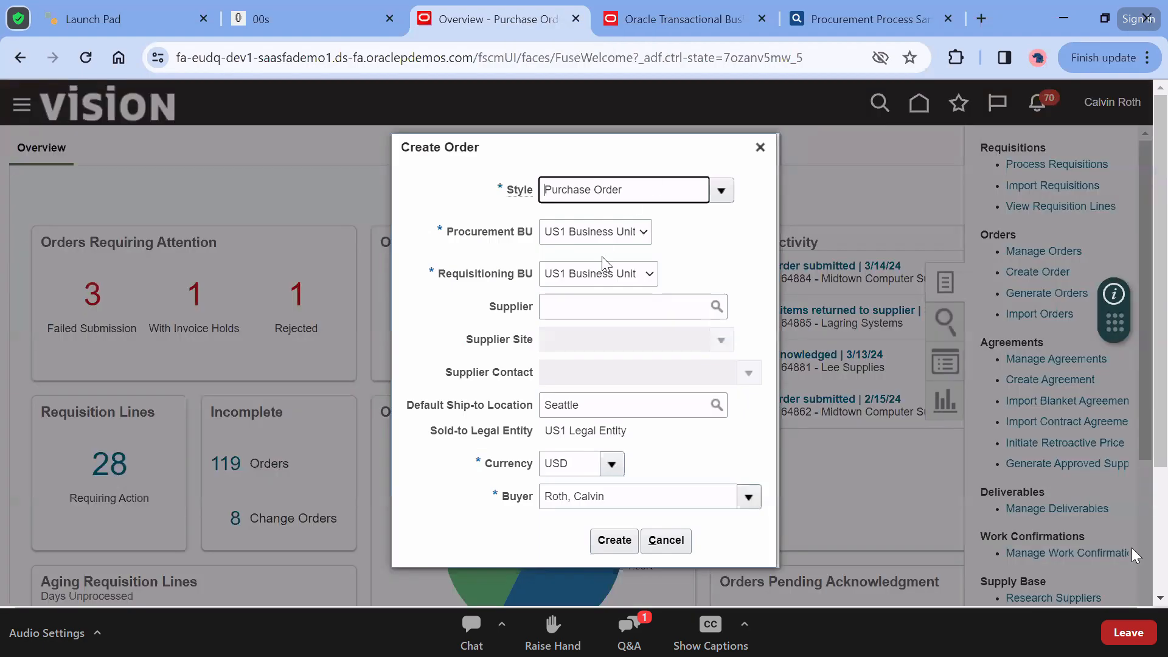
left_click(622, 313)
type("Lee Supplies")
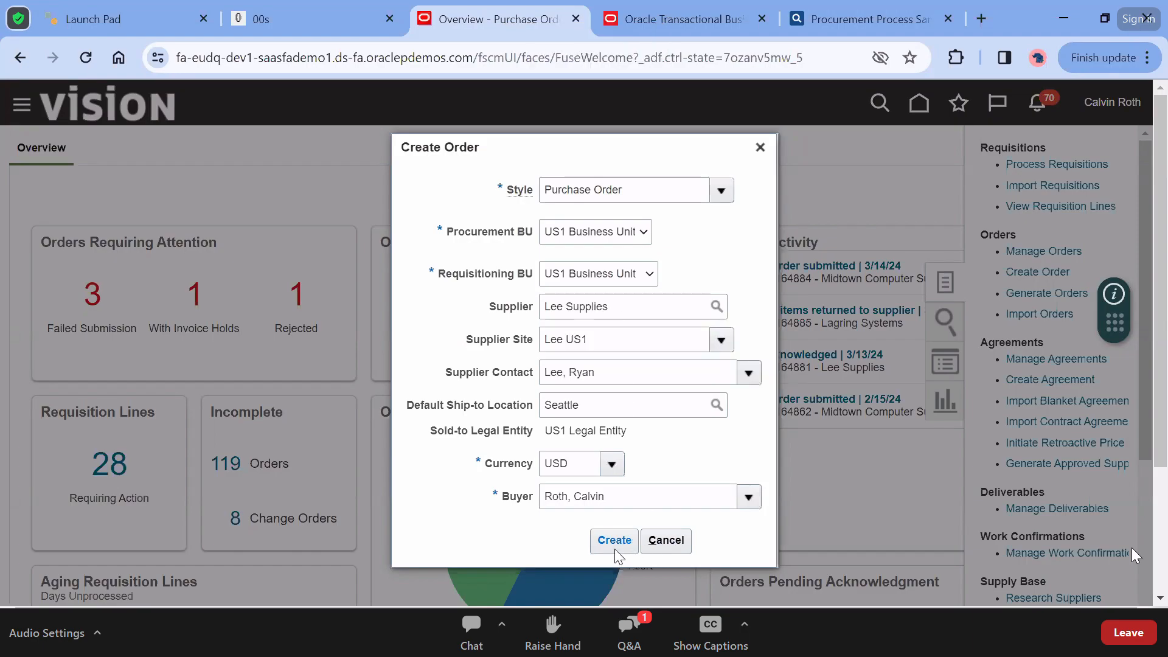
left_click(615, 540)
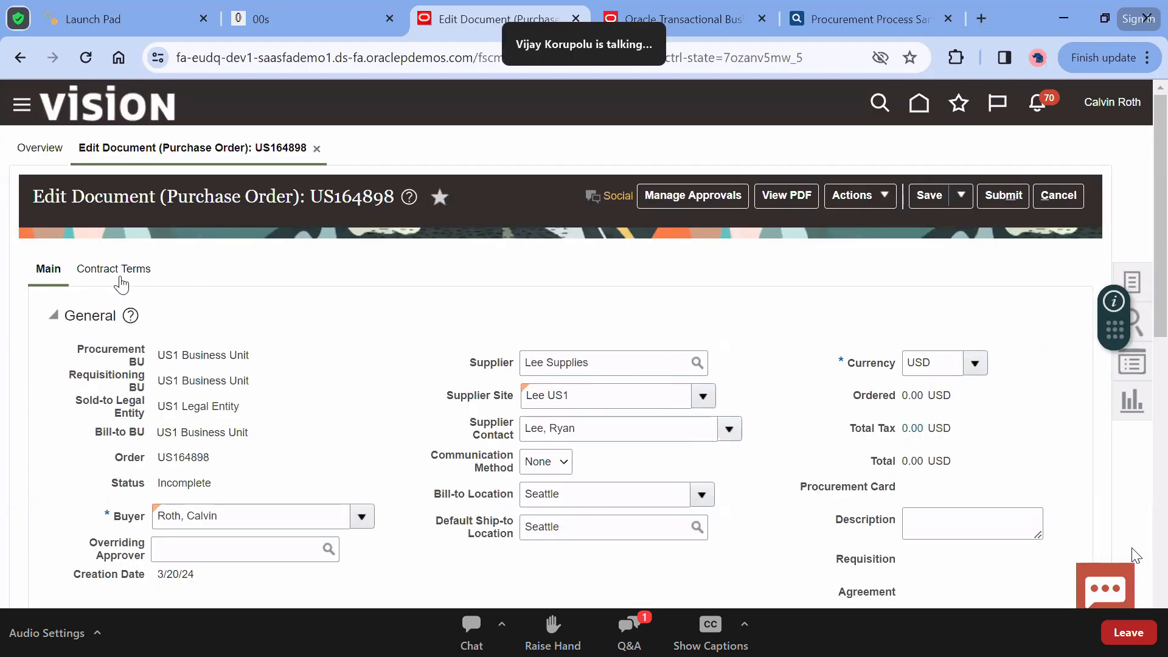
Add contract terms to the order by searching 'NAW' and applying NAW Demo Terms Template 20Mar2024
left_click(119, 277)
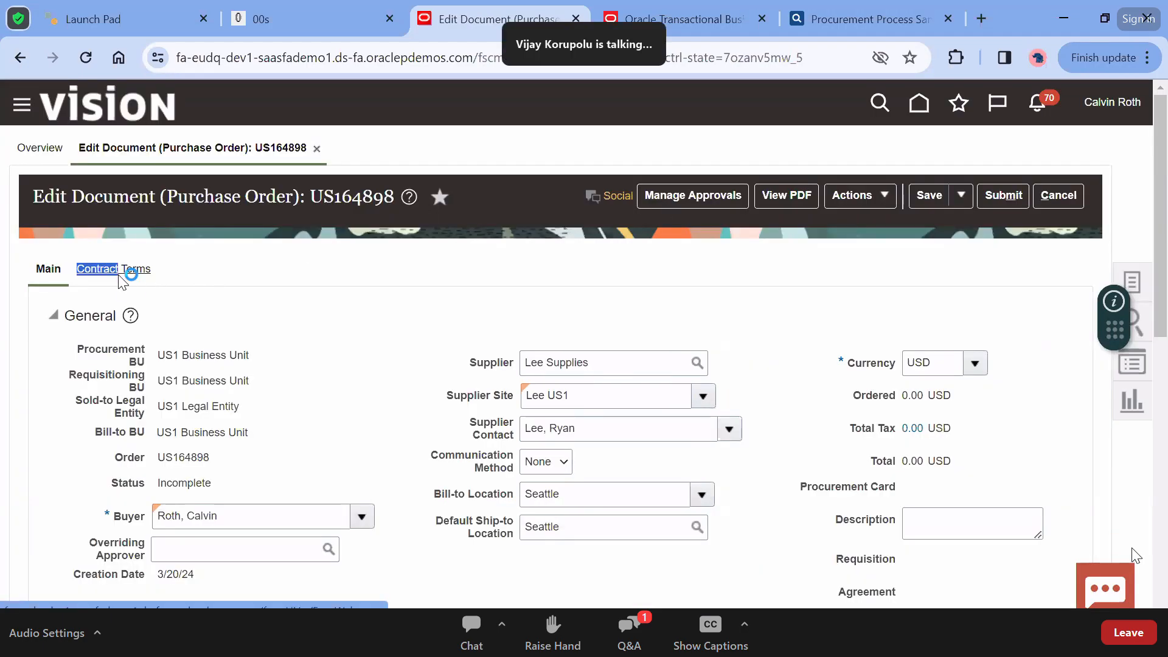
left_click(297, 349)
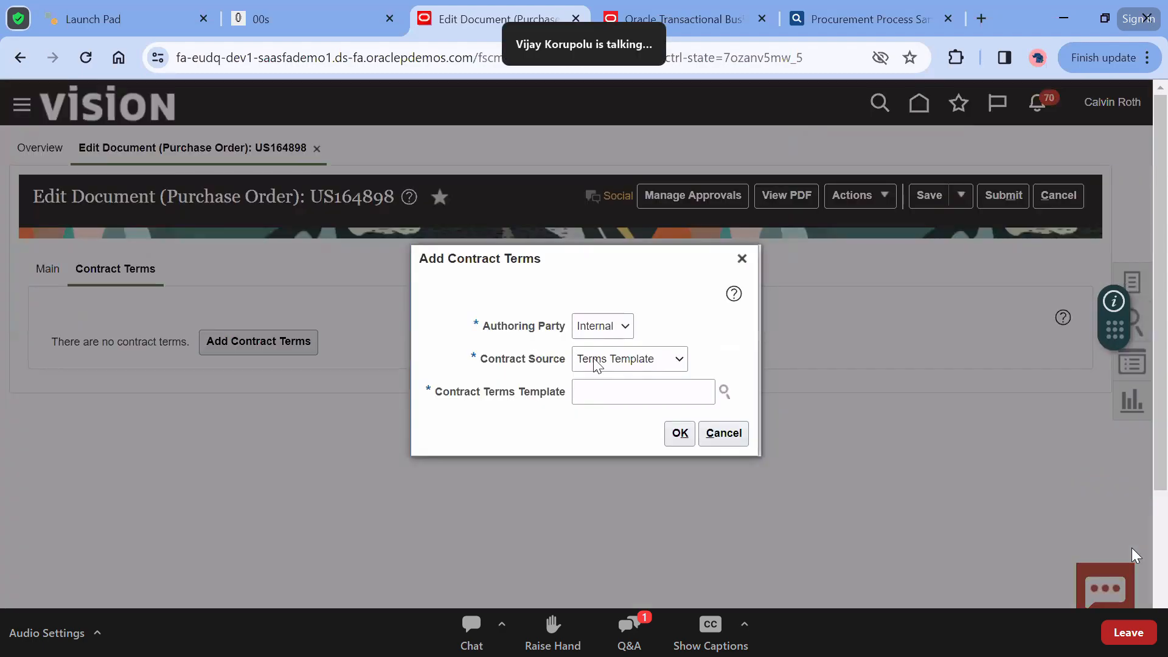
left_click(632, 396)
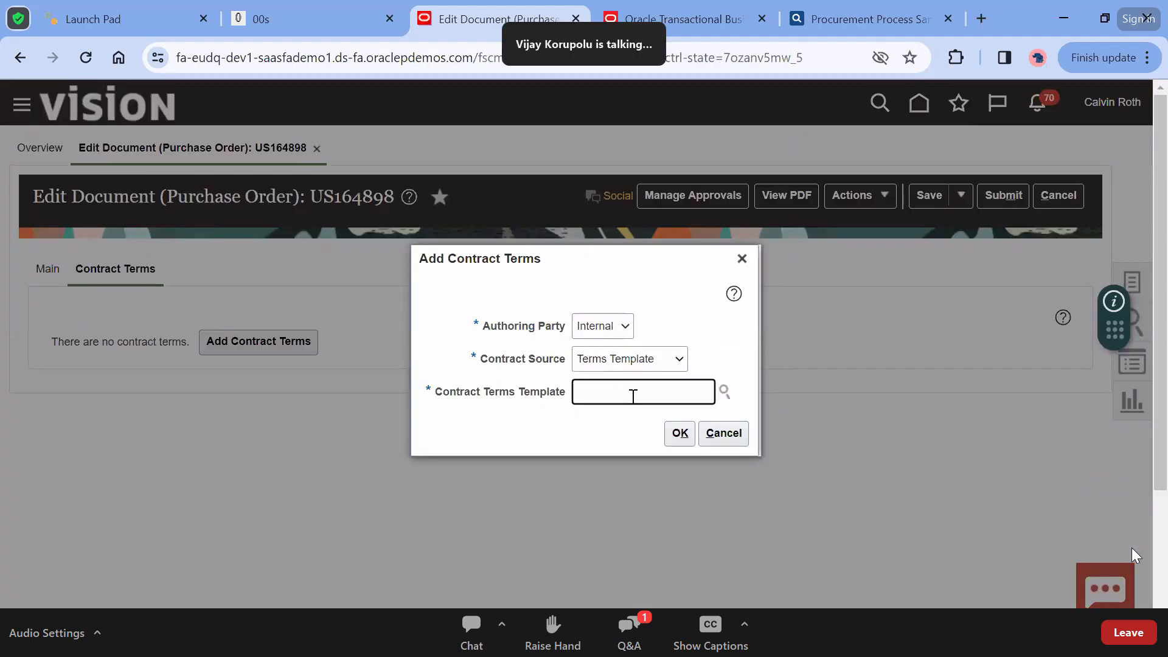
key("Tab")
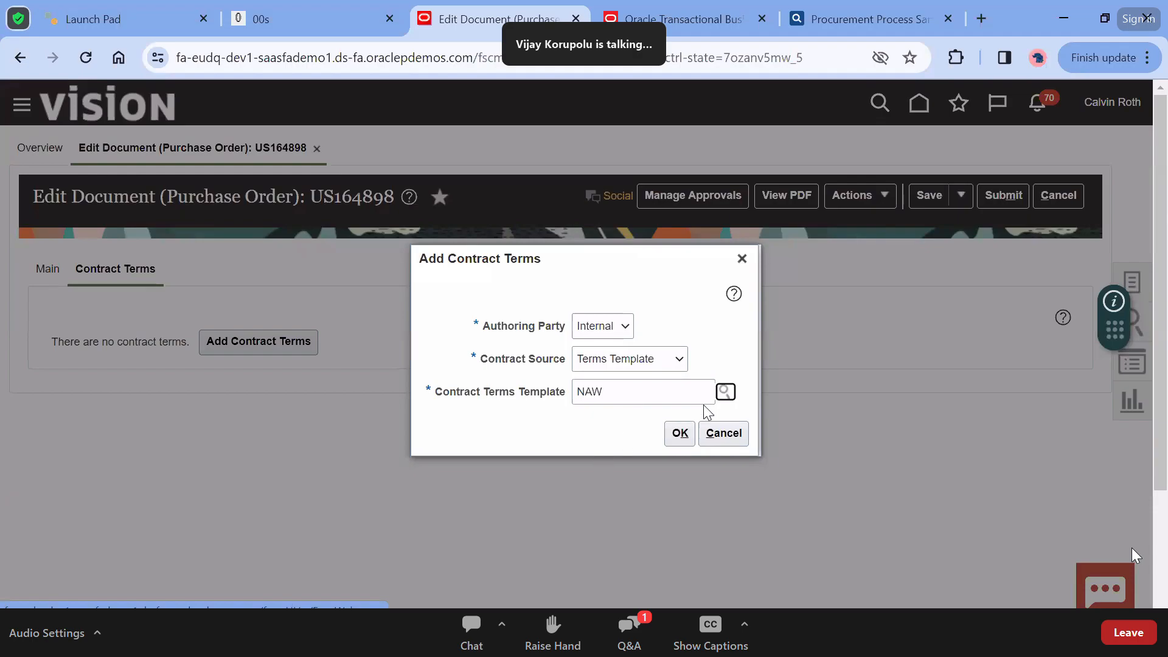
left_click(725, 391)
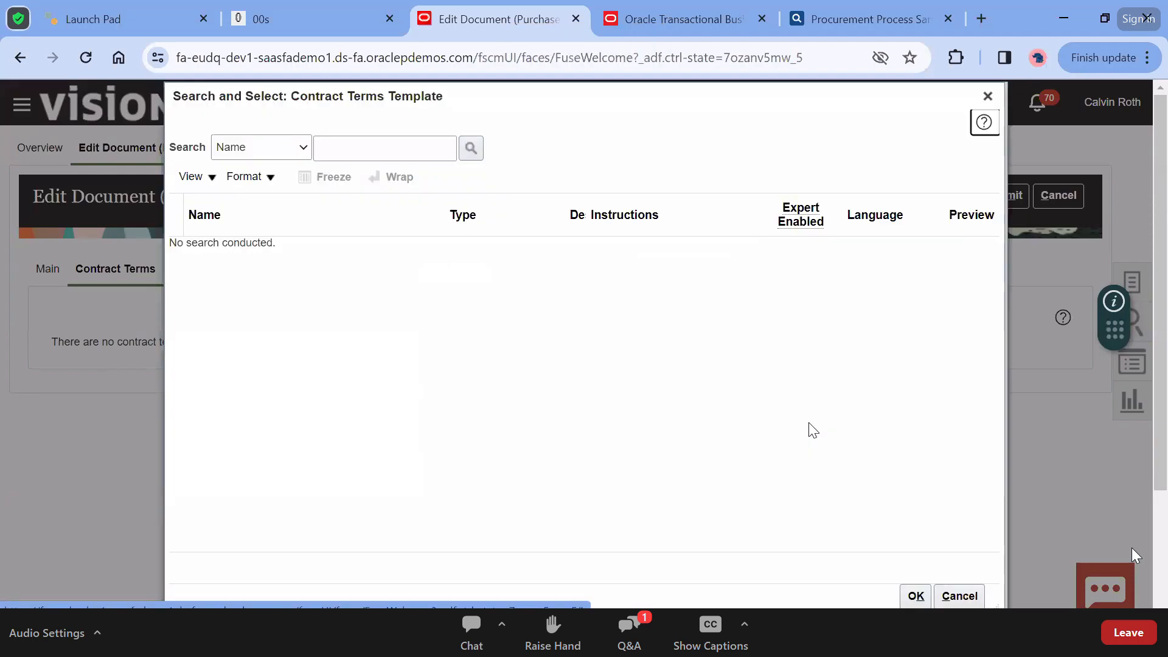
left_click(351, 152)
type("NA")
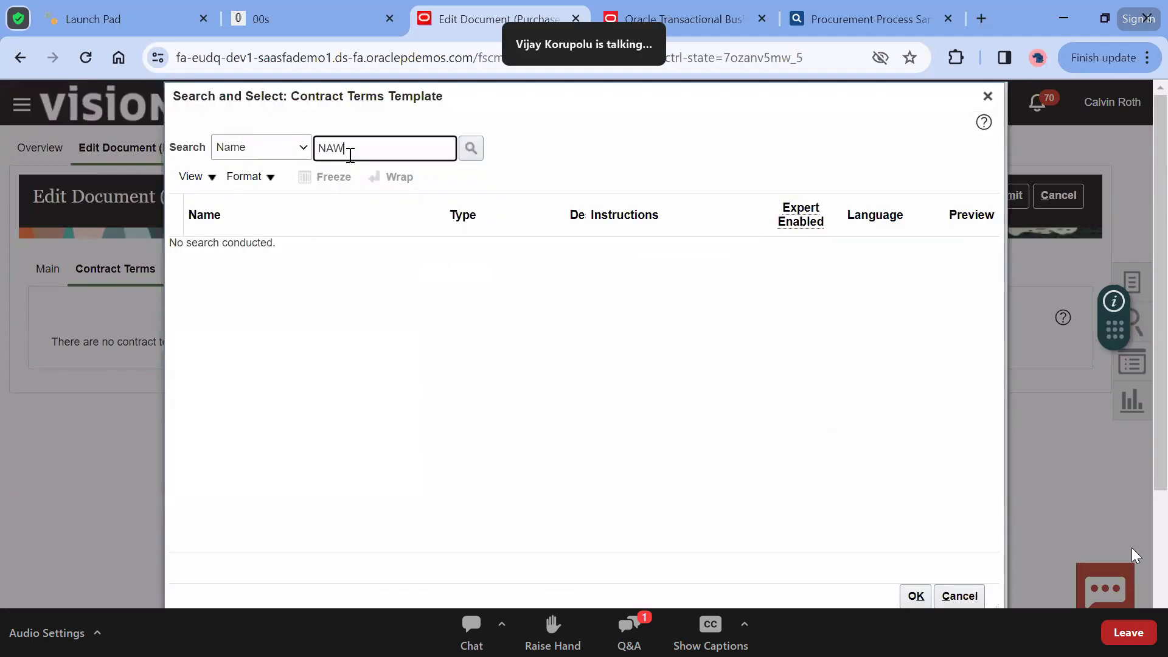
type("W")
key("Return")
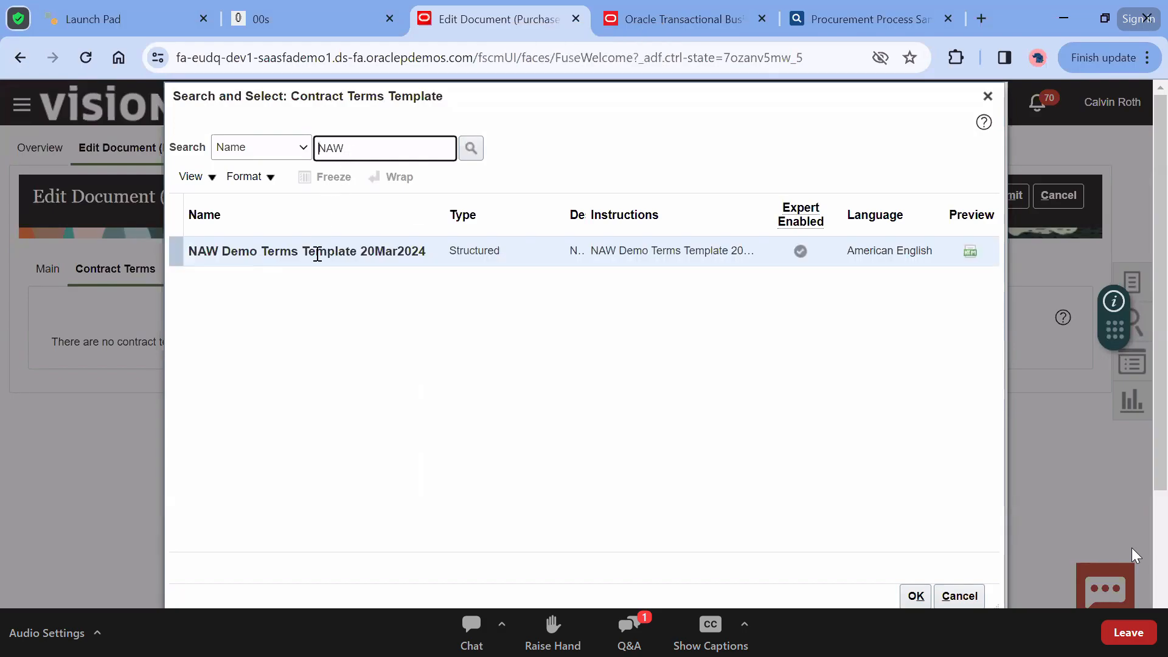
left_click(312, 251)
left_click(915, 597)
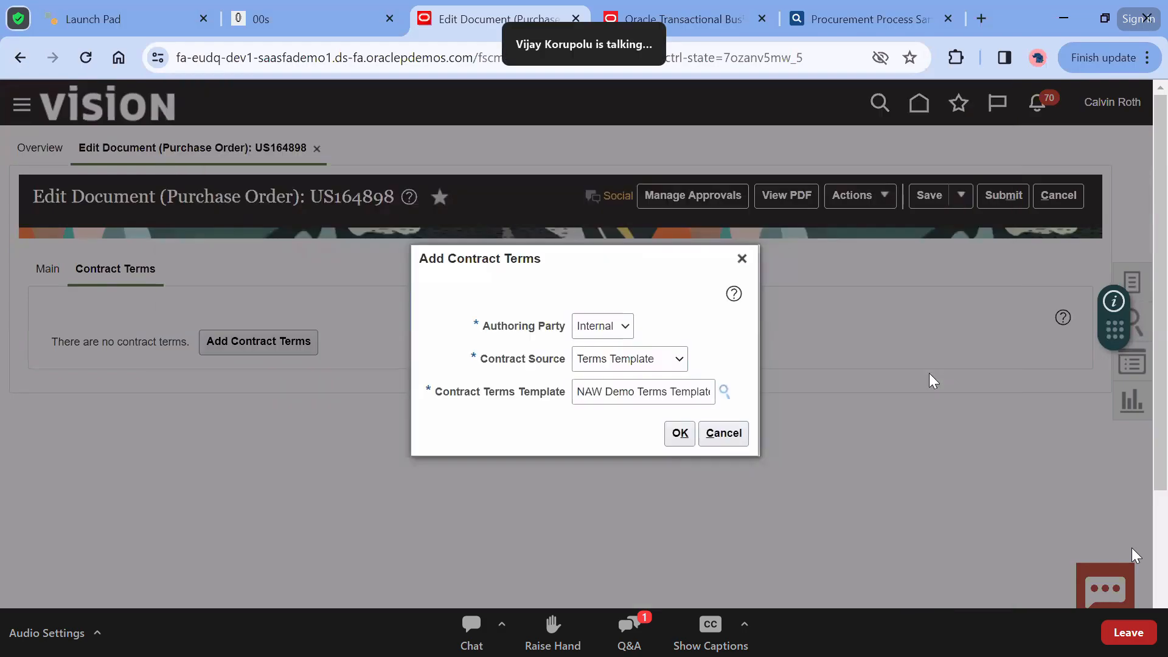
left_click(679, 432)
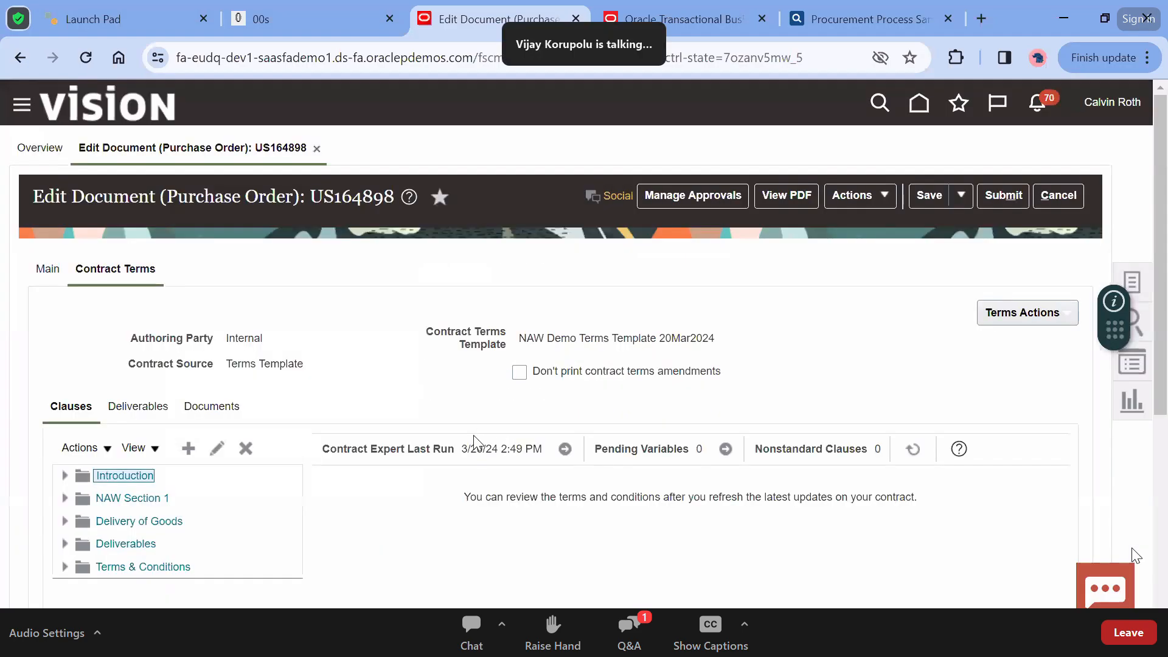
Expand the clause tree with Expand All Below and Expand All
scroll(390, 359, "down", 2)
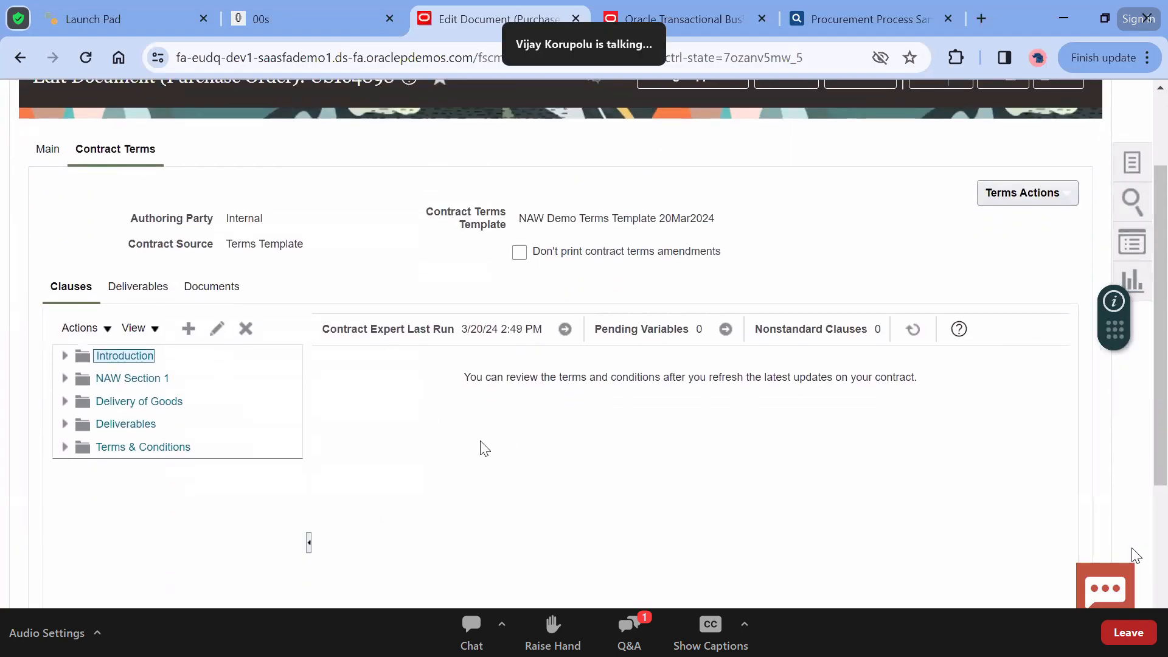
left_click(143, 329)
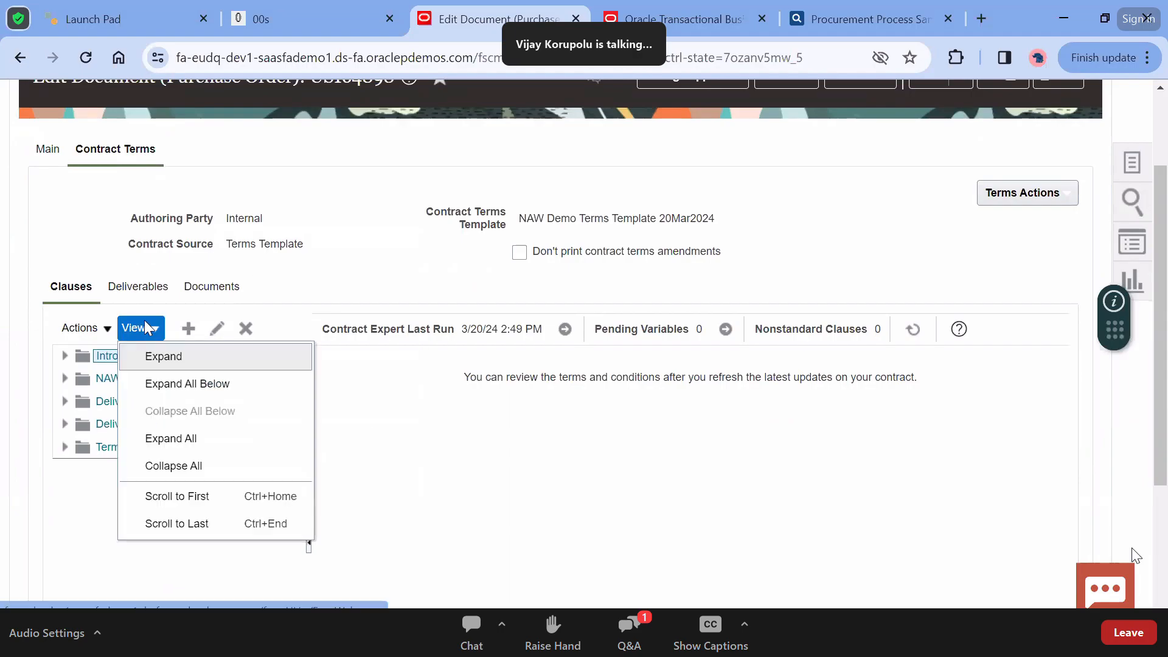
left_click(170, 384)
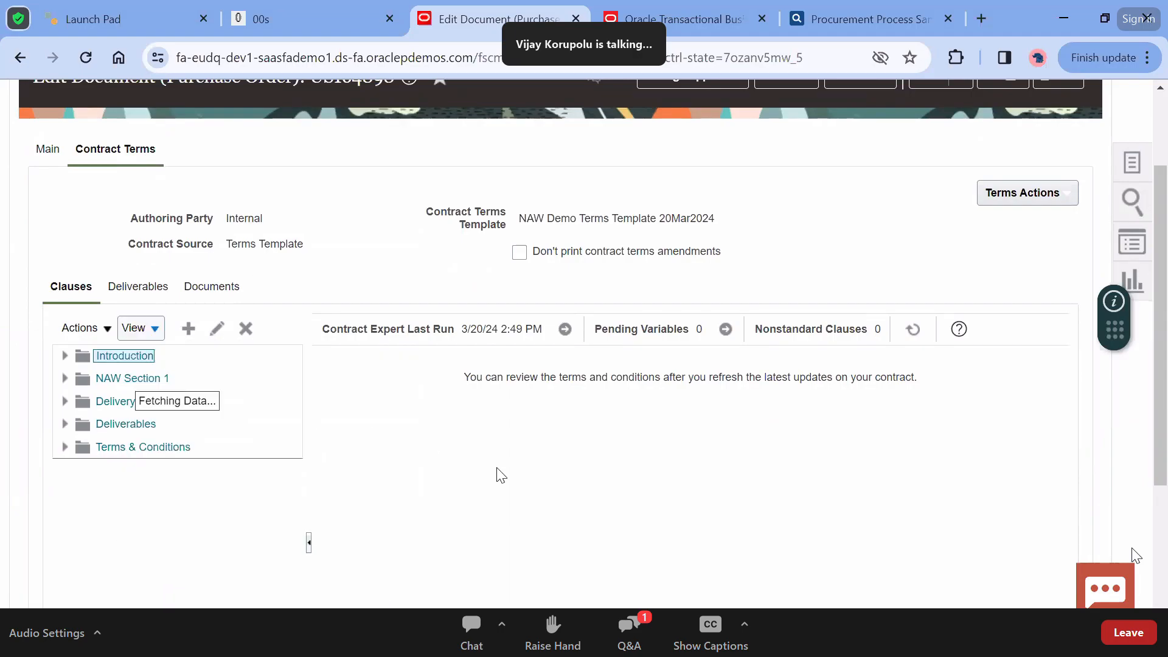
left_click(134, 333)
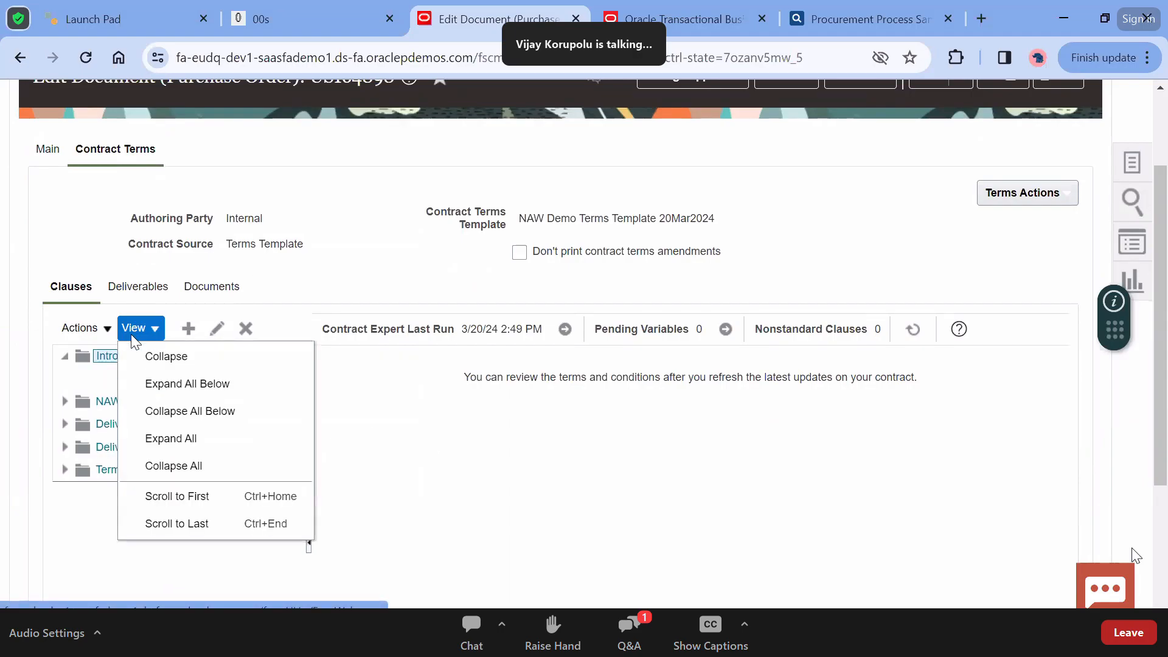
left_click(177, 442)
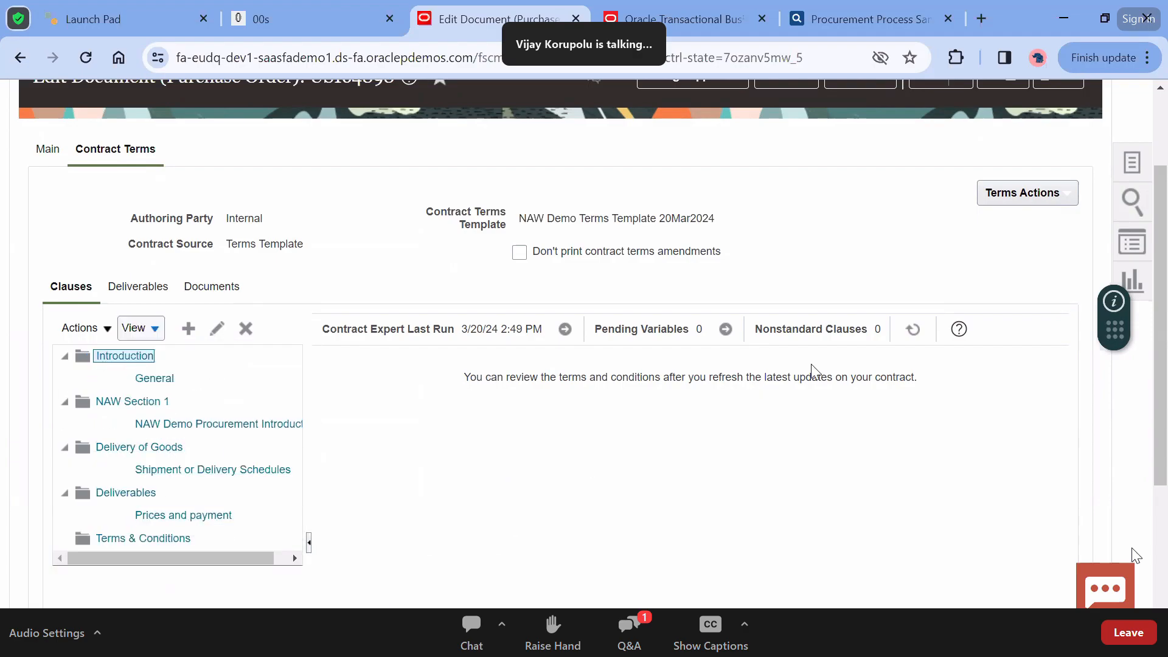
Check the Deliverables and Documents tabs, trying a File-type Contract document row, then removing it
left_click(133, 290)
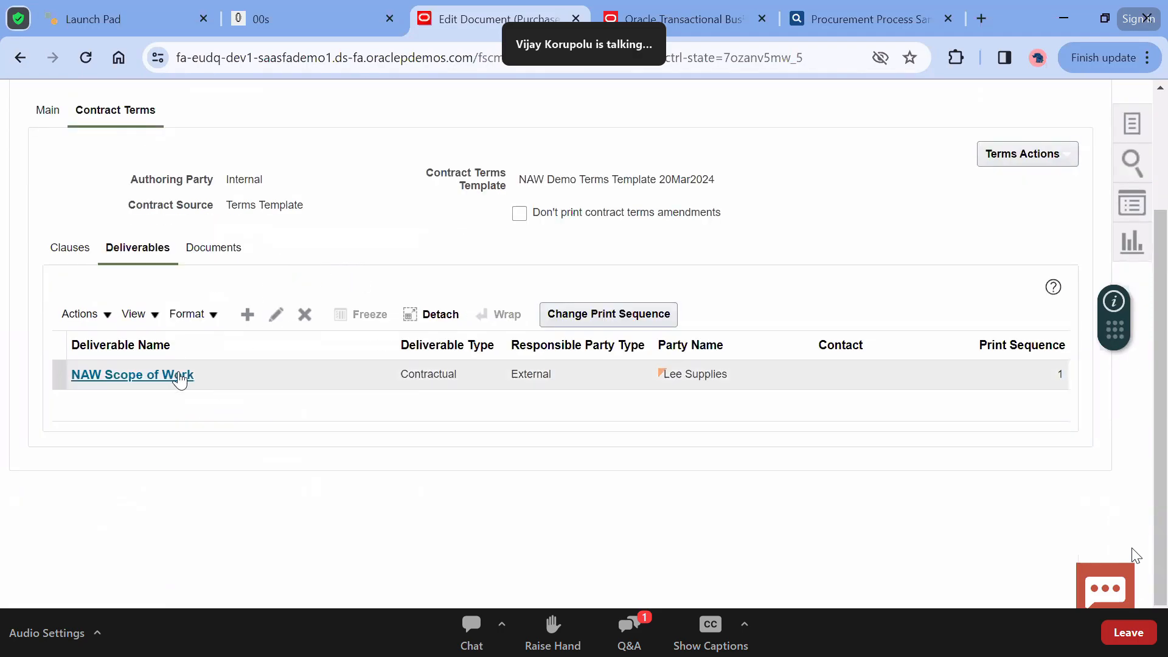
left_click(219, 249)
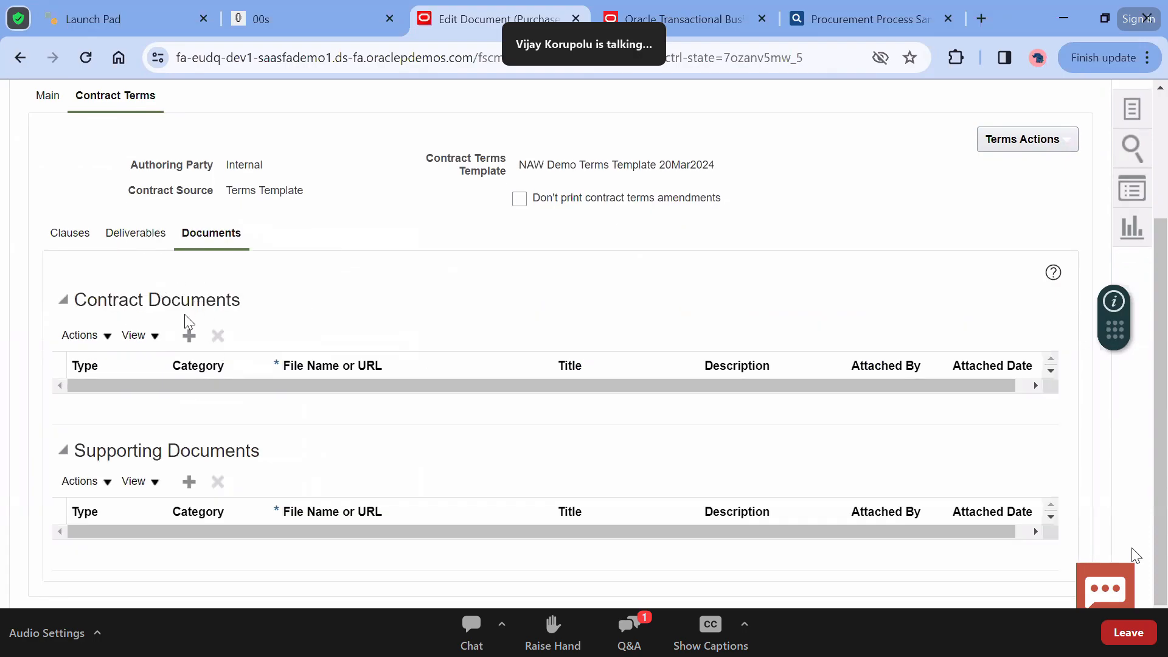
left_click(189, 335)
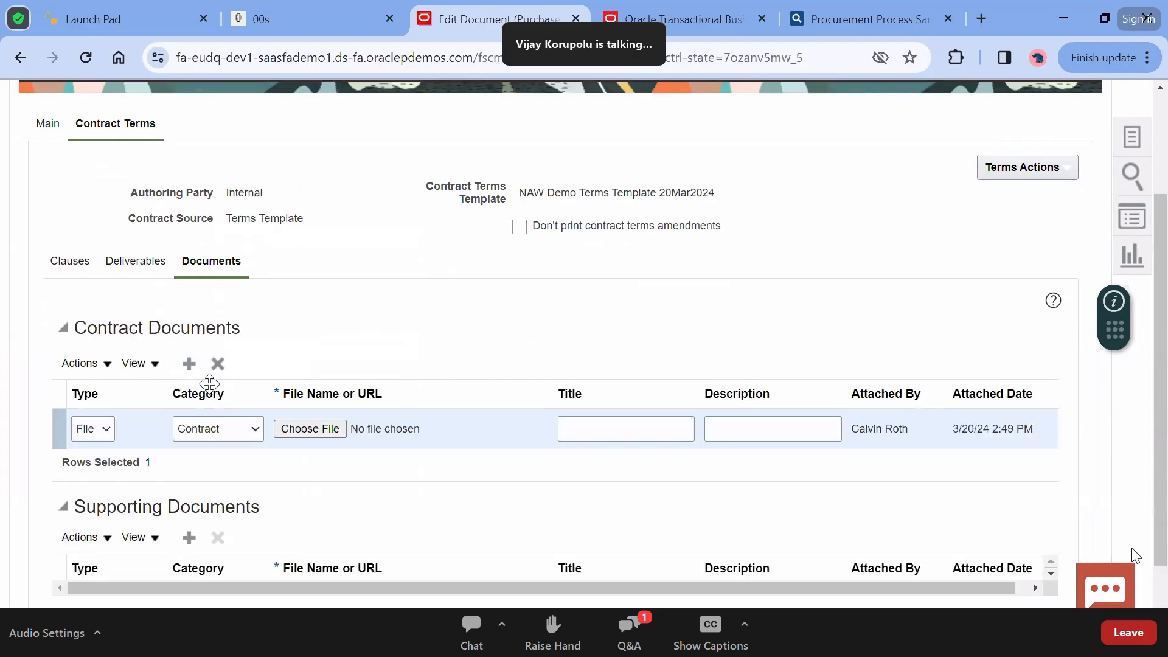
left_click(100, 428)
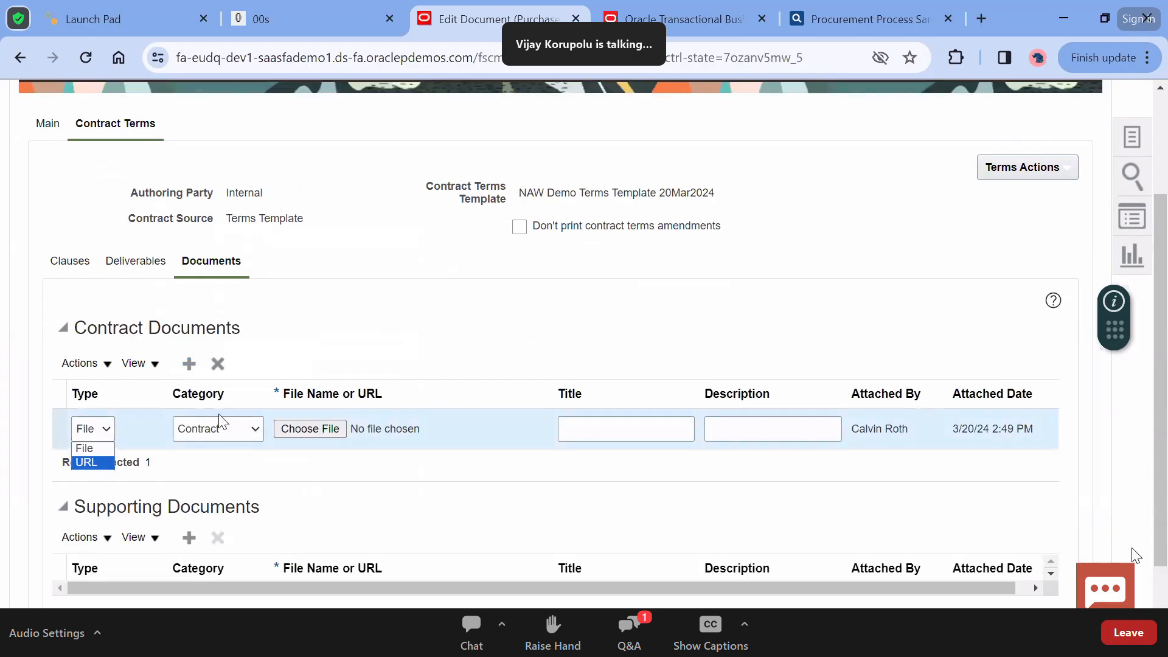
left_click(226, 433)
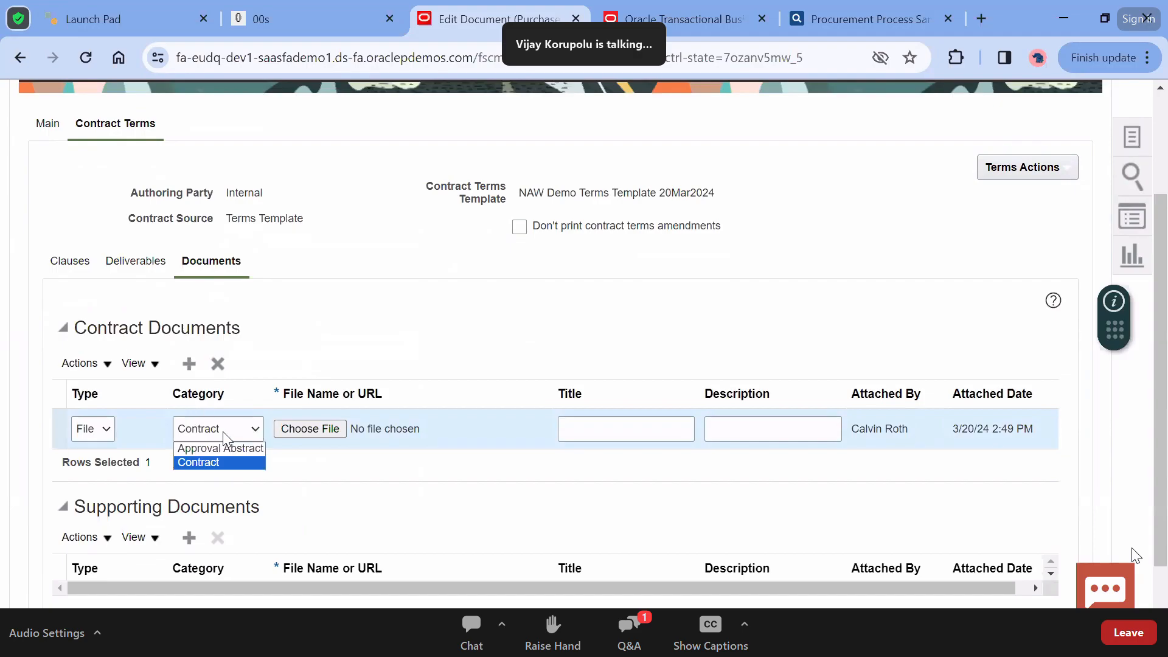
left_click(345, 490)
scroll(349, 490, "down", 1)
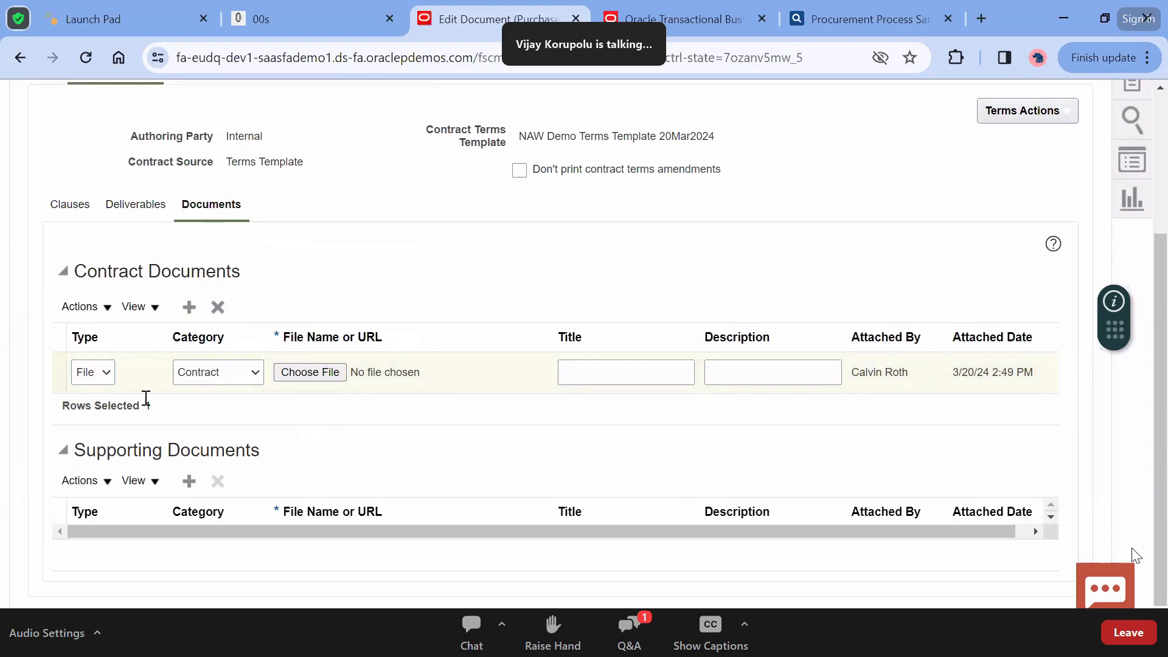
left_click(232, 310)
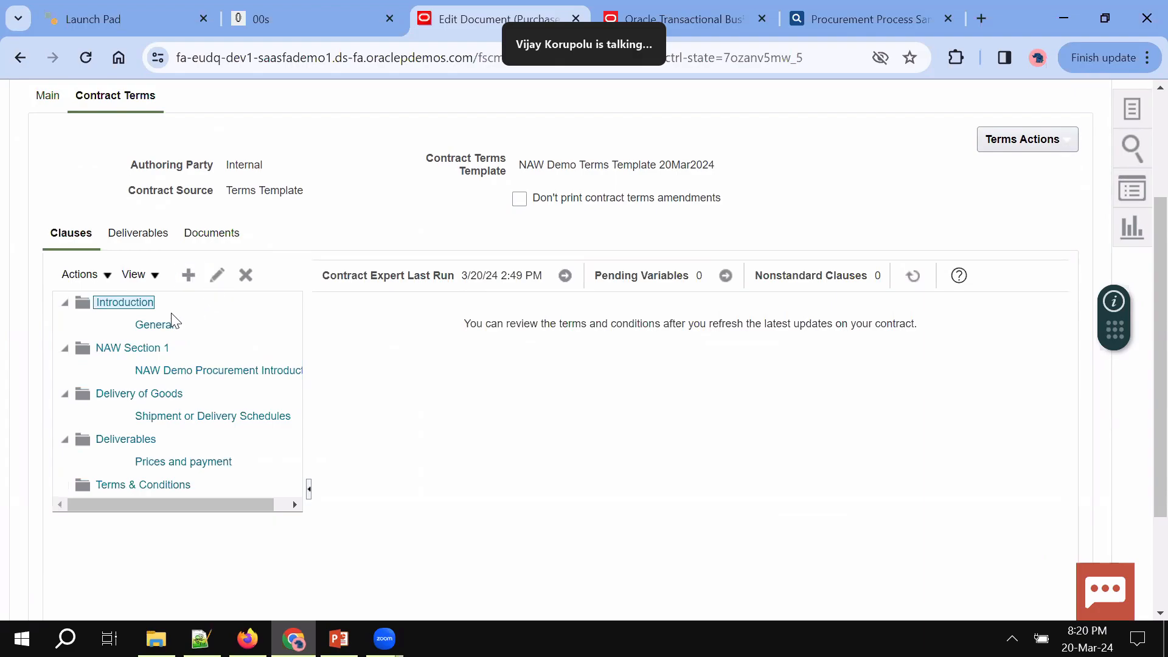
Select the General clause and review the pending variable values, which are empty
left_click(129, 326)
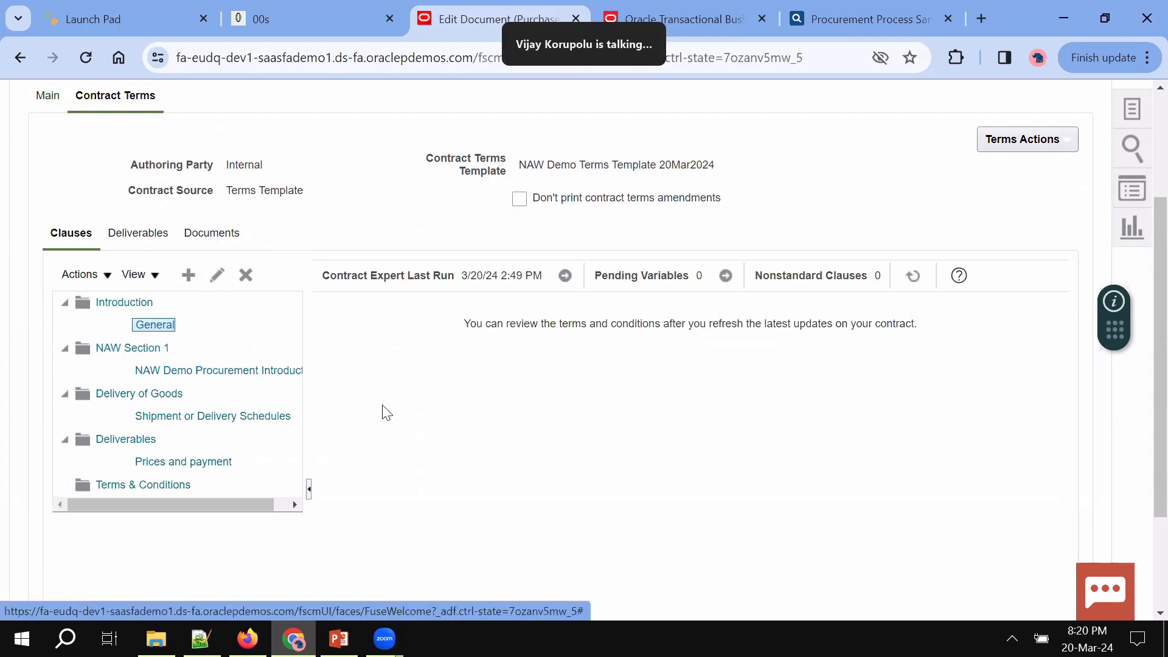
left_click(1033, 157)
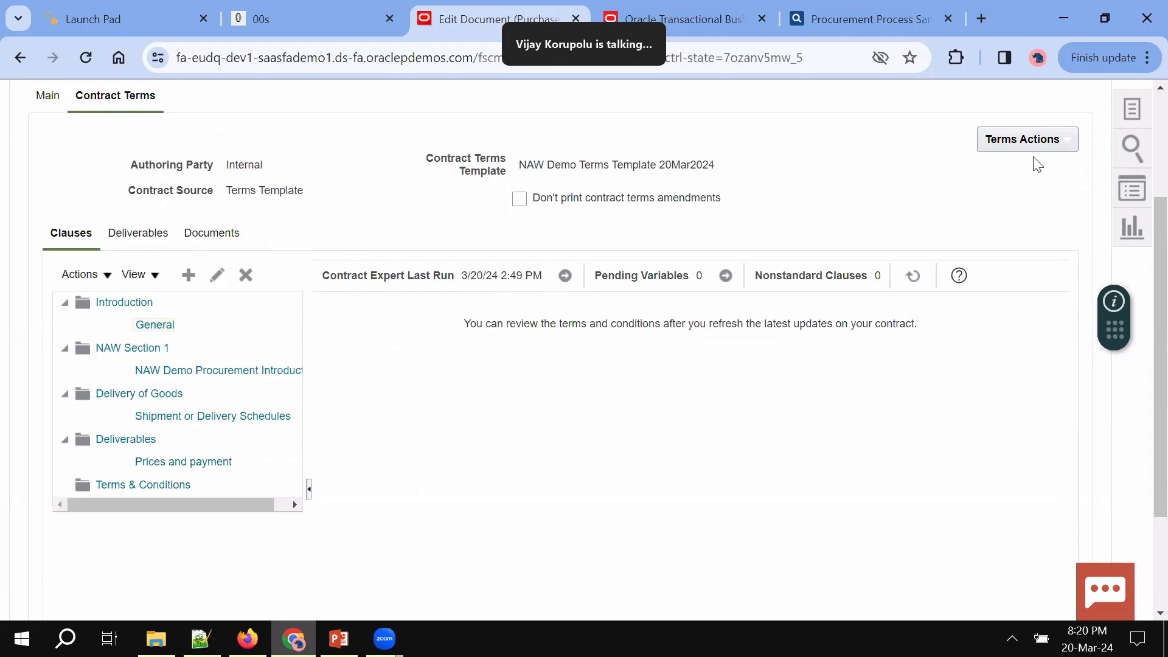
left_click(726, 277)
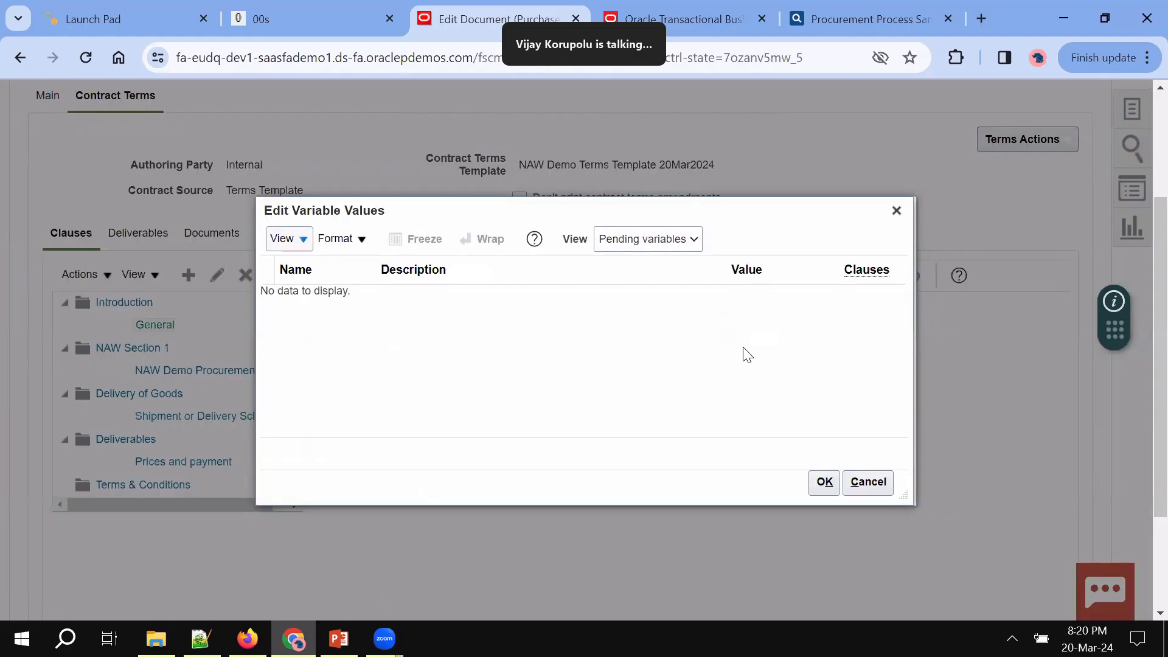
left_click(896, 210)
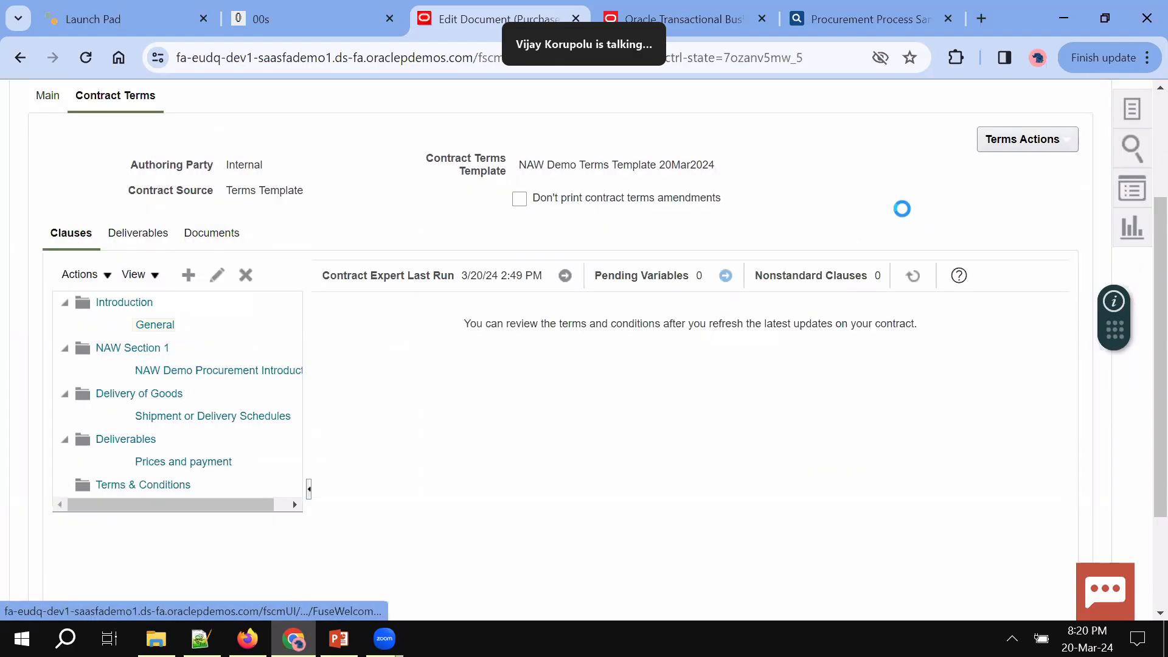
Run Contract Expert with NAW Is Subcontracting Allowed? set to Yes, inserting the Additional Conditions clause
left_click(565, 276)
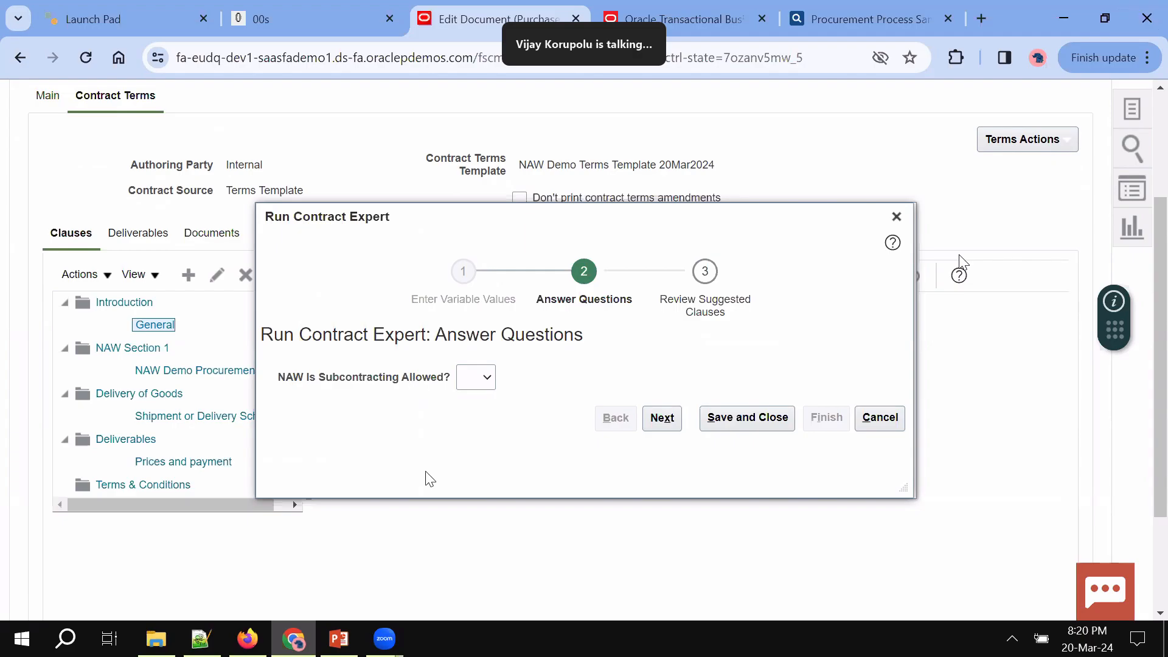
left_click(478, 378)
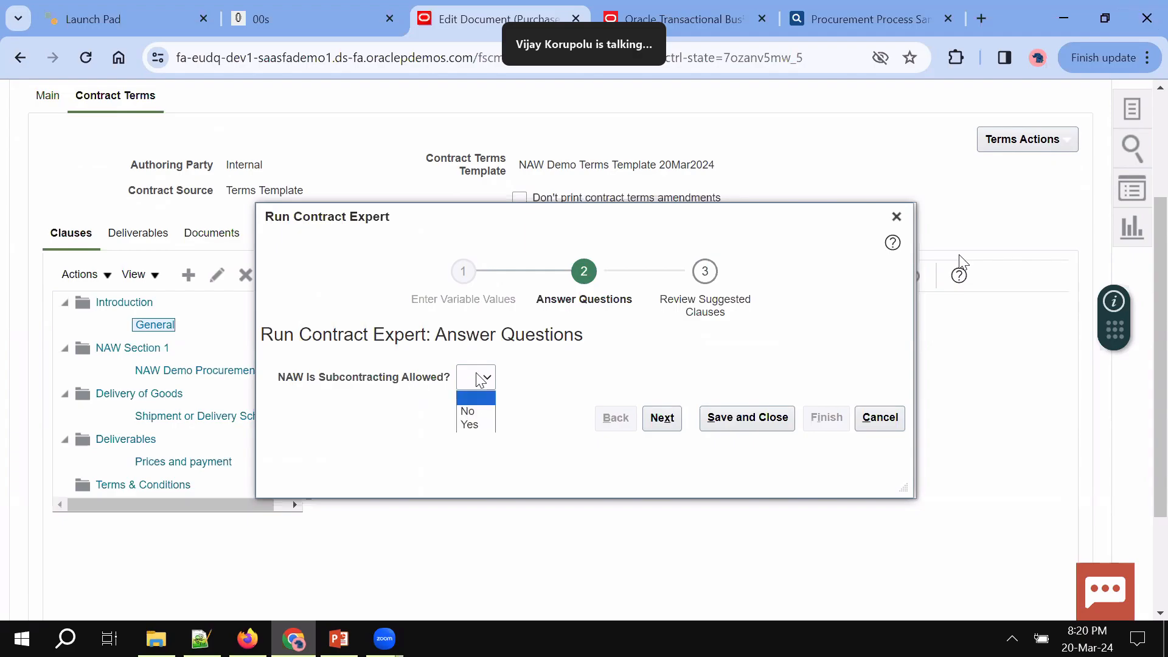
left_click(476, 426)
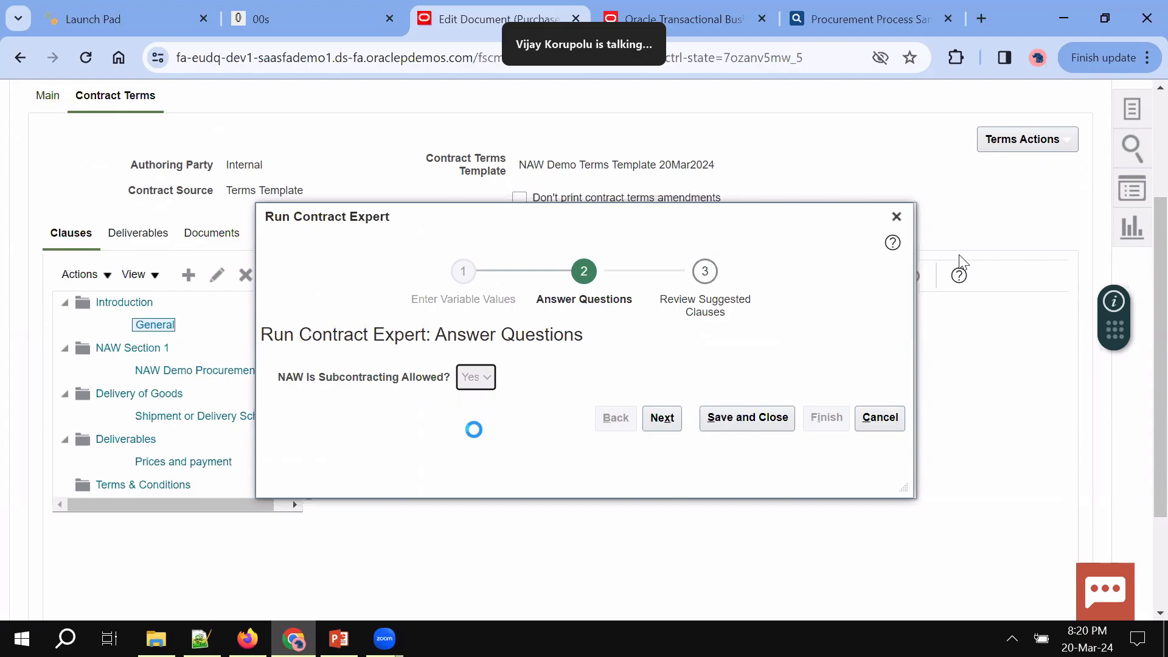
left_click(661, 418)
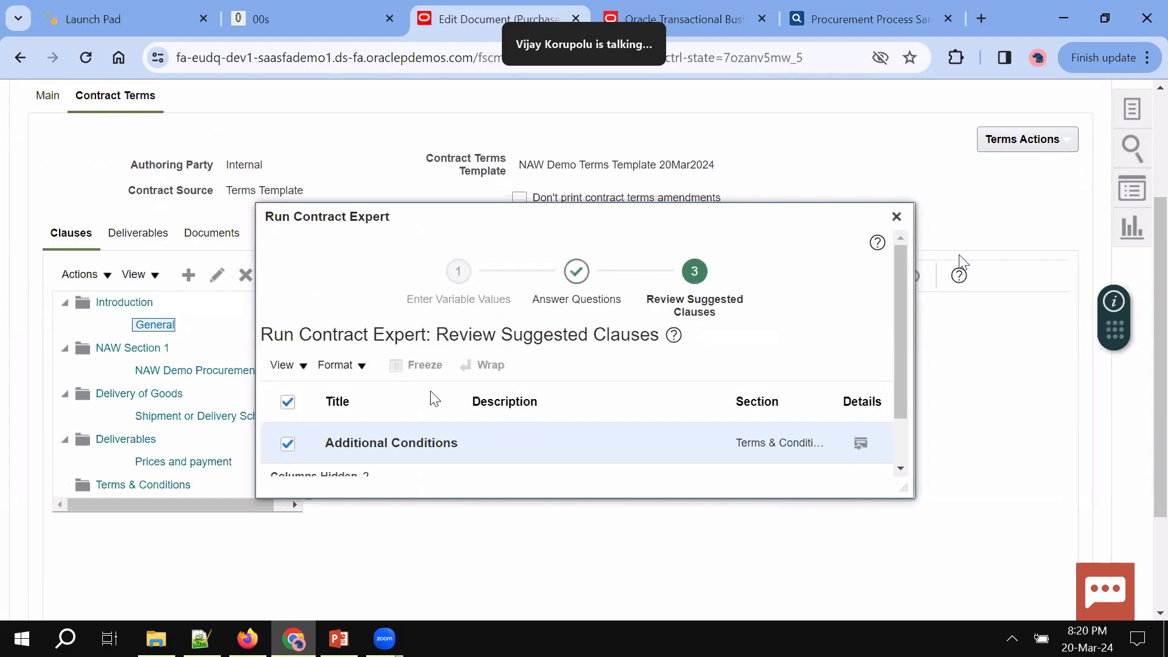
scroll(444, 441, "down", 1)
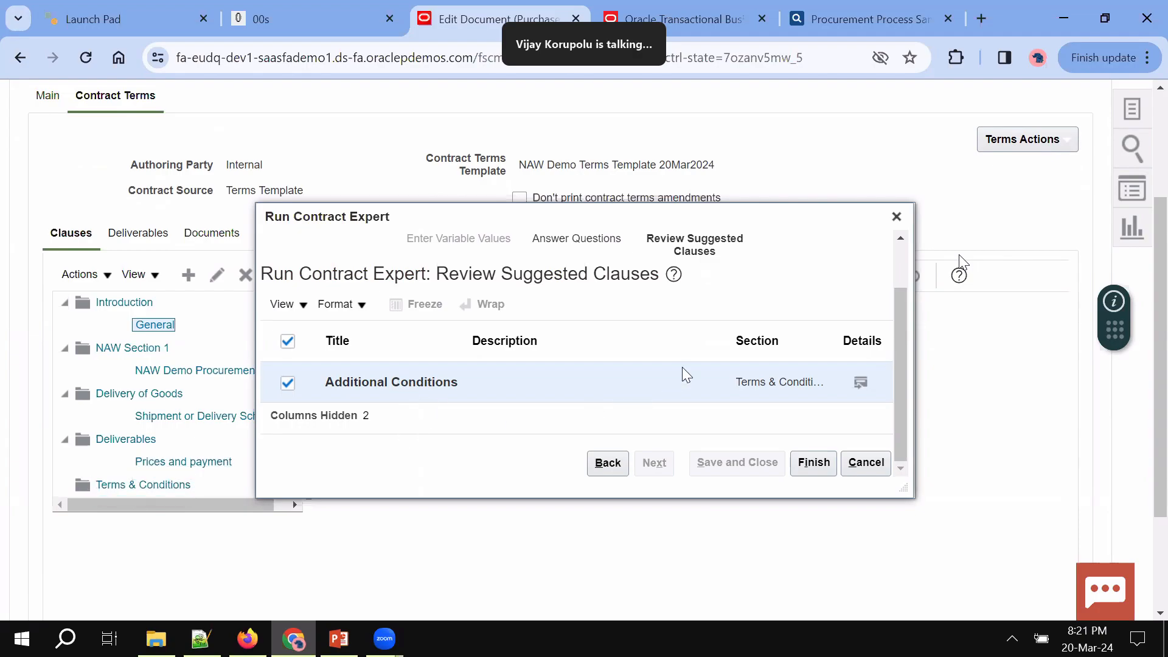
scroll(754, 384, "up", 1)
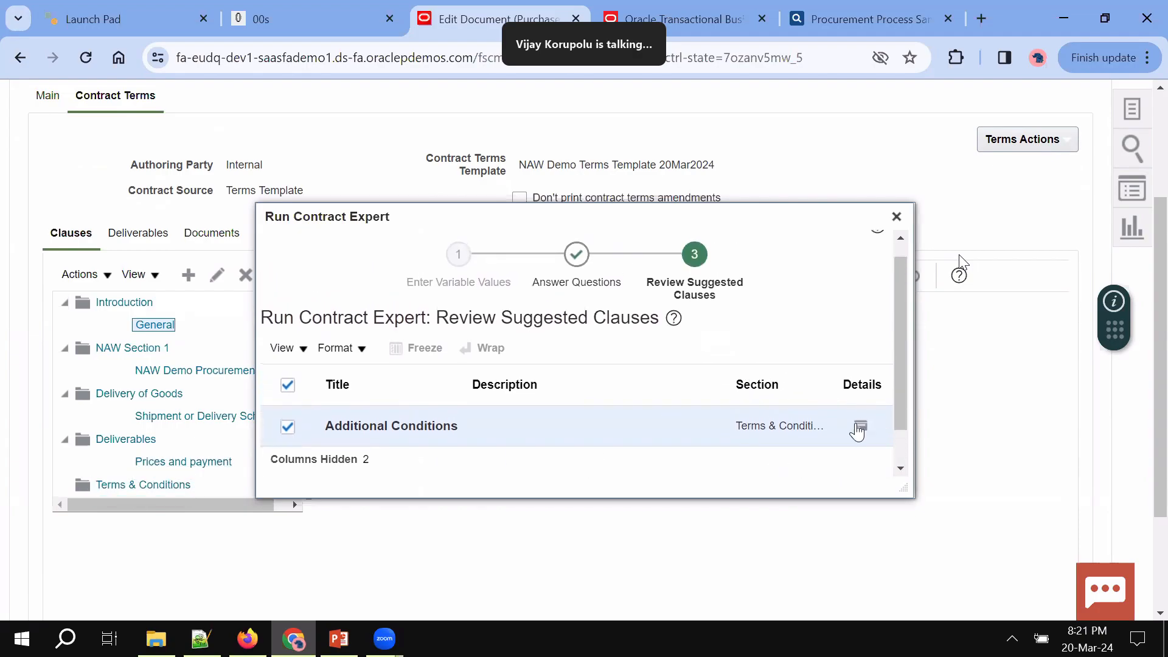
scroll(815, 356, "down", 1)
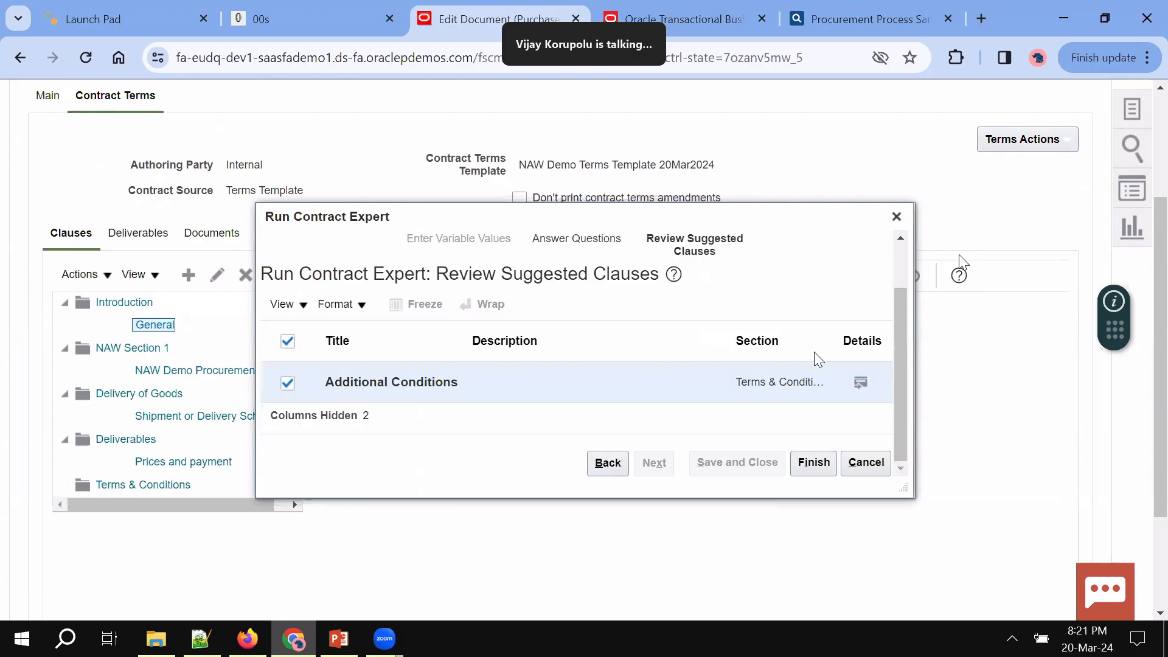
left_click(815, 464)
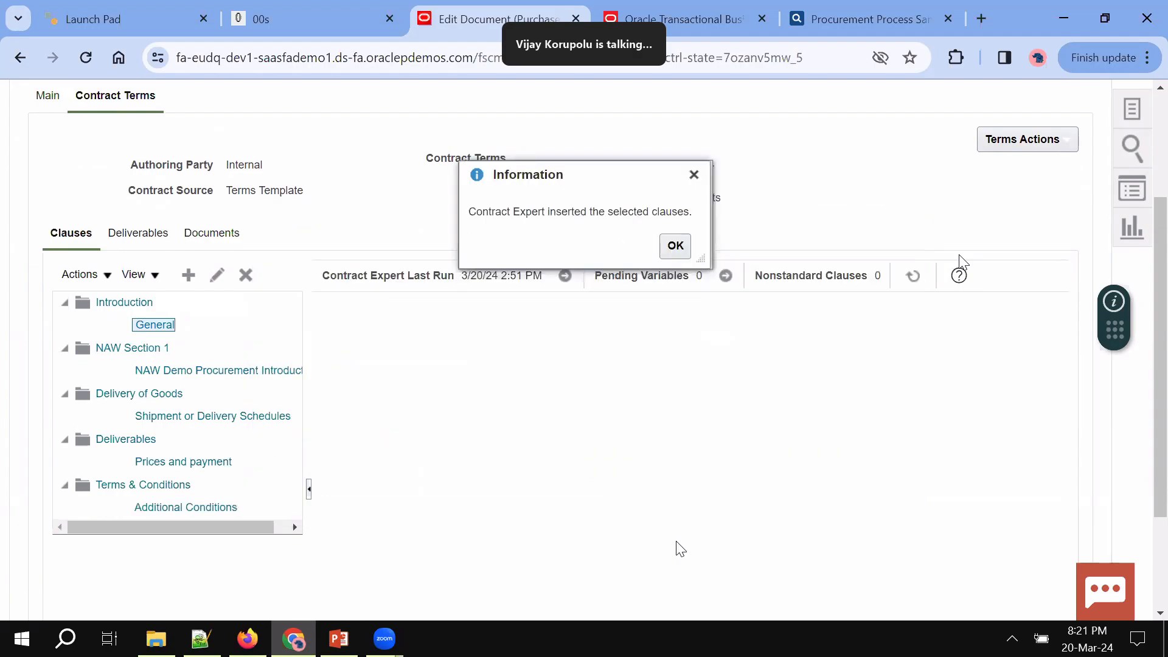
left_click(673, 245)
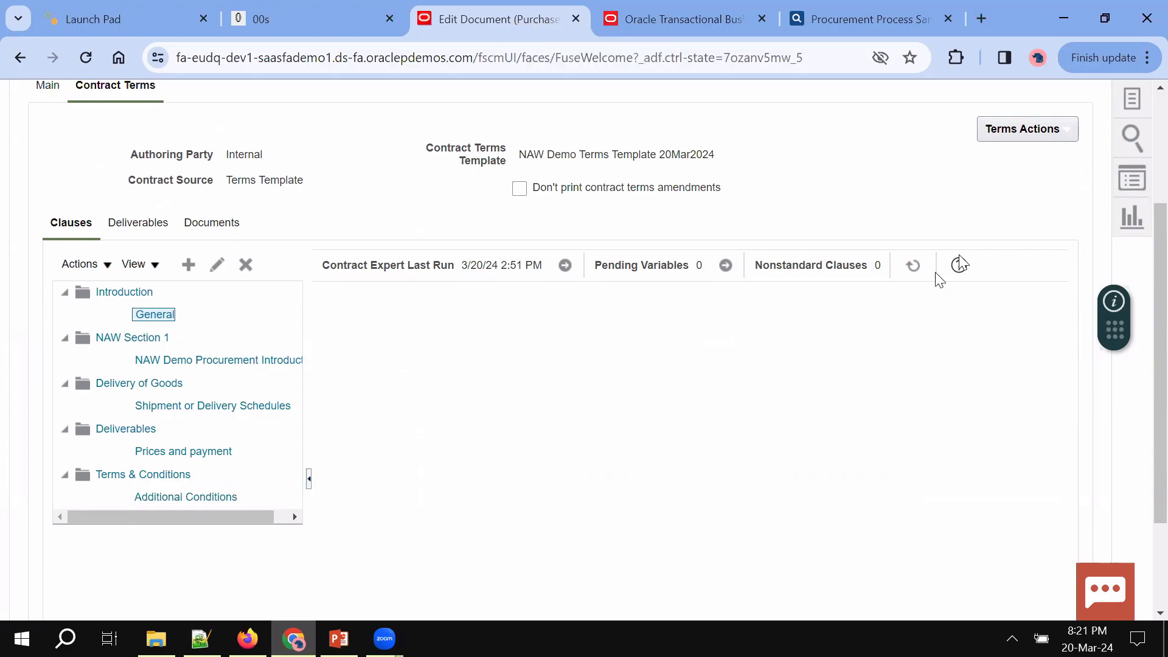
Regenerate the contract terms text, review the clauses, and save purchase order US164898
left_click(912, 265)
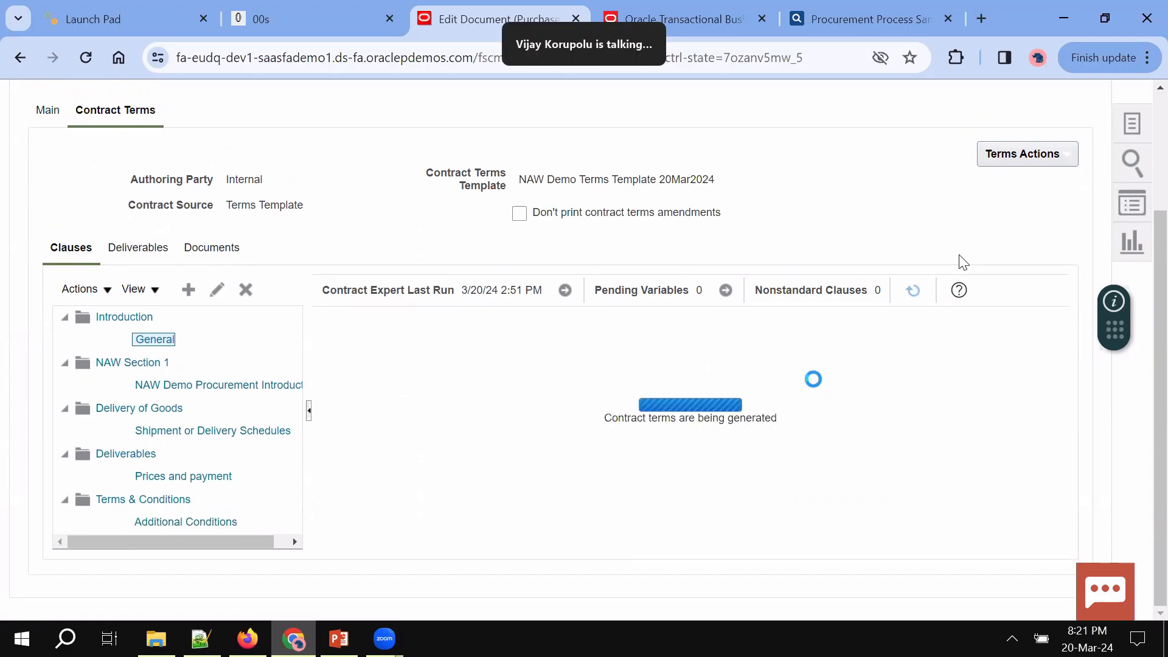
scroll(818, 387, "down", 15)
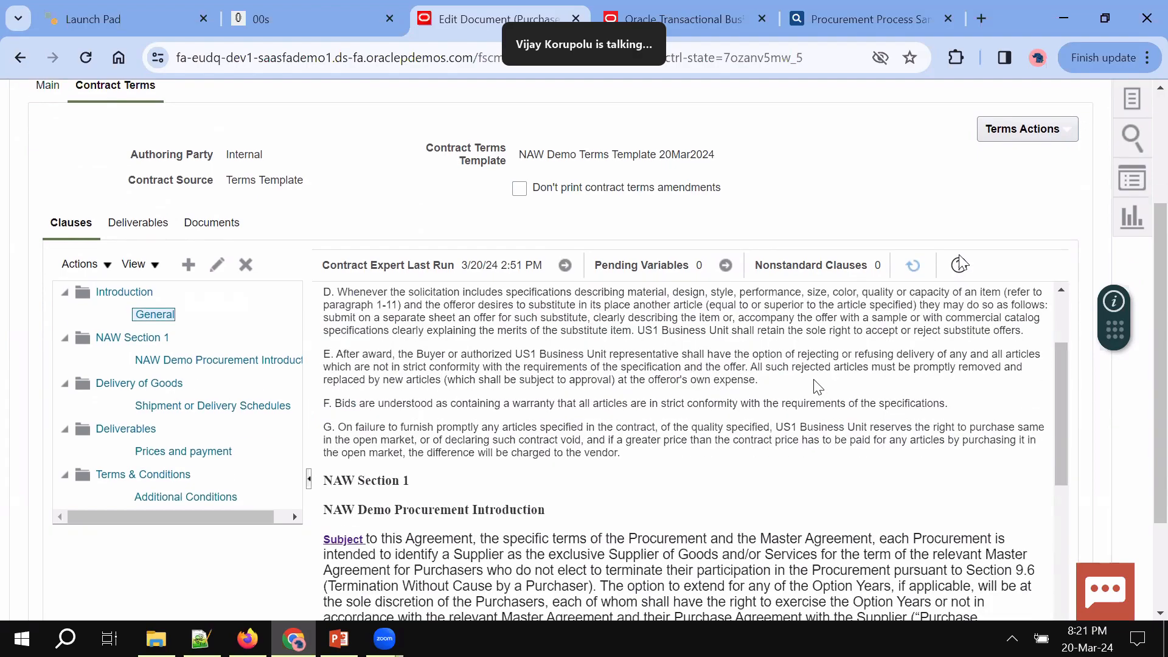
scroll(815, 380, "down", 3)
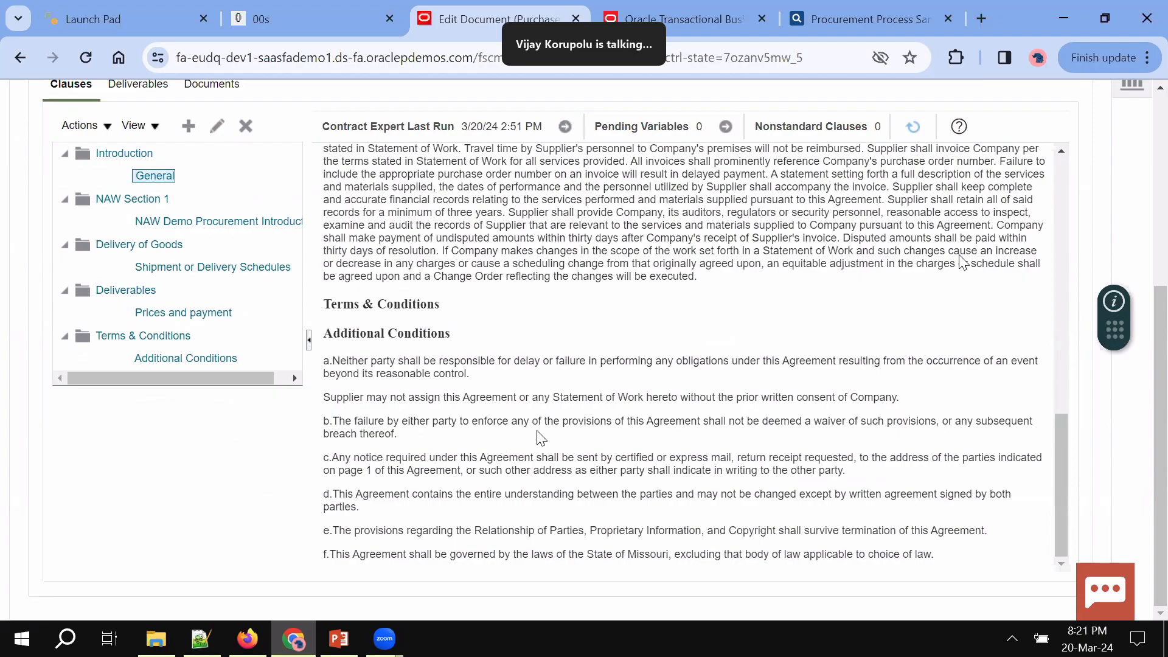
scroll(541, 438, "up", 15)
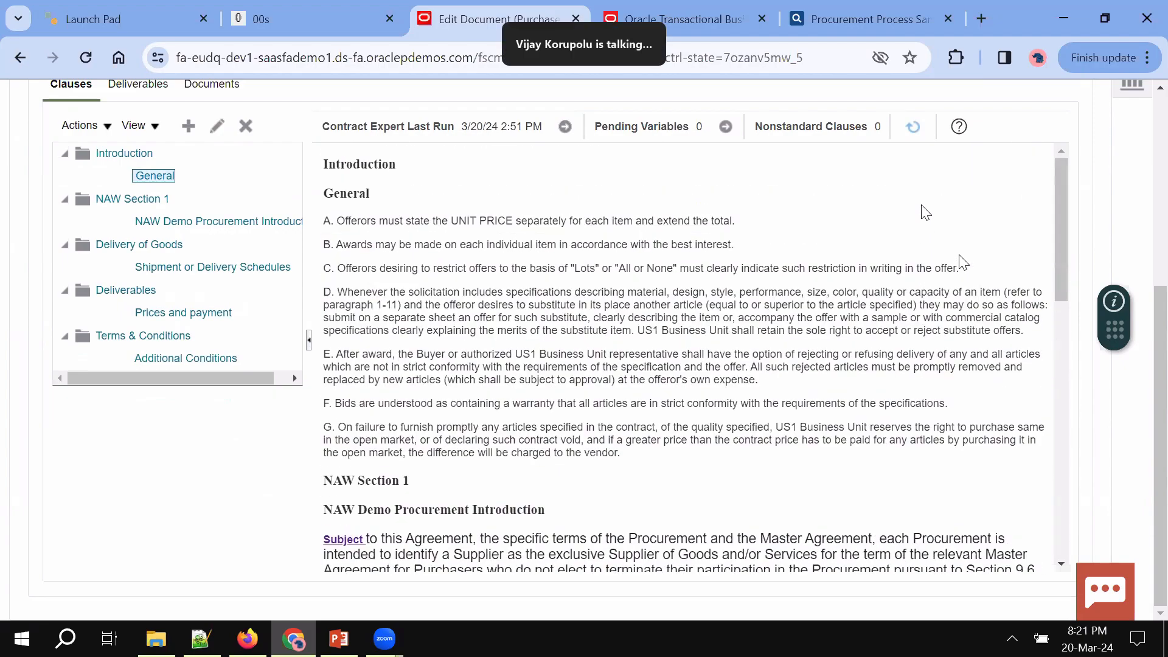
scroll(925, 212, "up", 5)
left_click(922, 201)
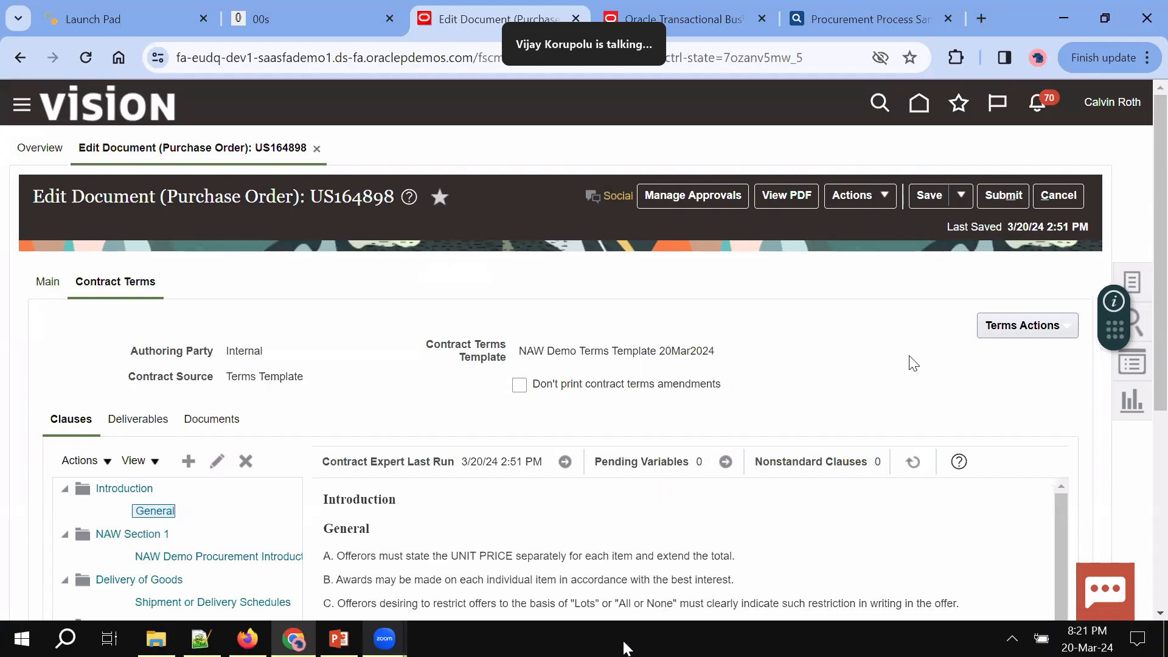
Download the contract terms as Word file US164898_0.docx, locked until upload
left_click(1003, 334)
scroll(970, 382, "down", 2)
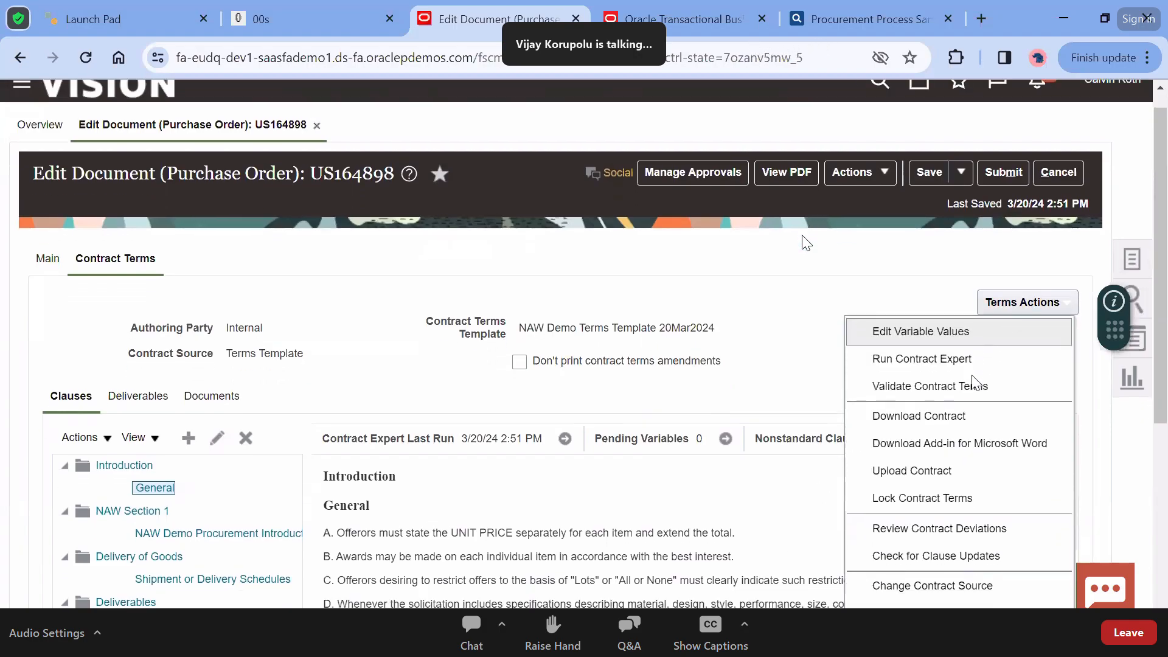
scroll(967, 359, "down", 1)
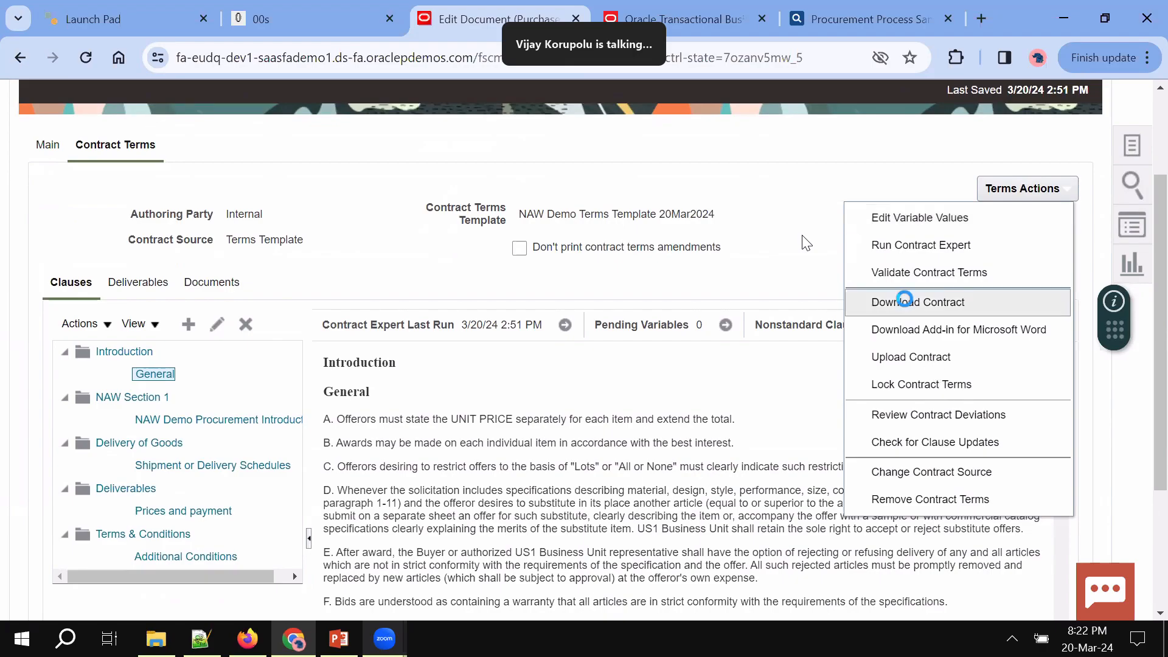
left_click(902, 302)
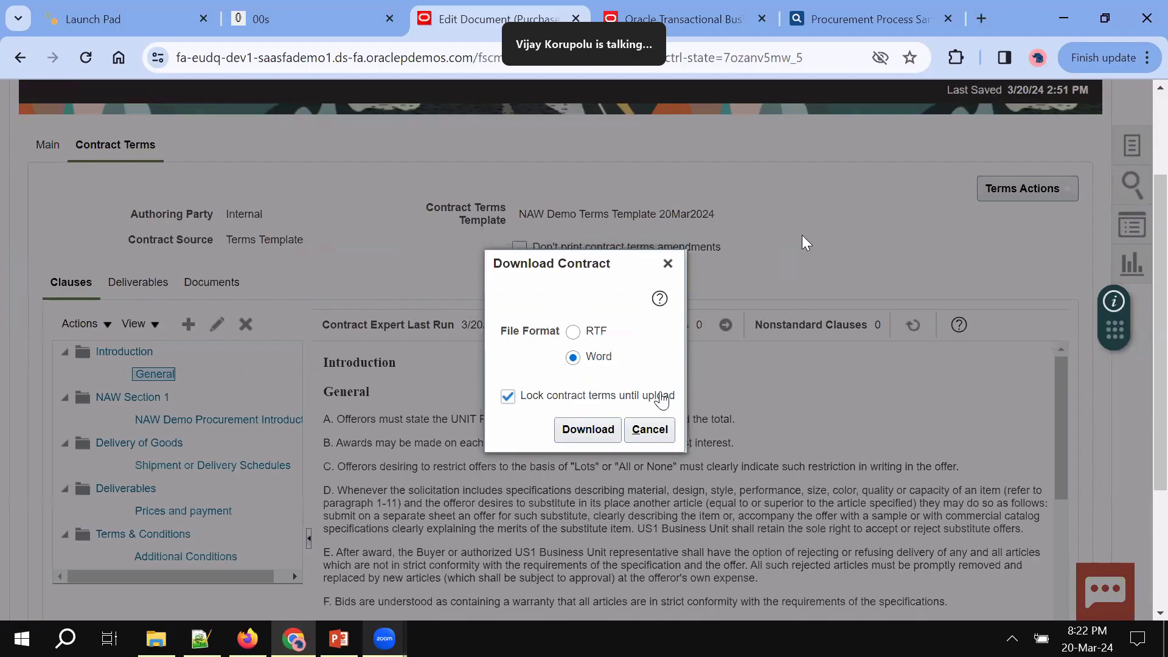
left_click(587, 429)
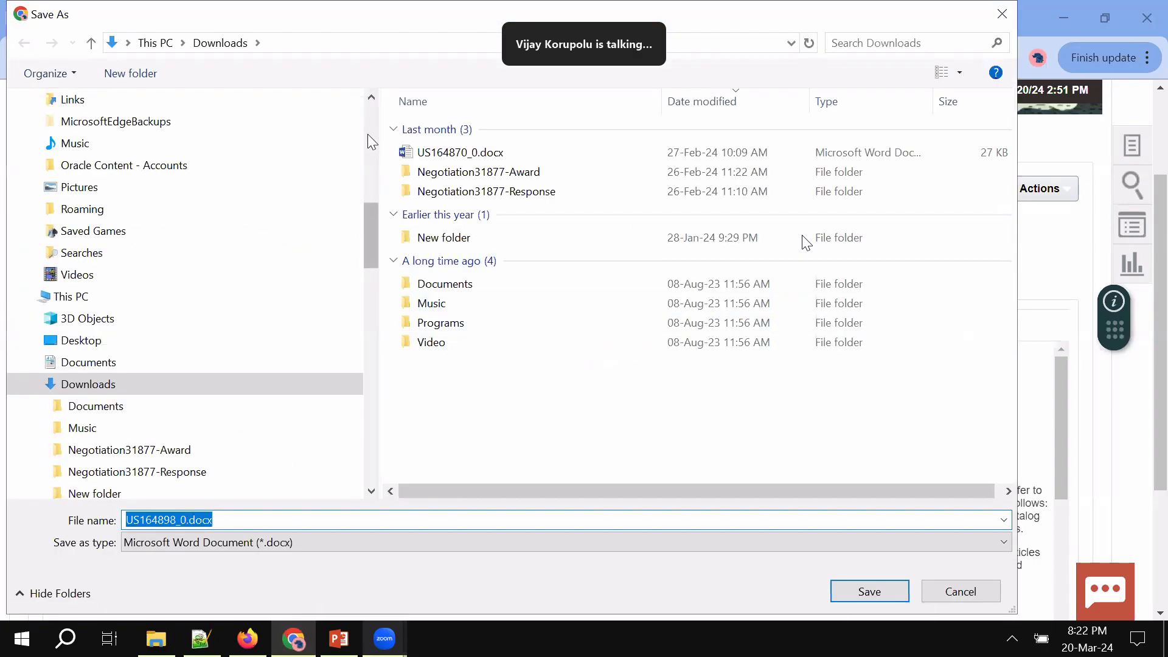
Save US164898_0.docx into a new Desktop folder and bring the Notepad++ notes forward
left_click(72, 129)
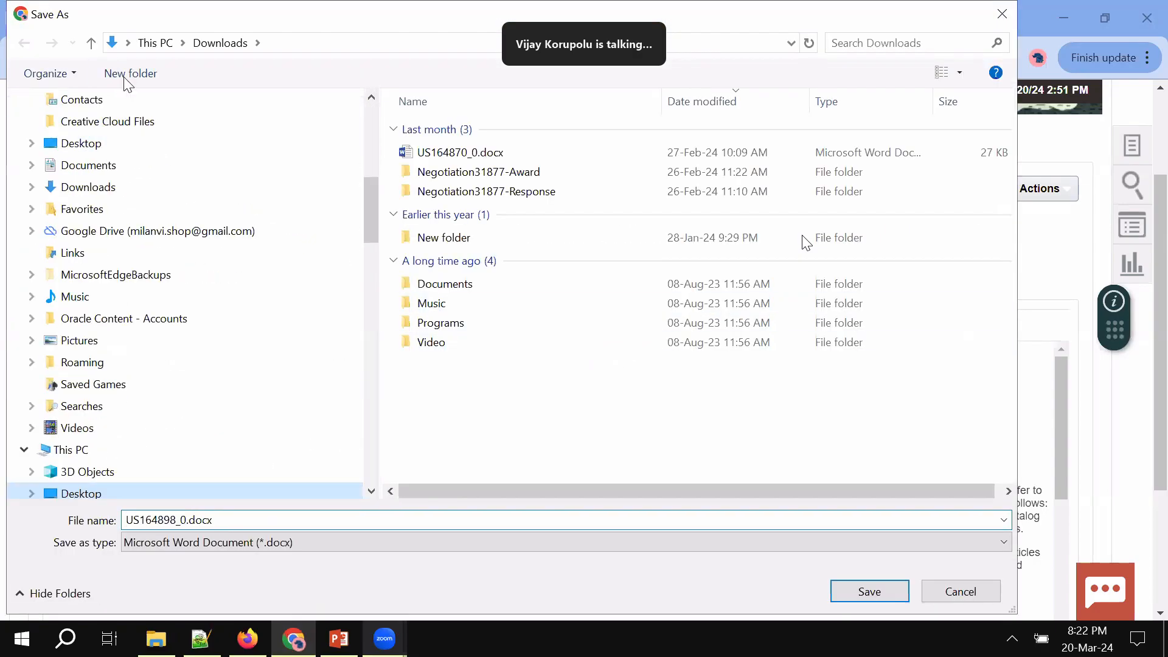
left_click(130, 74)
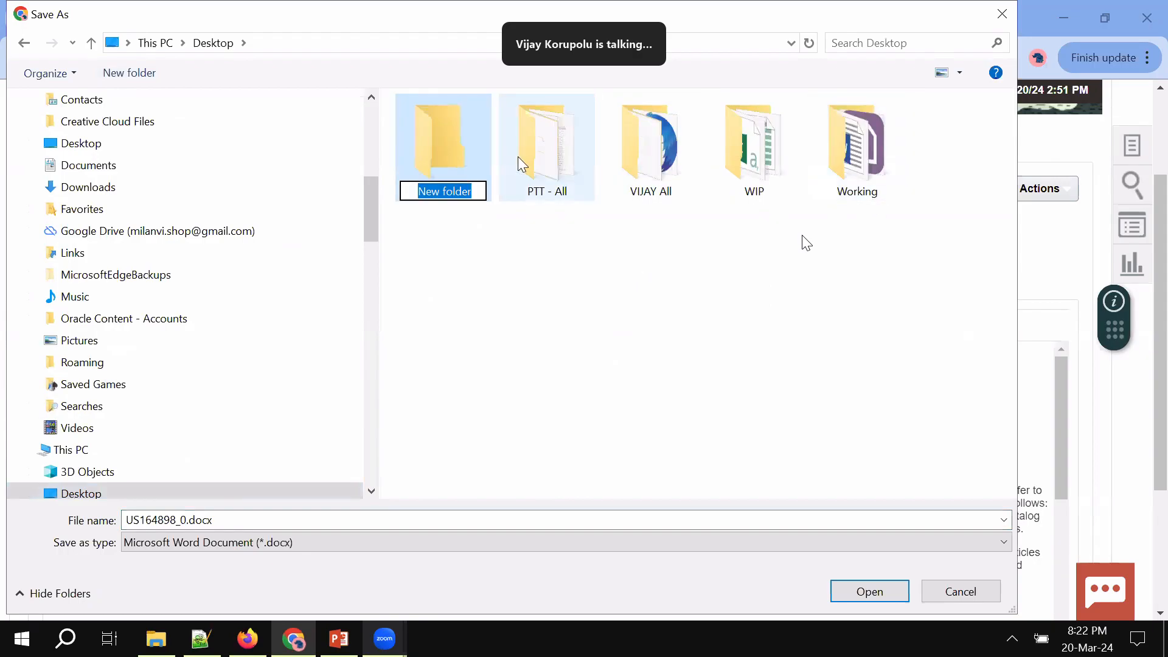
left_click(464, 165)
double_click(463, 163)
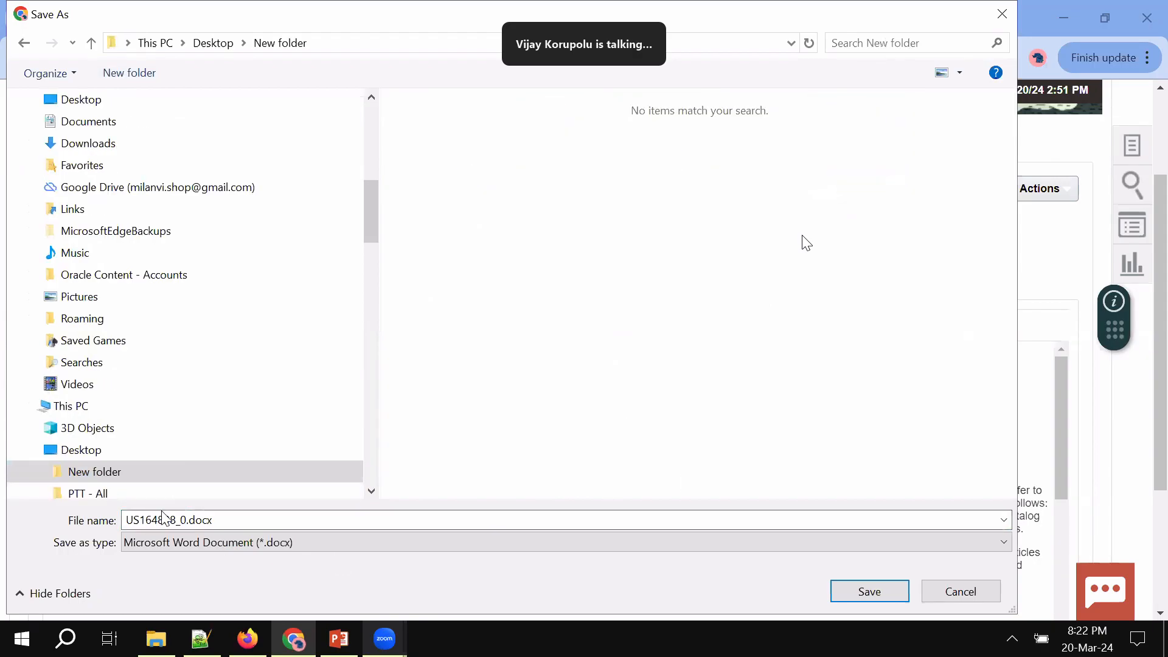
left_click(845, 596)
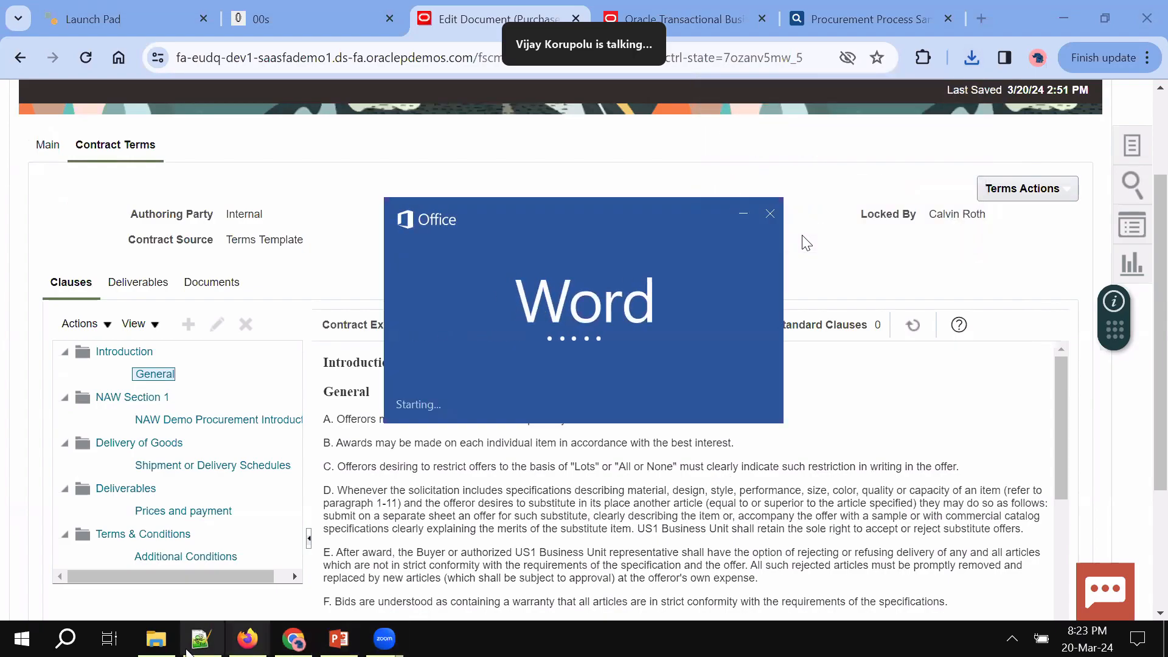
left_click(200, 638)
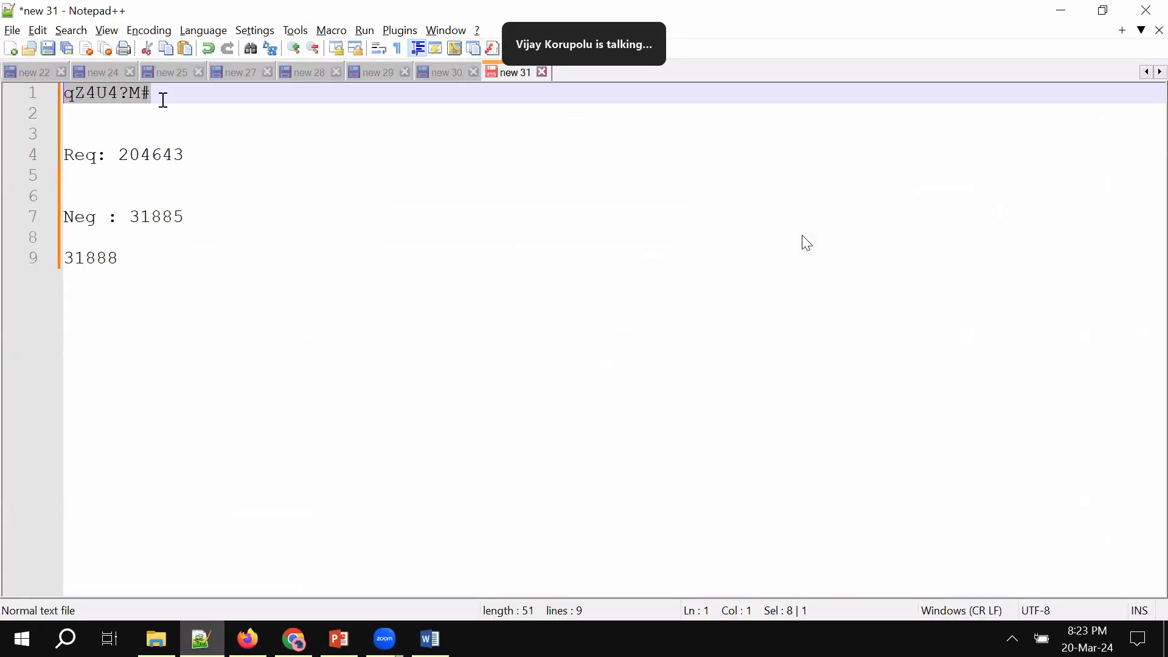
Bring the downloaded US164898_0.docx forward in Word and enable editing from Protected View
left_click(446, 634)
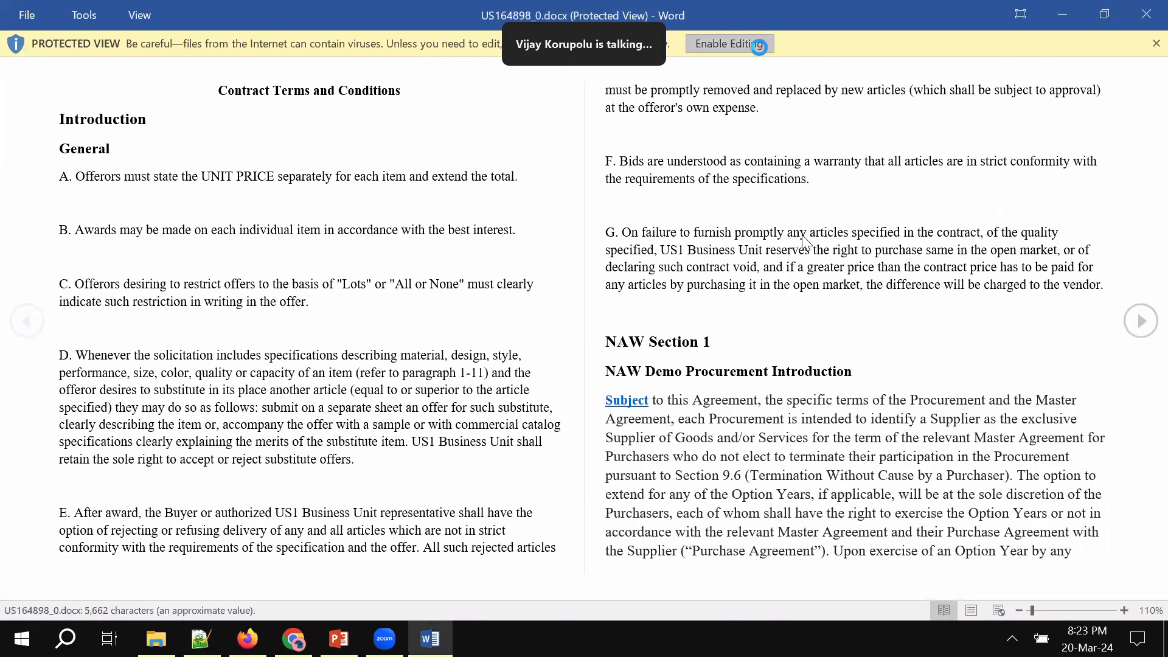
left_click(759, 45)
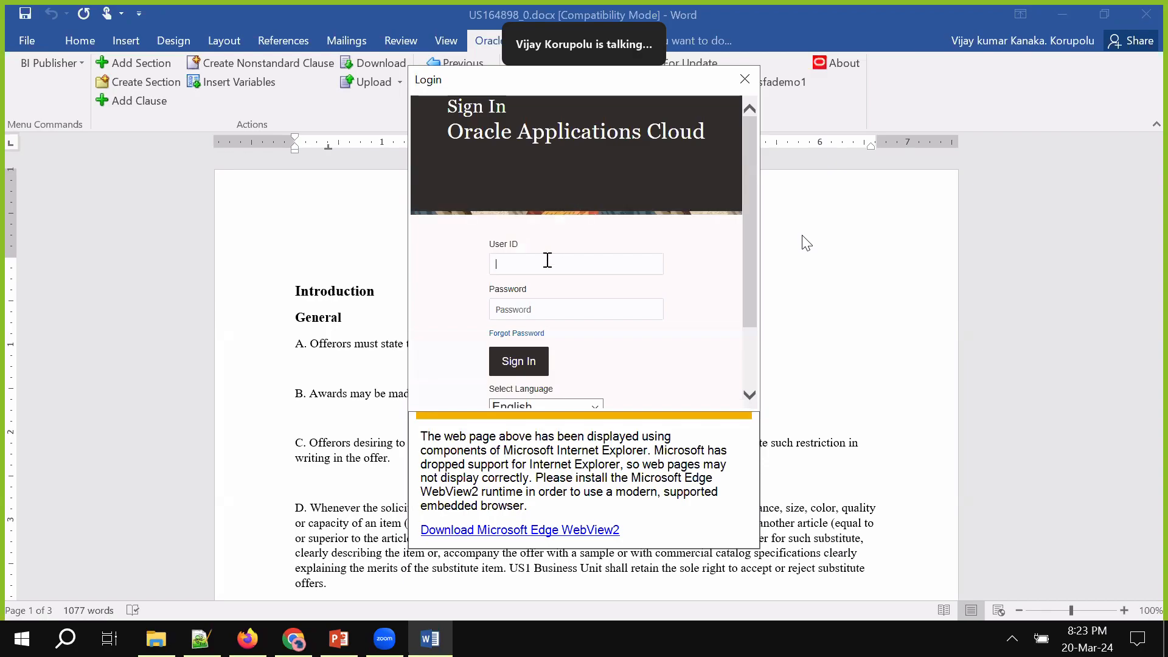
Sign in to Oracle Applications Cloud with the user ID and password, then close the failed window
key("Tab")
type("********")
left_click(506, 365)
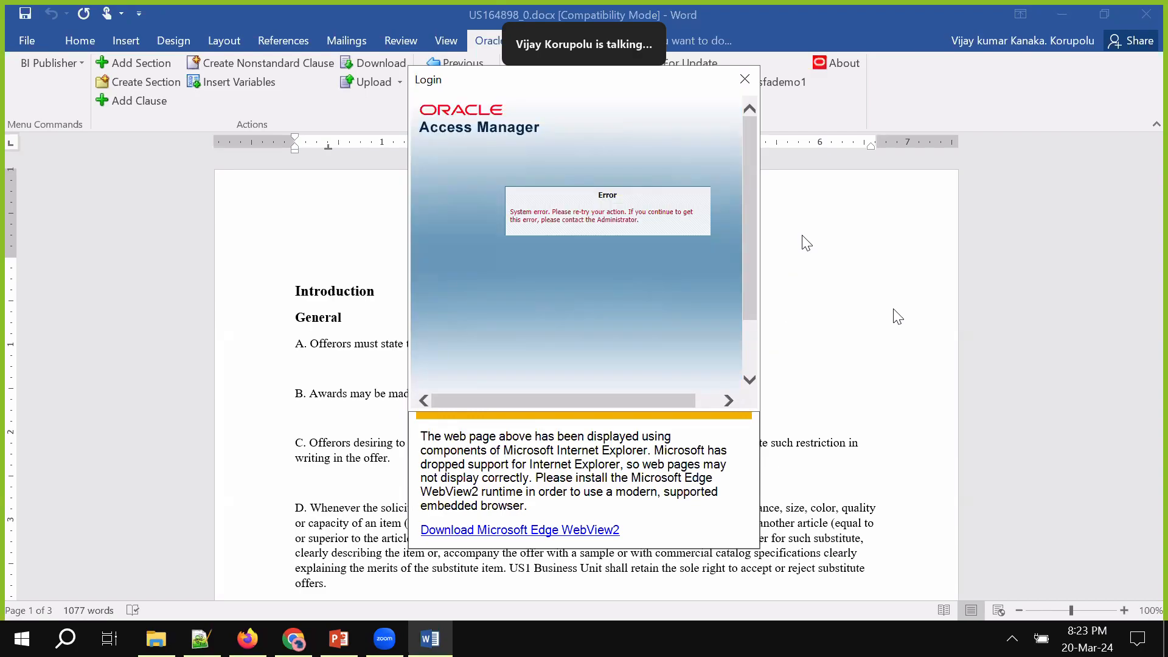
left_click_drag(753, 271, 743, 155)
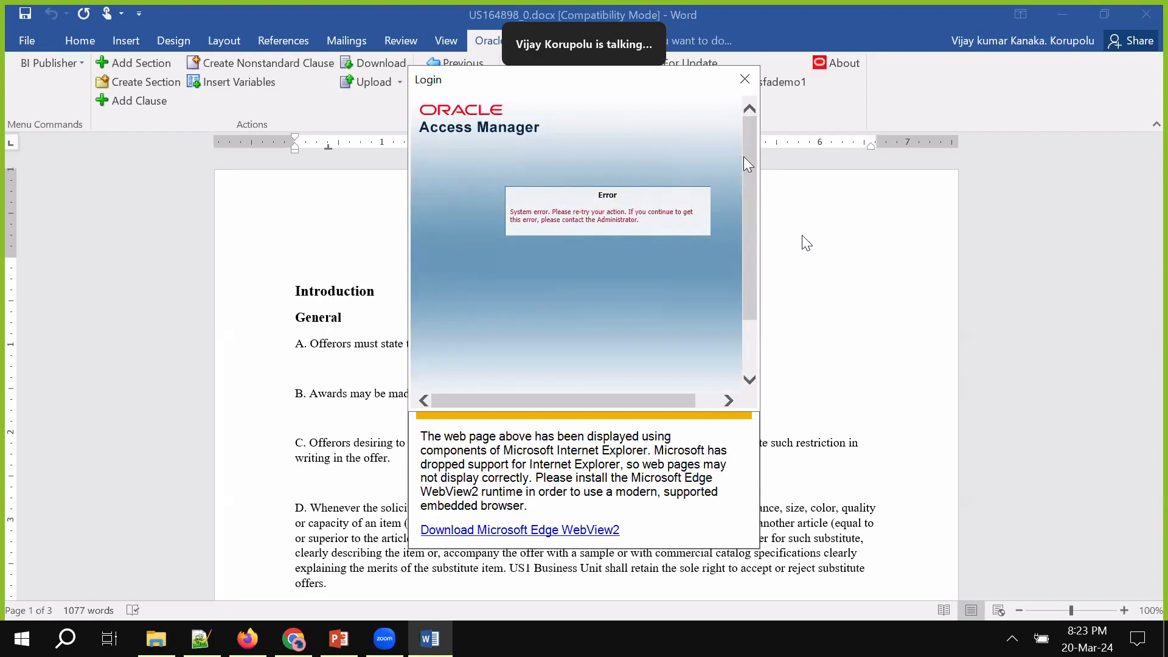
left_click(748, 80)
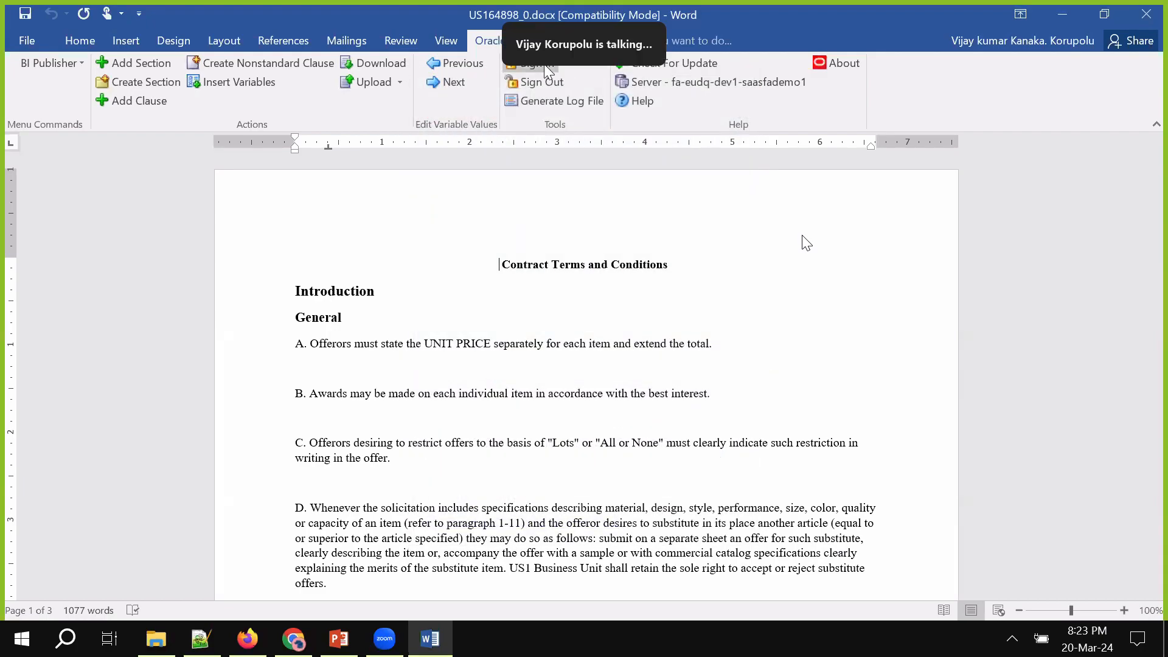
Retry the add-in sign-in, pasting the password copied from the notes
left_click(544, 64)
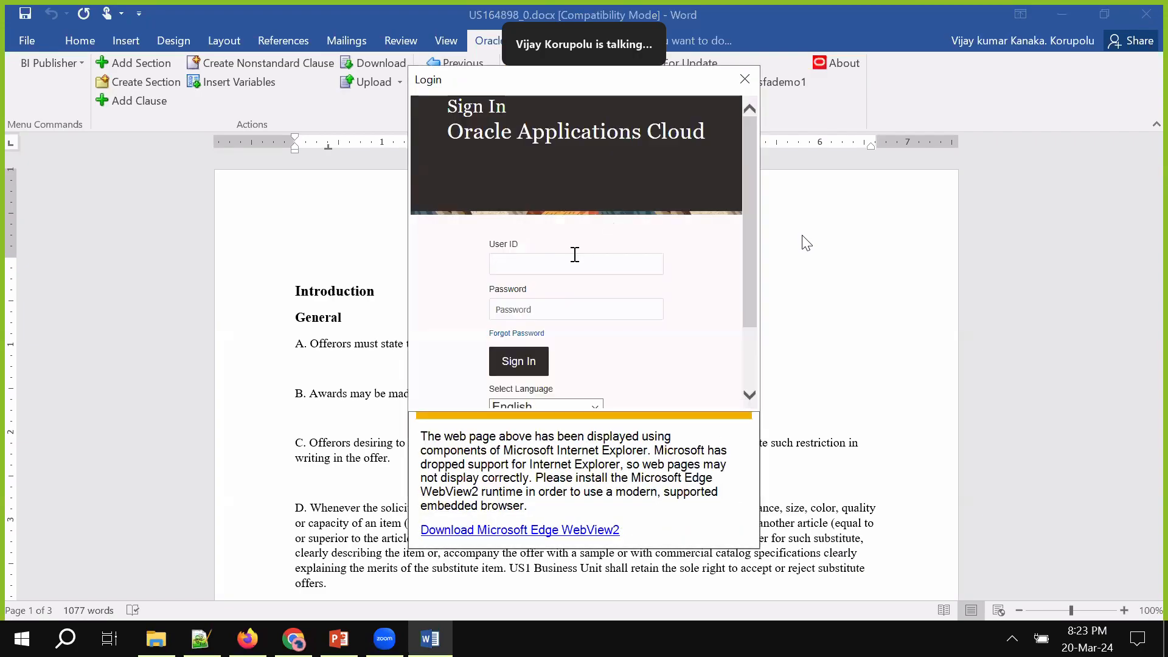
key("Tab")
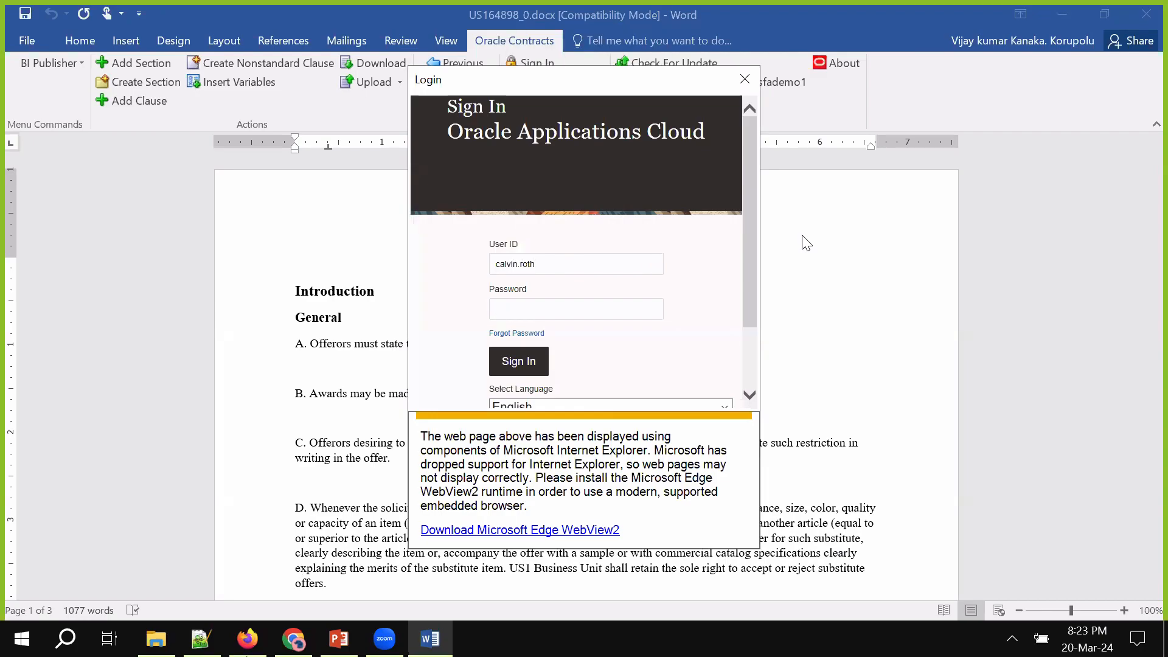
left_click(200, 638)
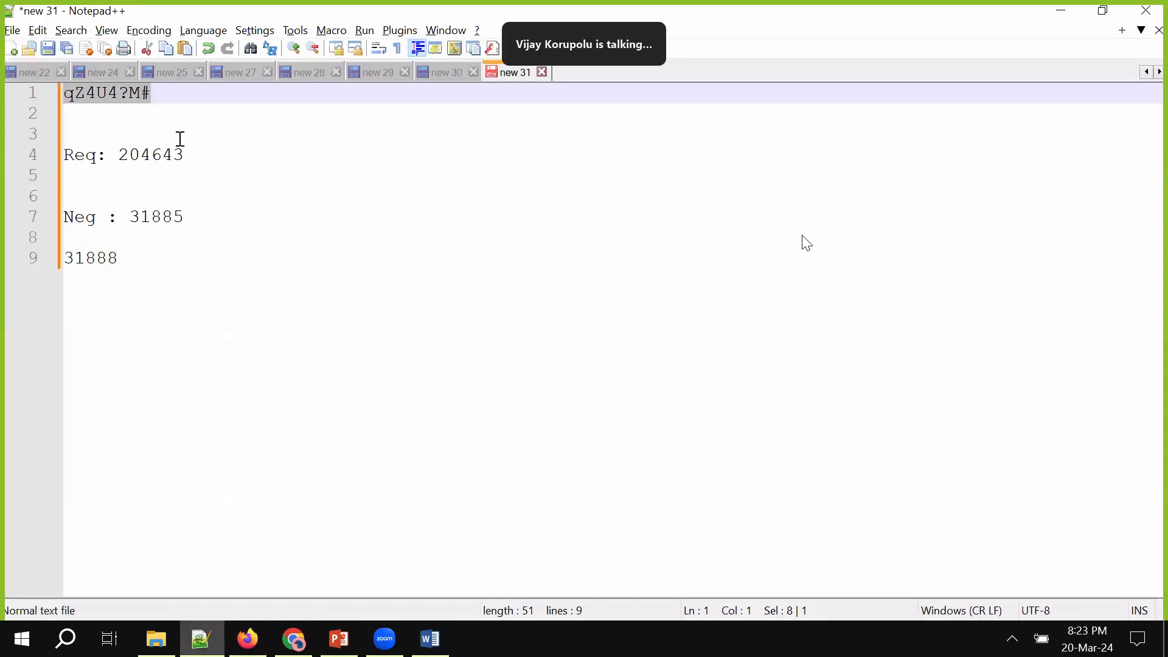
key("ctrl+c")
key("alt+Tab")
key("ctrl+v")
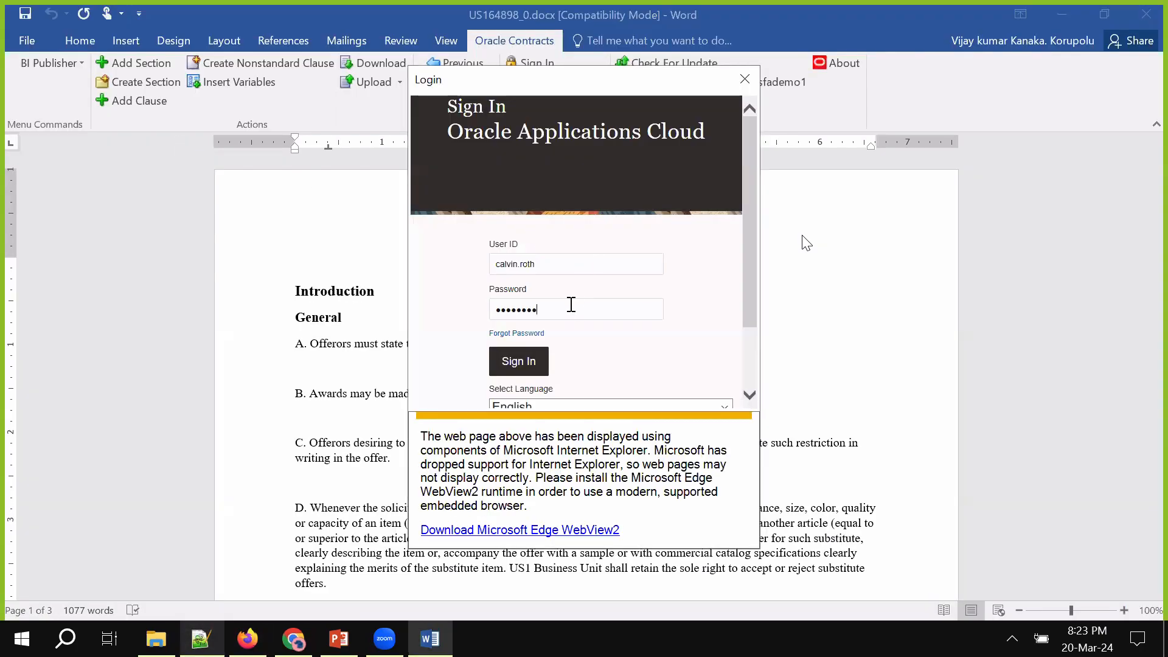
left_click(535, 363)
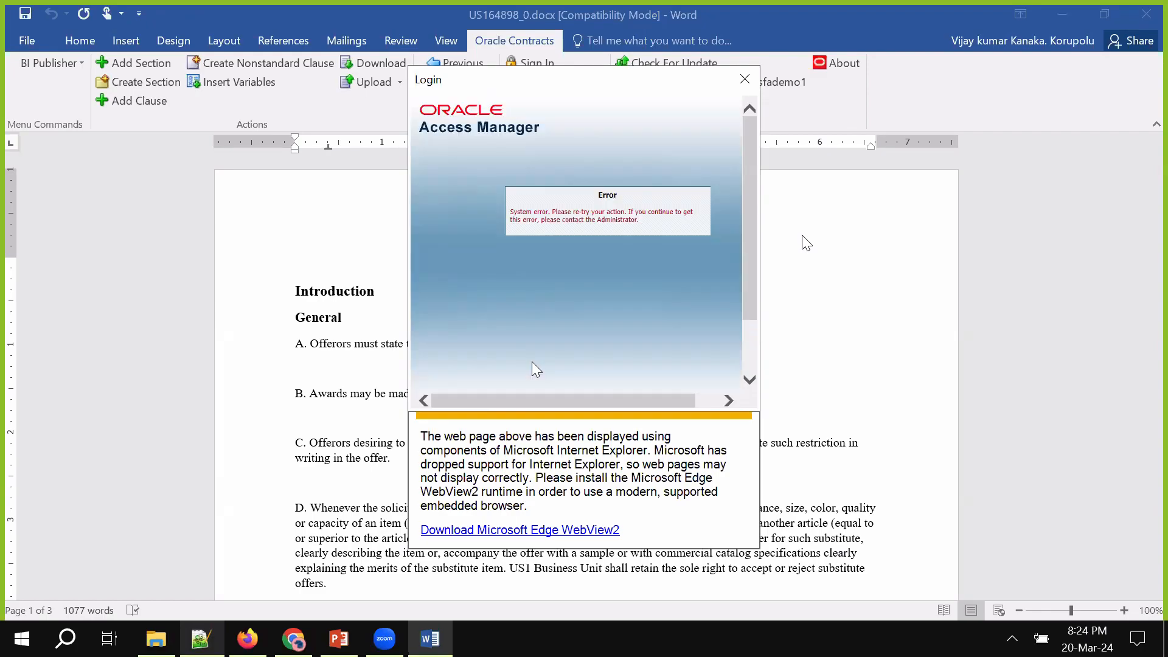
Close the failed sign-in, try Check For Update, and dismiss the not-signed-in error
left_click(746, 80)
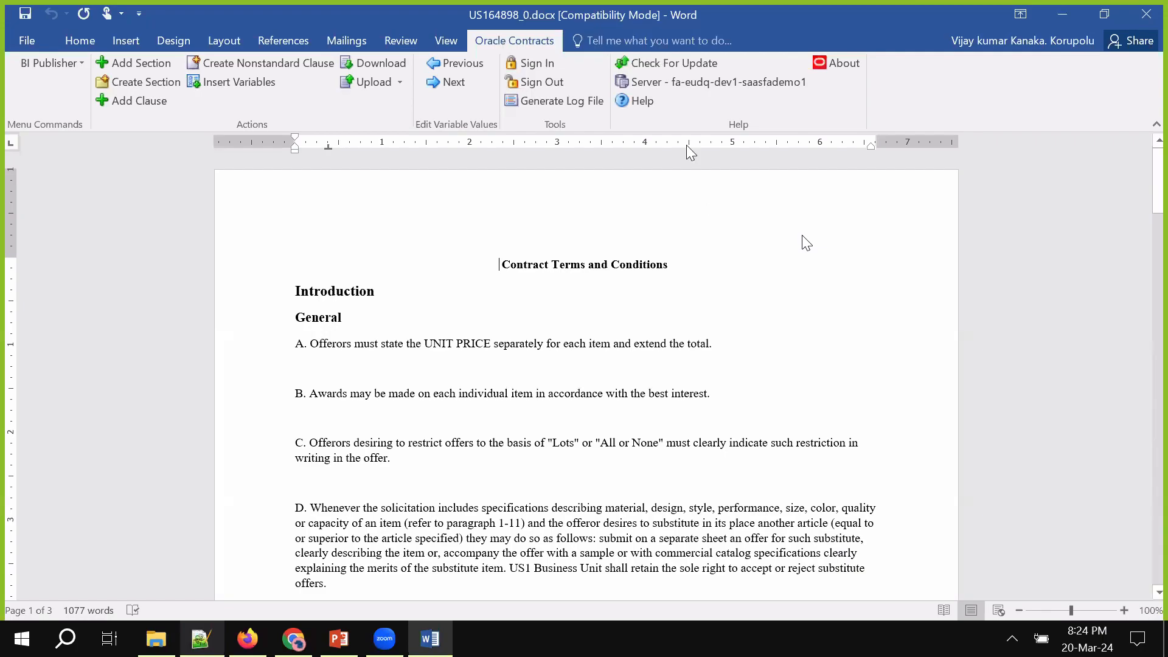
left_click(675, 61)
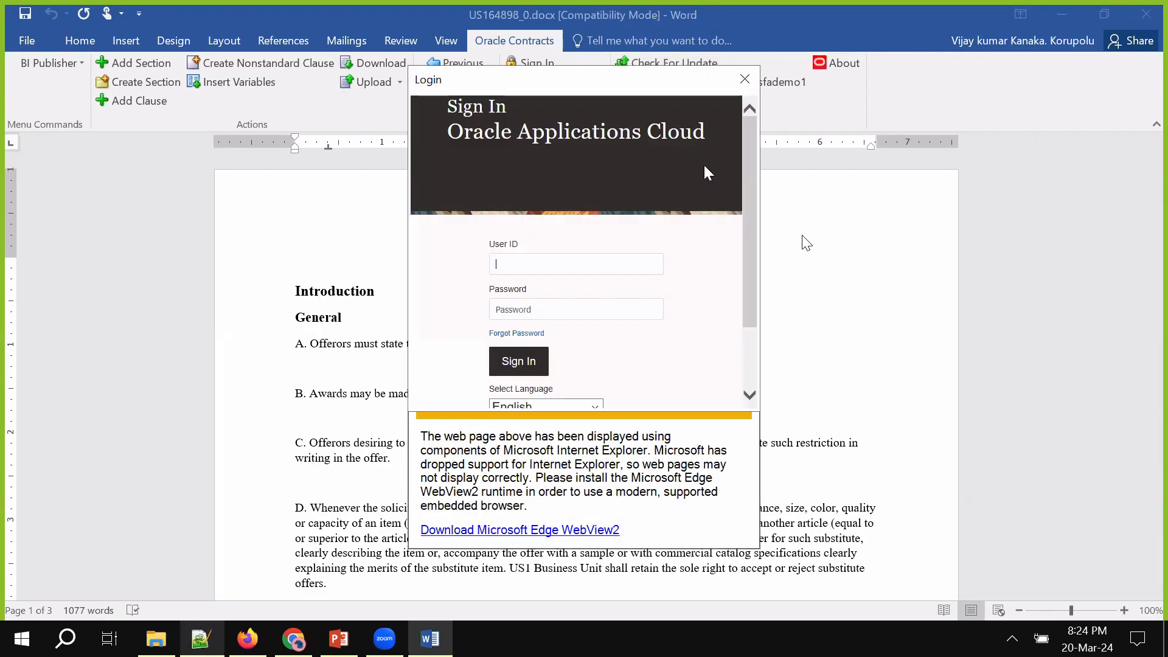
left_click(742, 81)
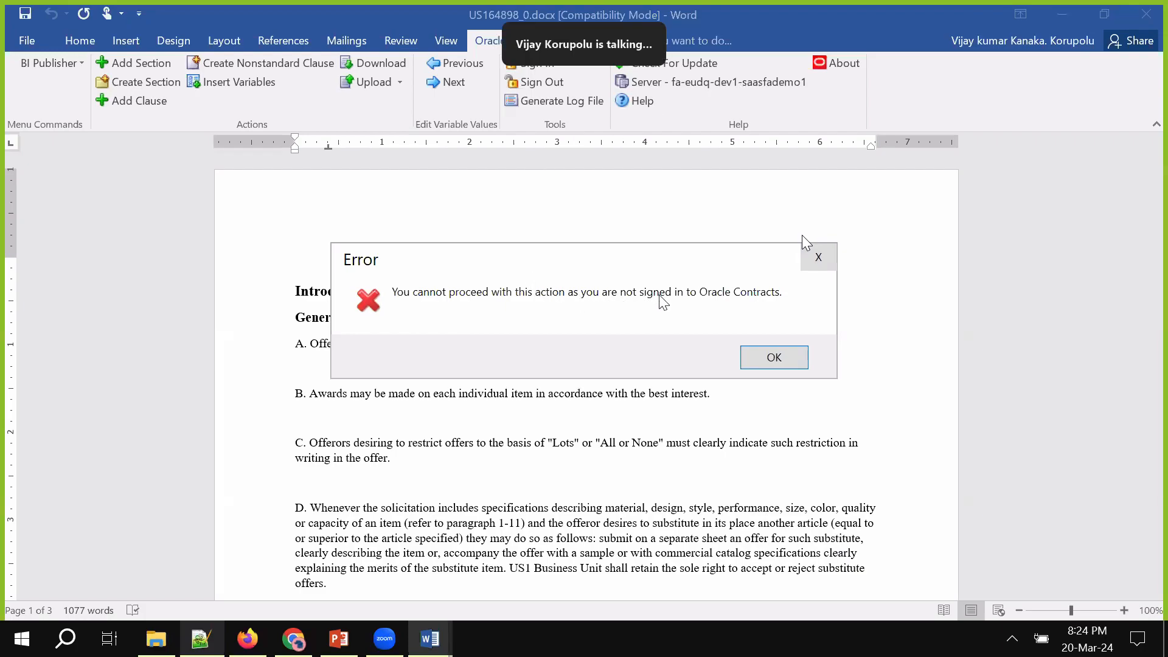
left_click(754, 358)
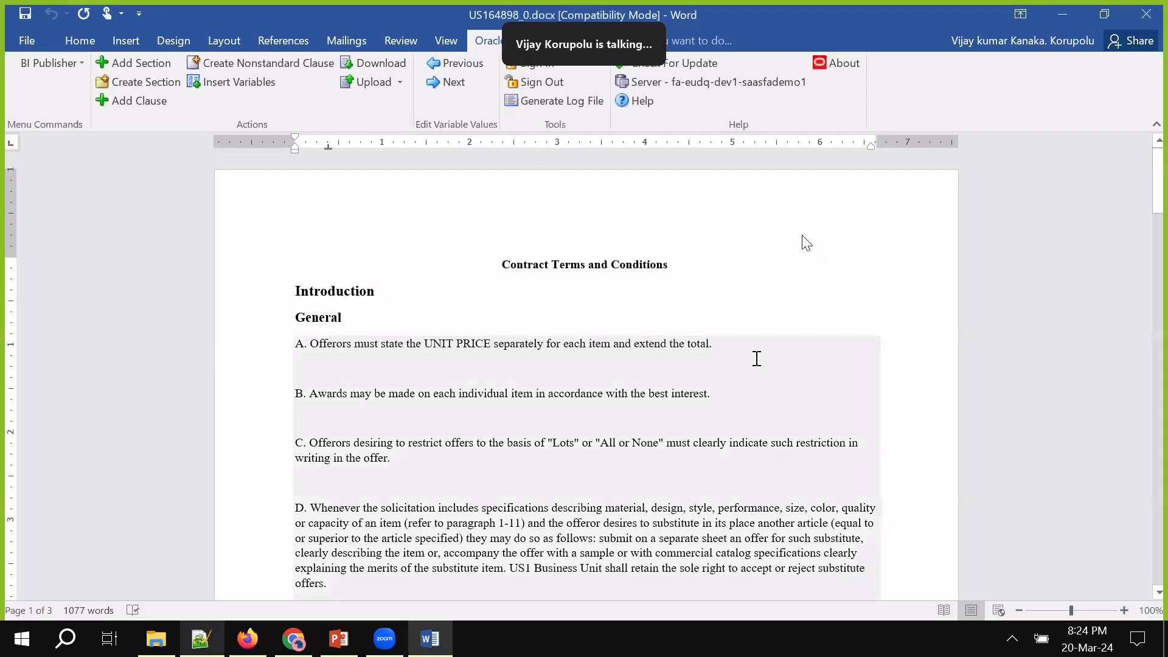
Check the PO's locked contract terms in the browser, then leave Word and return to the desktop
left_click(814, 327)
left_click(301, 626)
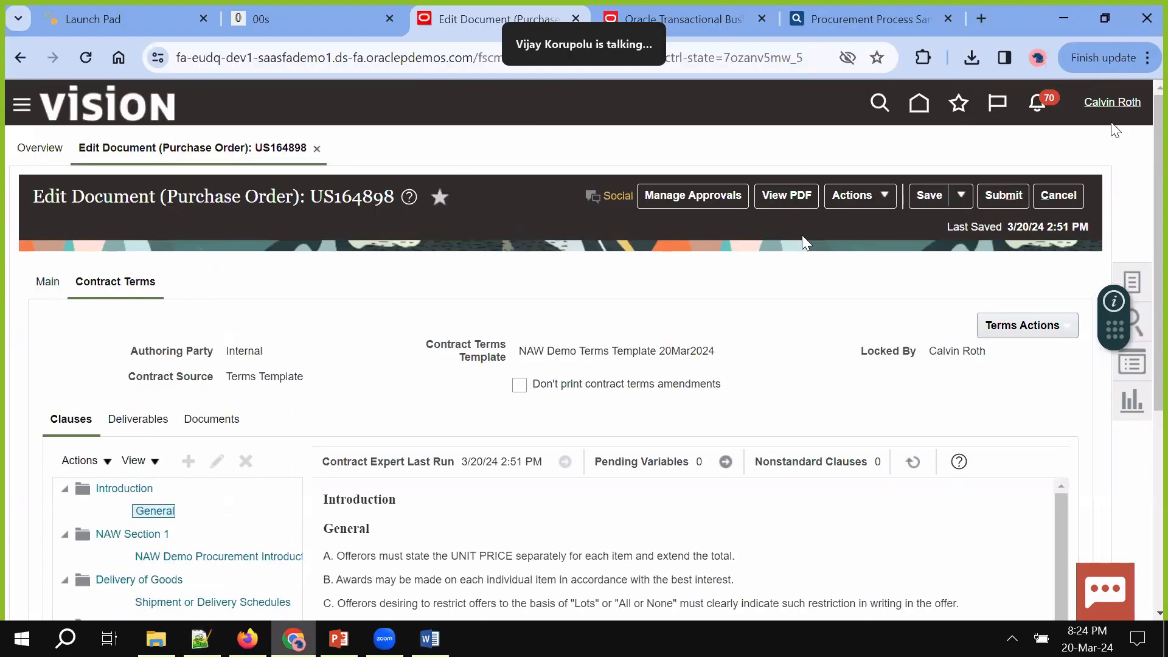
left_click(429, 638)
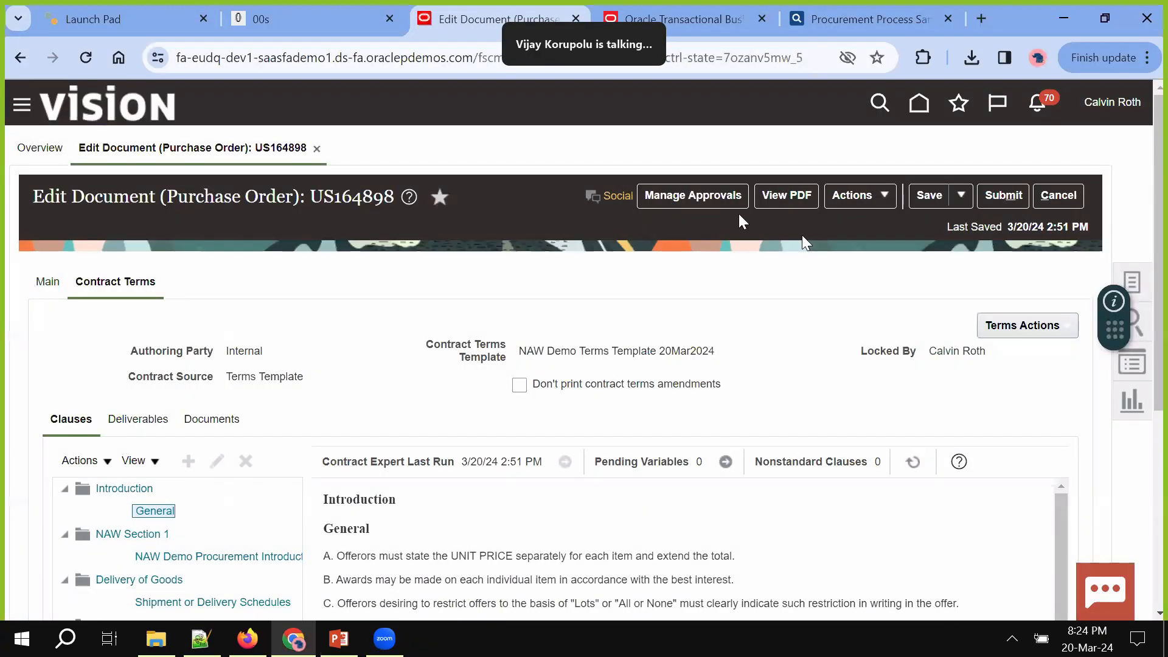
key("super+d")
double_click(105, 46)
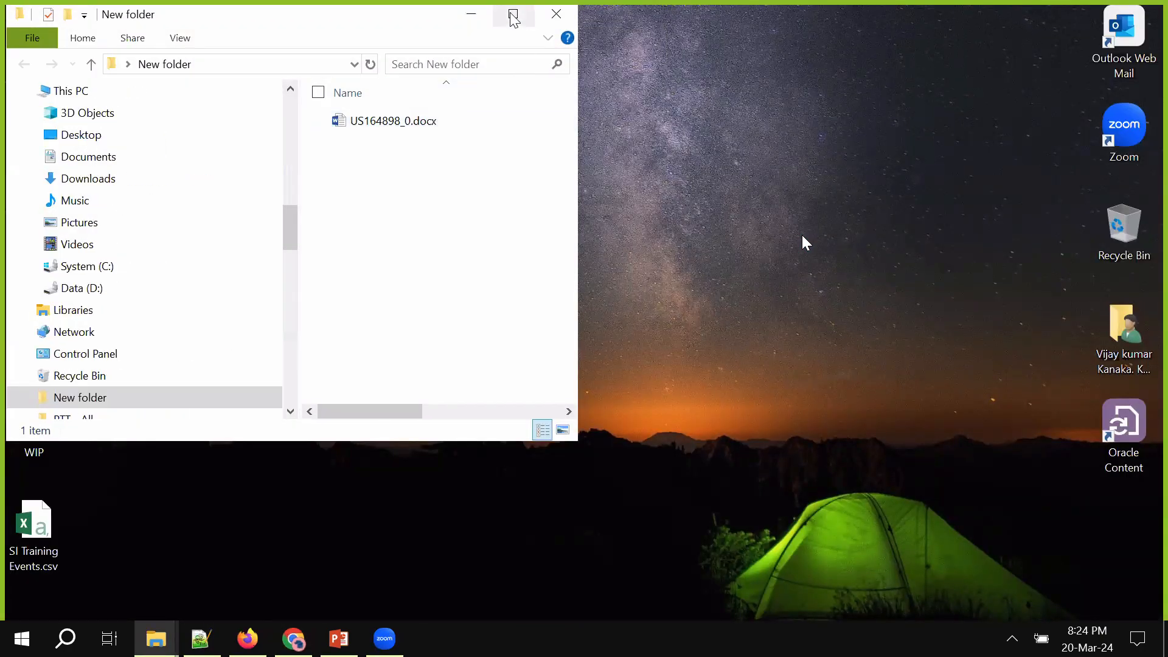
Maximize the New folder window and open US164898_0.docx in Word
left_click(514, 17)
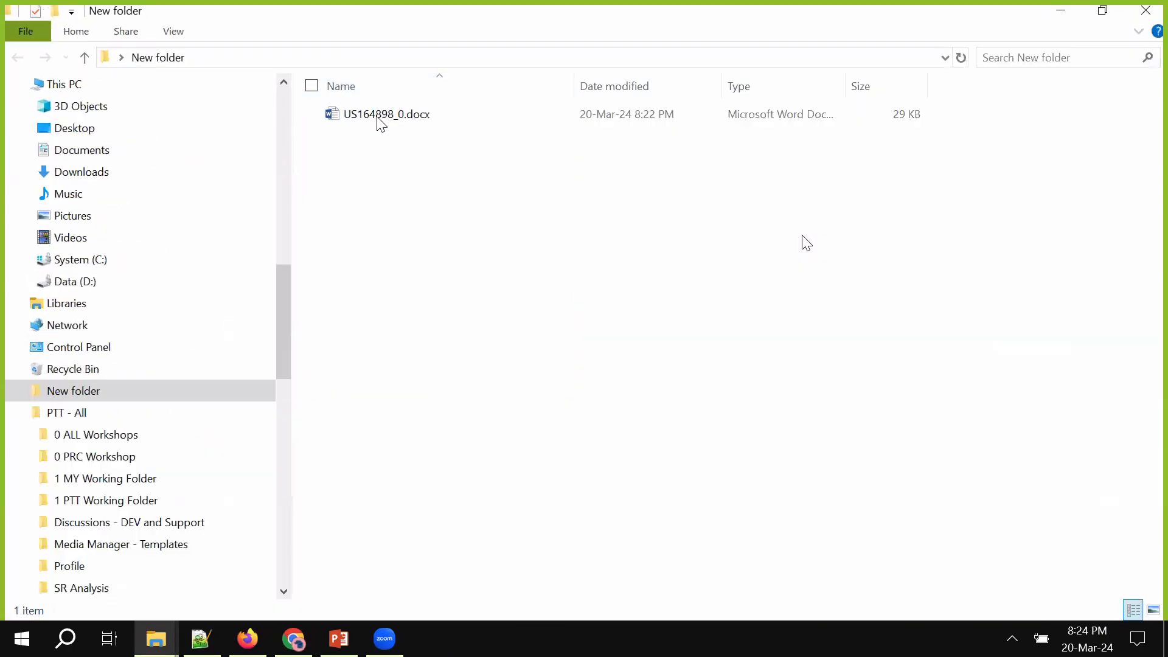
left_click(378, 117)
key("Return")
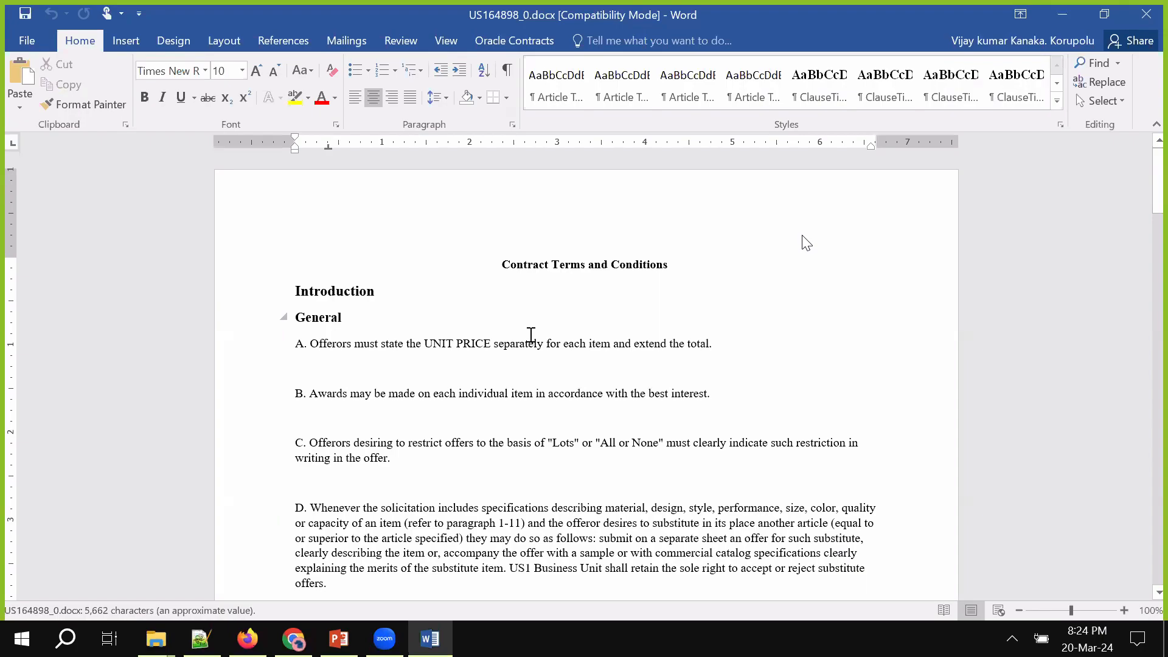
Retry the Oracle Contracts sign-in with the user ID and the password copied from the notes
left_click(524, 37)
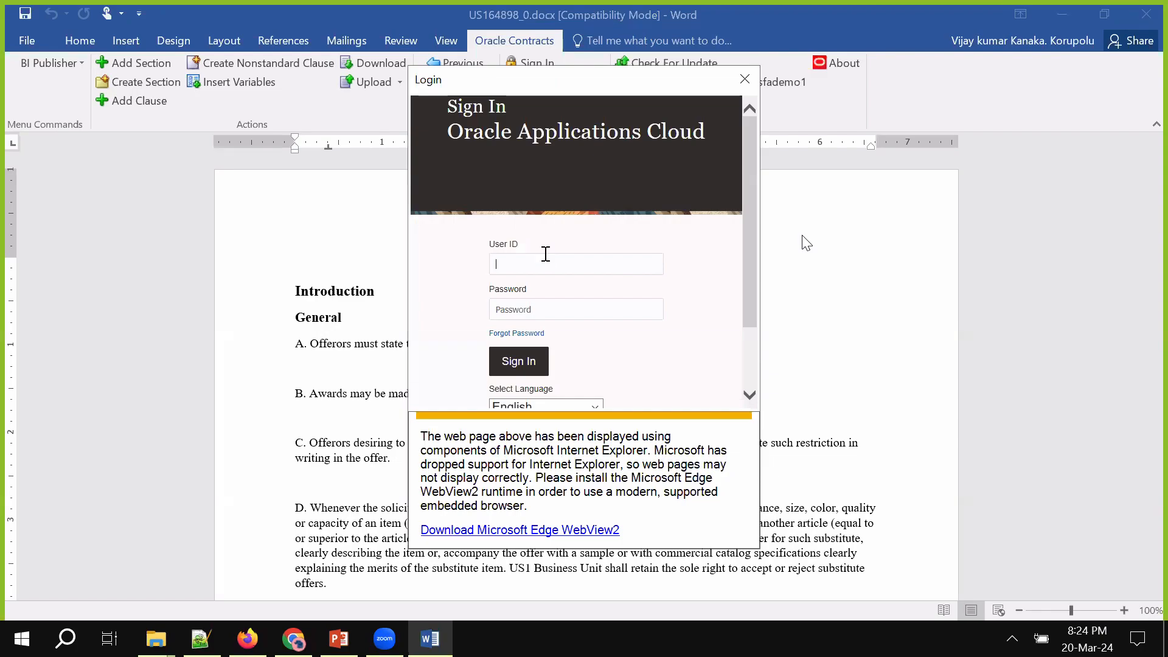
left_click(546, 255)
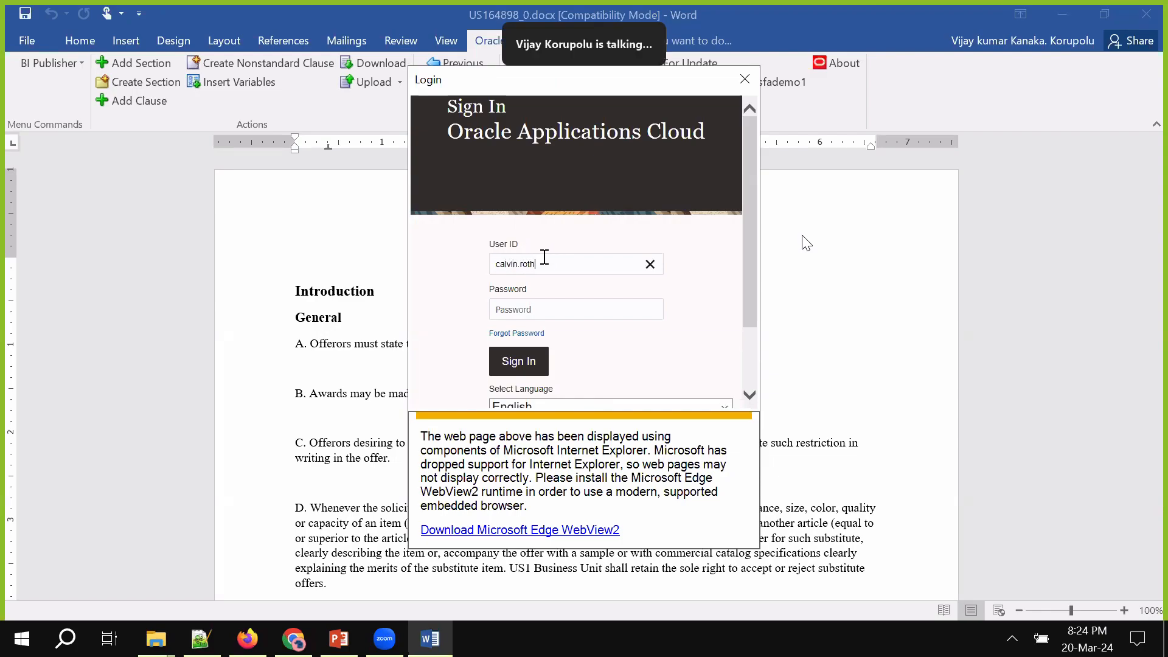
key("Tab")
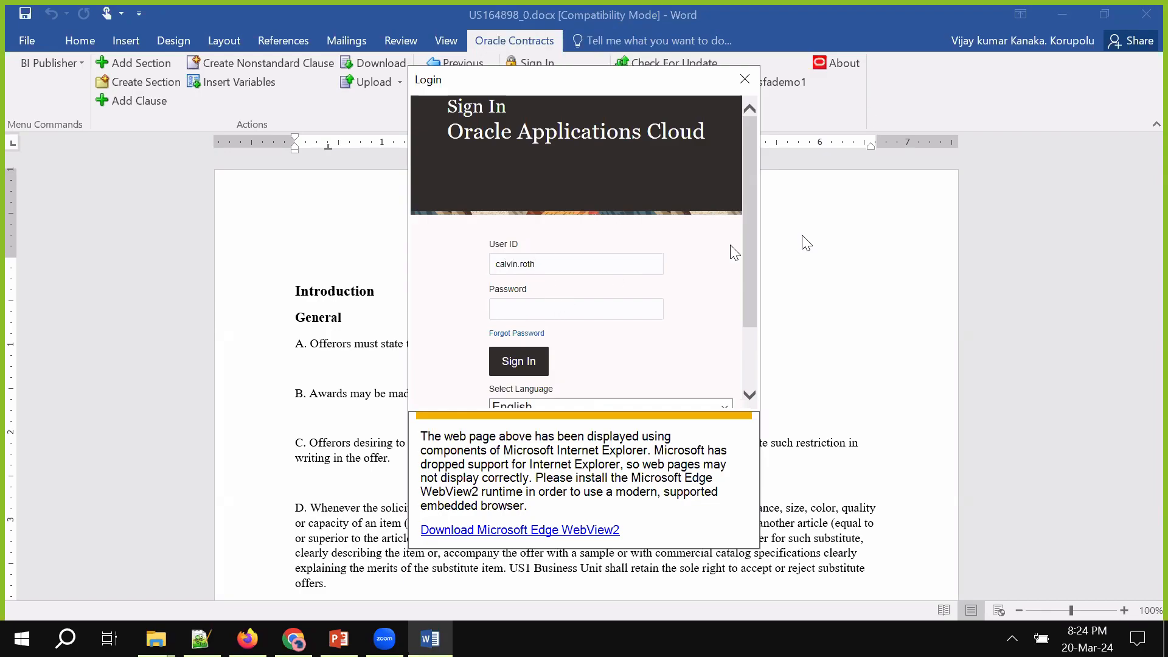
left_click(201, 637)
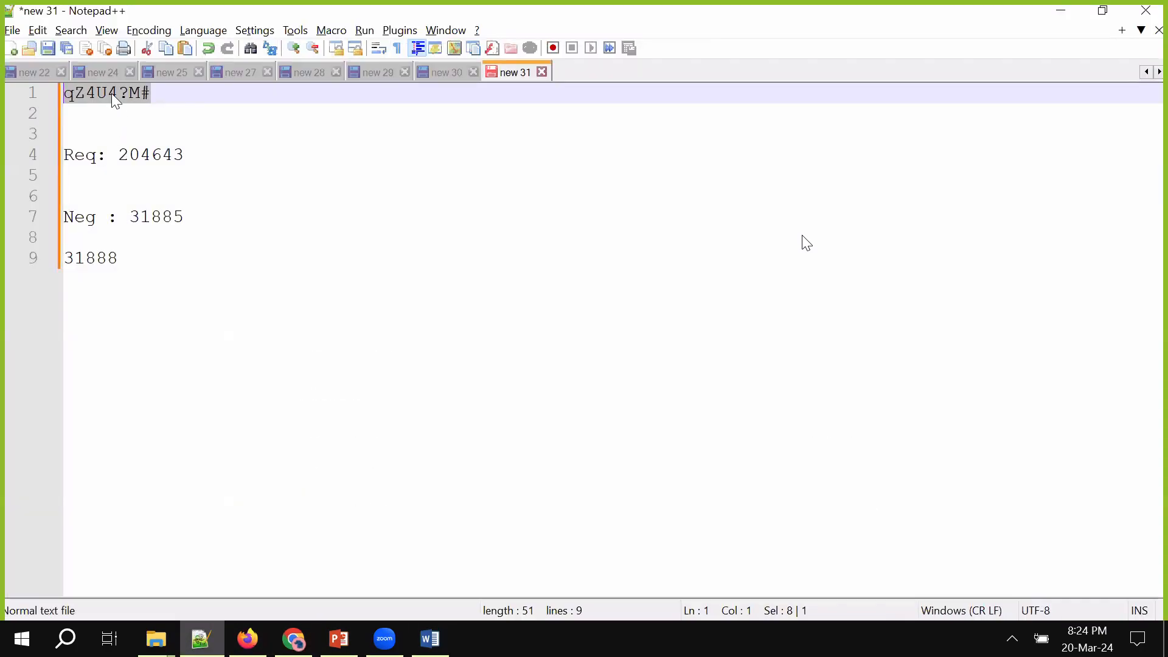
right_click(115, 100)
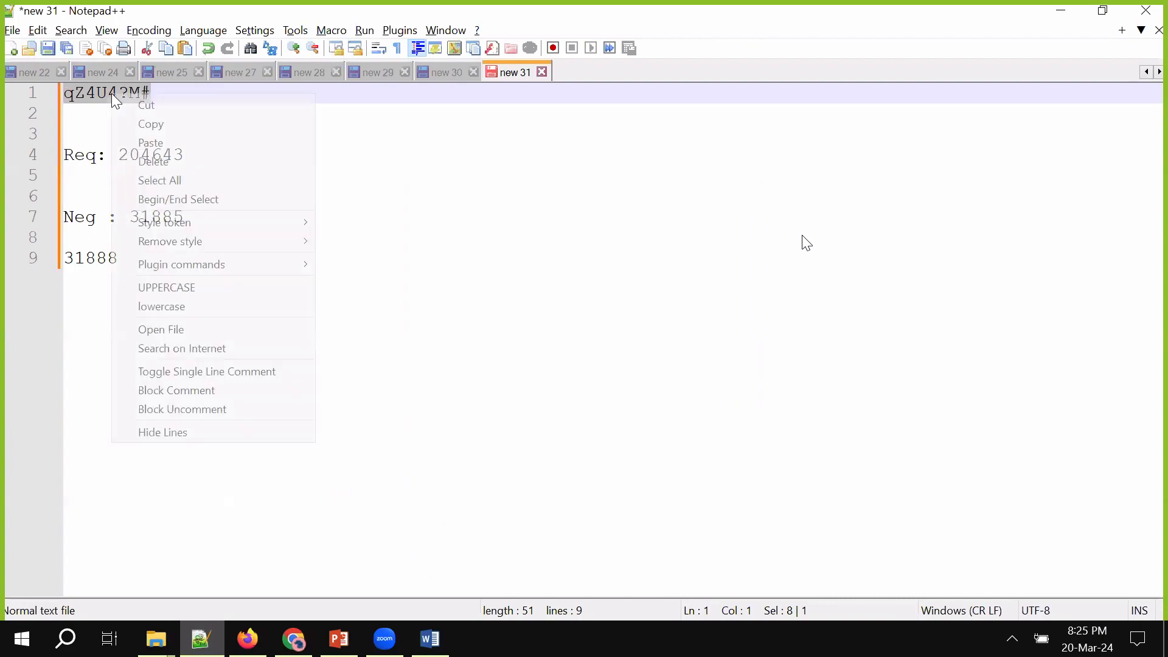
left_click(149, 123)
key("alt+Tab")
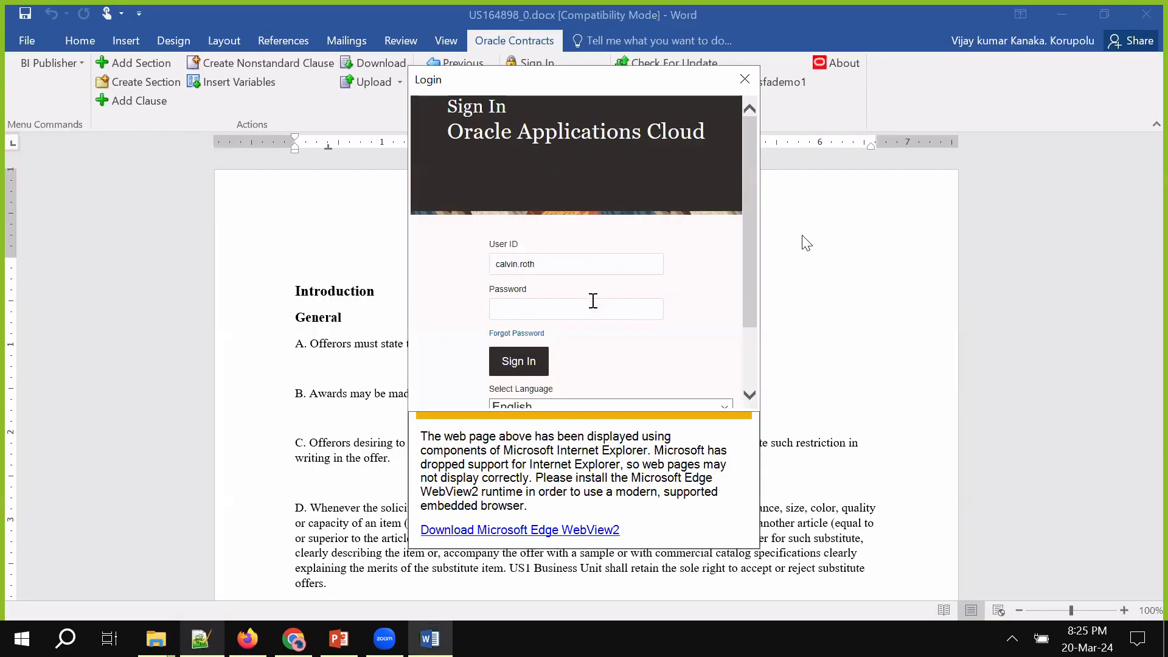
key("ctrl+v")
left_click(539, 365)
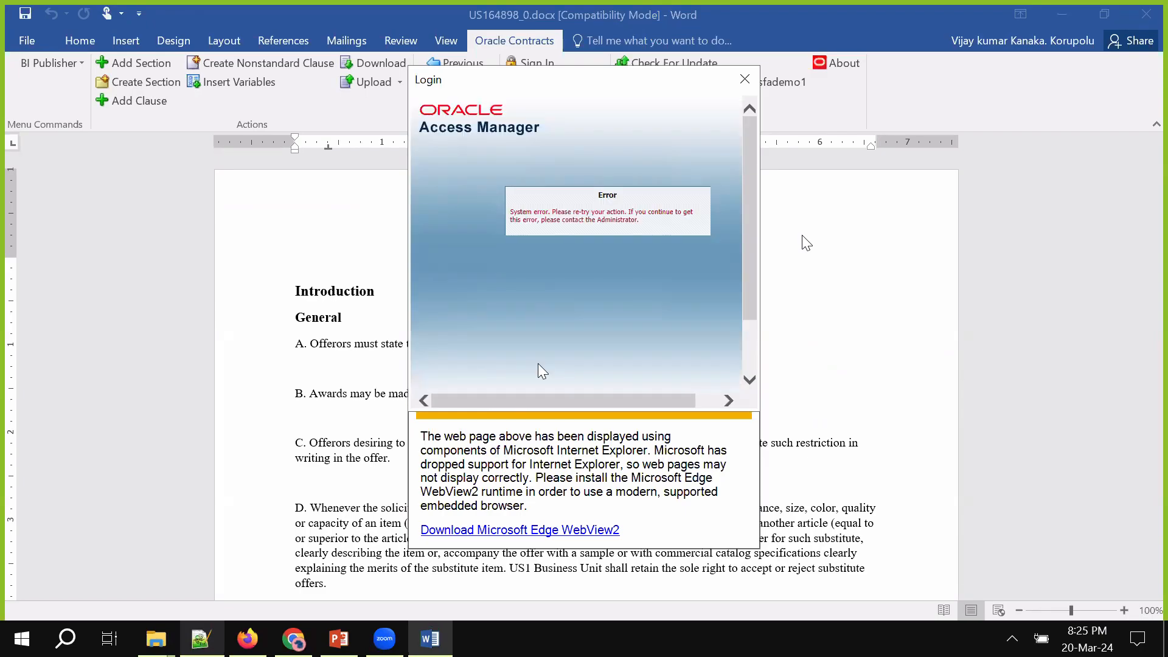
Undo the stray line added in the notes and close the login window showing the system error
left_click(201, 638)
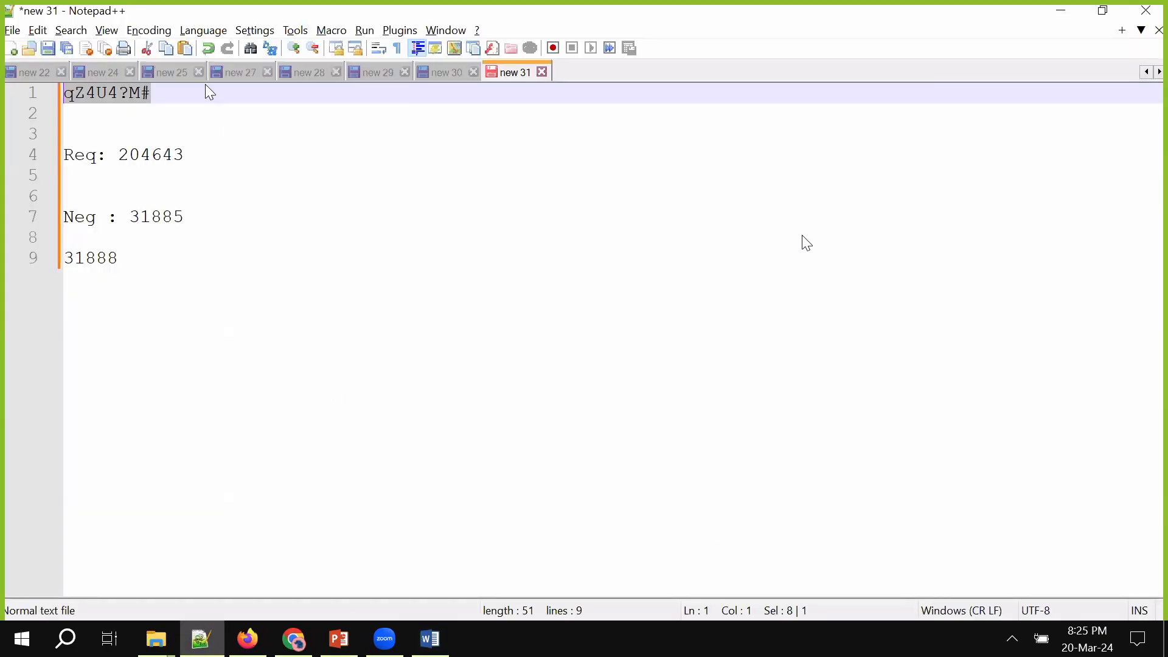
left_click(195, 96)
key("Return")
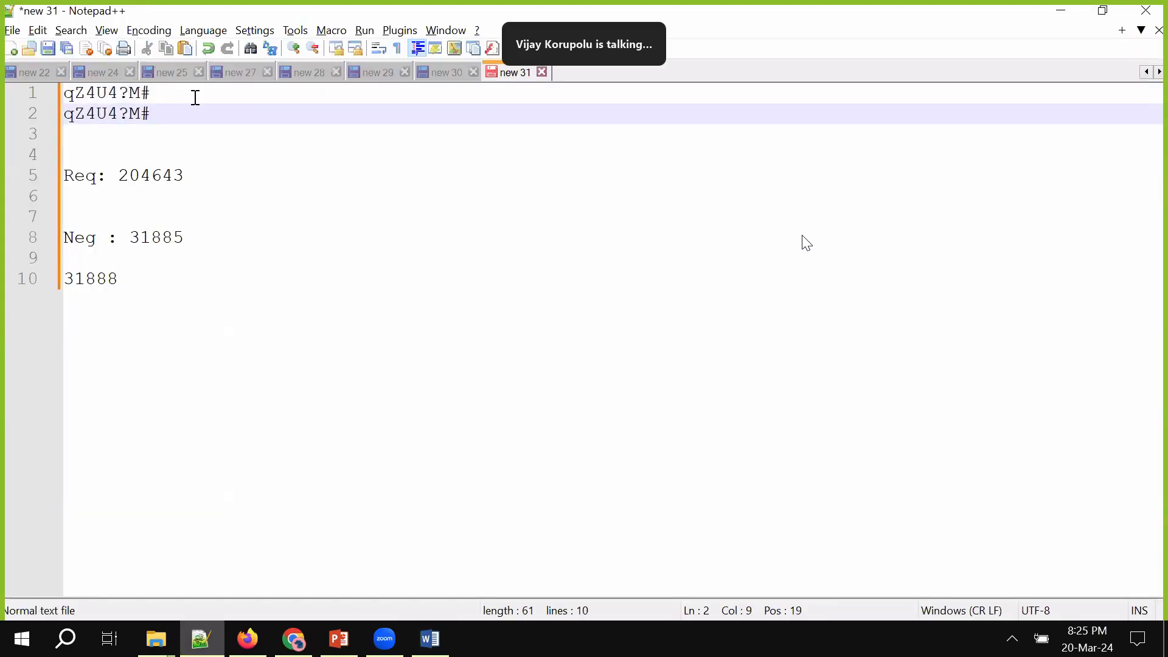
key("ctrl+z")
key("alt+Tab")
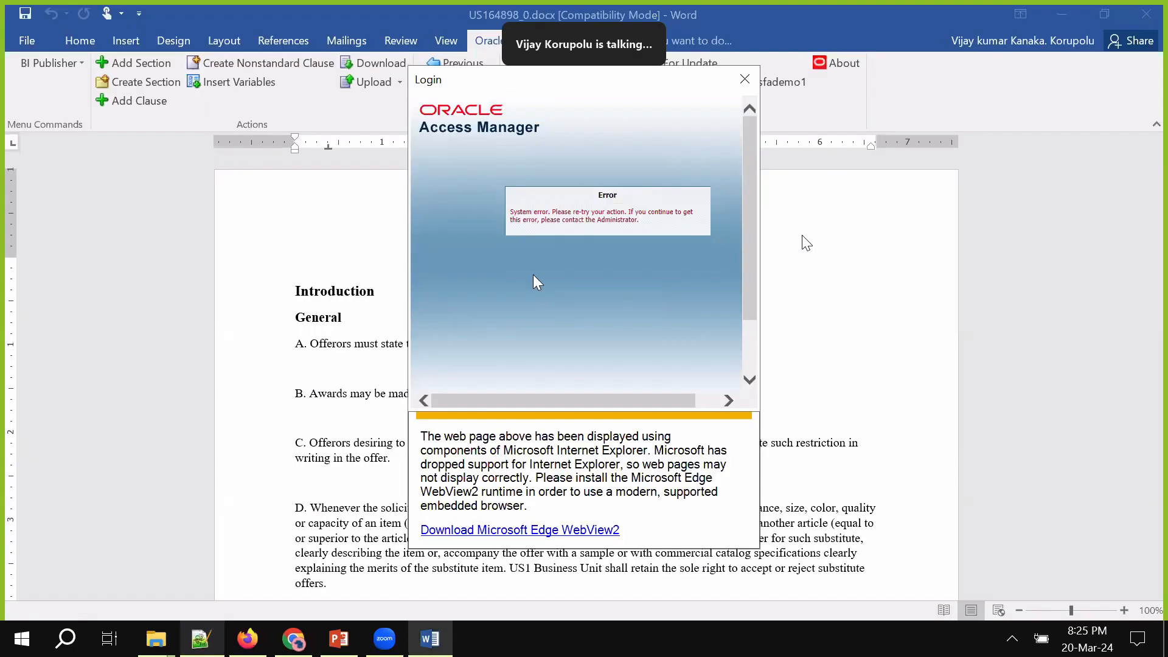
scroll(533, 276, "down", 2)
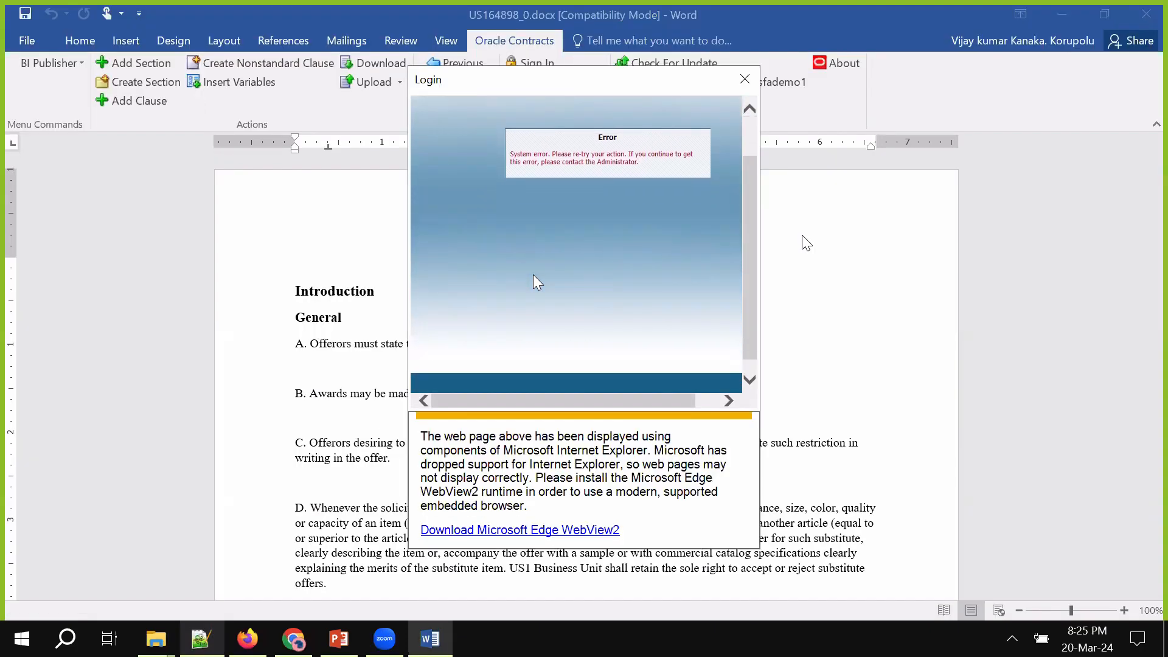
left_click(753, 80)
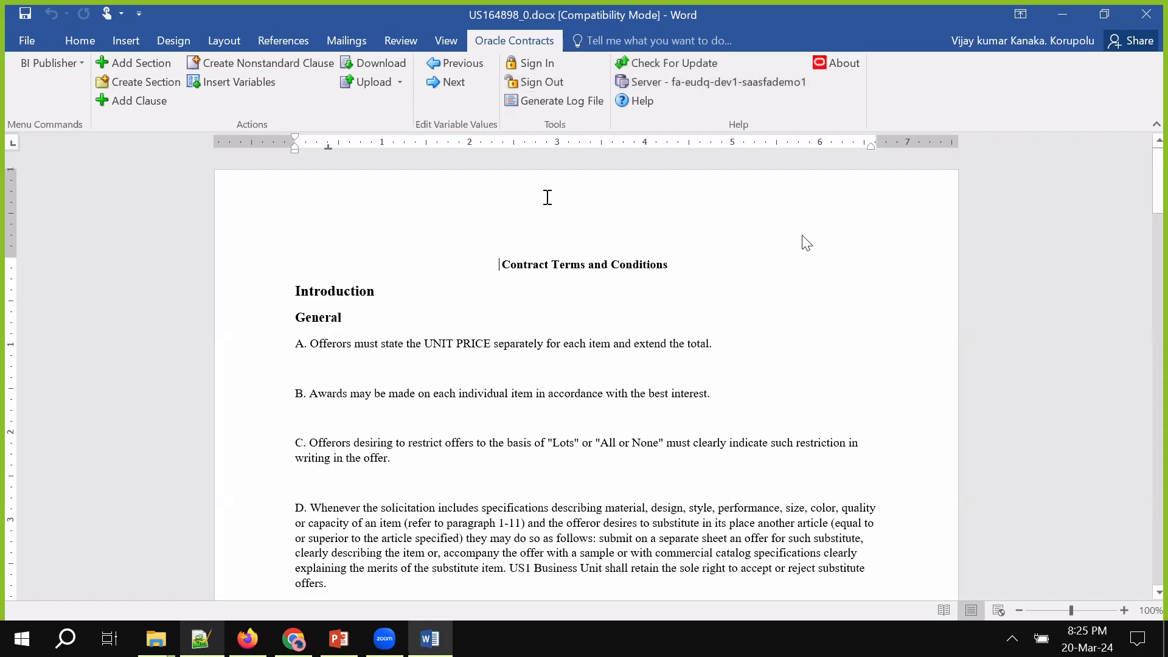
Open Restrict Editing from the Review tab, keeping Tracked changes as the only allowed editing
left_click(530, 61)
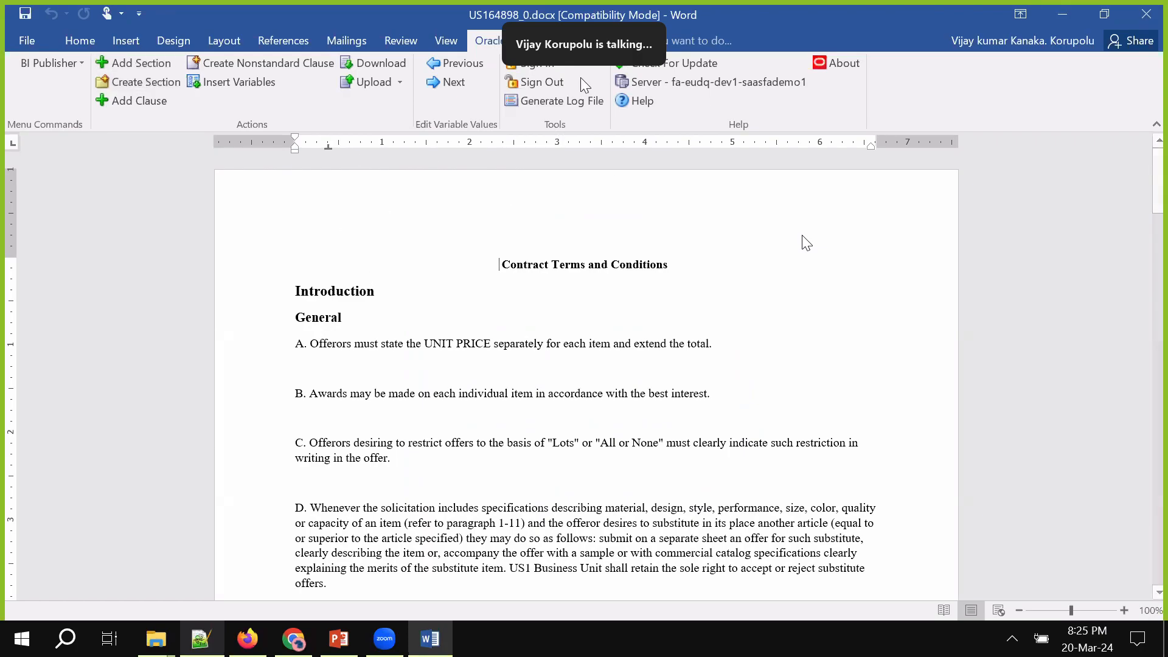
left_click(396, 39)
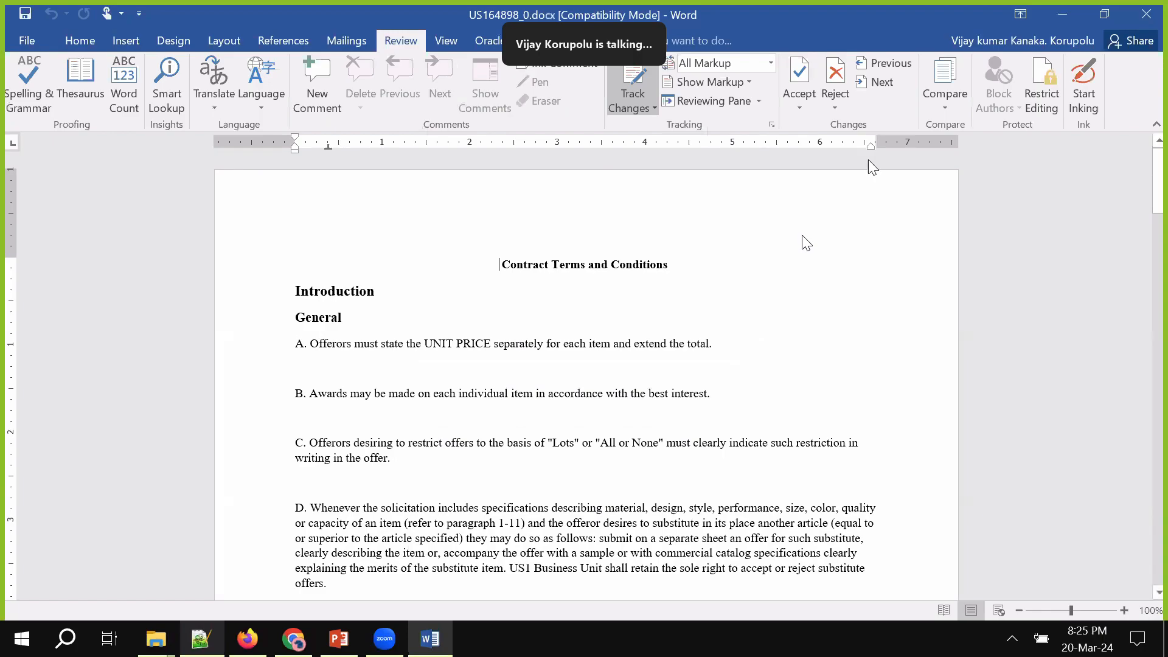
left_click(1046, 109)
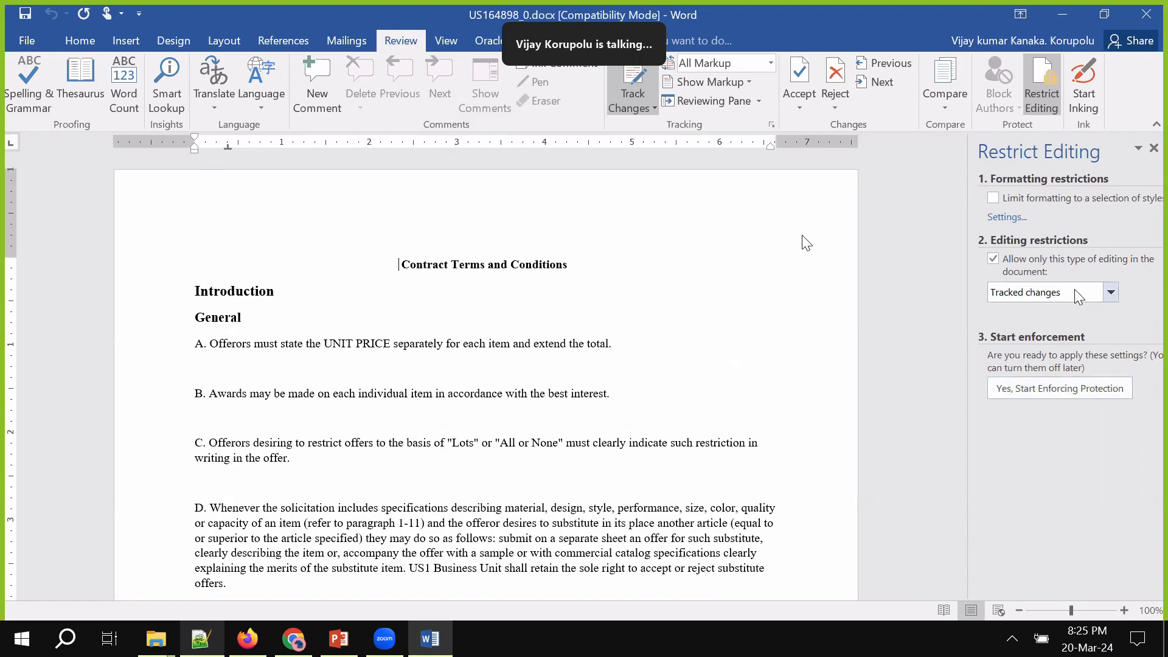
left_click(1110, 291)
left_click(974, 290)
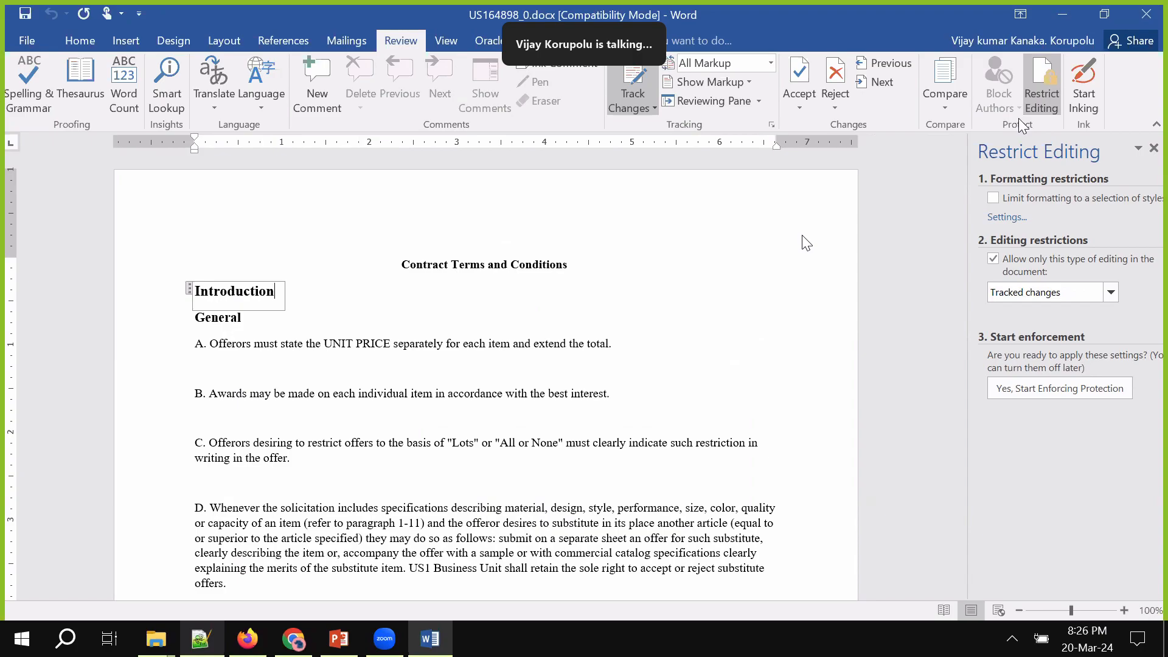
Append '- Updated' to the Introduction heading as a tracked change, then place the caret after clause G
left_click(492, 41)
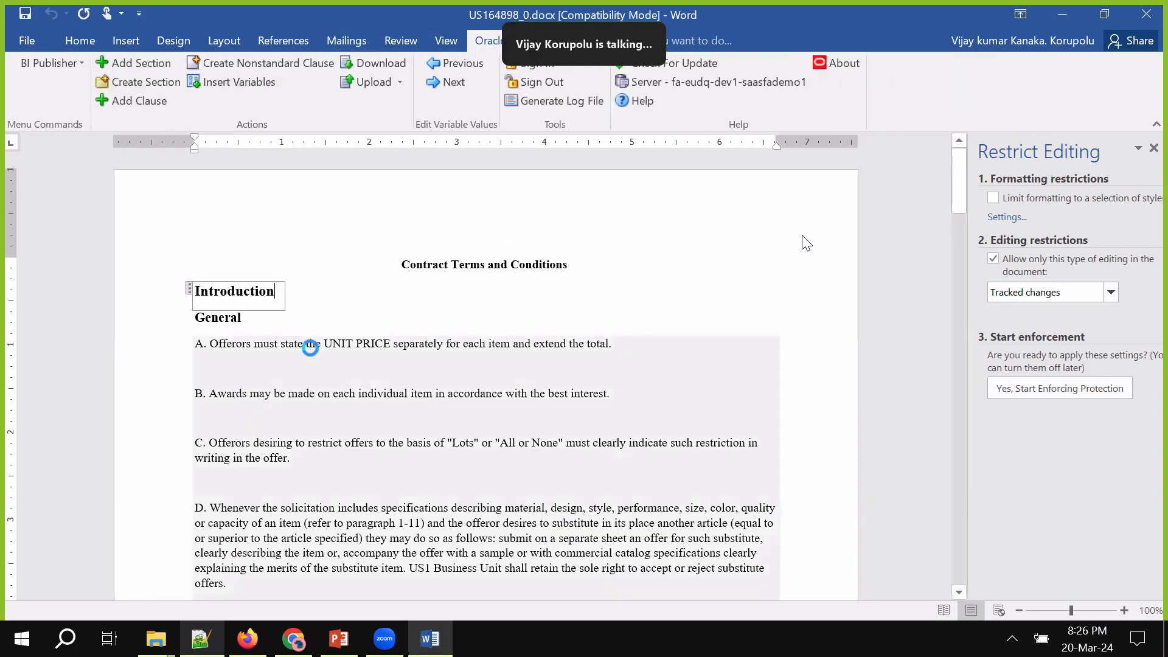
left_click(311, 346)
left_click(293, 308)
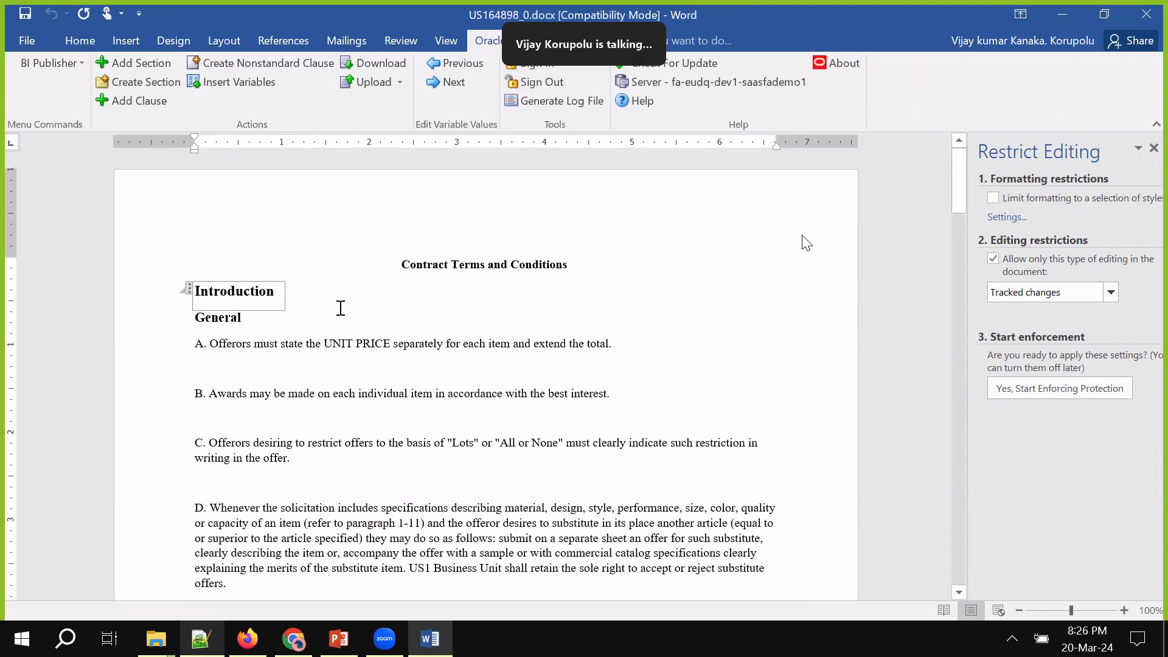
key("Return")
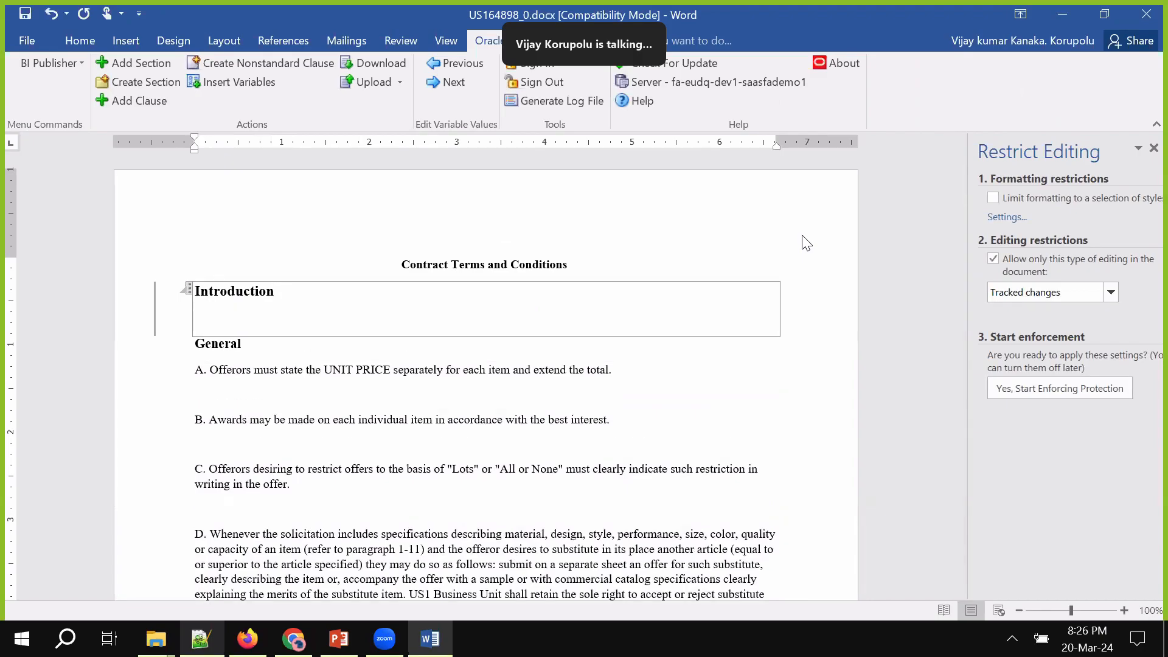
key("BackSpace")
type("- Updated")
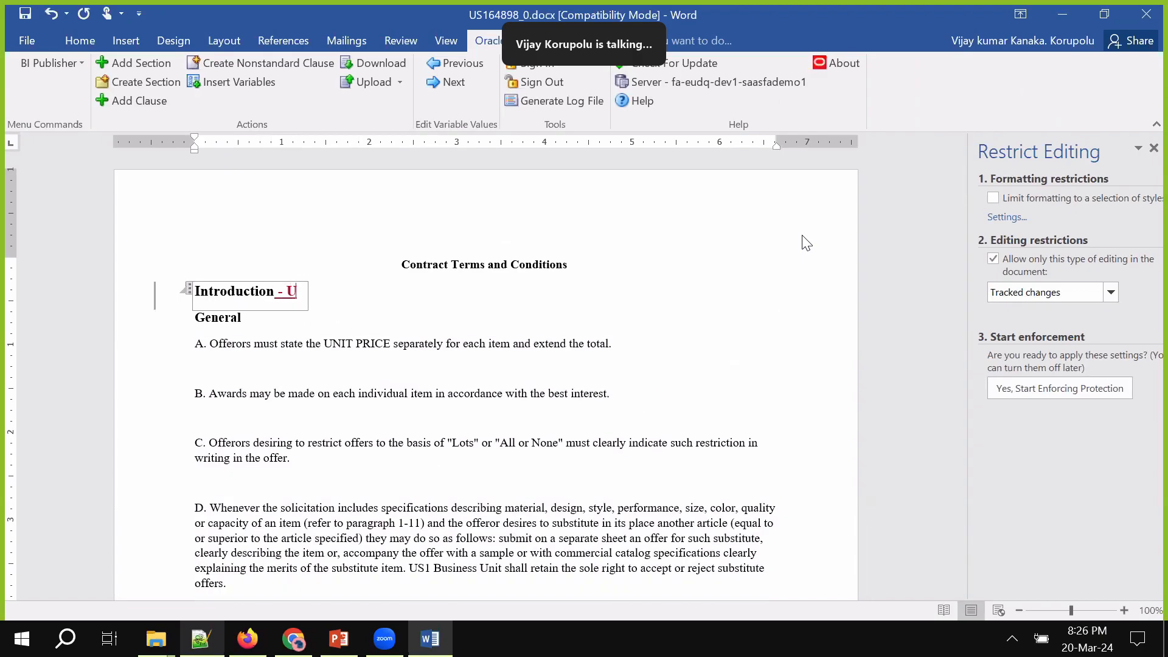
left_click(325, 453)
scroll(325, 453, "down", 9)
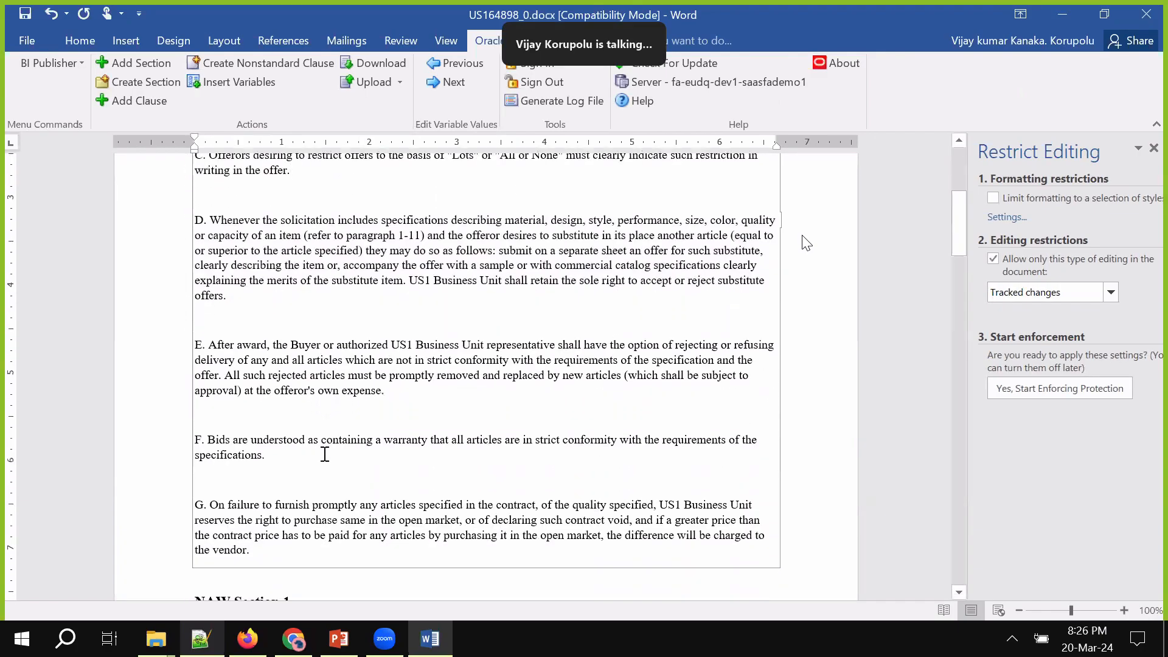
left_click(258, 449)
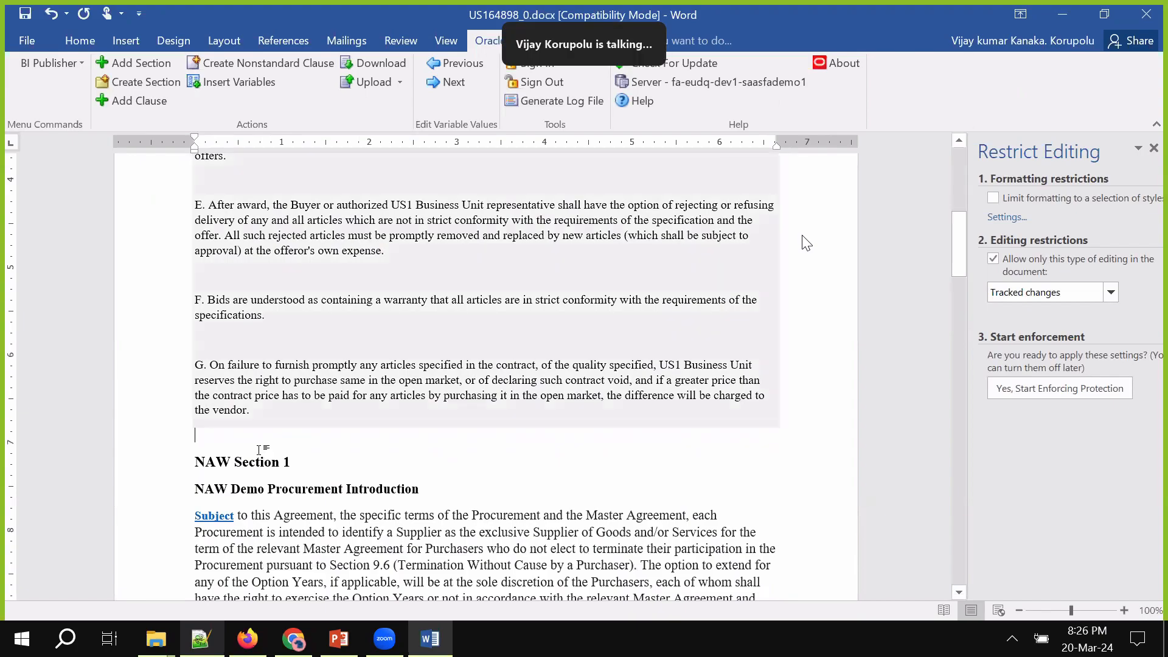
Insert an empty paragraph after clause G, open the Add Section pane, and close Restrict Editing
key("Return")
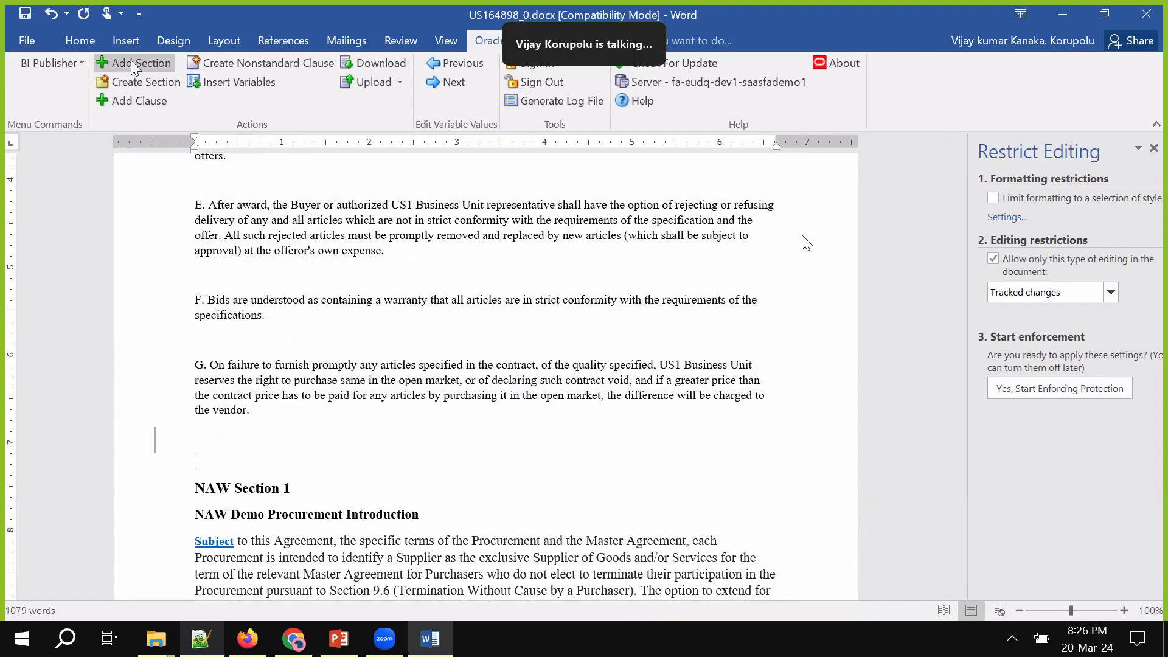
left_click(132, 64)
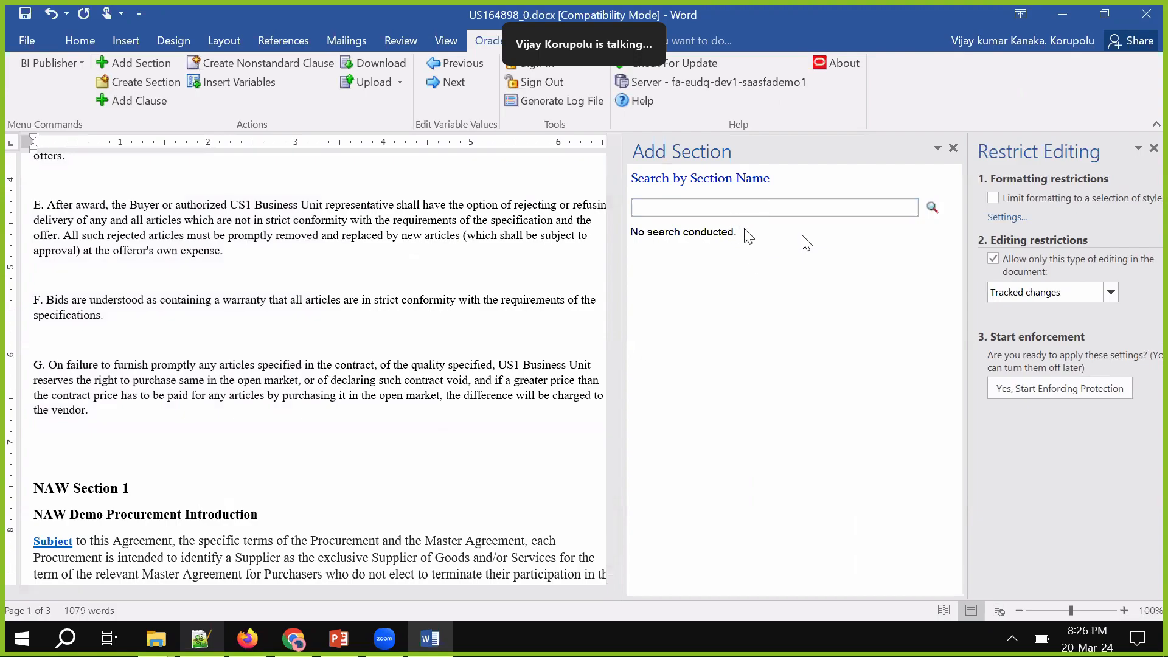
left_click(1154, 148)
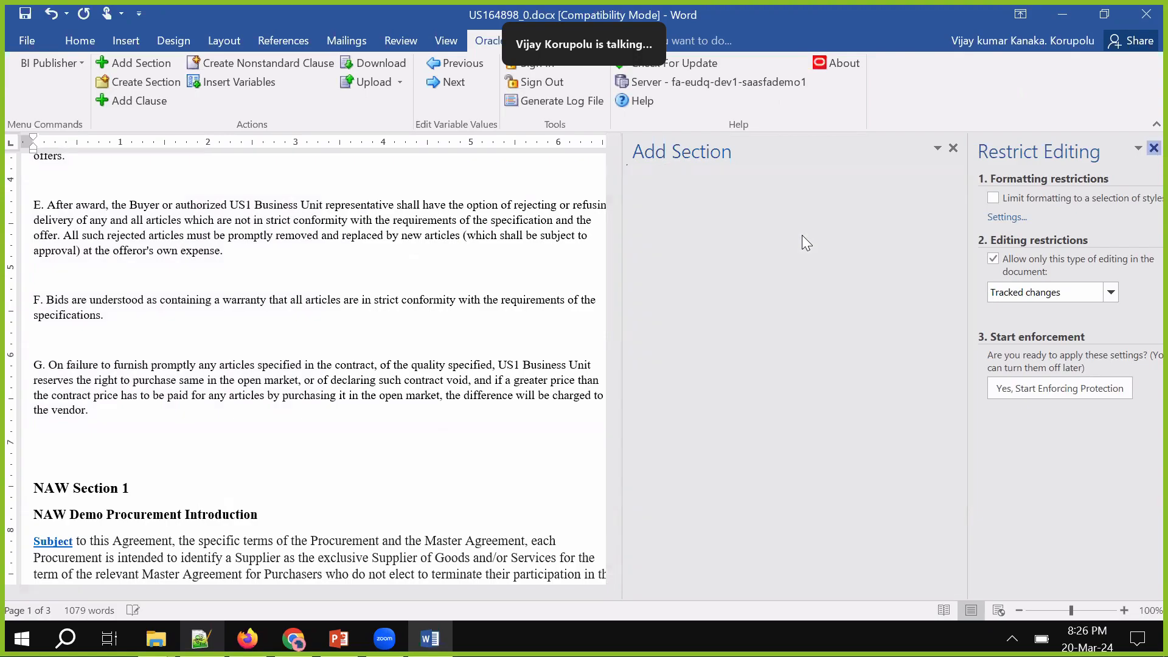
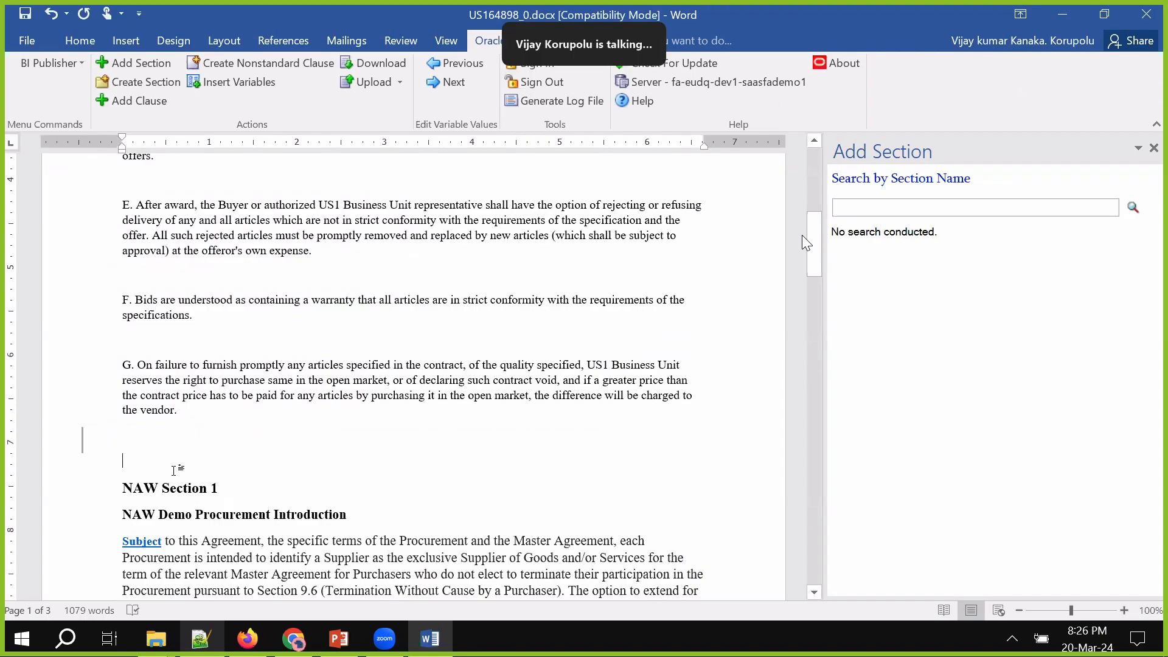
type("Sample Section")
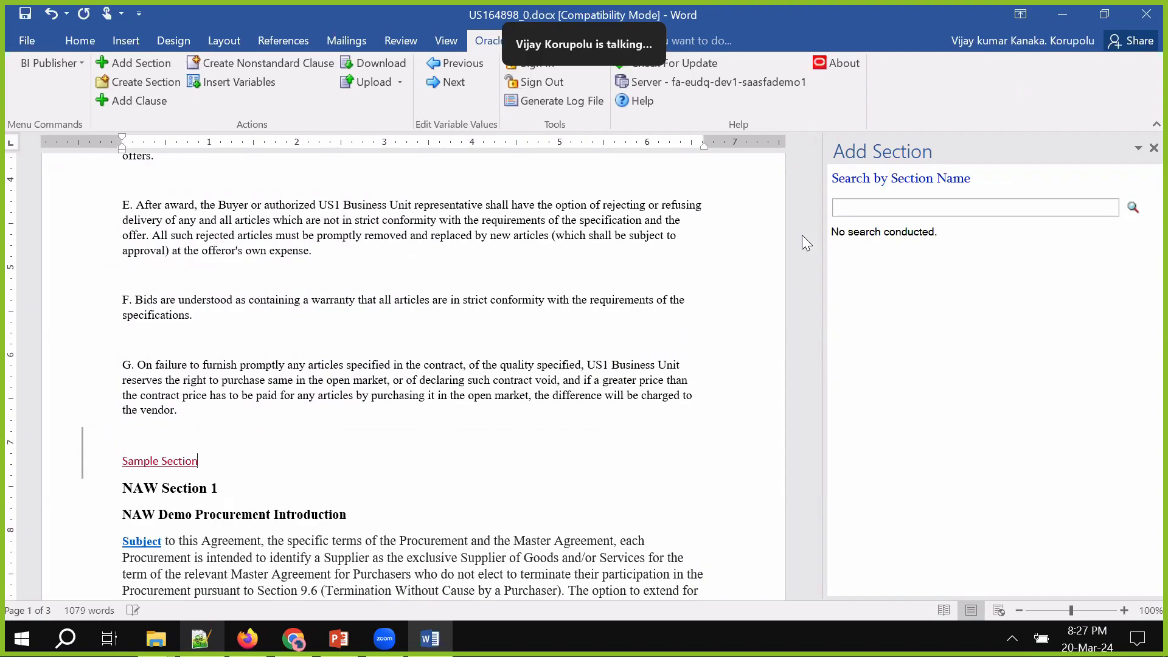
key("Return")
type("Samp")
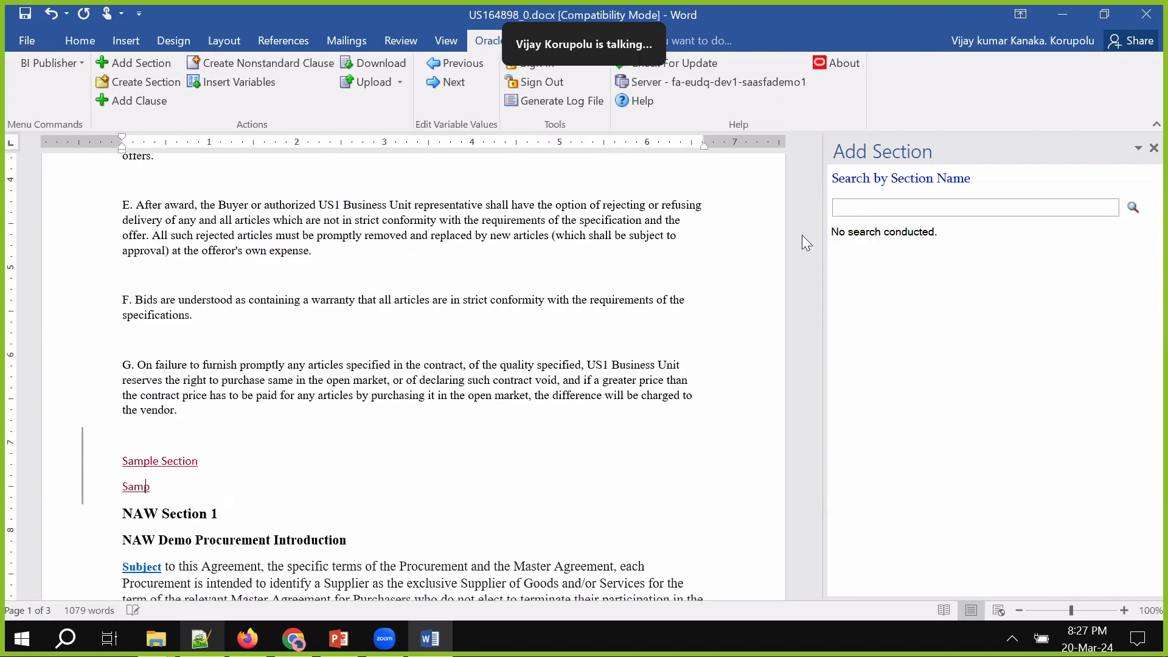
type("le Text")
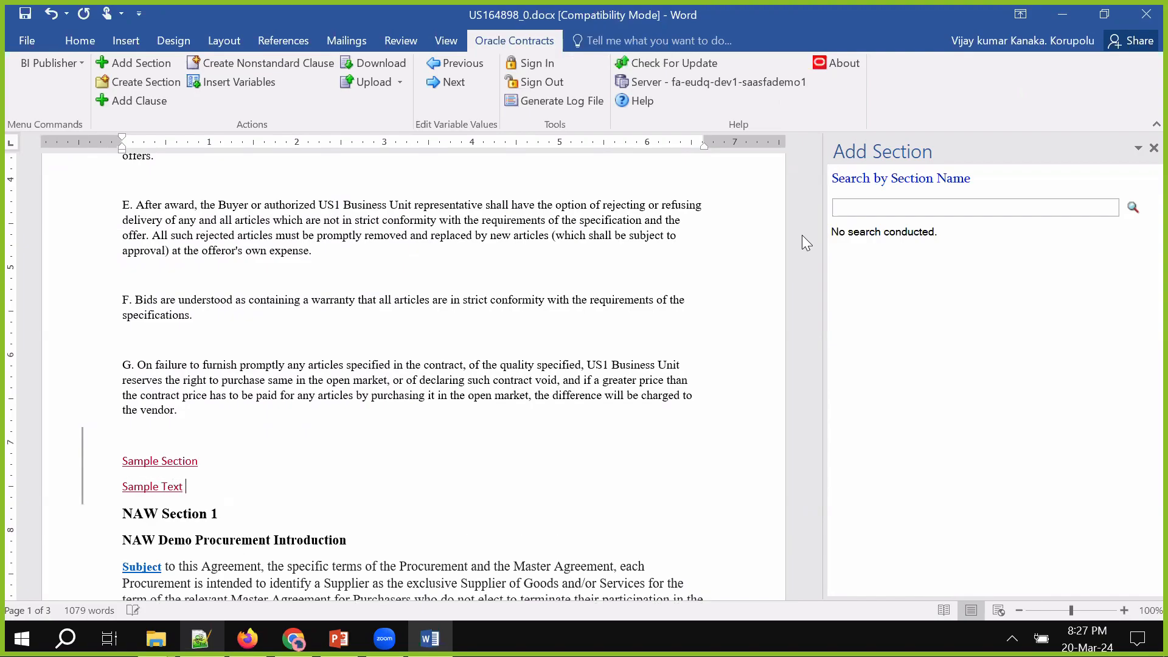
type(" -- 1234567890")
key("Return")
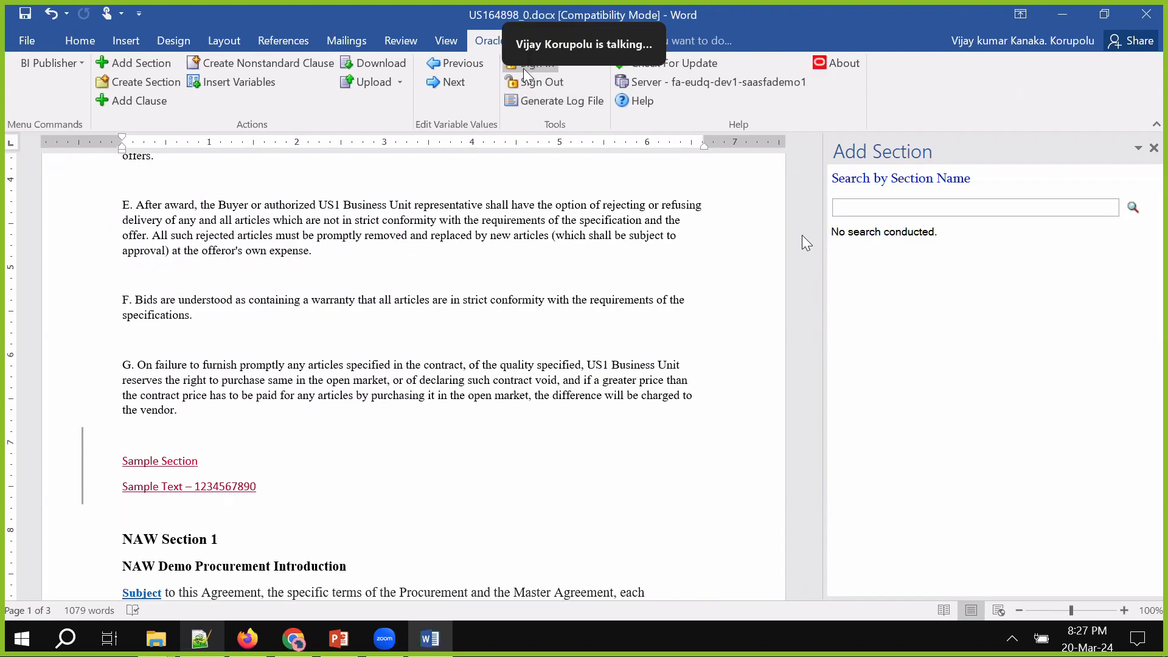
Download ContractsWordAddin.zip from the purchase order's Terms Actions into the new folder and open it
left_click(282, 637)
left_click(1010, 325)
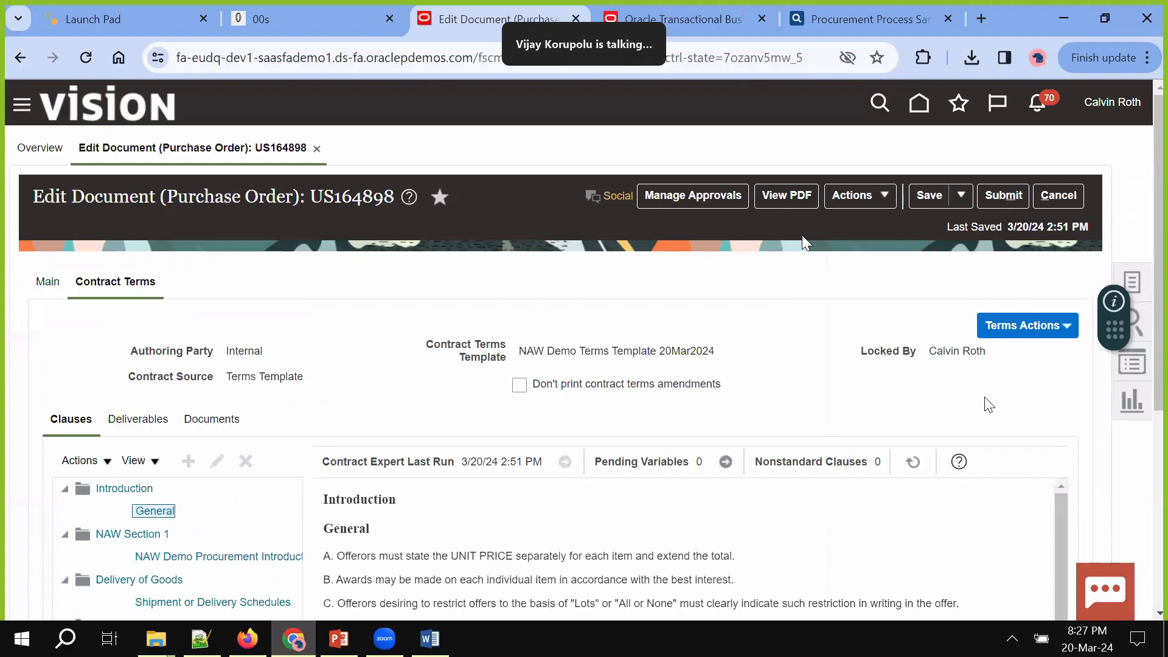
left_click(954, 438)
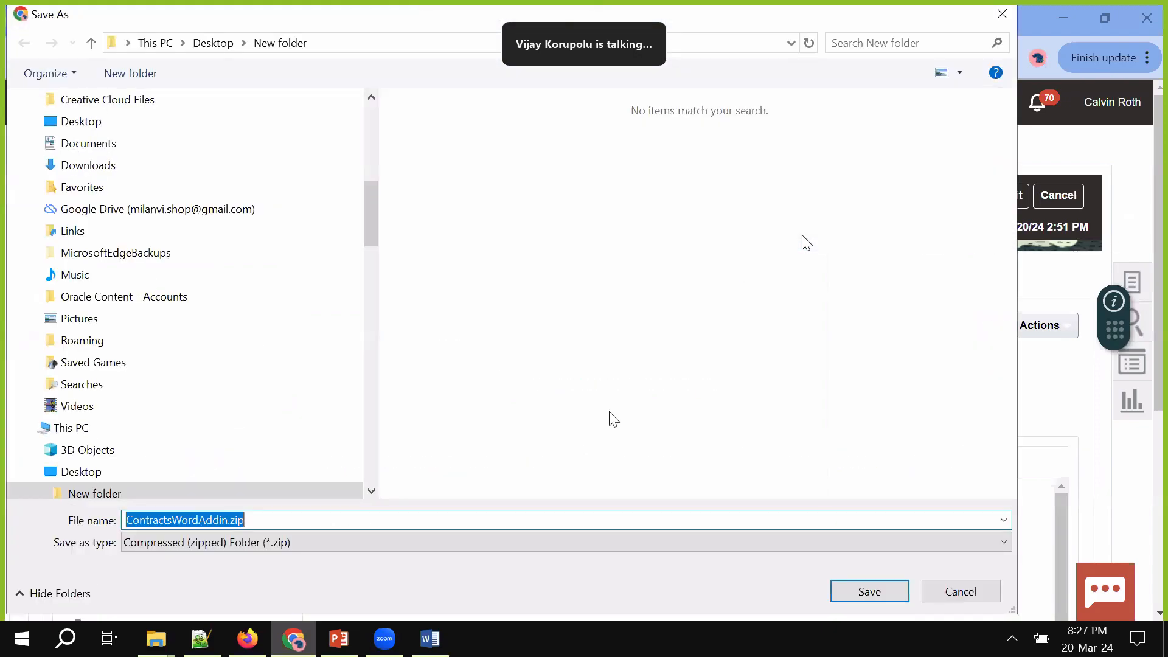
left_click(846, 594)
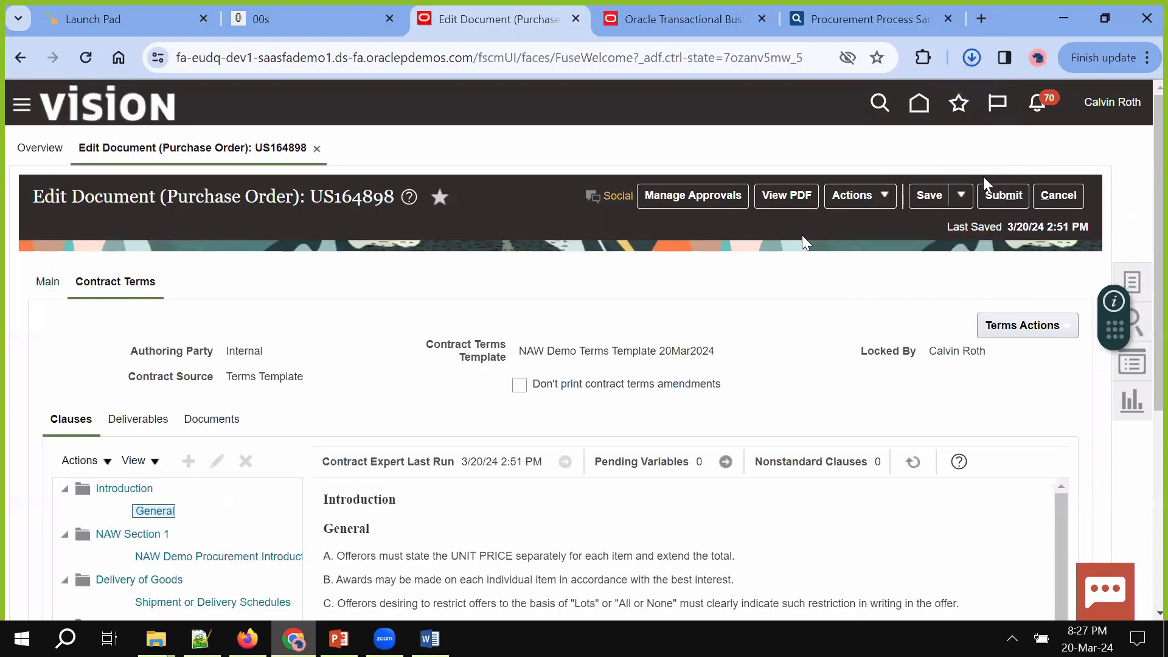
left_click(977, 64)
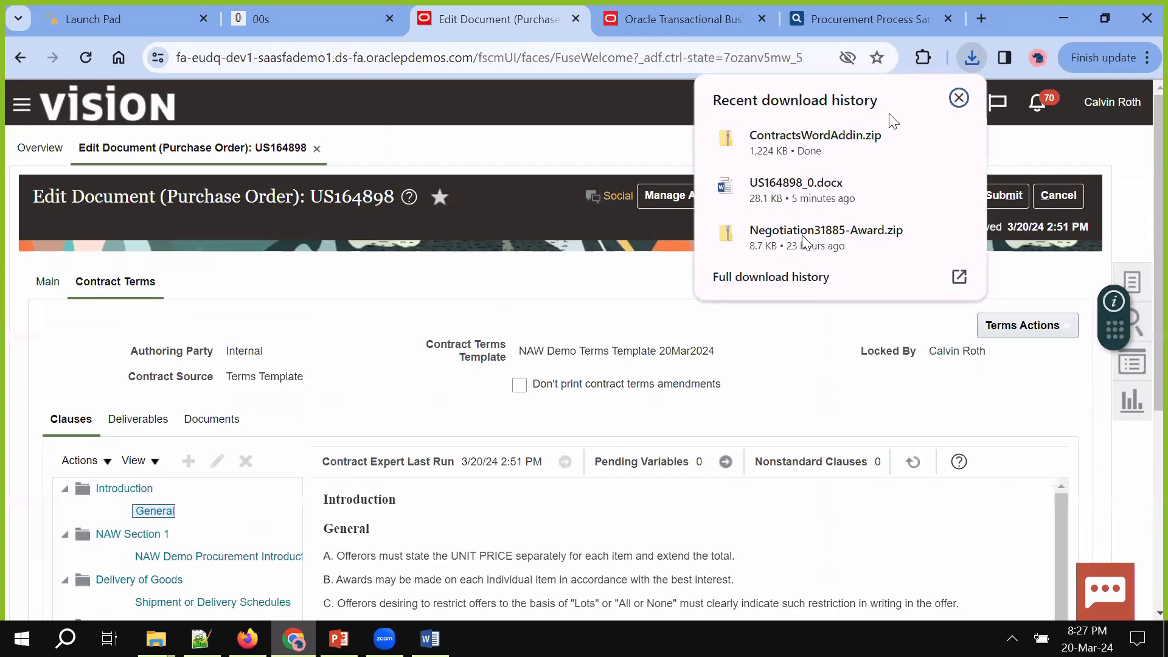
left_click(874, 153)
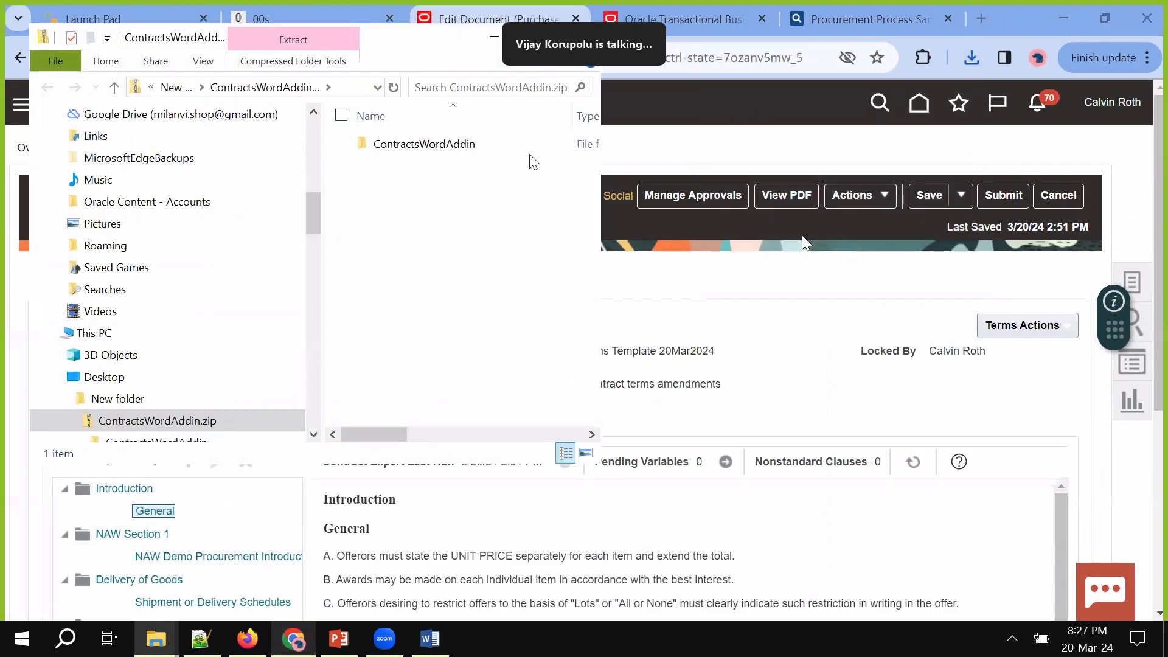
Run setup.exe from the ContractsWordAddin folder, dismiss the already-installed error, and return to Word
double_click(467, 154)
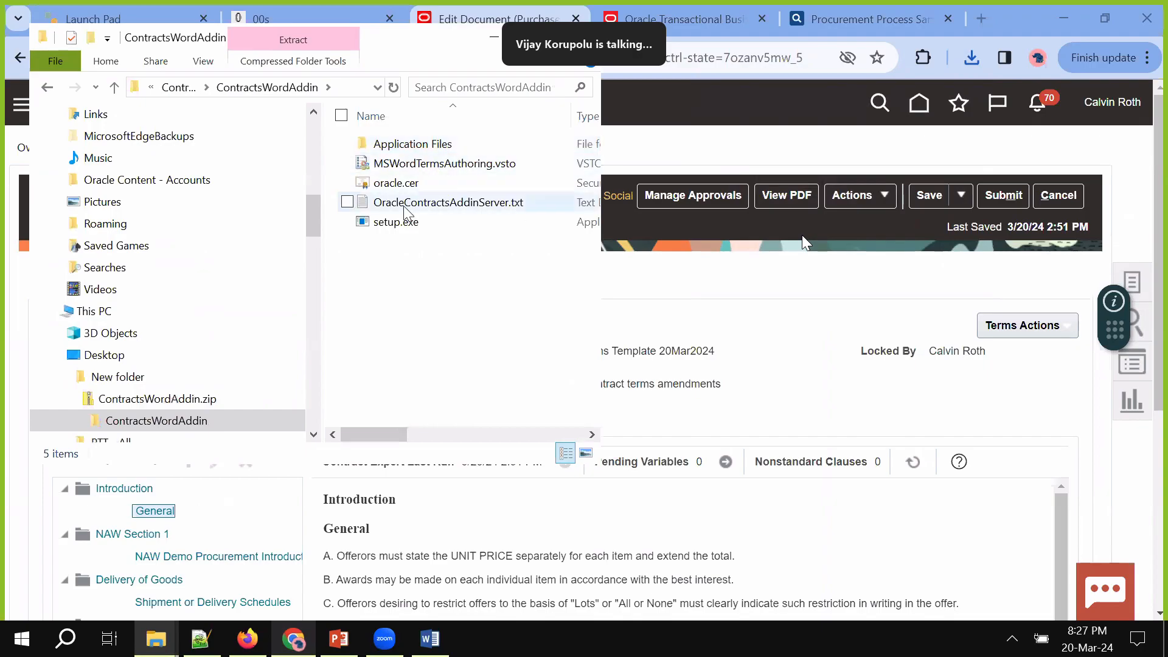
double_click(396, 222)
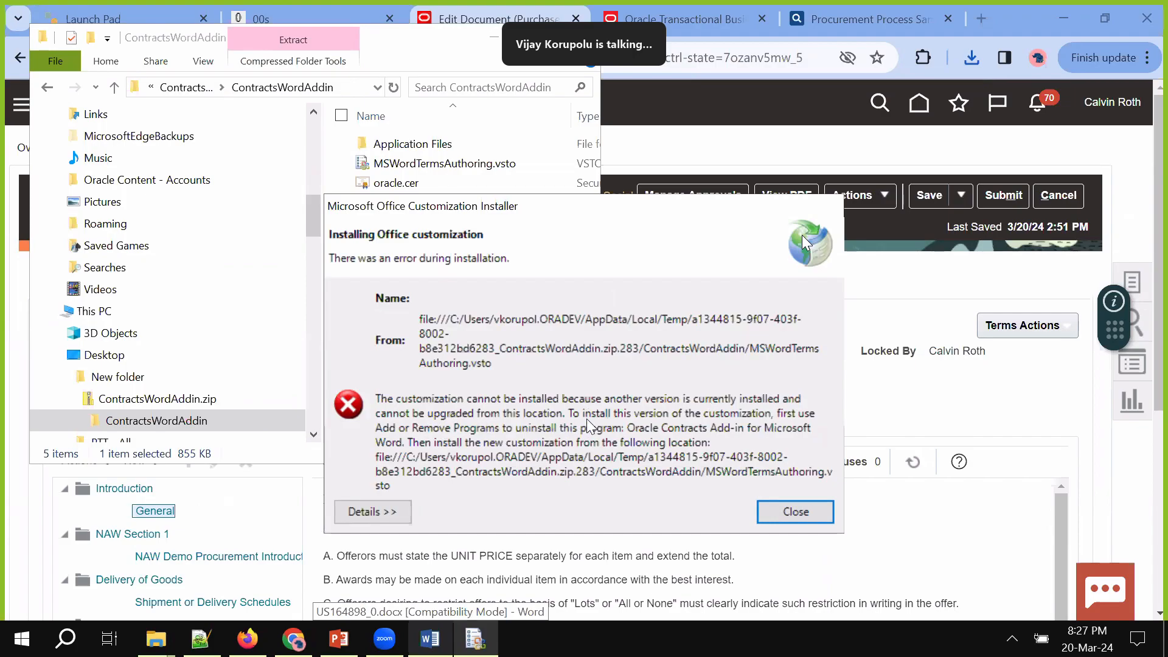
left_click(809, 510)
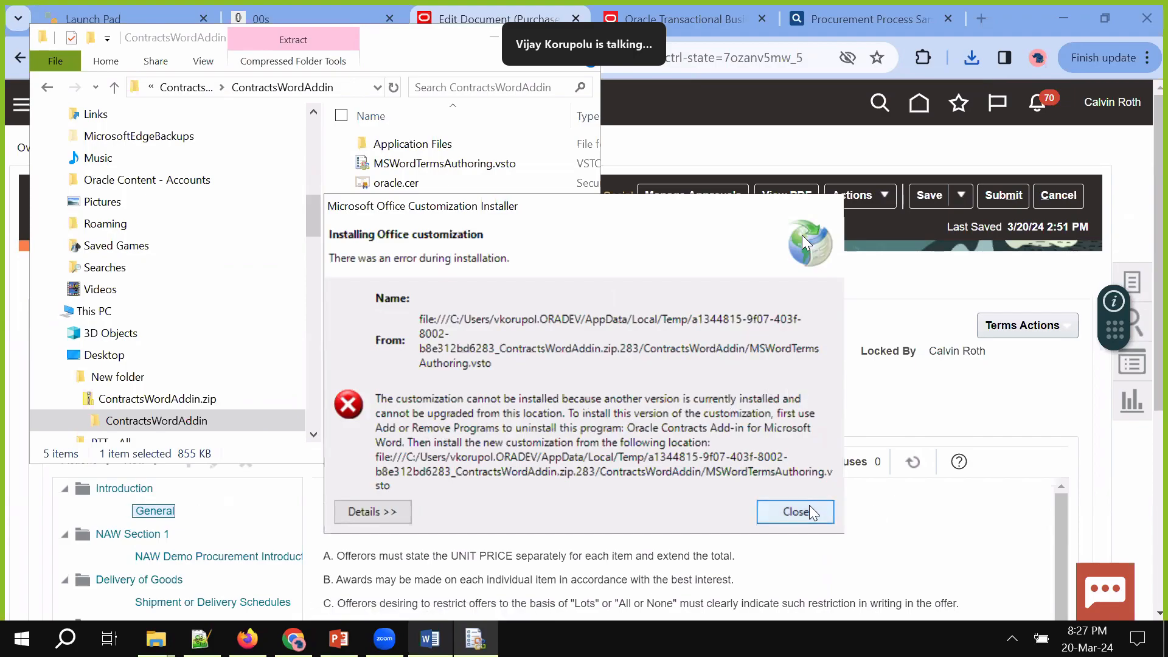
left_click(804, 242)
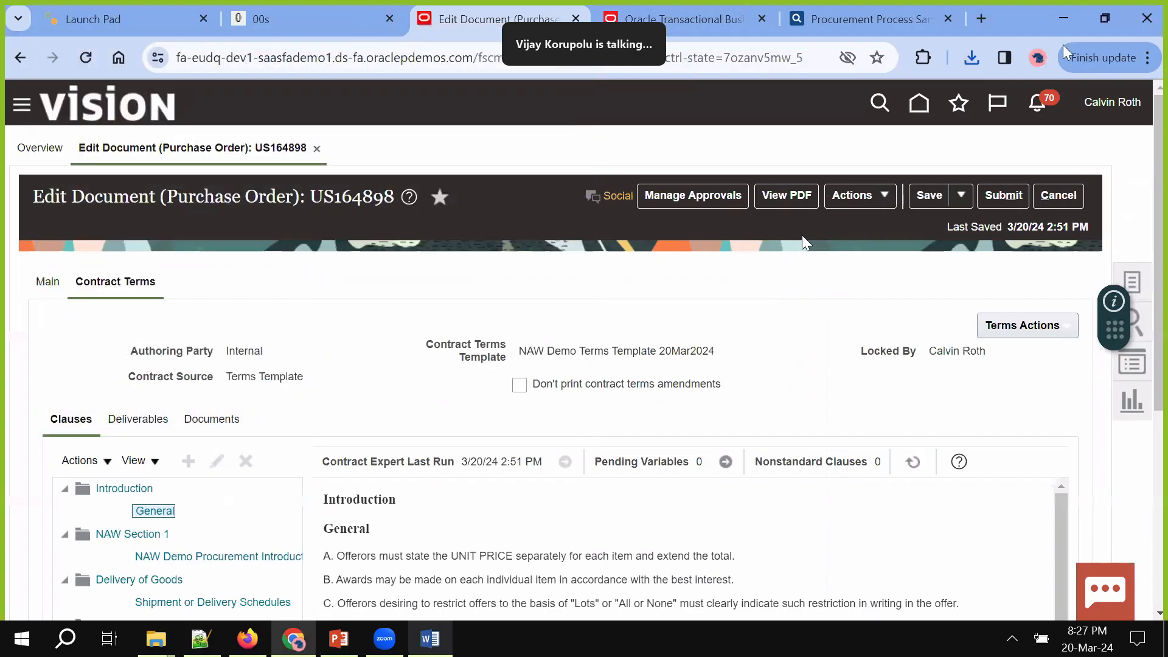
left_click(1054, 24)
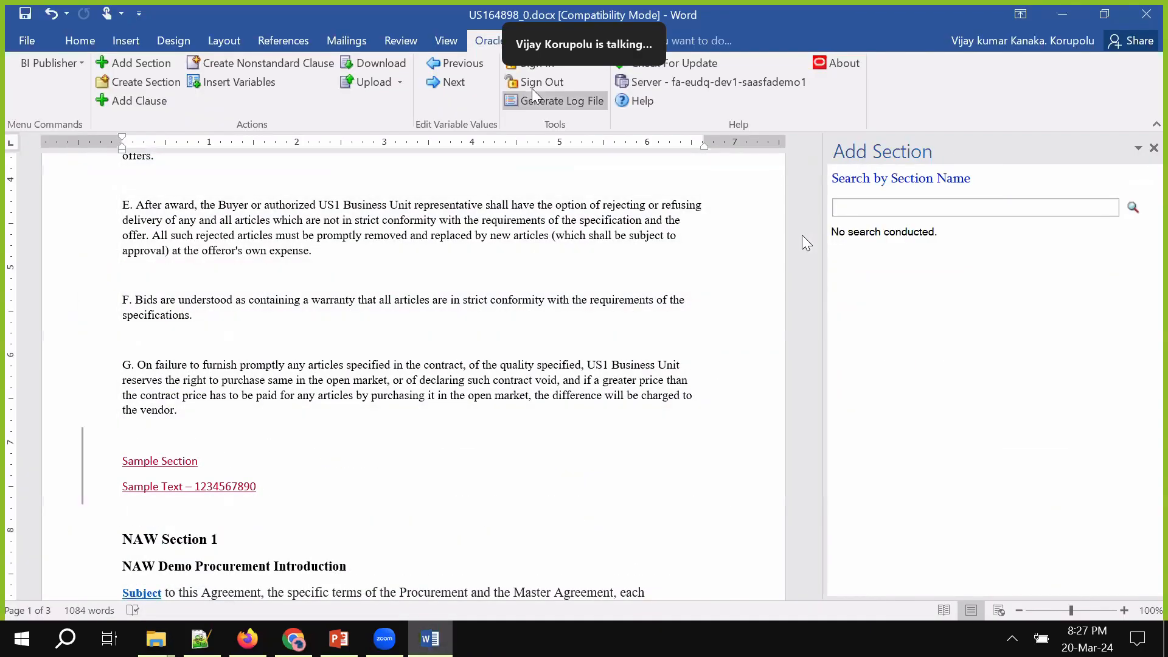
left_click(529, 64)
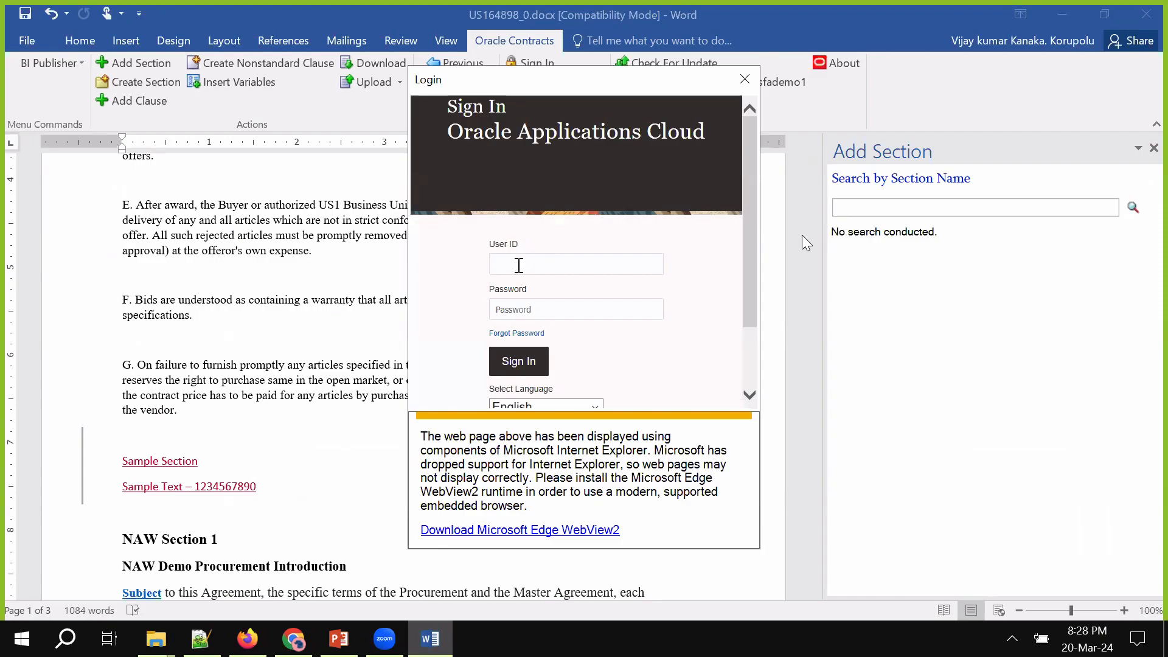
left_click(519, 266)
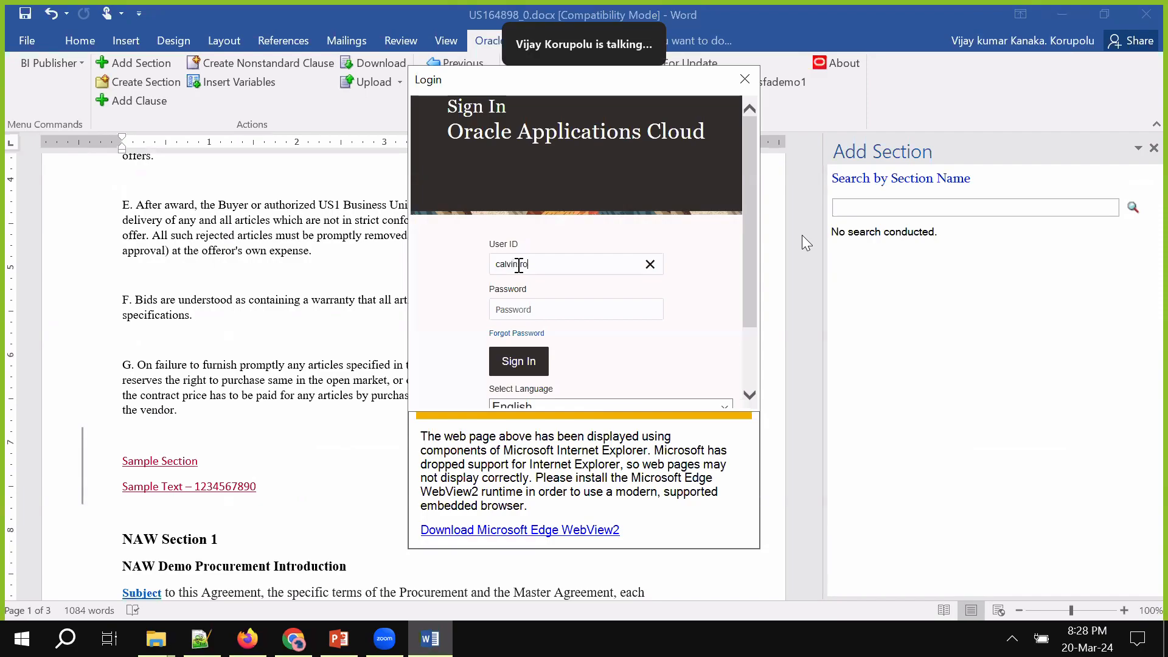
key("Tab")
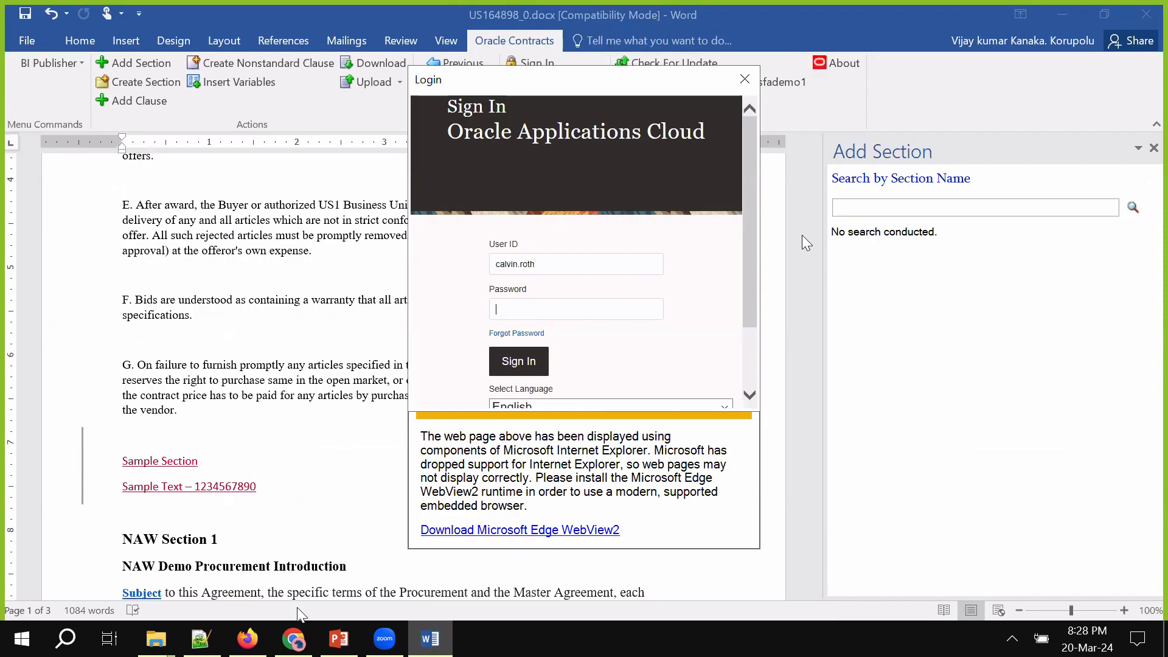
left_click(201, 639)
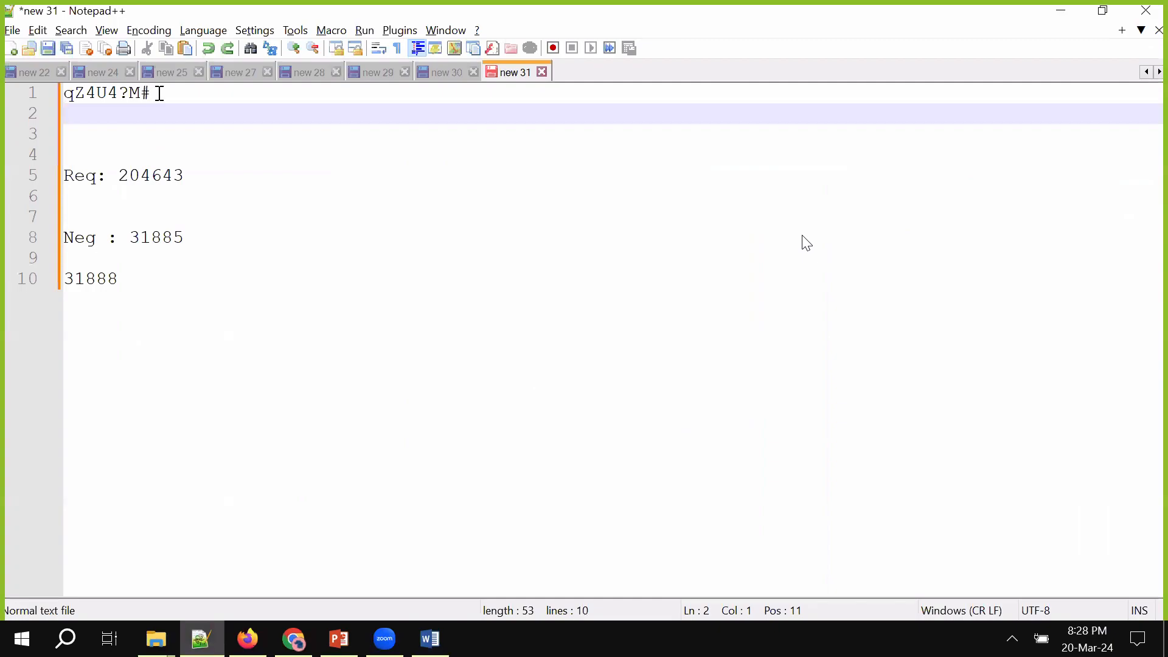
left_click_drag(155, 93, 4, 91)
key("ctrl+c")
left_click(430, 638)
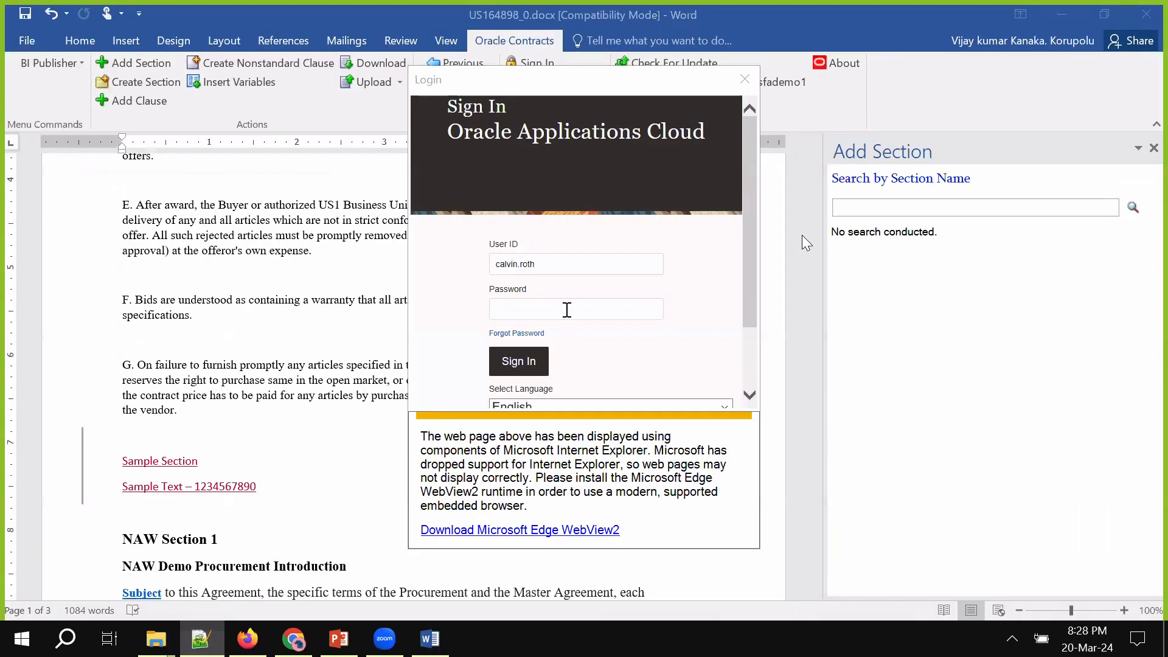
key("ctrl+v")
left_click(532, 350)
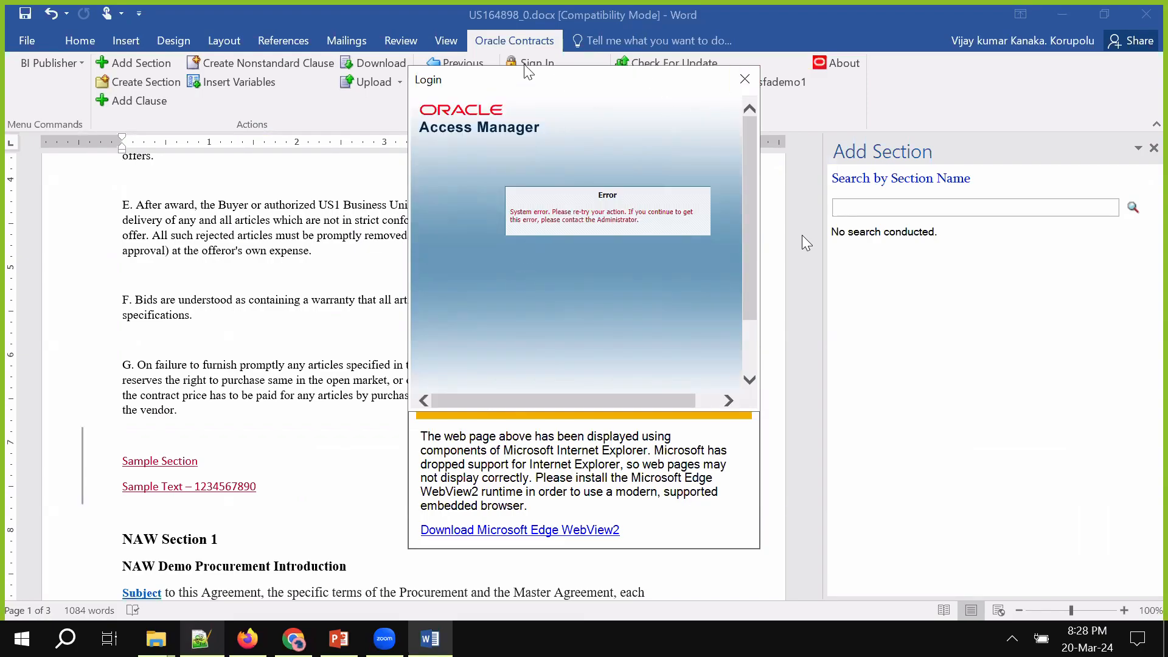
left_click(745, 71)
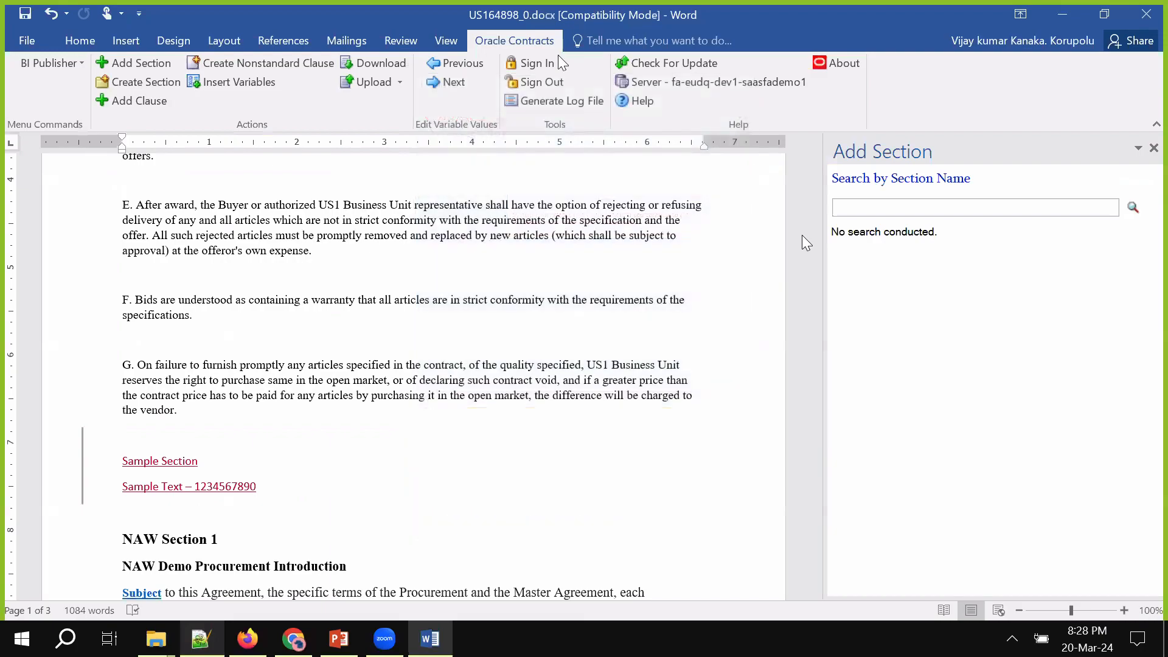
left_click(541, 64)
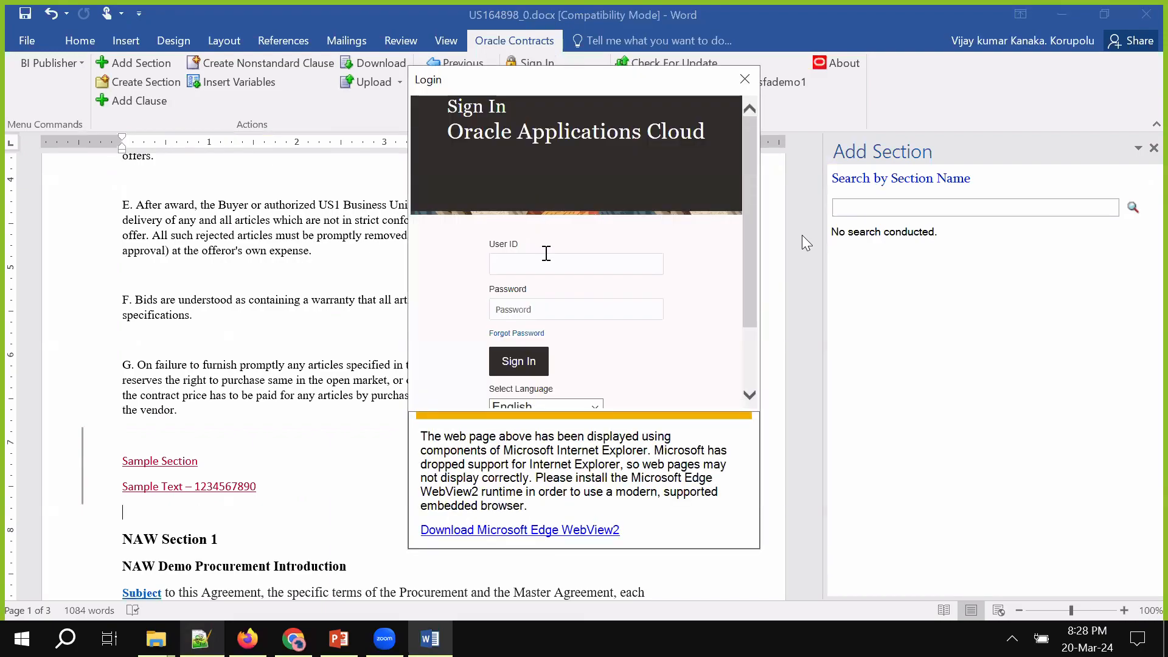
left_click(546, 264)
key("Tab")
key("ctrl+v")
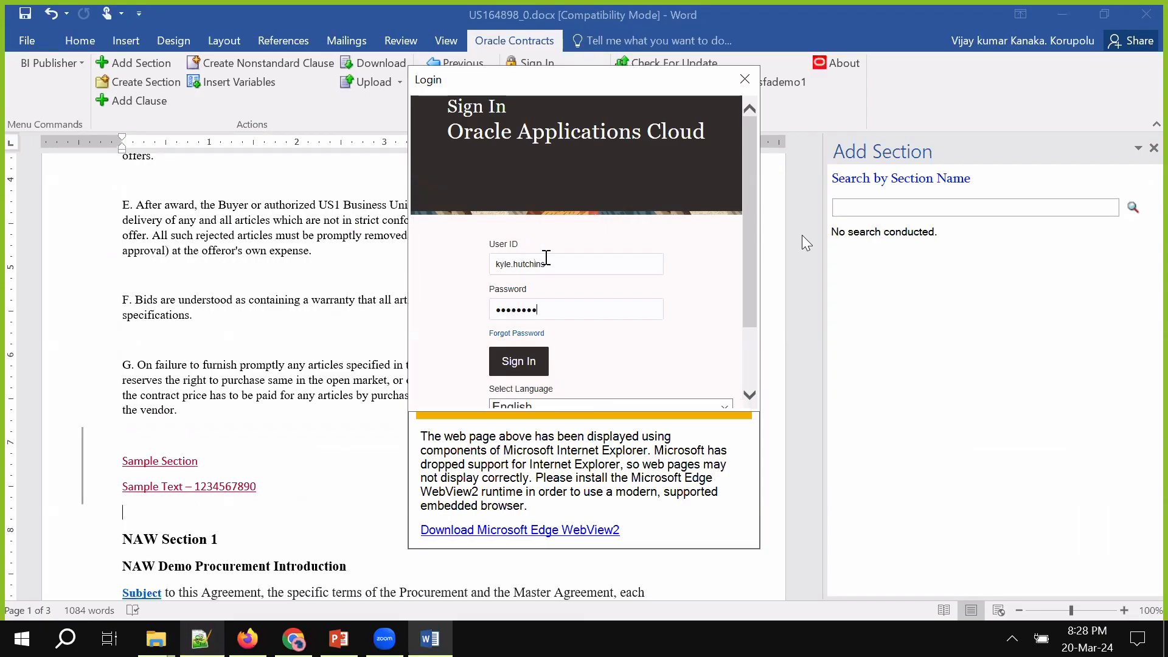
left_click(509, 360)
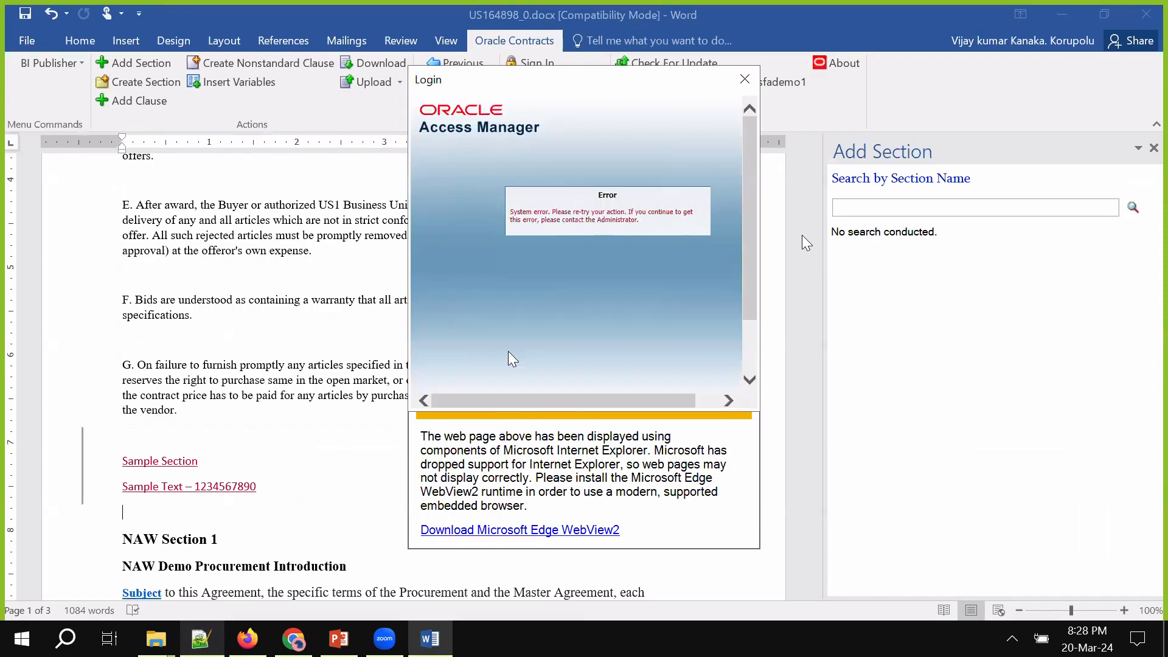
left_click(746, 80)
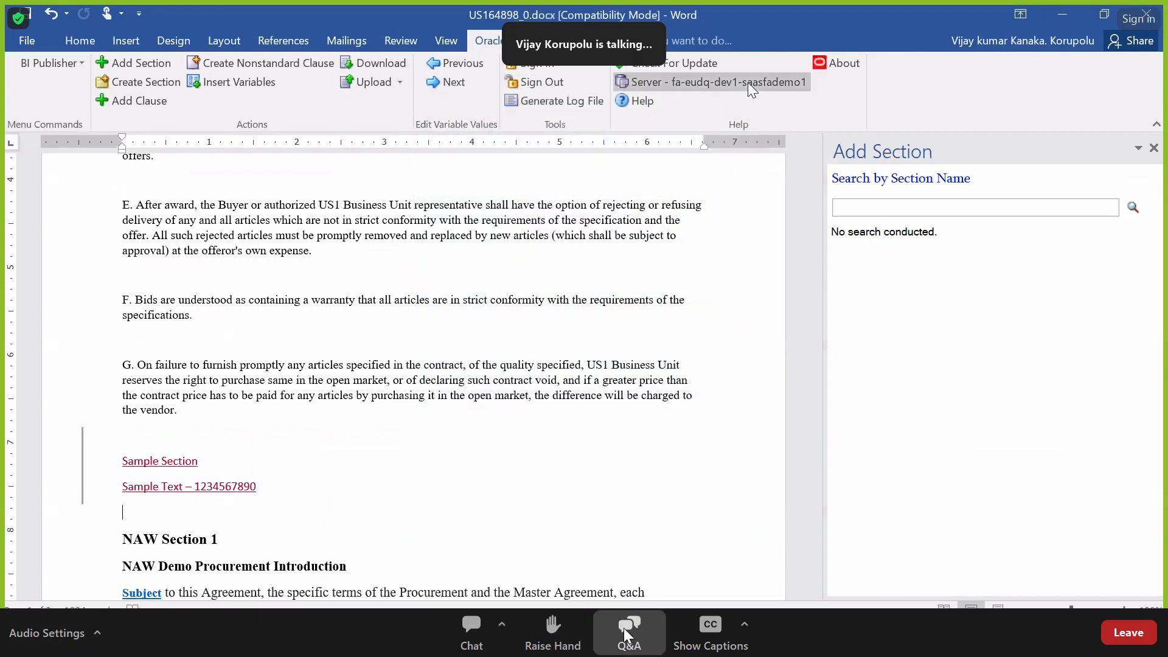
Open the Add Clause search, switch to clause keyword search, then close the pane without searching
left_click(910, 212)
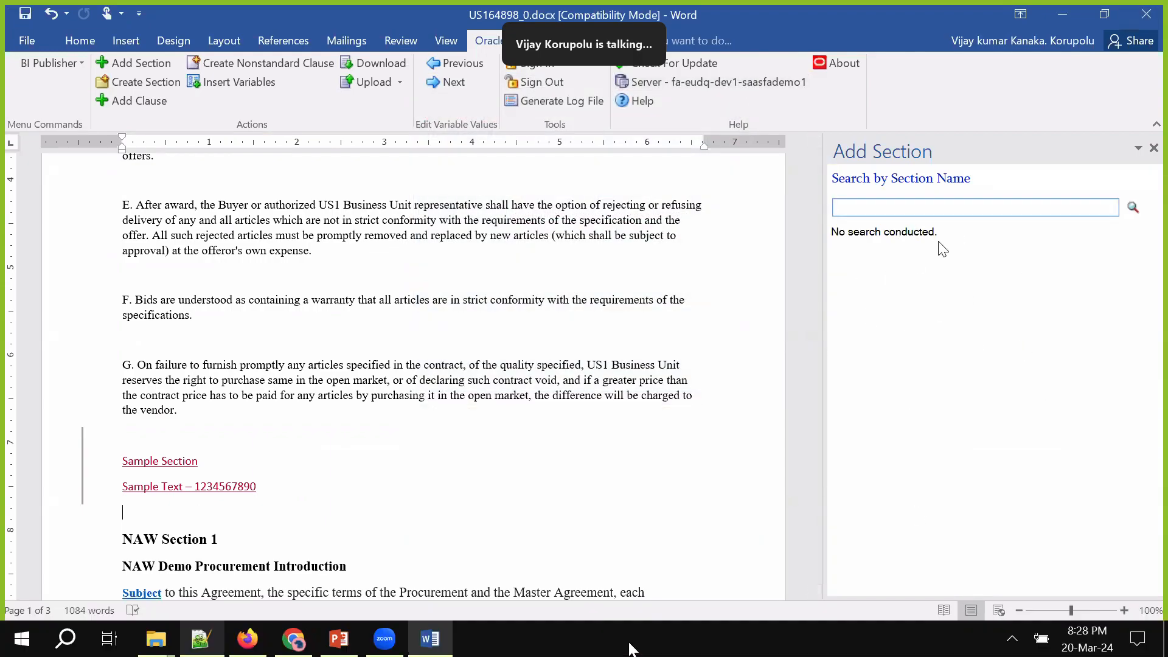
left_click(166, 107)
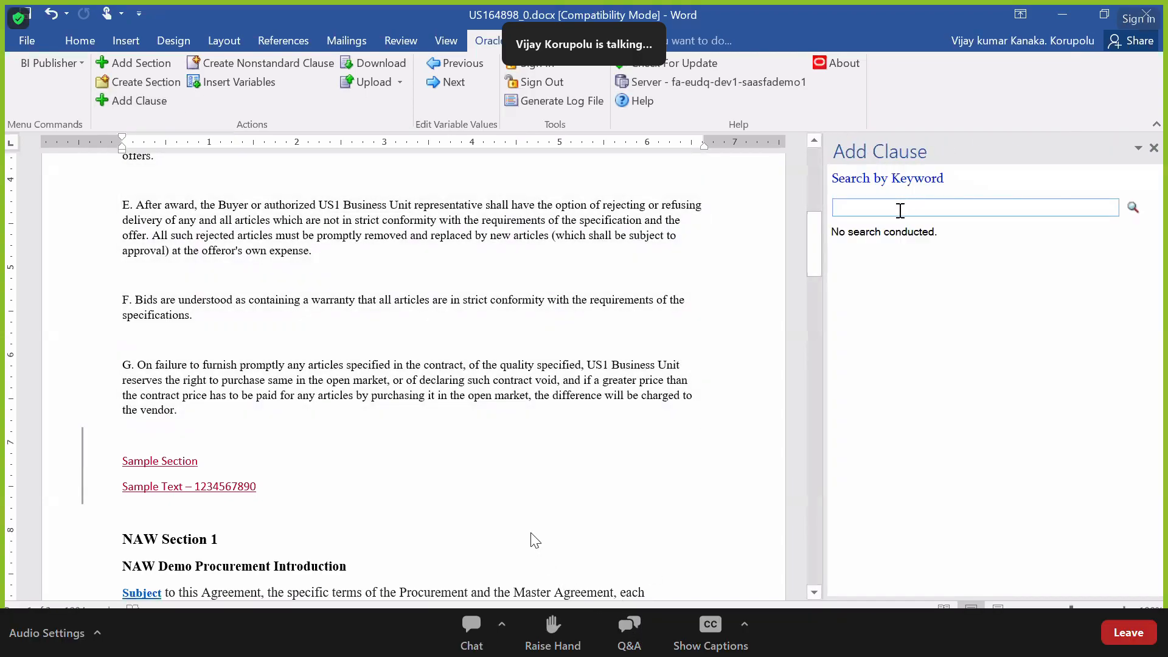
left_click(916, 206)
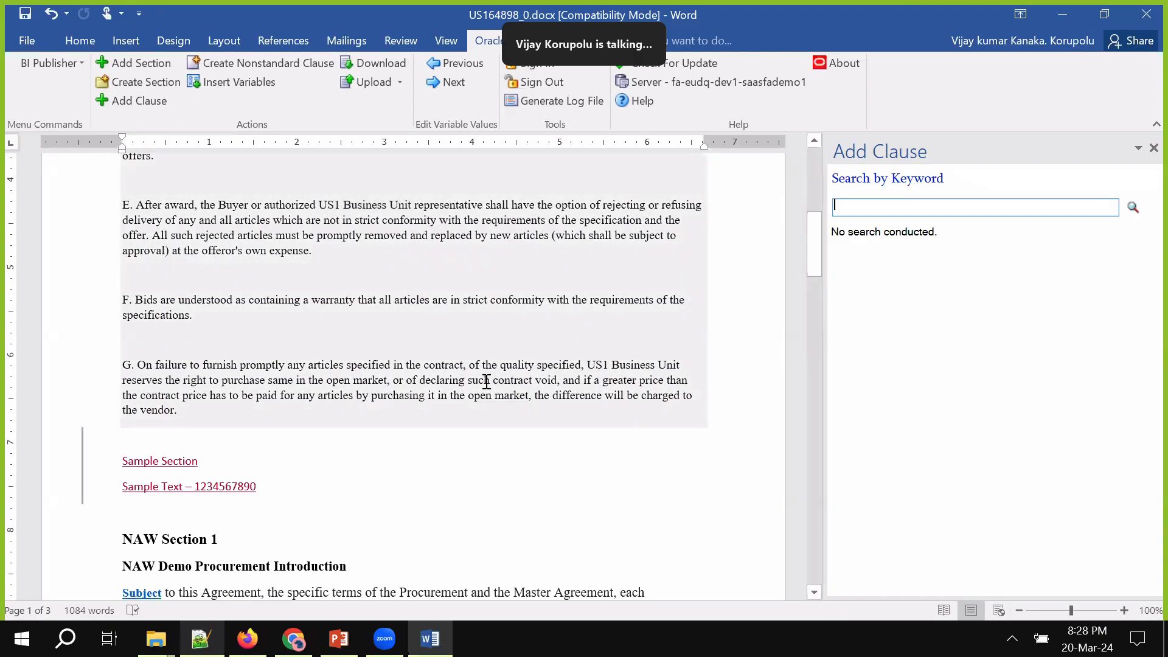
left_click(1154, 148)
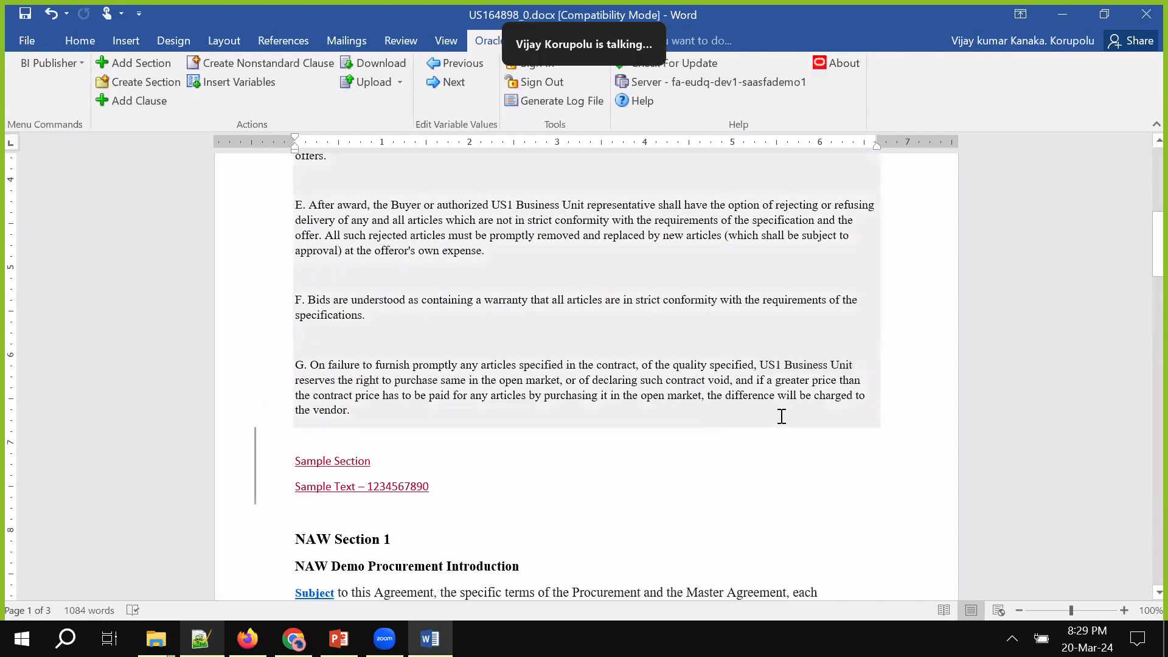
Delete the wording of paragraph C as a tracked change
scroll(785, 419, "up", 3)
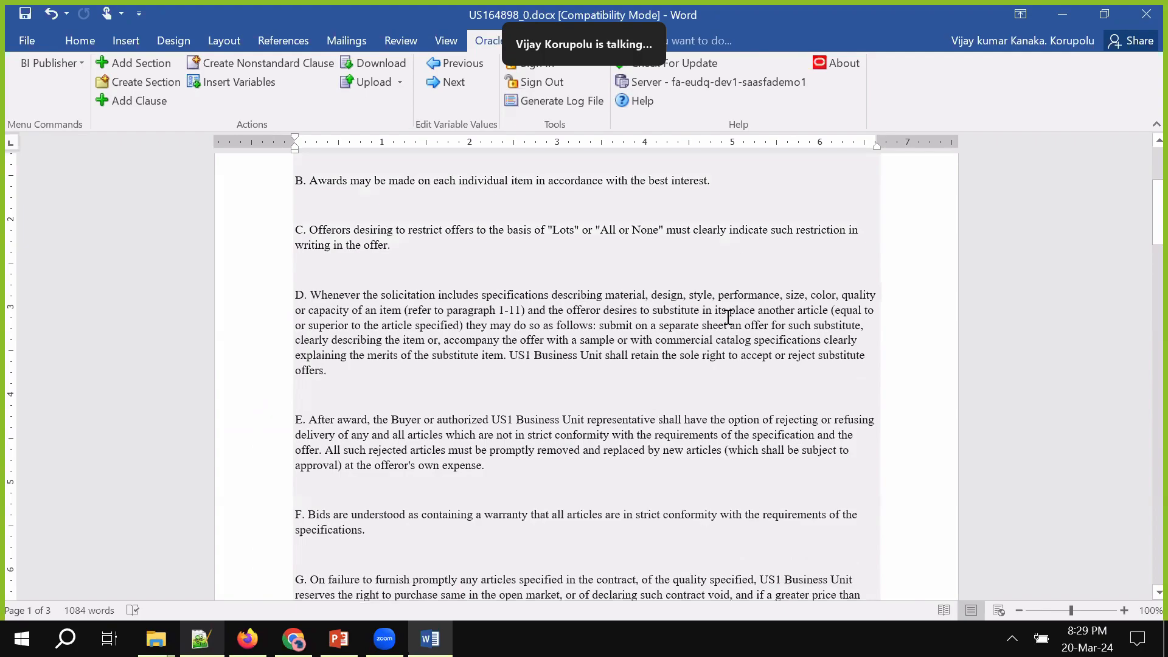
scroll(660, 341, "up", 3)
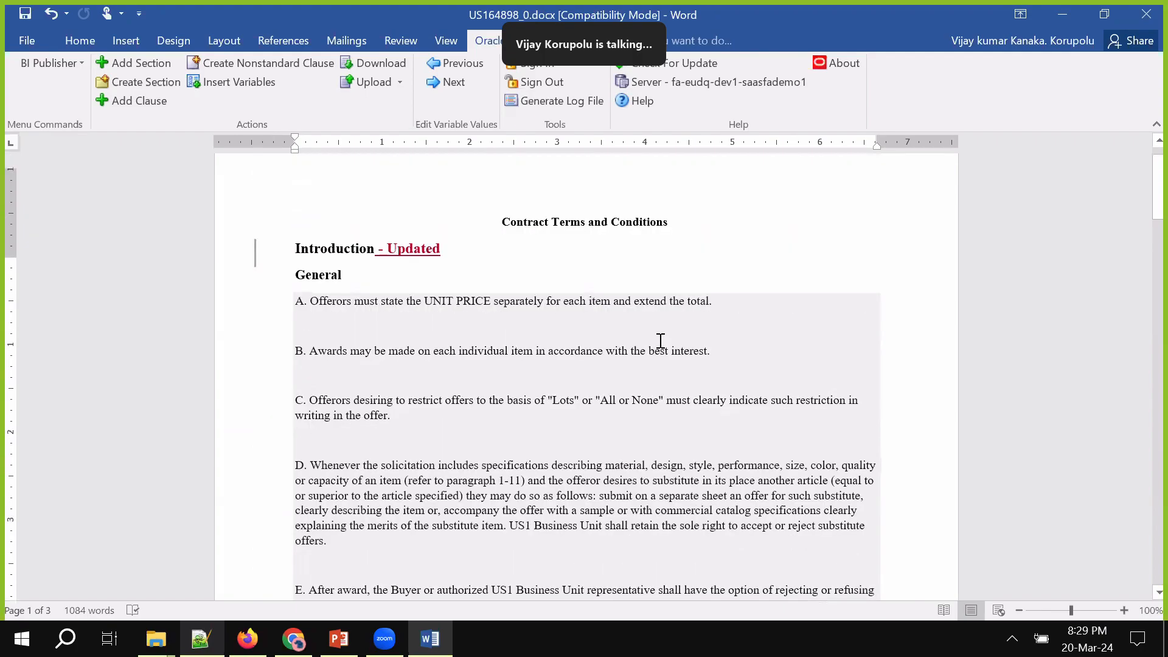
scroll(505, 376, "down", 1)
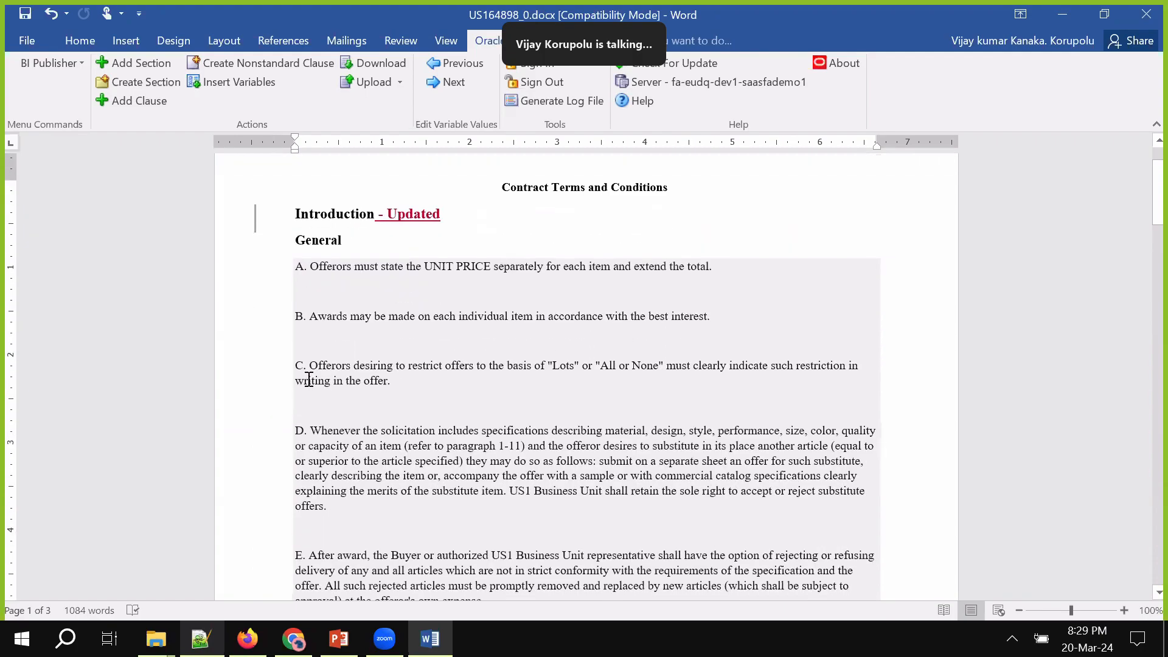
left_click_drag(305, 366, 414, 381)
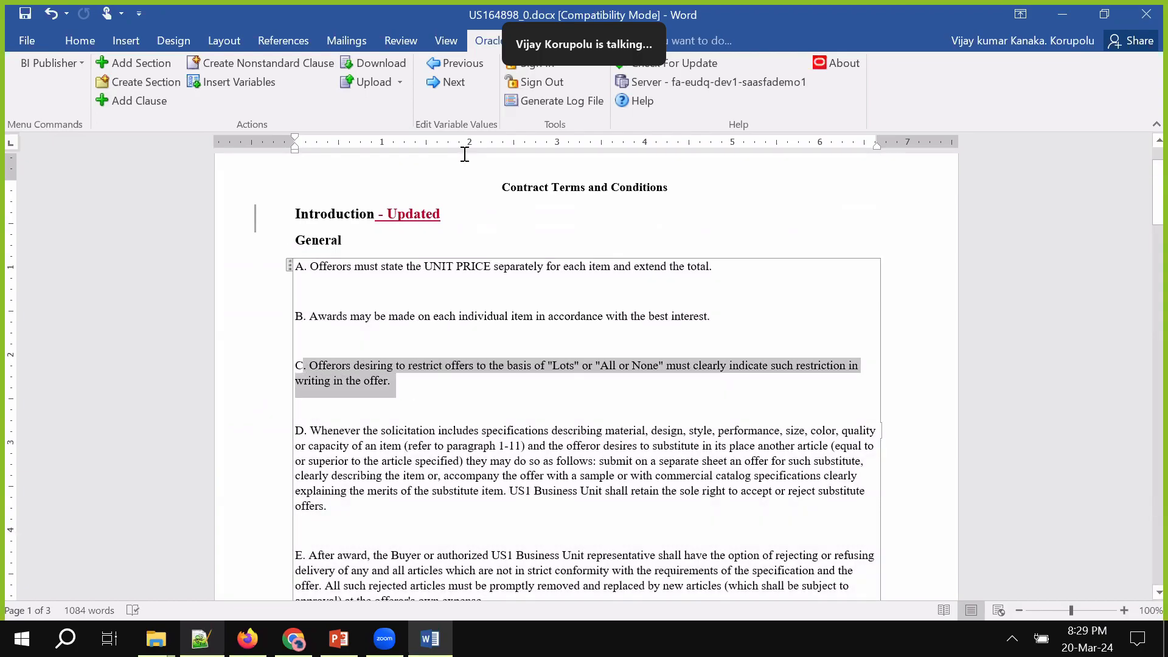
key("Delete")
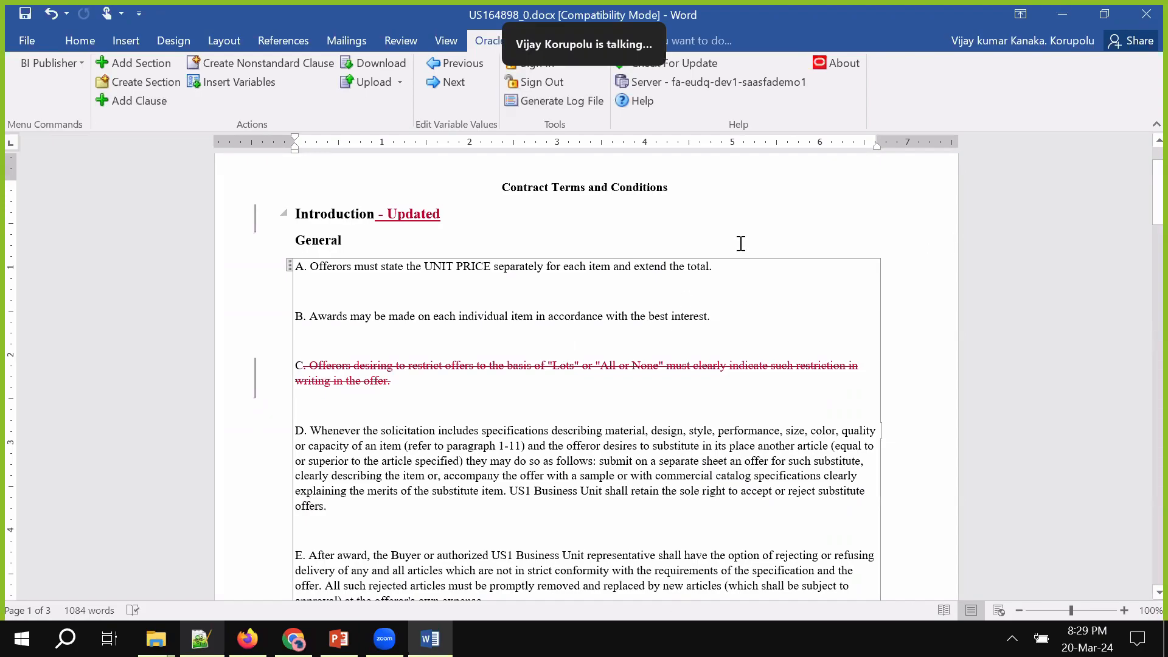
Accept all tracked changes, remove the leftover C, then save and close the document
left_click(395, 40)
left_click(789, 100)
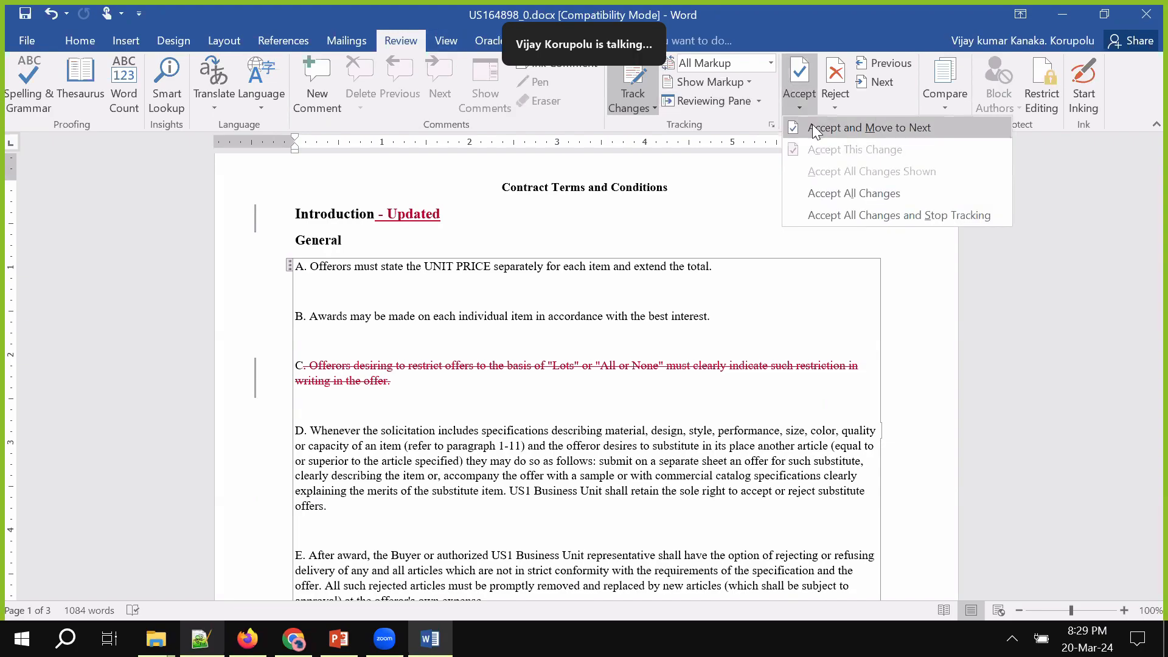
left_click(853, 194)
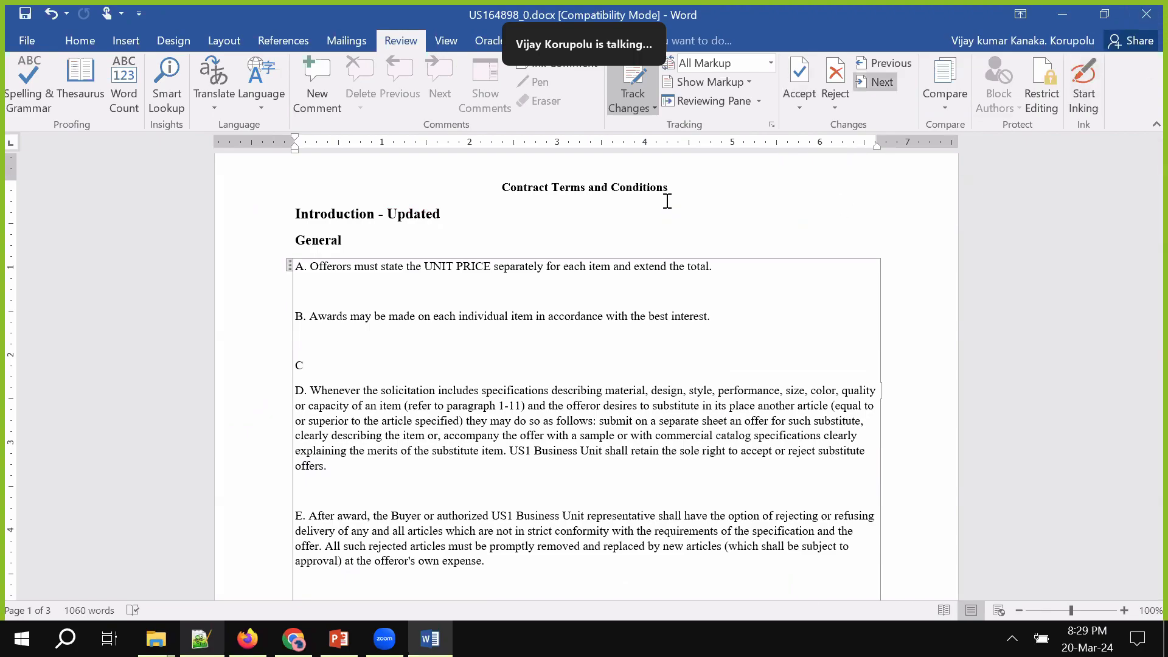
key("ctrl+z")
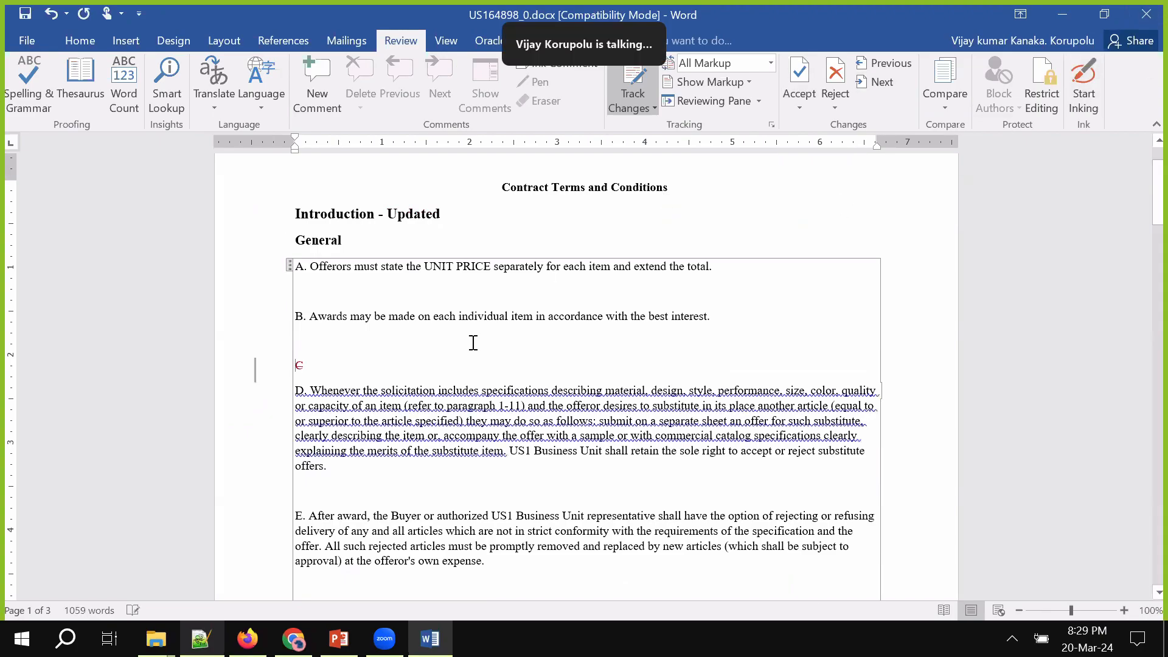
key("ctrl+s")
left_click(1151, 29)
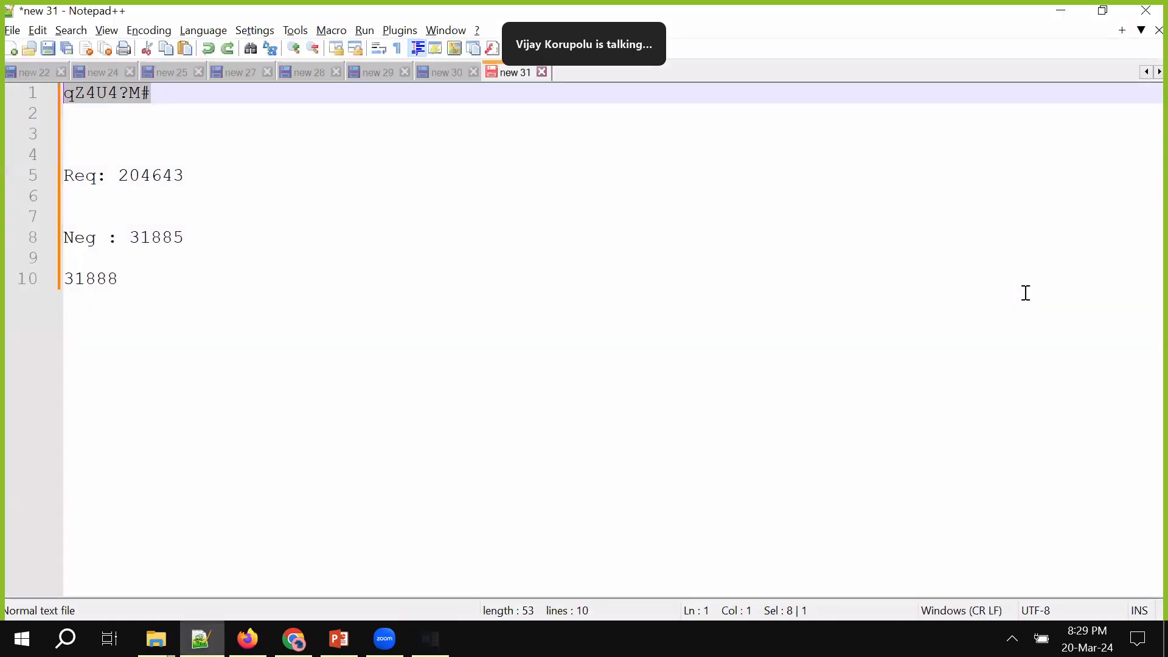
Start Upload Contract from the purchase order's Terms Actions, agreeing to save changes
left_click(1069, 15)
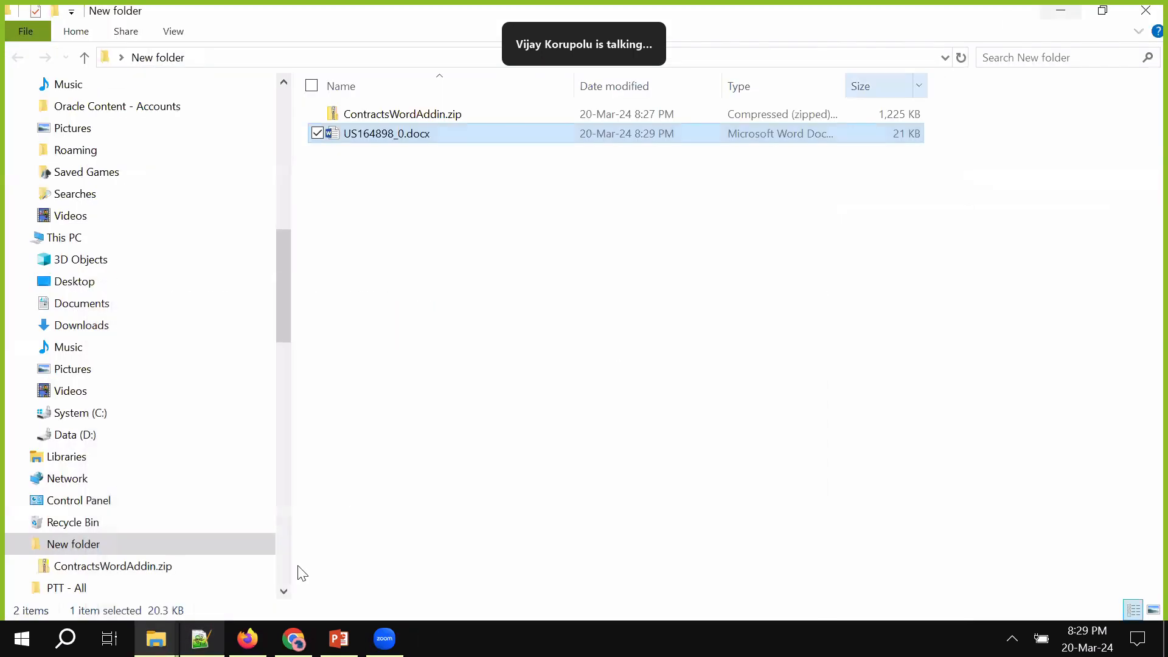
left_click(258, 643)
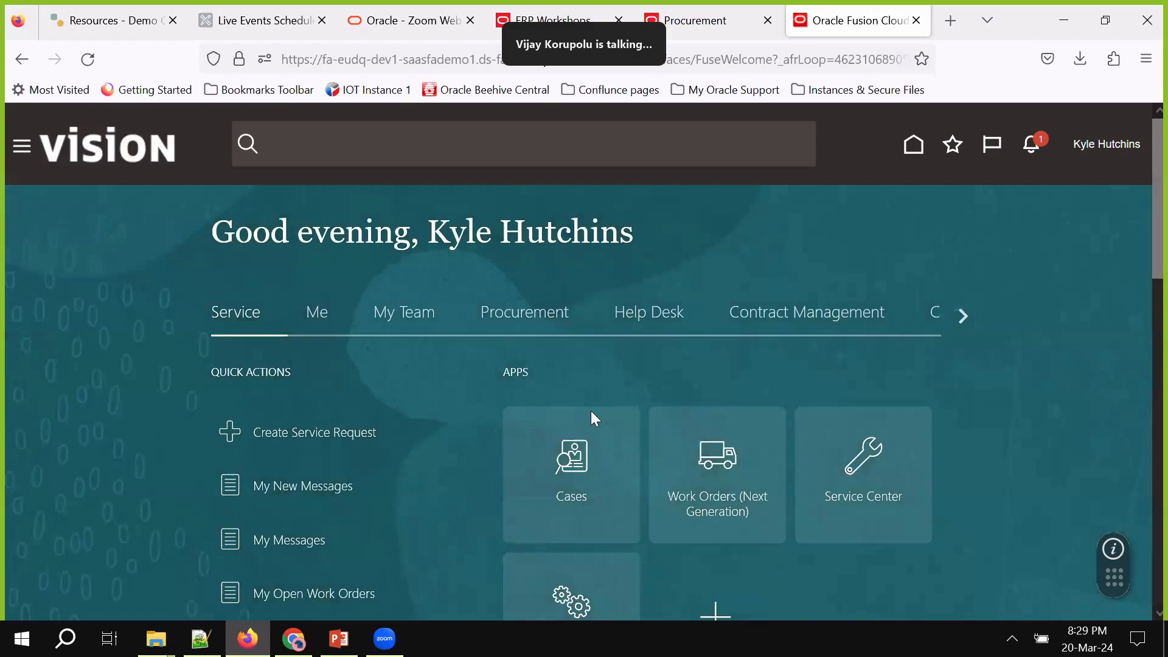
left_click(299, 637)
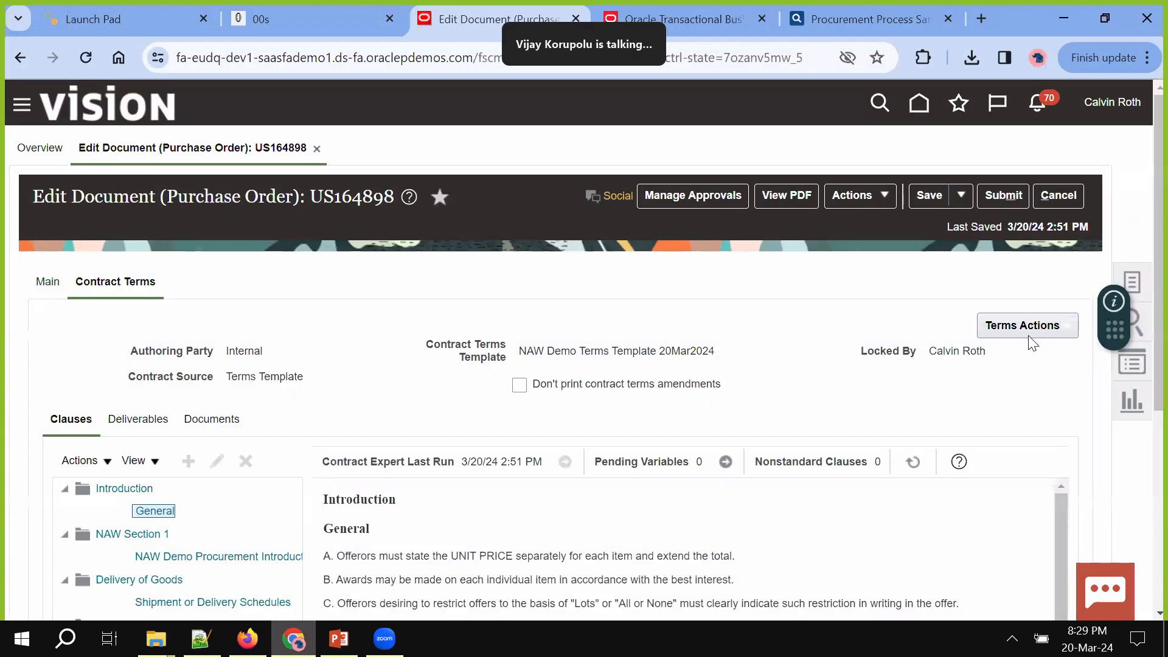
left_click(1025, 329)
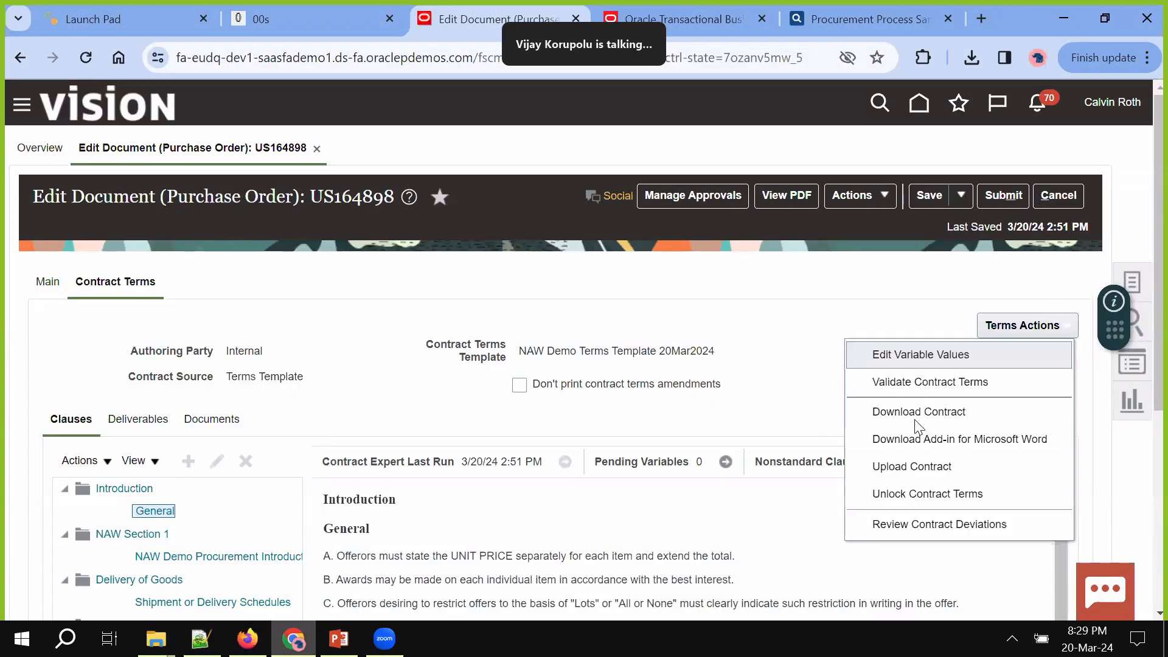
left_click(911, 466)
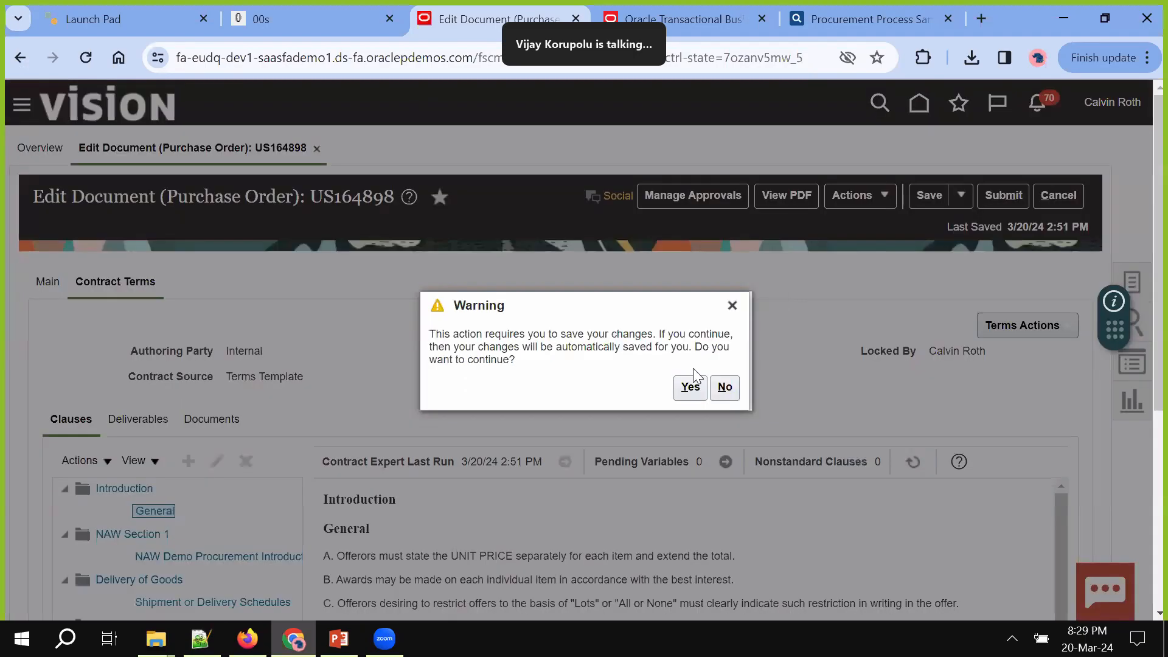
left_click(690, 388)
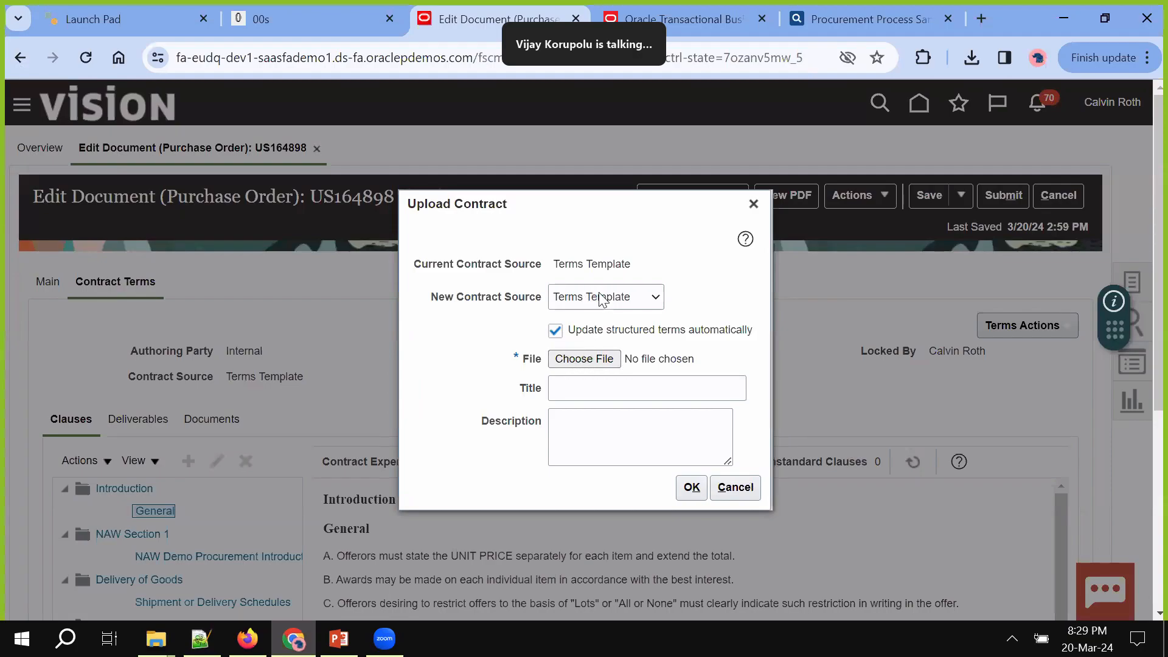
Choose US164898_0.docx as the contract file and submit the upload
left_click(599, 295)
left_click(485, 333)
left_click_drag(506, 342, 557, 358)
left_click(590, 363)
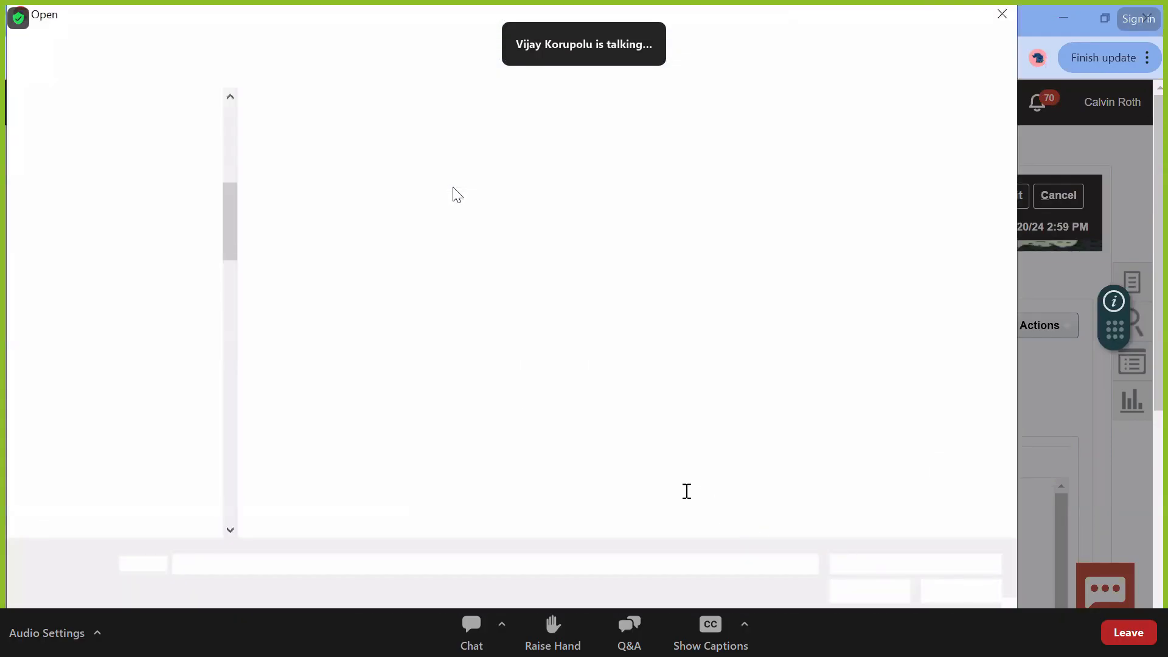
double_click(453, 187)
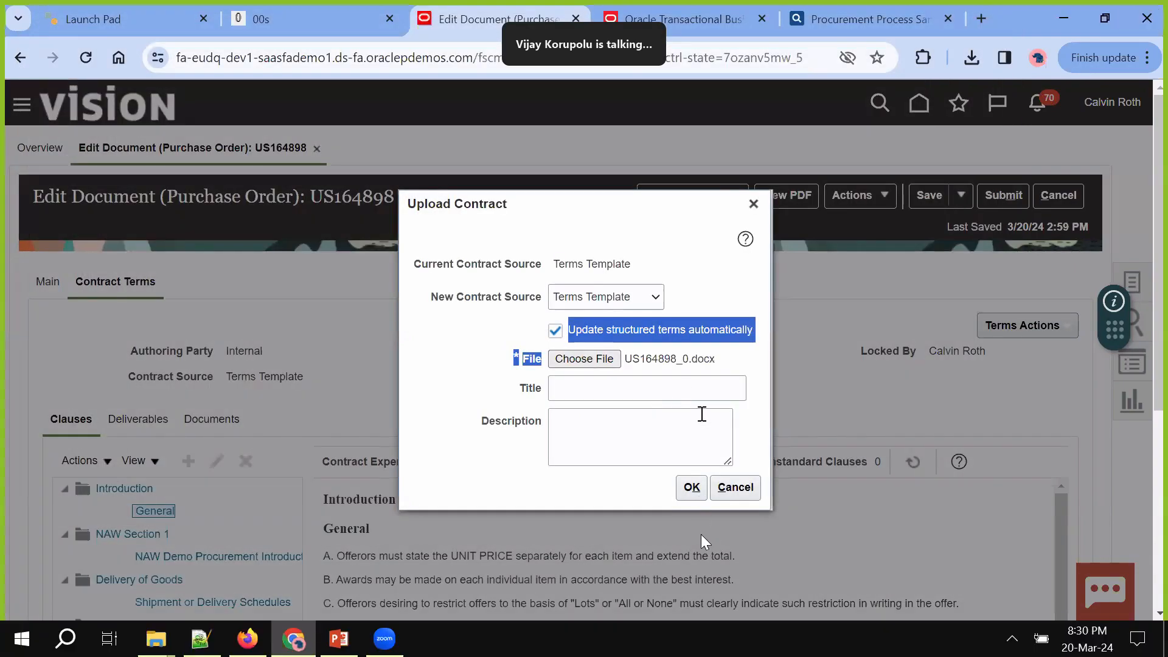
left_click(660, 388)
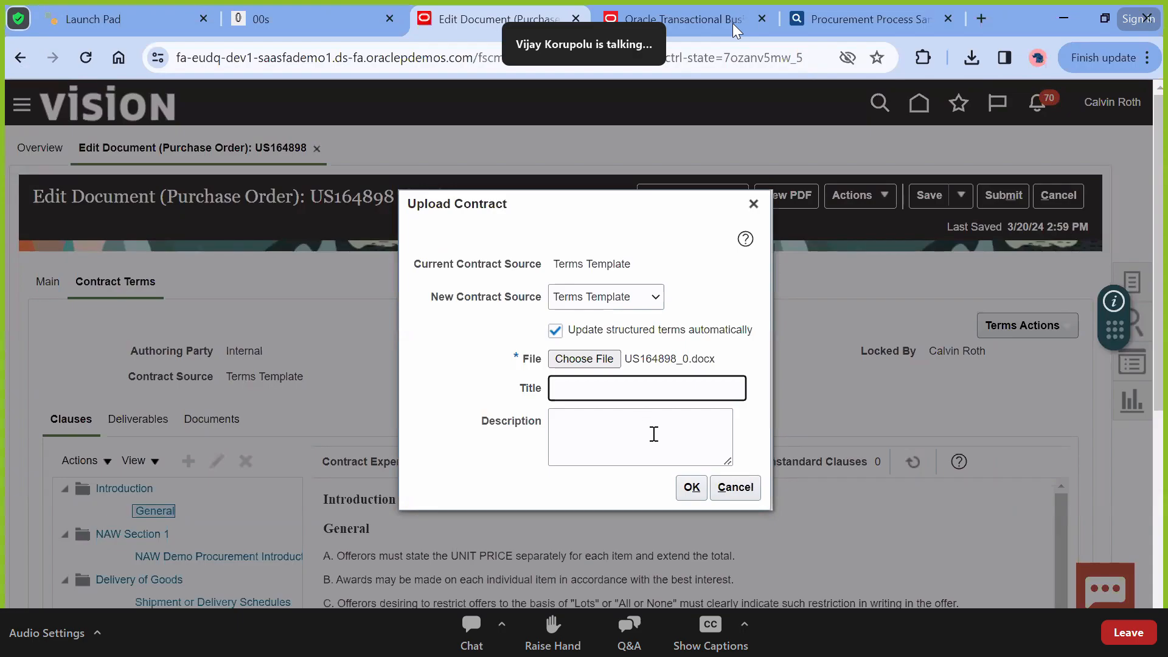
left_click(690, 486)
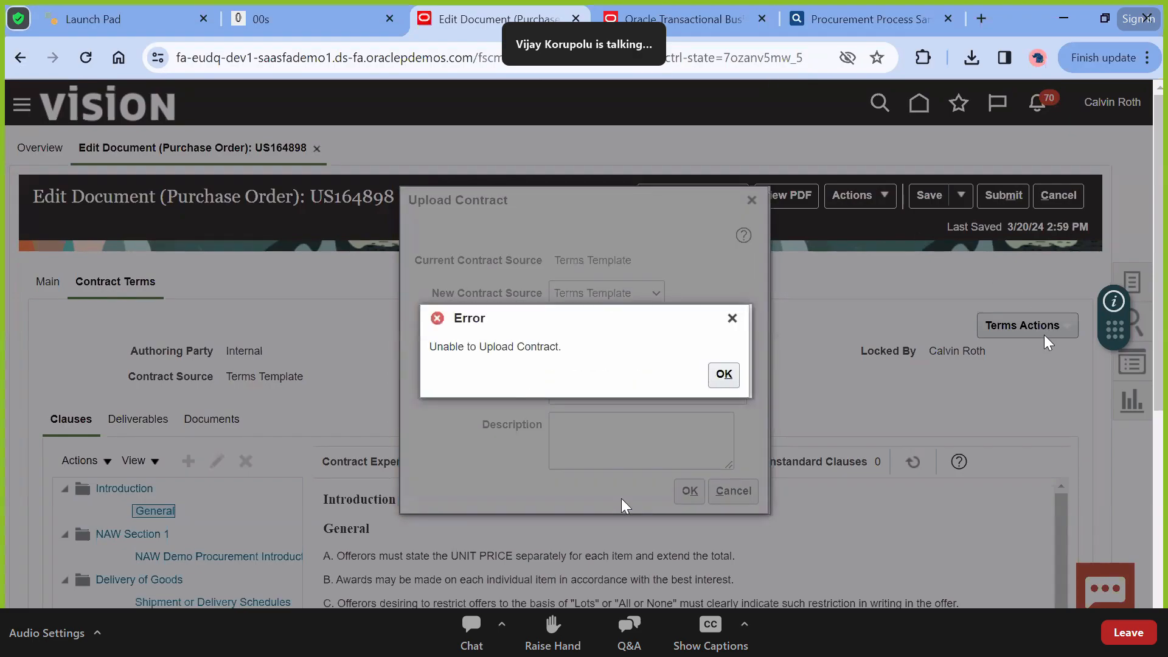
Dismiss the 'Unable to Upload Contract' error, cancel the file picker, and show the desktop
left_click(723, 374)
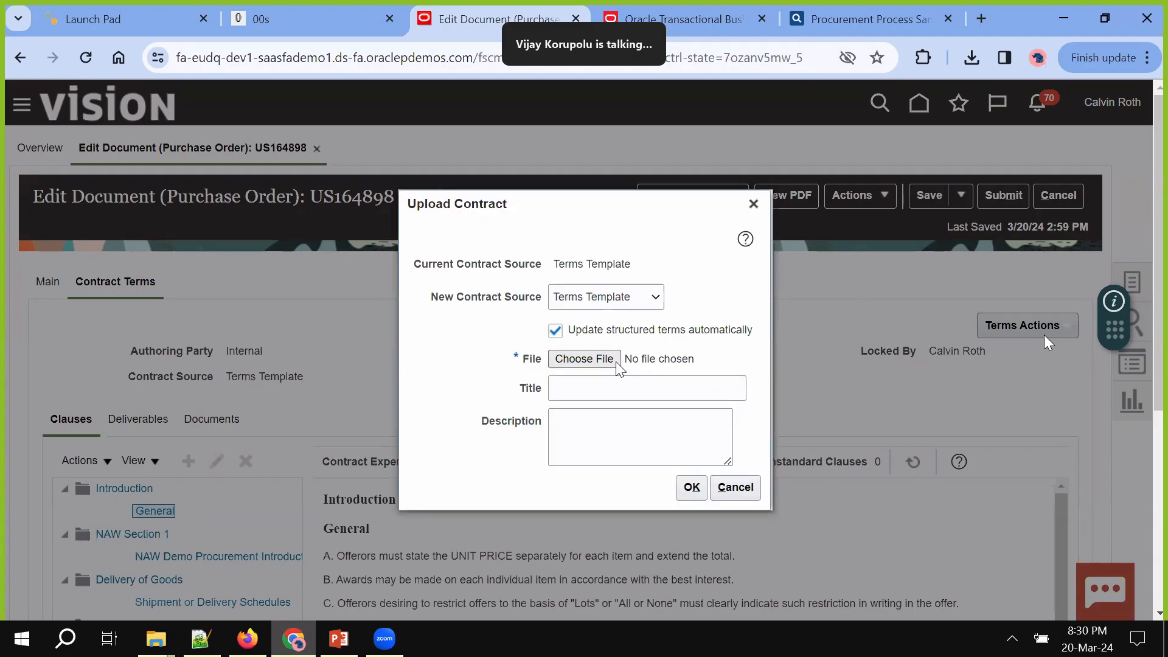
left_click(617, 363)
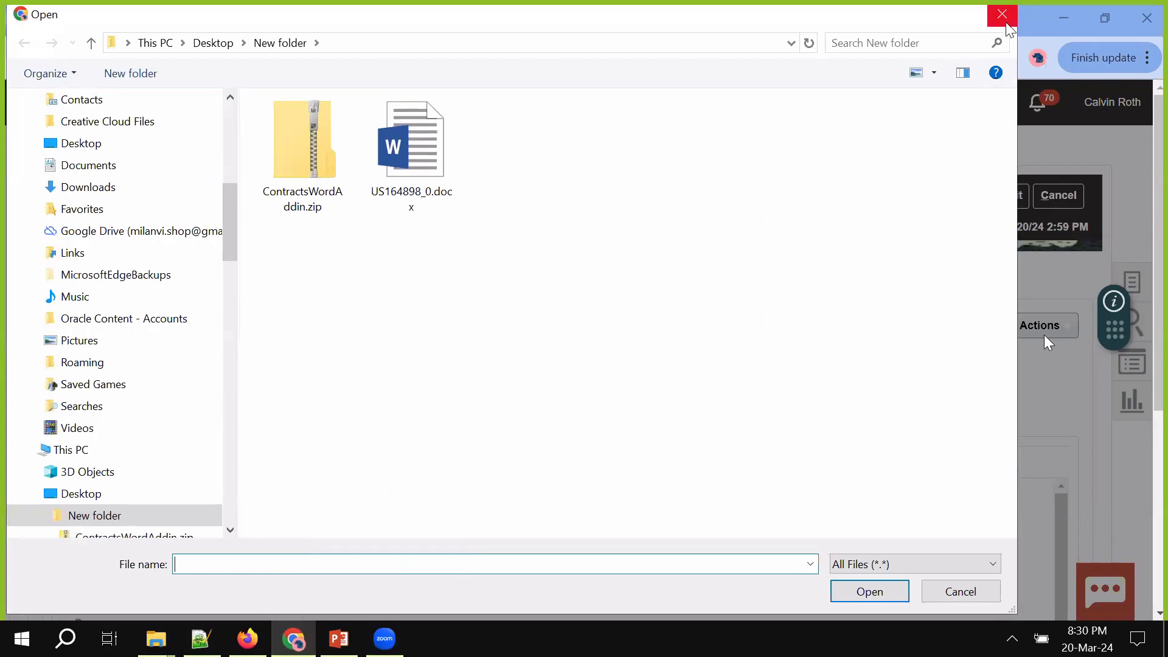
left_click(1004, 18)
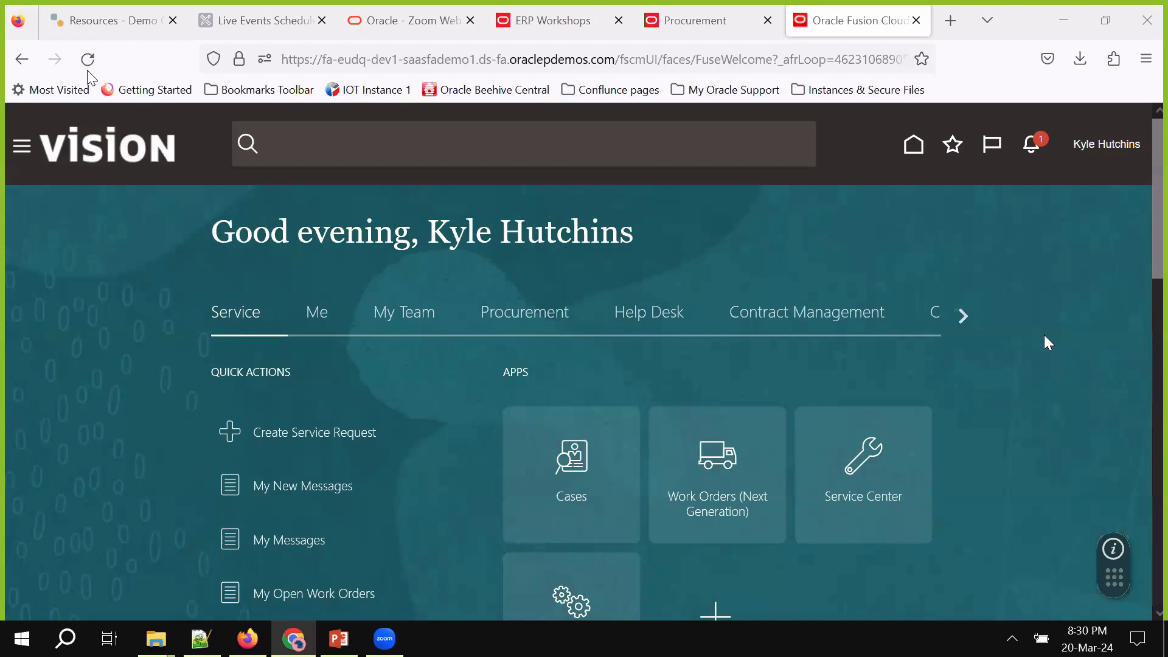
key("super+d")
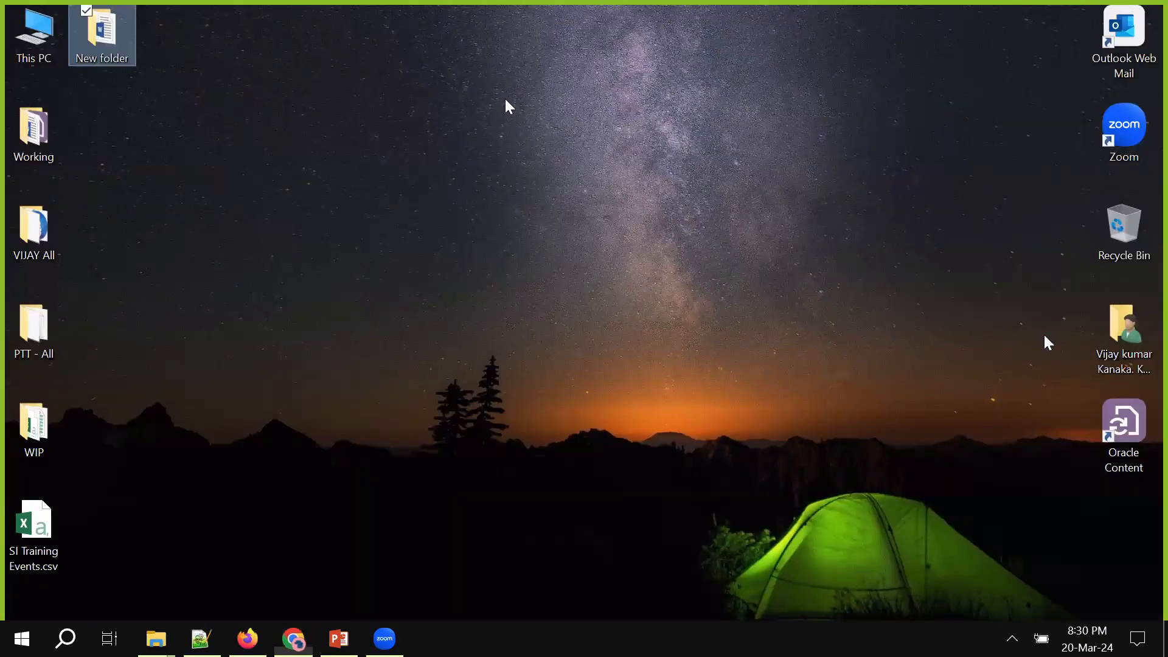
Reopen US164898_0.docx from New folder and accept all changes while stopping tracking
double_click(102, 35)
left_click(523, 22)
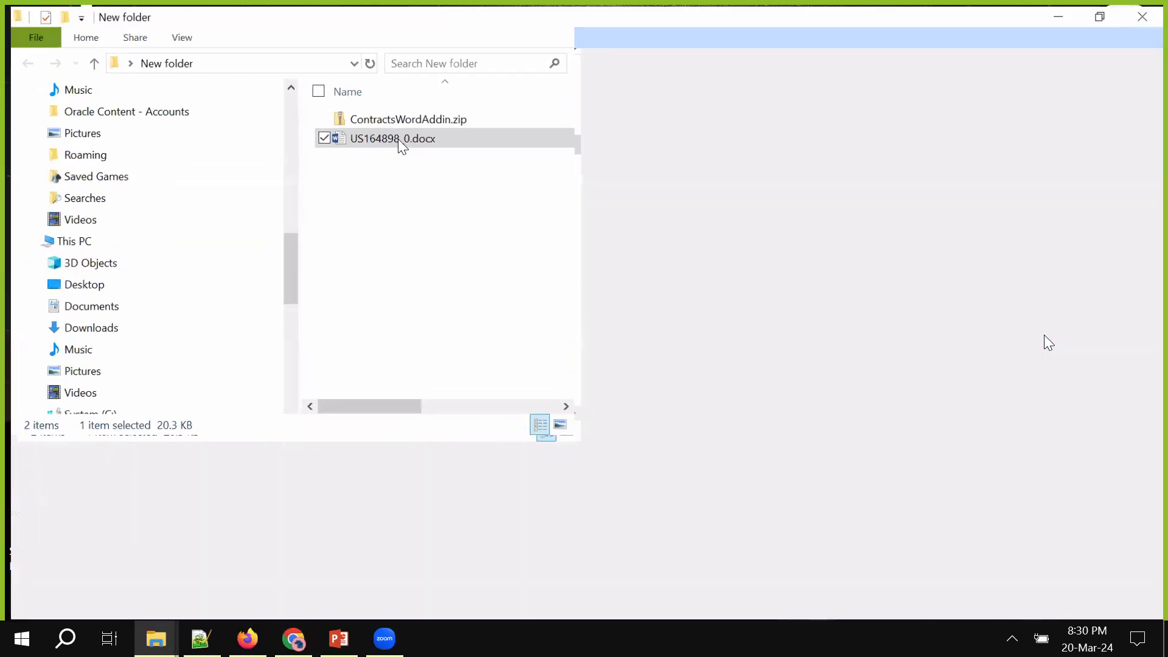
double_click(398, 139)
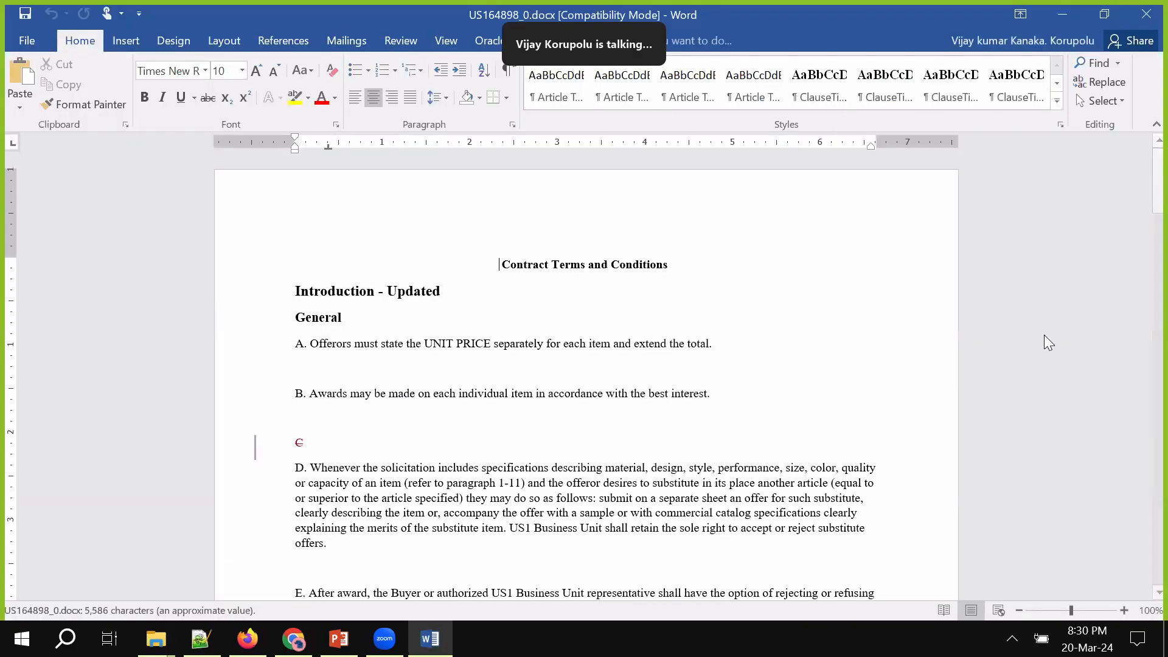
left_click(400, 43)
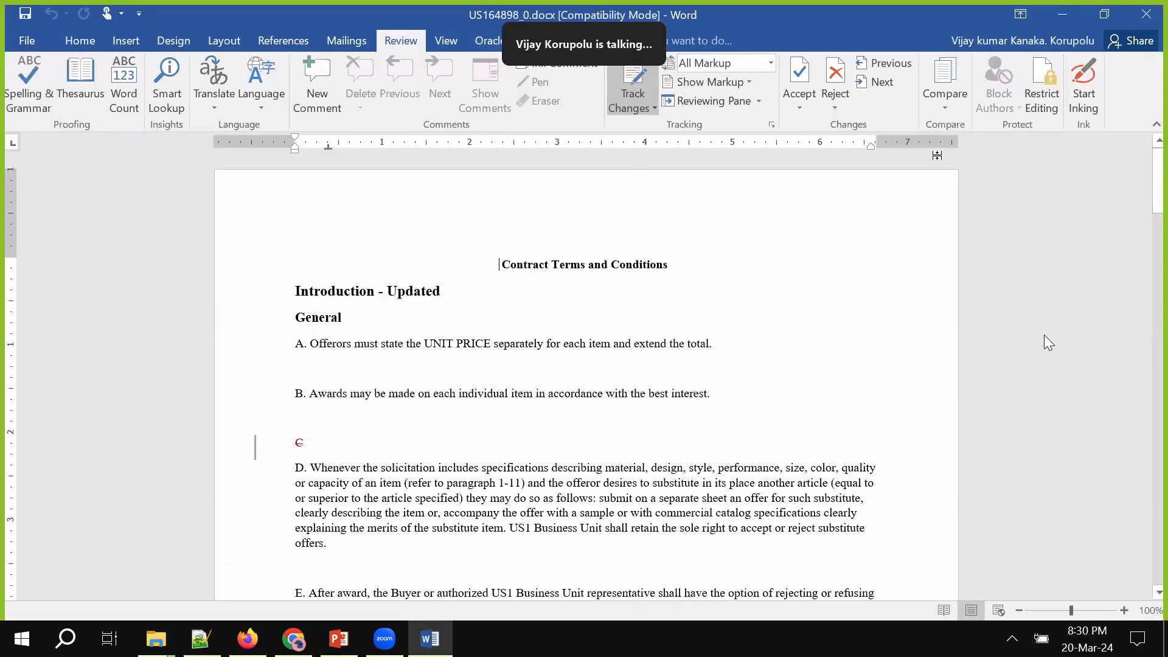
left_click(798, 108)
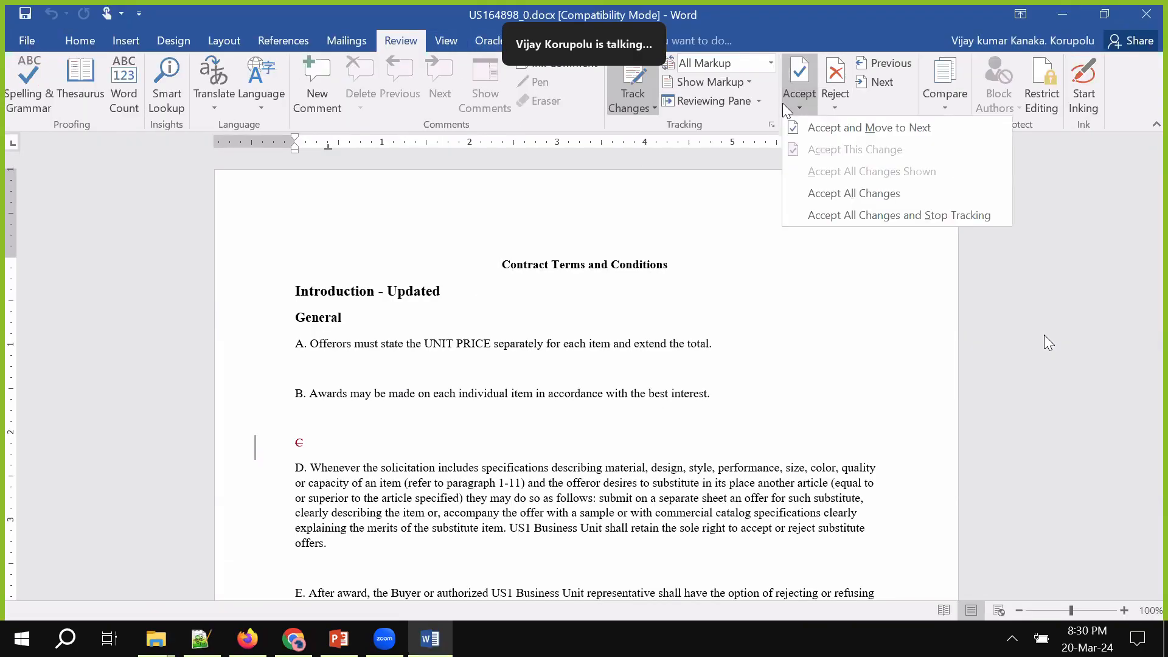
left_click(853, 216)
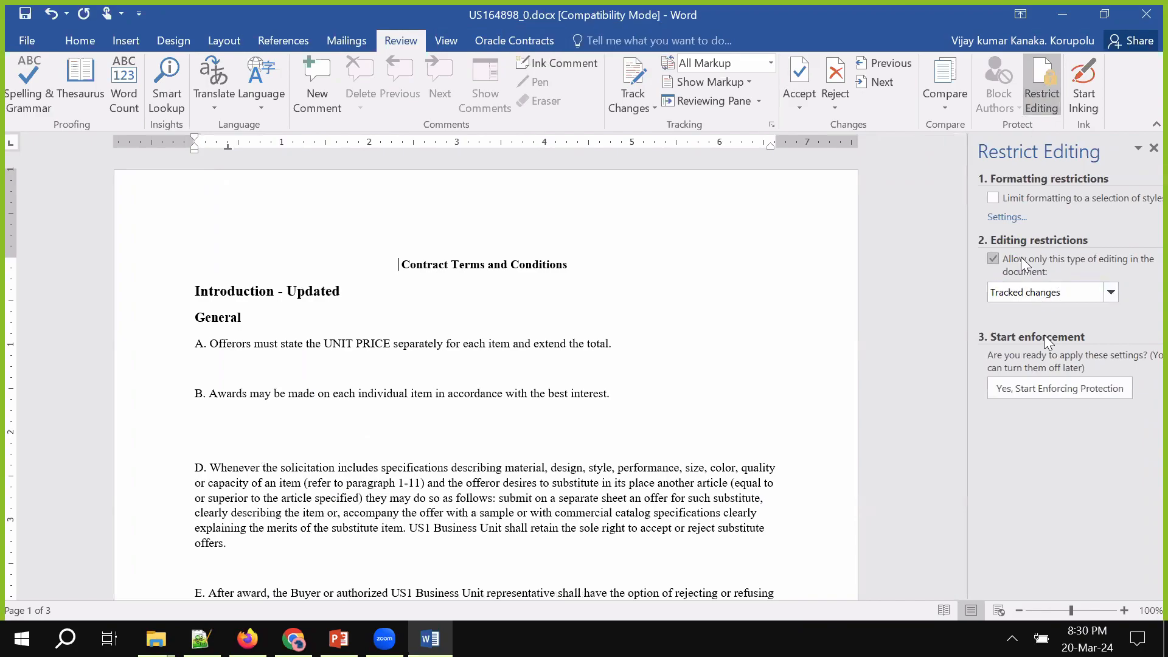
Keep Tracked changes as the allowed editing, then cancel enforcing the protection
left_click(1111, 293)
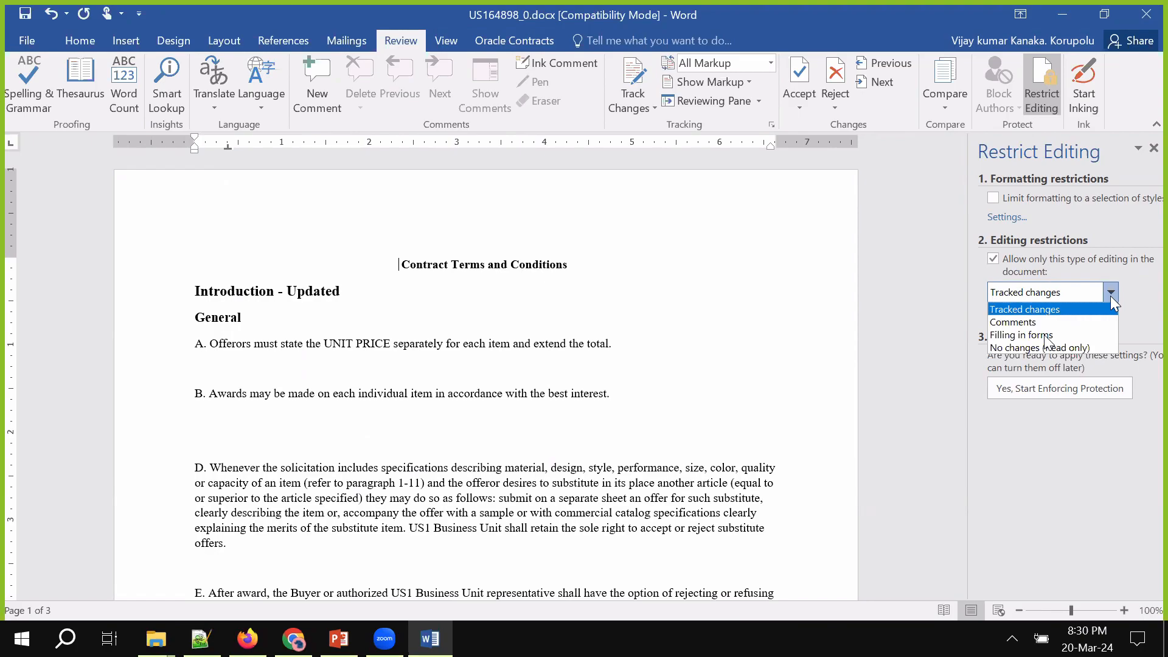
left_click(1115, 414)
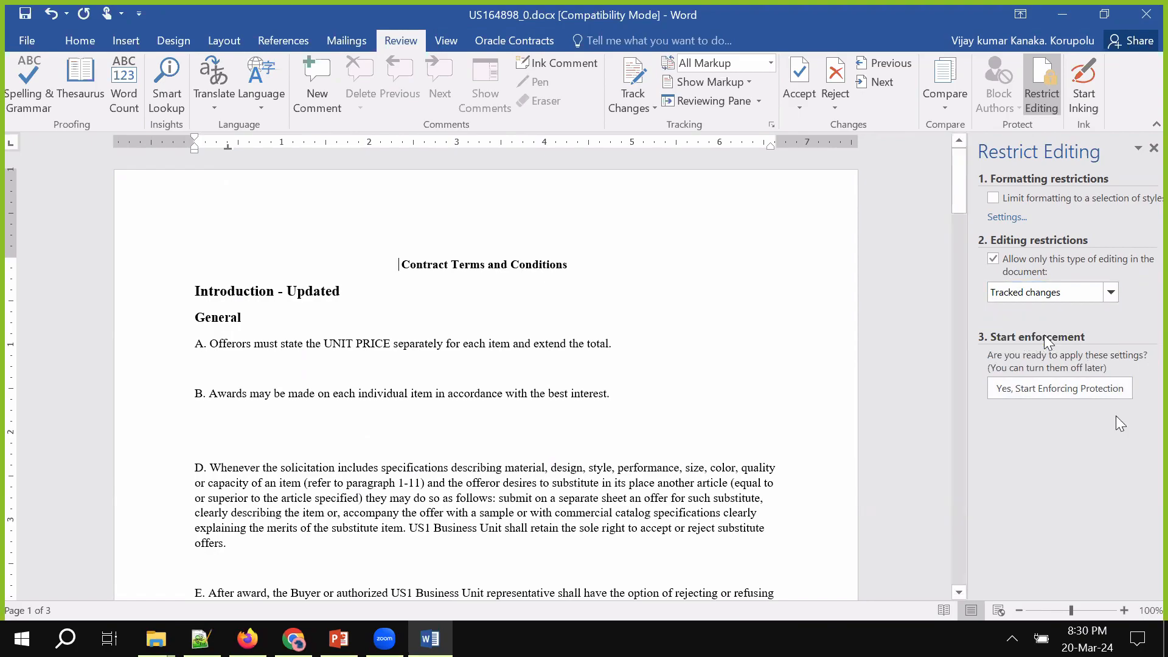
left_click(1088, 394)
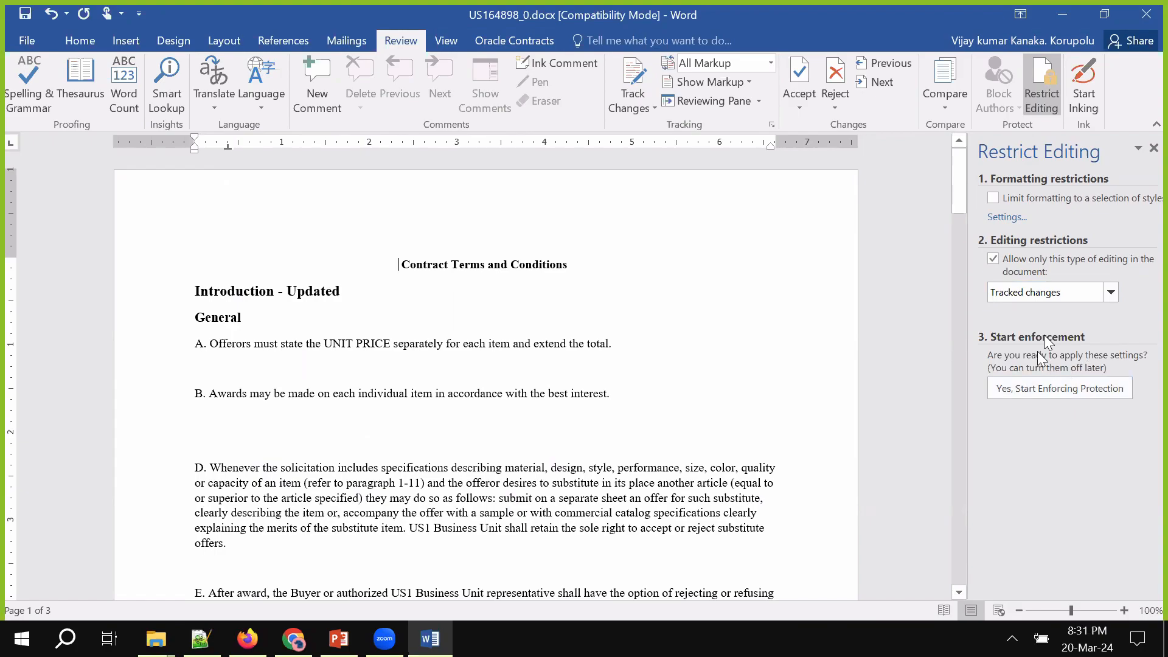
left_click(1064, 391)
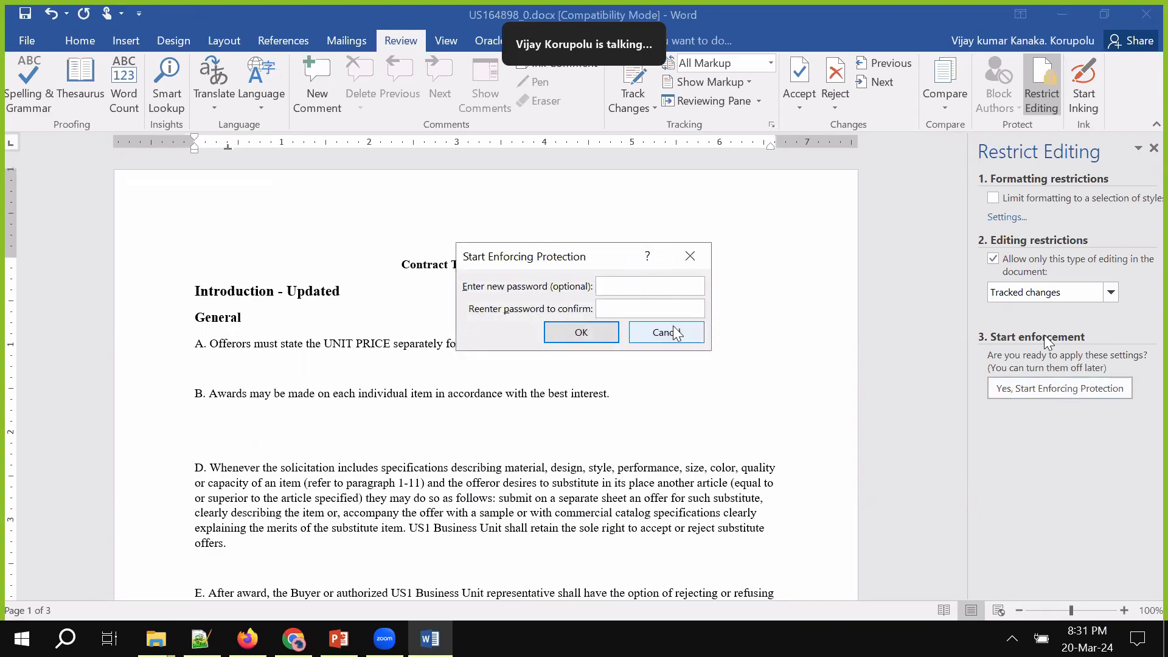
left_click(675, 332)
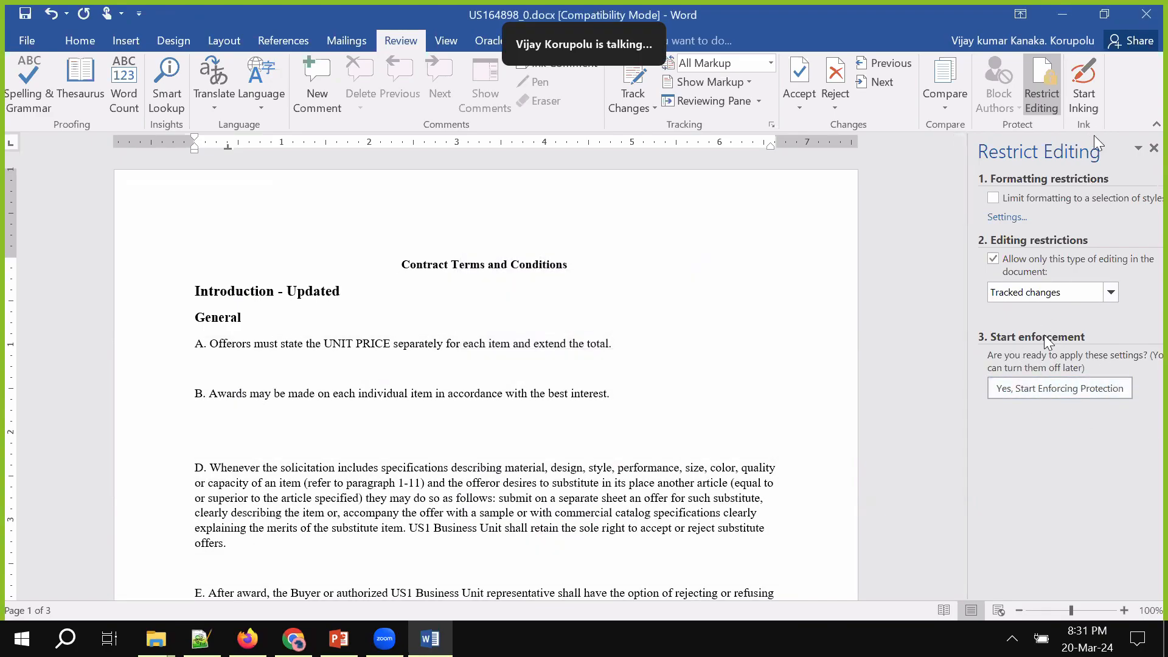
Close the Restrict Editing pane, save and close US164898_0.docx, and return to the browser
left_click(1154, 149)
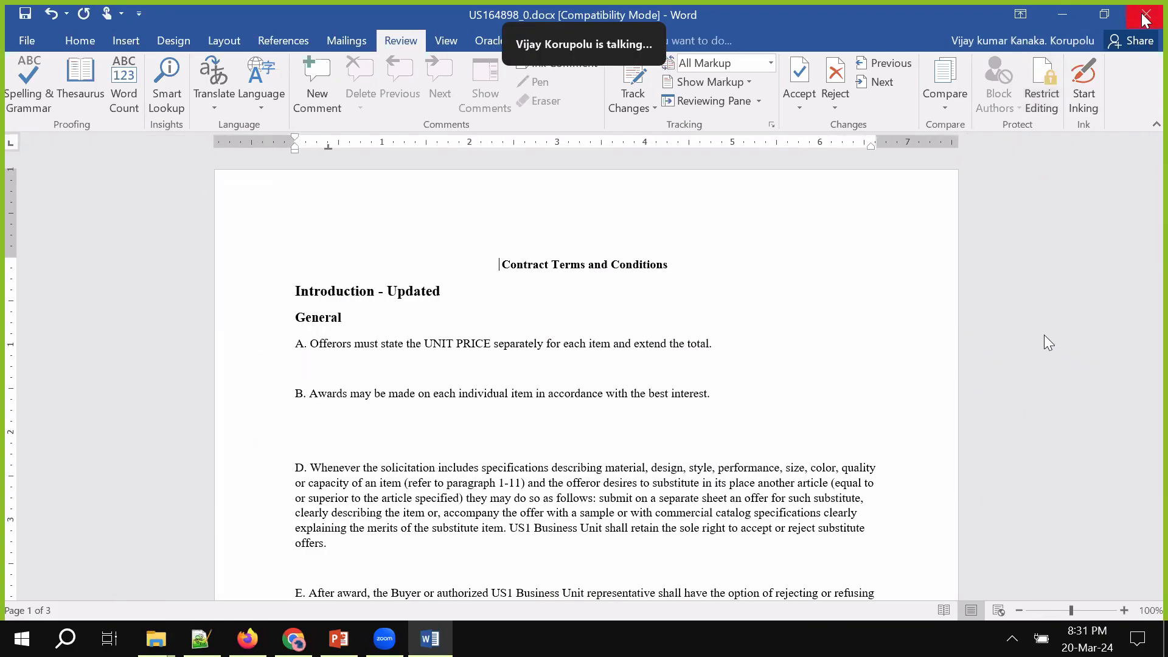
left_click(1143, 15)
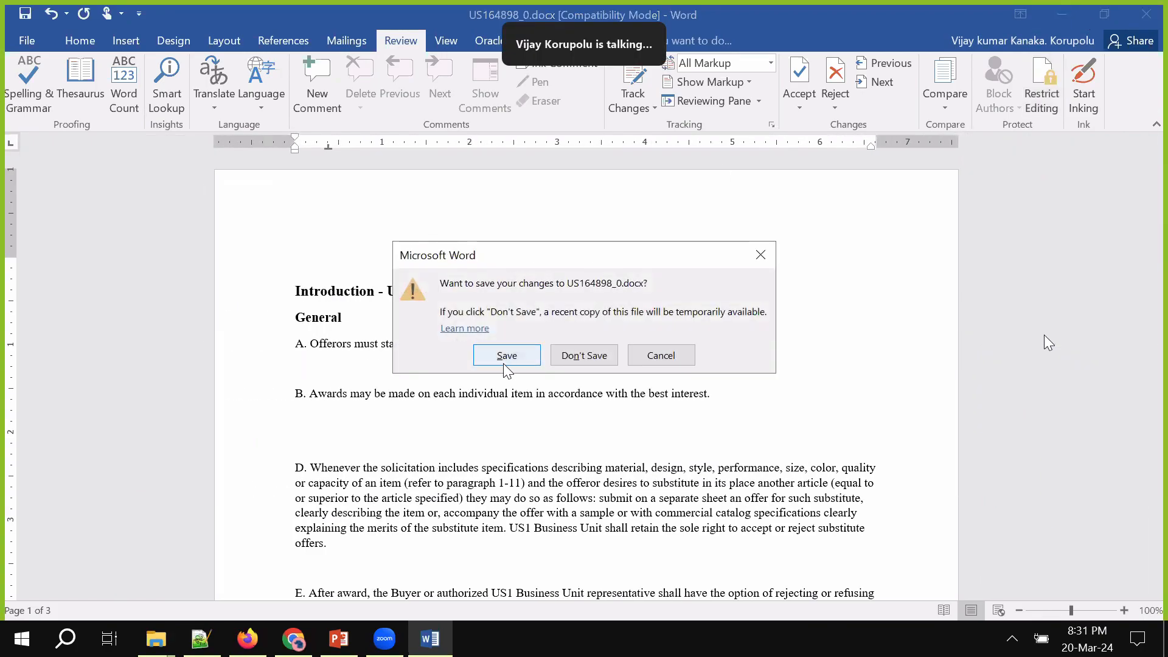
left_click(506, 355)
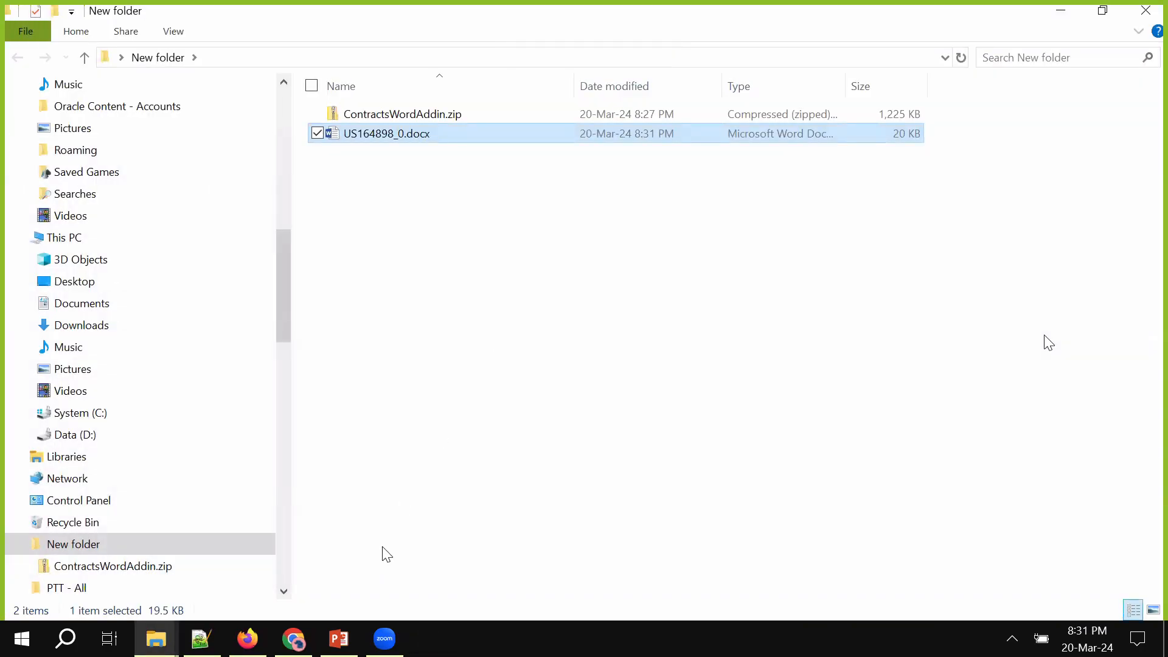
left_click(247, 638)
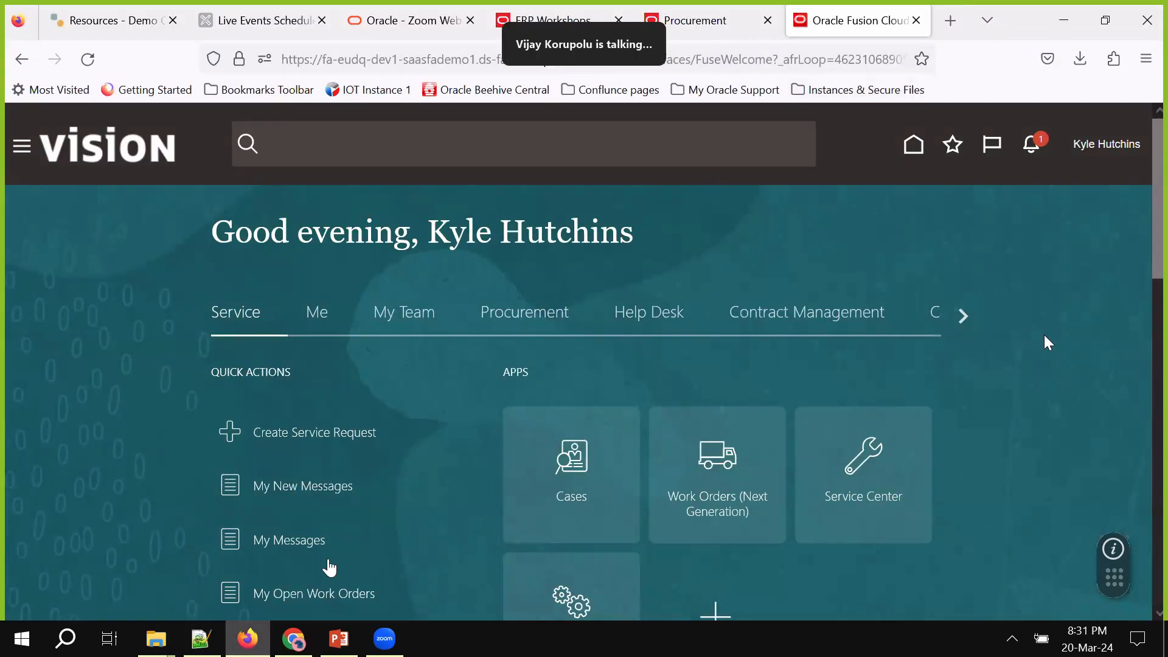
Return to the purchase order's Upload Contract dialog and submit US164898_0.docx
left_click(306, 634)
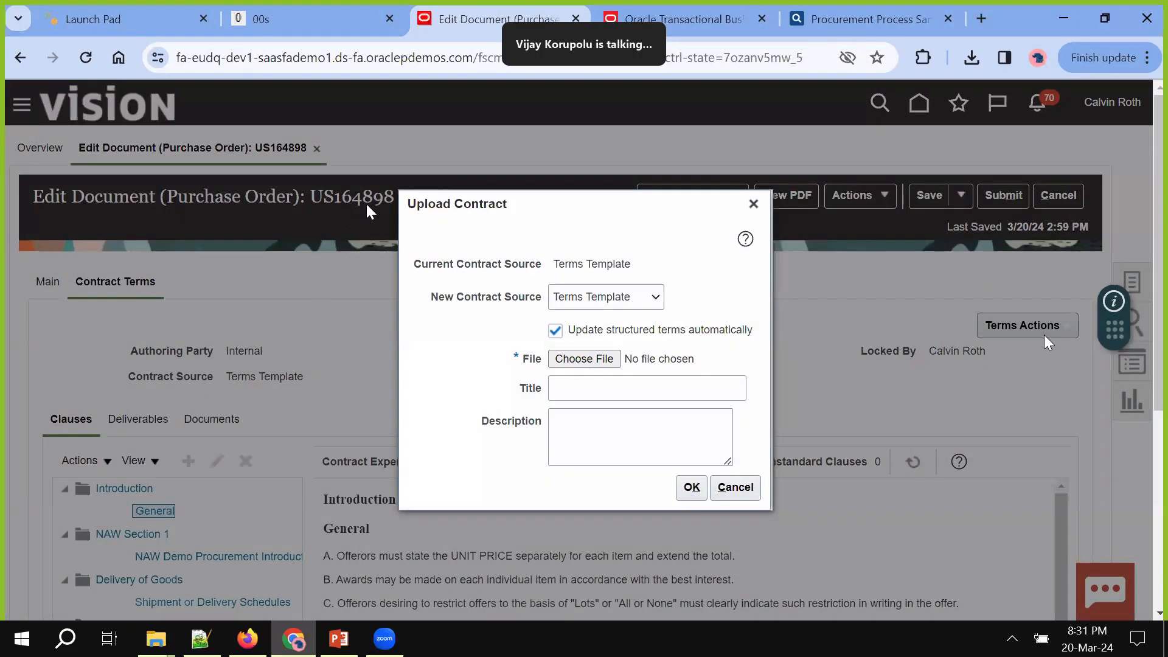
key("alt+Tab")
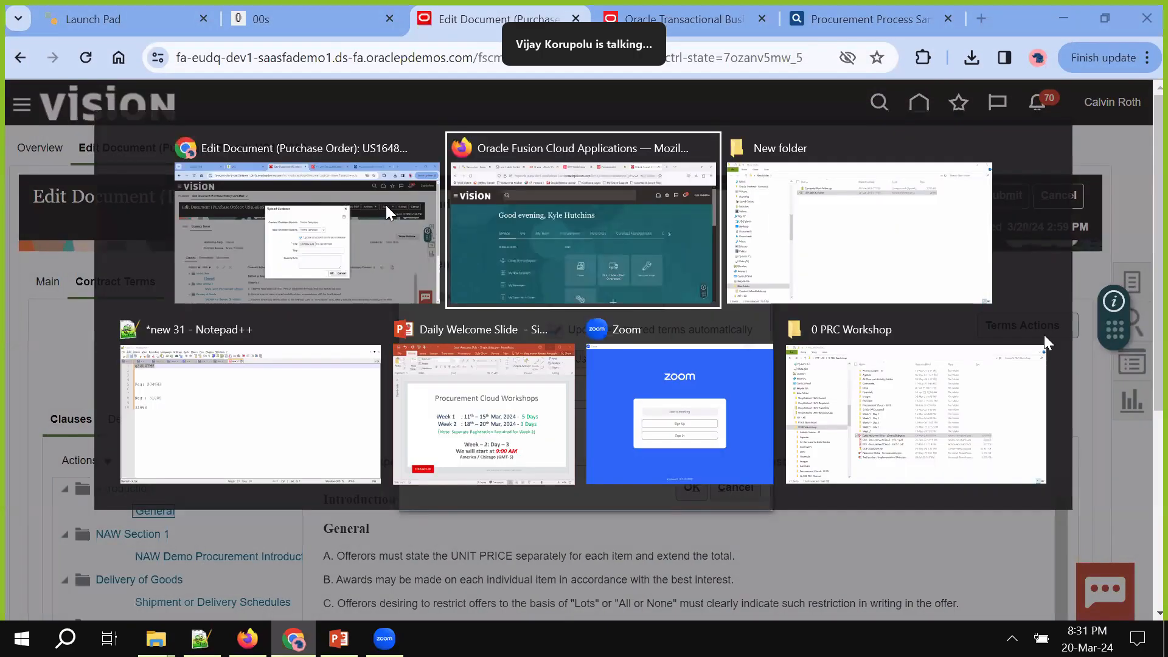
key("alt+Tab")
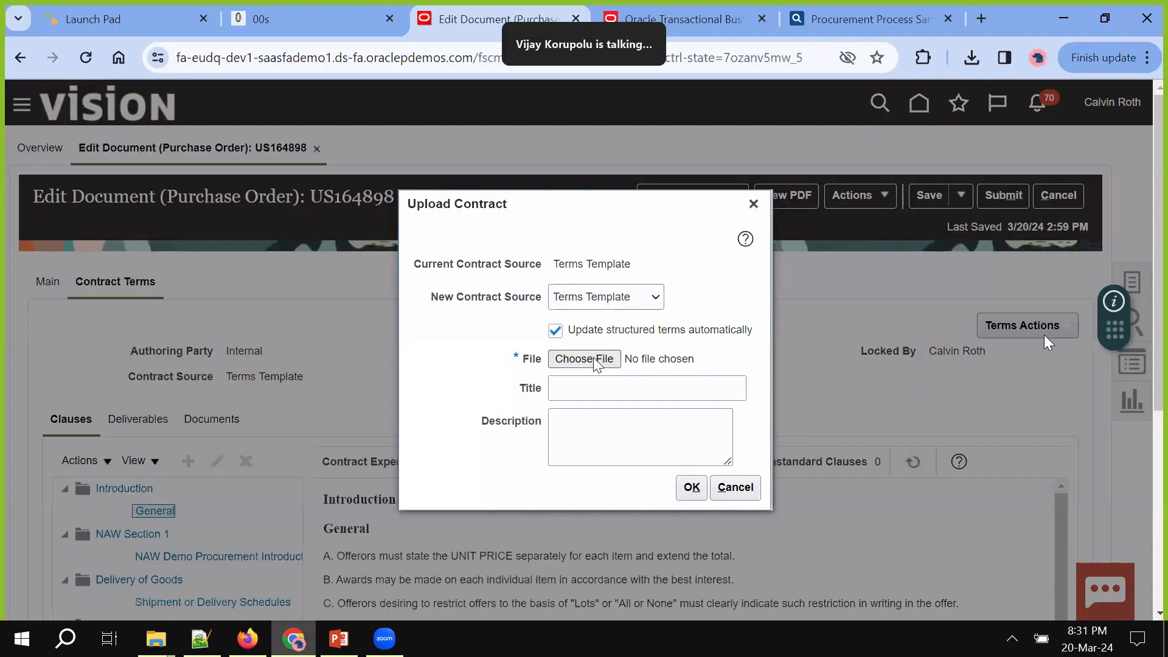
left_click(595, 360)
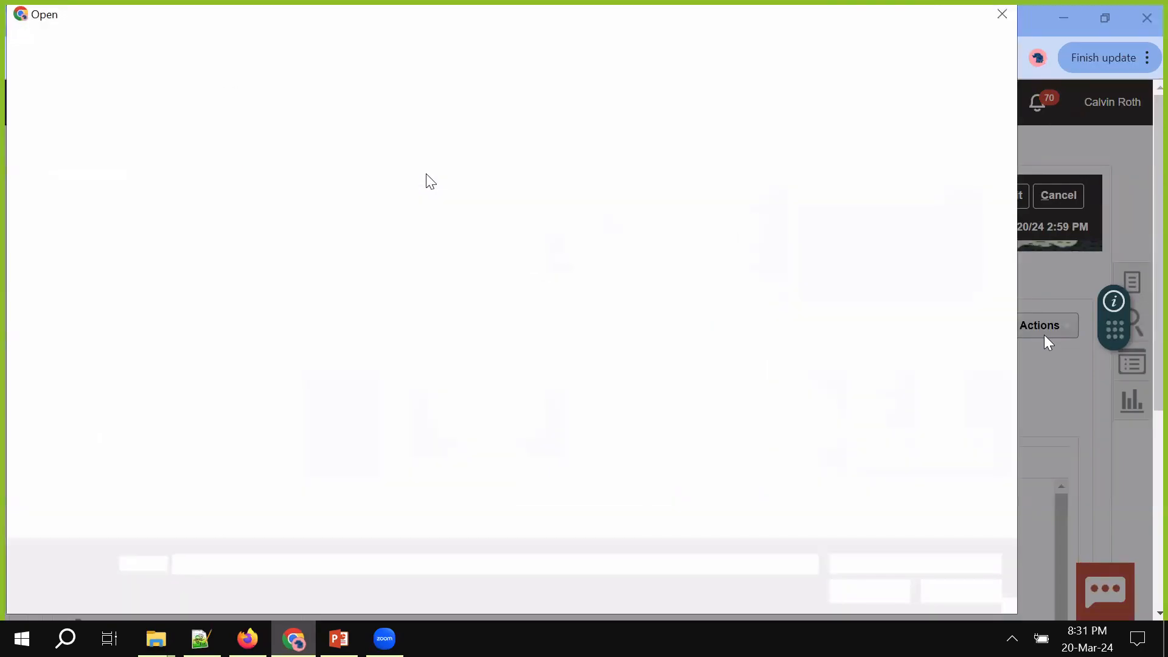
double_click(426, 182)
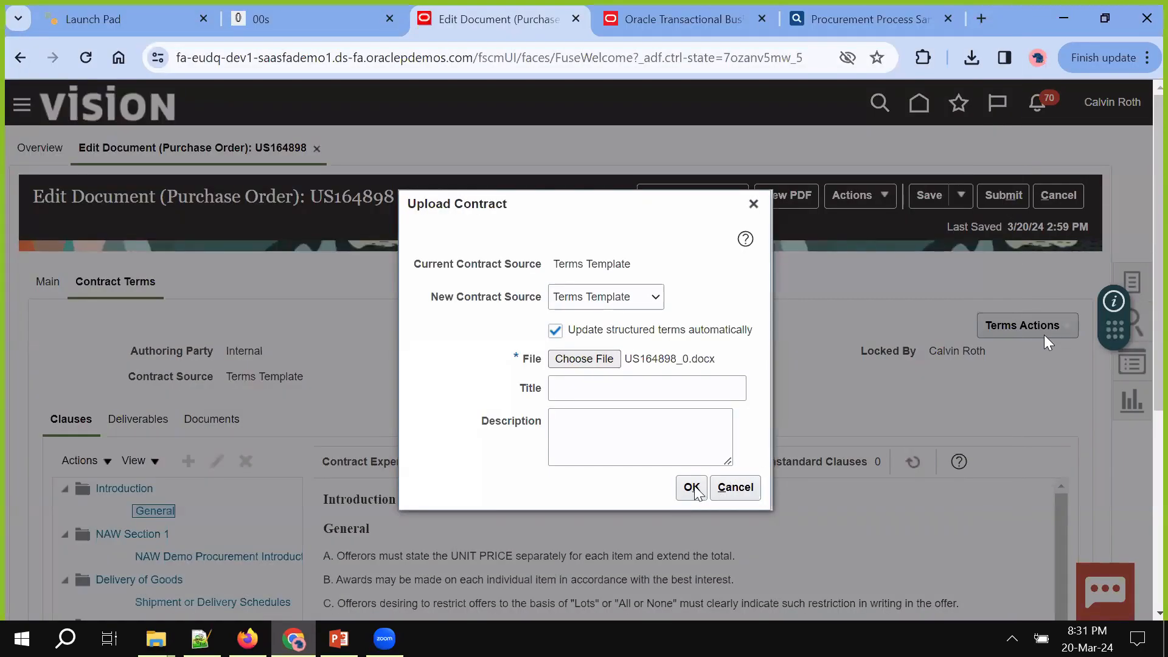
left_click(691, 488)
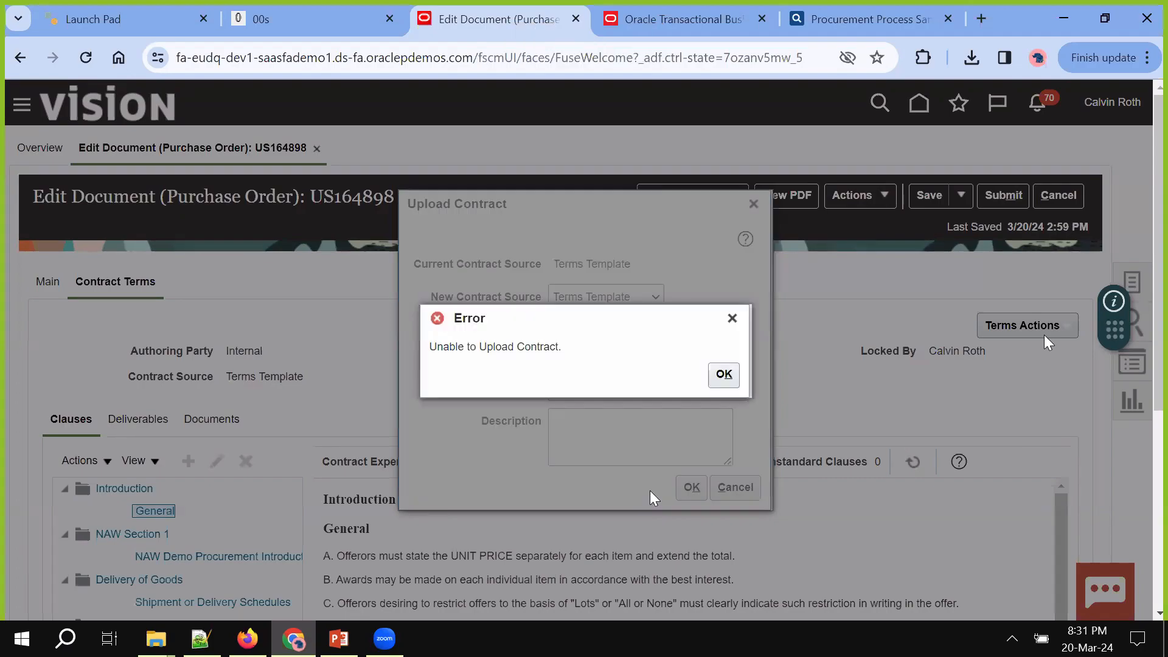
Dismiss the upload error and retry uploading US164898_0.docx
left_click(723, 374)
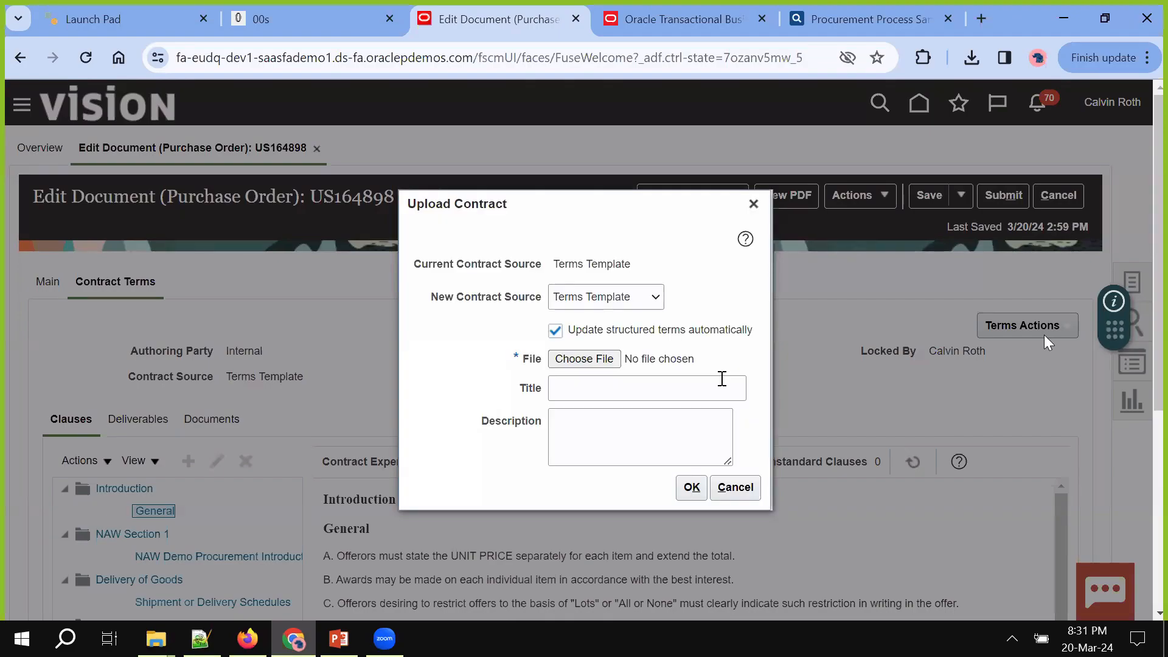
left_click(597, 361)
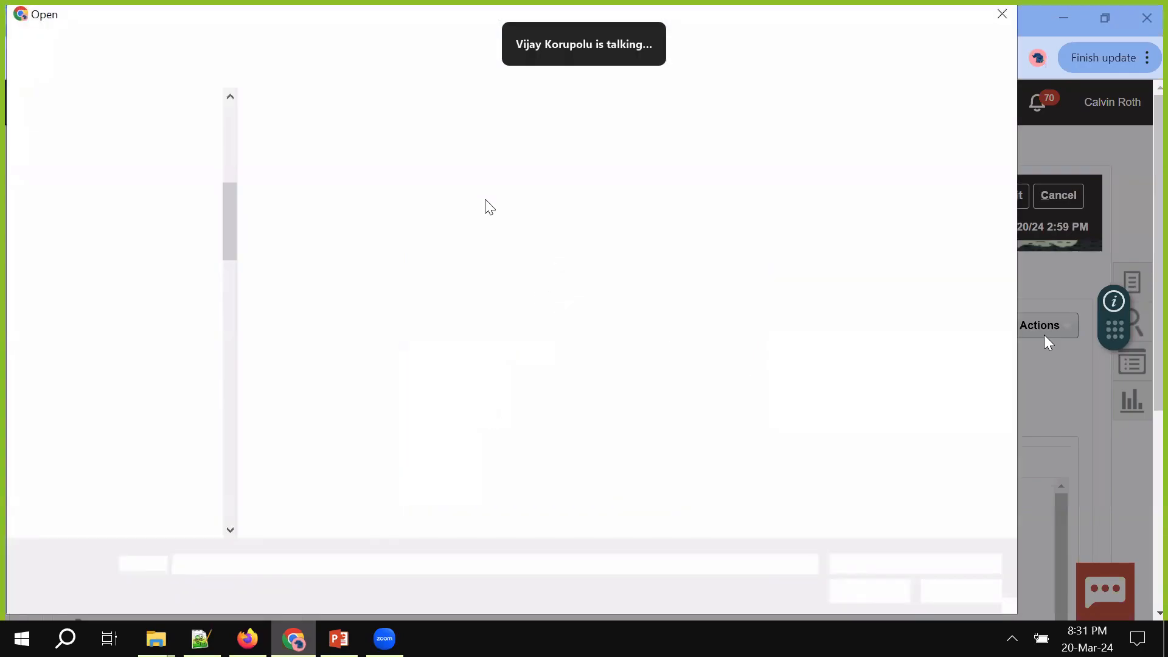
double_click(441, 185)
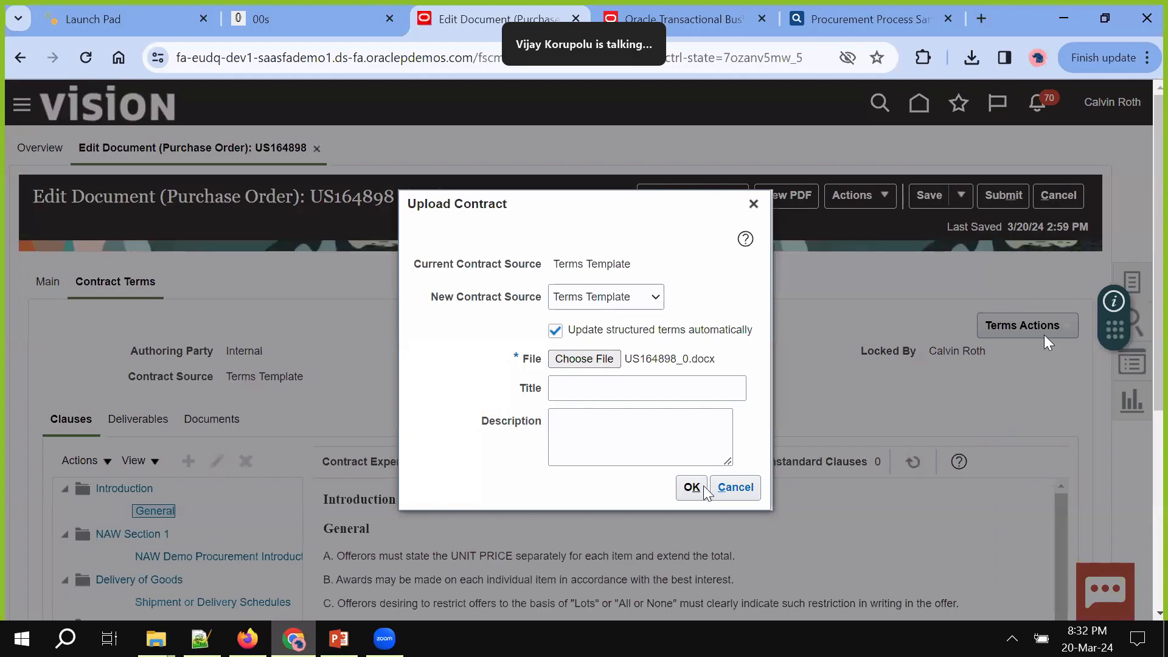
left_click(692, 488)
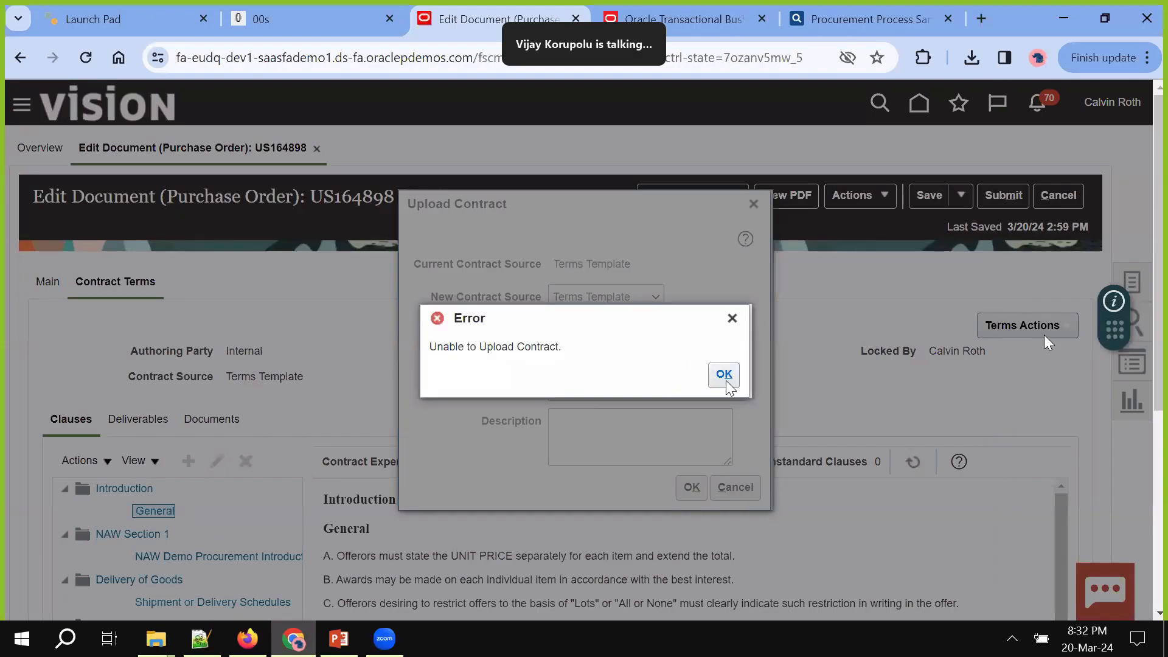
Upload US164898_0.docx without automatic structured-terms update and acknowledge the success message
left_click(724, 377)
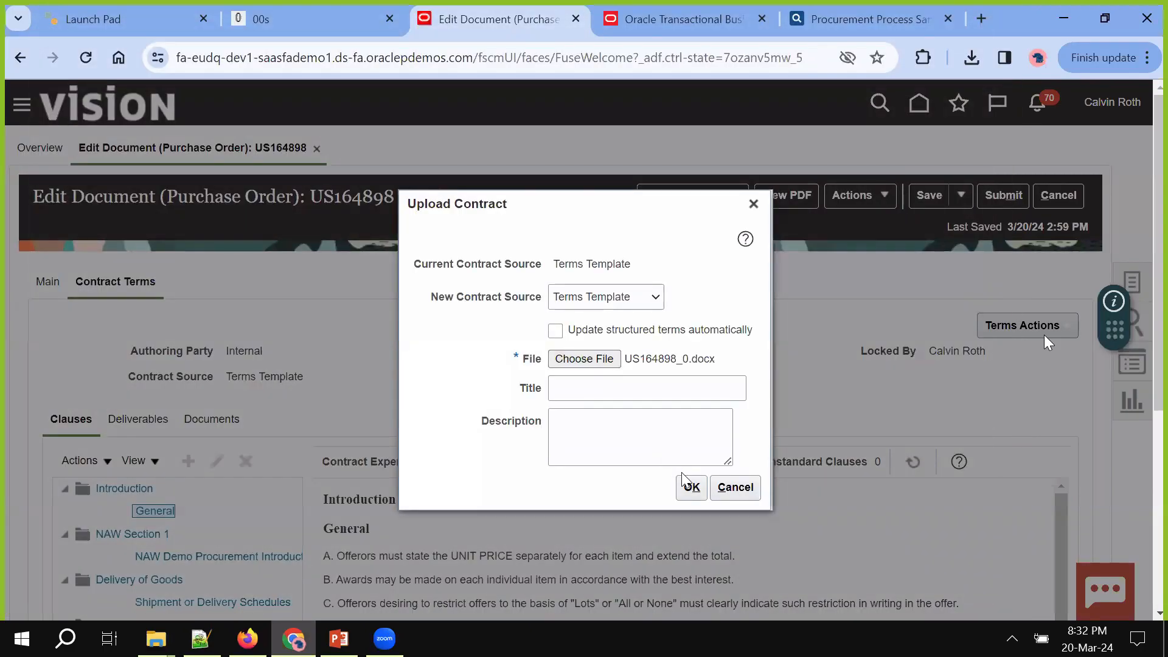
left_click(691, 487)
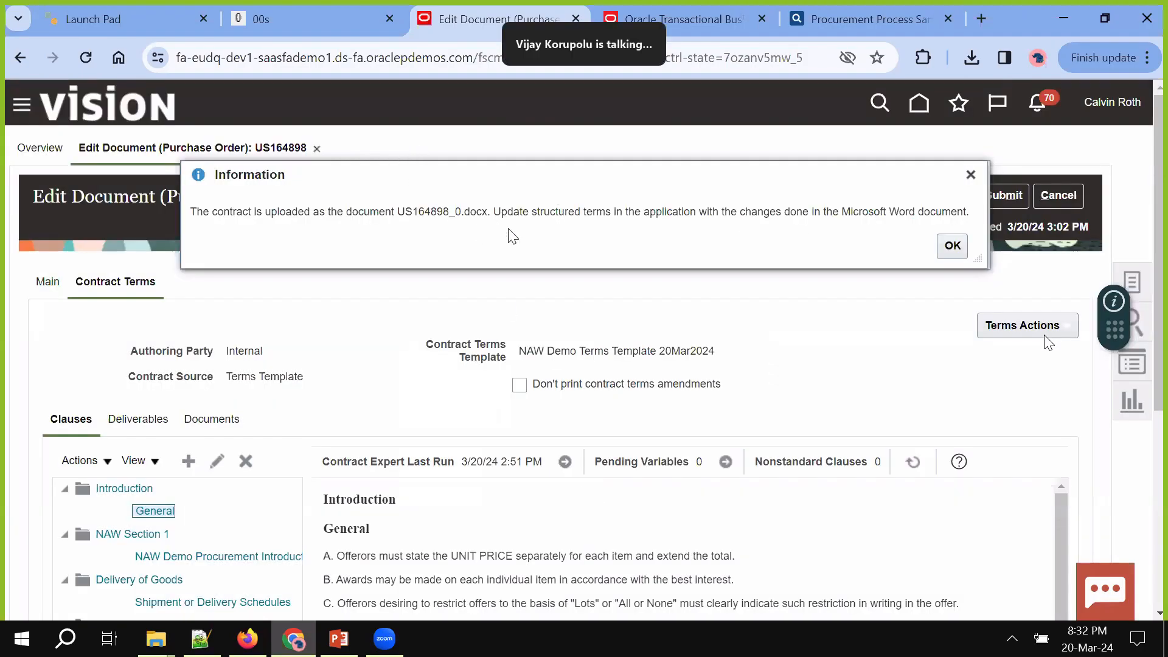
left_click(951, 246)
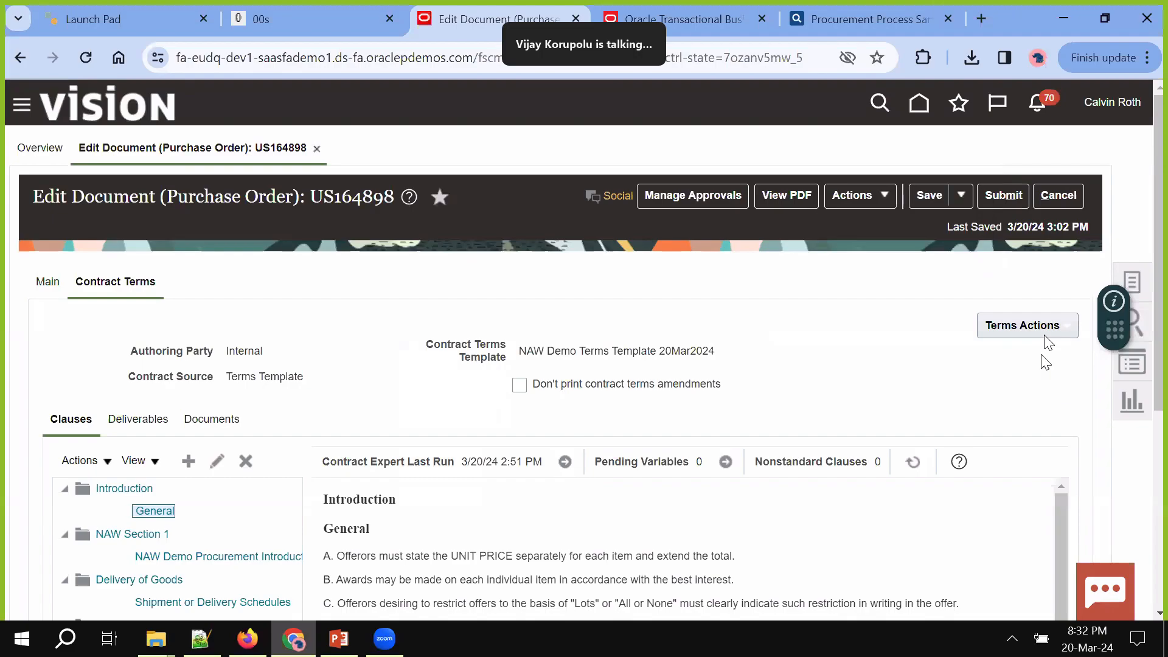
Start a second contract upload from Terms Actions, then abandon it
left_click(1020, 328)
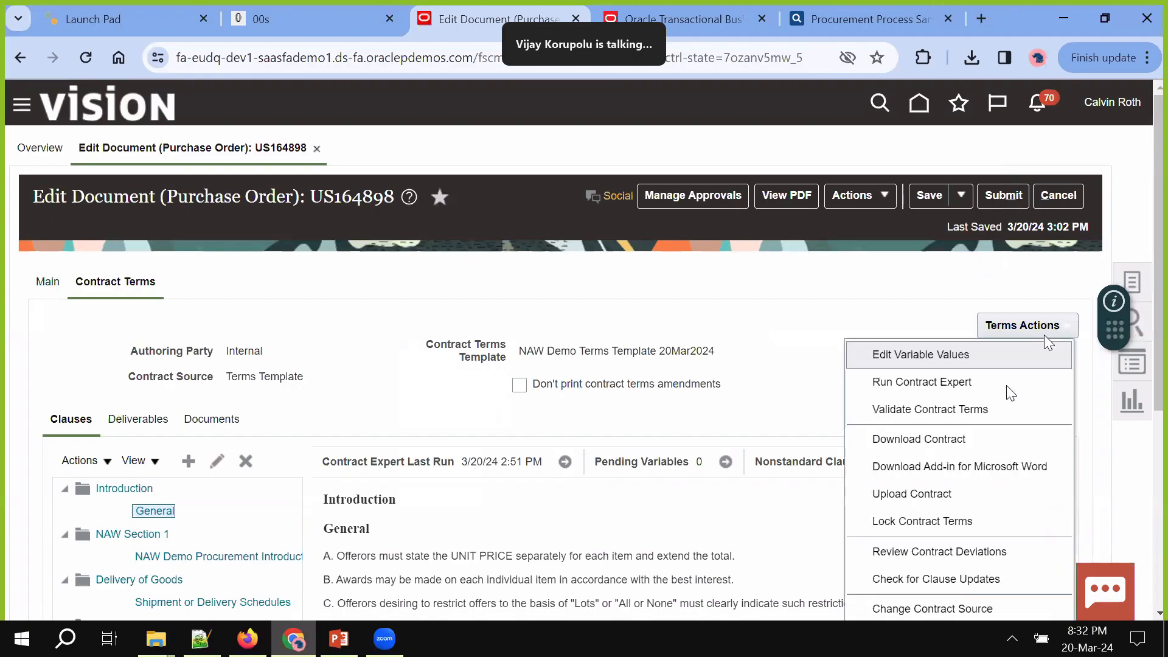
left_click(942, 493)
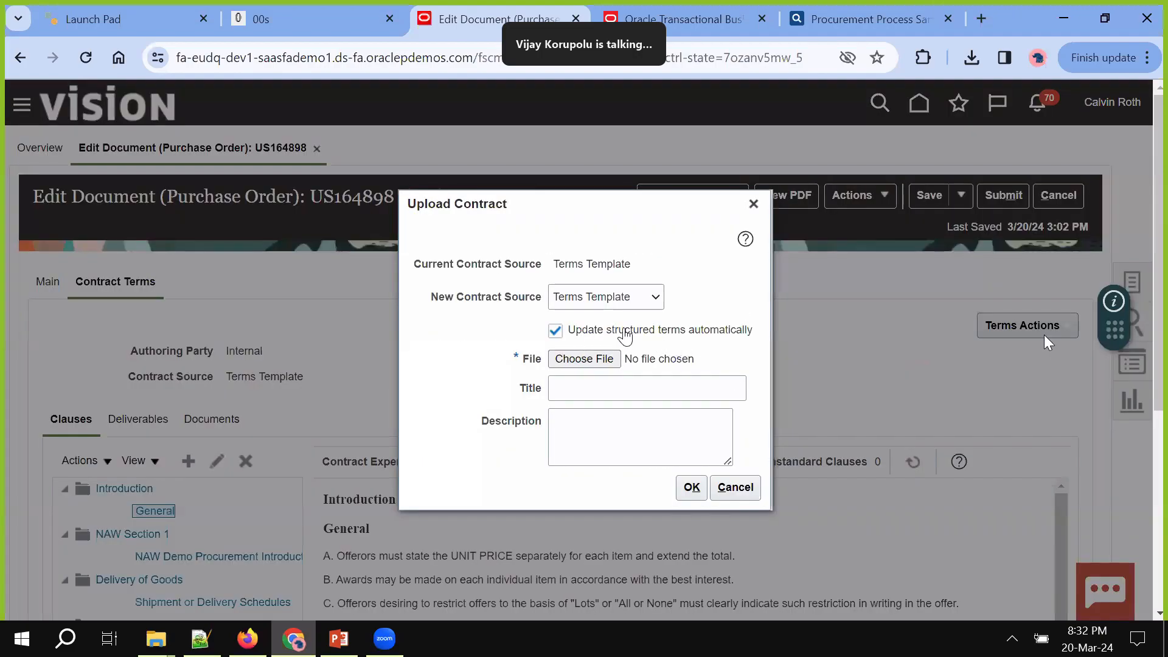
left_click(742, 488)
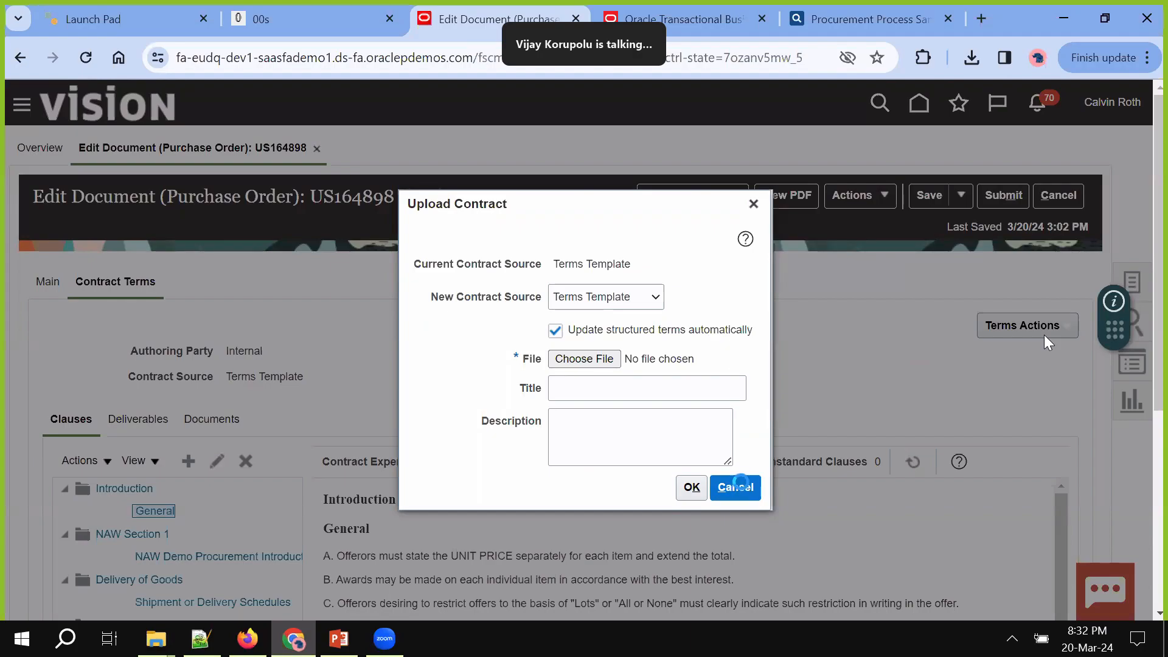
scroll(903, 408, "down", 2)
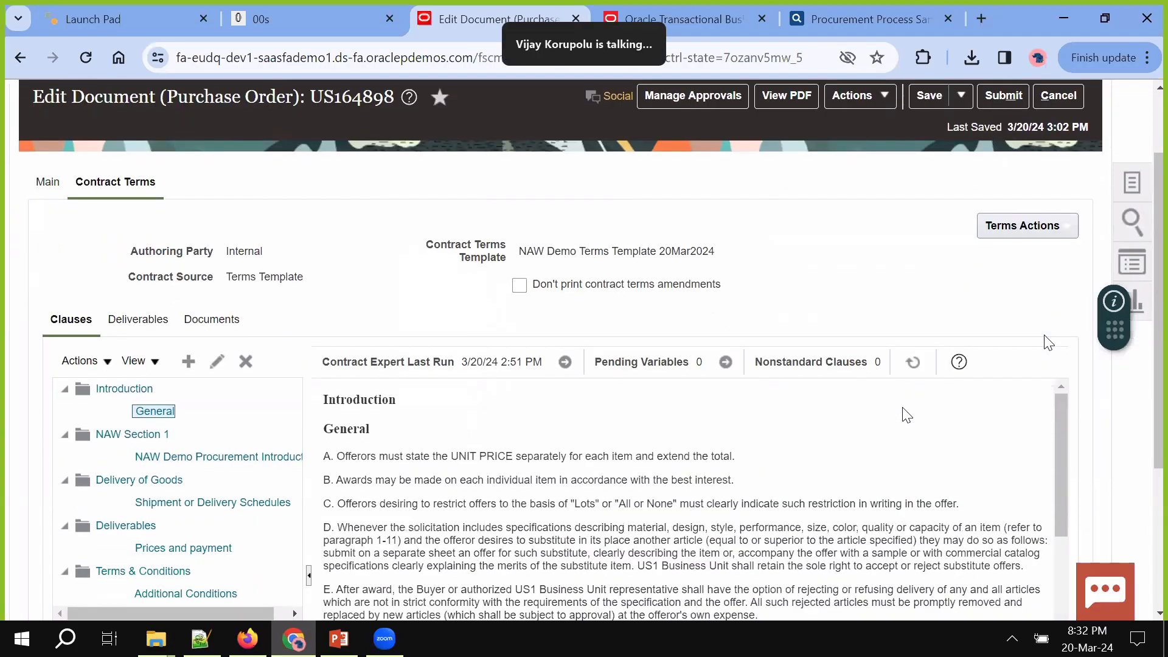
scroll(903, 408, "up", 2)
left_click(1027, 328)
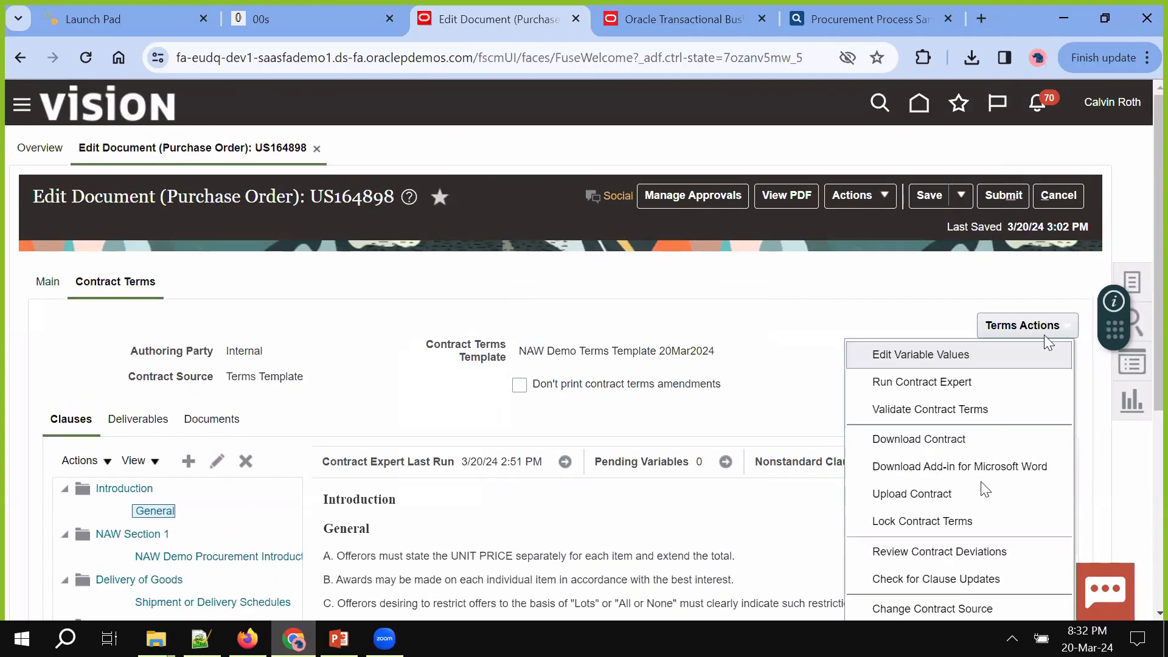
left_click(960, 555)
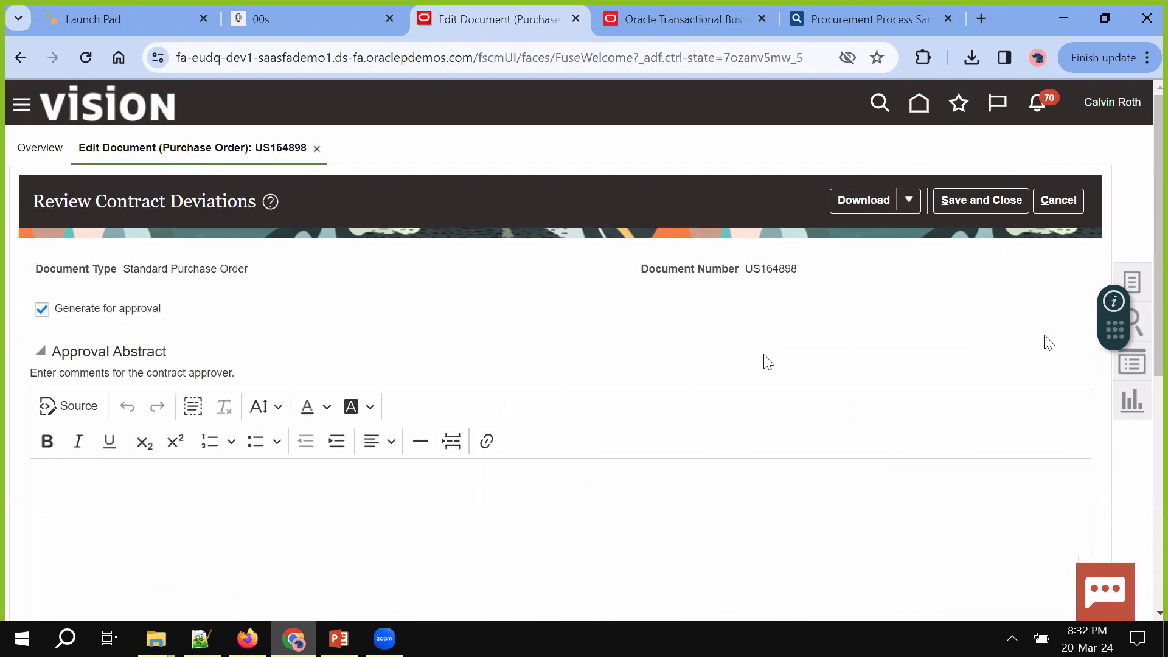
scroll(768, 362, "down", 7)
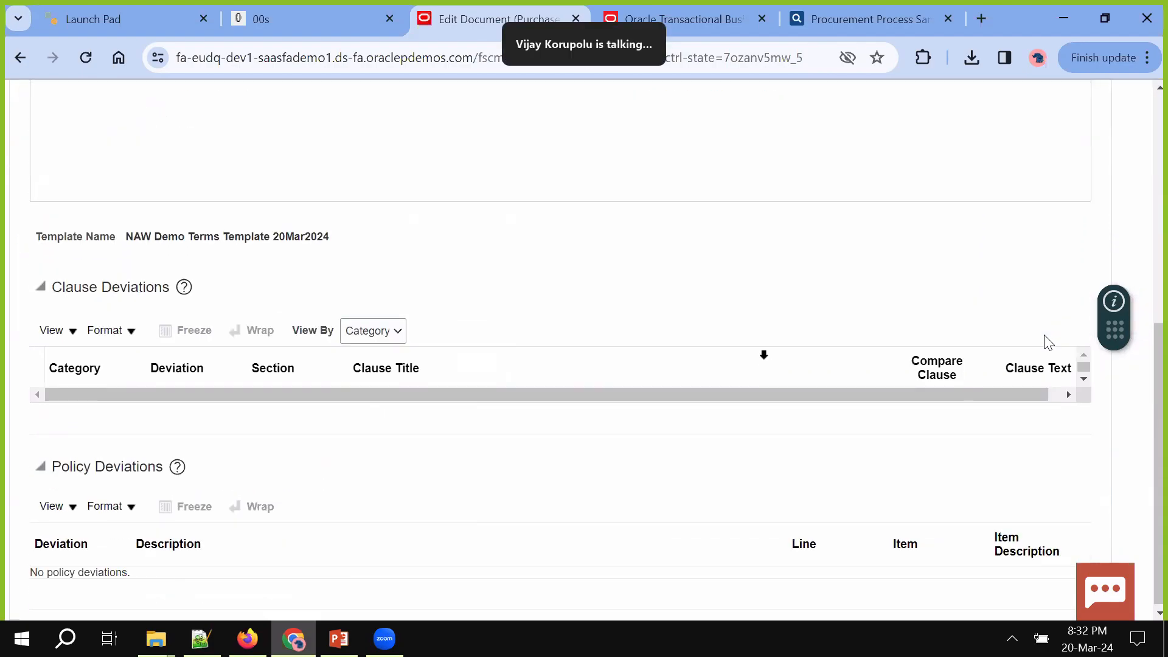
scroll(768, 362, "up", 7)
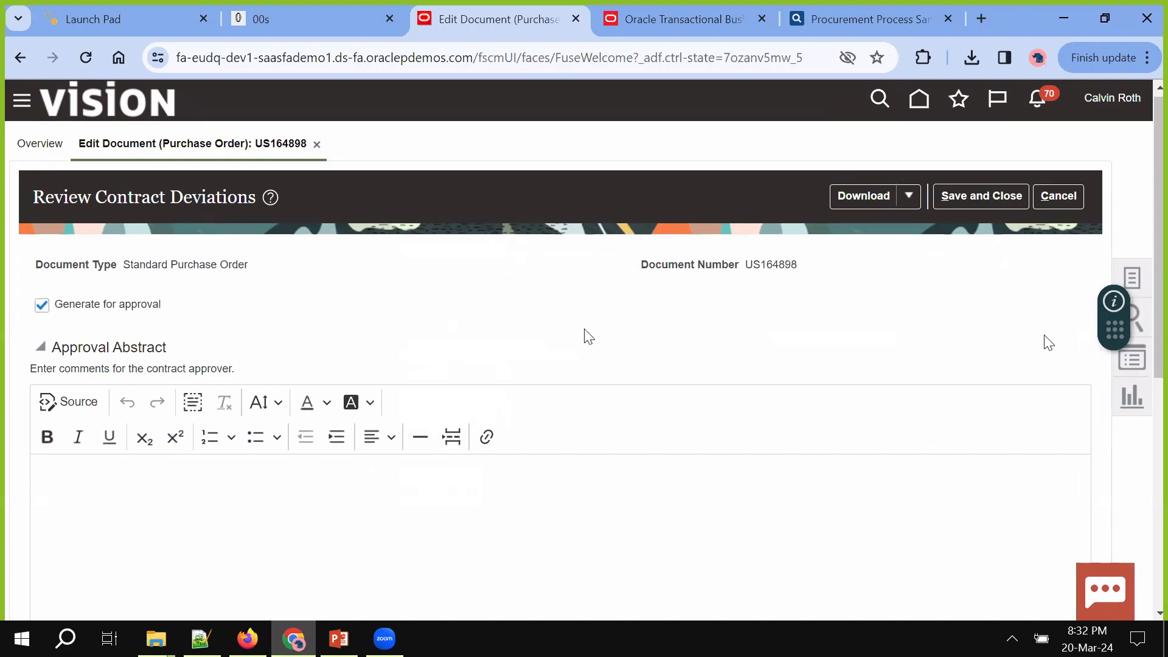
left_click(1070, 197)
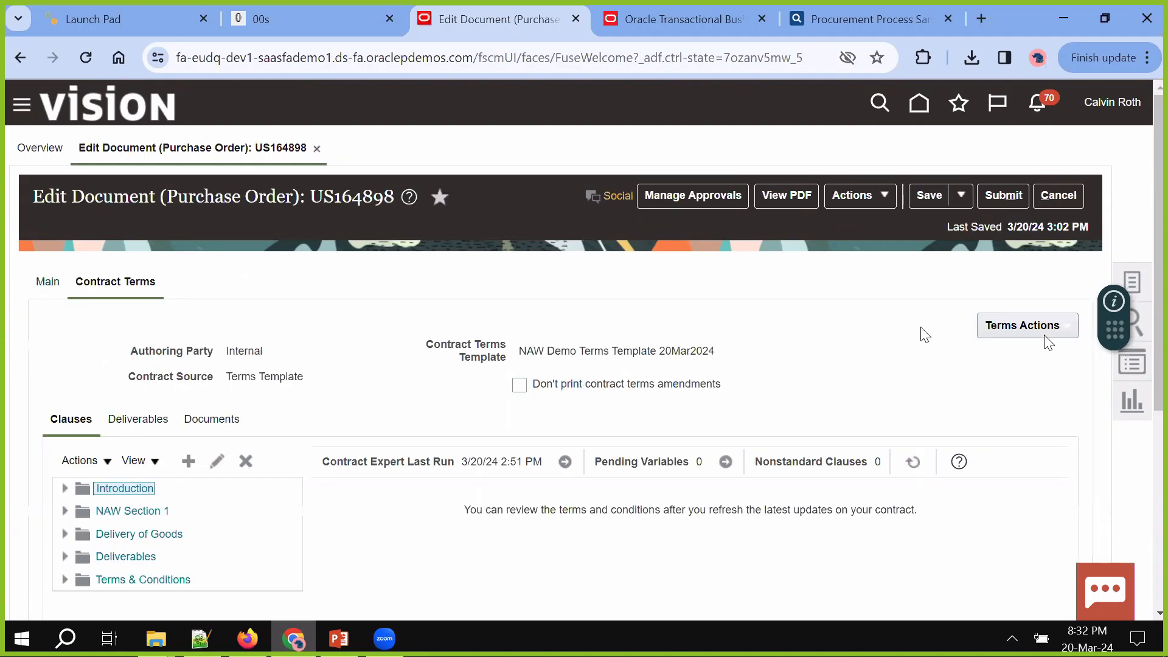
Attempt to upload US164898_0.docx as the order's contract, which returns an error
left_click(1037, 328)
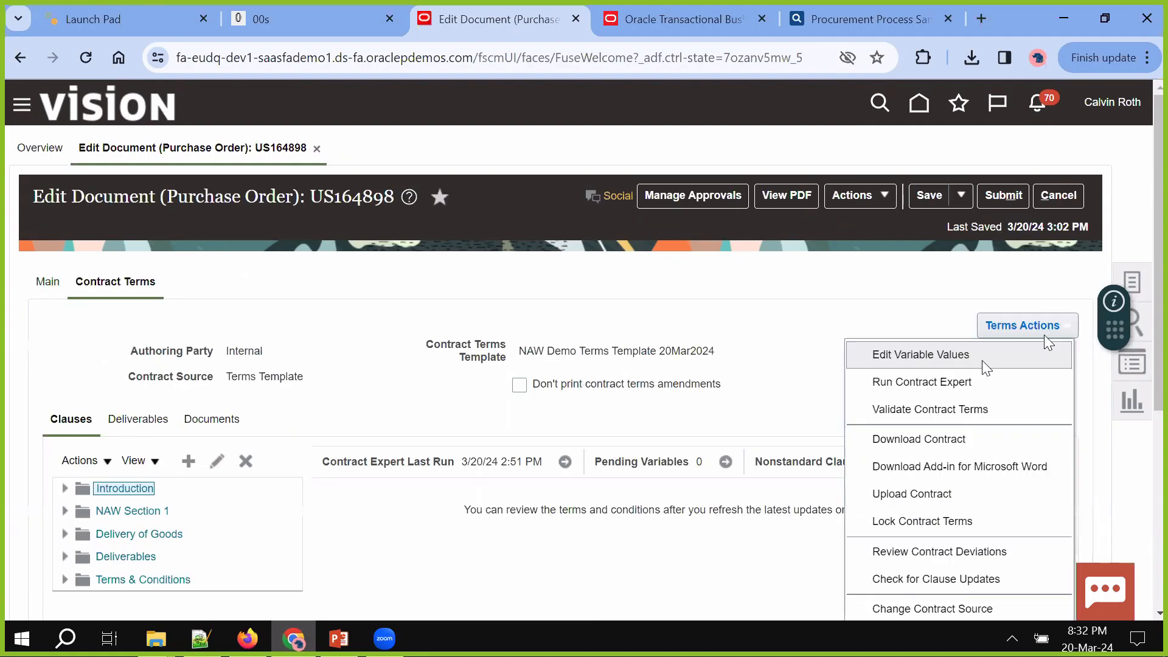
left_click(910, 498)
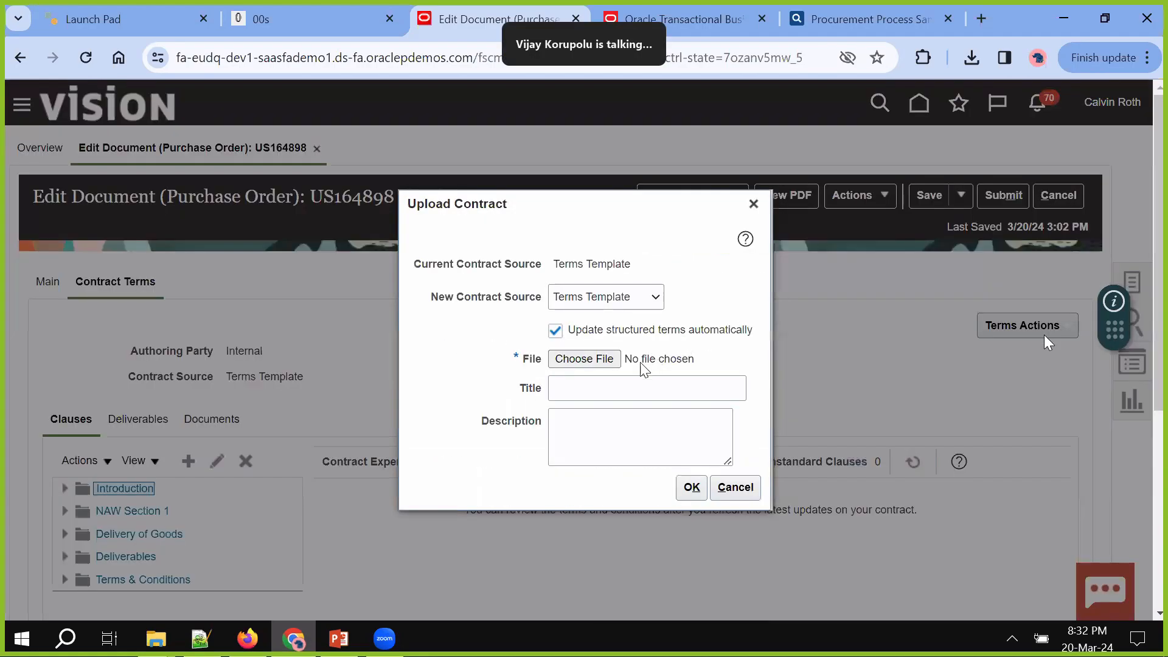
left_click(596, 363)
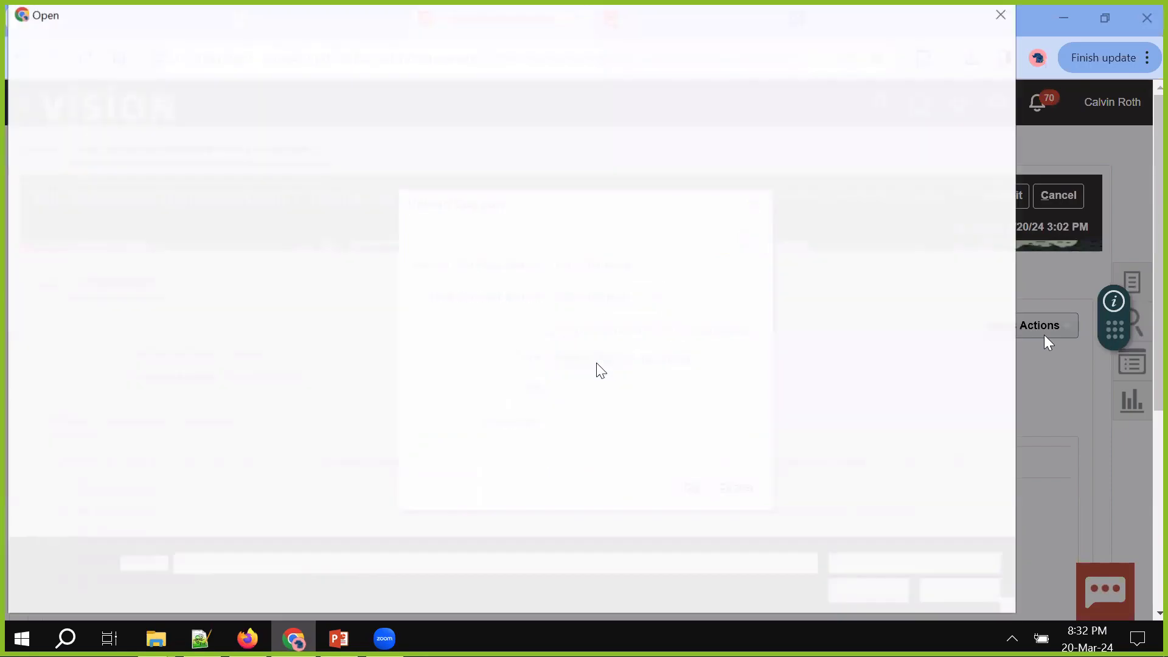
double_click(443, 208)
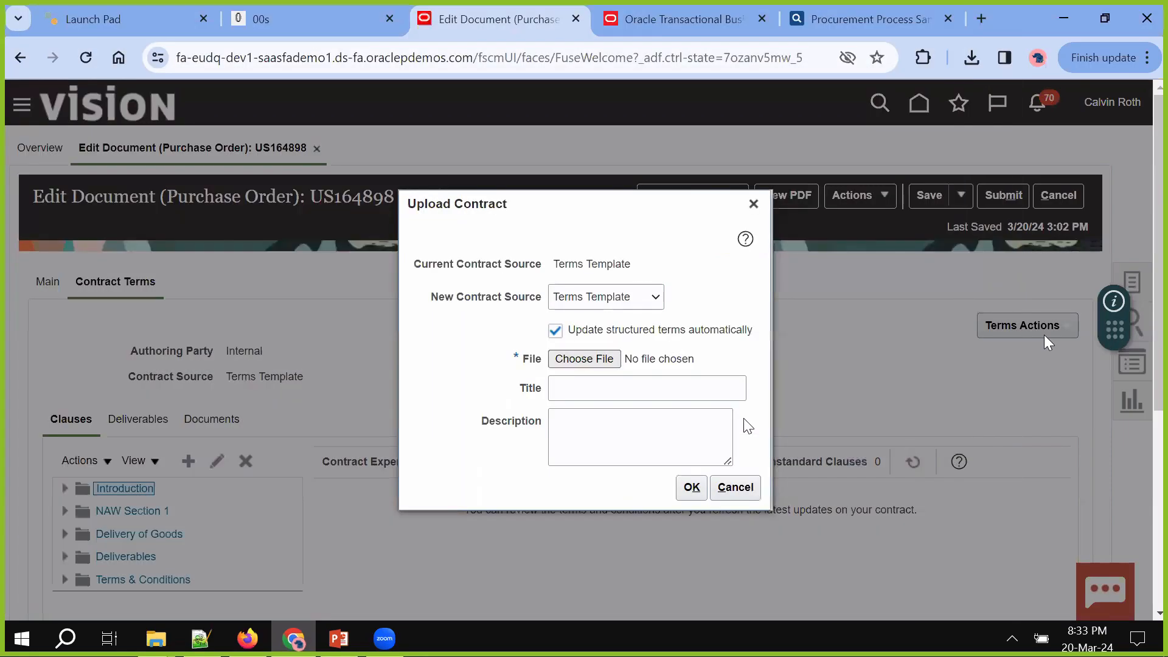
left_click(692, 487)
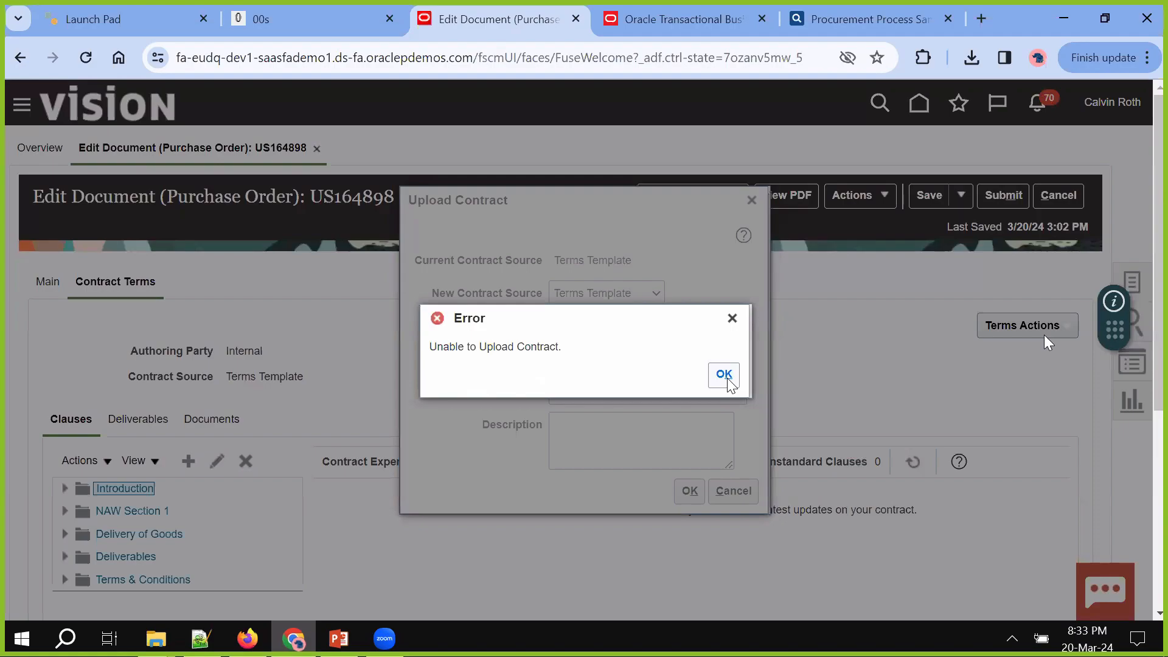
Re-upload US164898_0.docx with automatic structured terms update turned off
left_click(724, 374)
left_click(554, 332)
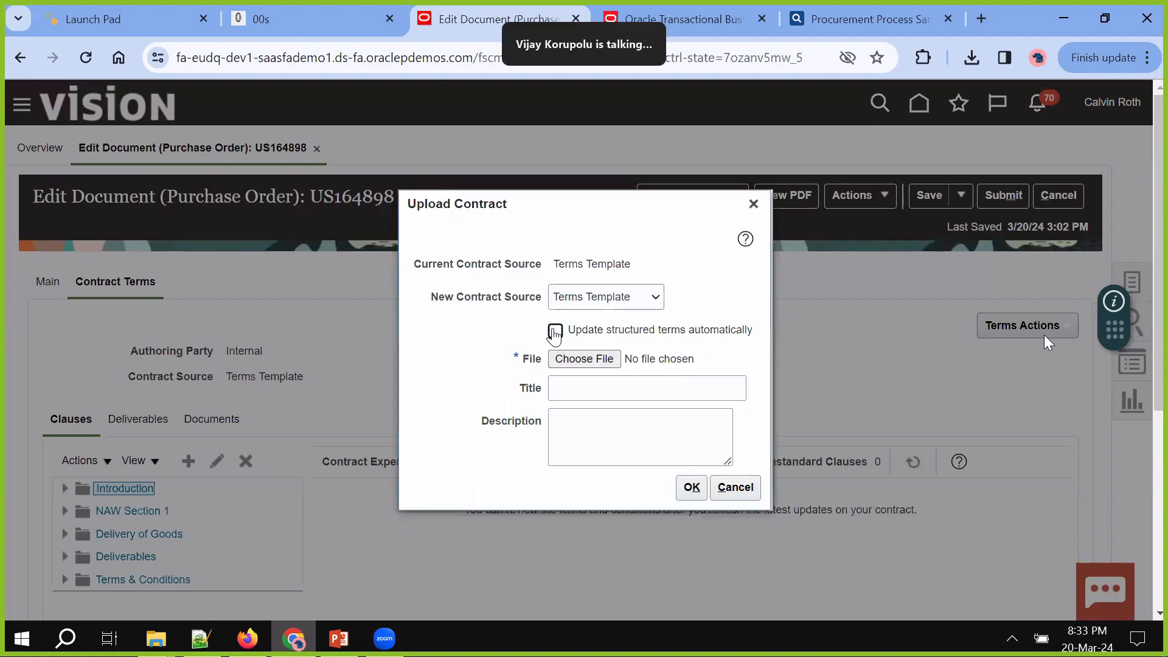
left_click(584, 359)
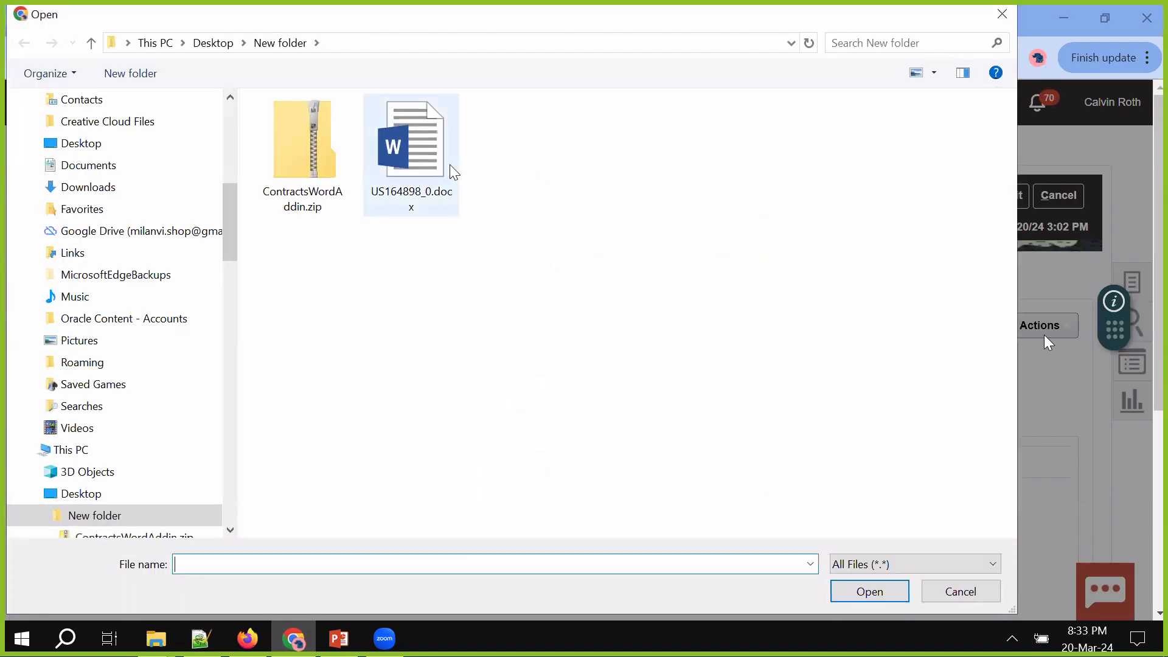
left_click(450, 164)
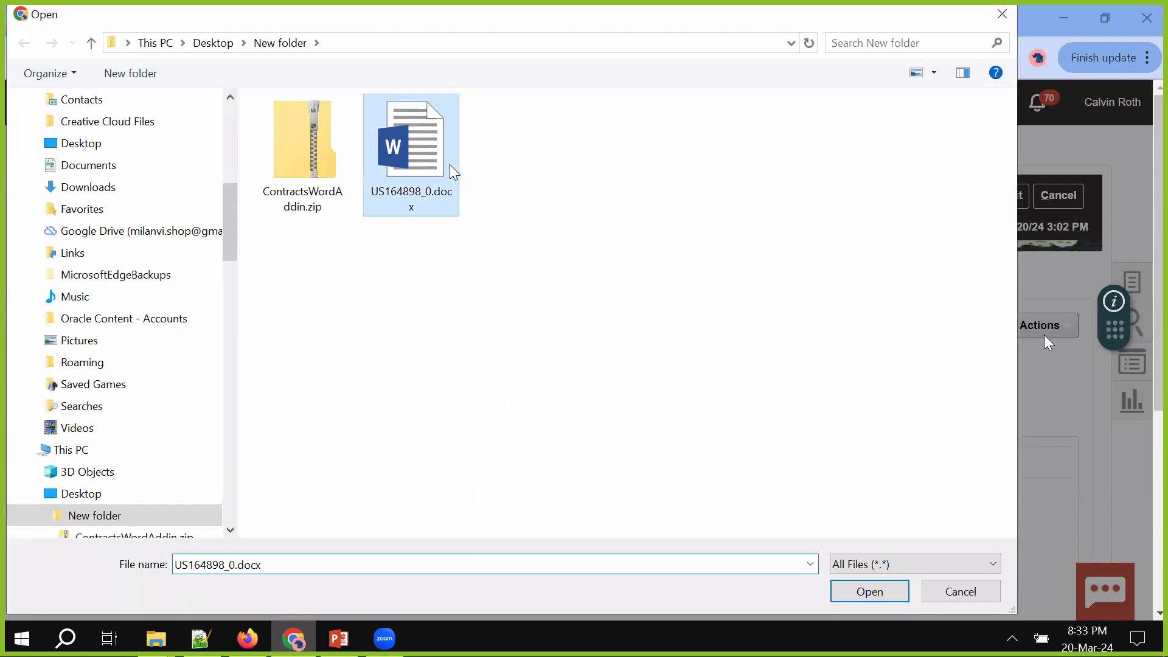
double_click(450, 165)
left_click(691, 488)
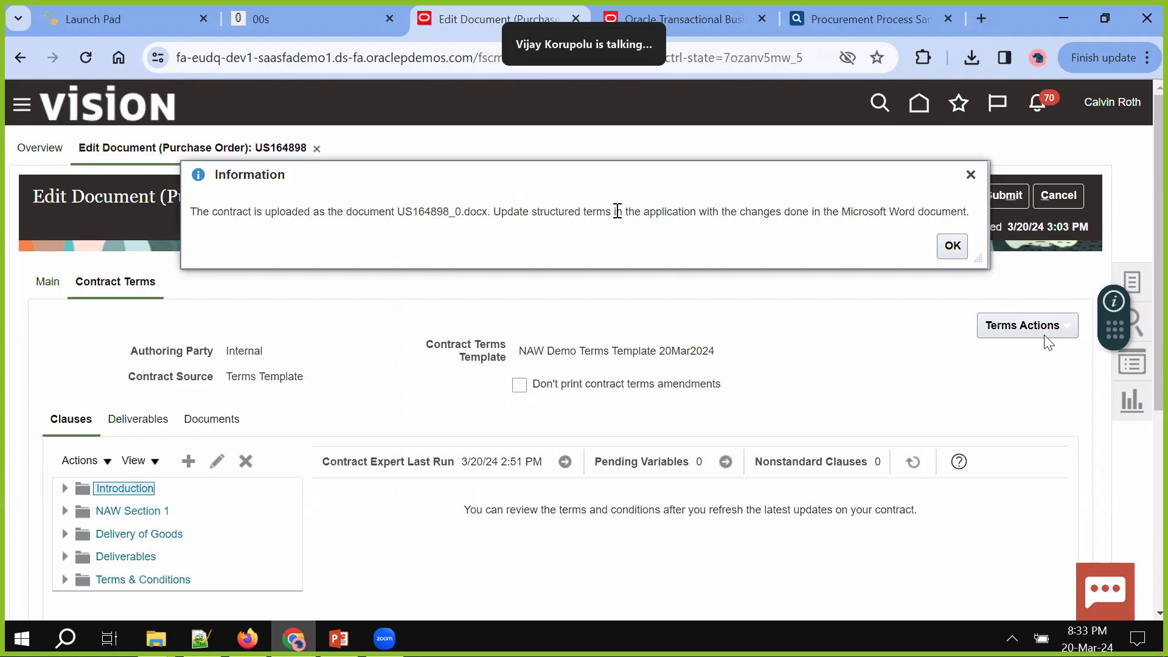
Acknowledge the upload confirmation and save purchase order US164898
left_click(952, 246)
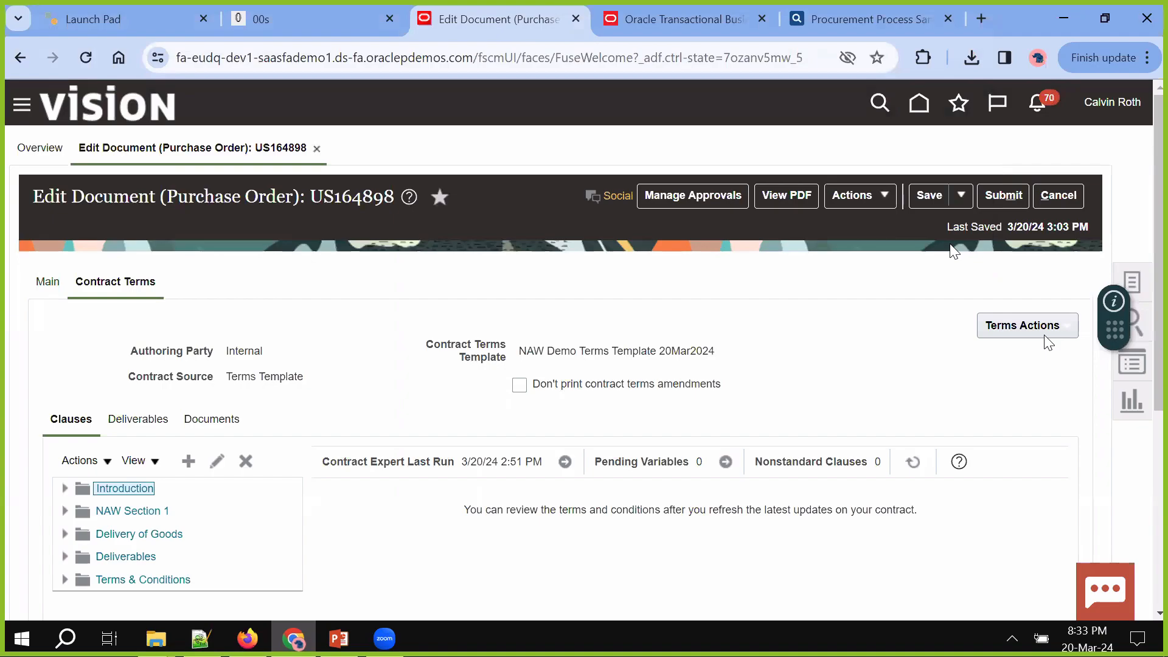
scroll(1042, 340, "down", 1)
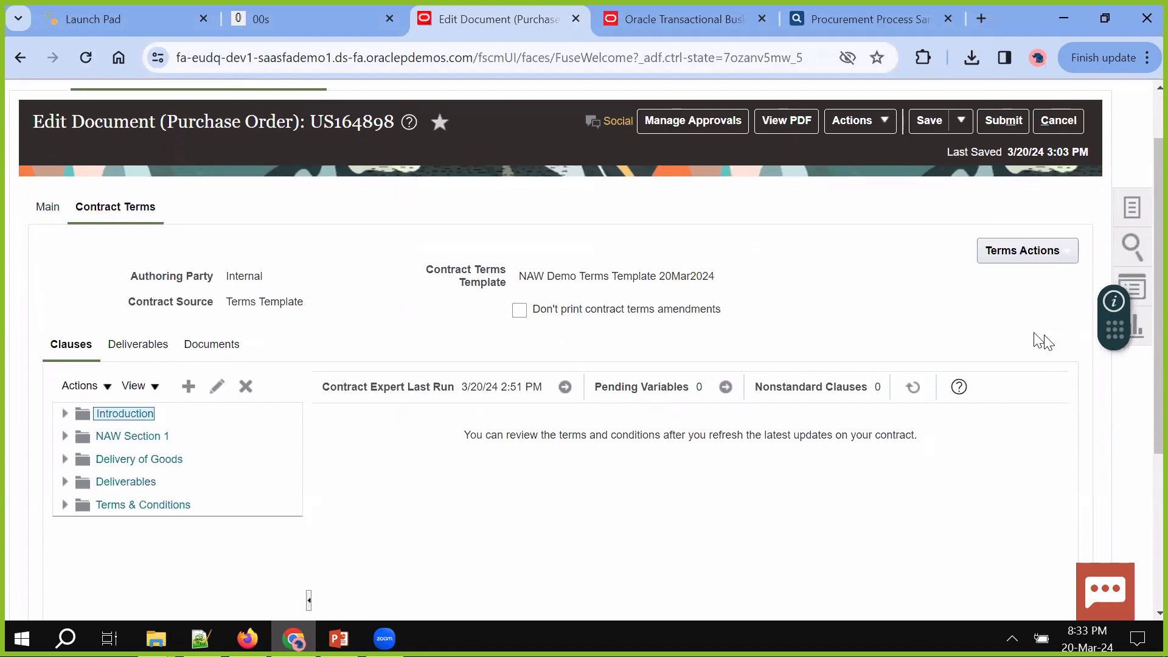
left_click(932, 118)
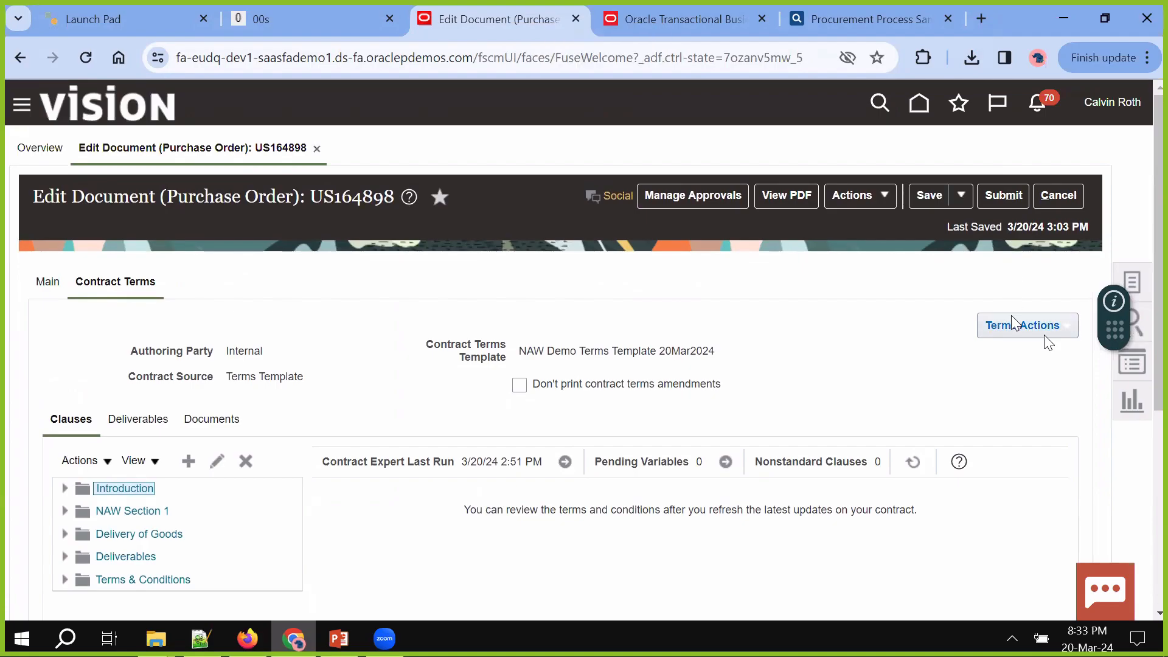
Review US164898's contract deviations, confirm there are none, and cancel out of the review
left_click(1045, 337)
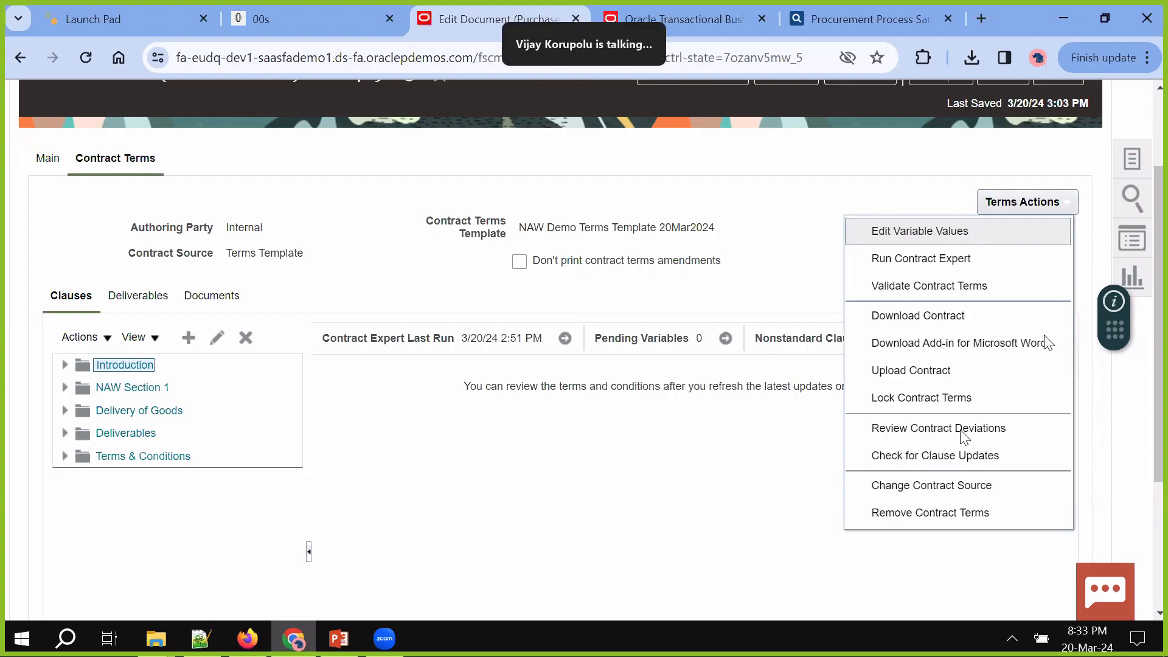
left_click(961, 429)
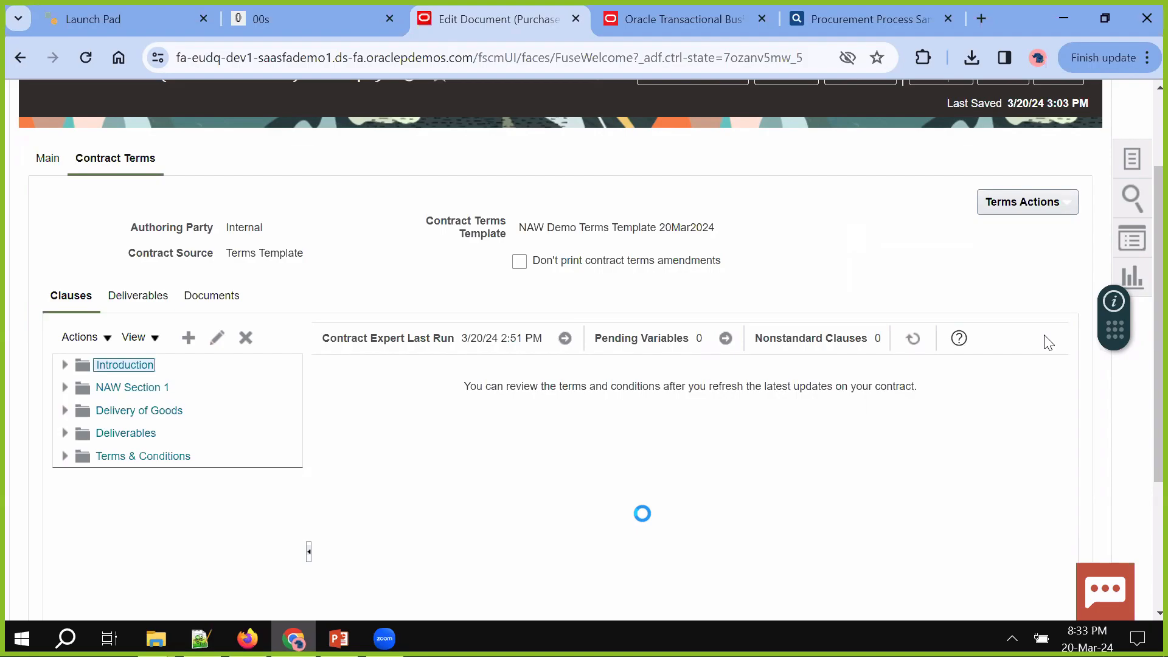
scroll(1049, 343, "down", 6)
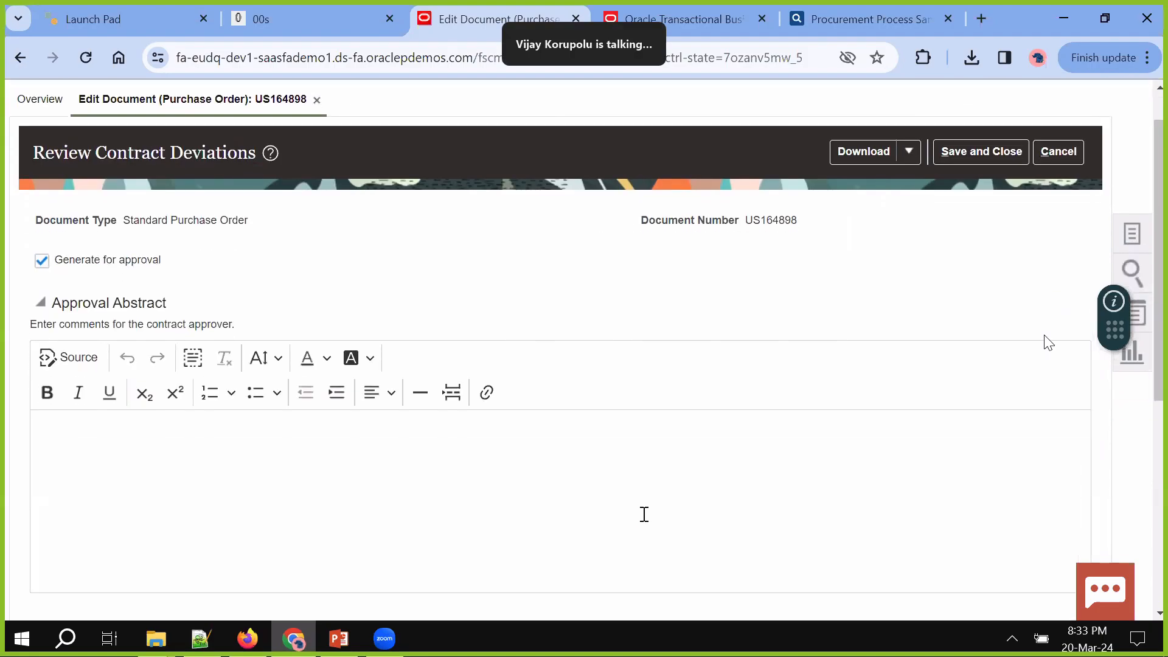
scroll(644, 514, "down", 1)
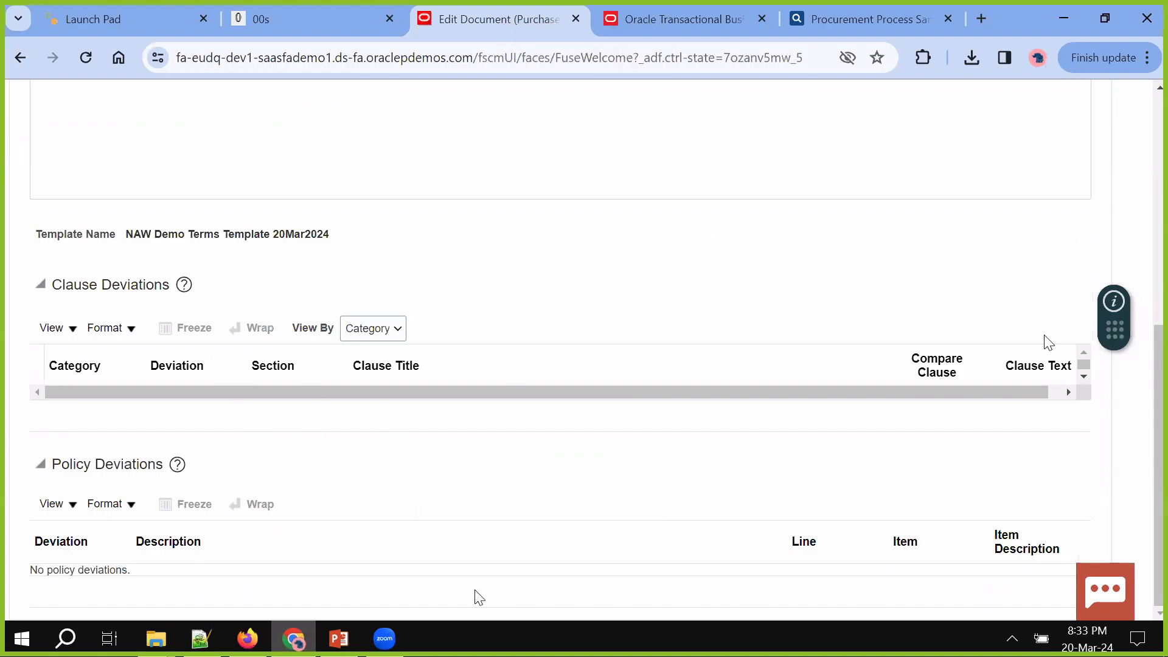
scroll(475, 590, "up", 7)
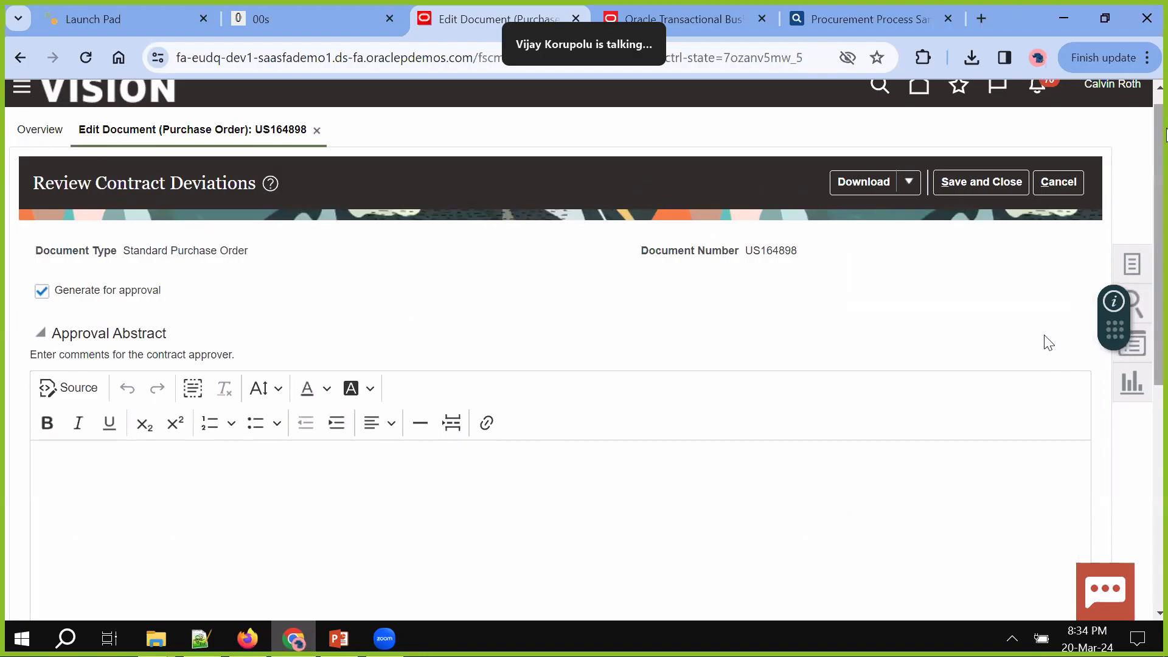
left_click(1072, 180)
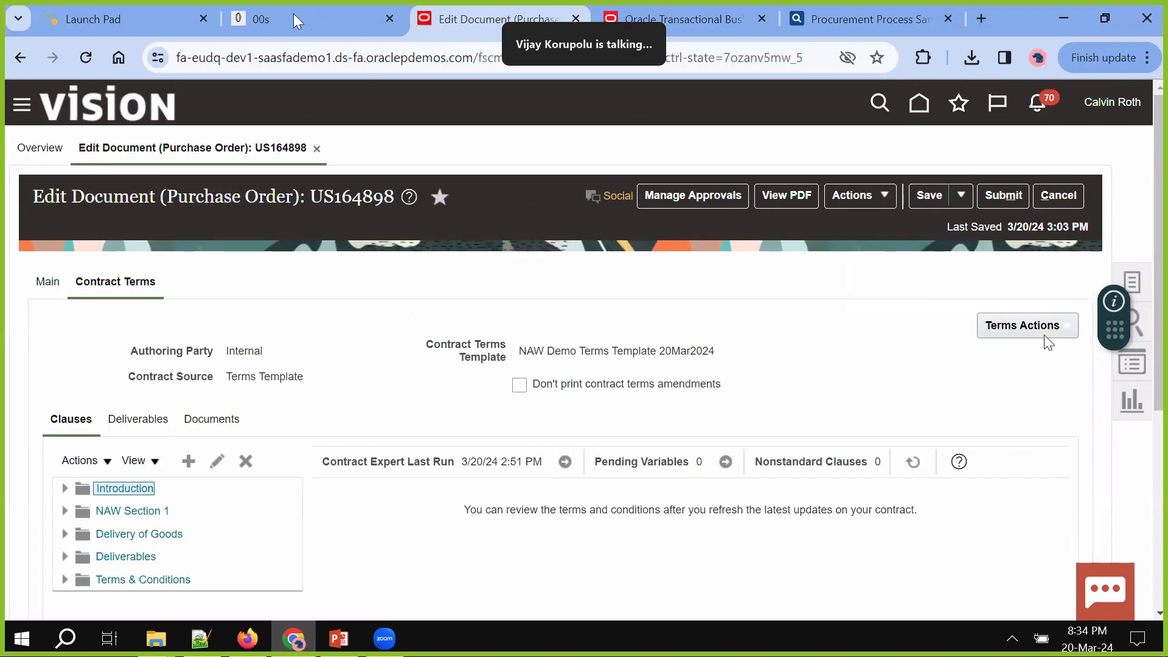
Go to the Oracle Demo Cloud portal's My Deployments list and refresh it
left_click(96, 26)
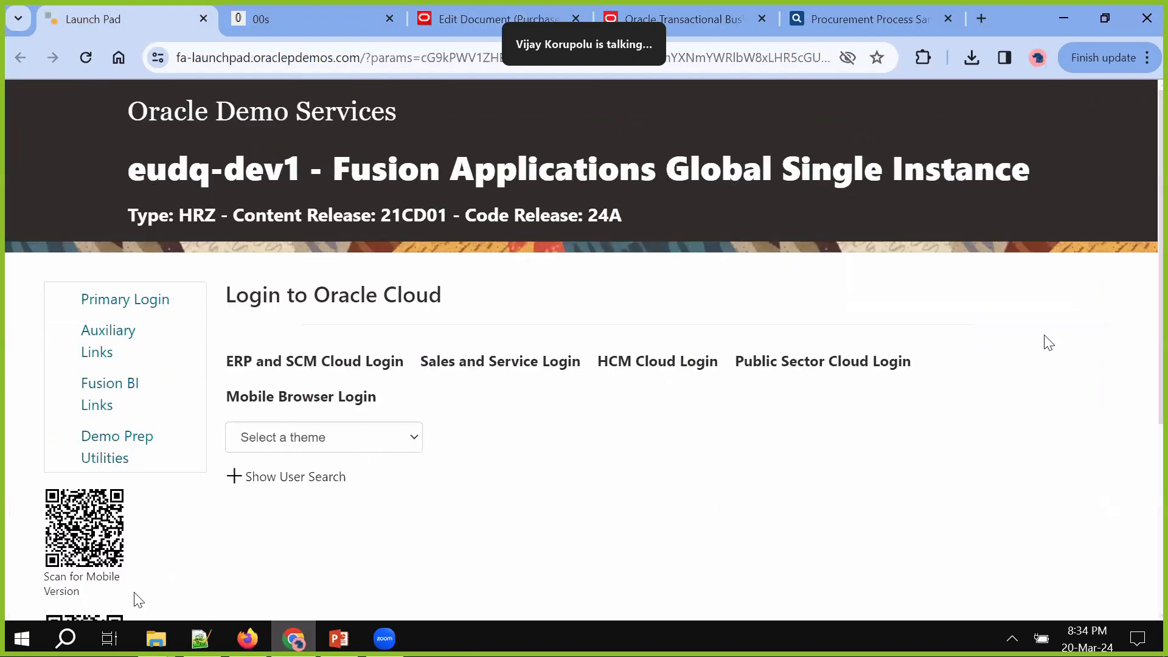
left_click(247, 638)
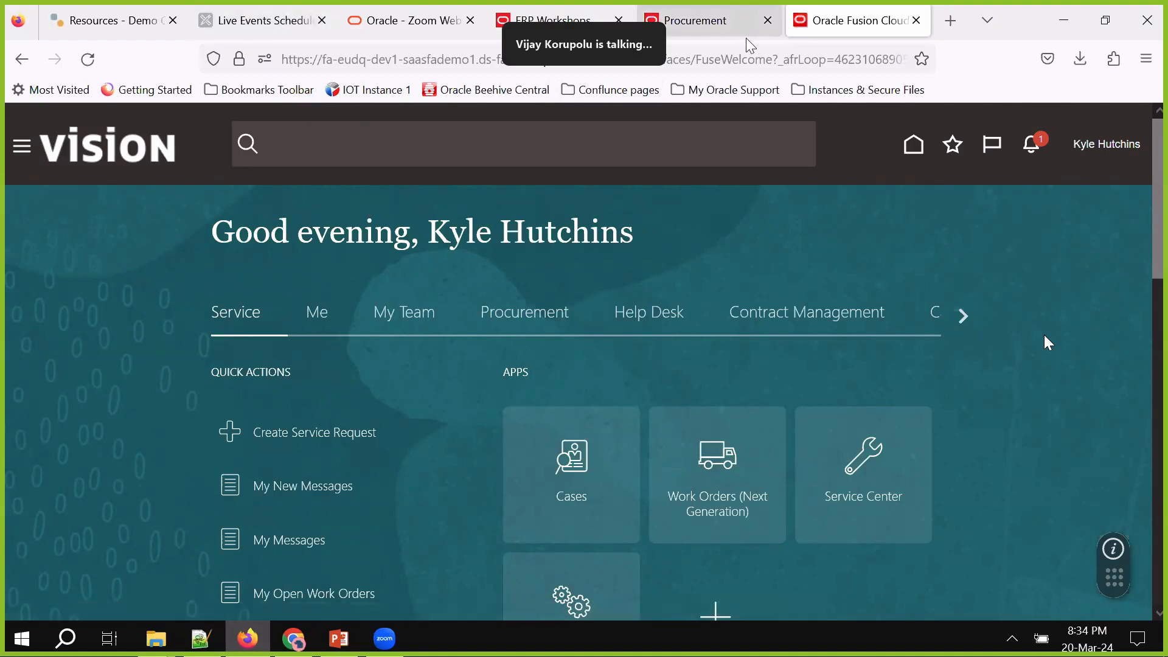
left_click(135, 20)
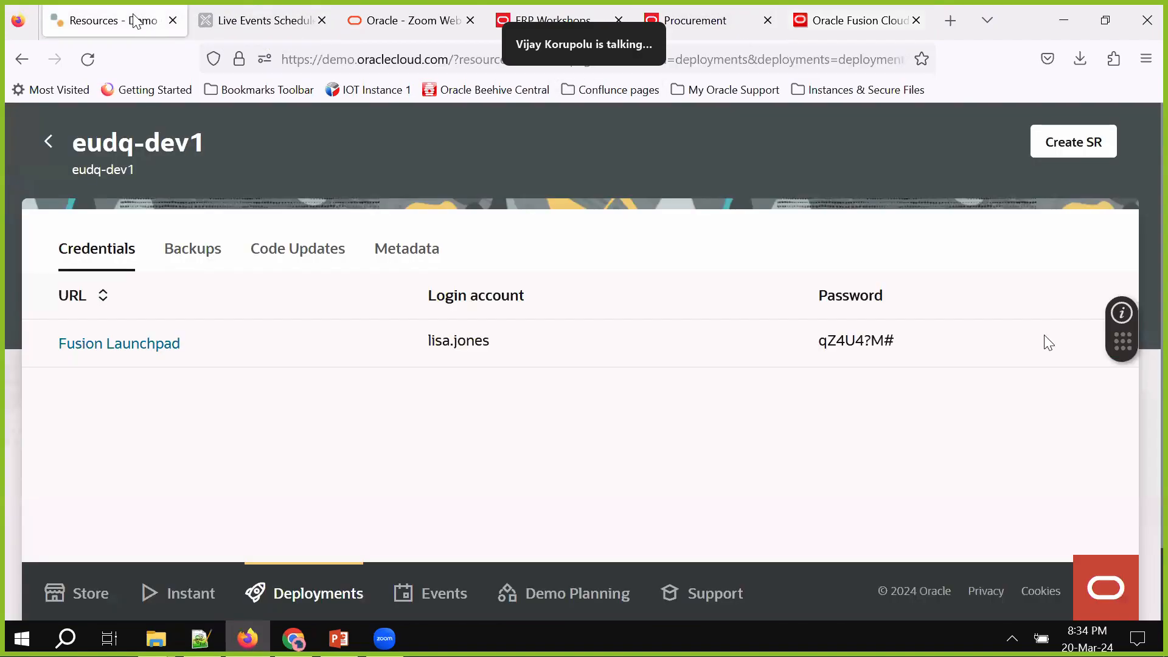
left_click(301, 590)
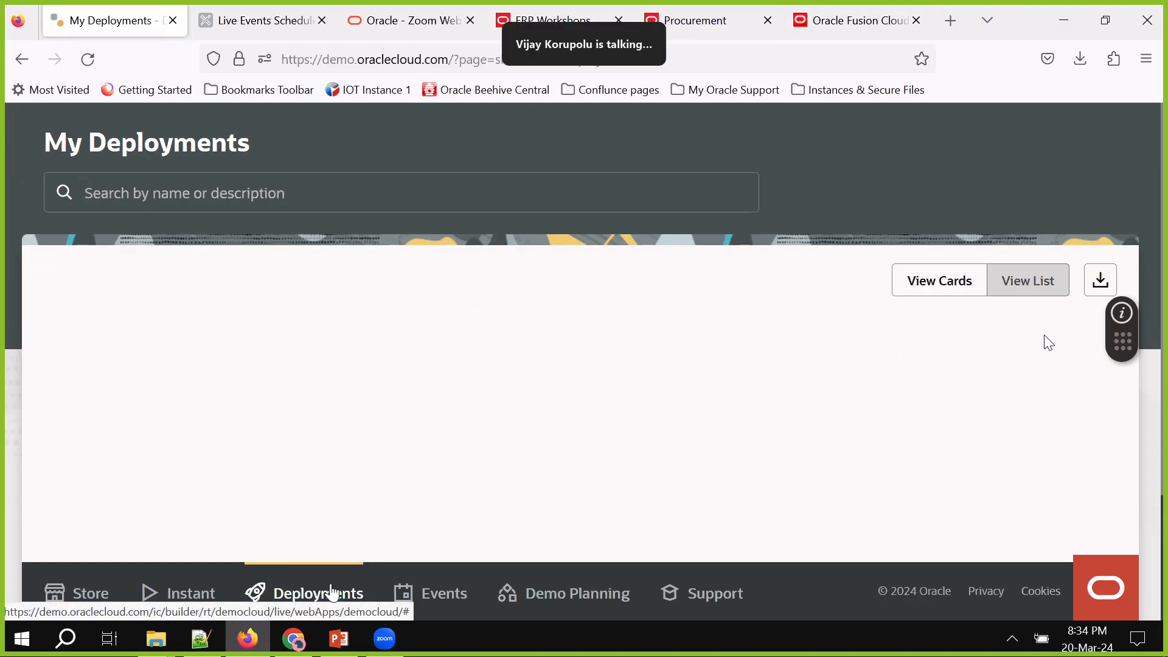
left_click(88, 64)
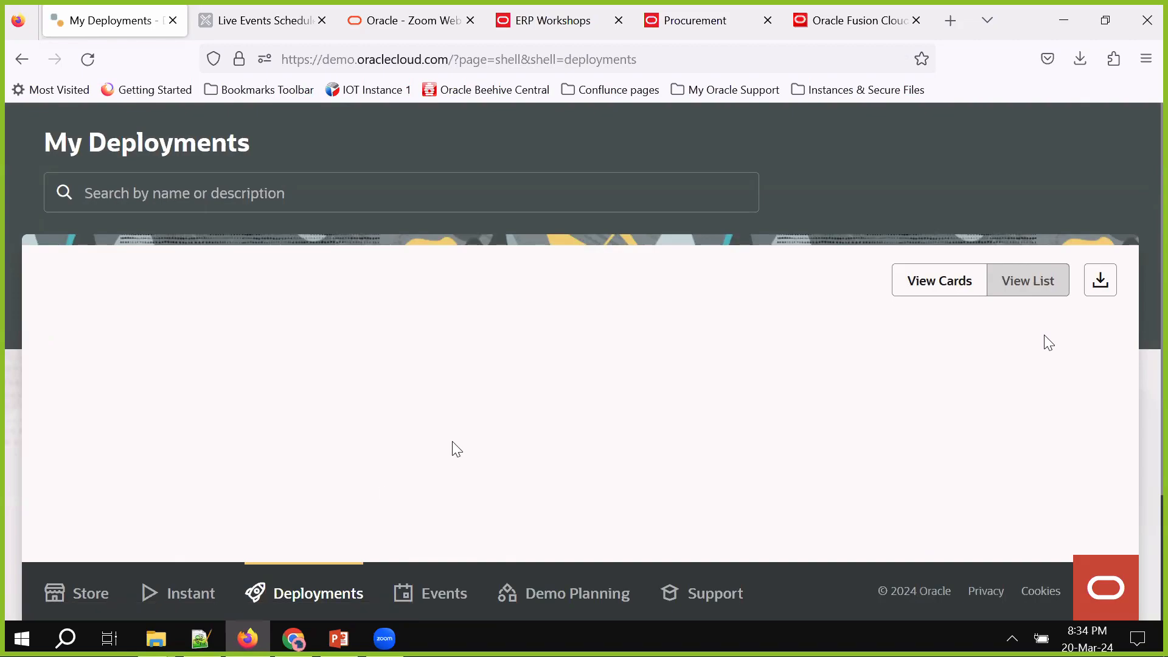
Open the eqil-dev11 deployment's Fusion resource and copy its login password
scroll(451, 441, "down", 2)
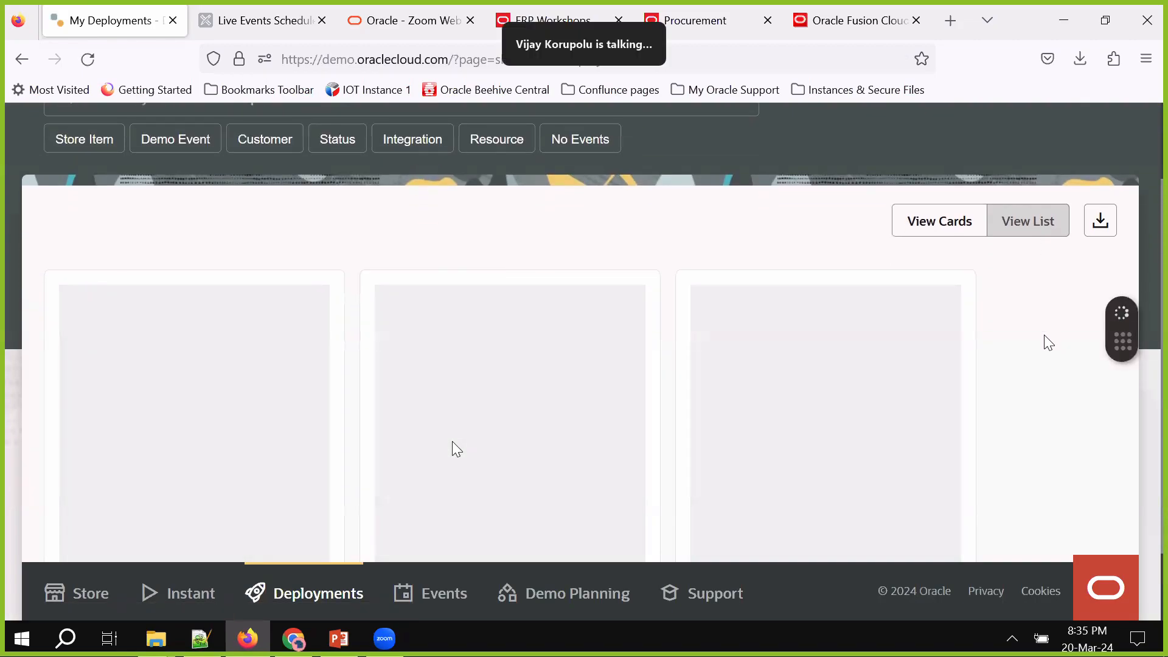
scroll(451, 440, "down", 3)
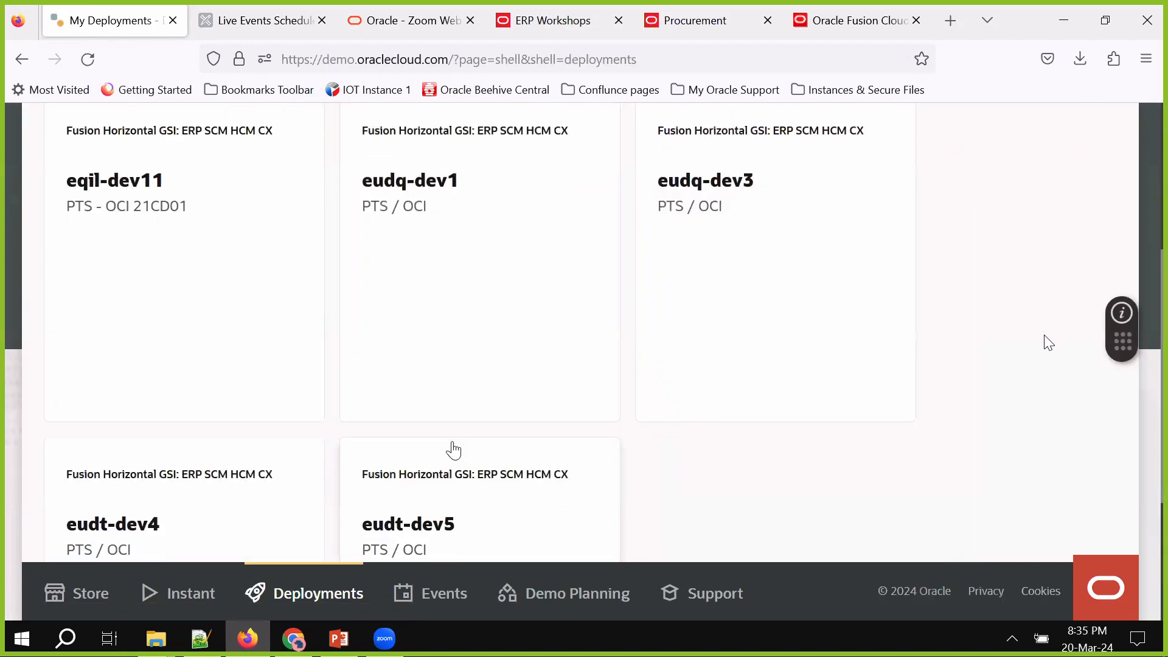
scroll(481, 399, "down", 2)
scroll(482, 399, "up", 2)
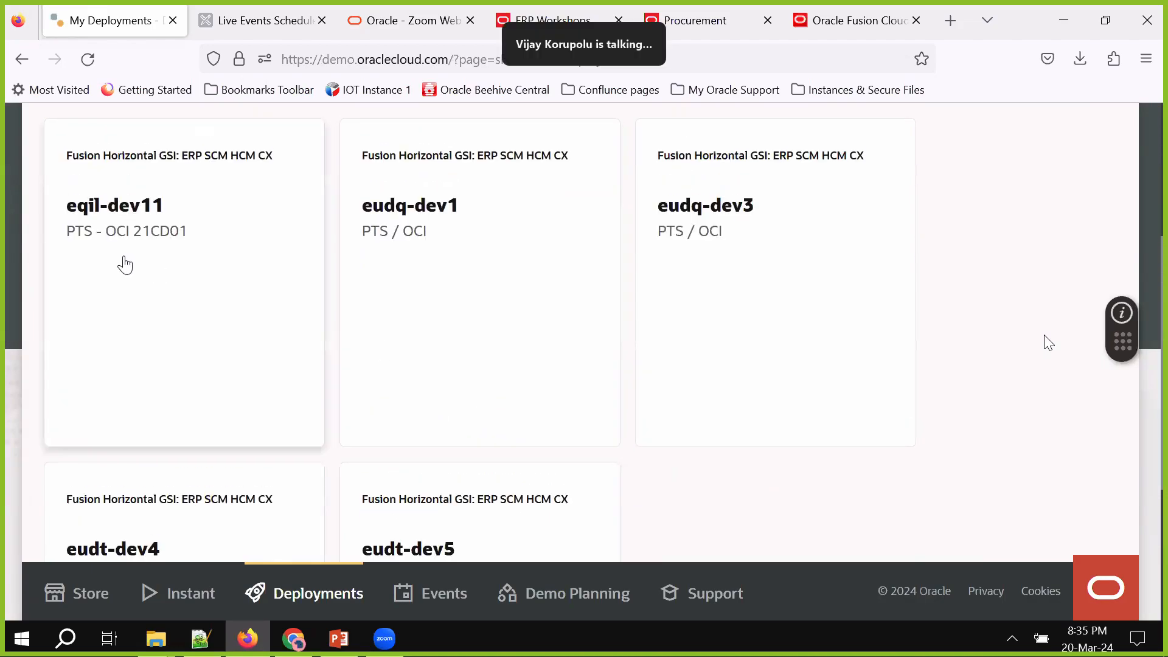
left_click(125, 264)
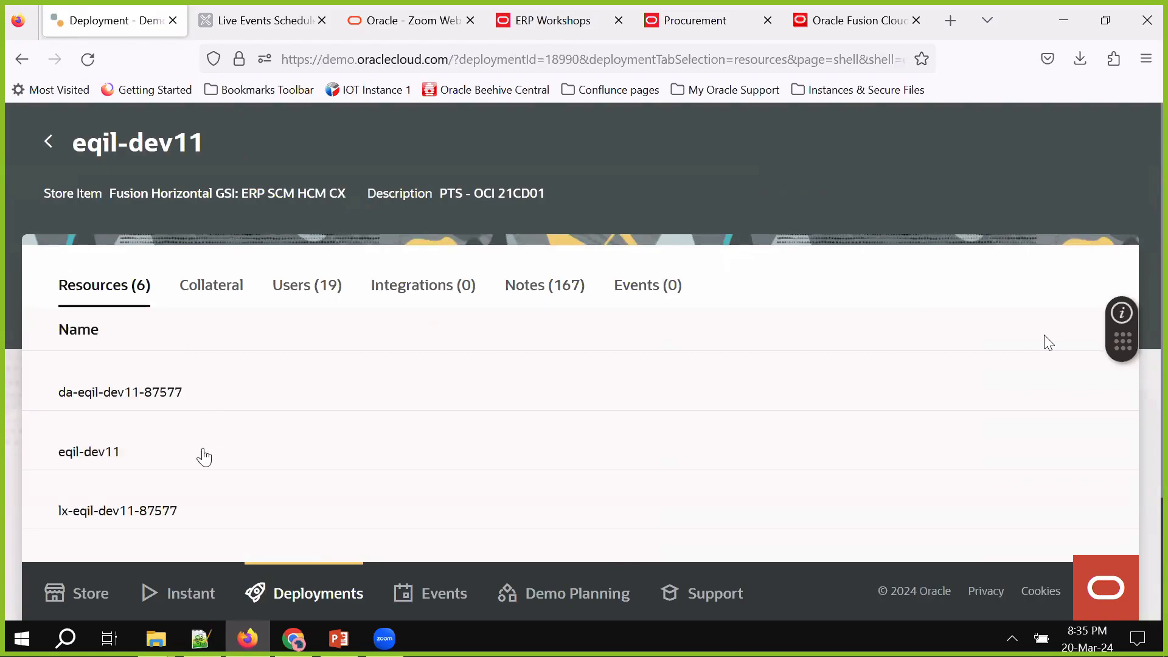
left_click(204, 457)
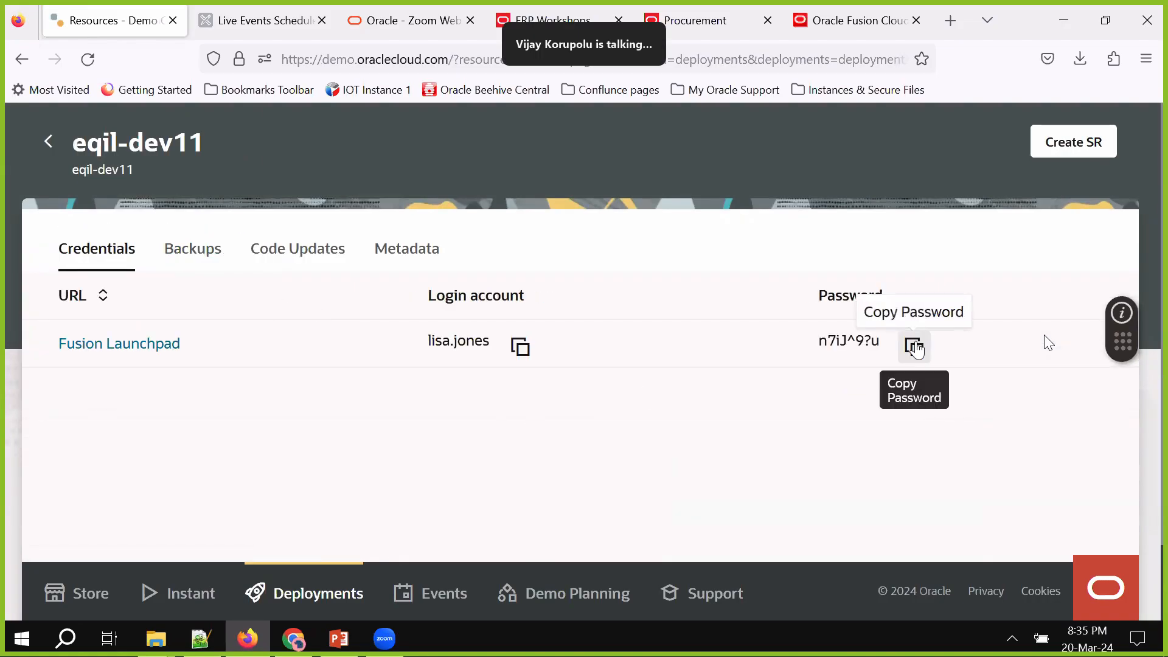
left_click(913, 345)
Paste the eqil-dev11 password onto a new line in the Notepad++ notes
left_click(200, 639)
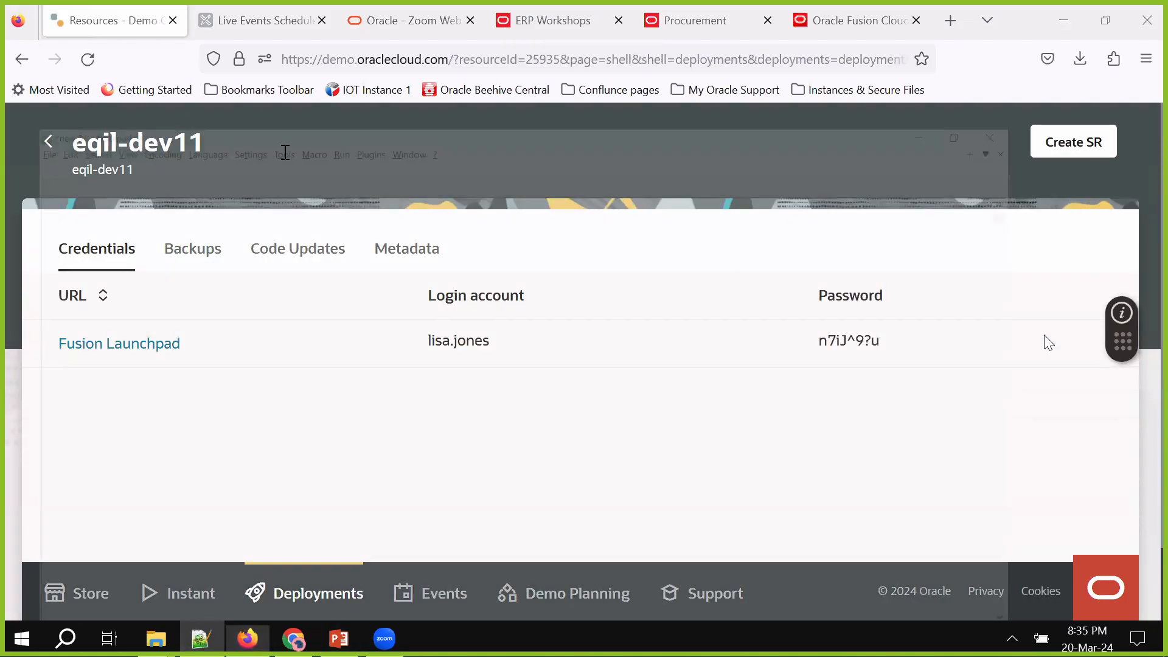
left_click(189, 111)
key("ctrl+v")
key("Return")
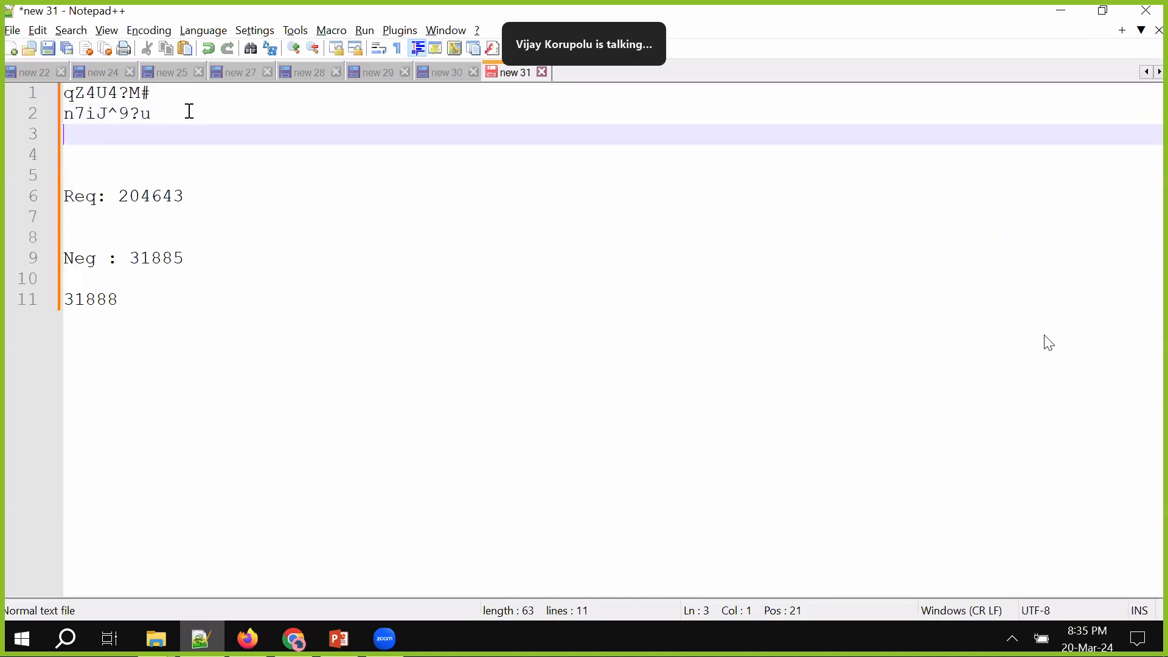
key("alt+Tab")
Open the eqil-dev11 Fusion Launchpad and sign out of the existing Fusion Cloud session
left_click(149, 350)
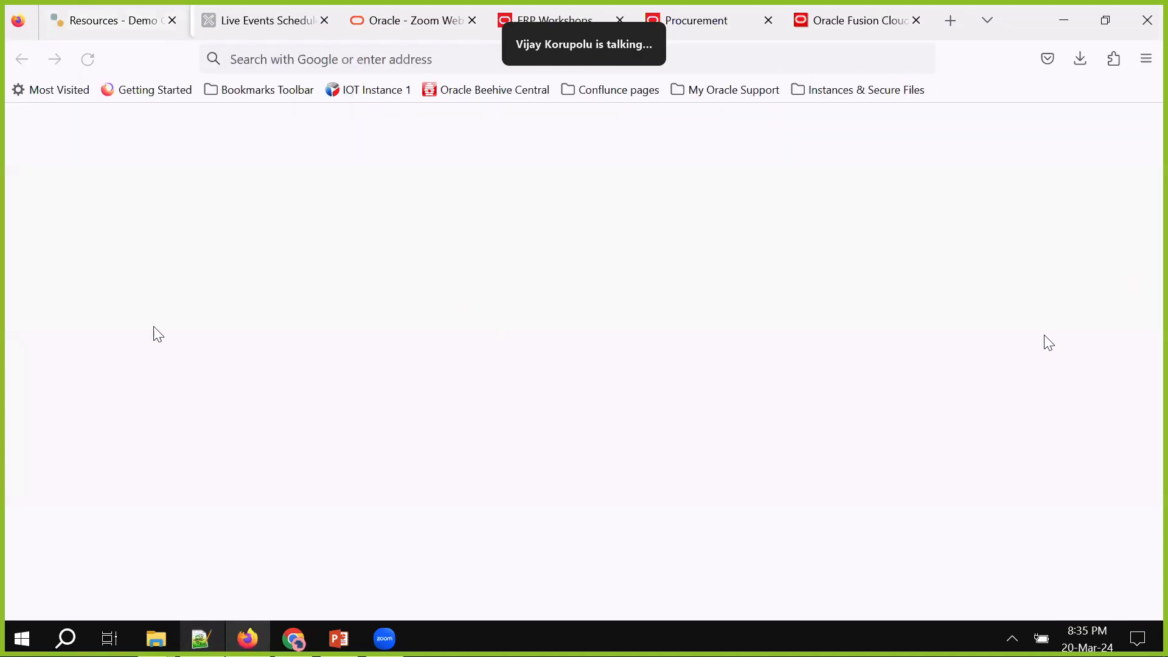
left_click(812, 8)
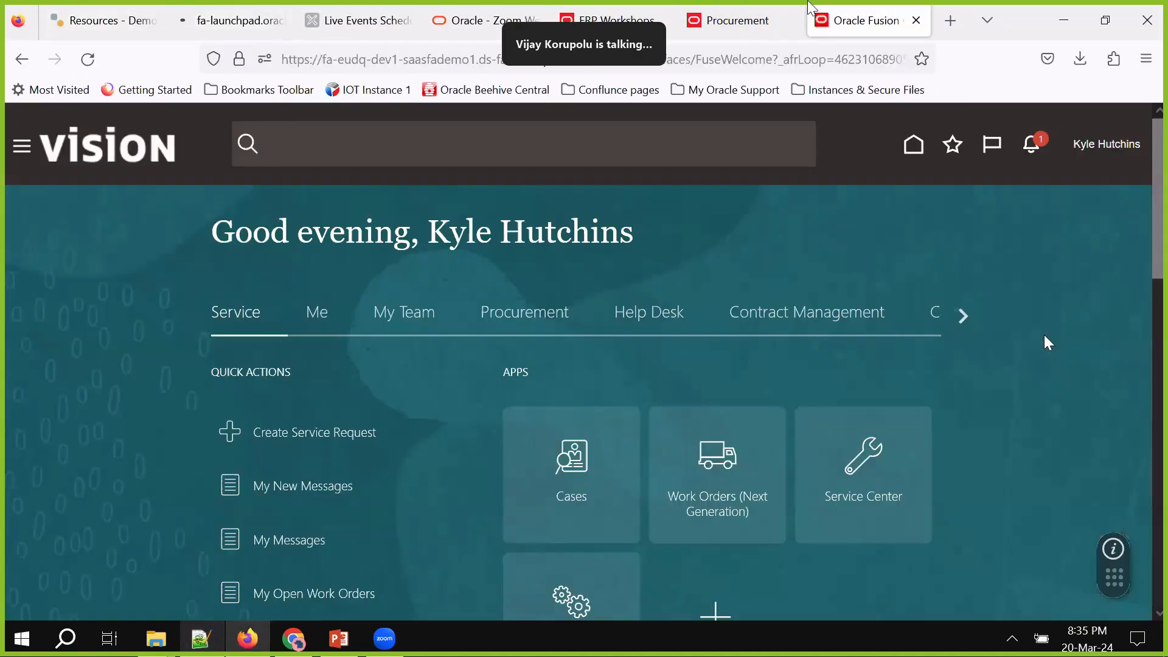
left_click(1069, 162)
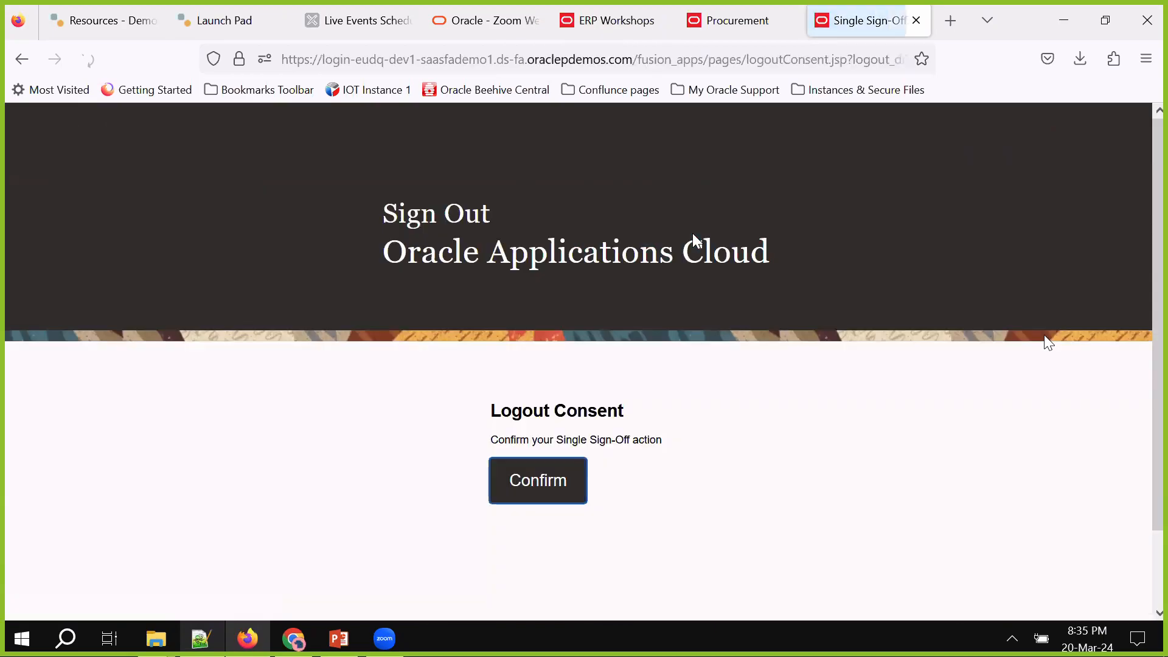
left_click(566, 471)
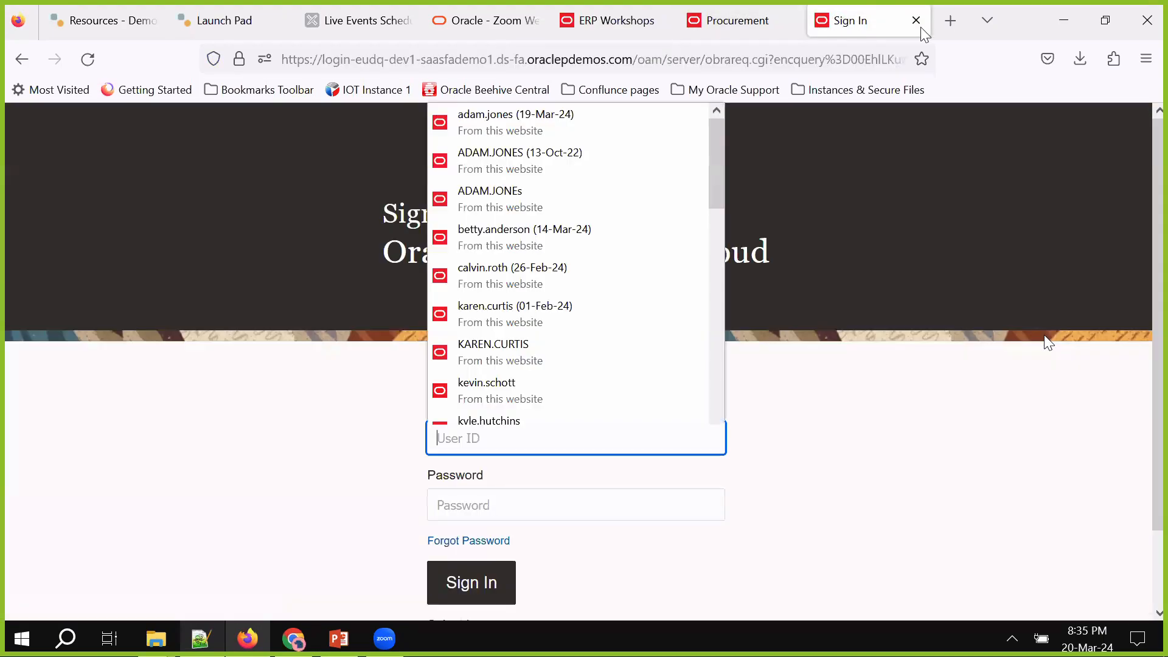
left_click(915, 20)
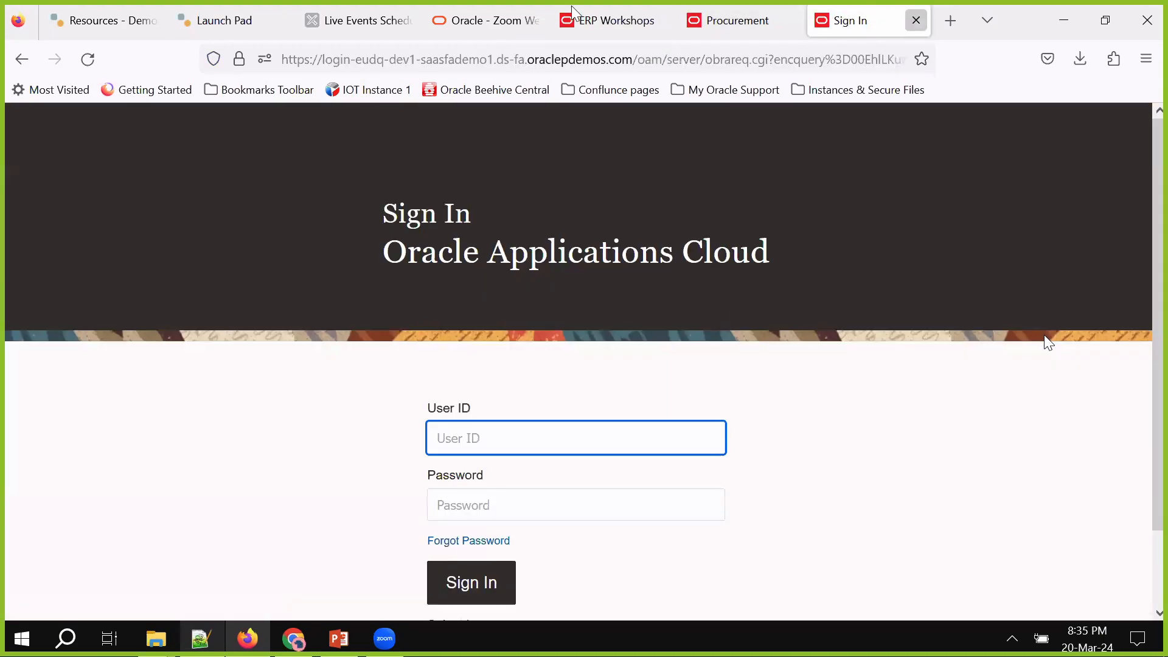
left_click(916, 20)
left_click(243, 20)
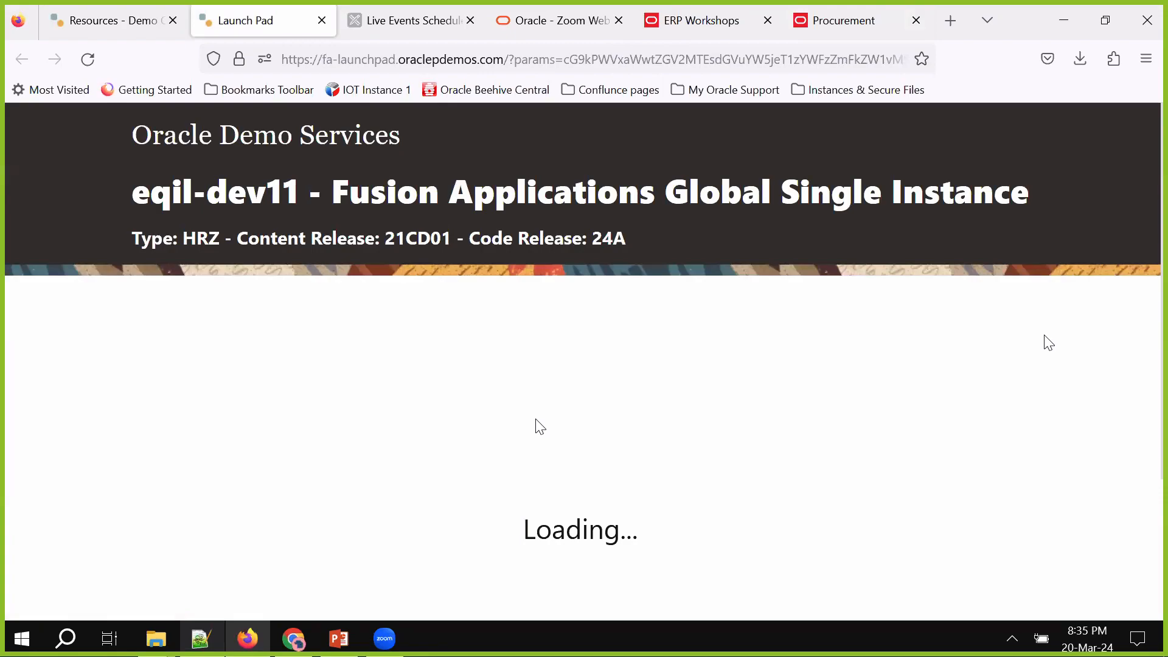
Sign in to Fusion with the demo user ID and saved password, updating Firefox's saved login
left_click(394, 392)
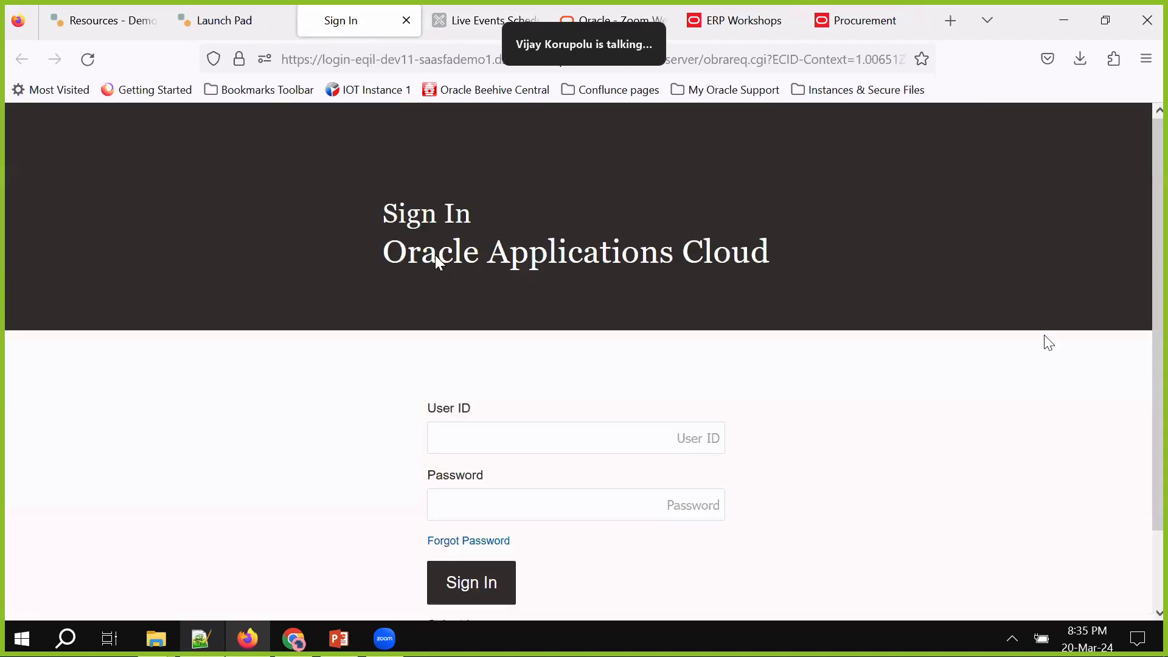
left_click(483, 435)
left_click(484, 433)
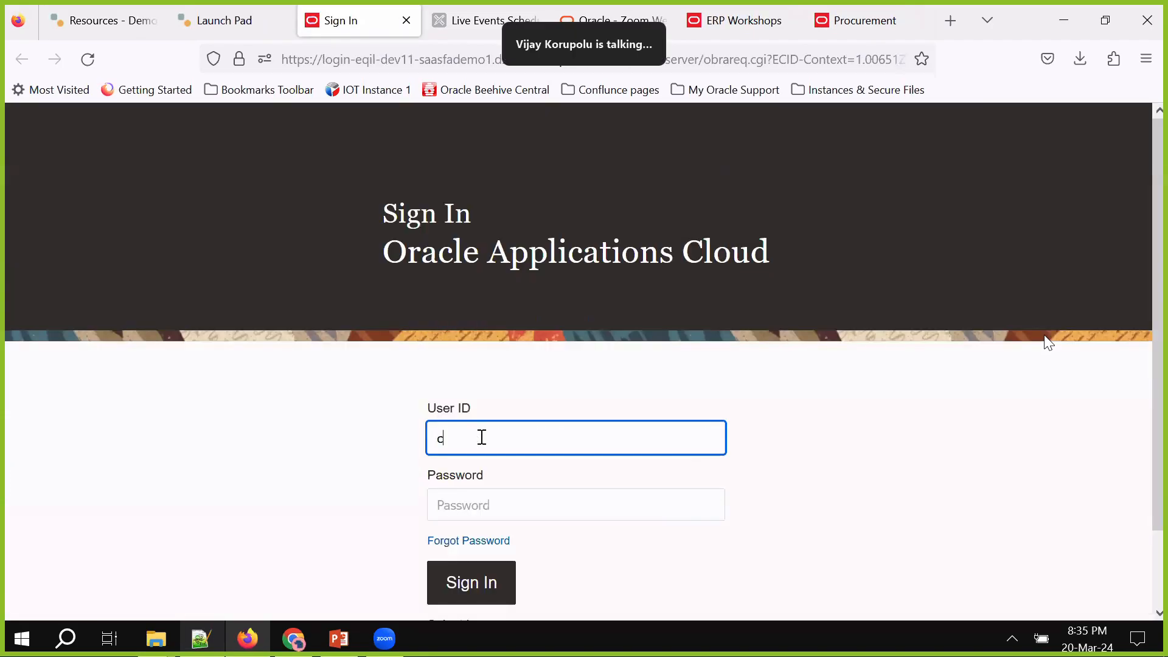
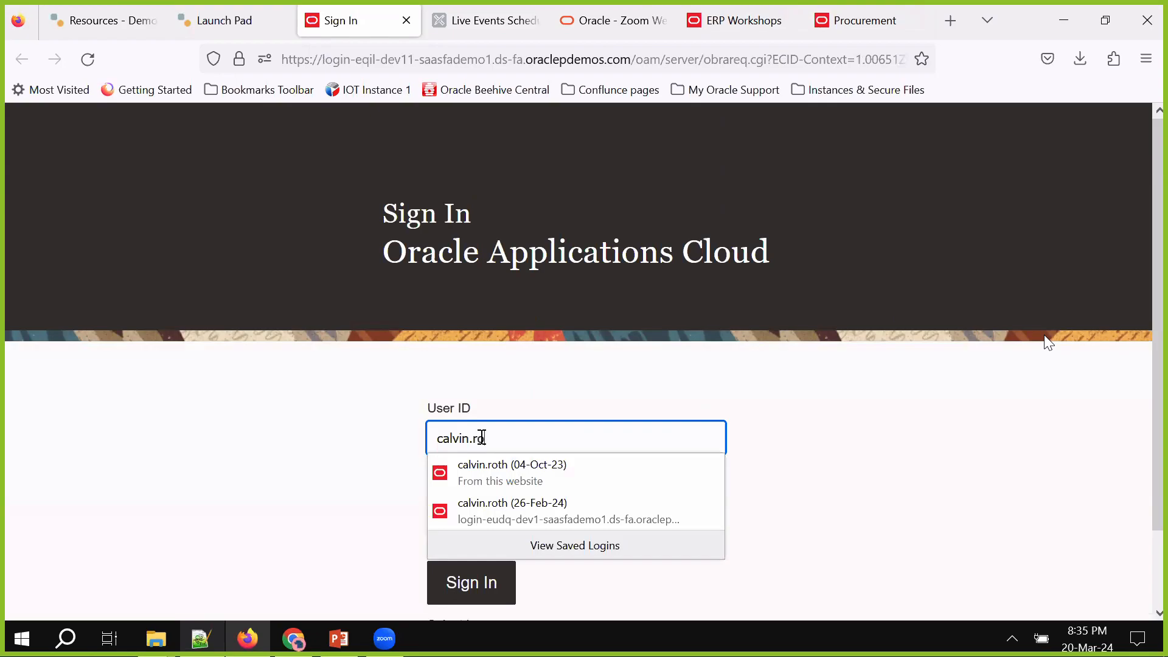
key("Tab")
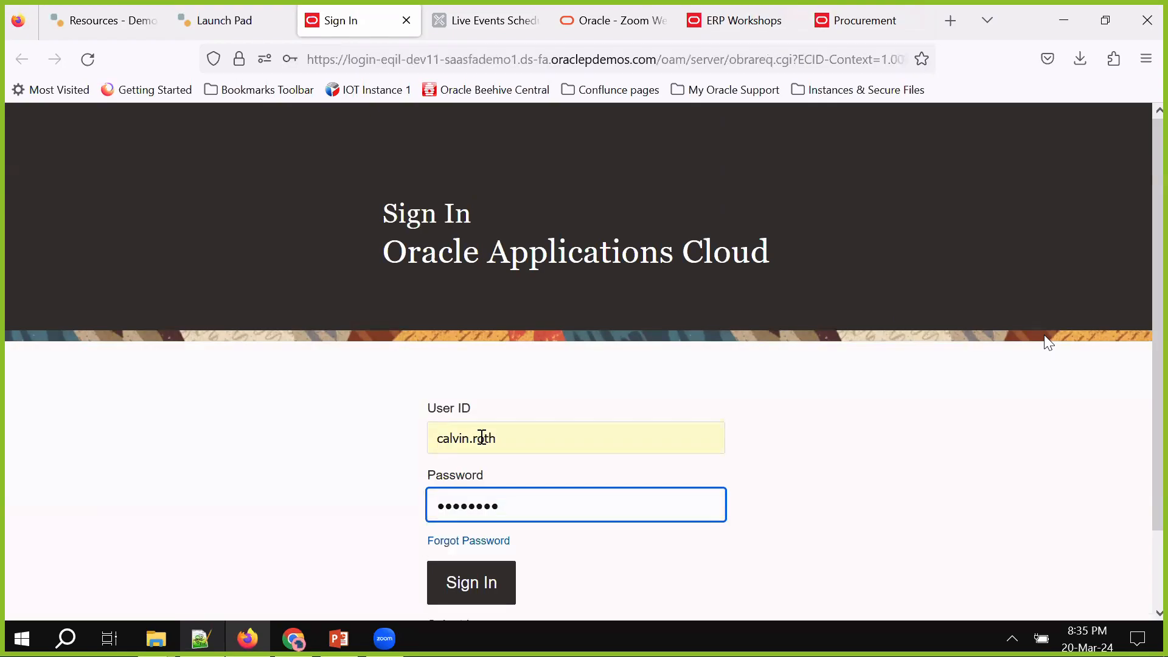
left_click(452, 598)
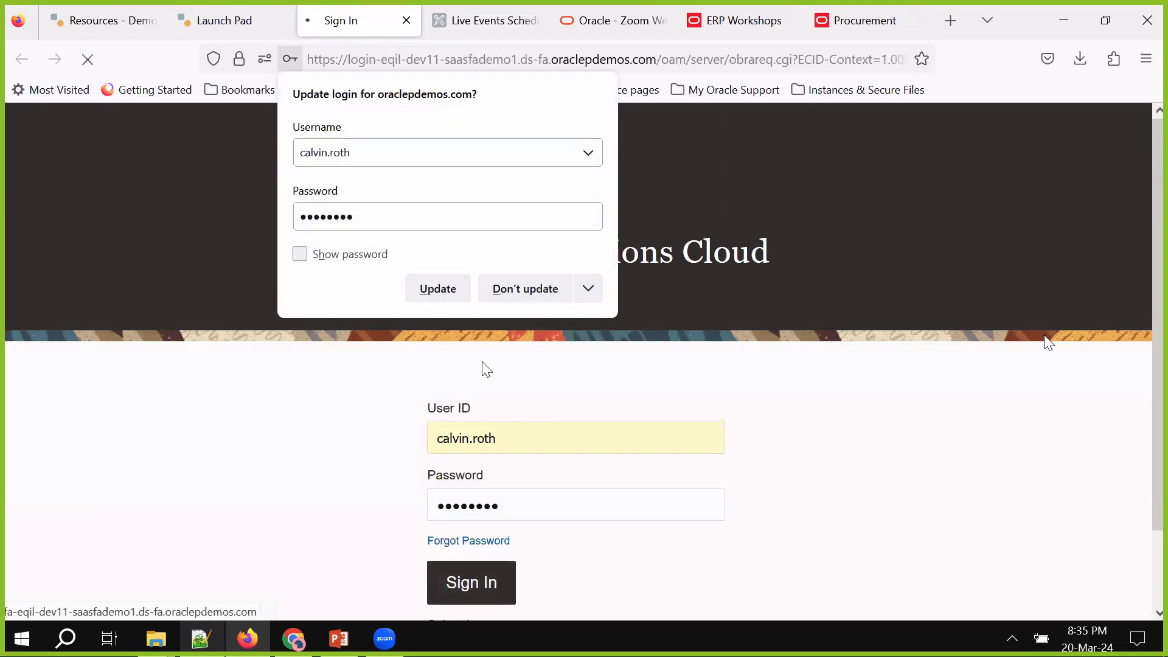
left_click(455, 293)
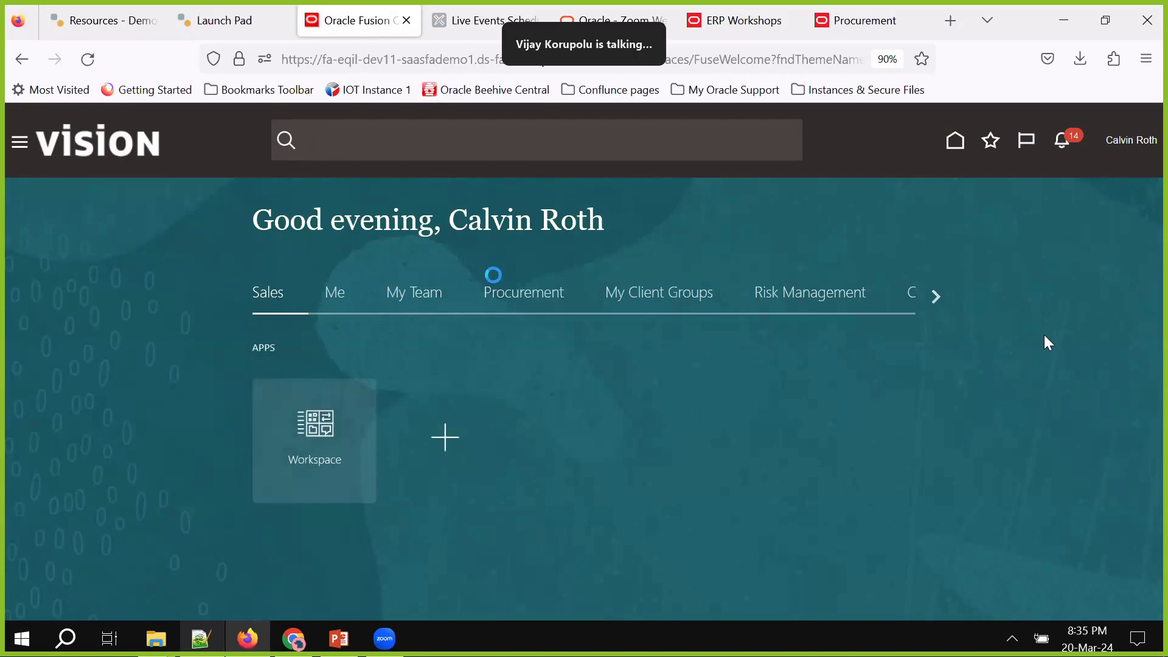
Start Create Order from the Procurement tasks and reset the browser zoom to 100%
left_click(509, 304)
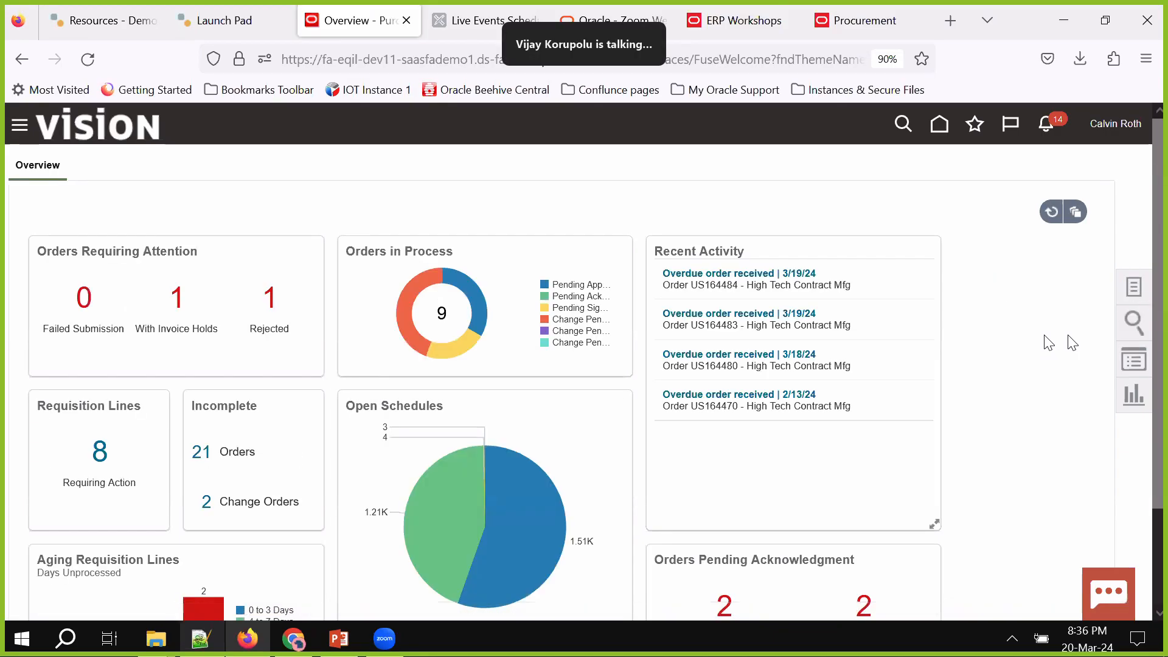
left_click(1133, 289)
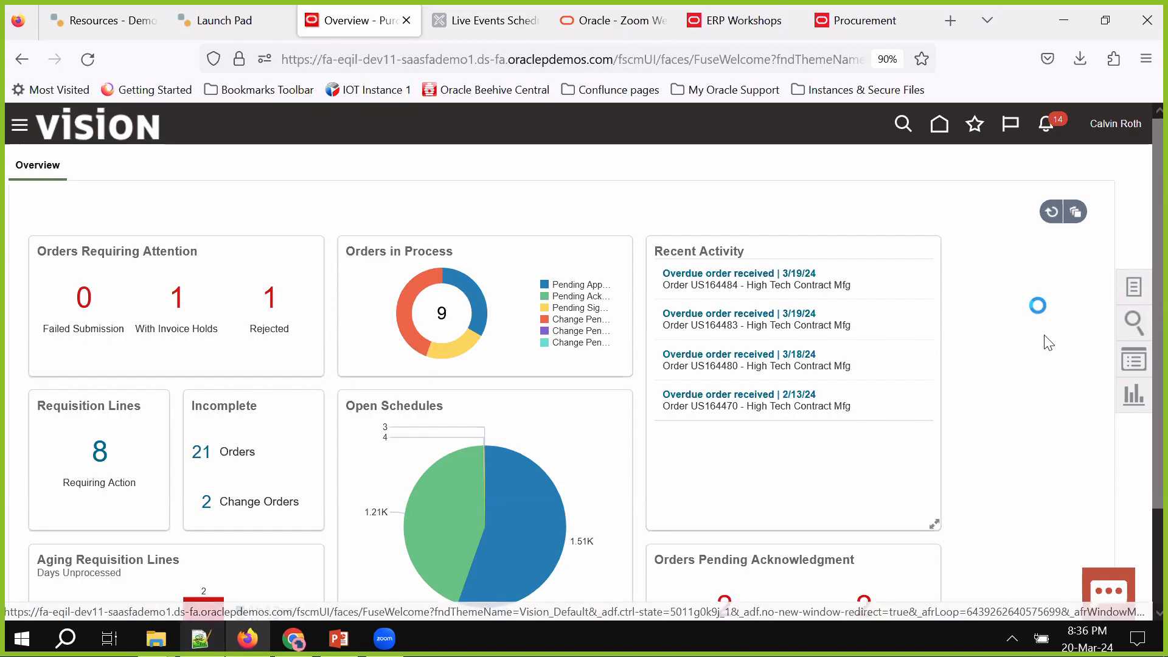
left_click(1037, 279)
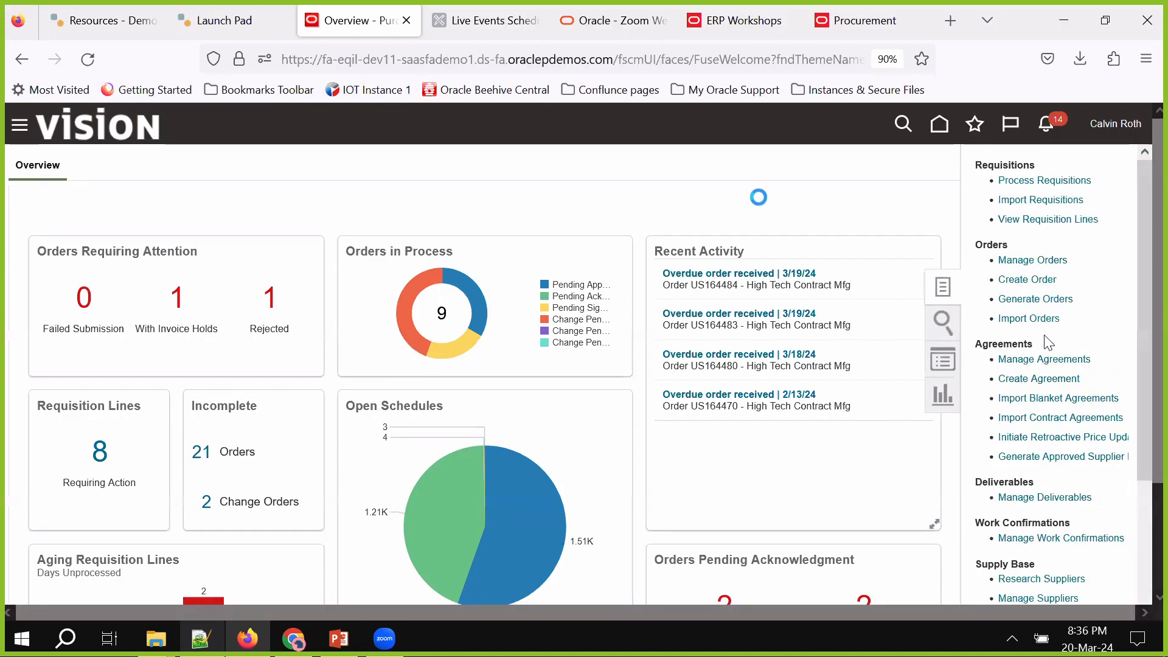
left_click(1146, 58)
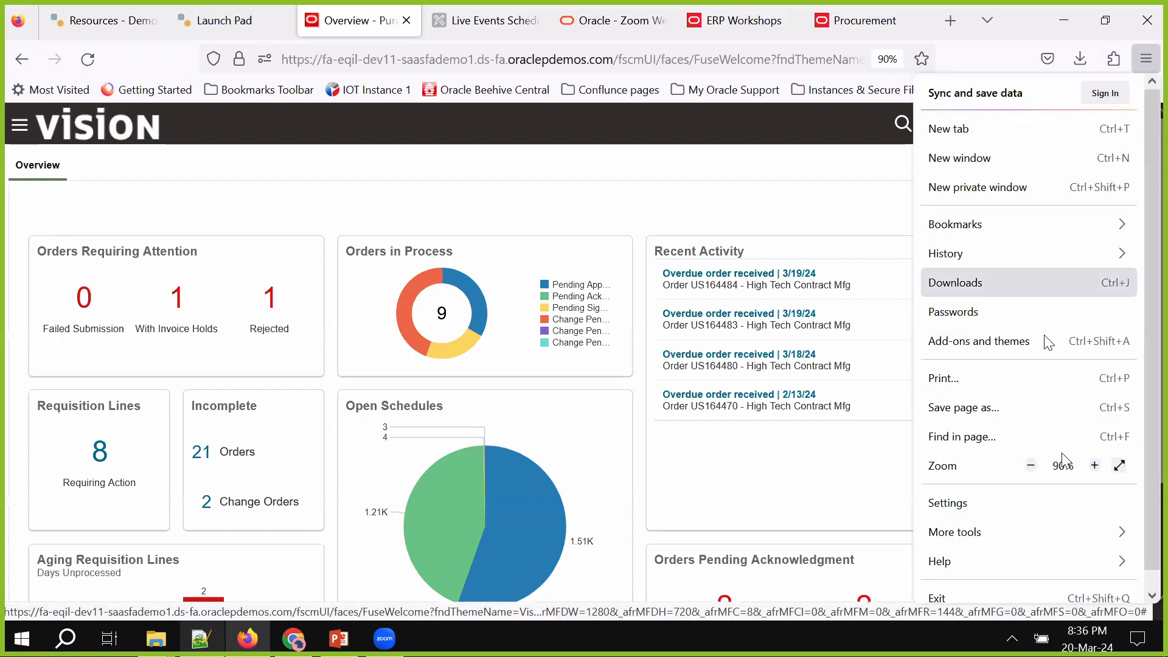
left_click(1094, 466)
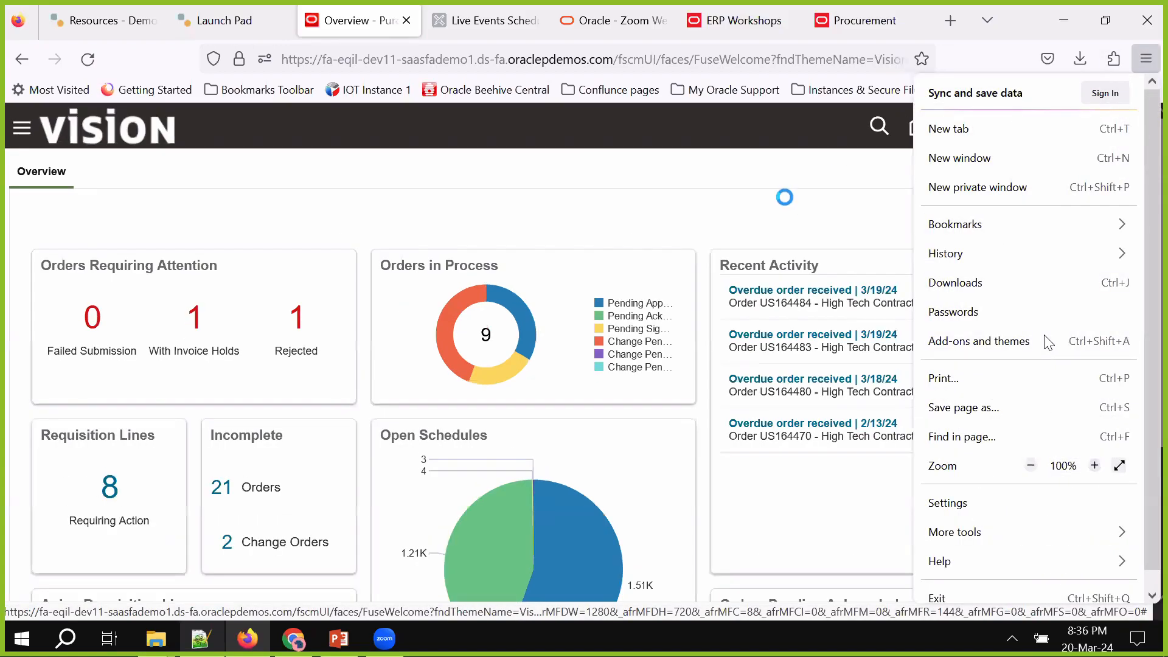
key("Escape")
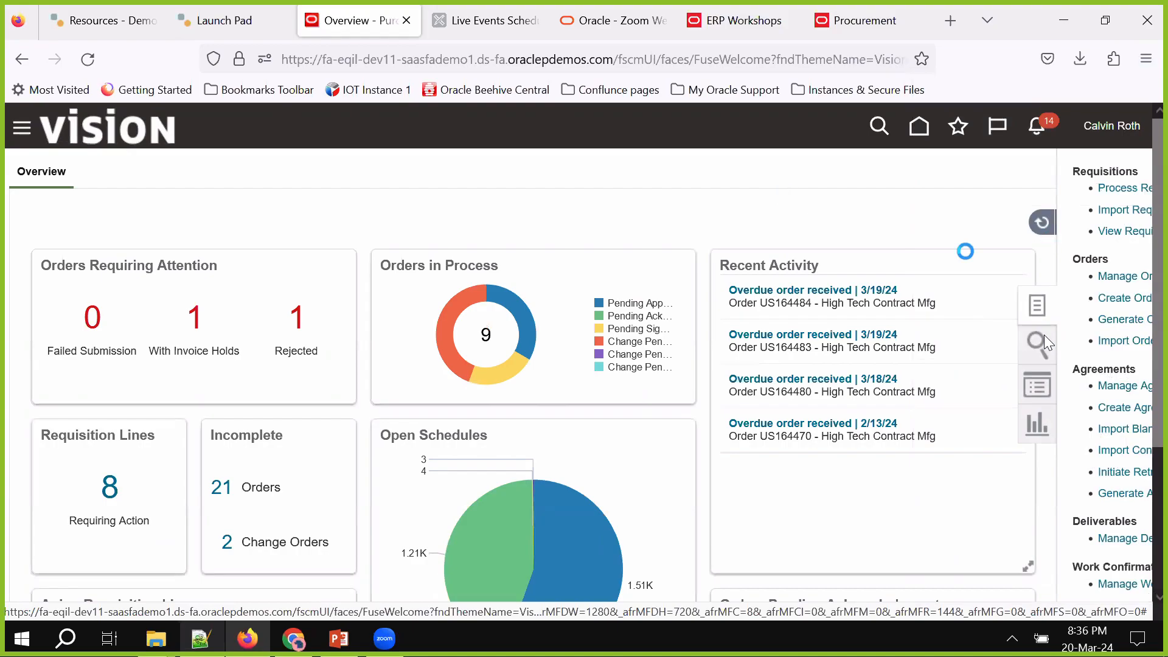
Set the supplier to Lee Supplies and create the order in US1 Business Unit
scroll(965, 252, "right", 3)
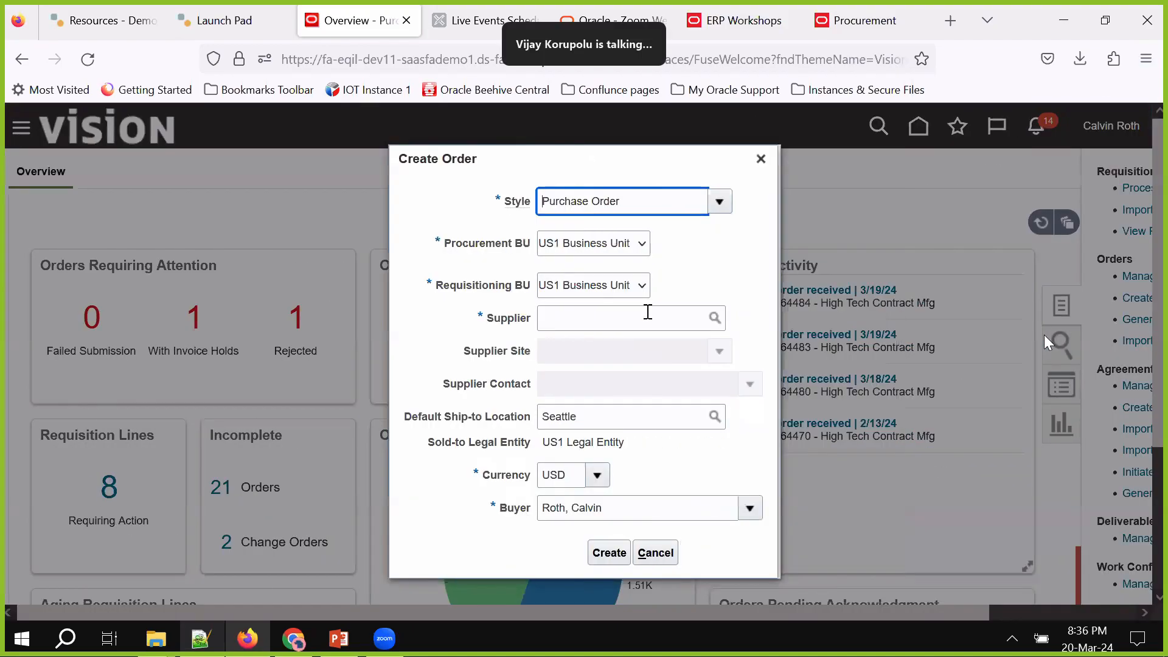
left_click(647, 312)
key("Tab")
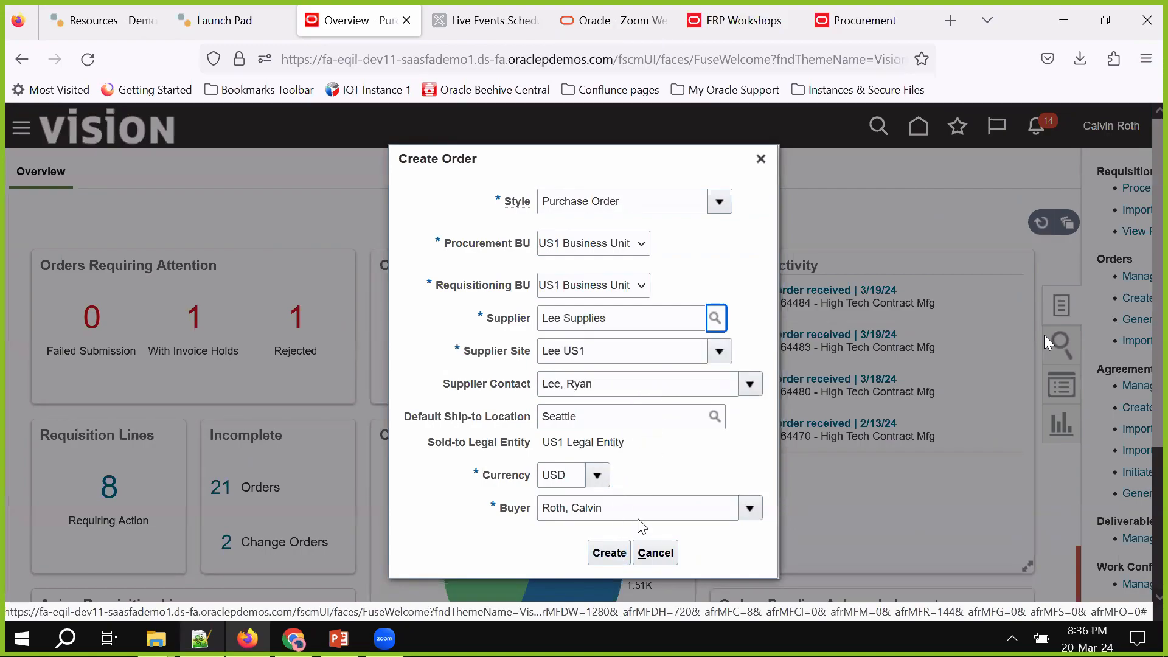
left_click(608, 552)
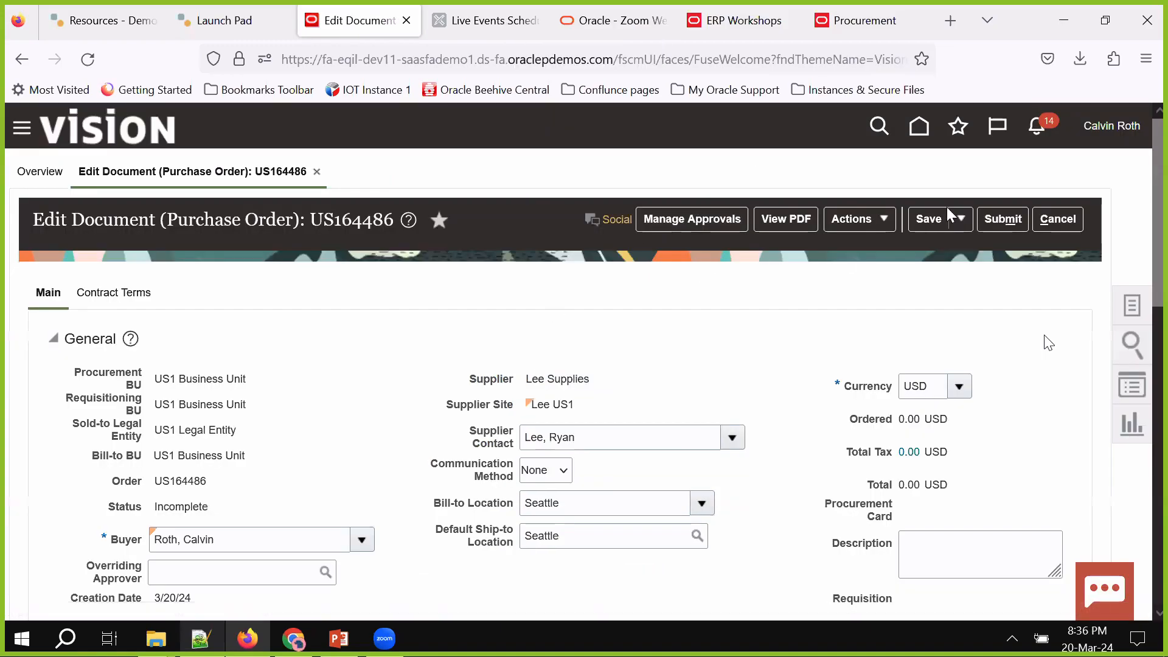
Save order US164486 and add contract terms from the Purchase Order Term Template
left_click(921, 222)
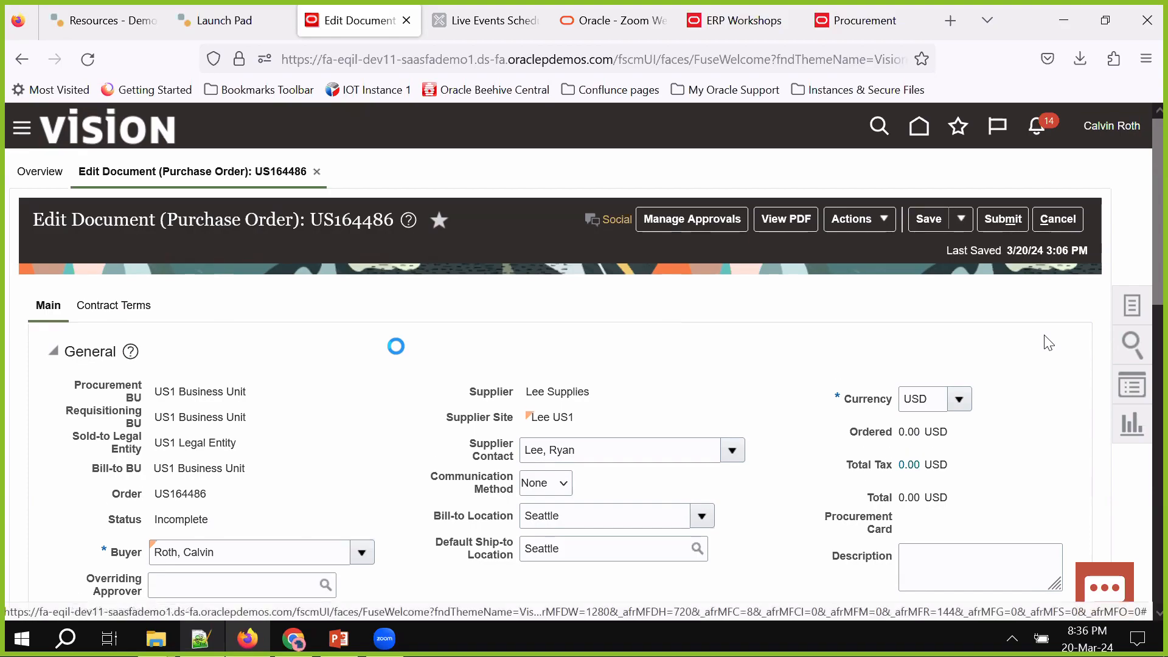
left_click(144, 309)
left_click(255, 383)
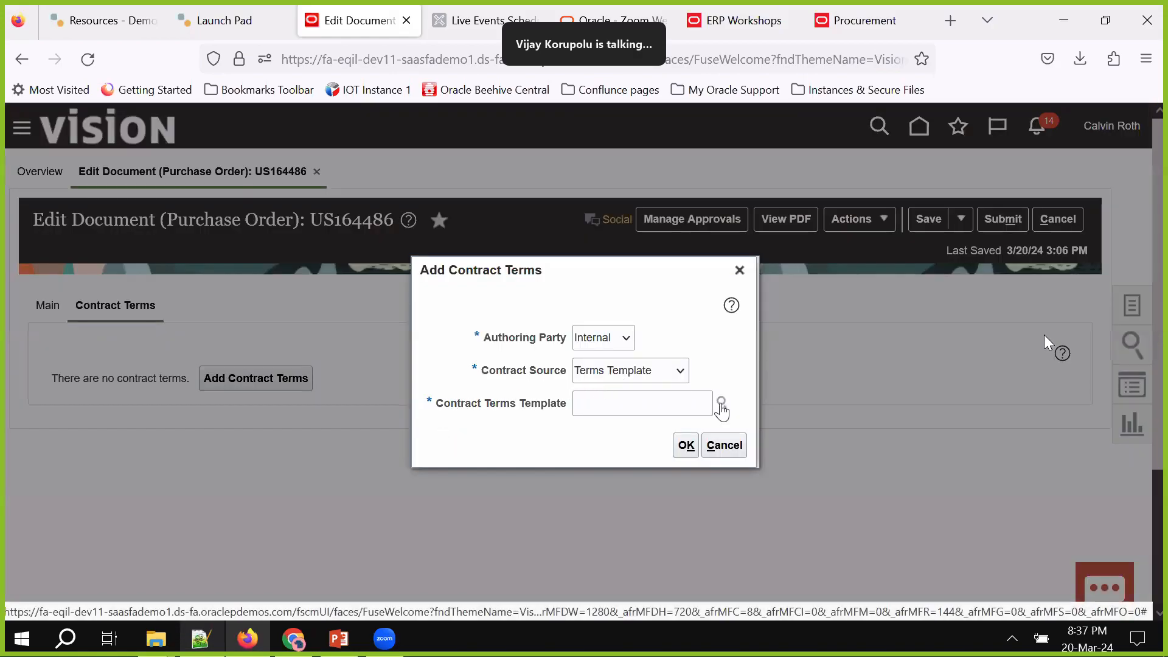
left_click(722, 402)
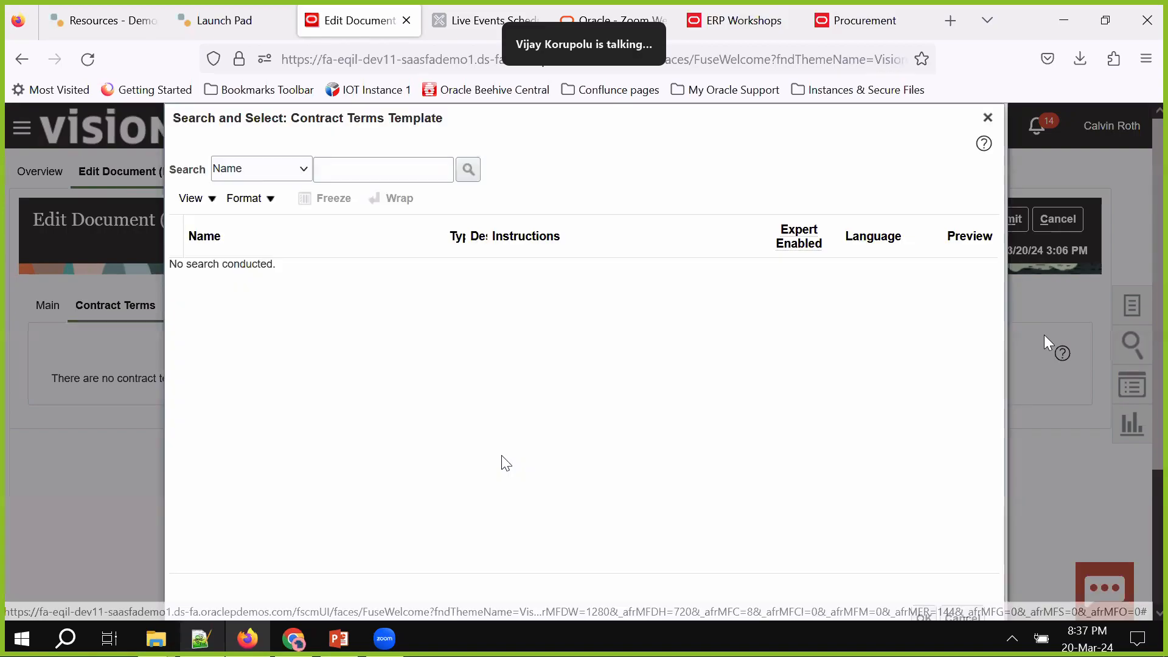
left_click(467, 170)
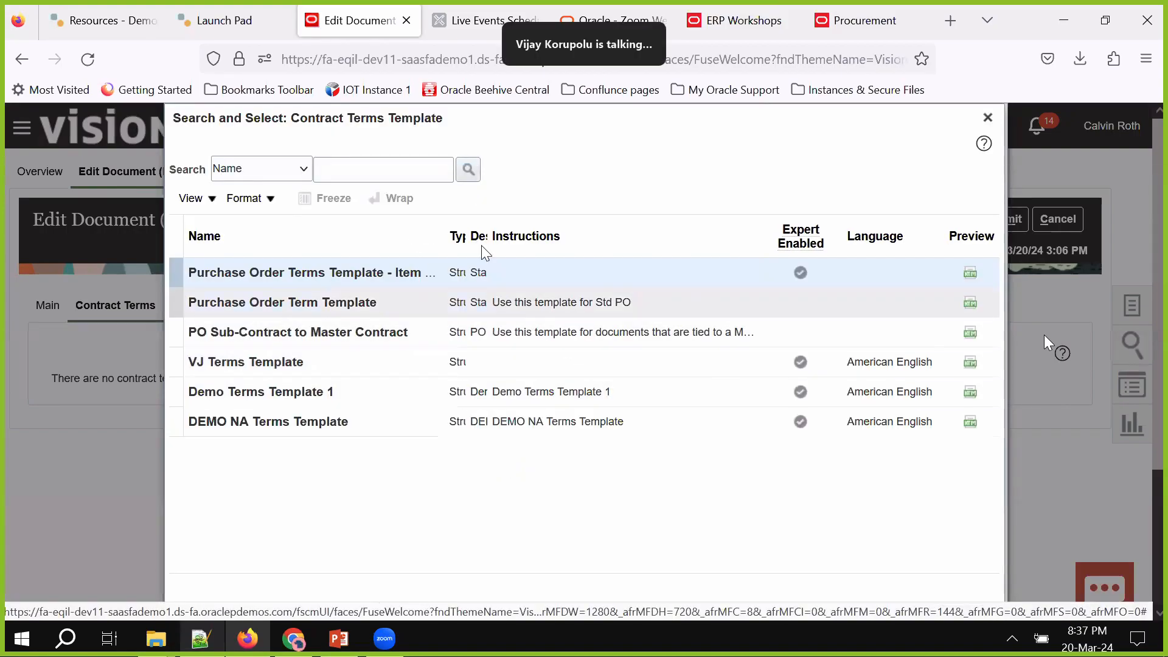
left_click_drag(445, 238, 619, 267)
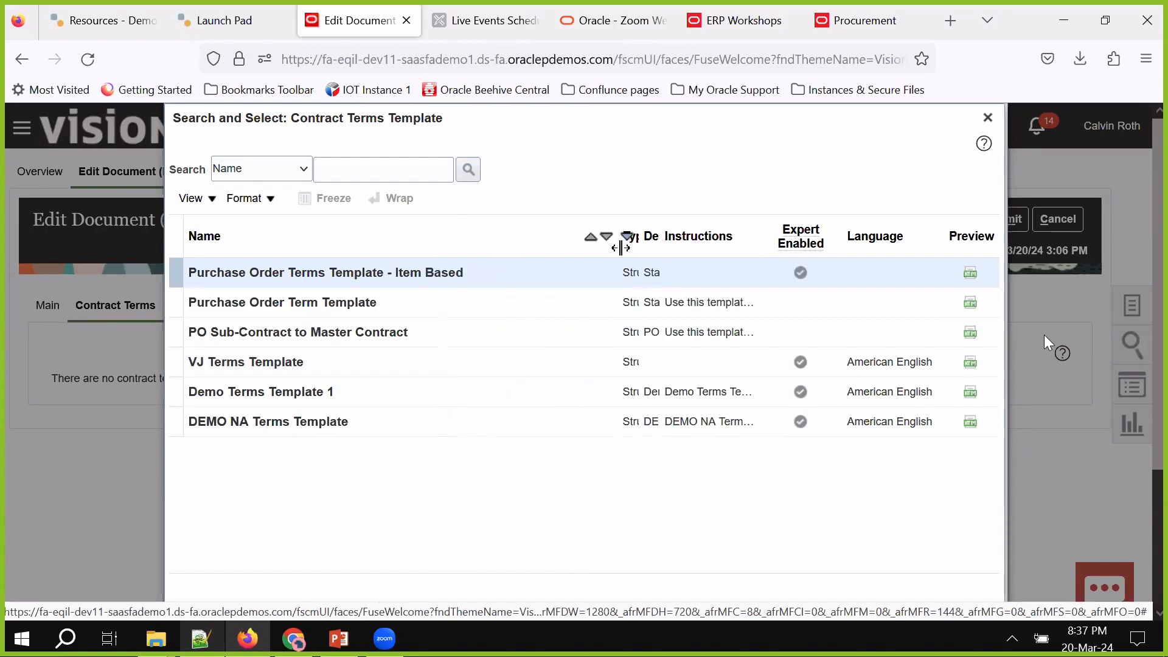
left_click(370, 298)
scroll(573, 494, "down", 3)
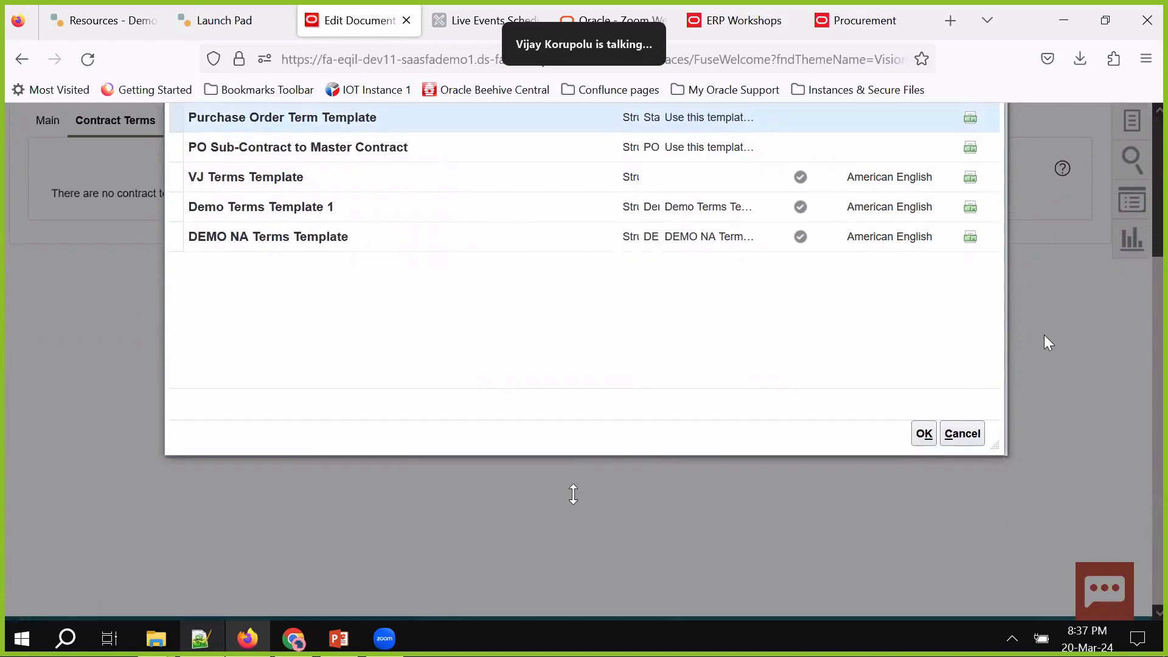
left_click(923, 434)
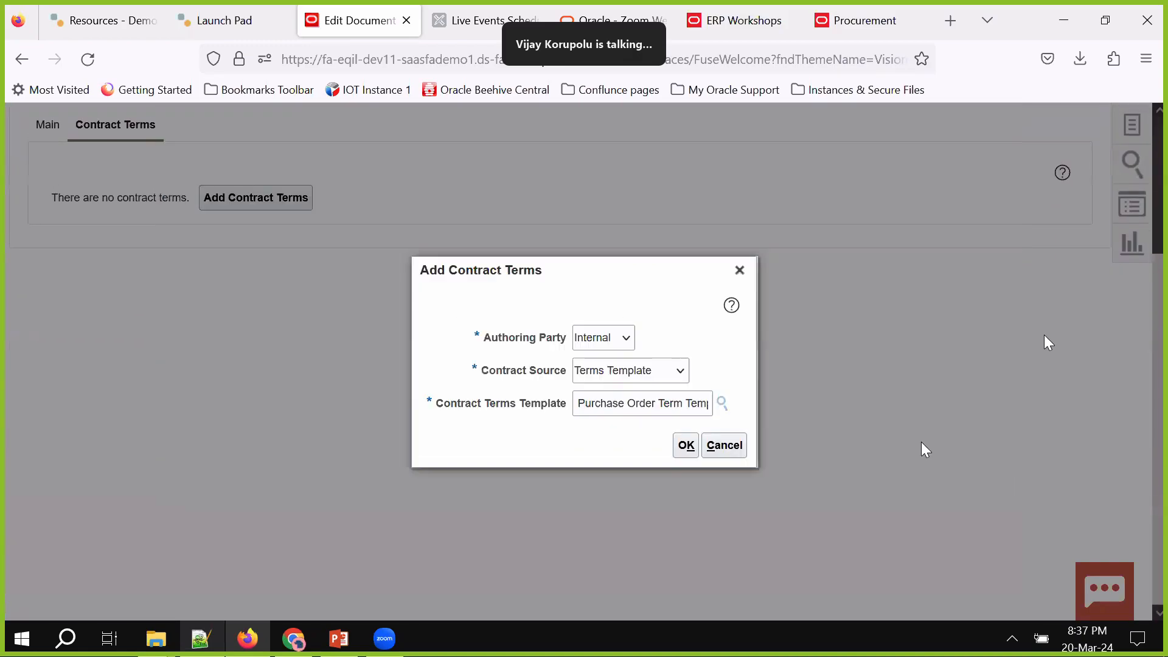
left_click(685, 445)
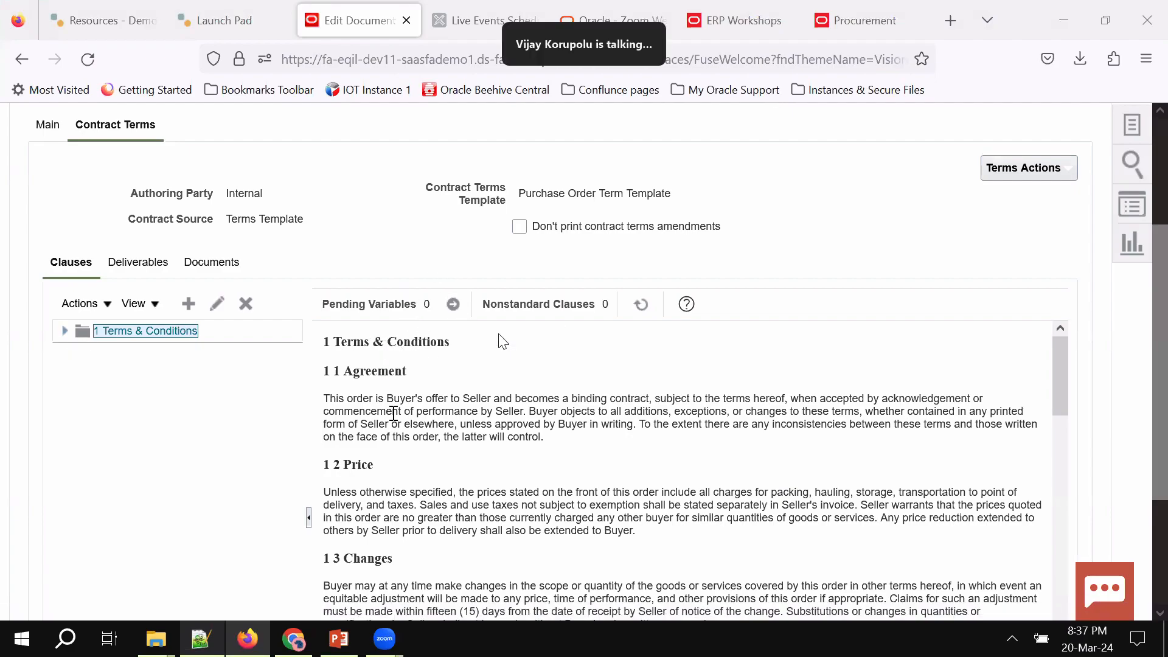
Open the Terms Actions menu for the order's Terms & Conditions clauses
left_click(1023, 168)
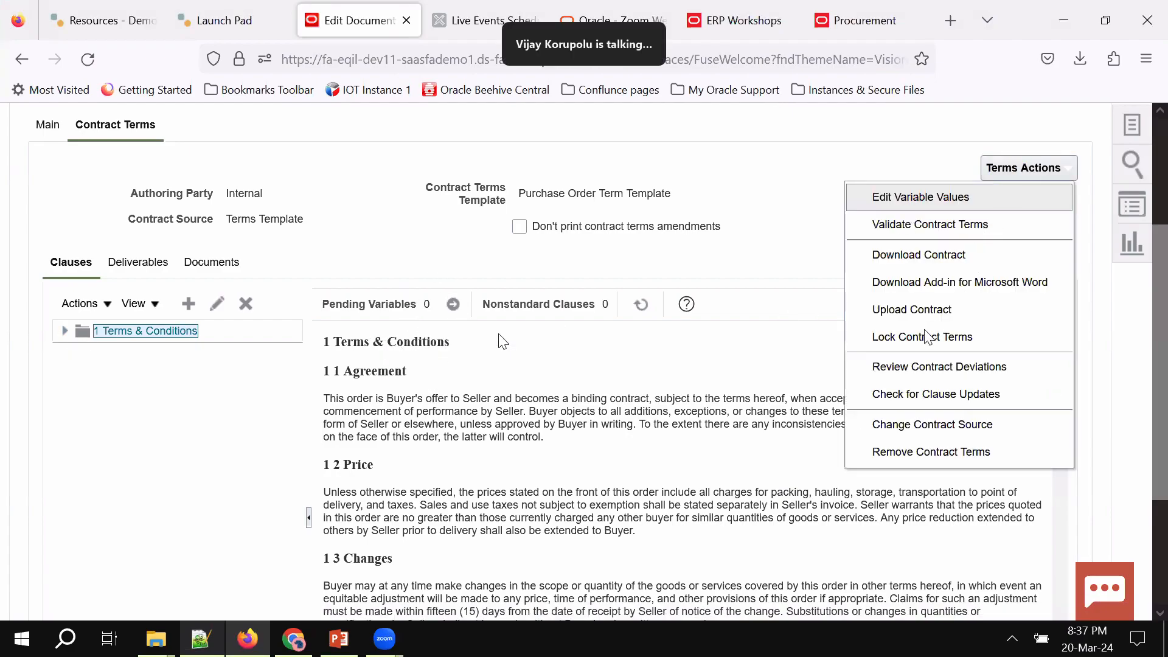
Start an RTF download of the contract terms, then cancel saving the file
left_click(920, 255)
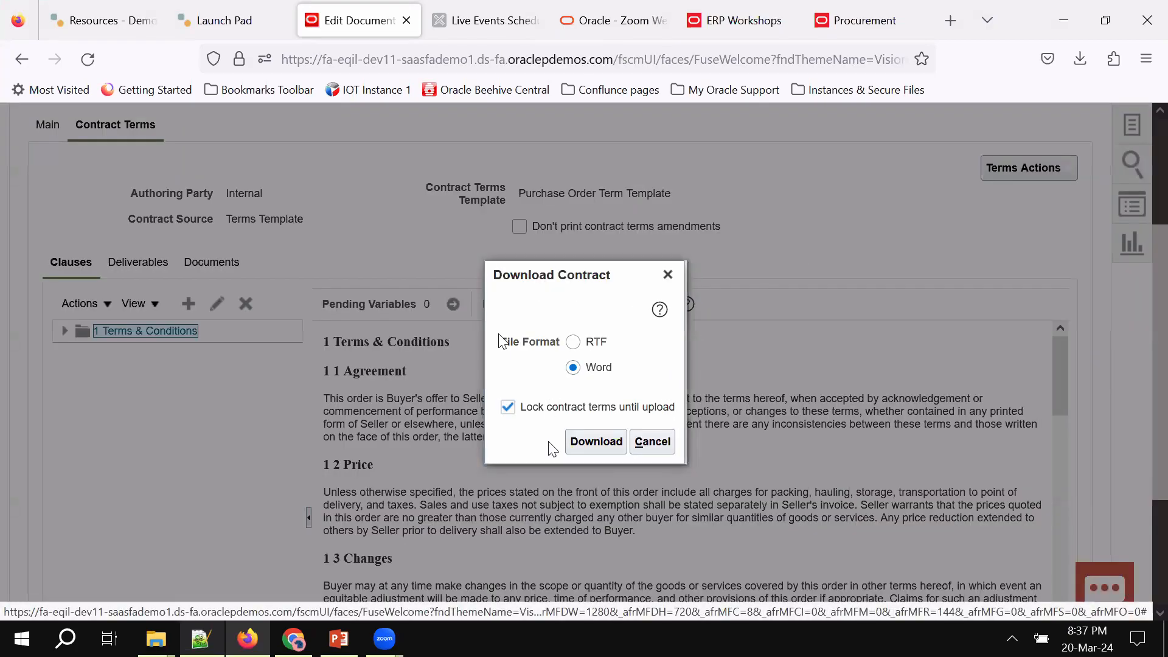
left_click(579, 347)
left_click(592, 443)
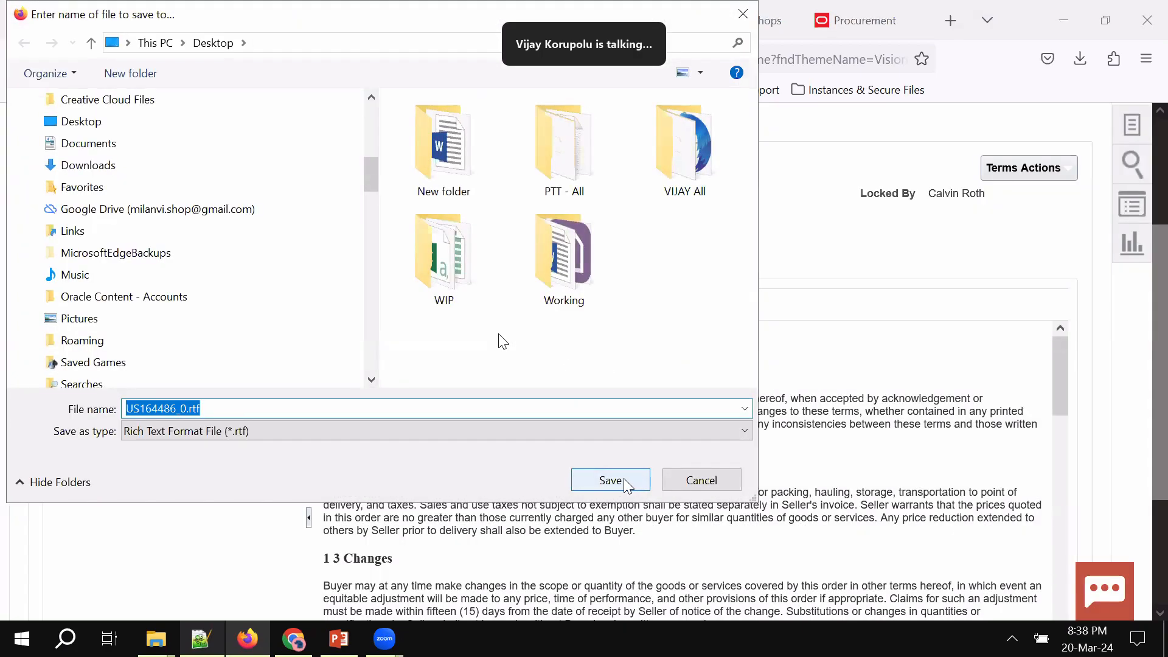
left_click(700, 480)
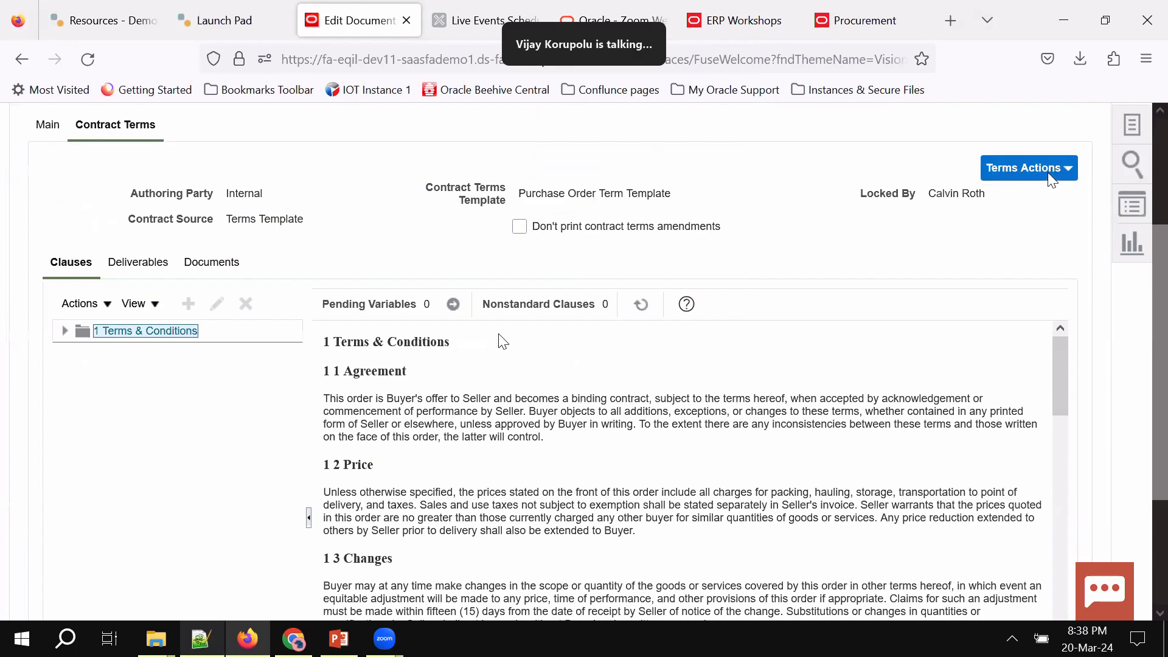
Save changes and download the contract as Word file US164486_0.docx into Desktop > New folder
left_click(1050, 177)
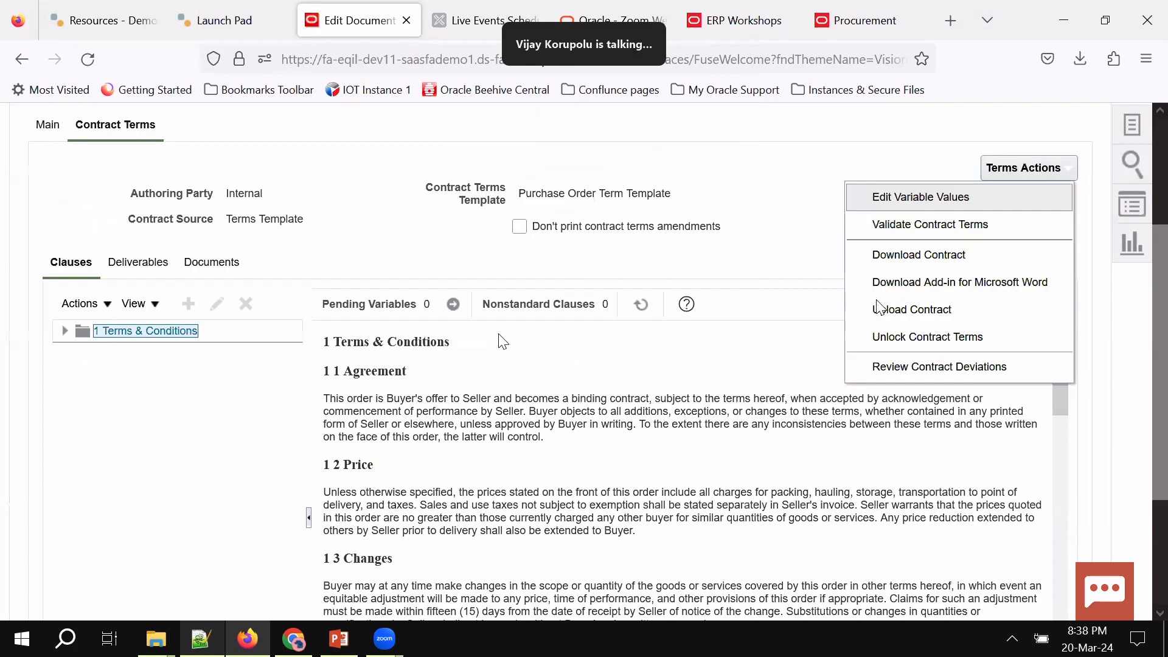
left_click(908, 256)
left_click(698, 400)
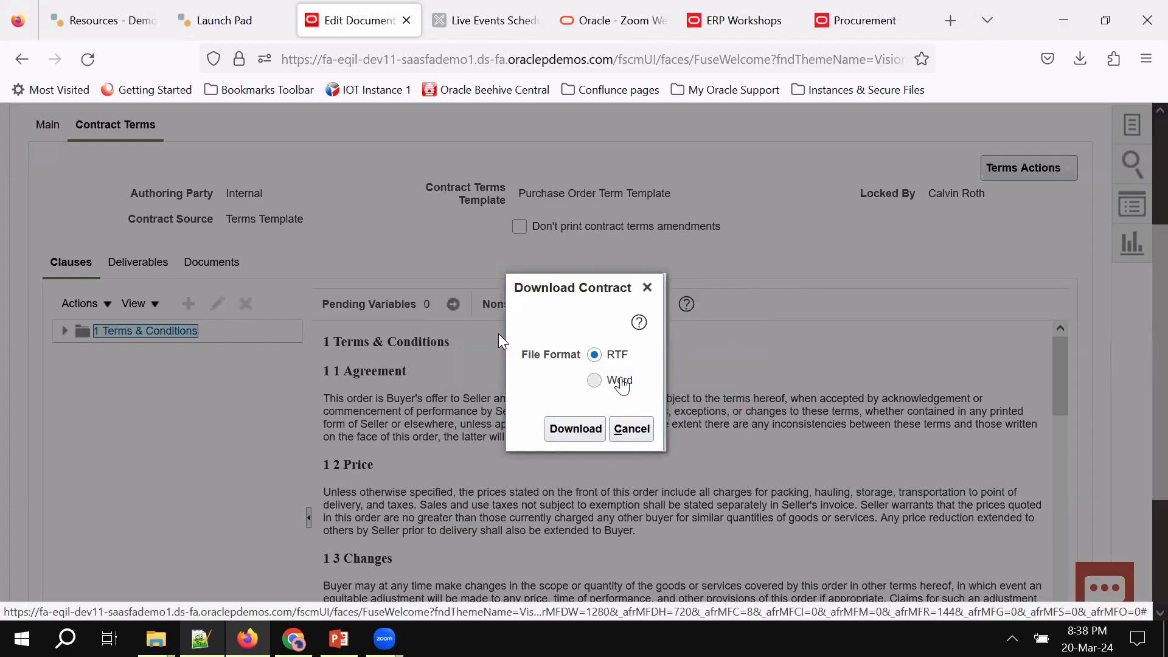
left_click(593, 380)
left_click(575, 428)
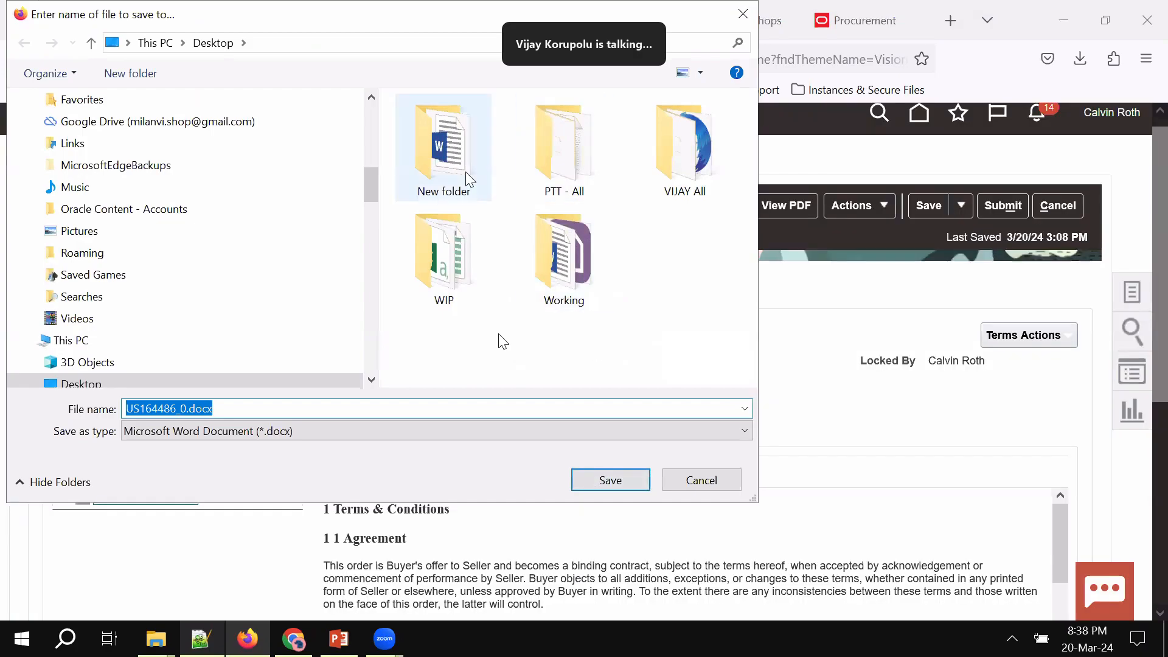
key("Return")
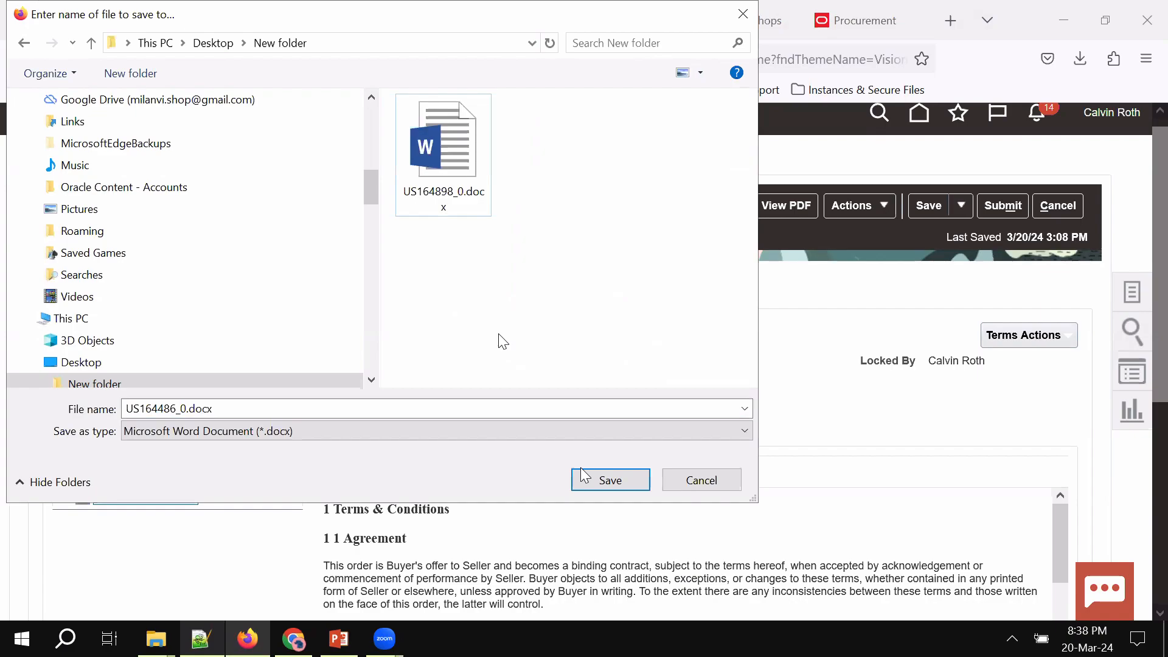
left_click(590, 480)
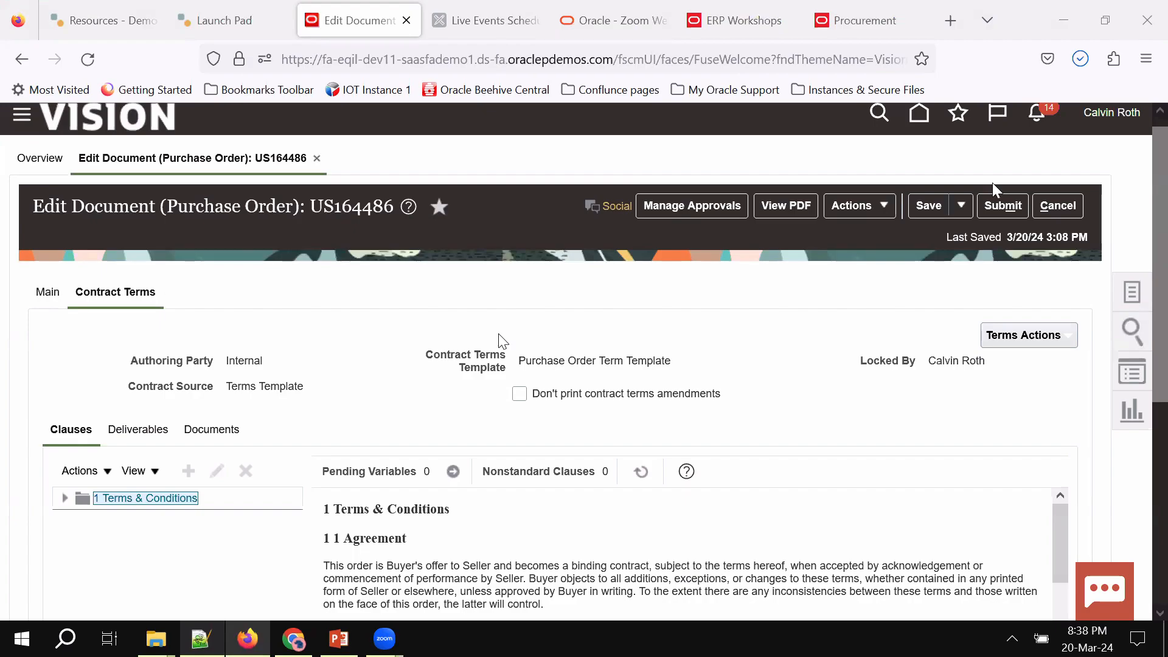
Minimize the other windows and open US164486_0.docx from New folder in Word
left_click(1070, 23)
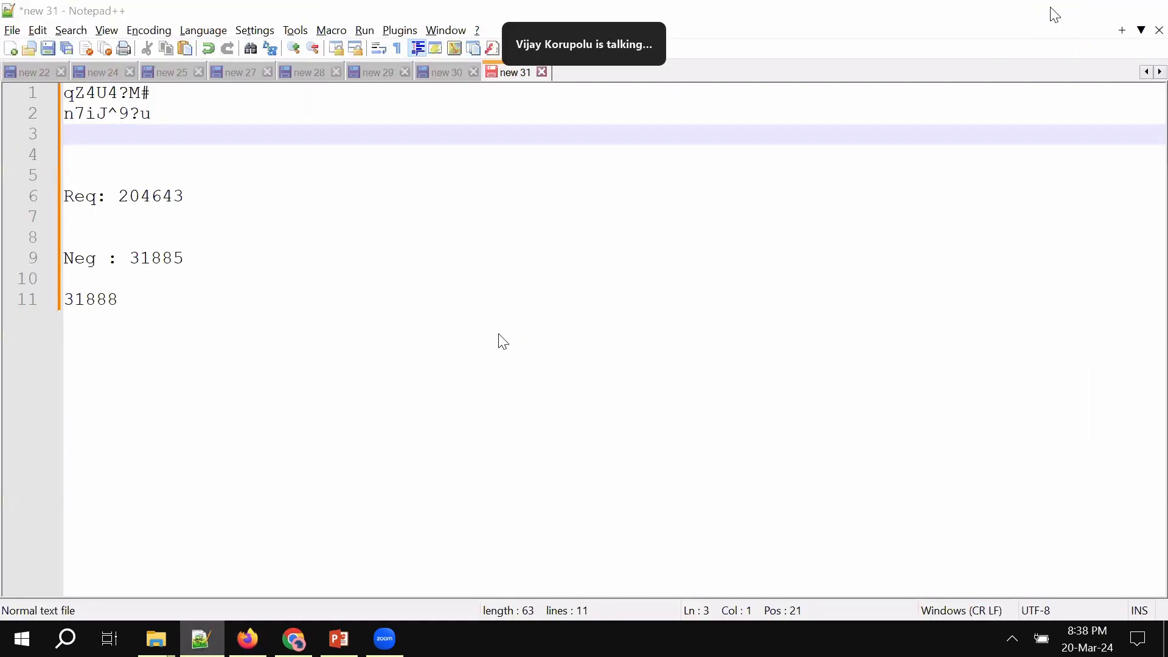
left_click(1052, 9)
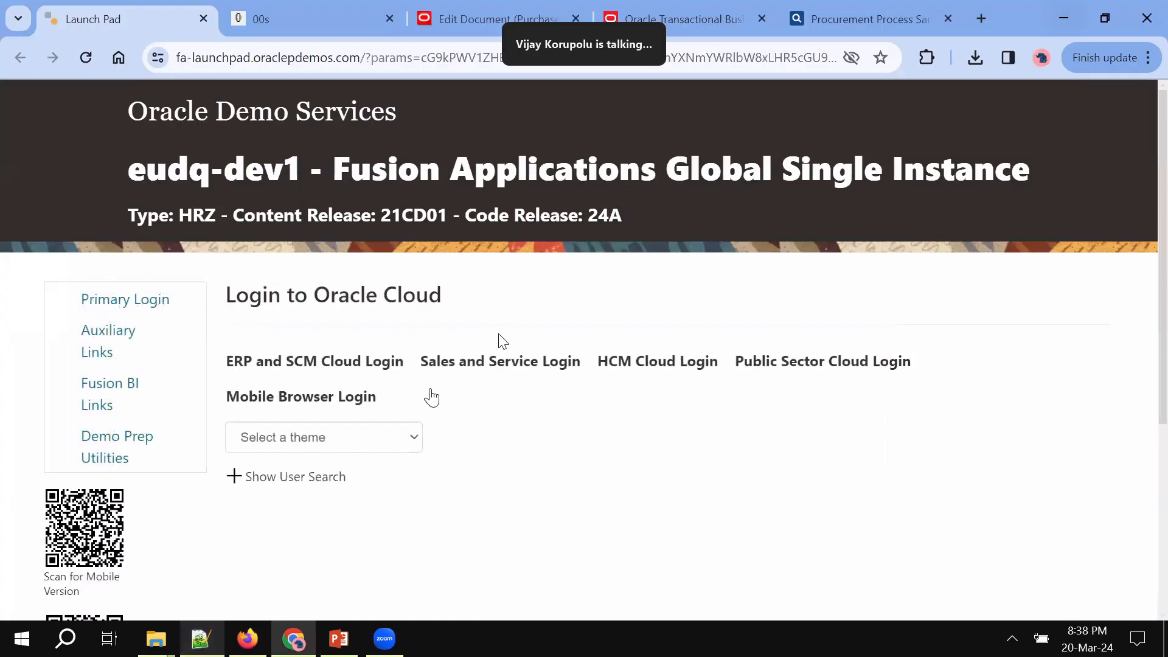
left_click(1050, 26)
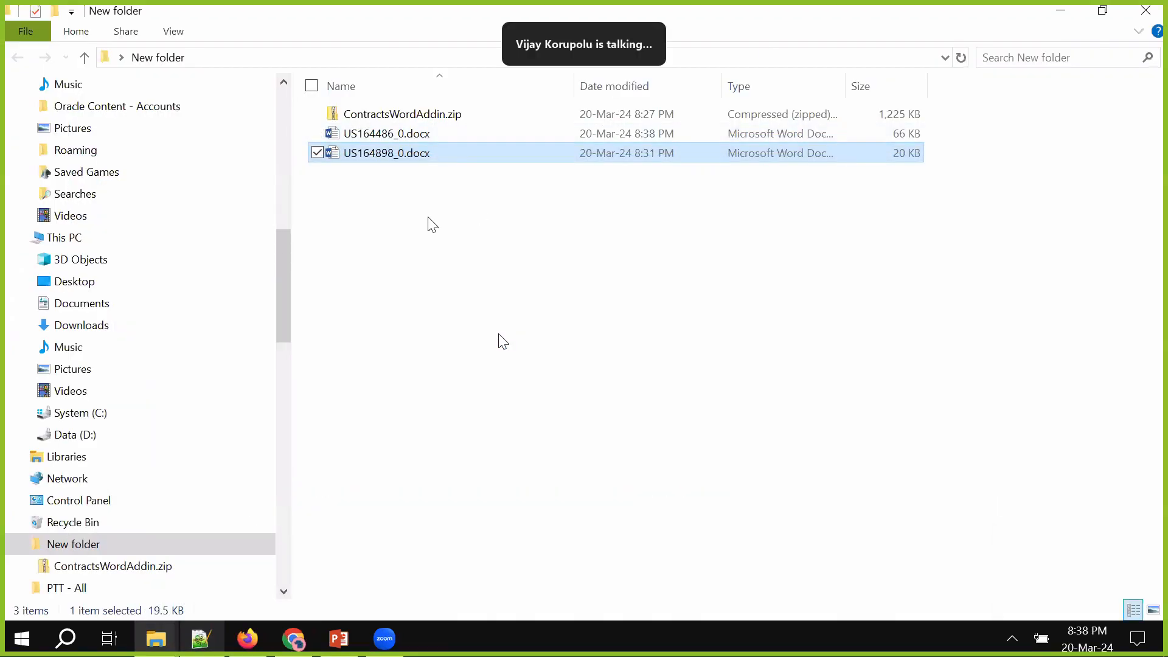
left_click(384, 137)
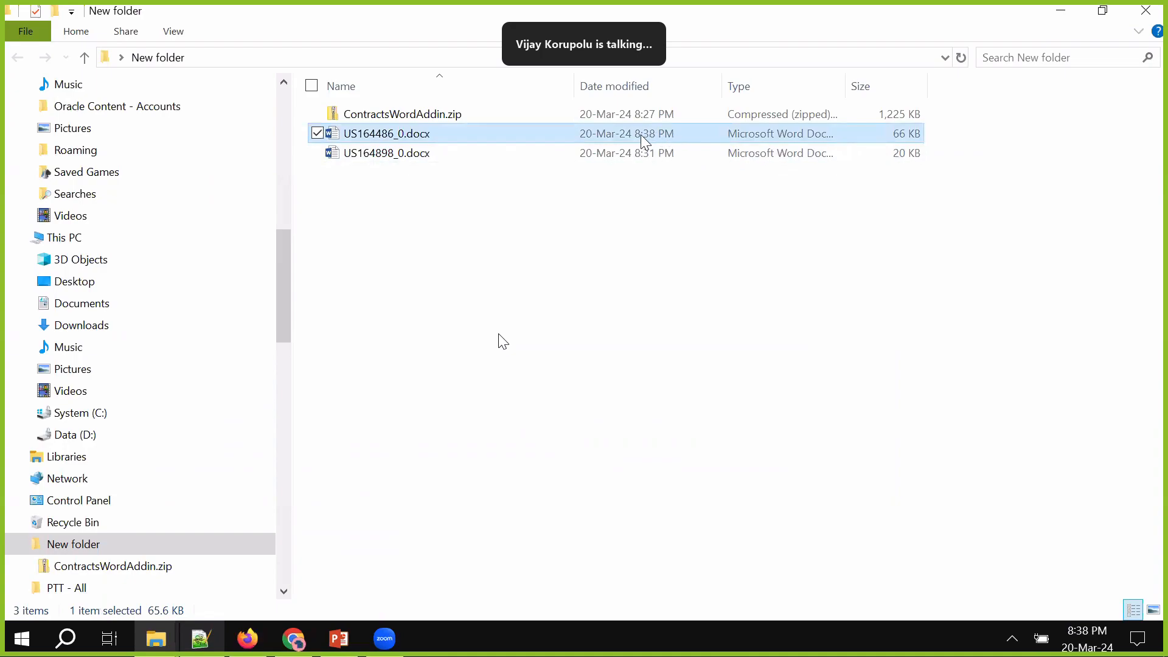
double_click(352, 134)
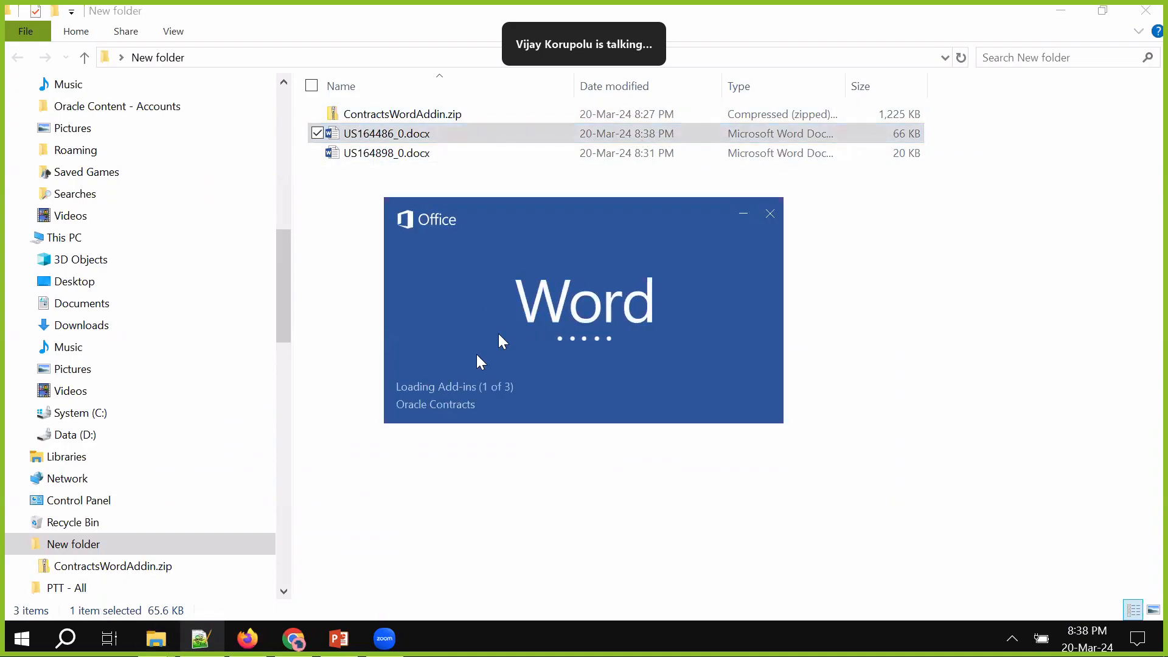
Copy the saved password from Notepad++ and enable editing in the Word document
left_click(245, 529)
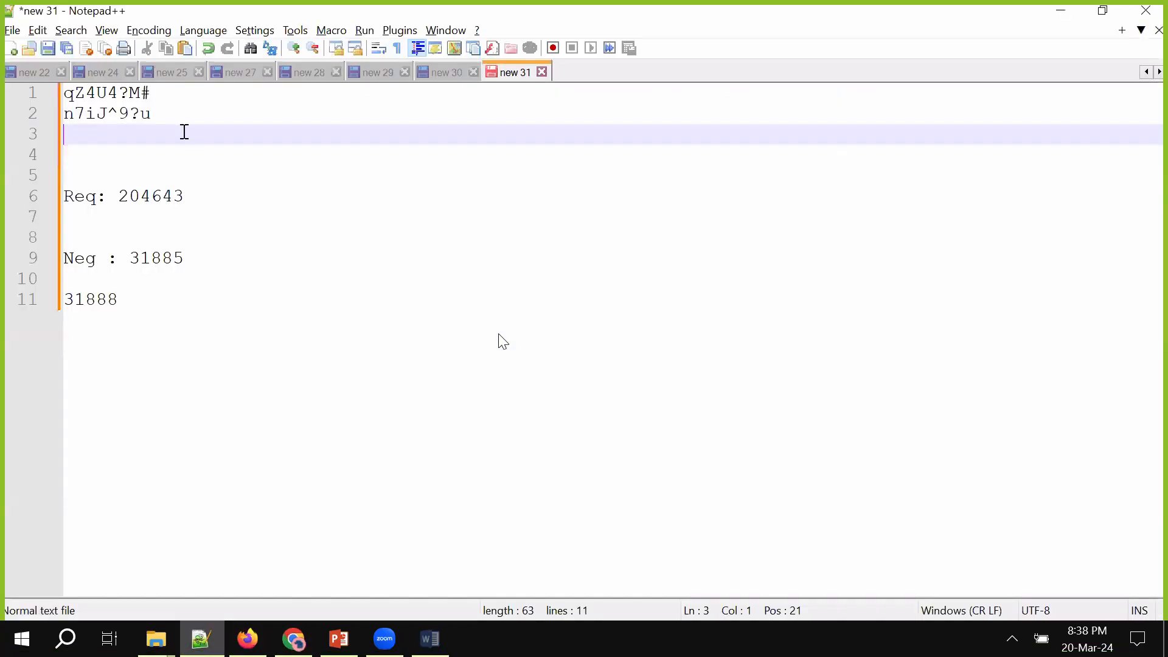
left_click_drag(159, 117, 47, 123)
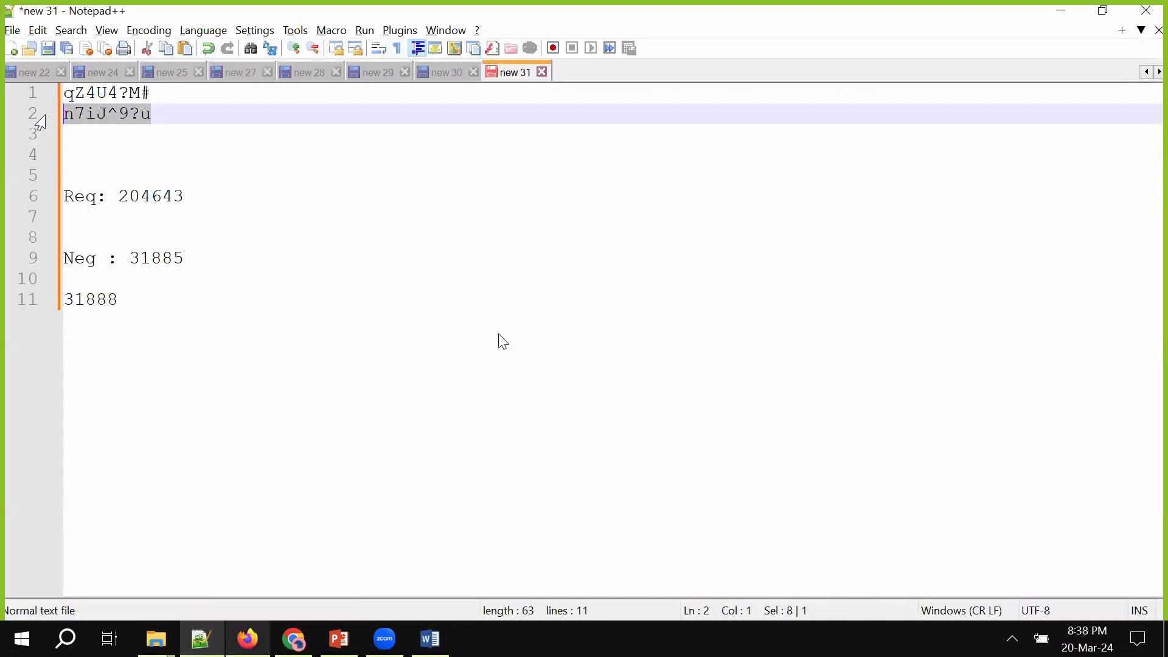
key("alt+Tab")
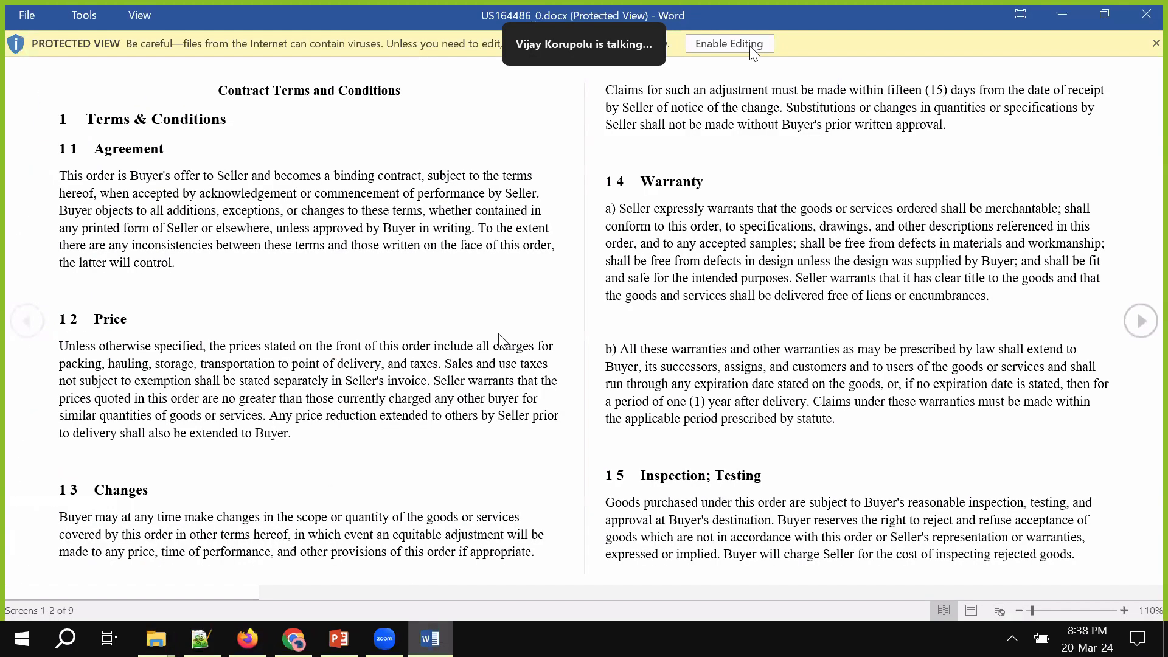
left_click(749, 46)
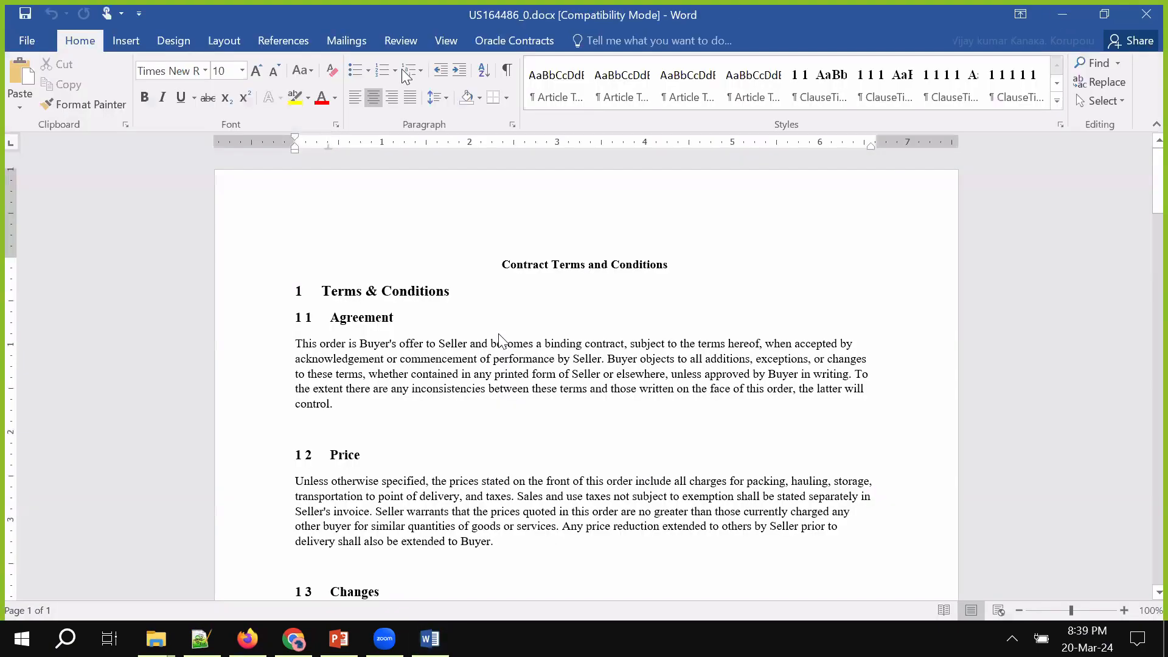
Try signing in to the Oracle Contracts add-in with the demo user ID, then close the login after the error
left_click(513, 41)
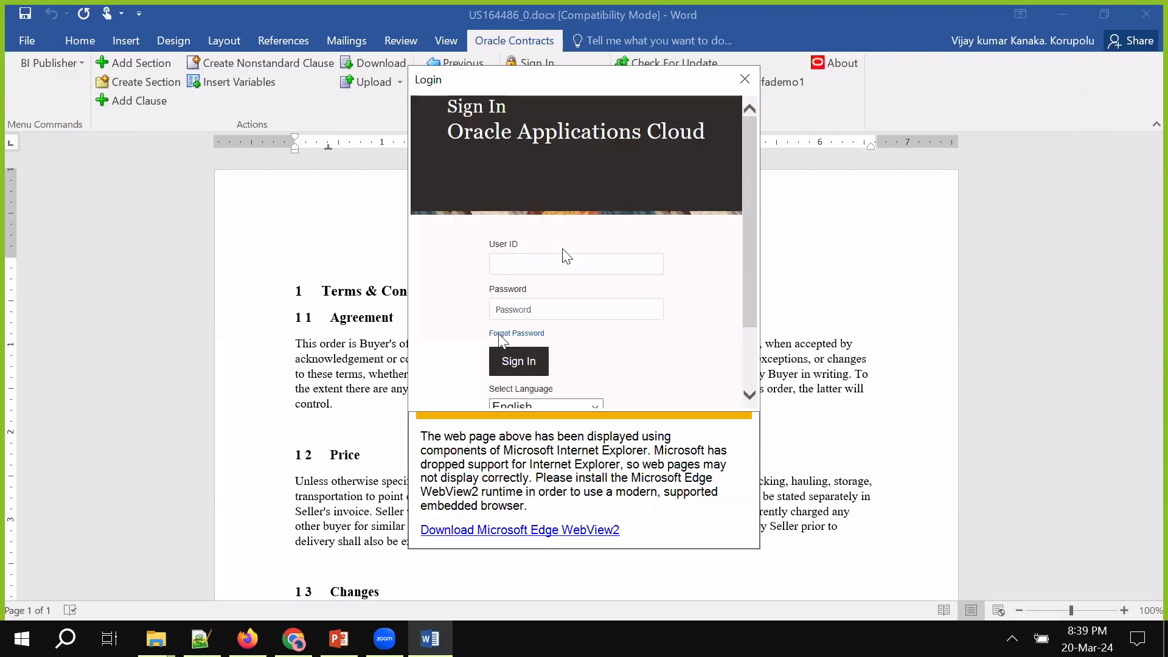
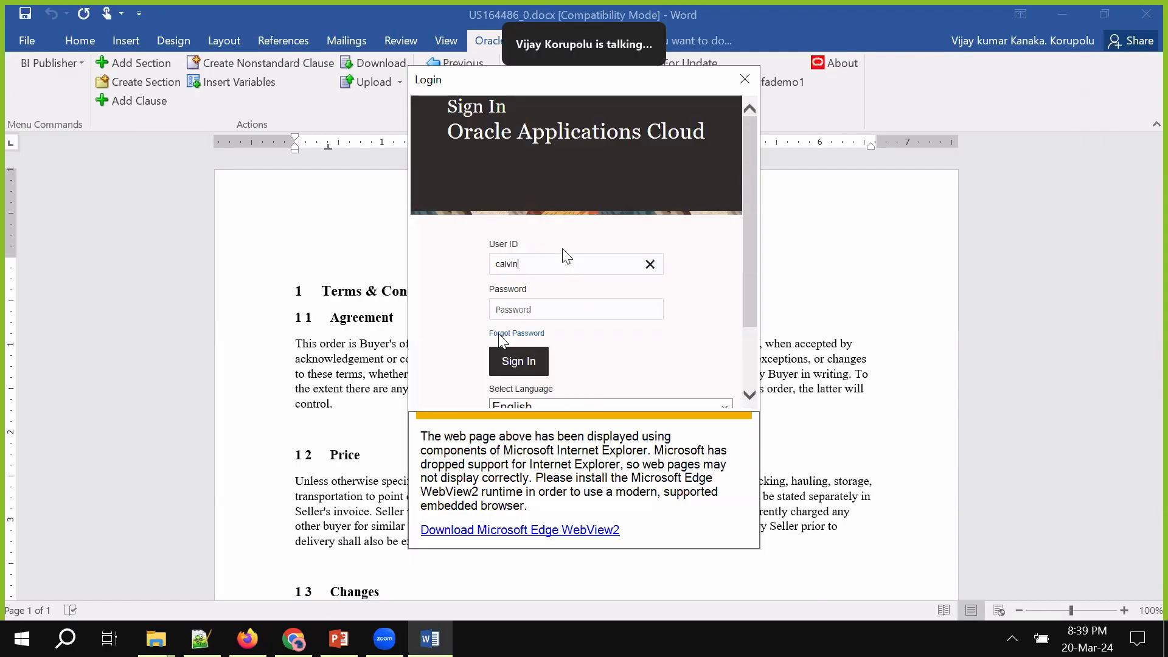
key("Tab")
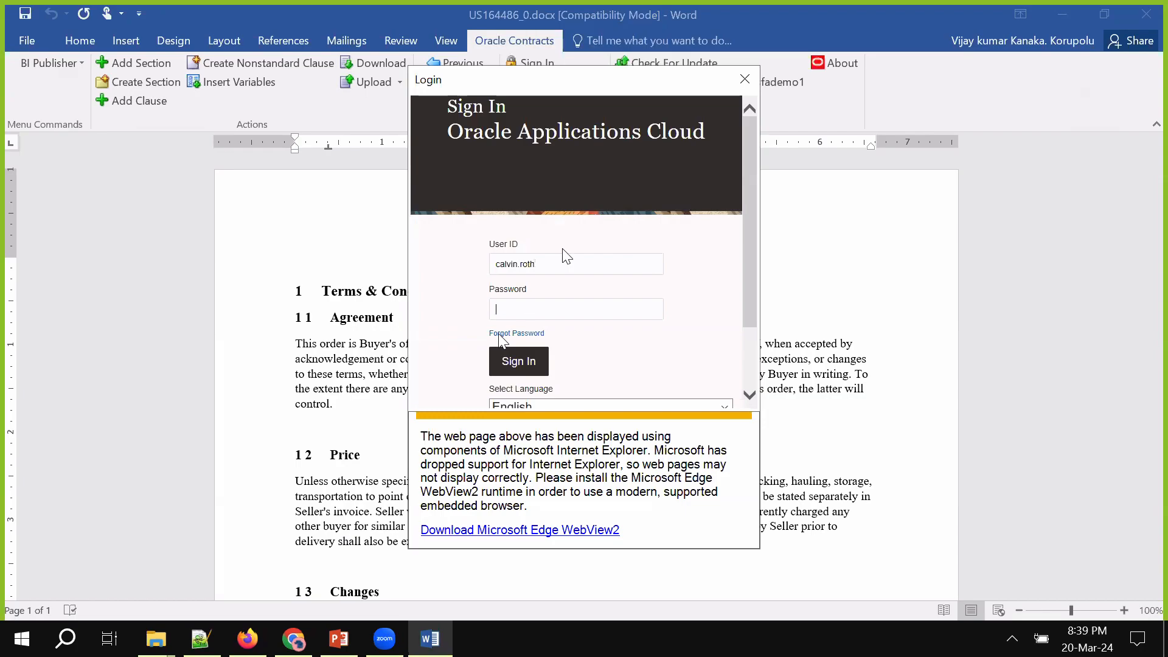
left_click(506, 365)
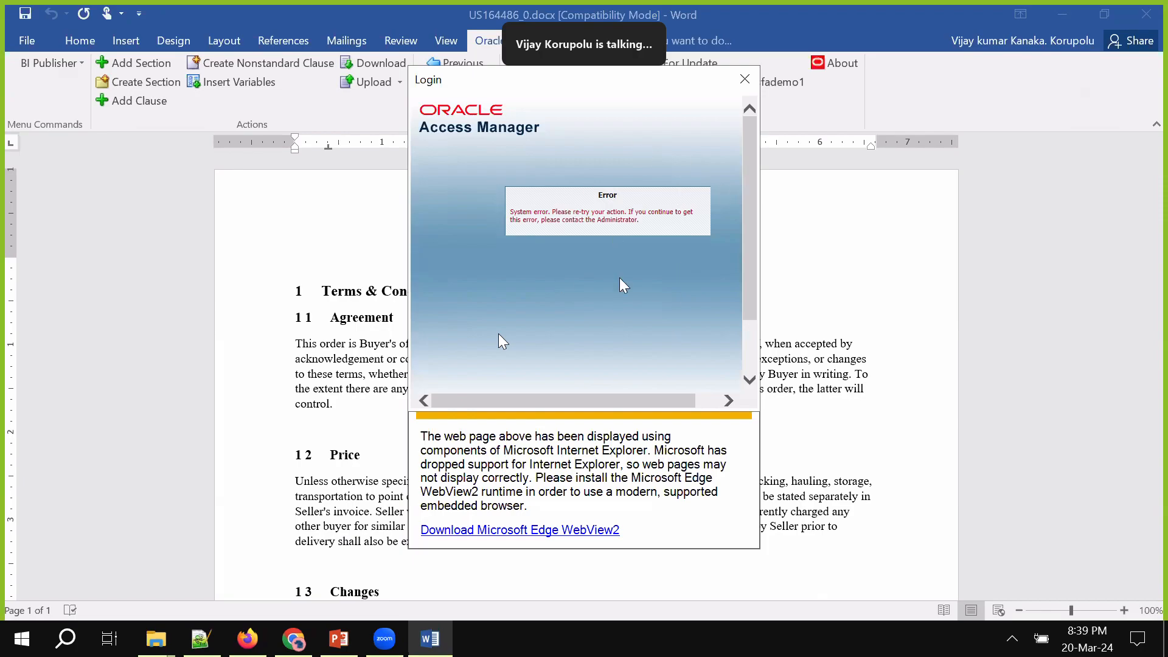
left_click(743, 79)
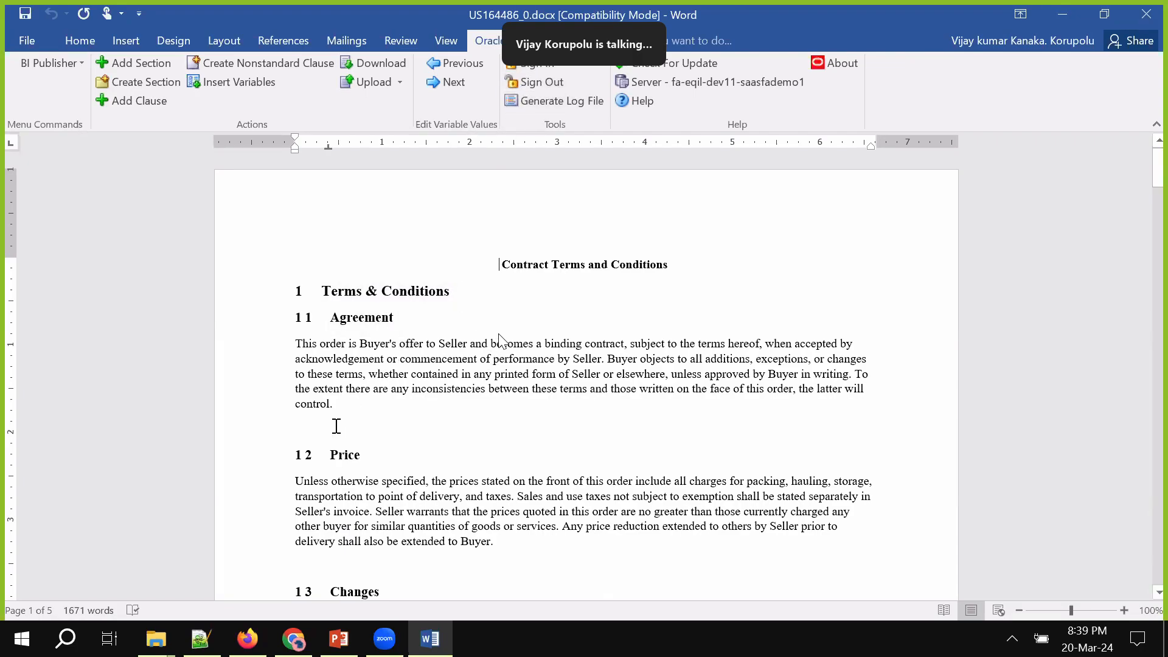
Add the 'Update of Sample Clause' heading with numbered lines 1–4 below the Agreement paragraph
type("Update")
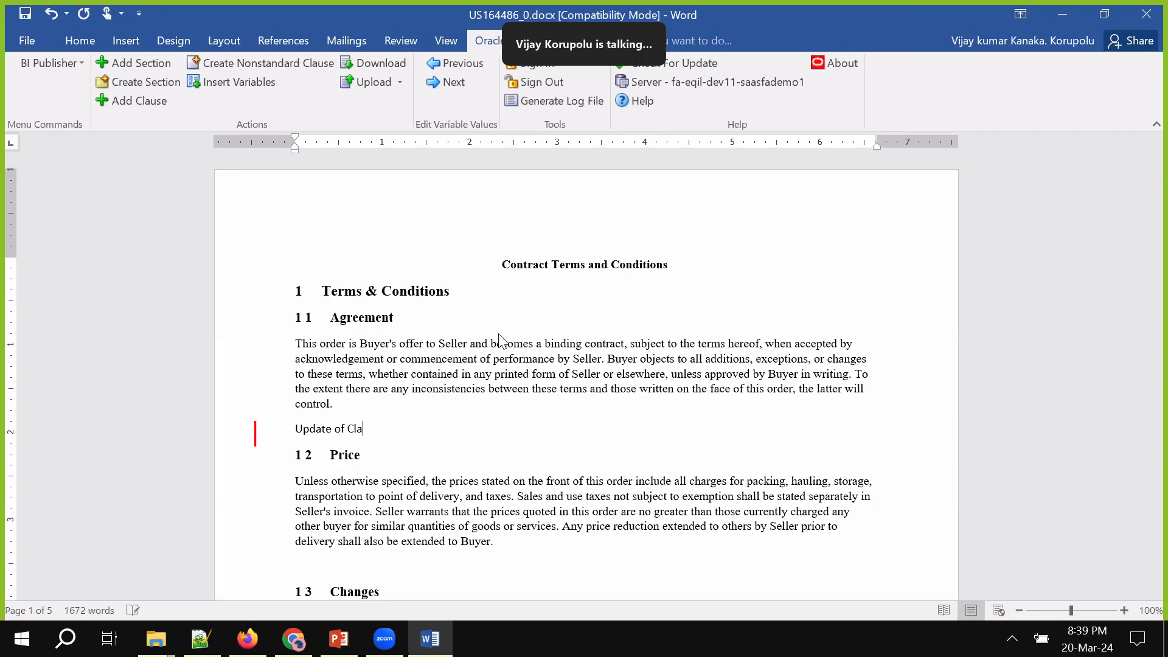
type(" of Samp")
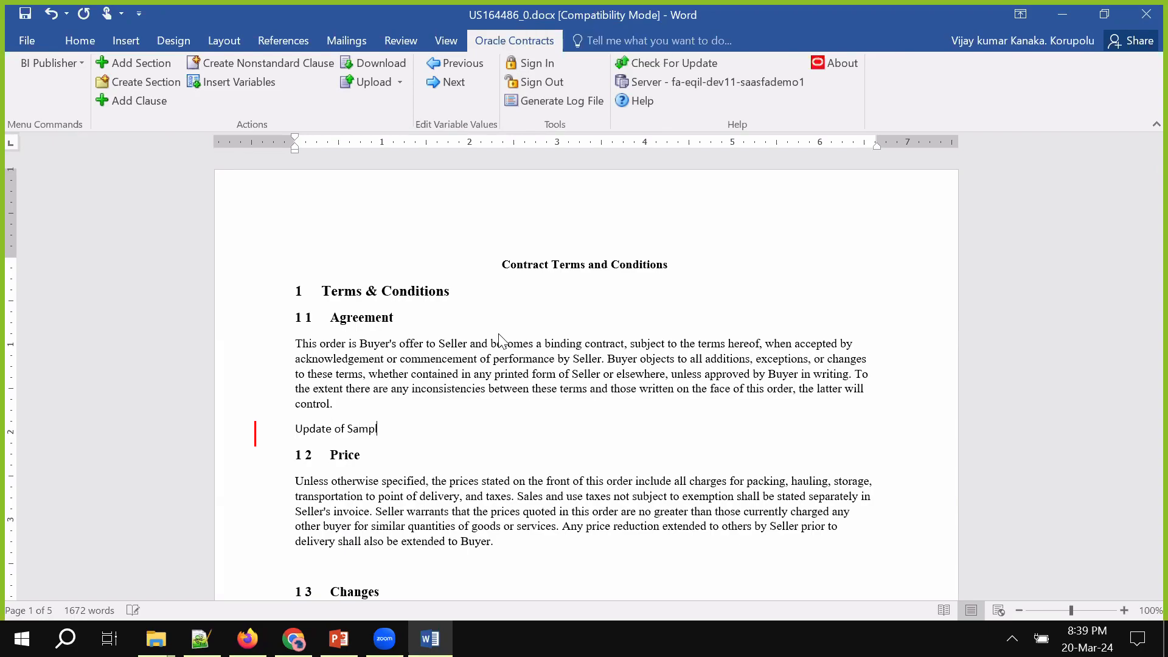
key("Return")
key("Return")
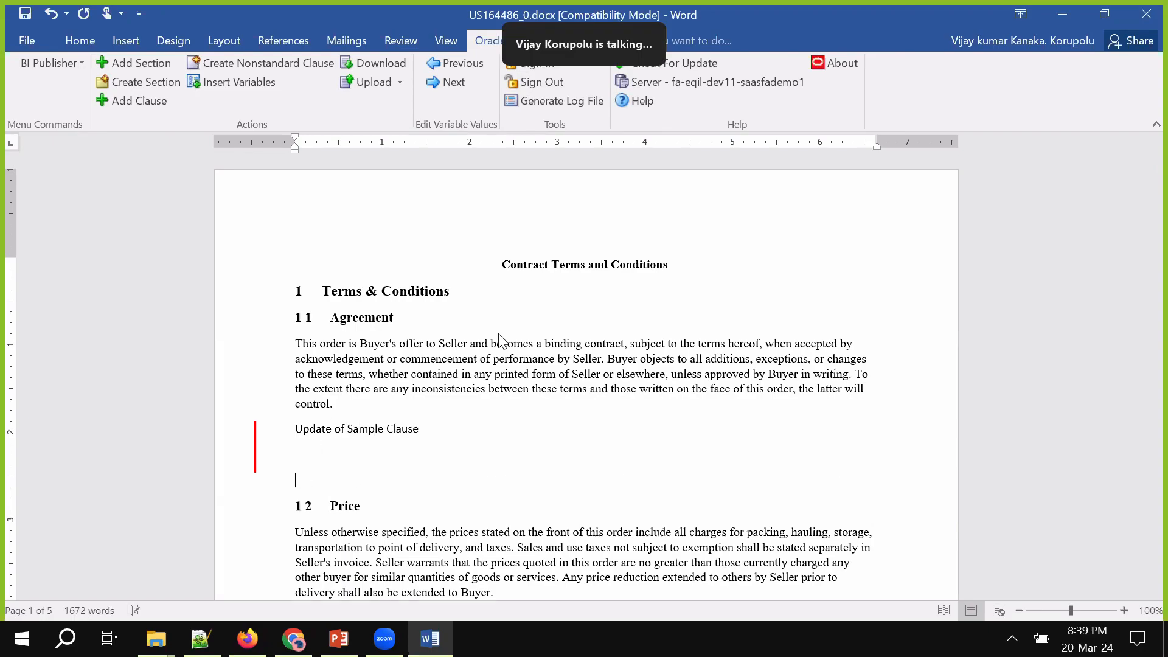
key("BackSpace")
type("1")
key("Return")
type("2")
key("Return")
type("3")
key("Return")
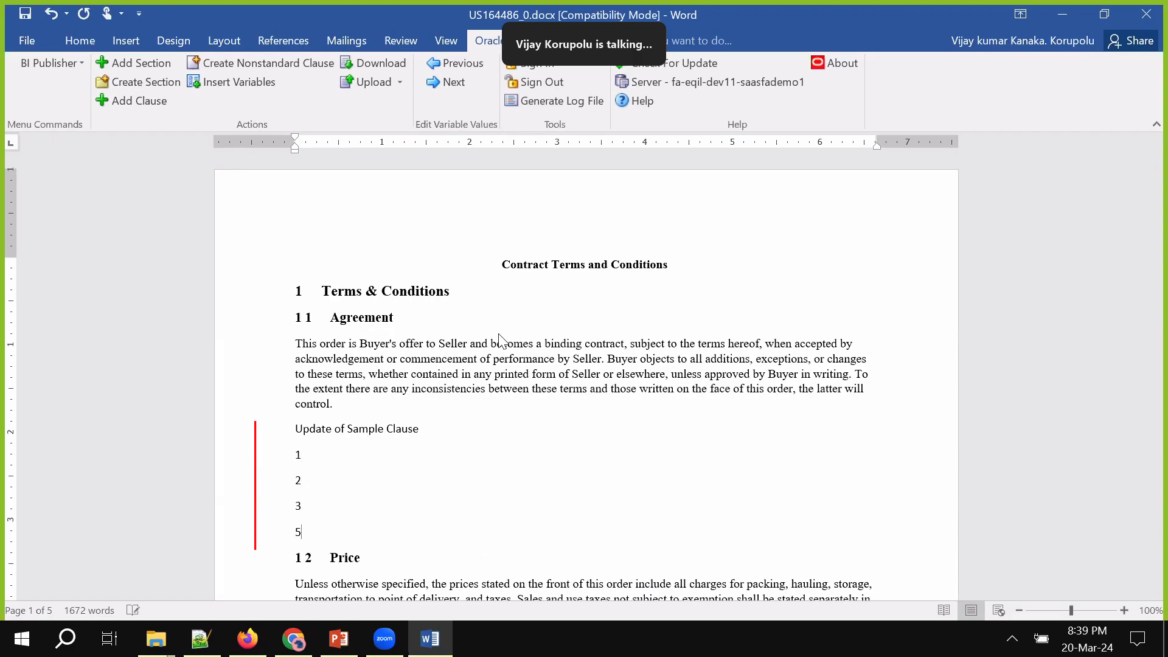
type("4")
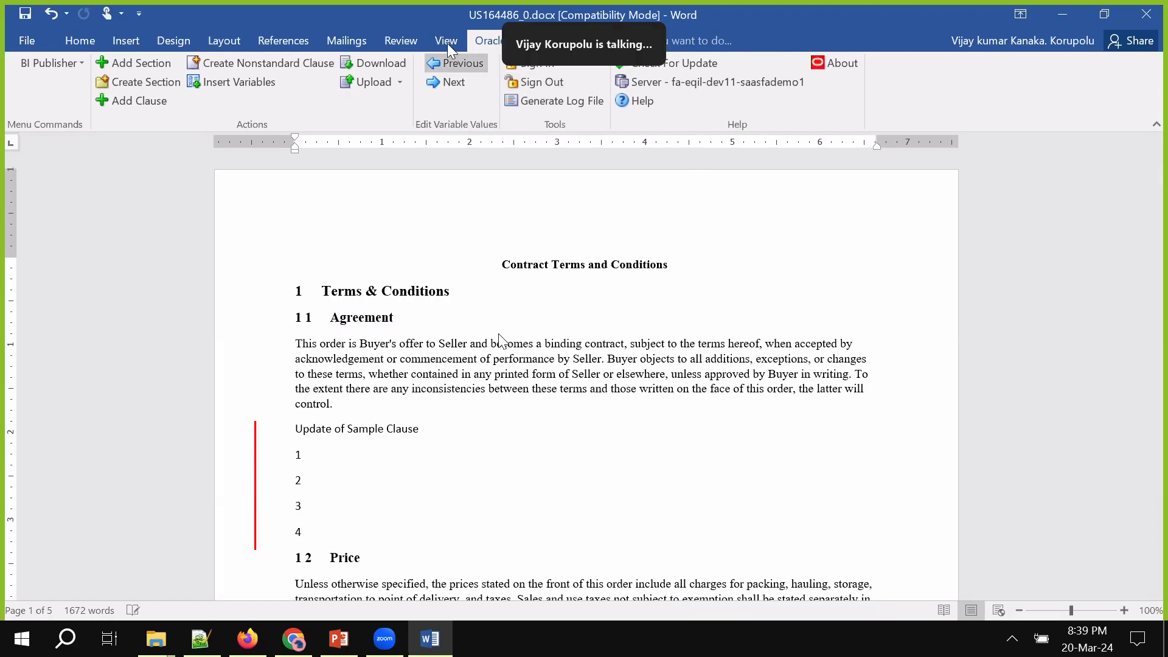
Accept all tracked changes in US164486_0.docx and close the Word document
left_click(395, 40)
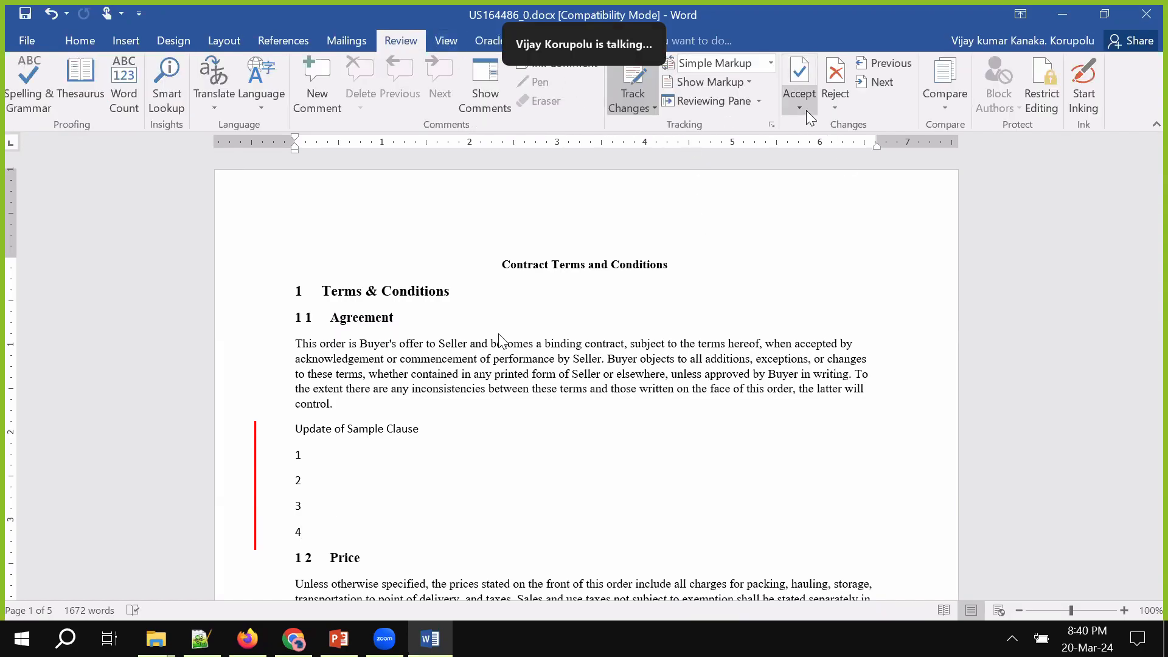
left_click(1035, 96)
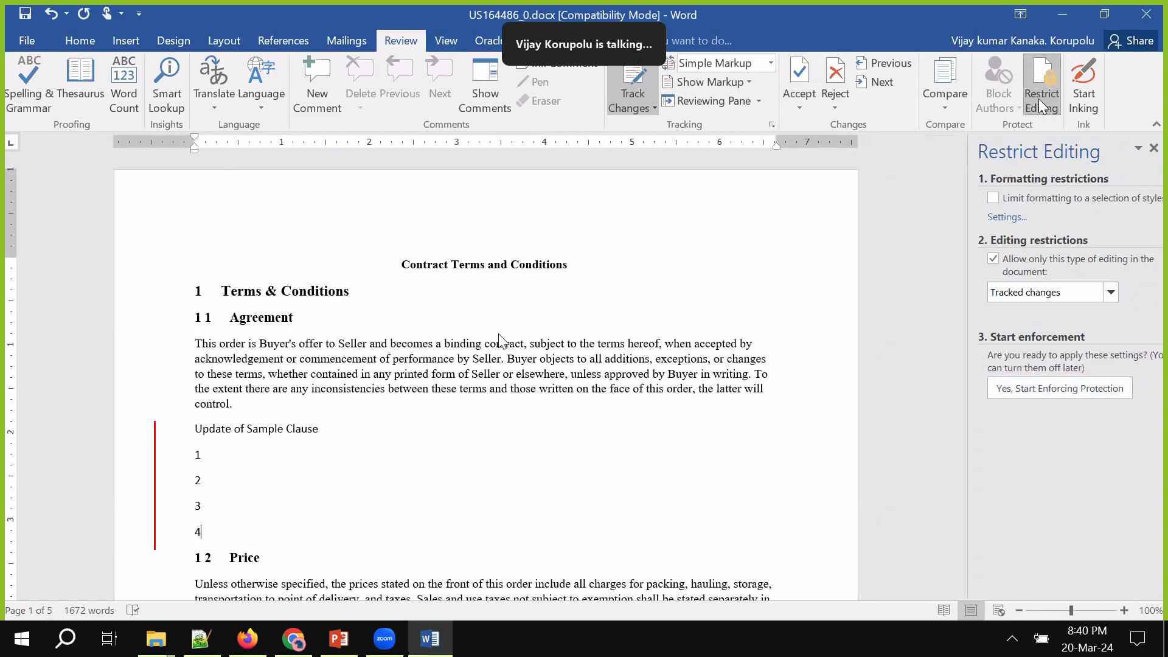
left_click(787, 105)
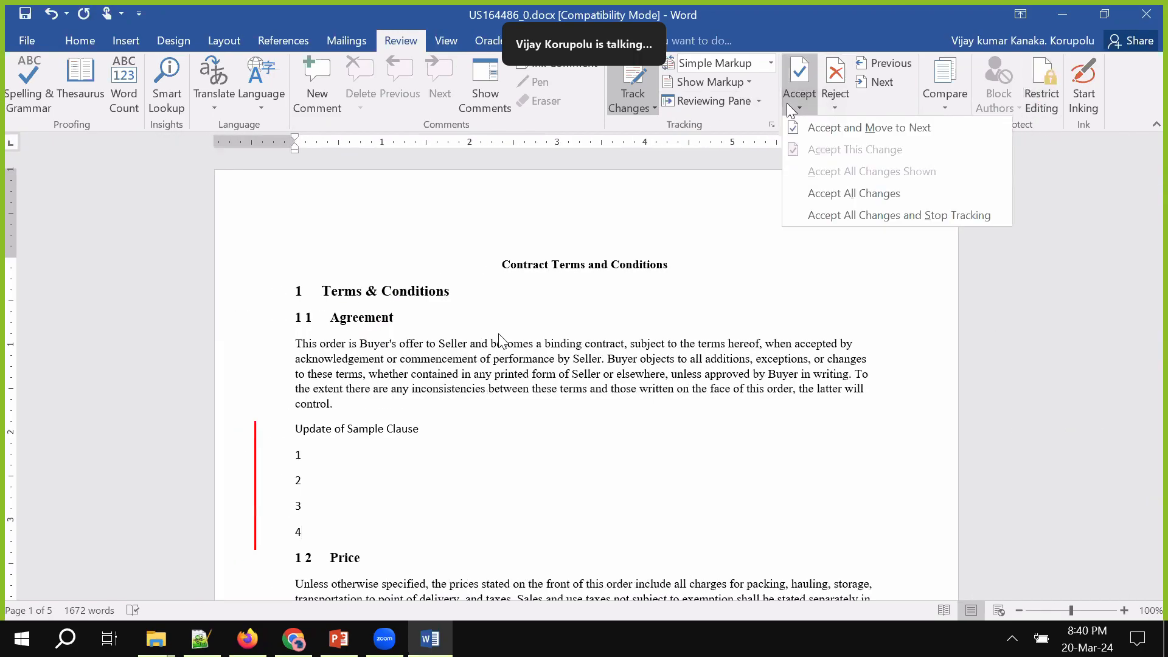
left_click(830, 191)
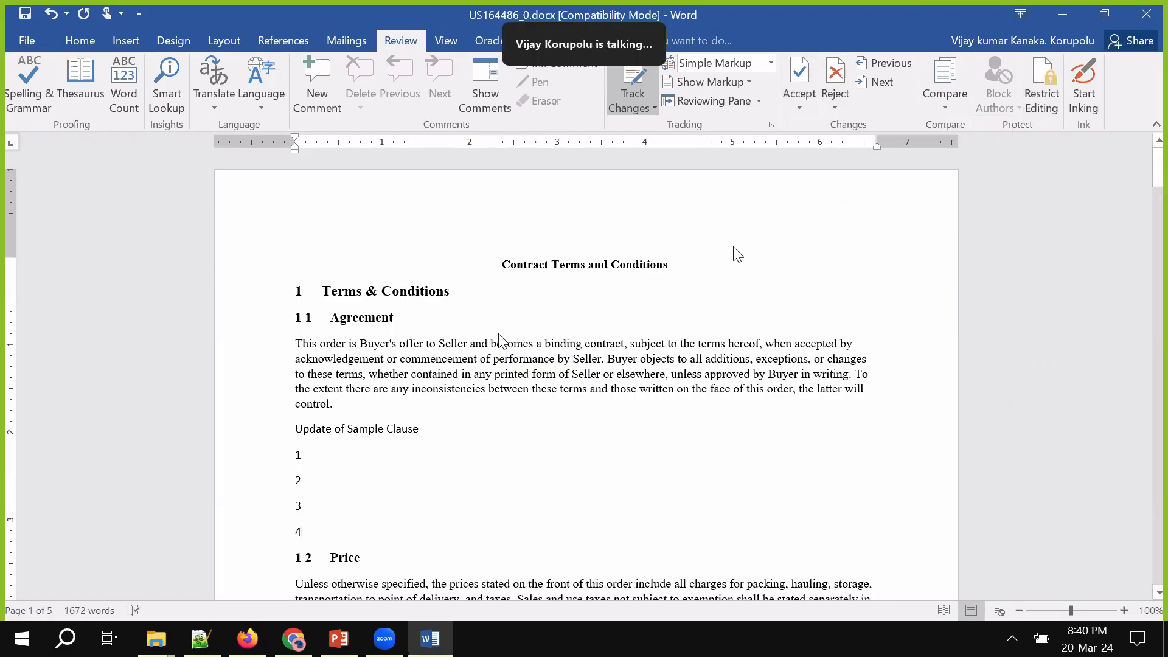
left_click(1145, 16)
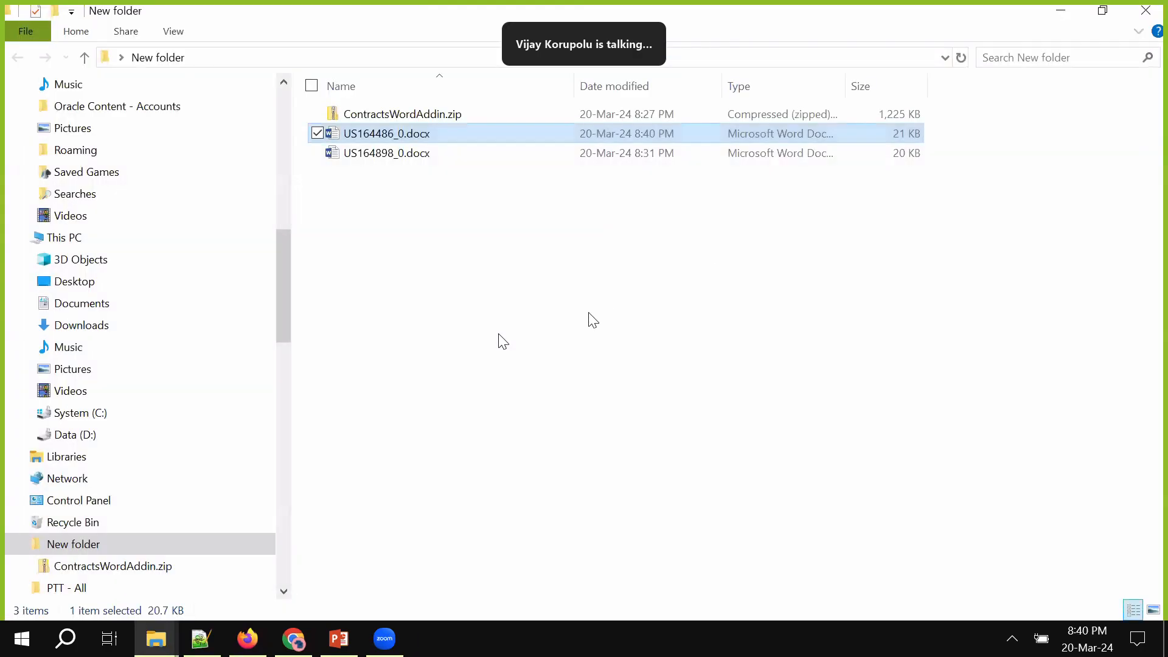
Upload the edited US164486_0.docx to PO US164486 through Terms Actions > Upload Contract
left_click(254, 650)
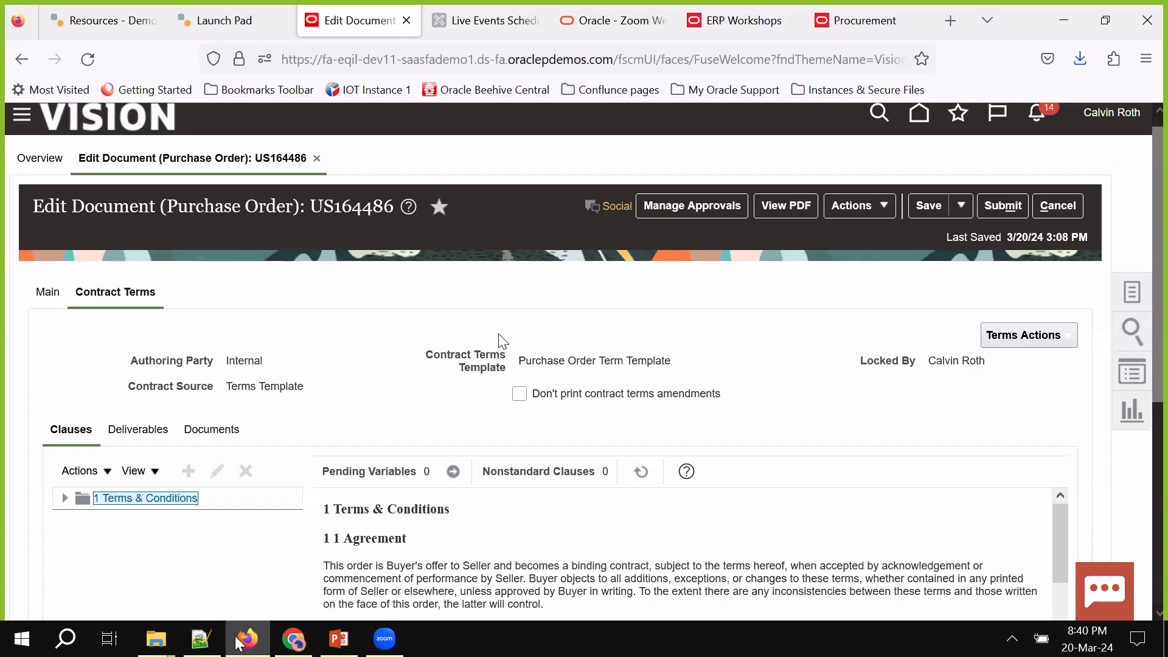
left_click(1027, 336)
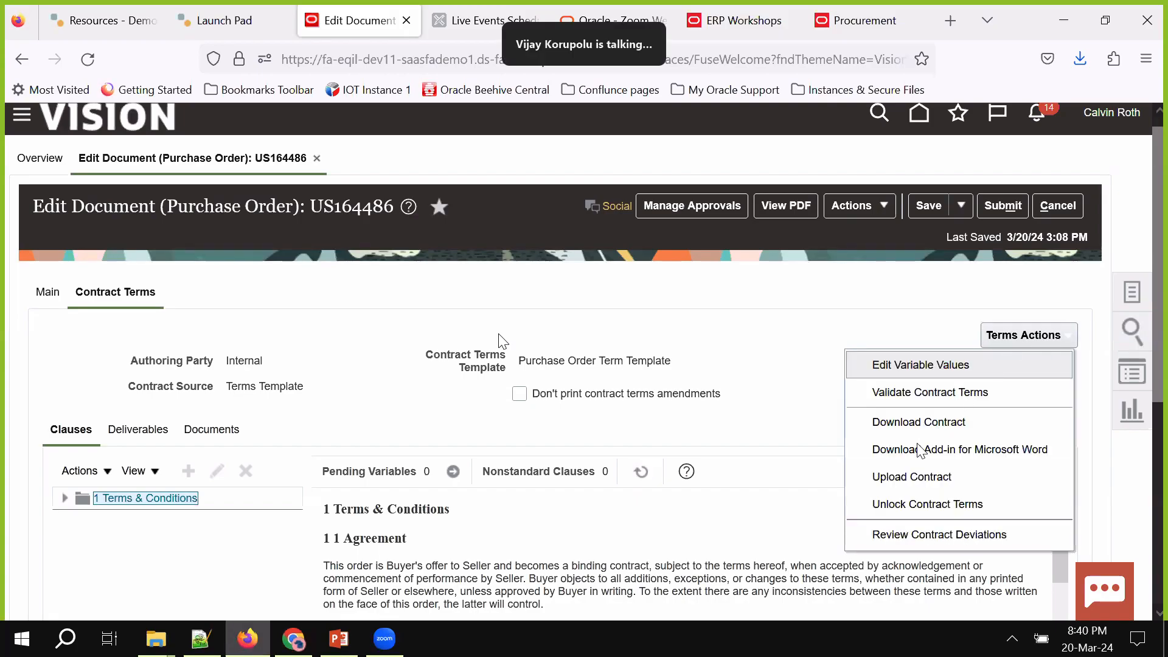
left_click(911, 479)
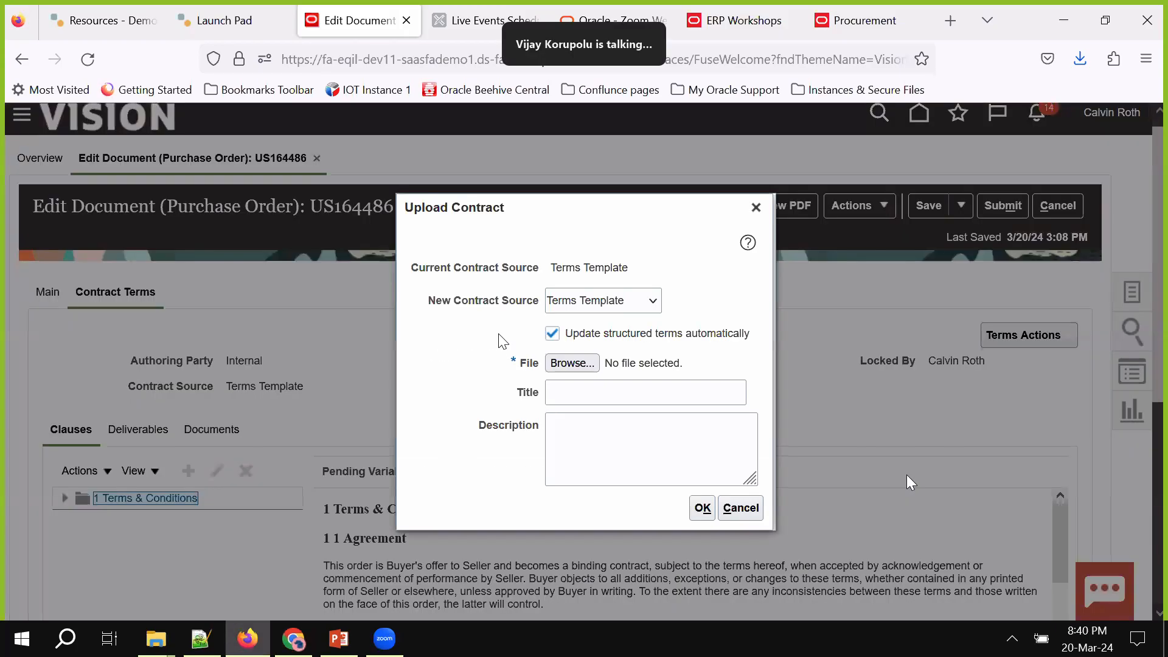
left_click(561, 365)
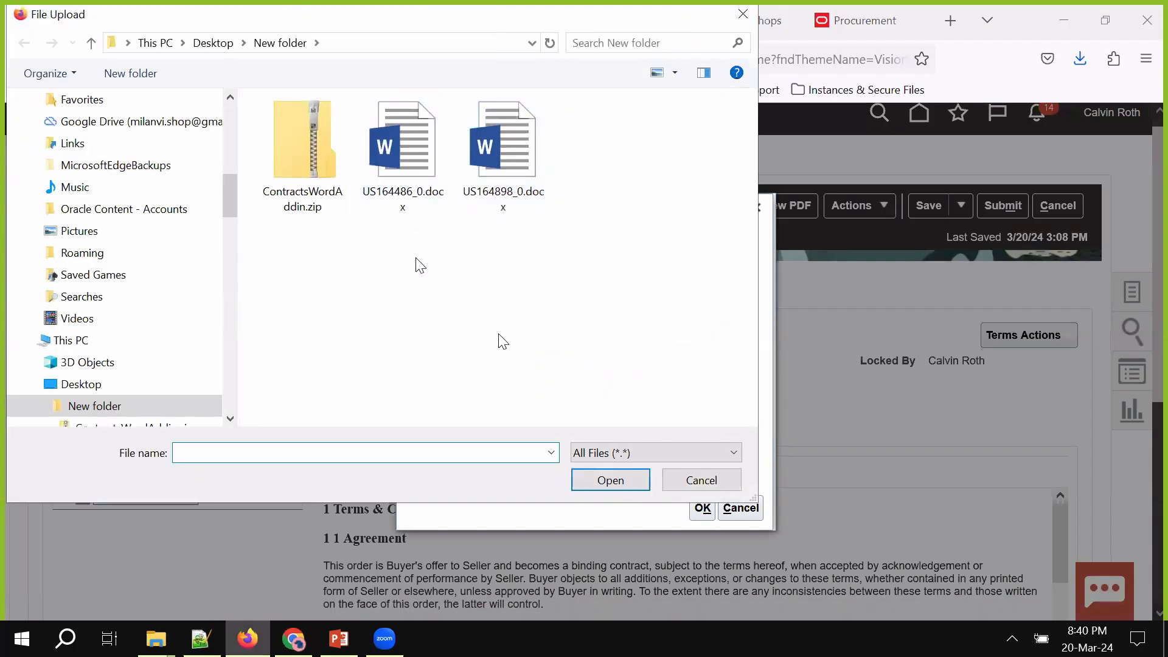
double_click(407, 179)
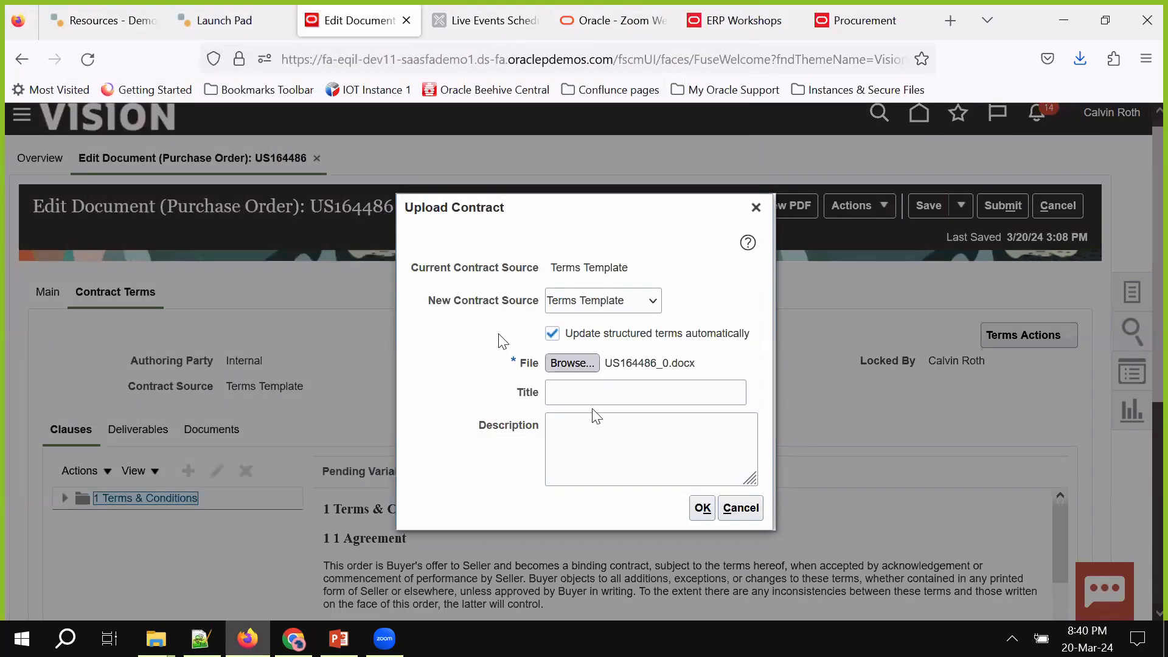
left_click(706, 513)
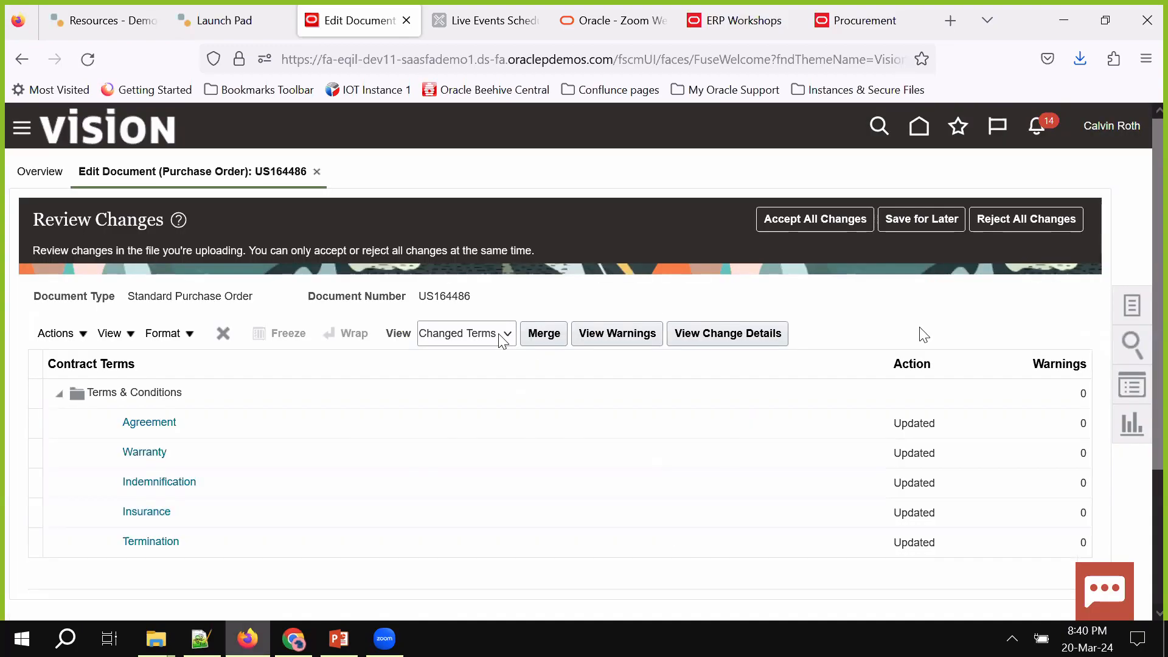
Set the Review Changes view to All Terms
scroll(924, 333, "down", 2)
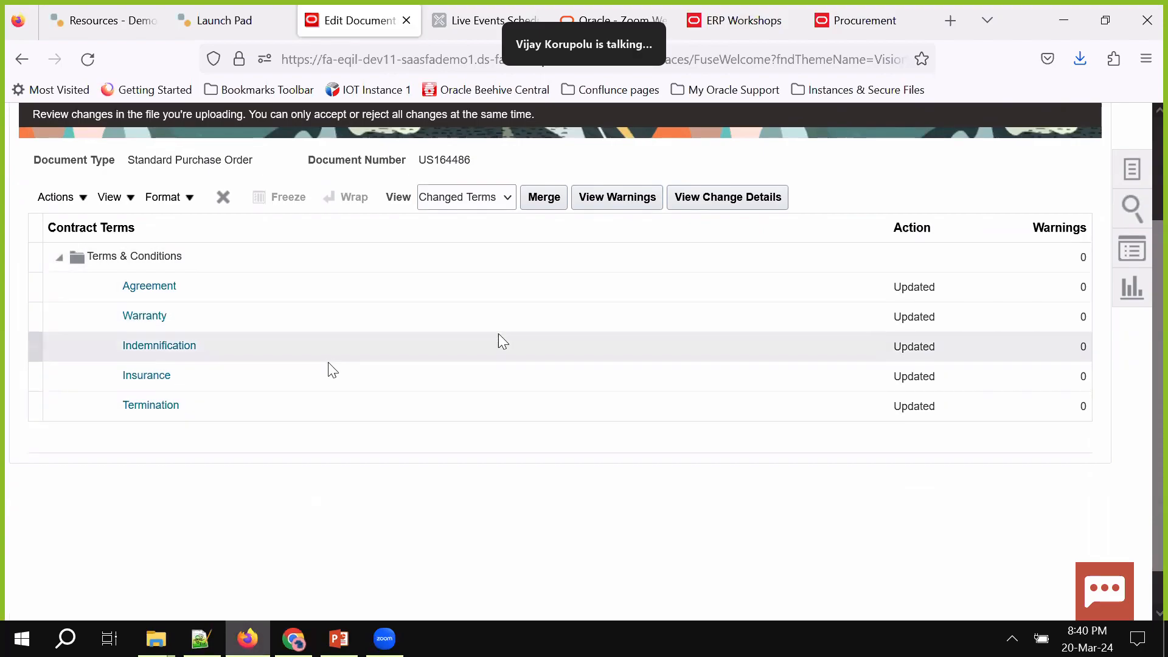
left_click(458, 197)
left_click(453, 242)
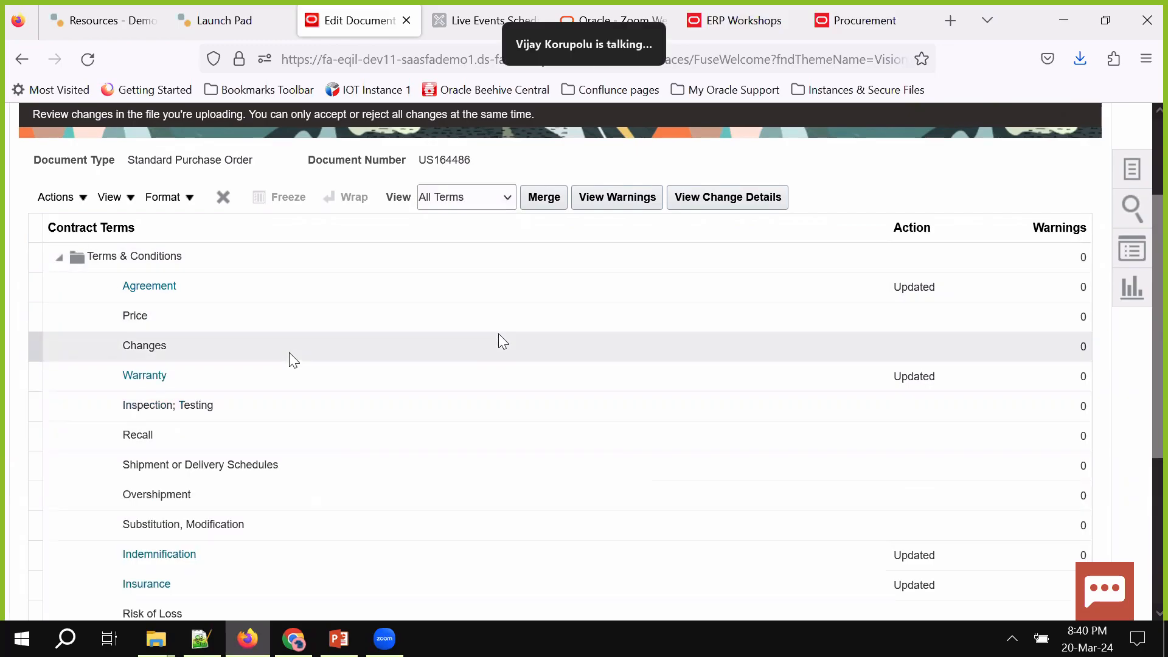
scroll(289, 358, "down", 3)
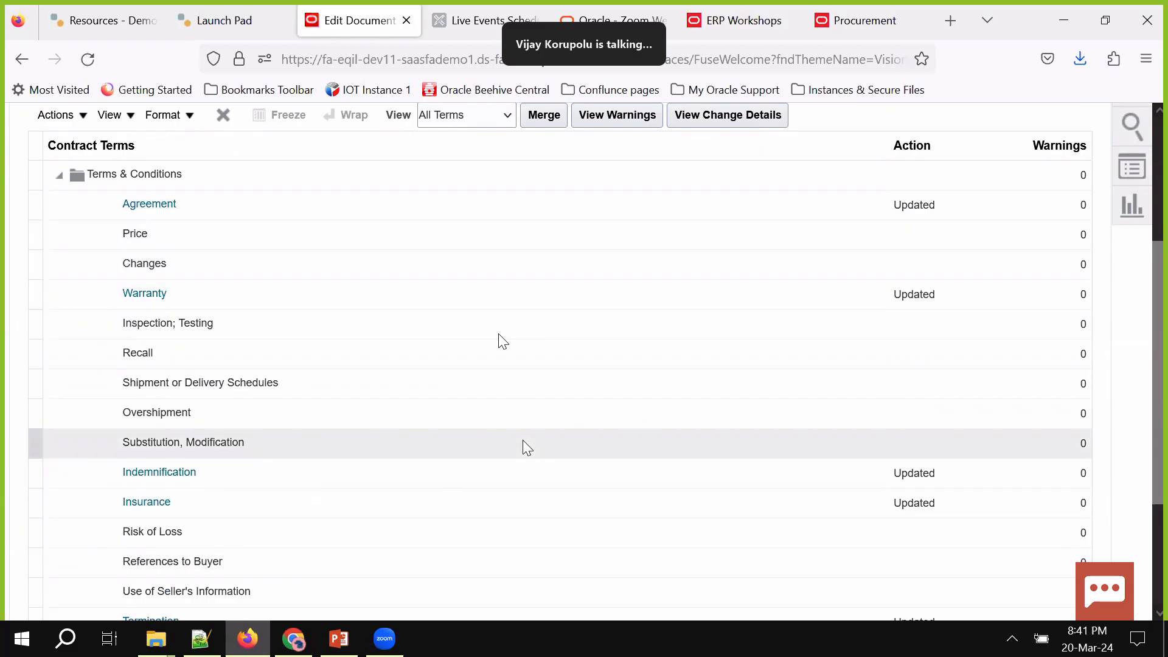
scroll(698, 223, "up", 2)
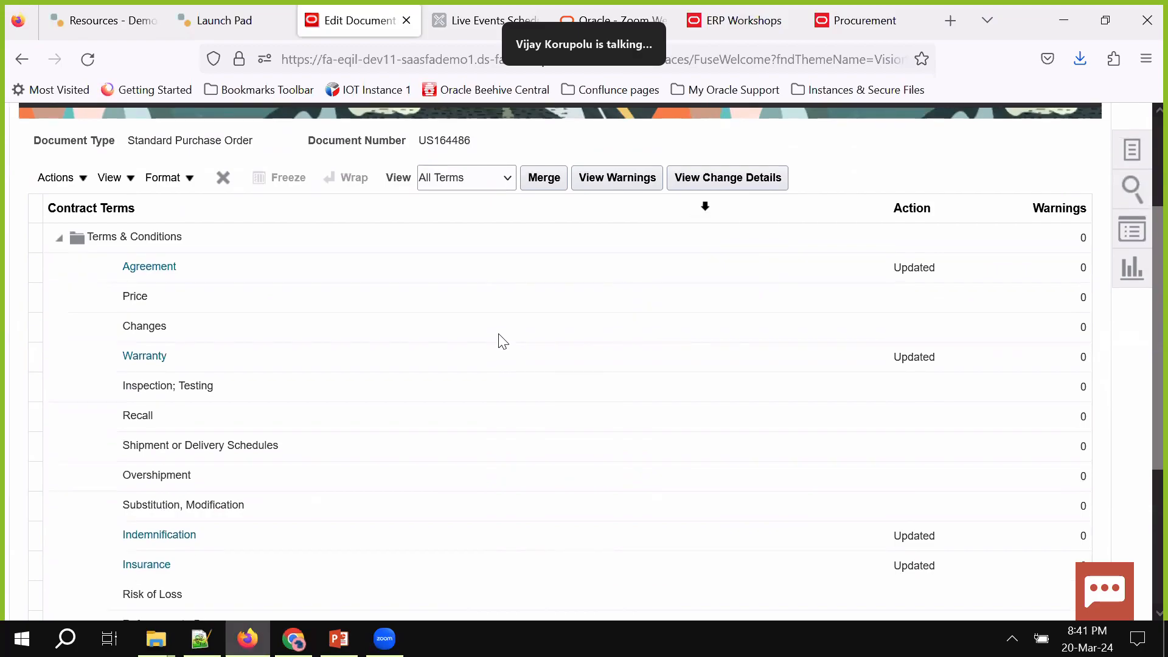
Compare the Agreement clause's New Clause text against its Current Clause text in the change details
left_click(721, 193)
left_click(429, 271)
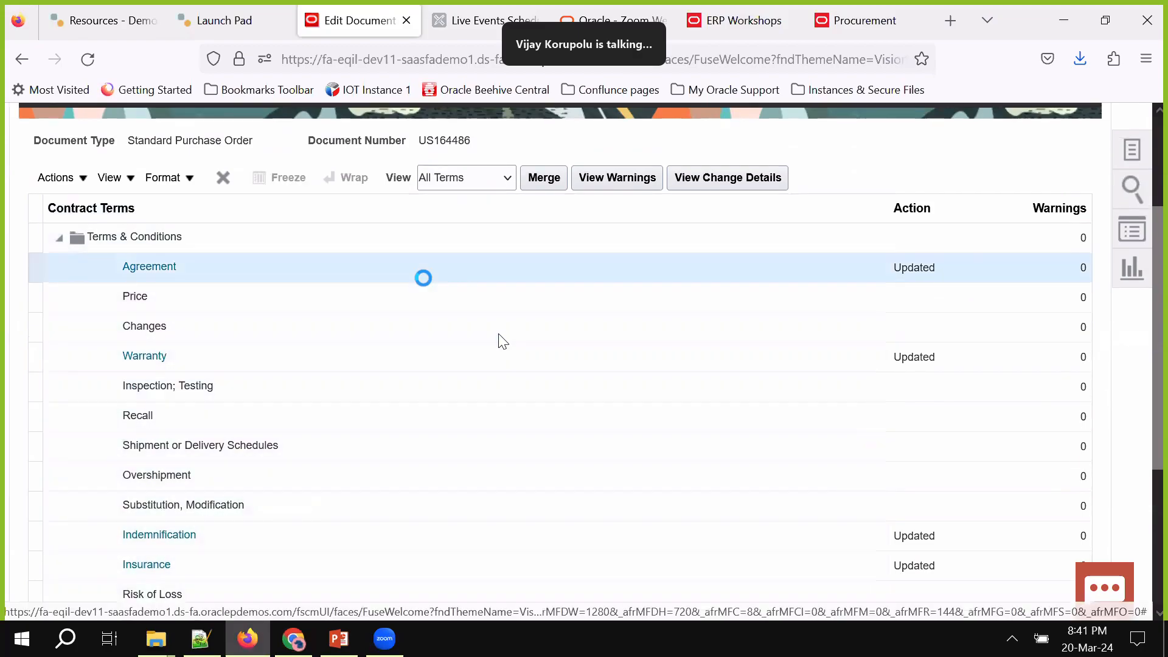
left_click(732, 179)
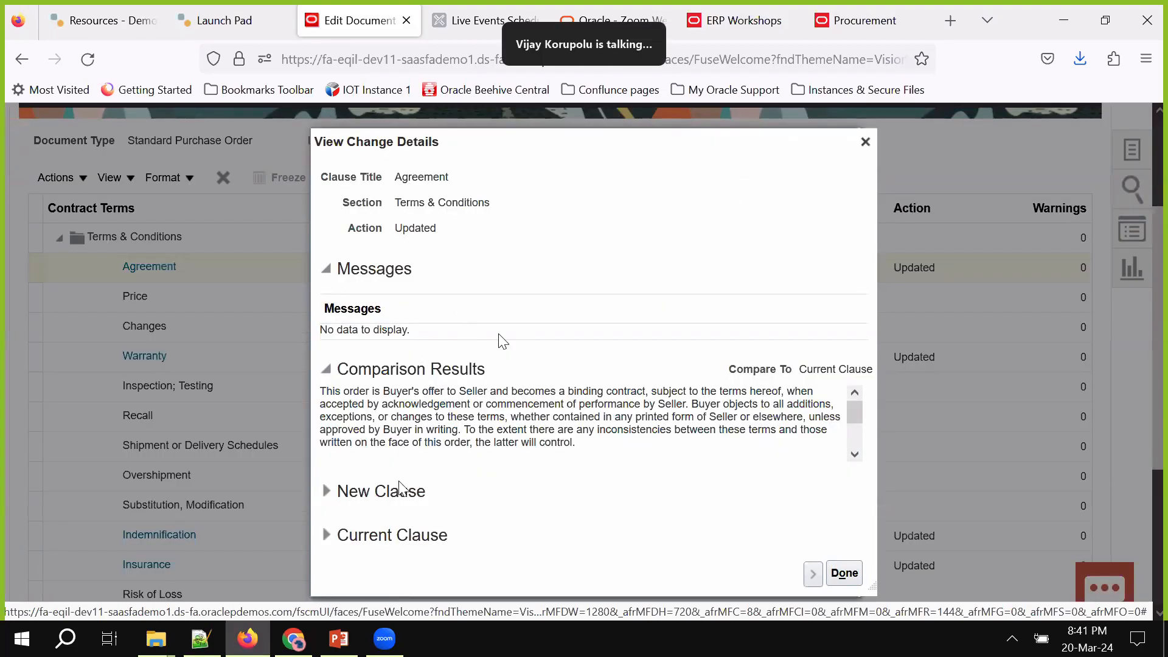
scroll(403, 489, "down", 1)
scroll(403, 488, "up", 1)
left_click(328, 492)
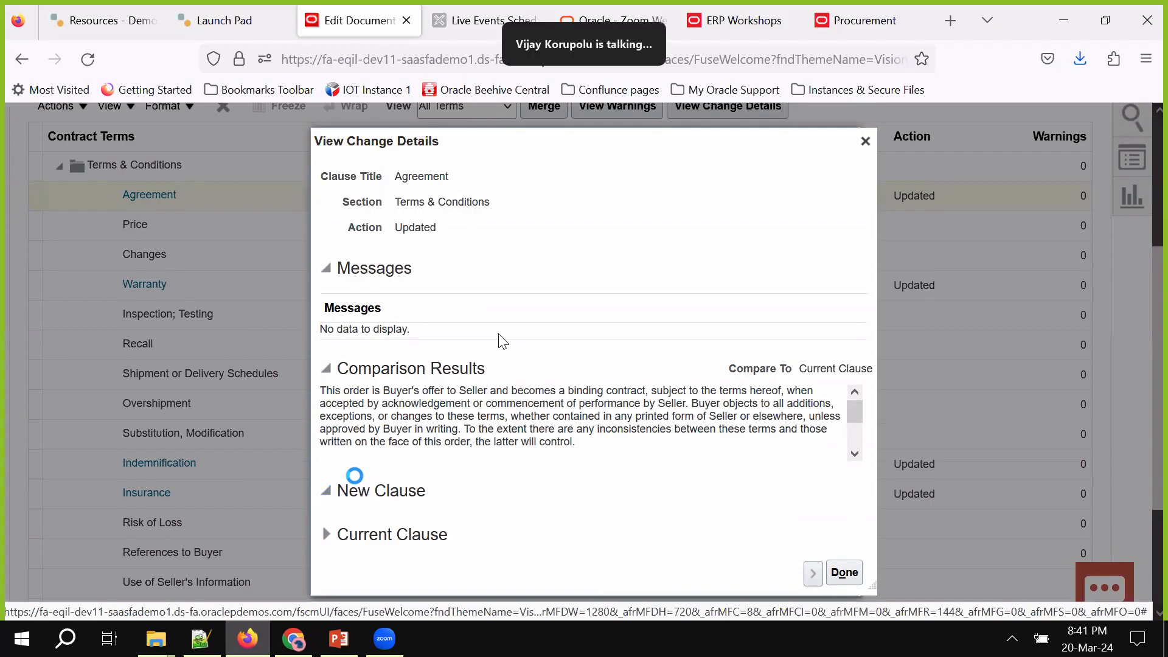
scroll(404, 464, "down", 2)
left_click(326, 506)
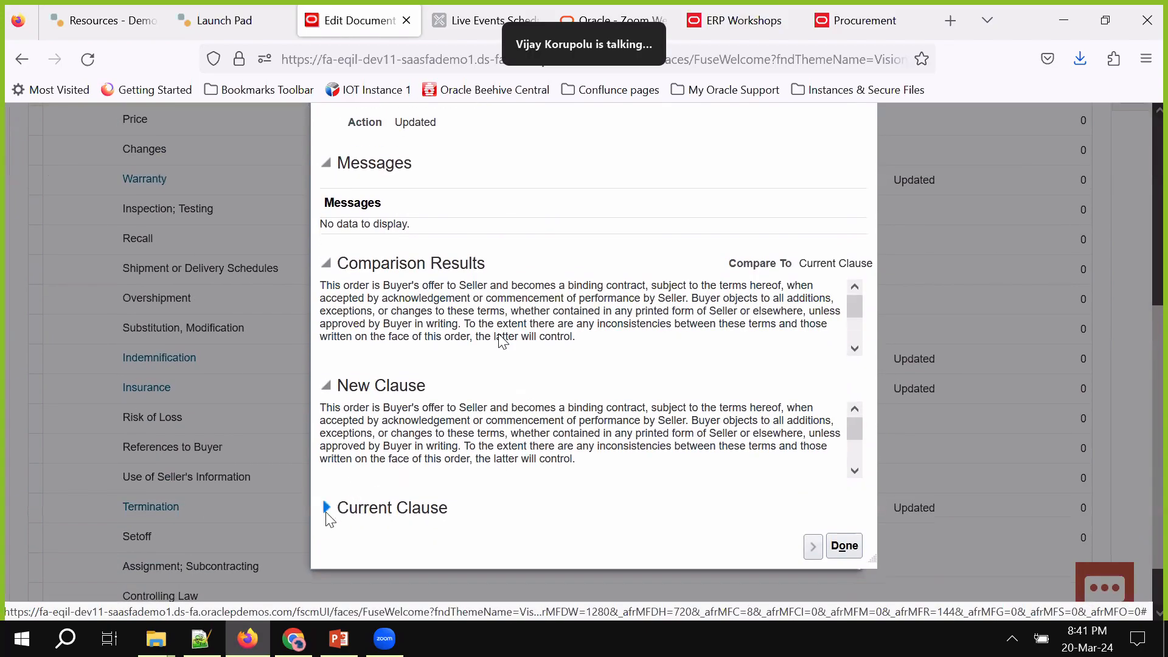
scroll(491, 479, "down", 1)
scroll(491, 478, "up", 1)
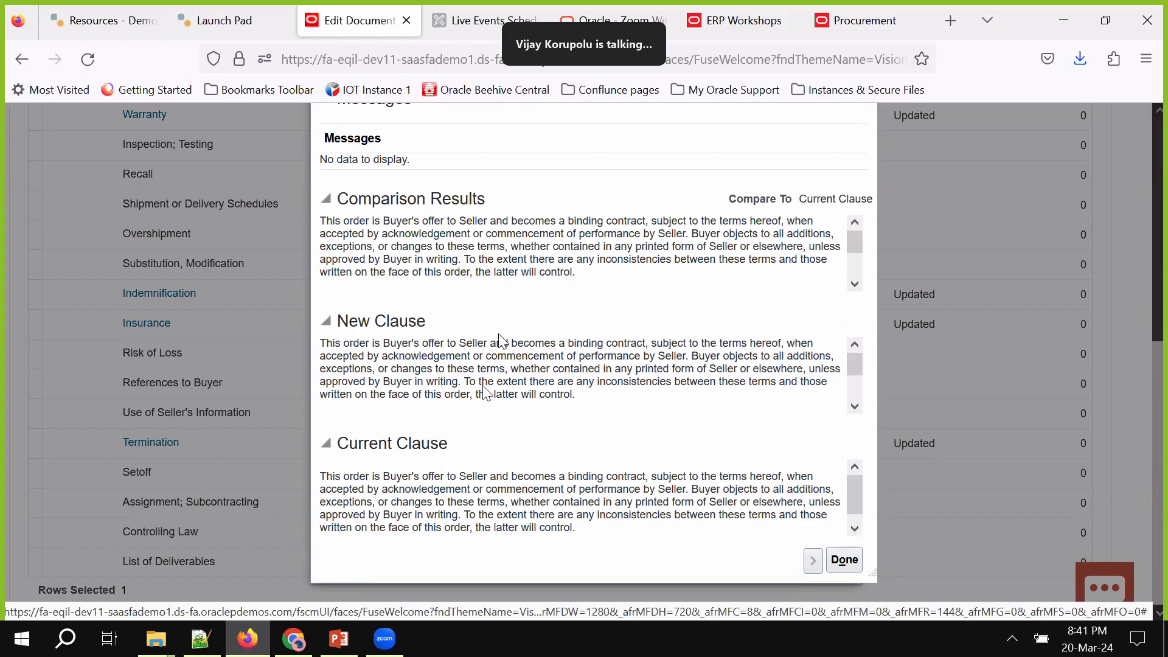
left_click(856, 561)
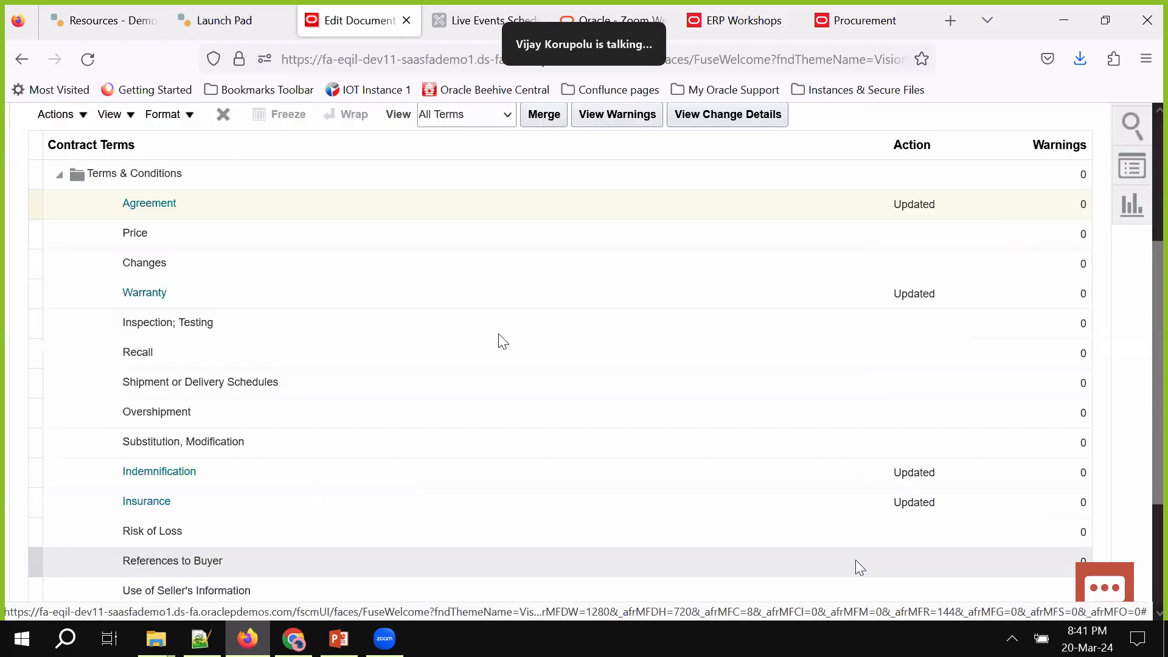
scroll(527, 219, "down", 3)
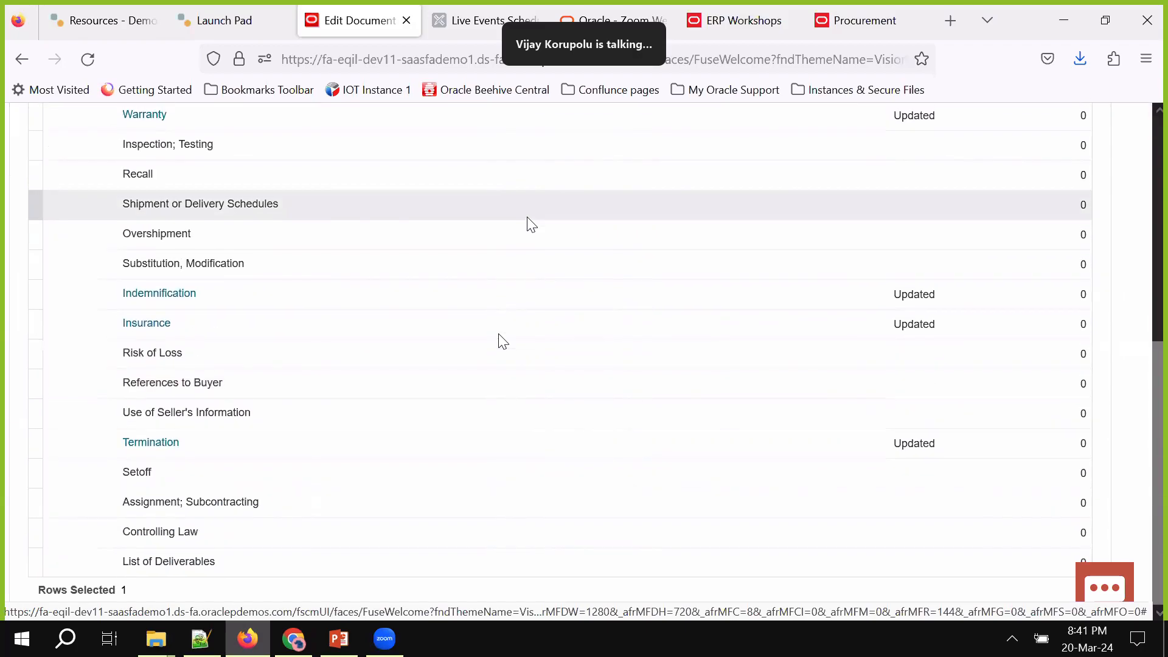
scroll(528, 219, "up", 4)
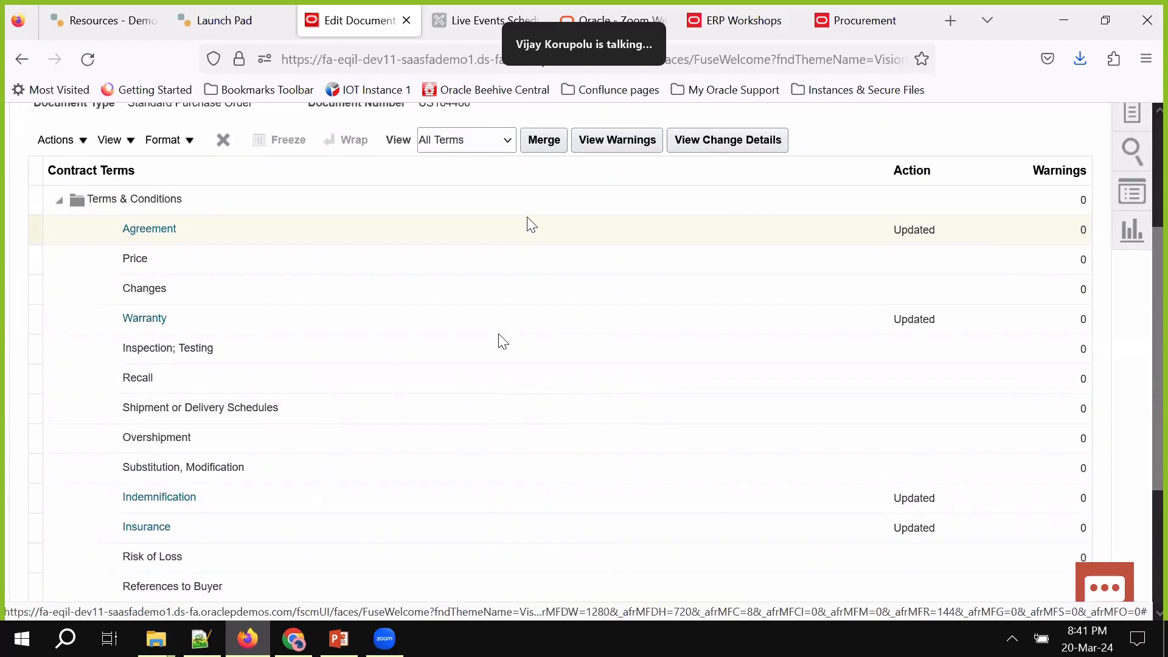
scroll(527, 222, "up", 3)
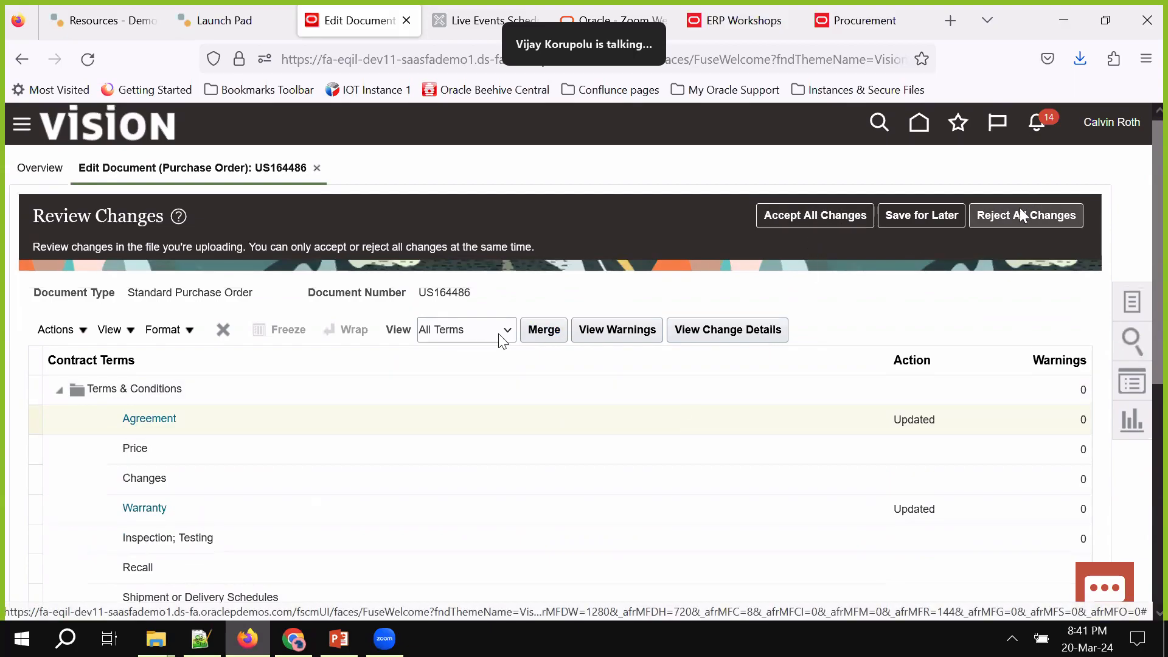
Accept all uploaded contract changes, confirm Yes, and save purchase order US164486
left_click(835, 218)
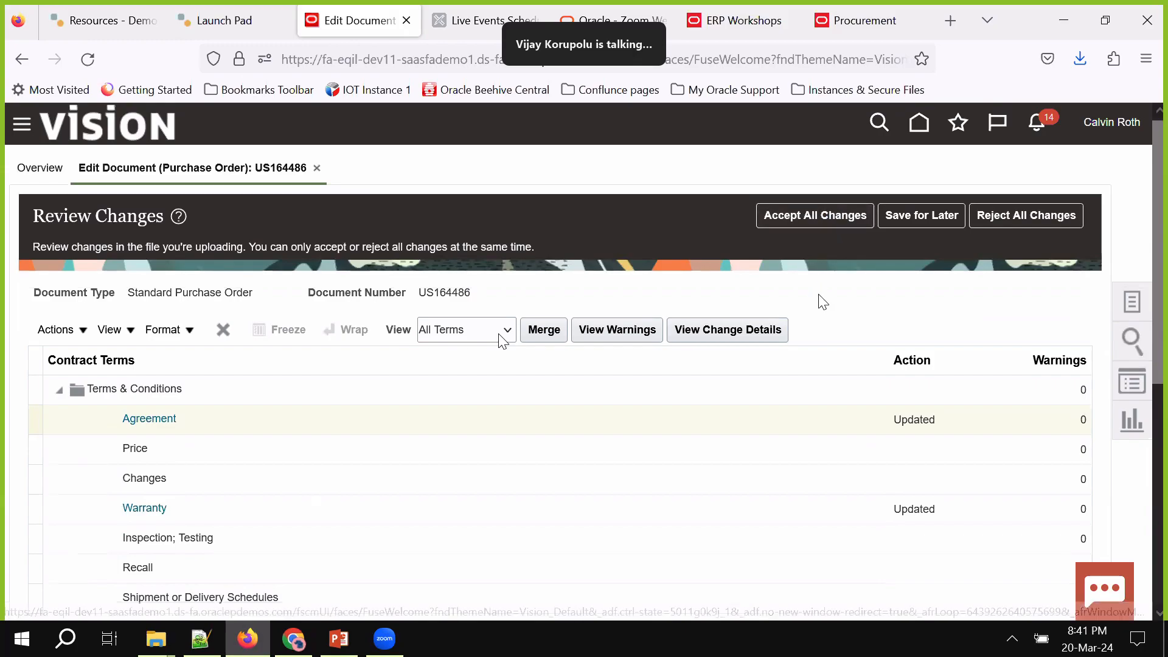
left_click(719, 436)
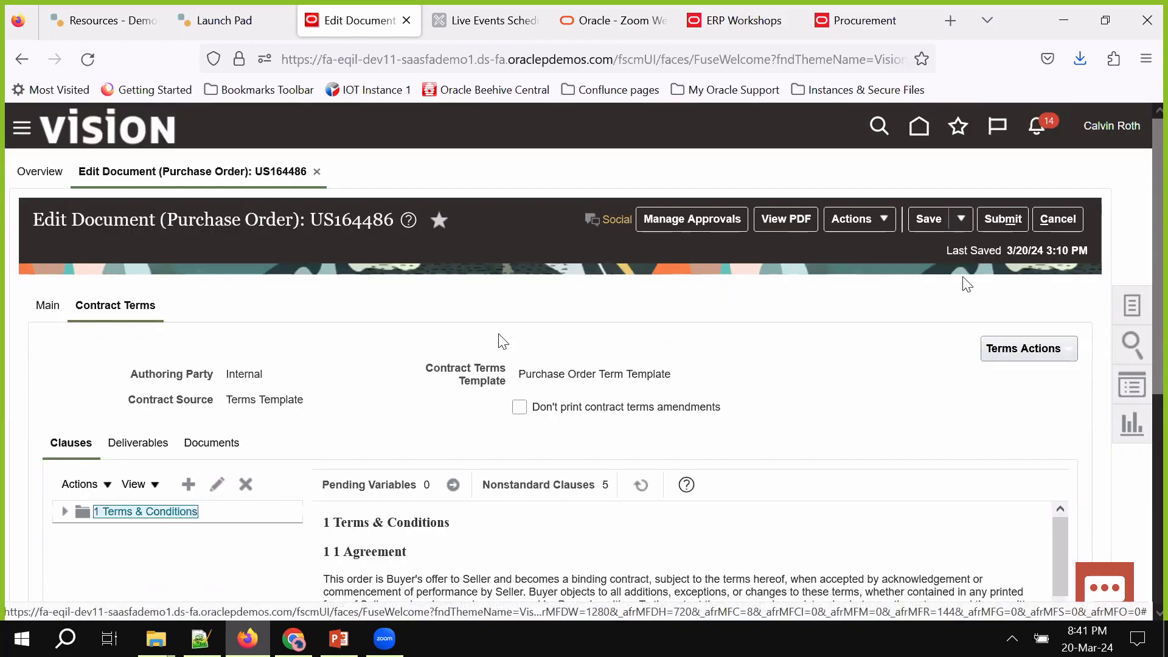
scroll(723, 458, "down", 3)
scroll(987, 211, "up", 2)
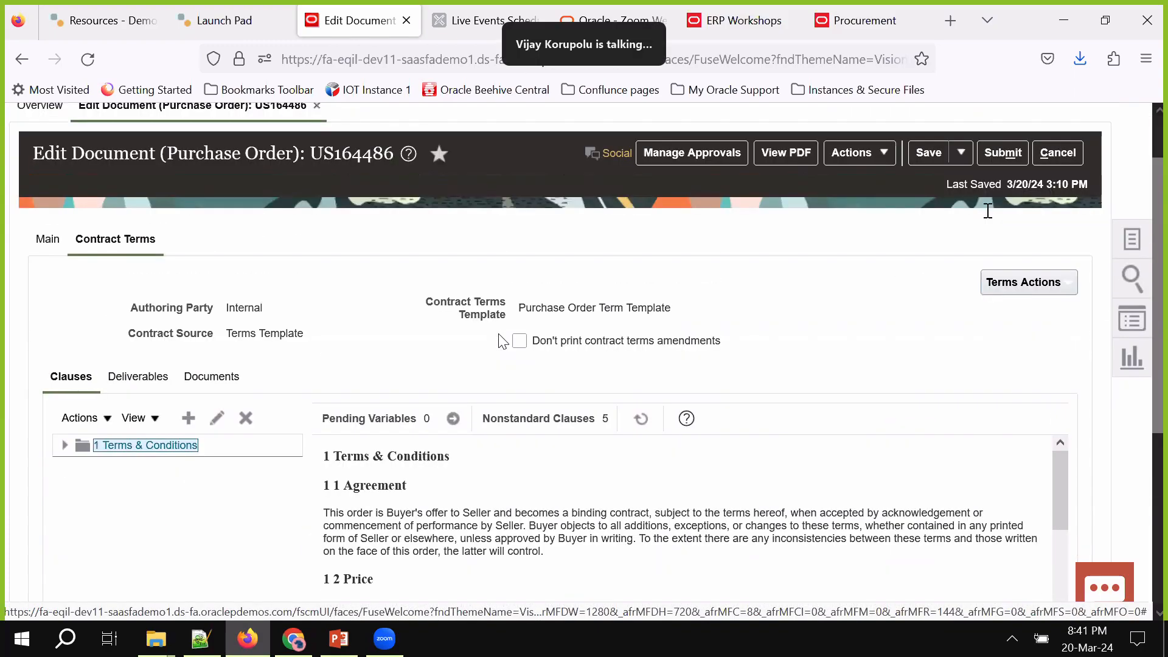
scroll(987, 211, "up", 1)
left_click(928, 178)
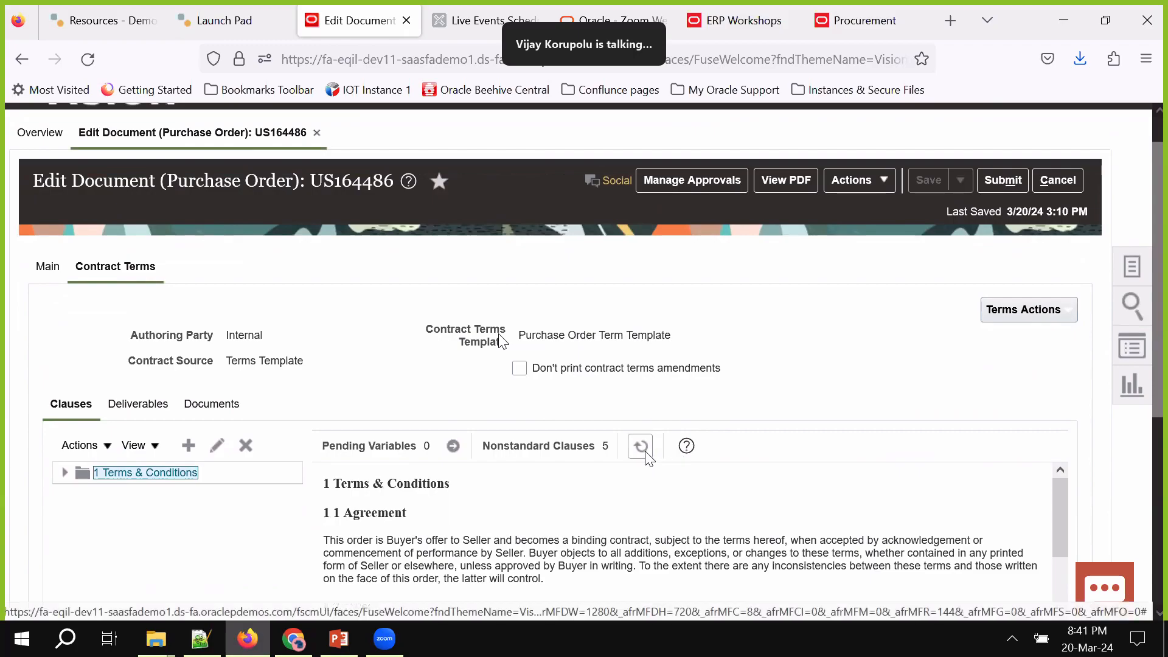
Regenerate the contract terms preview and check the added Update of Sample Clause lines
scroll(502, 341, "down", 3)
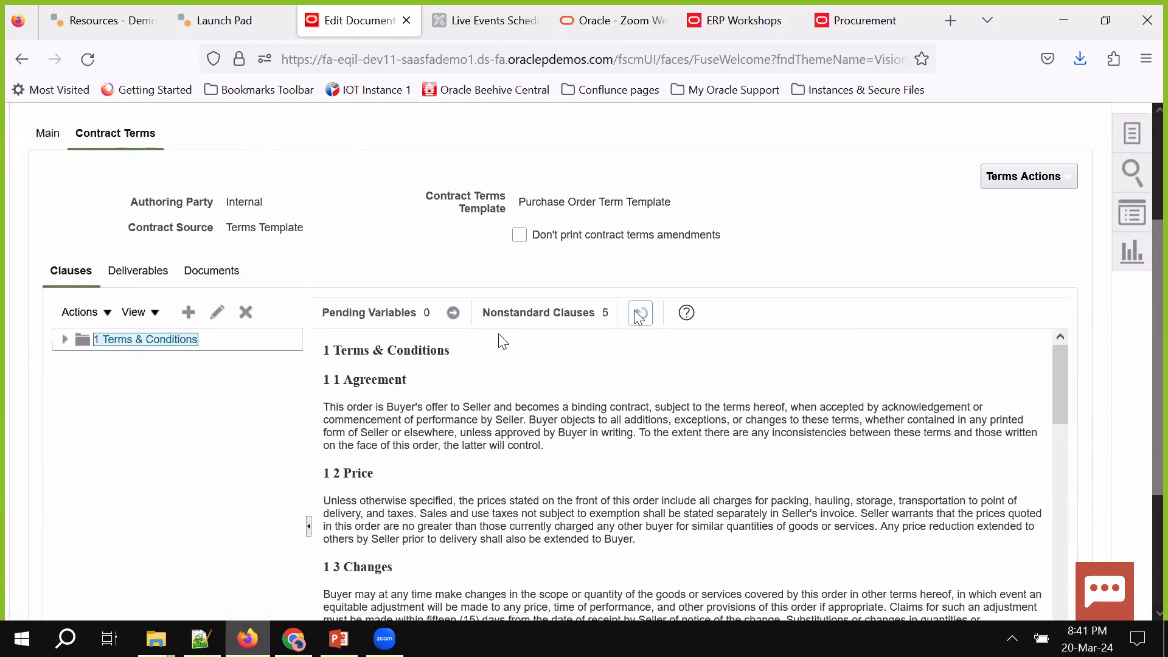
left_click(639, 313)
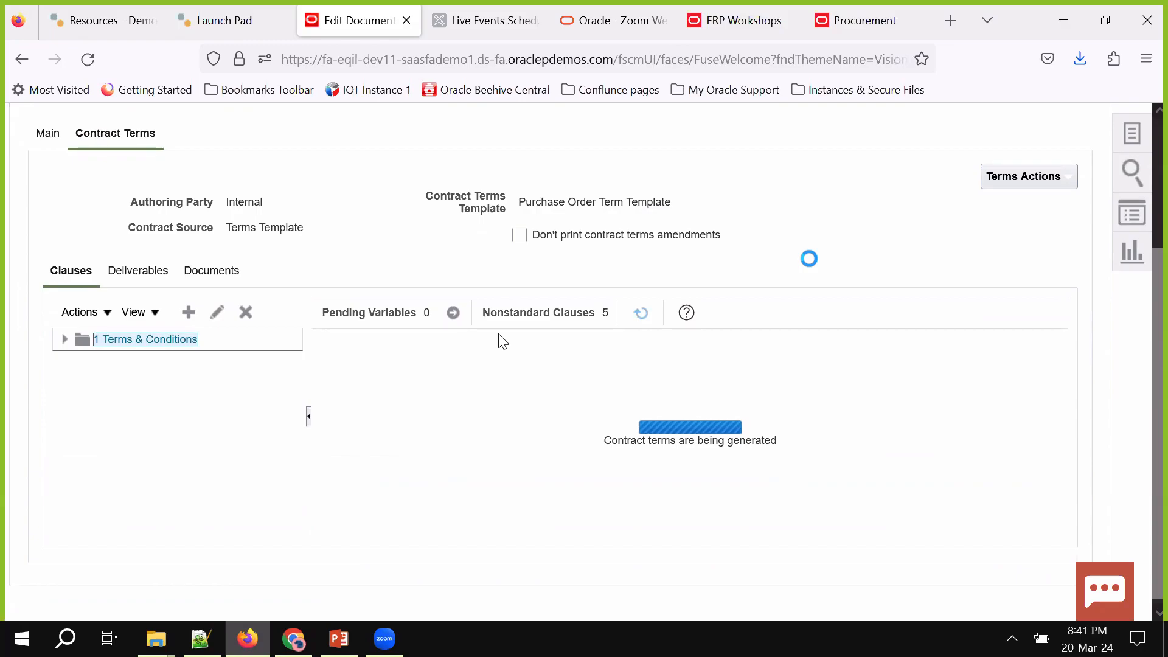
scroll(814, 267, "down", 2)
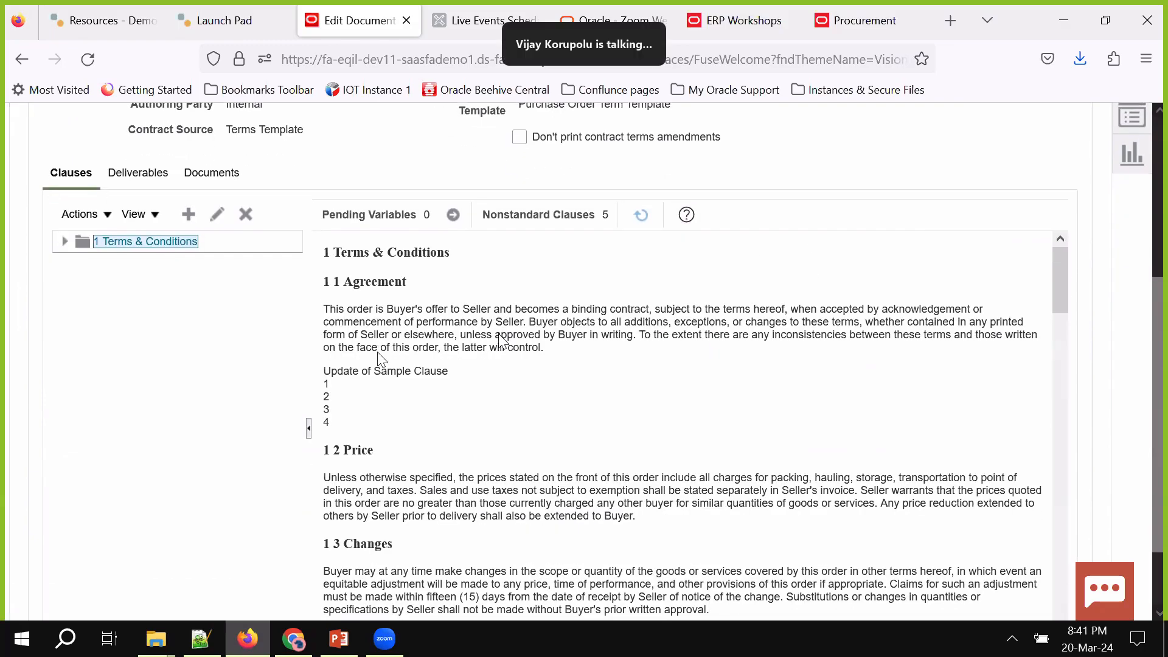
left_click_drag(328, 371, 369, 436)
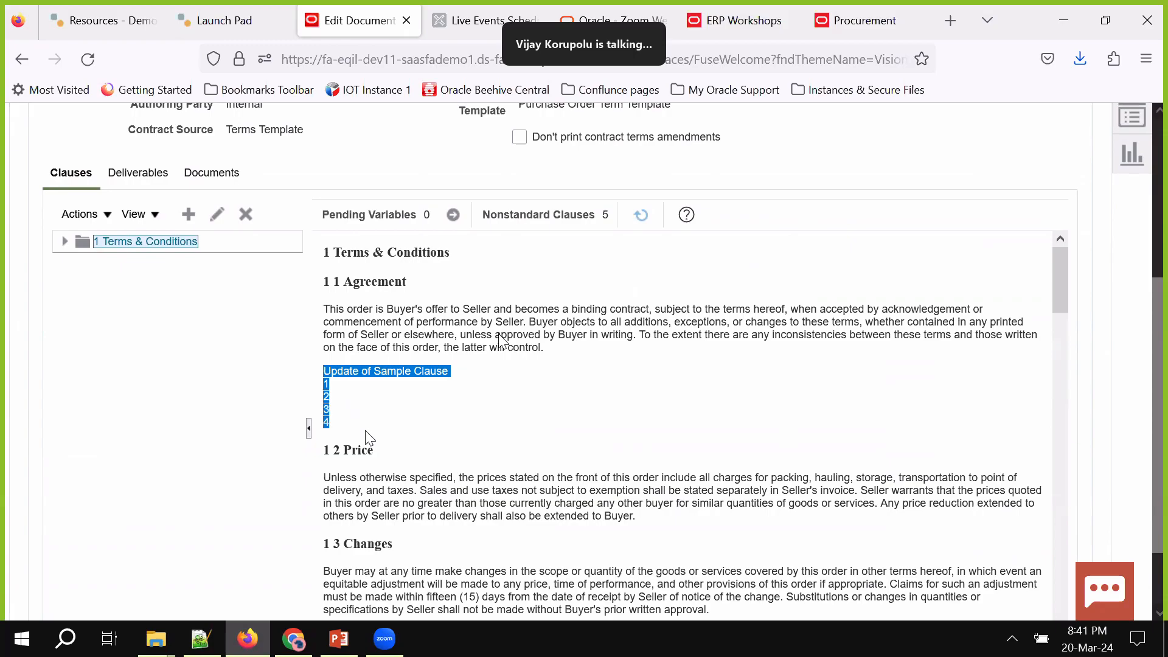
scroll(368, 433, "down", 5)
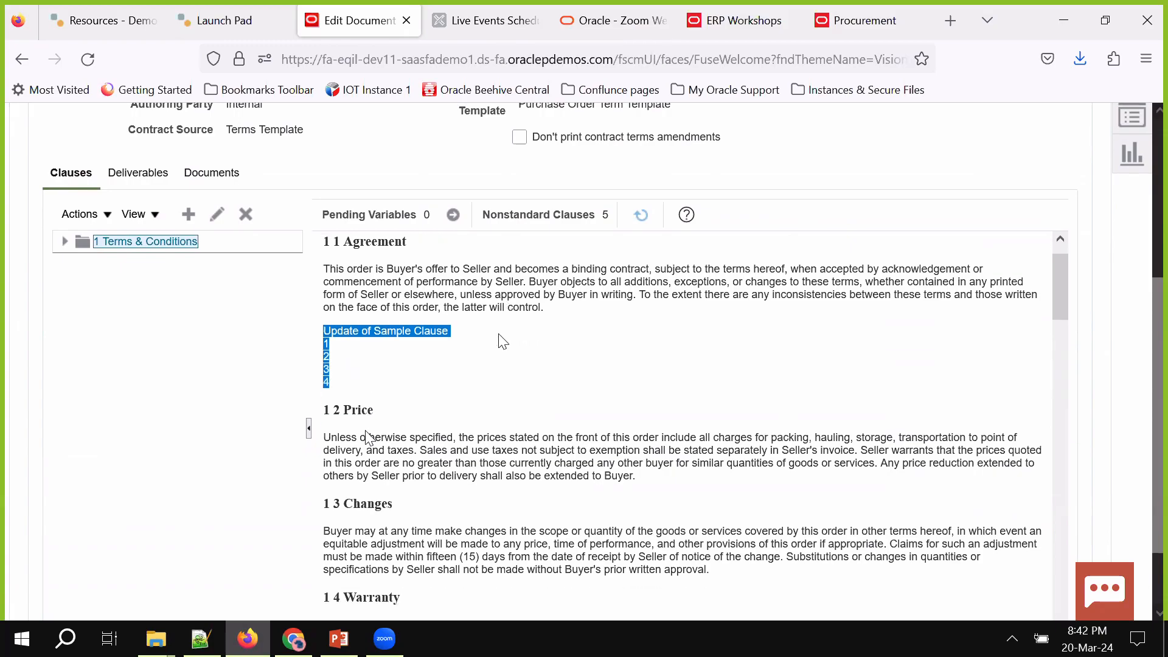
scroll(368, 429, "up", 2)
scroll(367, 432, "up", 3)
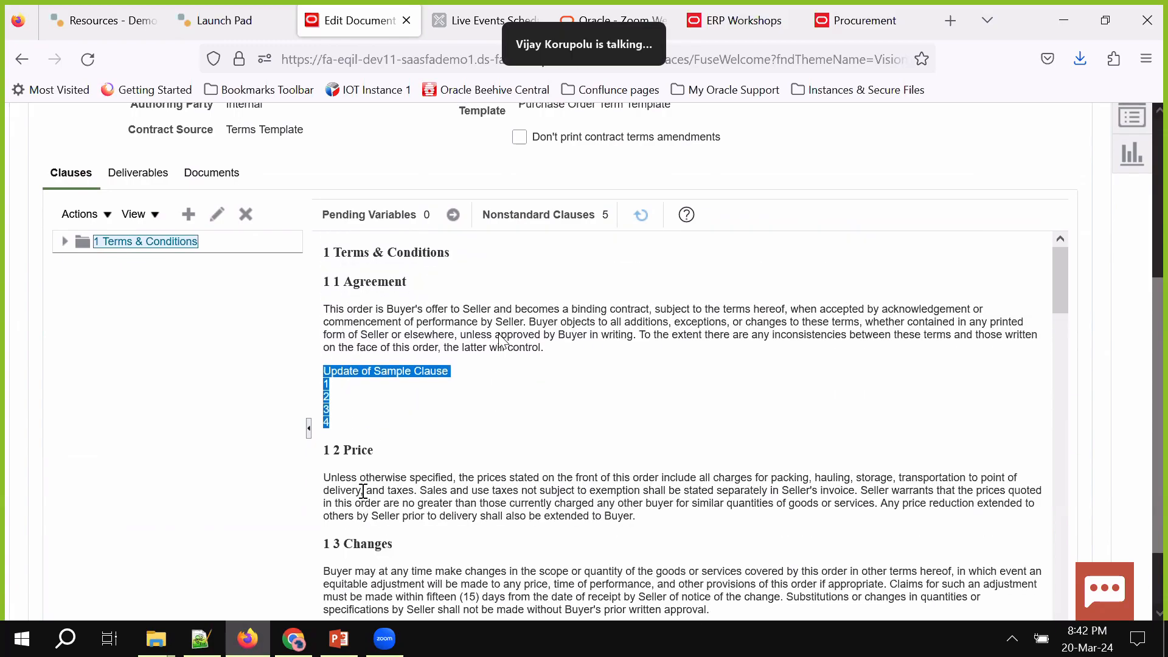
scroll(365, 475, "down", 9)
scroll(366, 494, "down", 9)
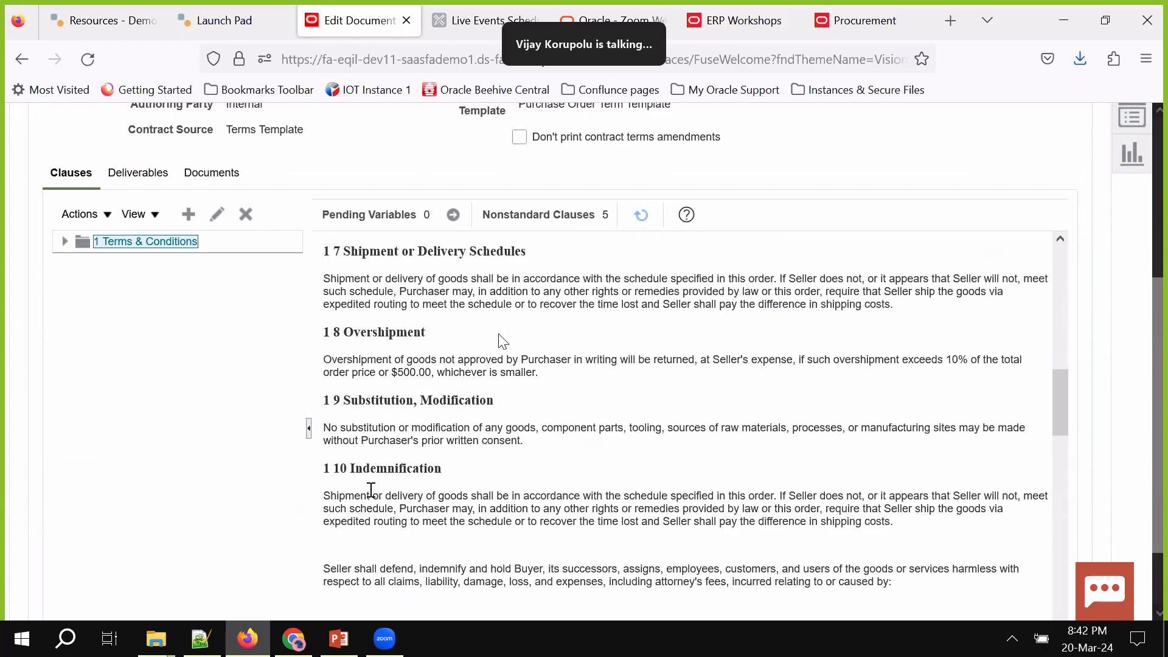
scroll(387, 371, "up", 7)
scroll(387, 371, "up", 10)
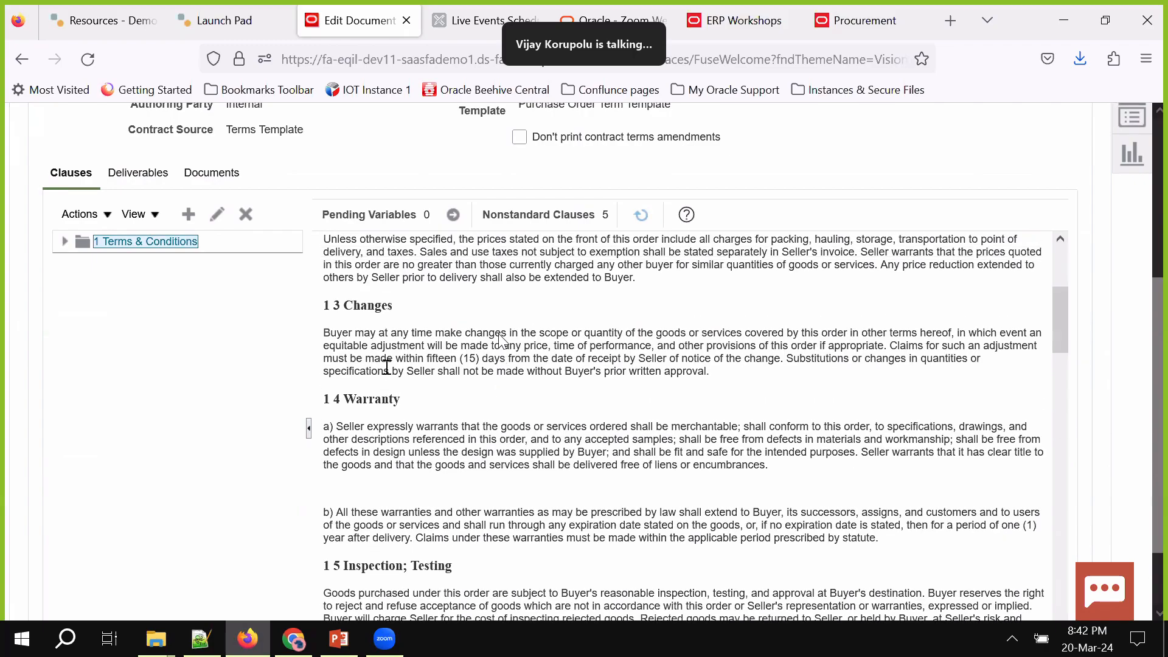
scroll(384, 365, "up", 5)
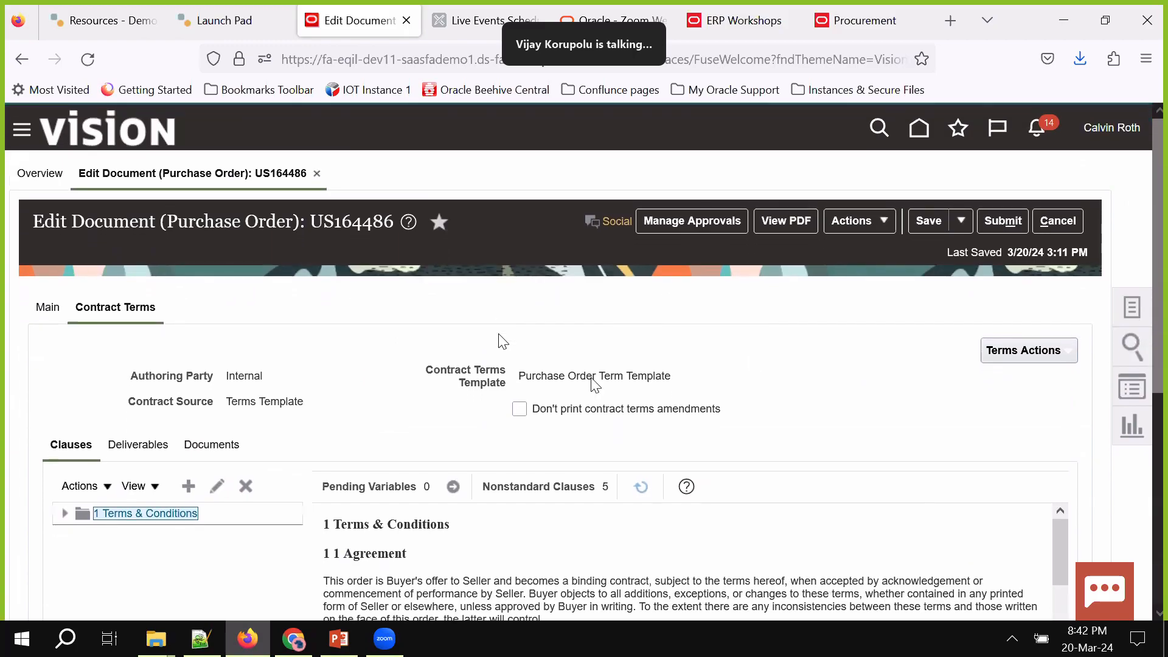
left_click(1025, 348)
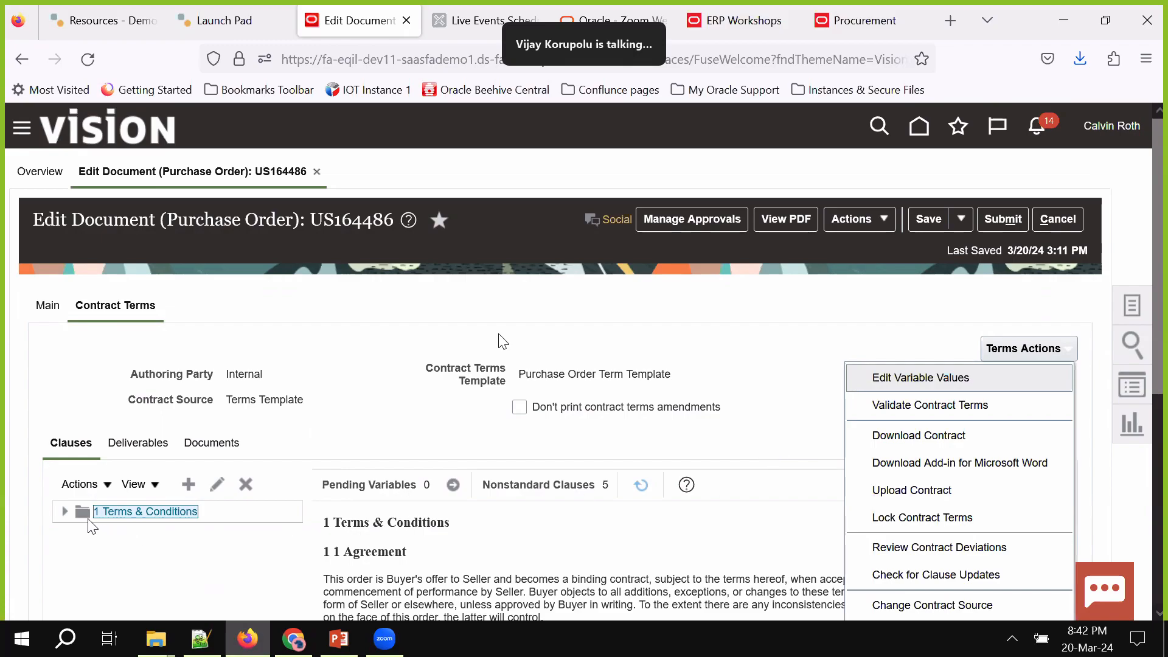
Expand the Terms & Conditions clause tree and select the Agreement clause's first paragraph
left_click(64, 511)
scroll(502, 341, "down", 3)
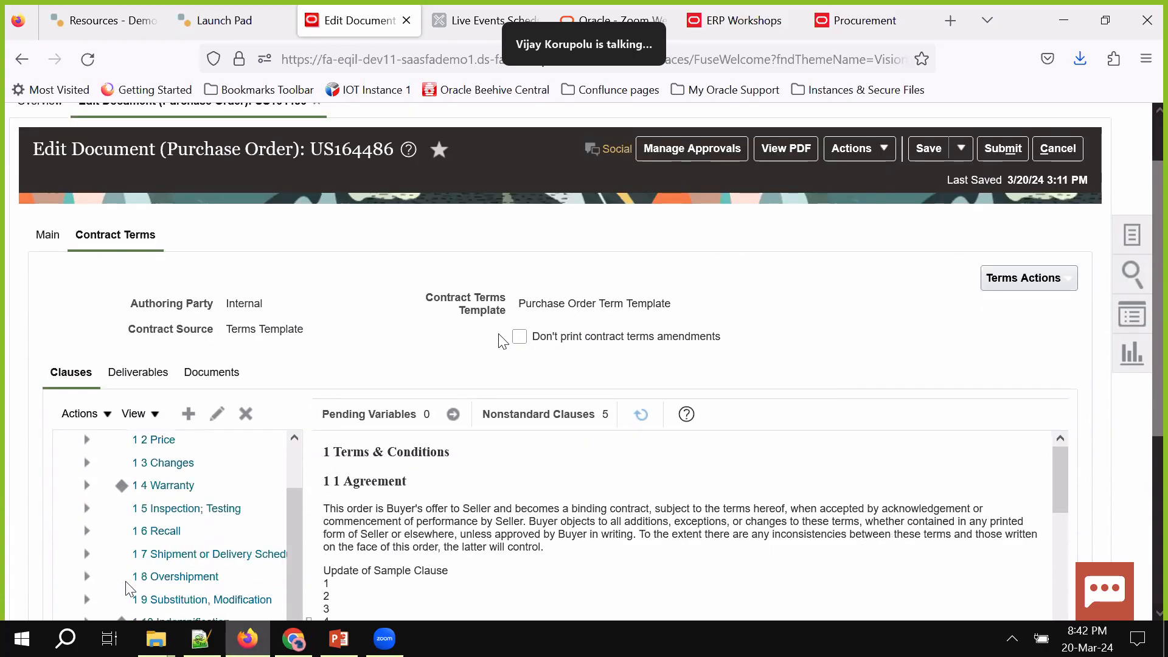
triple_click(473, 393)
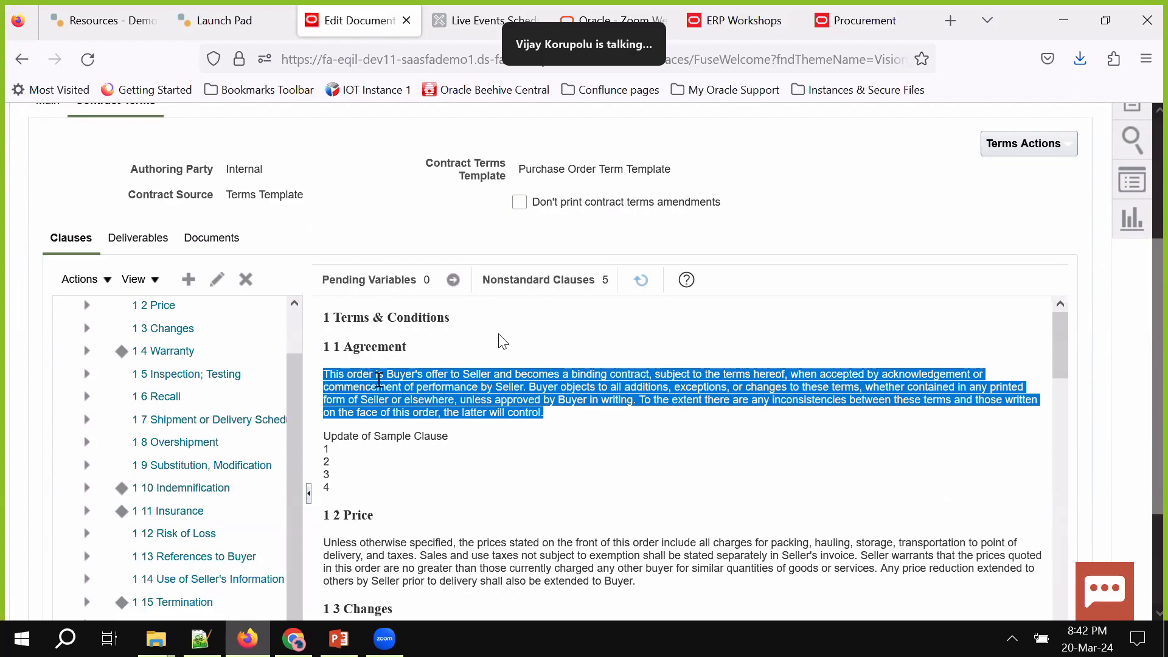
Highlight the revised 1 4 Warranty clause text and bring up Terms Actions
left_click(122, 354)
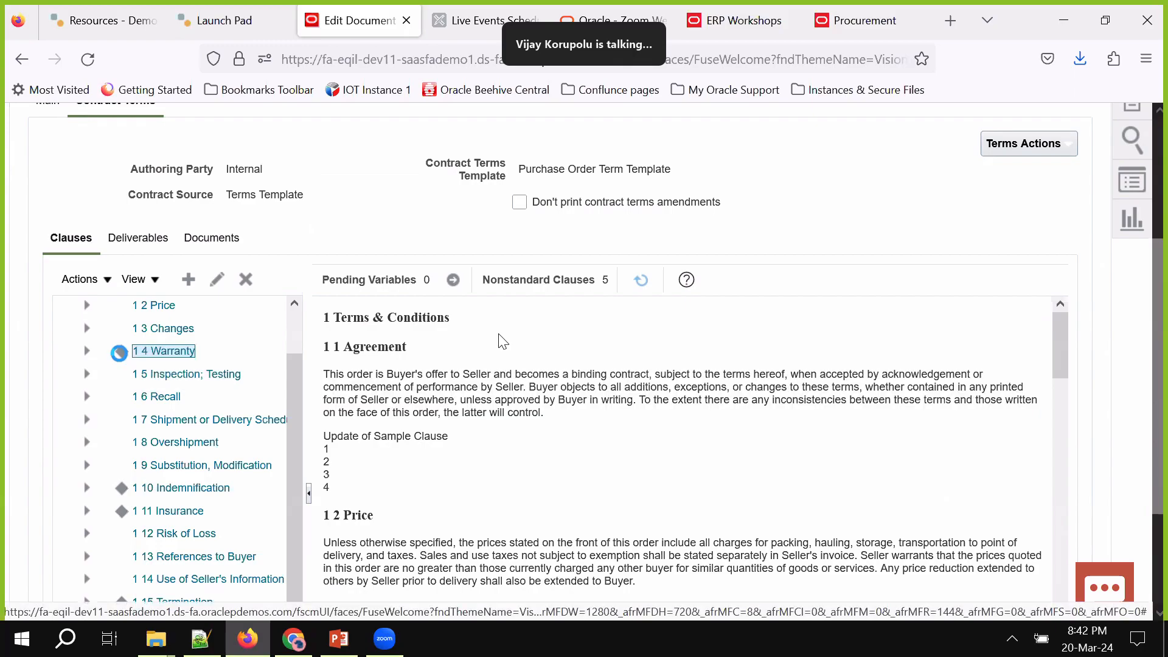
scroll(402, 433, "down", 4)
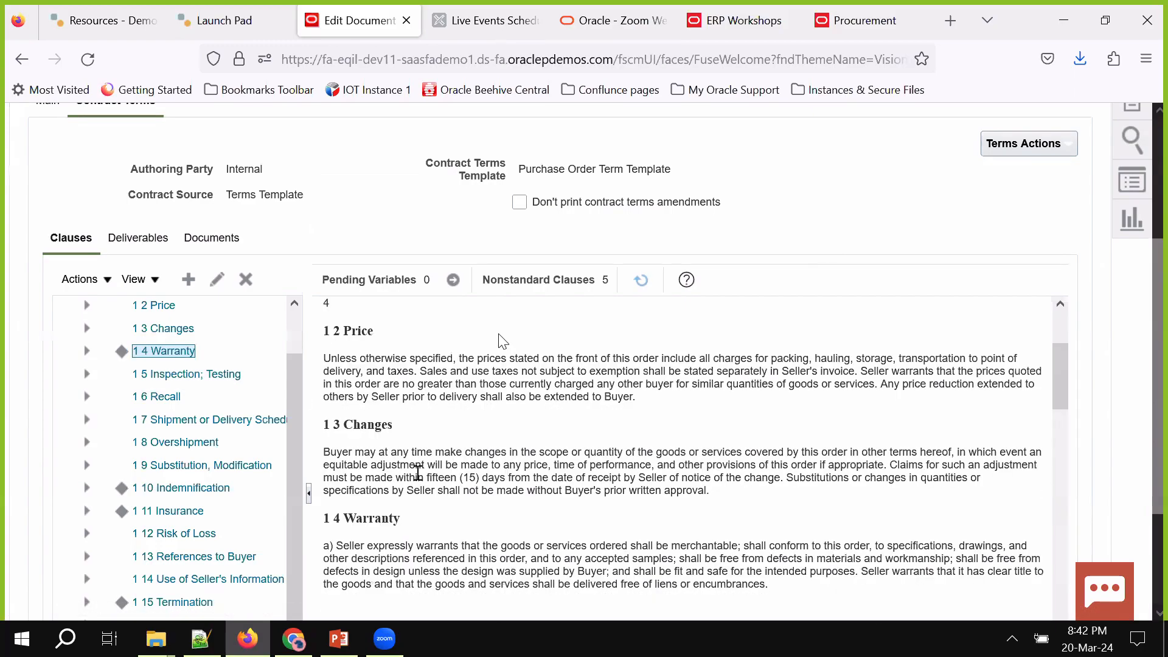
scroll(420, 480, "down", 2)
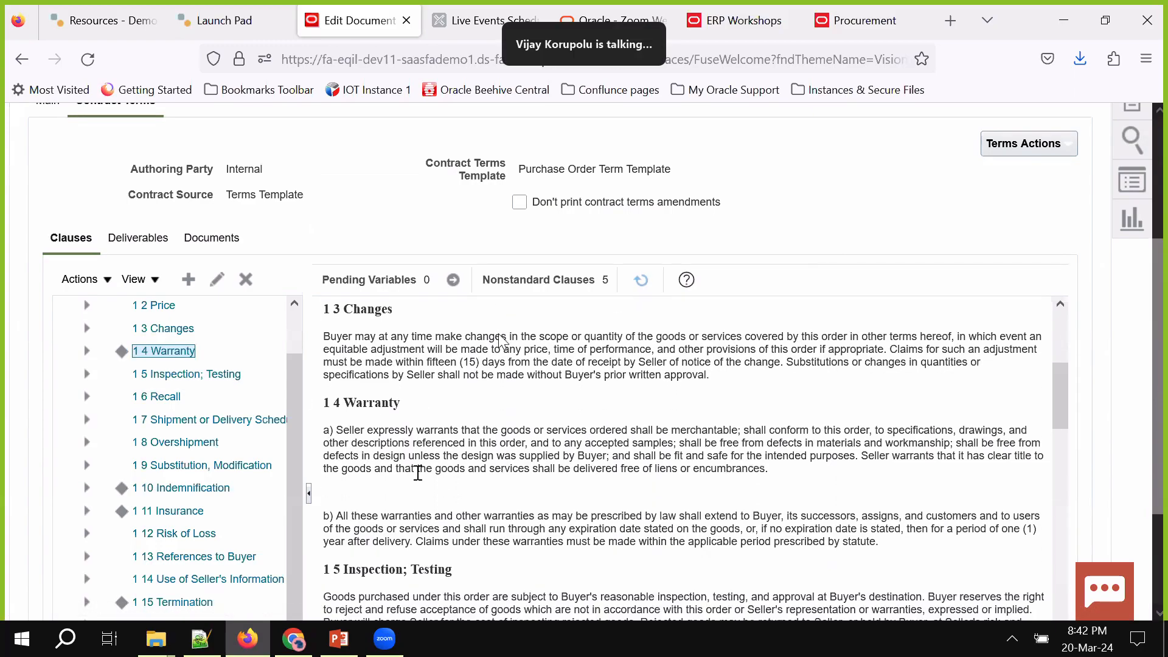
left_click_drag(339, 430, 874, 546)
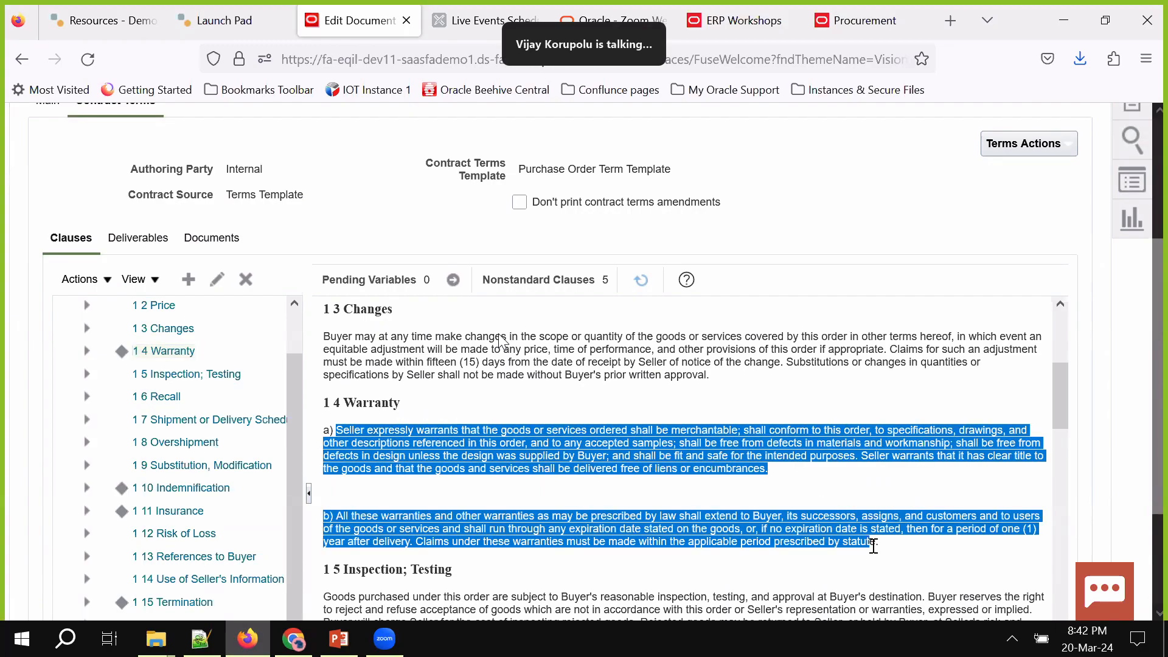
scroll(874, 545, "up", 5)
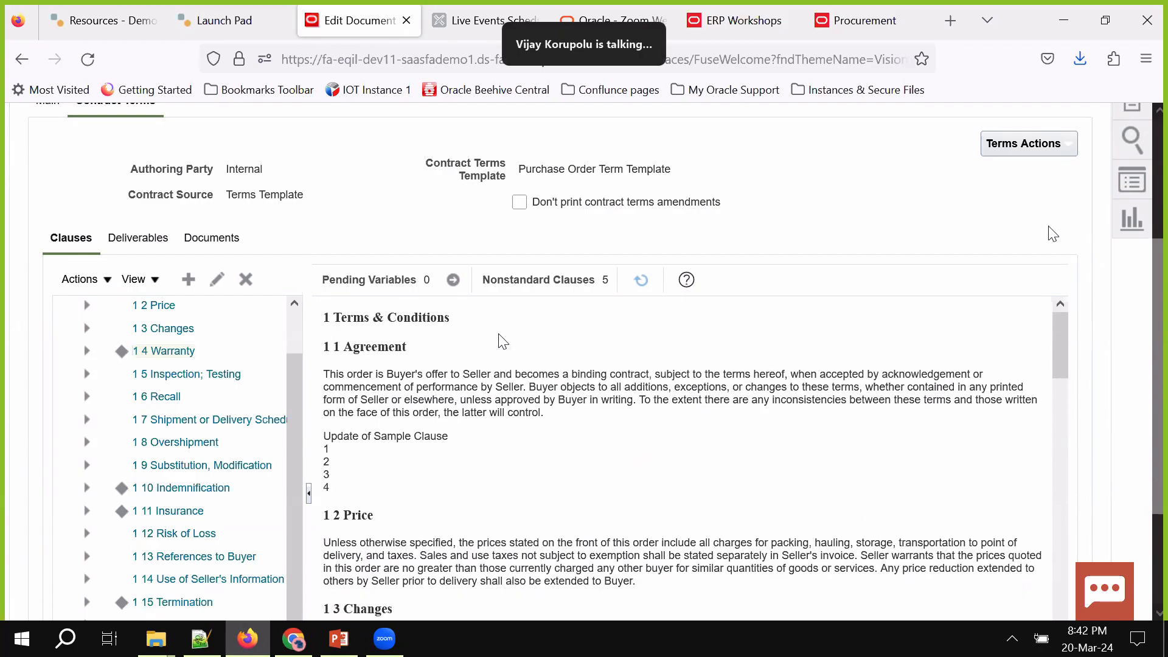
scroll(1028, 222, "up", 2)
scroll(1008, 216, "up", 2)
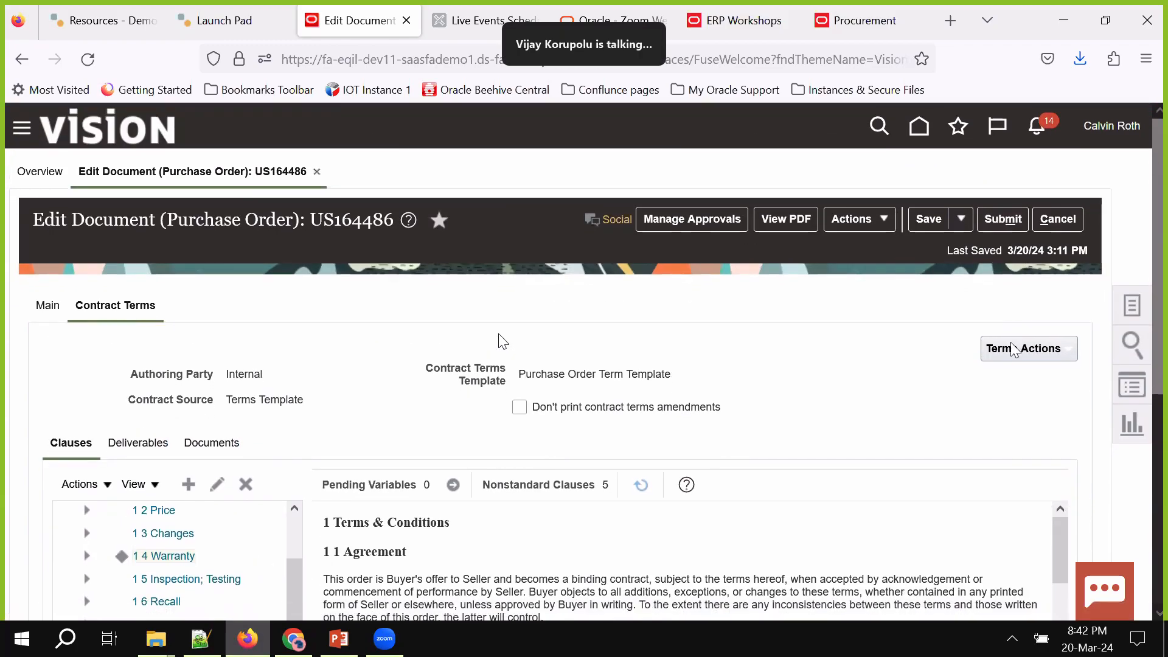
left_click(1015, 349)
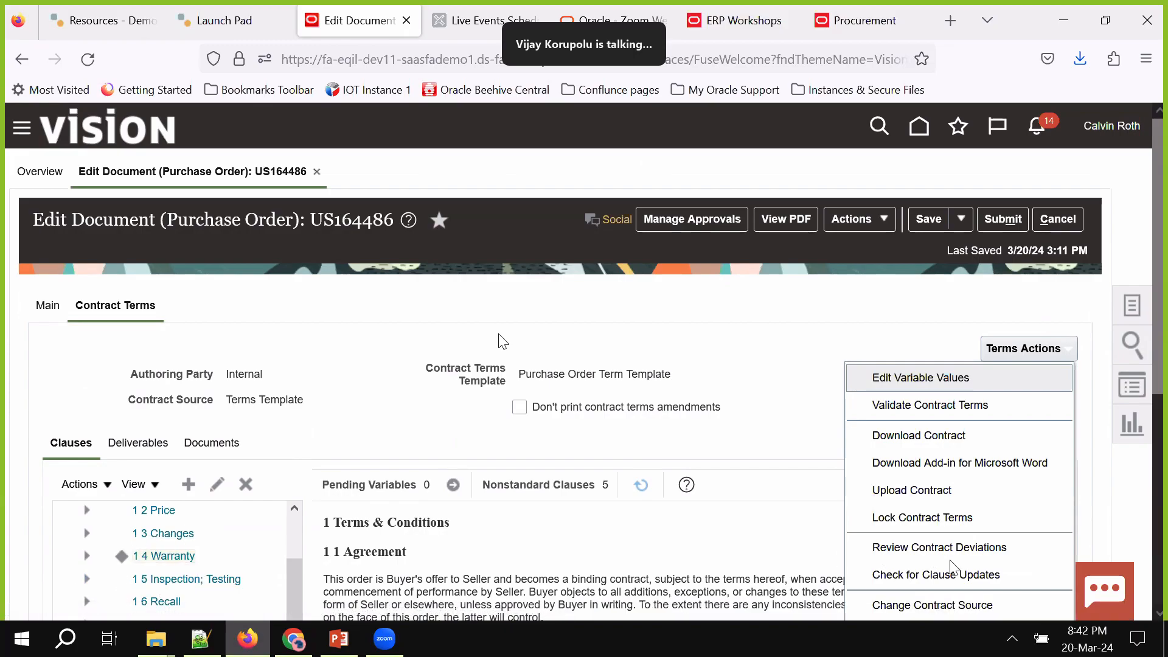
scroll(954, 568, "down", 3)
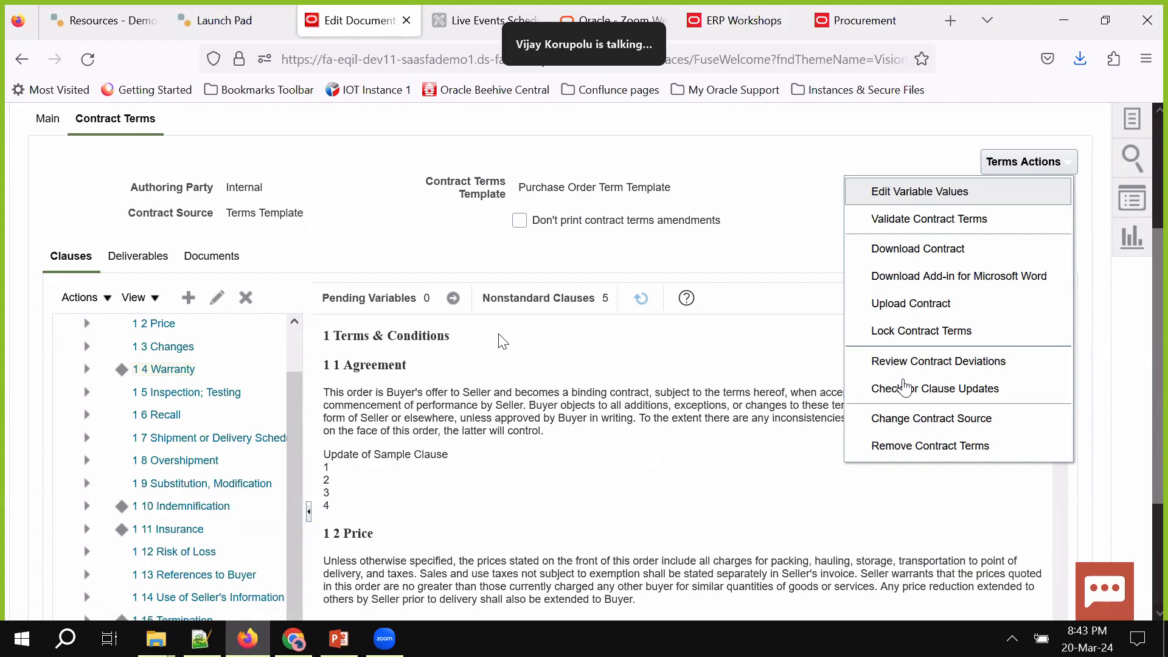
scroll(904, 387, "up", 3)
left_click(888, 317)
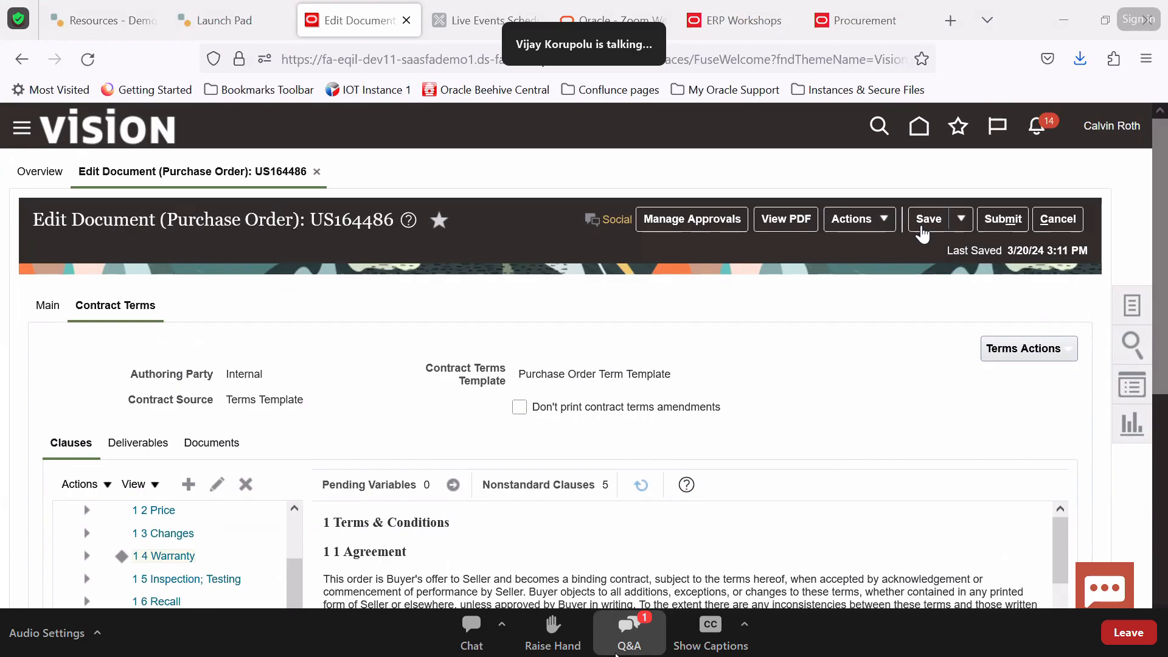
left_click(630, 636)
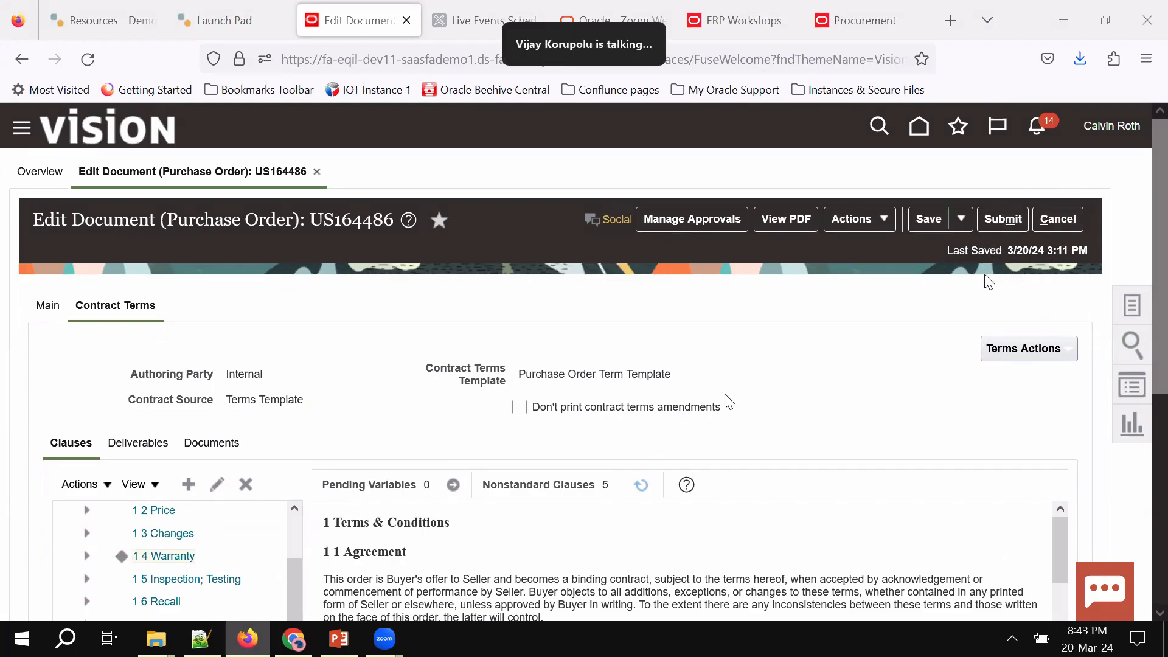
left_click(1037, 349)
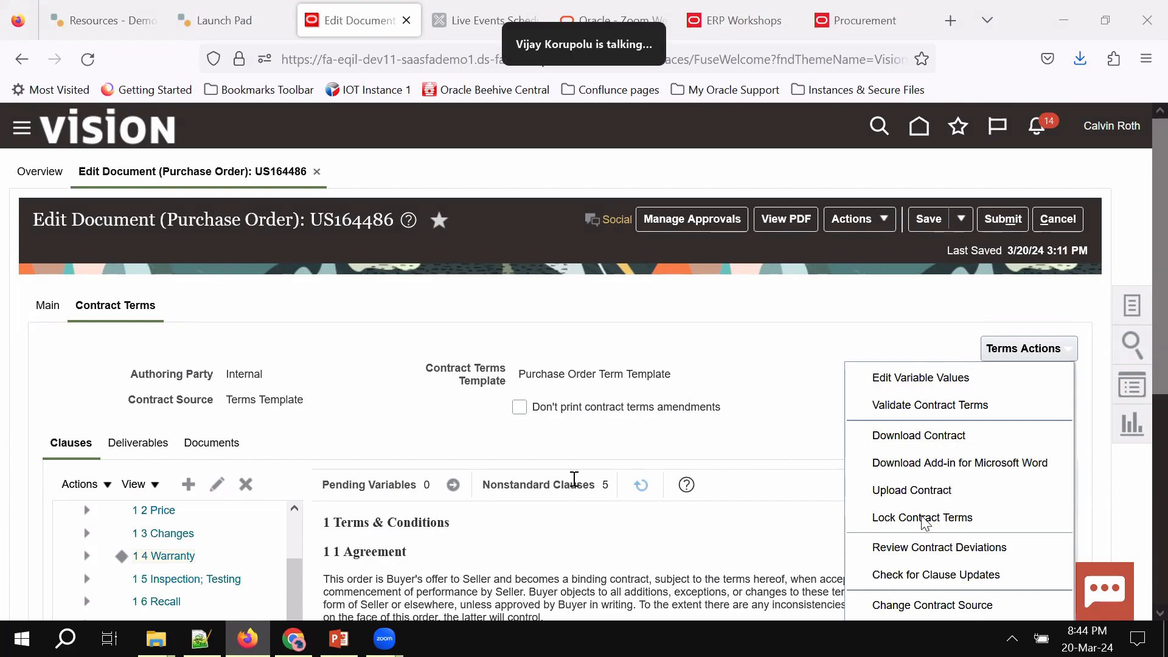
left_click(912, 490)
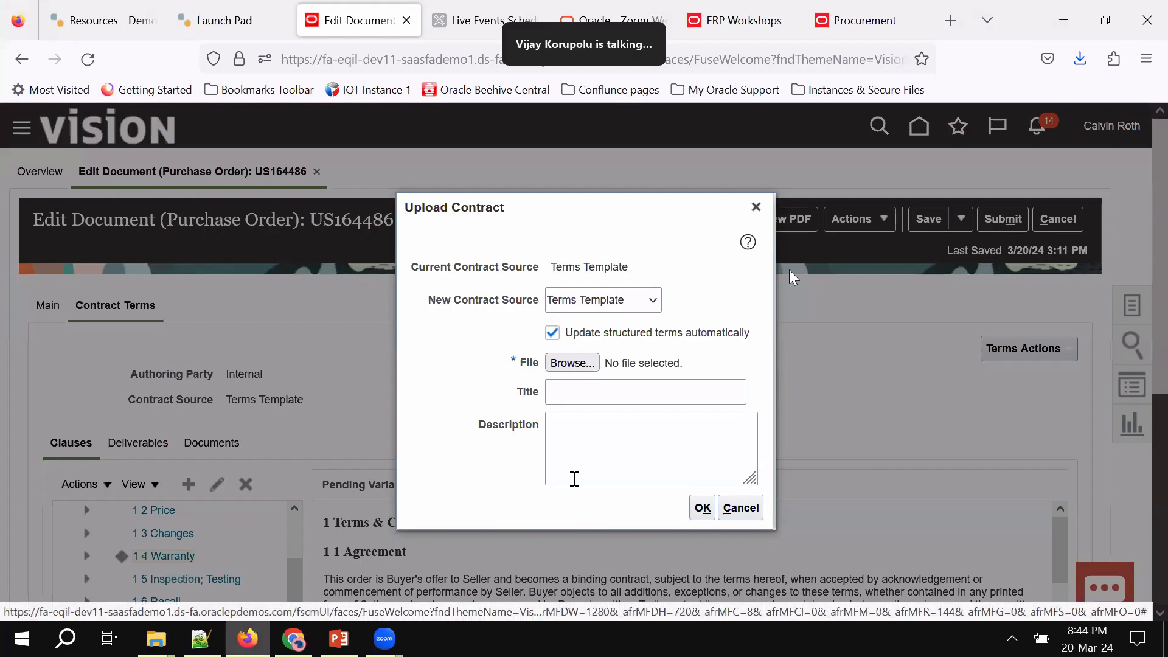
left_click(571, 392)
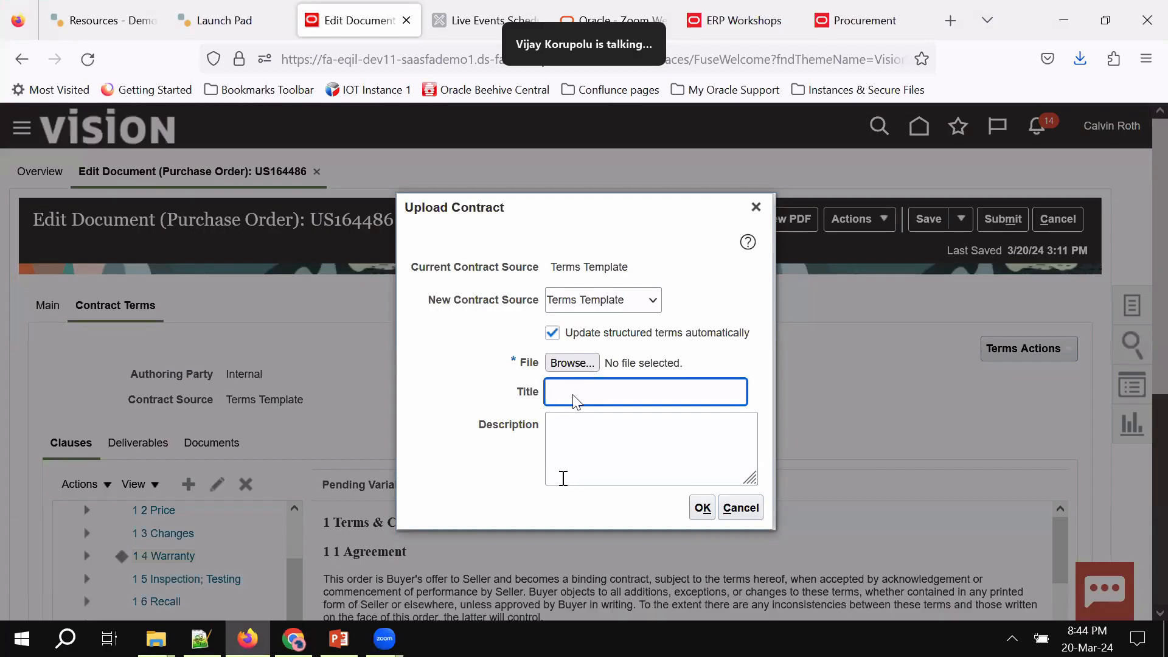
left_click(590, 484)
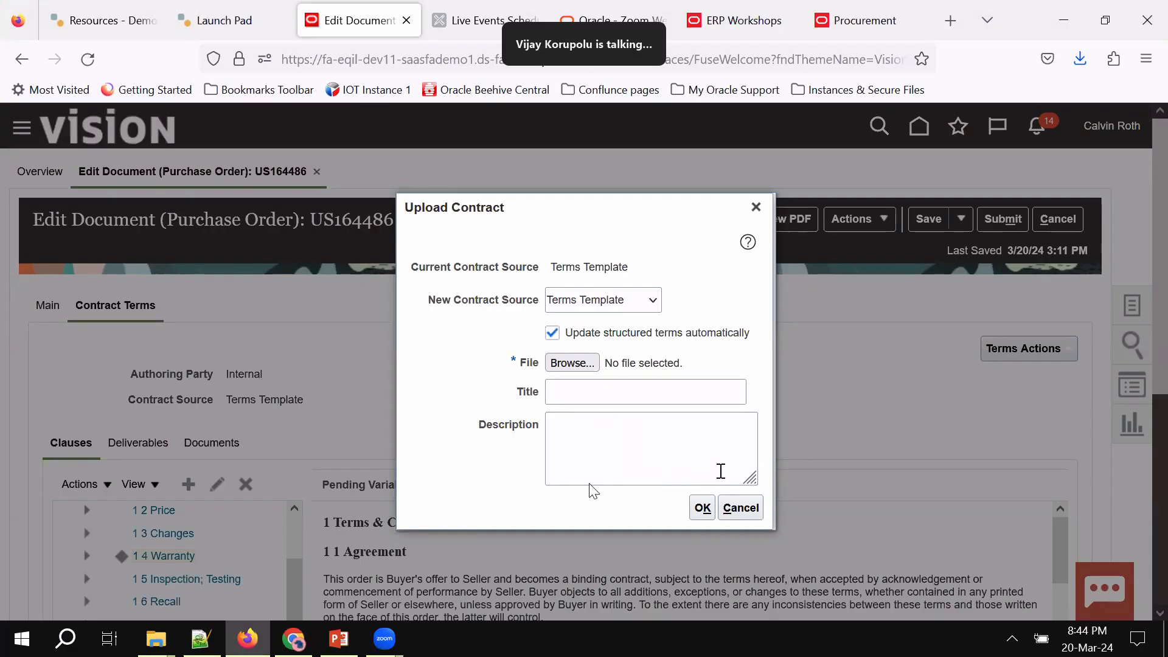
left_click(587, 443)
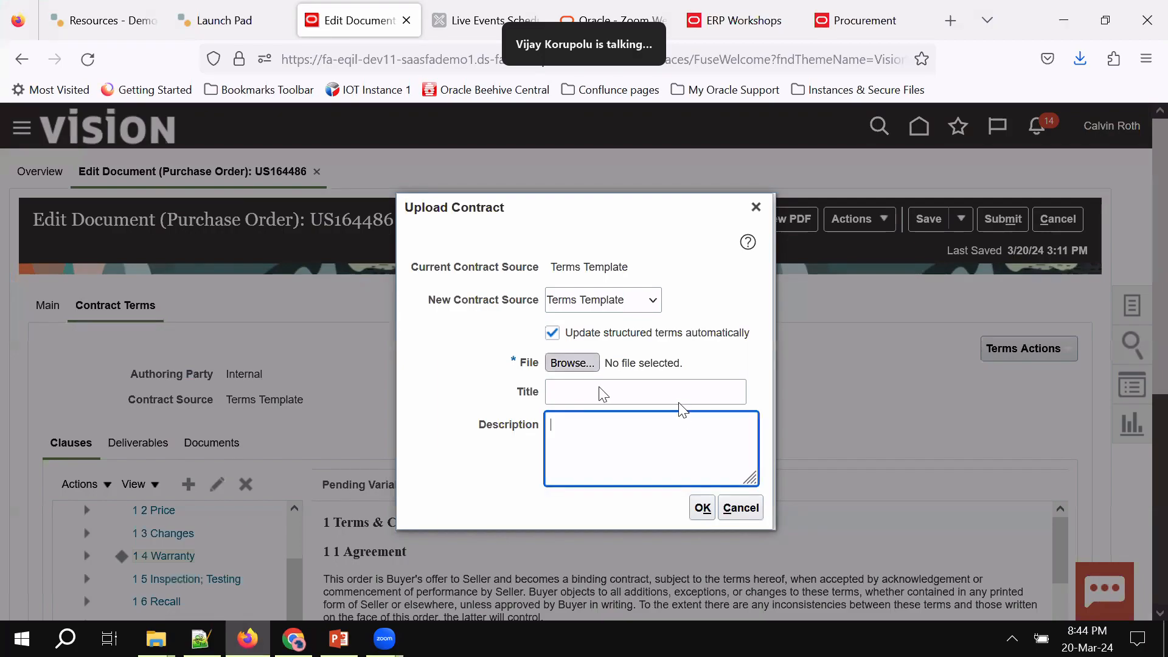
left_click(756, 208)
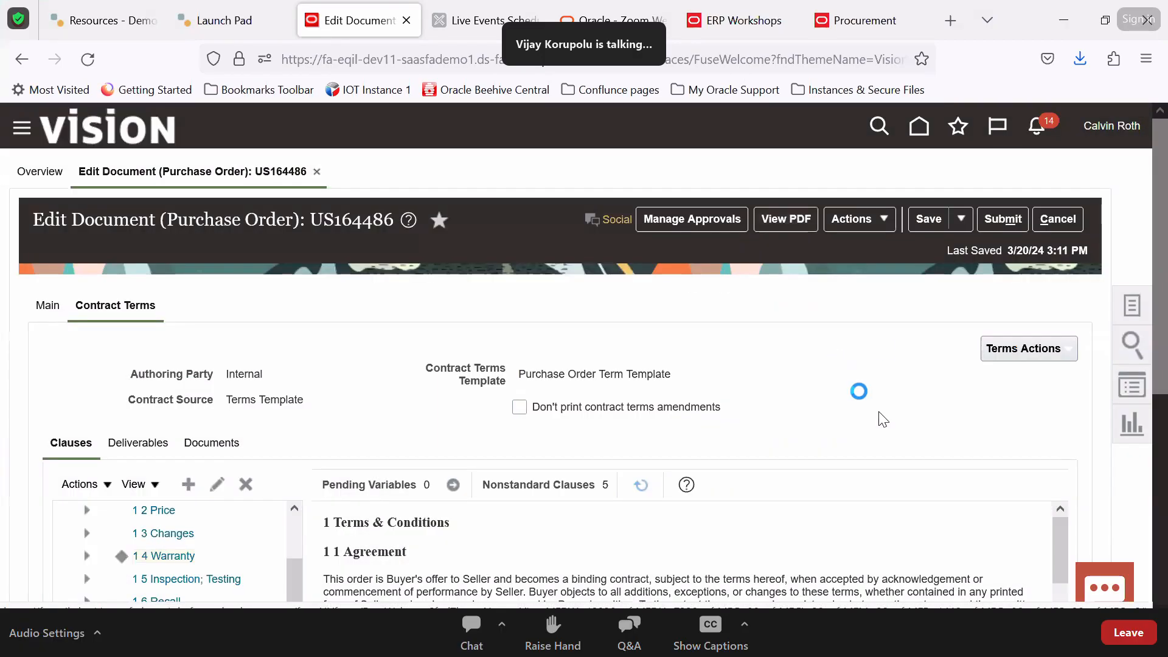
left_click(868, 224)
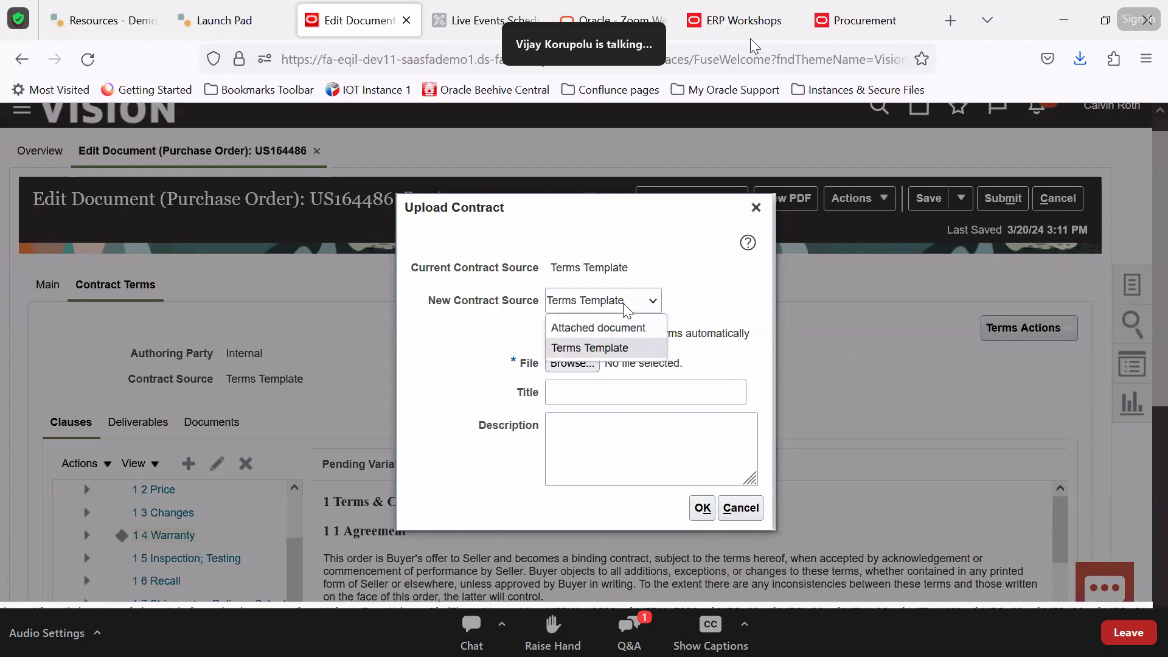
left_click(604, 329)
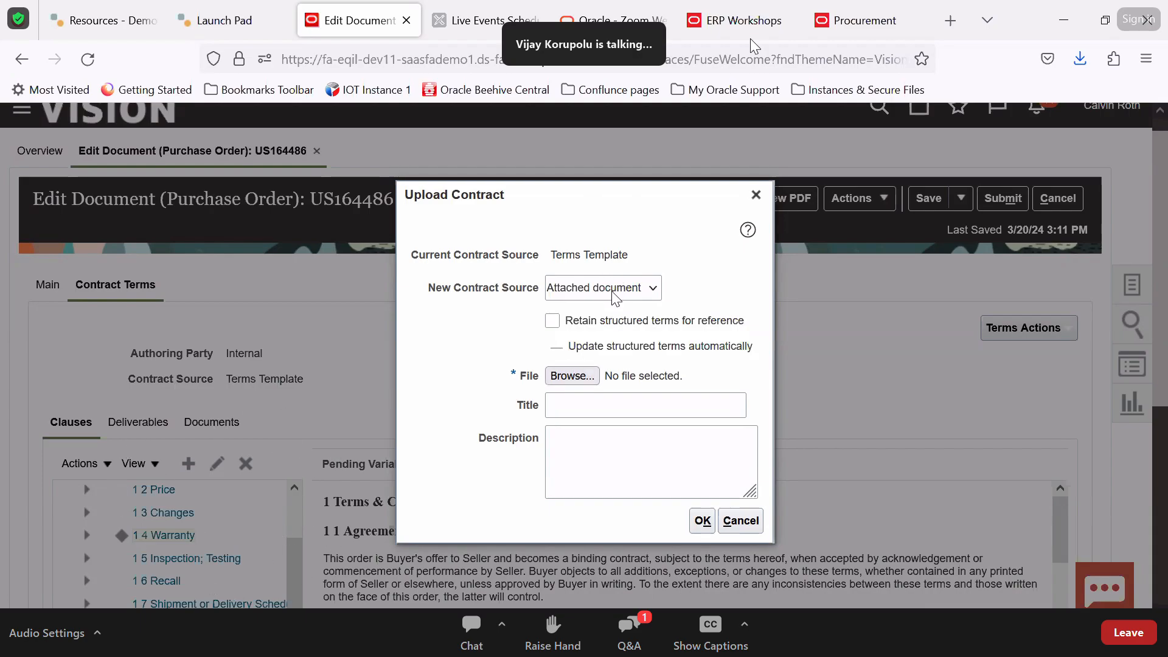
left_click(755, 194)
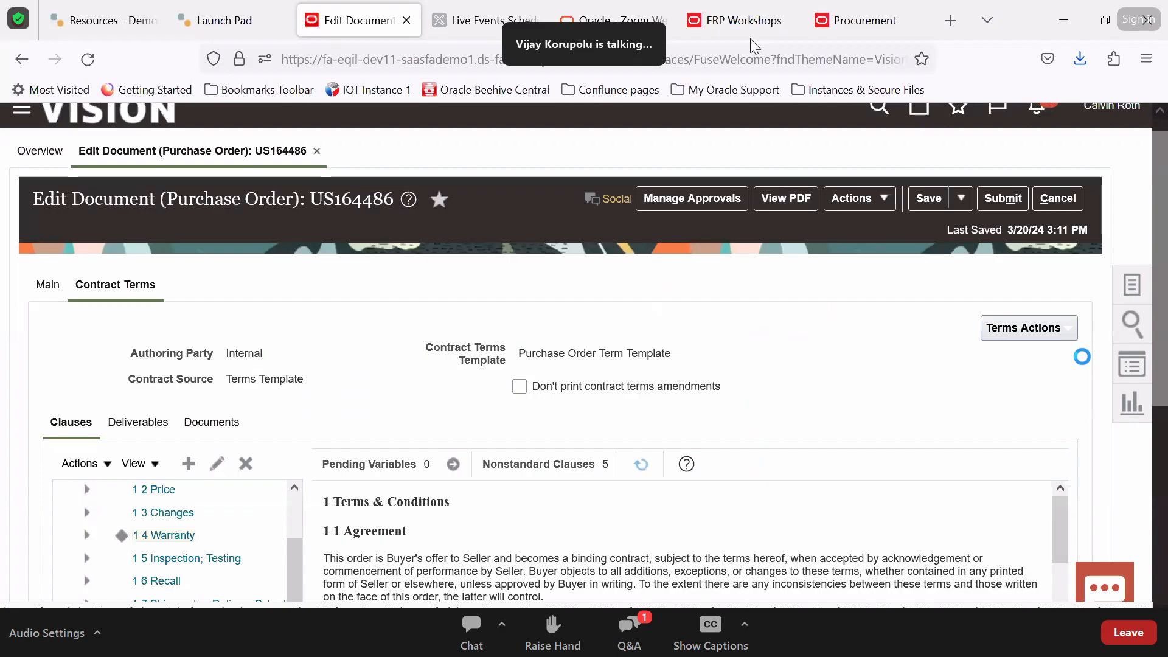
Remove all contract terms from purchase order US164486 and confirm with Yes
left_click(1046, 331)
scroll(962, 444, "down", 3)
left_click(945, 459)
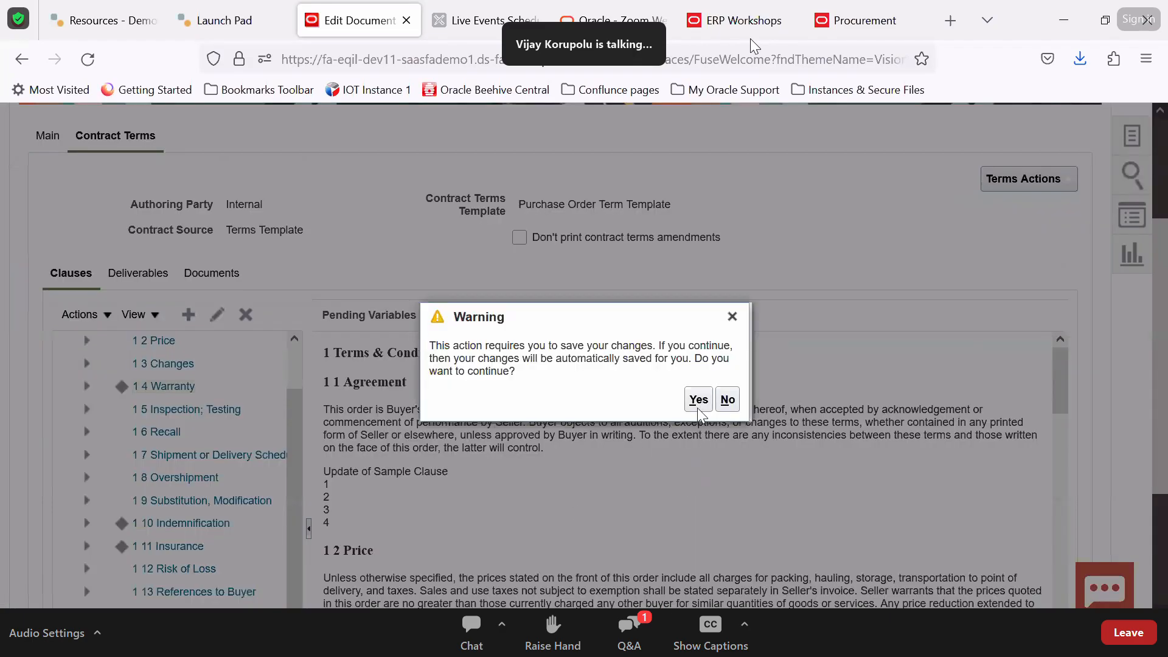
left_click(699, 400)
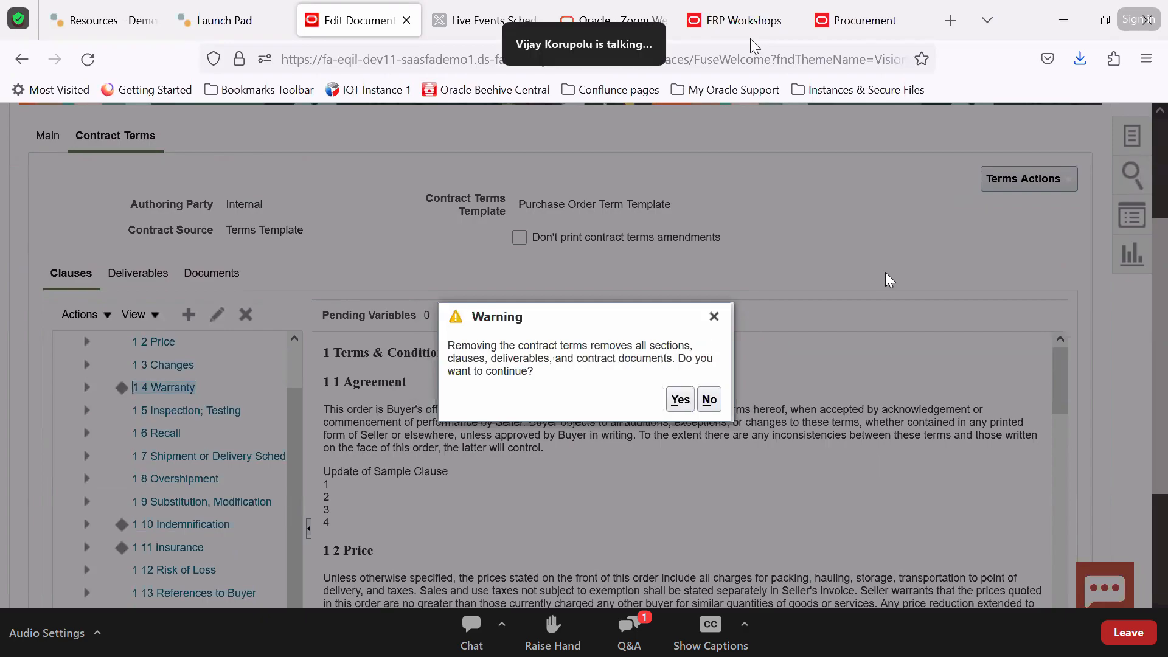
left_click(681, 402)
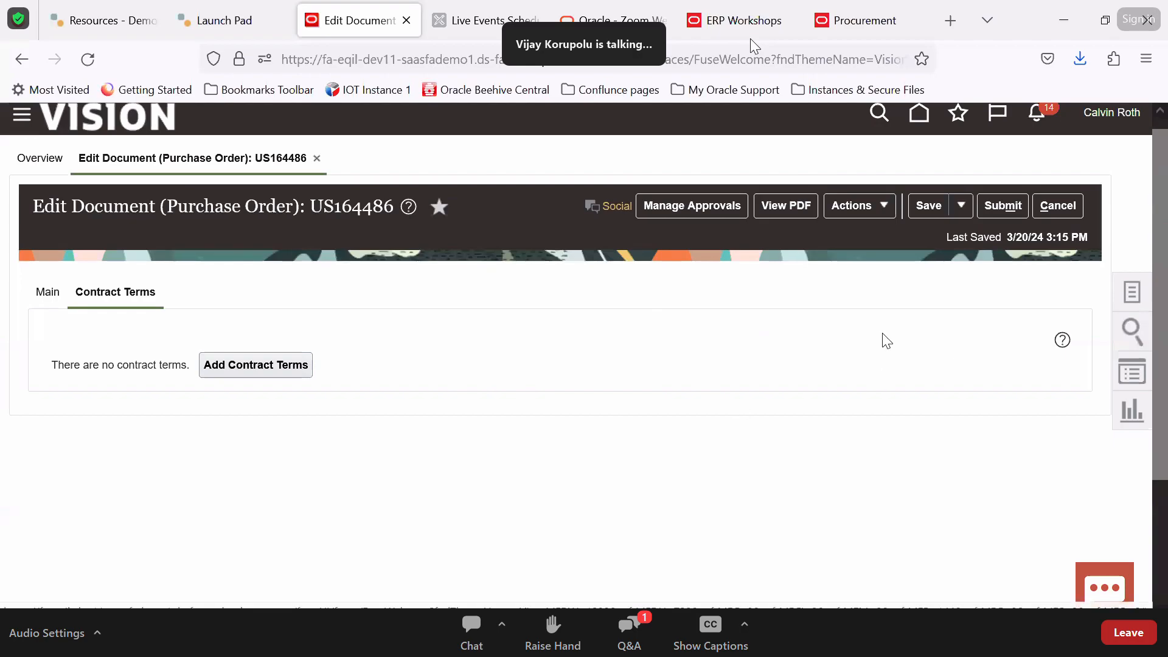
Open and cancel Add Contract Terms and a new attachment, then return to the home page
left_click(304, 366)
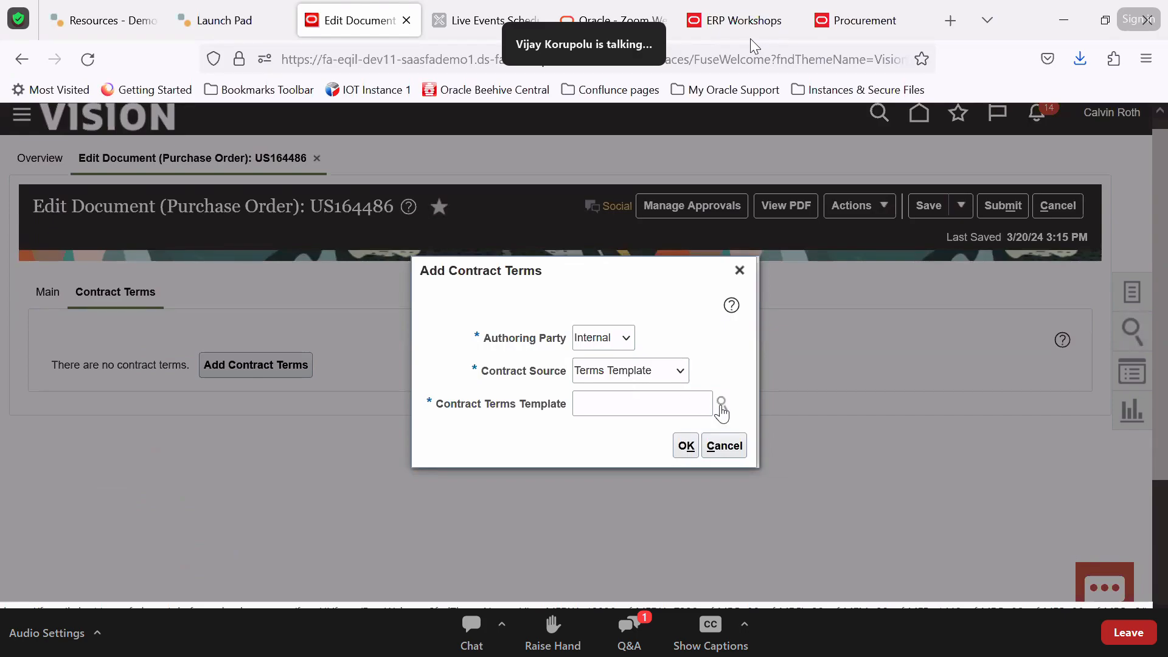
left_click(739, 435)
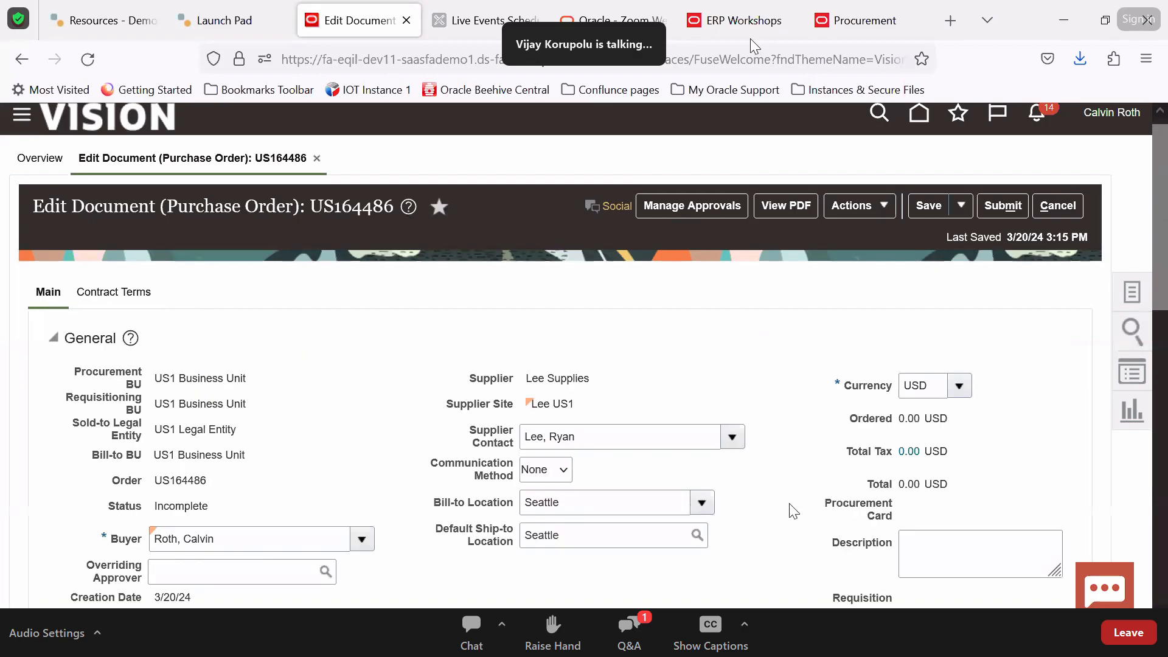
scroll(793, 511, "down", 6)
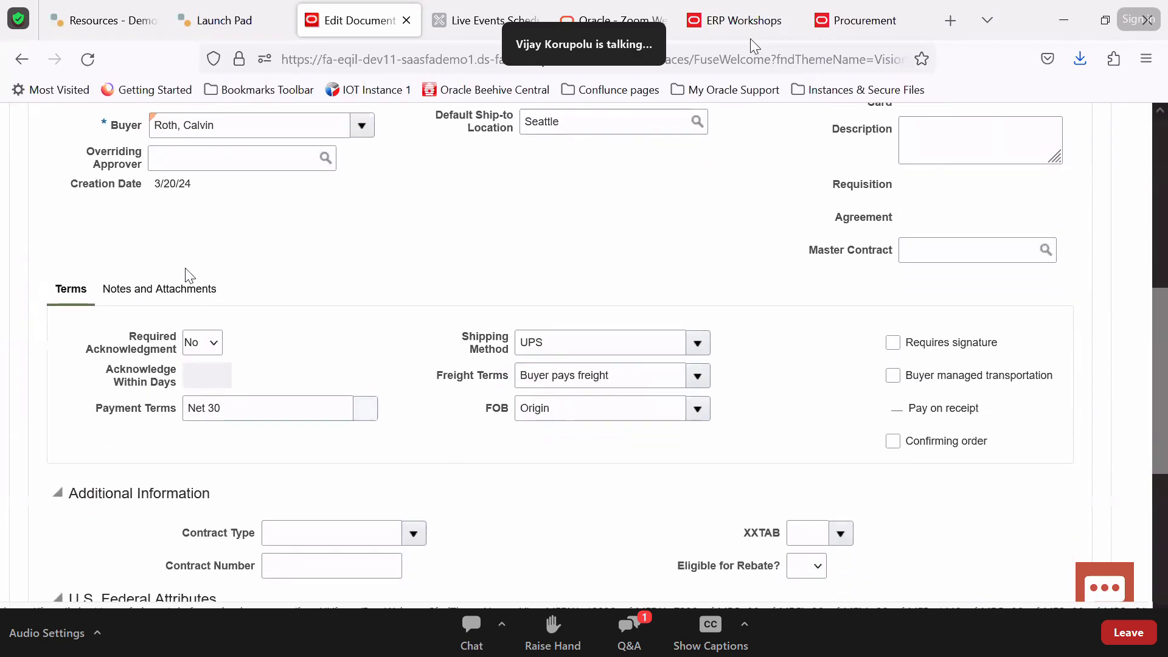
left_click(180, 292)
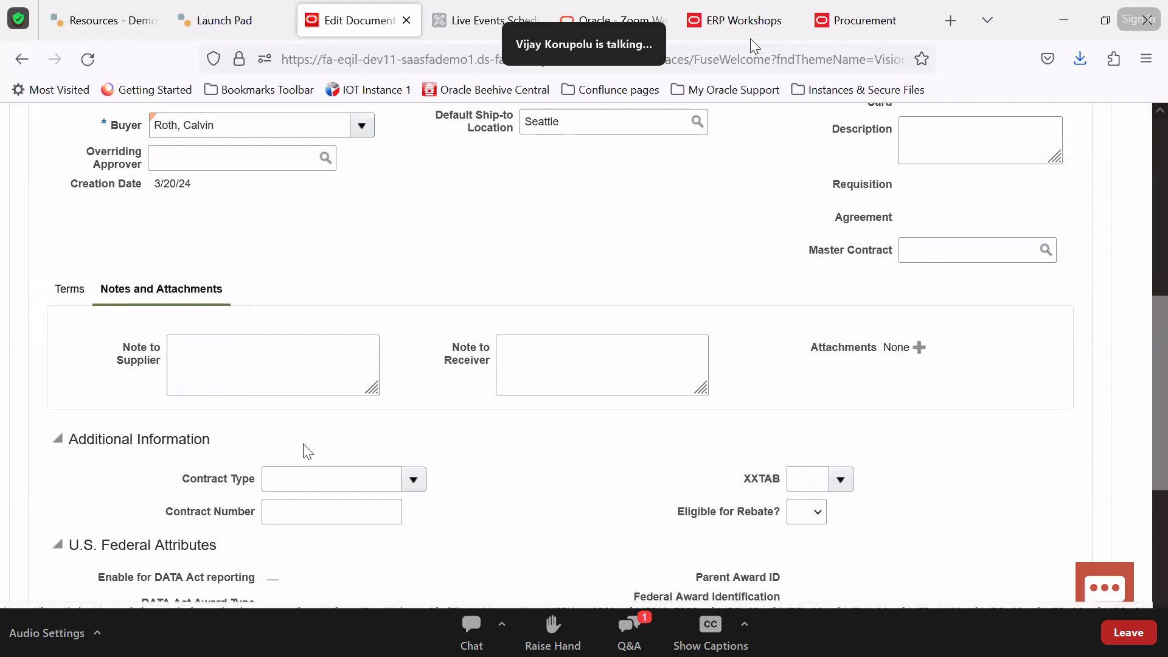
left_click(919, 347)
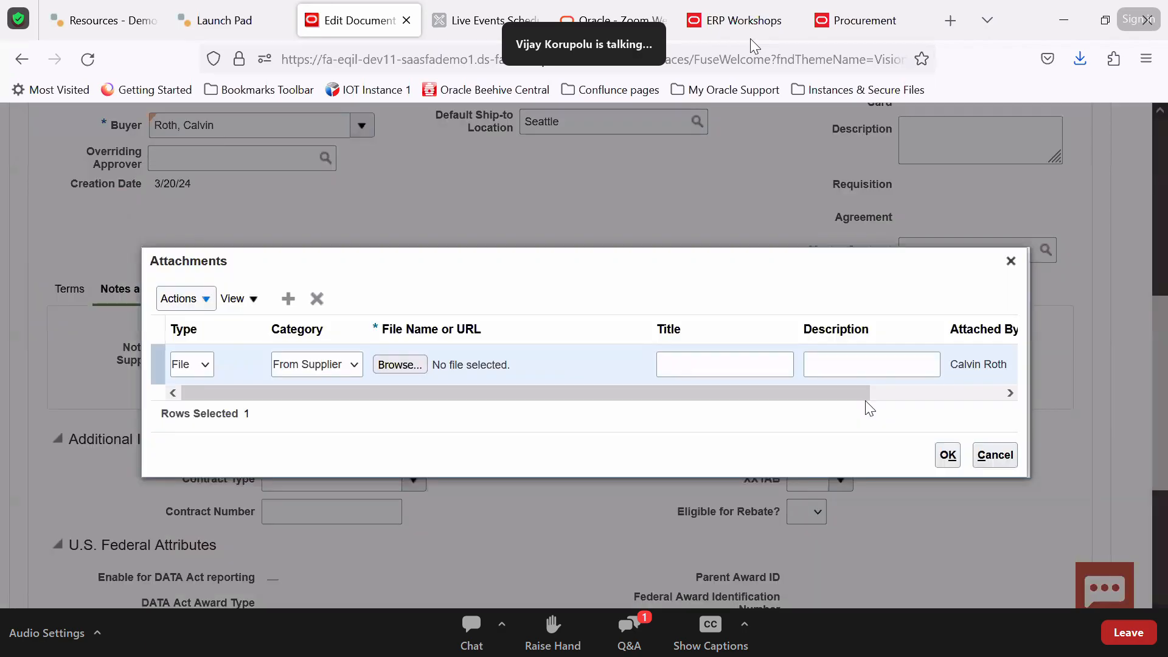
left_click(994, 460)
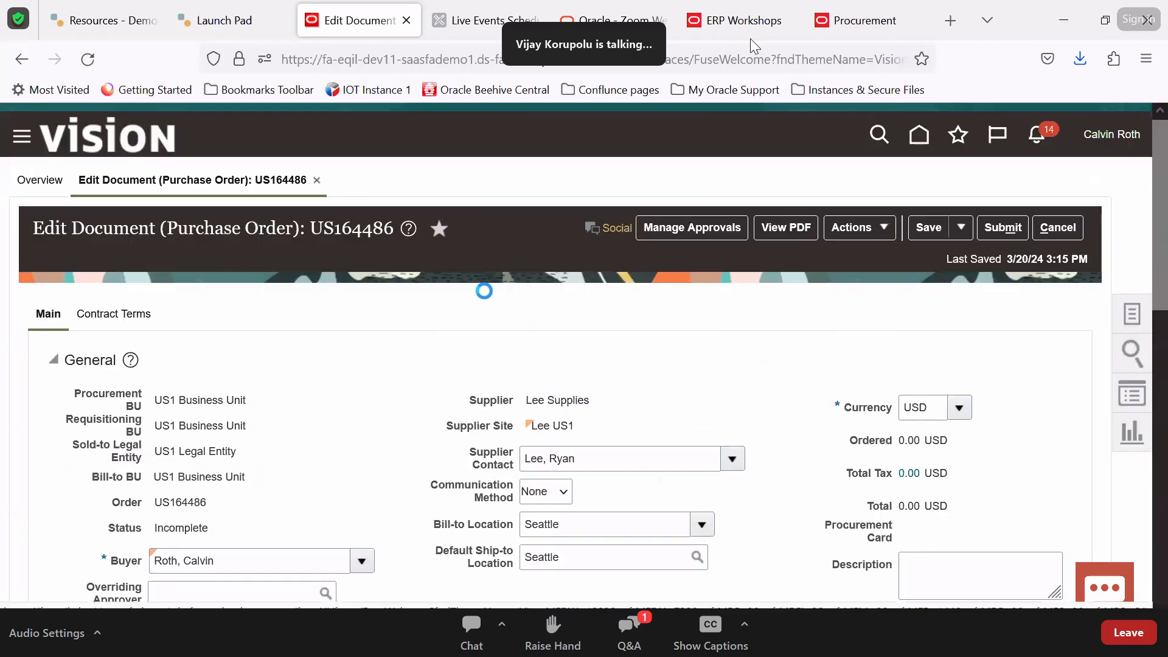
left_click(115, 306)
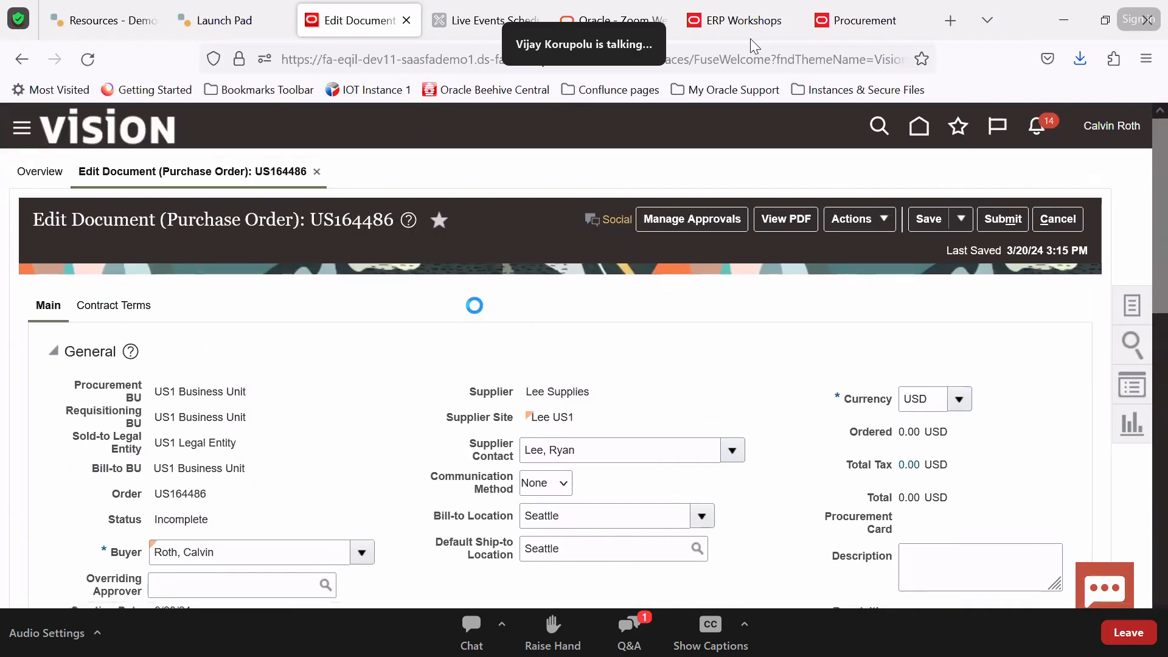
left_click(277, 382)
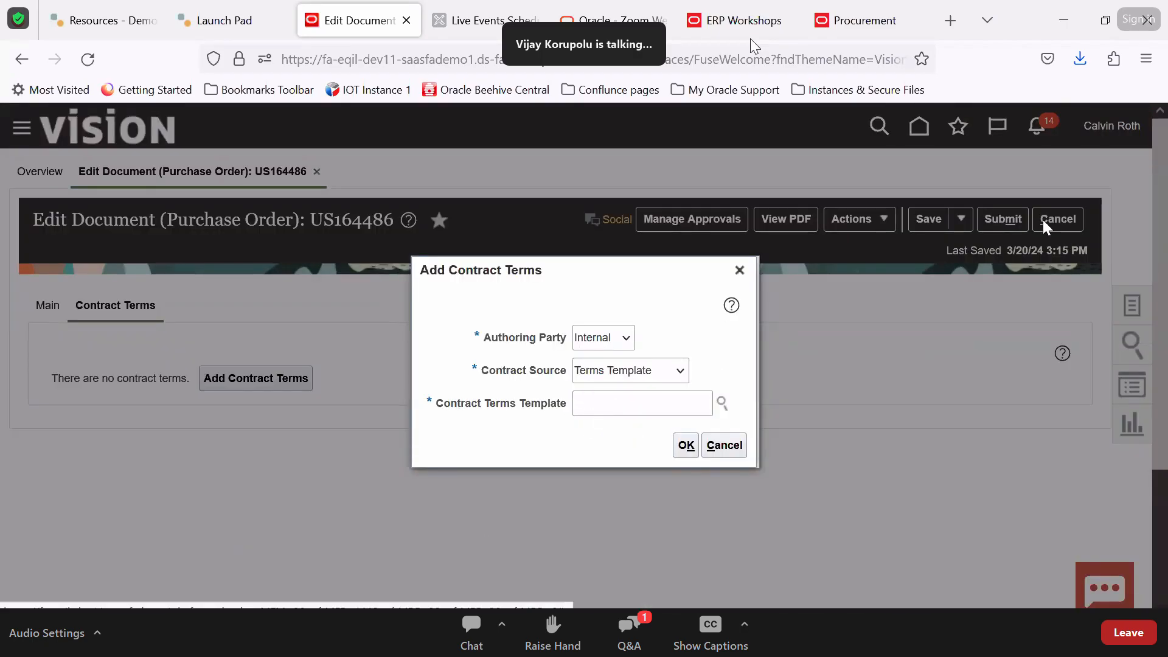
left_click(723, 445)
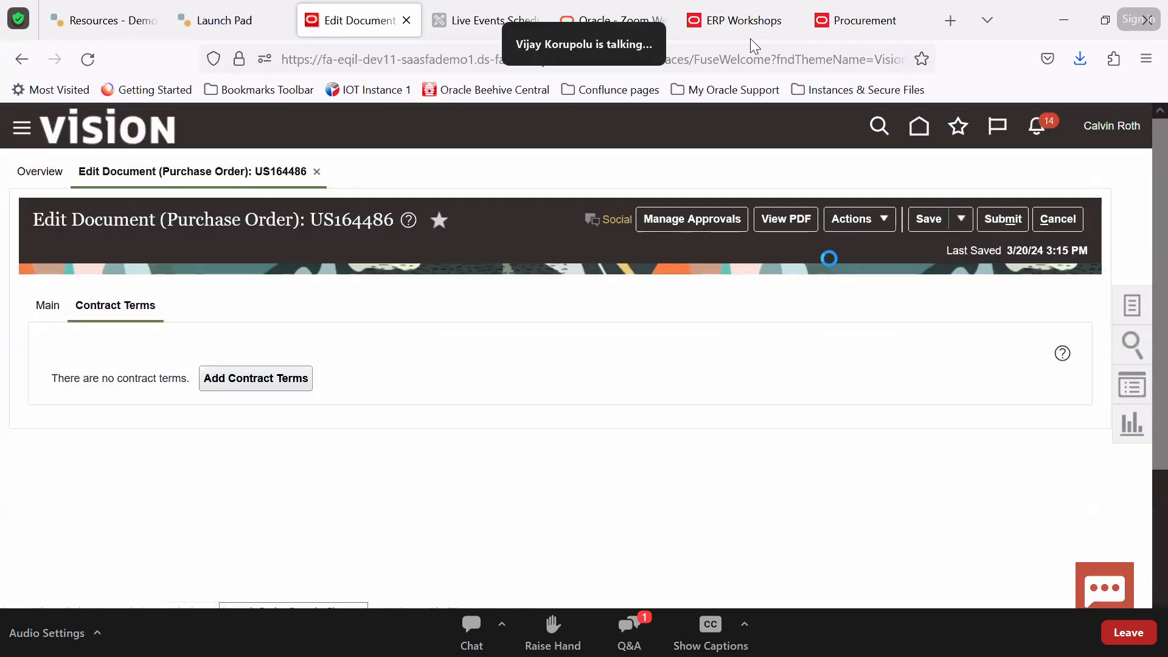
left_click(919, 127)
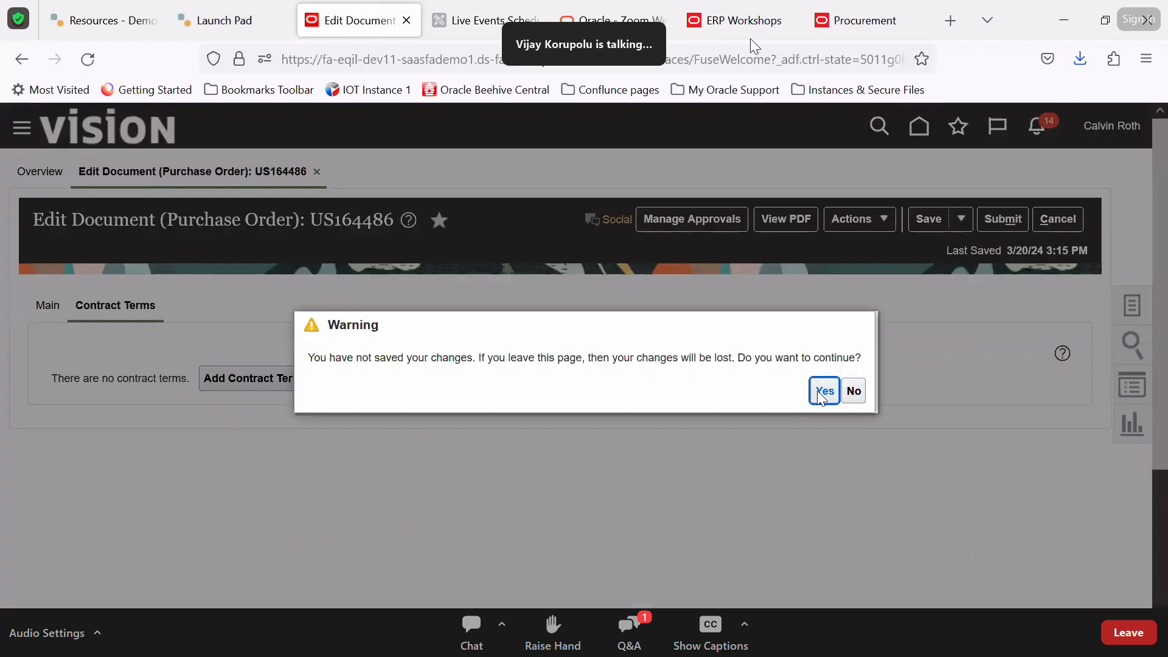
Leave the purchase order and start Create Terms Template from the Contract Management Terms Library
left_click(823, 393)
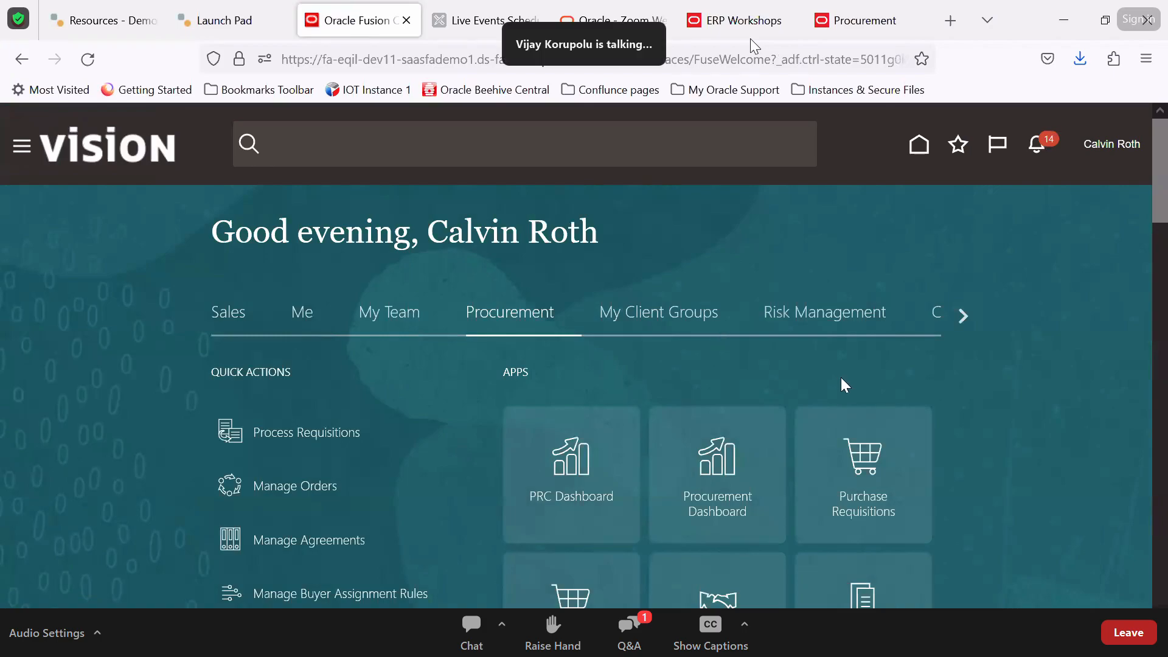
left_click(964, 315)
left_click(296, 318)
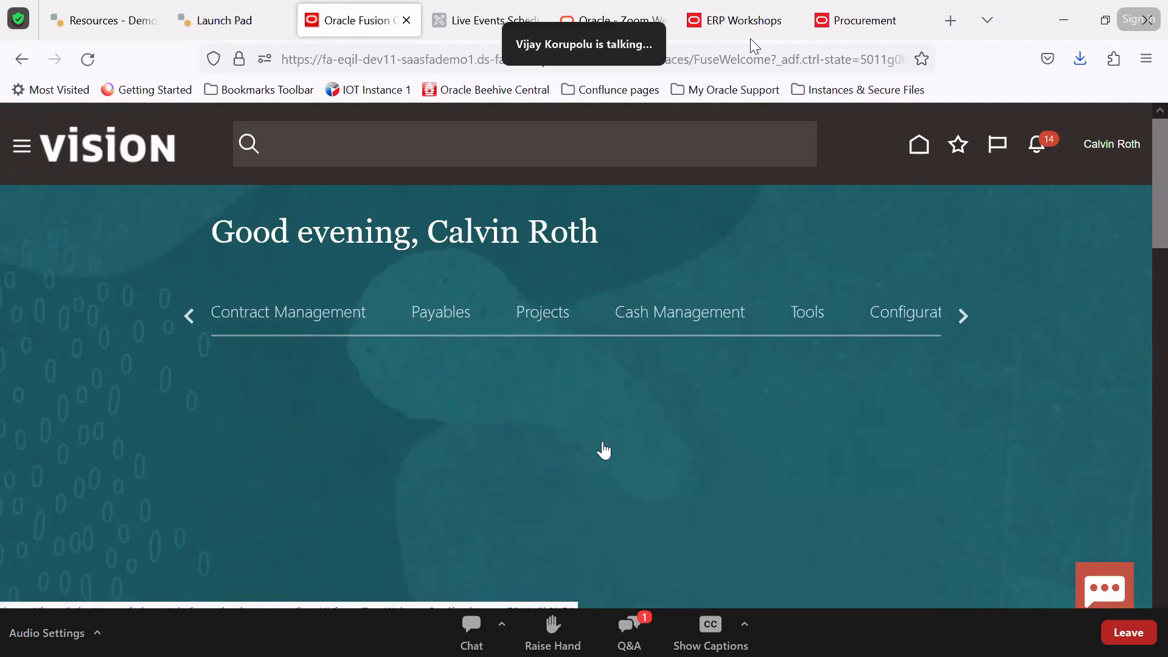
left_click(733, 500)
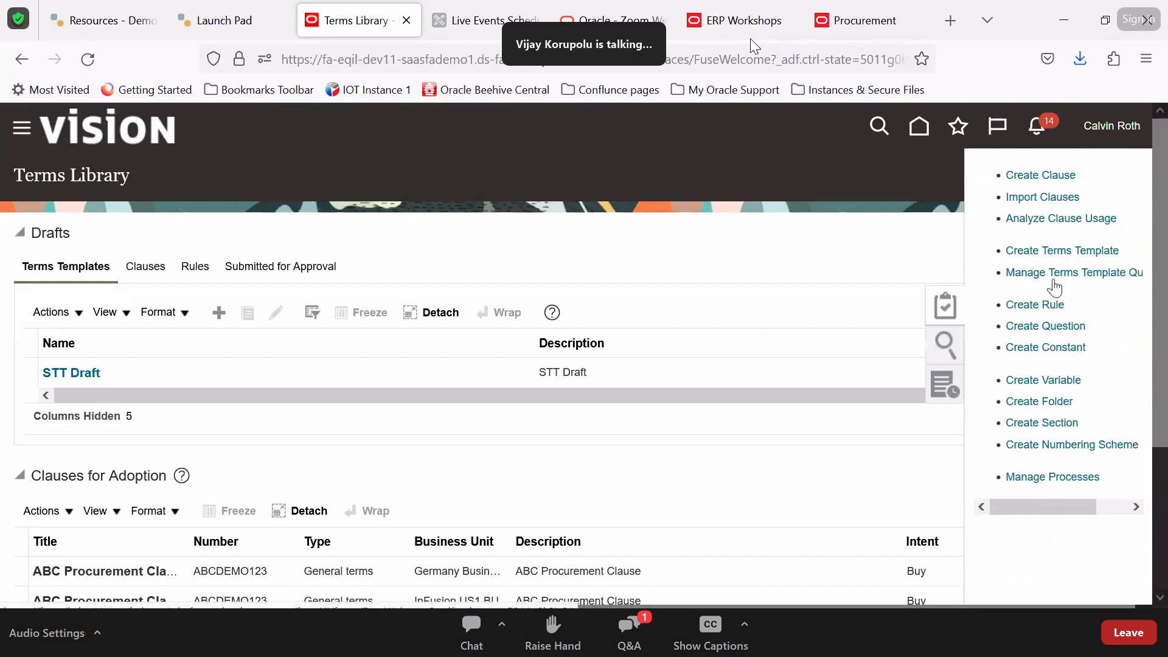
left_click(1051, 253)
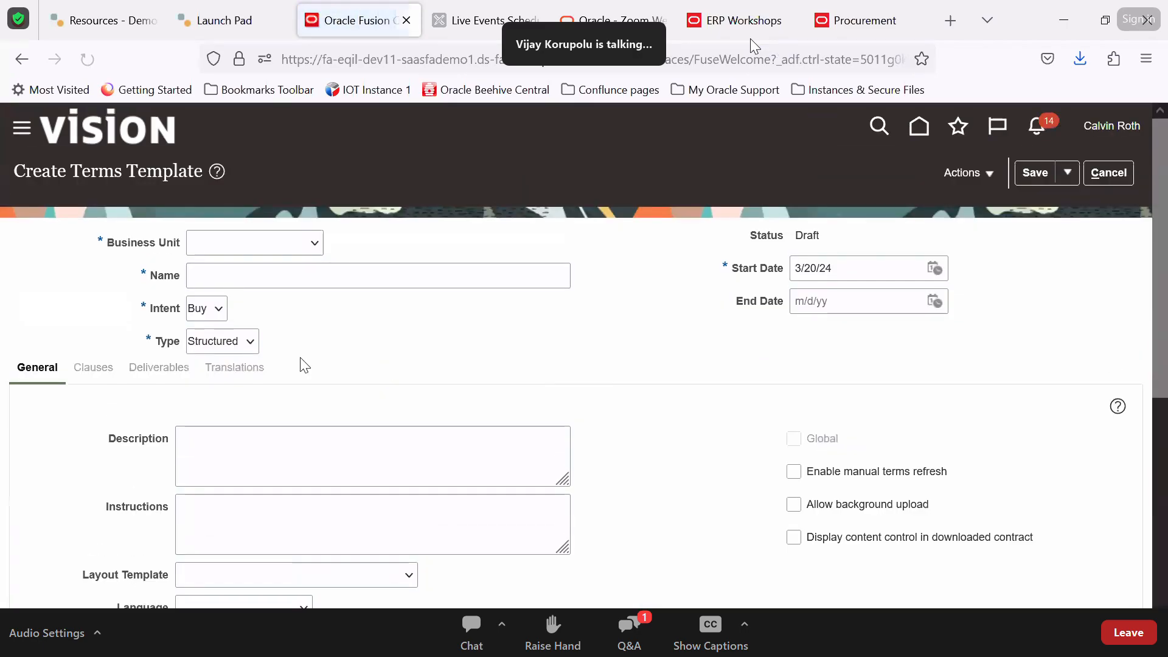
Create template DEMO TT for US1 Business Unit with type Simplified and save it in Draft
left_click(229, 341)
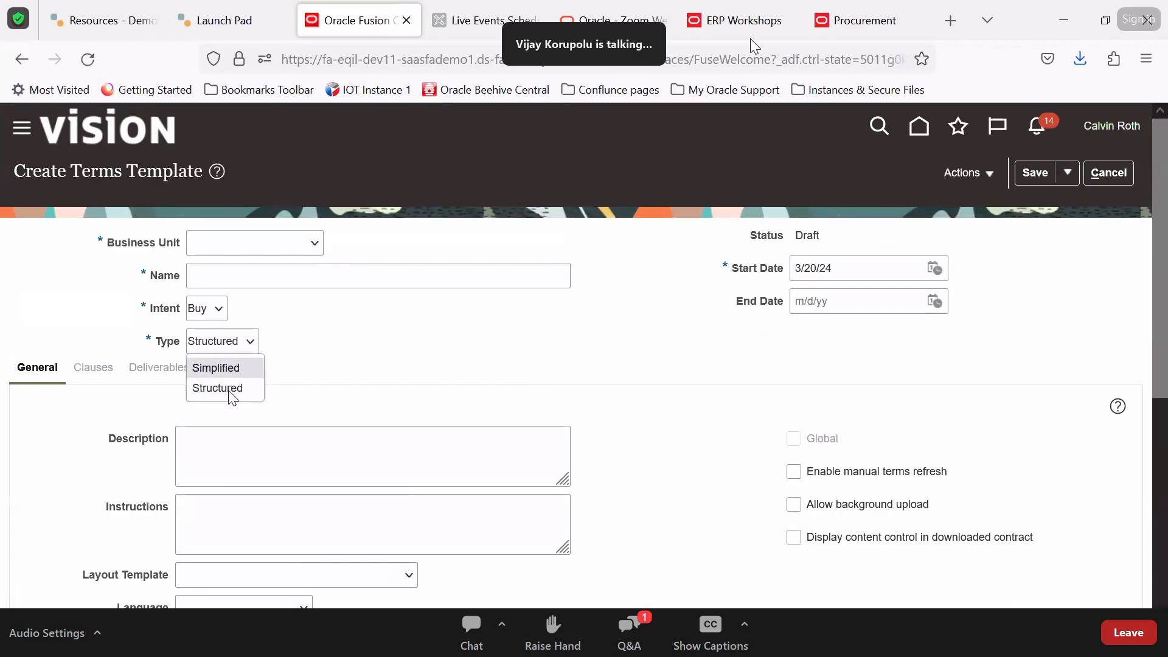
left_click(222, 388)
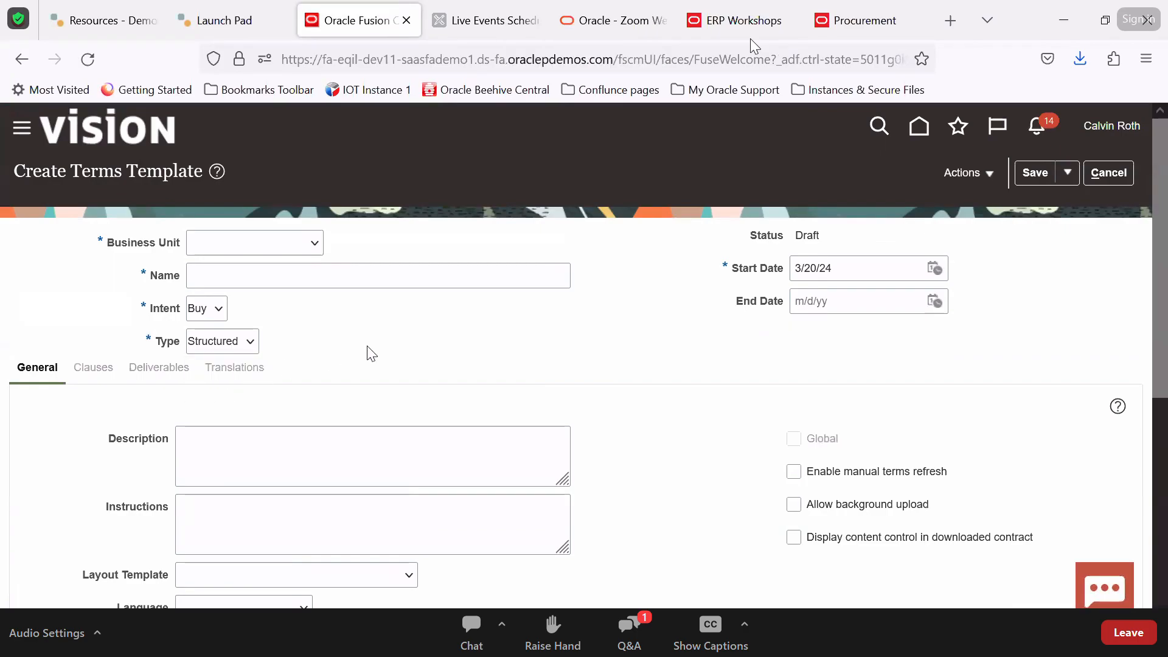
left_click(267, 250)
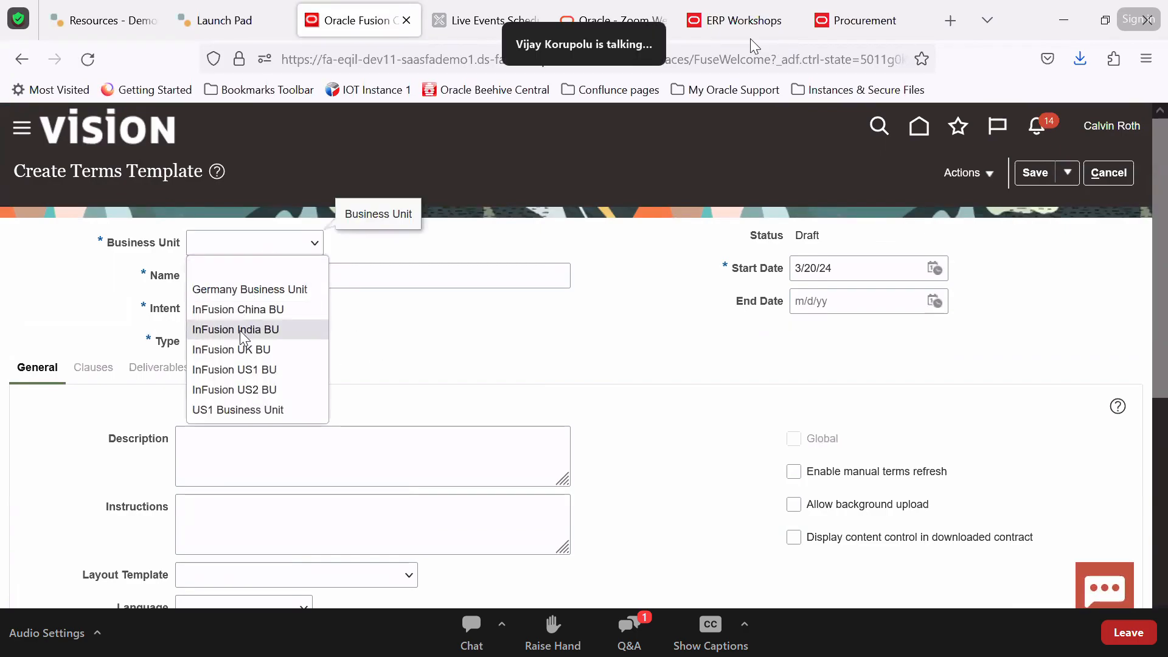
left_click(232, 410)
left_click(298, 273)
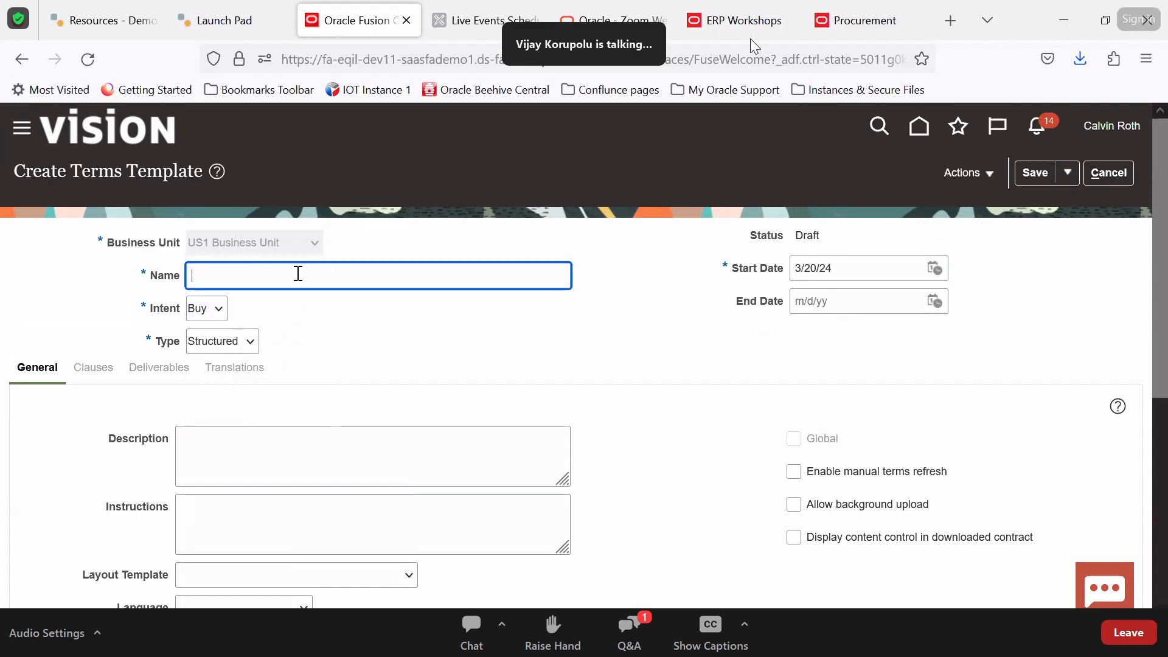
type("DEMO TT")
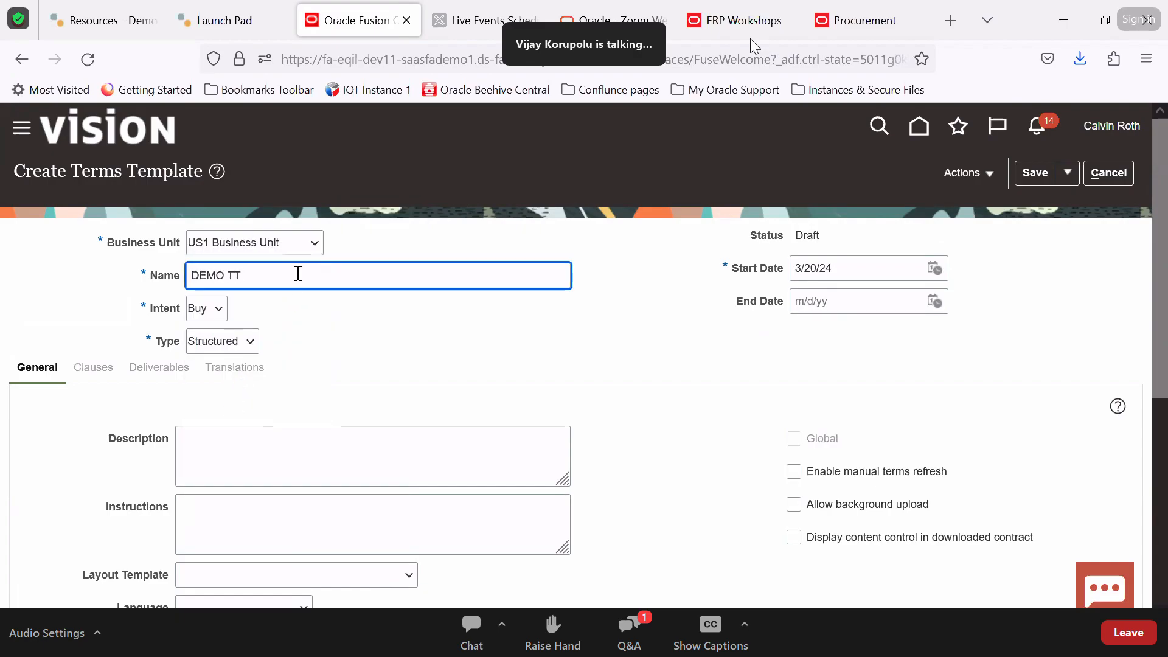
key("Tab")
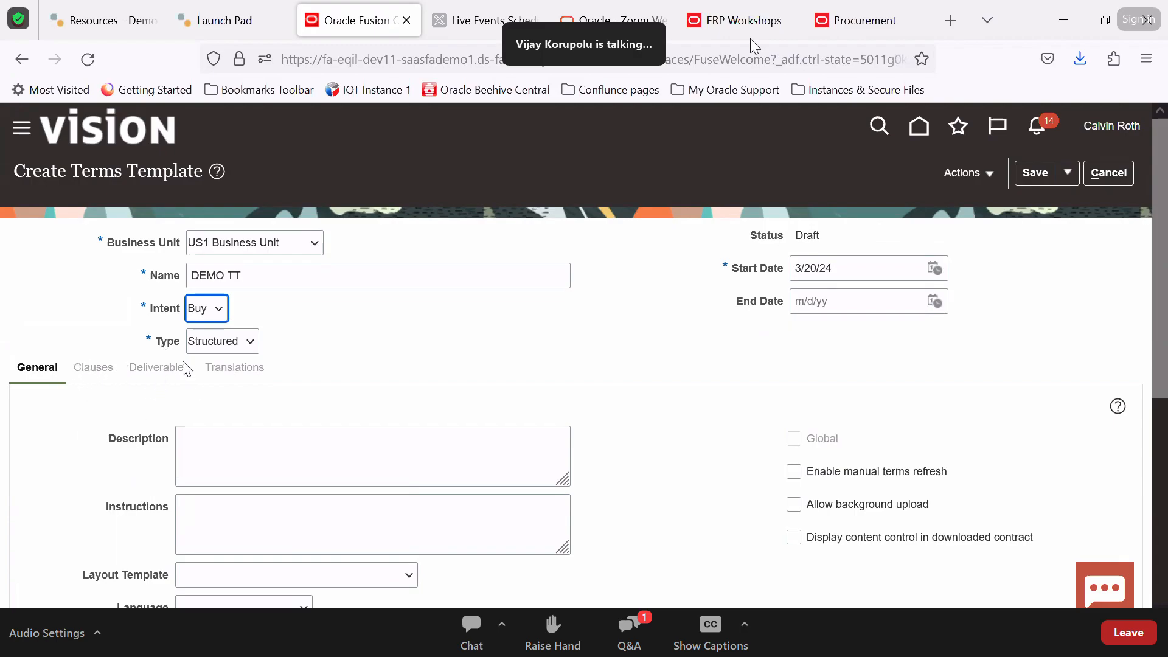
left_click(221, 346)
left_click(214, 366)
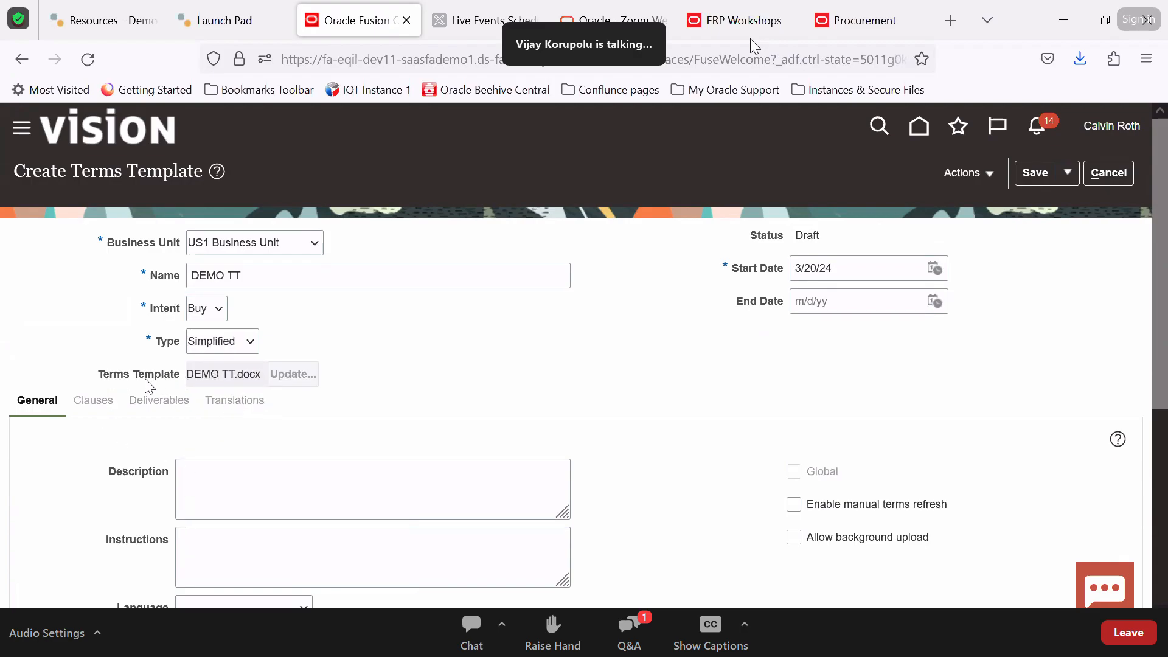
left_click(1034, 173)
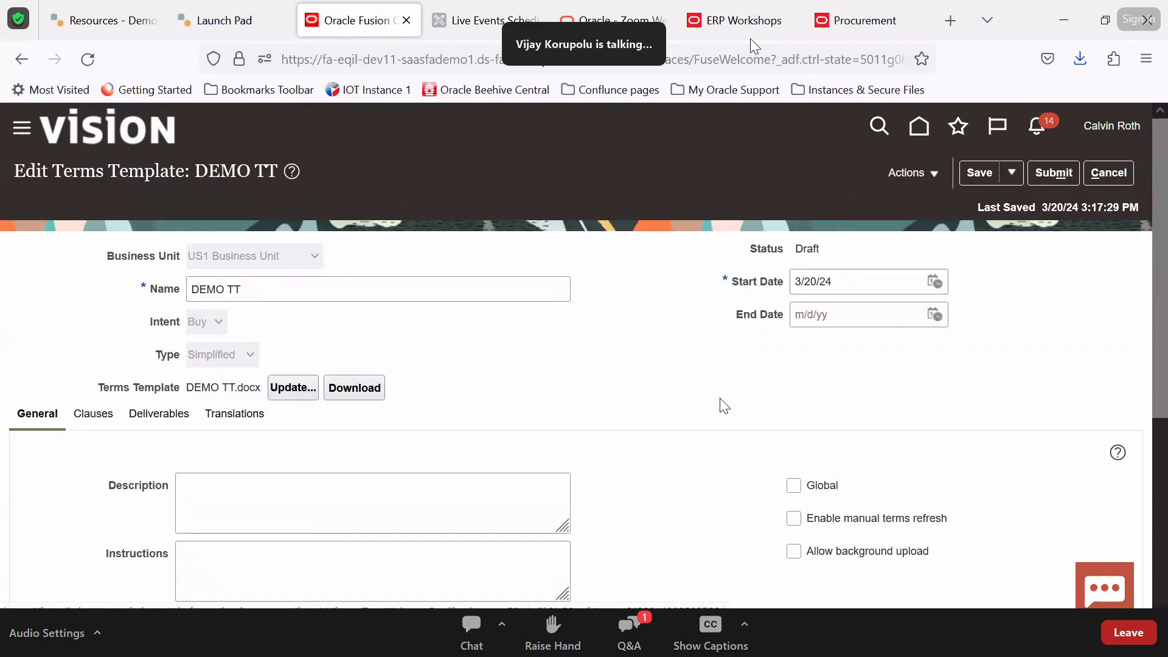
Open the template file Update and Browse dialogs, then cancel both without replacing the file
scroll(436, 496, "down", 5)
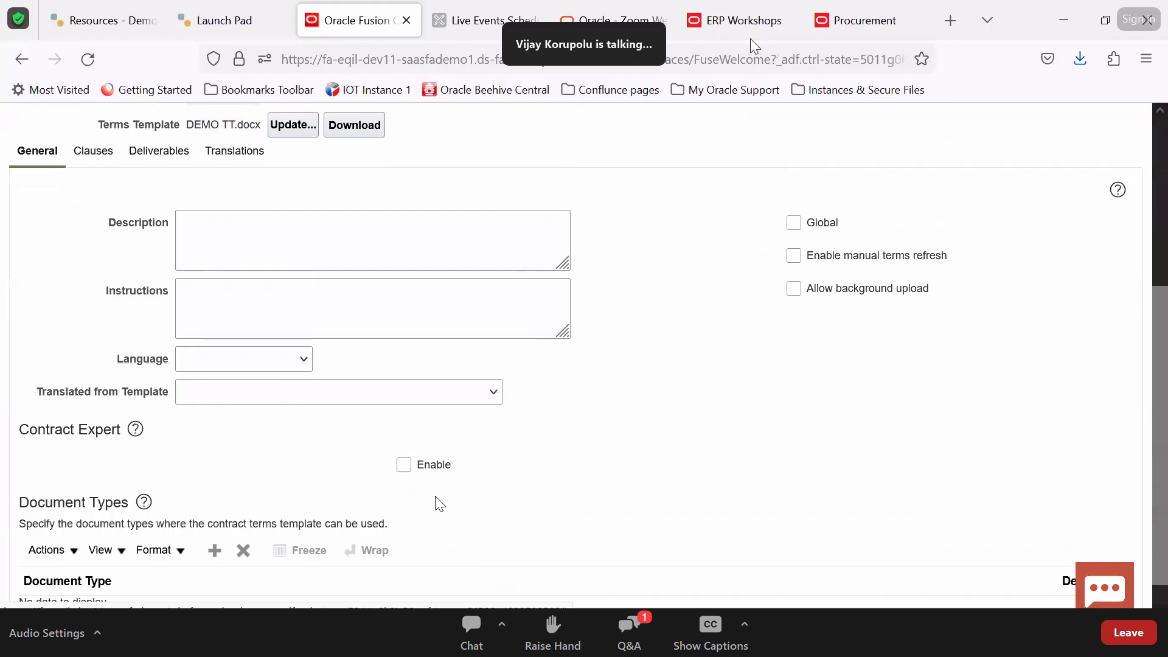
scroll(365, 340, "up", 1)
scroll(374, 345, "up", 1)
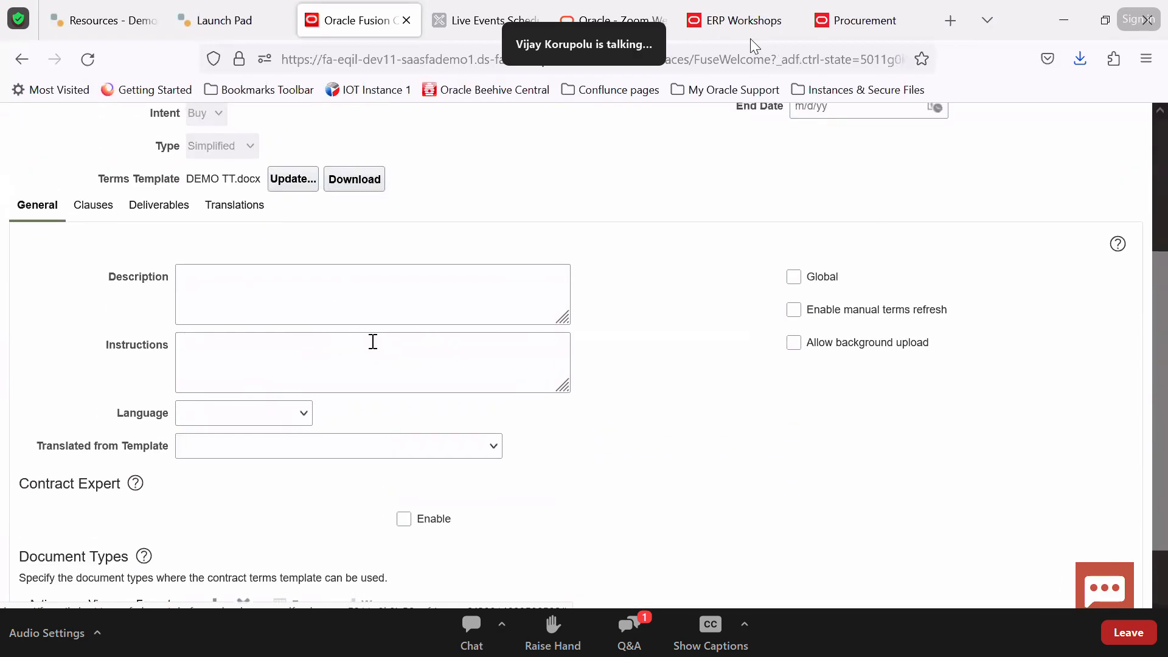
scroll(304, 386, "down", 2)
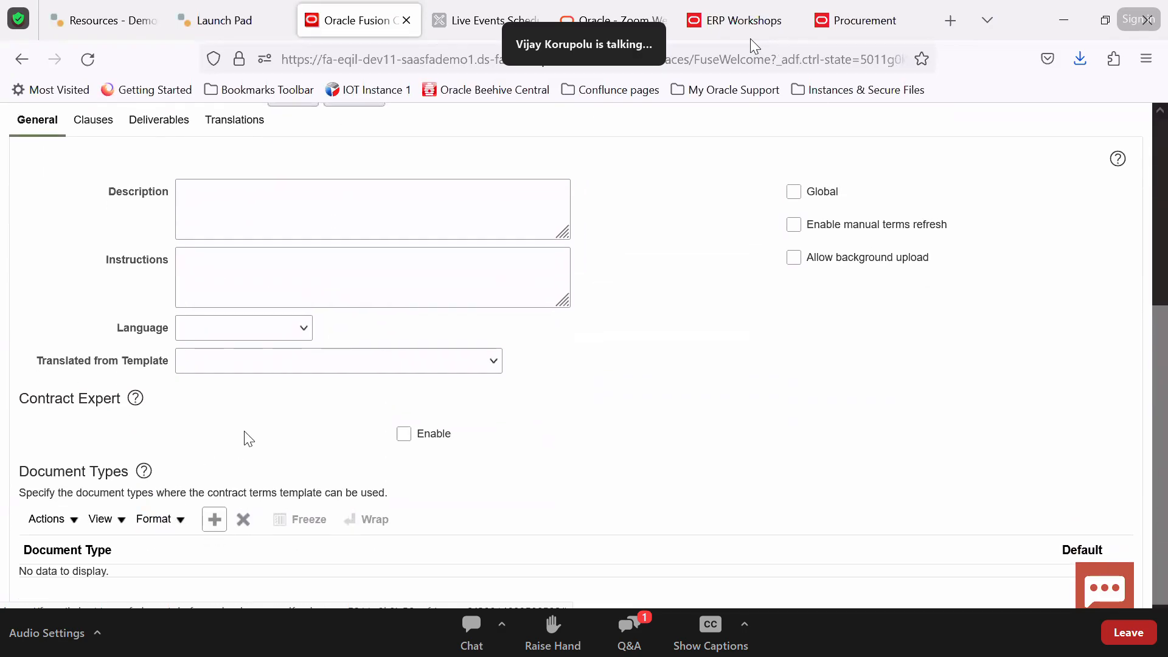
scroll(166, 407, "up", 5)
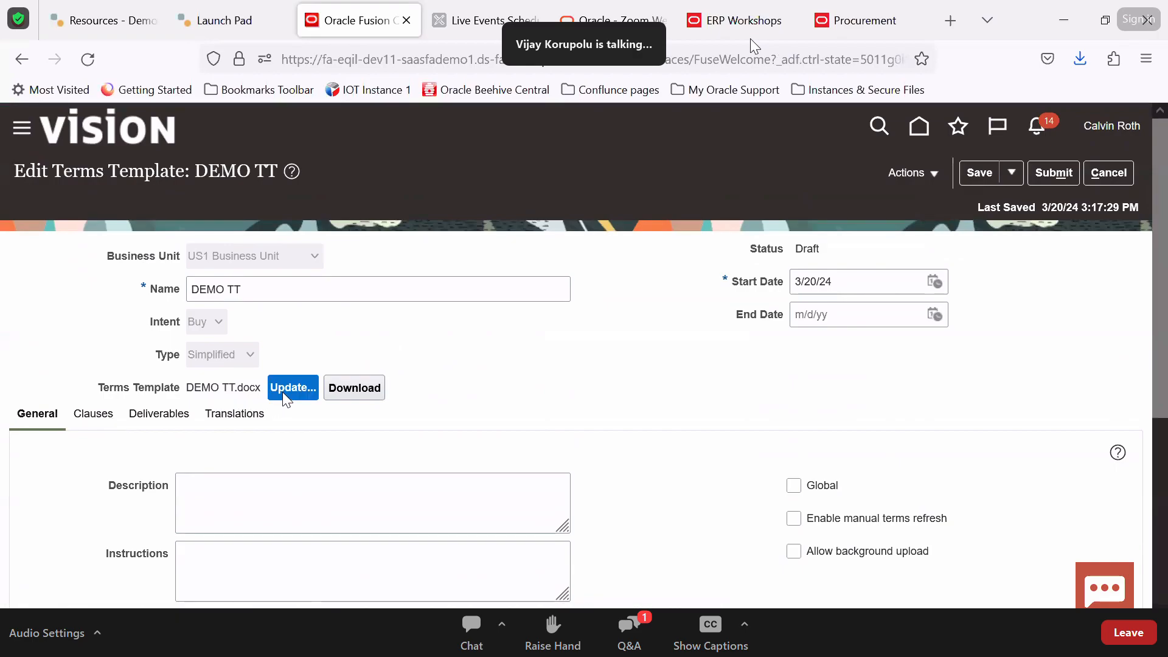
left_click(284, 391)
left_click(519, 360)
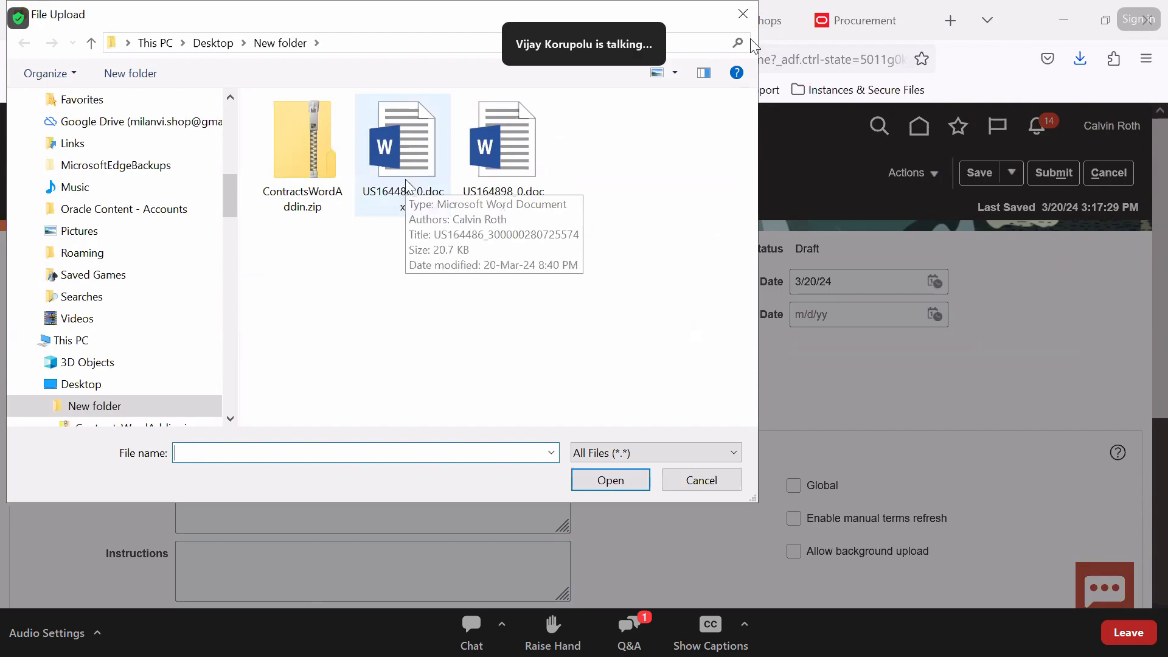
left_click(672, 487)
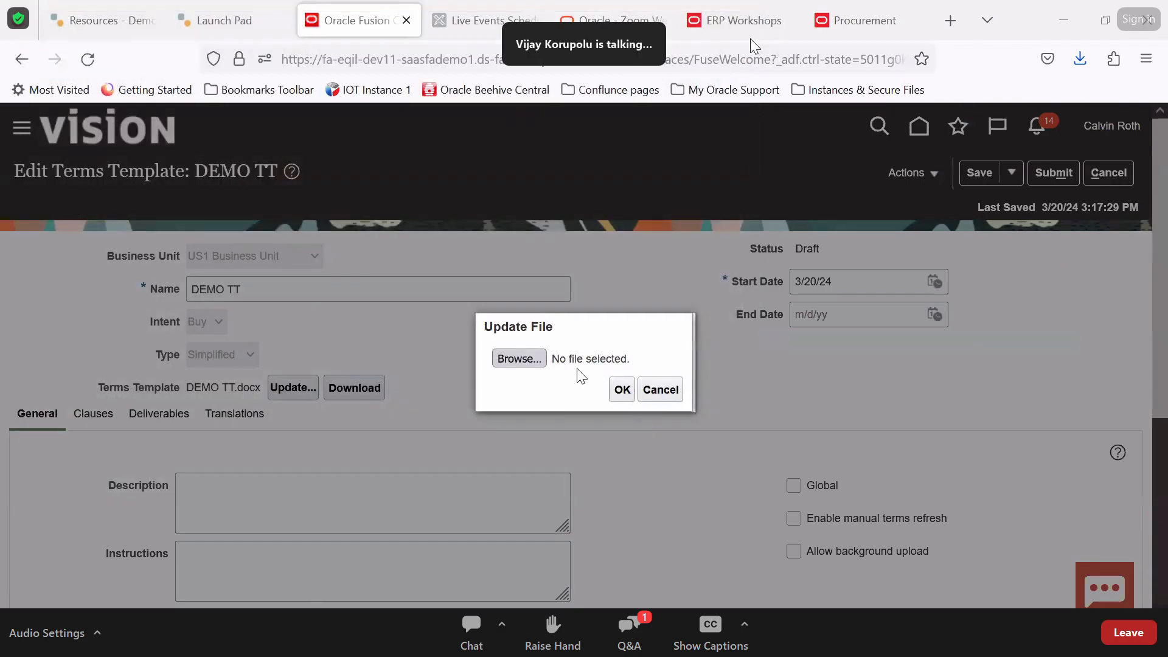
left_click(669, 396)
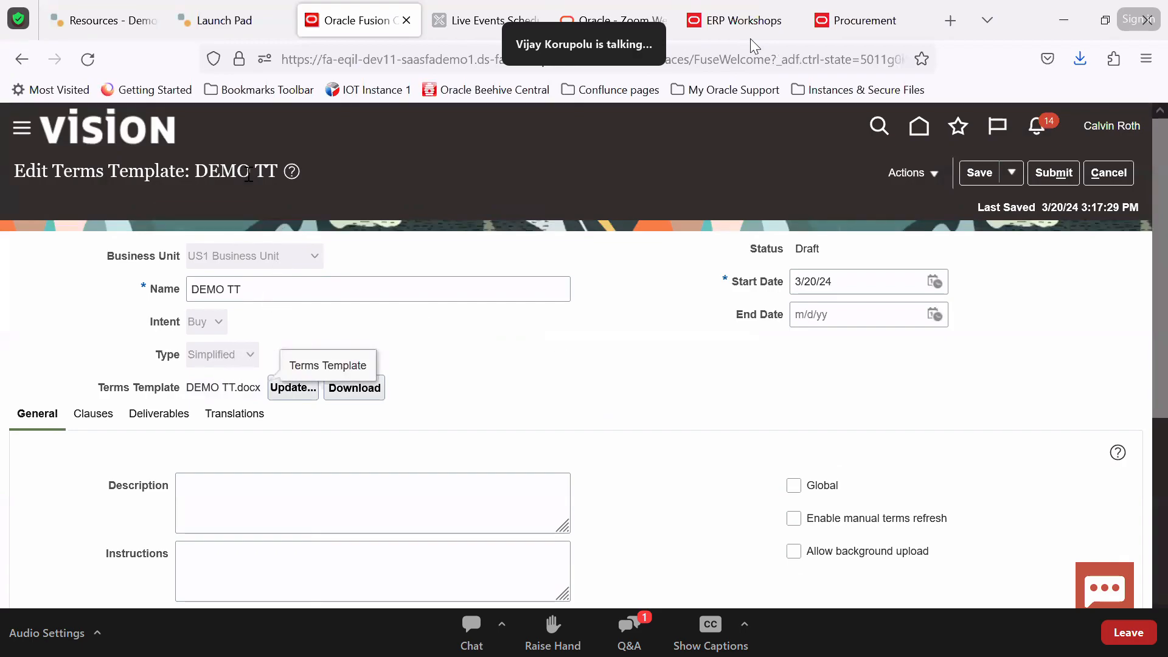
Show the template's Clauses and download DEMO TT.docx into the desktop's New folder
left_click(87, 415)
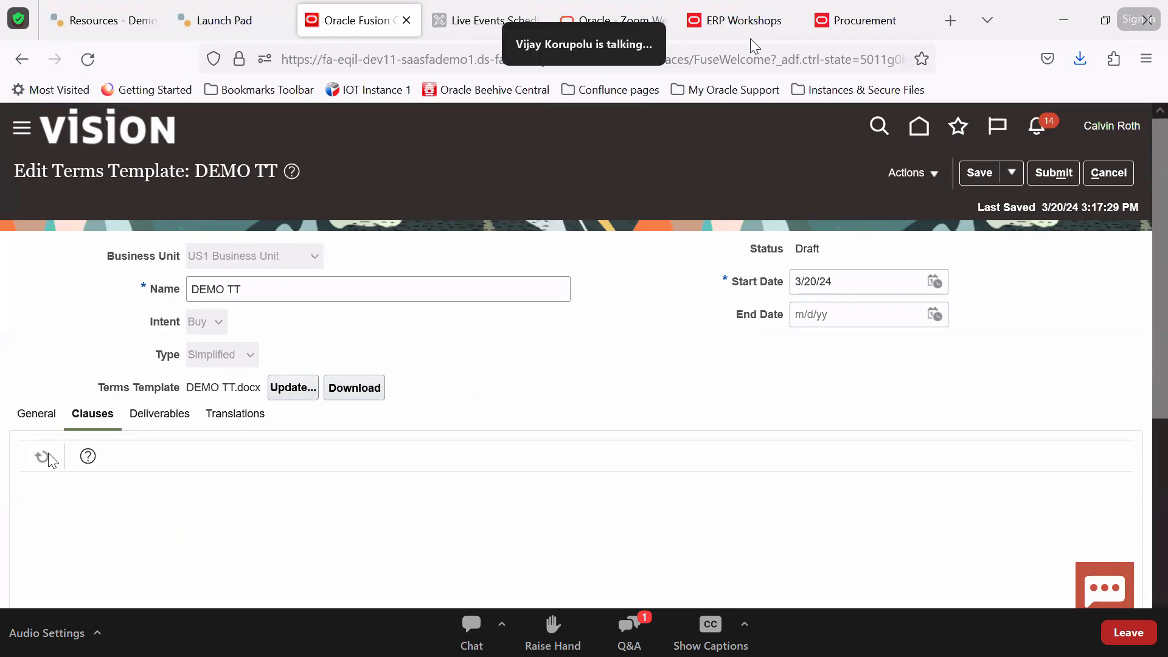
triple_click(212, 394)
left_click(341, 387)
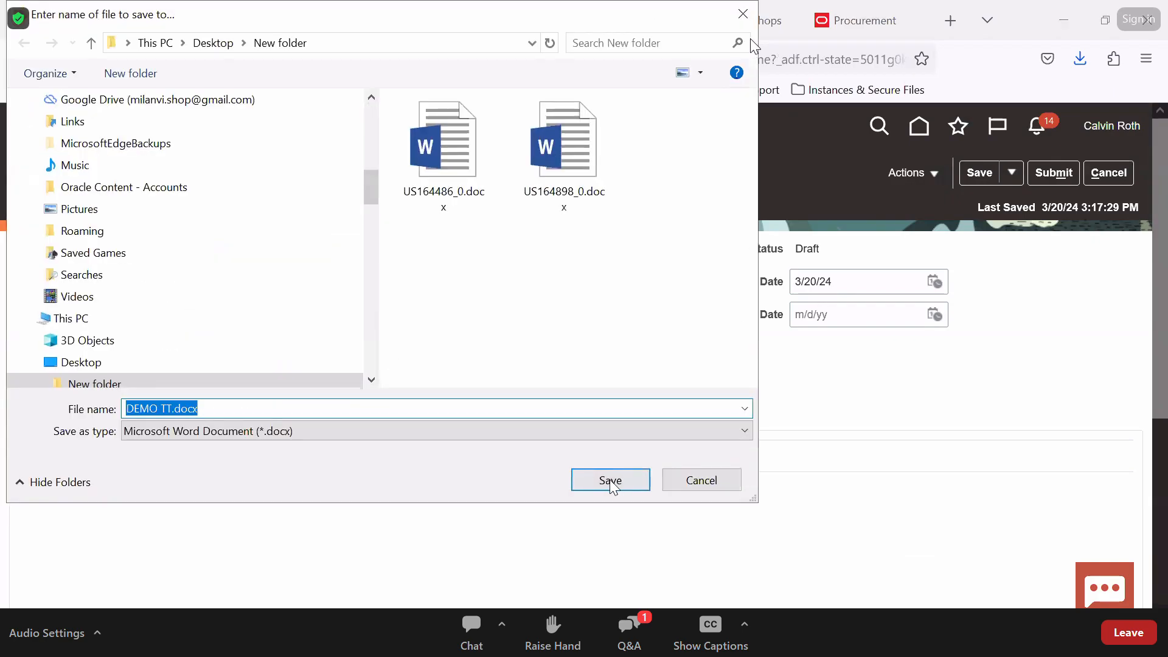
left_click(610, 481)
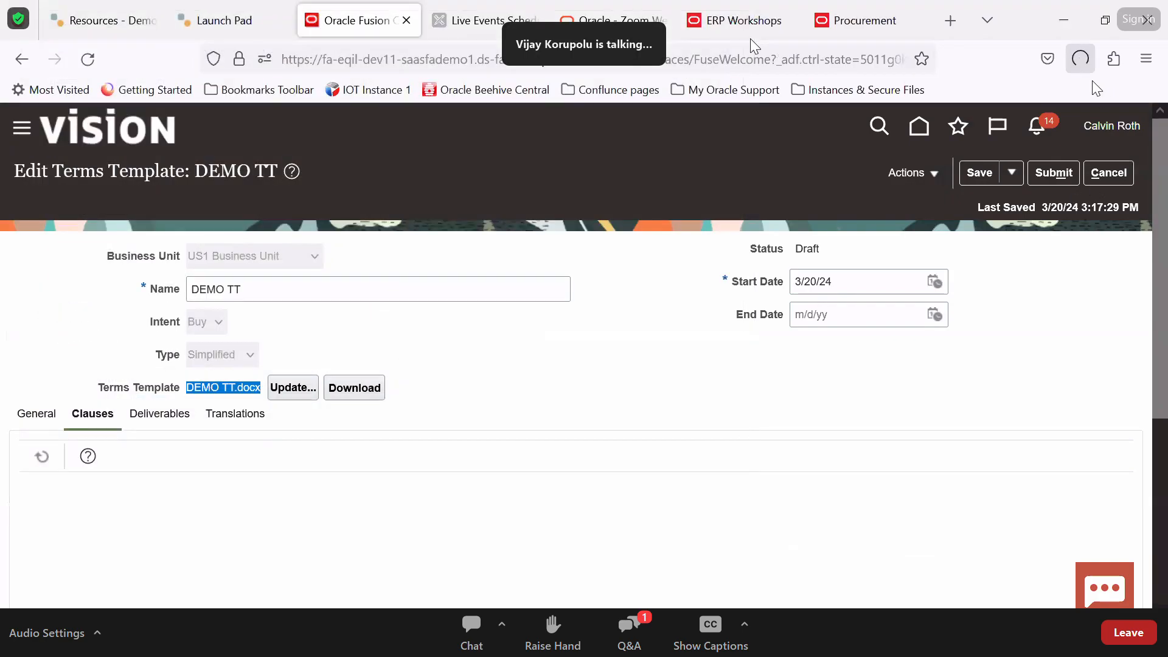
left_click(854, 106)
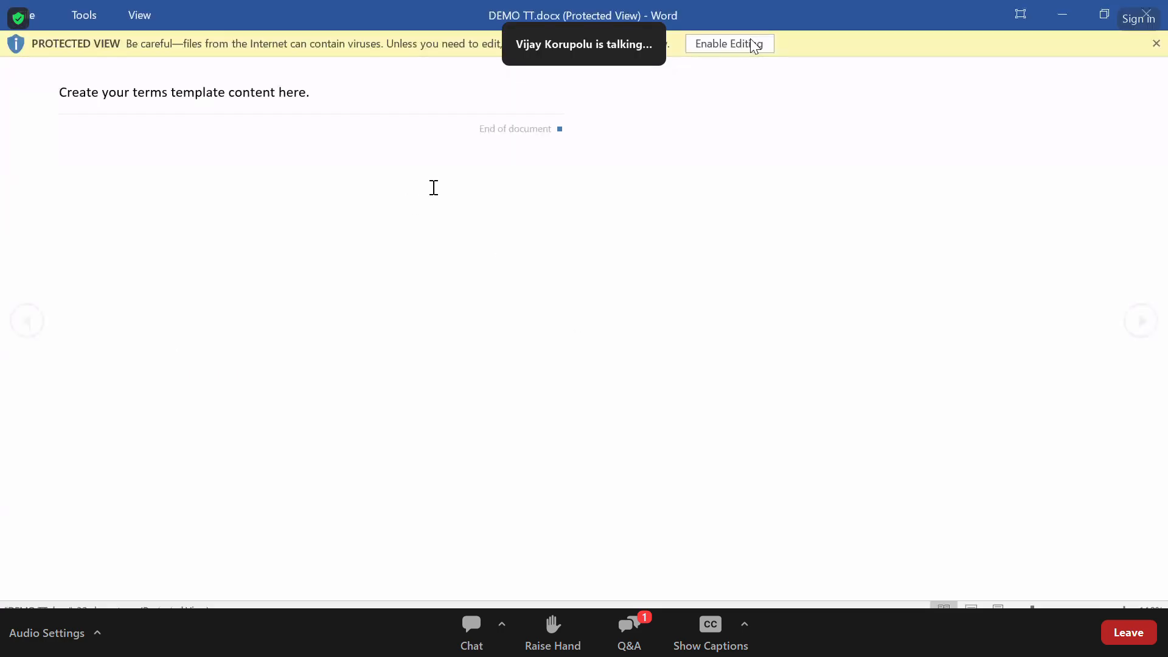
left_click_drag(290, 239, 319, 209)
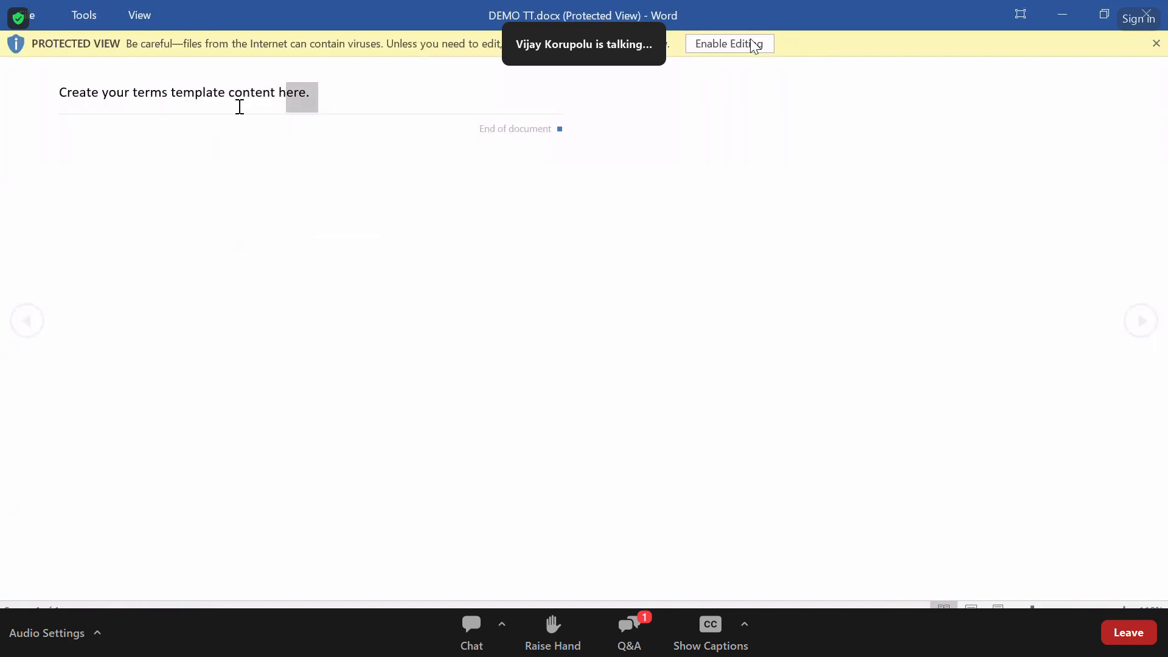
left_click(1148, 18)
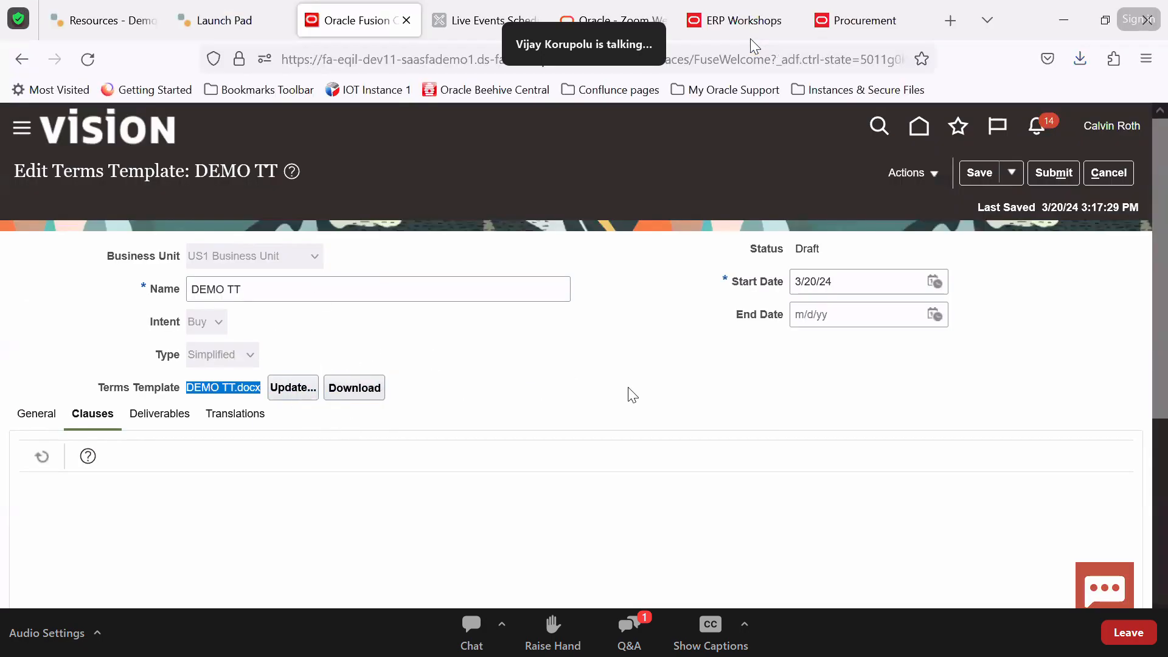
scroll(633, 395, "down", 2)
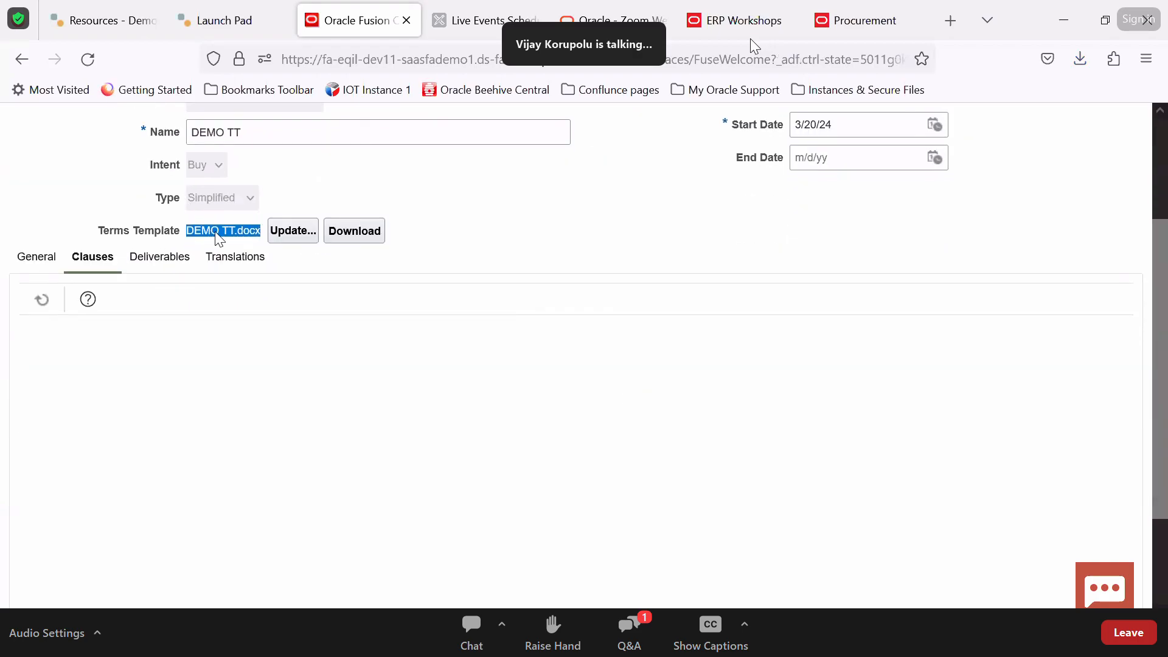
scroll(208, 203, "up", 2)
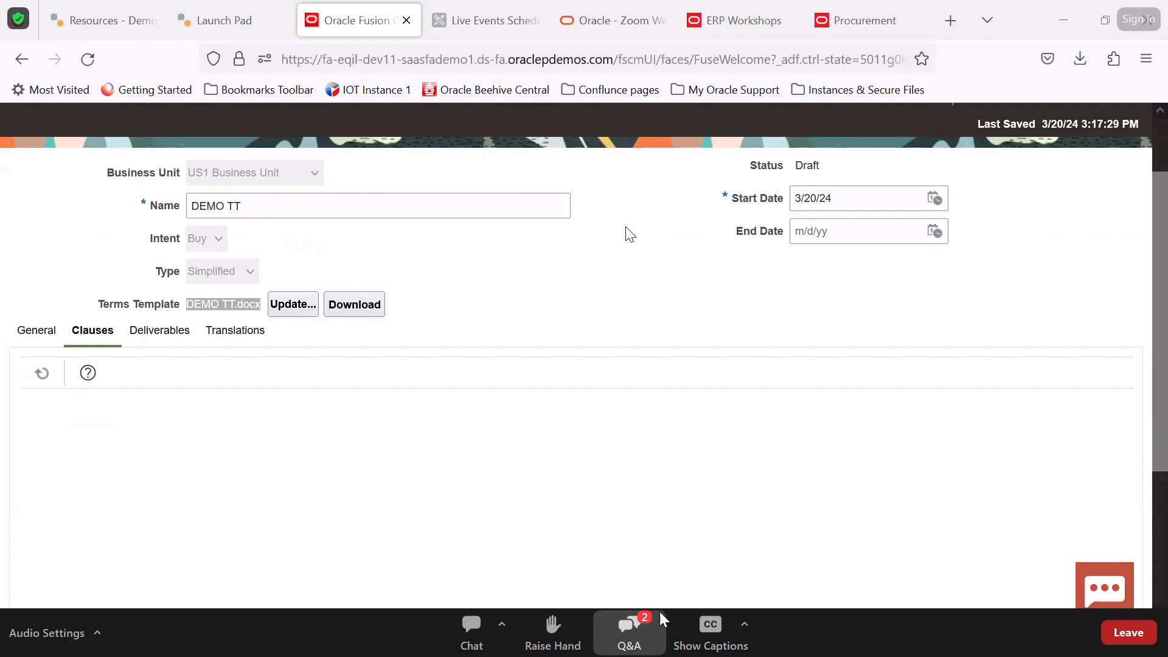
left_click(642, 635)
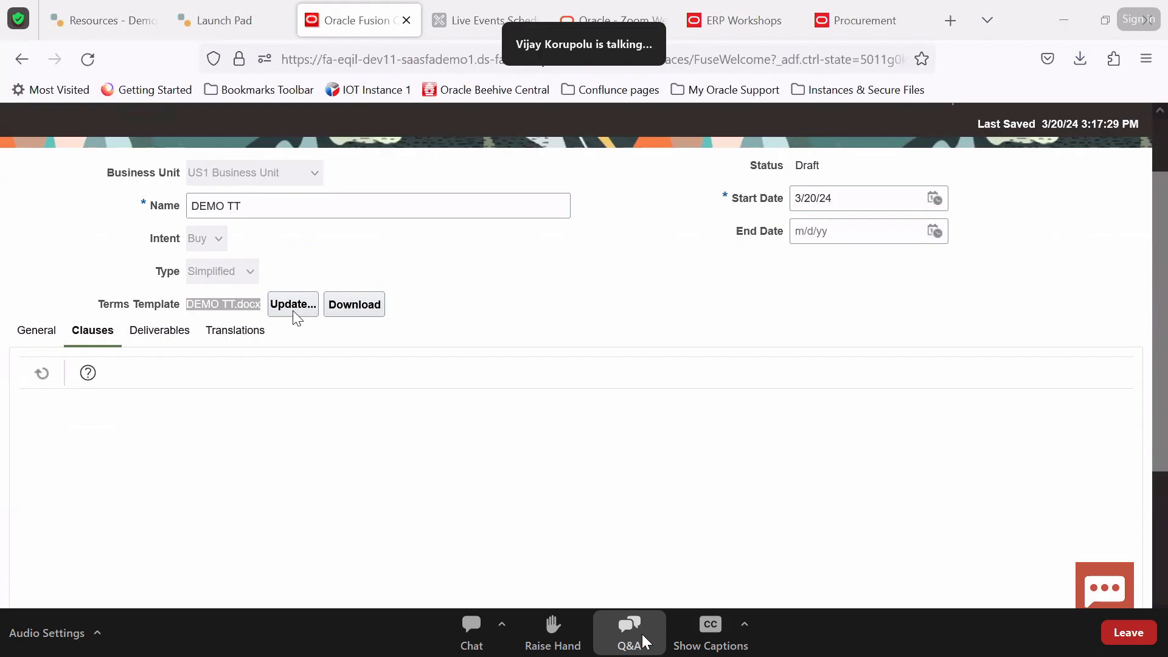
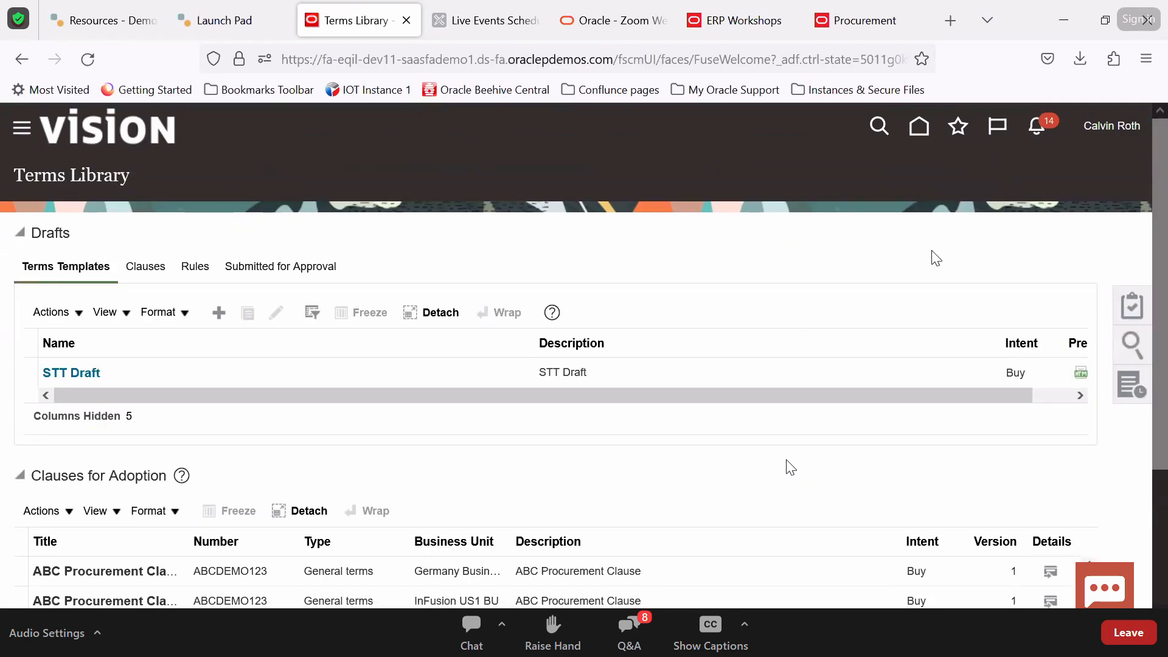
Start a new clause from the Terms Library tasks and review the clause Type choices without changing them
left_click(1131, 306)
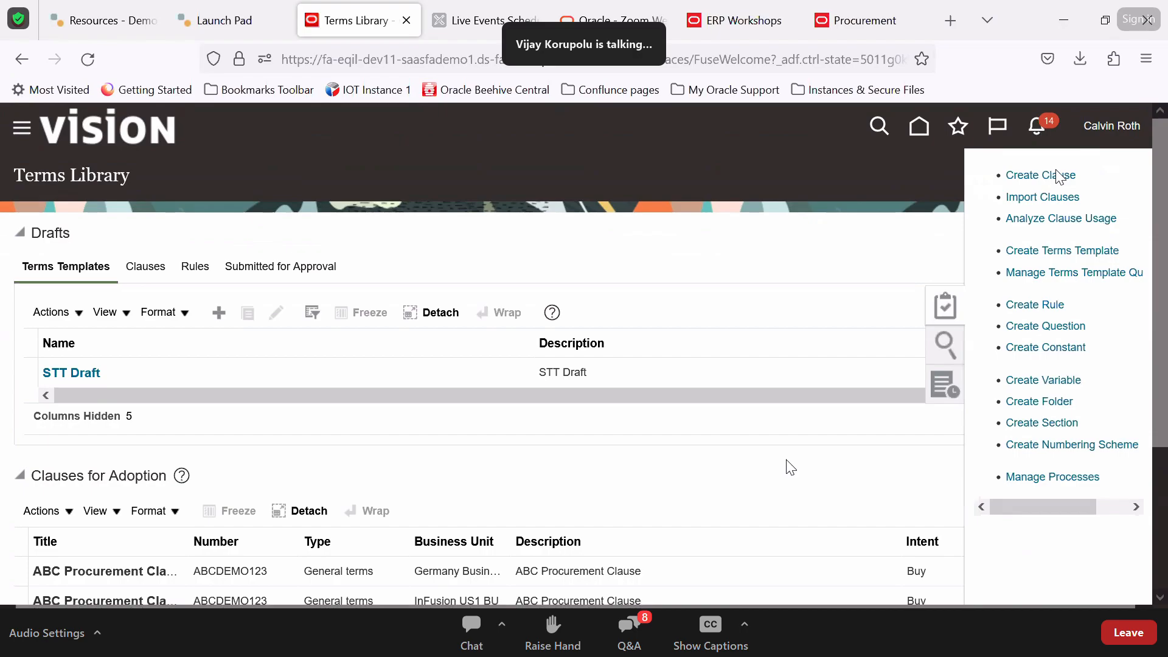
left_click_drag(1062, 175, 1042, 175)
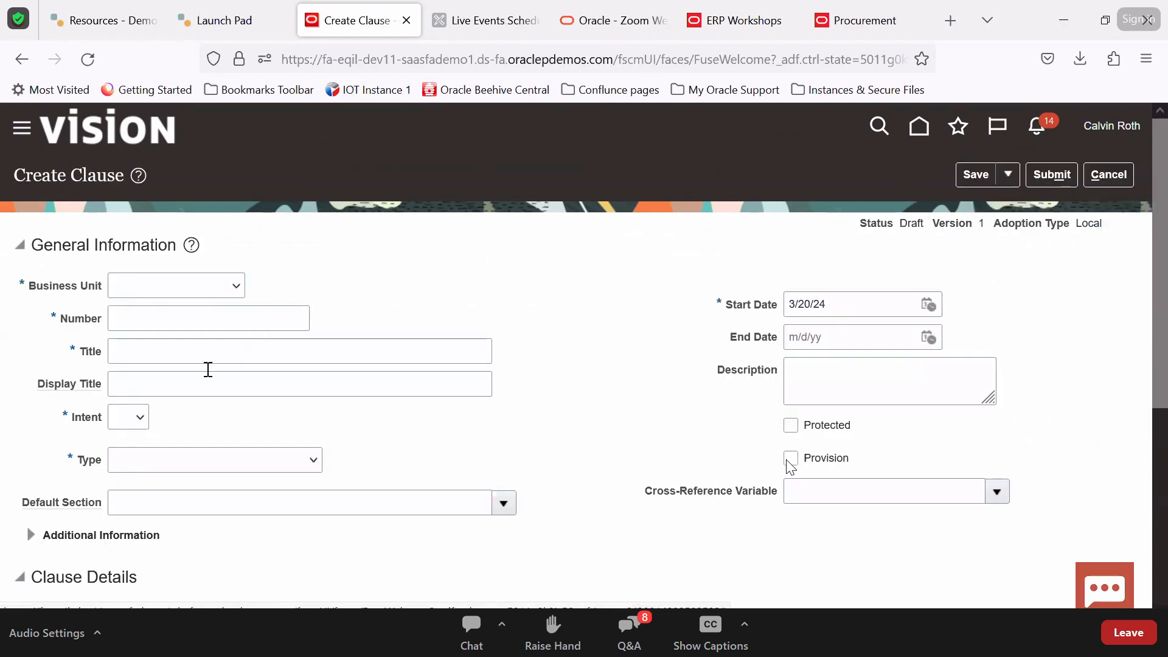
left_click(176, 467)
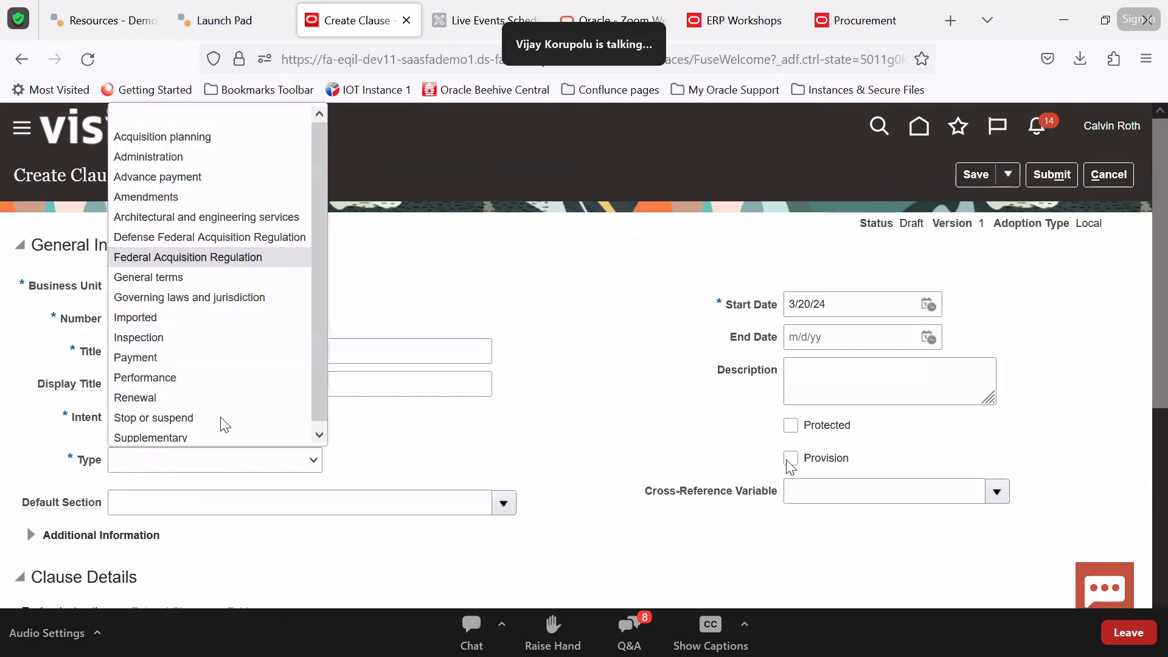
scroll(242, 317, "down", 1)
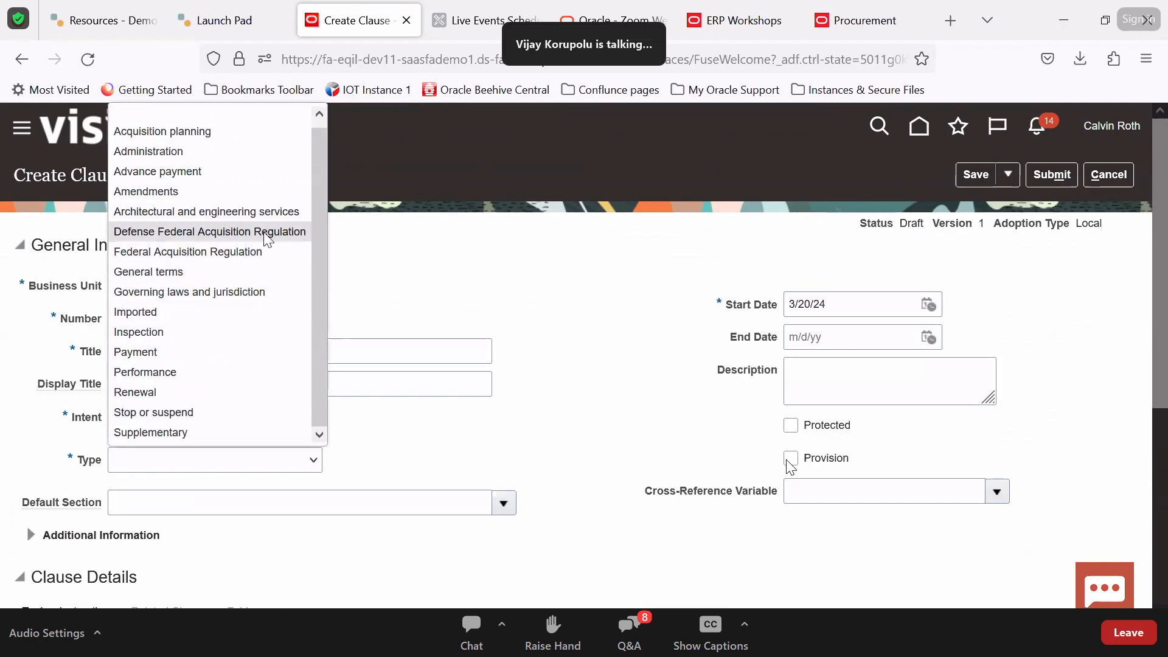
scroll(212, 255, "up", 1)
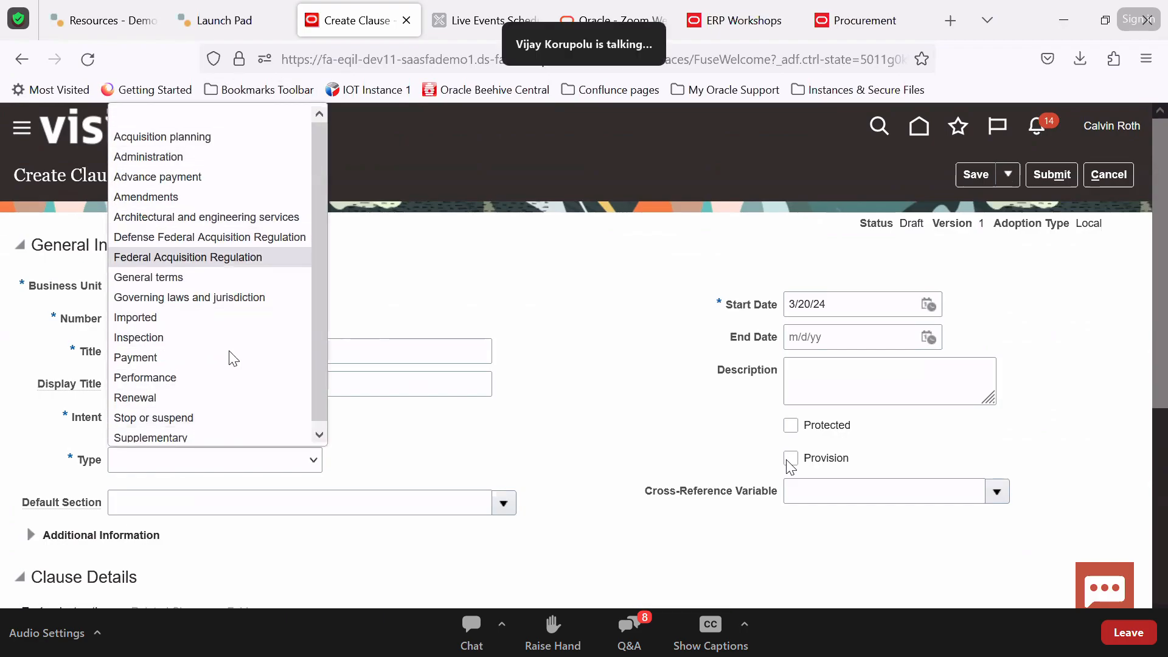
left_click(656, 489)
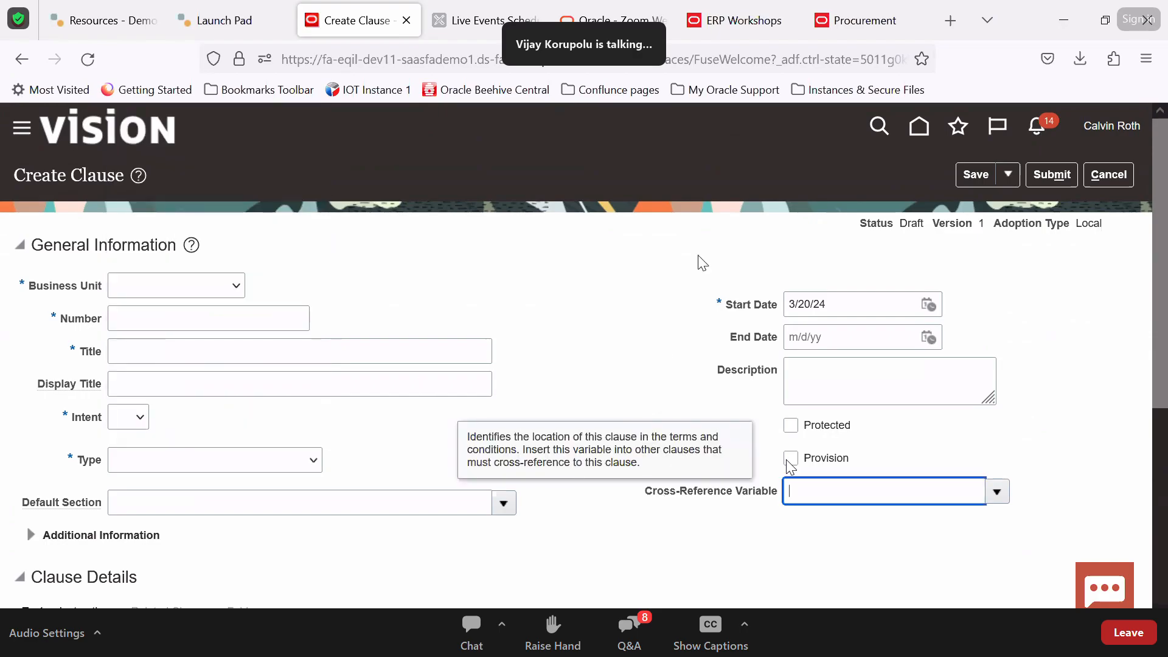
left_click(713, 93)
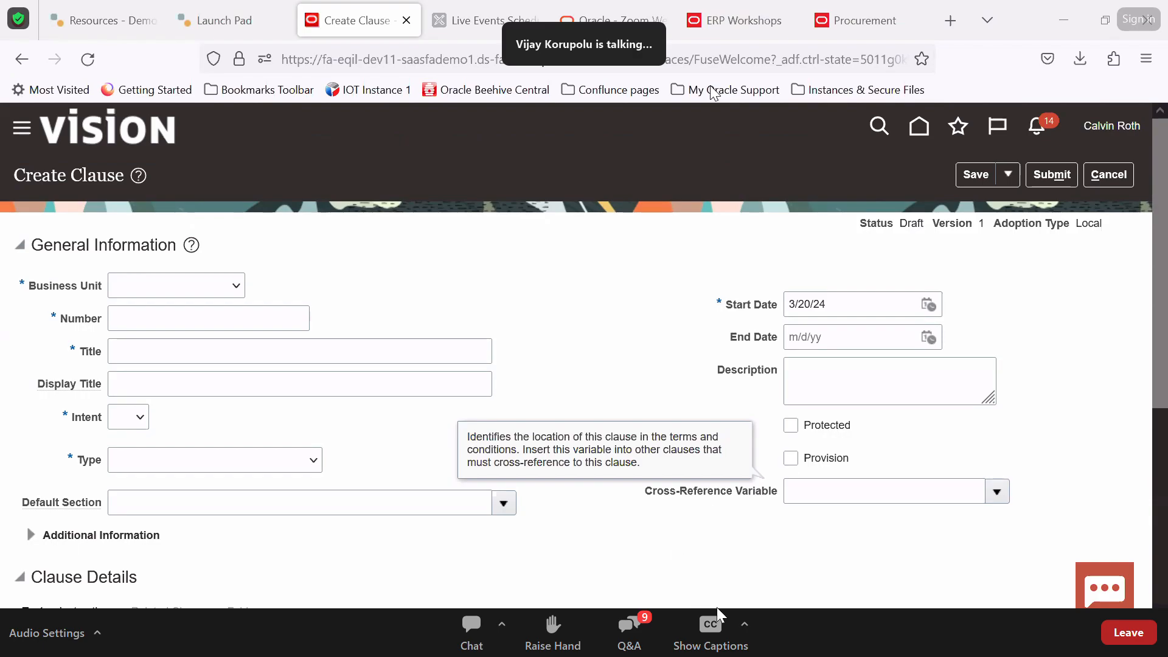
left_click(631, 628)
Set the clause's business unit to US1 Business Unit, then cancel the clause form
left_click(232, 288)
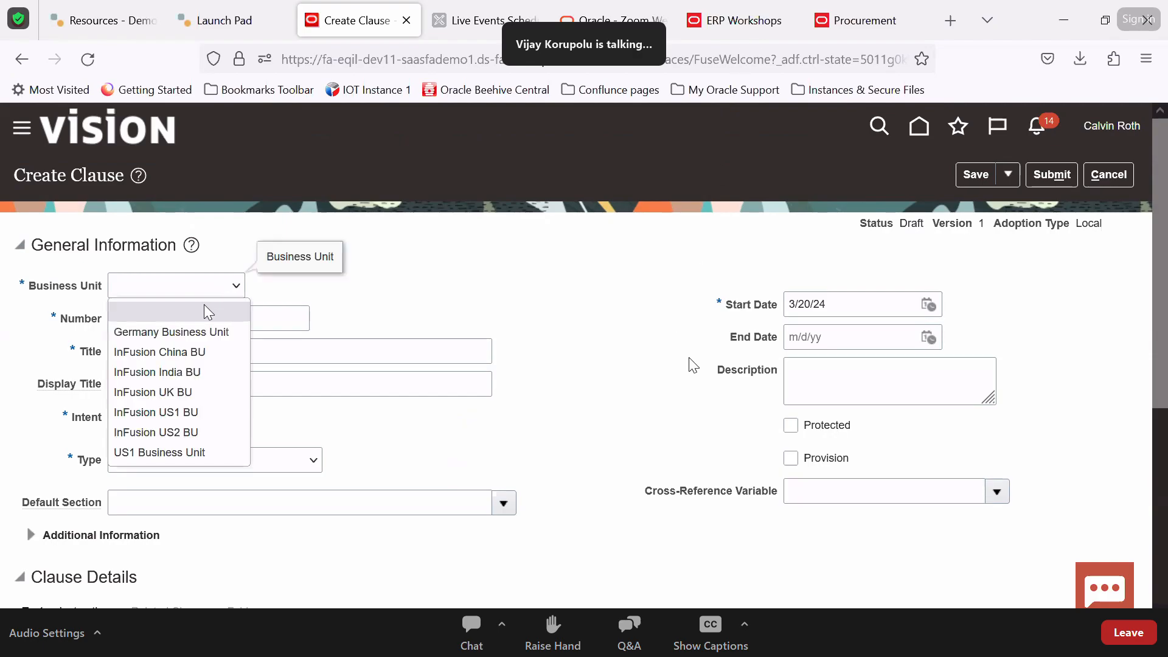
left_click(174, 453)
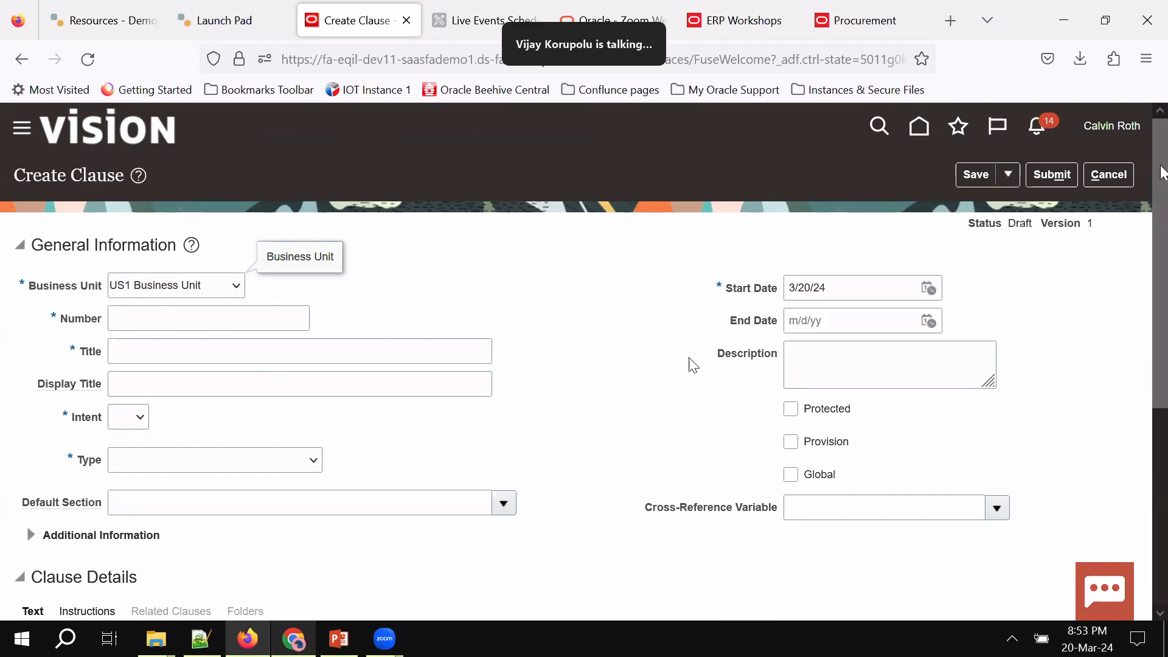
left_click(1127, 176)
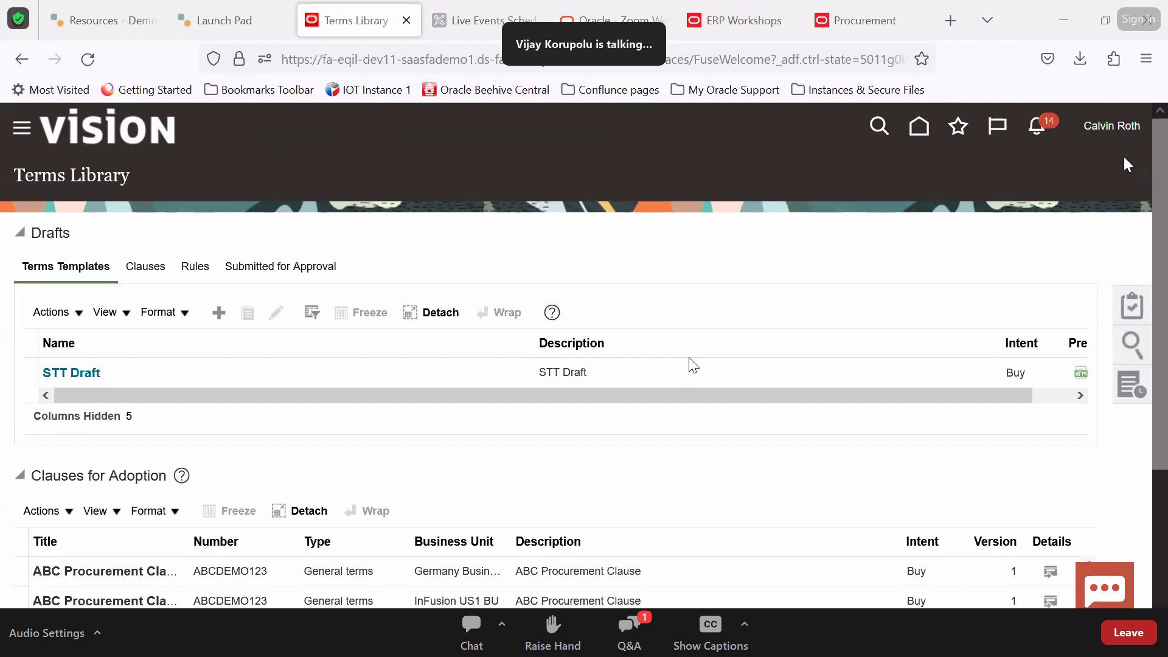
Open the Terms Templates help and its Manage Help Content page
left_click(553, 312)
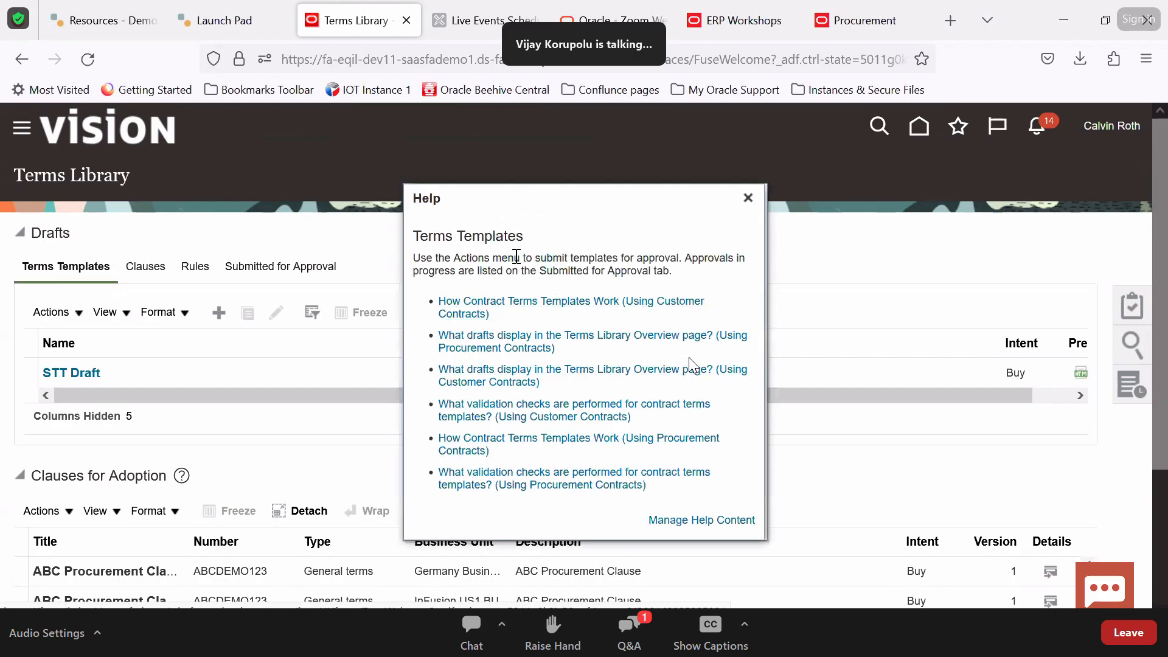
left_click(669, 519)
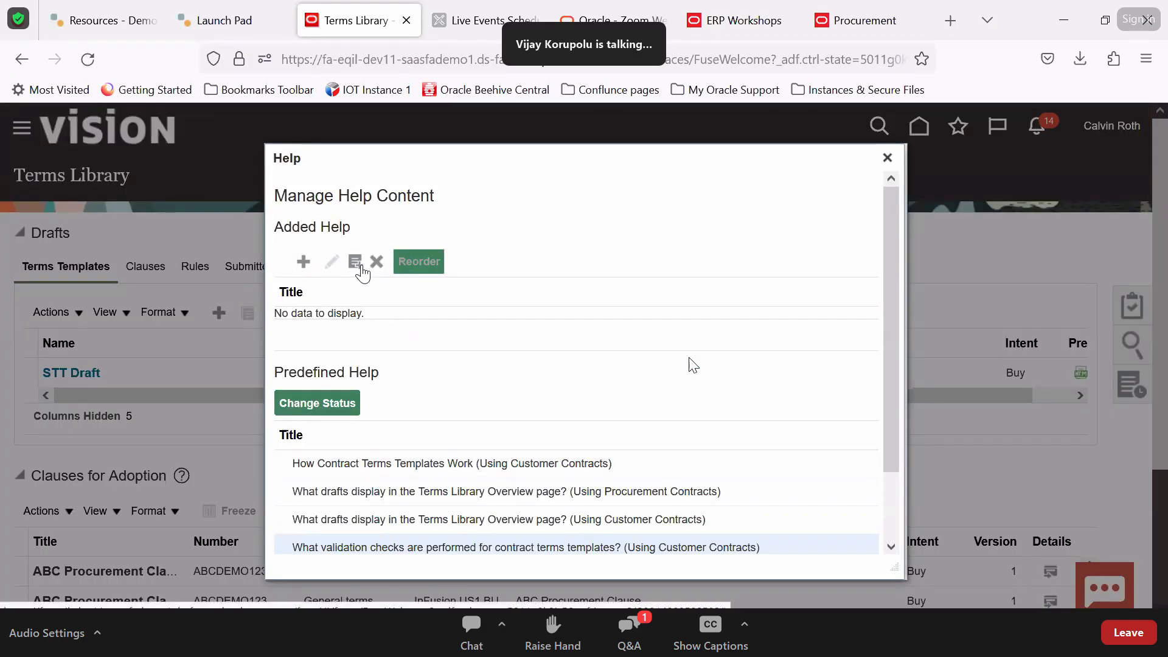
scroll(404, 416, "down", 2)
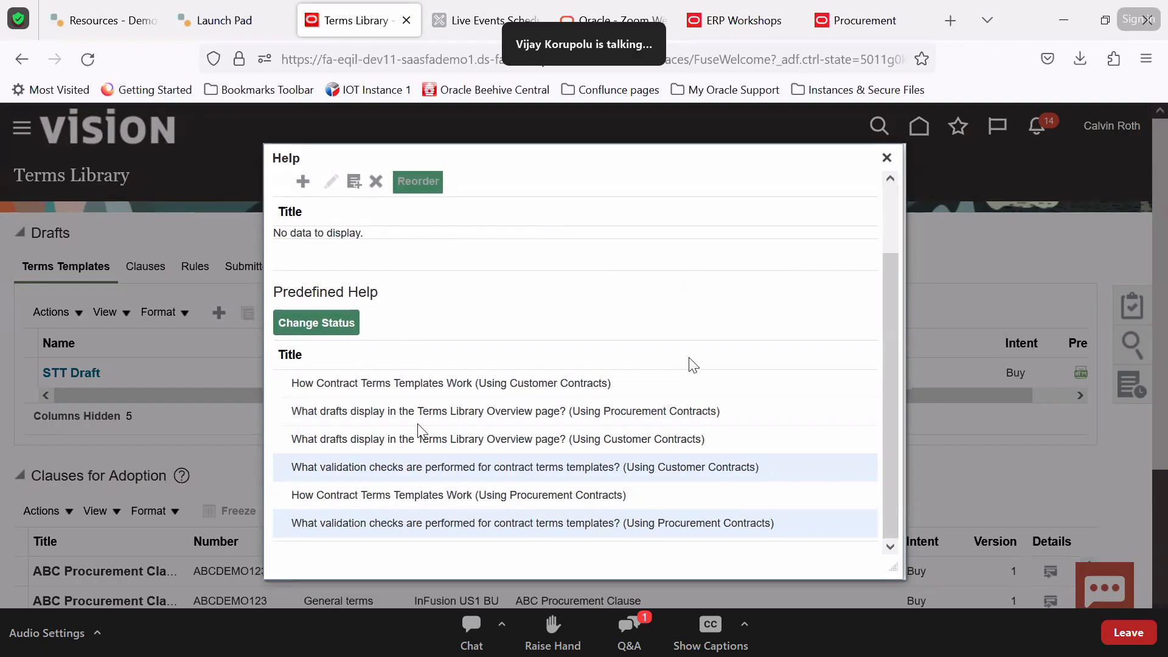
scroll(451, 408, "up", 2)
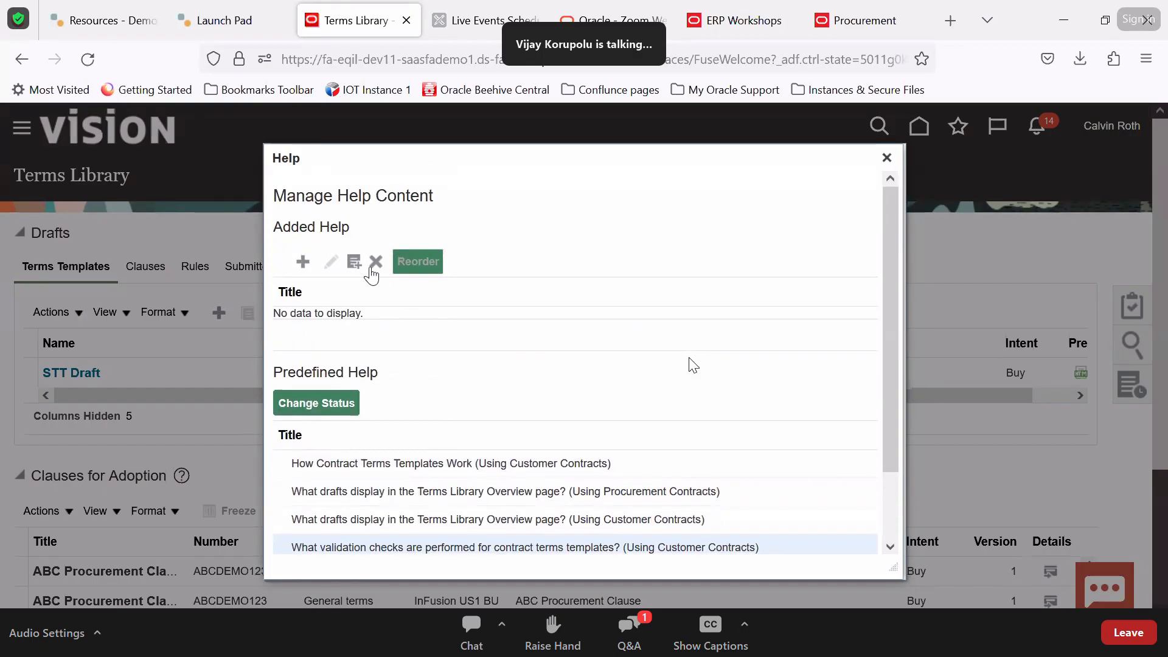
Try searching help topics to add to the page, then cancel without adding any
left_click(358, 266)
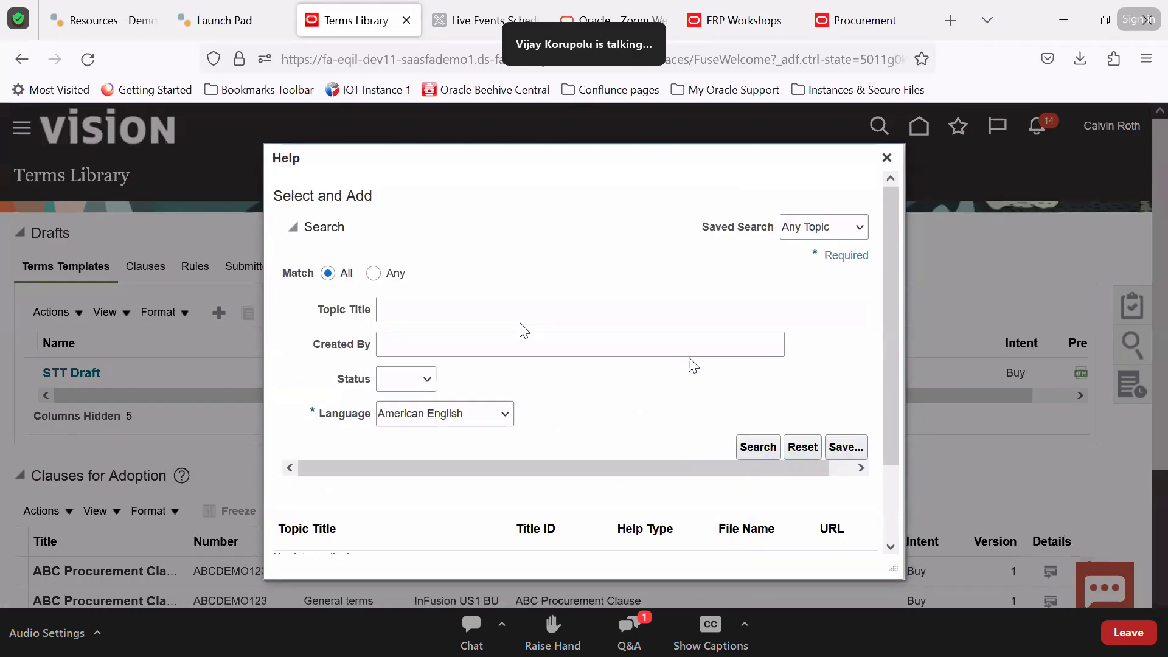
left_click(507, 310)
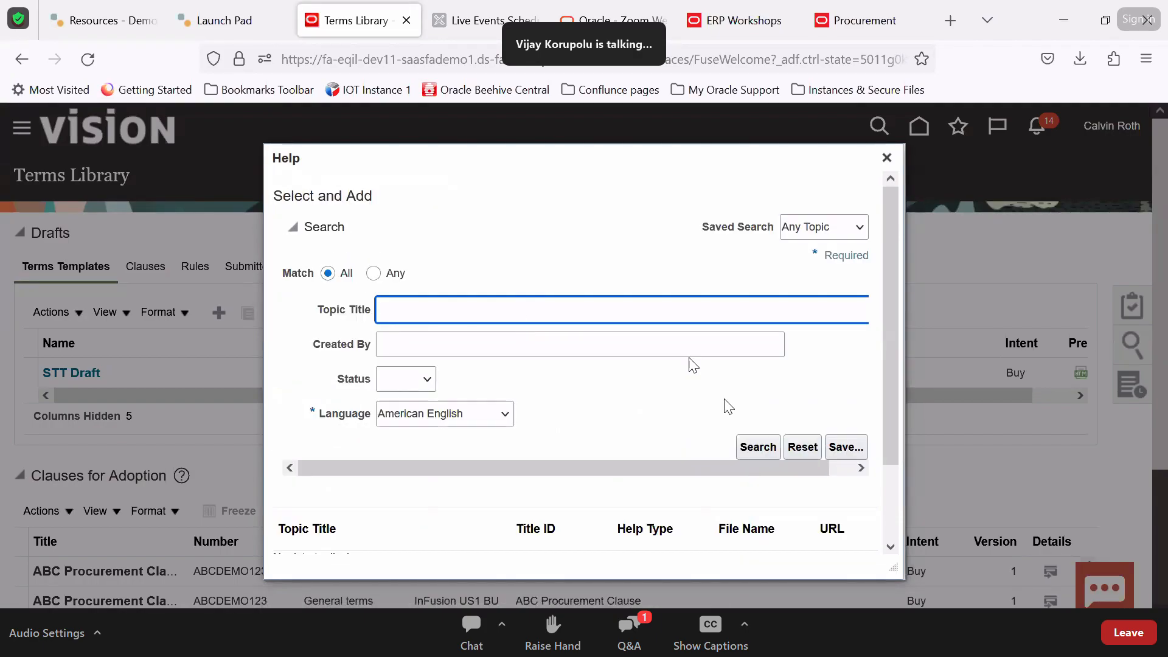
scroll(581, 401, "down", 2)
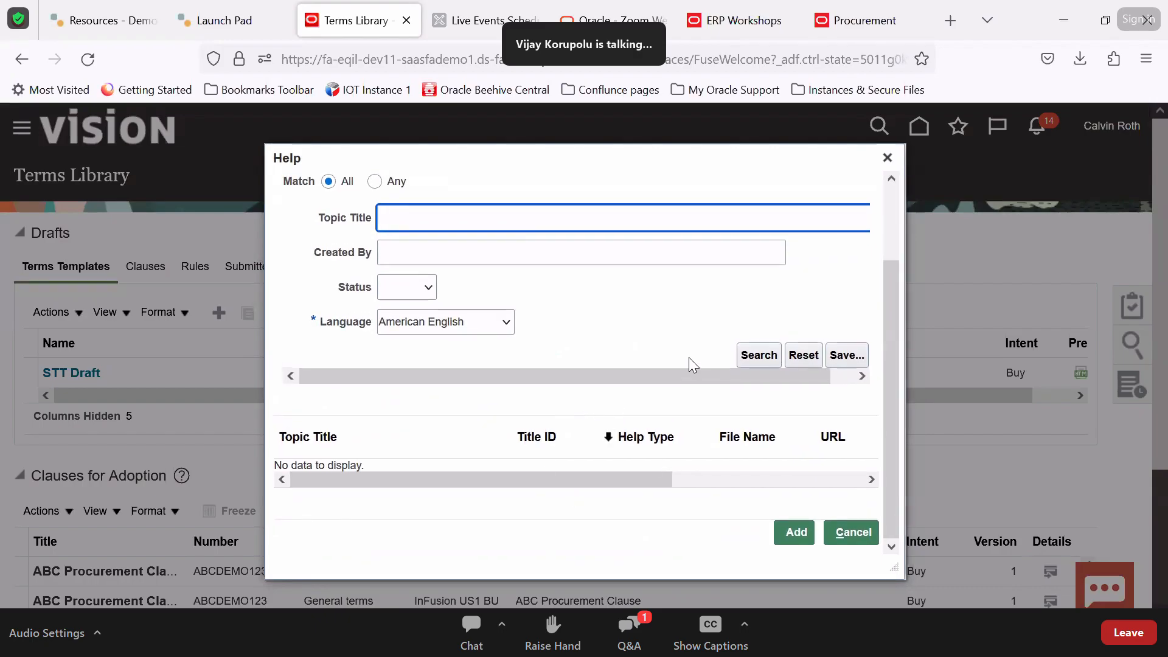
scroll(614, 322, "up", 2)
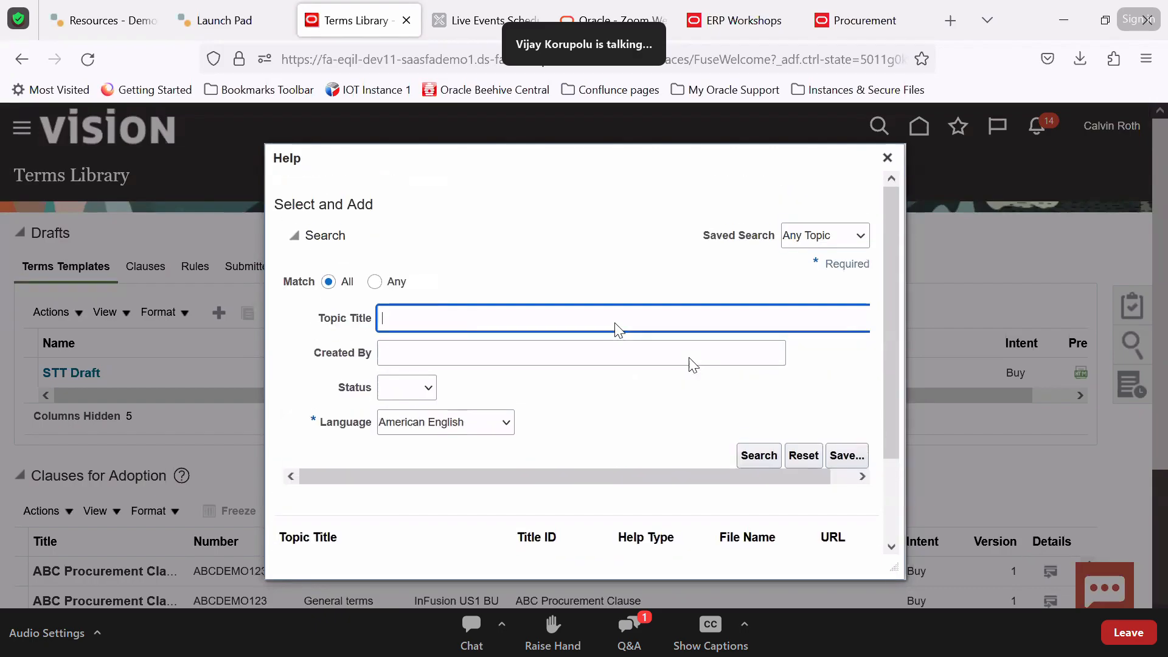
left_click(427, 381)
left_click(521, 417)
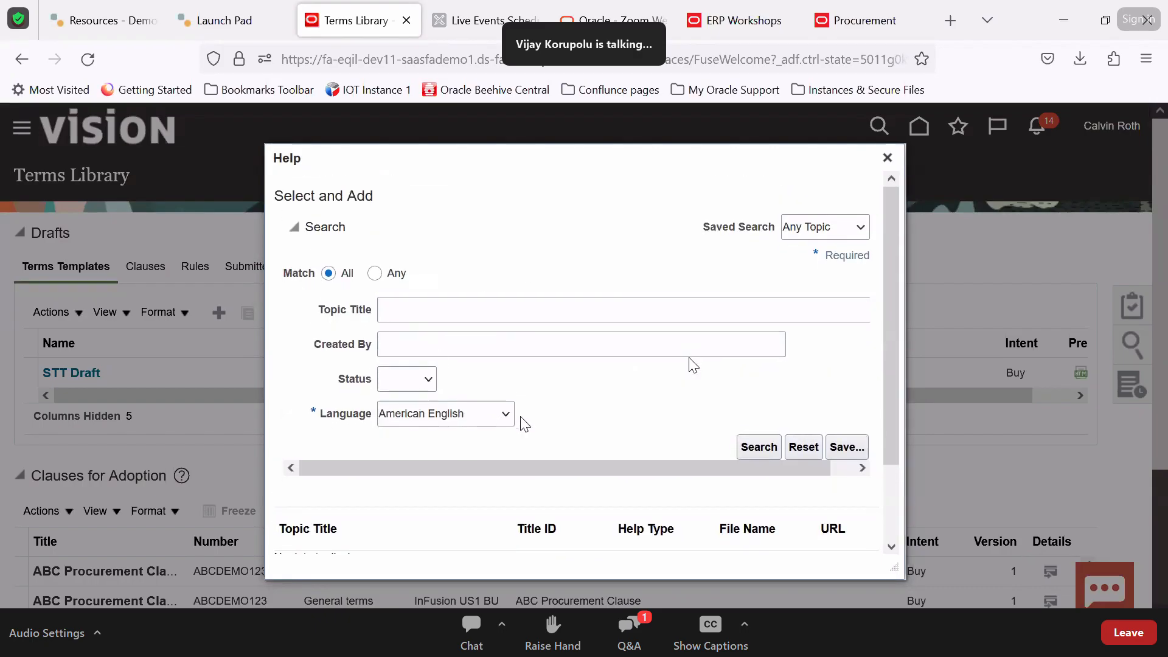
left_click(758, 448)
scroll(791, 504, "down", 2)
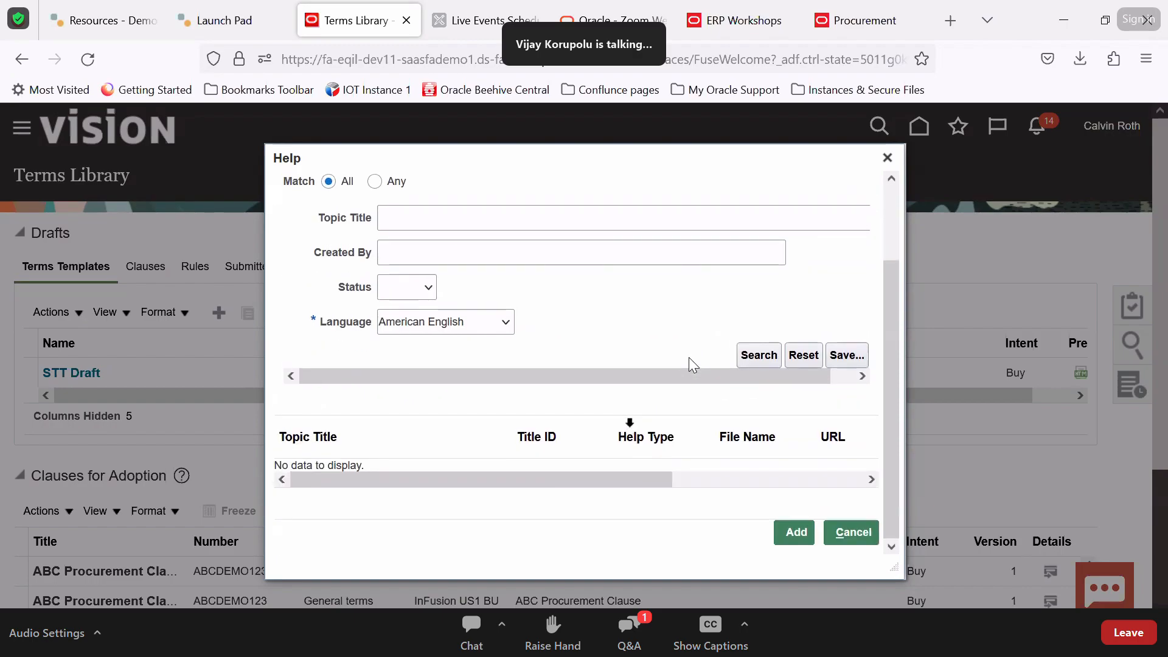
left_click(875, 537)
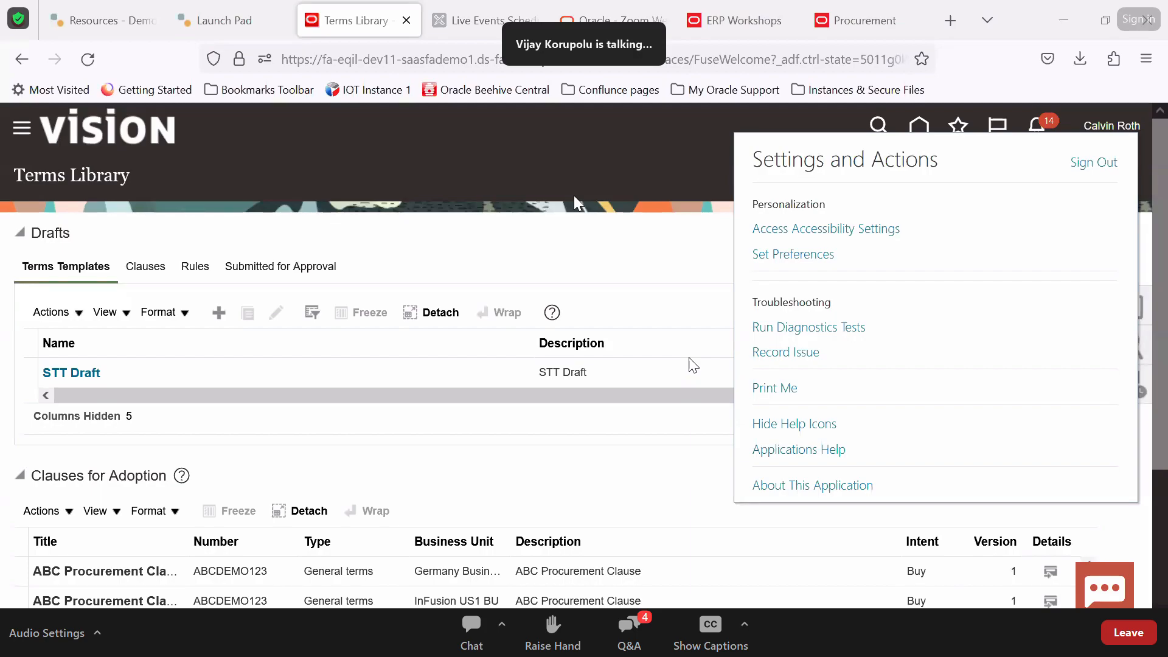
Close the settings menu and start another new clause from the Terms Library tasks
left_click(619, 204)
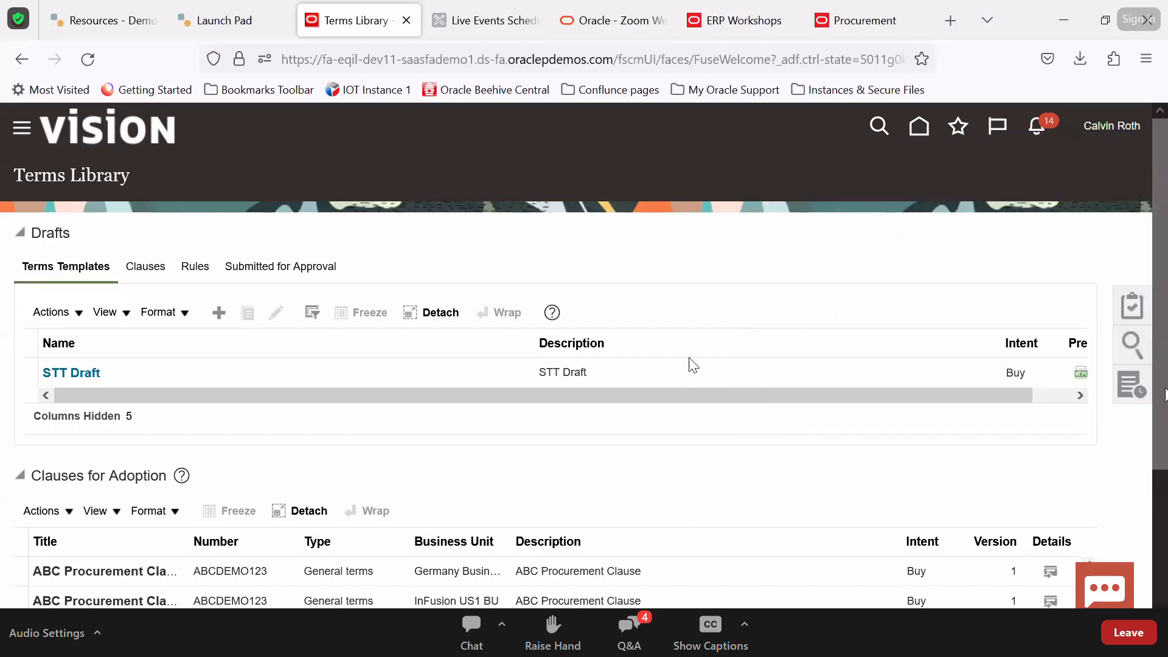
left_click(1135, 309)
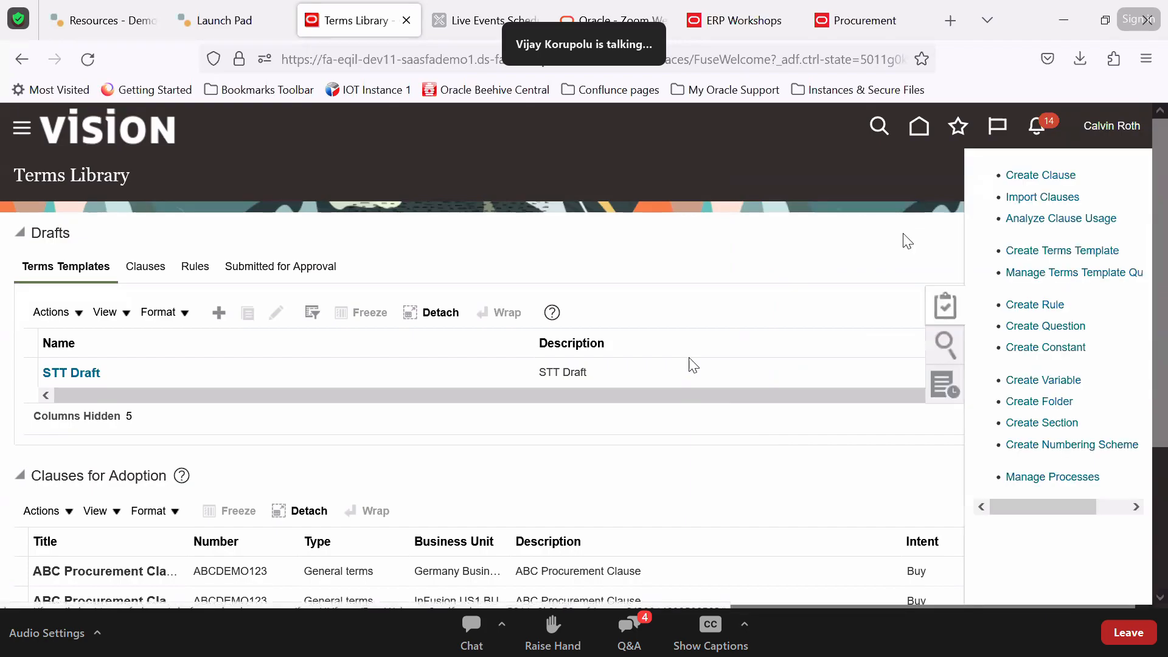
left_click(1051, 176)
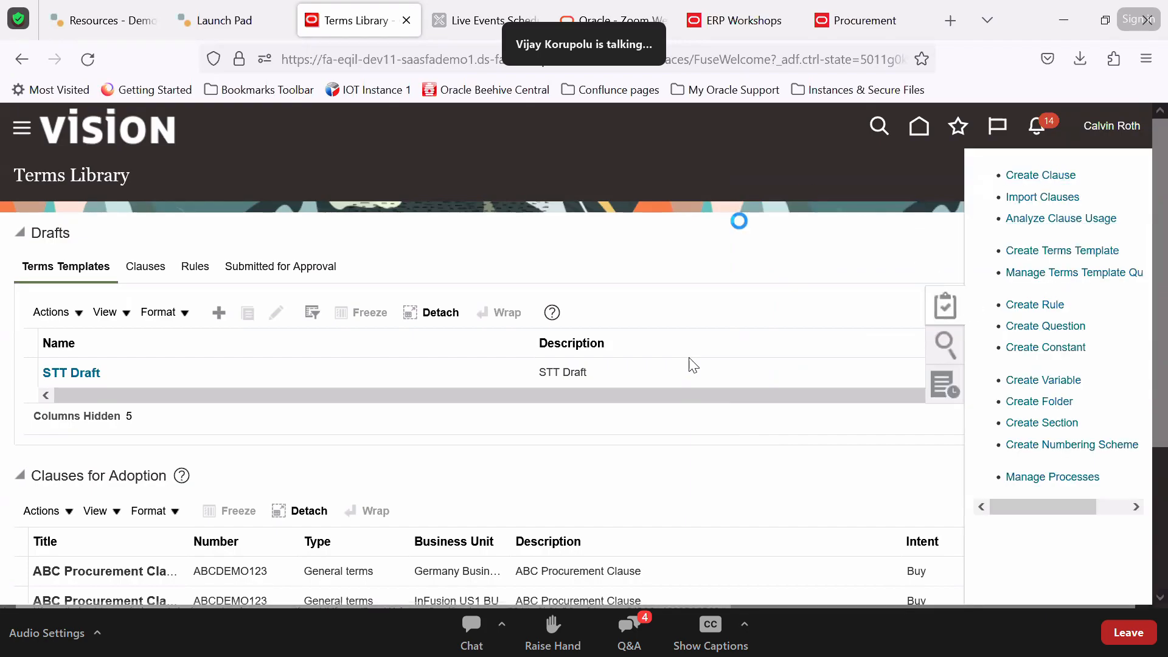
scroll(462, 426, "down", 3)
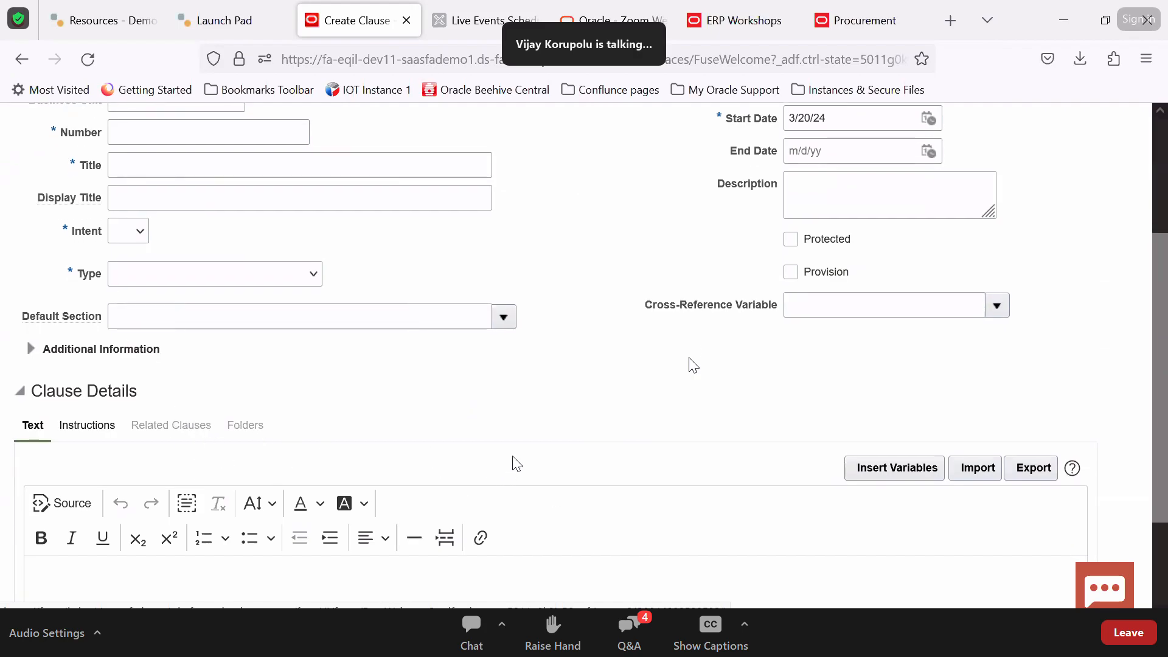
Browse the cross-reference variable choices and search, then abandon the clause unsaved
left_click(996, 304)
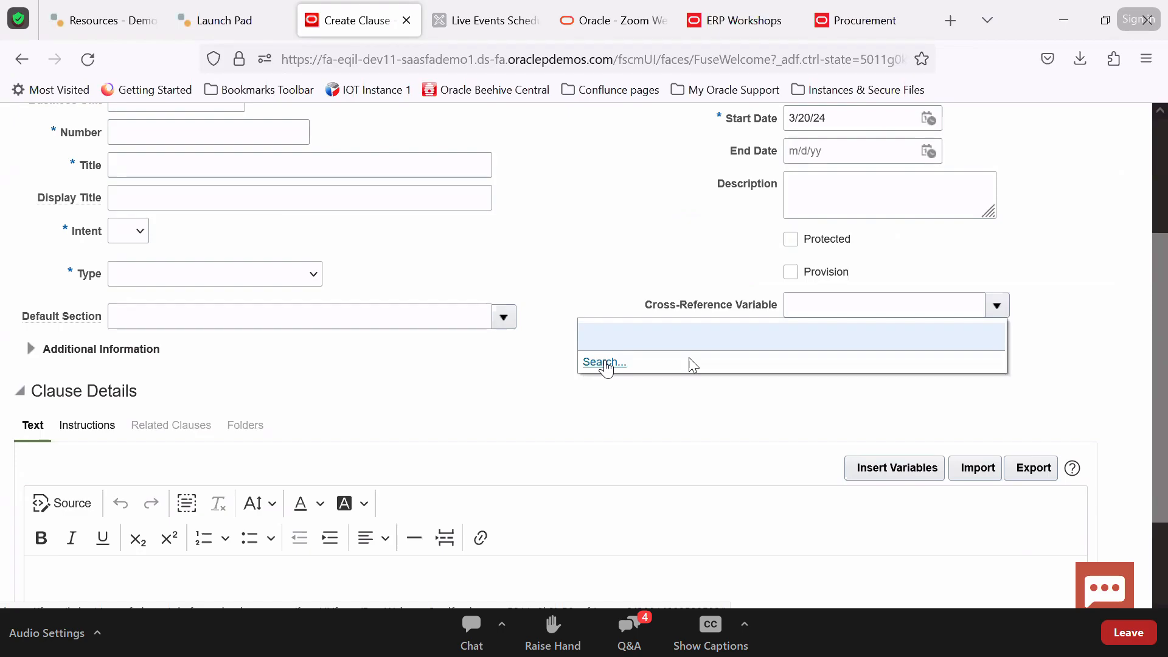
left_click(605, 365)
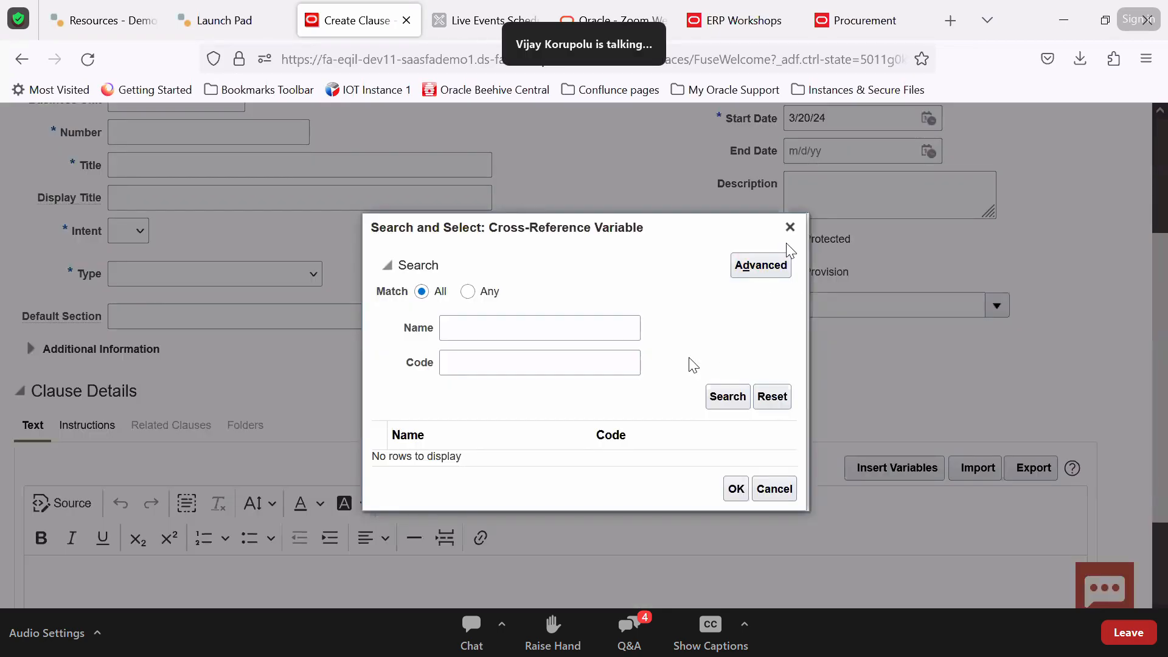
left_click(790, 227)
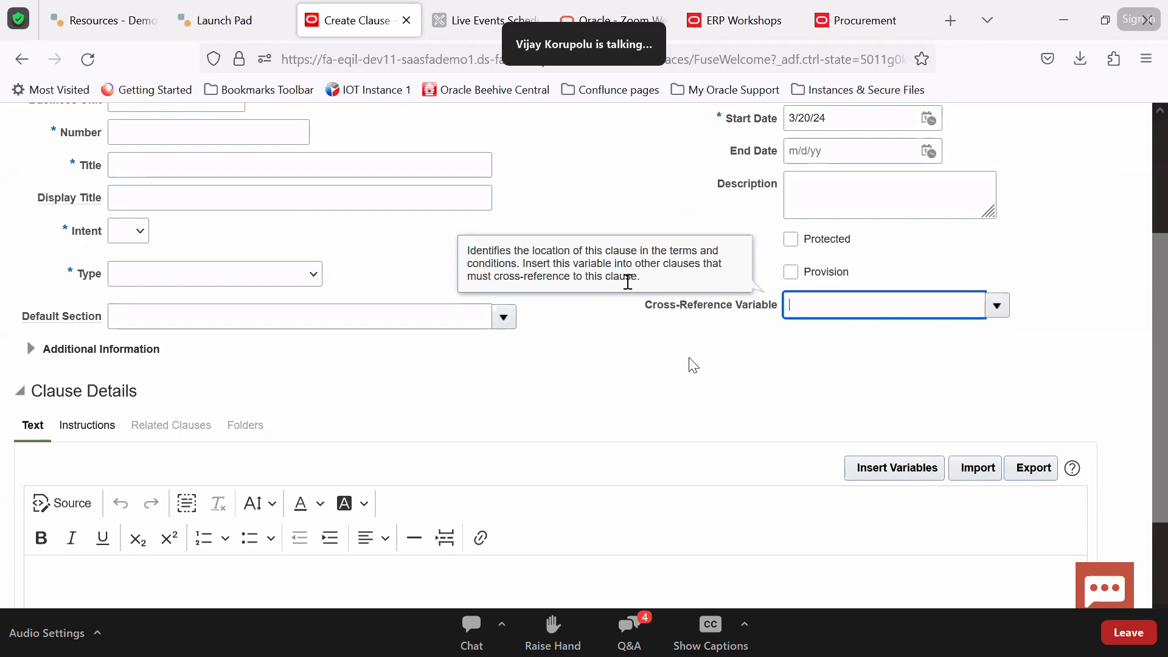
left_click(998, 305)
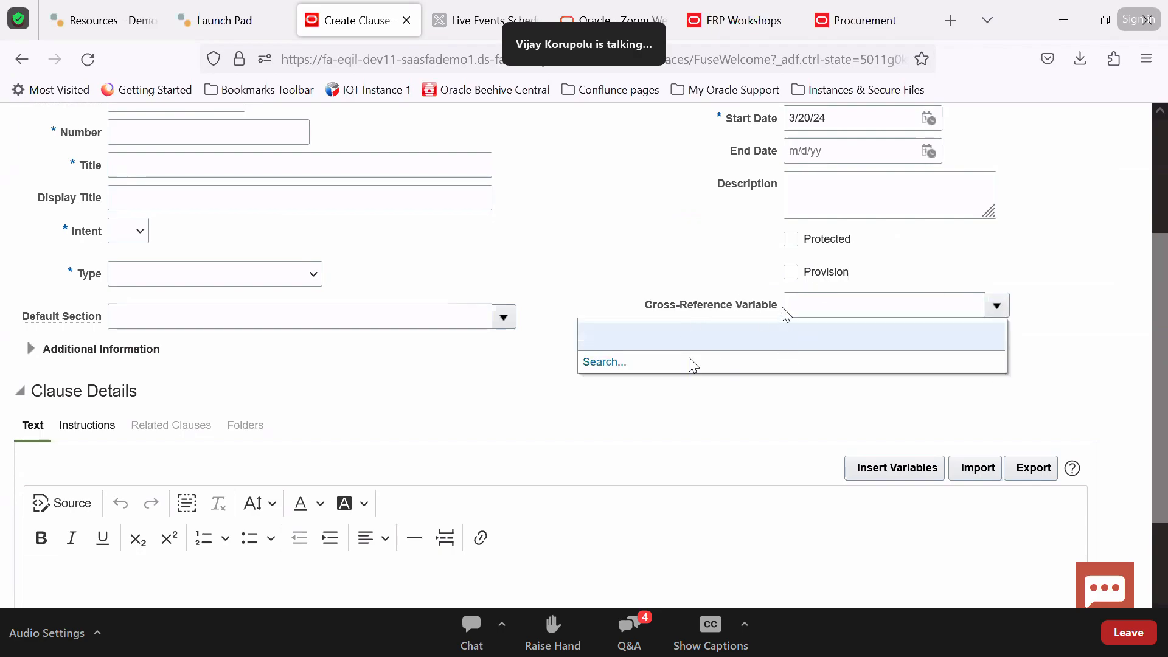
left_click(693, 252)
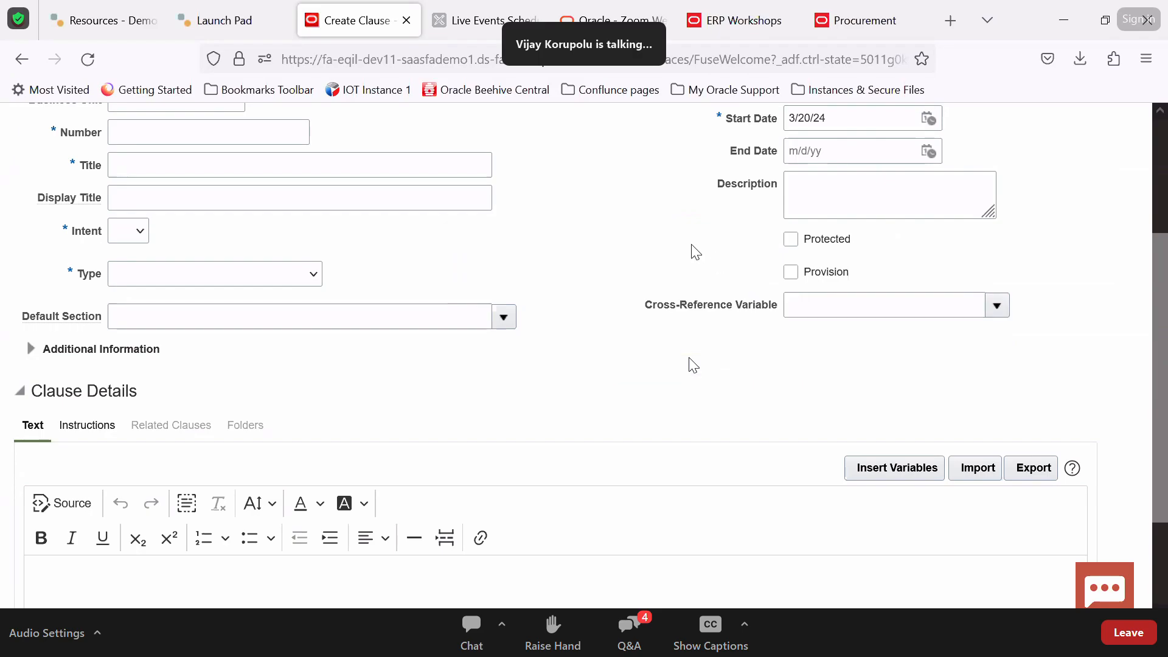
scroll(1064, 312, "up", 3)
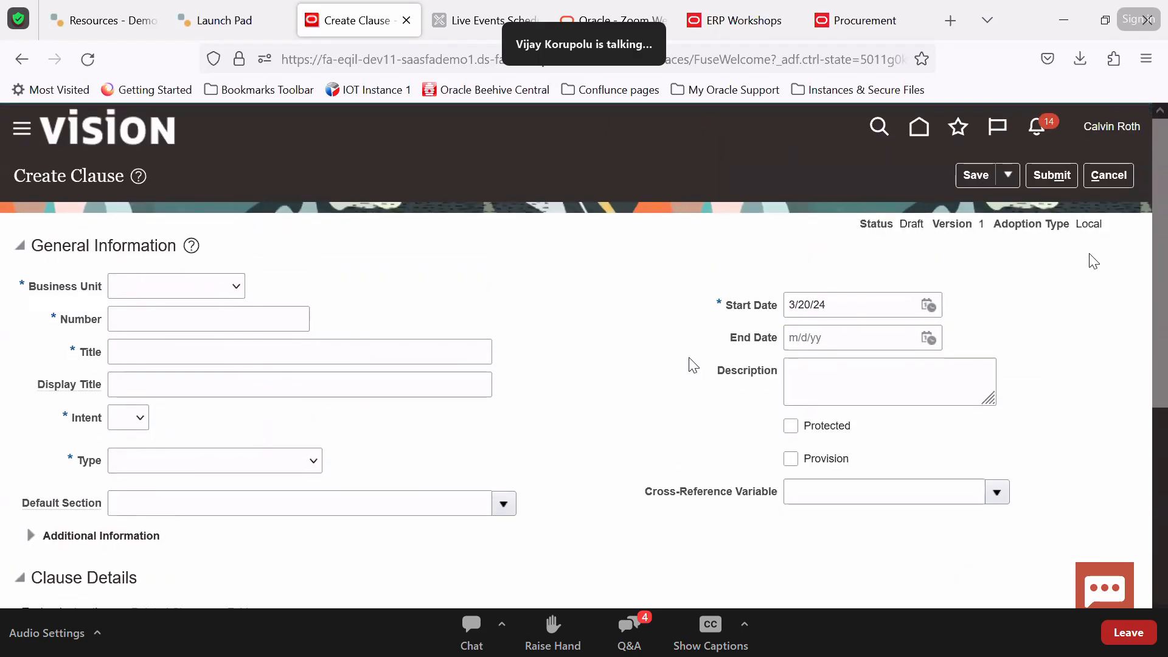
left_click(1108, 175)
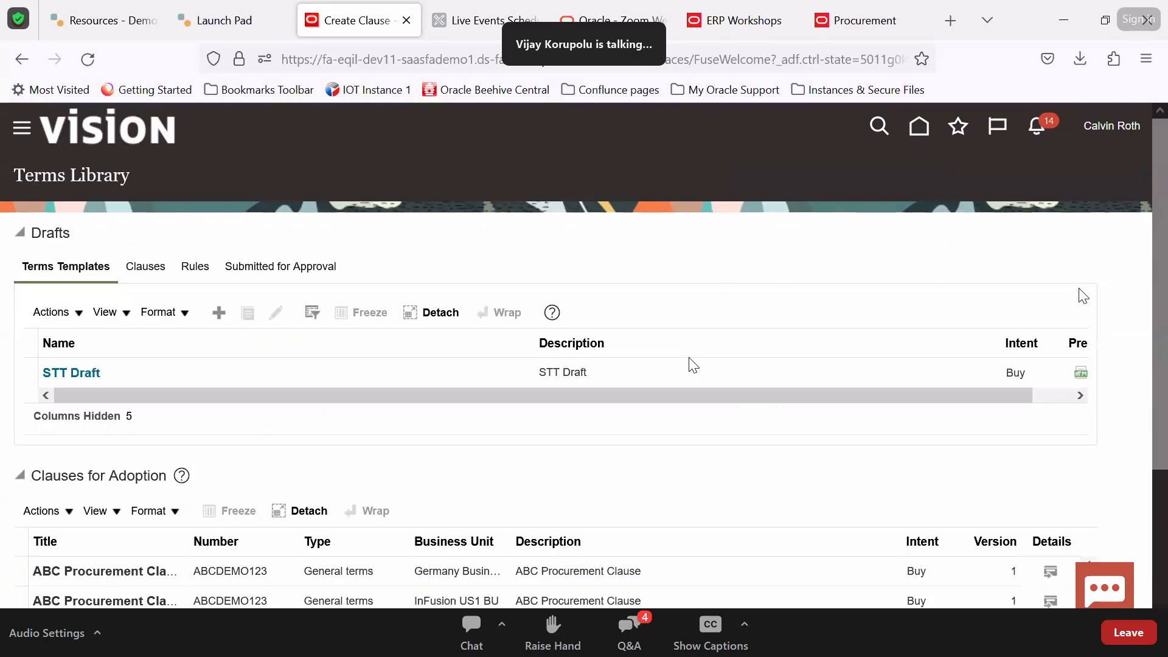
Reopen the Terms Library from the home page so DEMO TT and STT Draft are listed
left_click(1118, 310)
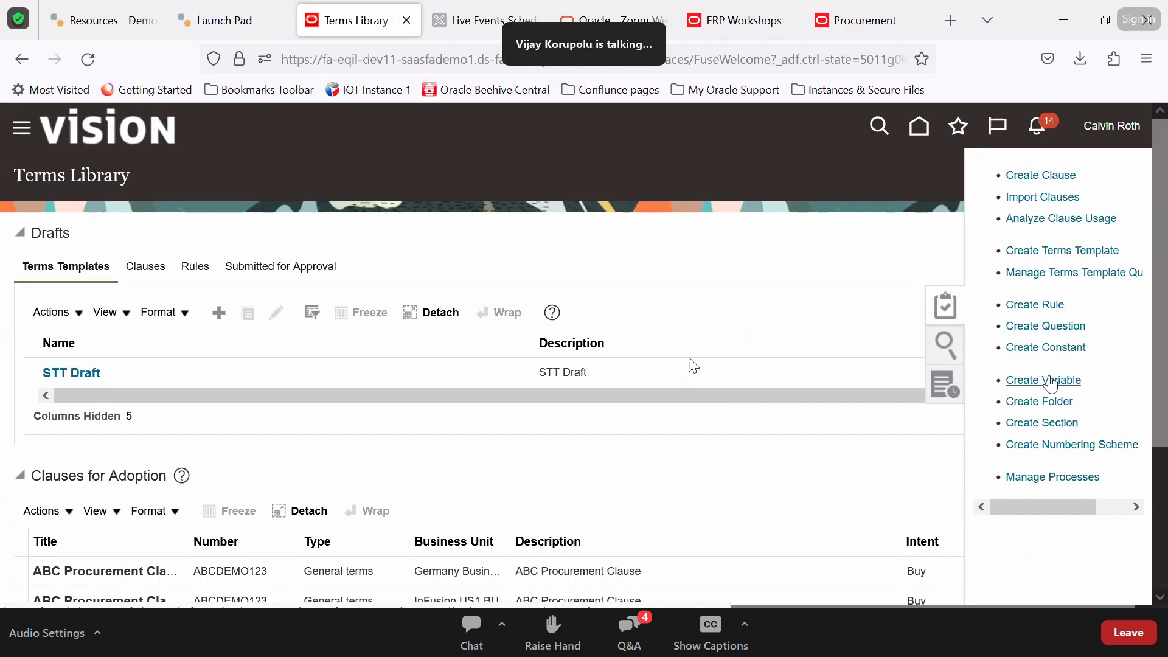
left_click(920, 128)
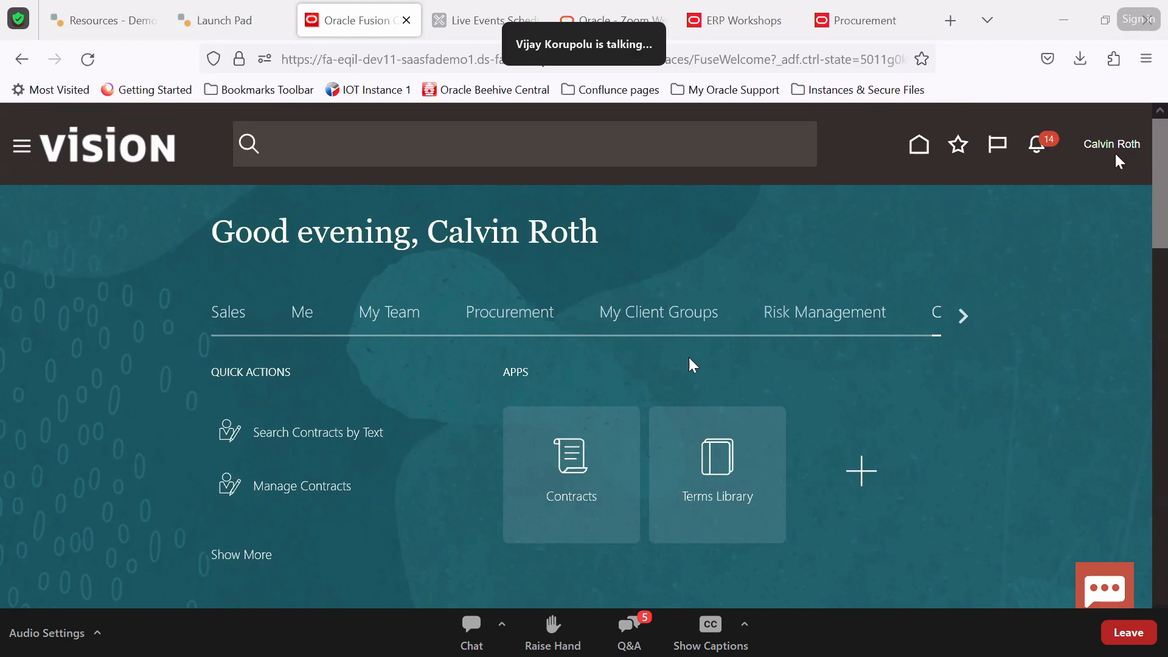
left_click(707, 474)
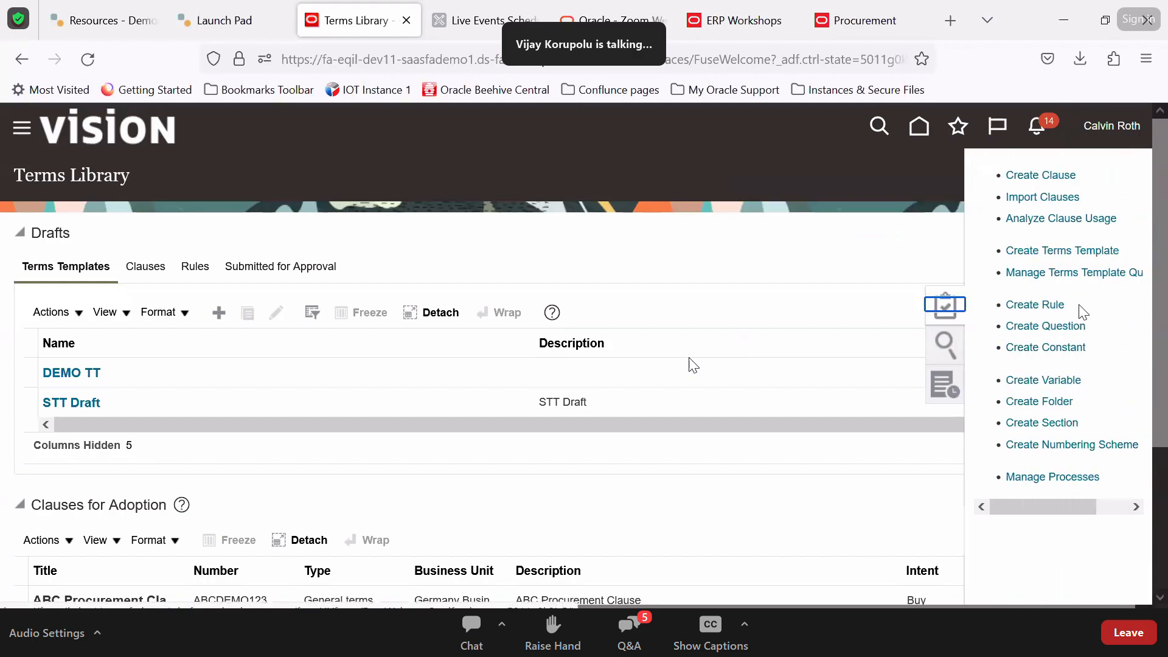
Start a new clause with both the Provision and Protected checkboxes ticked
left_click(1049, 177)
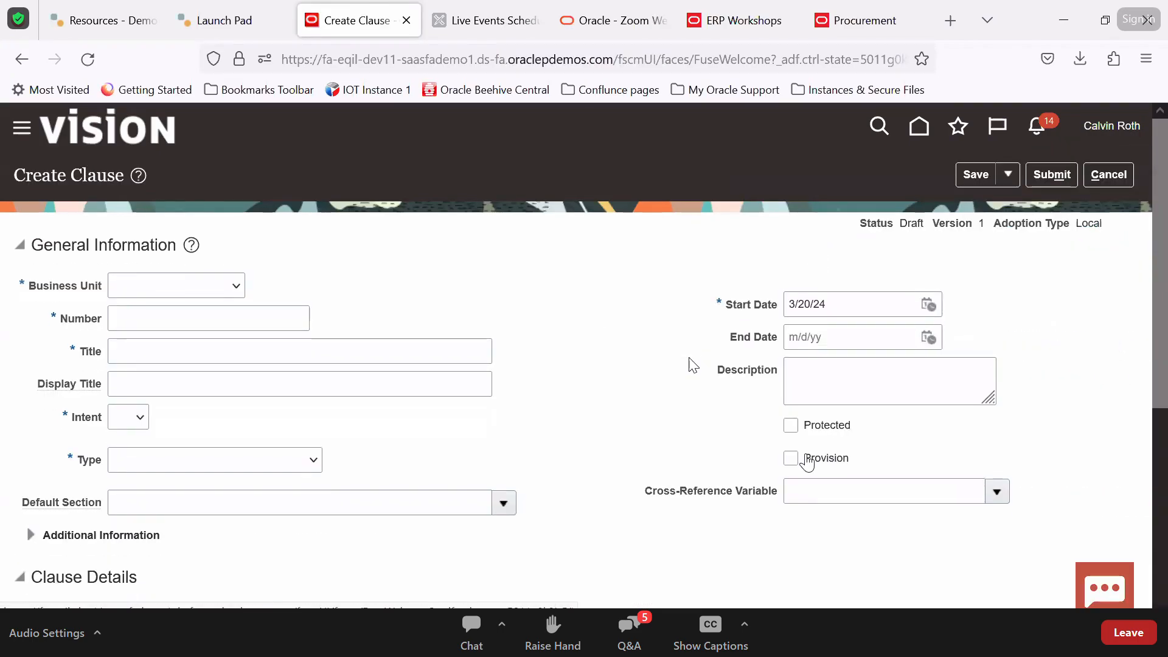
left_click(790, 458)
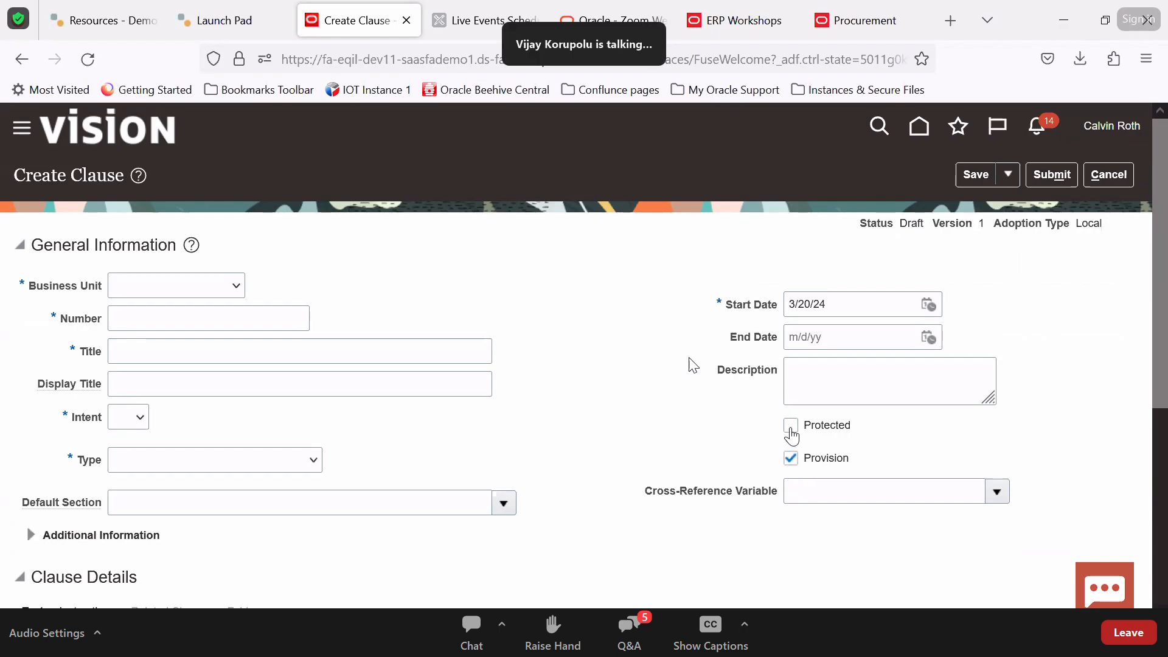
left_click(791, 425)
double_click(793, 459)
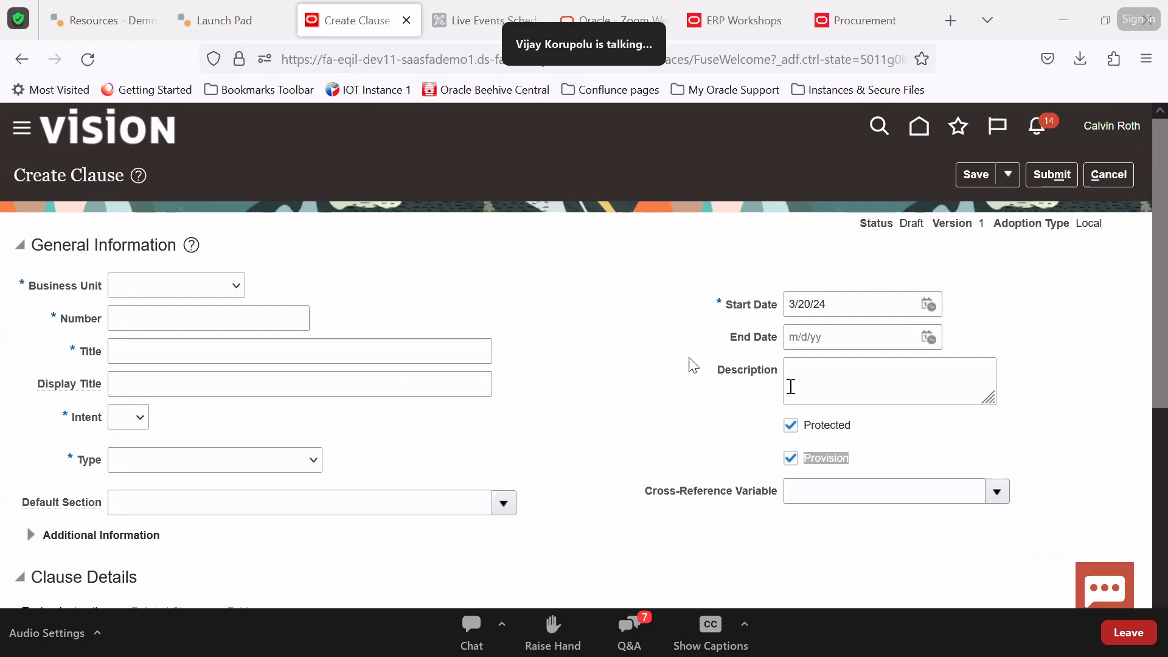
Discard the clause and start a variable named Test with intent Buy
left_click(1104, 178)
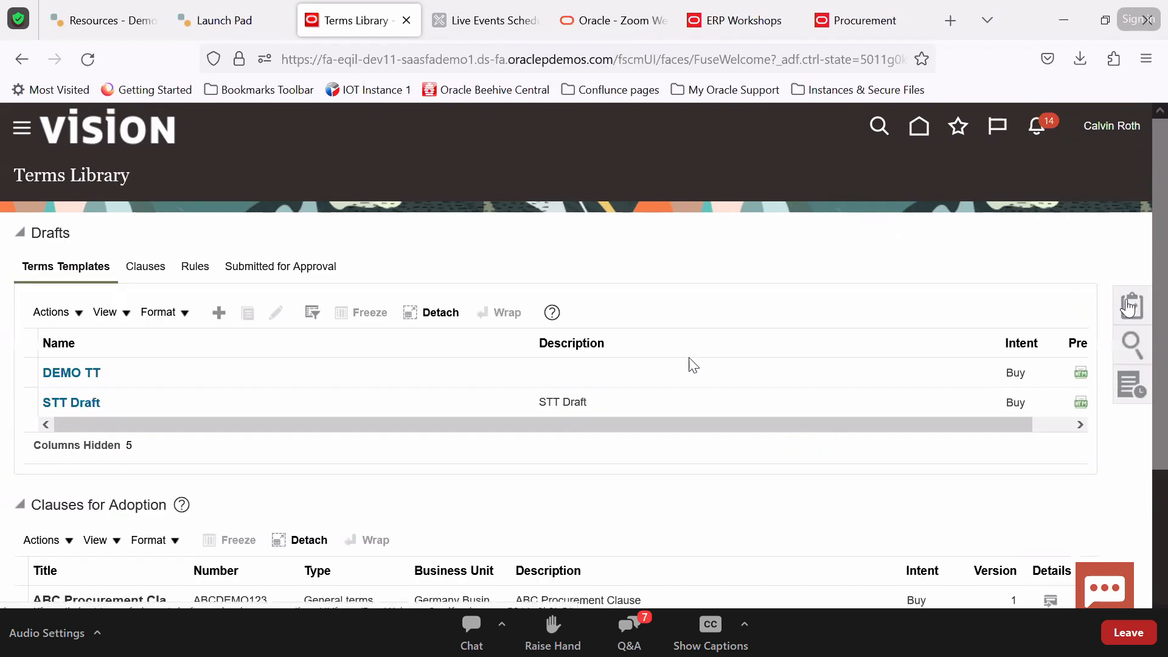
left_click(1143, 312)
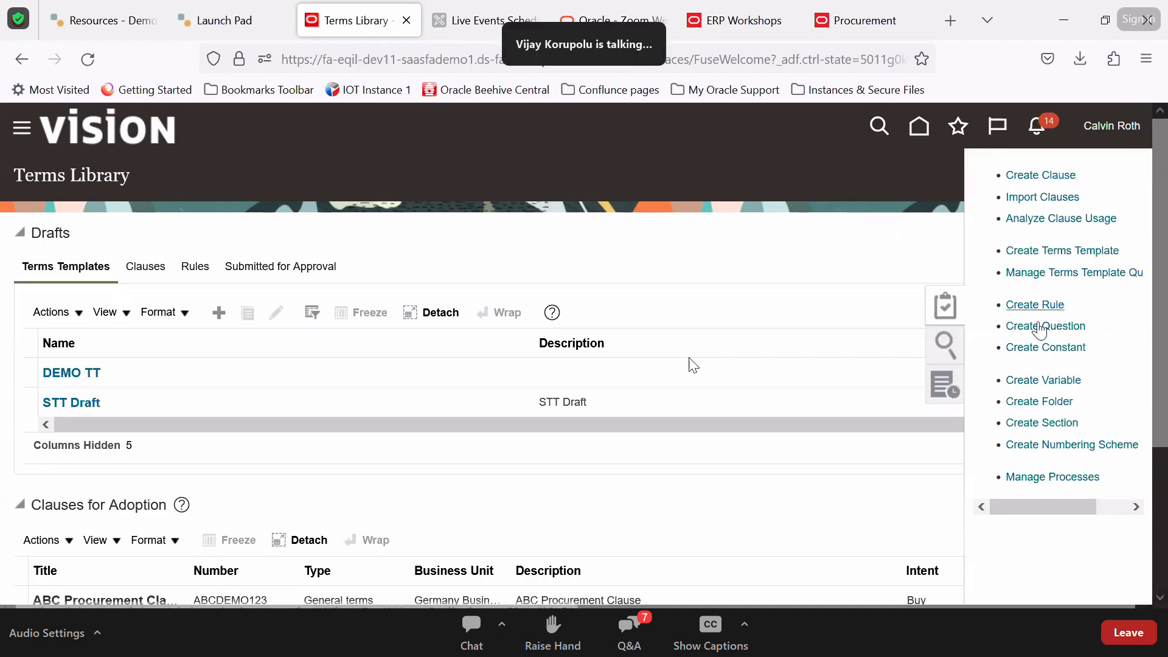
left_click(1044, 381)
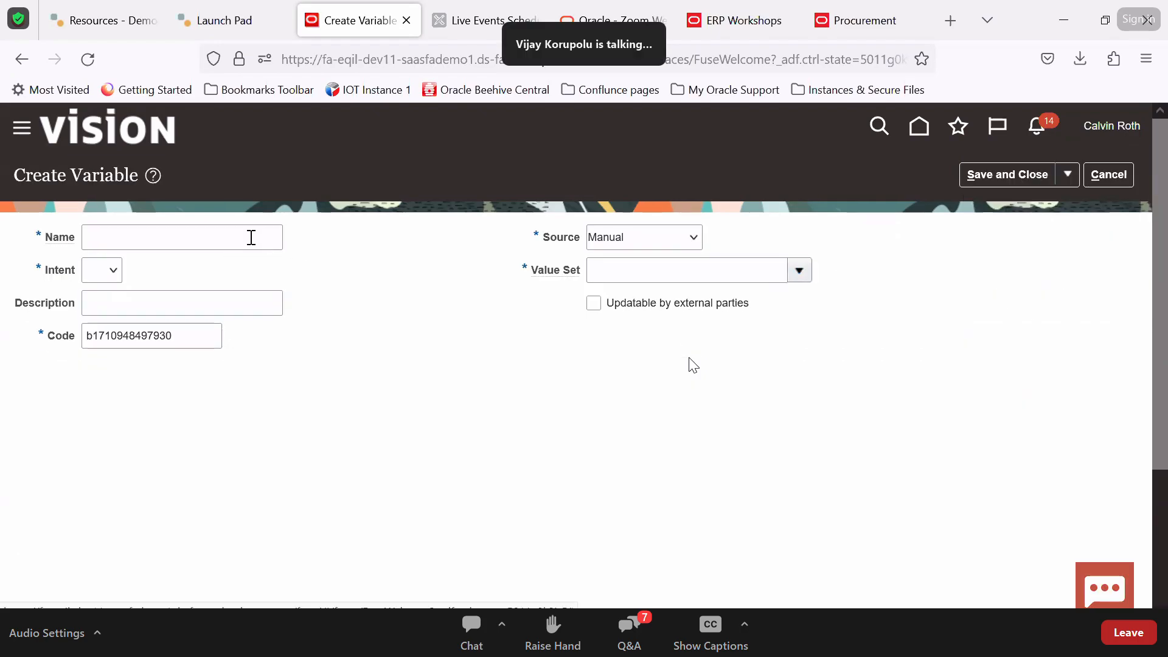
left_click(251, 237)
type("Test")
key("Tab")
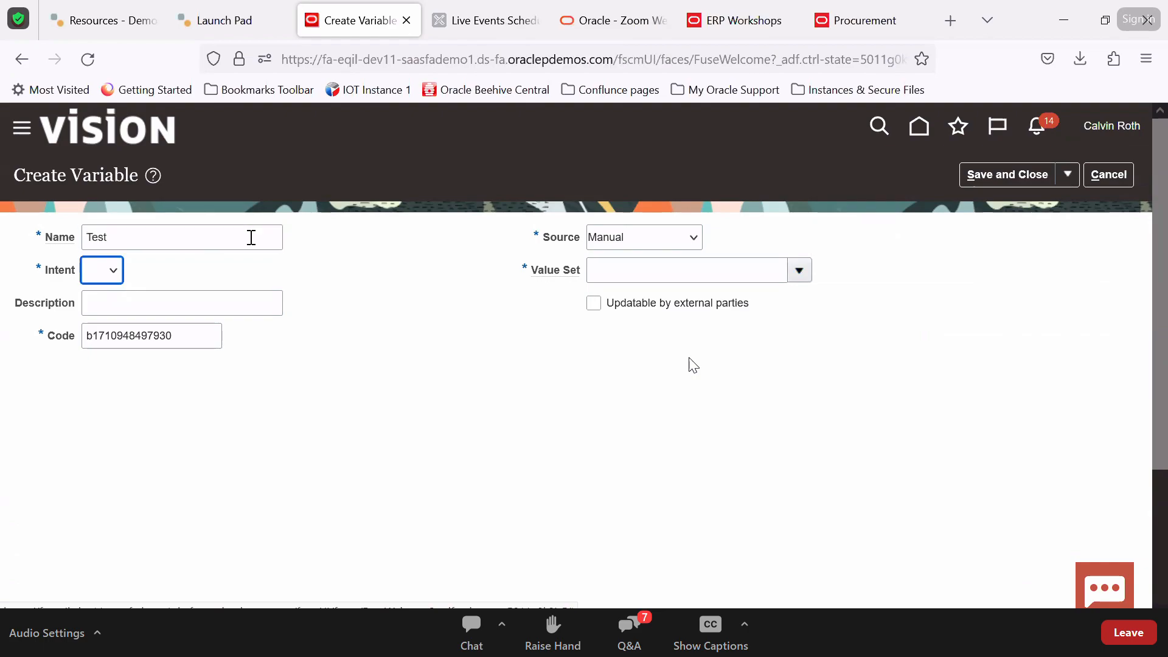
left_click(104, 270)
left_click(97, 316)
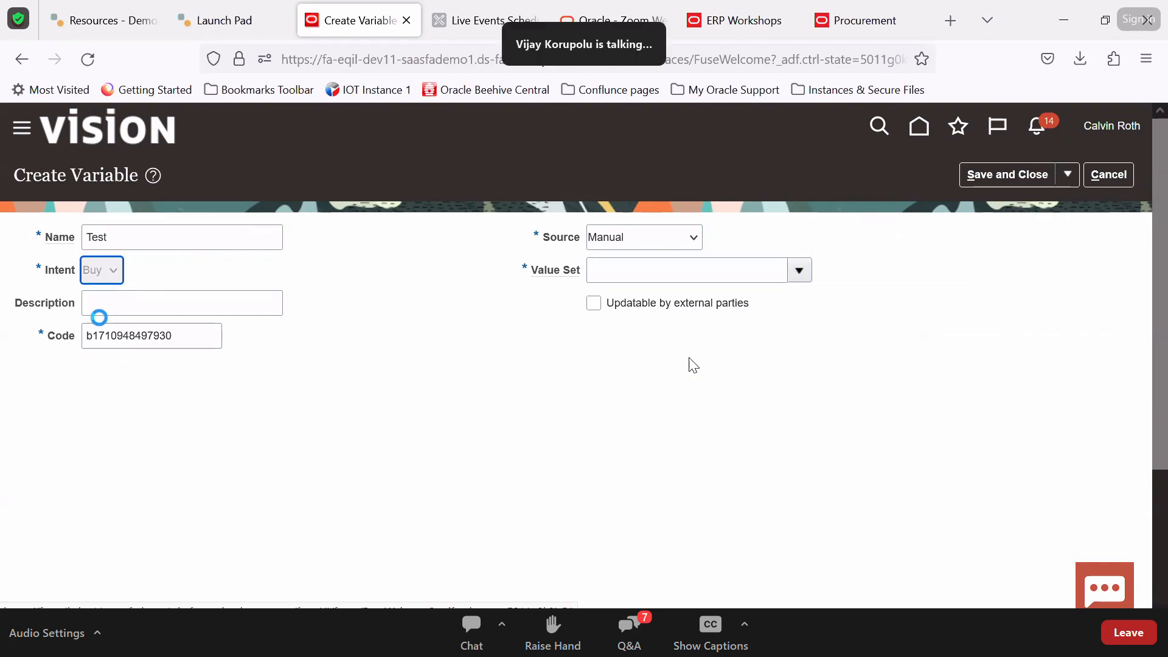
Try Descriptive flexfield source with segment referenceNumber, then revert to Manual and browse value sets
left_click(684, 236)
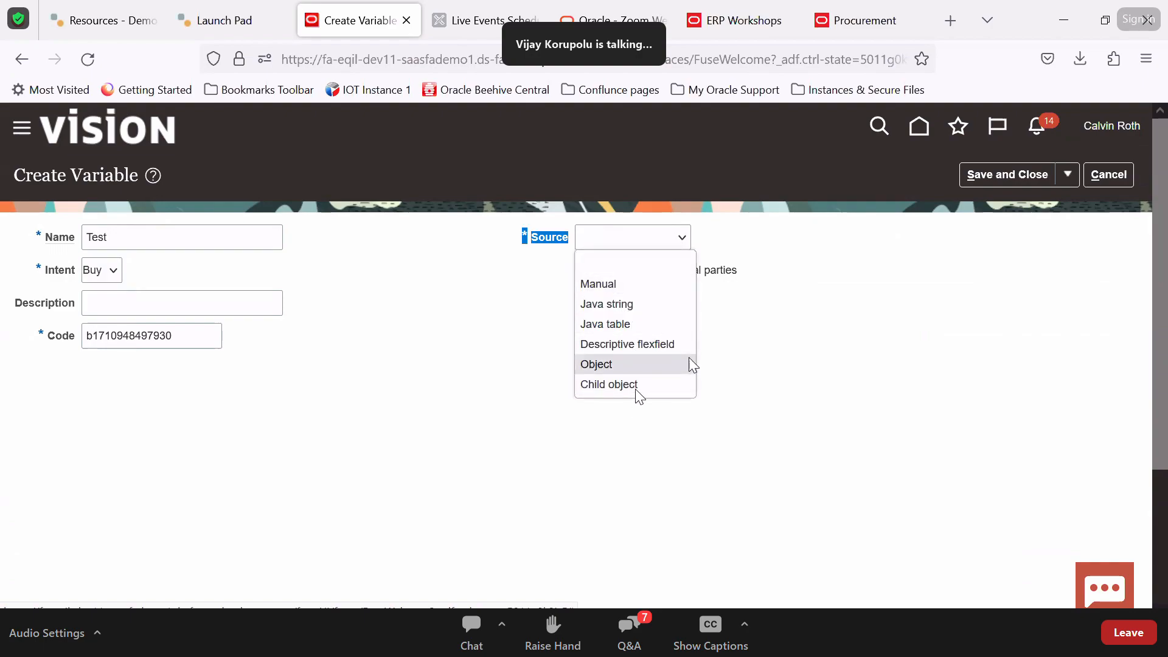
left_click(636, 345)
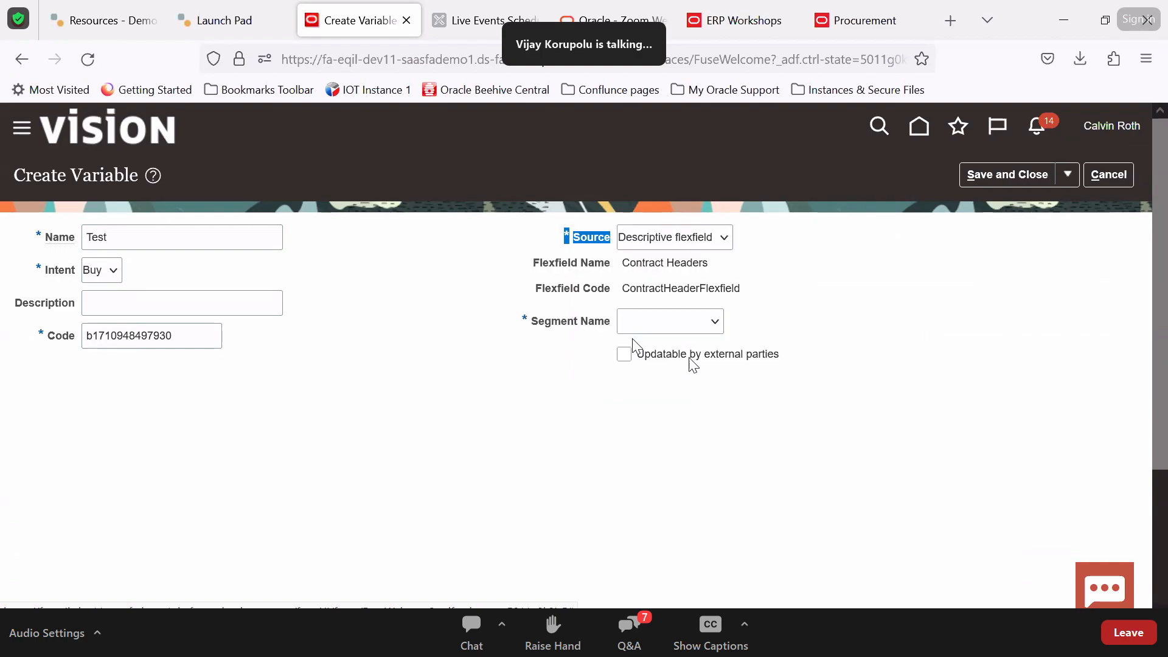
left_click(655, 330)
left_click(662, 368)
double_click(678, 287)
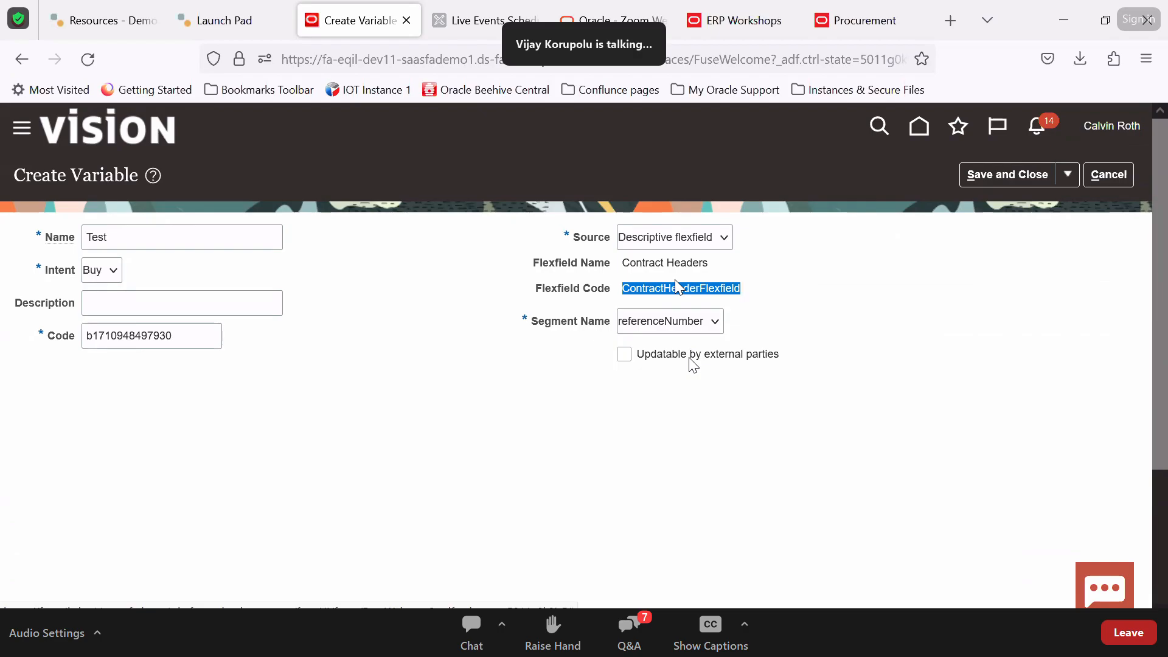
left_click(698, 246)
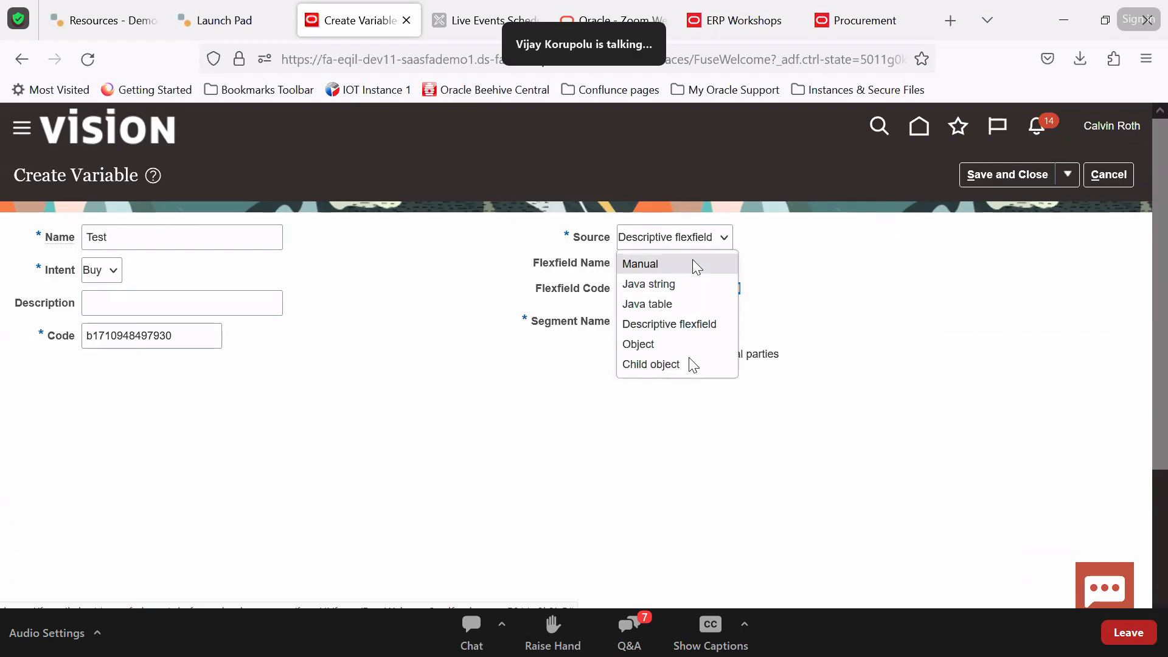
left_click(681, 265)
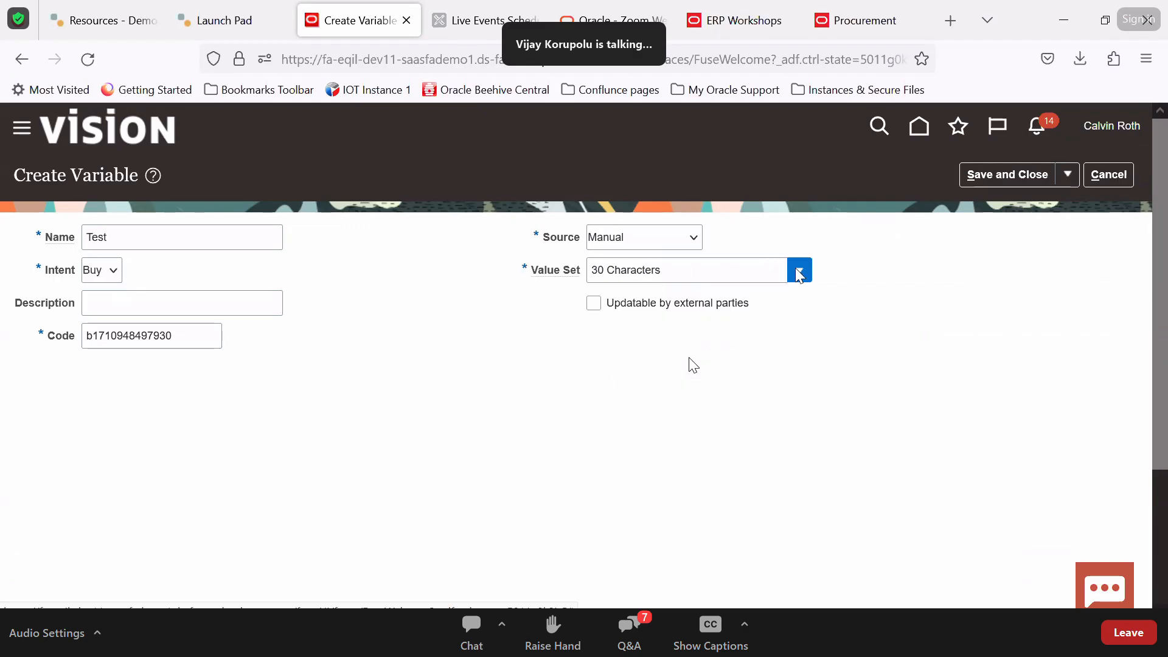
left_click(799, 271)
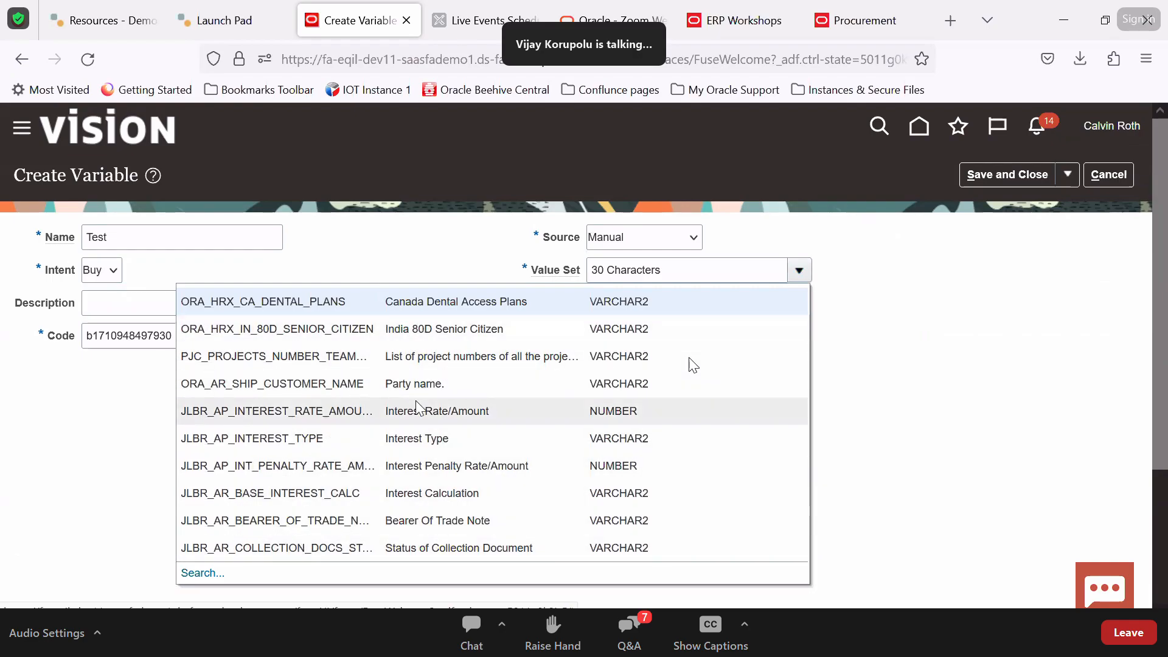
Switch the variable source between Java string and Manual, then cancel the variable unsaved
left_click(669, 236)
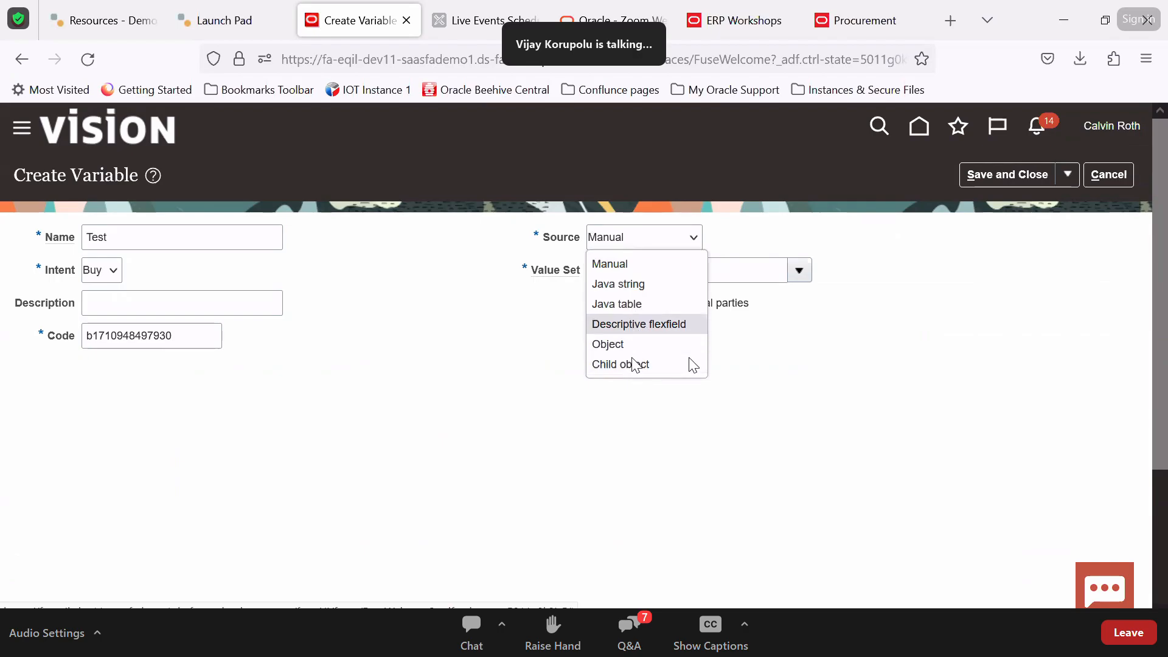
left_click(636, 284)
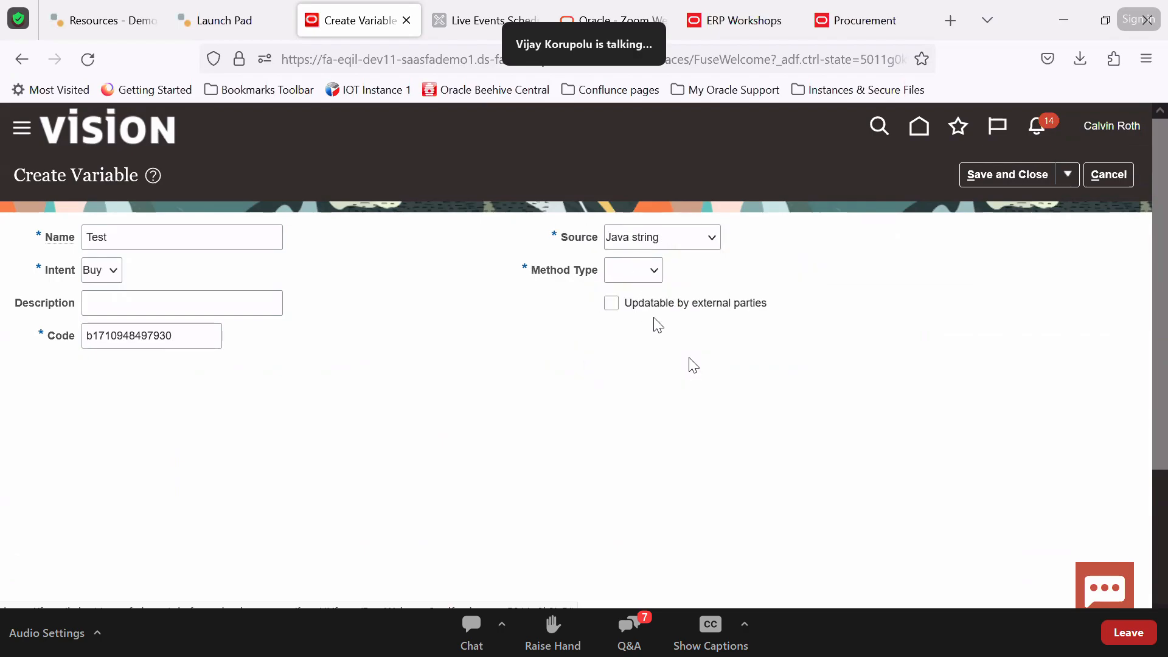
left_click(630, 253)
left_click(631, 264)
left_click(621, 269)
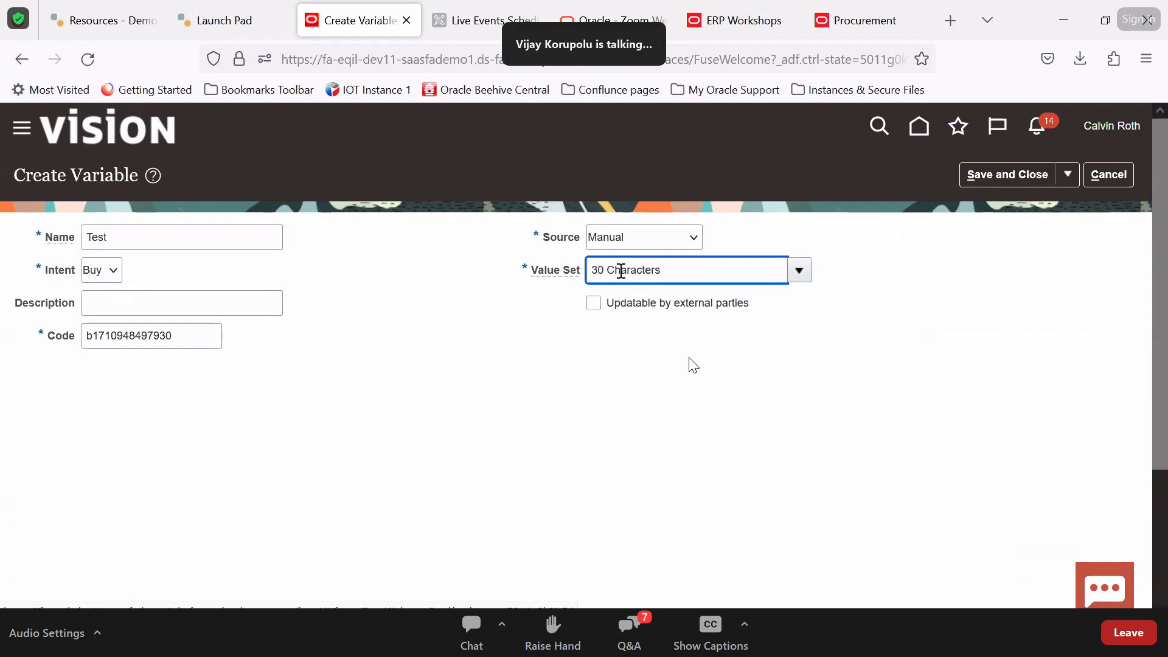
left_click(639, 237)
left_click(628, 284)
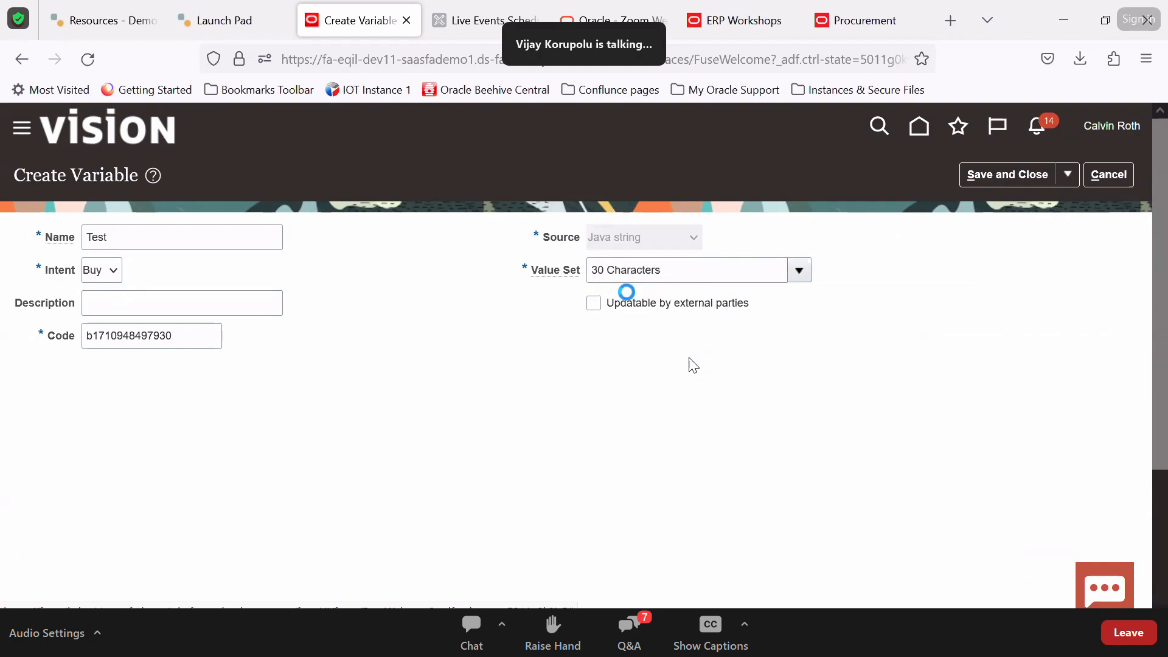
left_click(649, 244)
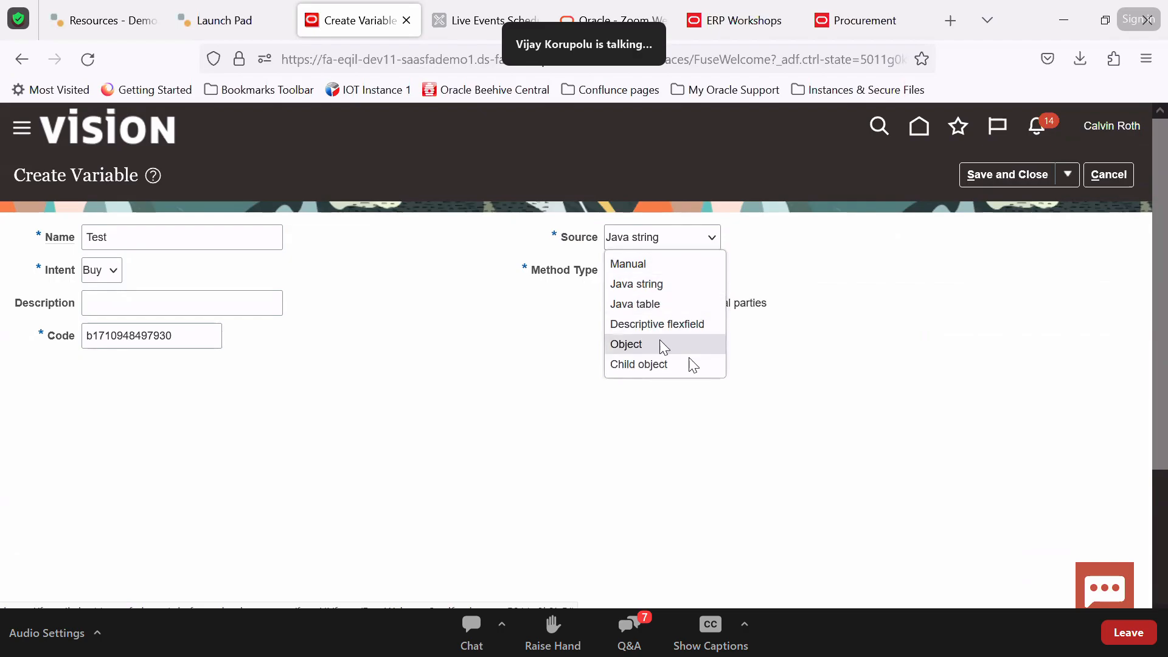
left_click(791, 352)
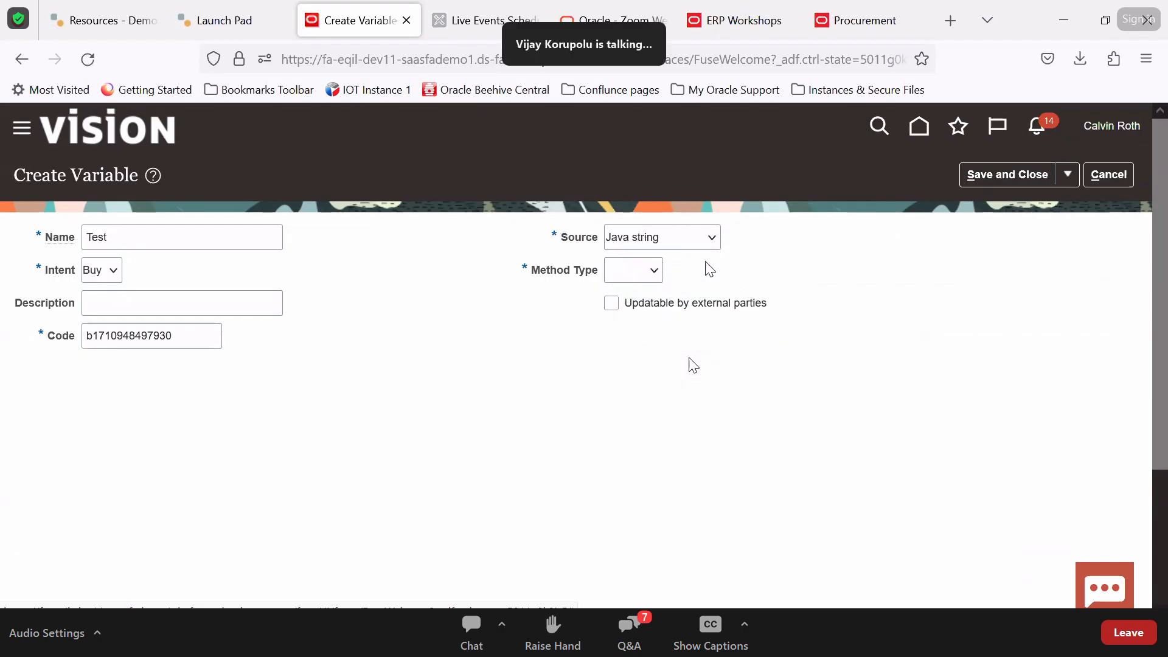
left_click(1096, 184)
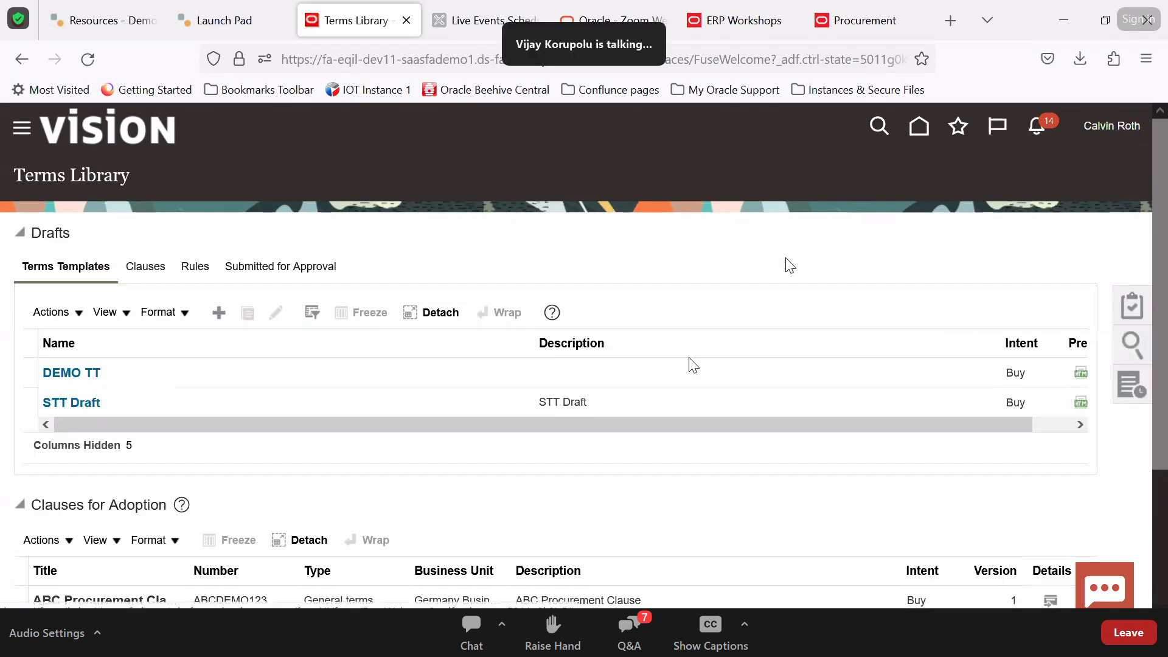
Return to the home page to reach the Contracts work area
left_click(918, 127)
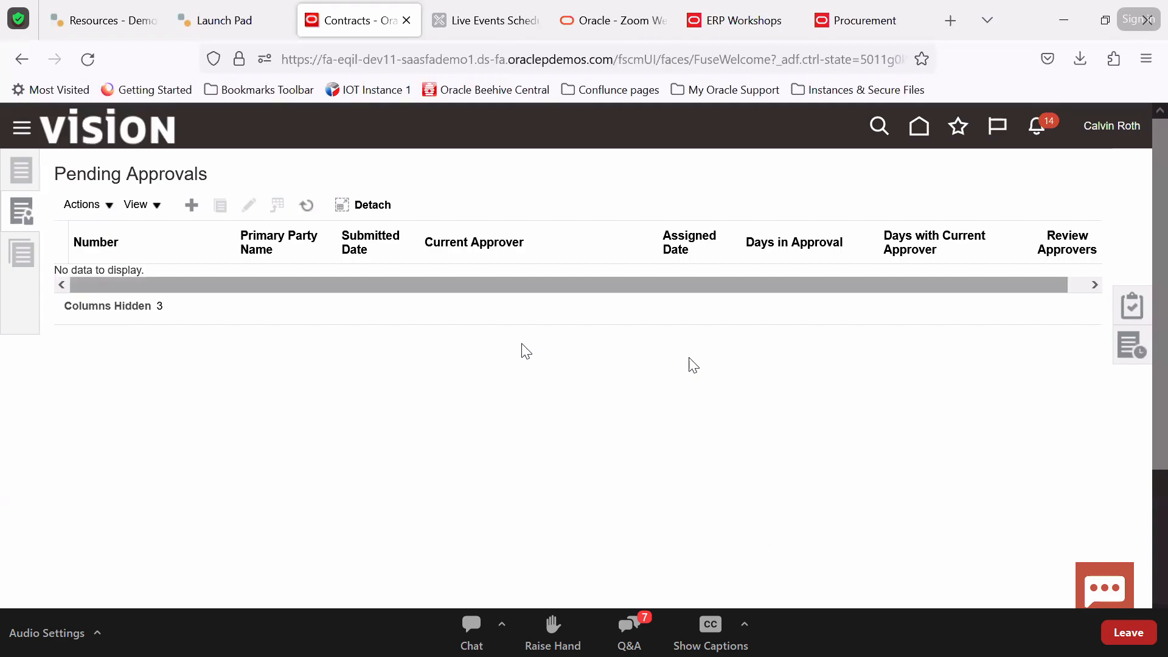
Start a new contract from the Contracts tasks and list the available contract types
left_click(1126, 317)
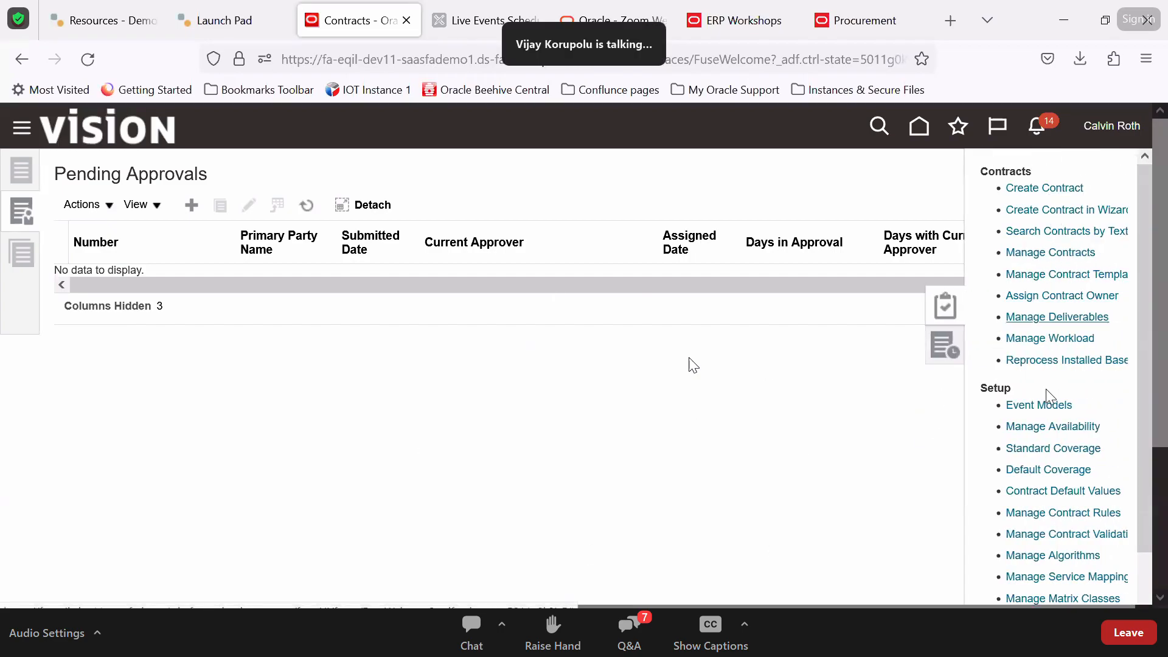
left_click(1034, 189)
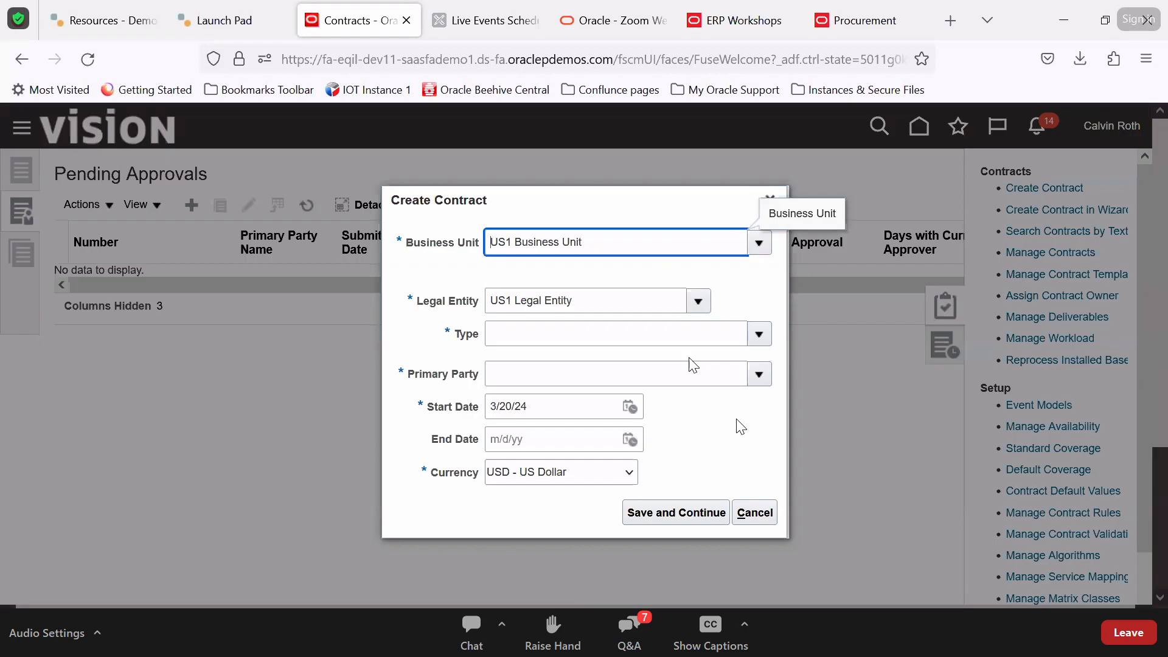
left_click(759, 336)
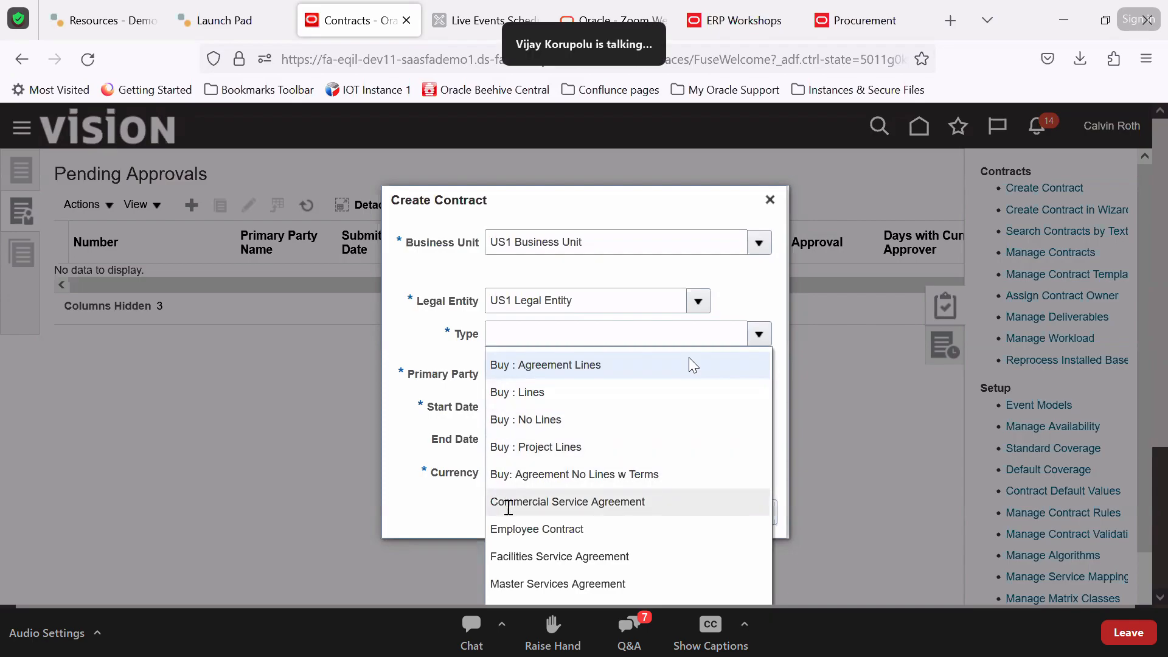
scroll(545, 587, "down", 2)
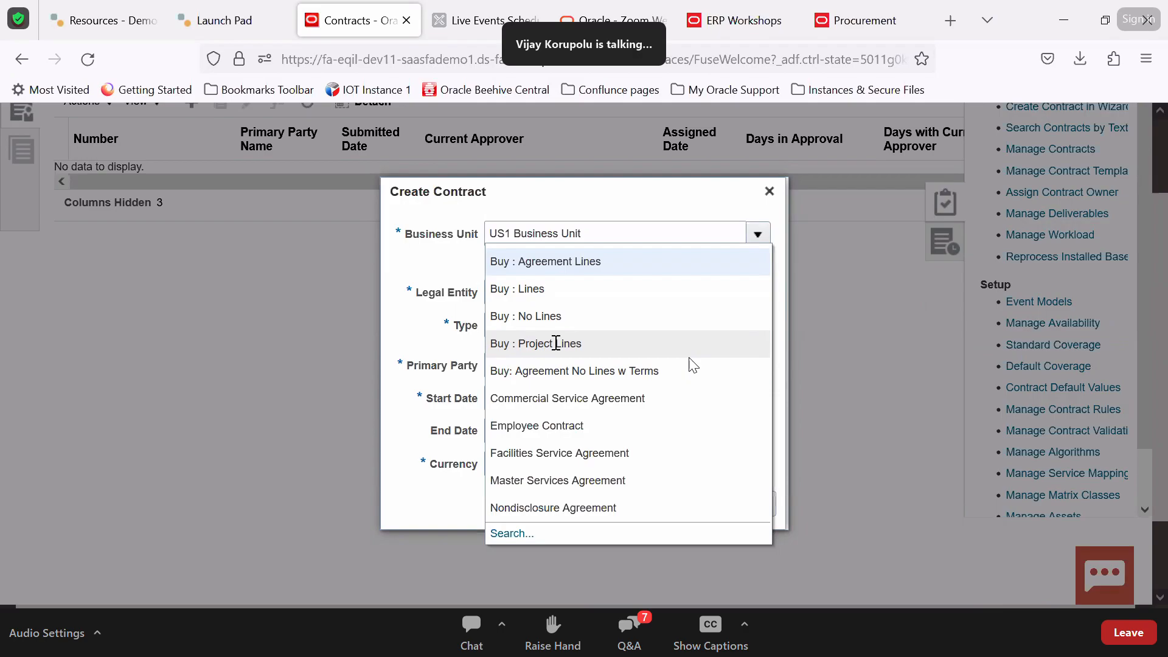
Set the contract type to Buy : Lines
left_click(539, 284)
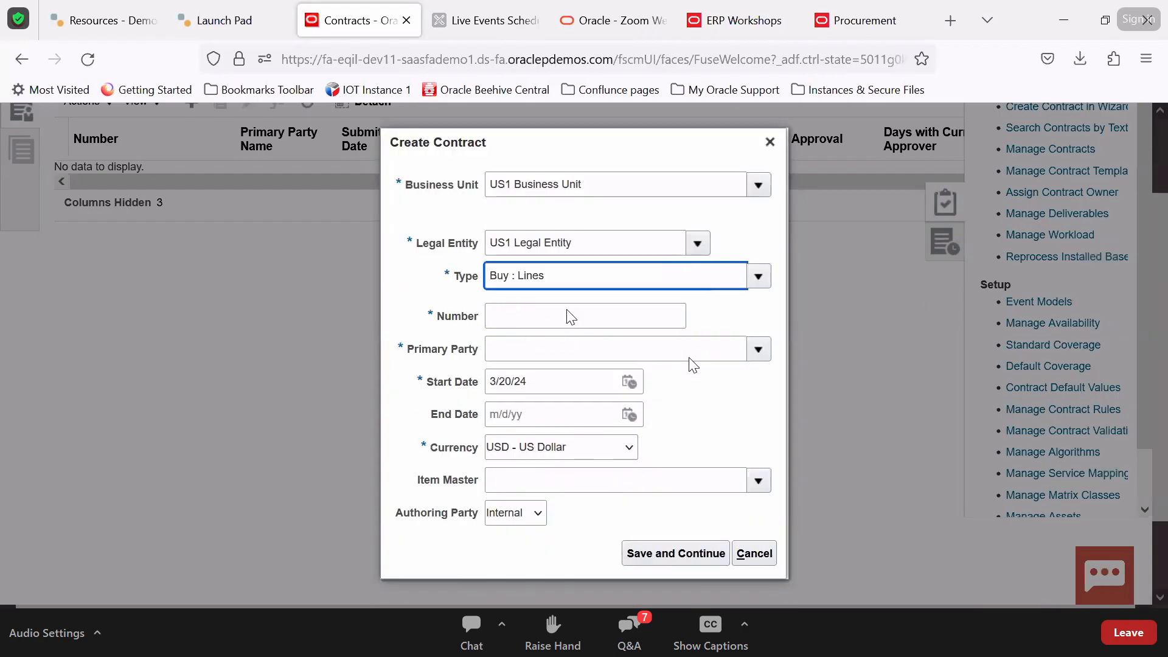
triple_click(575, 266)
double_click(575, 266)
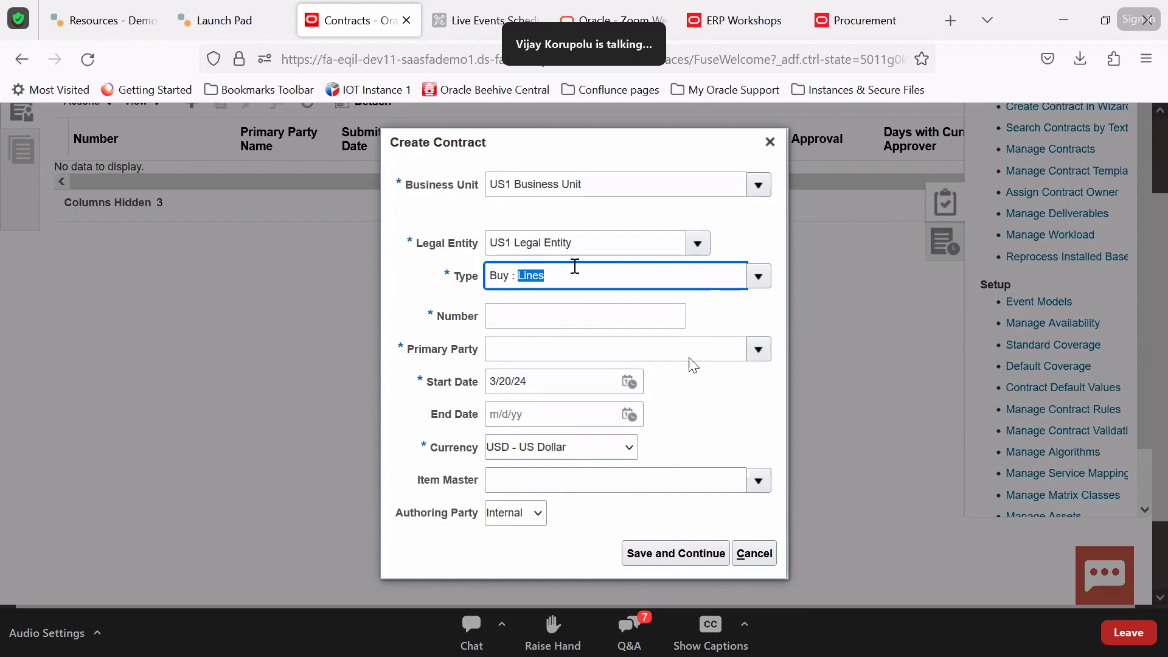
left_click(759, 279)
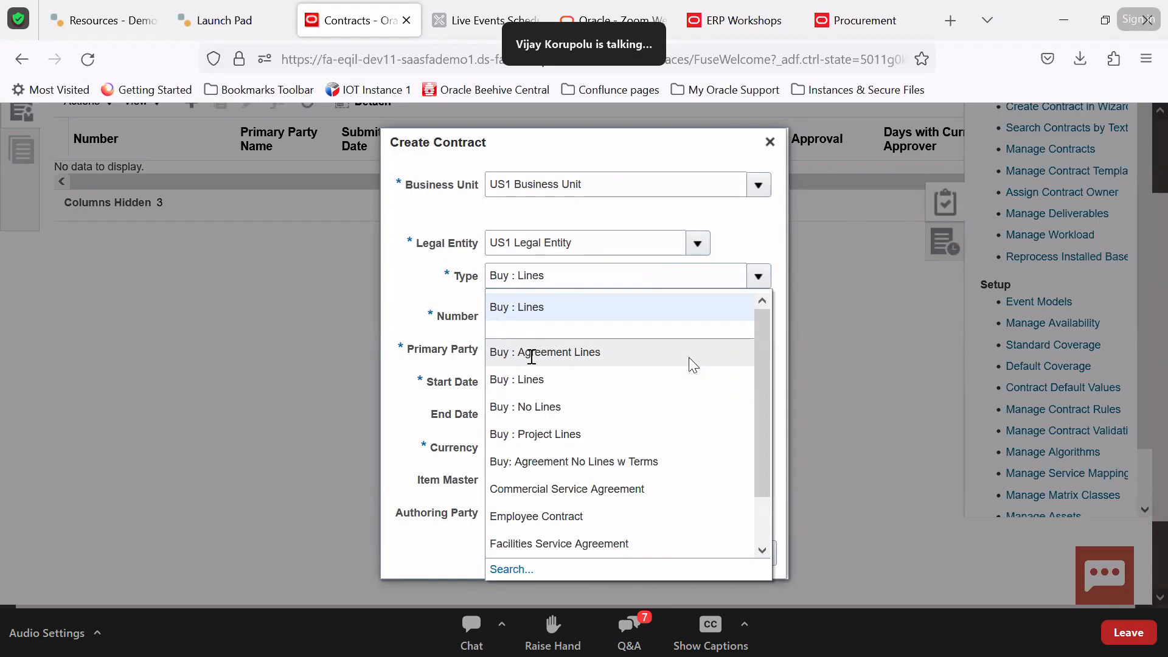
left_click(456, 297)
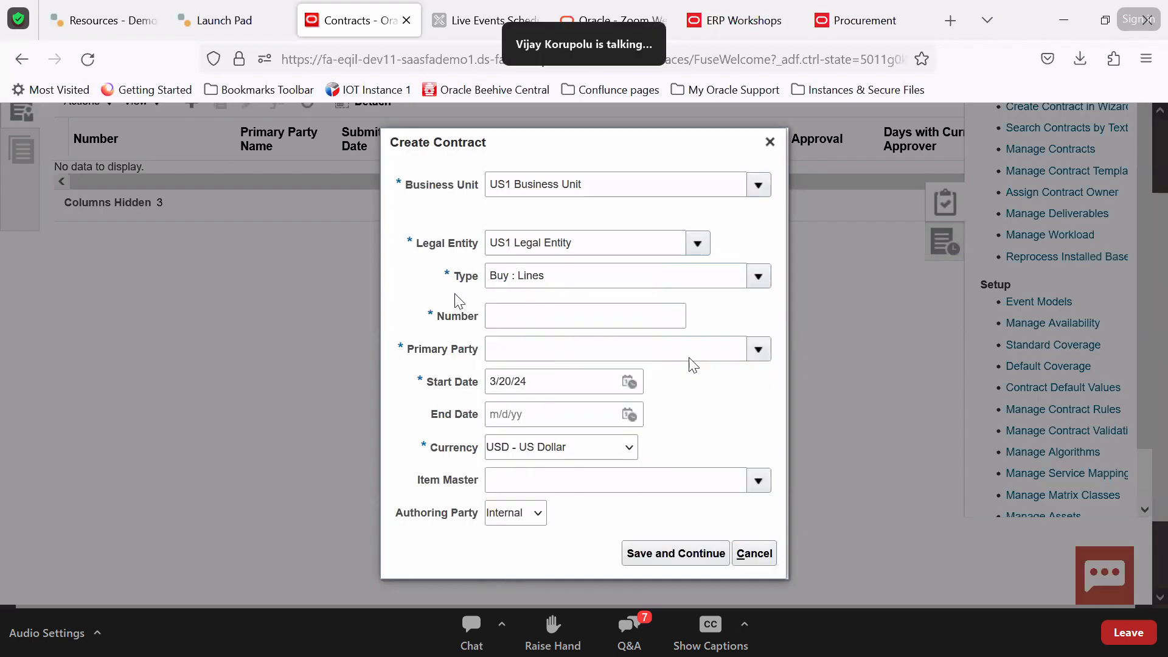
Enter the contract number, choose Lee Supplies as primary party, and set end date 3/19/25
left_click(529, 320)
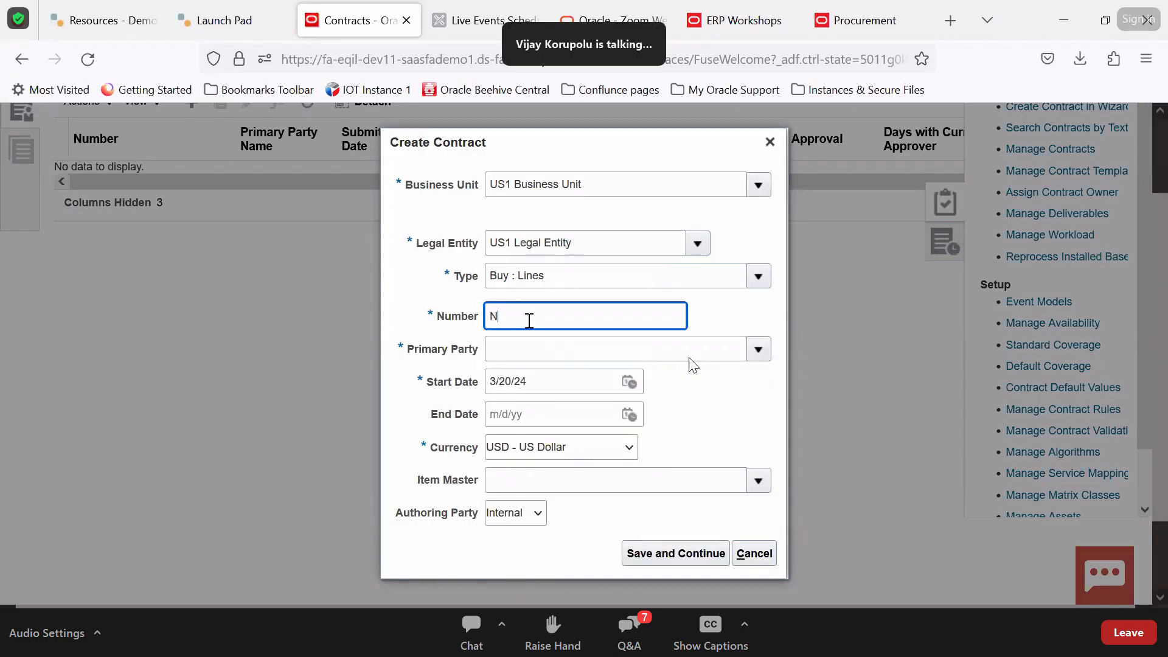
type("NAWCONTRACt12345")
key("Tab")
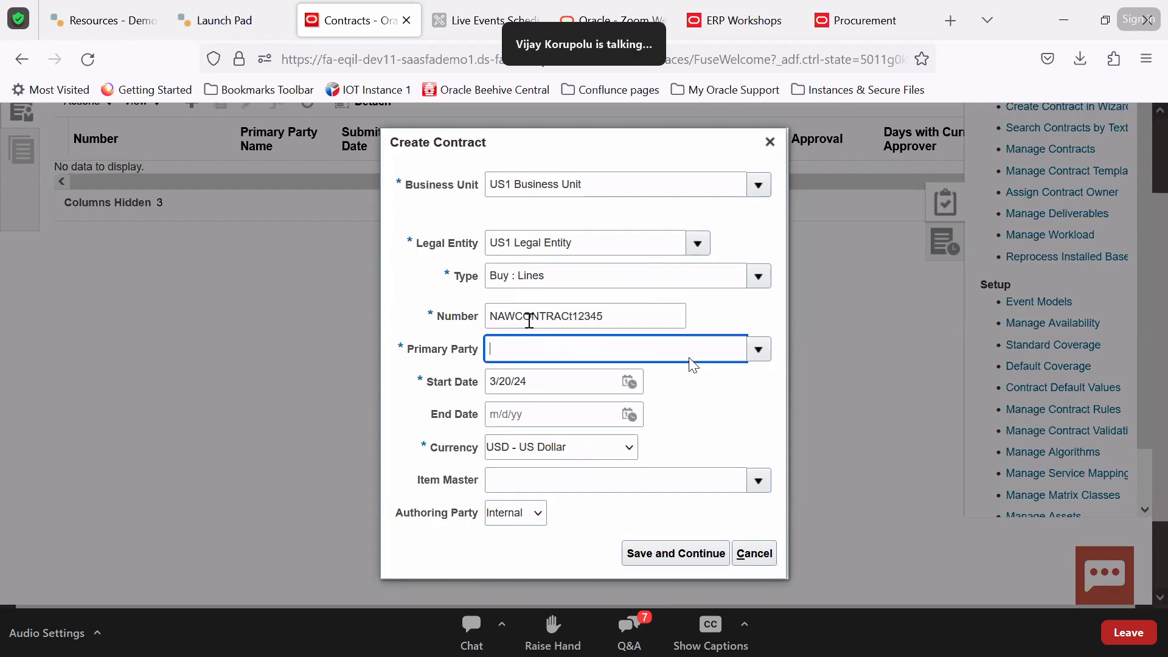
left_click(758, 345)
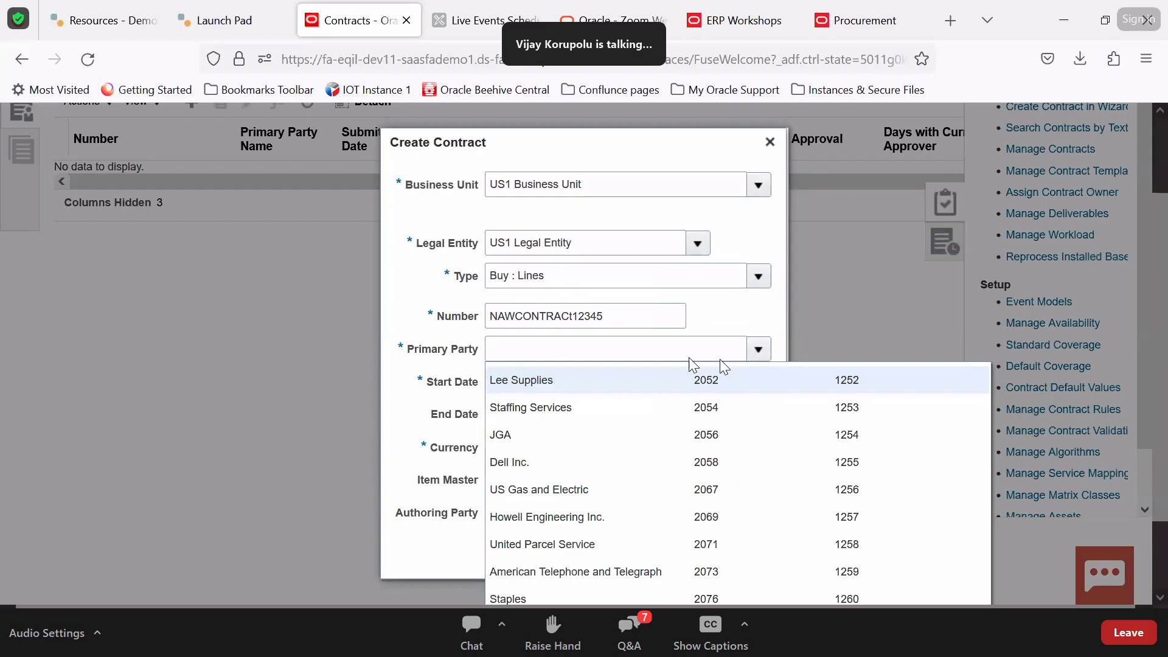
left_click(556, 388)
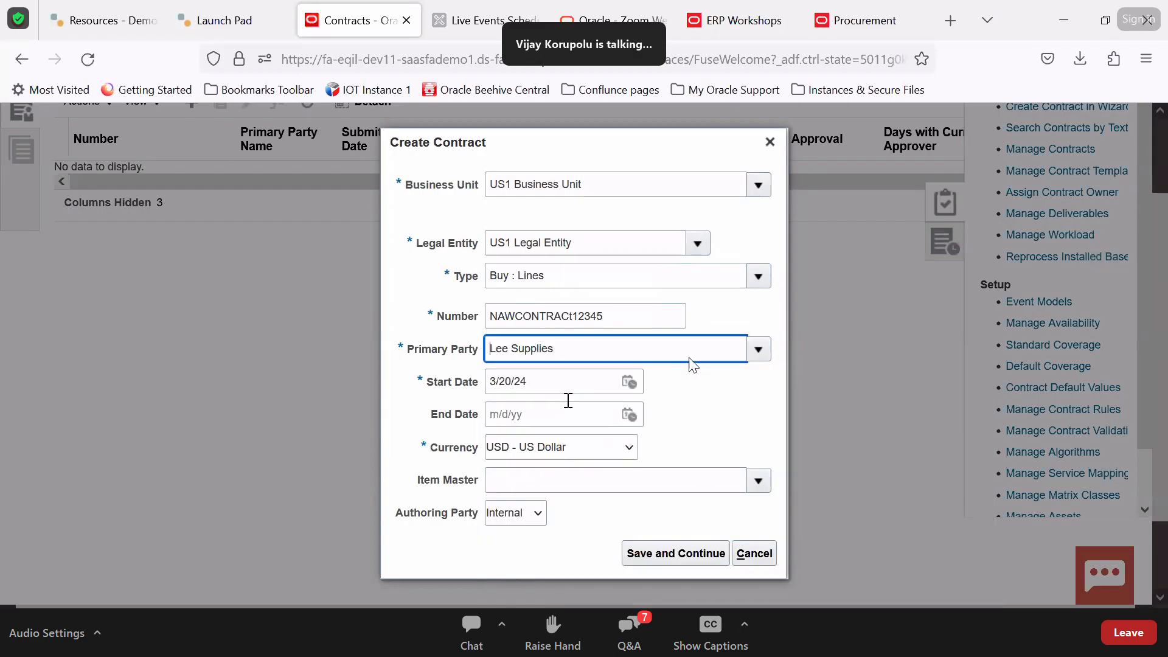
left_click(627, 417)
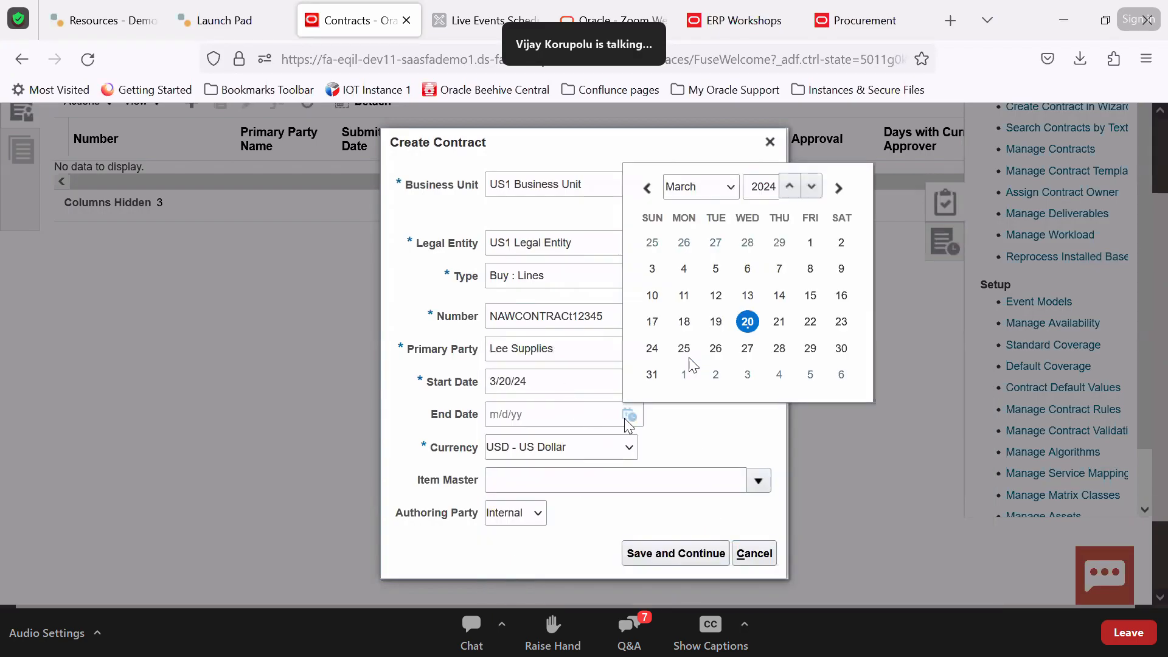
left_click(786, 186)
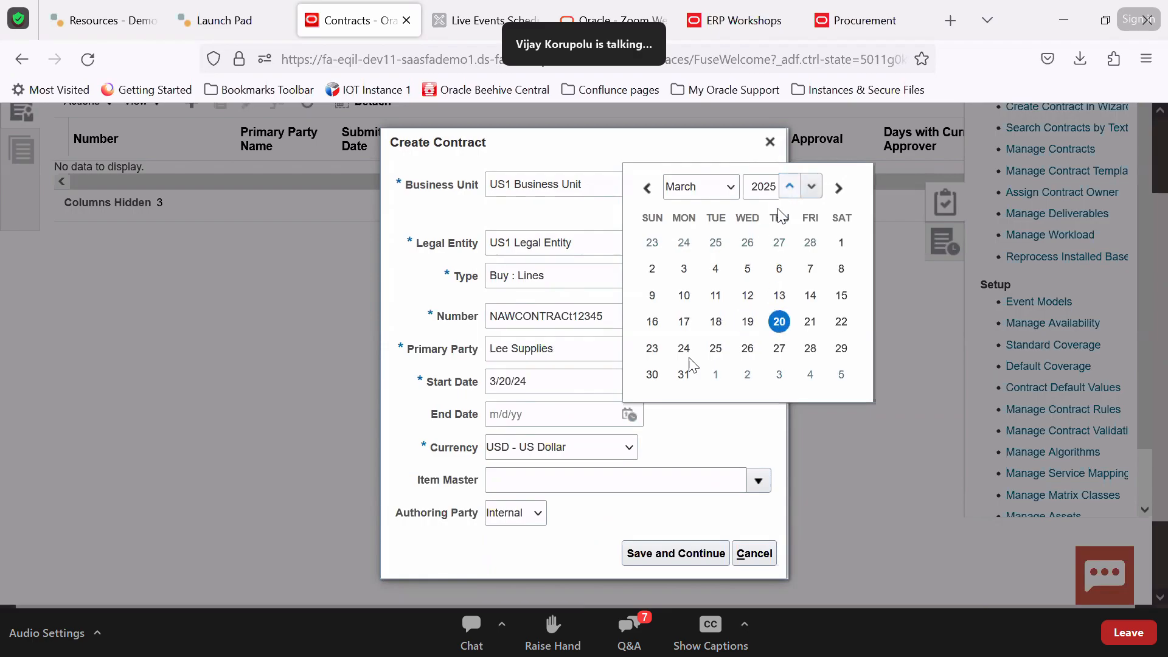
left_click(747, 321)
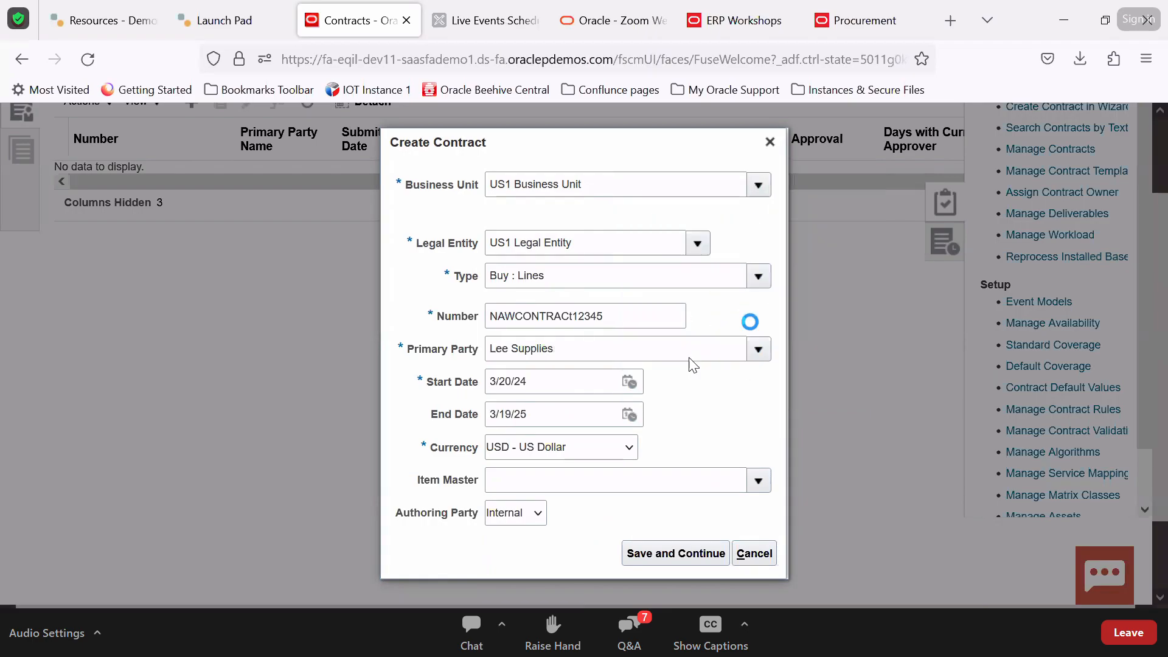
Leave item master empty and keep Internal as the authoring party
left_click(756, 482)
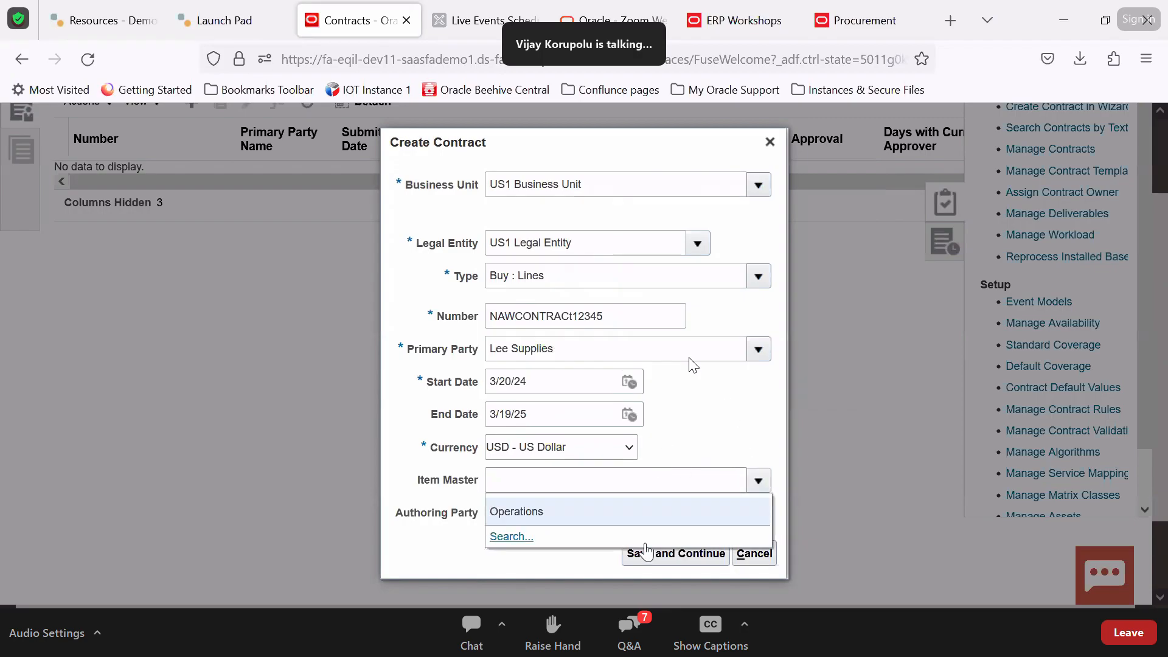
left_click(732, 431)
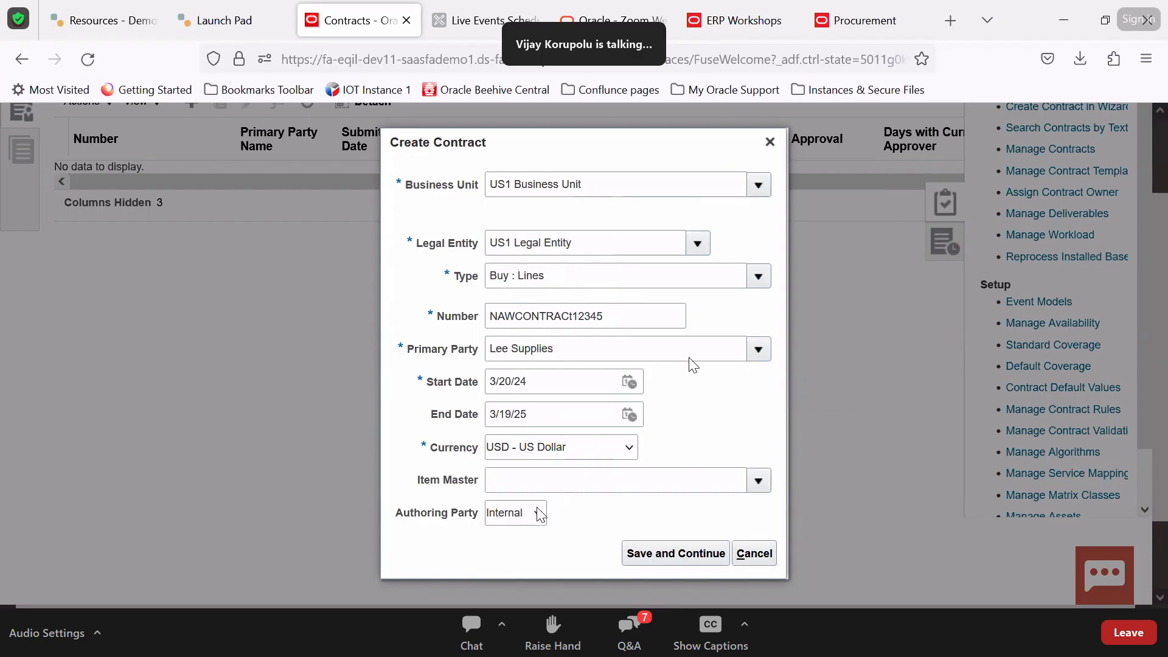
left_click(529, 521)
left_click(609, 518)
left_click(590, 473)
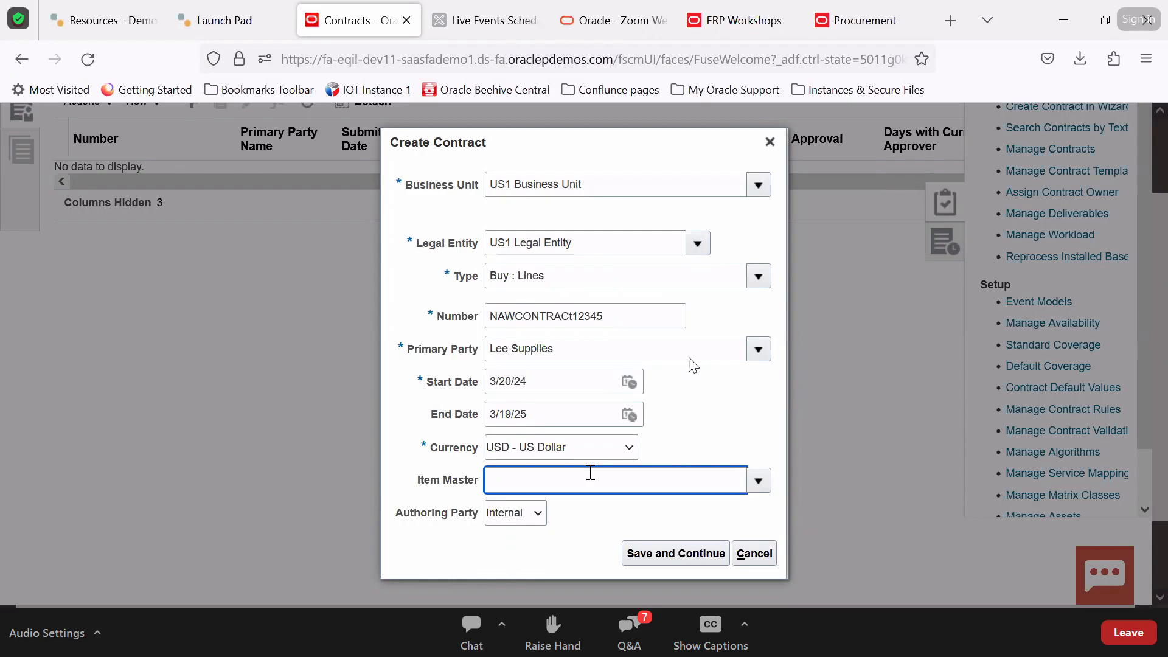
left_click(754, 485)
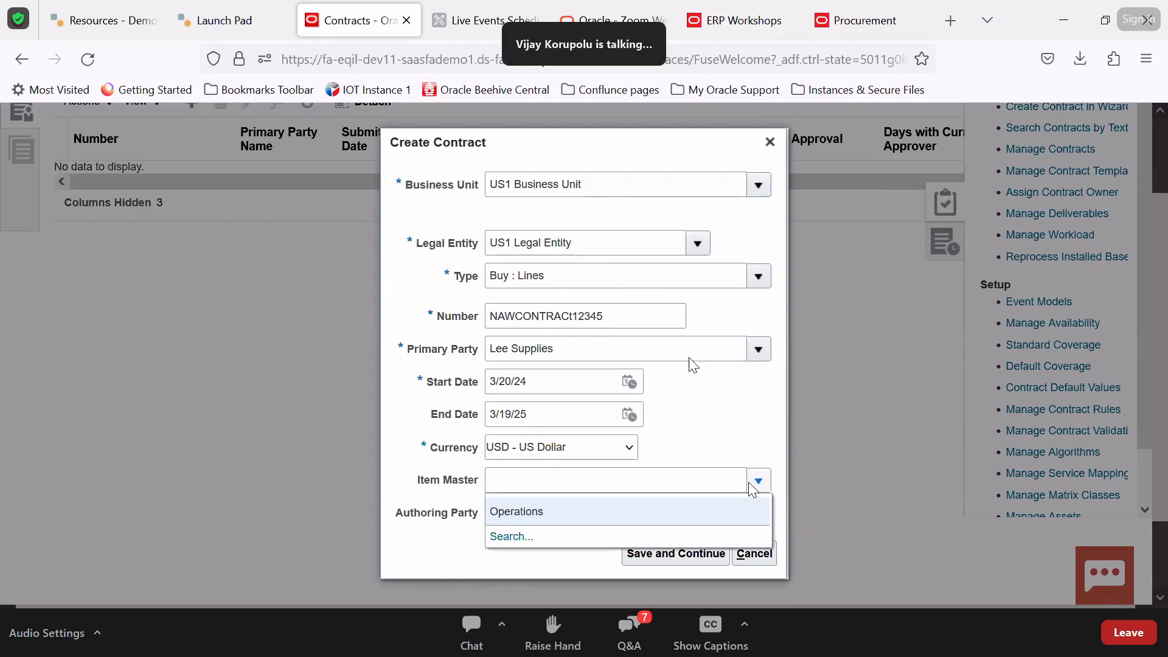
left_click(752, 453)
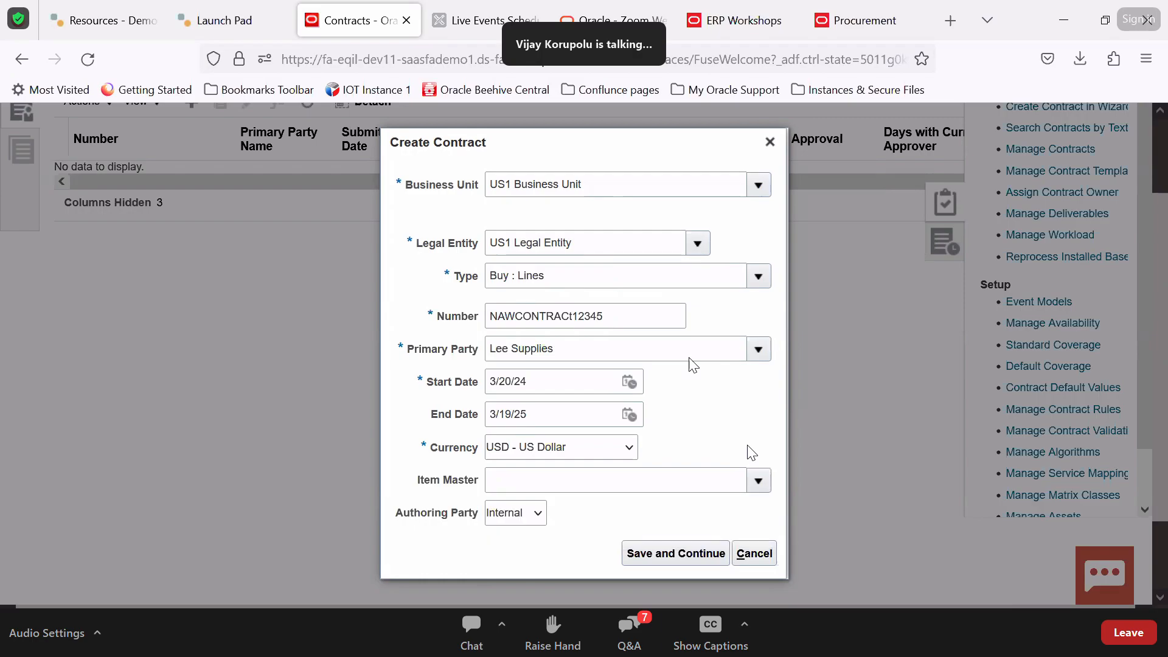
left_click(756, 480)
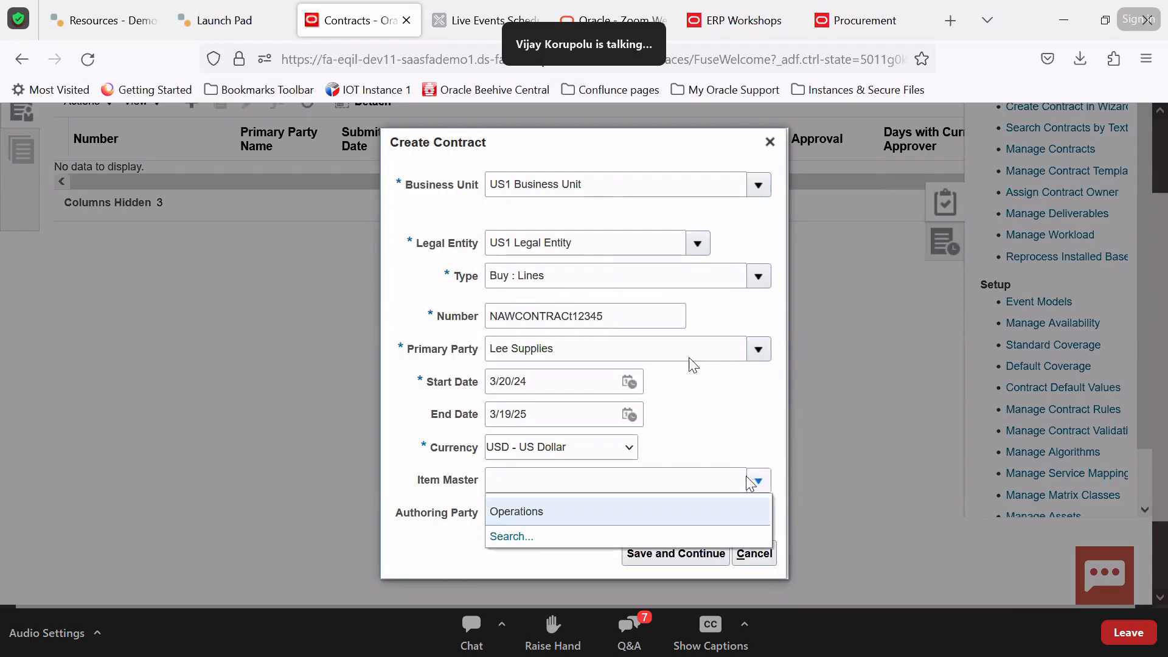
left_click(755, 481)
left_click(528, 516)
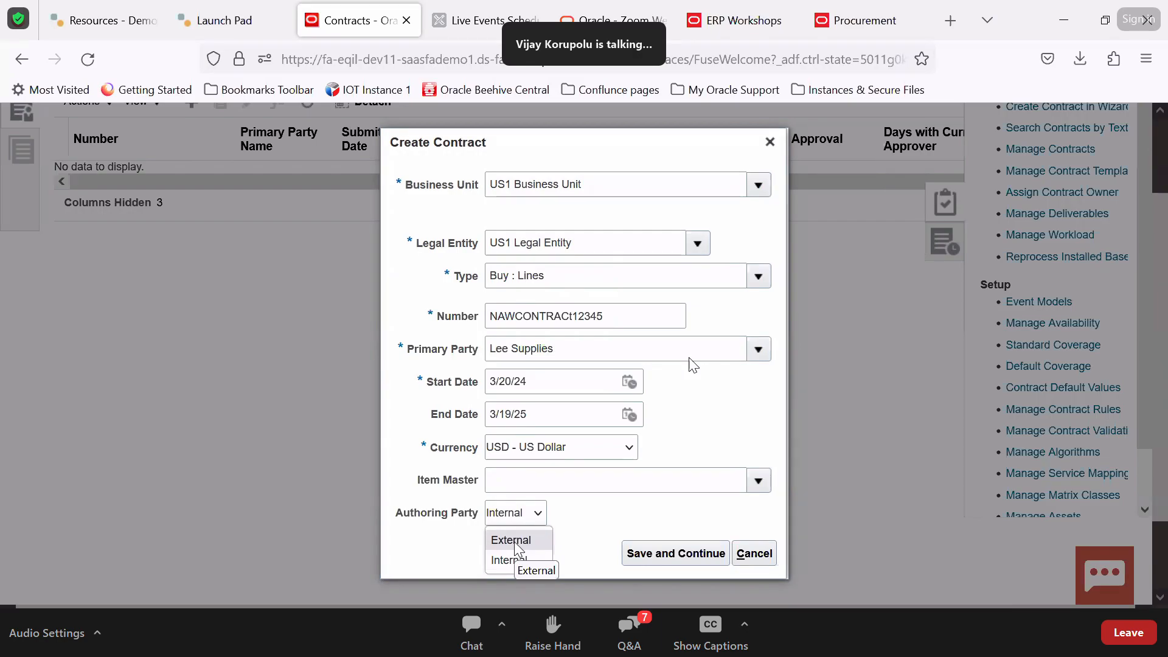
left_click(517, 559)
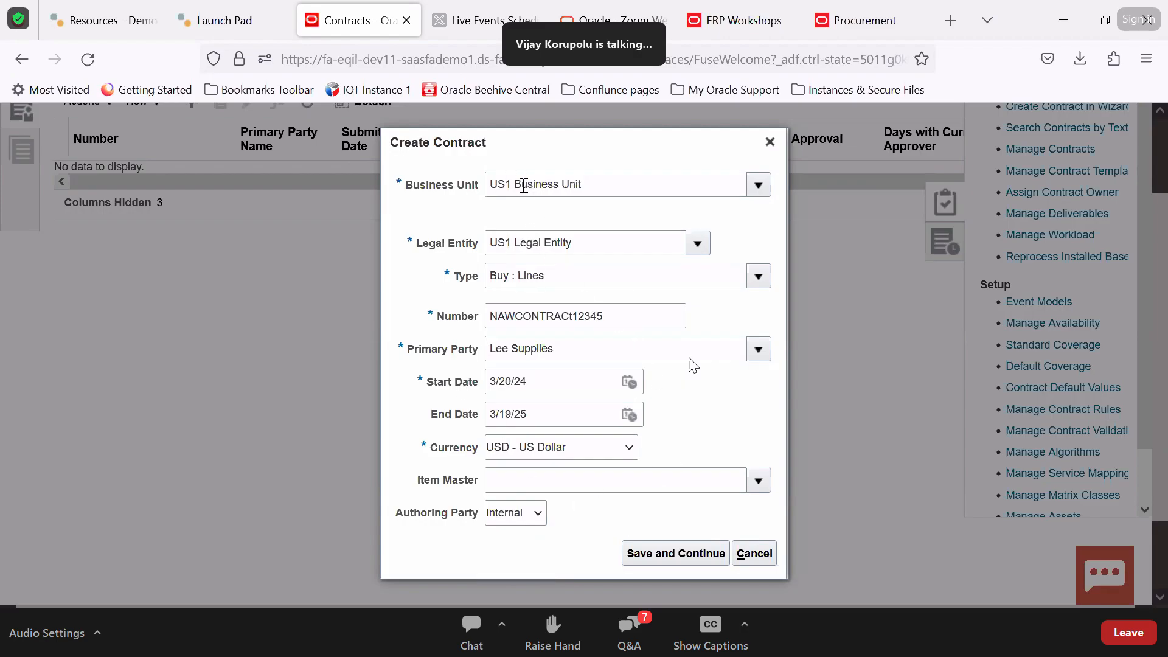
Create and save the contract draft, naming it 'NAW Demo COntract 12345'
left_click(657, 547)
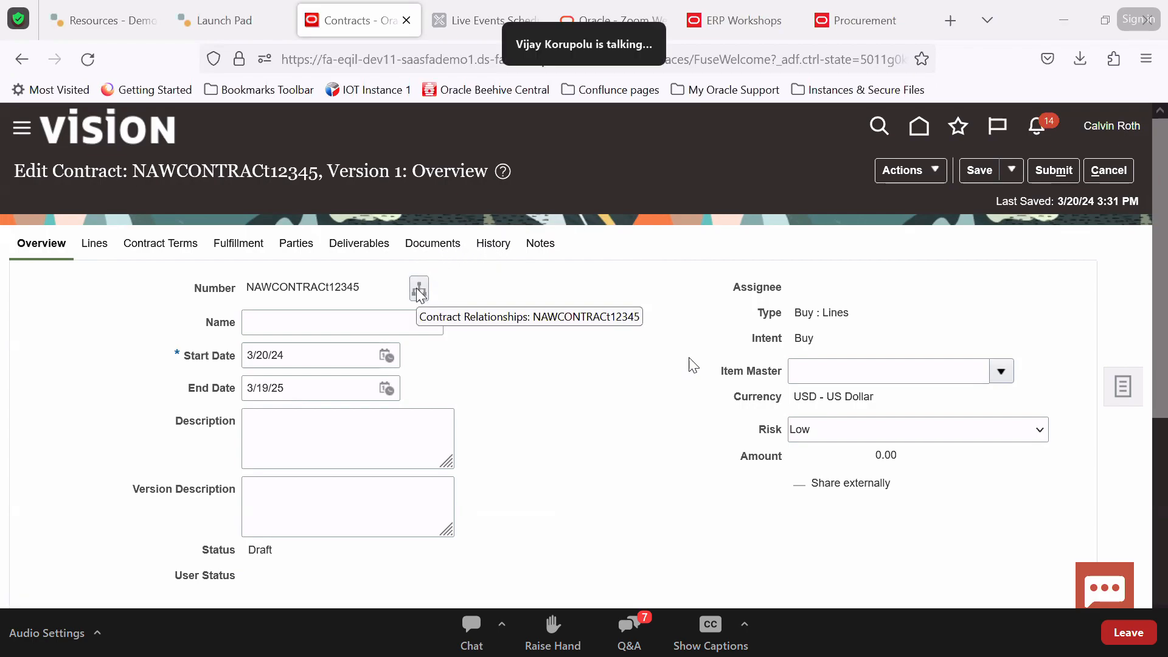
left_click(971, 170)
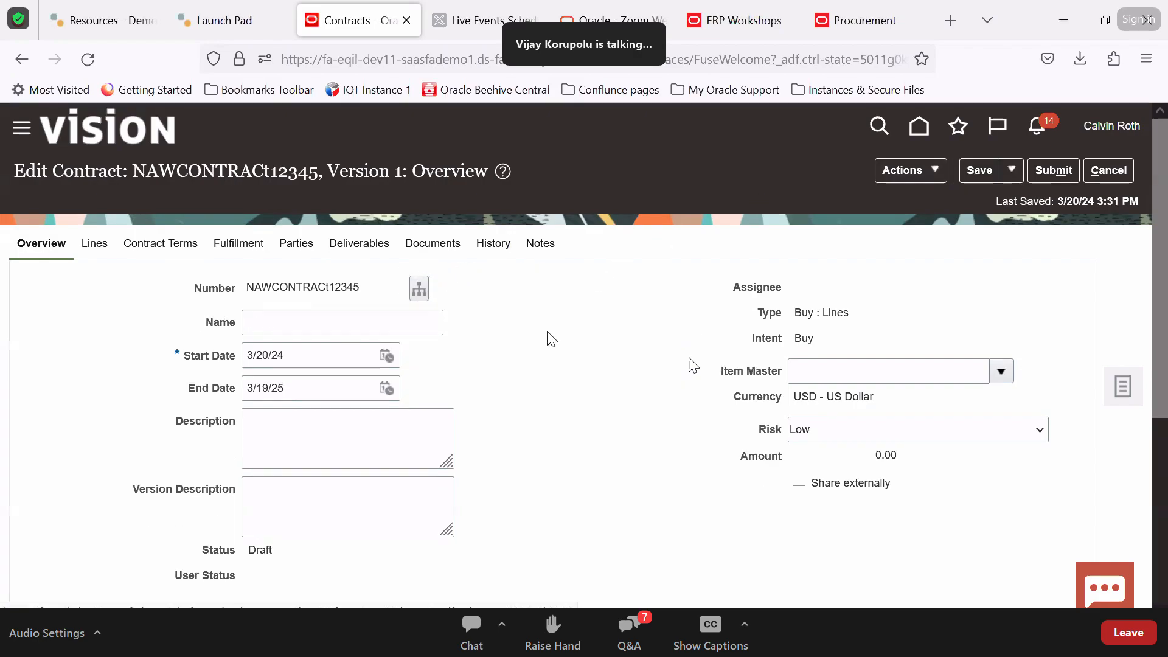
scroll(545, 337, "down", 2)
left_click(375, 217)
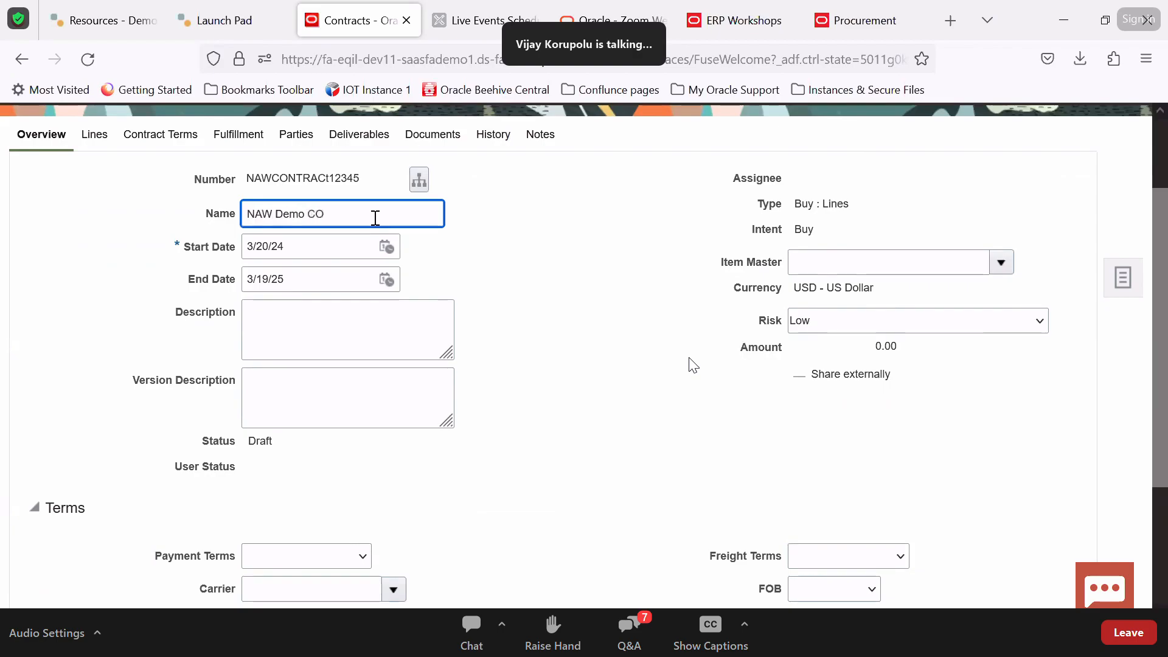
type("NAW Demo COntract 12345")
key("Tab")
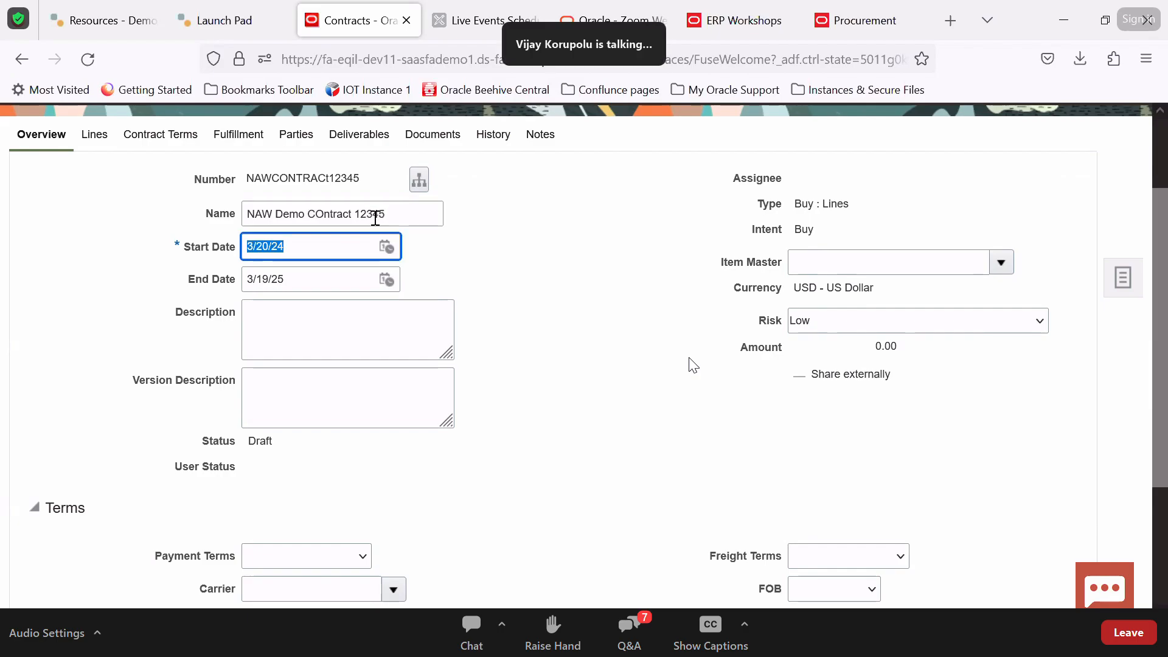
Copy the name into Description and Version Description, and set Risk to Medium
left_click(364, 338)
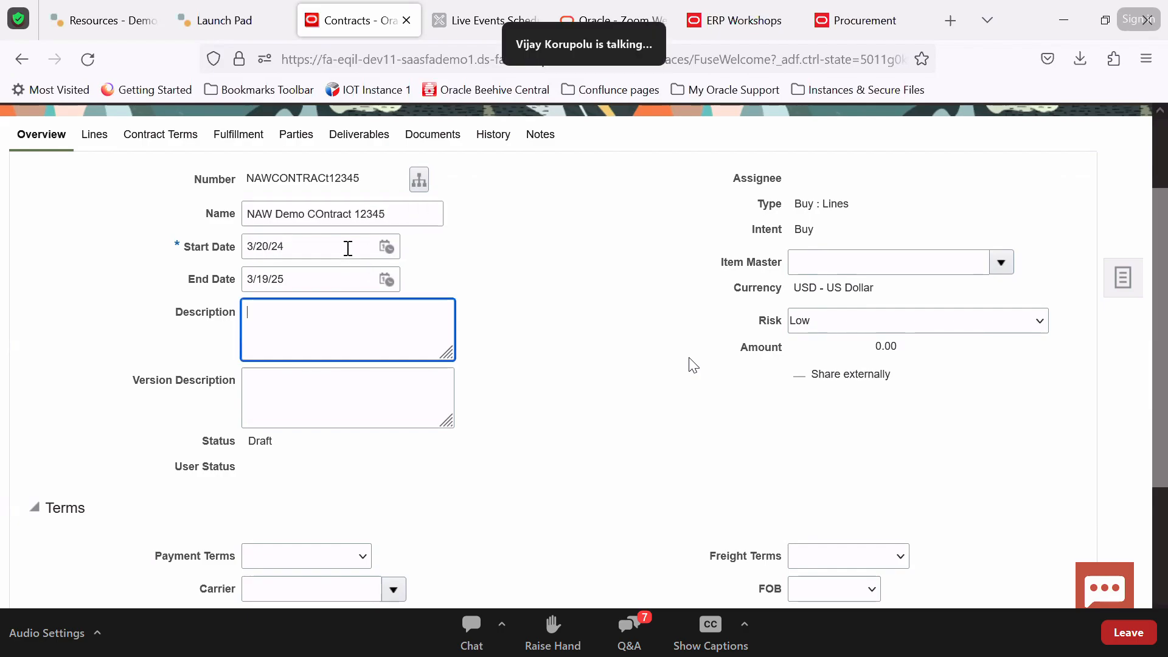
triple_click(347, 212)
key("ctrl+c")
left_click(338, 334)
key("ctrl+v")
left_click(320, 405)
key("ctrl+v")
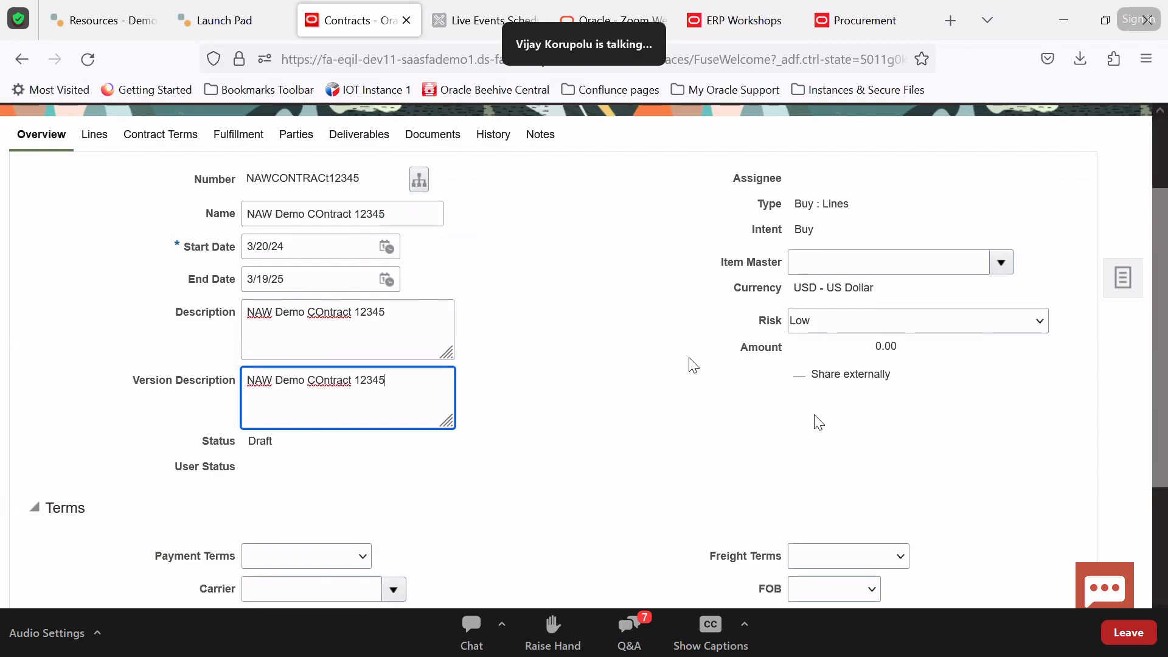
left_click(830, 329)
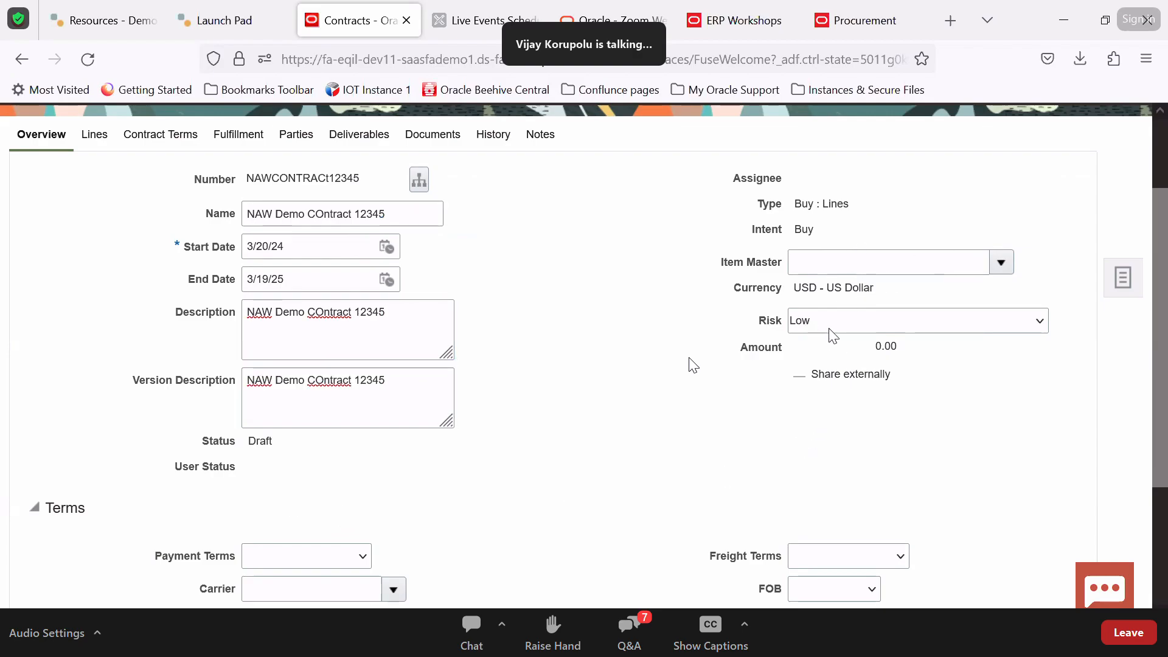
left_click(812, 382)
In Terms, choose Payment Terms Net 30, Carrier DHL, Freight Terms Prepaid and FOB Origin
scroll(692, 365, "down", 3)
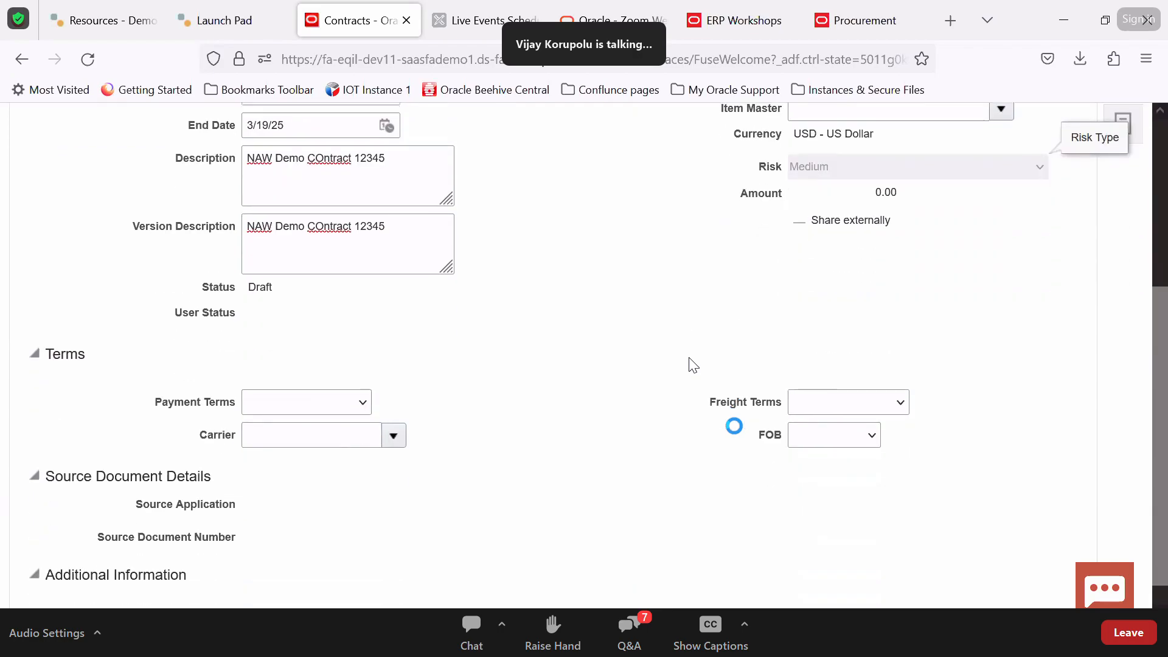
left_click(339, 372)
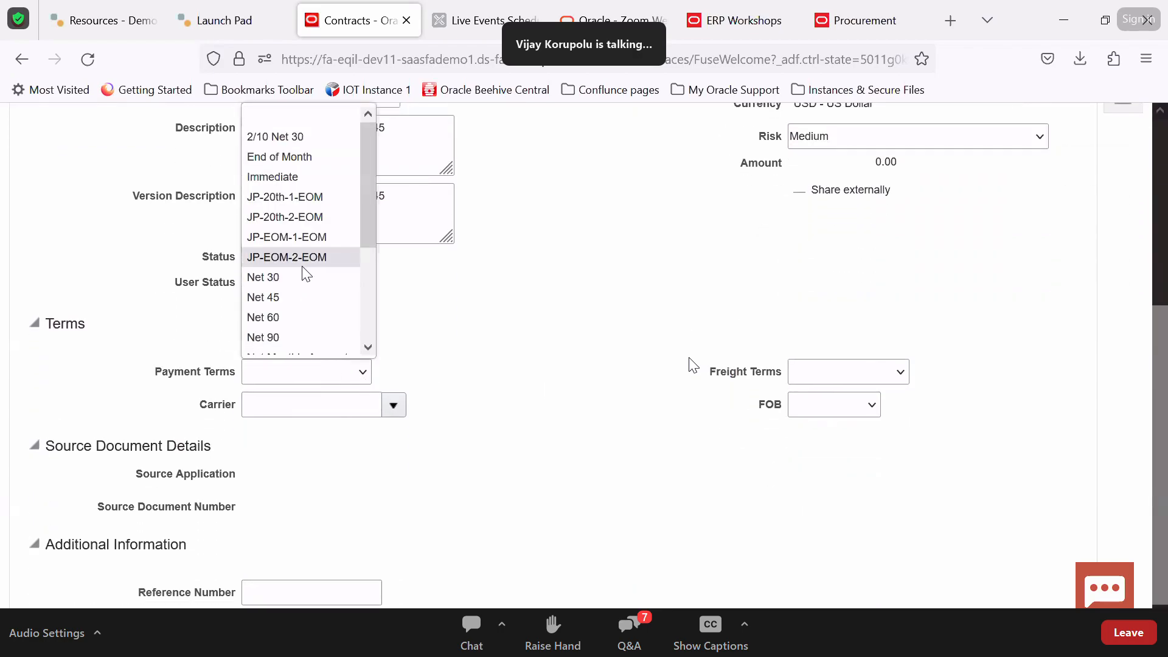
left_click(302, 275)
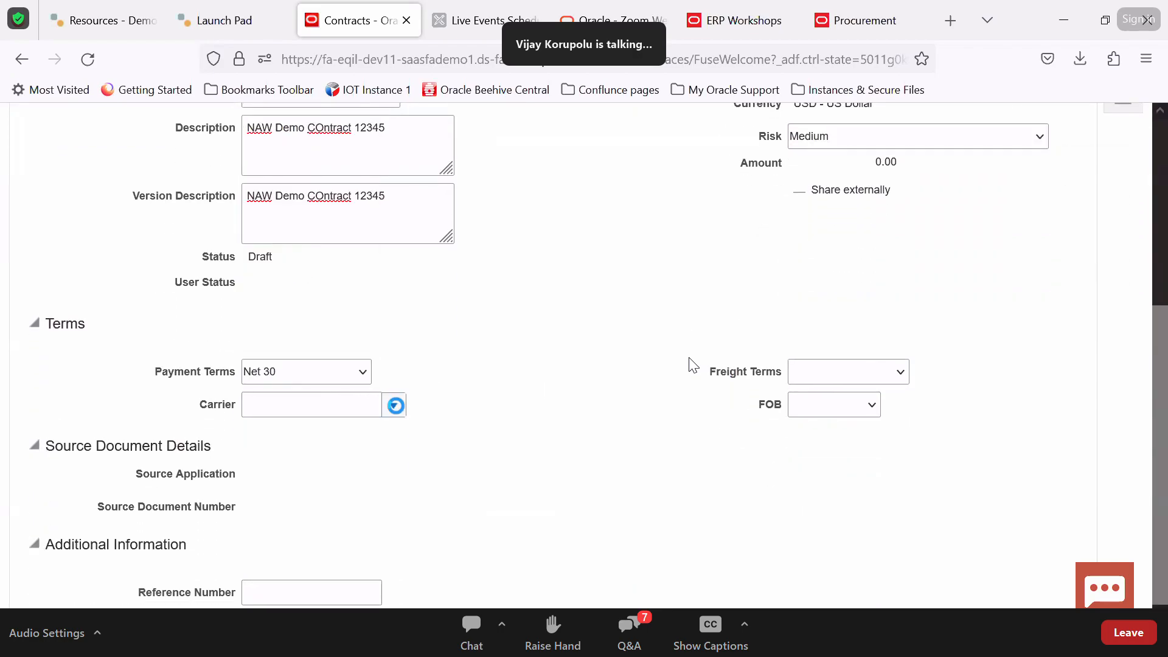
left_click(394, 405)
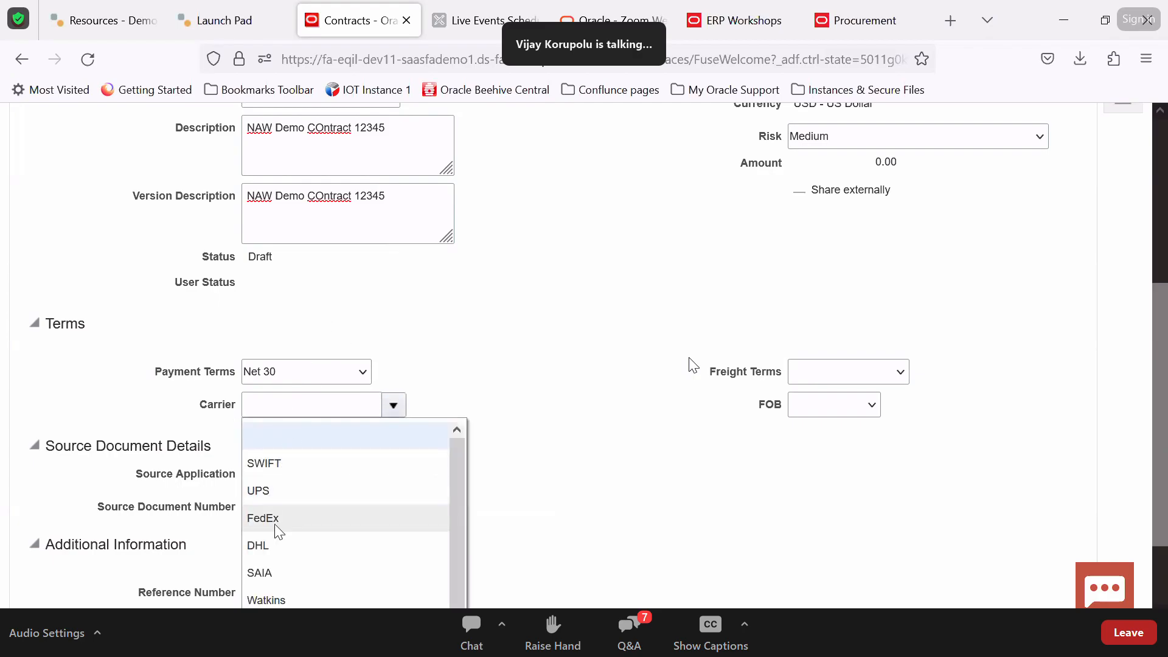
left_click(275, 556)
left_click(871, 377)
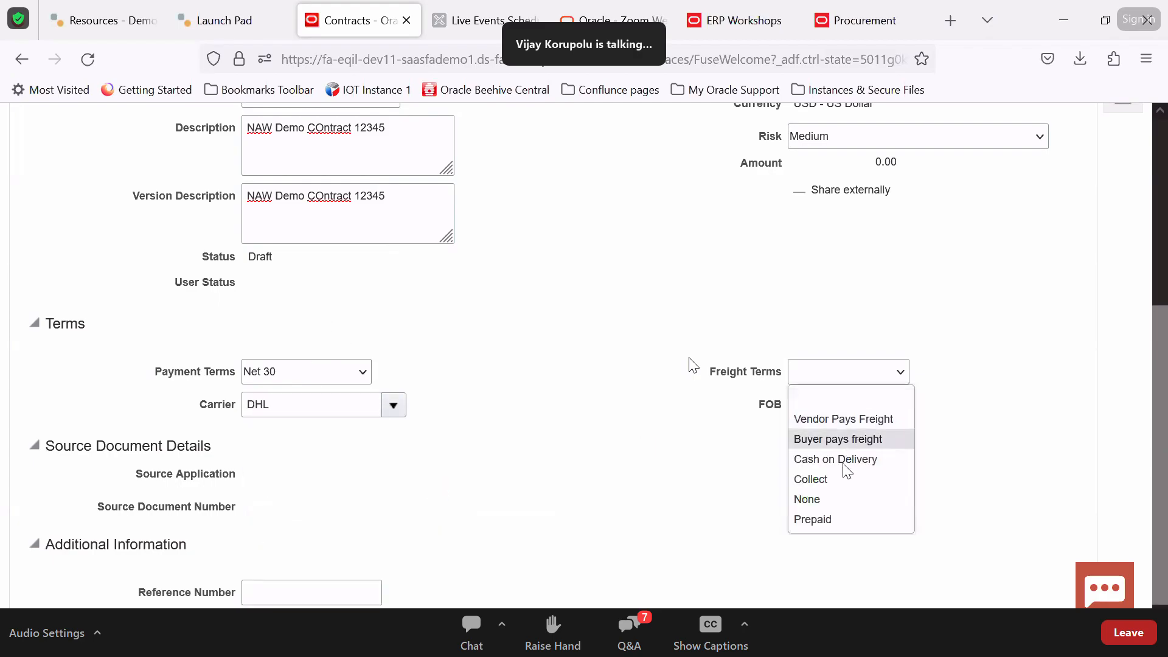
left_click(830, 524)
left_click(845, 415)
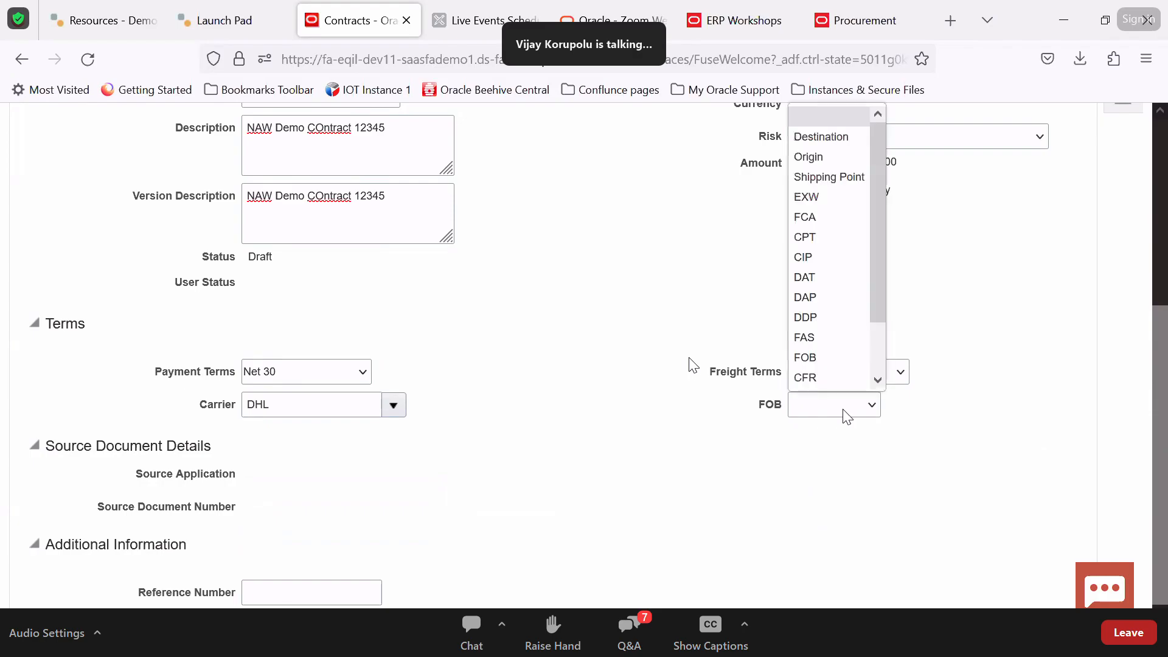
left_click(845, 156)
scroll(534, 528, "up", 5)
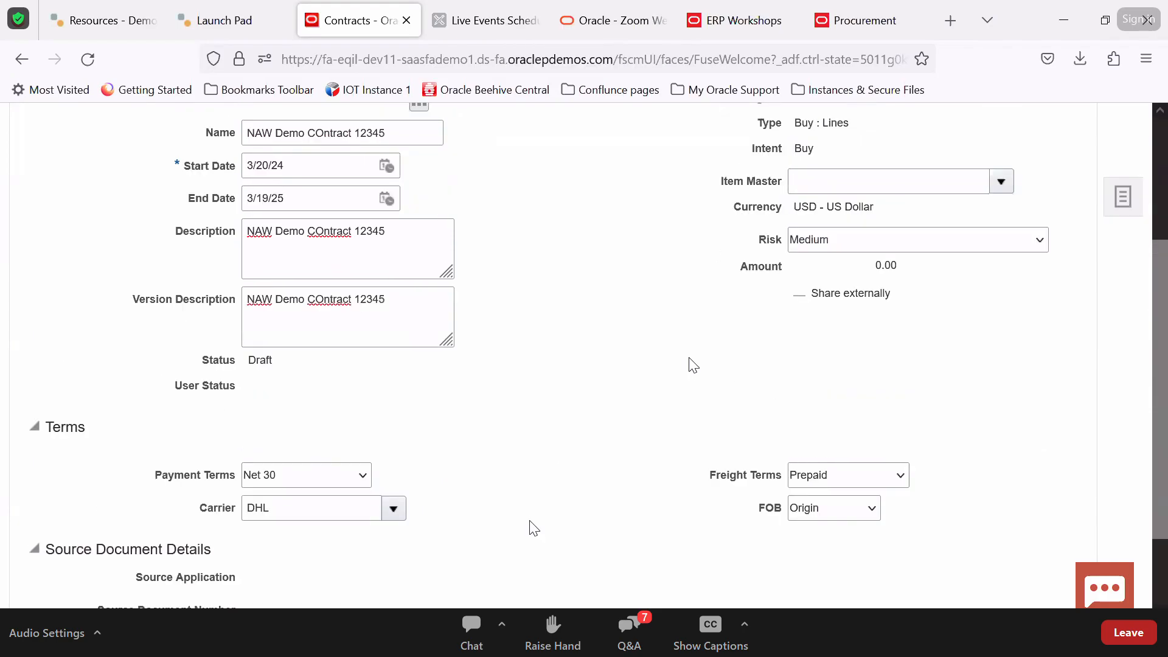
Save the contract, then abandon an Item line rejected for lacking an item master
left_click(980, 172)
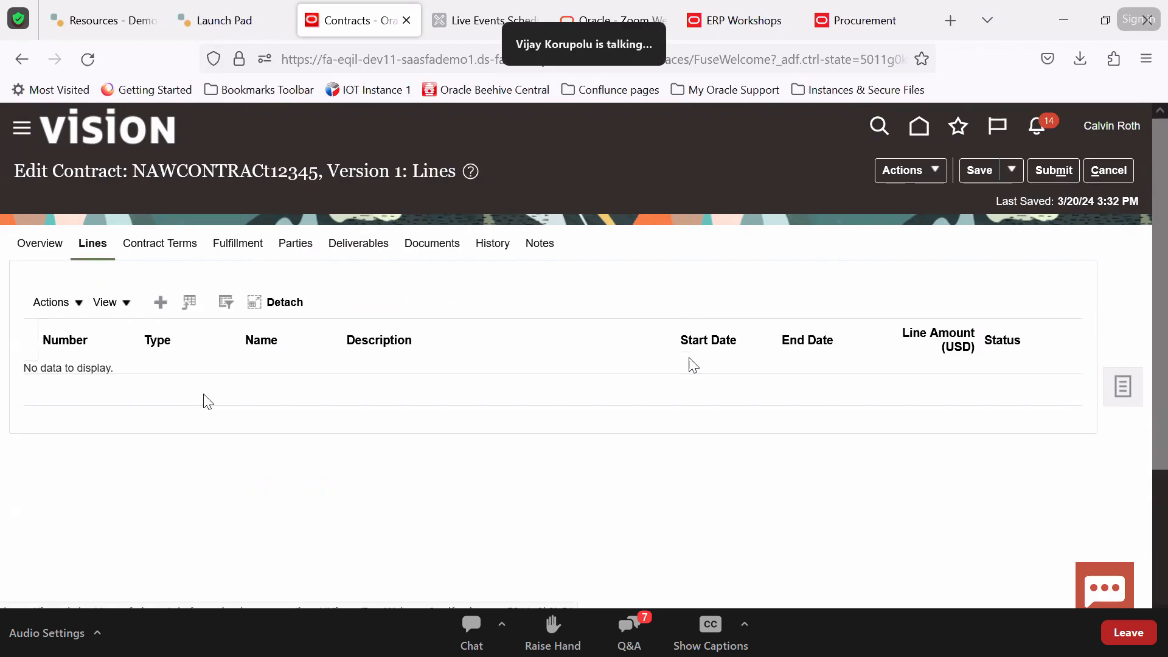
left_click(160, 303)
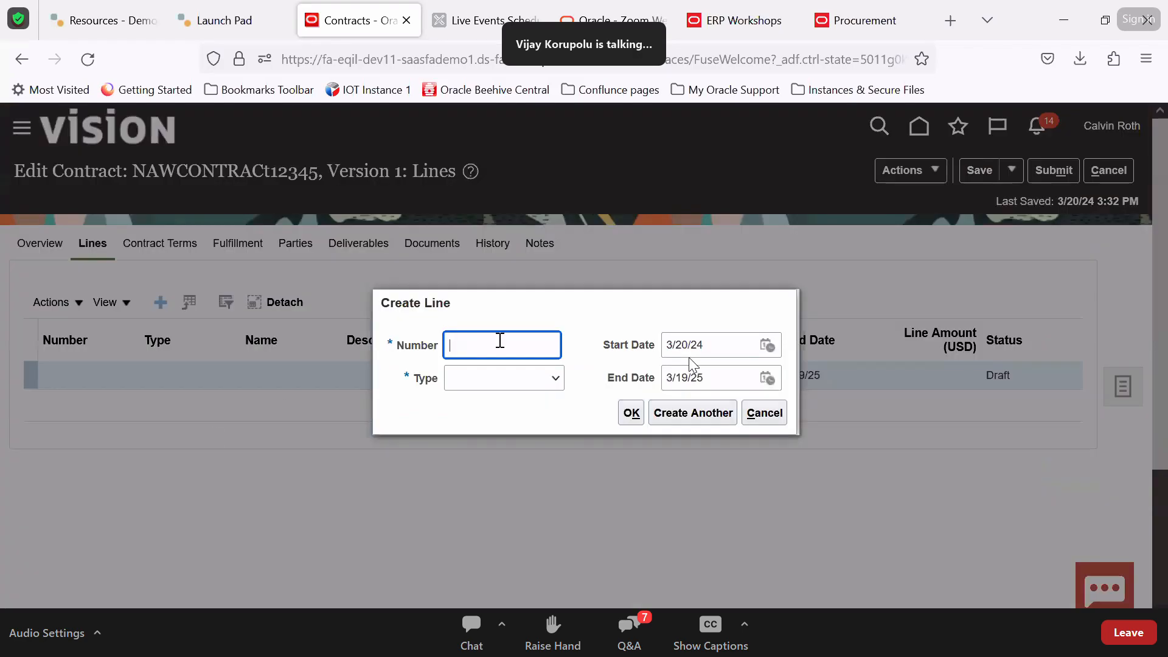
left_click(555, 382)
left_click(515, 436)
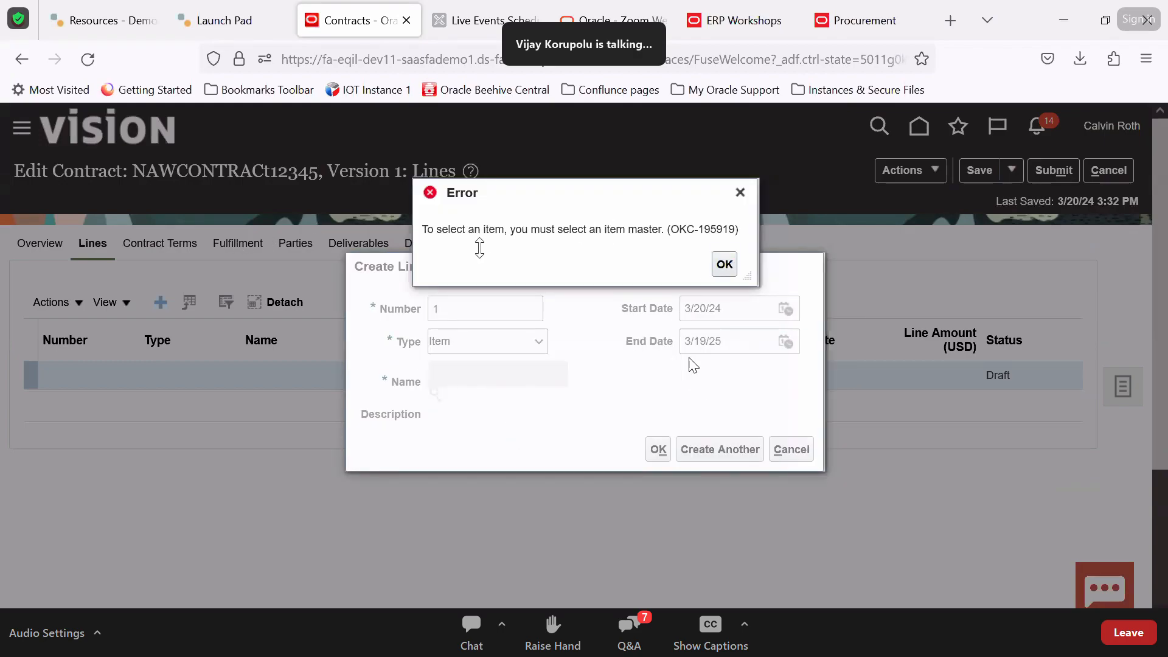
left_click(730, 265)
left_click(791, 449)
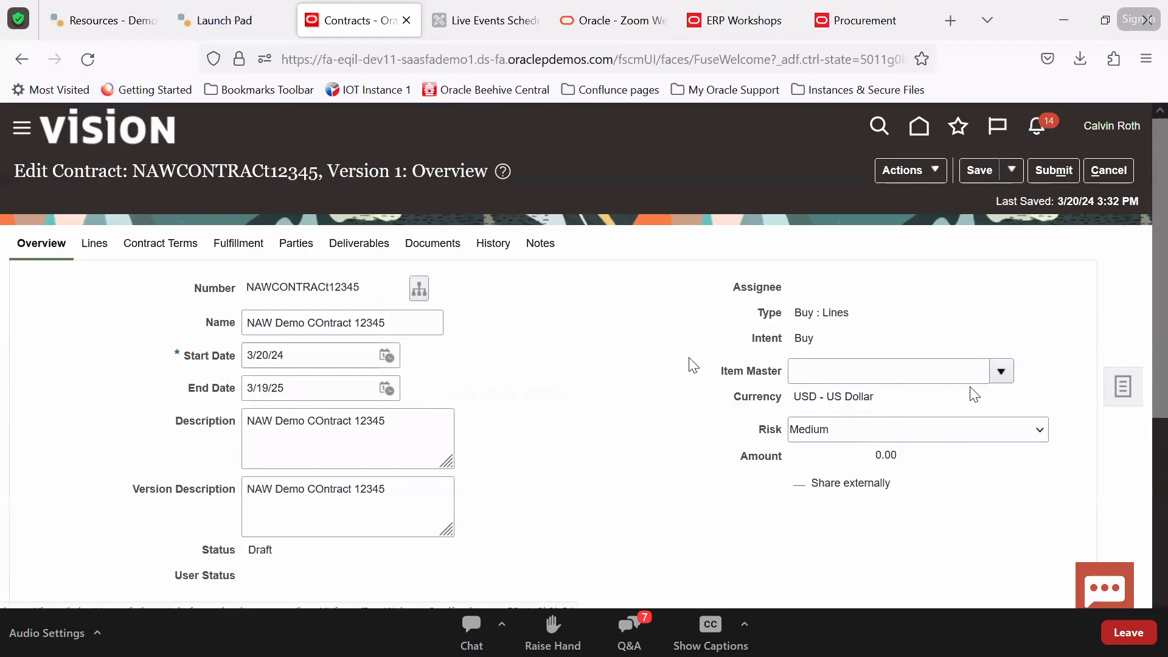
Set the contract's item master to Operations and start a new line
left_click(1002, 372)
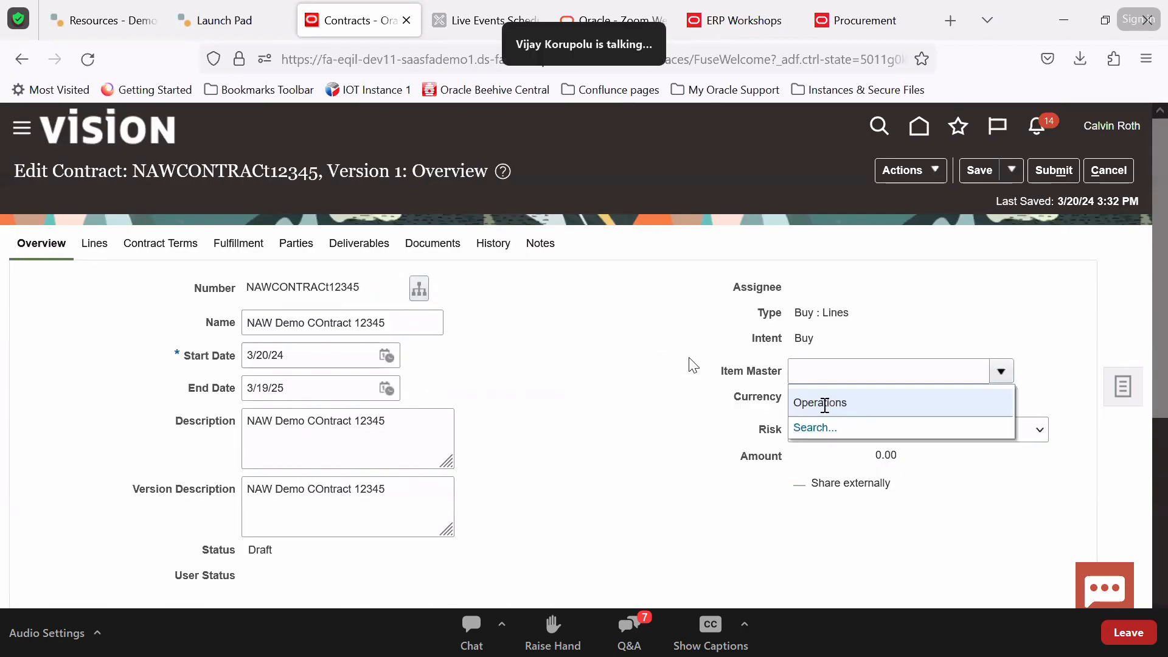
left_click(821, 403)
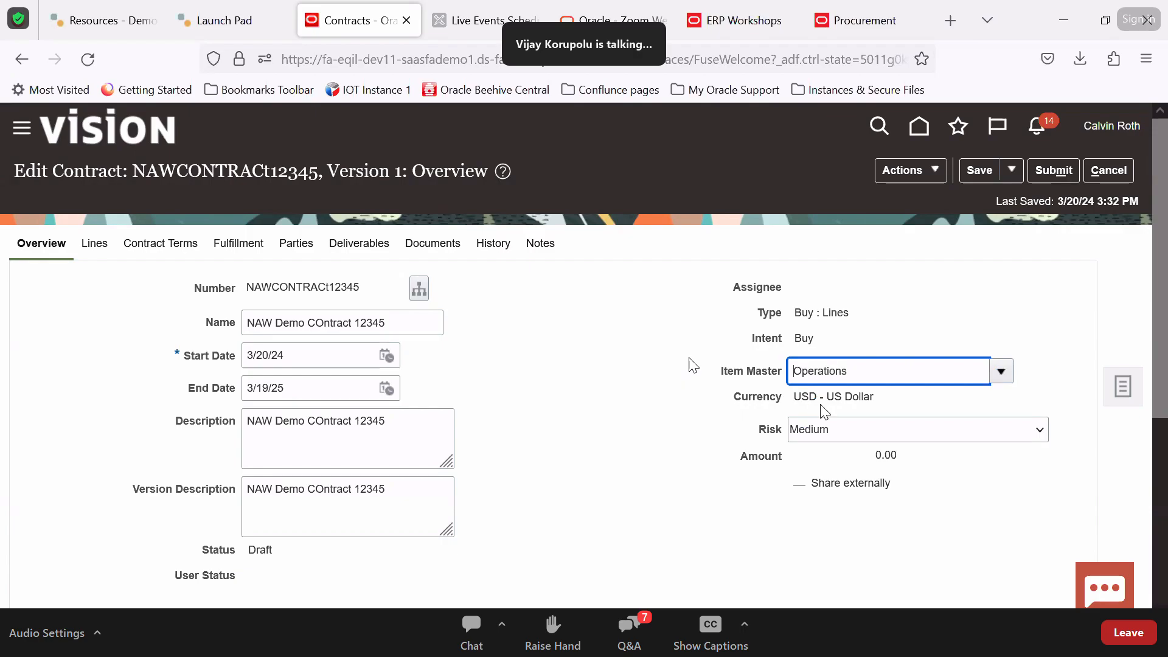
left_click(95, 242)
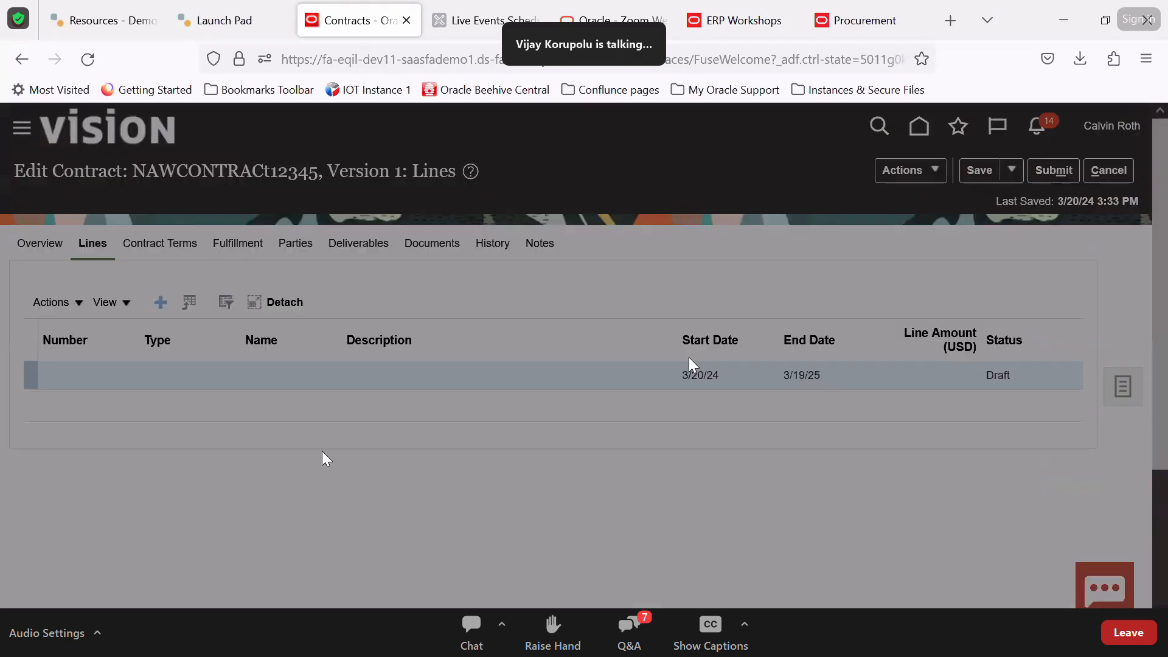
Make line 1 an Item line and look up 'Item1 PO 13Mar24' copied from the notes
type("1")
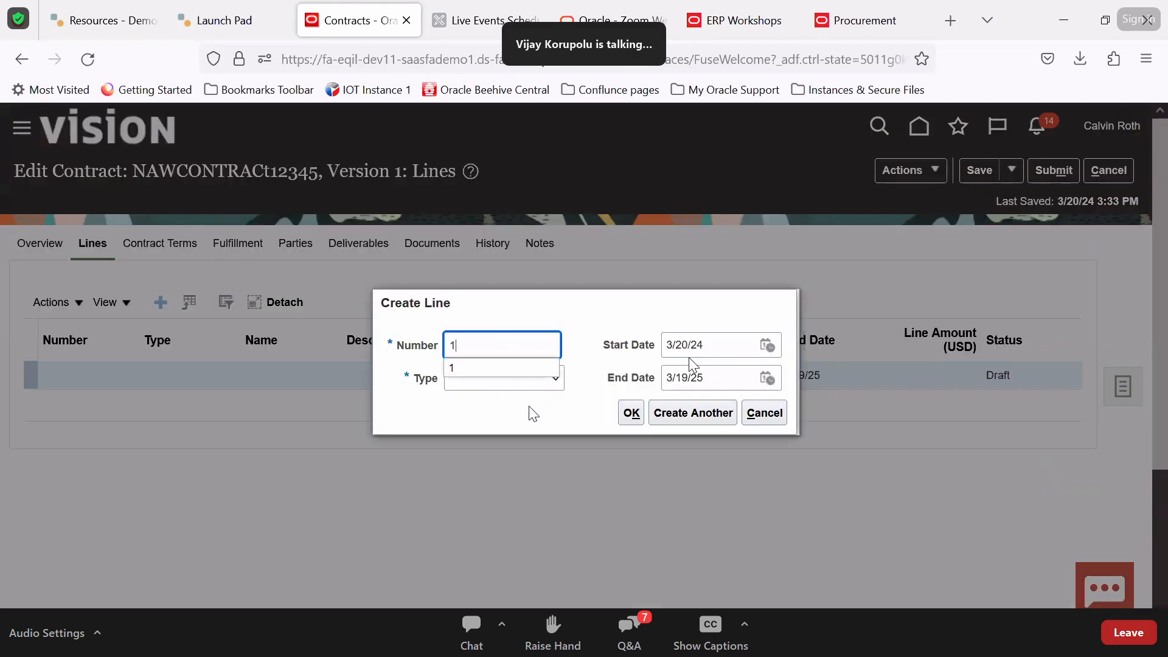
left_click(534, 382)
left_click(476, 443)
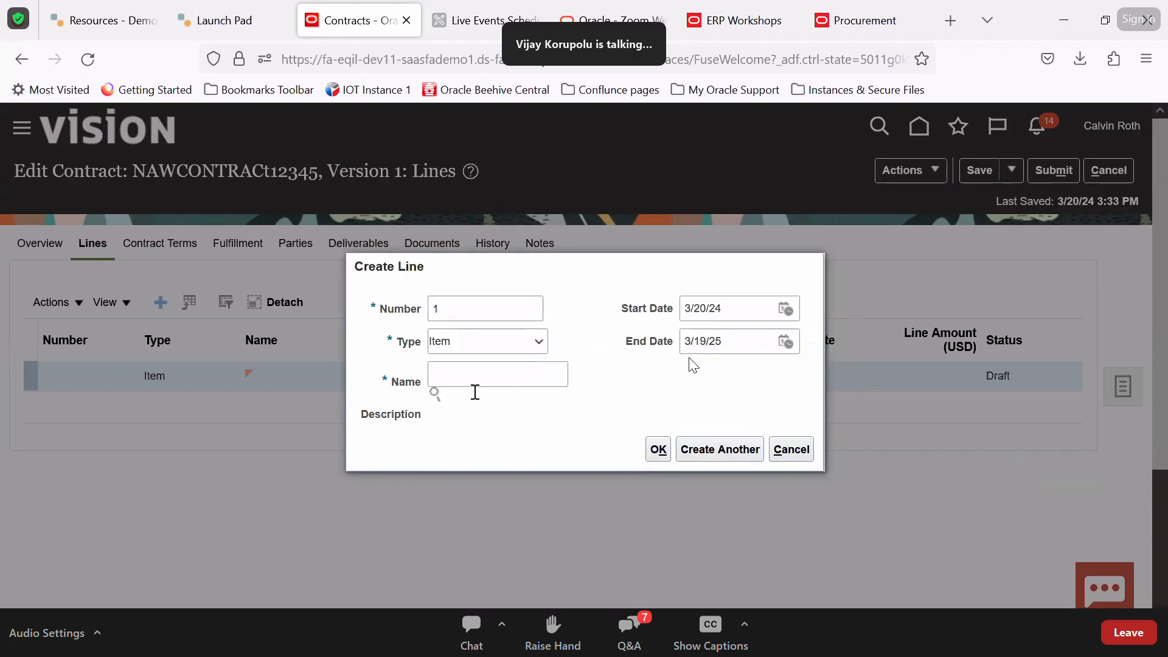
key("alt+Tab")
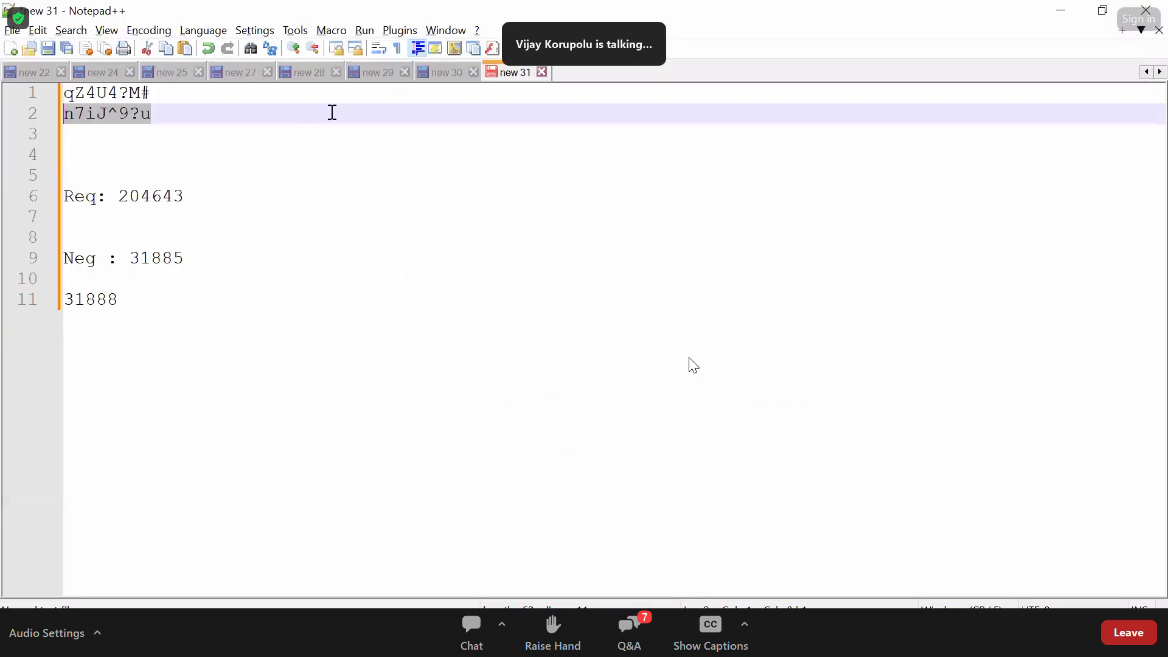
left_click(443, 73)
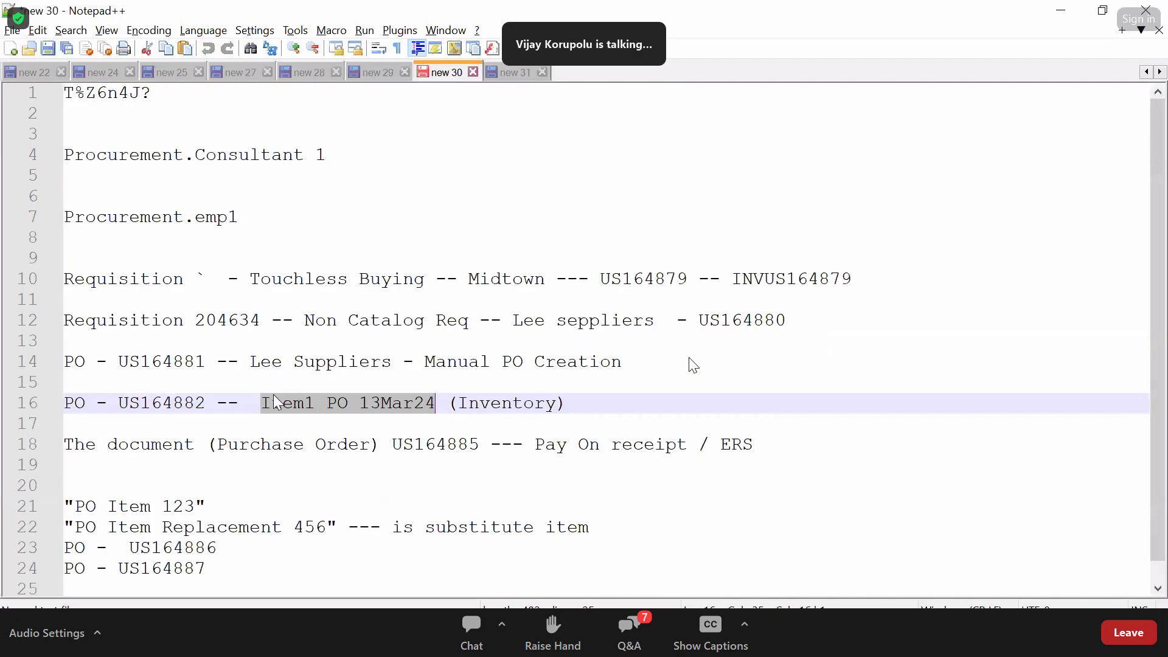
key("alt+Tab")
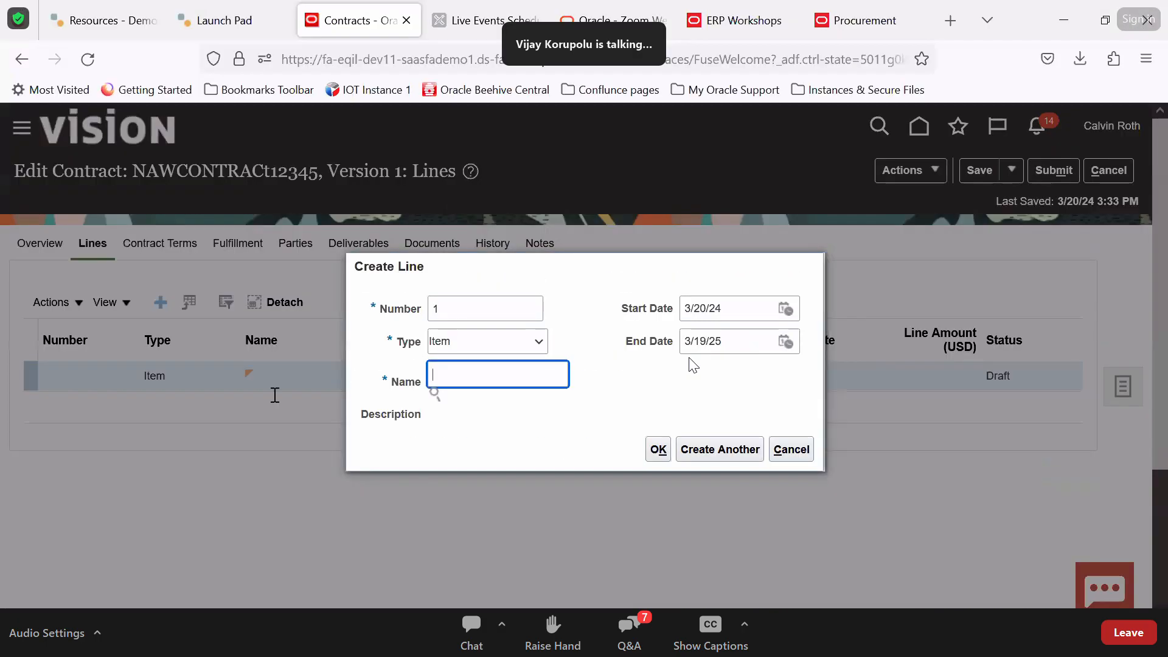
type("Item1 PO 13Mar24")
key("Tab")
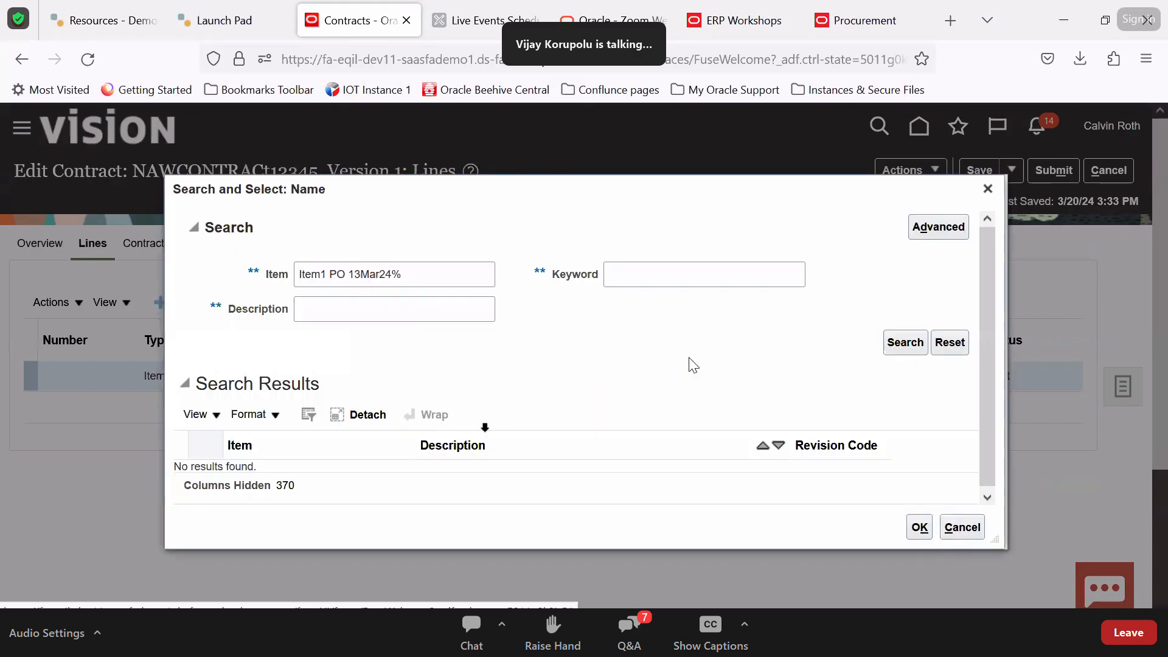
Search items with CM%12% and select CM1601112, Solid Top with Fan Holes, for line 1
left_click(465, 280)
key("BackSpace")
key("BackSpace")
key("BackSpace")
key("BackSpace")
key("BackSpace")
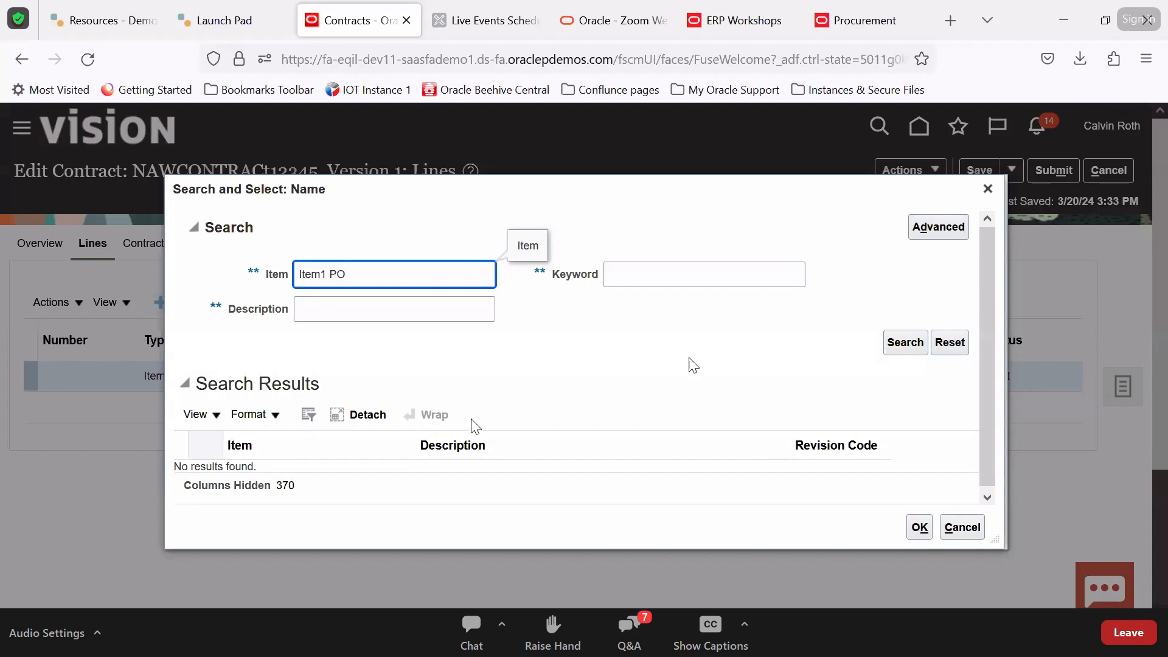
key("BackSpace")
key("BackSpace")
key("Return")
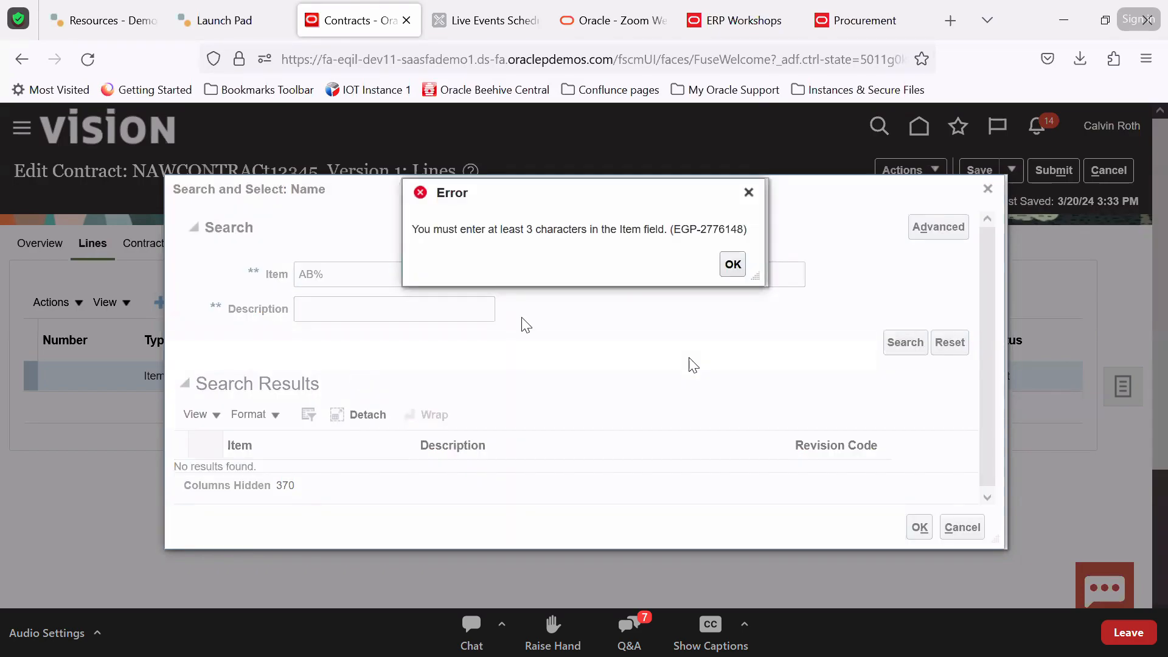
left_click(733, 266)
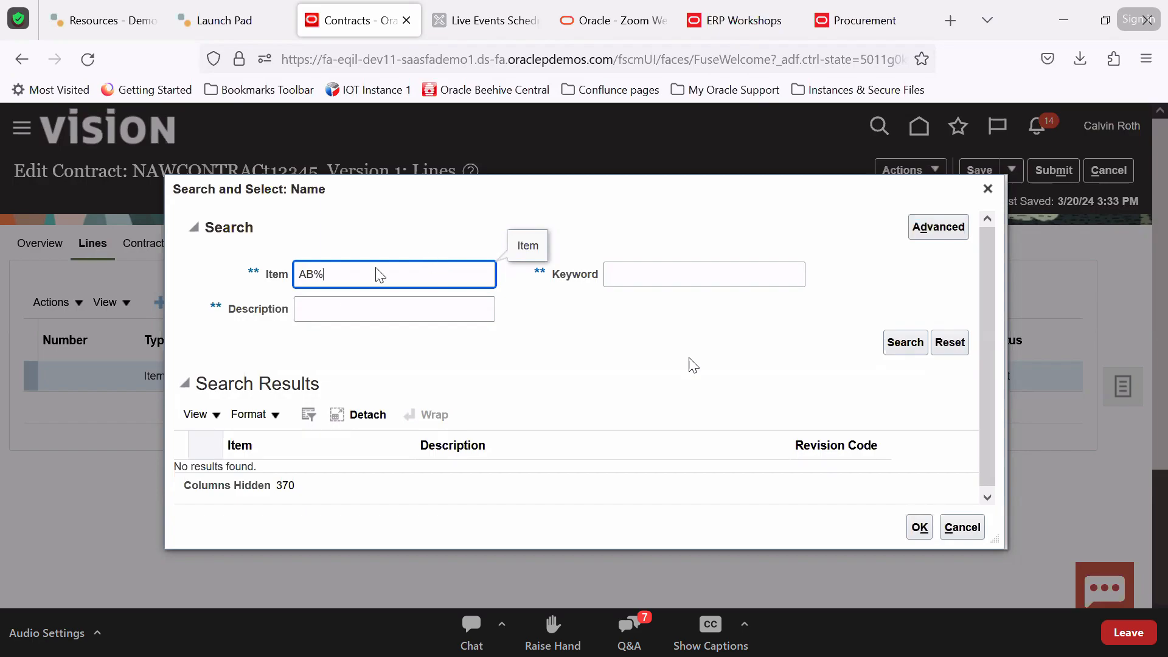
triple_click(333, 279)
type("CM%12%")
key("Return")
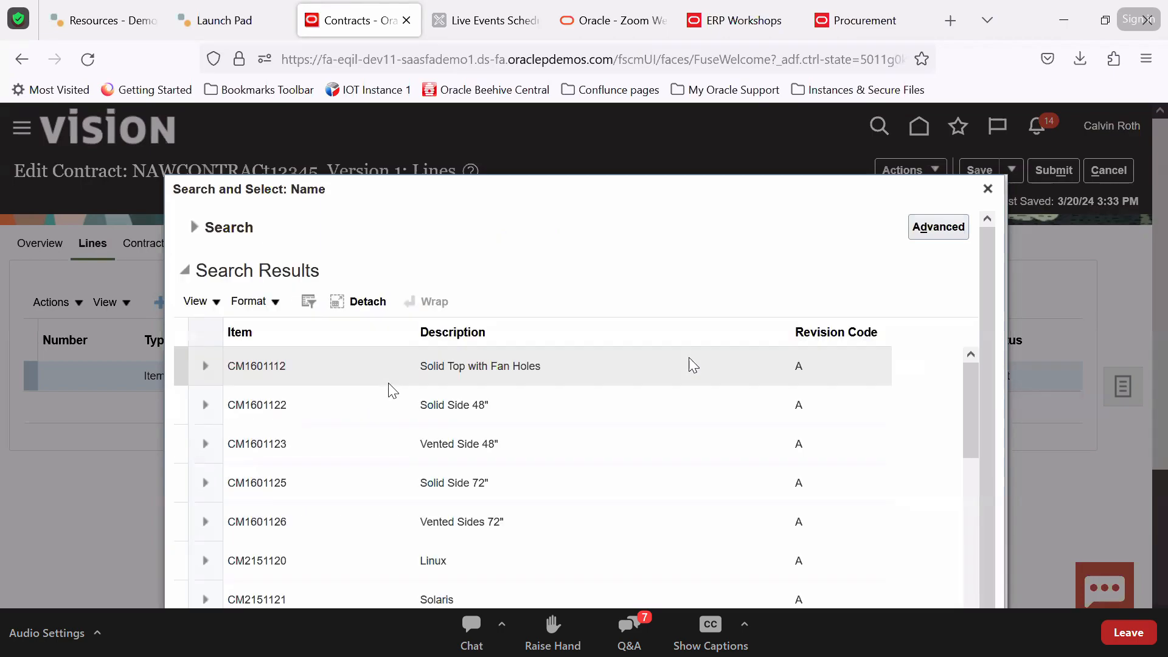
scroll(693, 365, "down", 10)
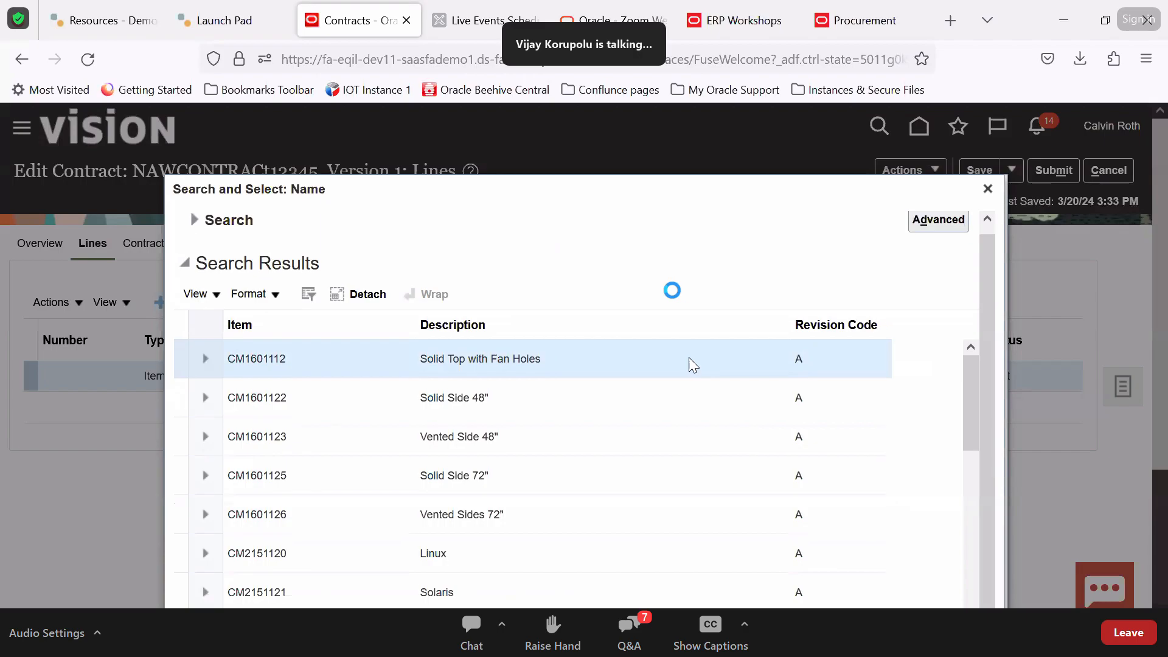
left_click(920, 589)
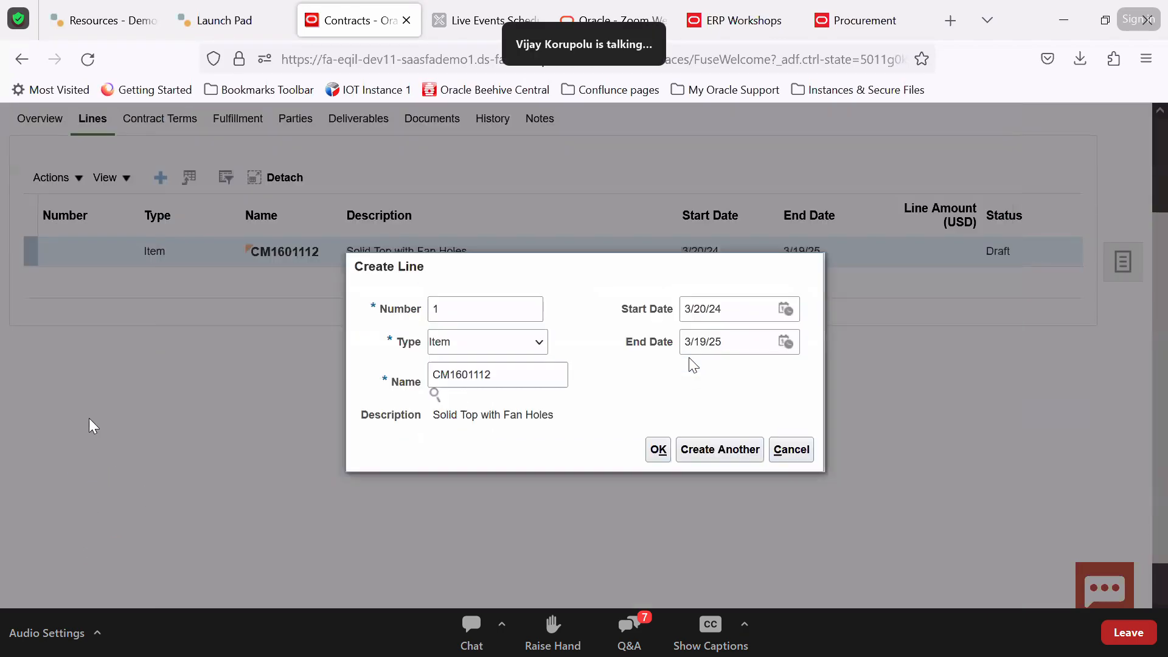
Create line 1 with item CM1601112 and review its details in the Lines table
left_click(659, 450)
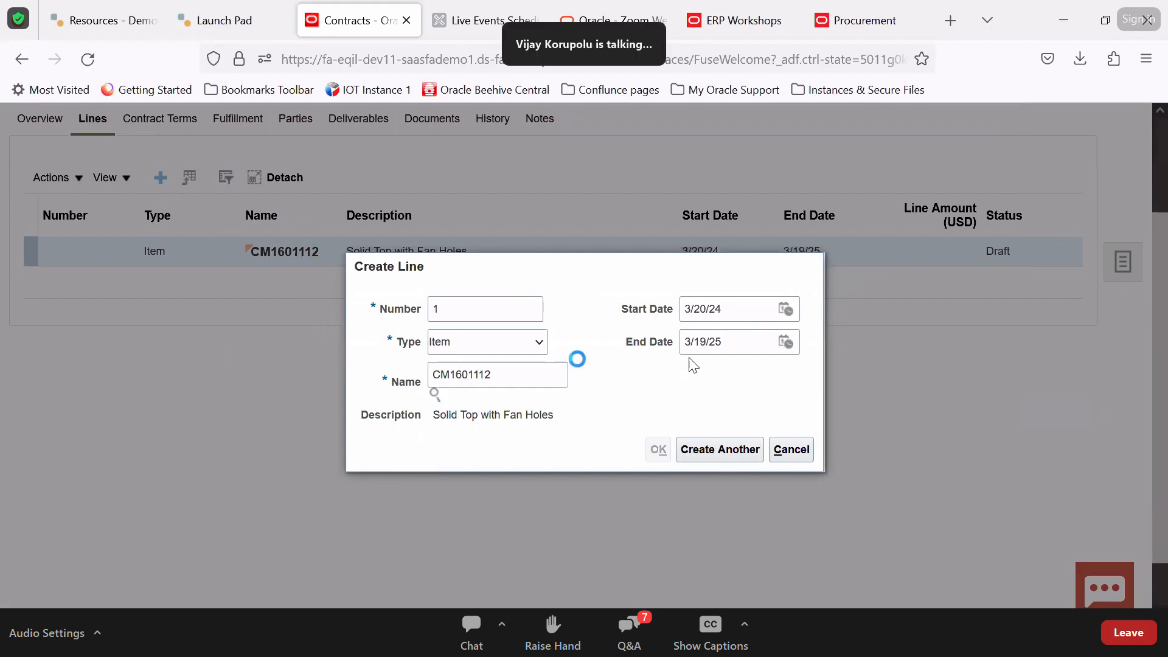
scroll(496, 387, "down", 5)
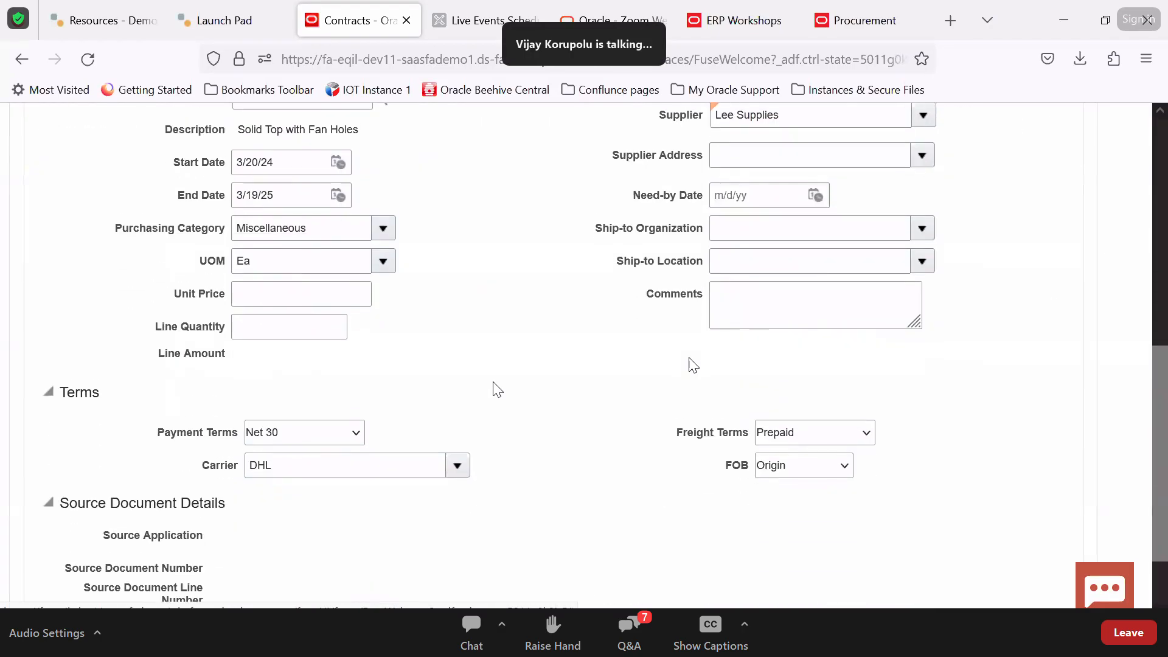
scroll(719, 286, "up", 5)
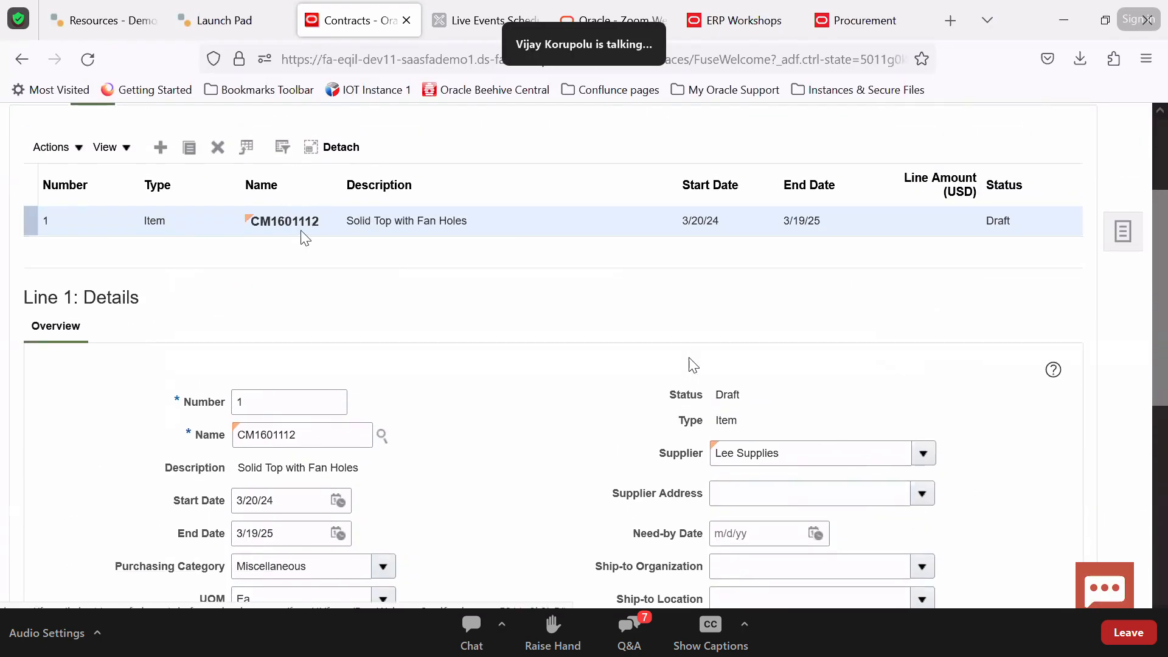
scroll(353, 286, "up", 3)
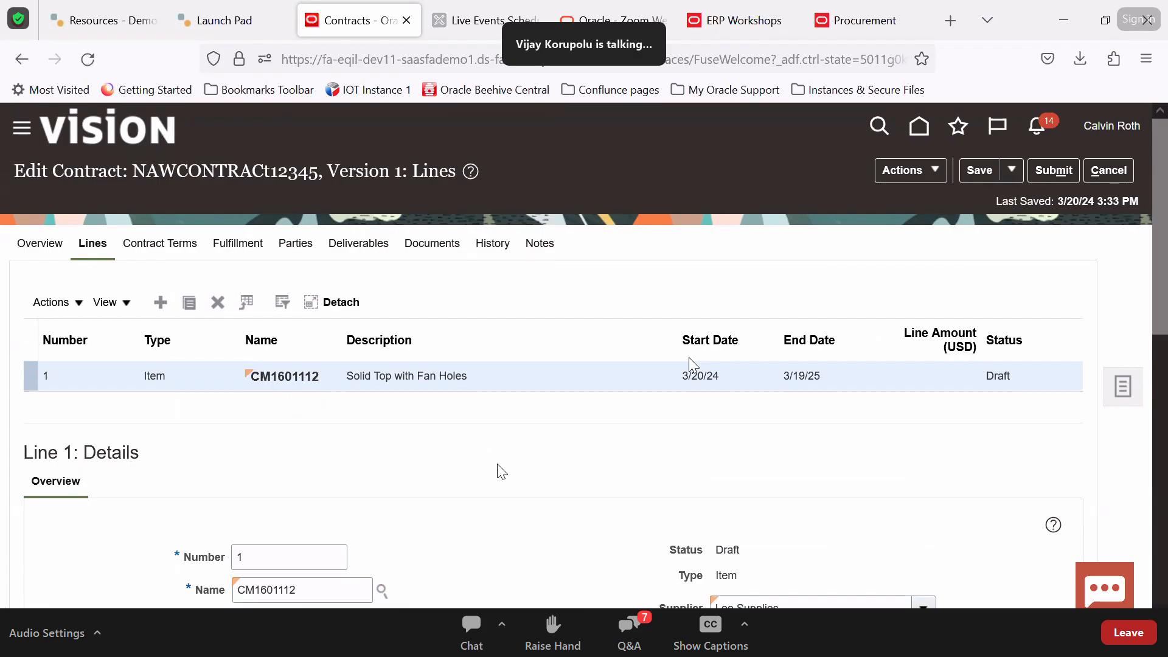
mouse_move(249, 383)
left_click_drag(157, 375, 216, 306)
Delete the CM1601112 line and start a new Free-form line numbered 1
left_click(217, 304)
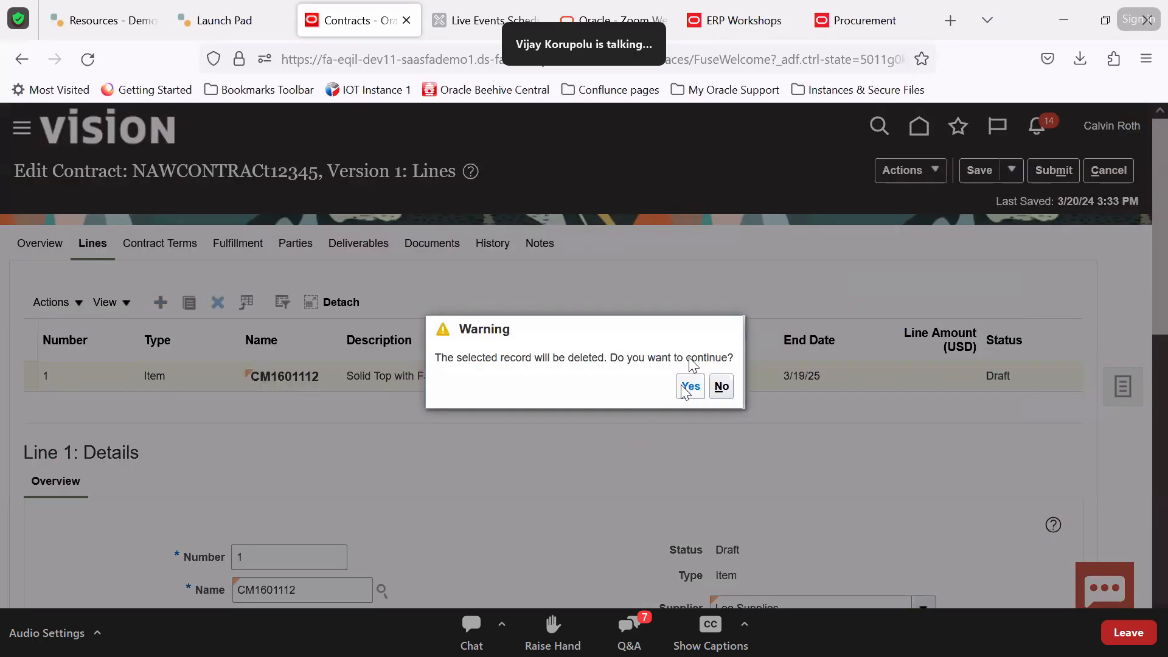
left_click(688, 388)
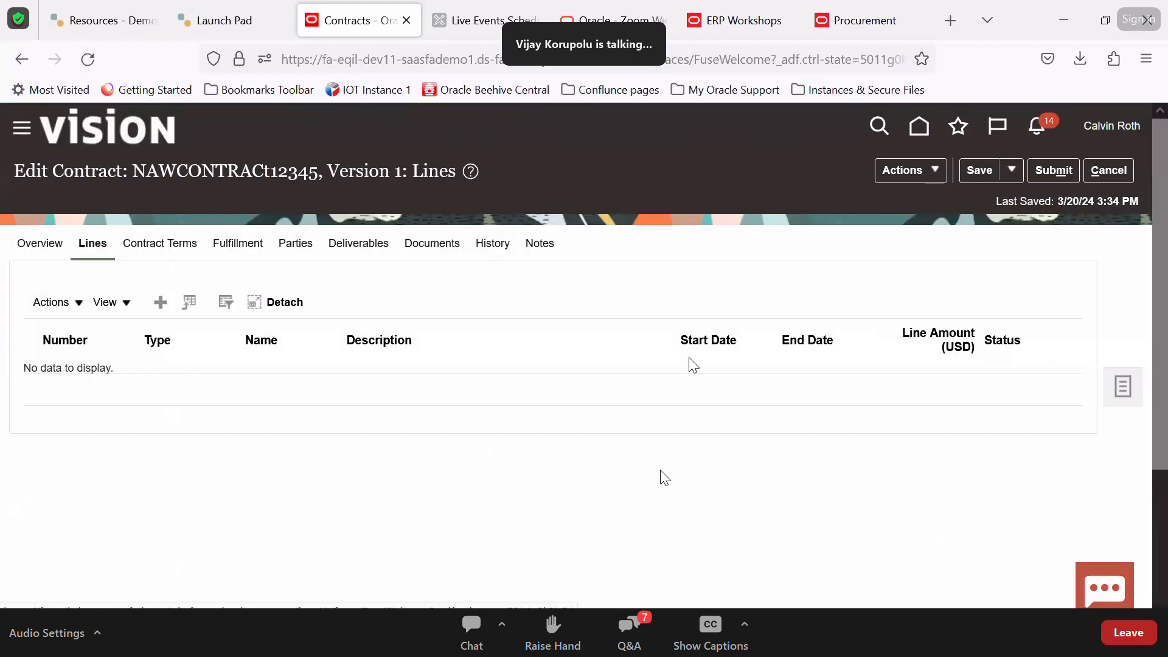
left_click(161, 304)
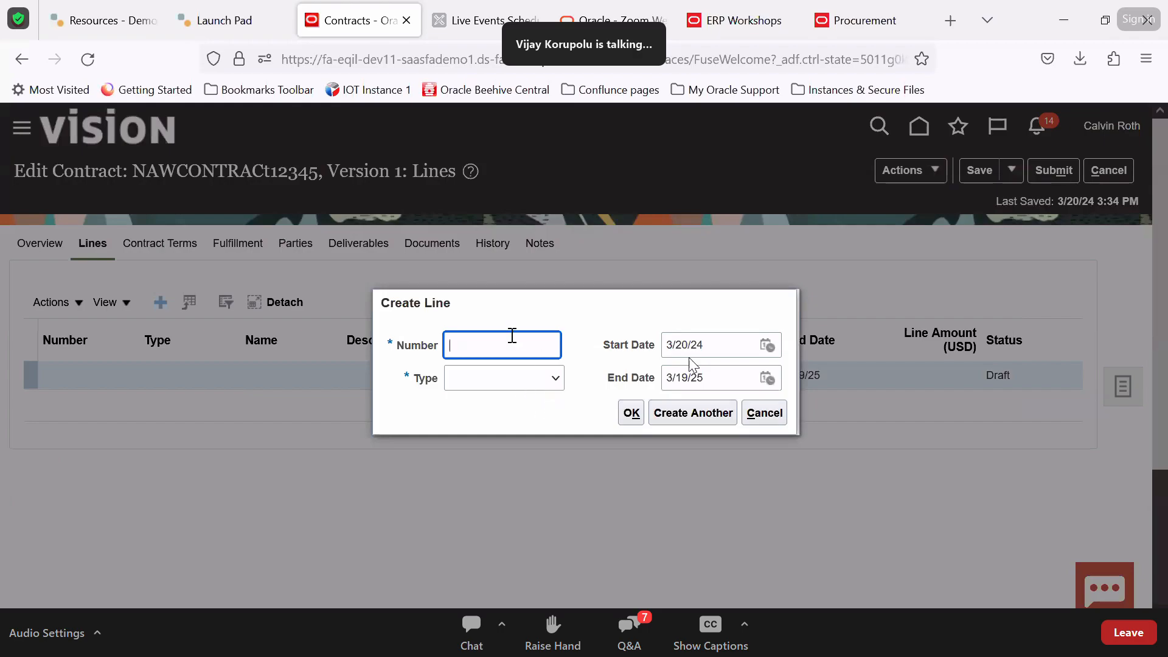
type("1")
left_click(527, 381)
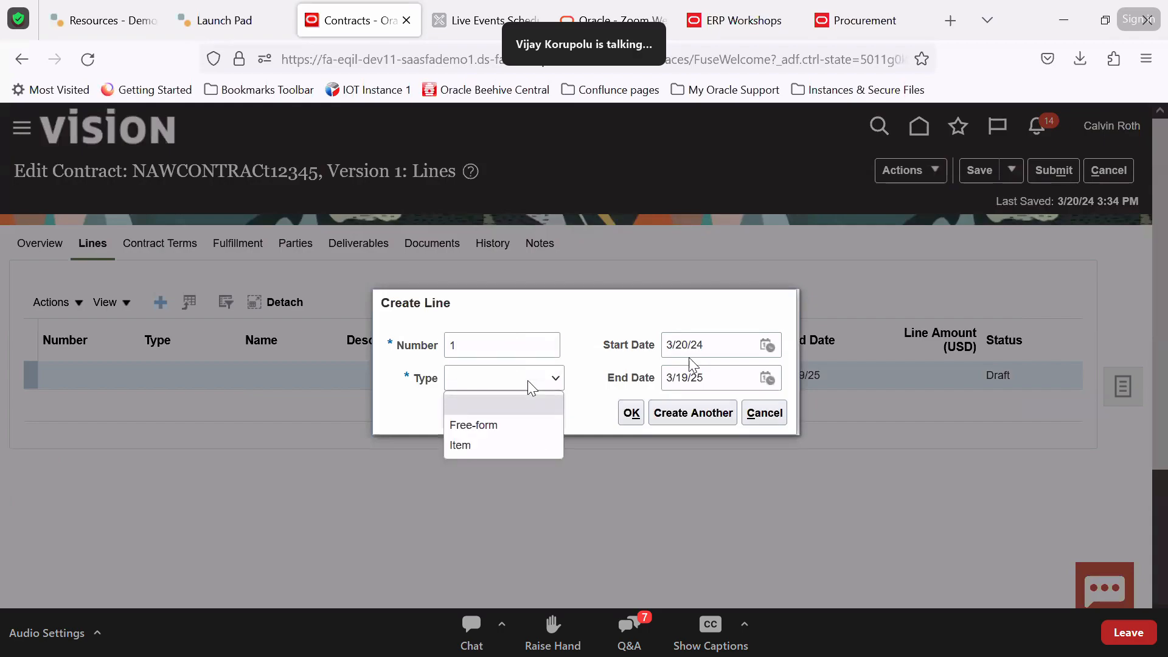
left_click(509, 424)
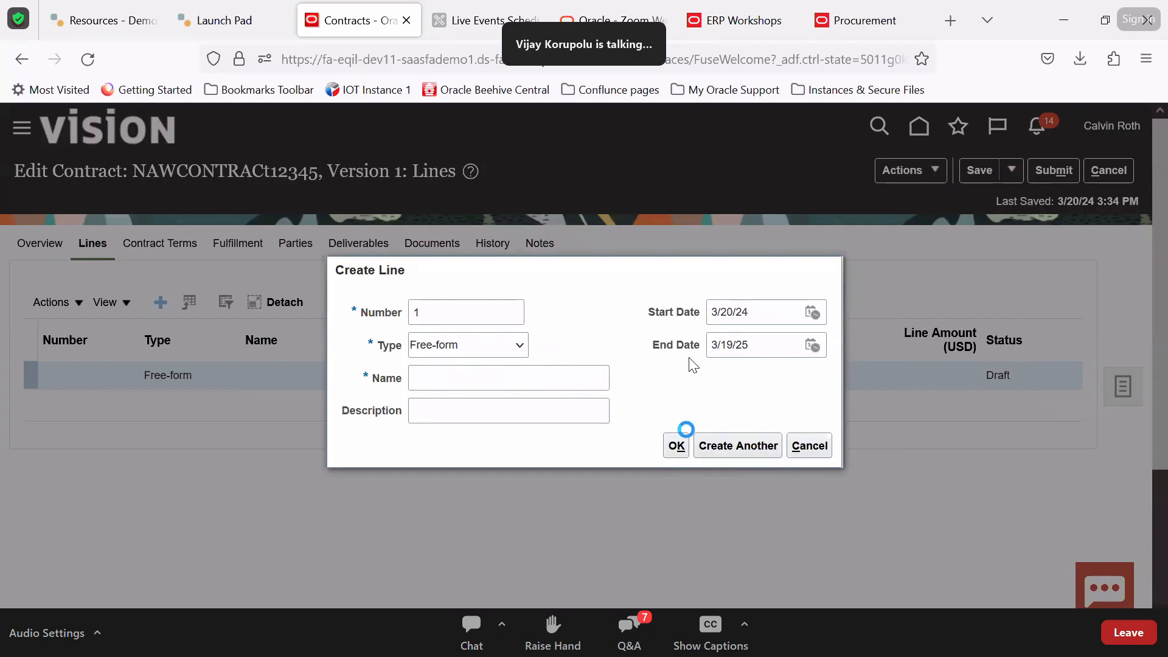
Name the line Dell Laptop, use Dell Laptop as its description, and create it
left_click(576, 369)
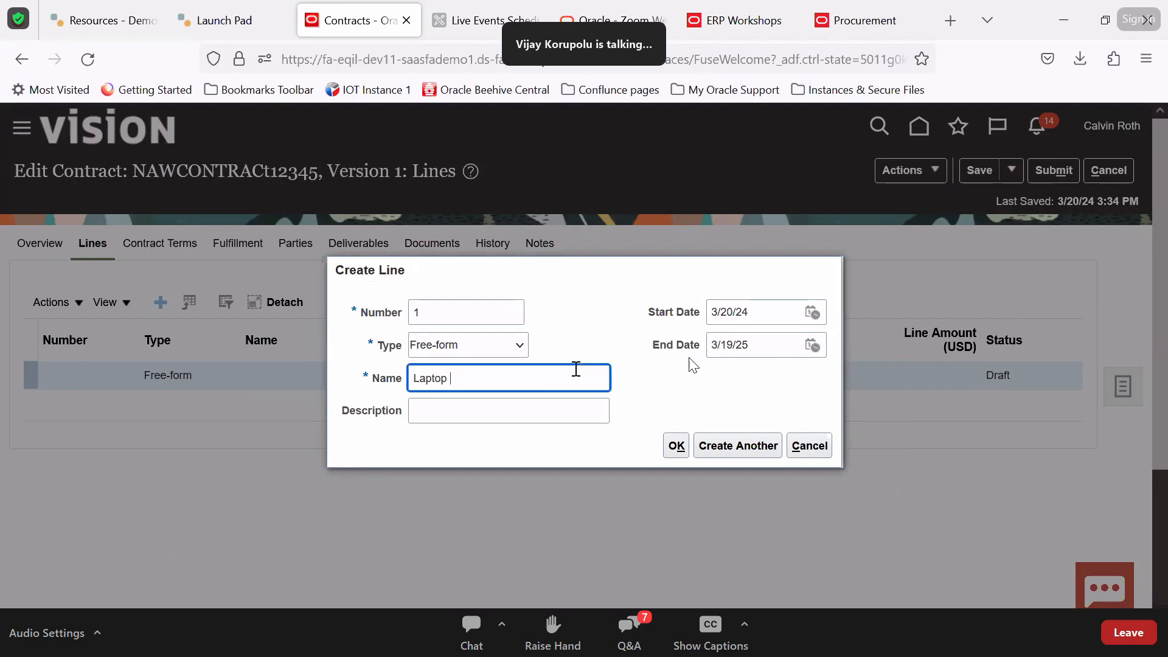
key("BackSpace")
key("BackSpace")
key("BackSpace")
key("BackSpace")
key("BackSpace")
key("Tab")
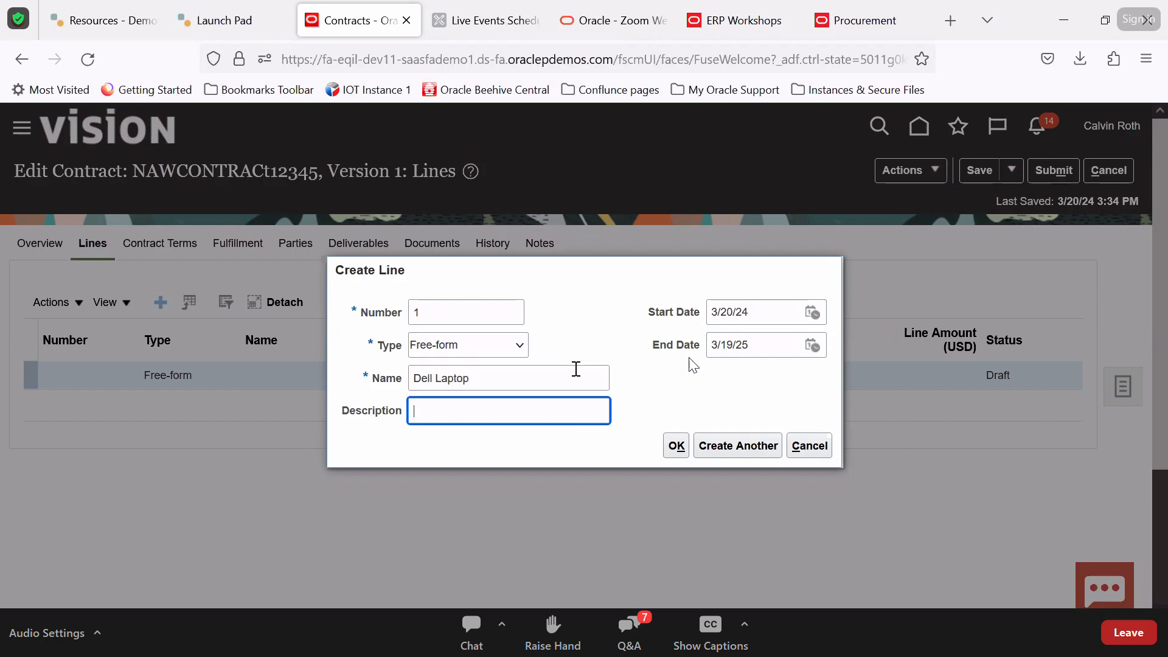
left_click(530, 382)
double_click(531, 383)
triple_click(531, 383)
key("ctrl+c")
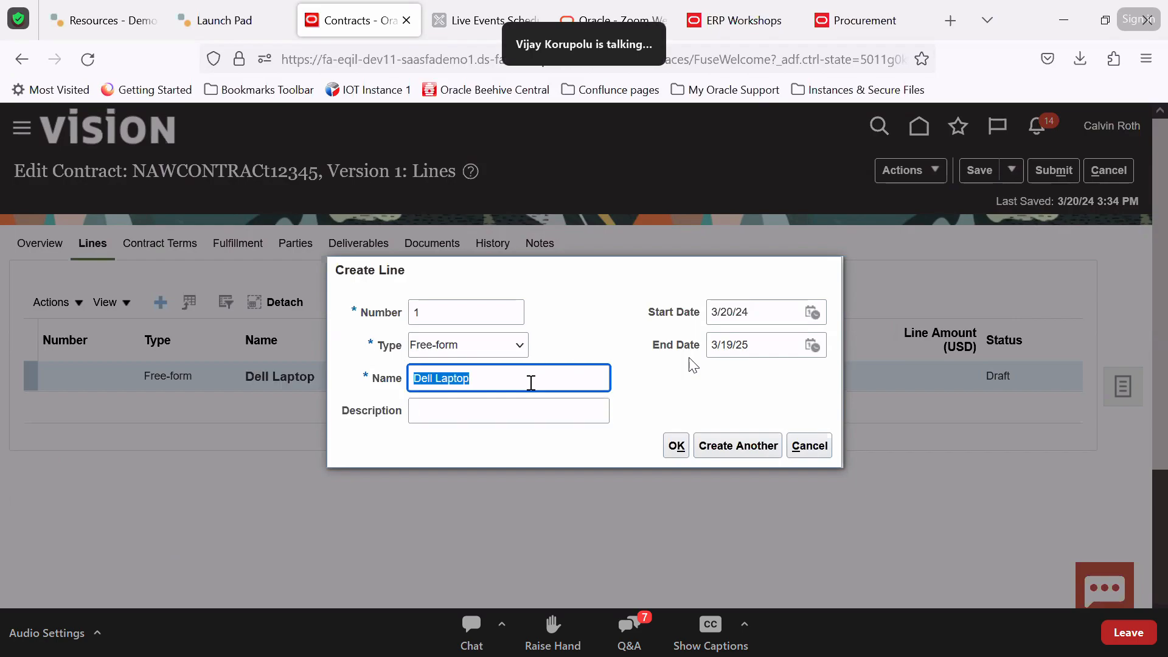
left_click(515, 405)
key("ctrl+v")
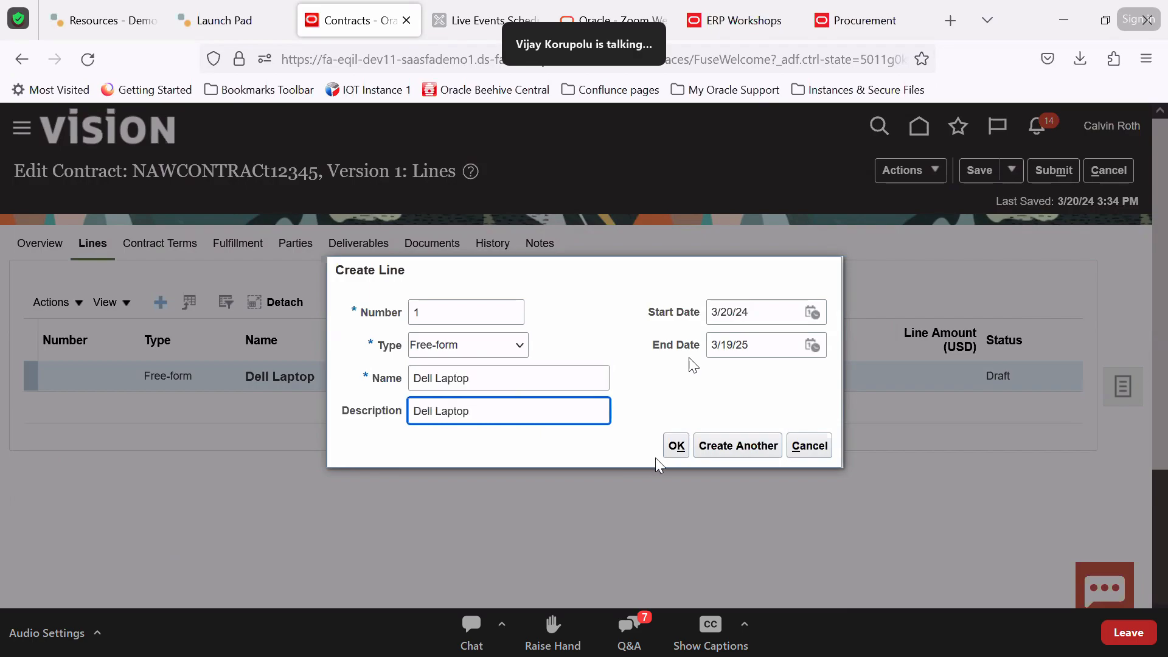
left_click(682, 447)
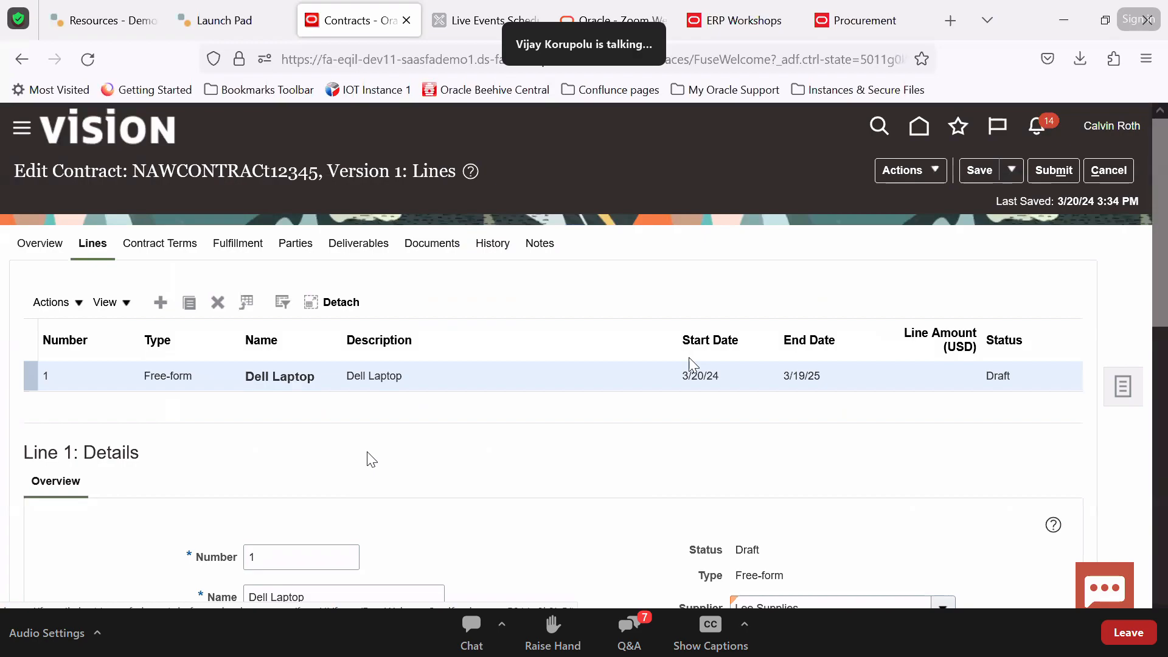
Set the Dell Laptop line's need-by date to 6/30/24
scroll(371, 460, "down", 5)
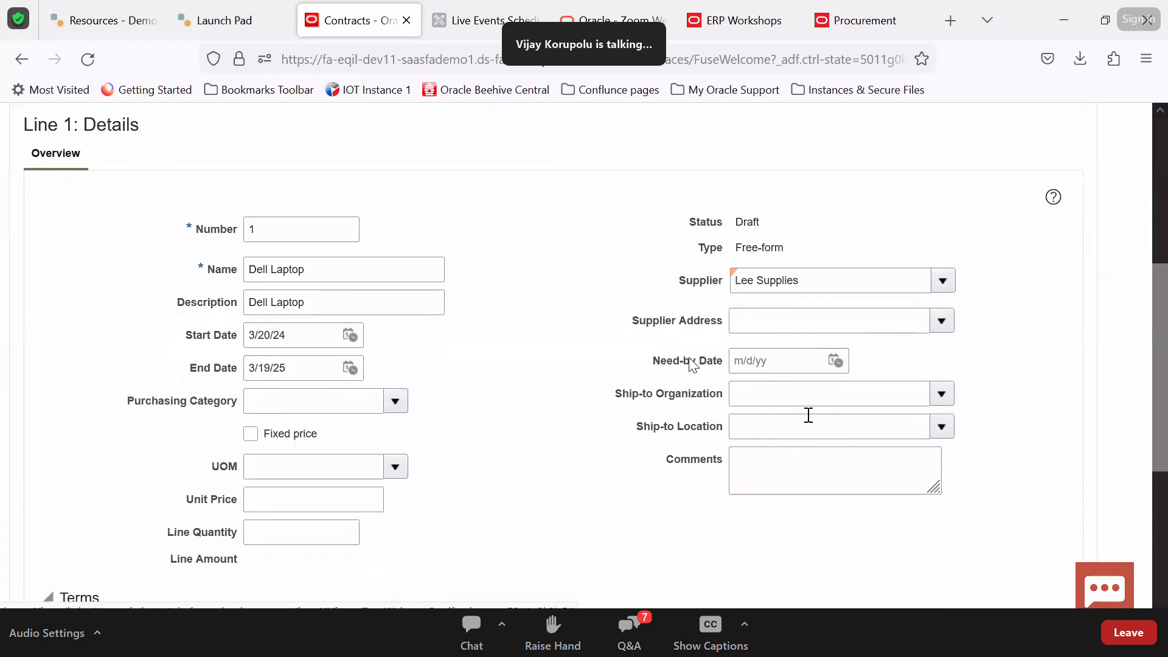
left_click(834, 362)
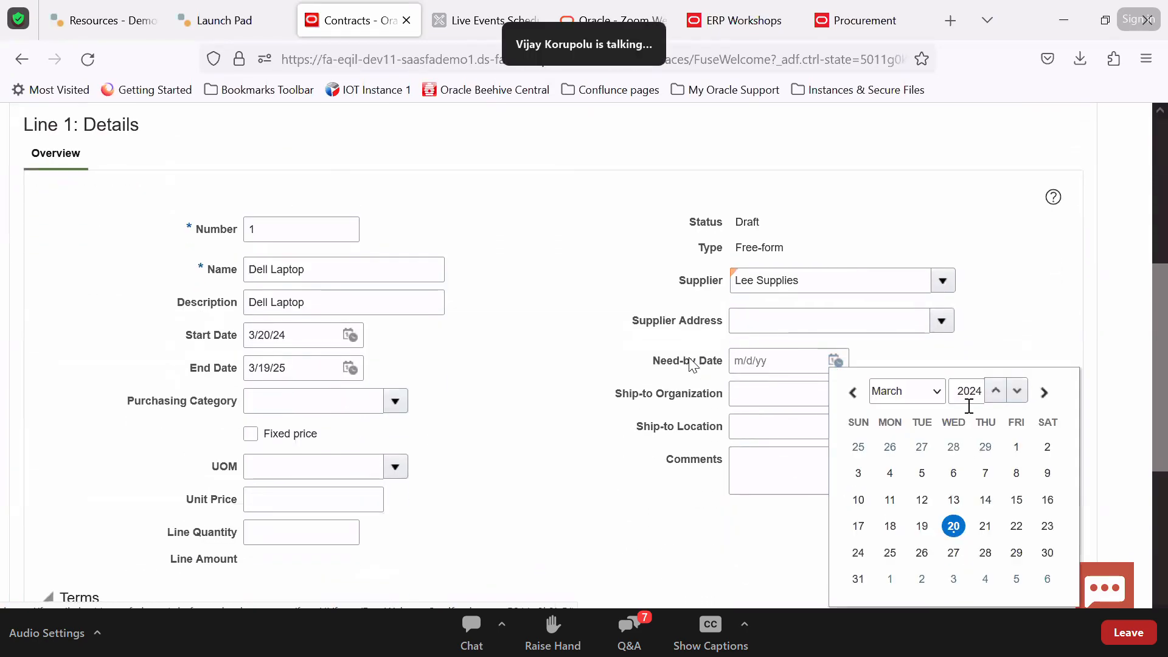
left_click(931, 395)
left_click(910, 242)
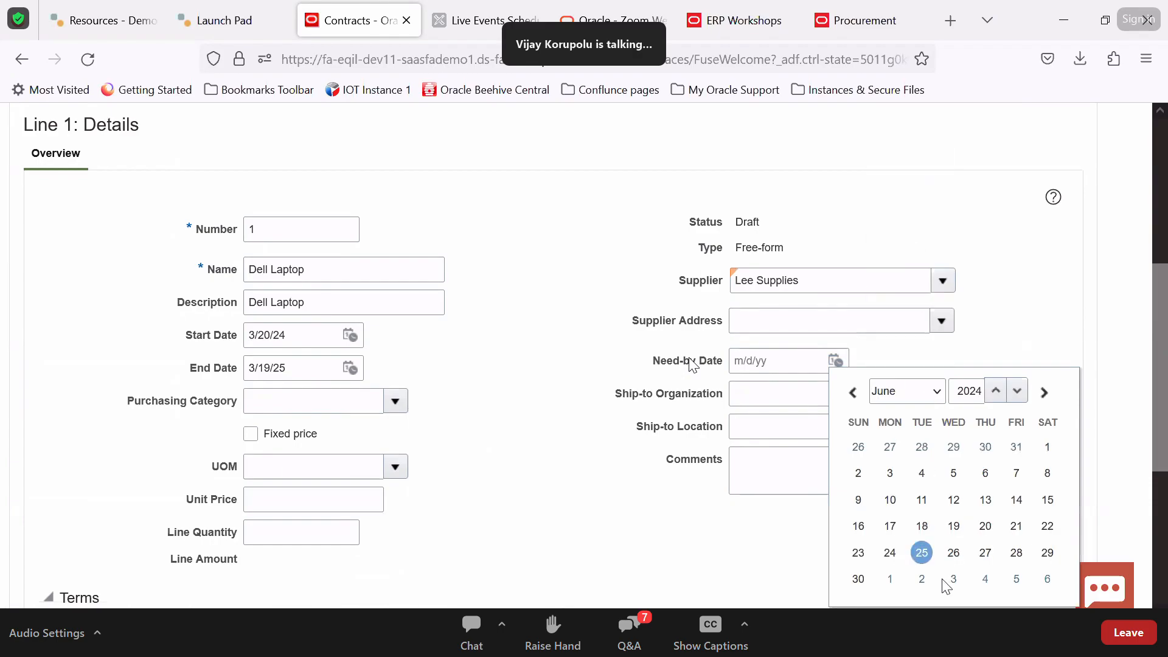
left_click(858, 579)
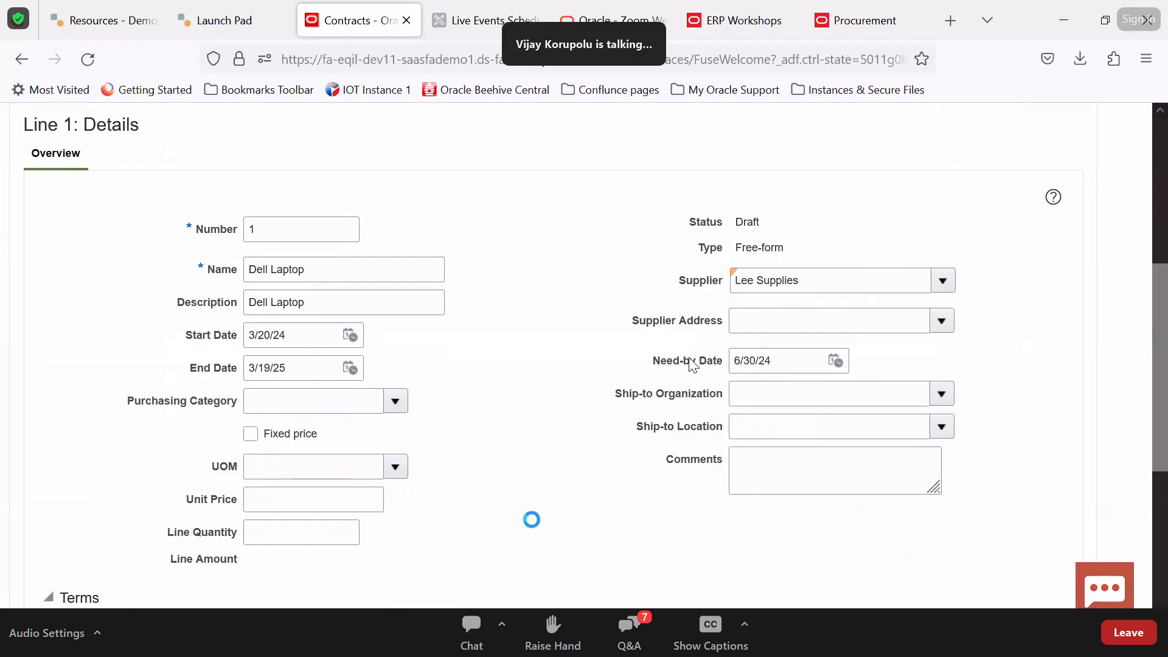
Set the ship-to organization to Seattle, found with Seat%, so the ship-to location fills in
scroll(531, 519, "down", 3)
left_click(940, 236)
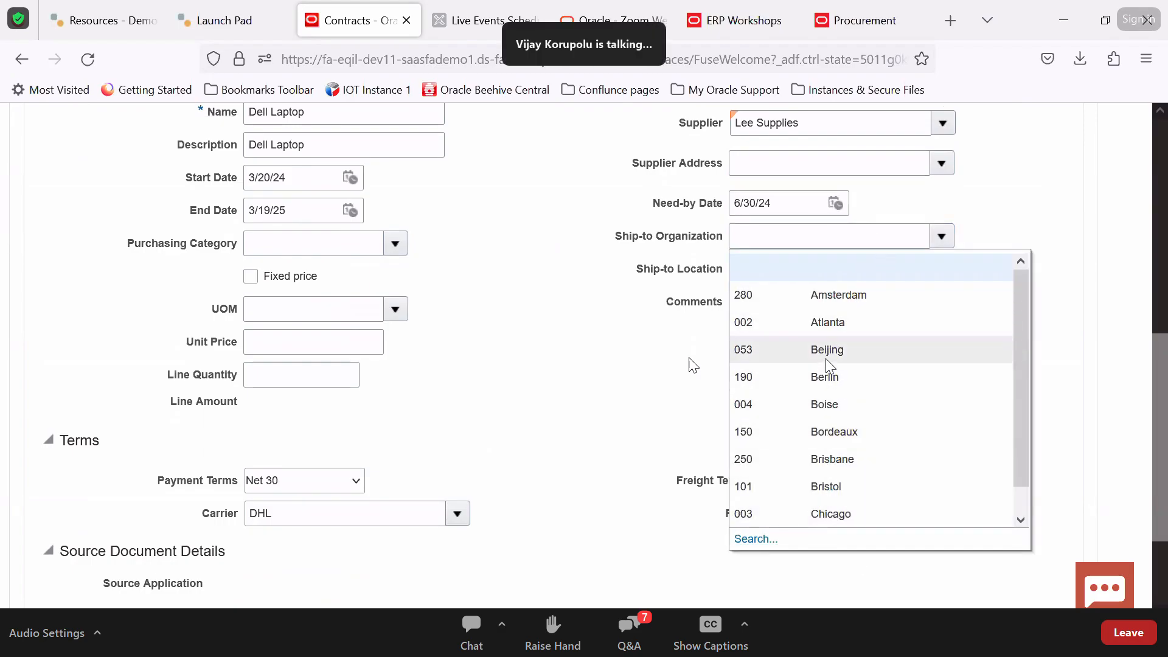
left_click(768, 537)
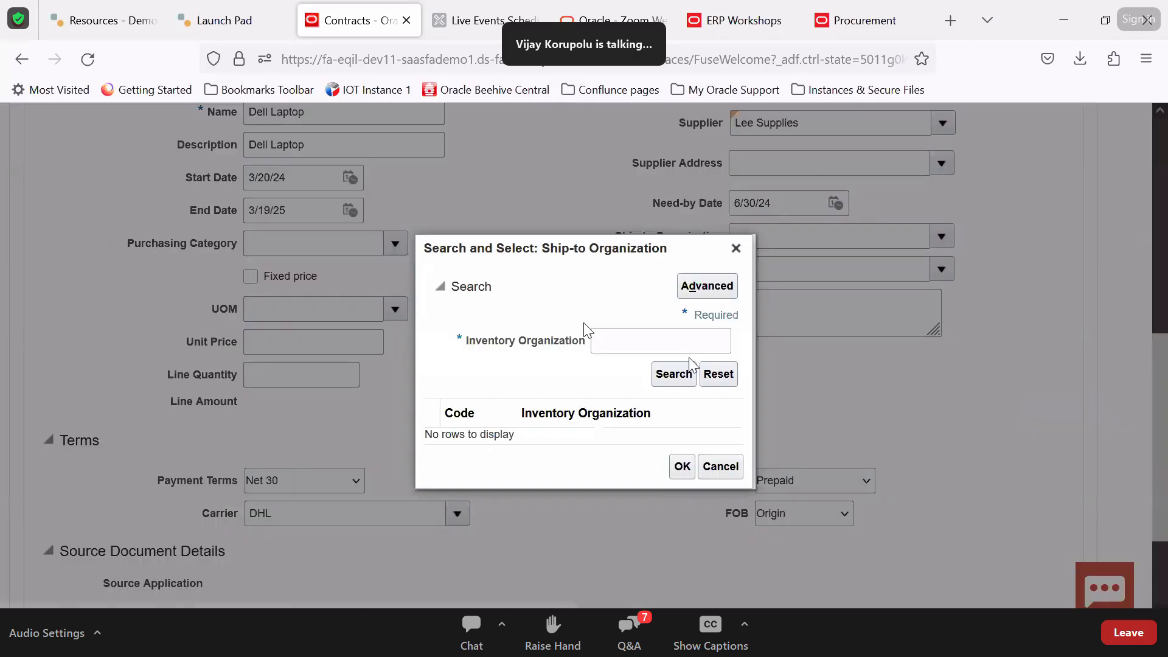
left_click(615, 338)
type("Seat%")
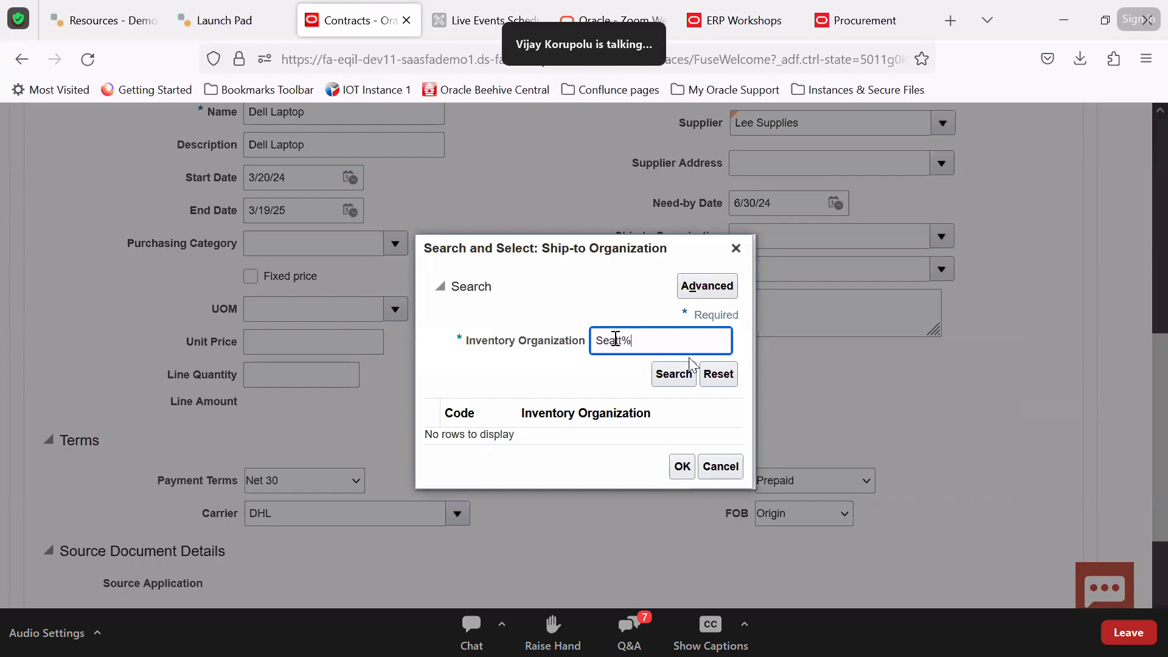
left_click(691, 368)
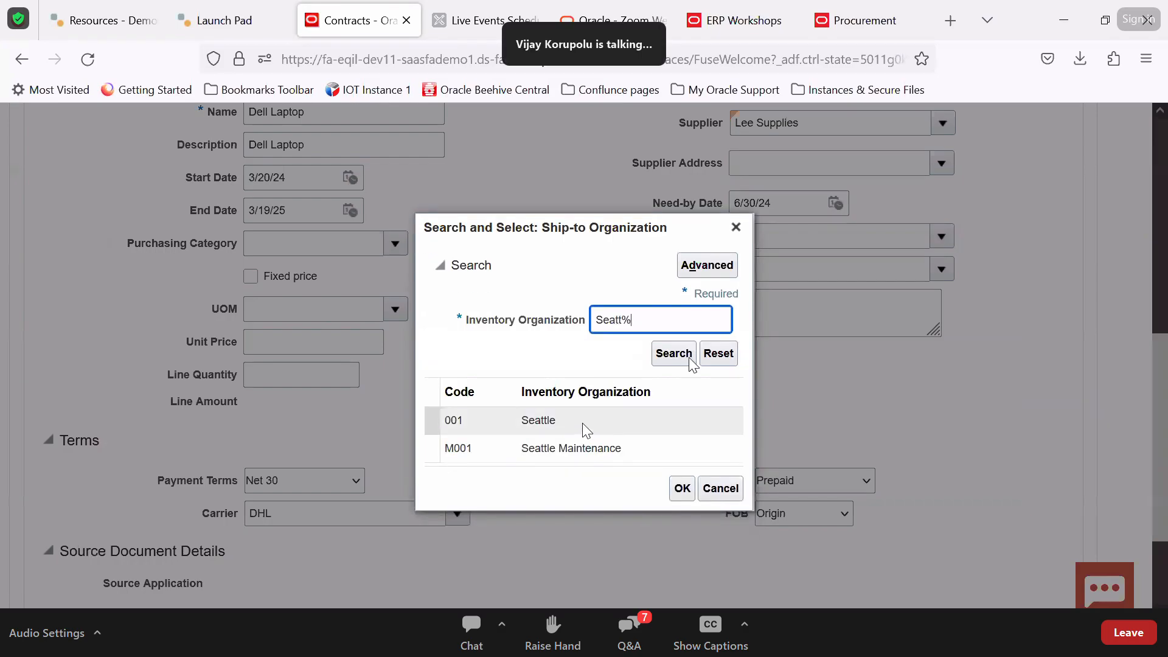
left_click(680, 488)
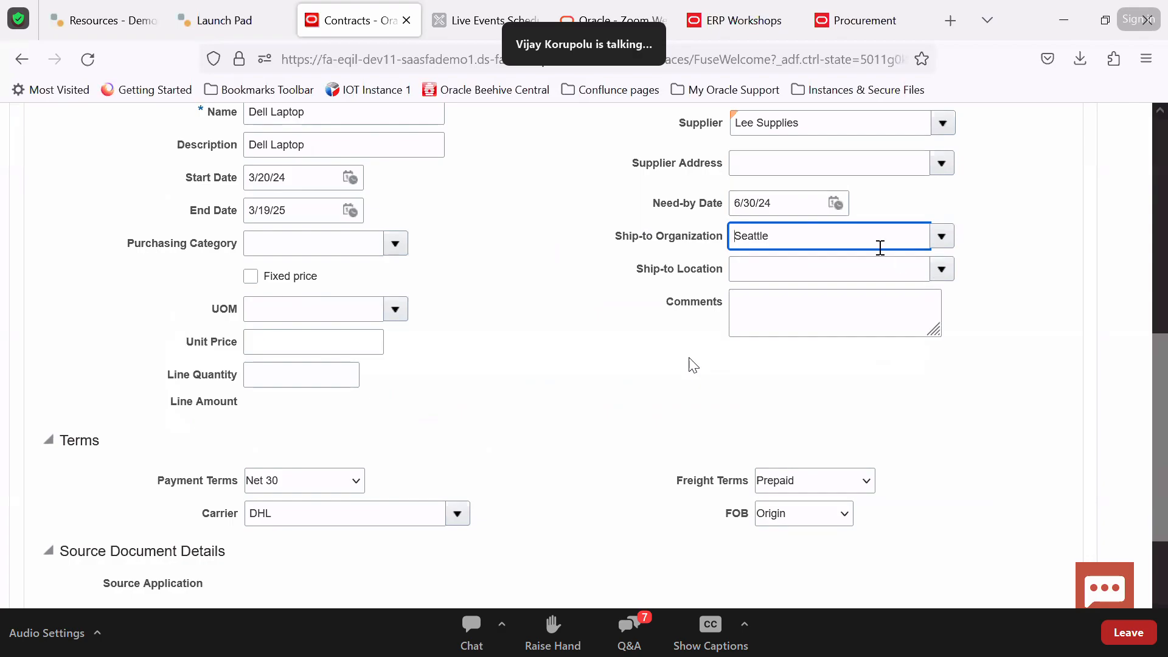
double_click(876, 246)
key("Tab")
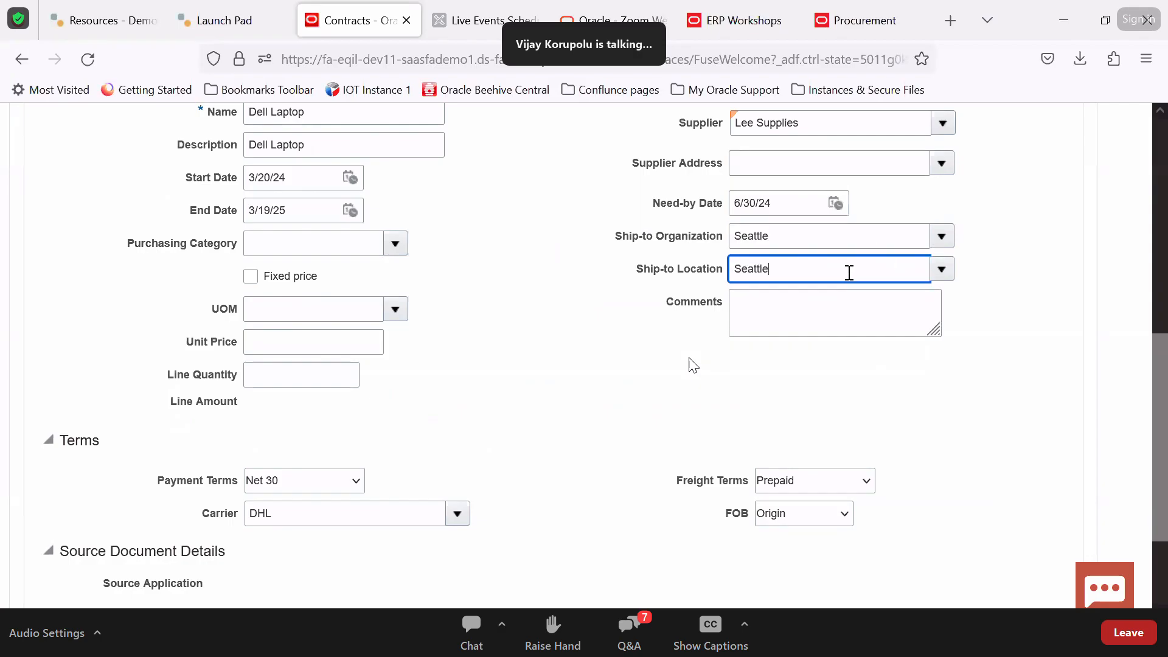
key("Tab")
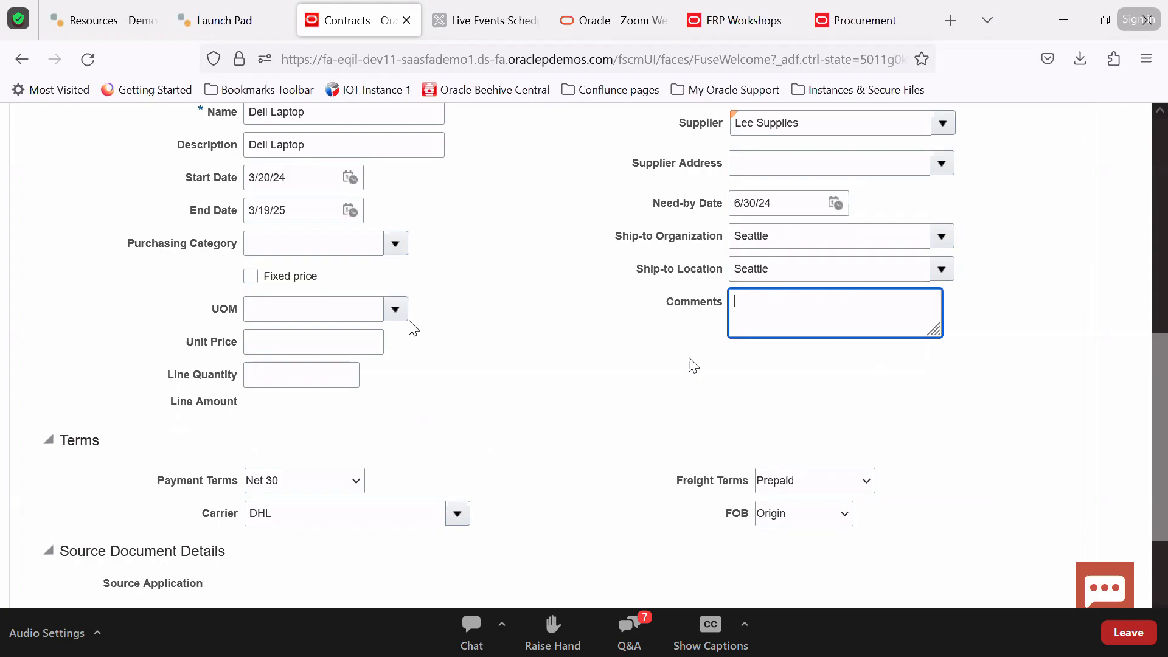
Choose category Computer Supplies, unit price 100 and quantity 5, totalling 500.00 USD
left_click(306, 241)
left_click(392, 243)
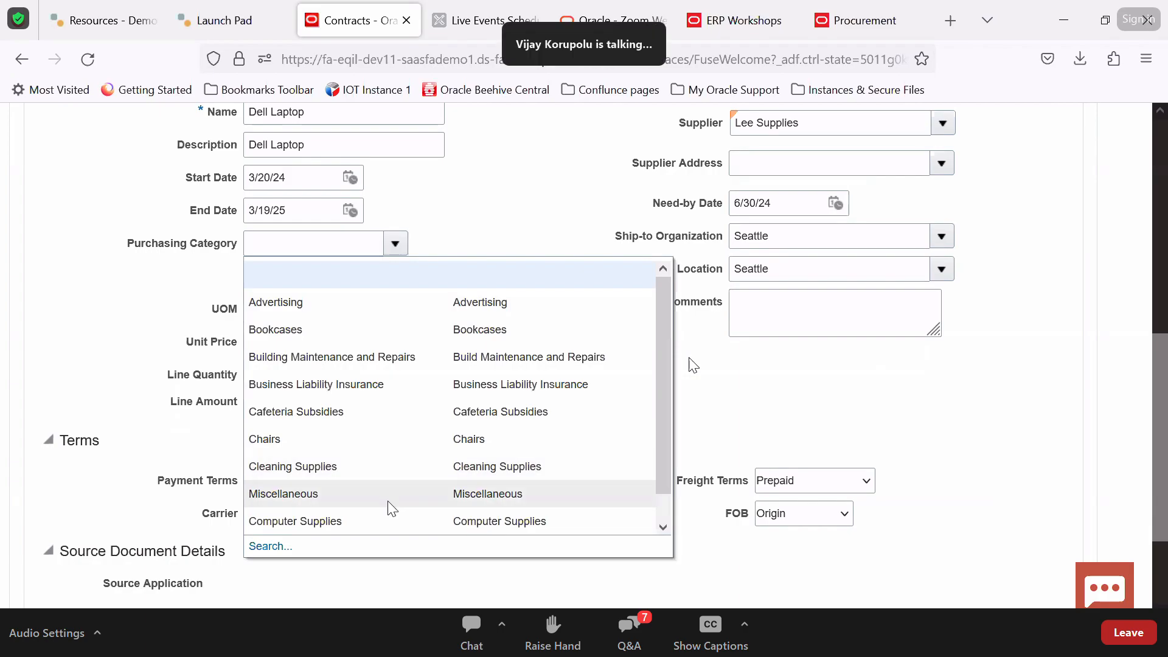
left_click(376, 526)
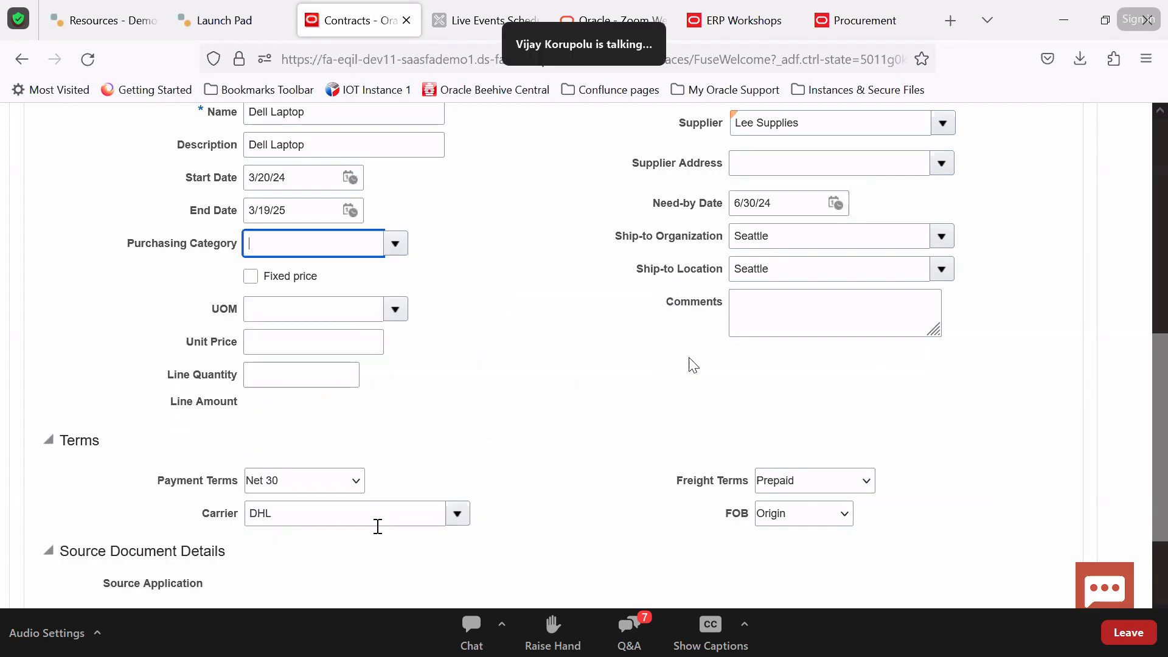
left_click(335, 313)
key("Tab")
type("100")
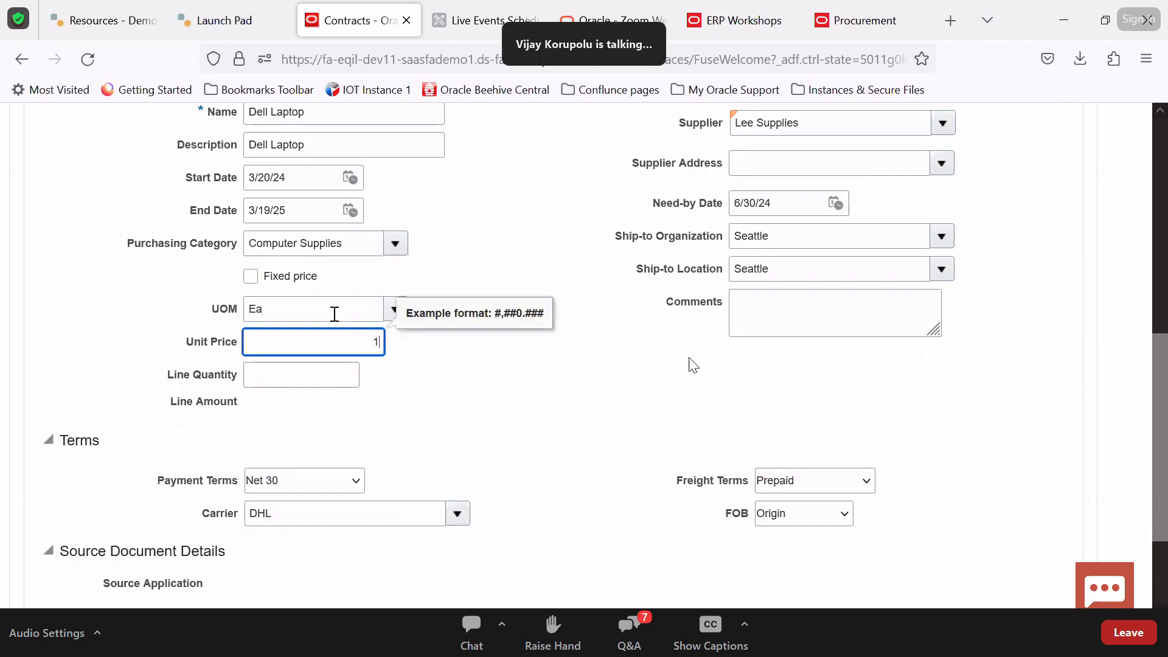
key("Tab")
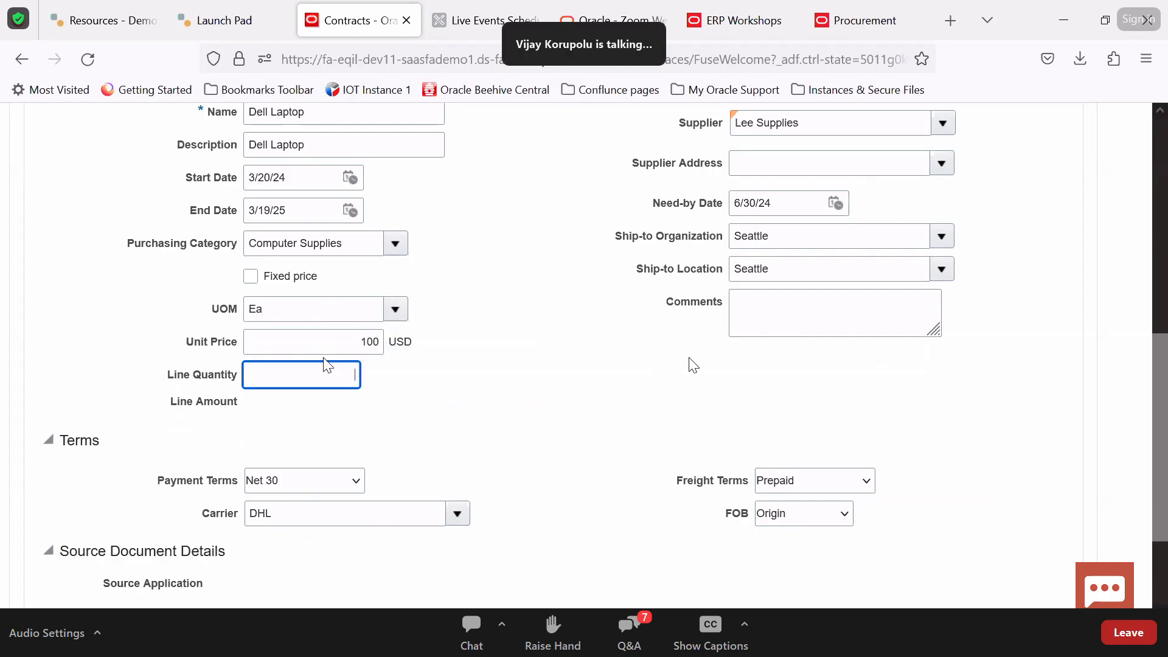
type("5")
key("Tab")
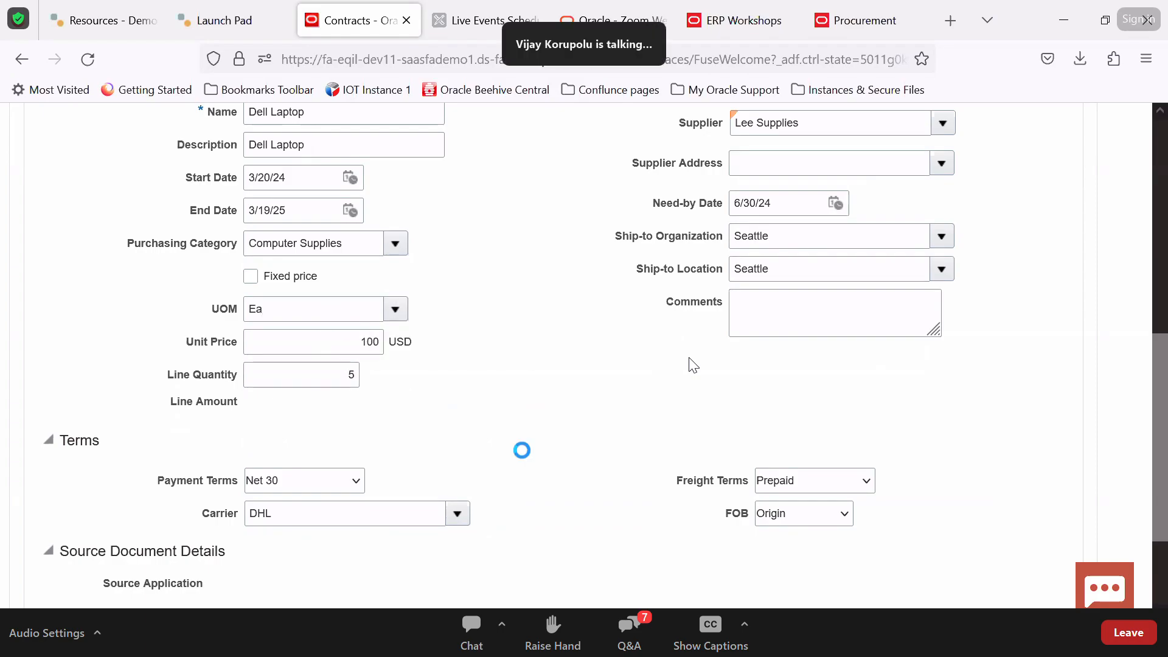
scroll(523, 455, "down", 2)
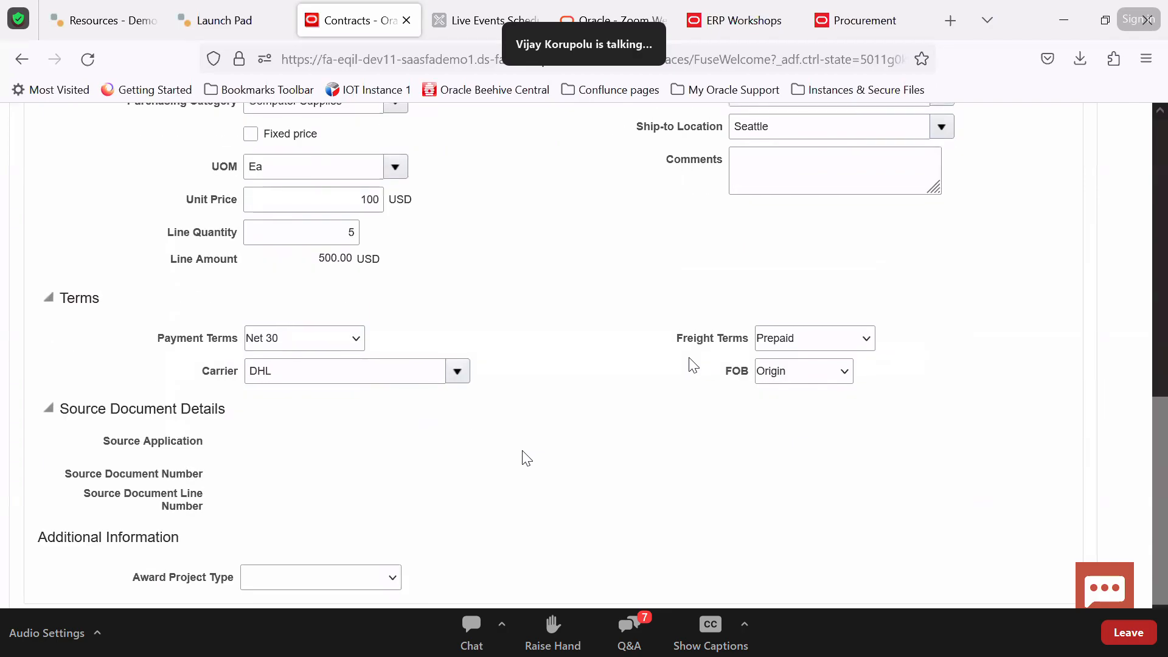
scroll(526, 457, "up", 7)
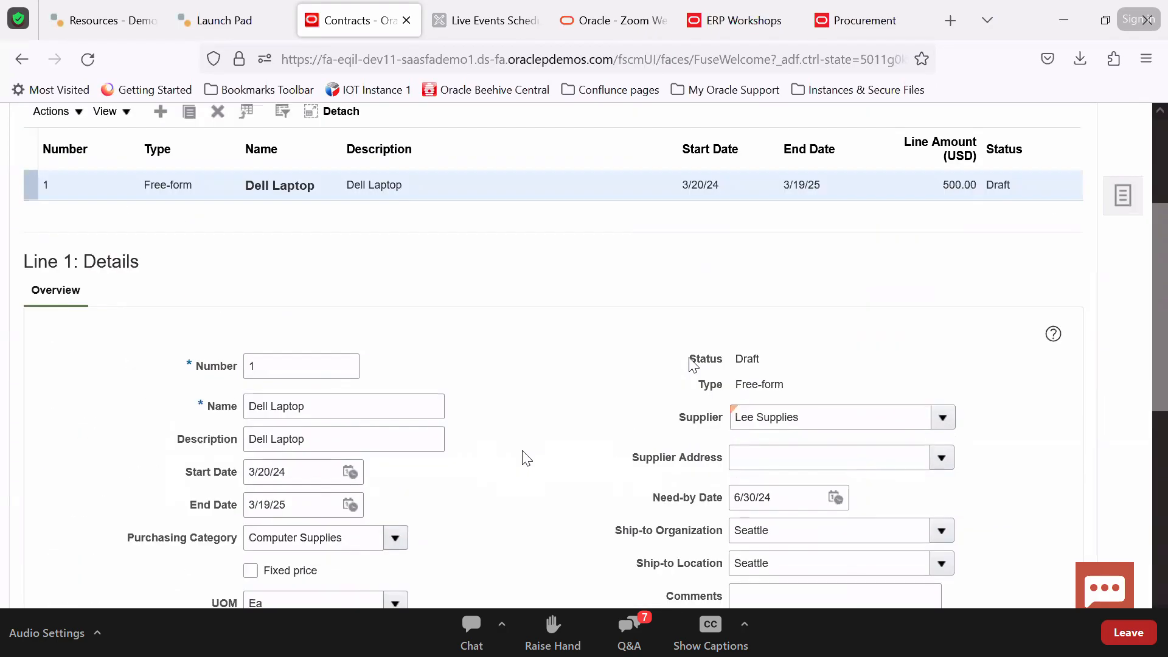
Choose supplier address Lee US1 for the Dell Laptop line and save the contract
left_click(942, 476)
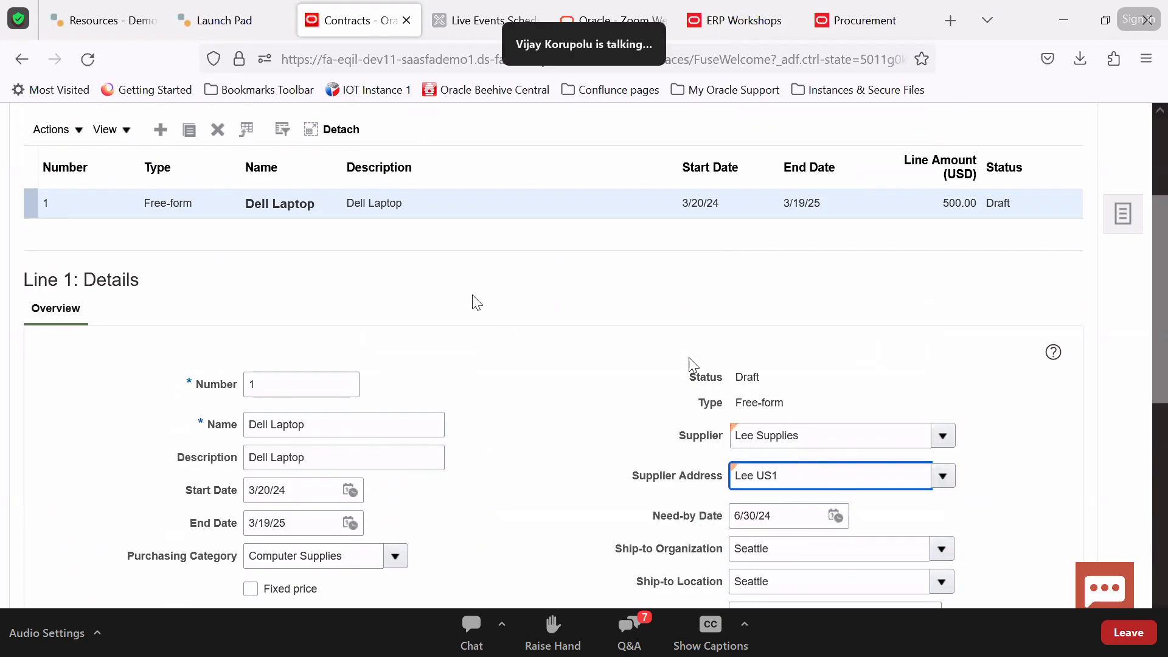
scroll(365, 308, "up", 3)
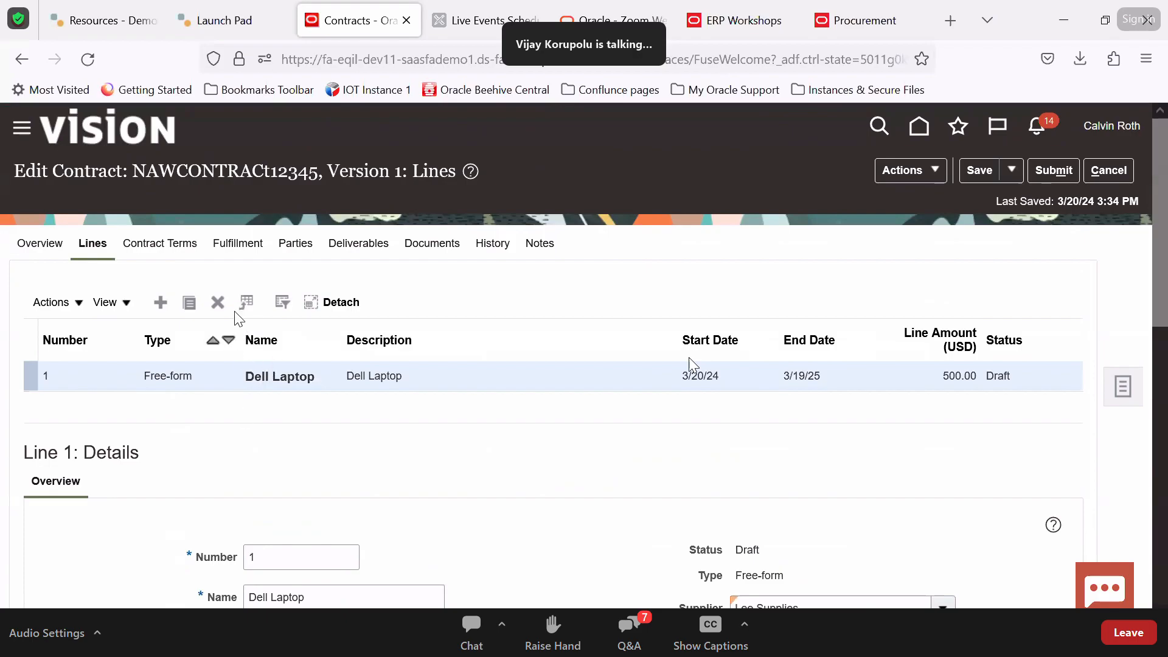
left_click(51, 302)
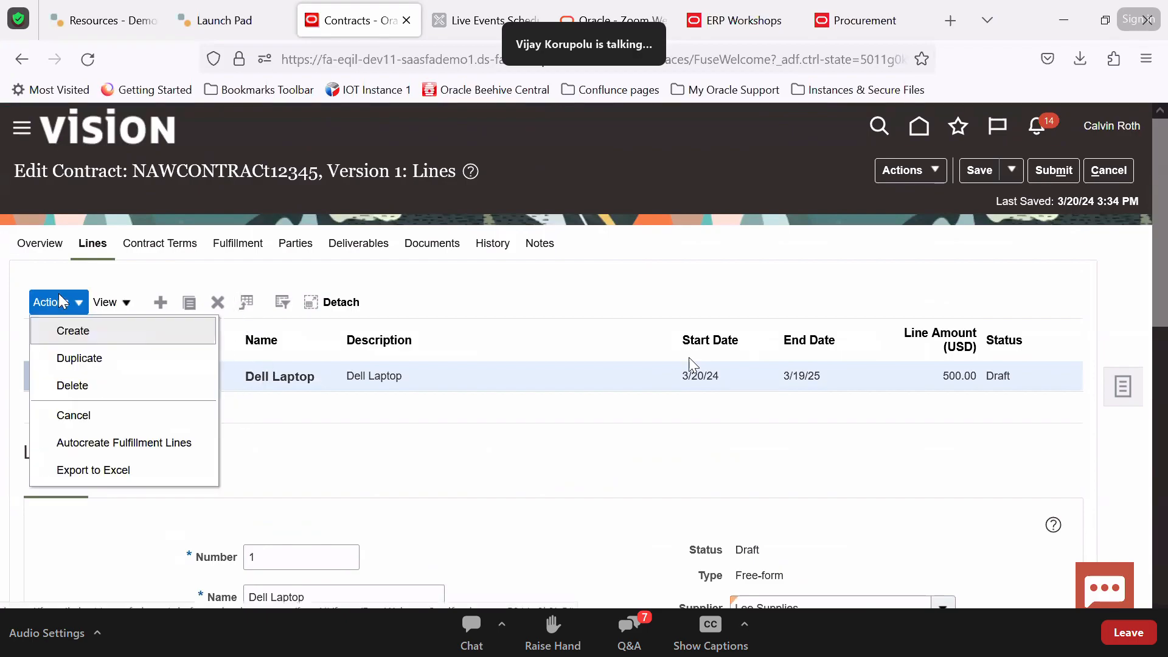
left_click(456, 445)
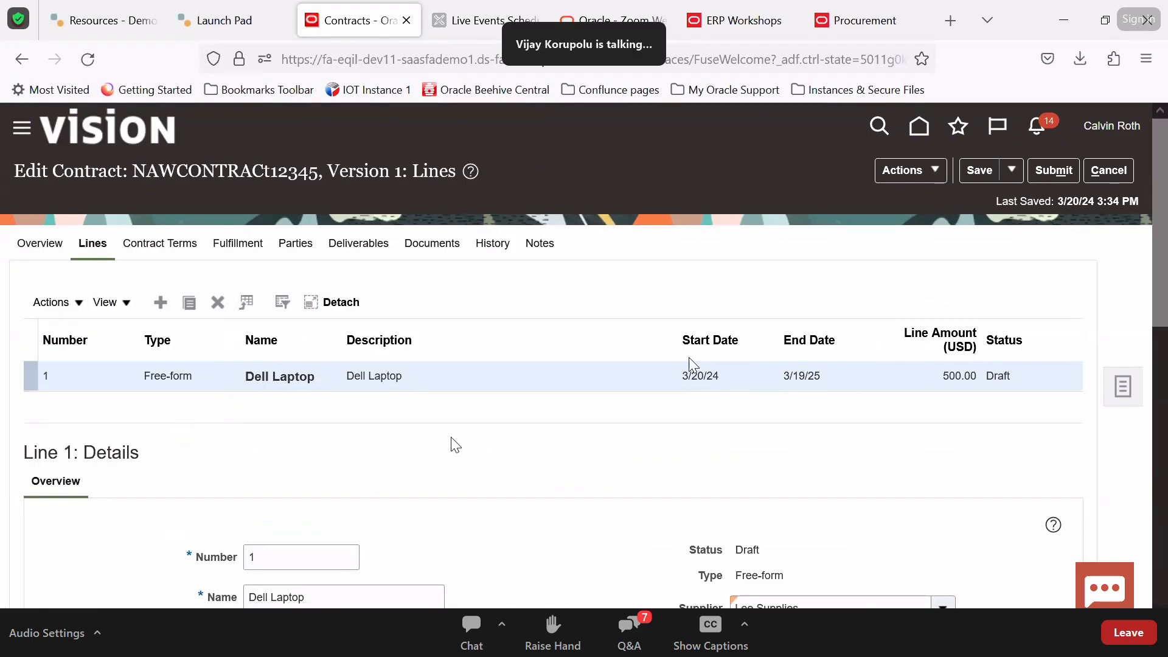
left_click(980, 172)
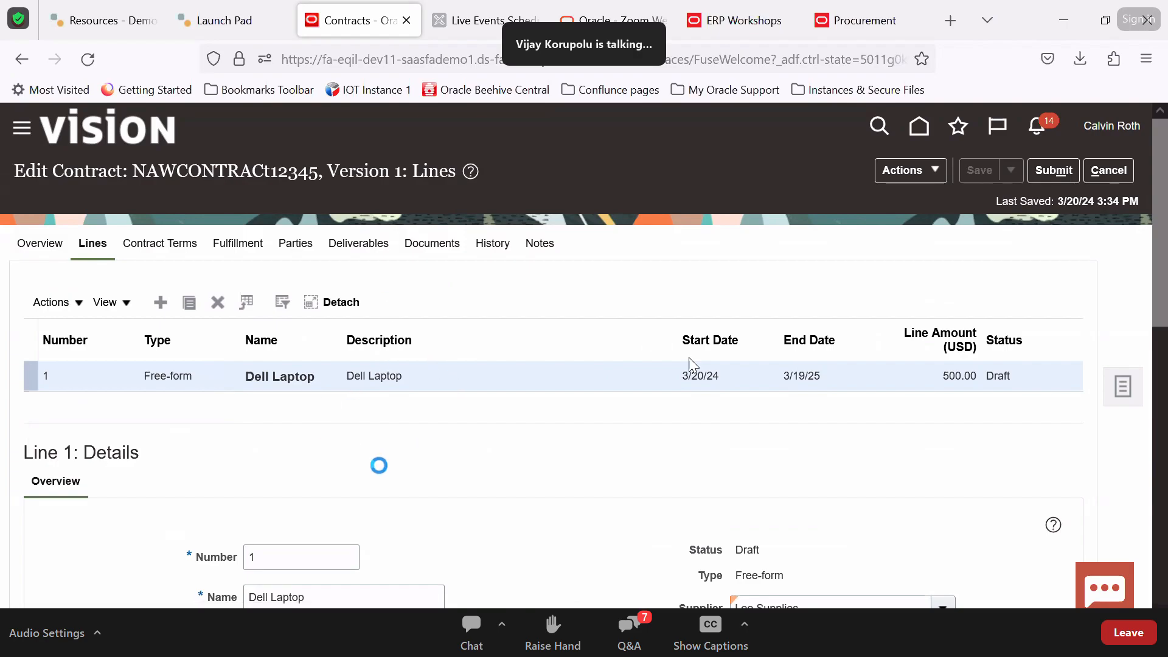
scroll(347, 451, "down", 7)
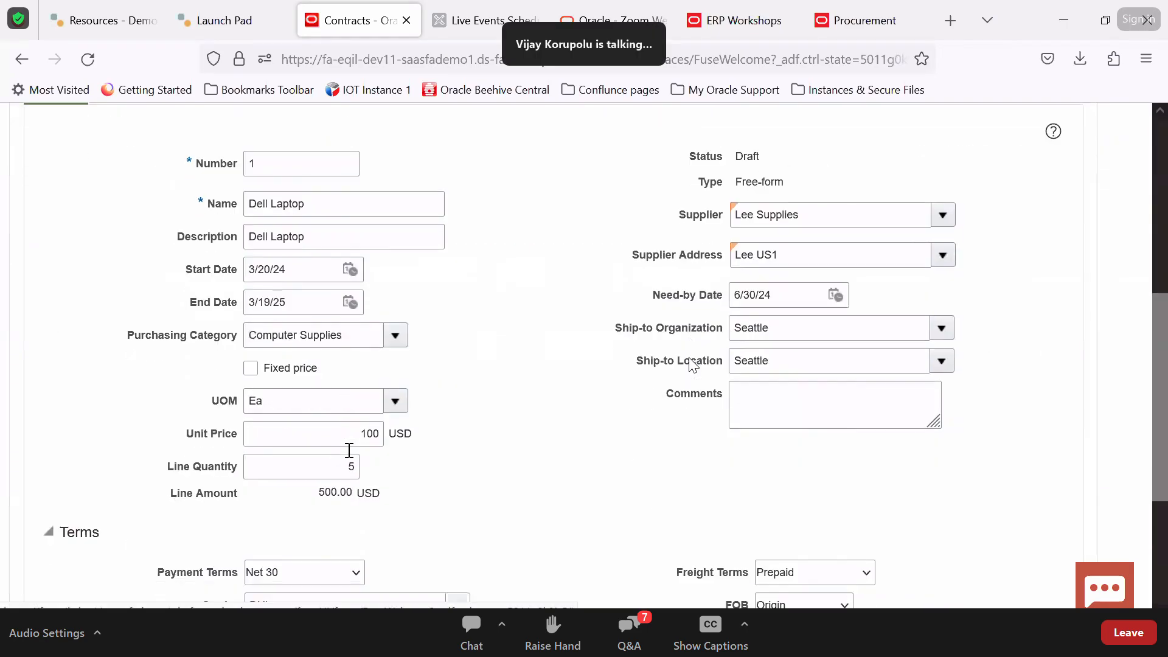
scroll(635, 382, "up", 5)
scroll(636, 382, "up", 2)
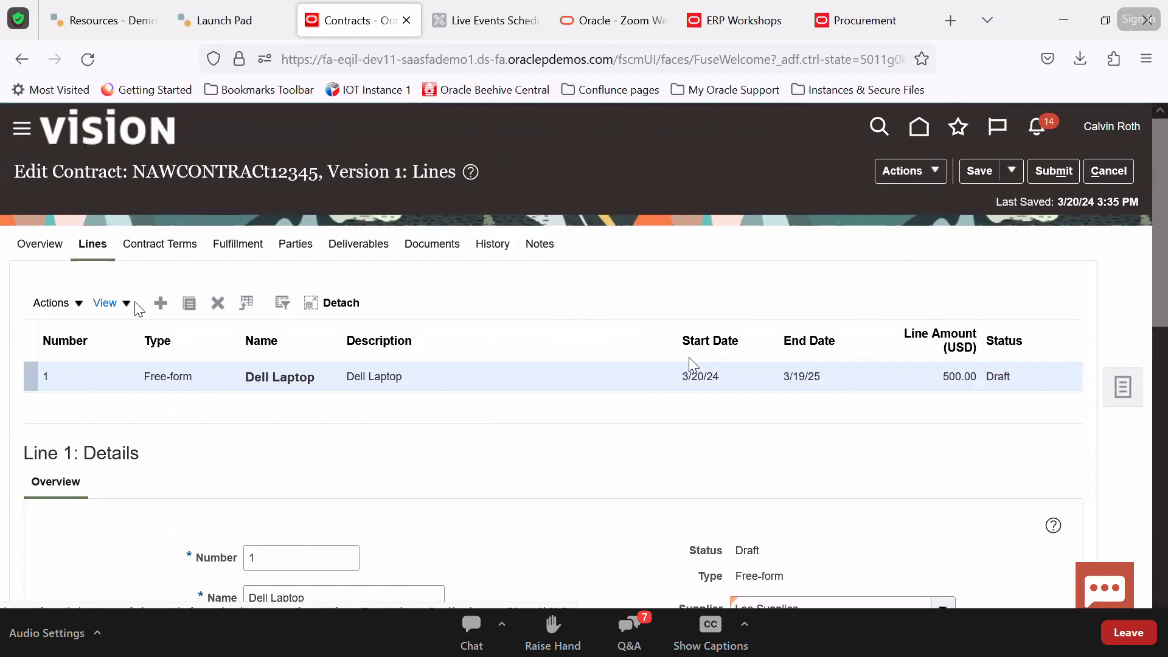
left_click(144, 248)
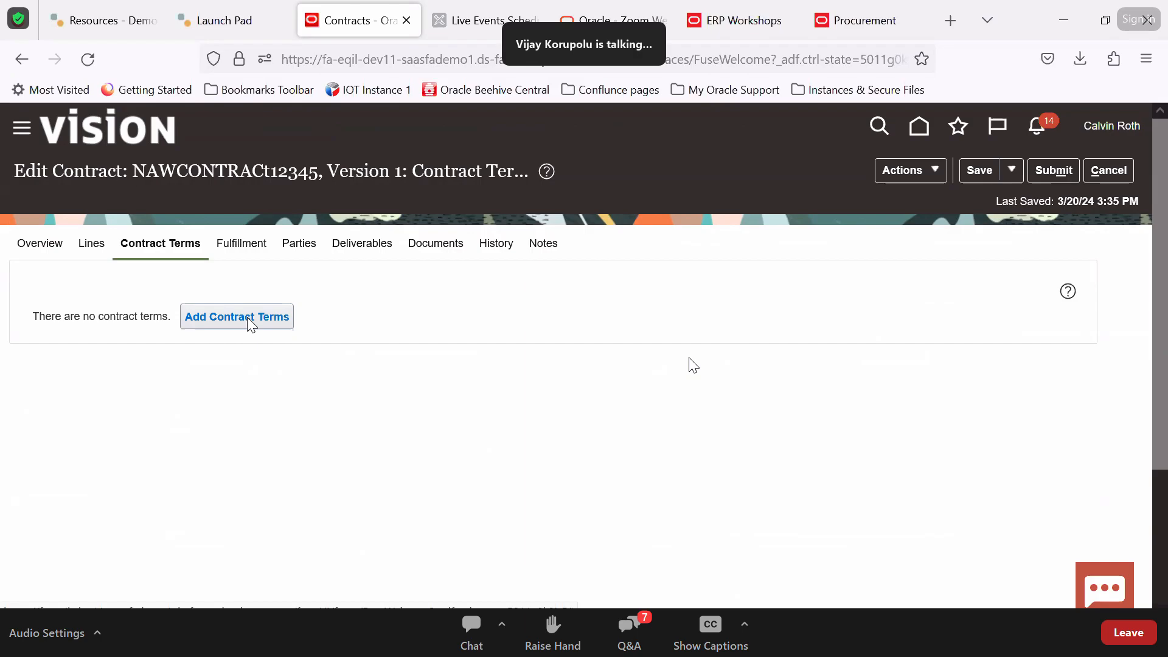
Add contract terms using the Facilities Service Agreement Terms template
left_click(250, 318)
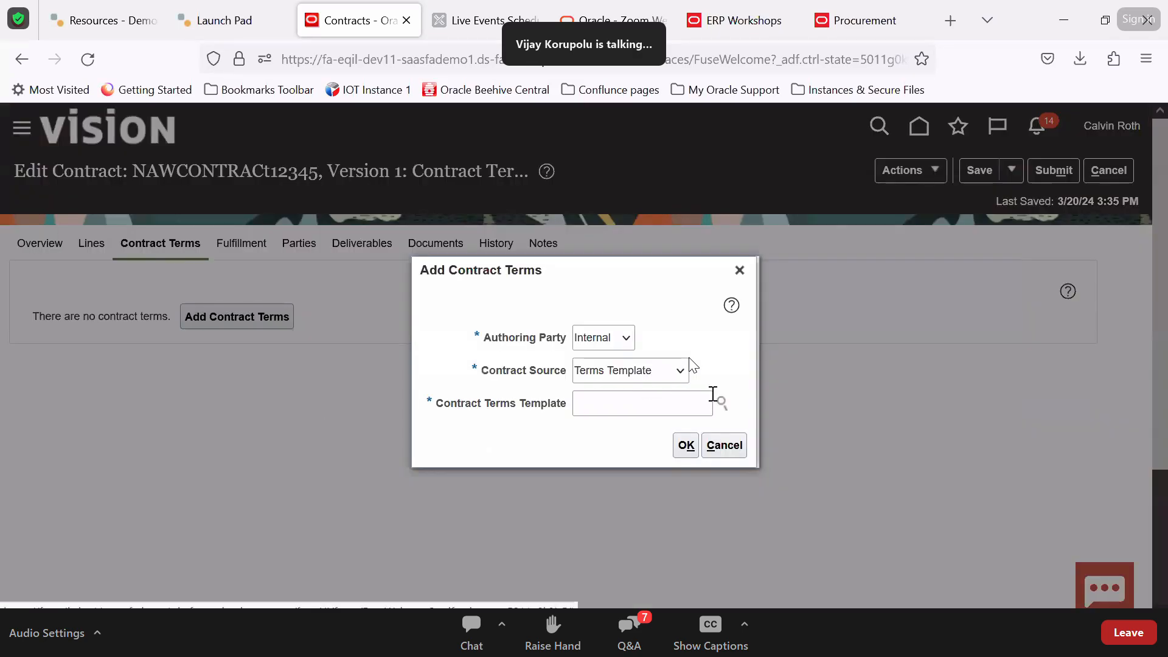
left_click(721, 402)
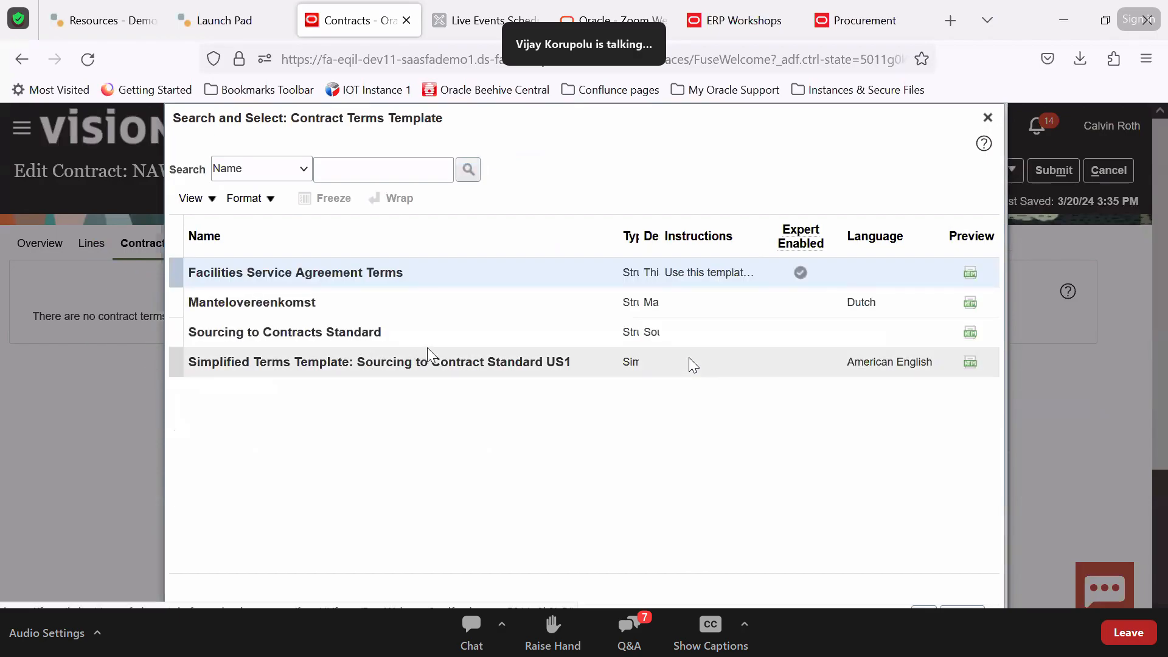
scroll(737, 489, "down", 3)
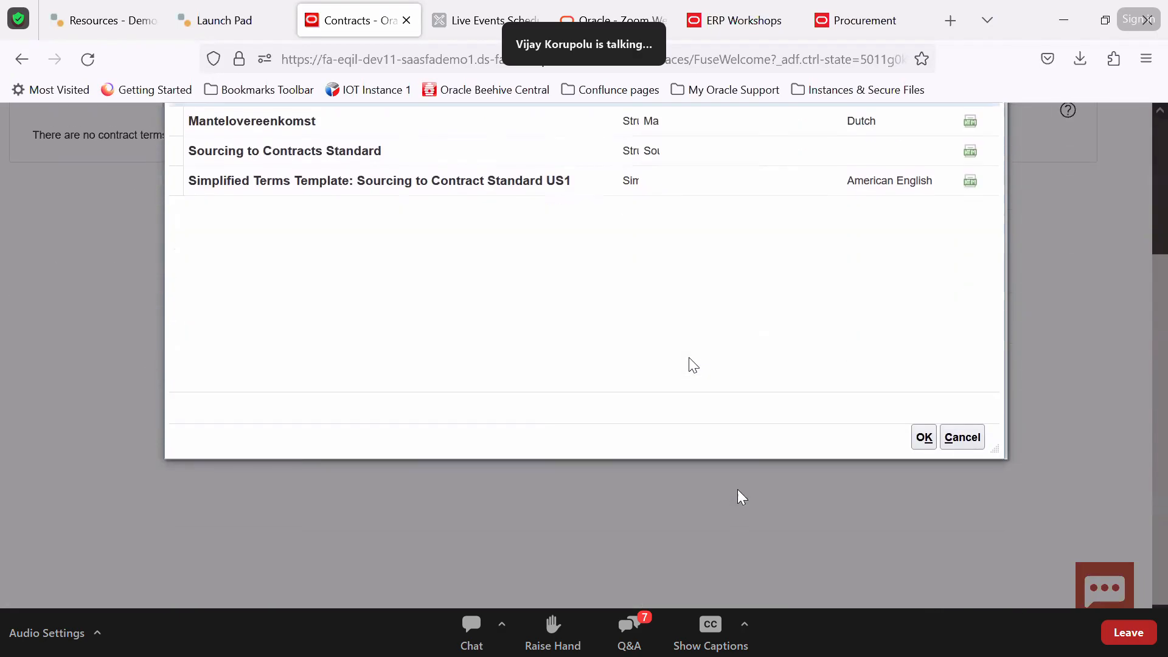
left_click(563, 184)
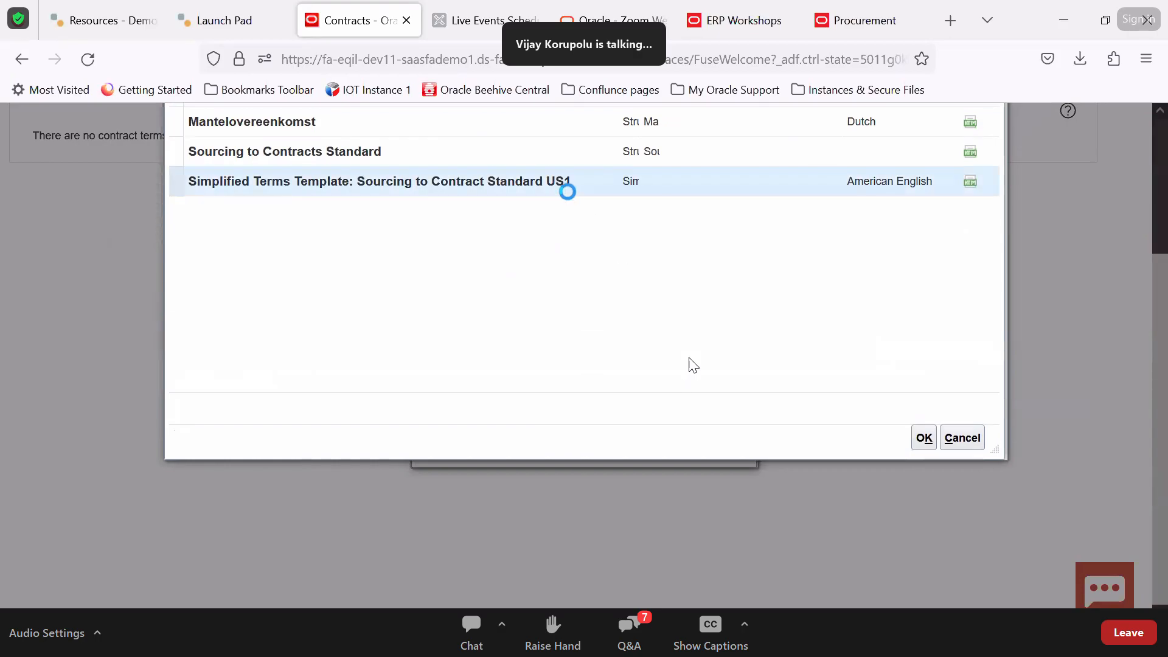
scroll(628, 323, "up", 2)
left_click(506, 189)
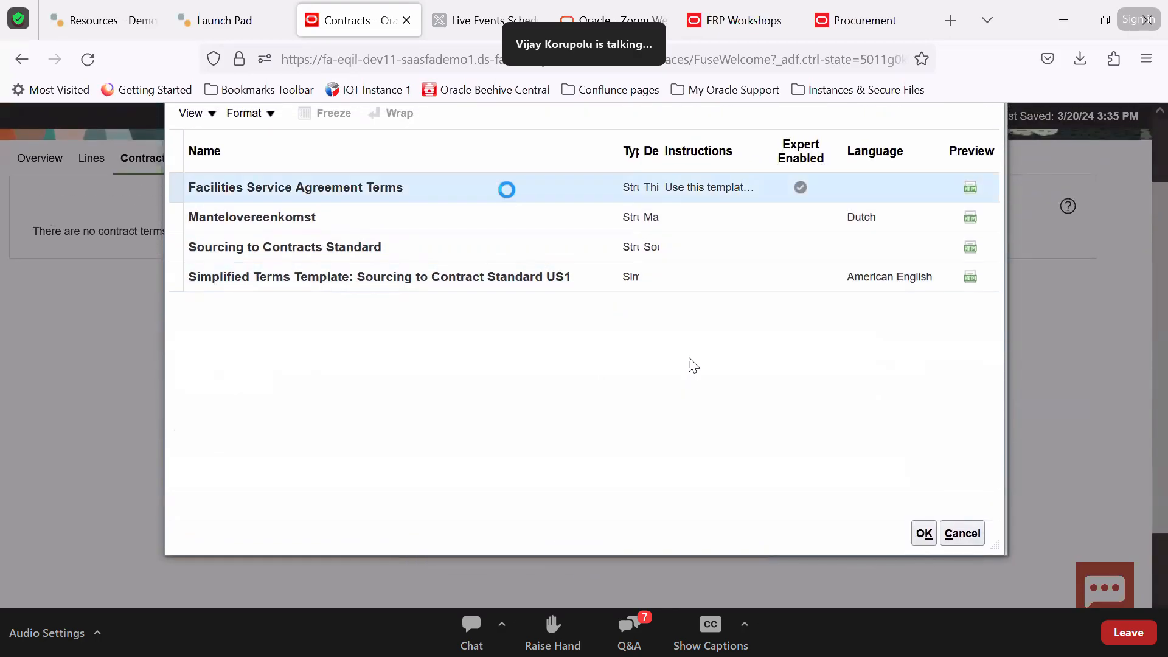
left_click(924, 534)
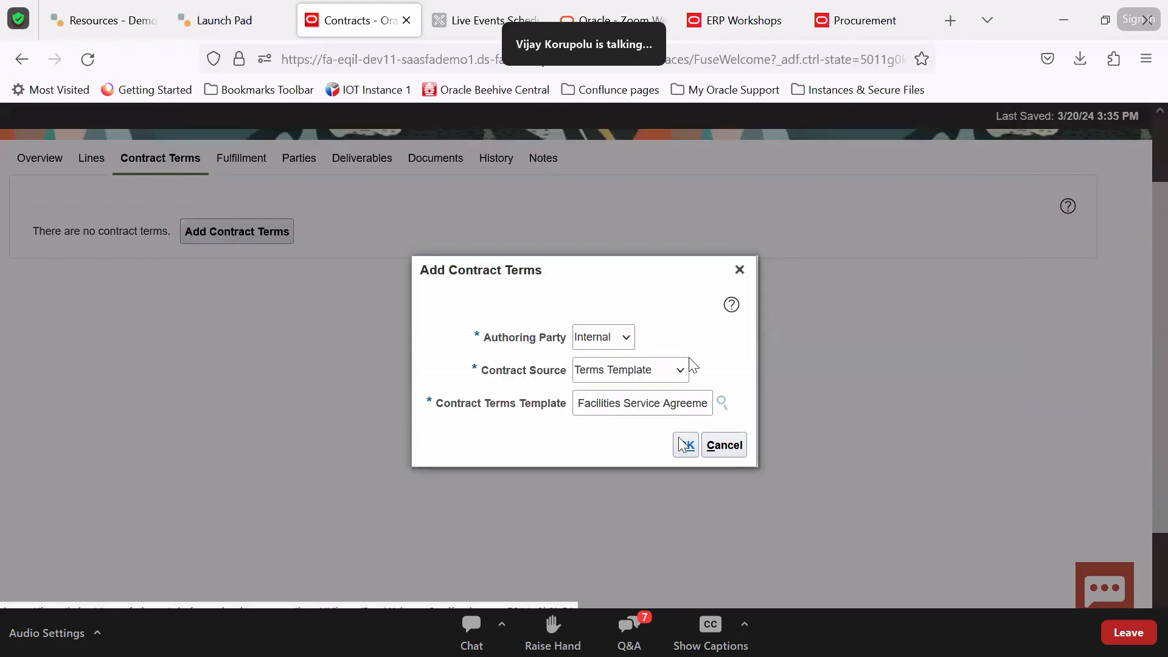
left_click(685, 445)
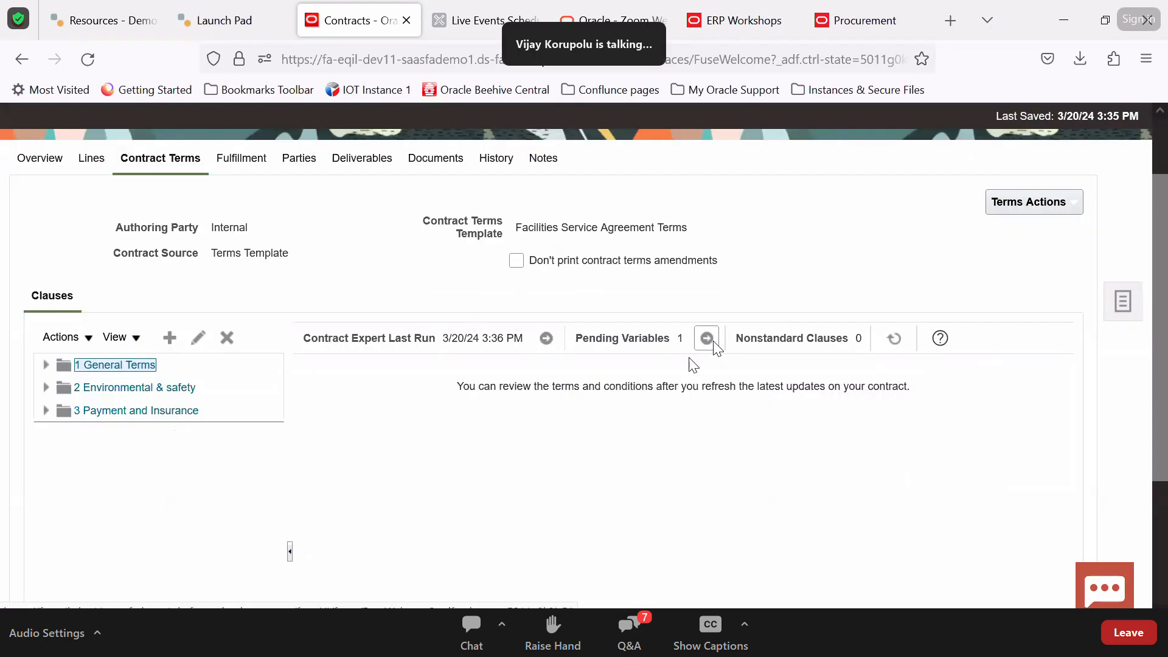
Fill in the pending Insurance Amount variable with 100000
left_click(706, 339)
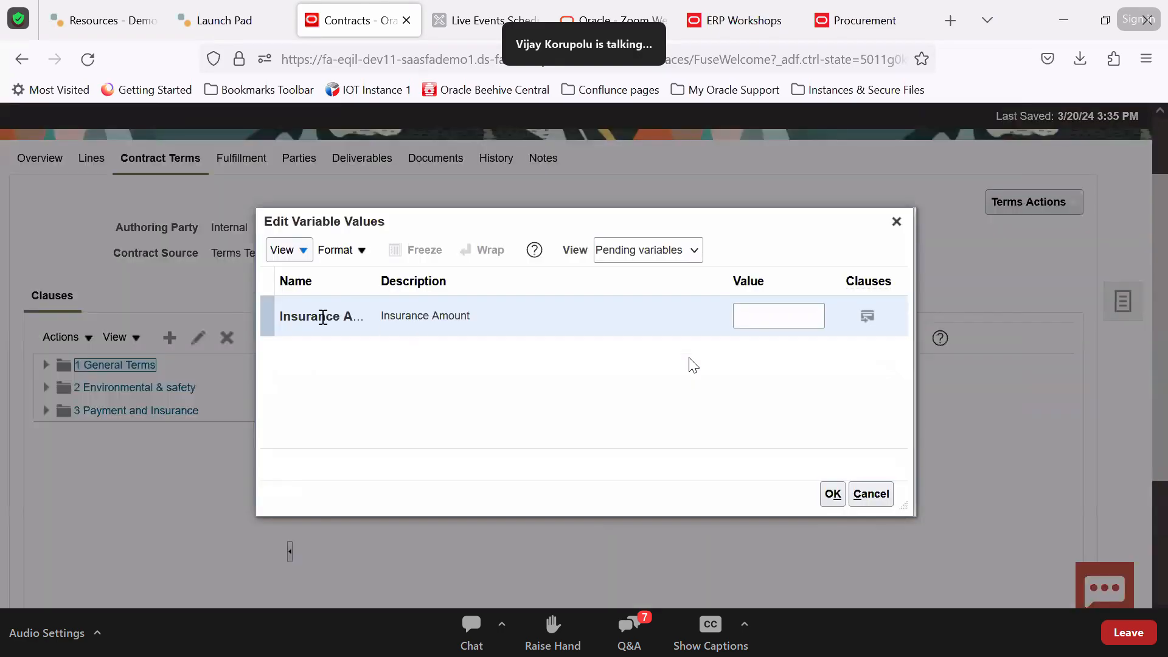
left_click(752, 314)
type("100000")
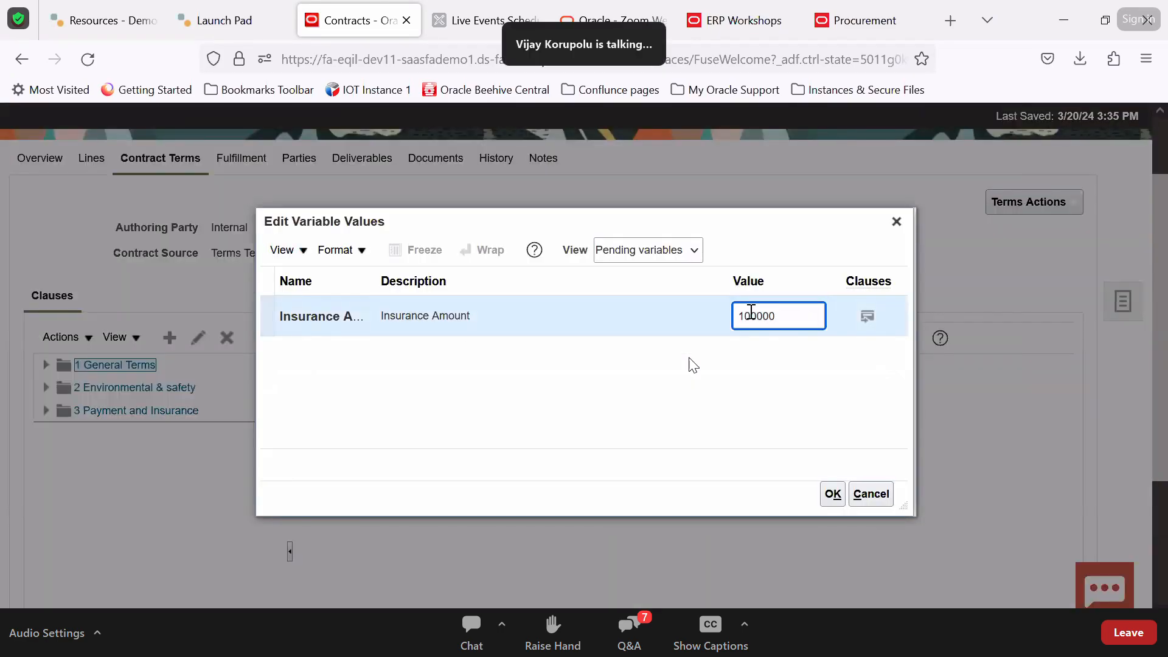
left_click(833, 494)
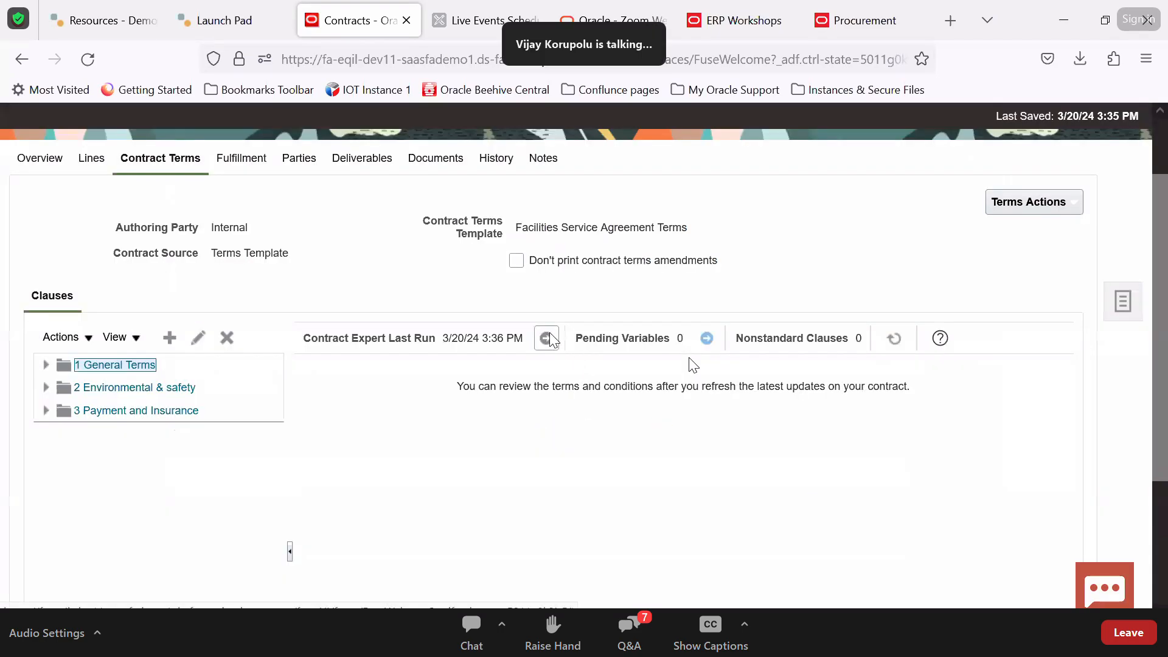
Run Contract Expert, list all variables, and preview the clauses using Insurance Amount and its $1,000,000 limit
left_click(549, 338)
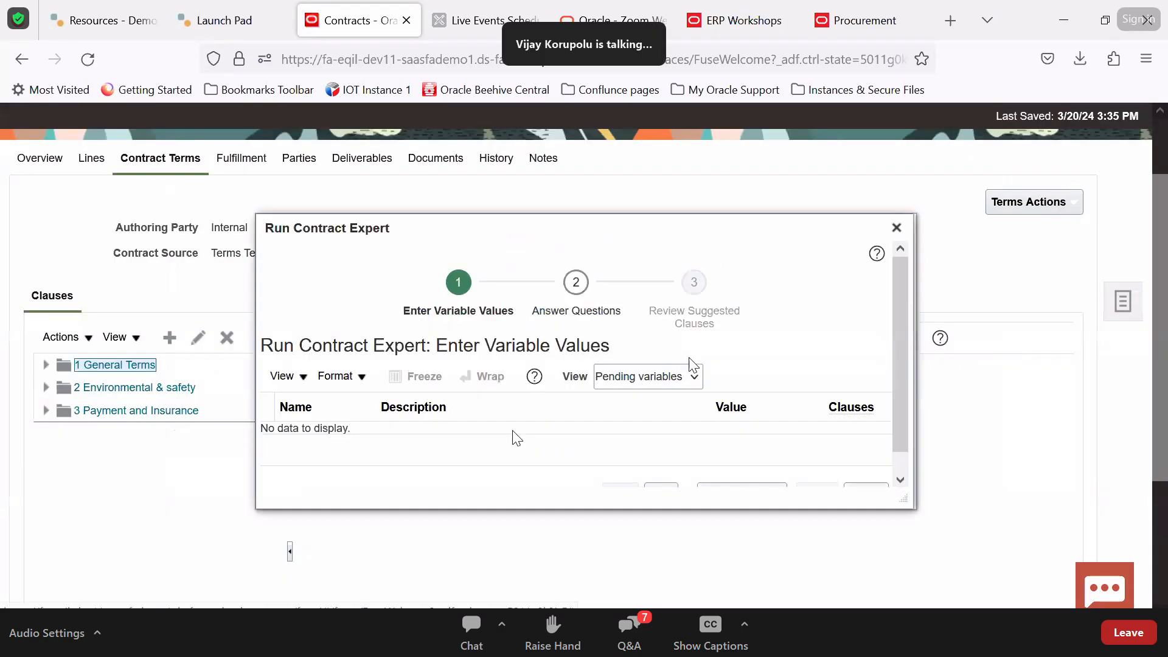
left_click(624, 379)
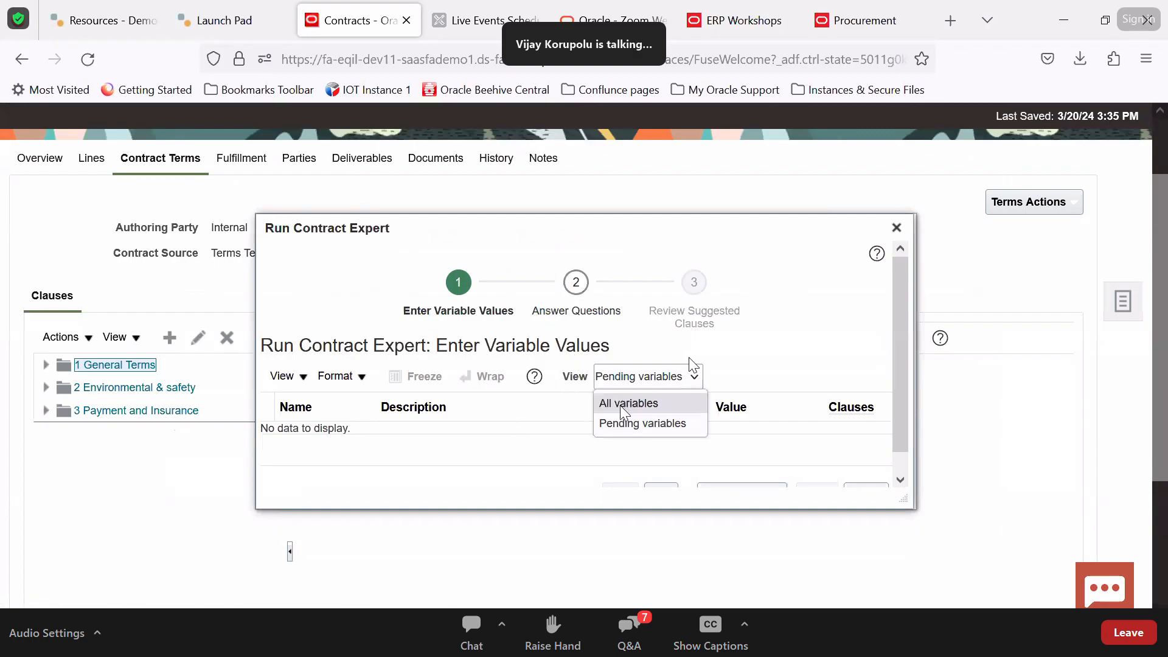
left_click(621, 401)
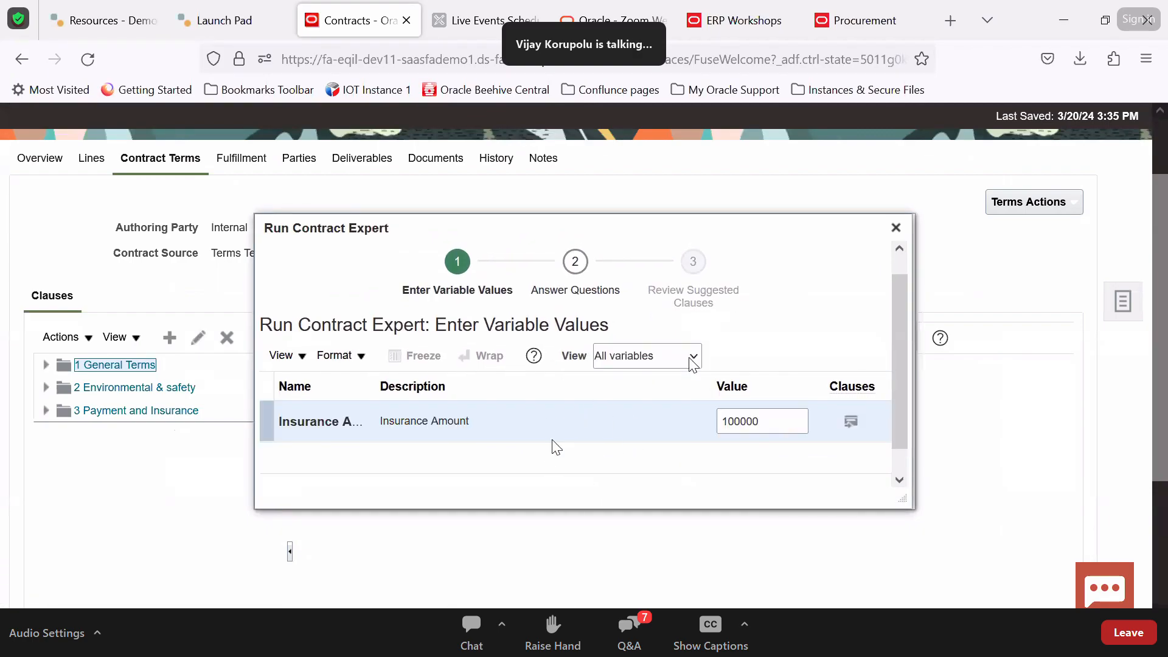
scroll(601, 442, "down", 1)
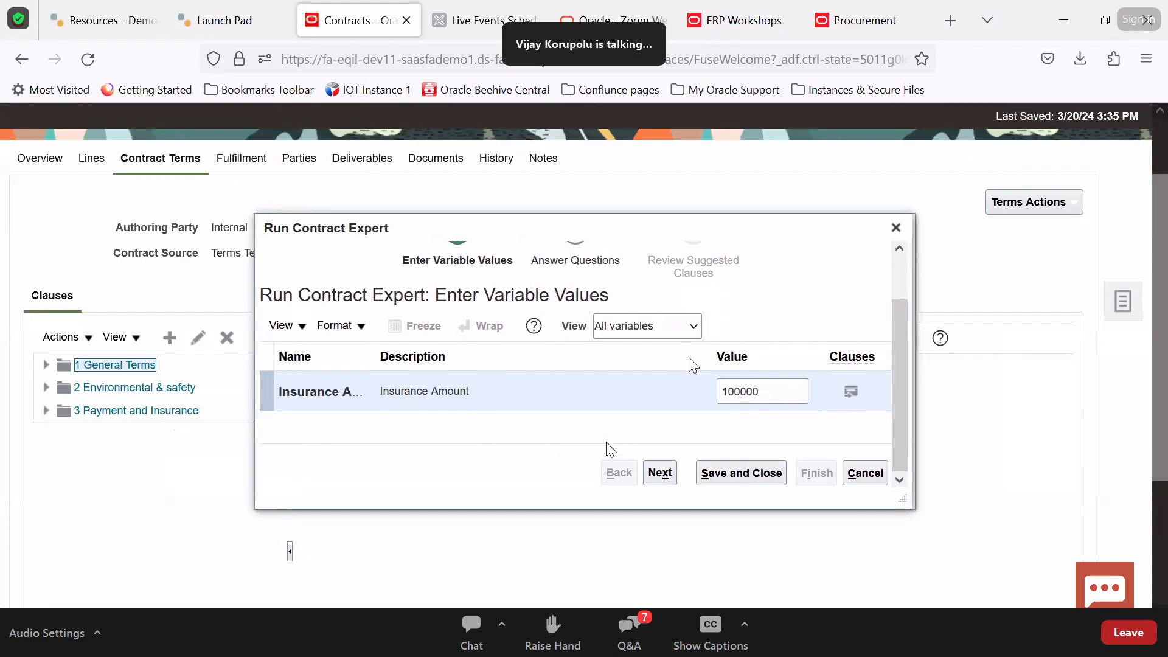
left_click(851, 395)
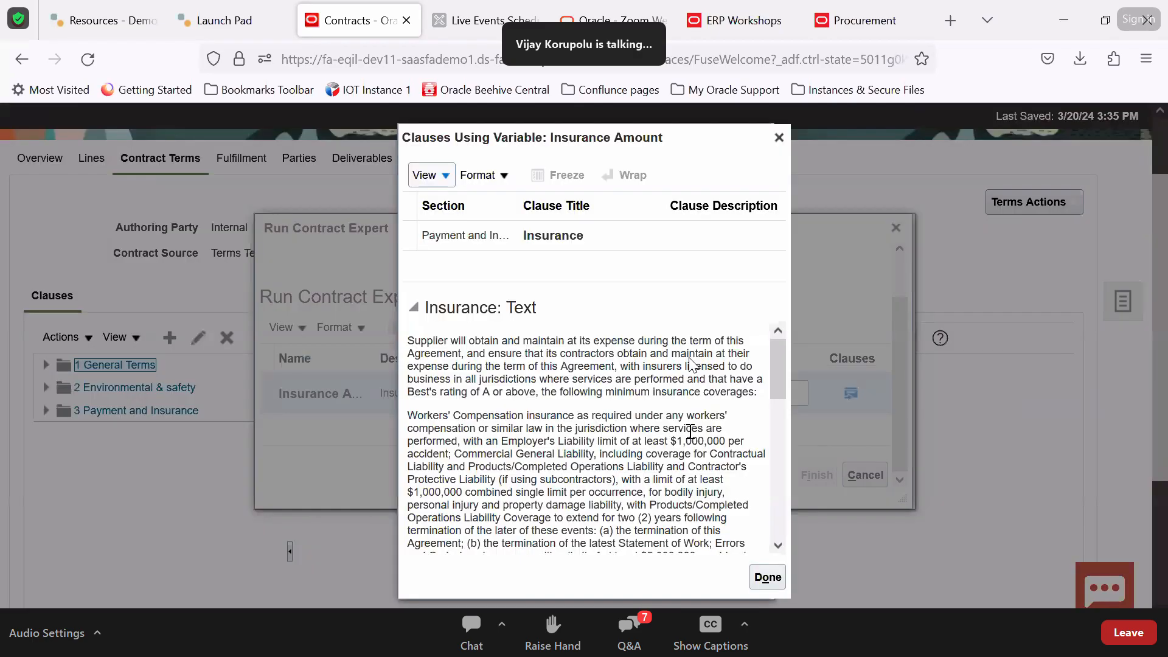
scroll(691, 364, "down", 5)
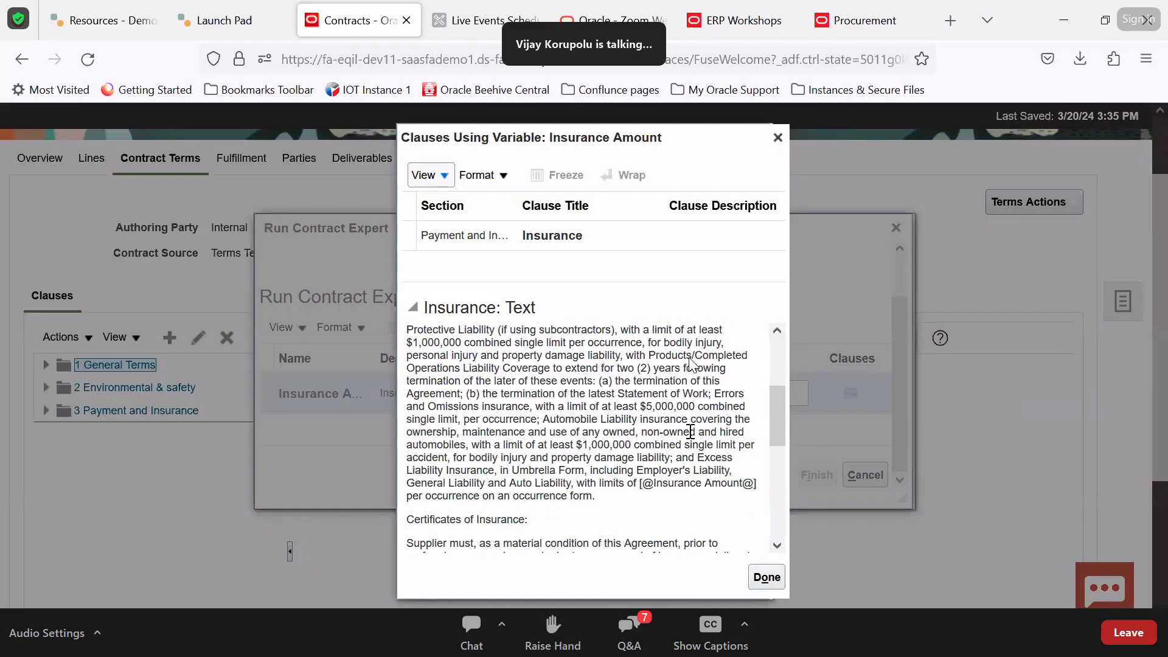
scroll(690, 431, "up", 1)
left_click_drag(463, 382, 409, 378)
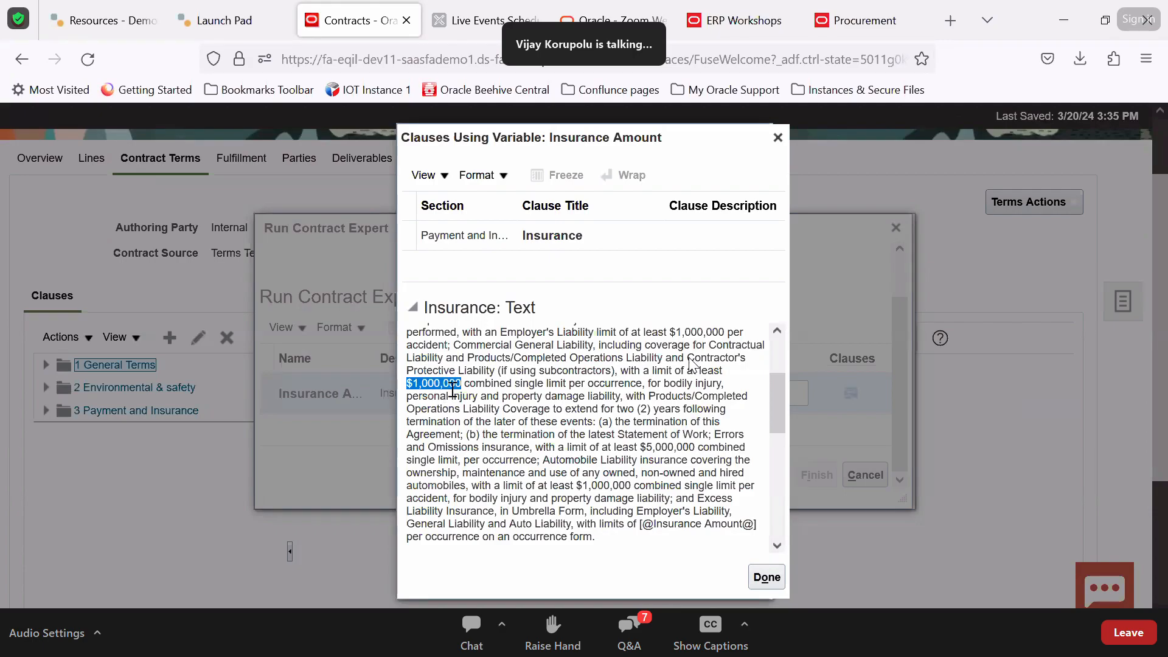
scroll(705, 531, "down", 8)
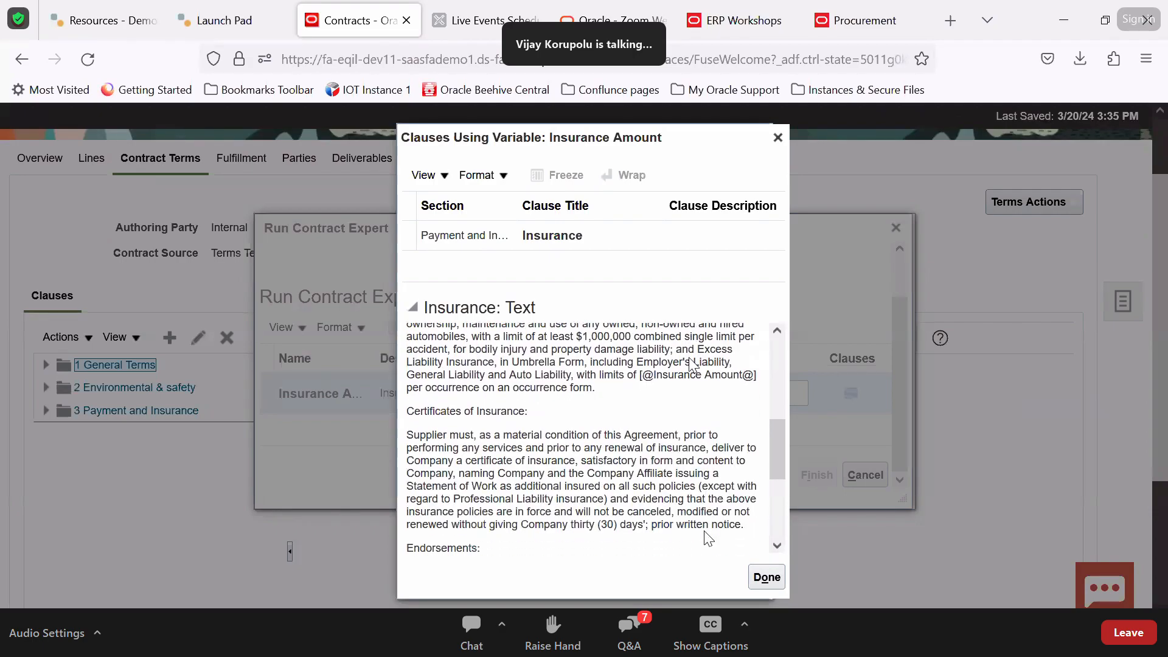
left_click(765, 578)
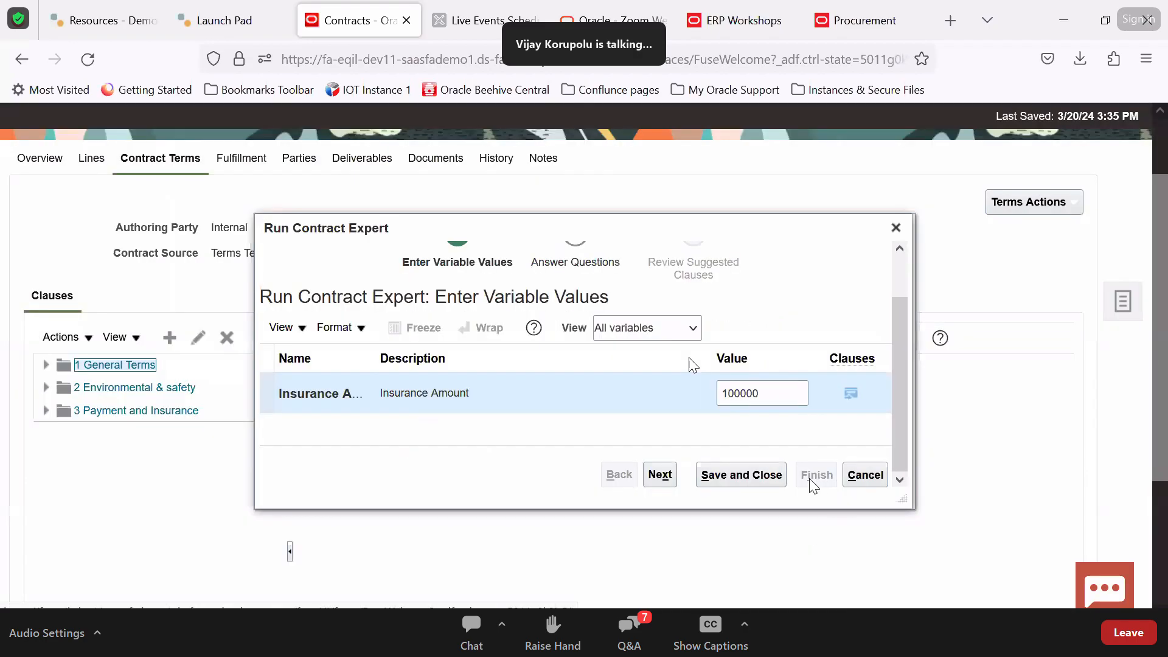
Answer Yes to subcontracting or assignment allowed and insert the suggested clauses
left_click(663, 474)
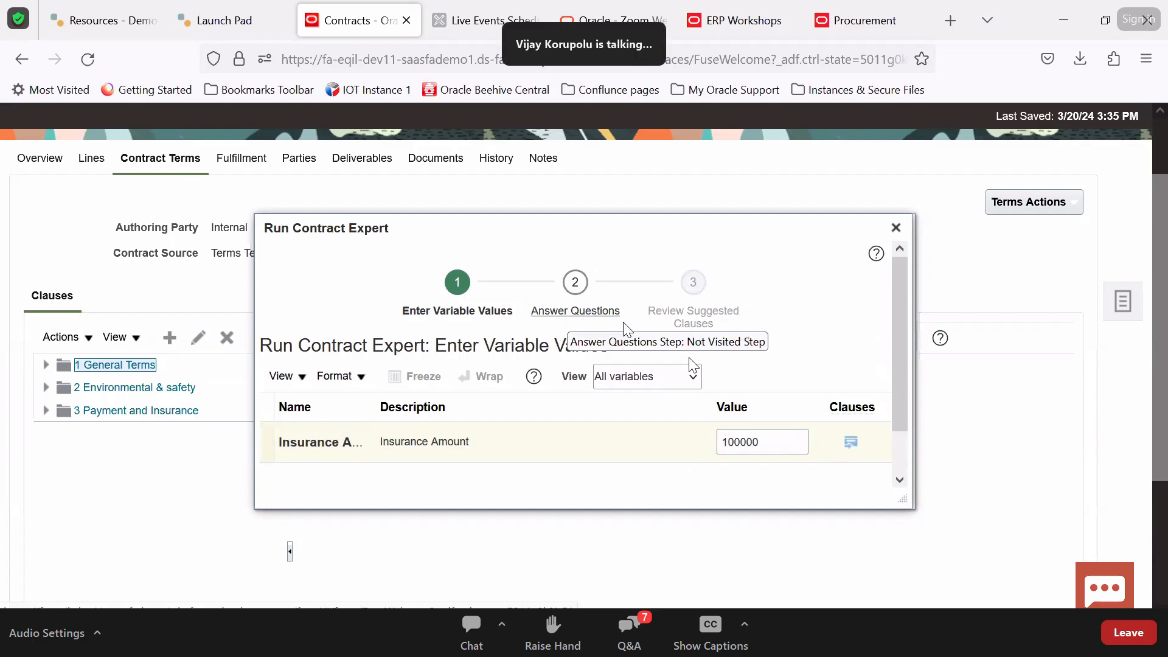
left_click(562, 323)
left_click(523, 392)
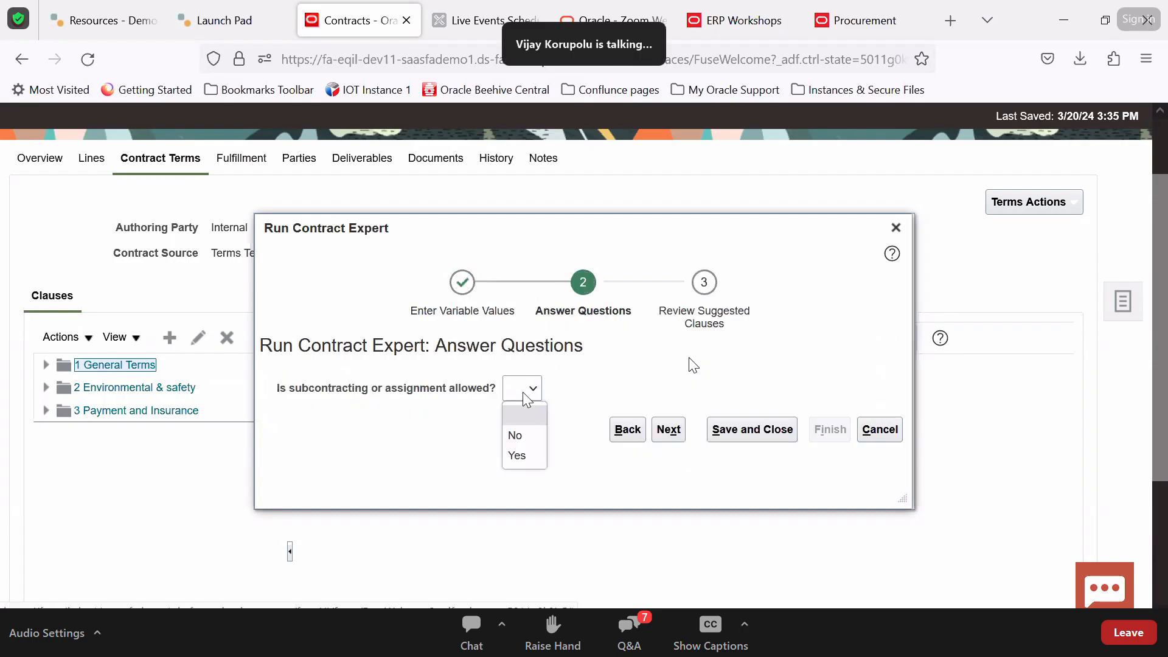
left_click(519, 455)
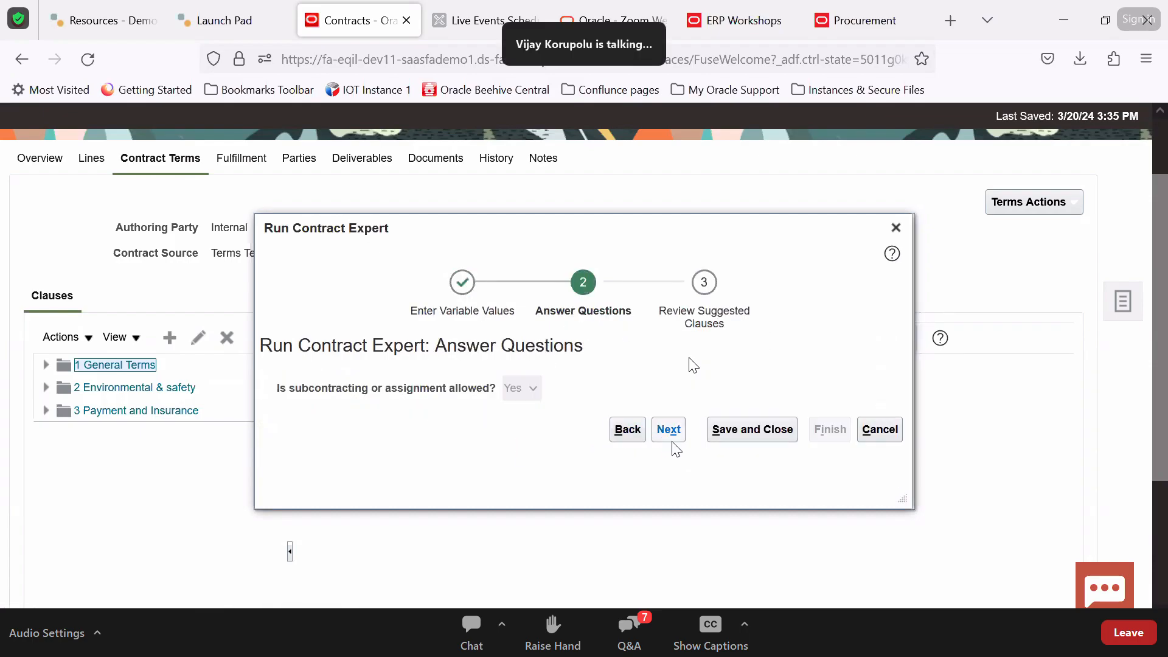
left_click(668, 432)
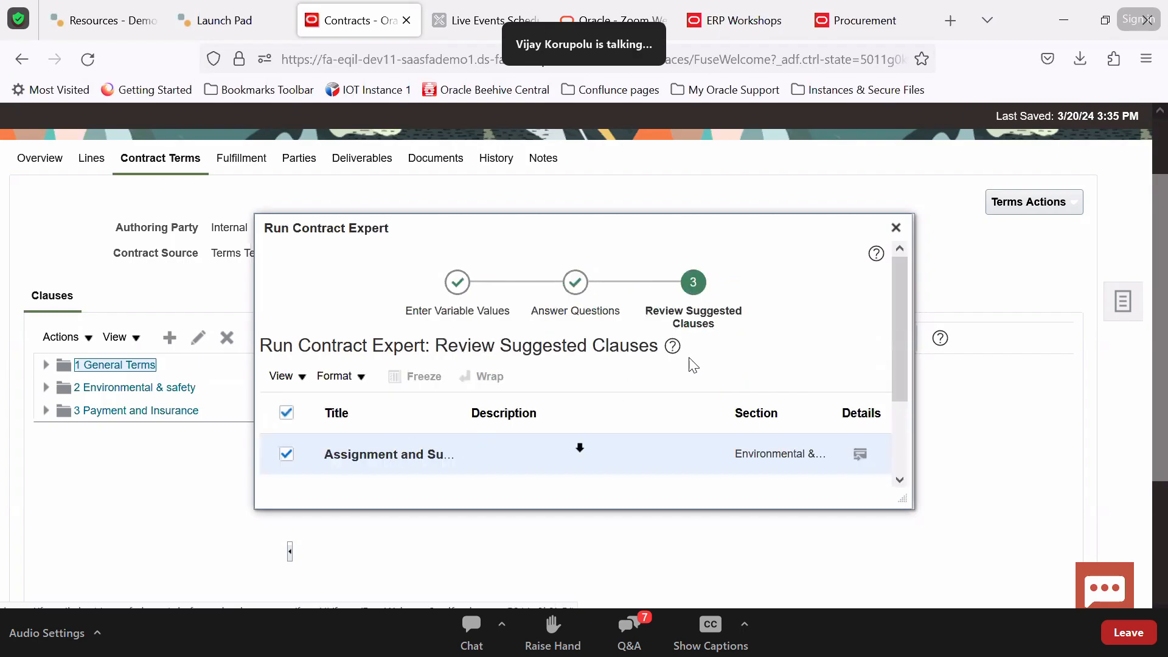
scroll(693, 365, "down", 1)
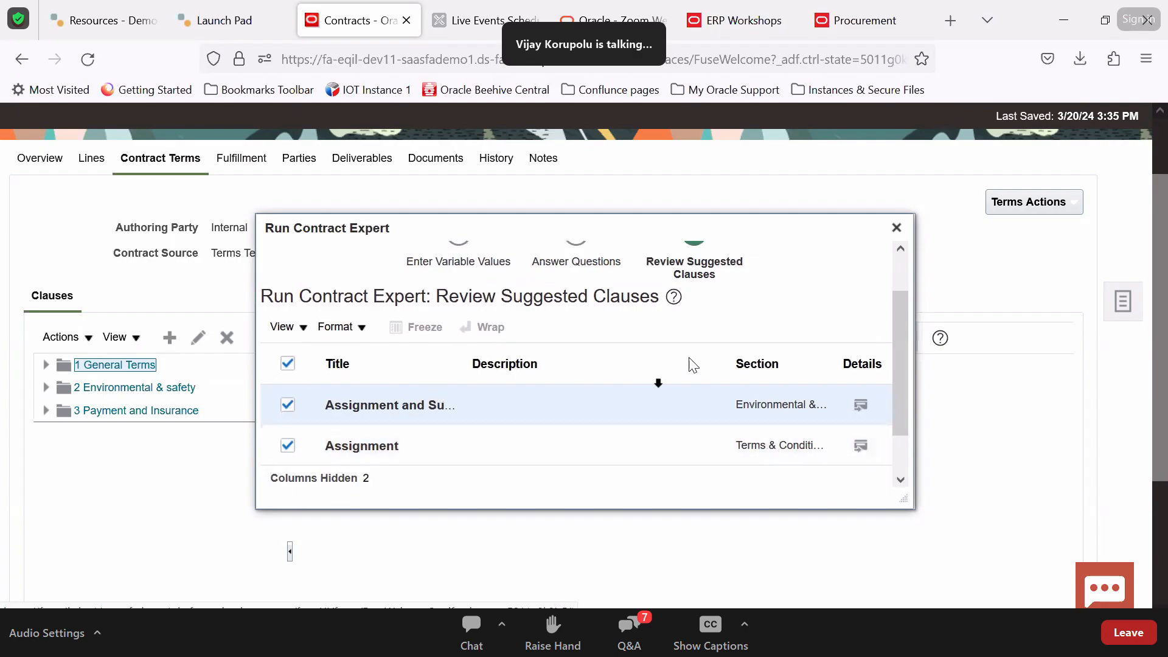
scroll(692, 365, "down", 1)
left_click(817, 473)
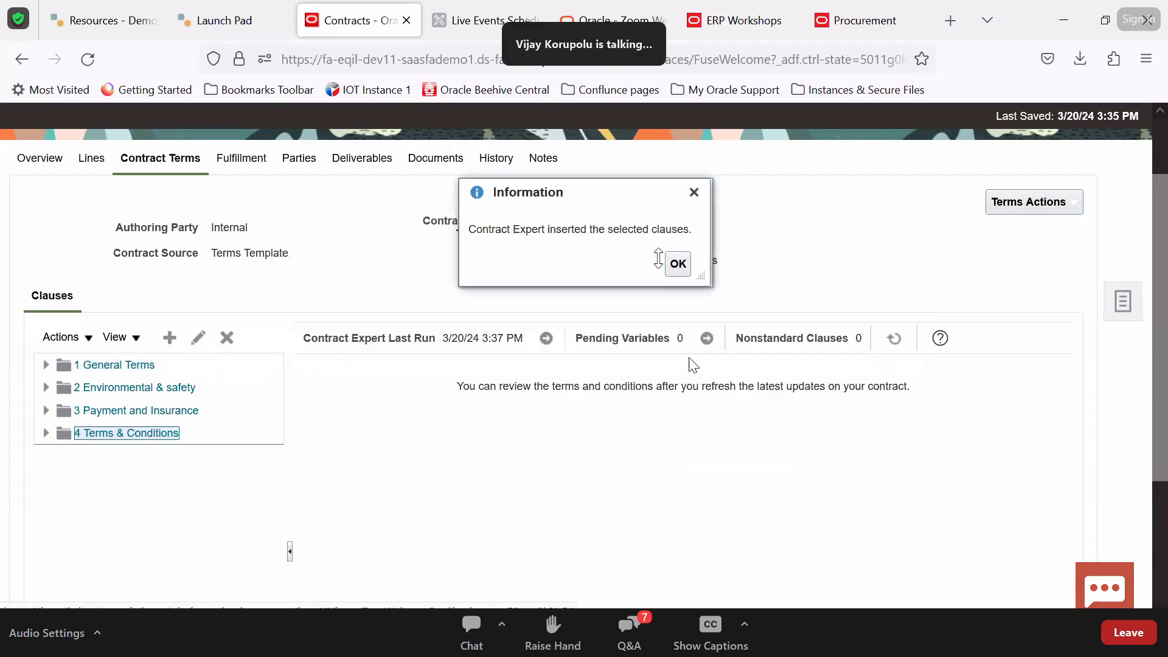
left_click(678, 263)
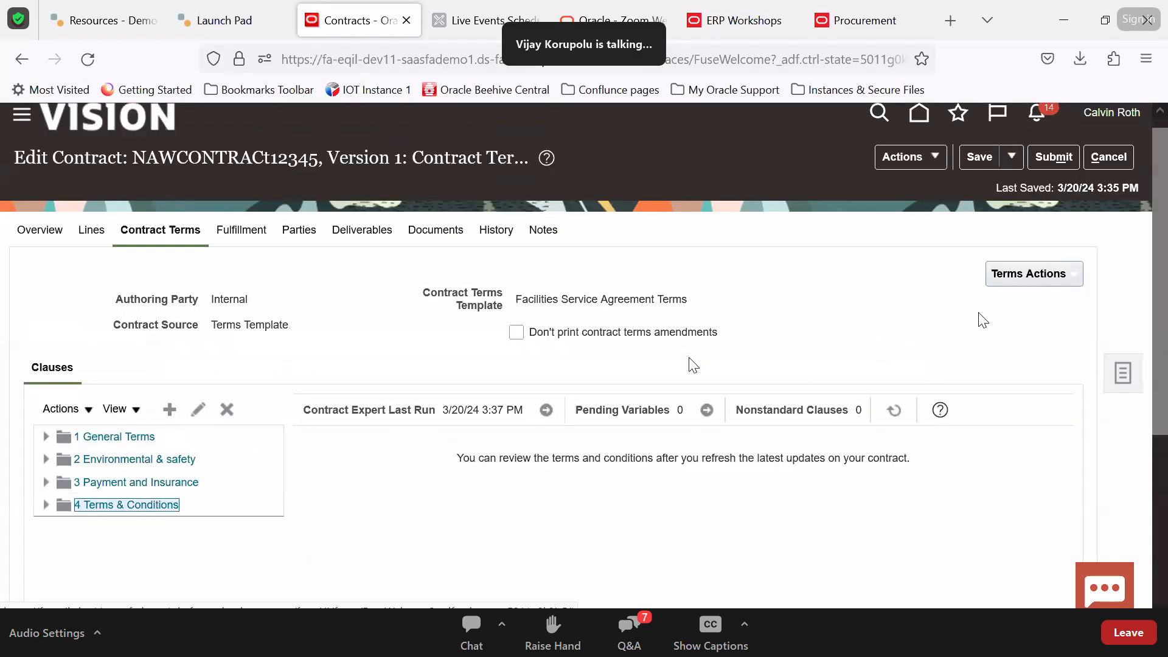
Save the contract and refresh its clauses to show the latest text
left_click(976, 158)
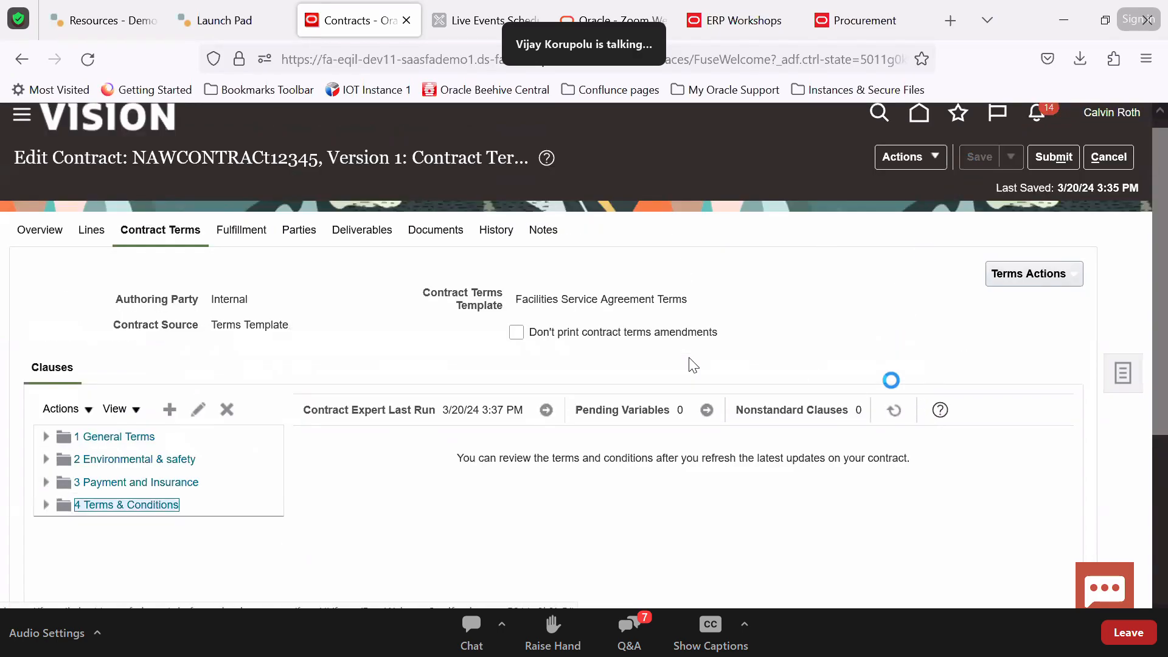
left_click(893, 412)
scroll(548, 312, "down", 2)
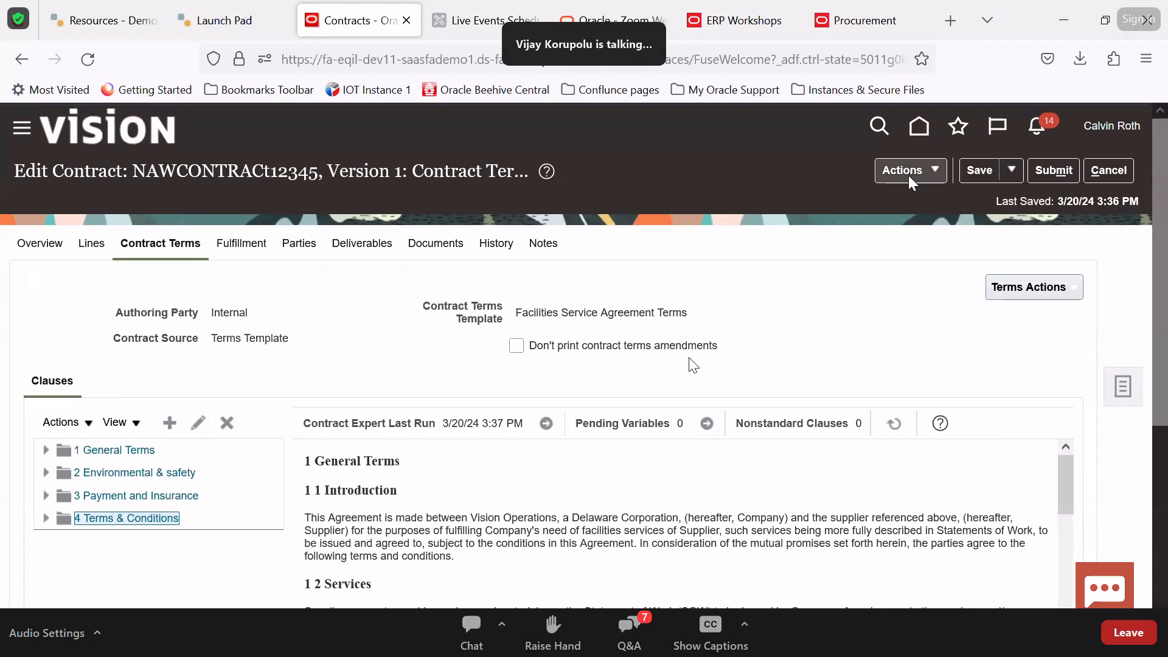
Validate the contract from Actions, then go to its Fulfillment page
left_click(911, 175)
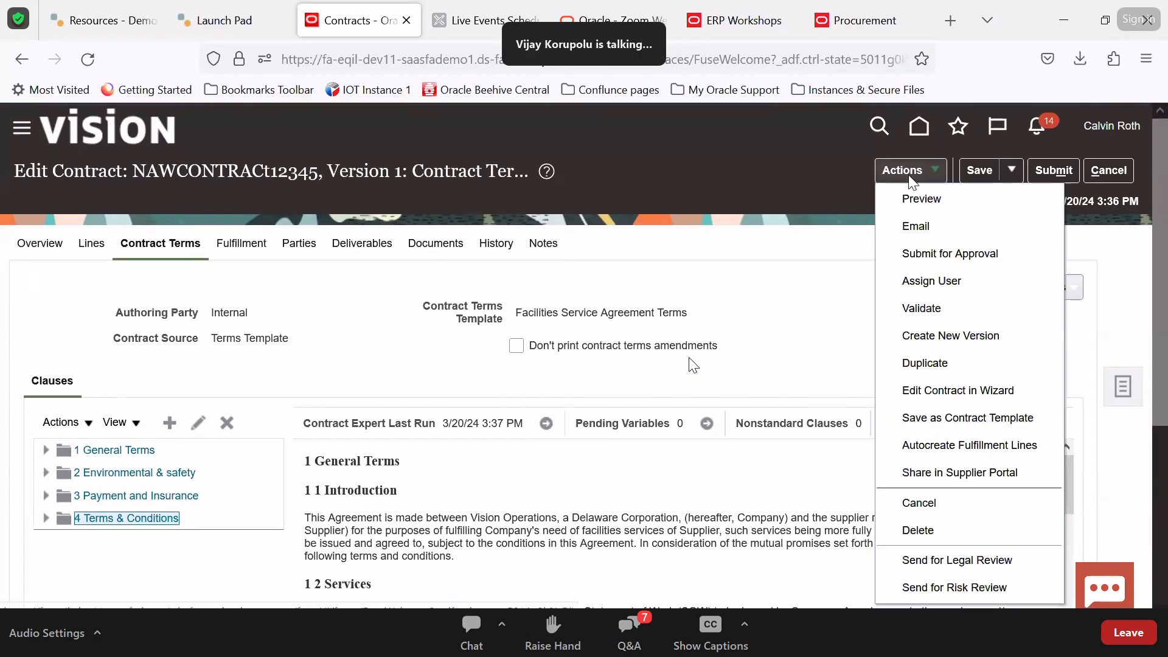
left_click(912, 305)
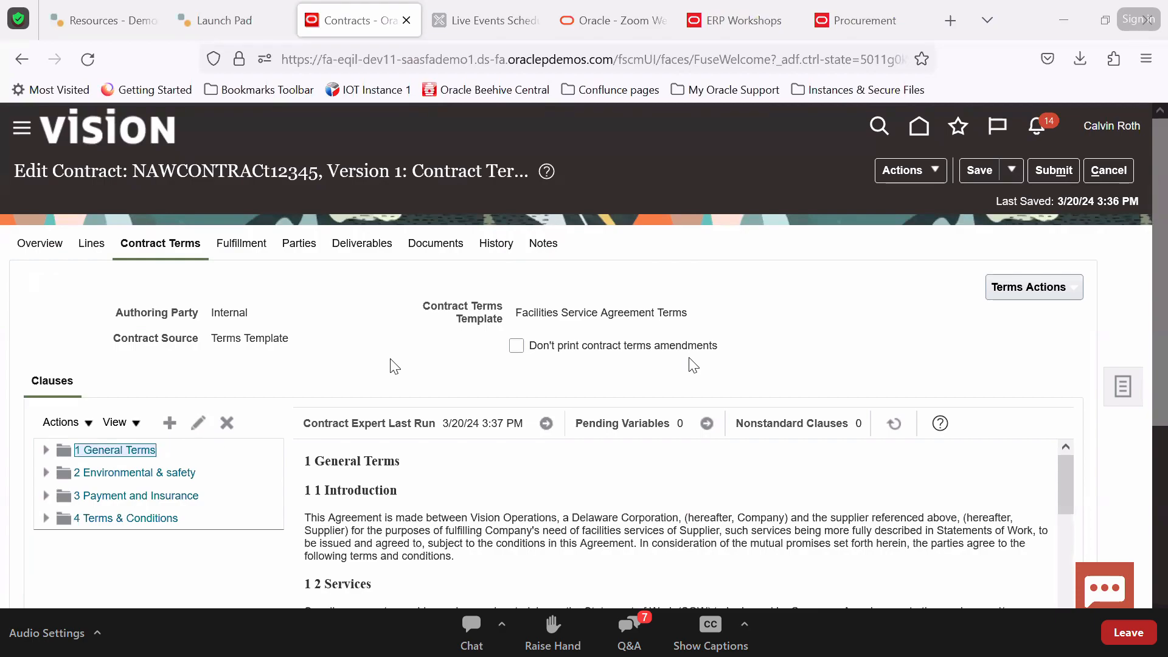
left_click(242, 243)
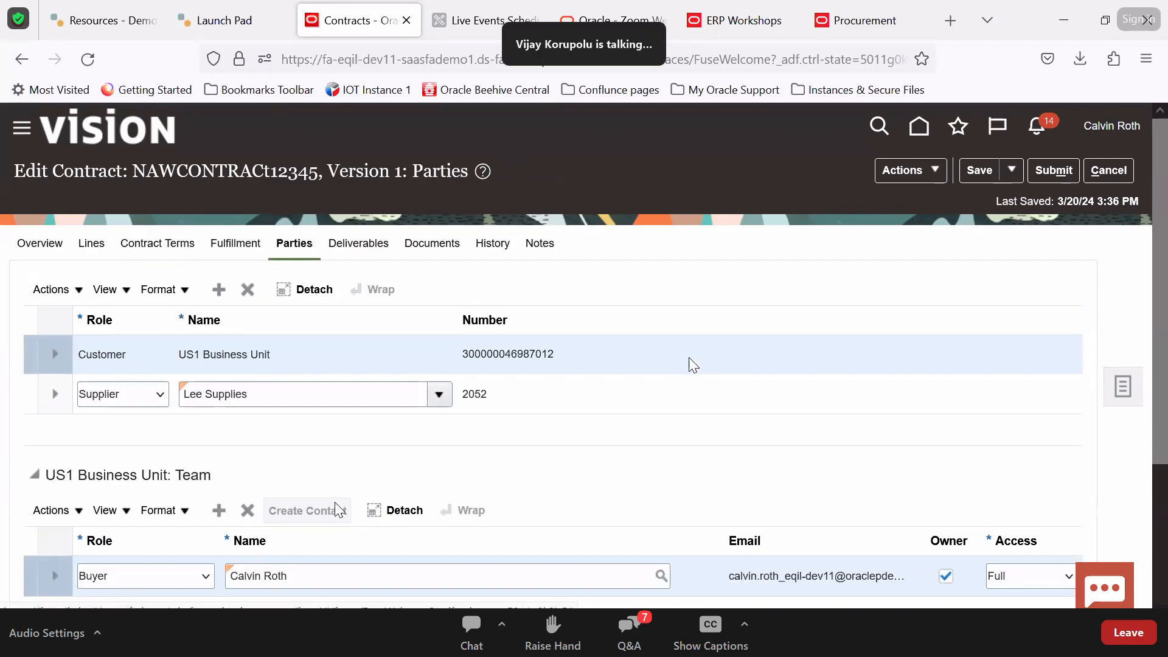
Review the supplier address choices and set the ship-to organization to Seattle
scroll(336, 502, "down", 2)
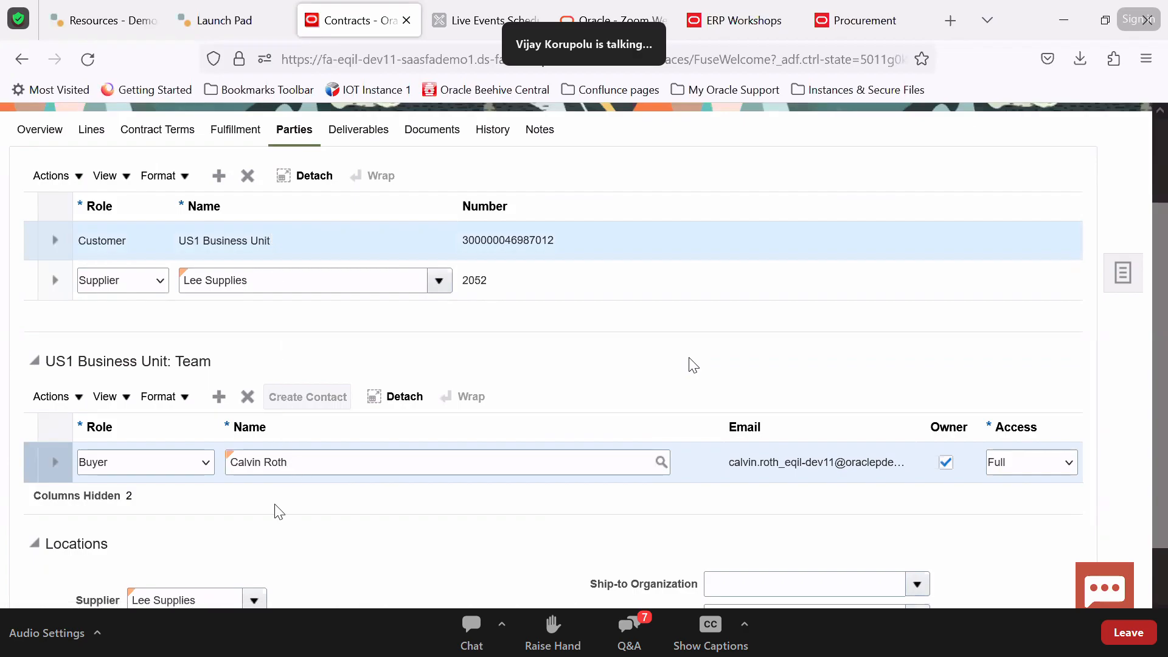
scroll(279, 511, "down", 1)
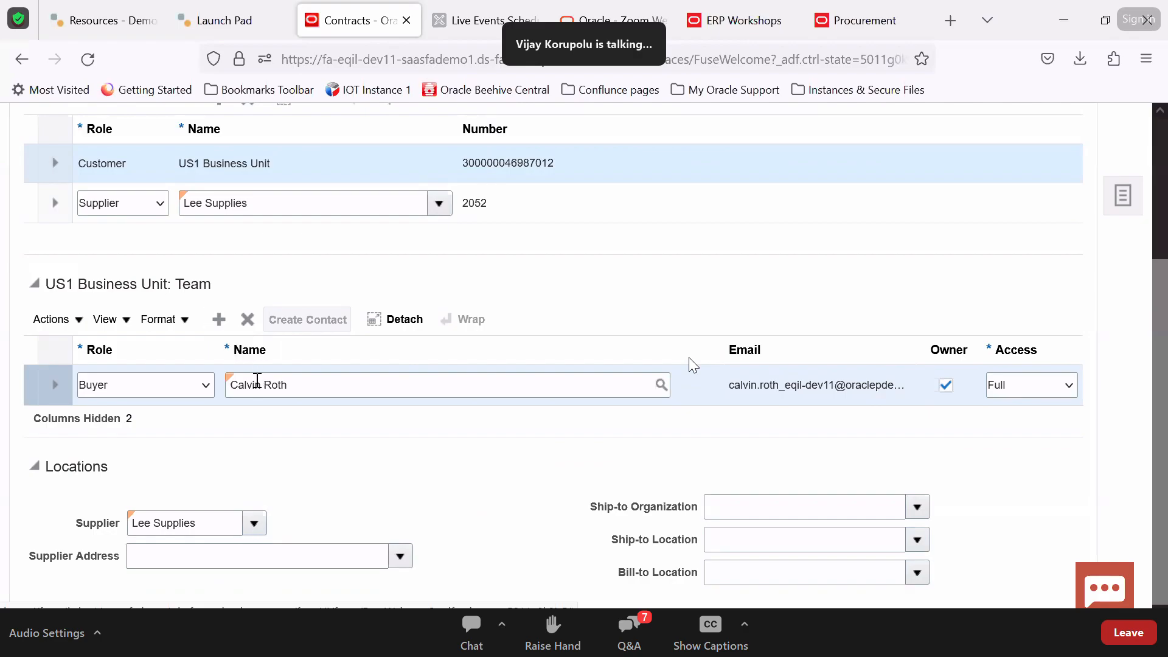
left_click(400, 556)
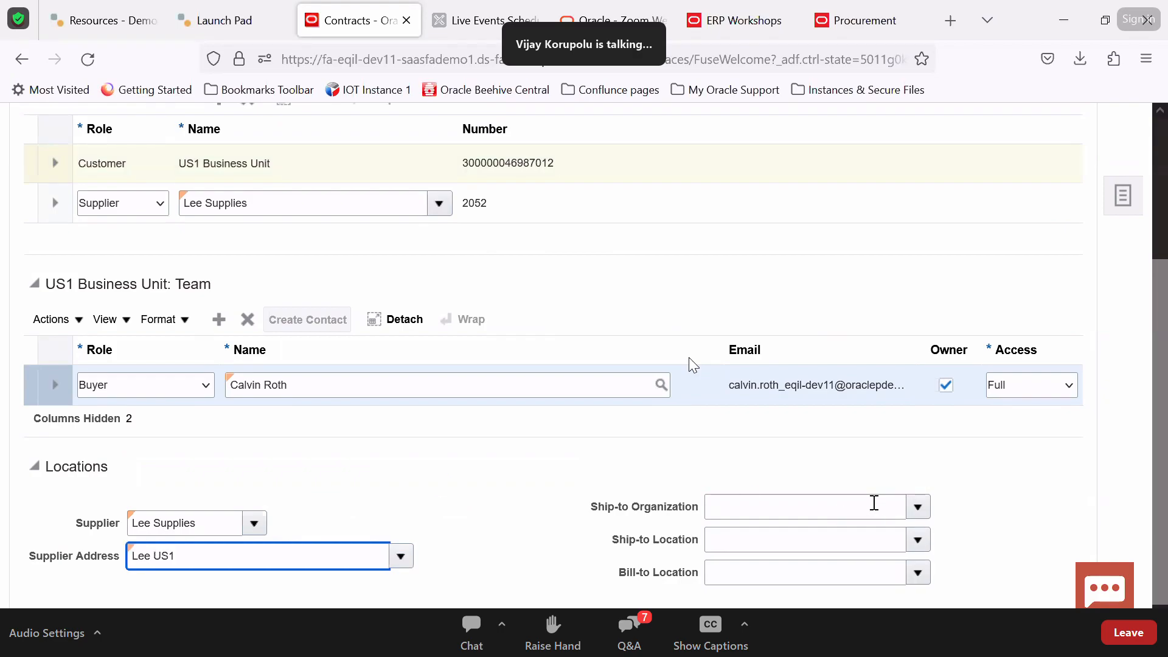
left_click(874, 503)
left_click(918, 507)
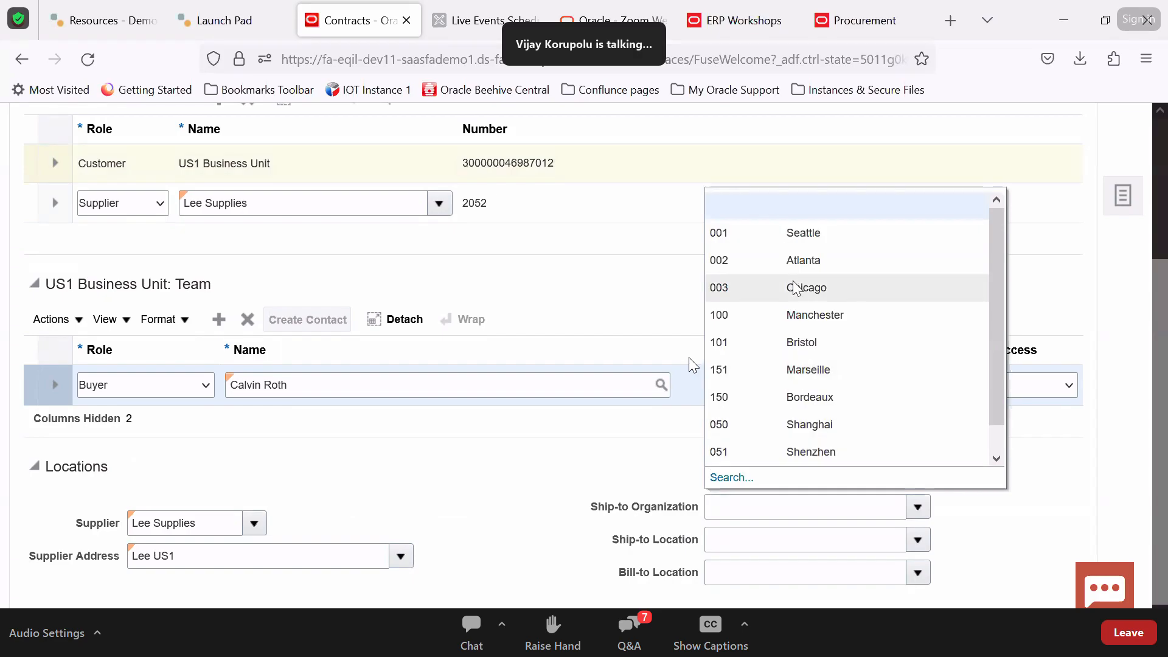
left_click(793, 237)
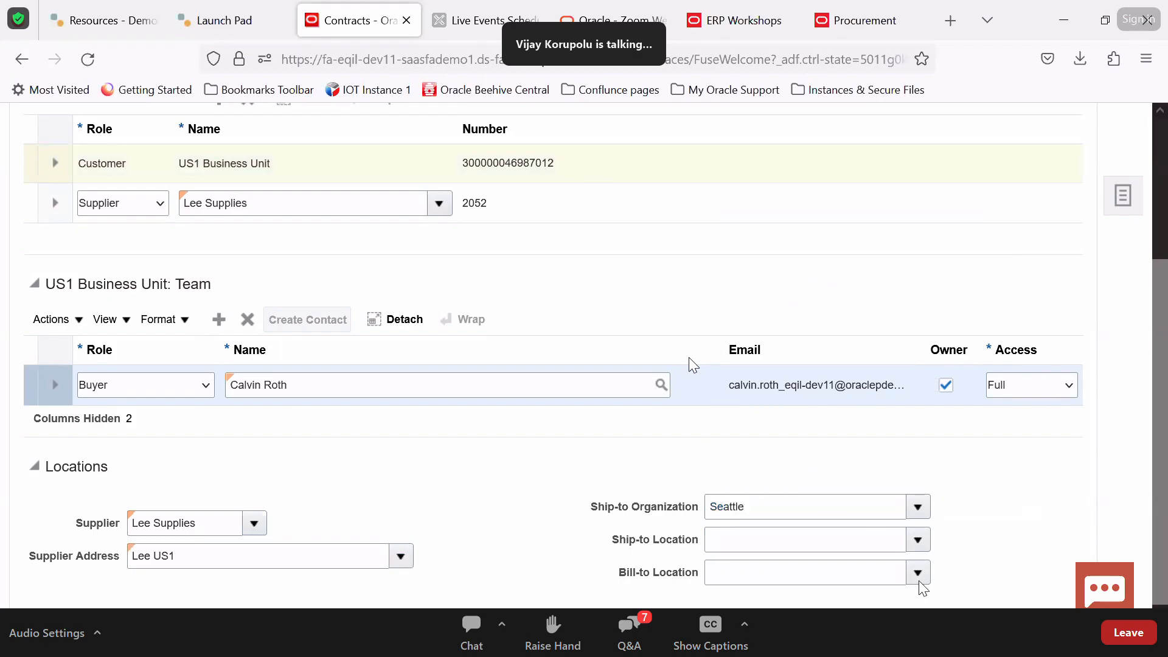
Set both the ship-to location and the bill-to location to Seattle
left_click(918, 540)
left_click(863, 491)
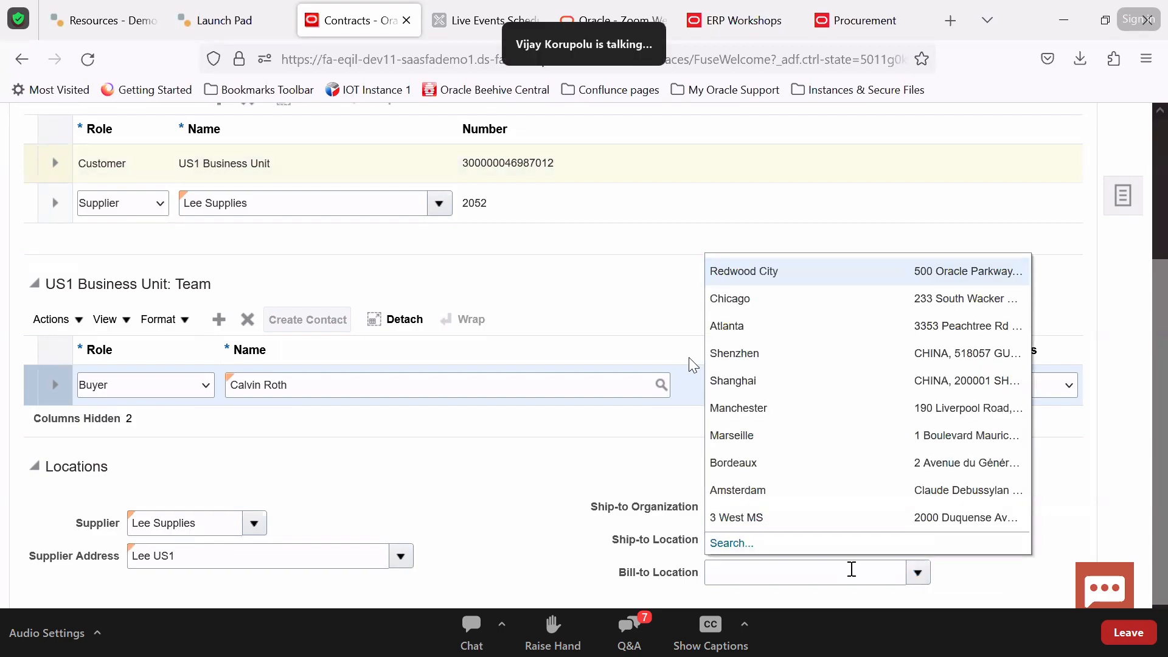
left_click(845, 570)
type("Sea")
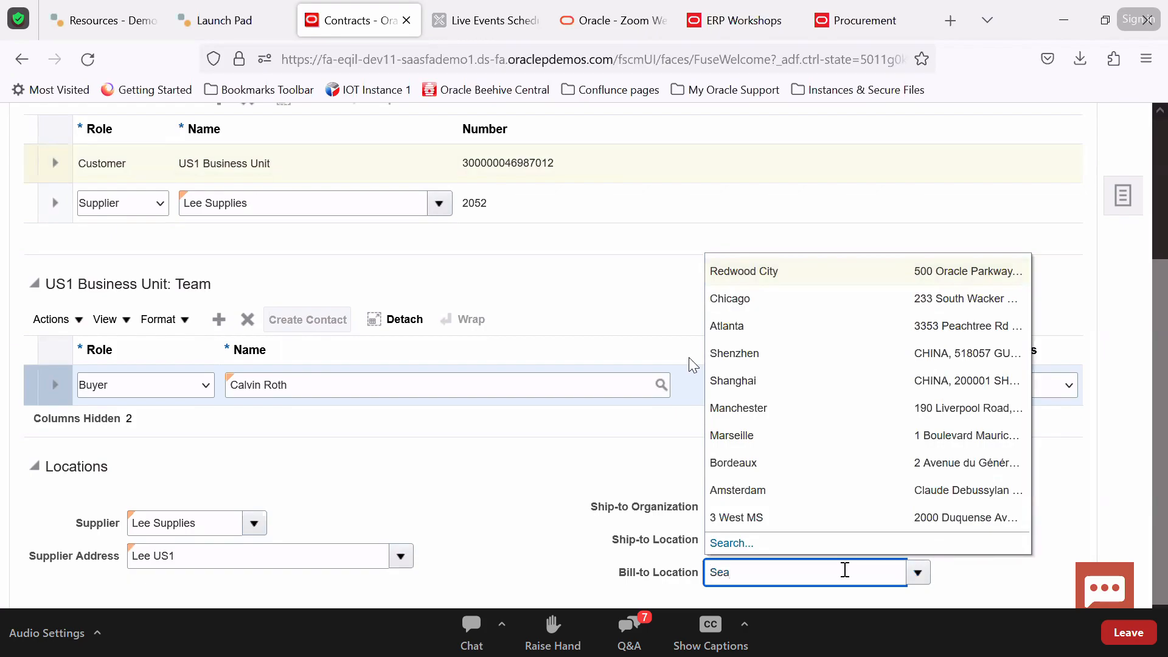
key("Tab")
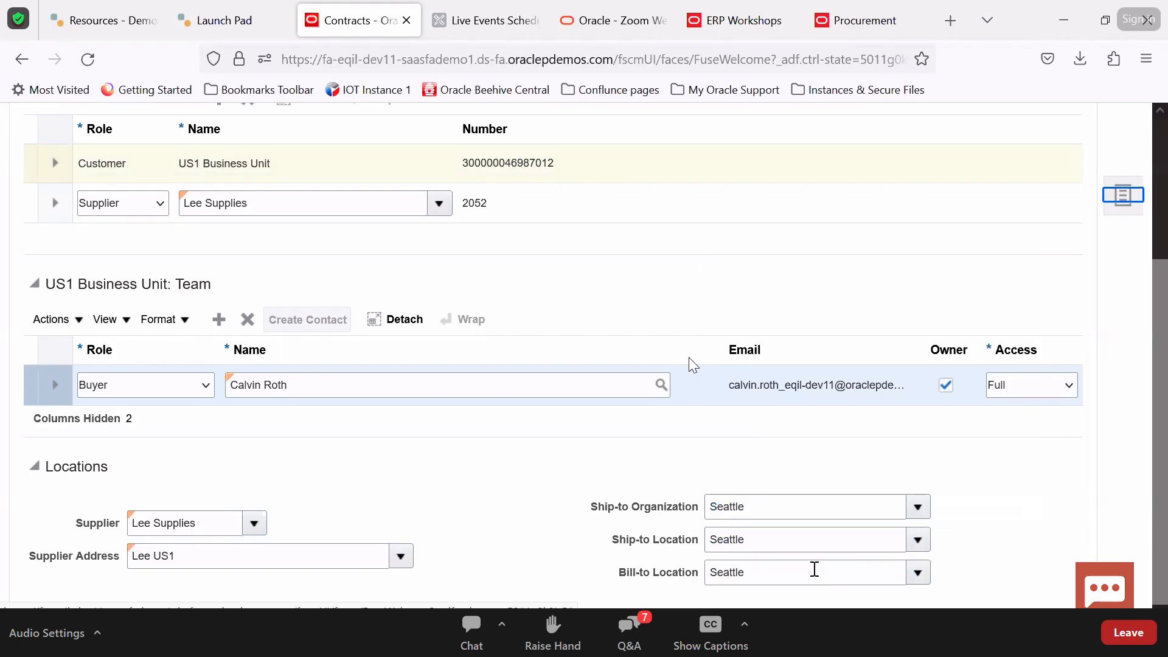
scroll(520, 495, "up", 3)
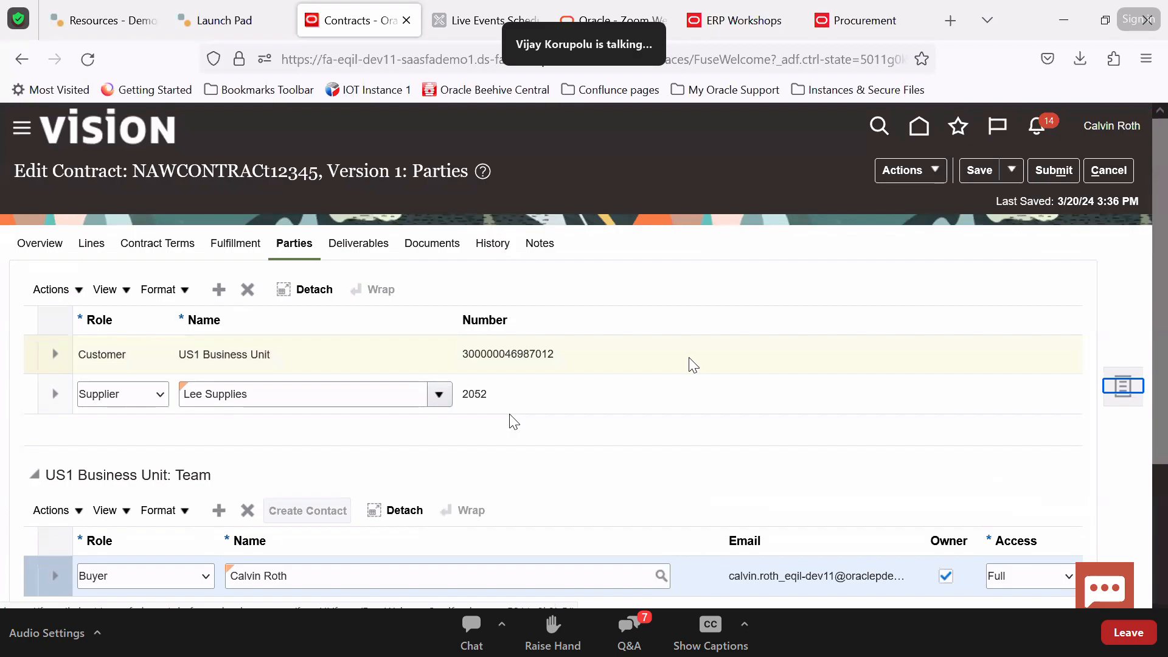
Add a new contact with role 'Supplier contact' to Lee Supplies
left_click(524, 407)
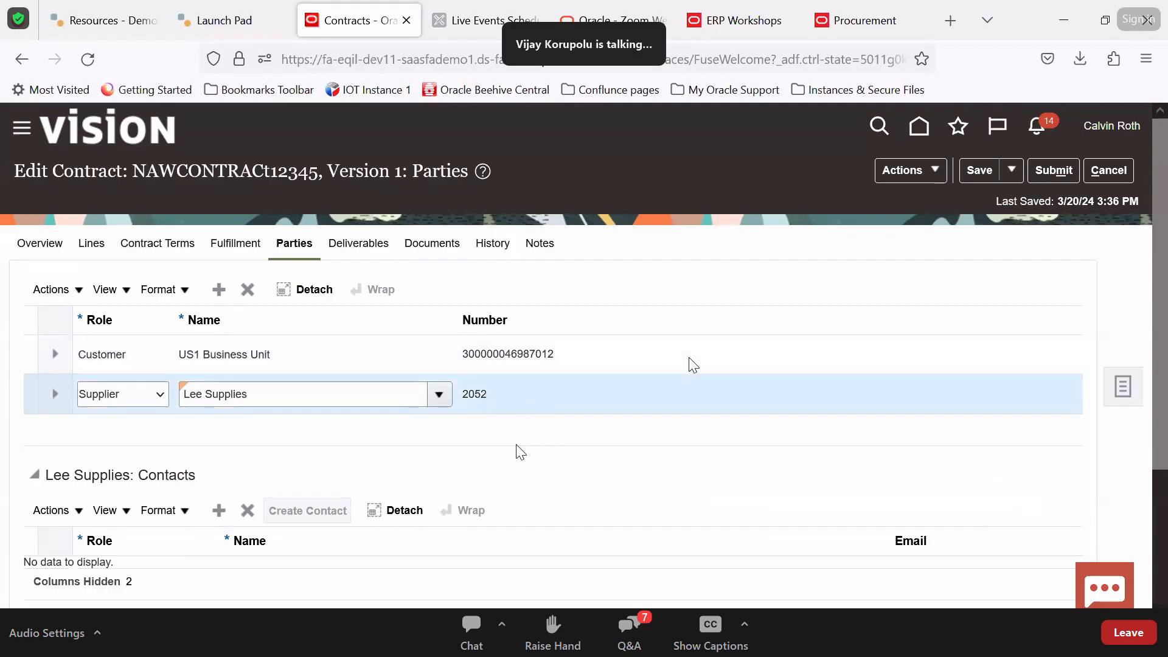
scroll(394, 306, "down", 3)
left_click(219, 330)
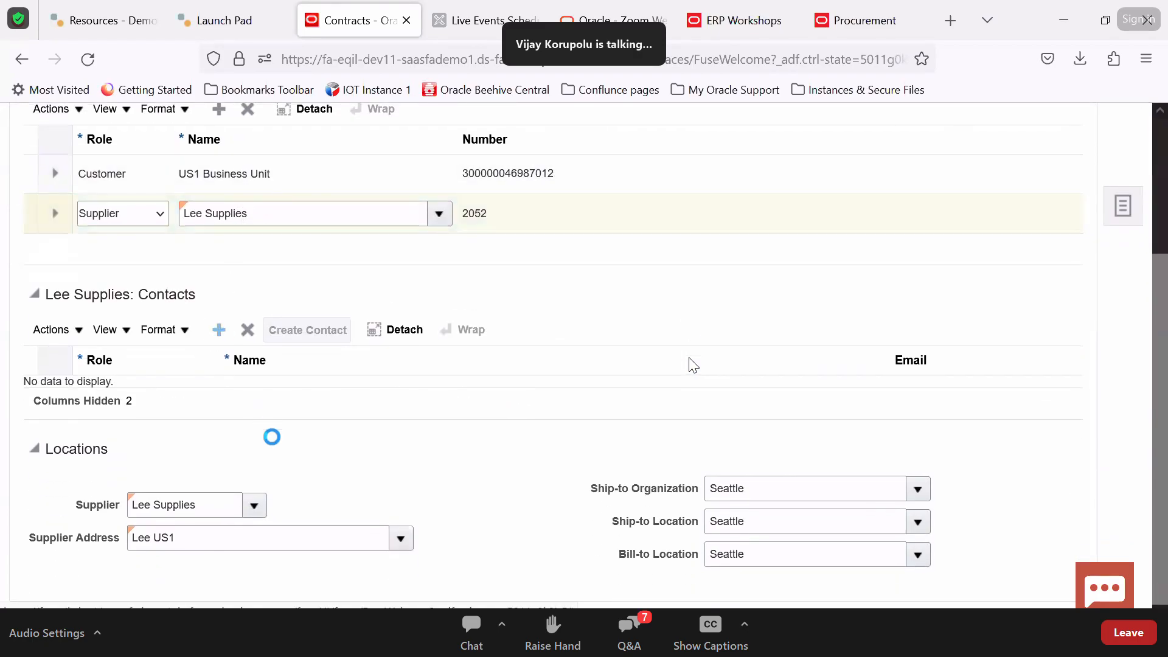
left_click(205, 398)
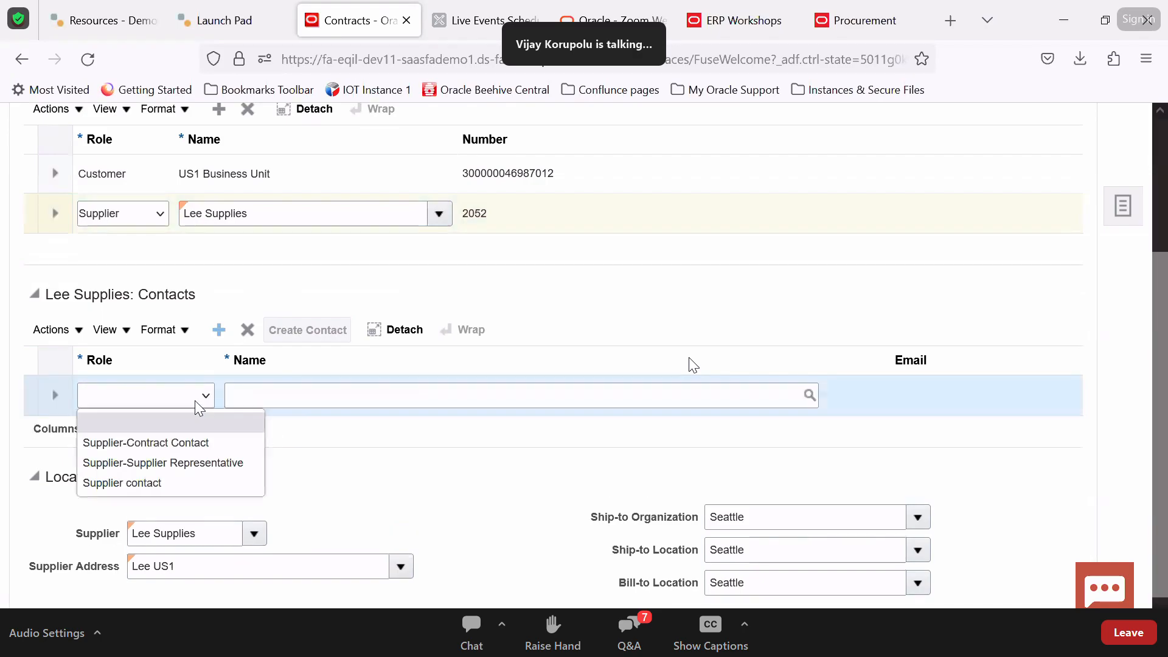
left_click(172, 481)
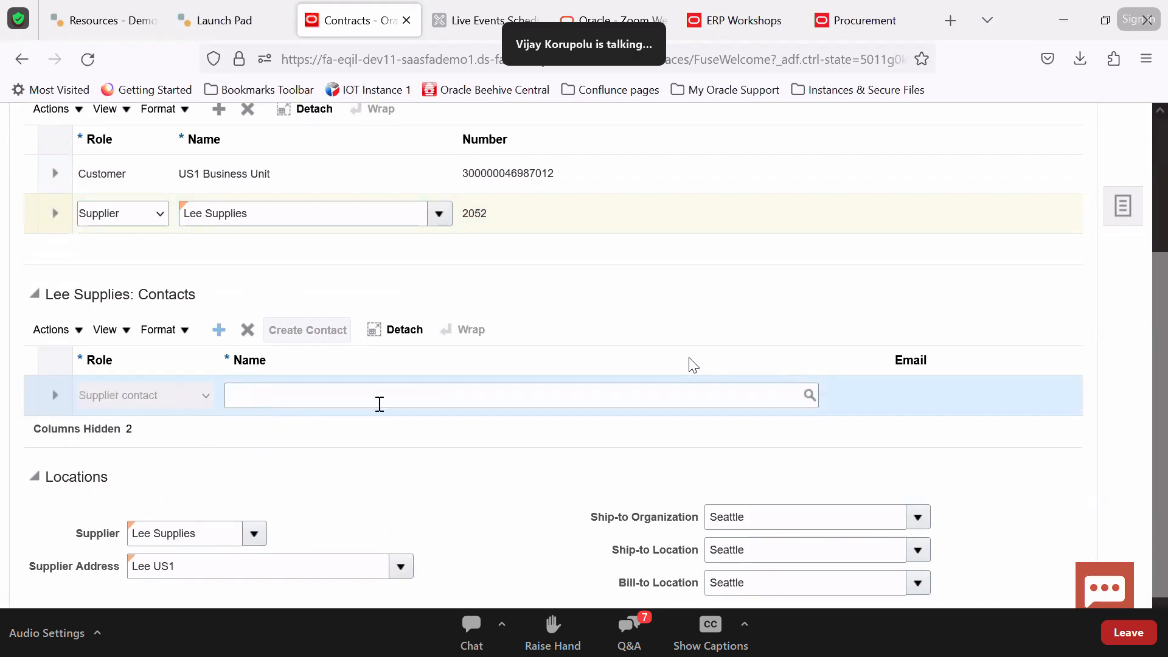
Search for and select the supplier's contact person, then save the contract
left_click(809, 395)
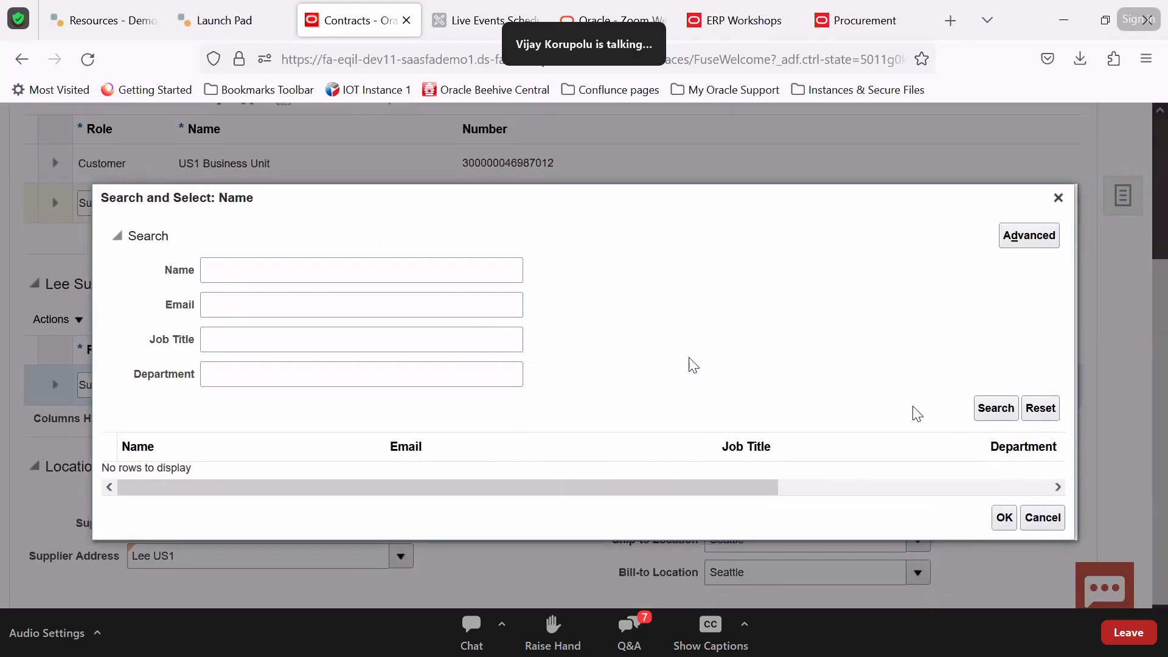
left_click(1010, 408)
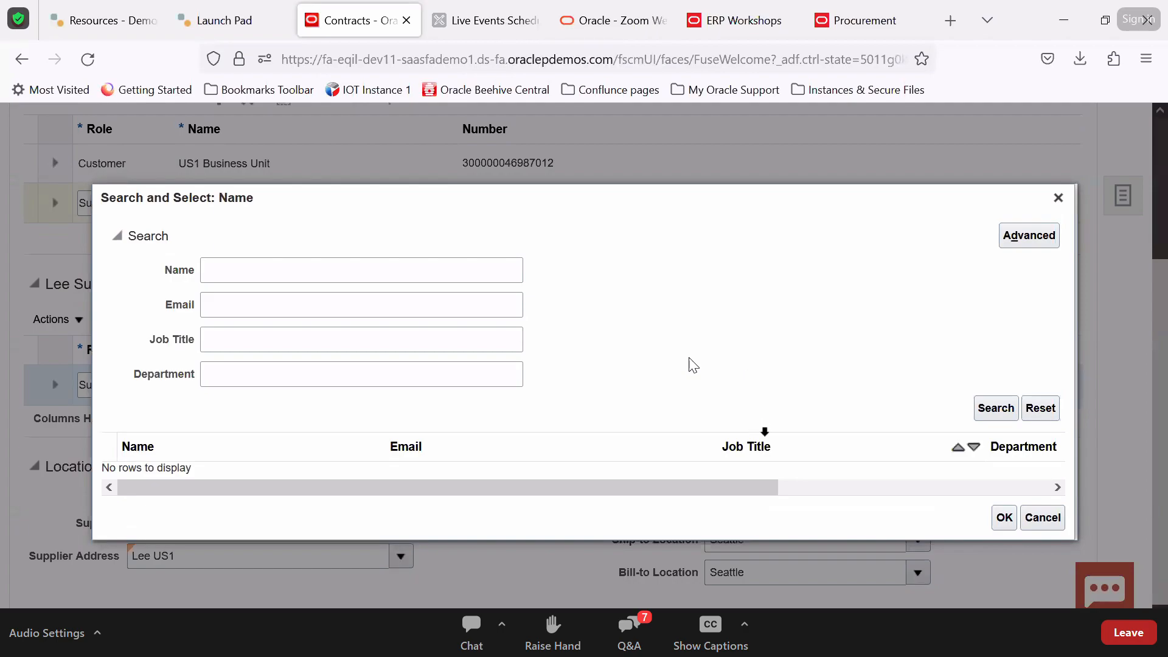
scroll(349, 435, "down", 3)
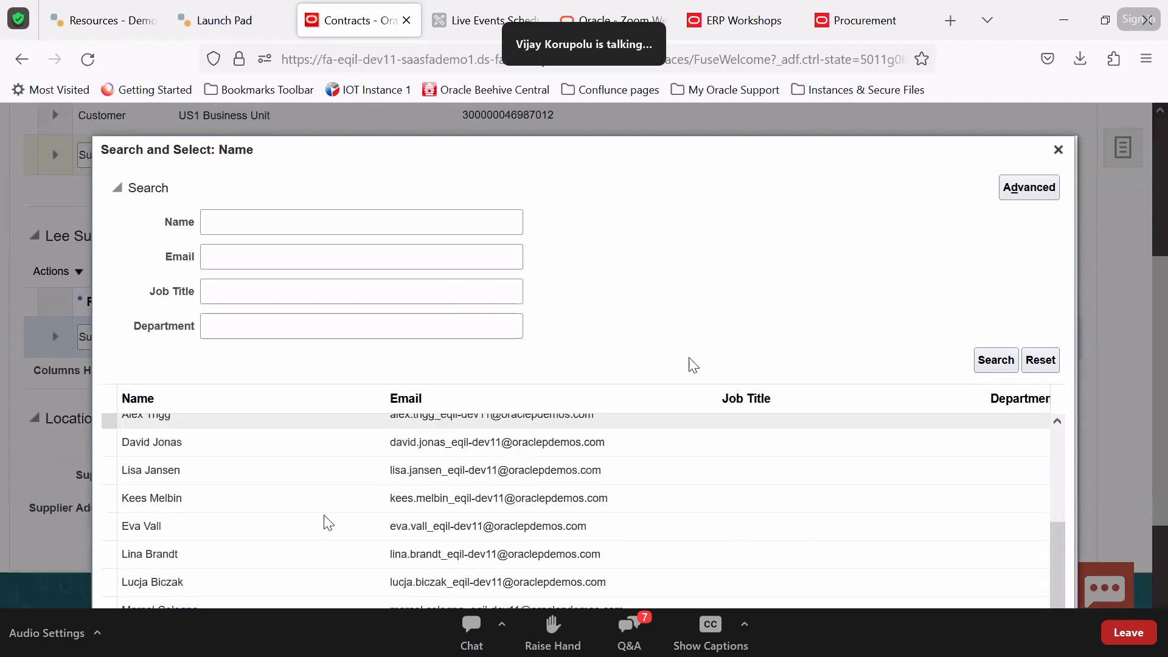
scroll(326, 522, "up", 2)
scroll(323, 438, "up", 2)
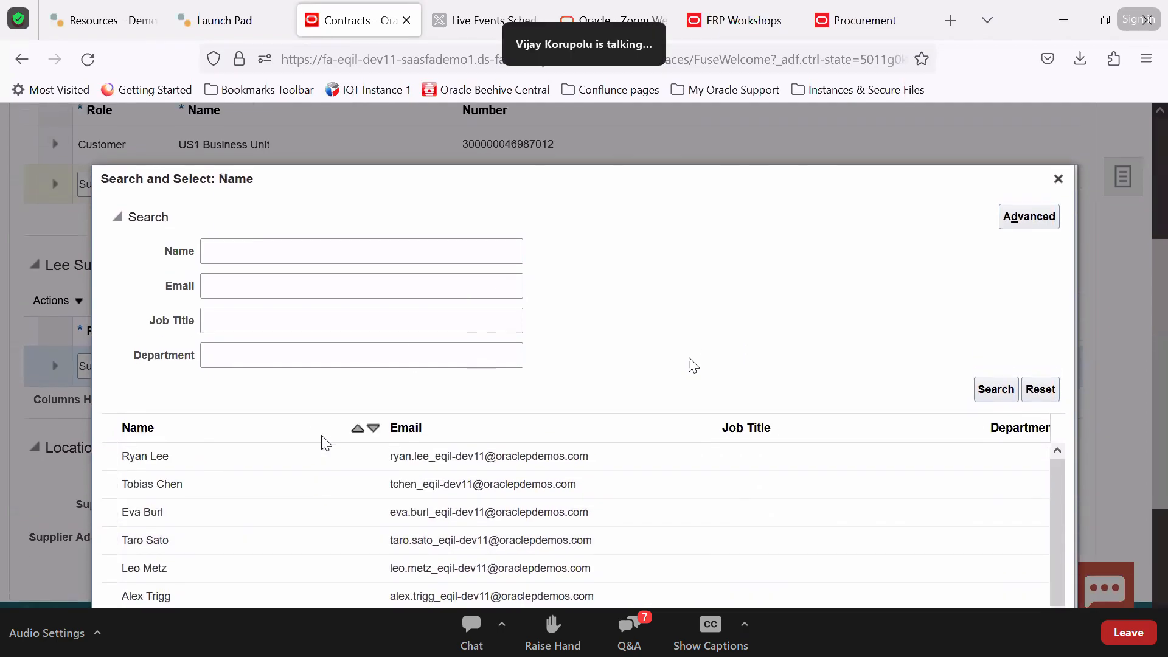
double_click(302, 461)
scroll(1058, 350, "down", 3)
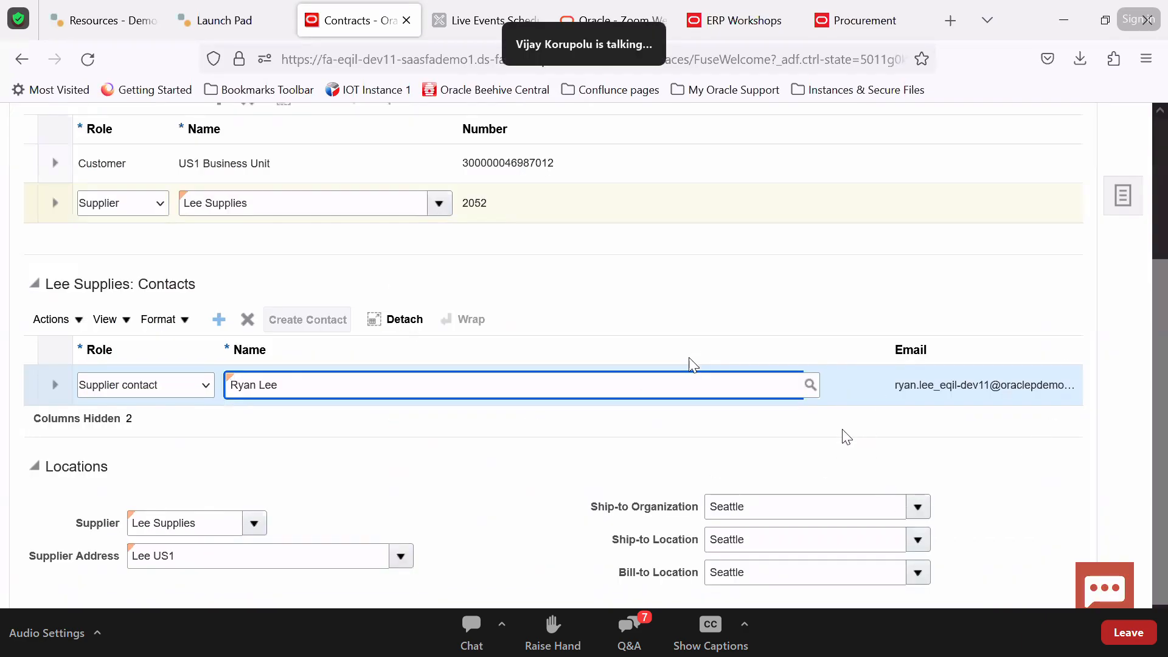
scroll(842, 436, "up", 3)
scroll(846, 436, "up", 1)
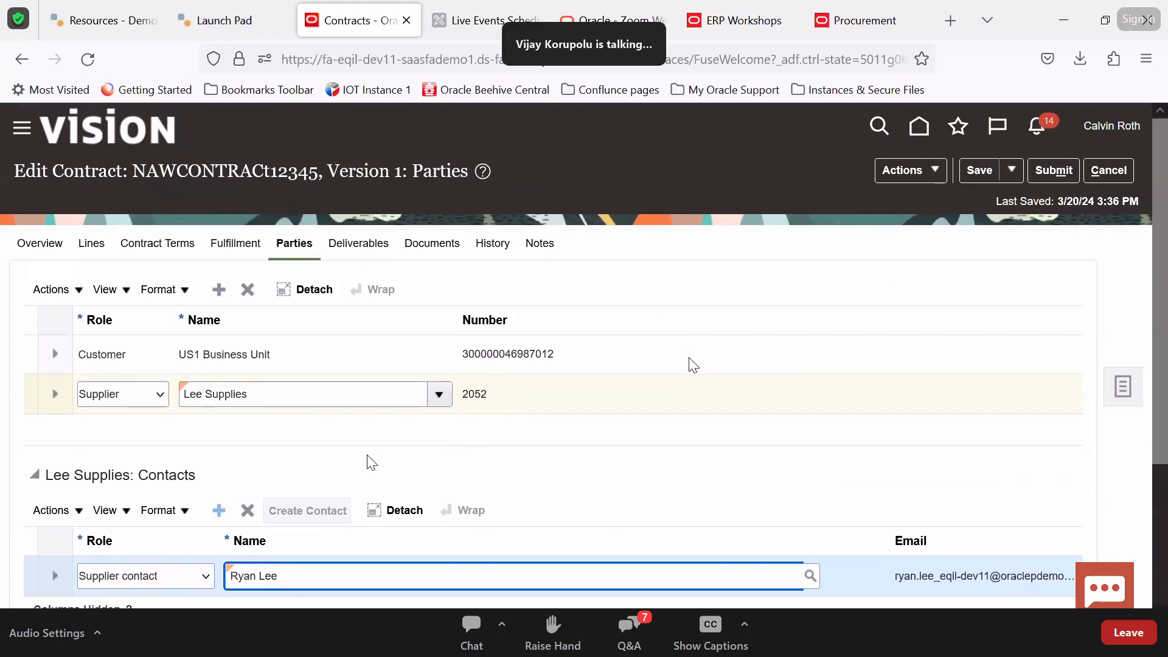
left_click(977, 171)
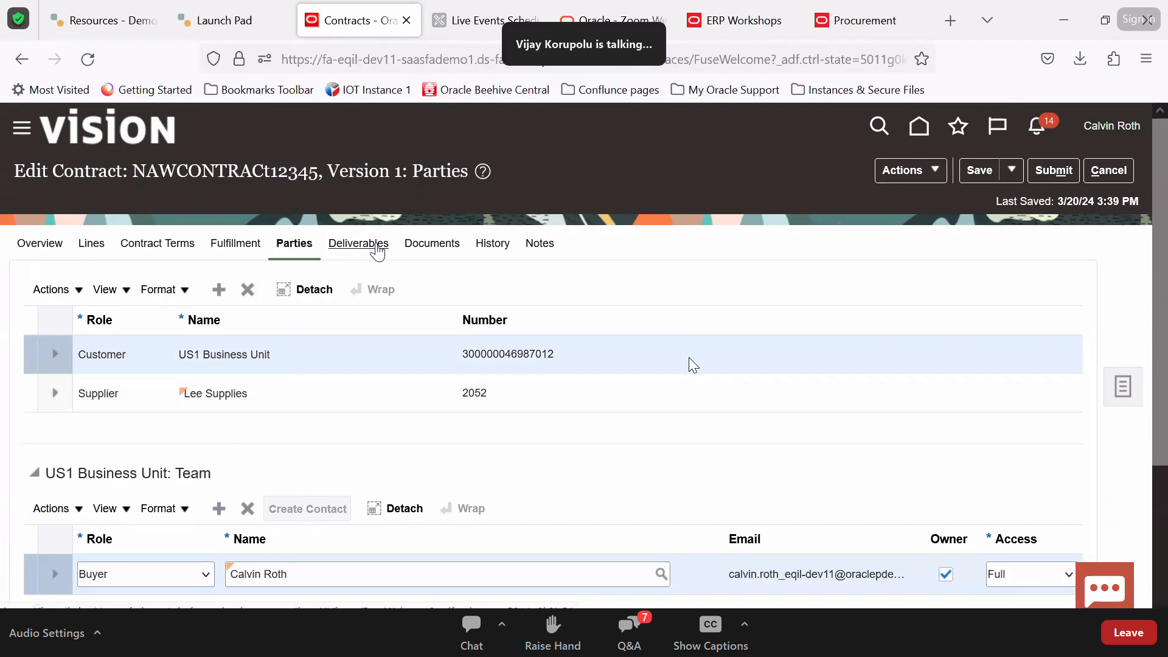
Scroll through the contract's deliverables and documents
left_click(358, 242)
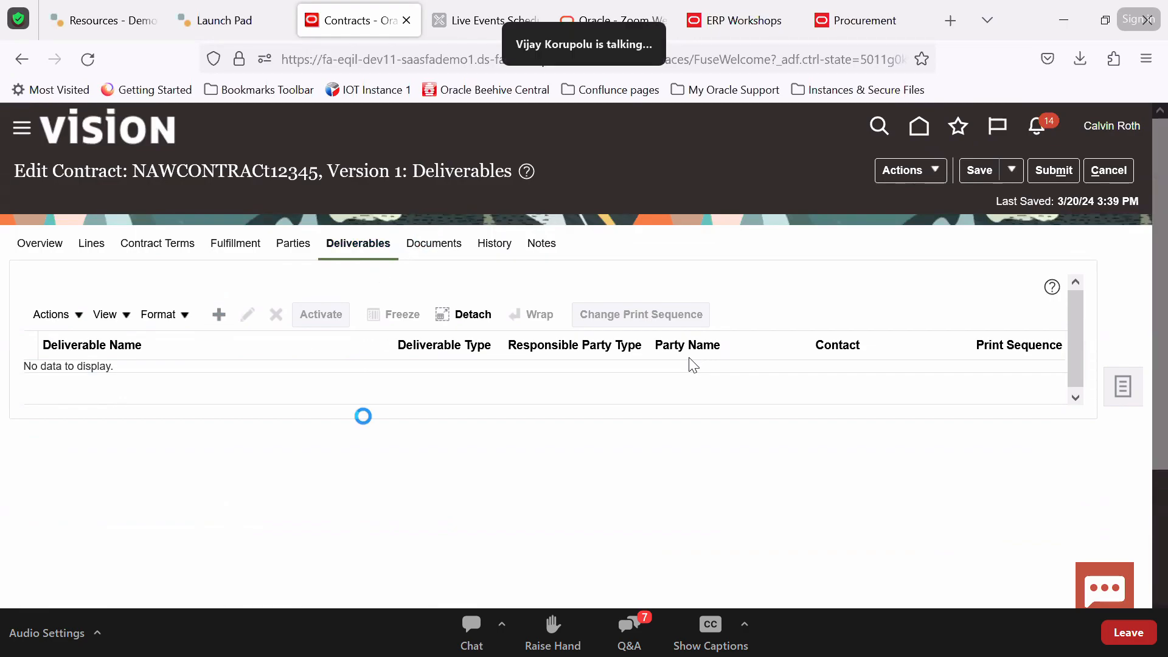
scroll(363, 419, "down", 1)
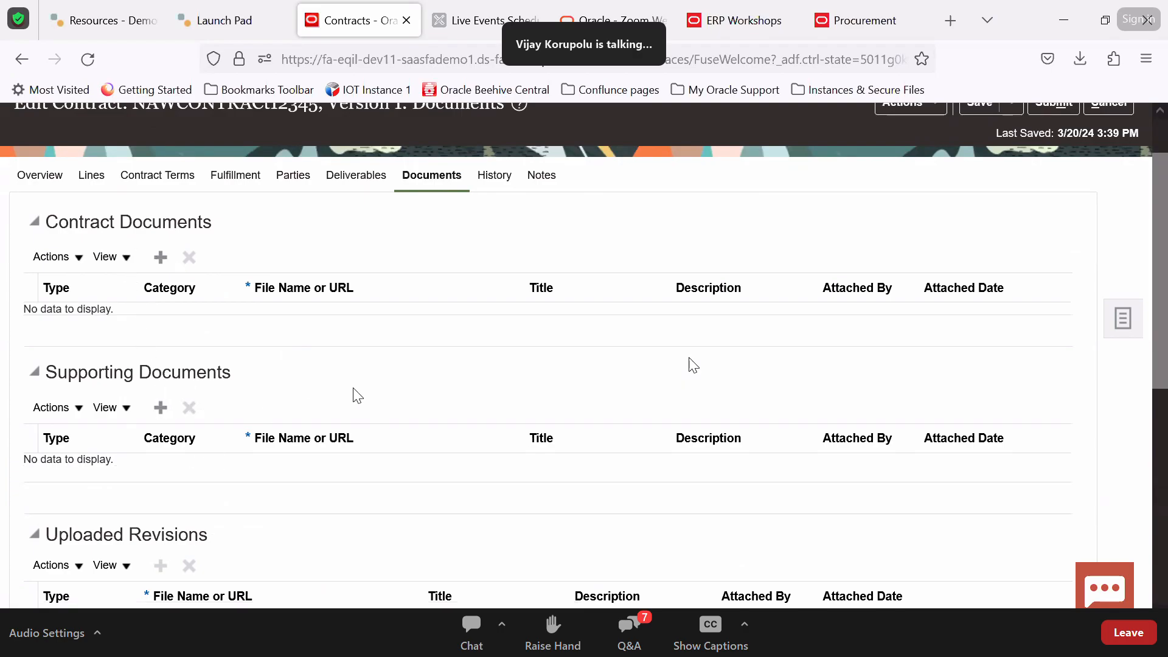
scroll(358, 396, "down", 4)
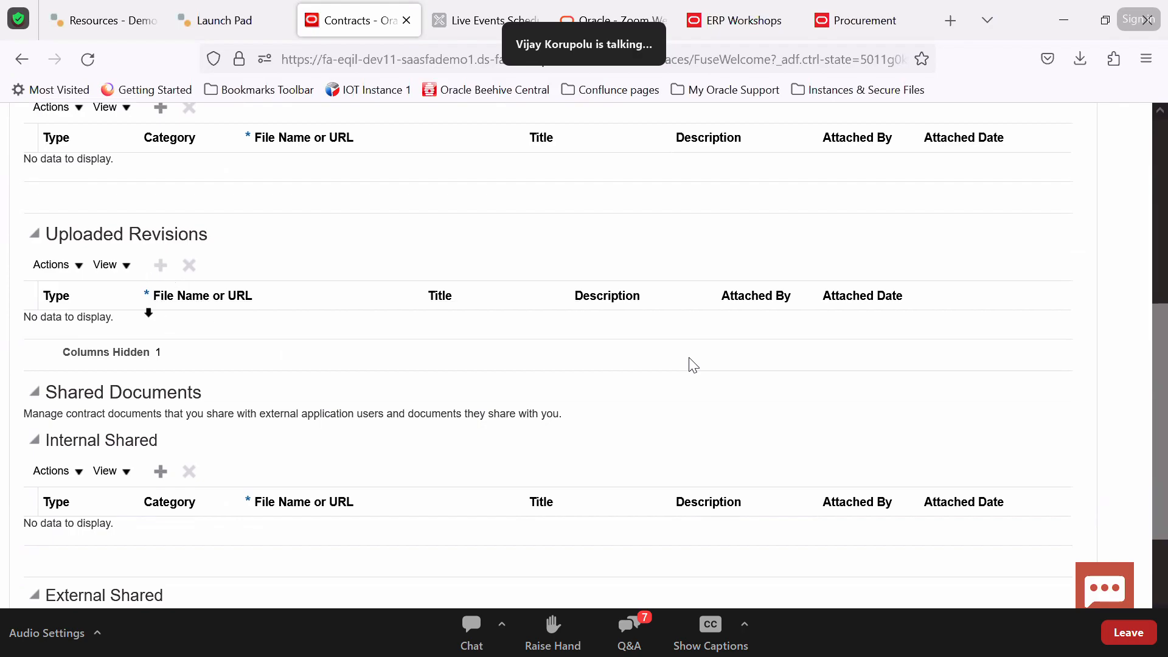
scroll(148, 313, "down", 2)
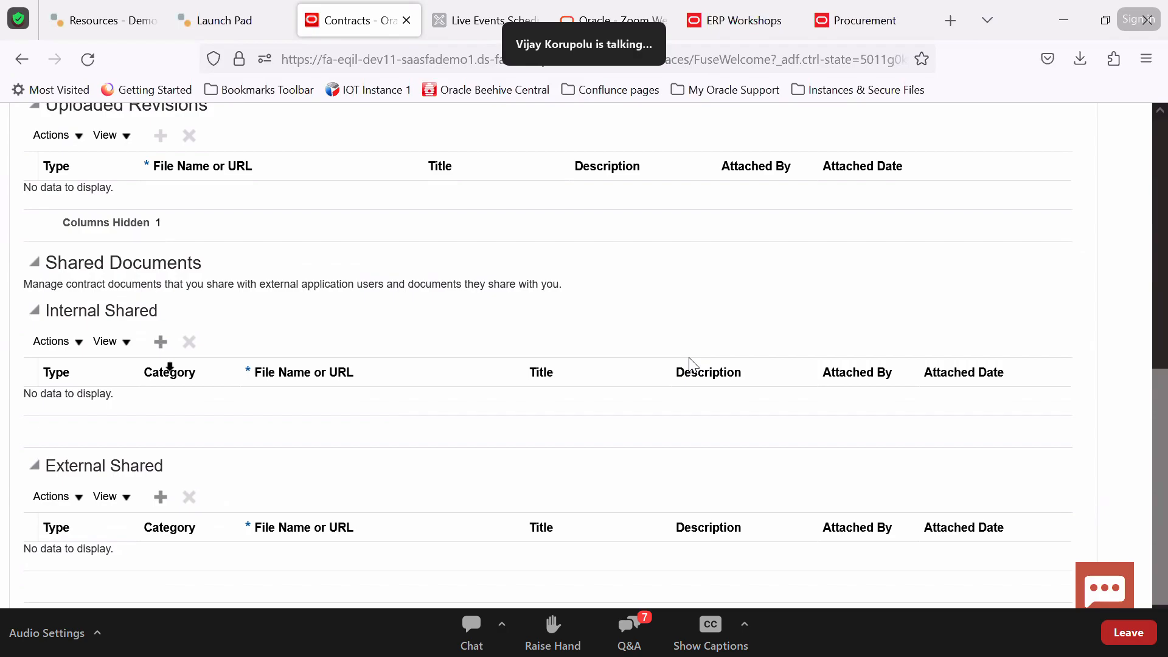
scroll(170, 366, "up", 3)
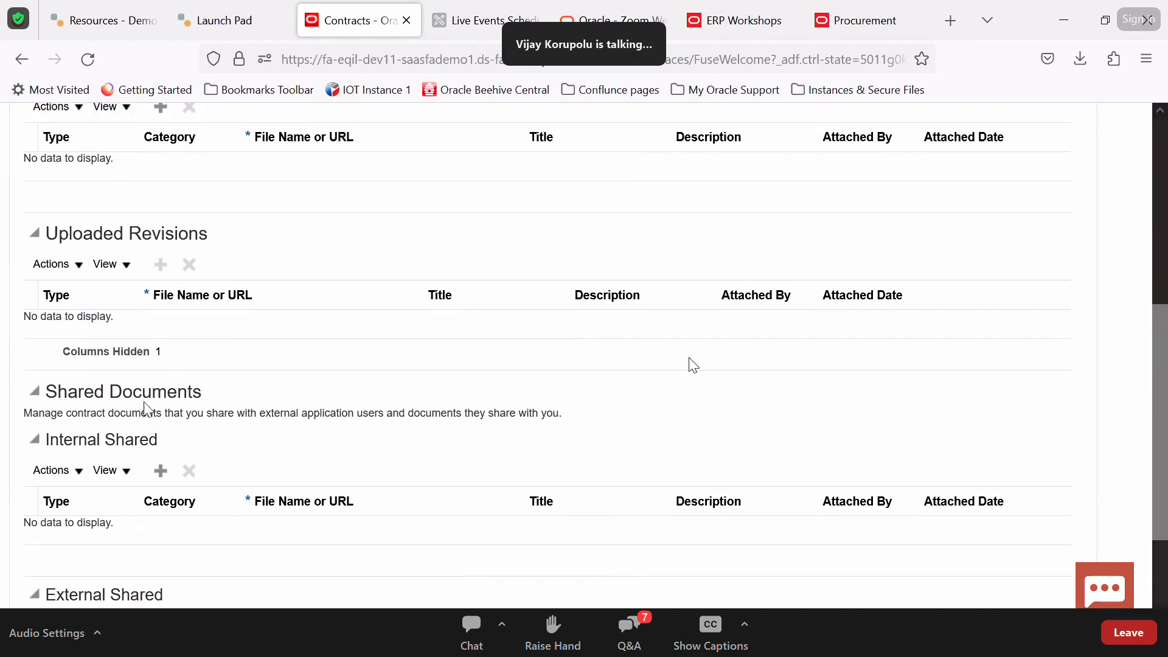
scroll(146, 409, "up", 5)
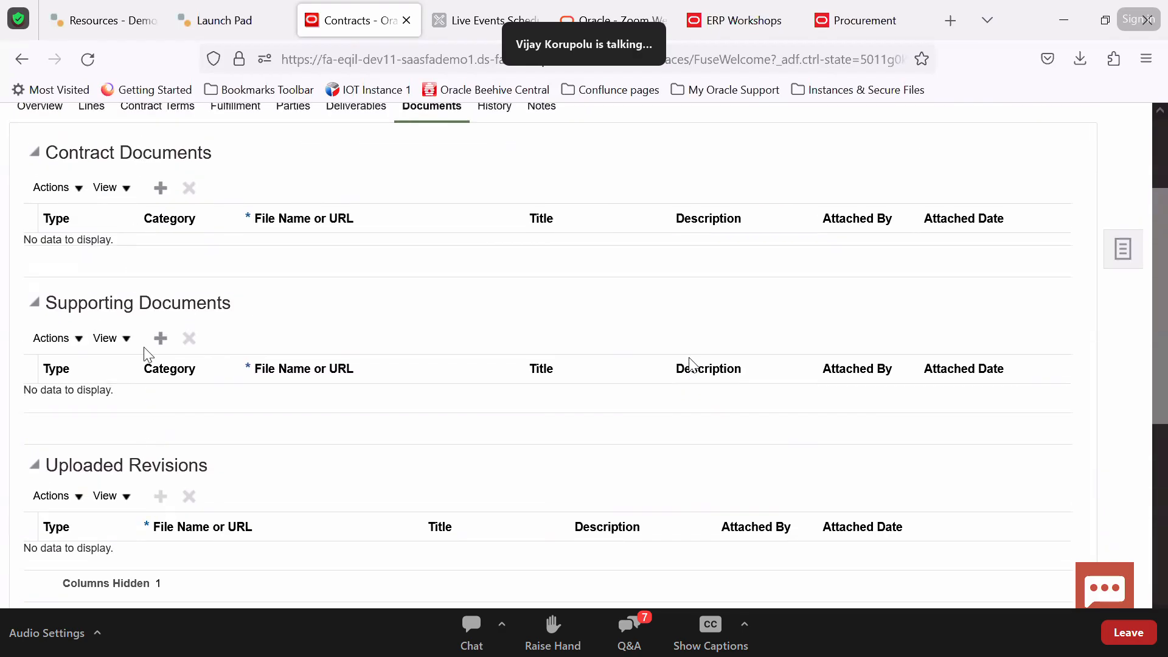
scroll(143, 294, "up", 3)
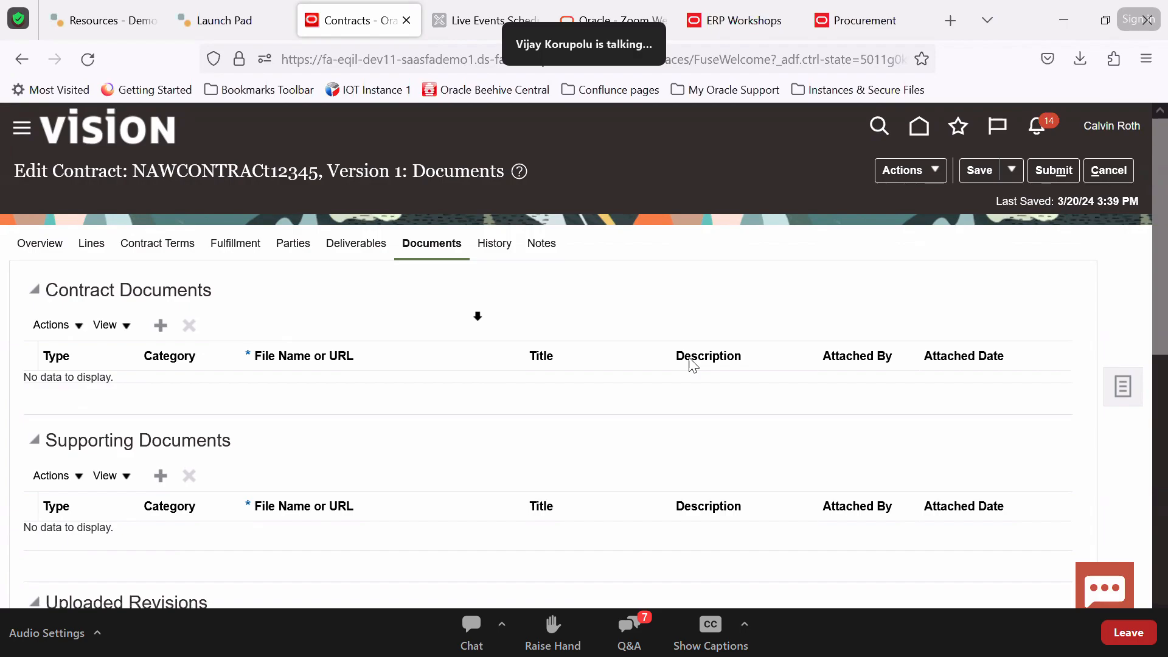
left_click(633, 639)
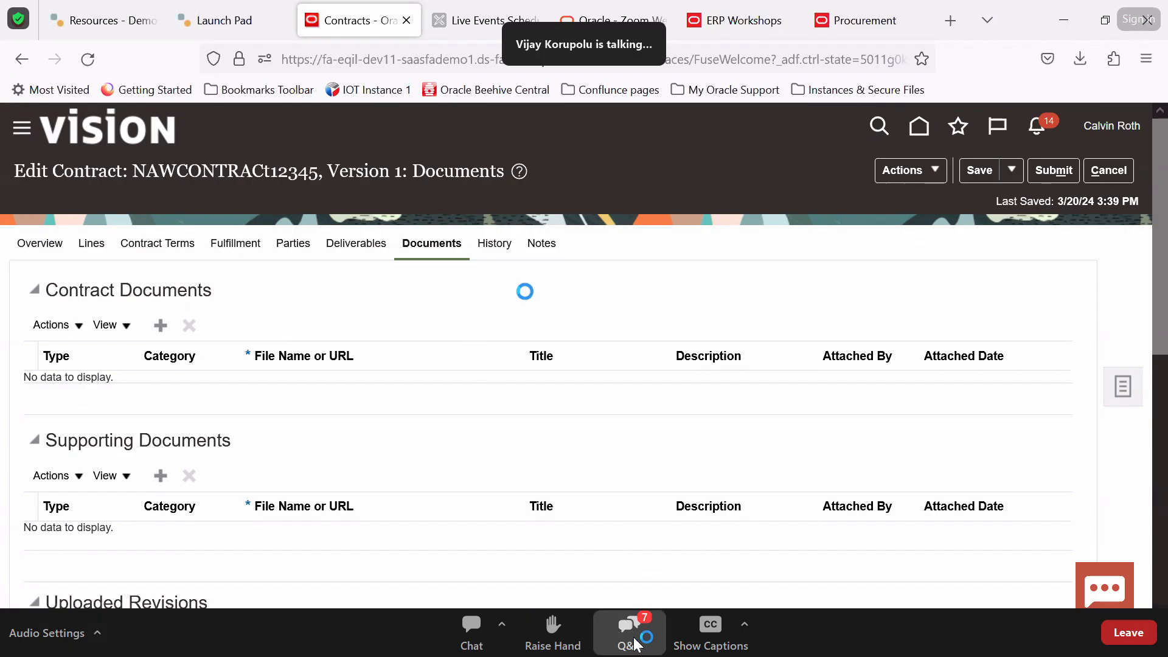
Review the contract's version history, then go to its Notes page
left_click(492, 244)
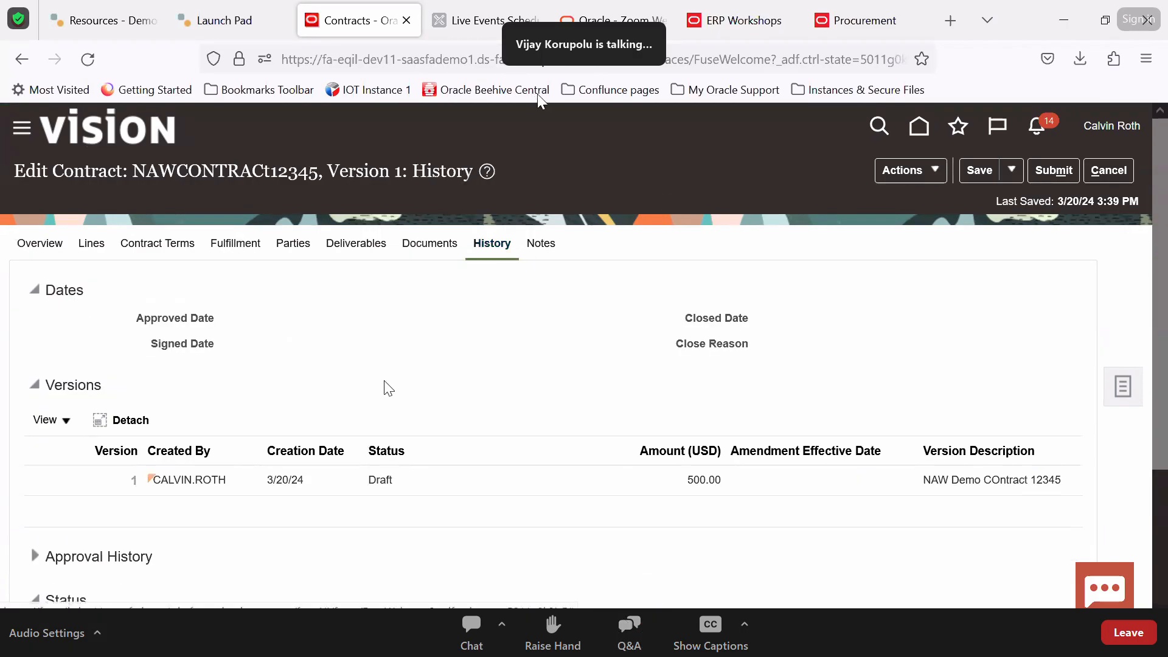
scroll(389, 387, "down", 2)
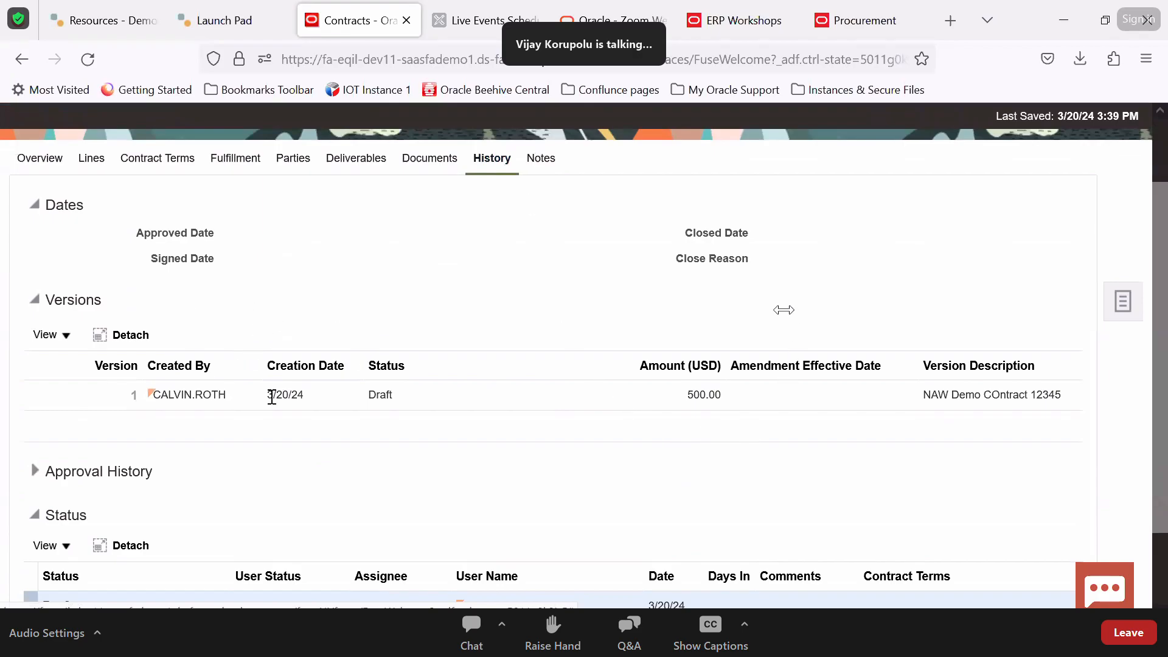
scroll(272, 396, "down", 2)
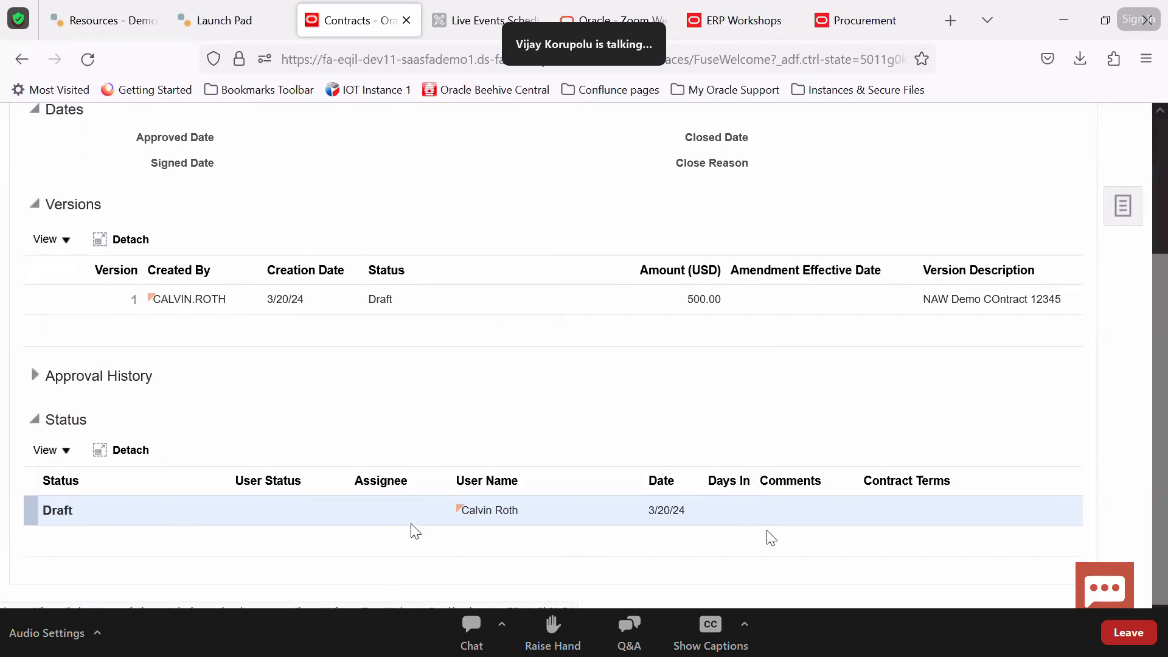
scroll(537, 425, "up", 4)
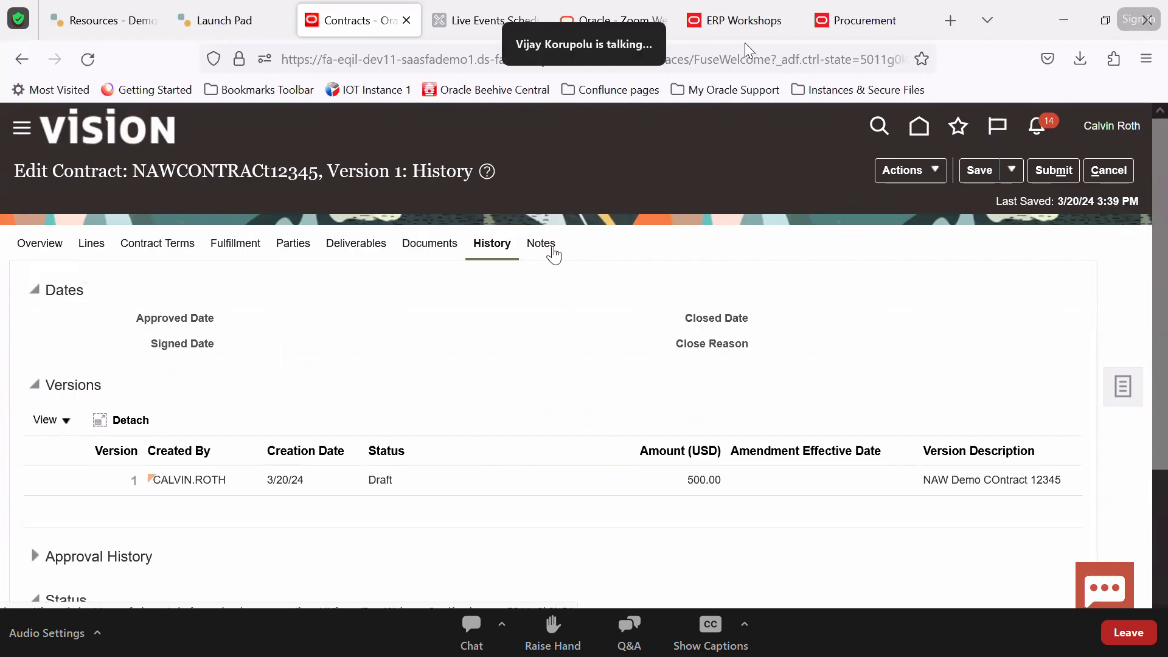
left_click(541, 245)
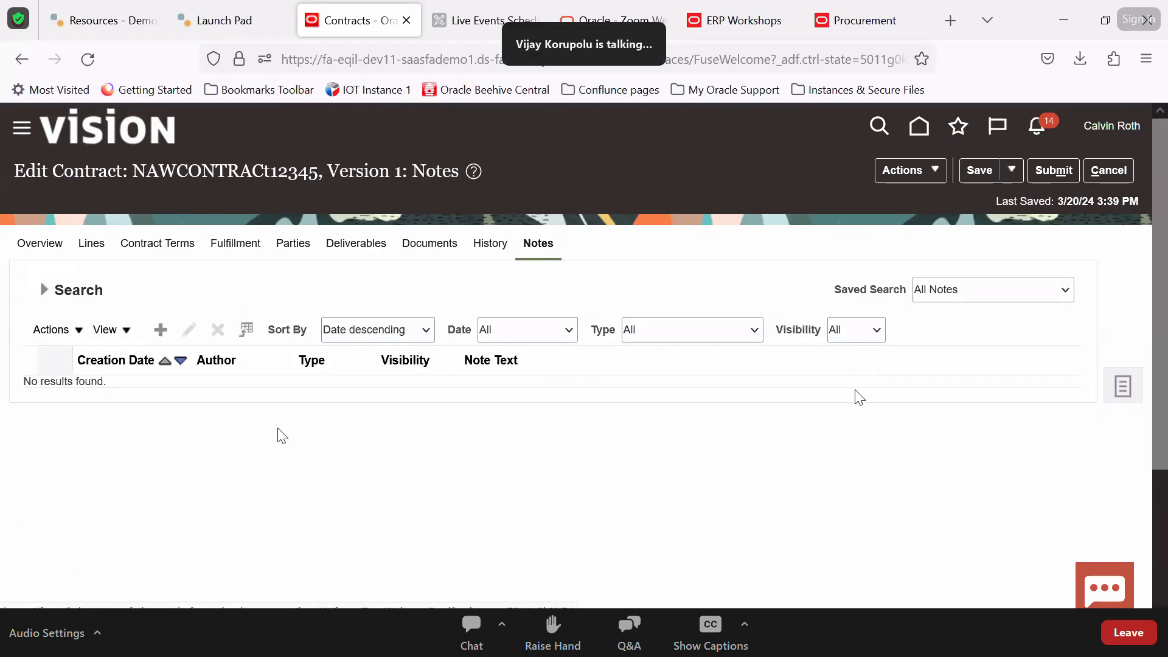
Start a private General note on the contract, then discard it
left_click(160, 329)
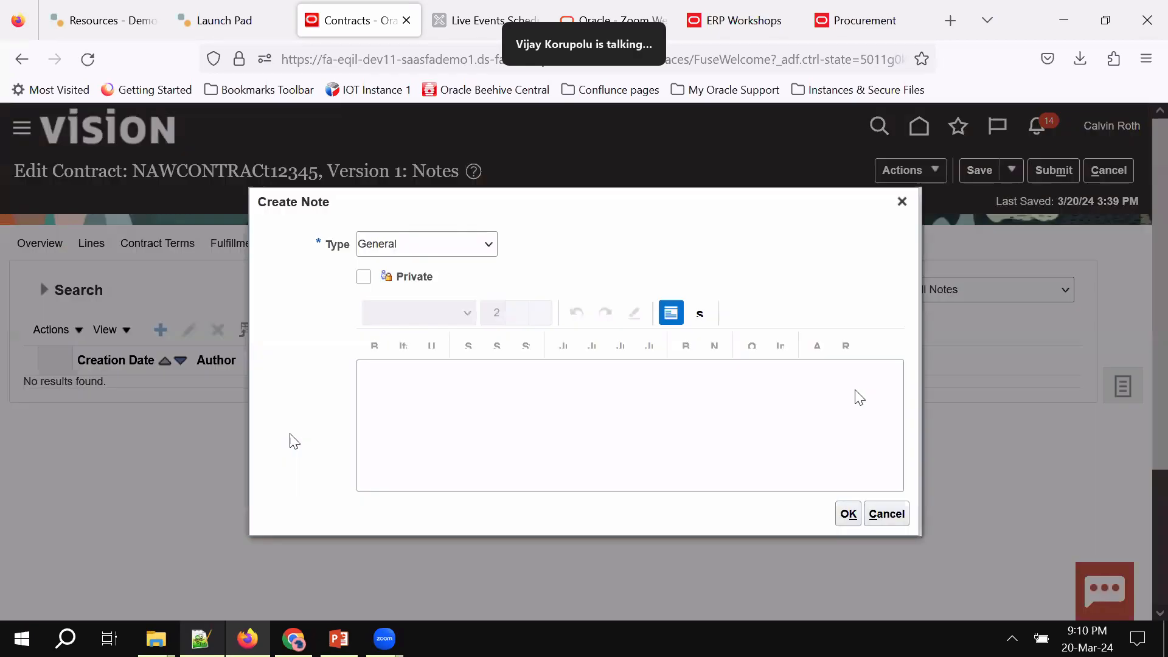
left_click(461, 236)
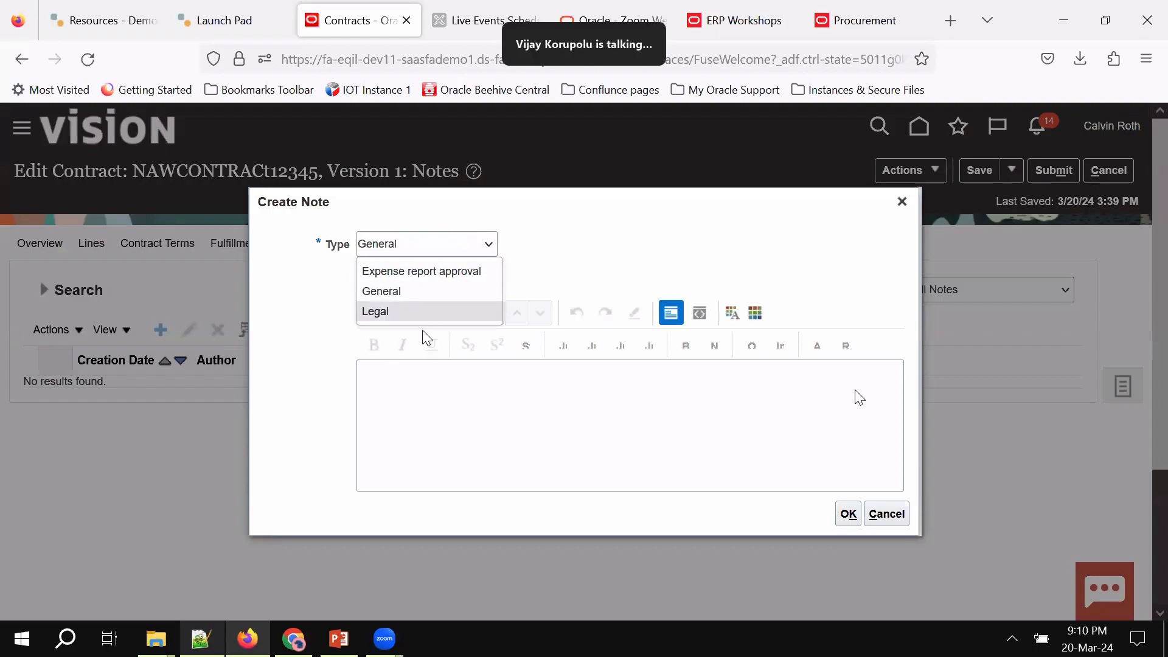
left_click(568, 225)
left_click(400, 250)
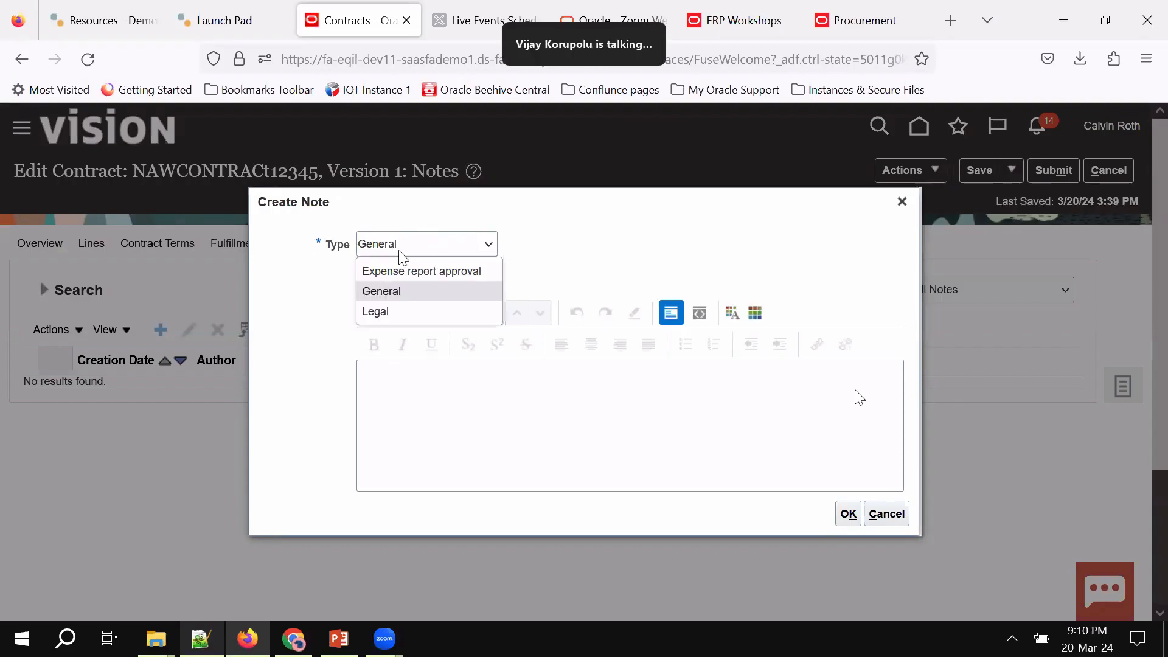
left_click(552, 261)
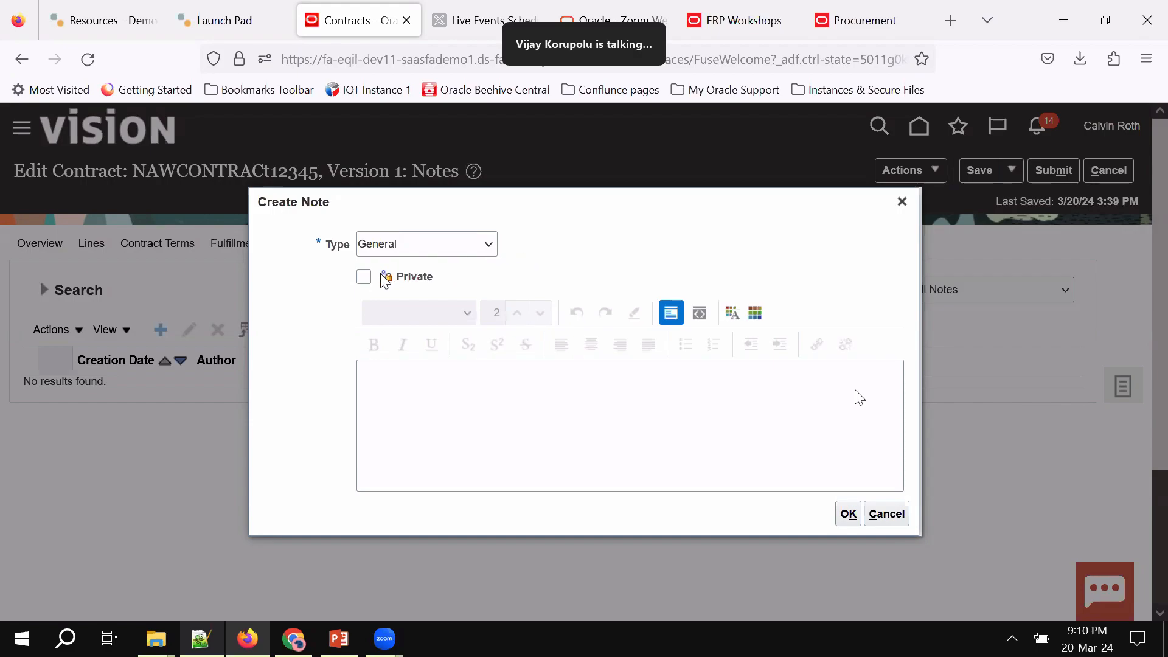
left_click(363, 277)
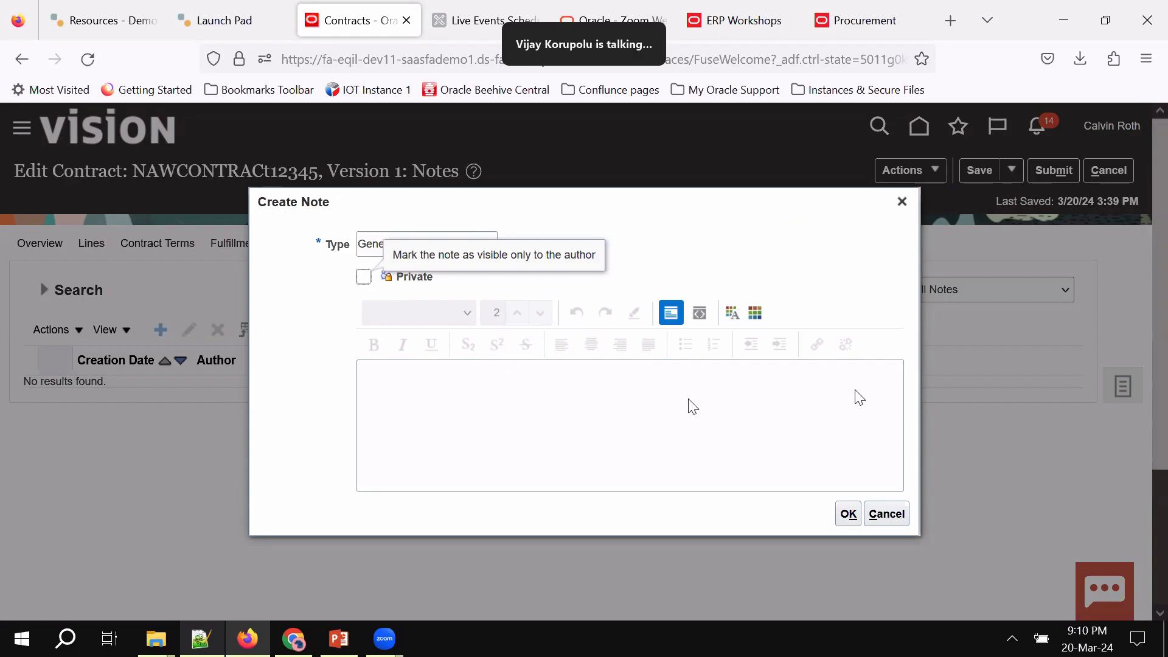
left_click(886, 513)
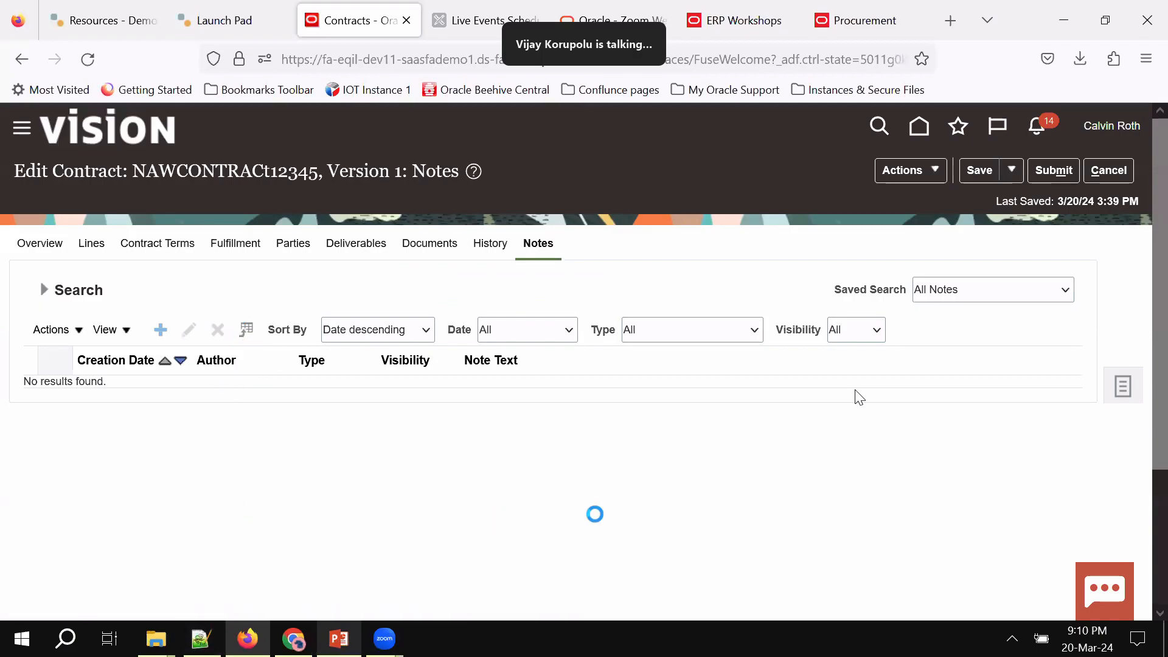
Save the contract and copy its number NAWCONTRACt12345 from the heading
left_click(979, 171)
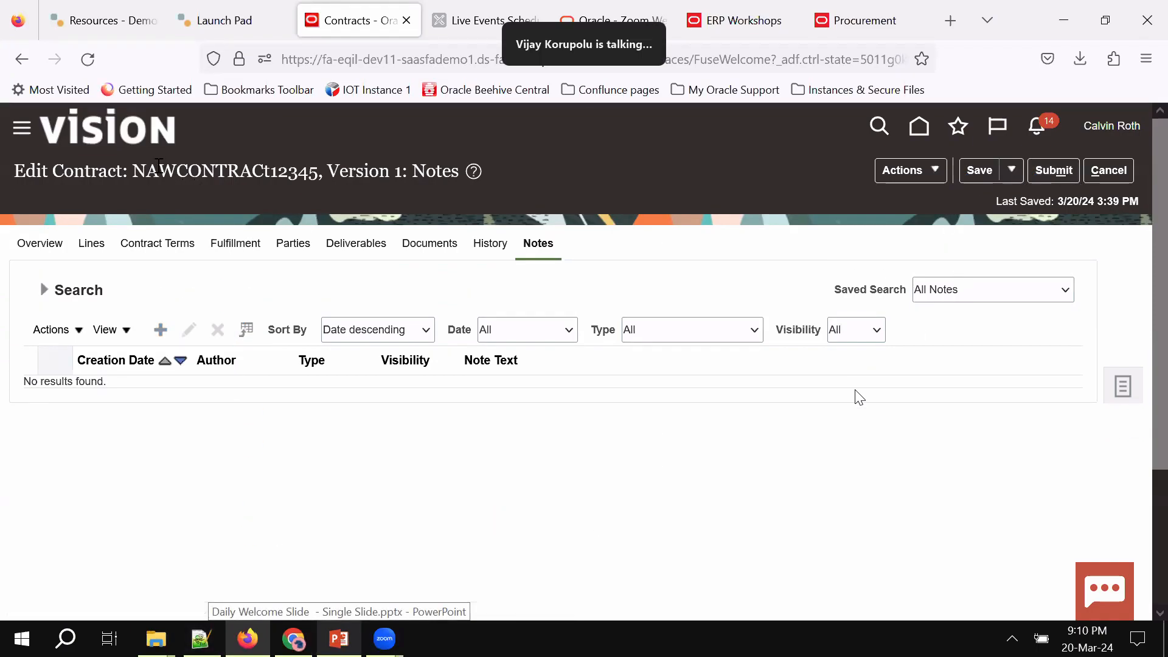
left_click_drag(133, 165, 317, 169)
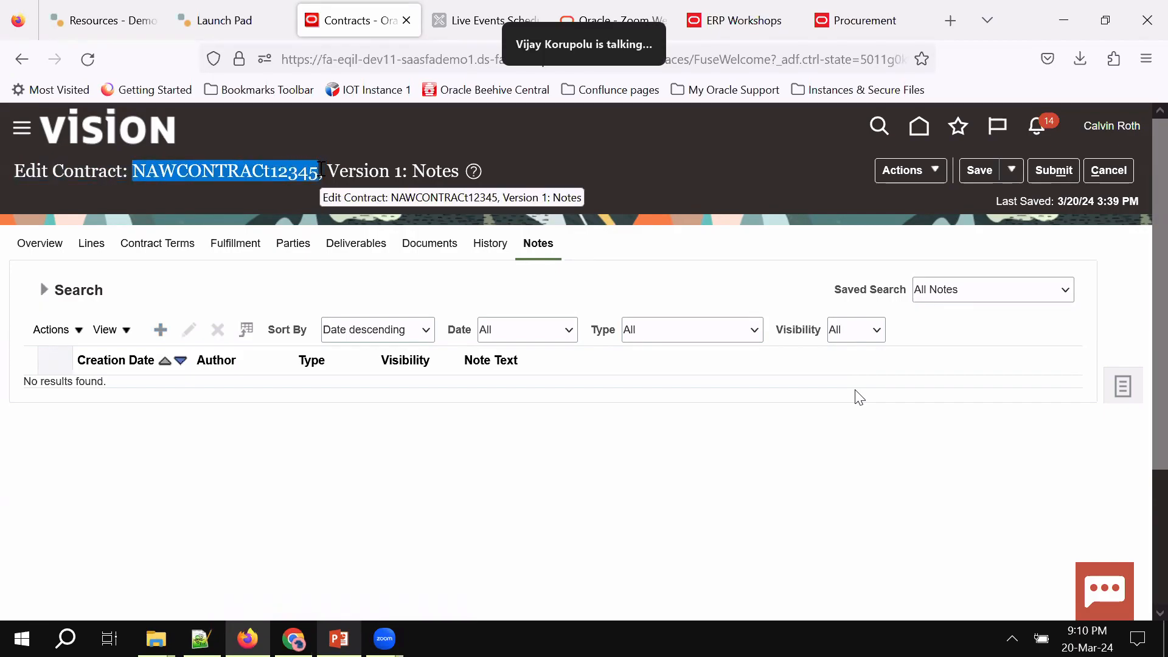
left_click(972, 180)
Submit the contract, expand the approvers list, and write 'ok' as the note to the approver
left_click(1050, 177)
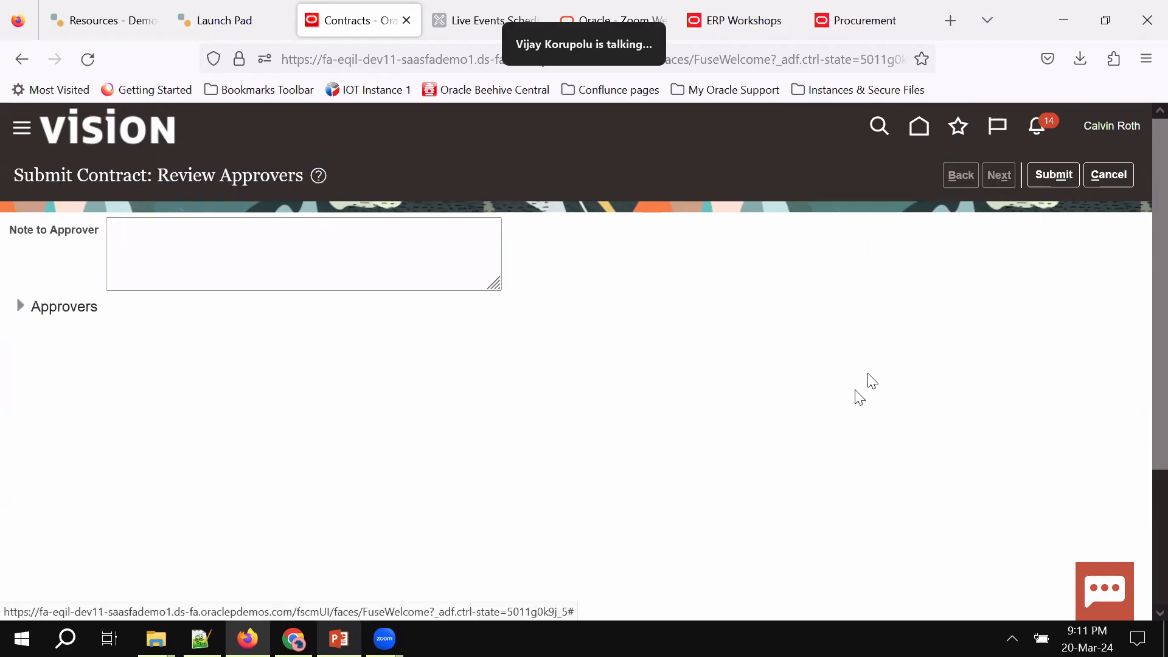
left_click(20, 305)
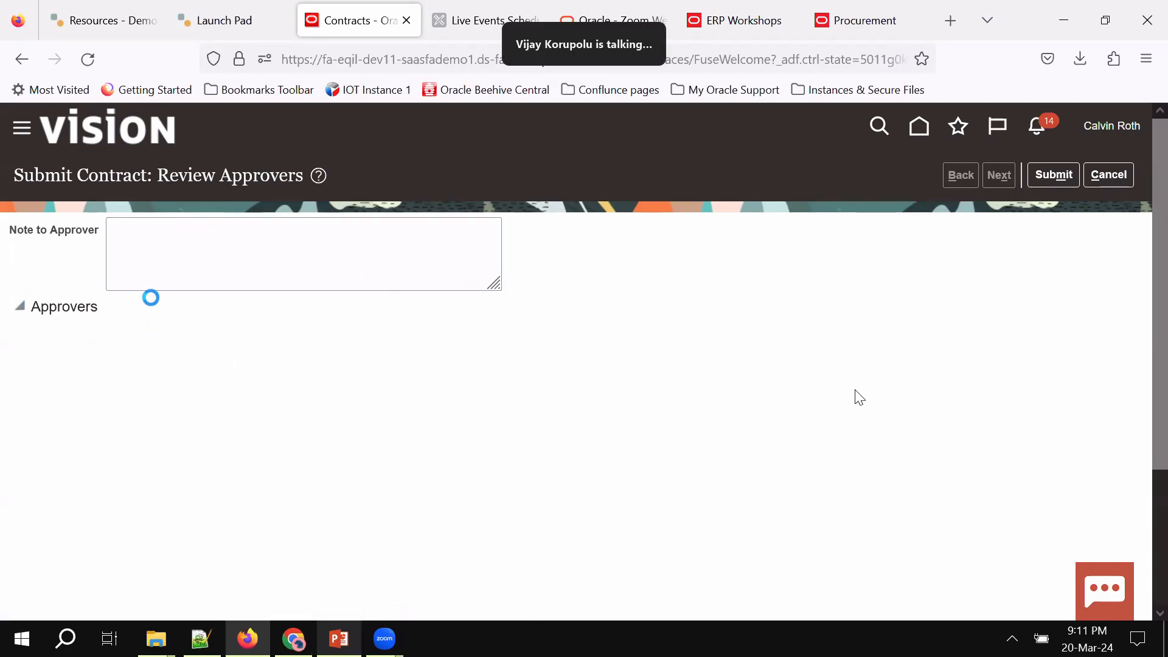
left_click(322, 267)
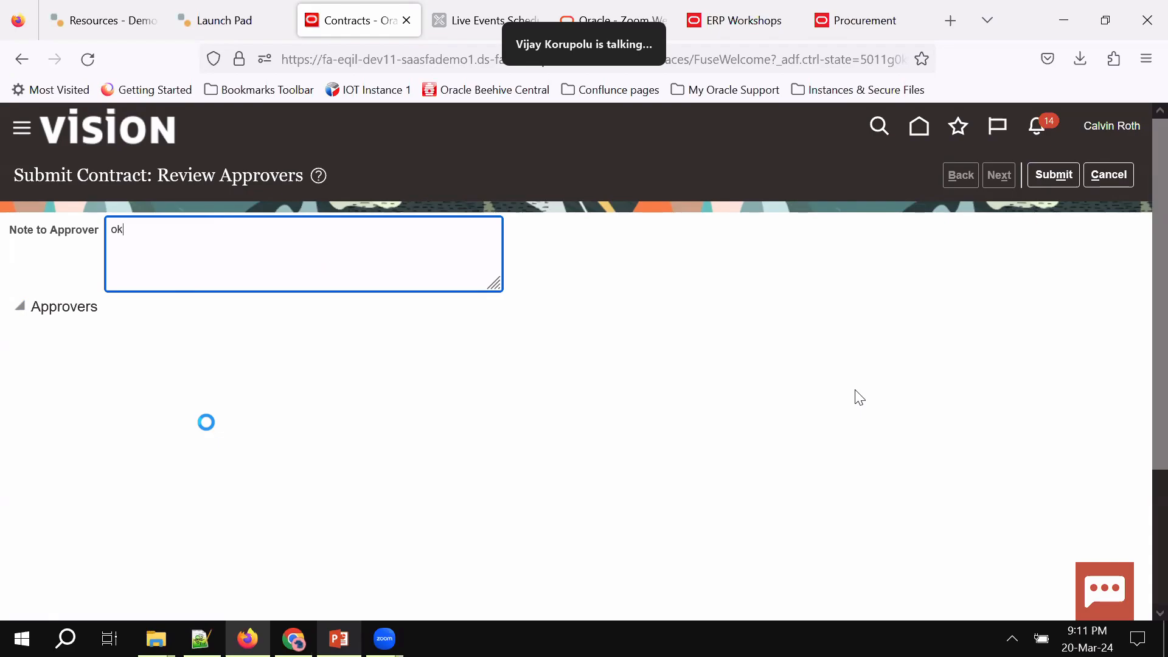
left_click(200, 642)
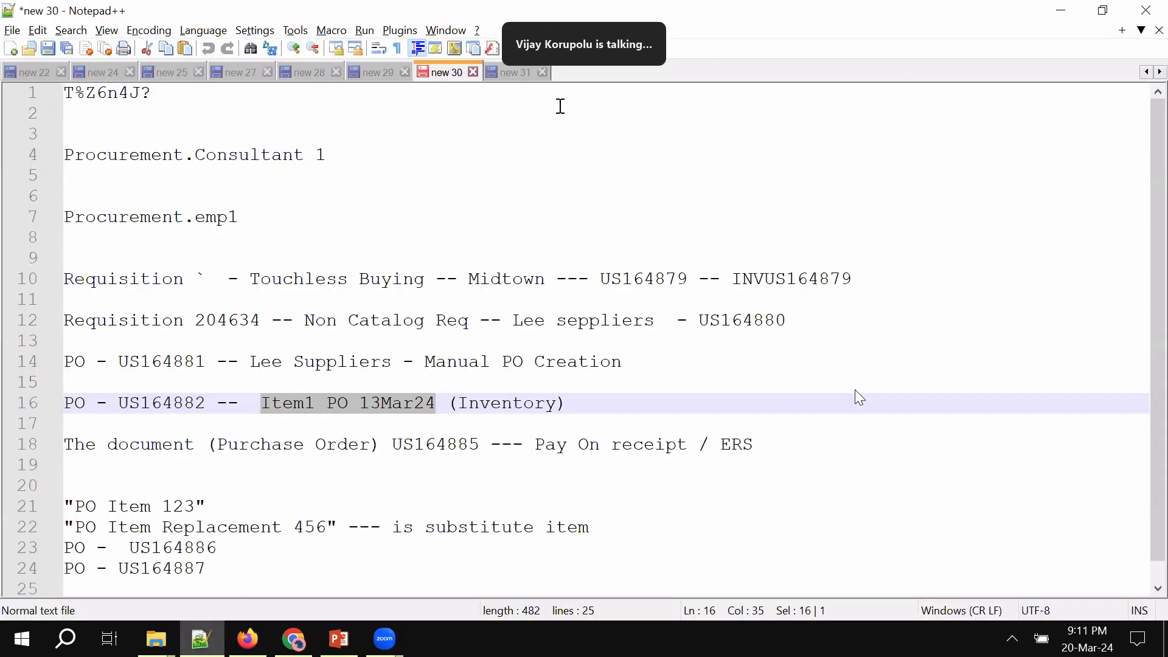
Add NAWCONTRACt12345 on a new line below 31888 in the 'new 31' Notepad++ notes
left_click(515, 72)
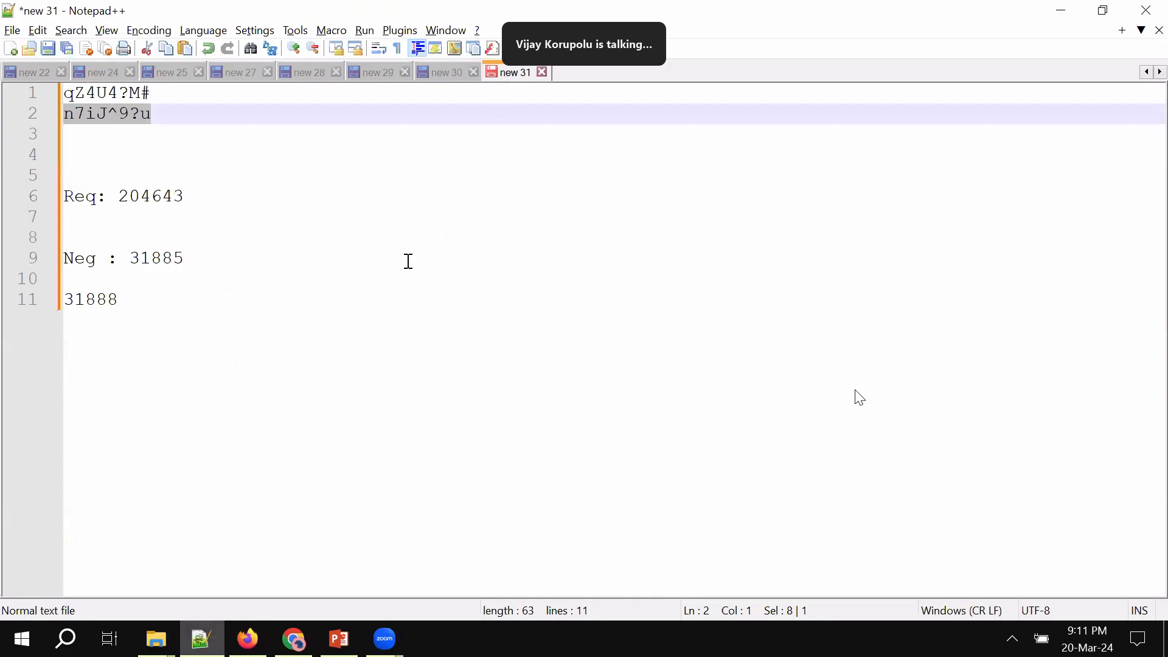
left_click(342, 321)
key("Return")
key("Return")
type("NAWCONTRACt12345")
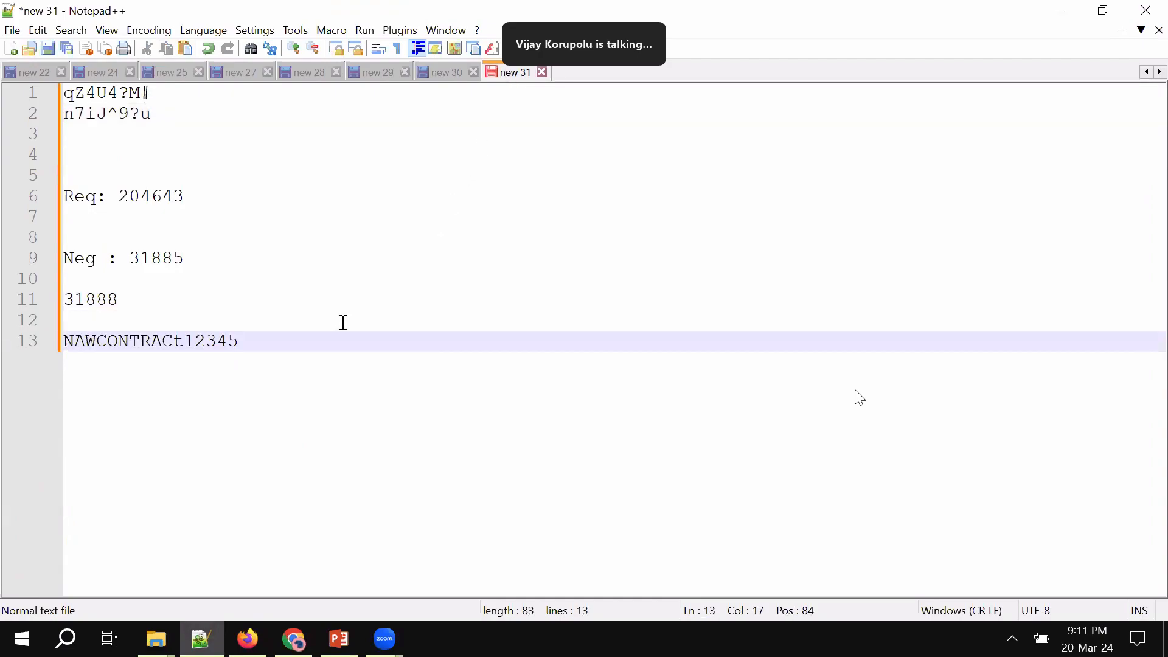
key("alt+Tab")
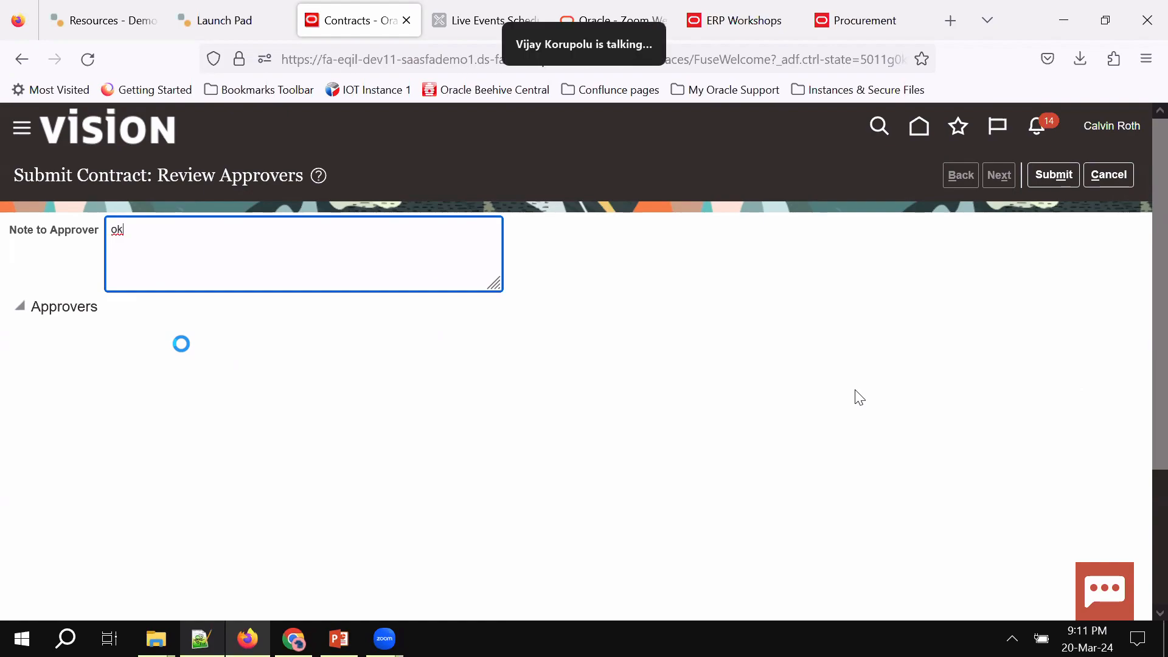
Submit the contract to its approver, then save and close it
left_click(686, 74)
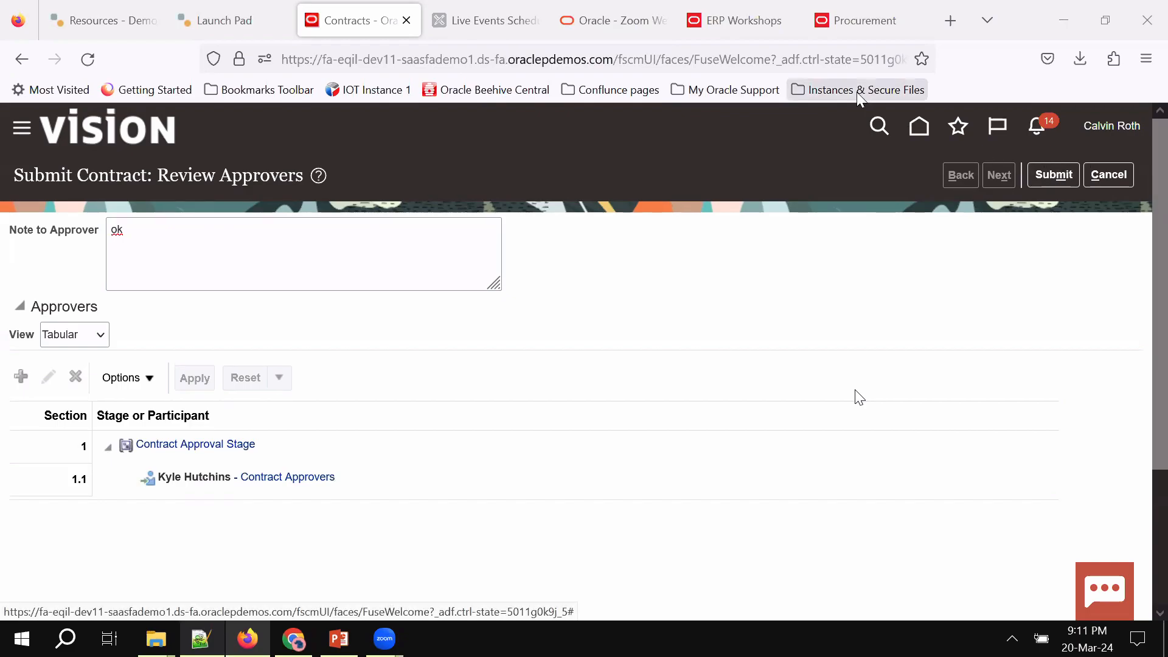
left_click(1054, 175)
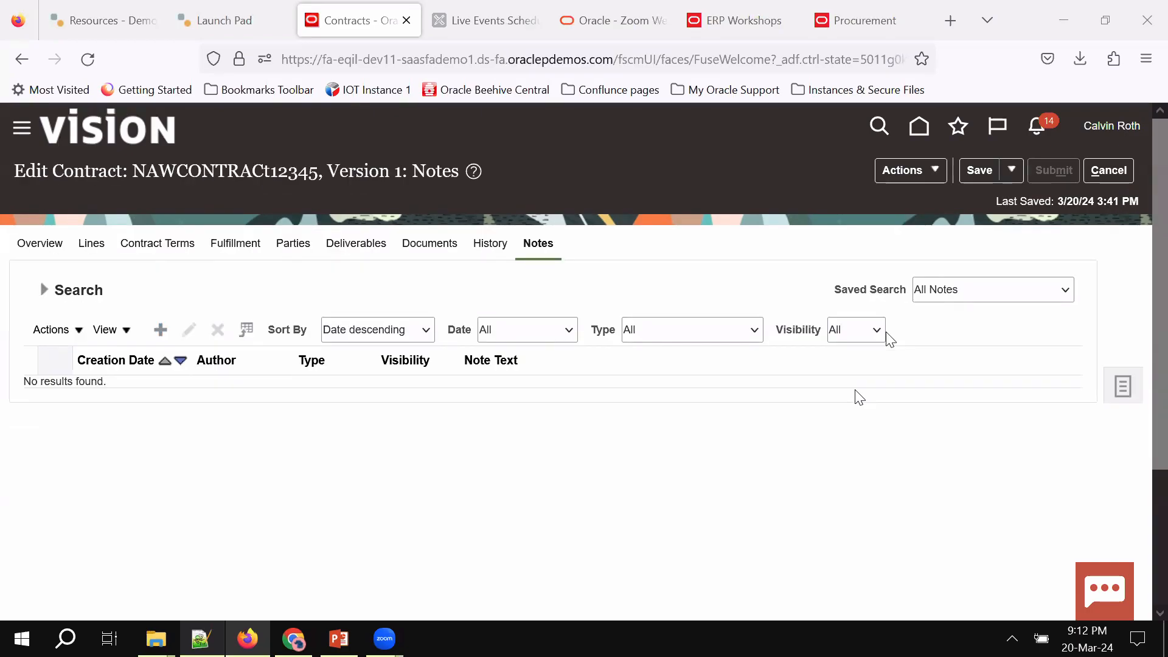
left_click(1011, 170)
left_click(992, 201)
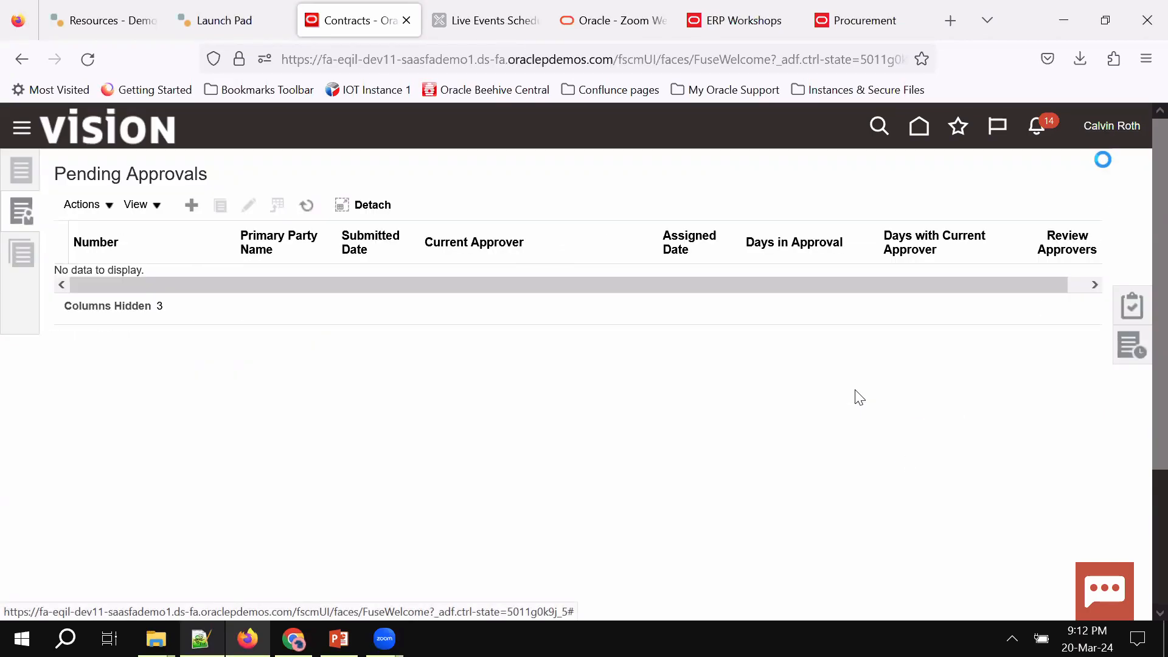
Copy the approver's saved password from Notepad++ and sign out of the current user
left_click(1111, 127)
left_click(1099, 164)
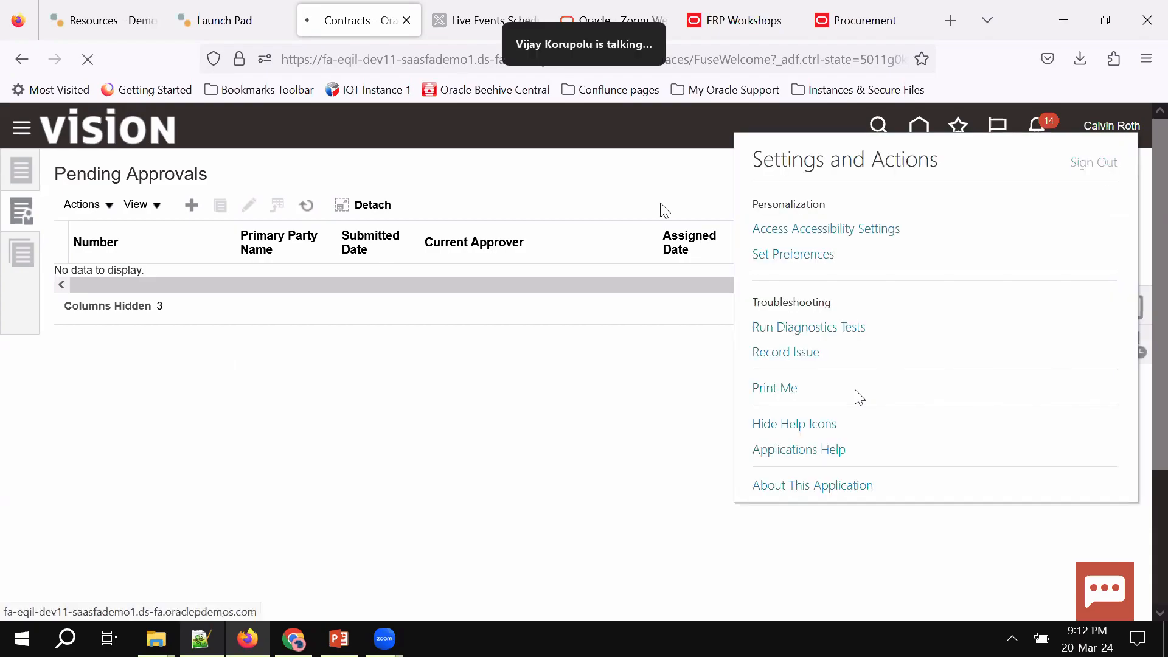
left_click(201, 639)
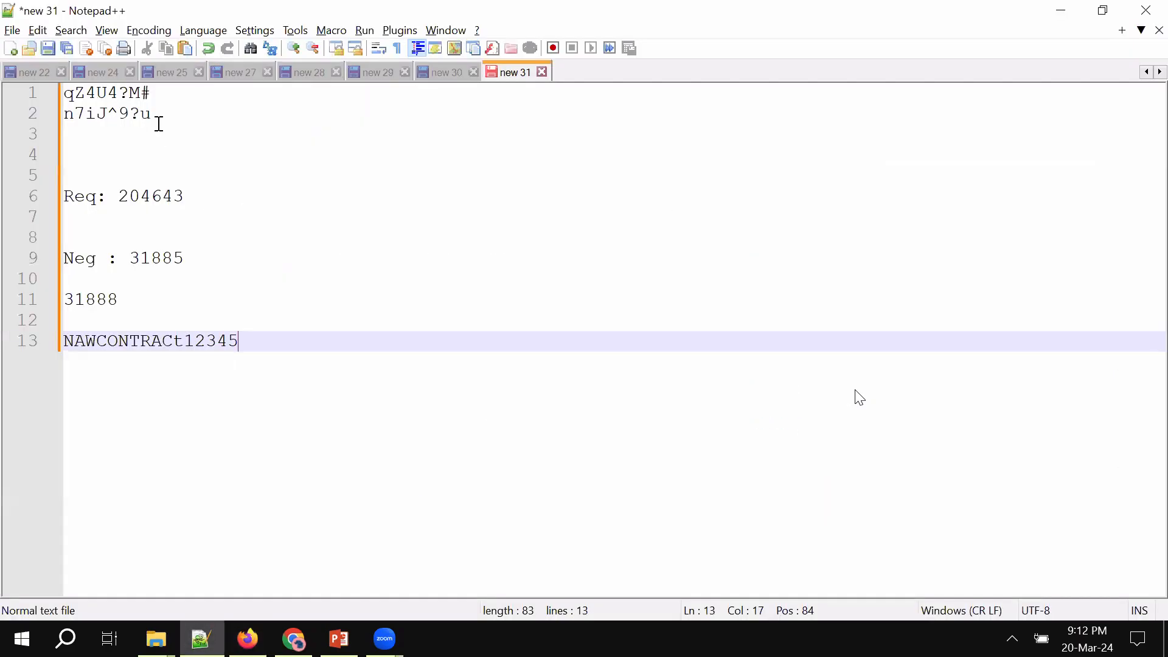
left_click_drag(34, 118, 36, 122)
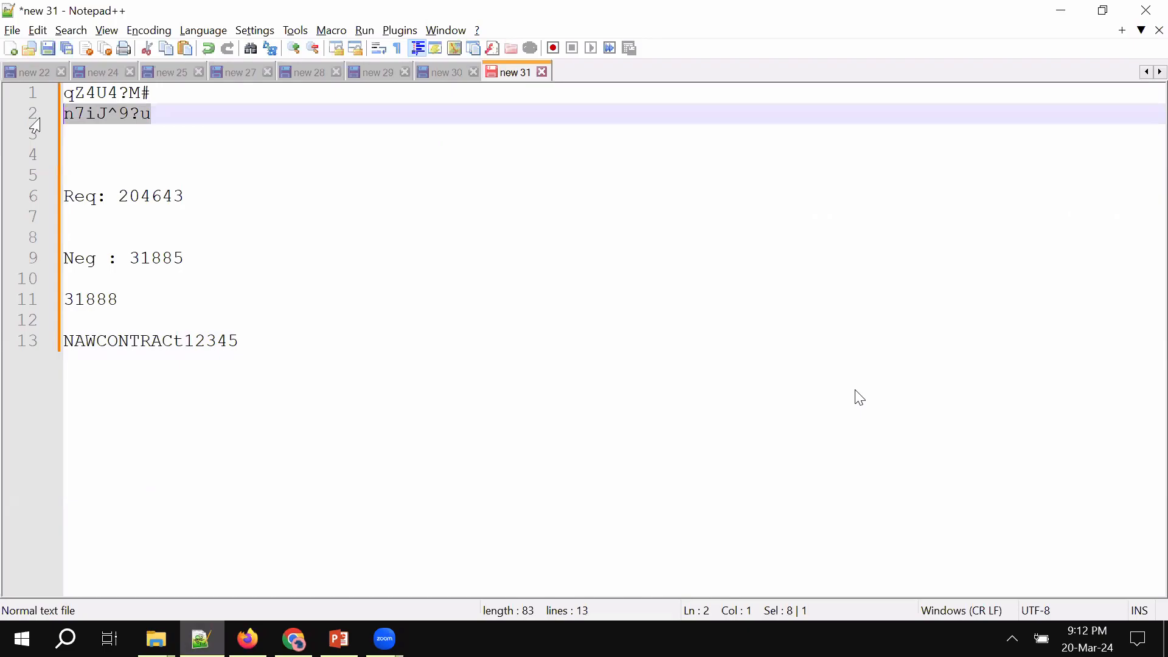
key("alt+Tab")
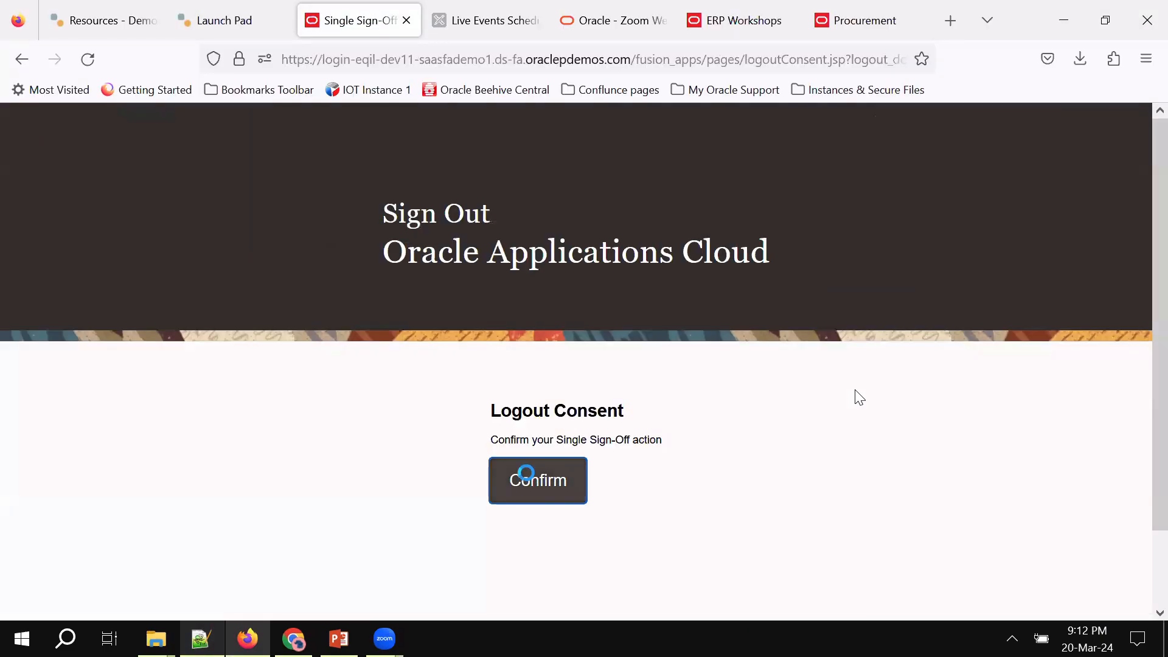
left_click(526, 477)
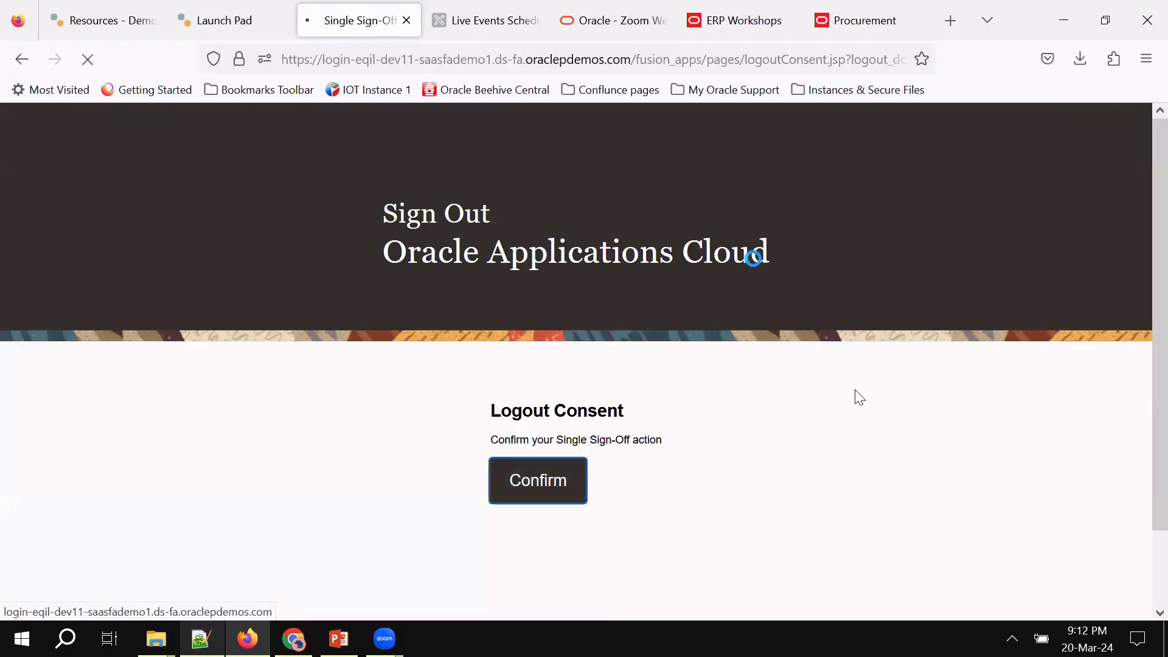
Sign in as the approver with the saved login and the pasted password
type("ky")
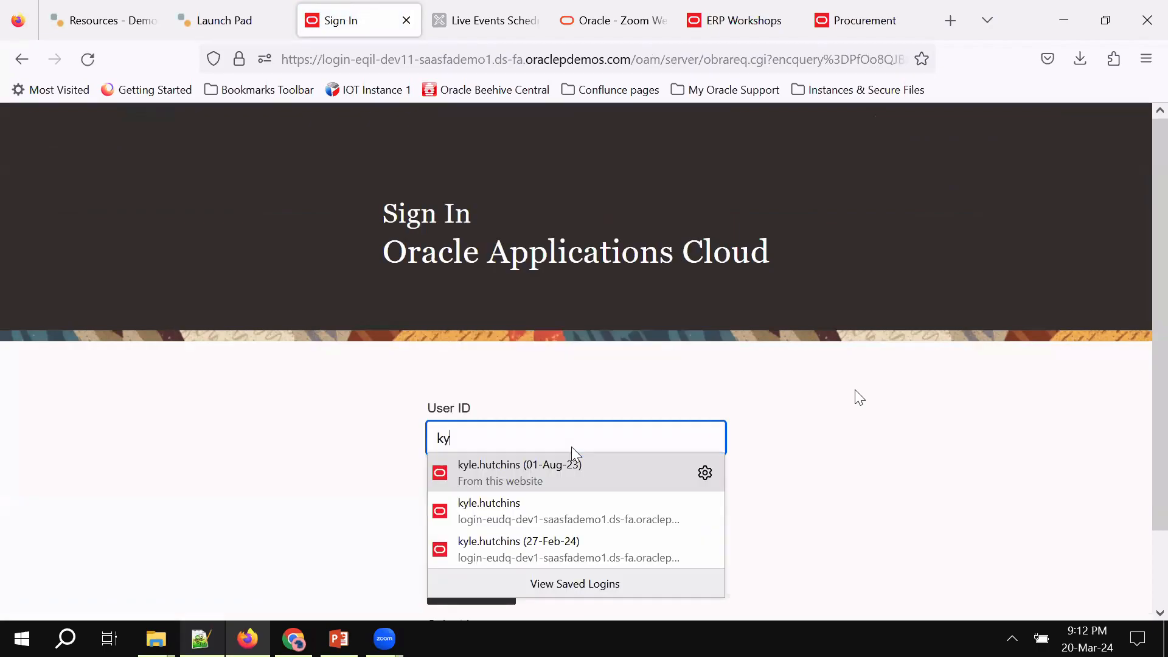
left_click(555, 469)
left_click(533, 507)
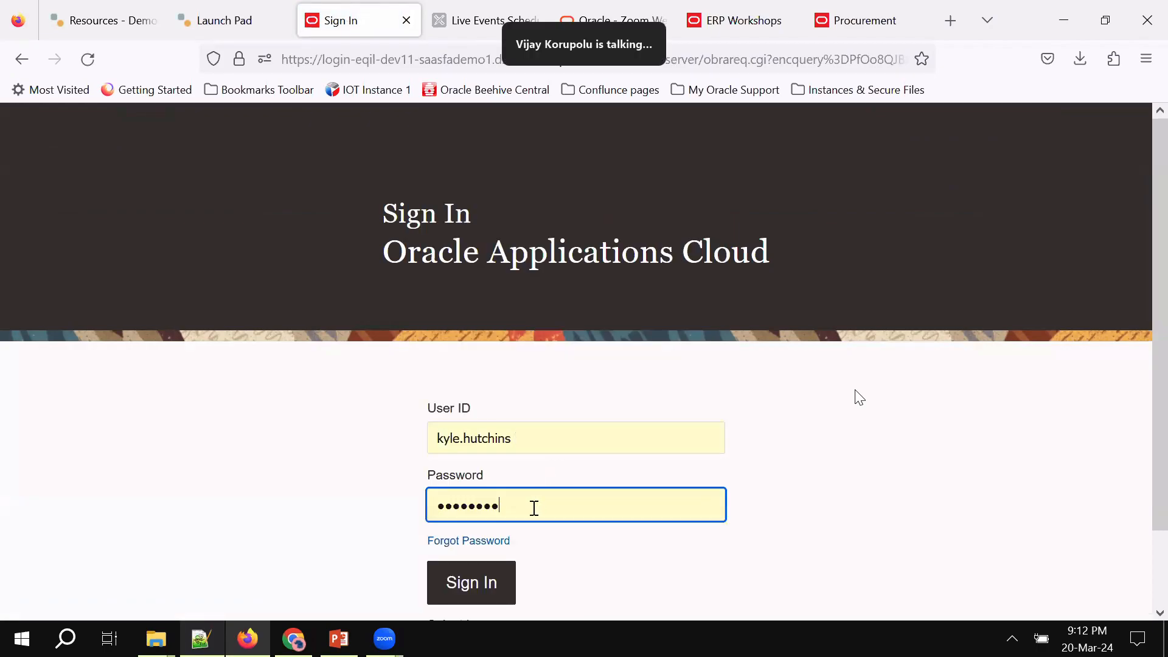
key("ctrl+a")
key("ctrl+v")
left_click(466, 599)
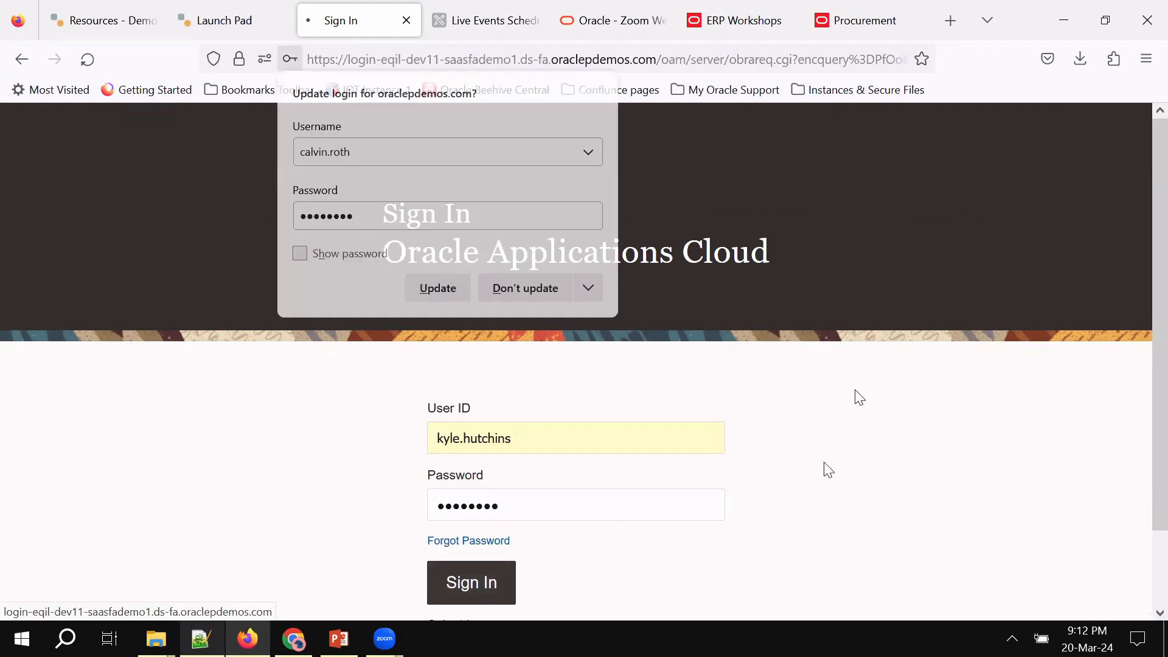
left_click(460, 295)
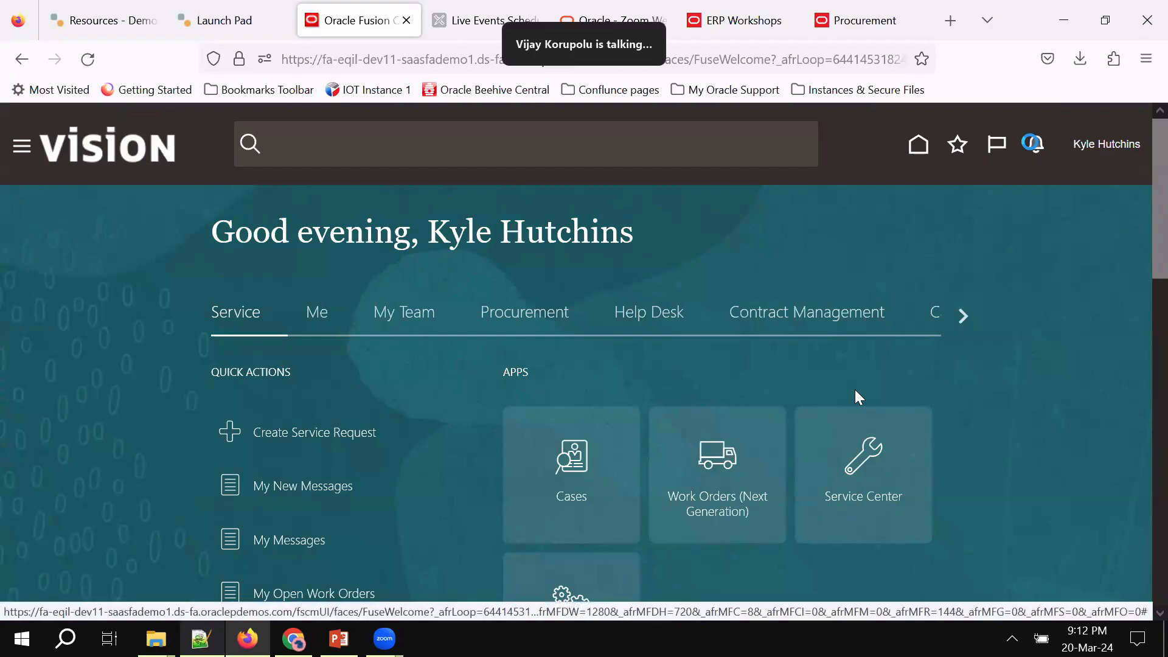
Open the approver's Notifications panel again and confirm it shows no notifications to display
left_click(1034, 146)
left_click(1093, 204)
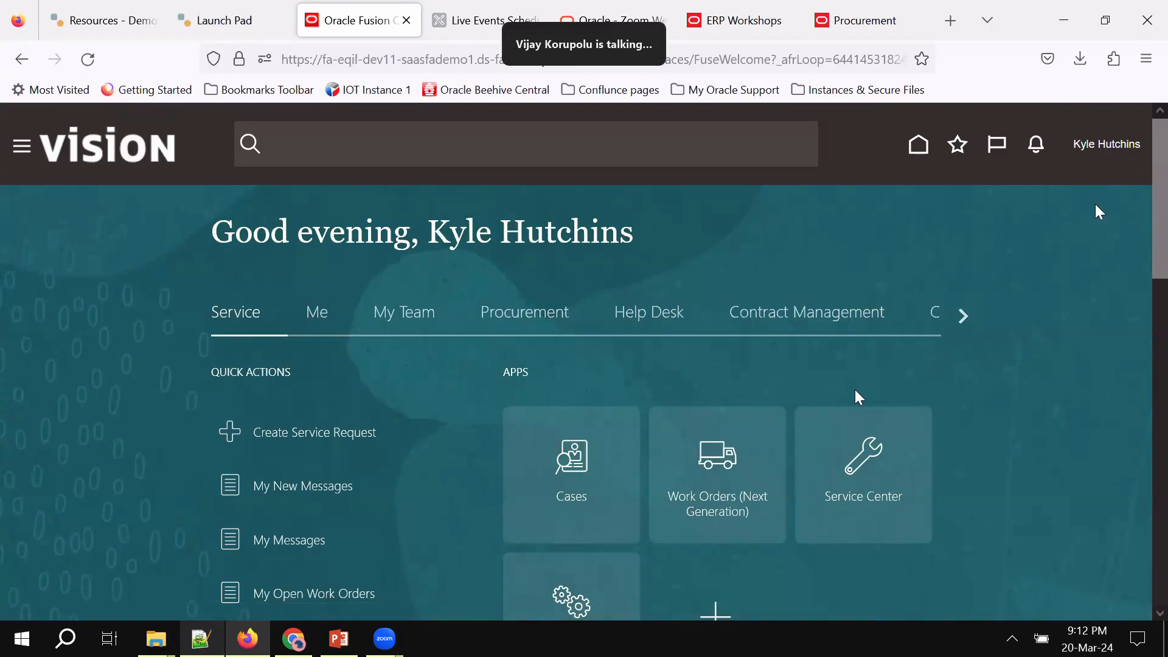
scroll(983, 300, "down", 5)
scroll(977, 409, "up", 2)
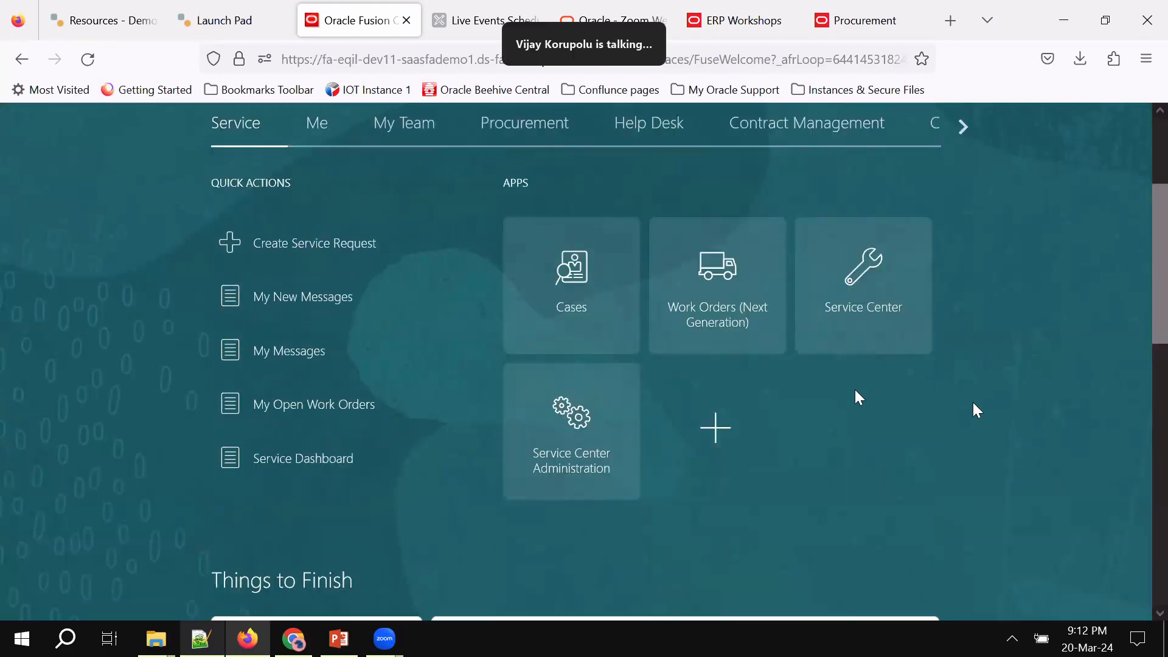
scroll(1016, 207, "up", 3)
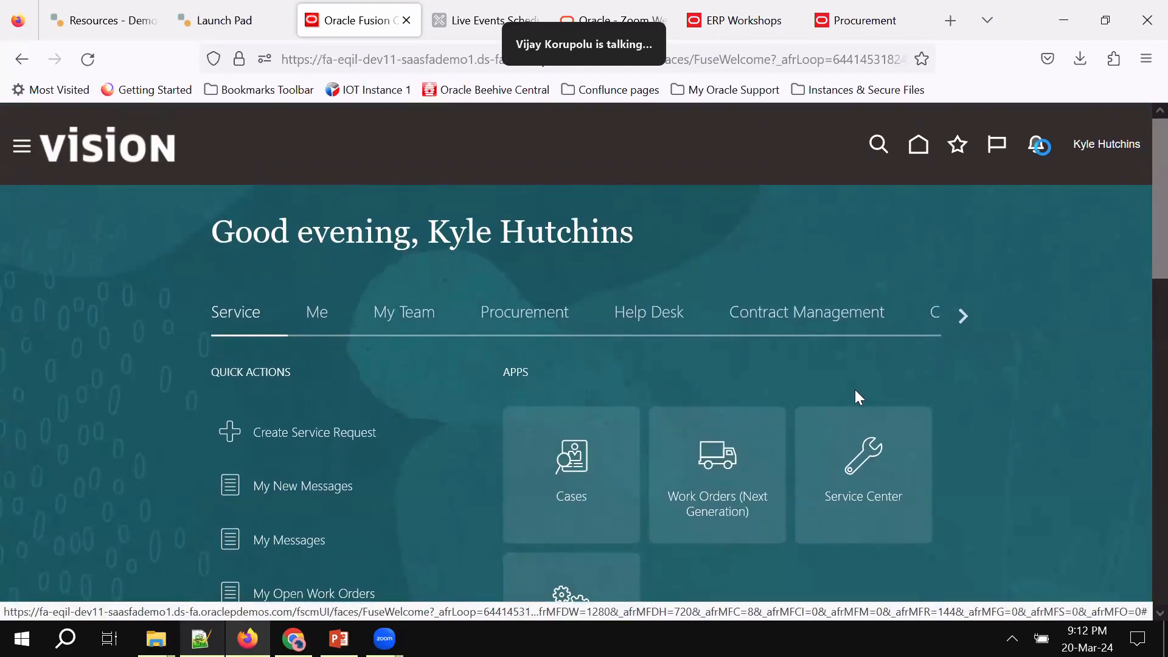
left_click(1035, 146)
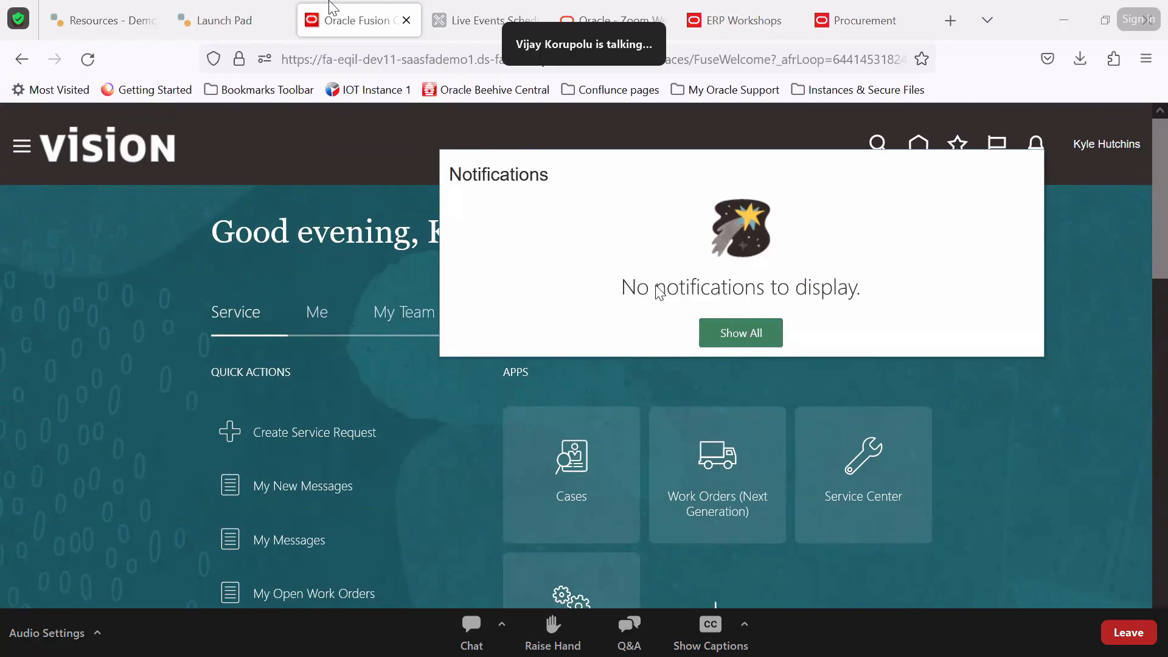
left_click(630, 644)
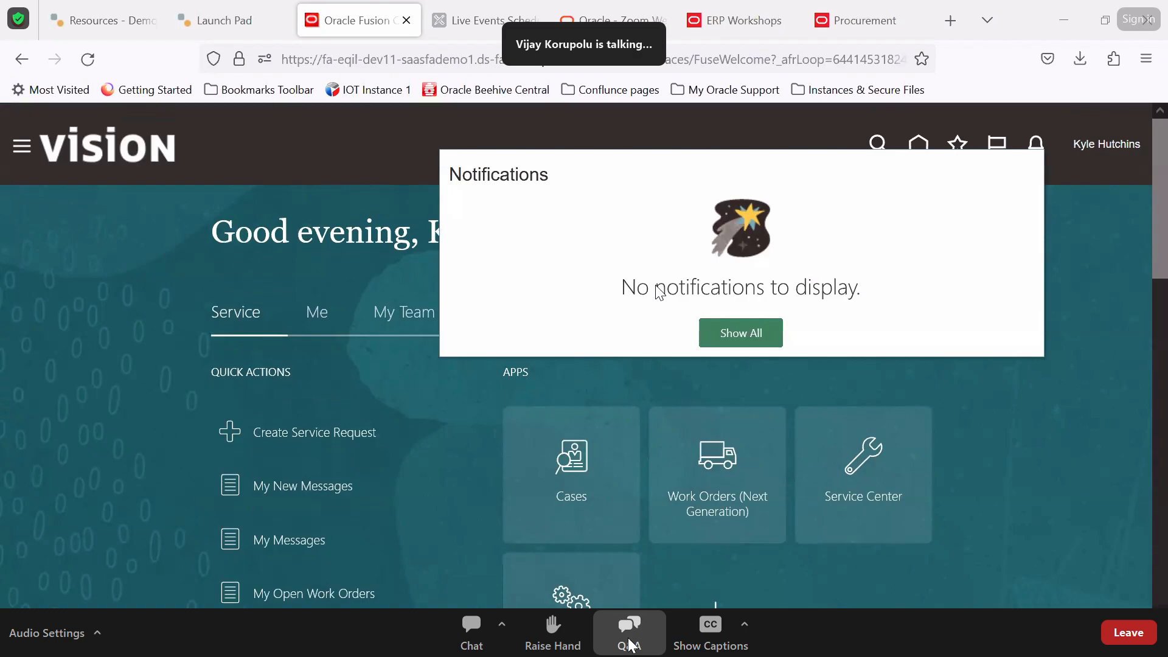
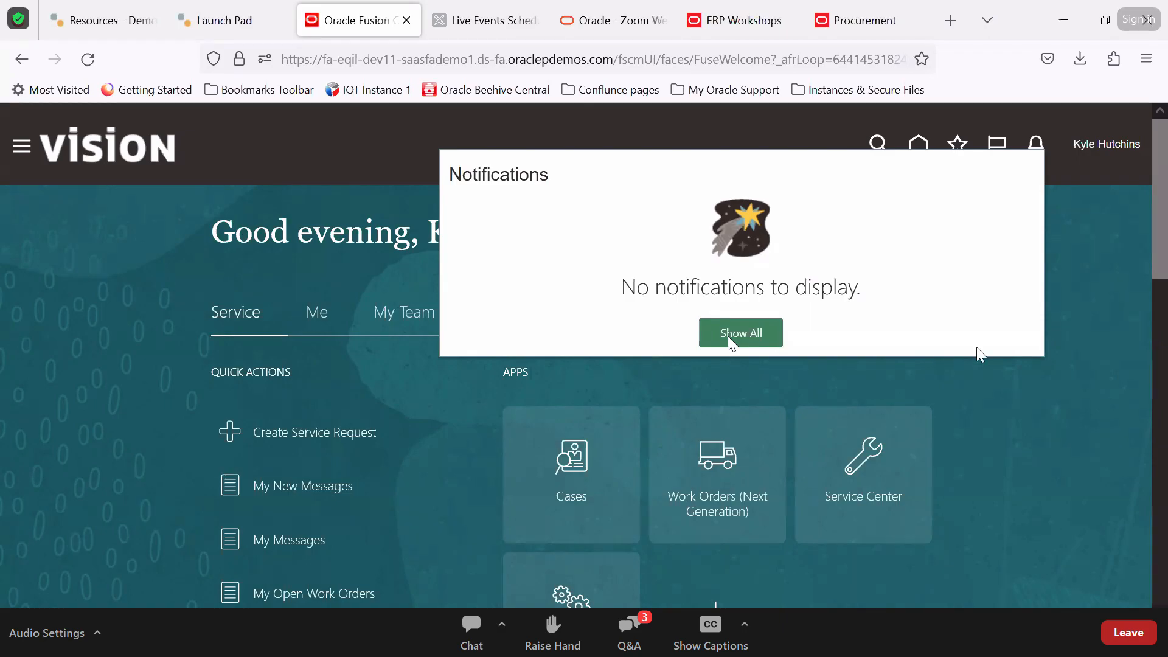
Reload Home to fetch notifications and approve the pending 500.00 USD contract approval
left_click(1053, 379)
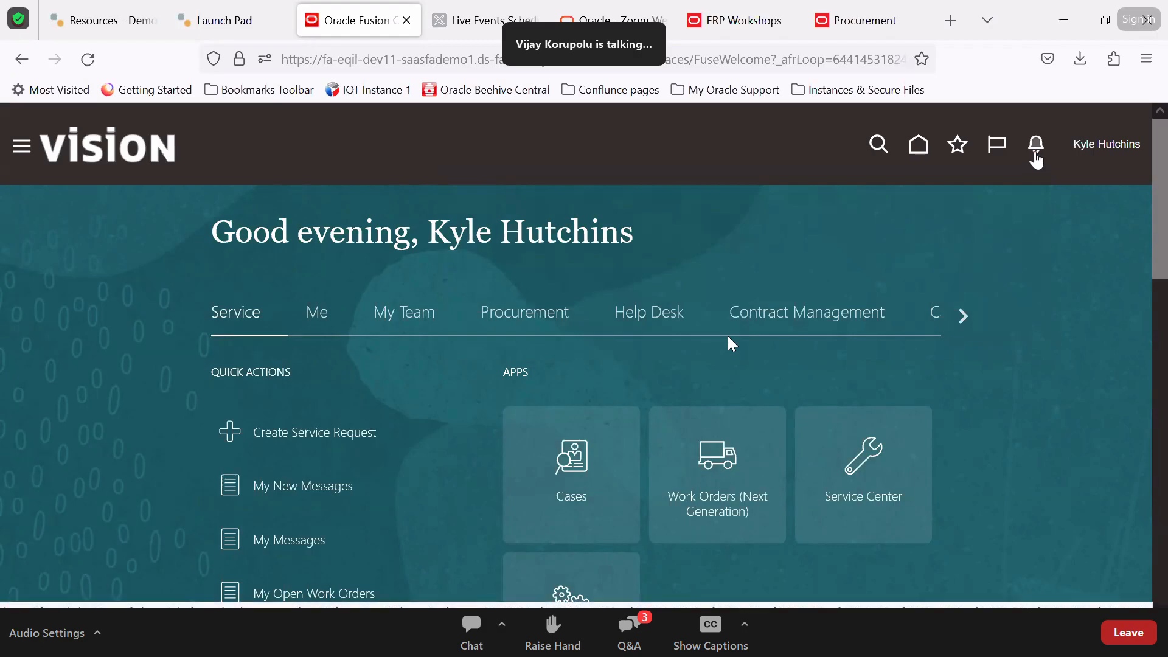
left_click(1036, 146)
left_click(917, 144)
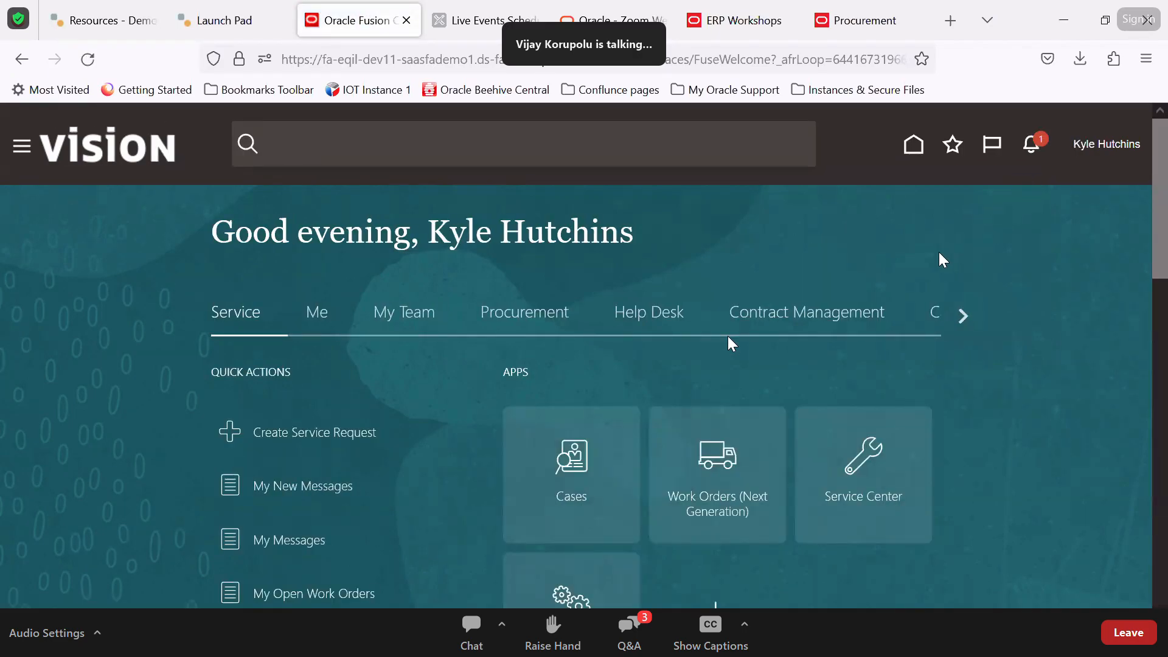
left_click(1029, 146)
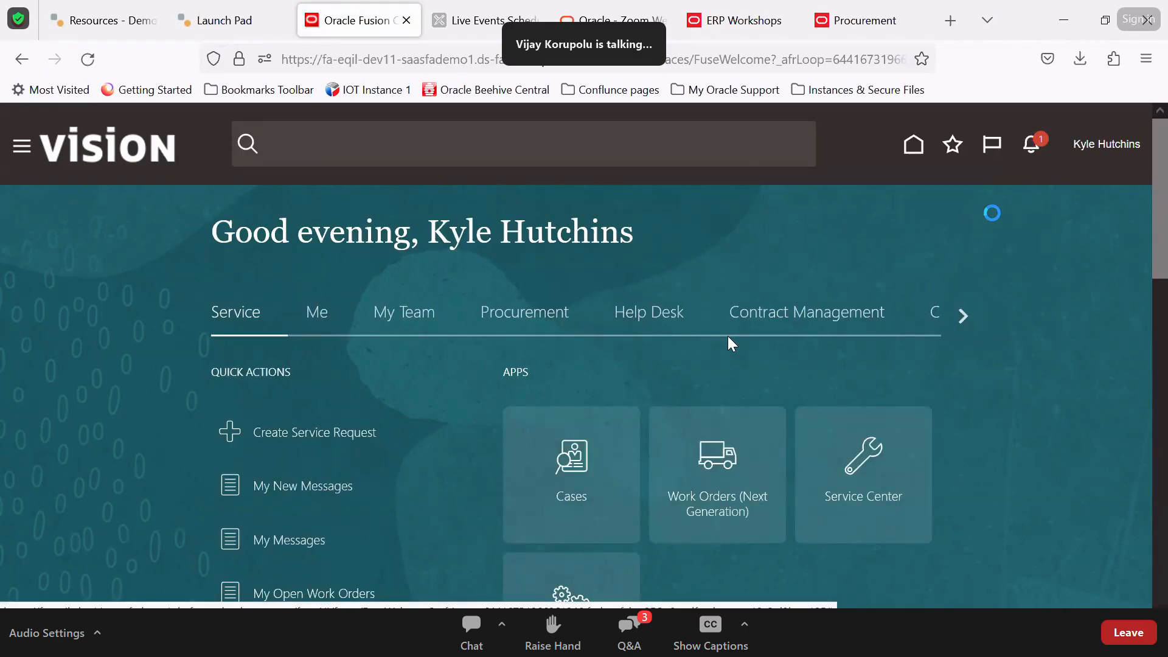
left_click(876, 260)
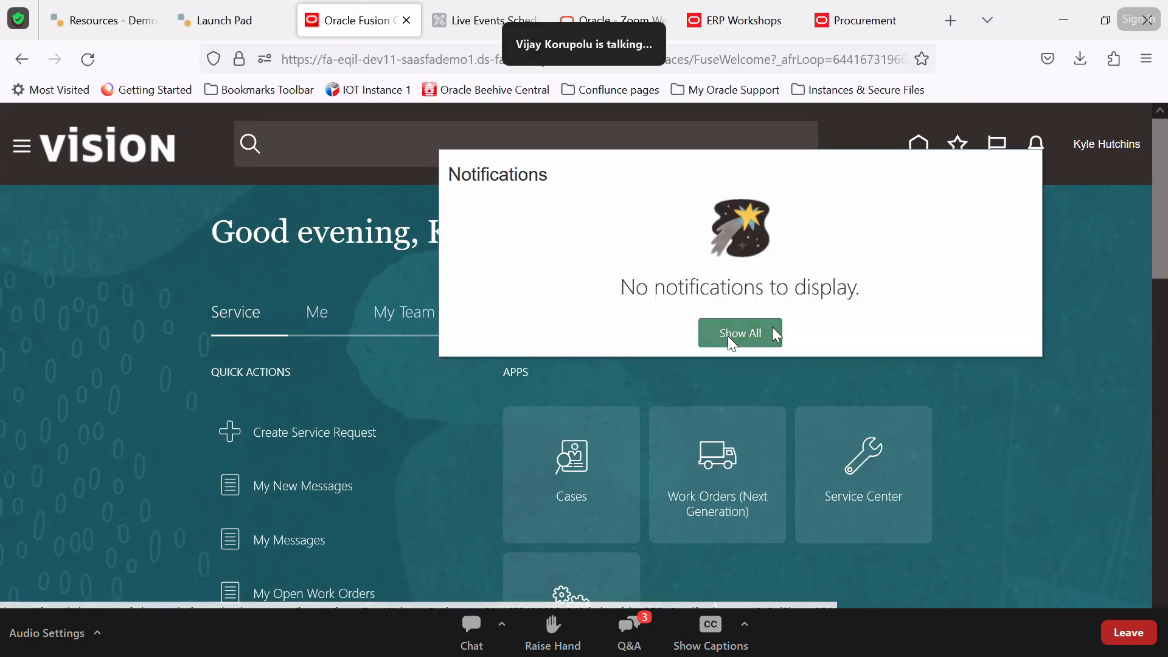
left_click(730, 334)
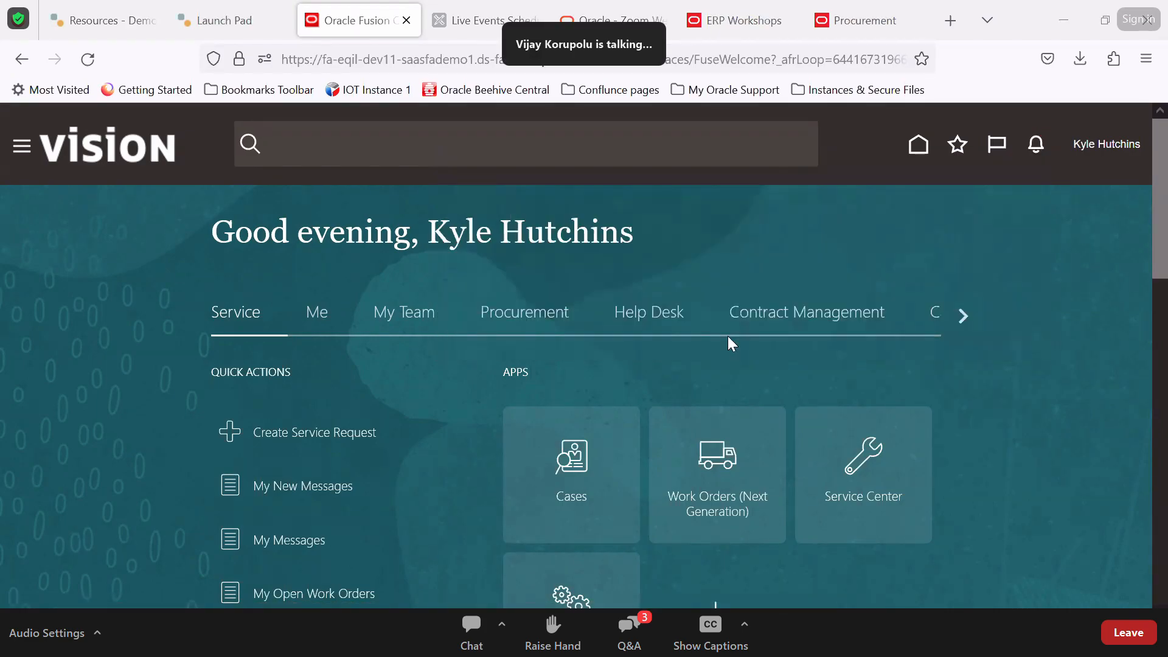
key("alt+Tab")
key("alt+Tab")
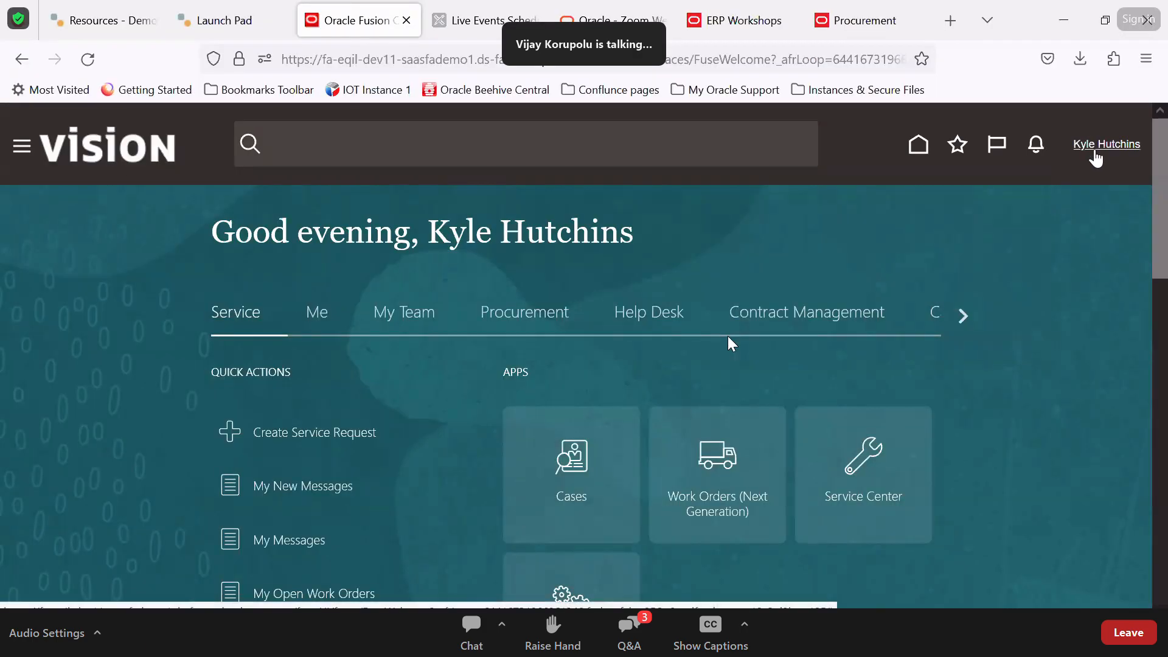
left_click(1095, 152)
Sign out and sign back in as another user with the saved user ID
left_click(1093, 181)
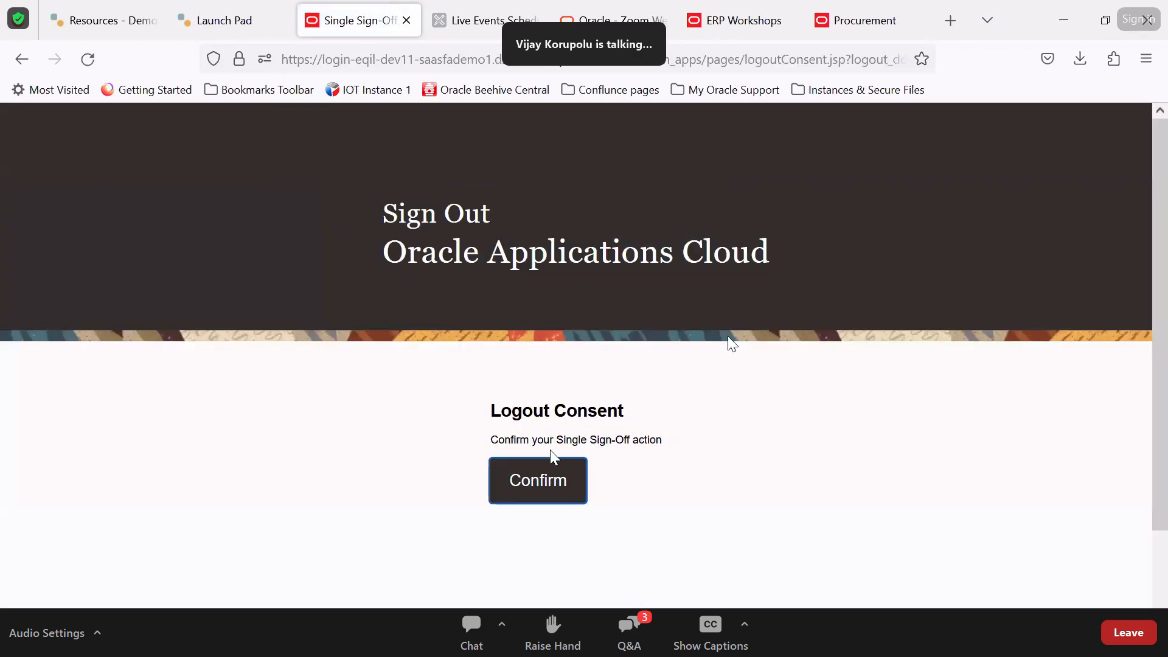
left_click(535, 479)
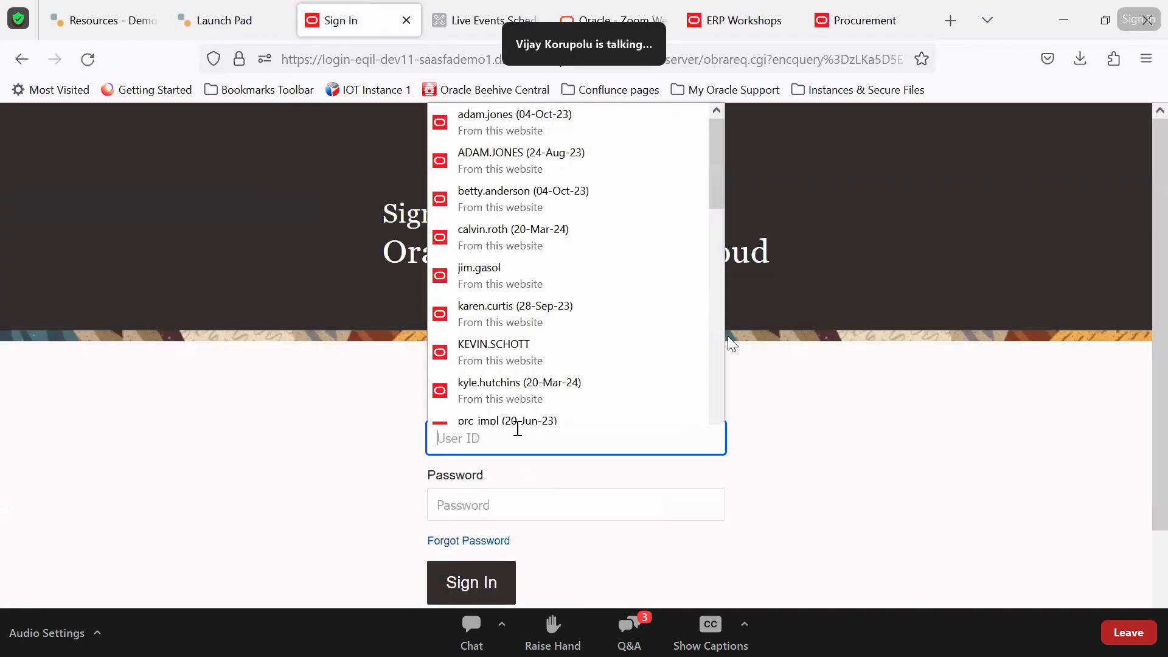
type("cal")
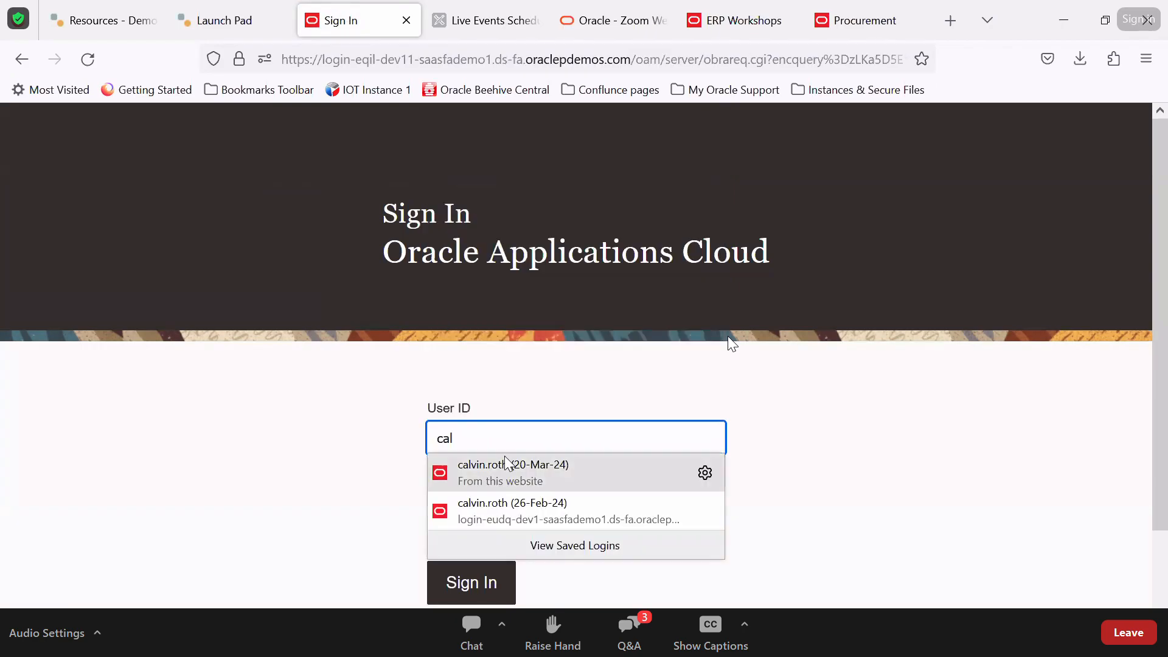
left_click(508, 465)
left_click(485, 598)
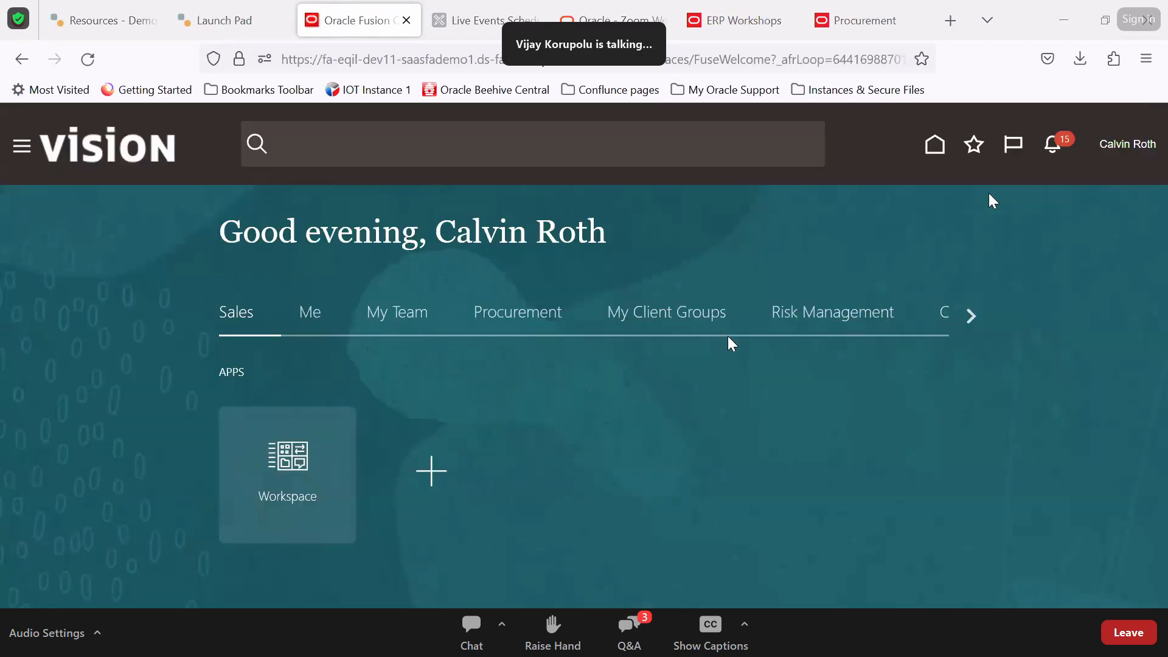
Open the Contracts work area and open contract NAWCONTRACt12345 from Recent Items
left_click(839, 314)
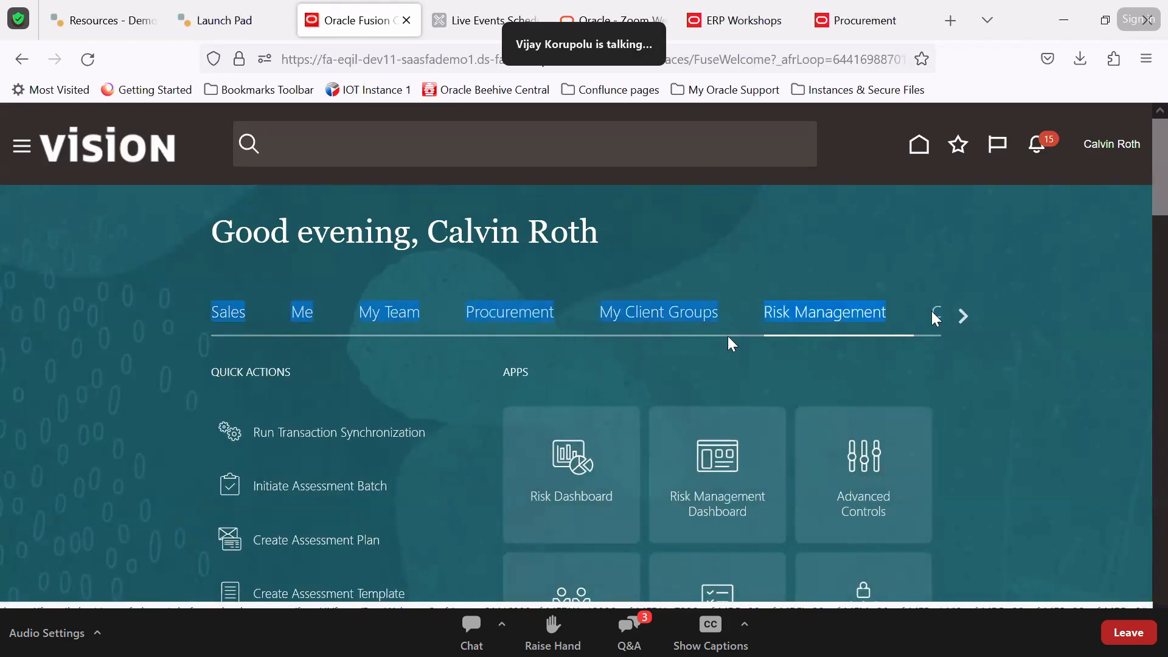
left_click(935, 314)
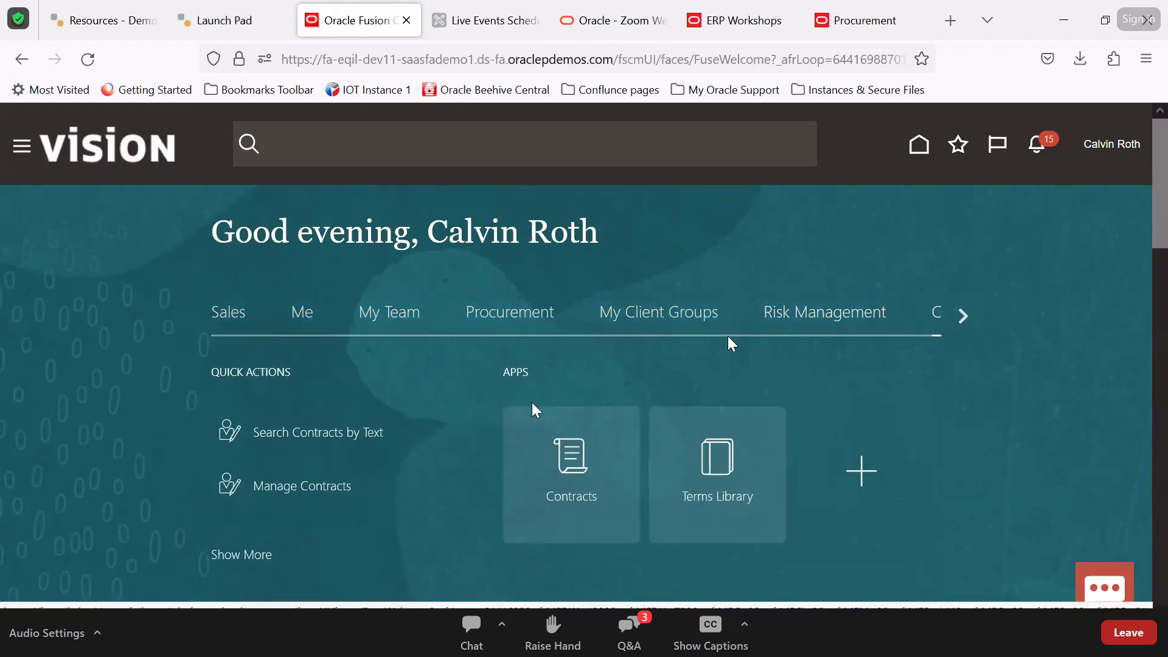
left_click(586, 492)
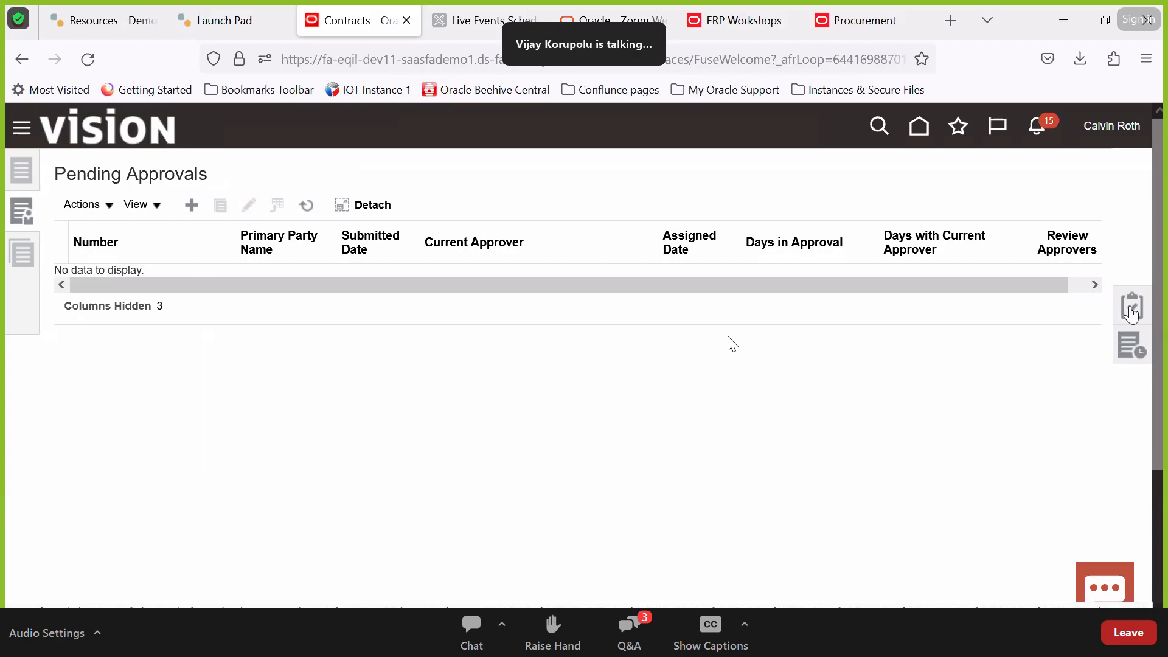
left_click(1129, 359)
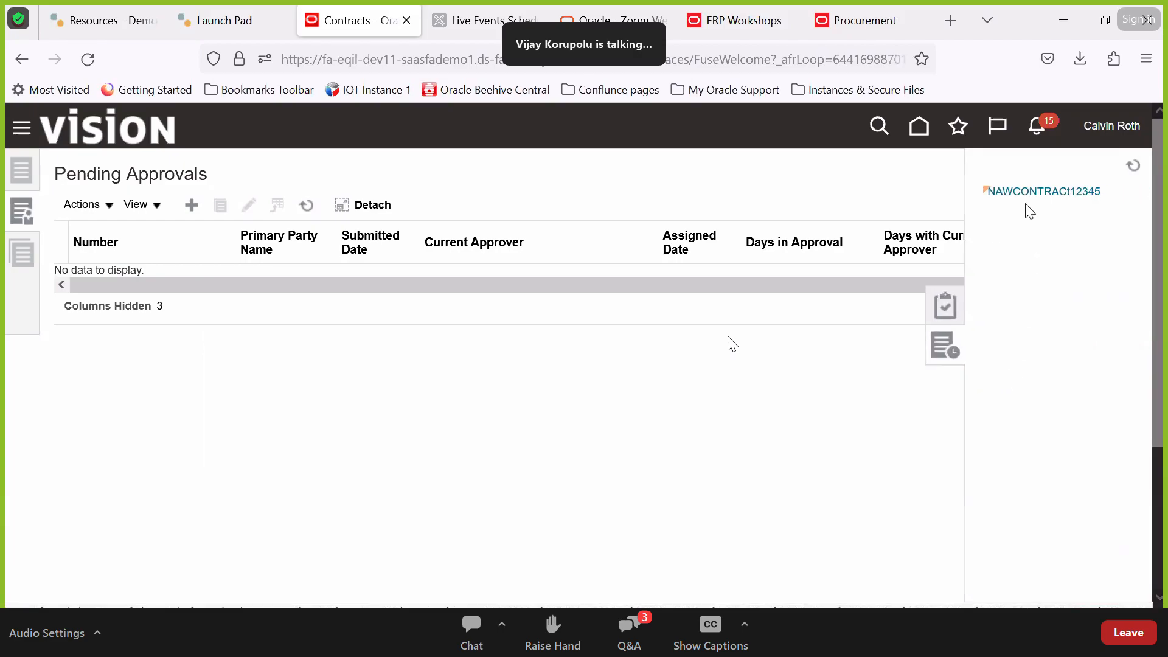
left_click(1034, 192)
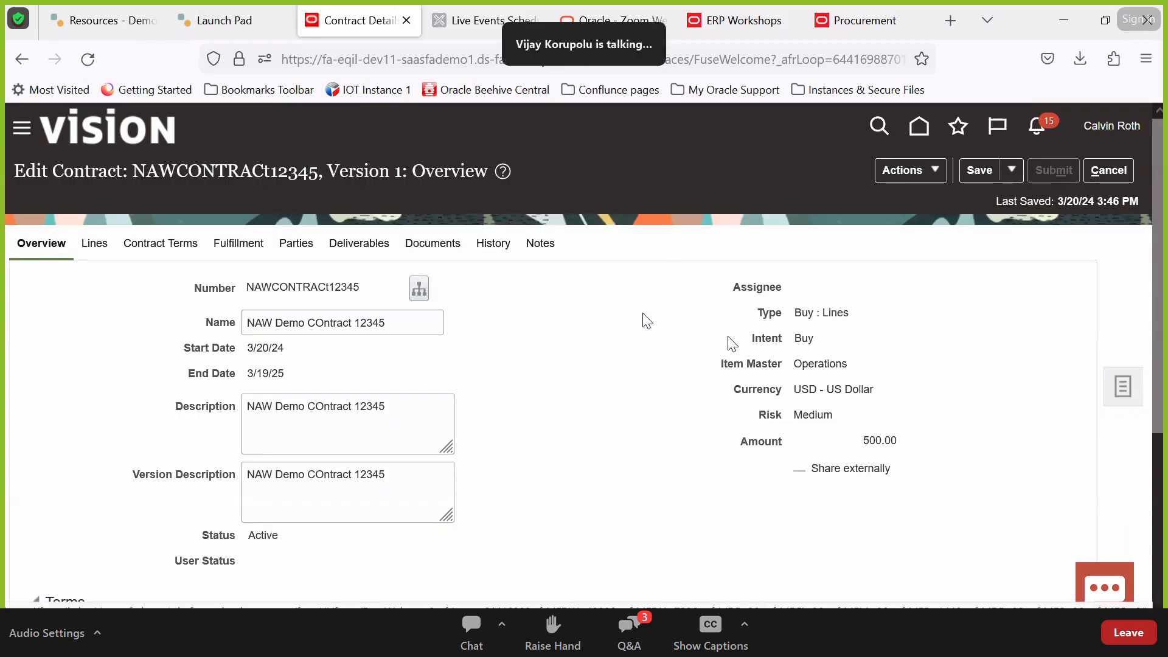
Review NAWCONTRACt12345's lines, then autocreate fulfillment lines on the Fulfillment tab
left_click_drag(95, 237, 82, 242)
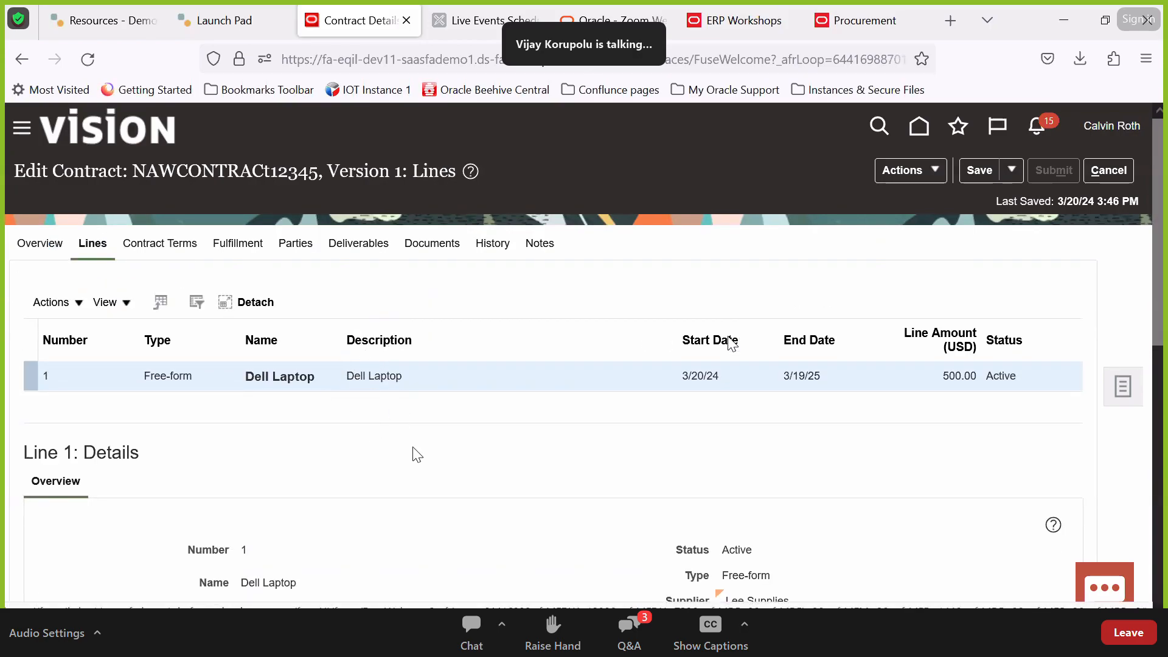
scroll(412, 451, "down", 5)
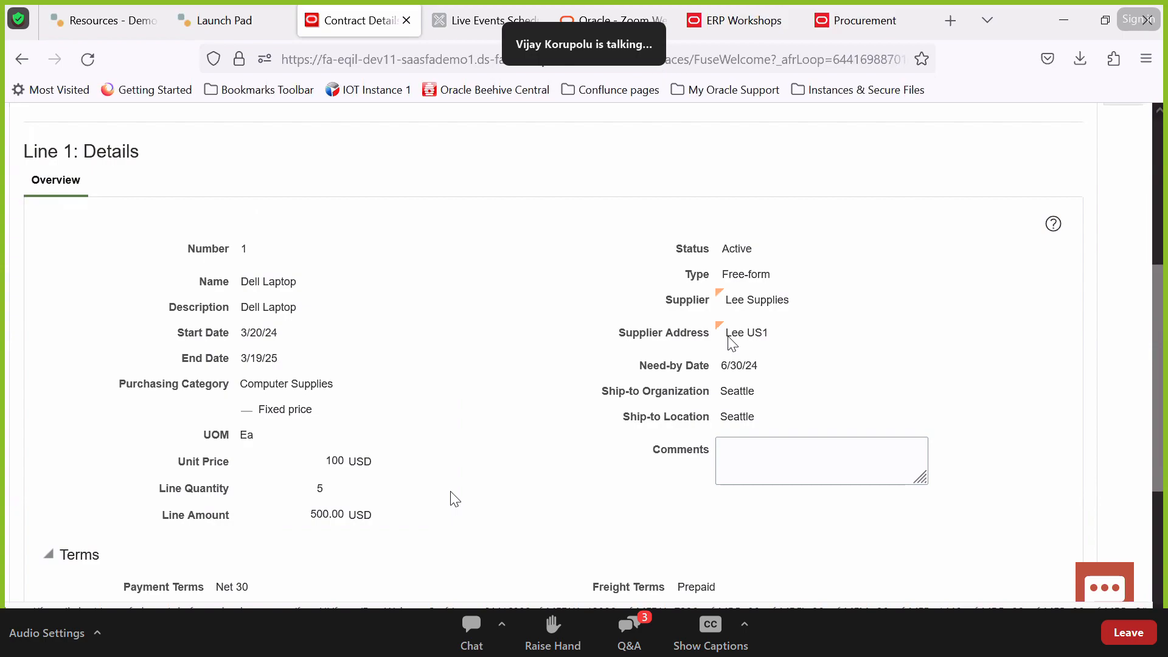
scroll(452, 496, "up", 5)
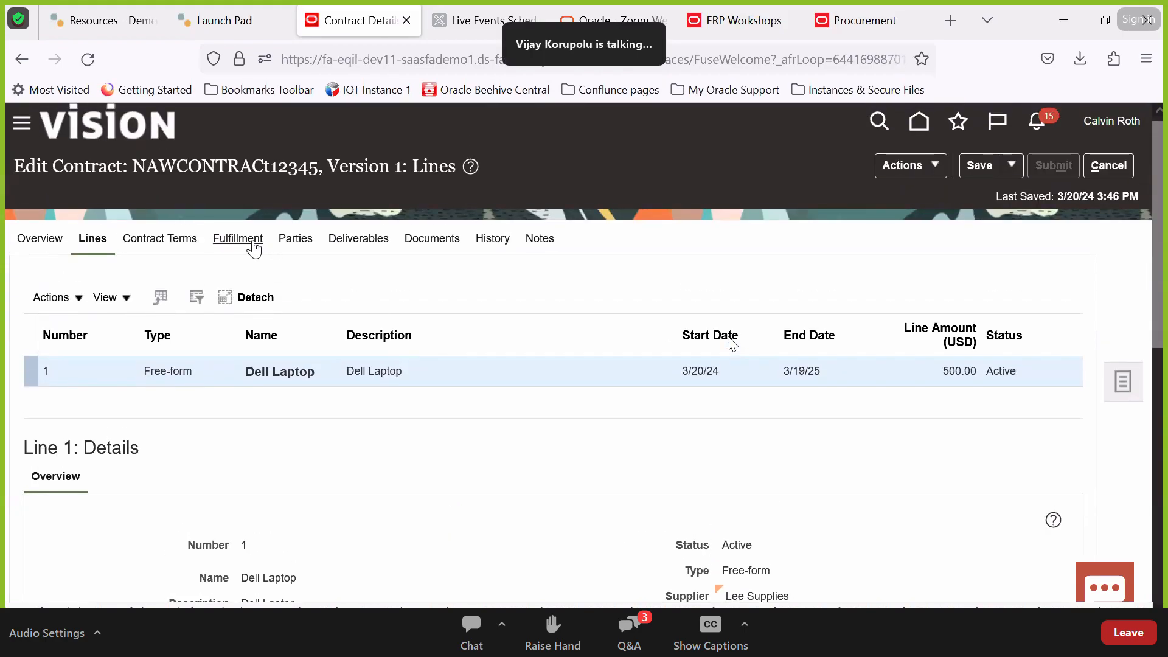
left_click(238, 239)
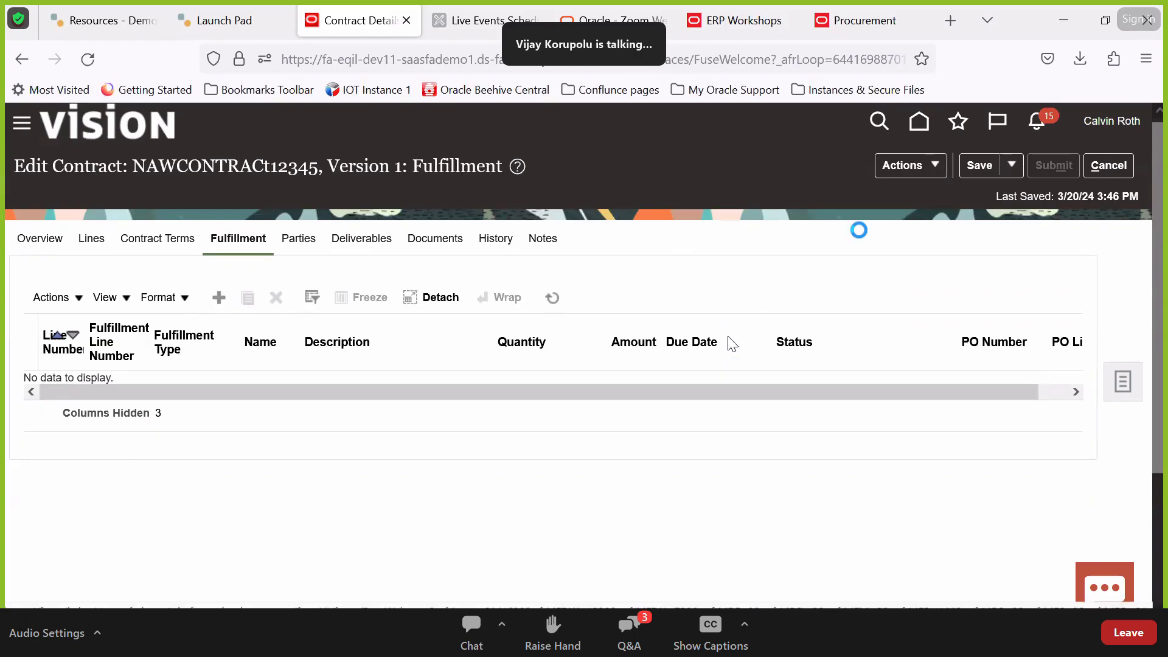
left_click(928, 167)
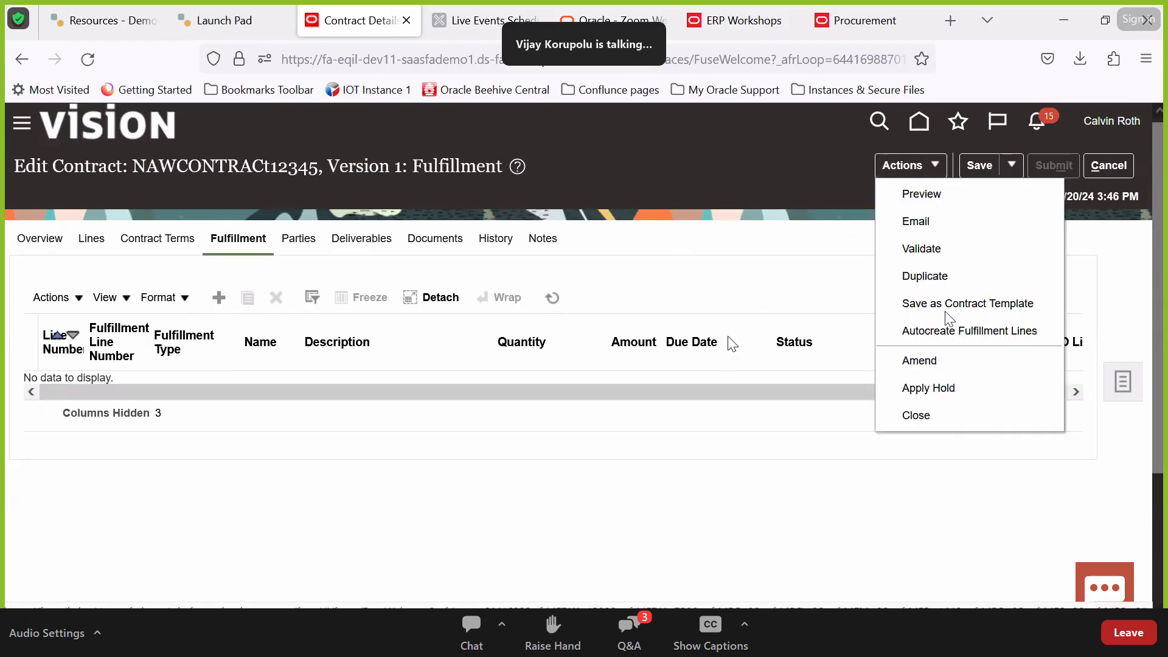
left_click(947, 333)
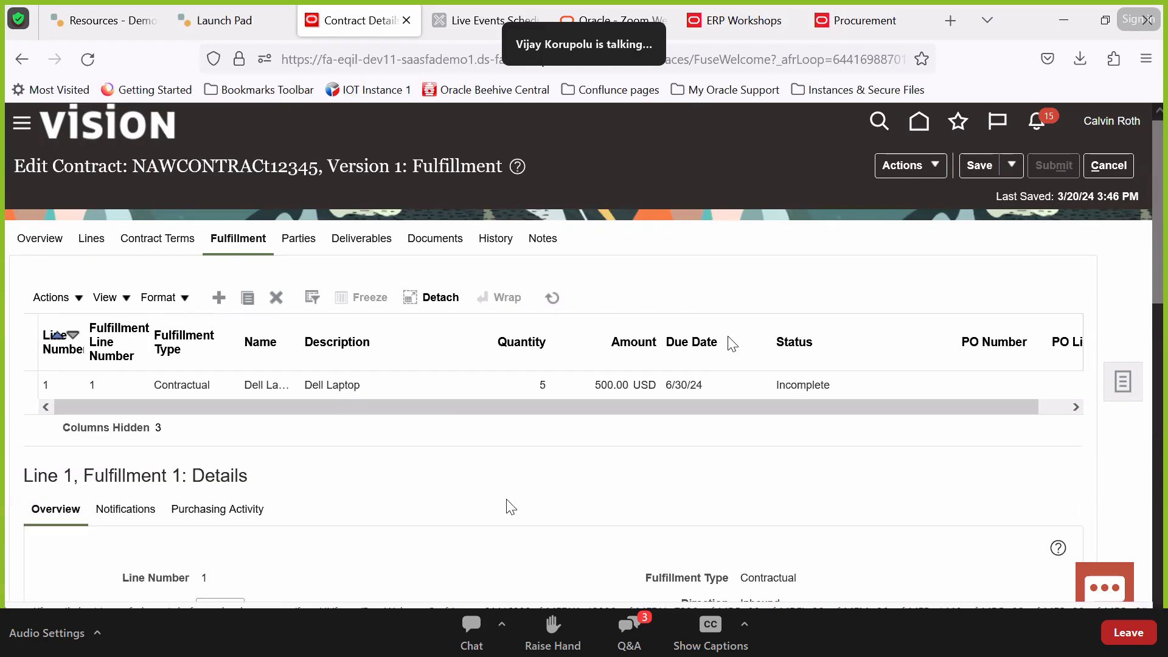
Change the Dell Laptop fulfillment line's quantity to 1 and due date to 7/1/24
left_click(401, 388)
scroll(444, 481, "down", 6)
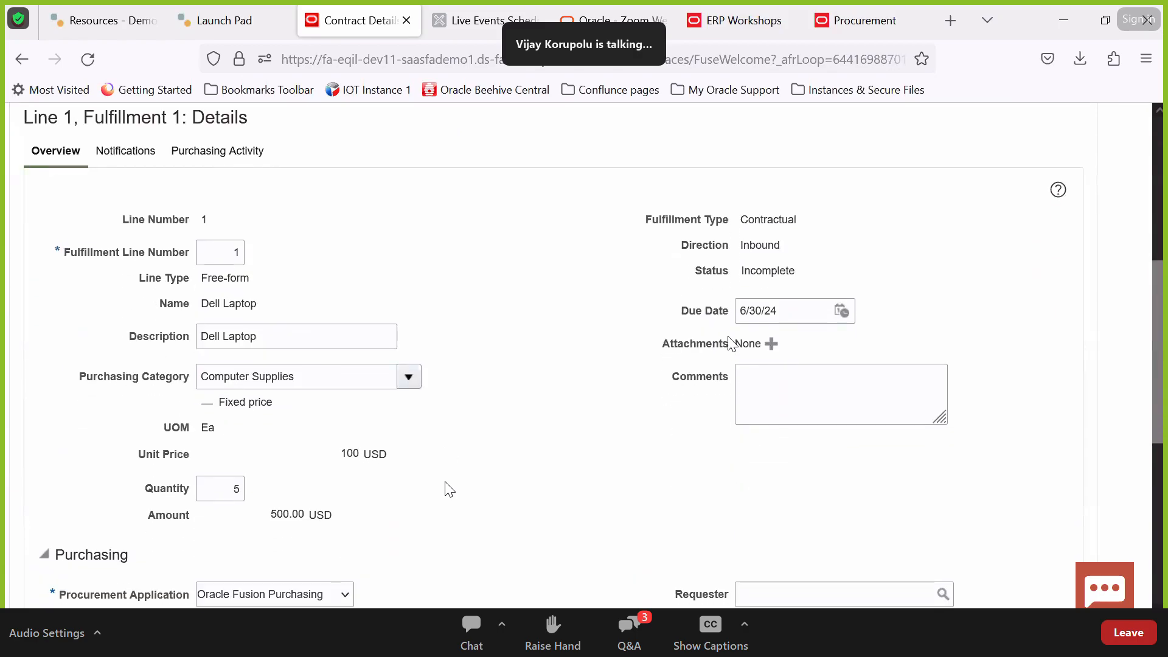
double_click(237, 479)
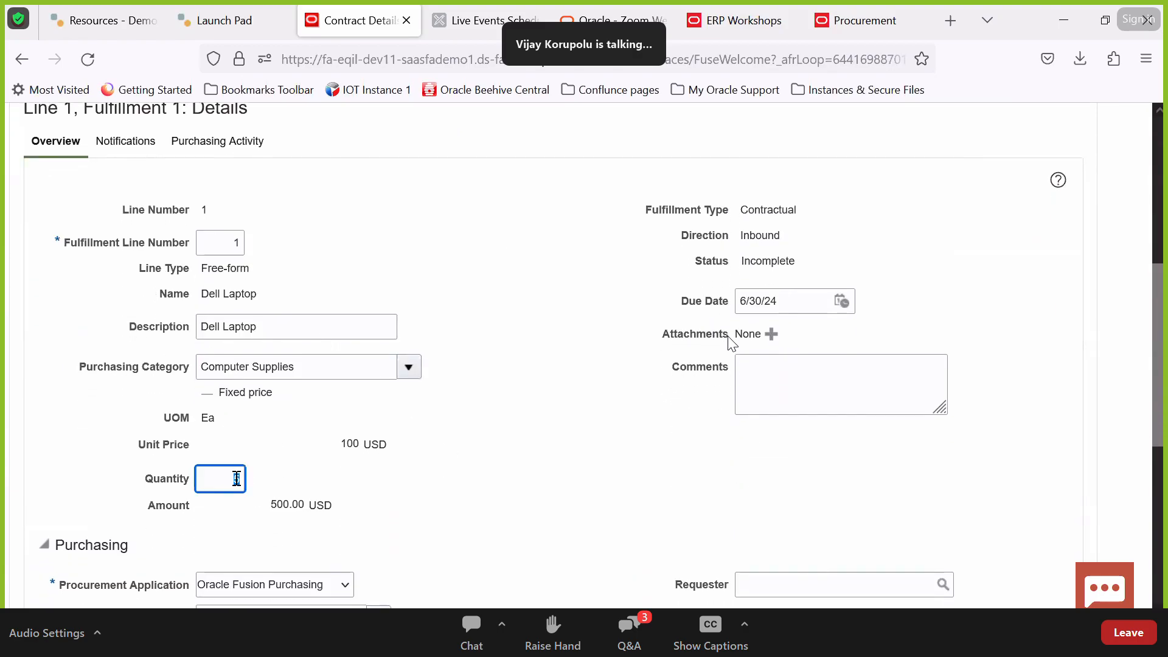
type("1")
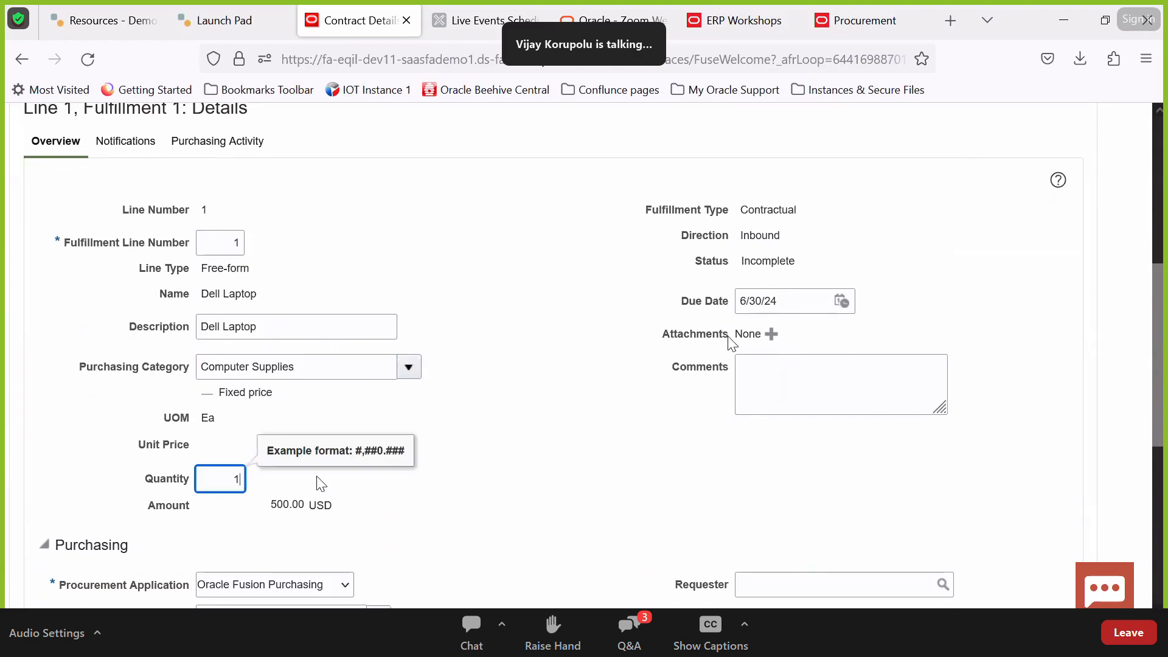
left_click(403, 499)
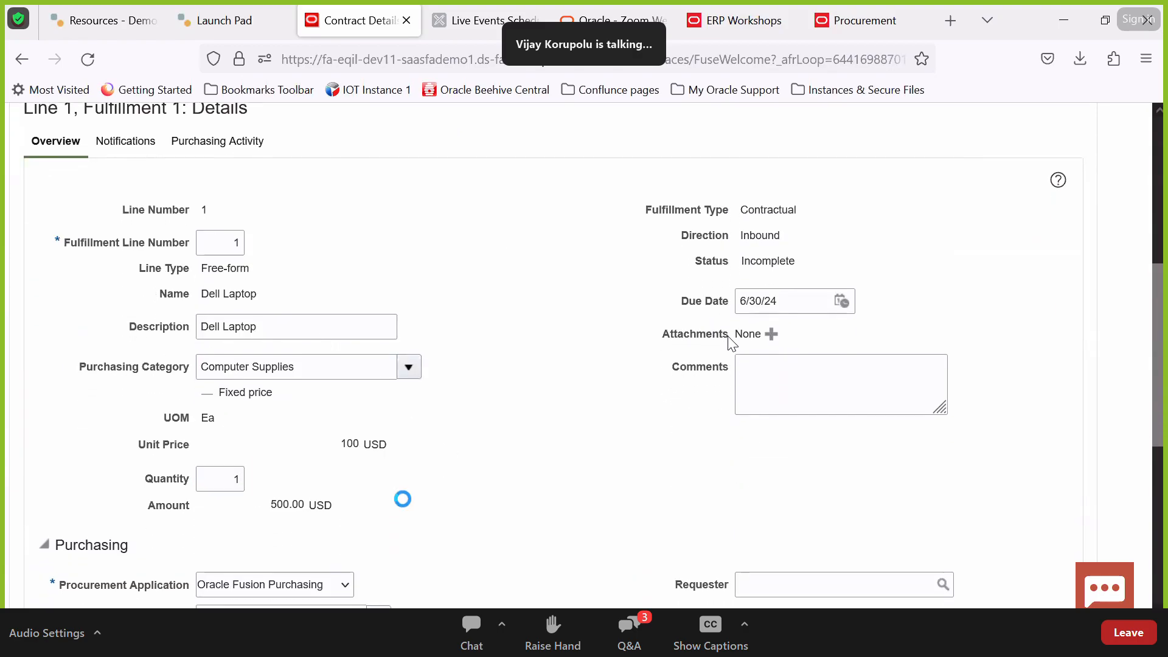
left_click(844, 303)
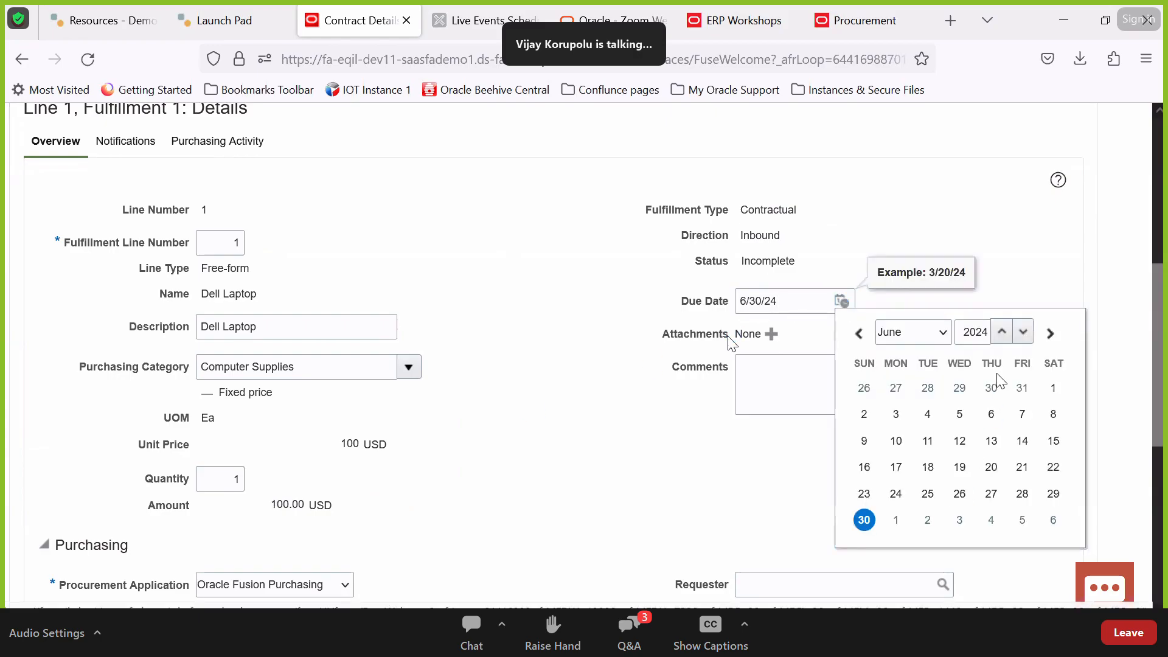
left_click(937, 332)
left_click(912, 479)
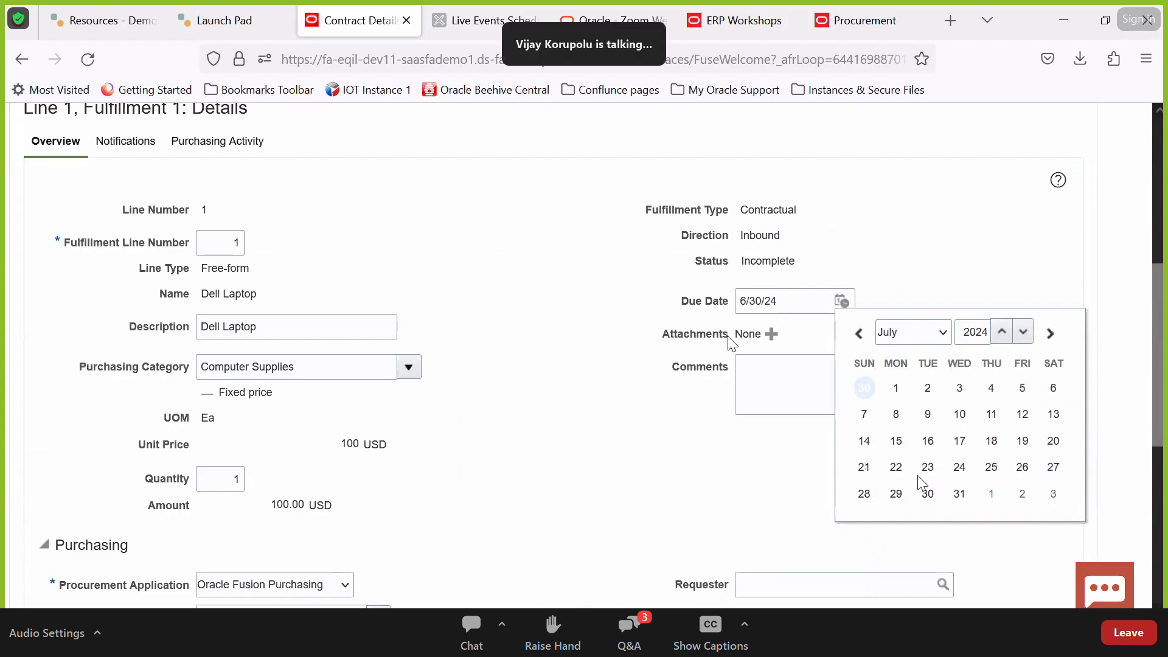
left_click(895, 388)
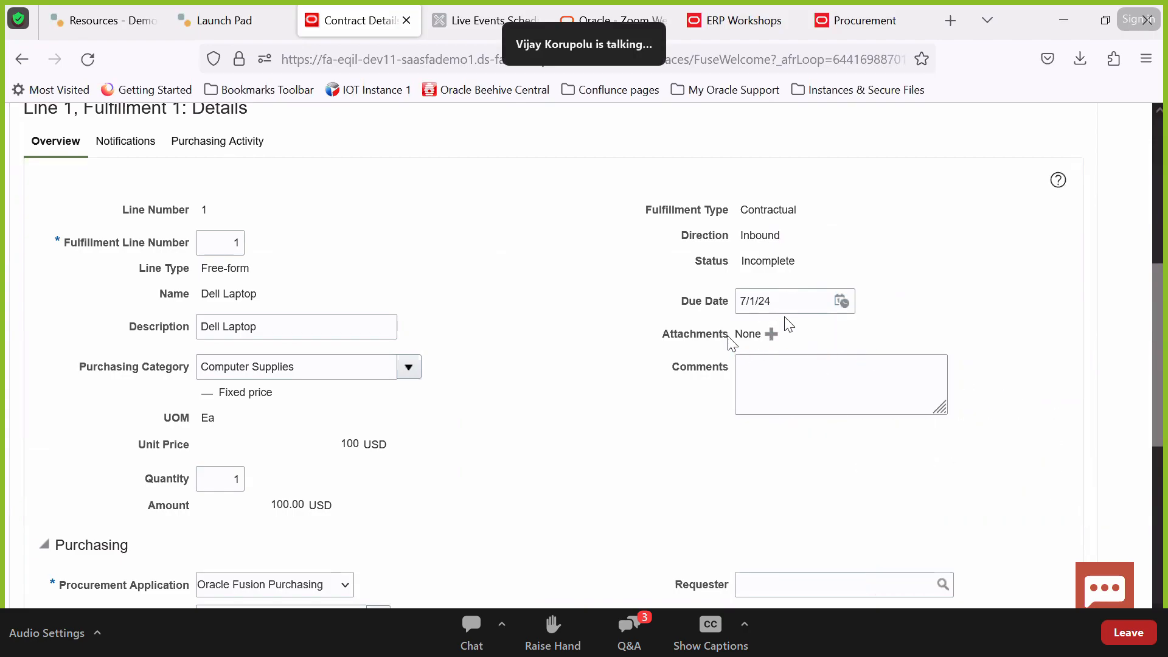
scroll(627, 416, "down", 3)
scroll(627, 416, "down", 6)
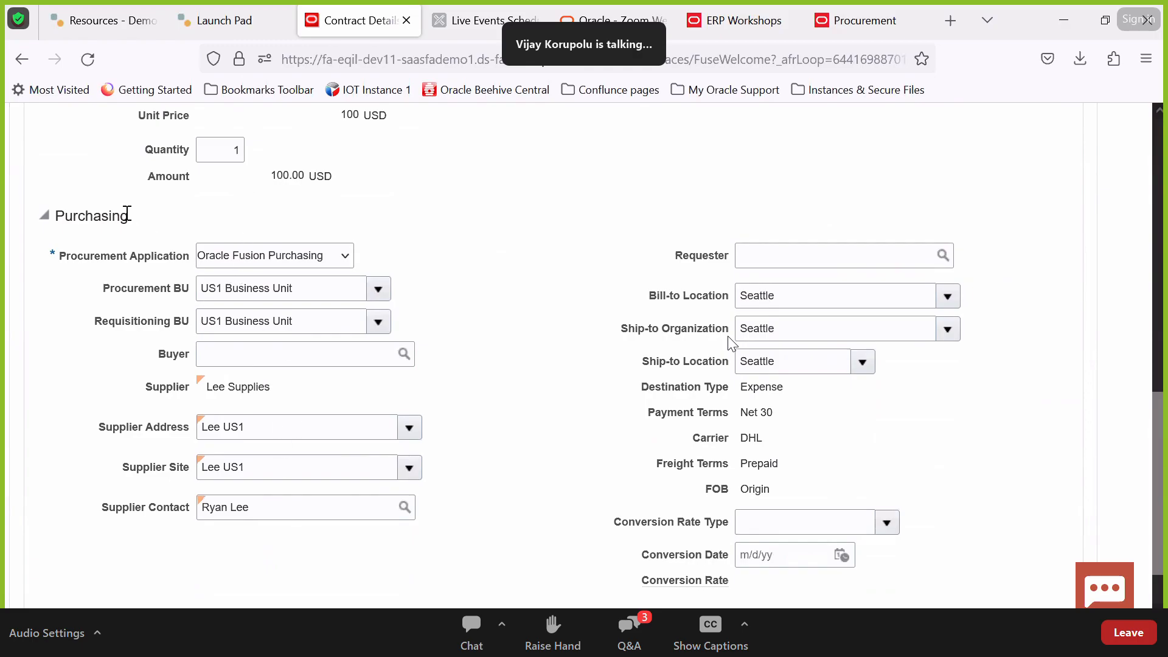
Keep Oracle Fusion Purchasing as the procurement application and select the Buyer field
left_click(284, 258)
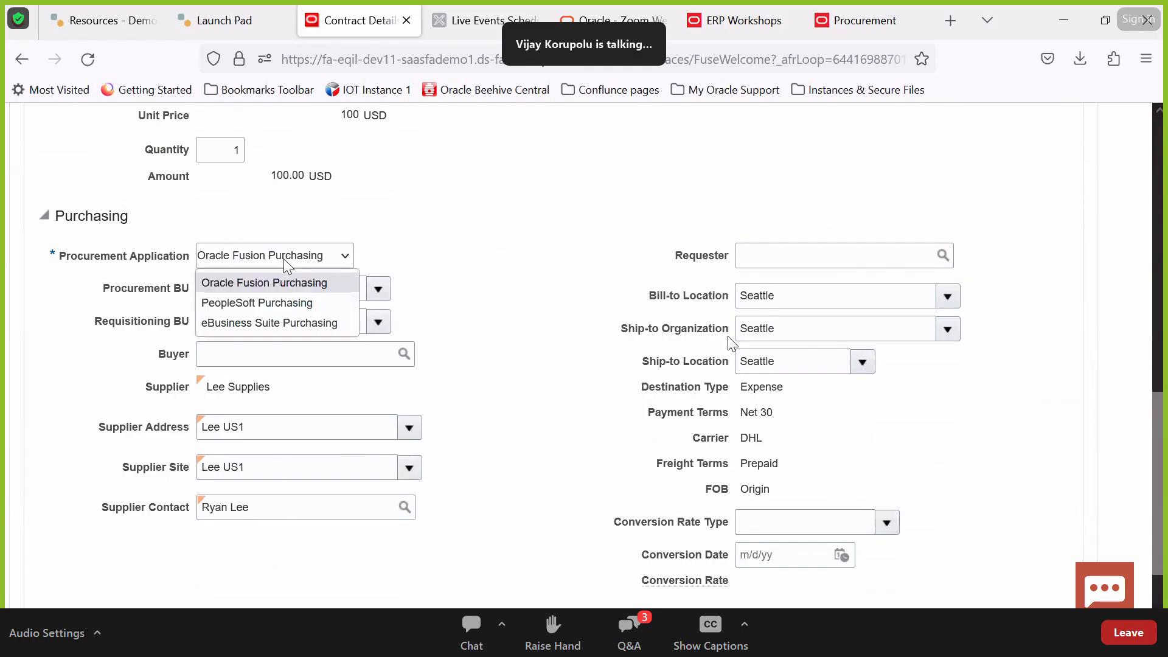
left_click(436, 246)
left_click(344, 261)
left_click(451, 263)
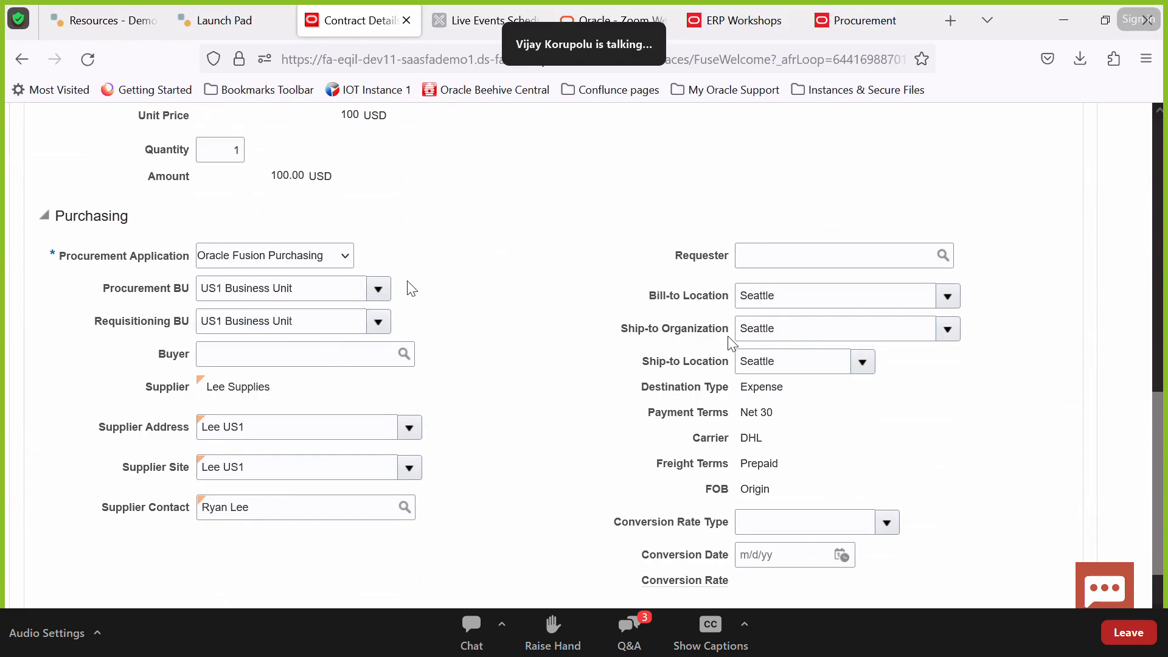
left_click(363, 346)
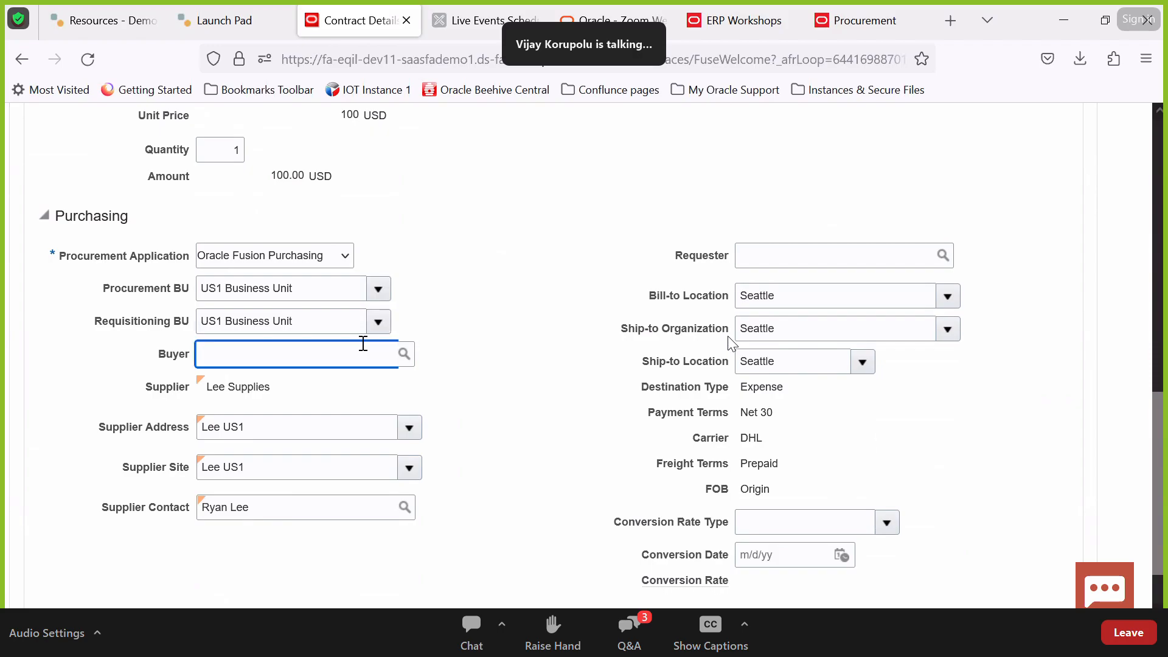
Search for the buyer by name in the buyer search dialog and select them
type("roth")
key("Tab")
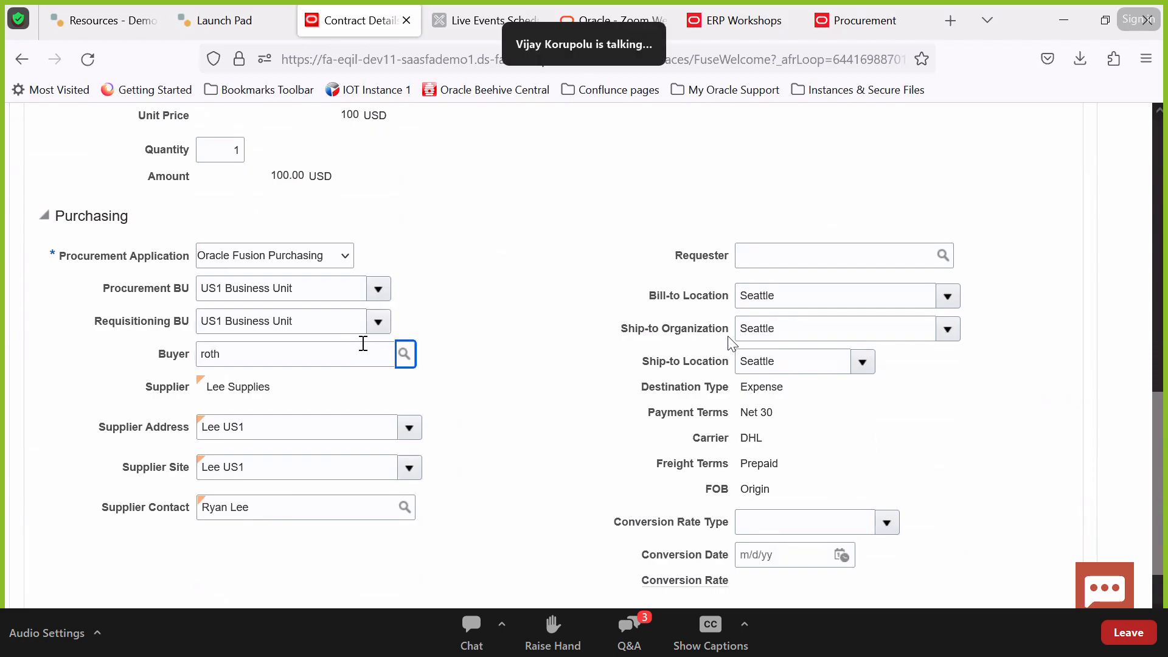
key("Return")
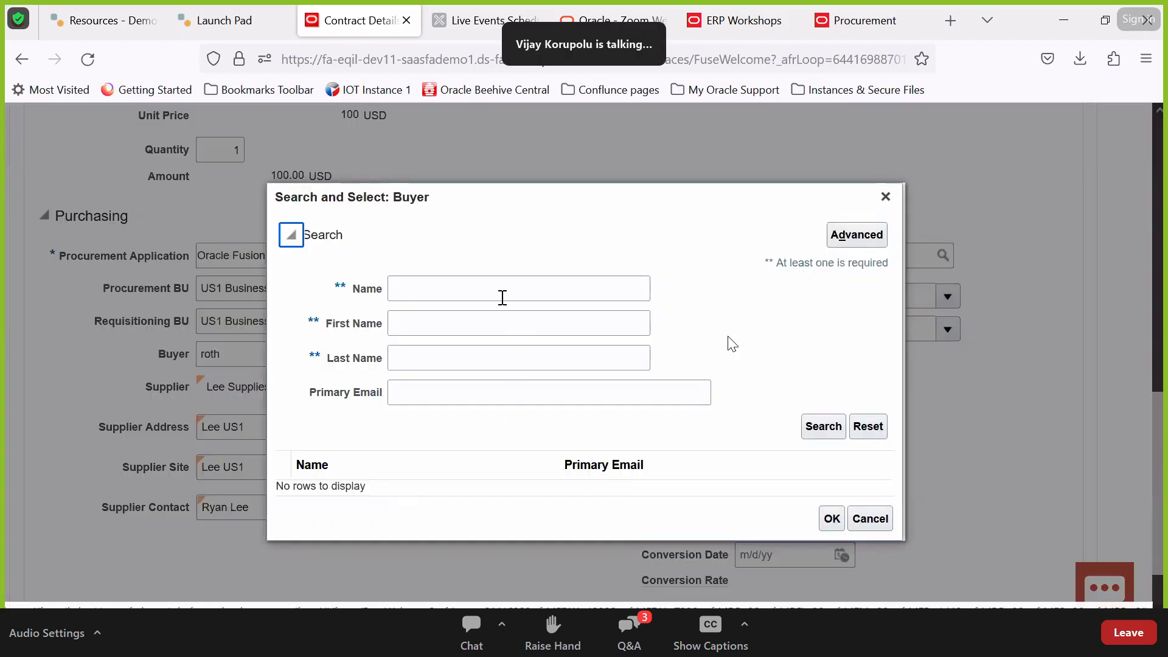
left_click(496, 288)
type("roth")
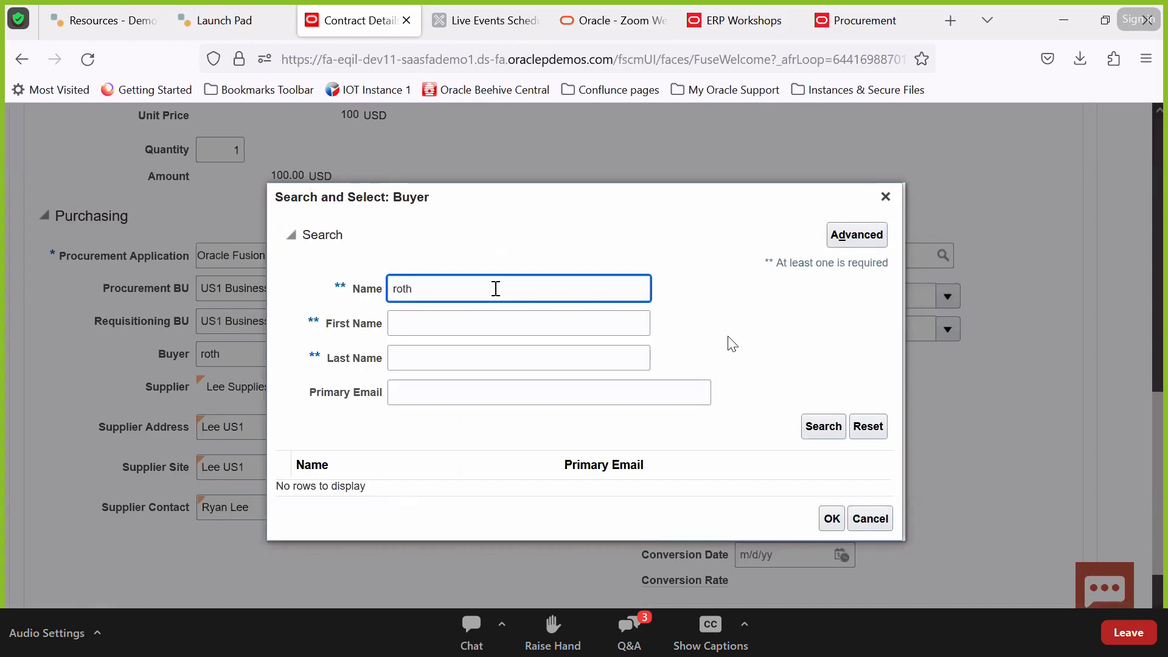
left_click(815, 440)
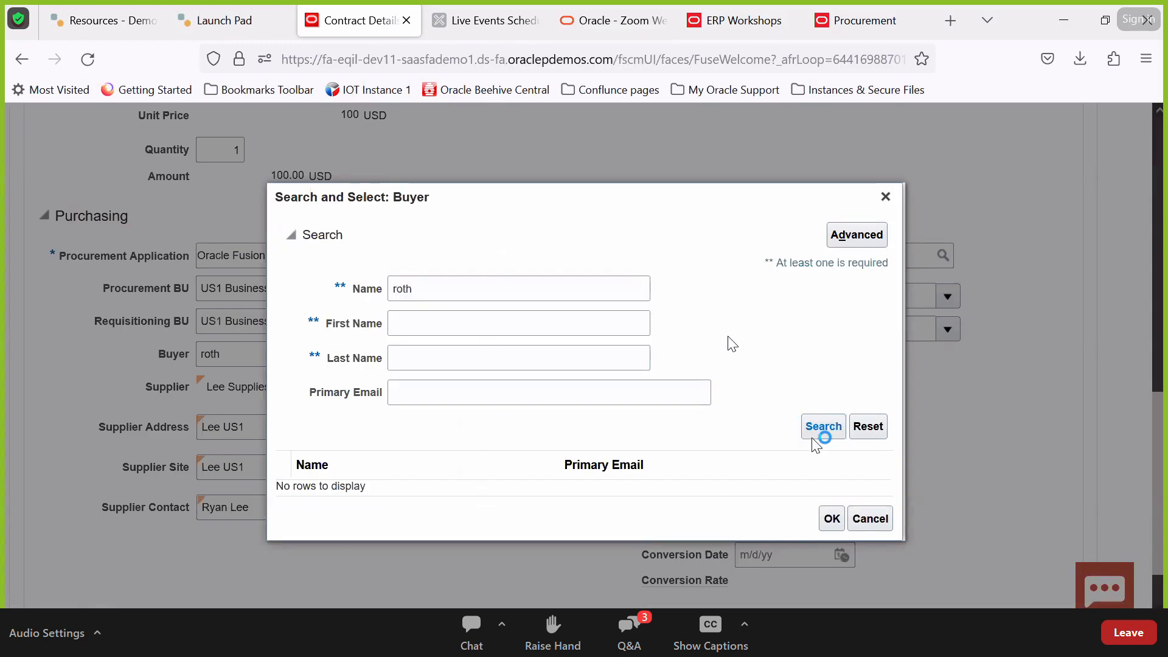
double_click(447, 285)
type("calvin")
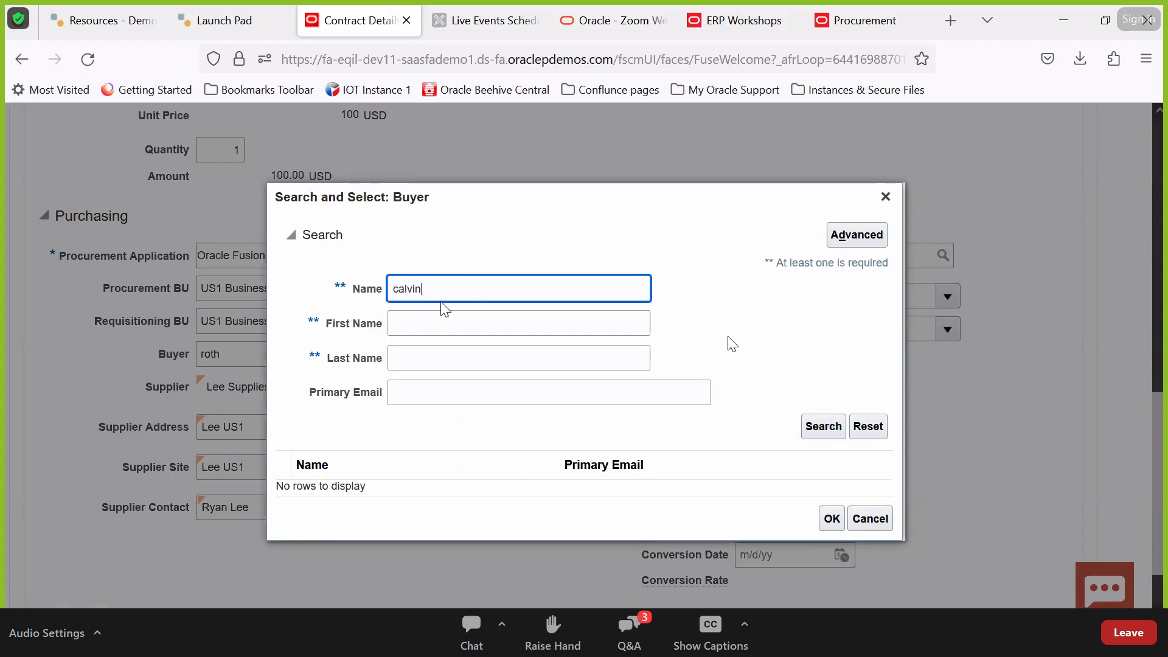
key("Return")
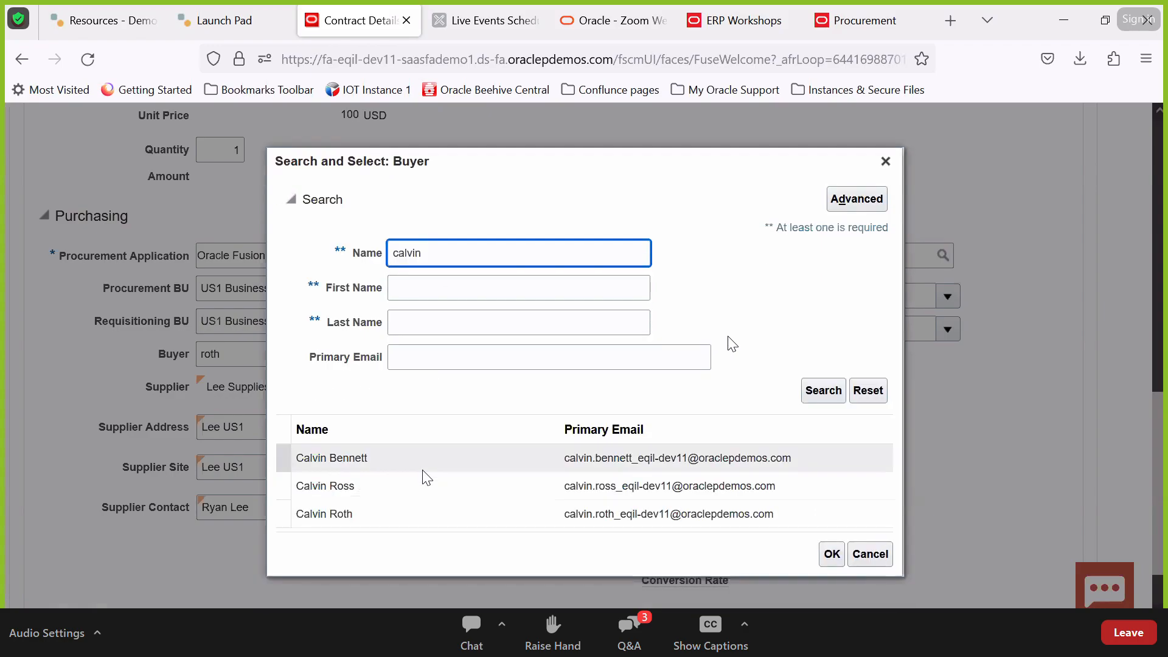
left_click(407, 514)
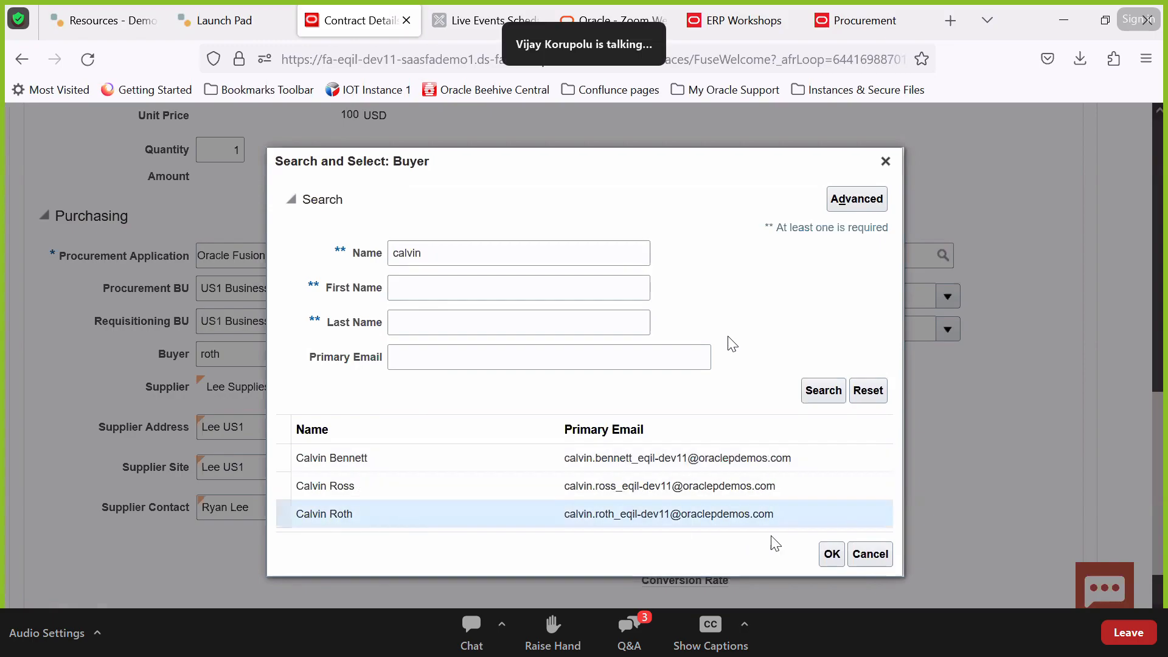
left_click(831, 553)
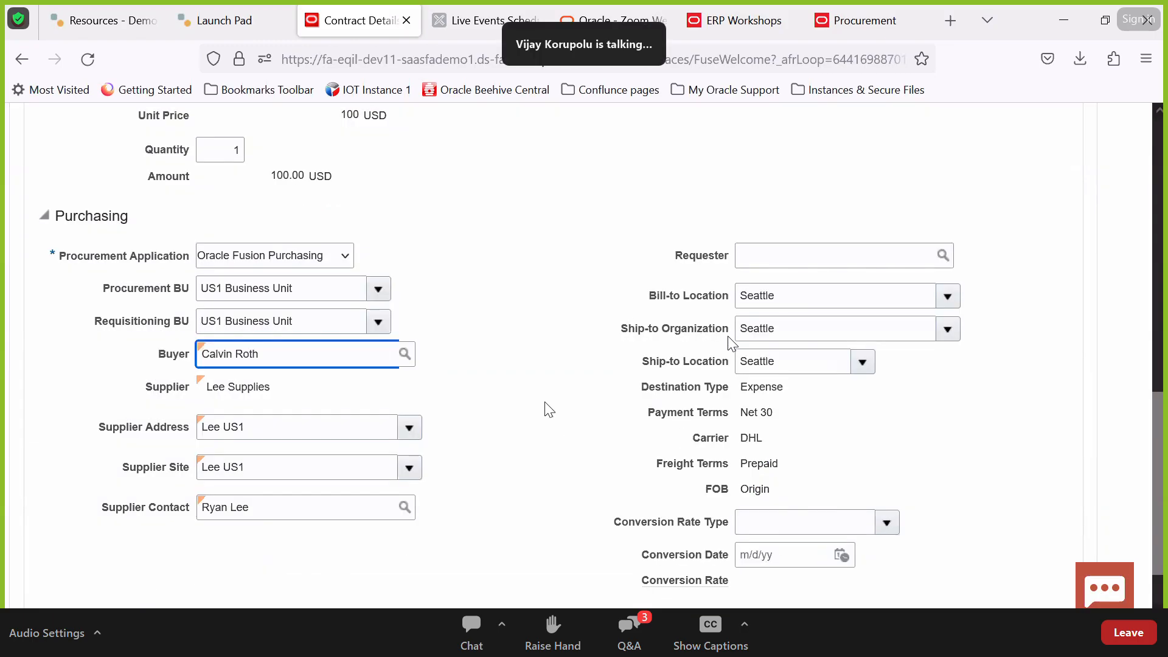
Set the same person as the fulfillment line's requester
left_click(840, 258)
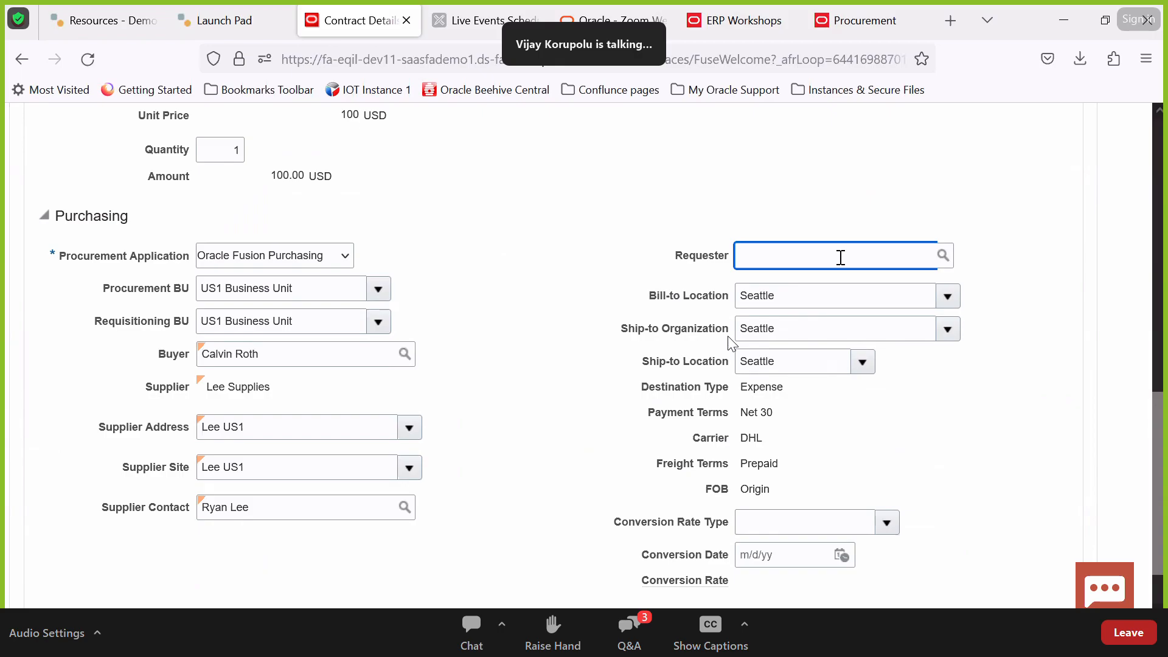
type("Calvin")
key("Tab")
key("Return")
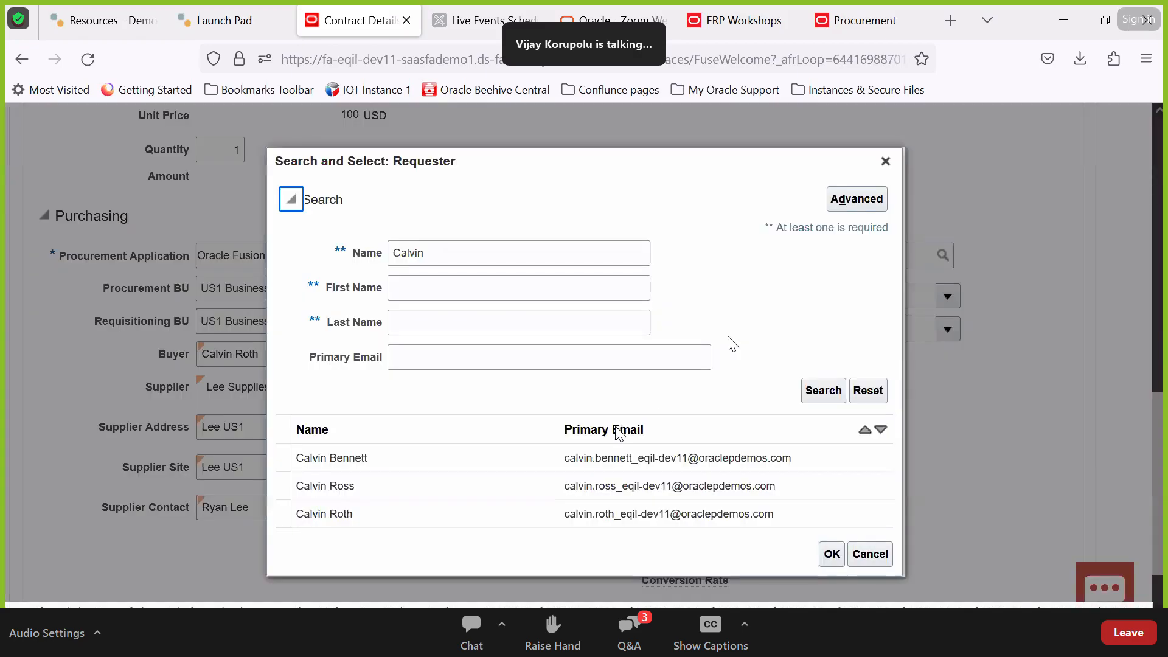
double_click(541, 514)
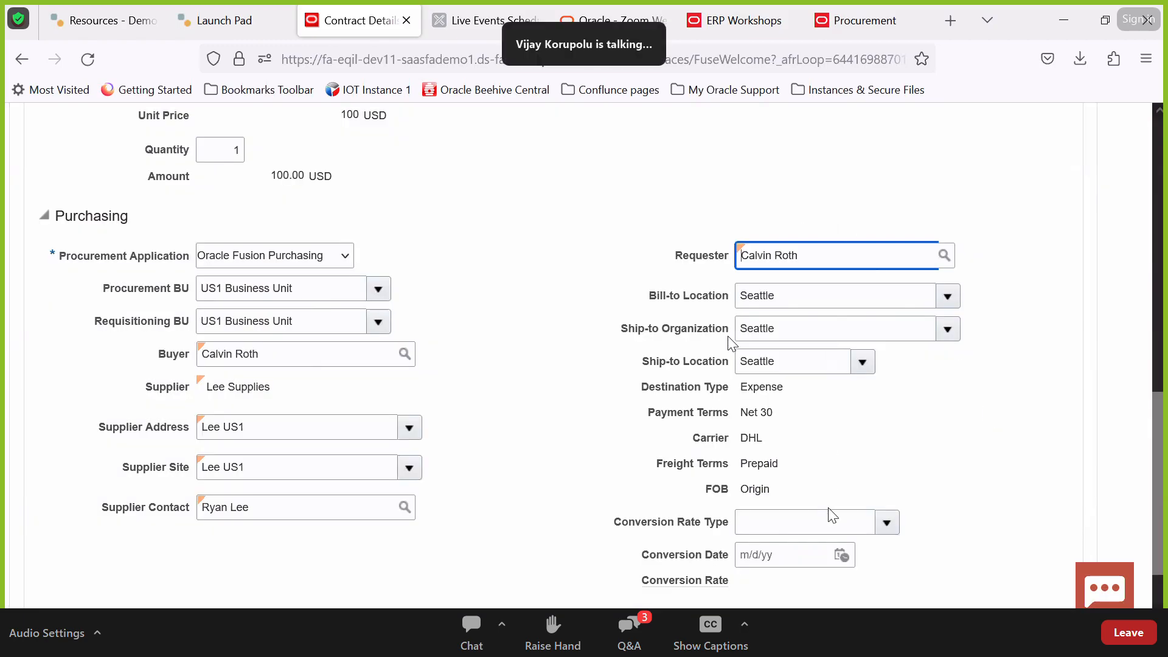
Verify the line's quantity of 1 and save the contract
scroll(1005, 470, "down", 2)
scroll(1004, 470, "up", 1)
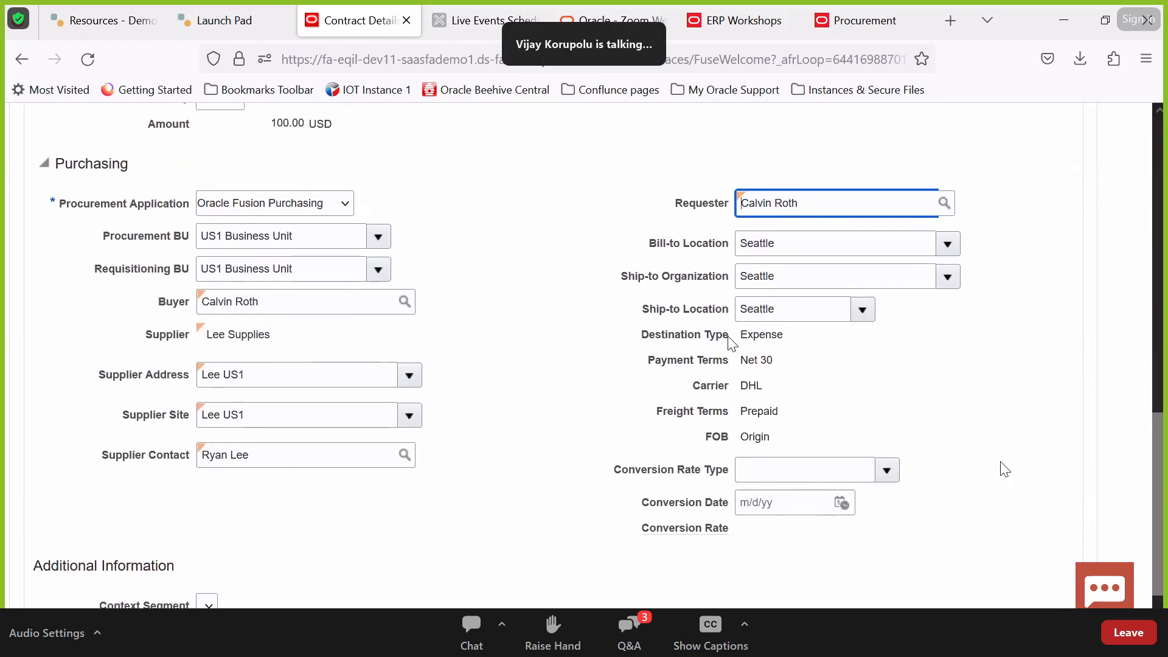
scroll(855, 407, "up", 6)
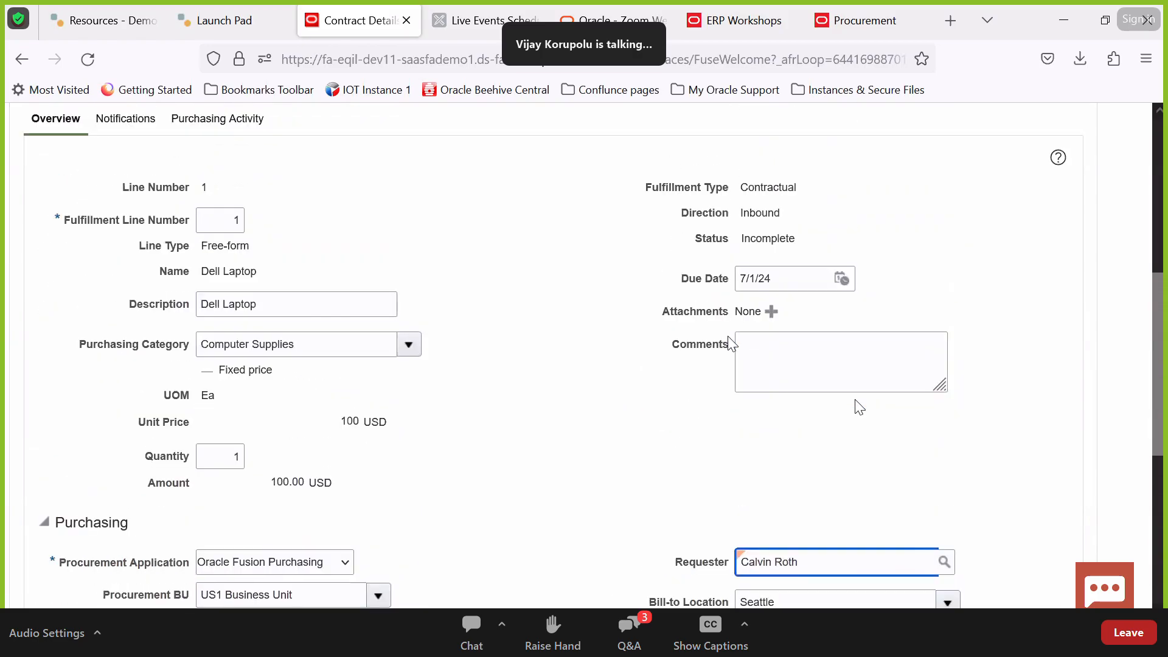
scroll(857, 400, "up", 4)
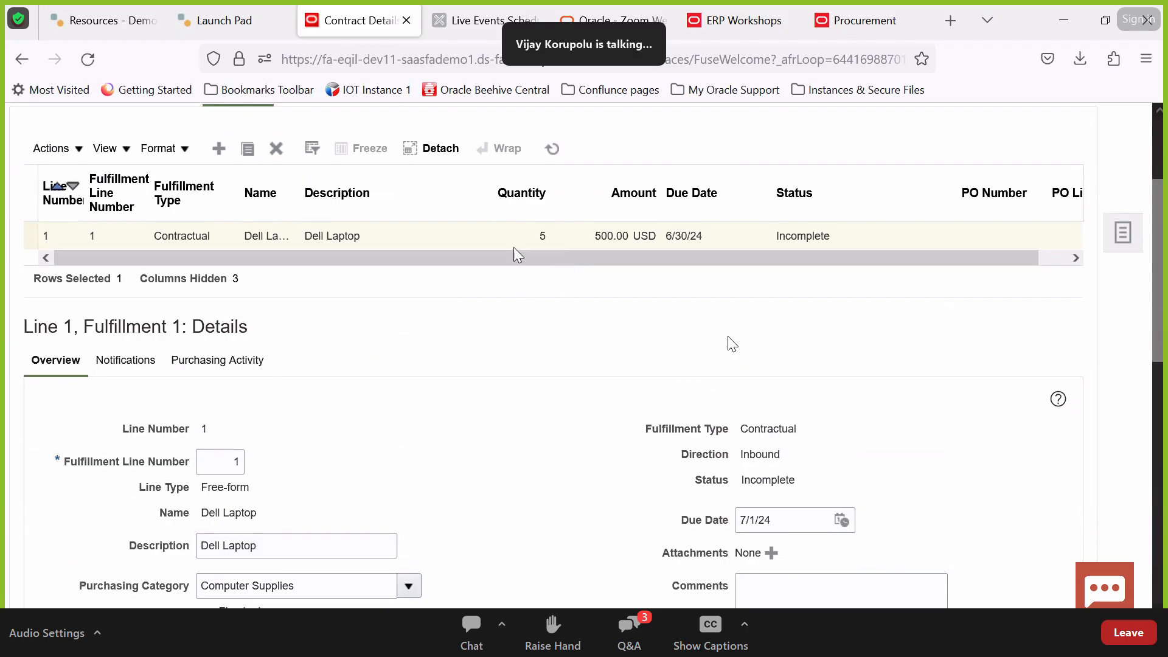
scroll(508, 324, "down", 1)
scroll(509, 324, "down", 5)
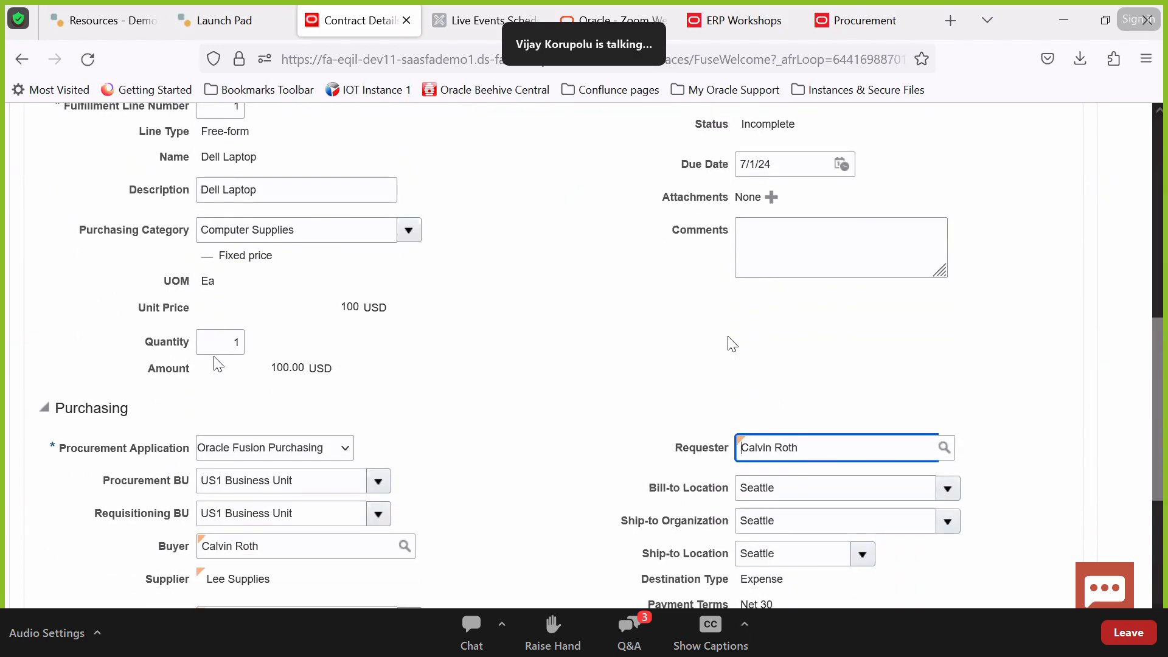
left_click(226, 338)
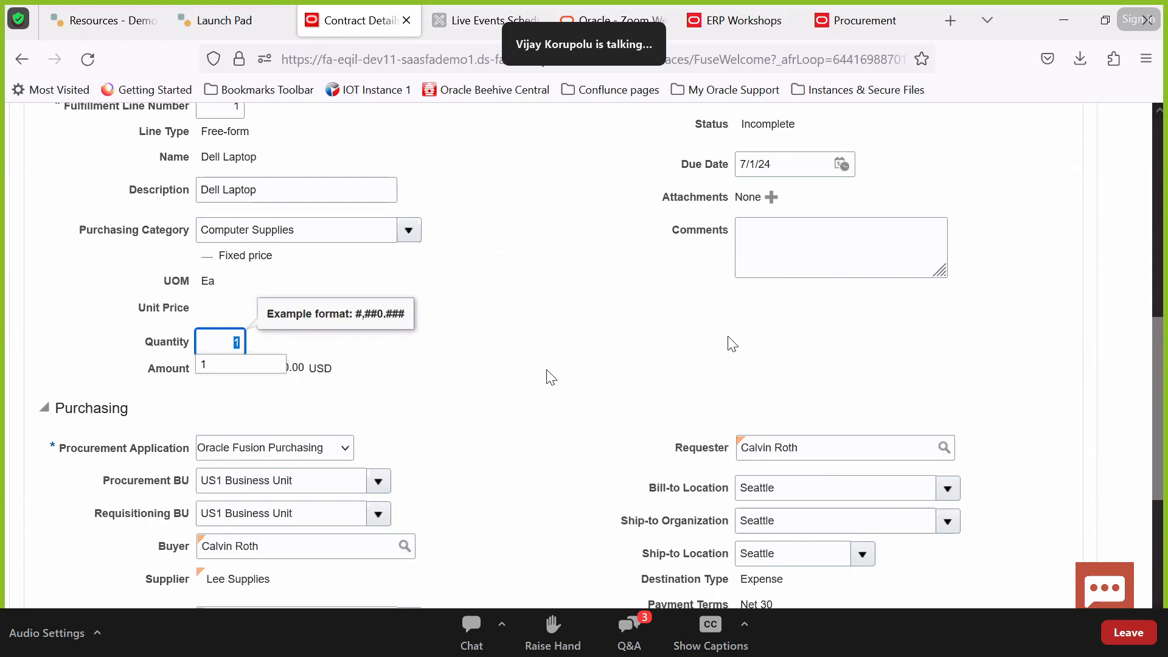
scroll(551, 377, "up", 7)
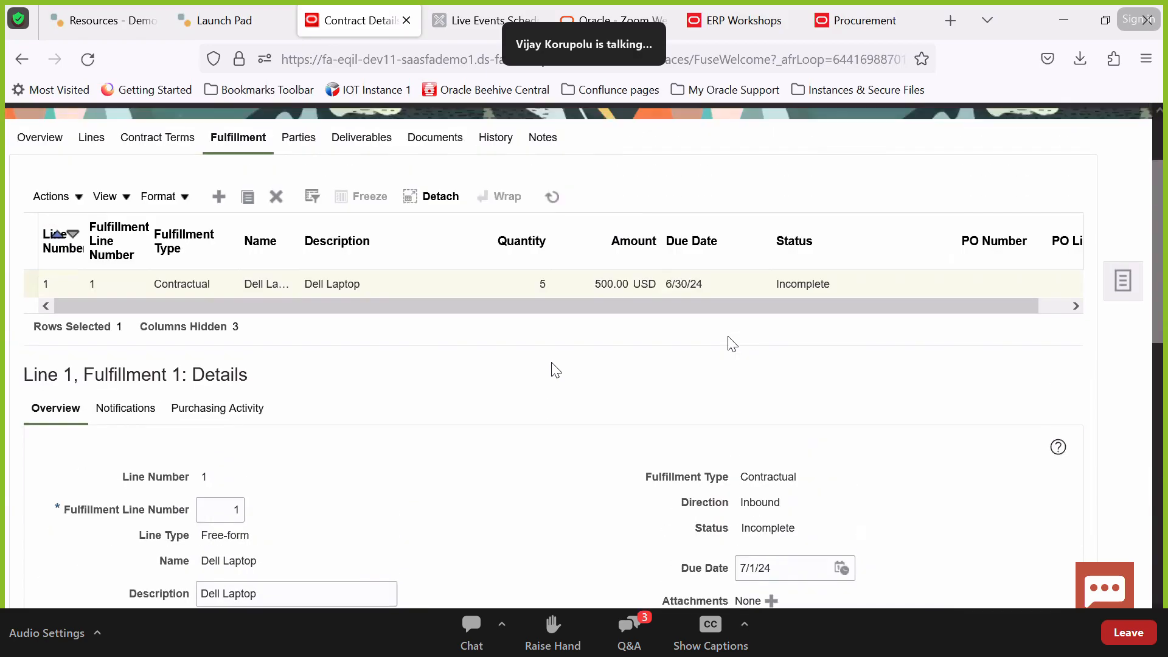
scroll(1042, 176, "up", 2)
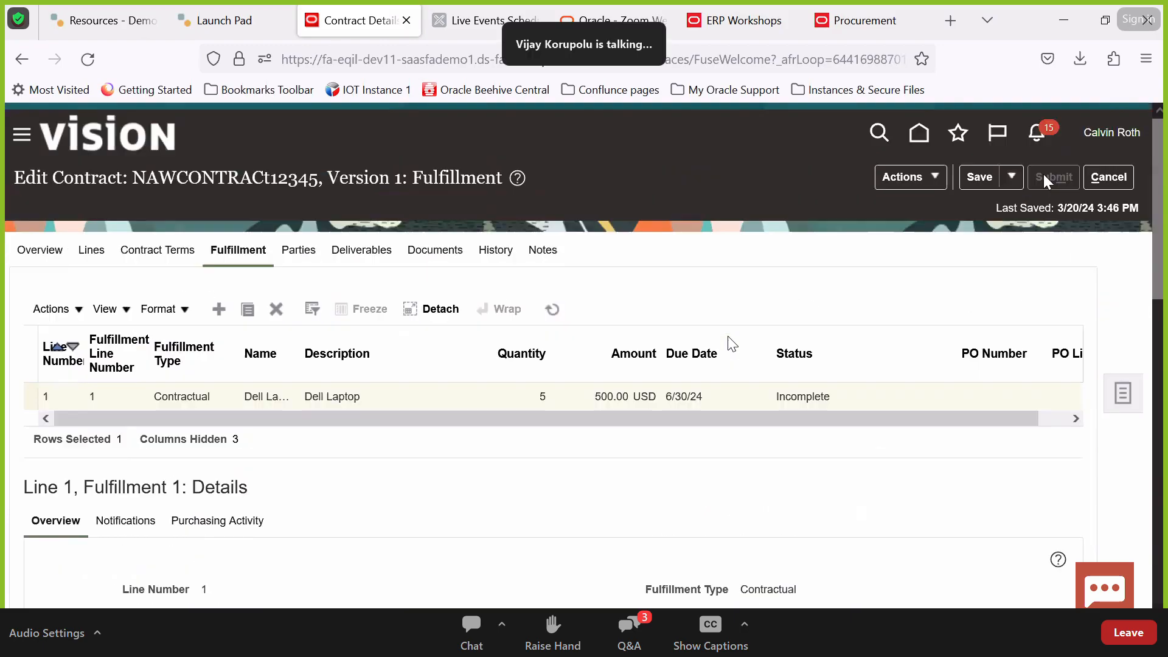
left_click(975, 171)
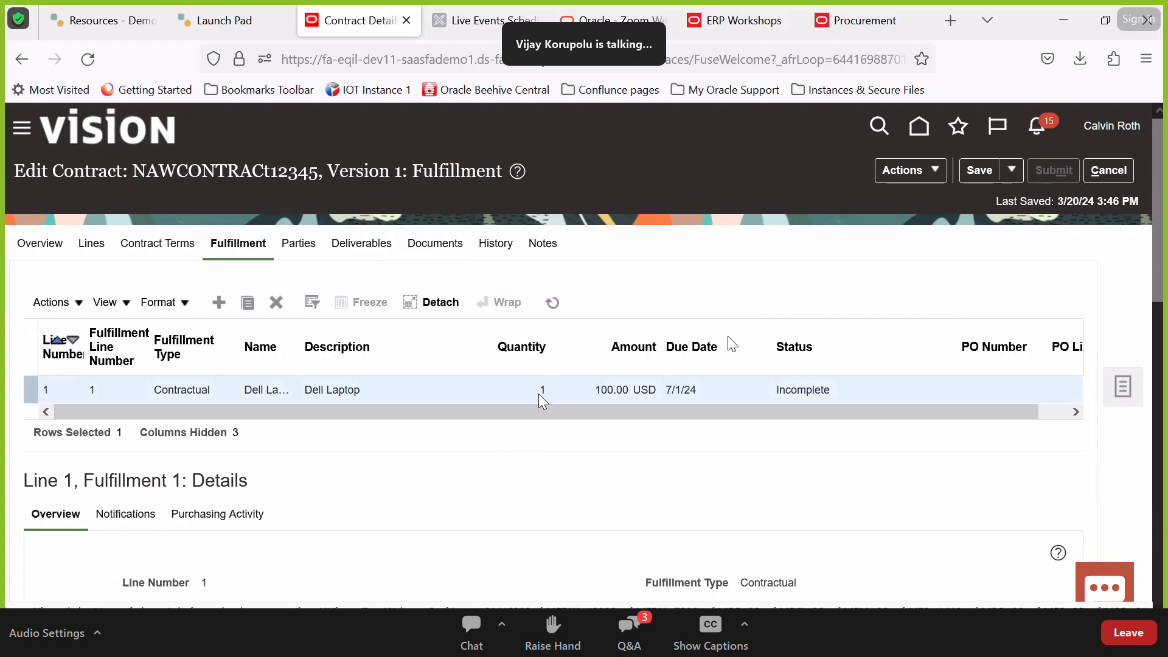
scroll(539, 398, "down", 5)
scroll(539, 398, "up", 5)
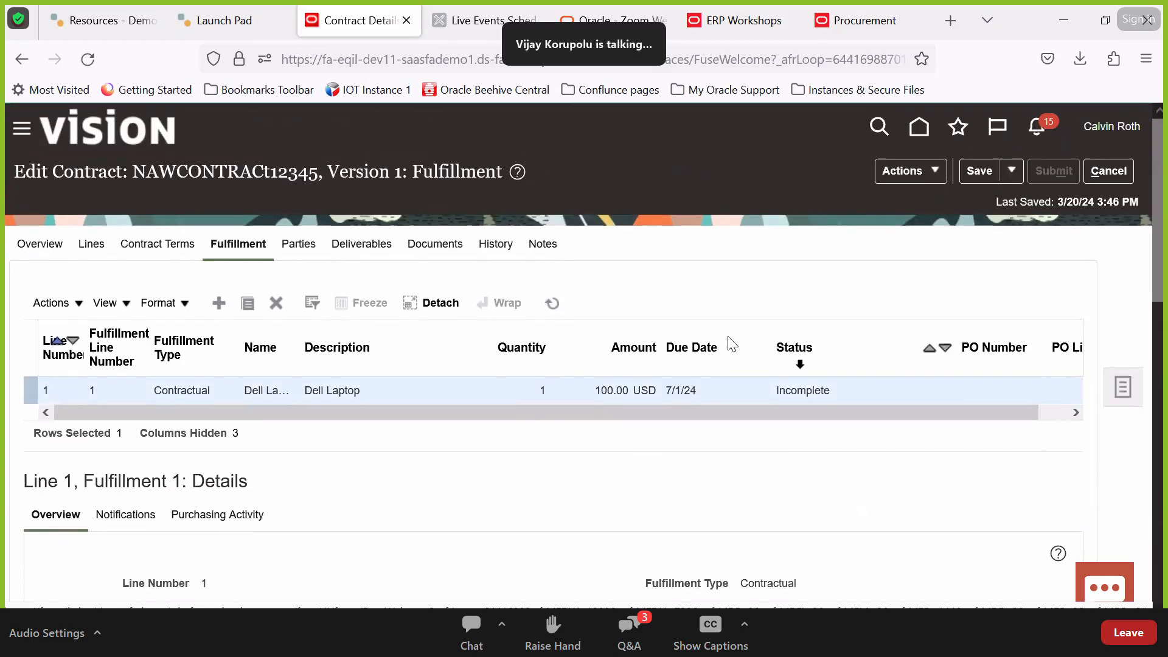
Create a purchase order from the Dell Laptop line, accepting the due-date warning
left_click(63, 306)
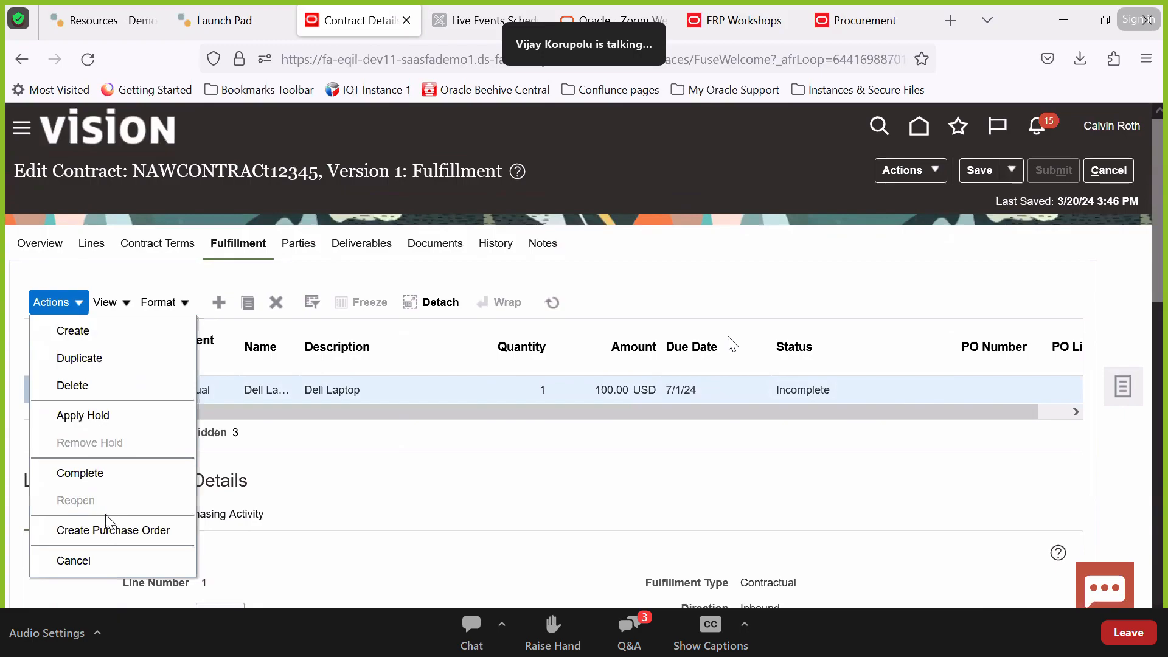
left_click(110, 531)
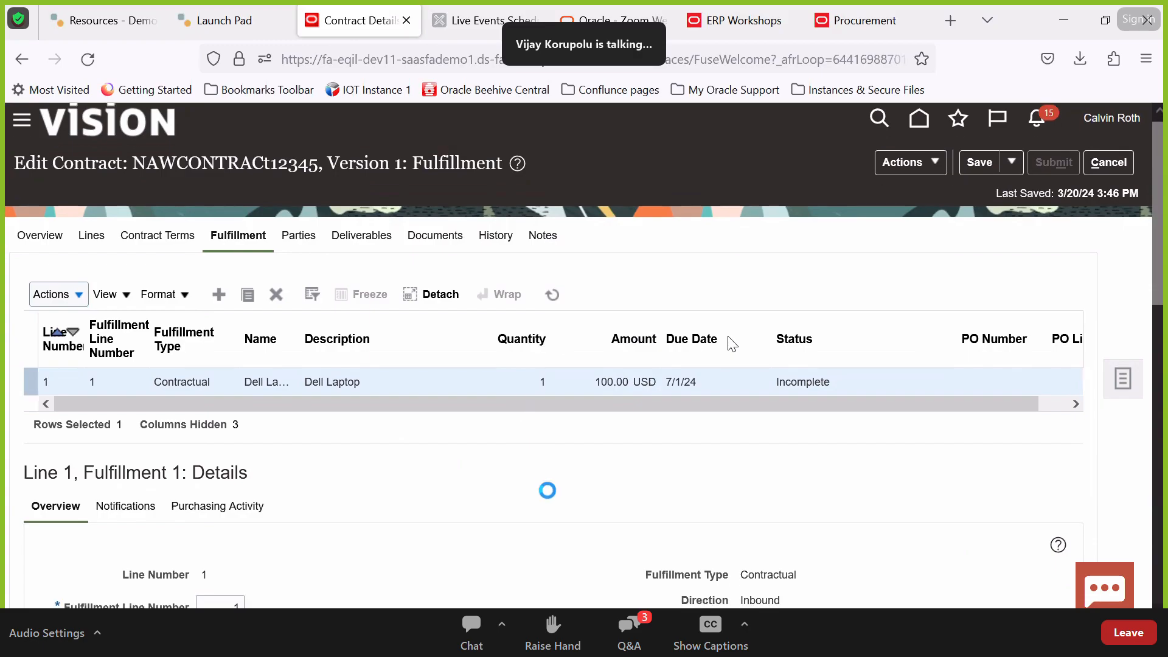
scroll(732, 345, "down", 5)
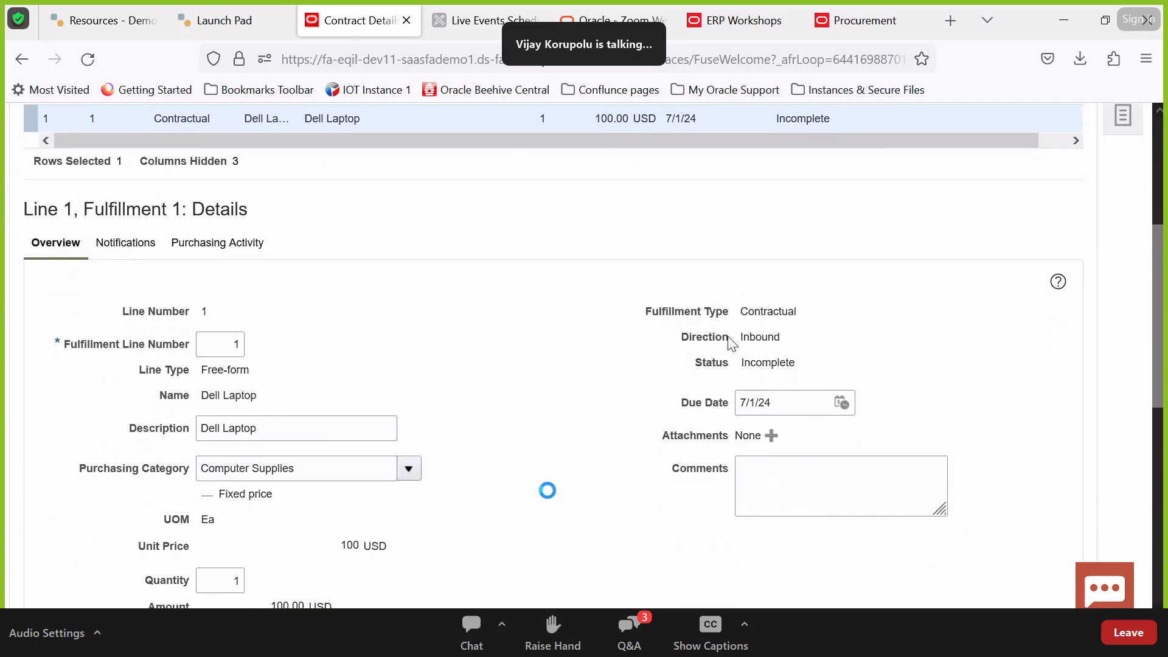
scroll(732, 344, "down", 3)
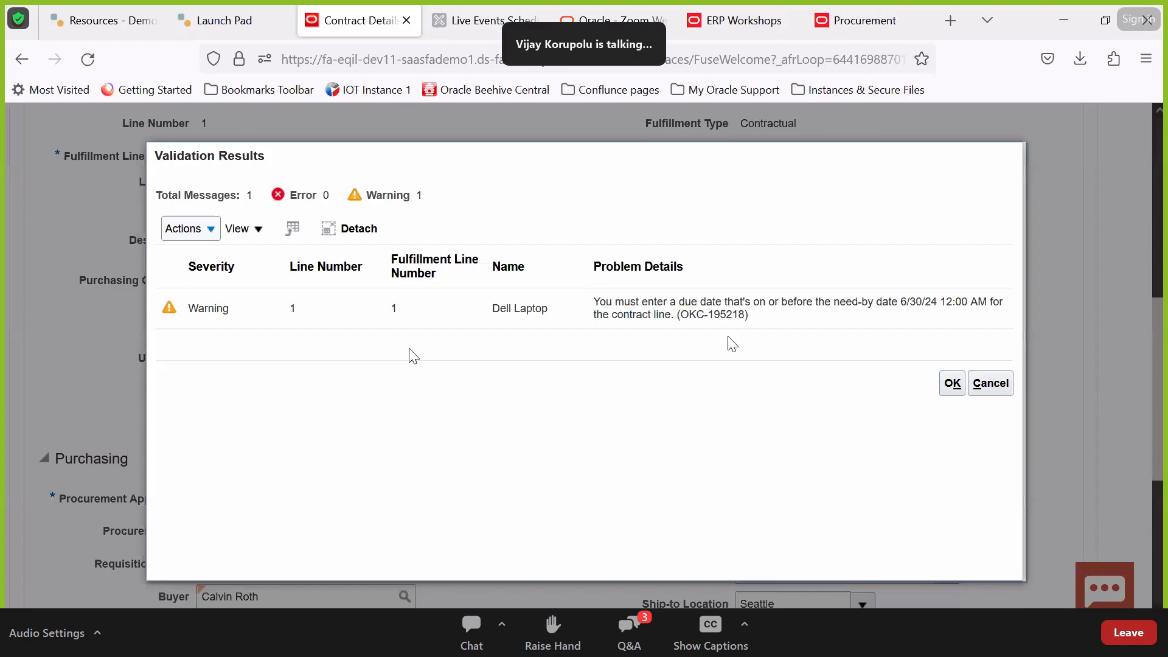
triple_click(649, 314)
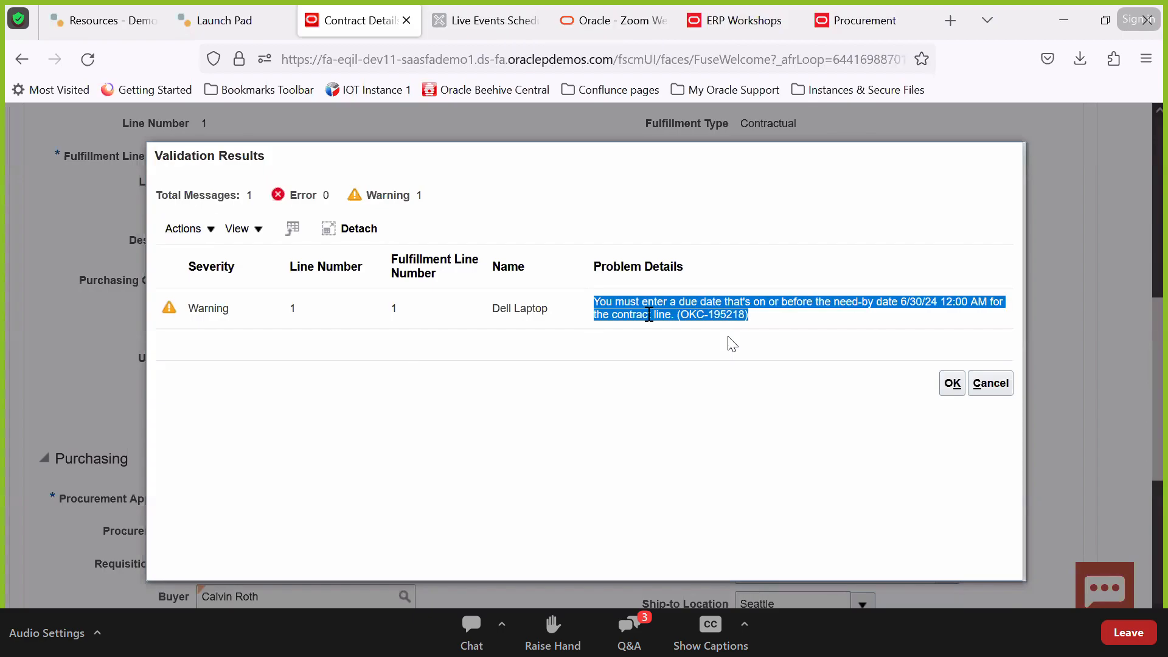
left_click(953, 383)
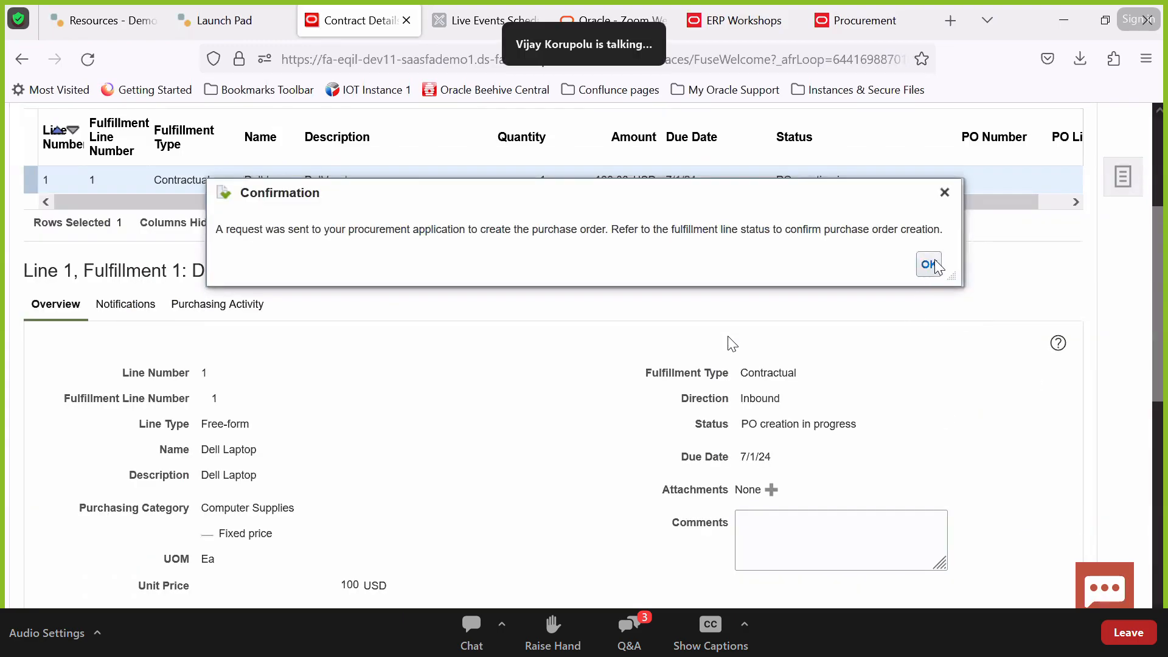
left_click(929, 263)
scroll(771, 534, "down", 3)
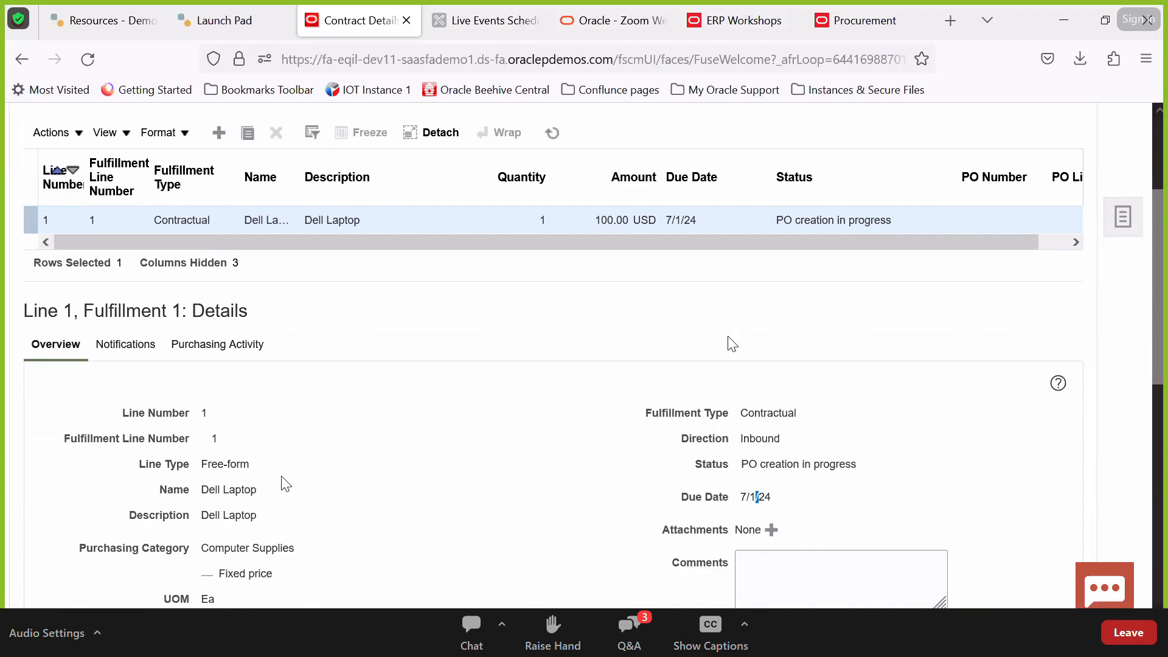
Refresh the fulfillment line to recheck its PO creation in progress status
scroll(732, 344, "down", 7)
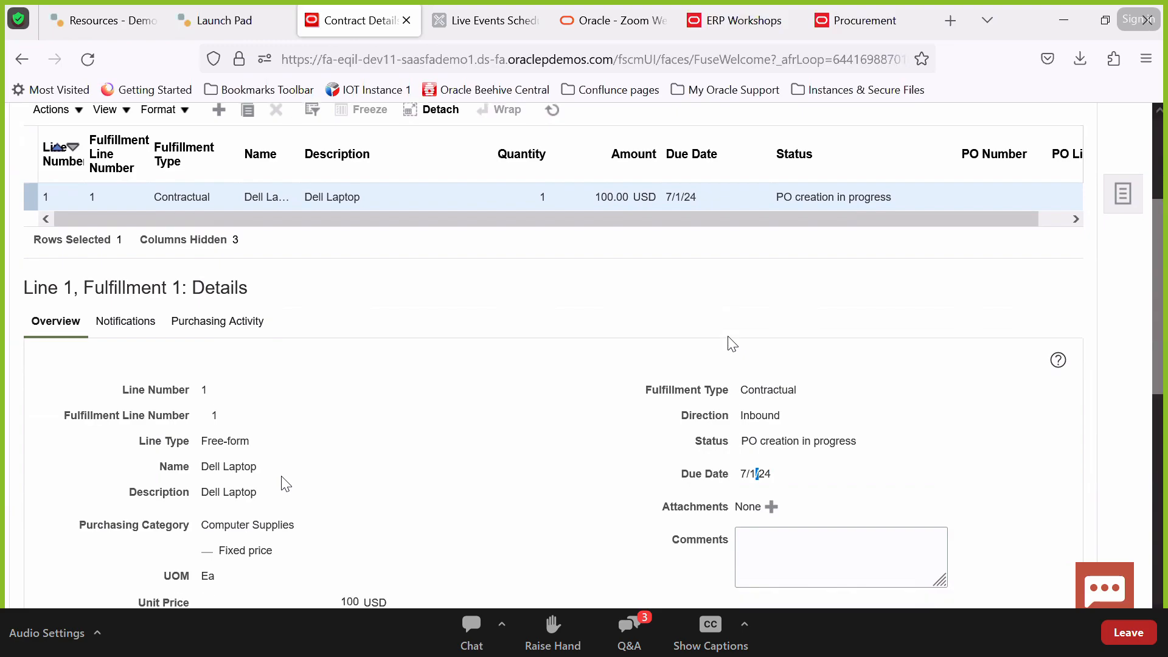
scroll(731, 343, "up", 7)
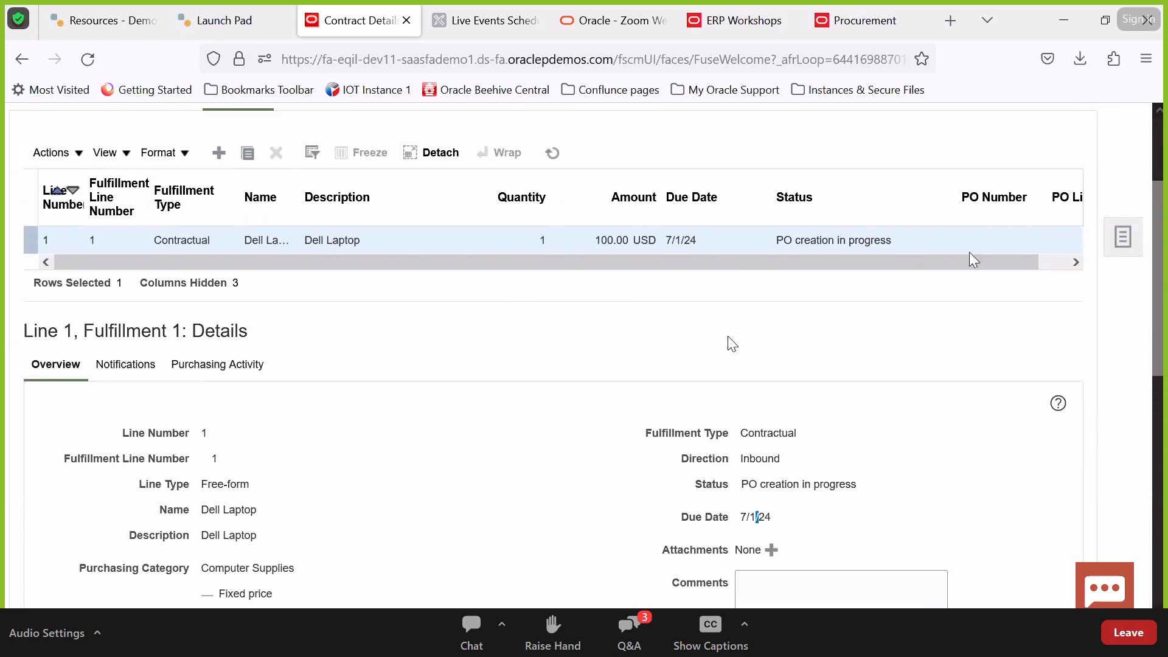
left_click(1042, 261)
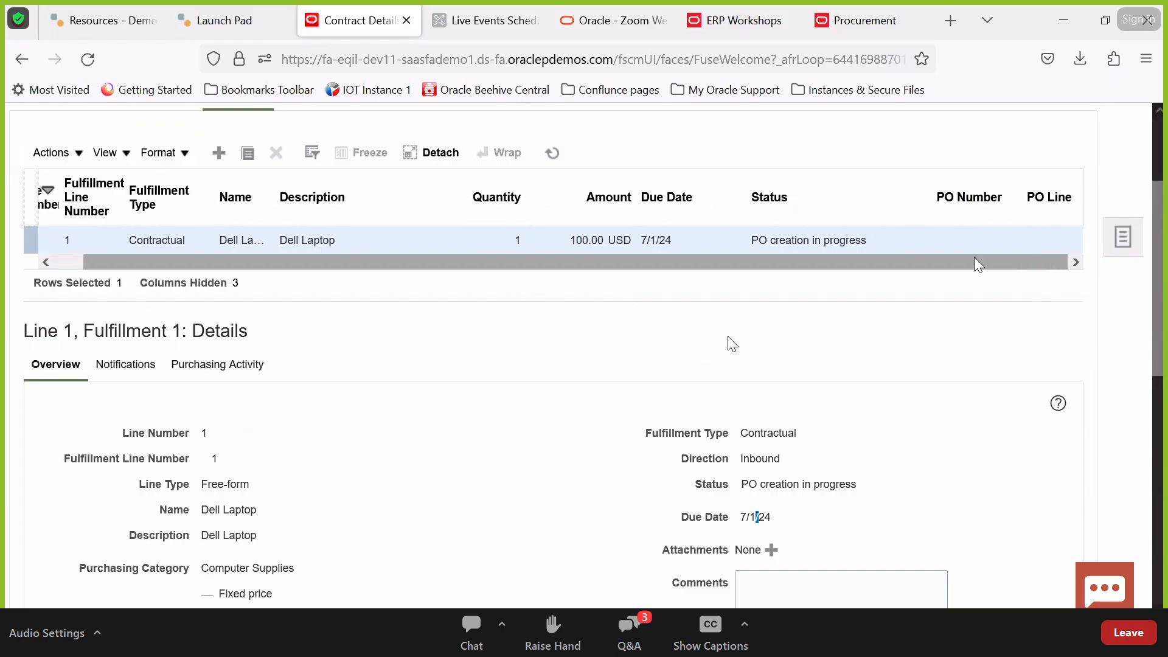
double_click(816, 240)
scroll(815, 239, "up", 3)
left_click(553, 284)
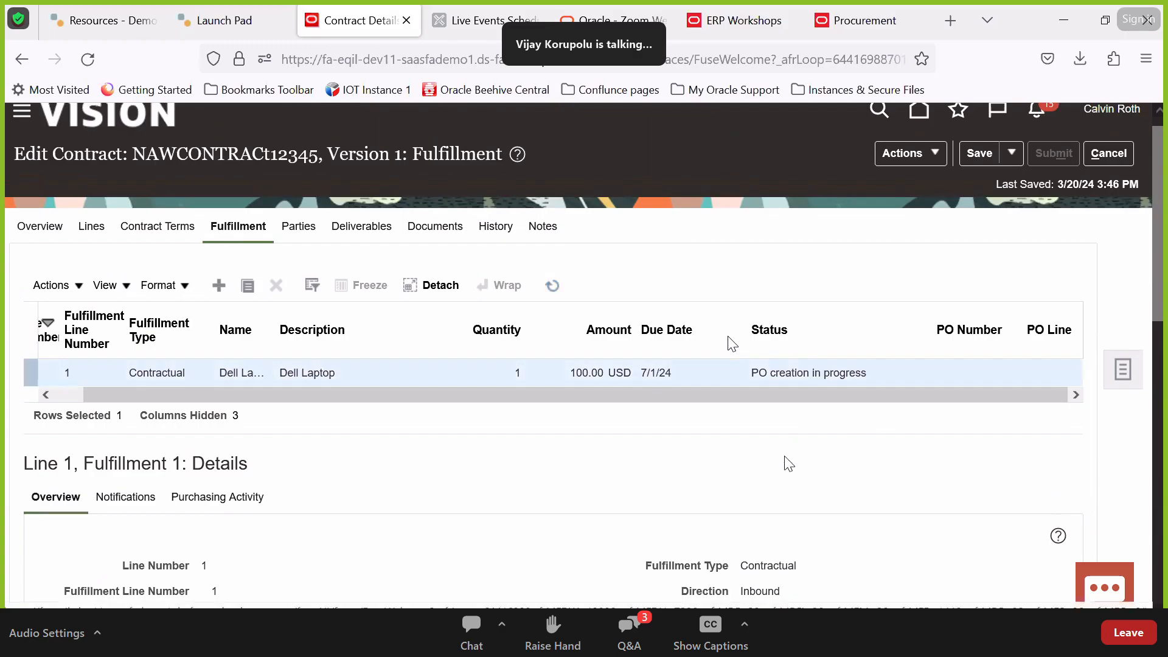
Refresh the lines again and view Line 1, Fulfillment 1 details with no notifications
left_click(35, 285)
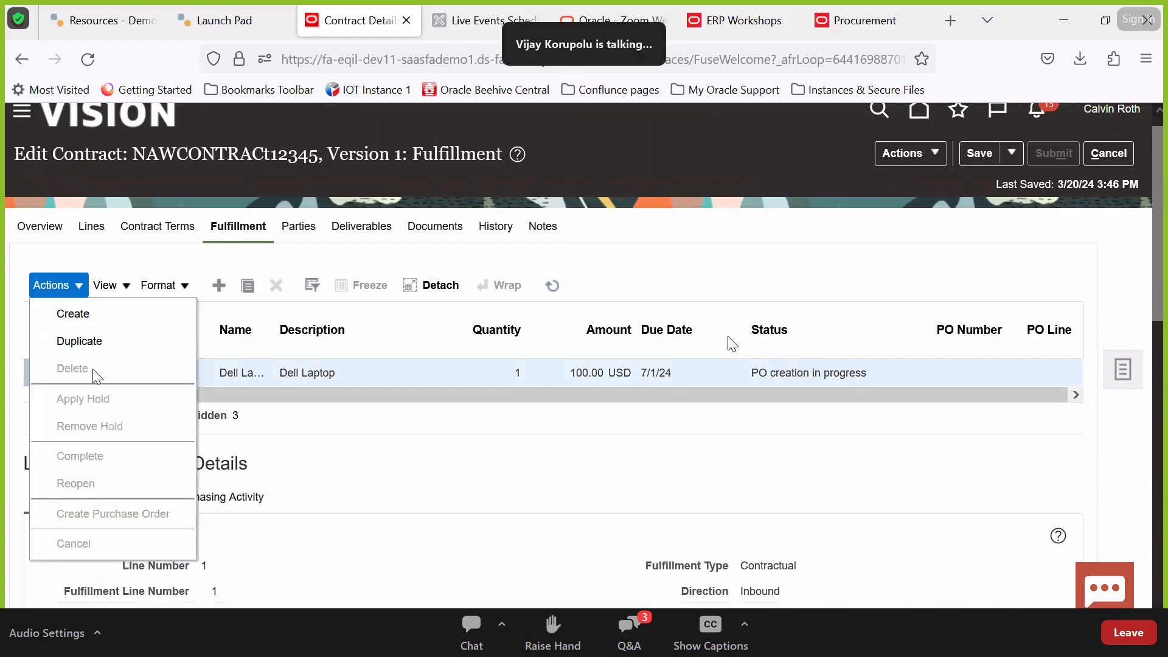
left_click(417, 488)
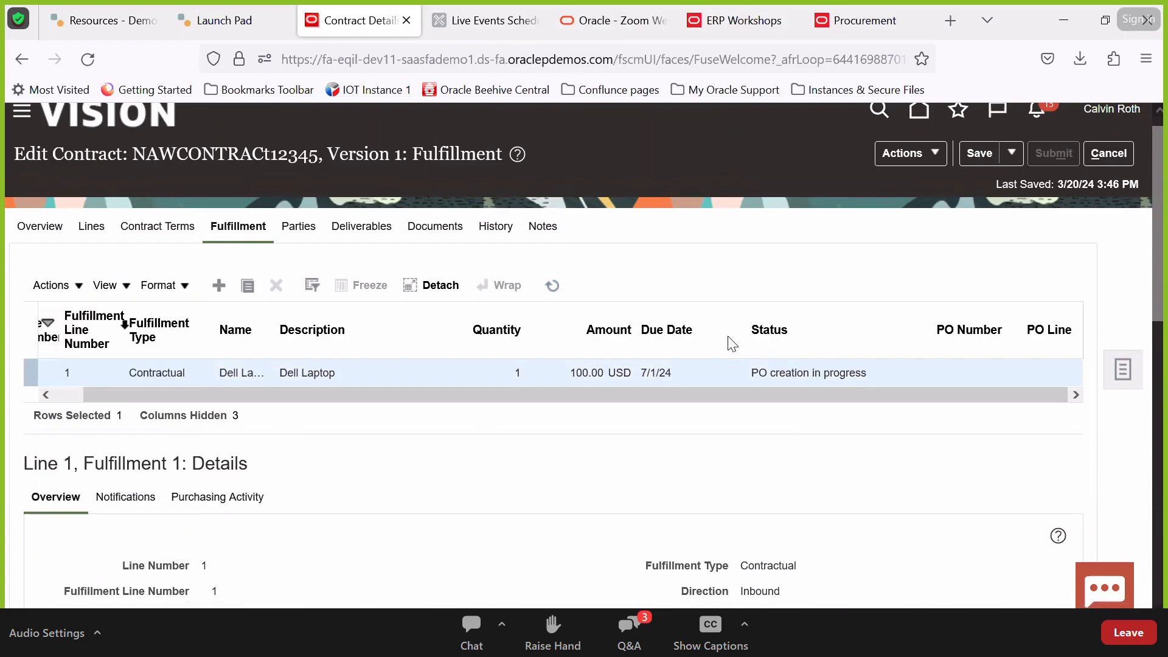
left_click(51, 285)
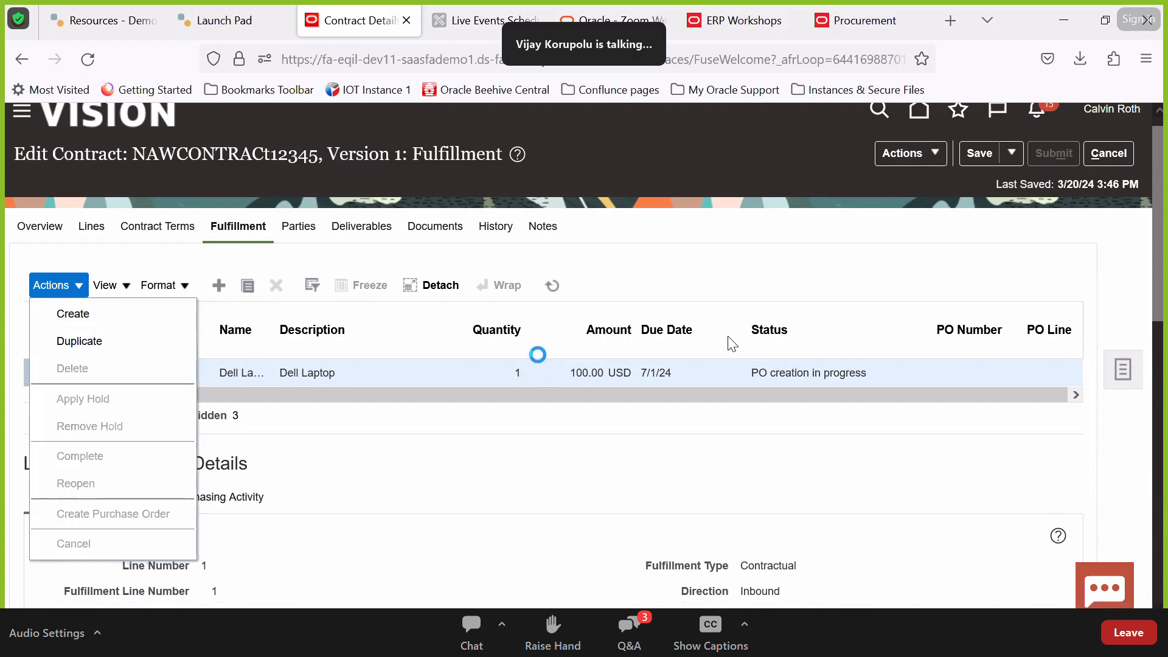
left_click(551, 285)
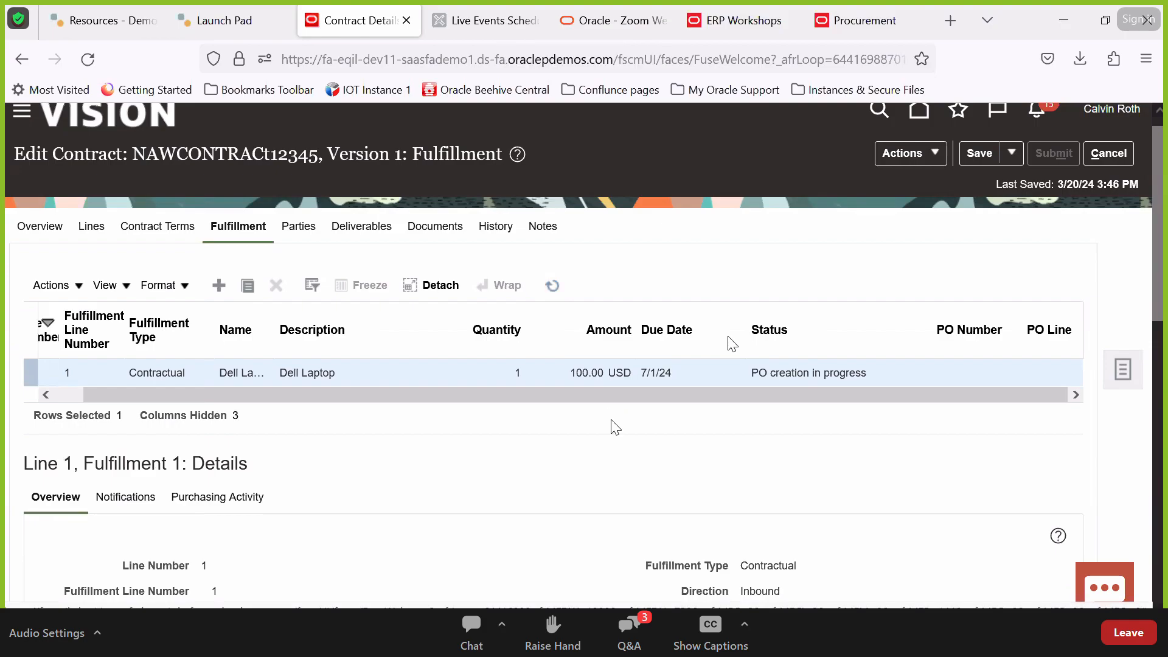
left_click(555, 293)
scroll(404, 466, "down", 3)
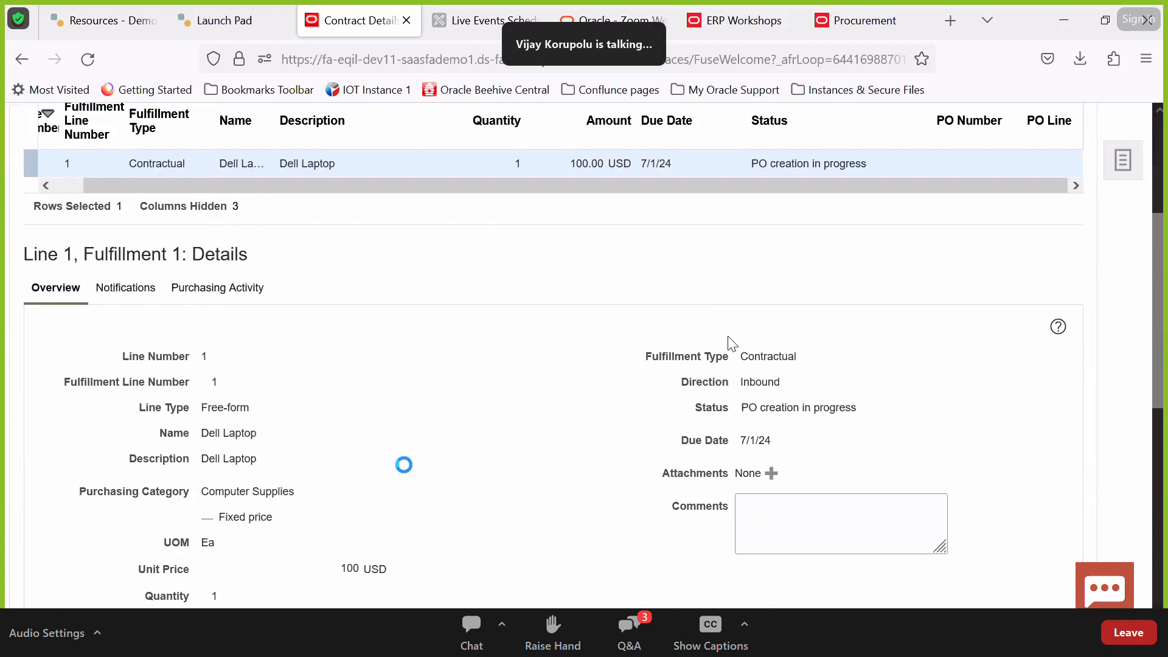
scroll(146, 303, "up", 1)
left_click_drag(149, 309, 731, 344)
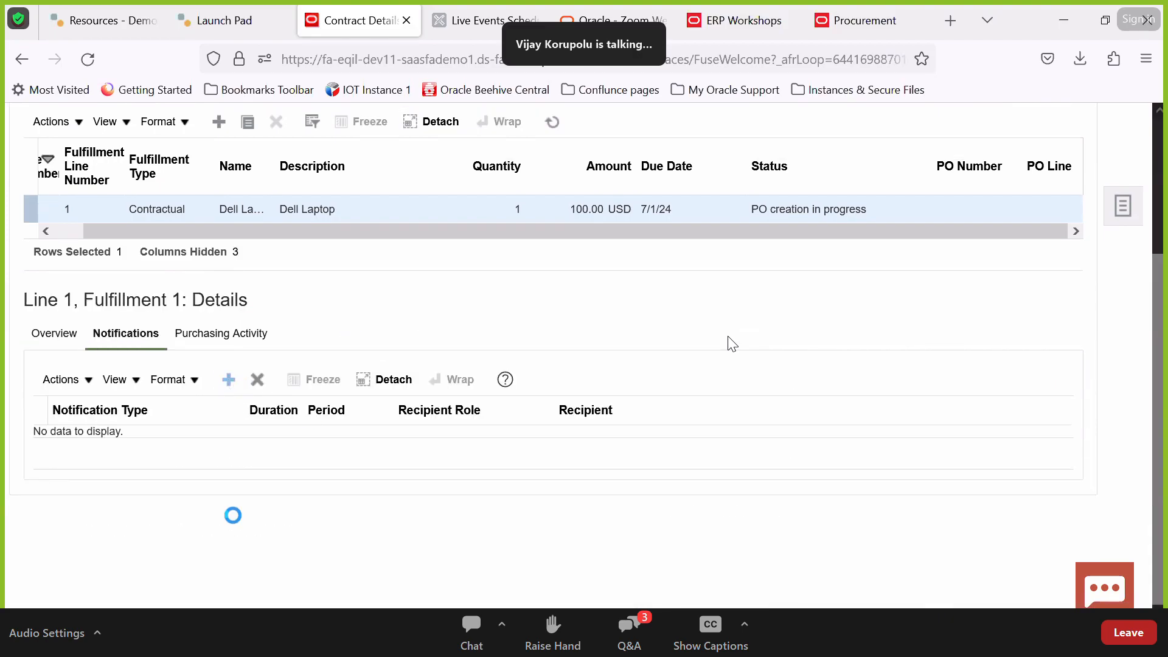
Add a PO created notification for the Buyer role and save the contract
left_click(170, 454)
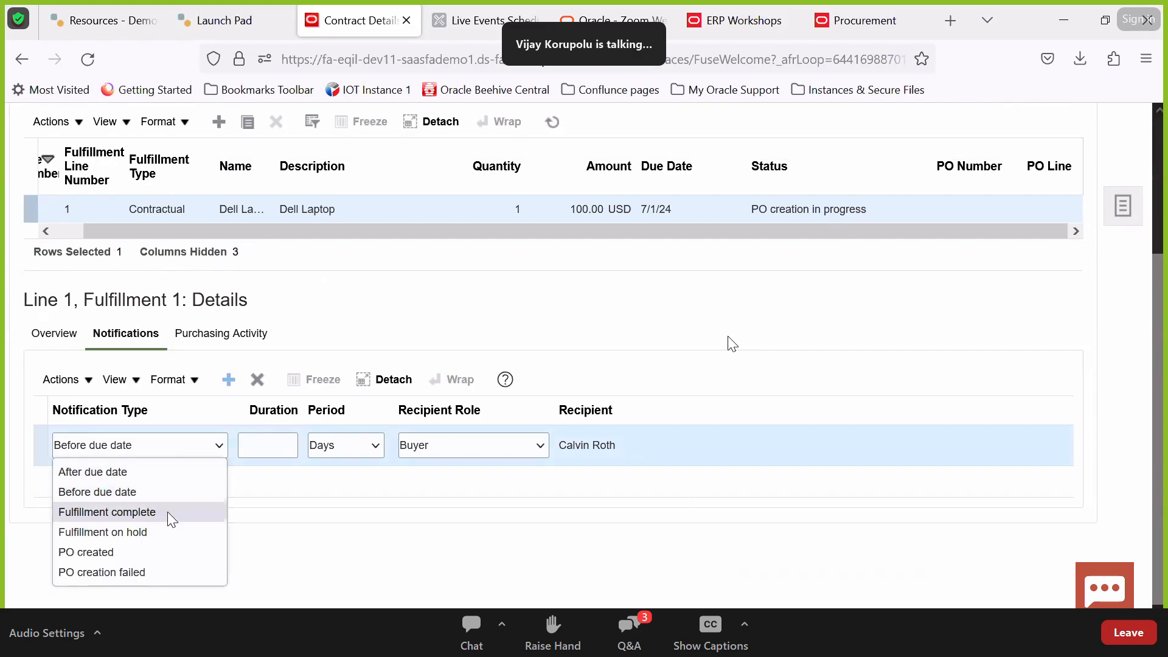
left_click(161, 551)
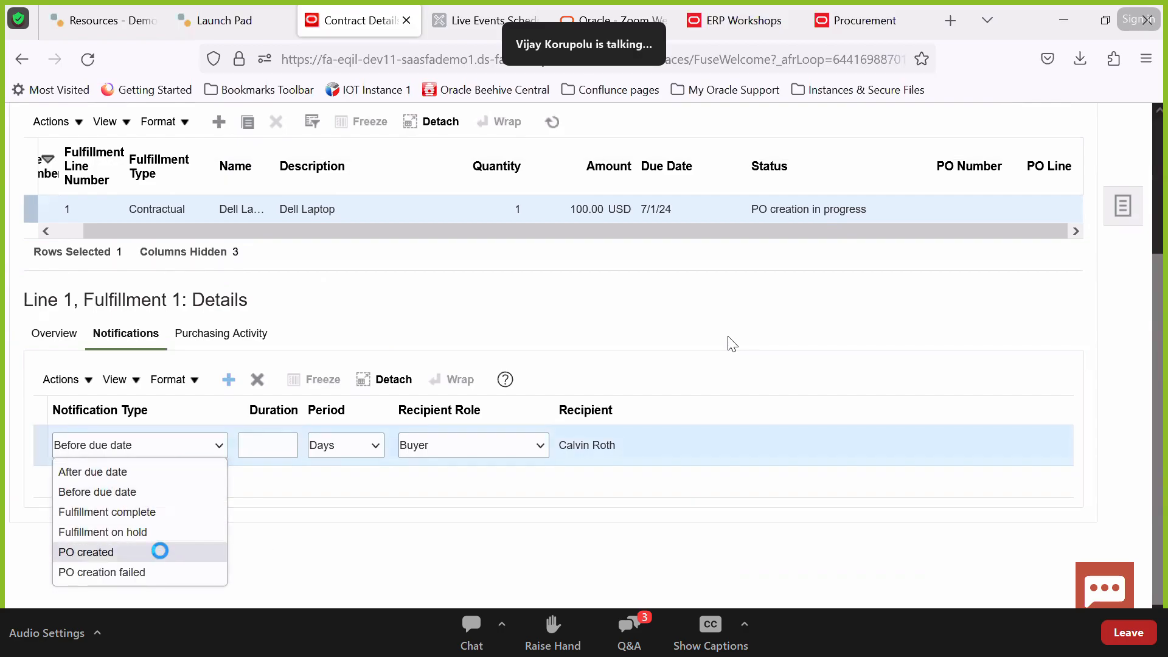
left_click(407, 447)
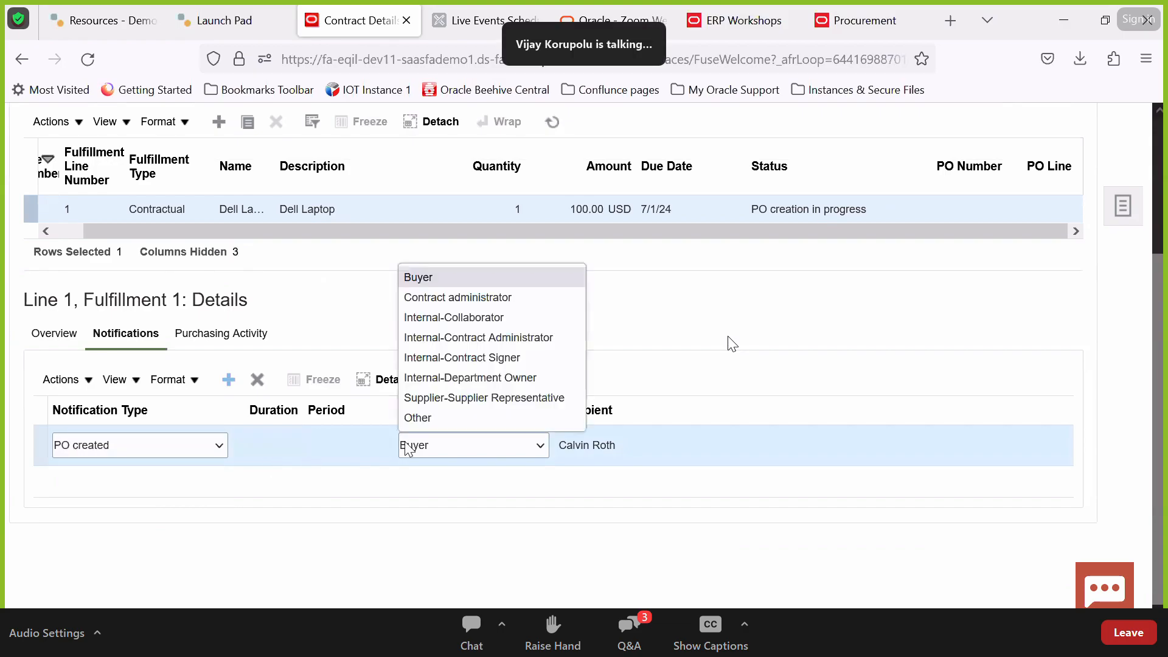
left_click(437, 280)
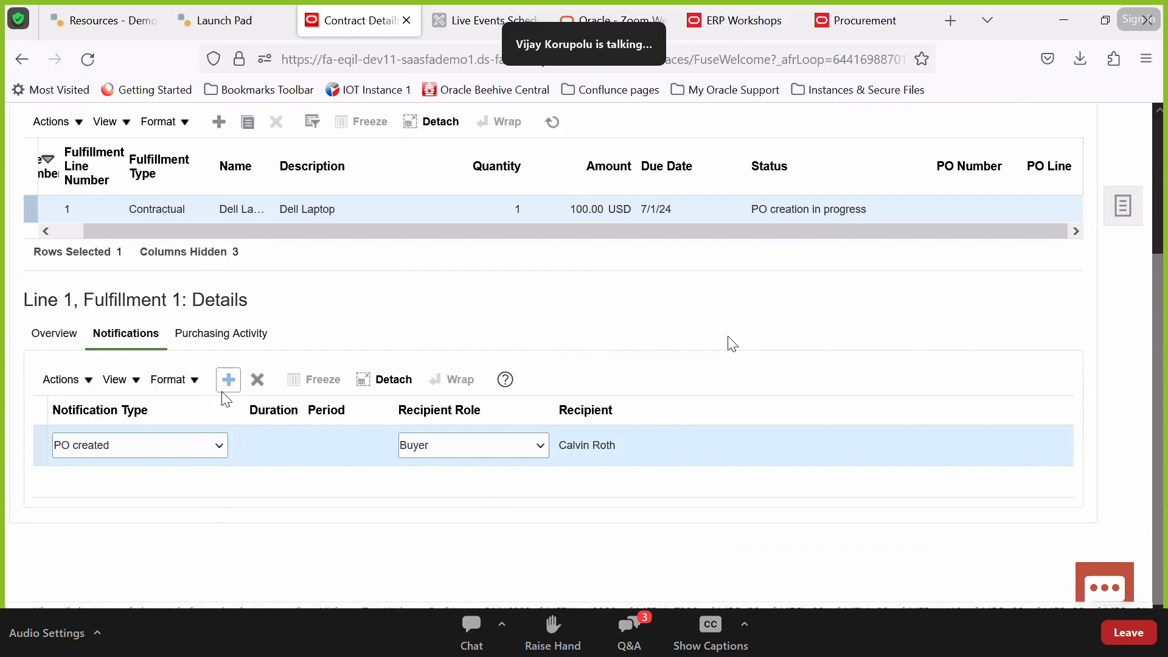
scroll(765, 350, "up", 3)
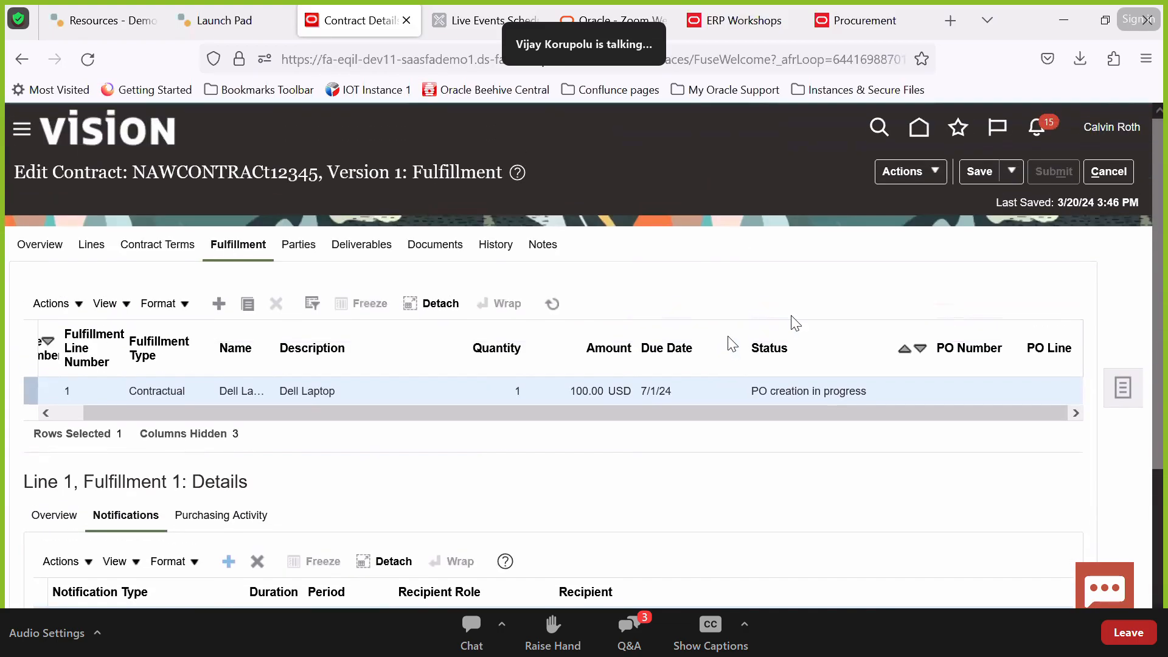
left_click(983, 172)
scroll(768, 442, "down", 3)
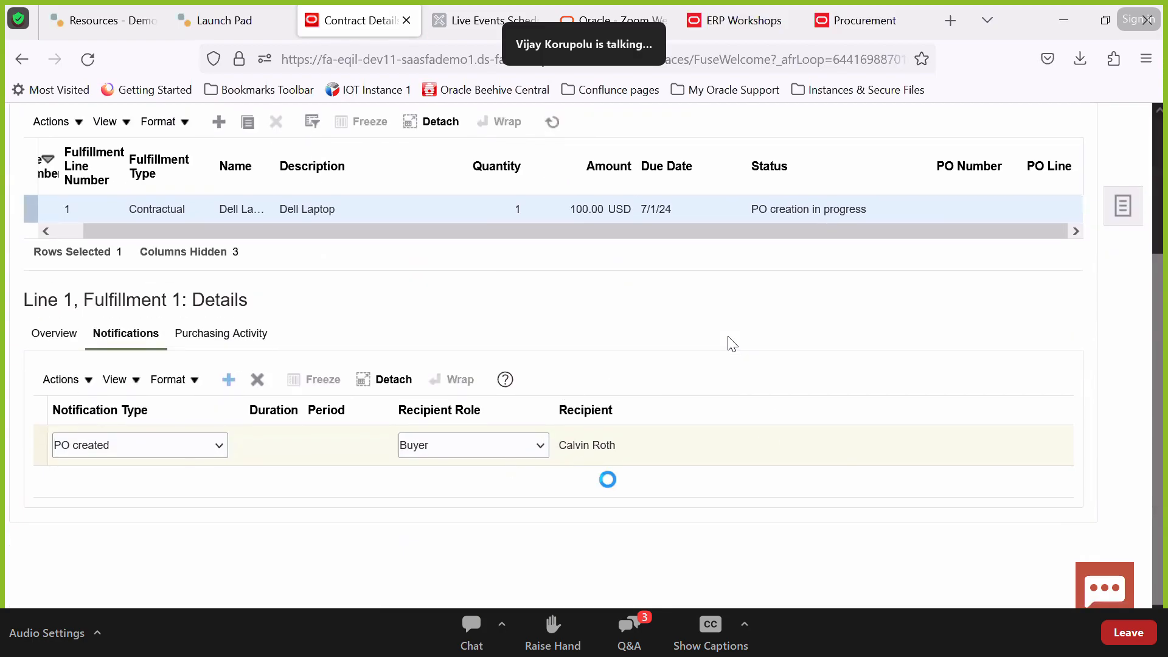
scroll(785, 225, "up", 2)
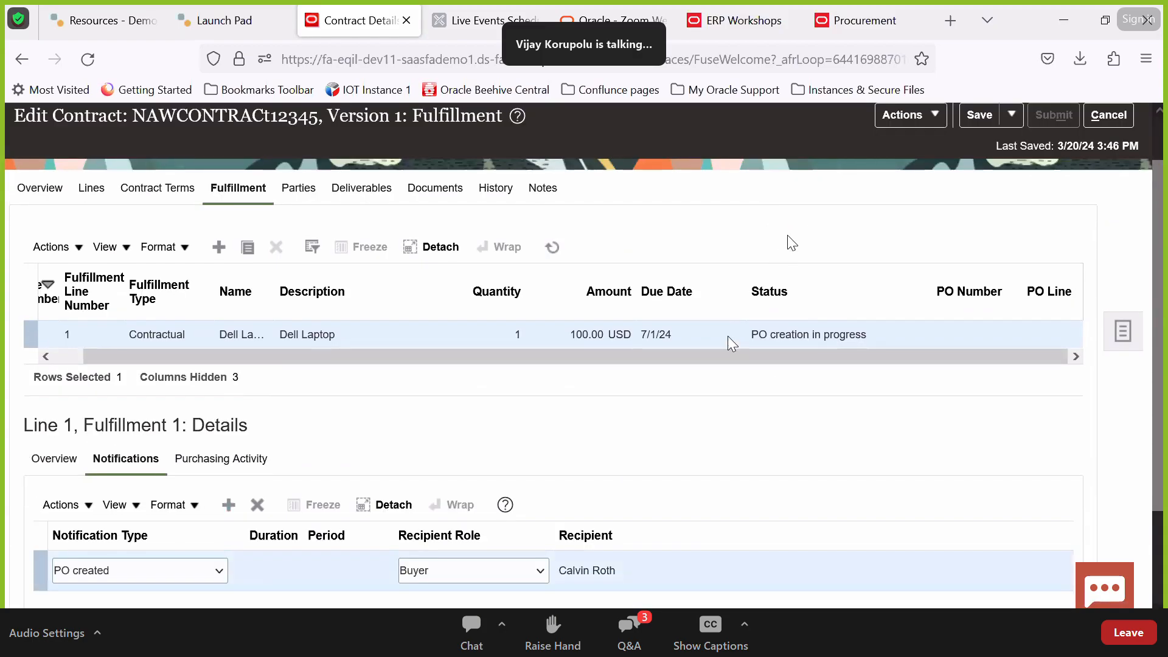
View the line's Purchasing Activity and refresh repeatedly; no purchase order appears yet
left_click(262, 464)
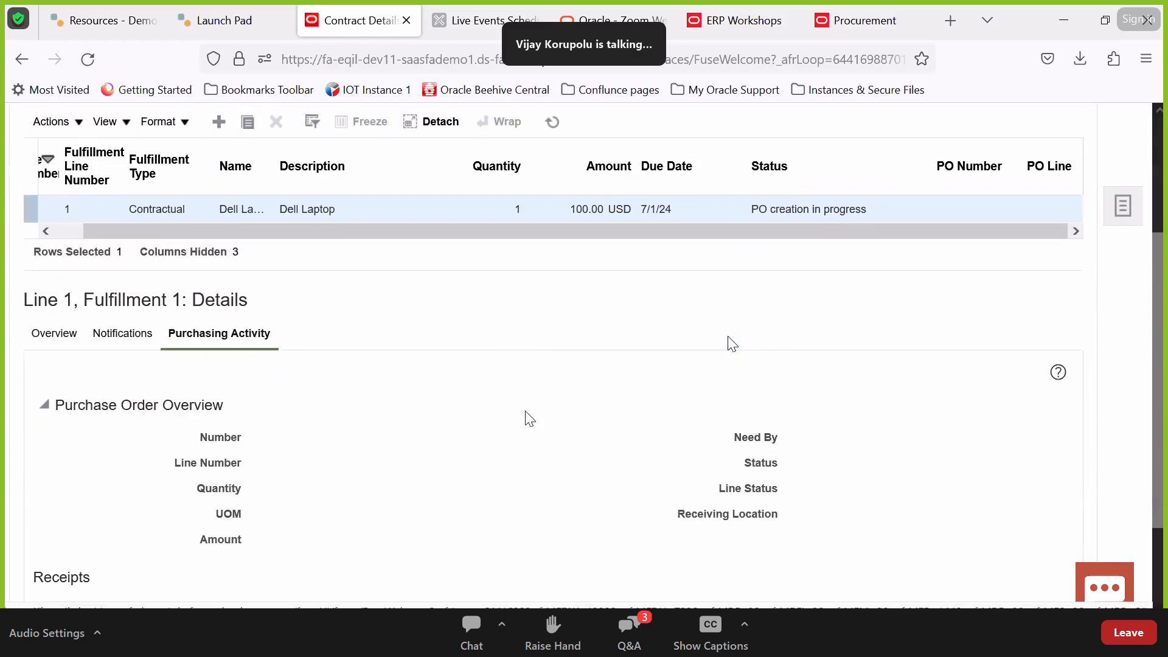
scroll(332, 492, "down", 2)
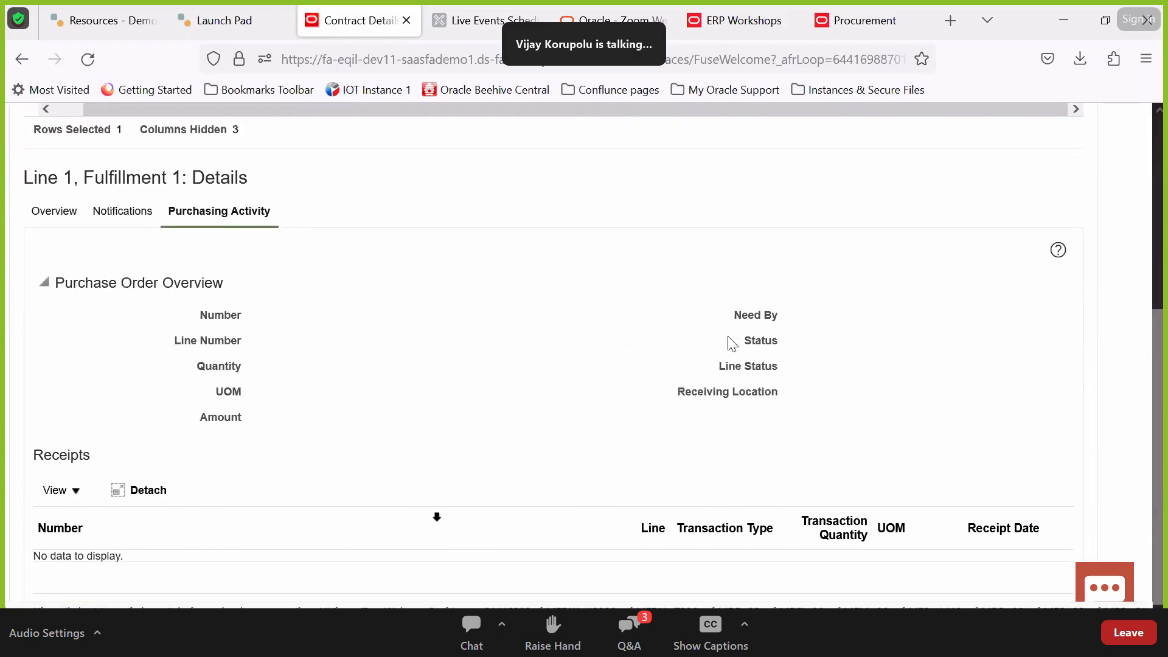
scroll(862, 475, "up", 5)
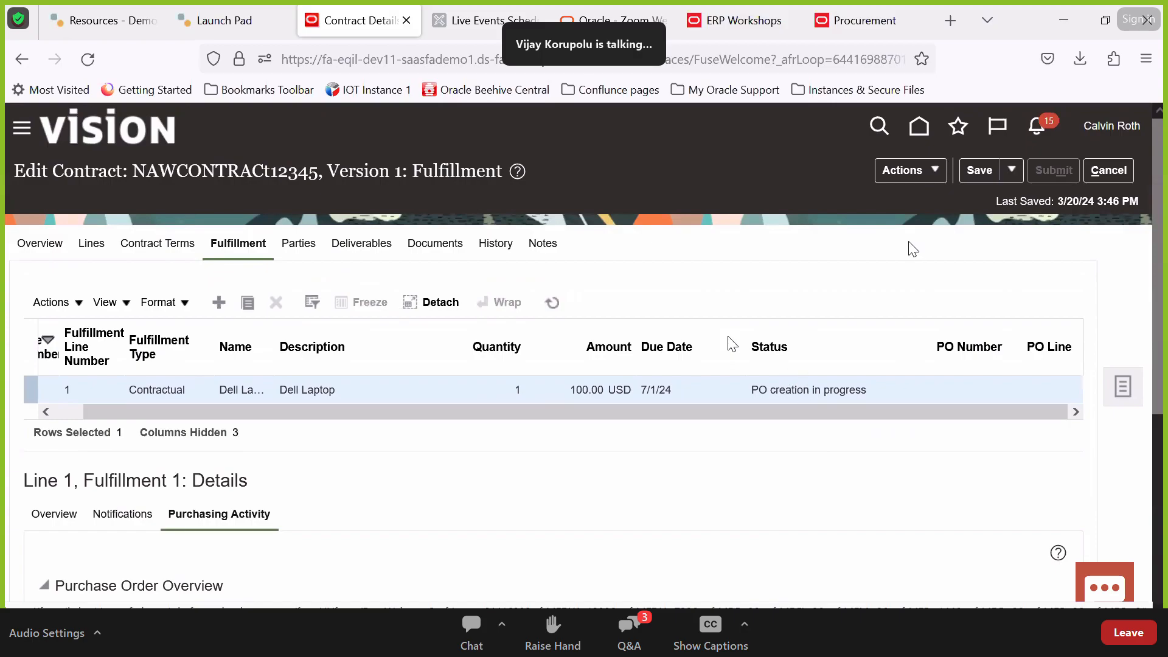
left_click(51, 302)
left_click(675, 286)
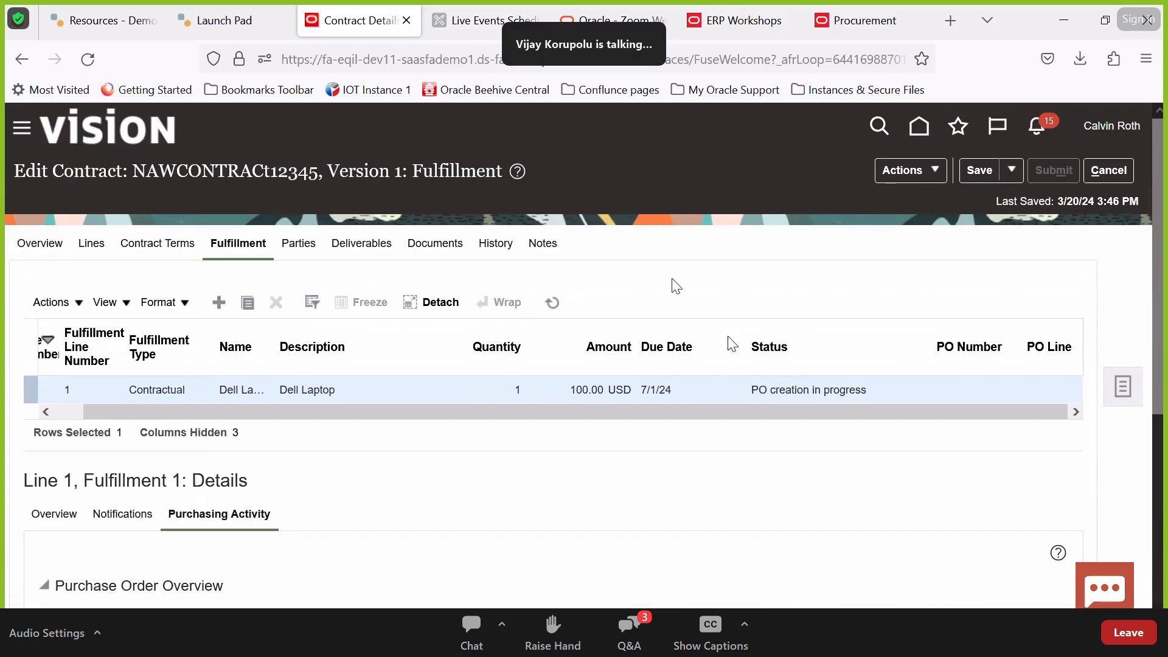
left_click(551, 302)
left_click(554, 304)
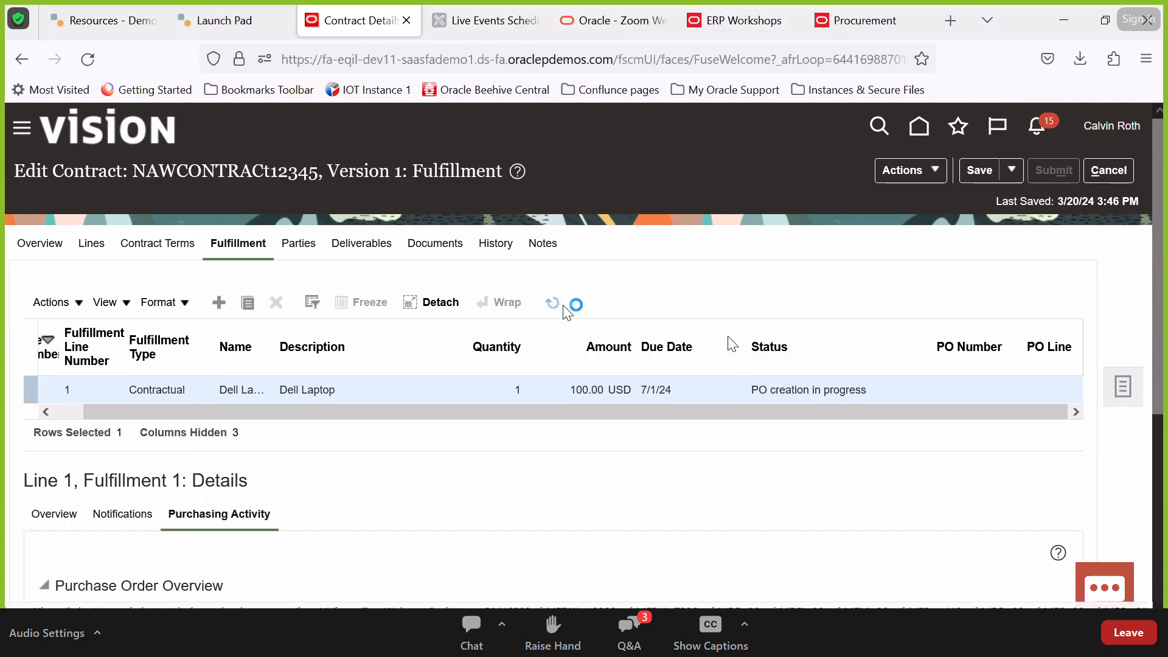
left_click(564, 307)
left_click(565, 308)
left_click(564, 308)
left_click(564, 308)
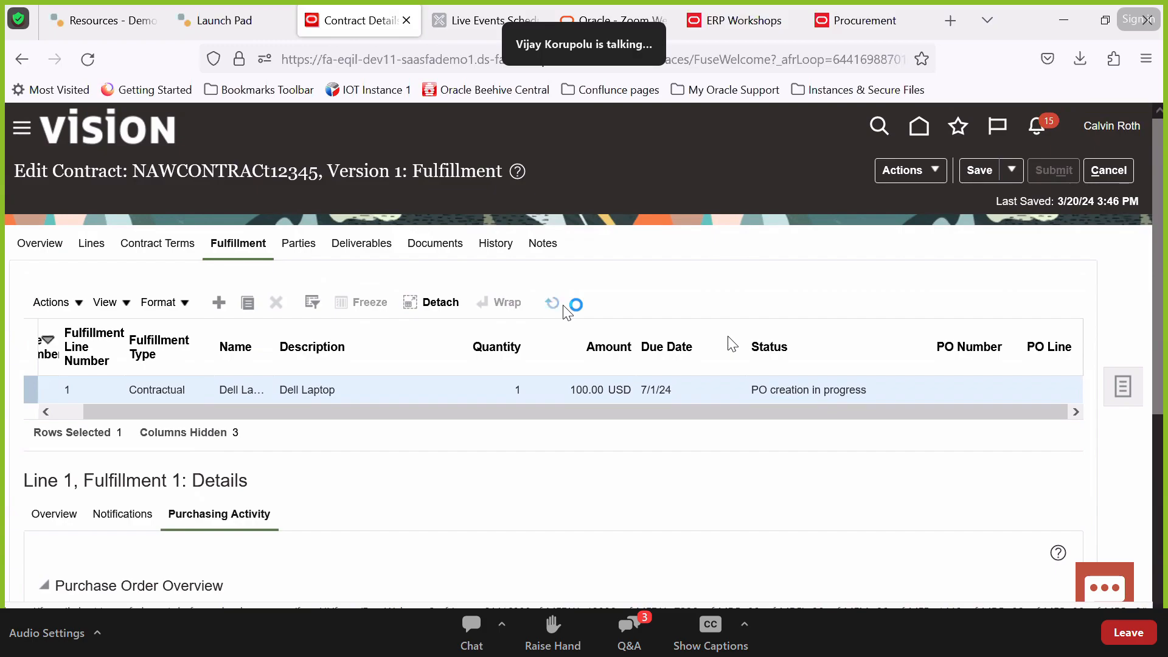
Check the contract type Buy : Lines on Overview, then refresh the fulfillment lines
left_click(39, 243)
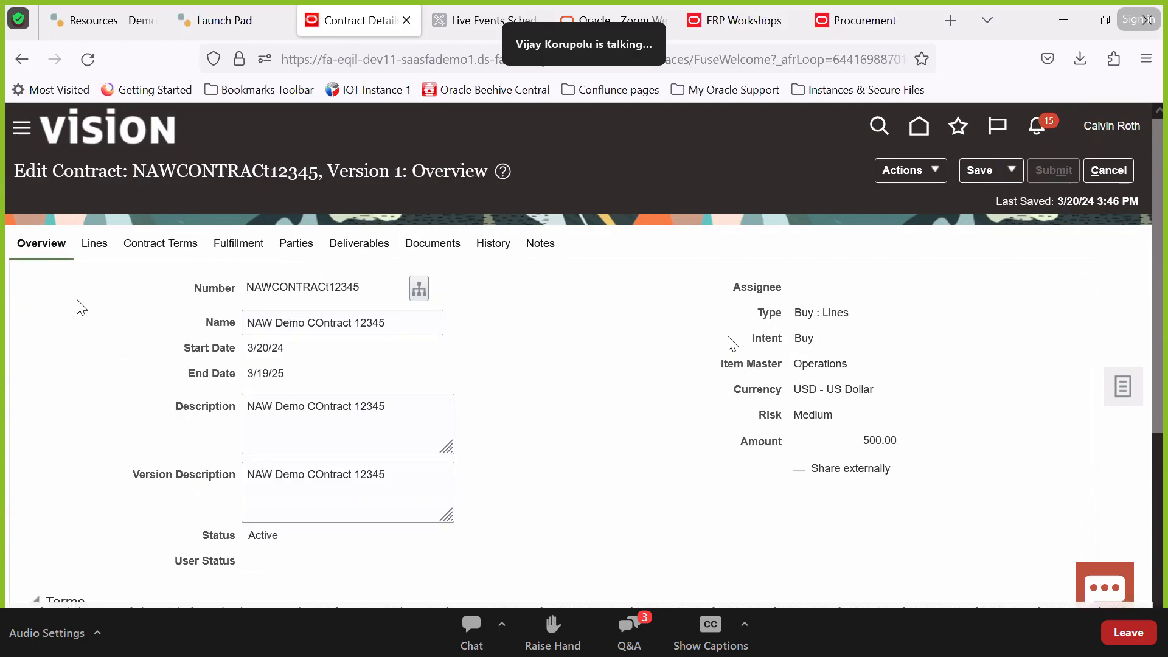
double_click(804, 313)
triple_click(840, 311)
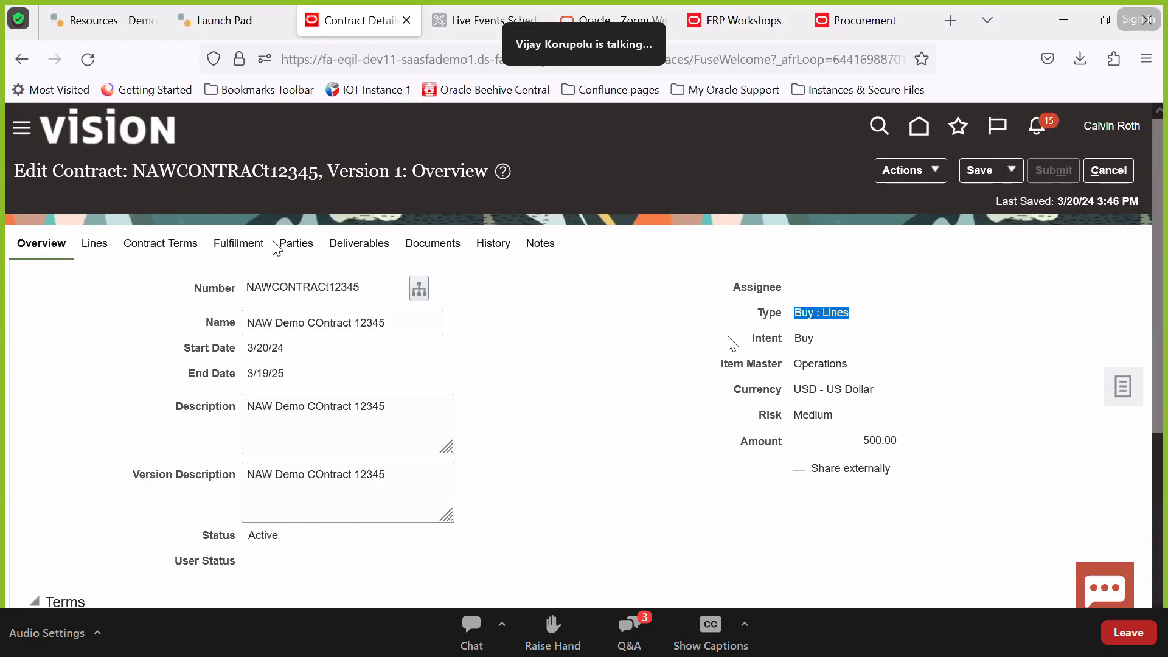
left_click(253, 245)
left_click(558, 307)
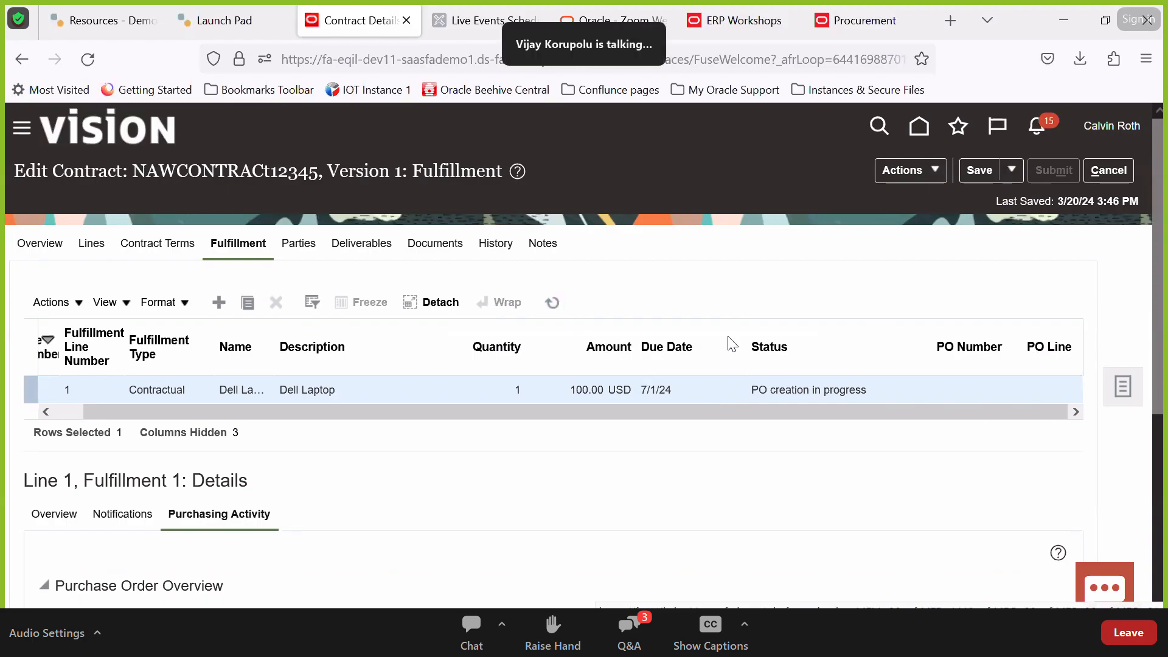
Close the extra purchase order, BI and Procurement Process clause tabs, leaving a blank tab
left_click(1063, 21)
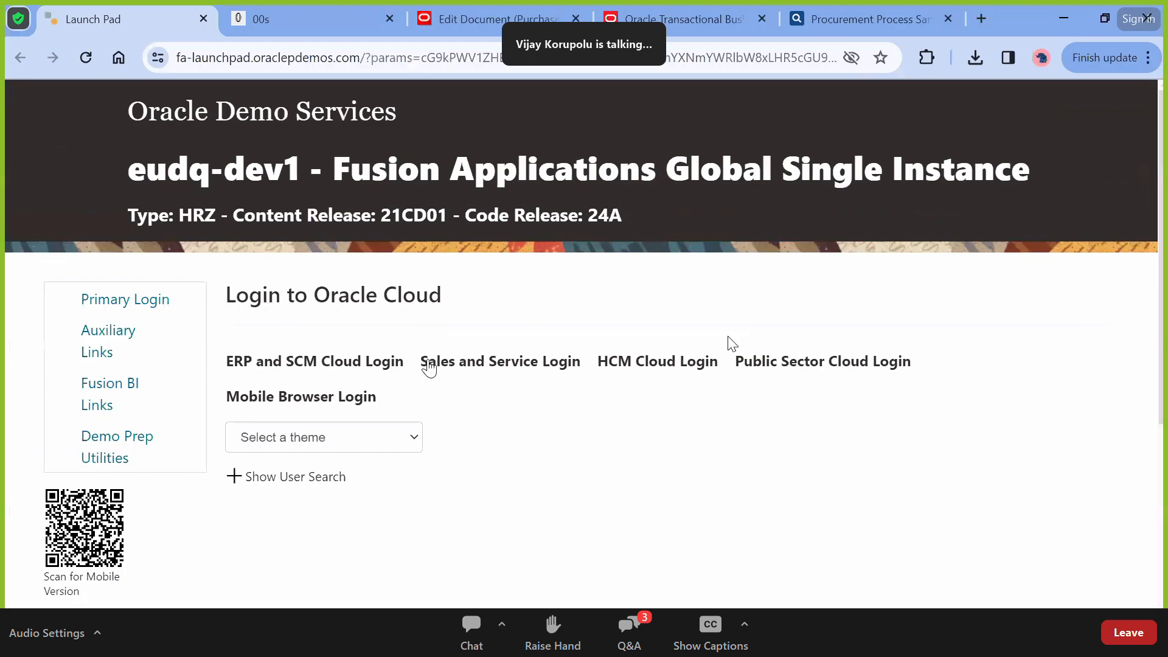
left_click(472, 21)
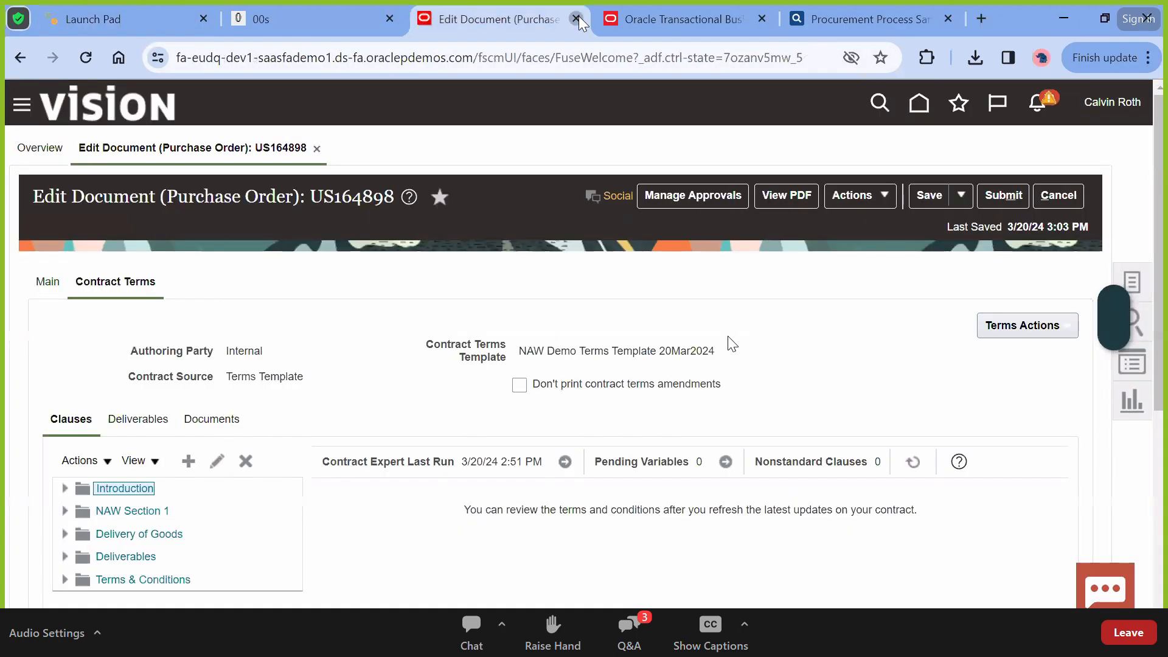
left_click(576, 19)
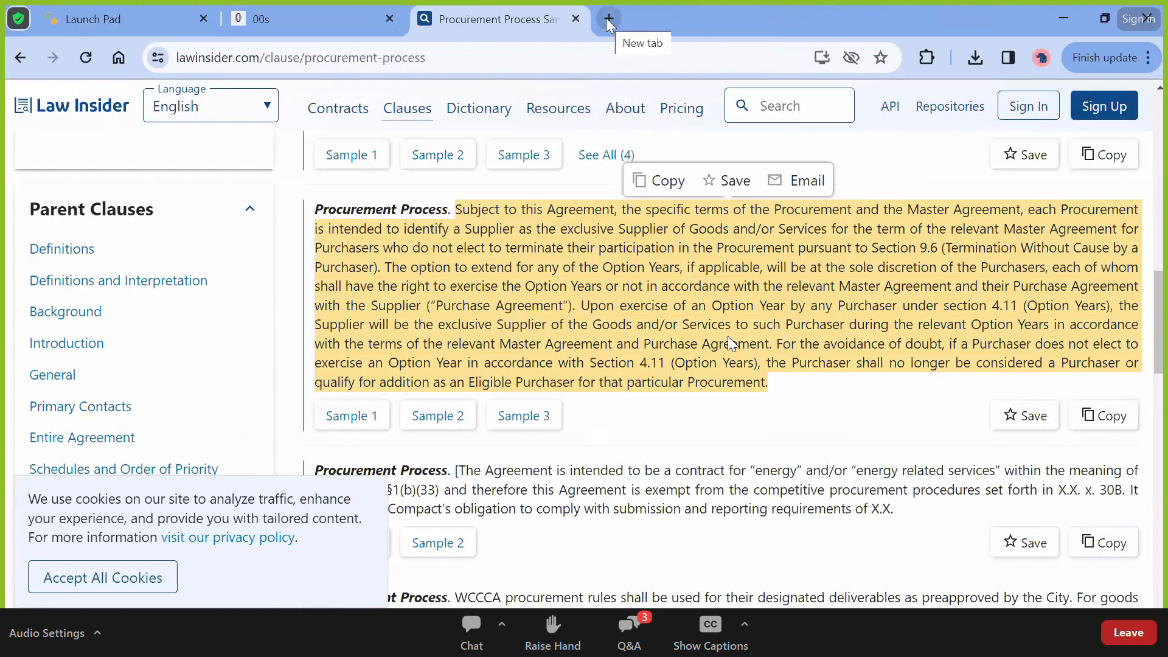
left_click(605, 18)
left_click(674, 21)
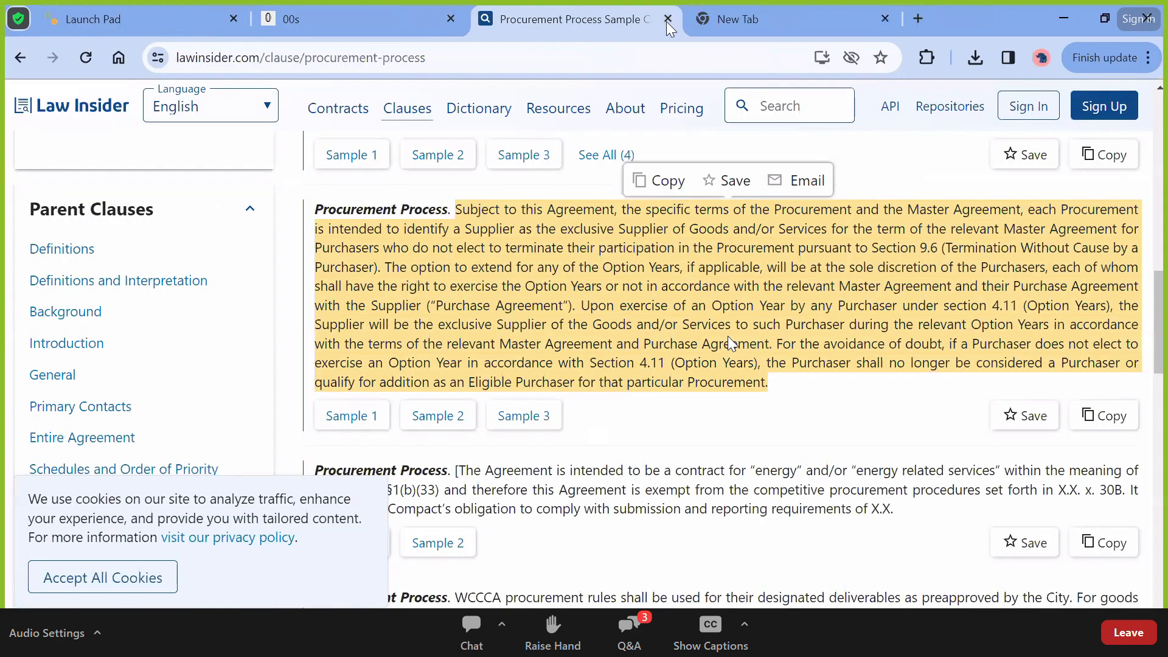
left_click(667, 17)
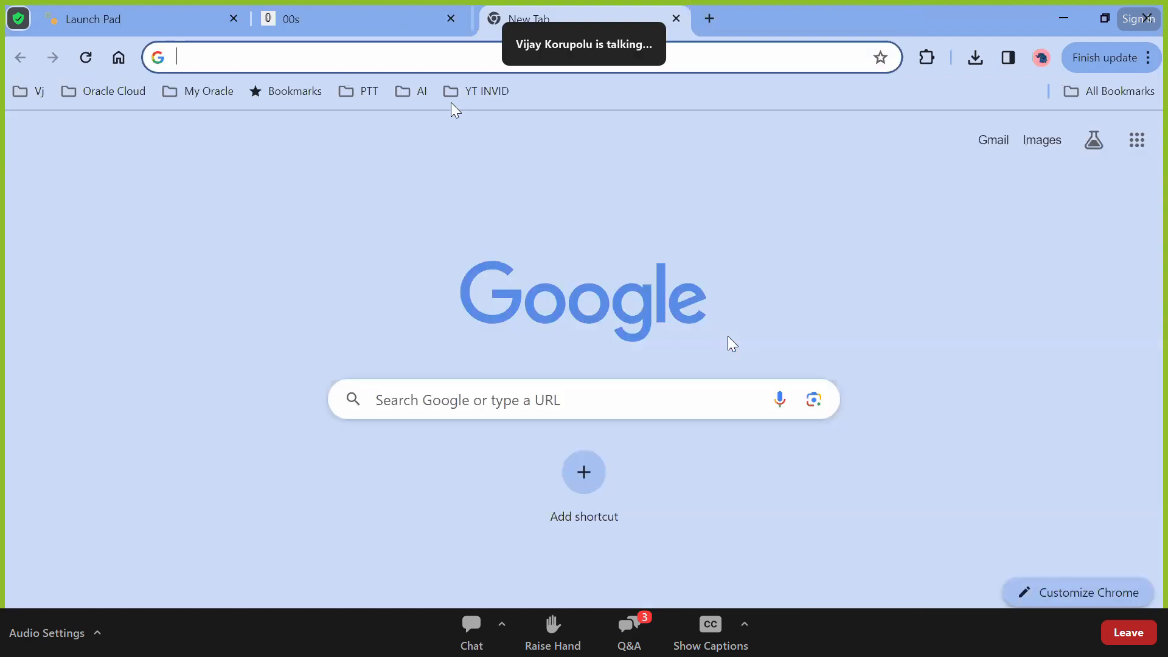
Load the Eudq Dev1 demo environment from the PTT bookmark folder
left_click(343, 97)
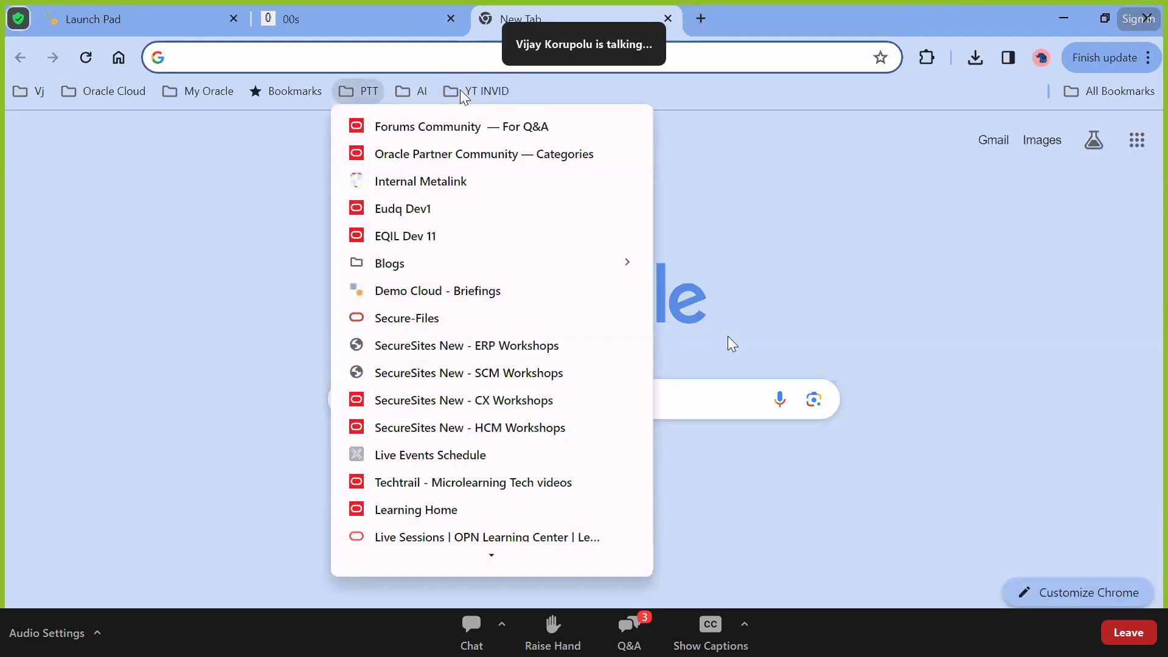
left_click(174, 96)
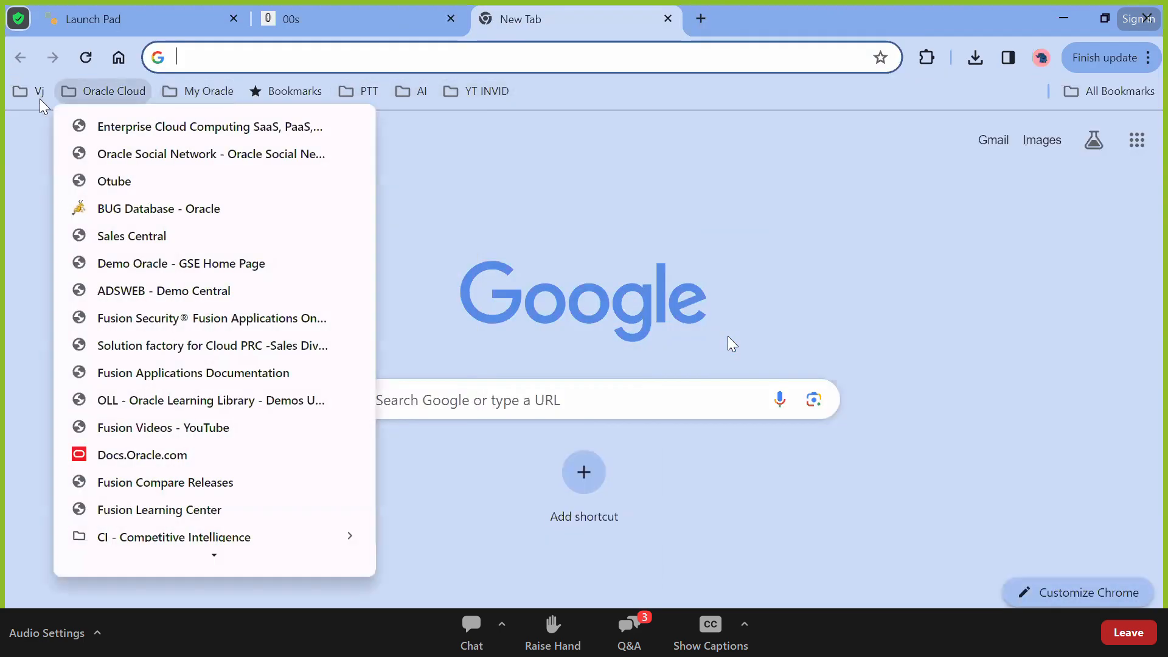
mouse_move(363, 93)
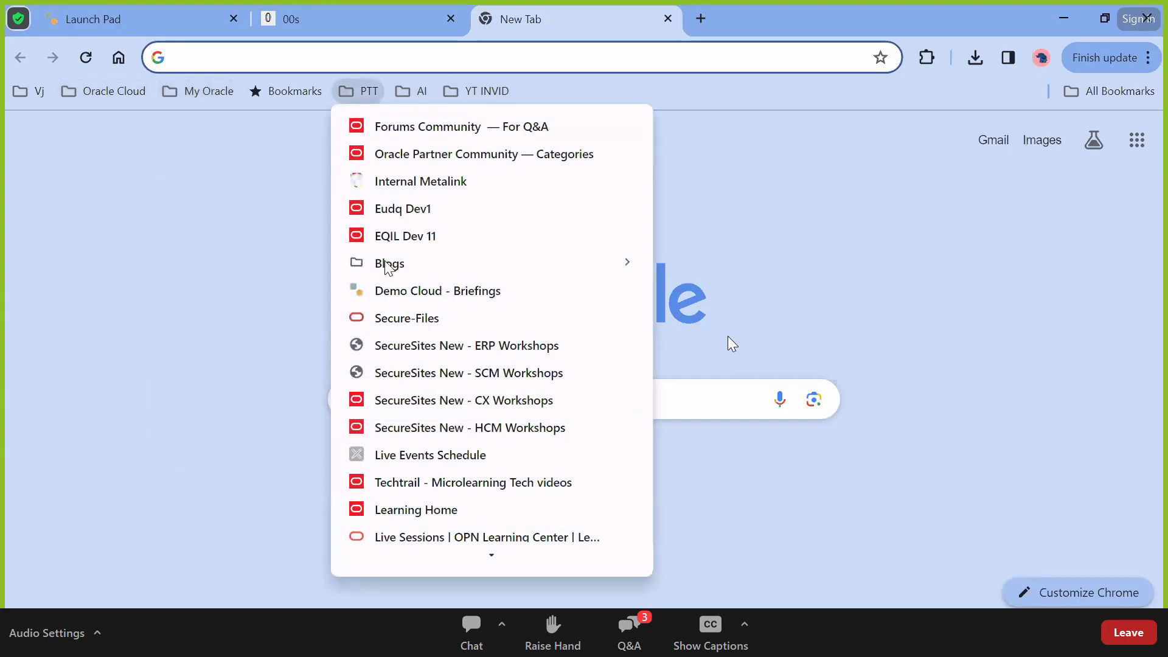
left_click(407, 209)
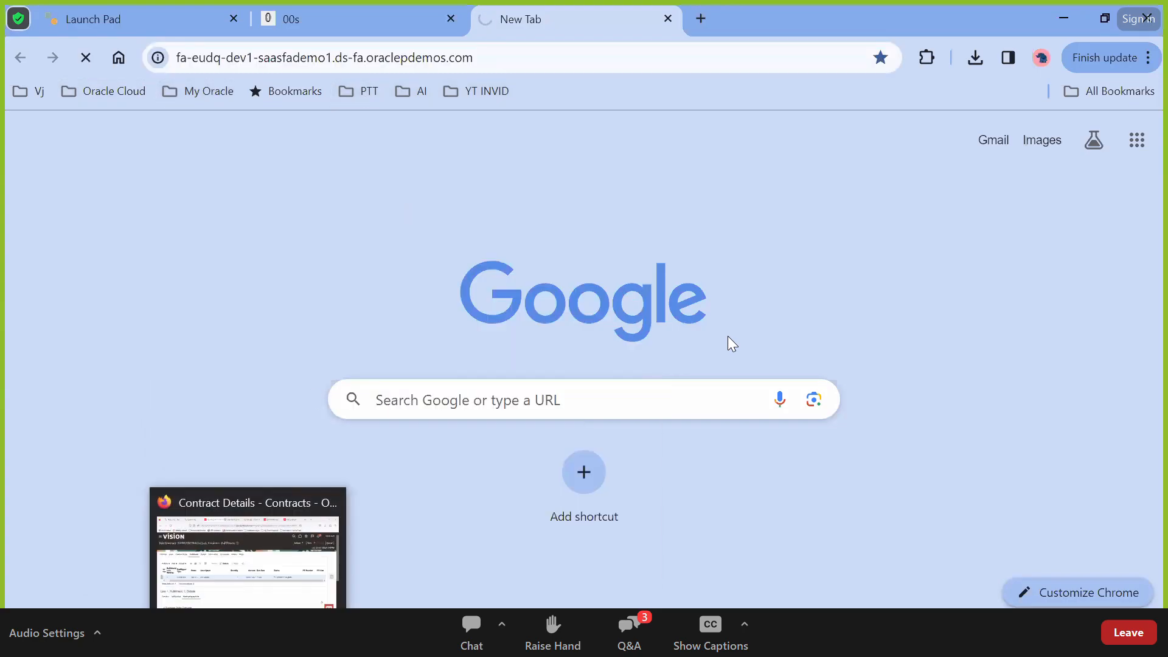
Refresh the Dell Laptop fulfillment line repeatedly; it stays in PO creation in progress
left_click(247, 636)
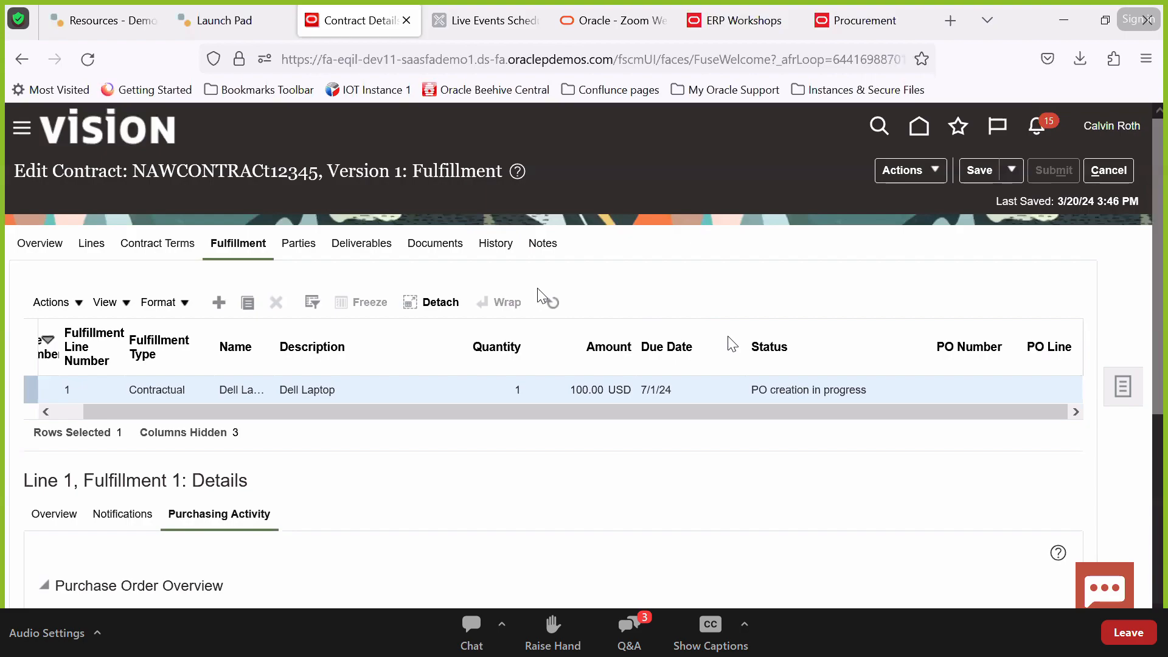
left_click(551, 301)
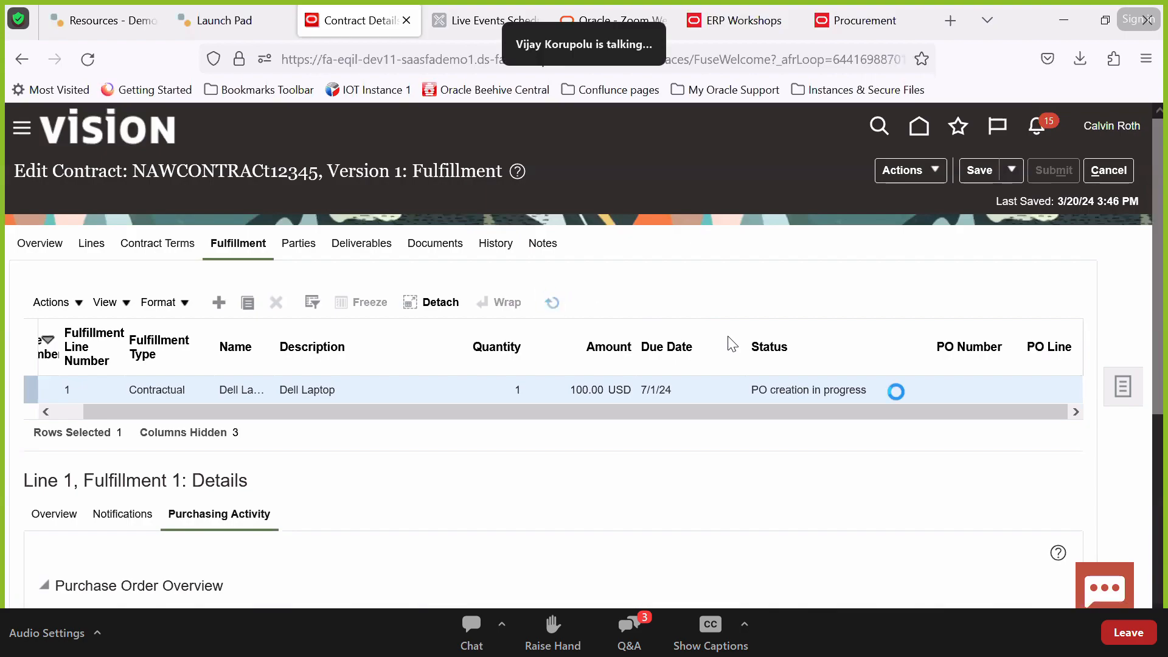
left_click(551, 302)
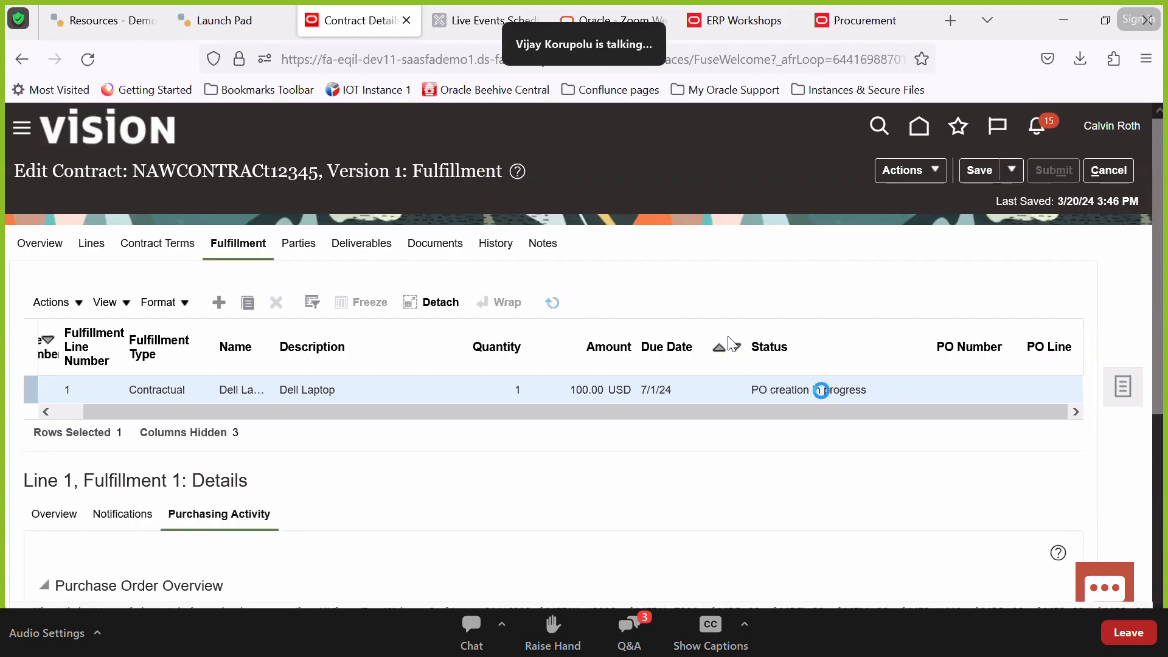
left_click(551, 302)
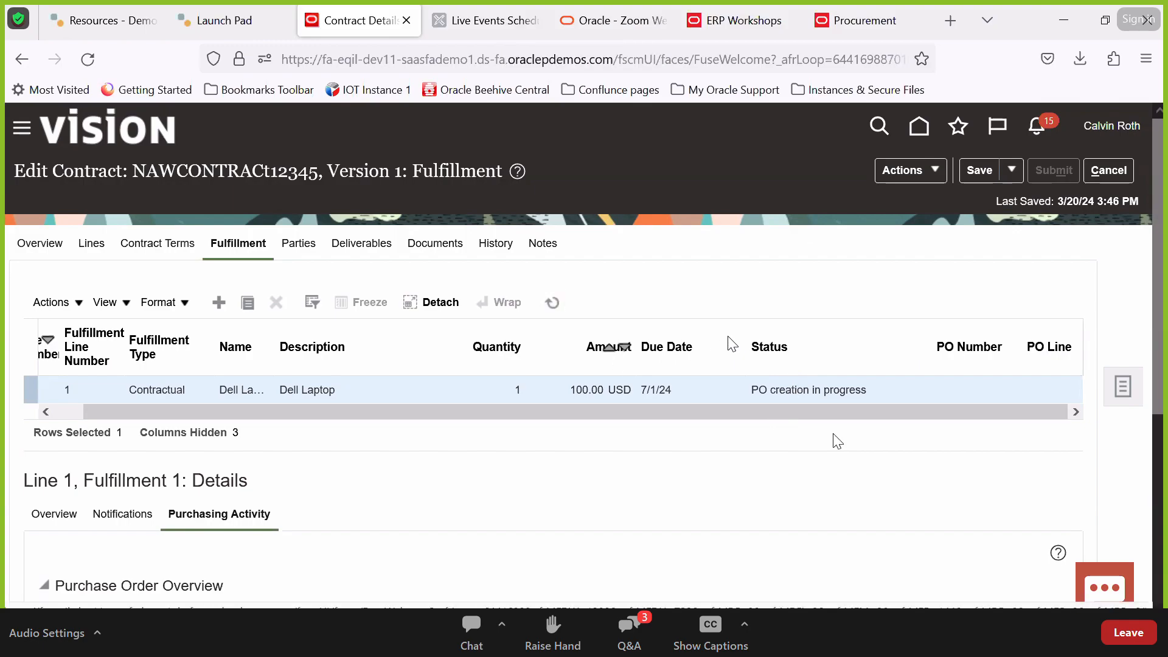
scroll(593, 524, "down", 2)
scroll(593, 525, "down", 2)
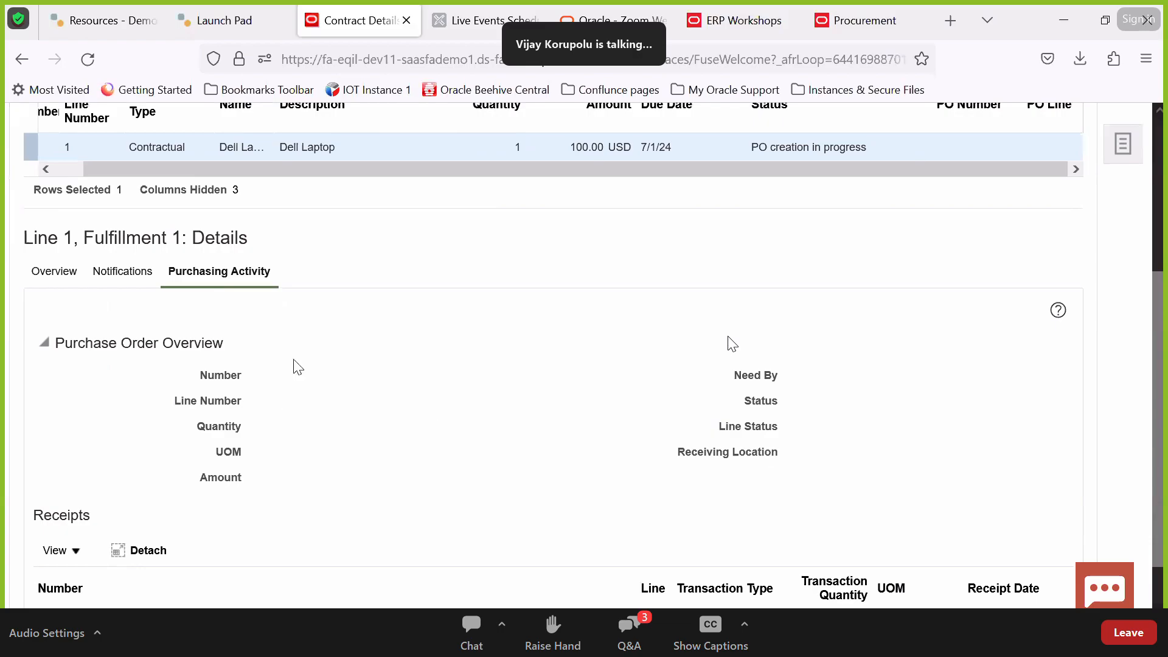
scroll(535, 365, "up", 3)
left_click(557, 256)
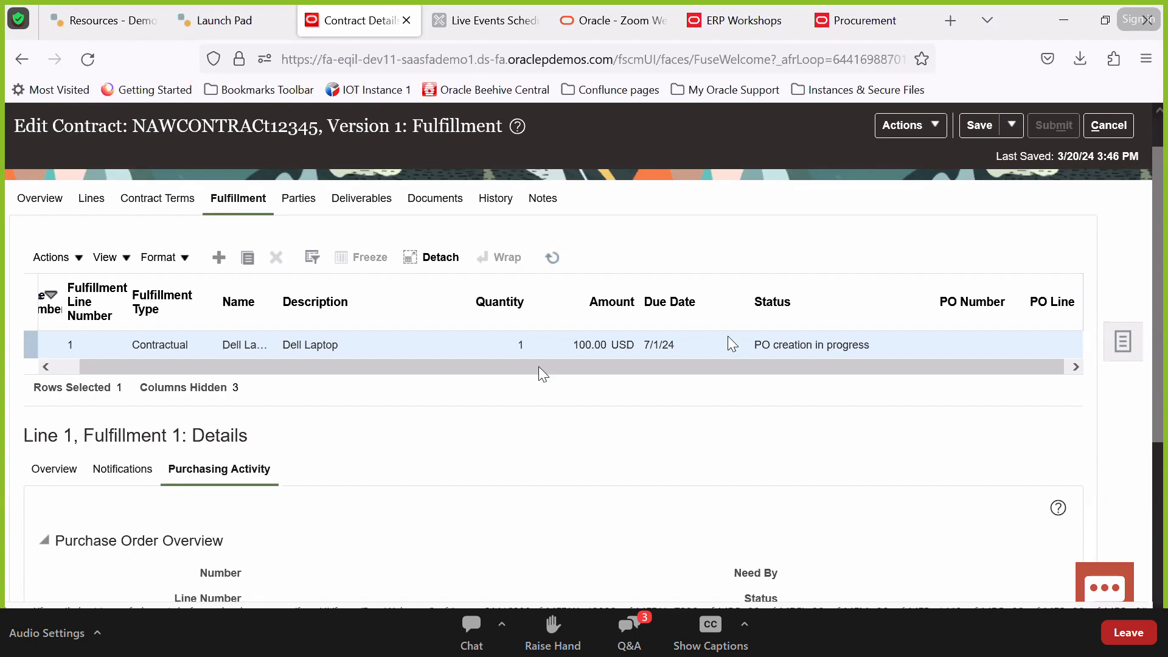
left_click(553, 258)
left_click(284, 635)
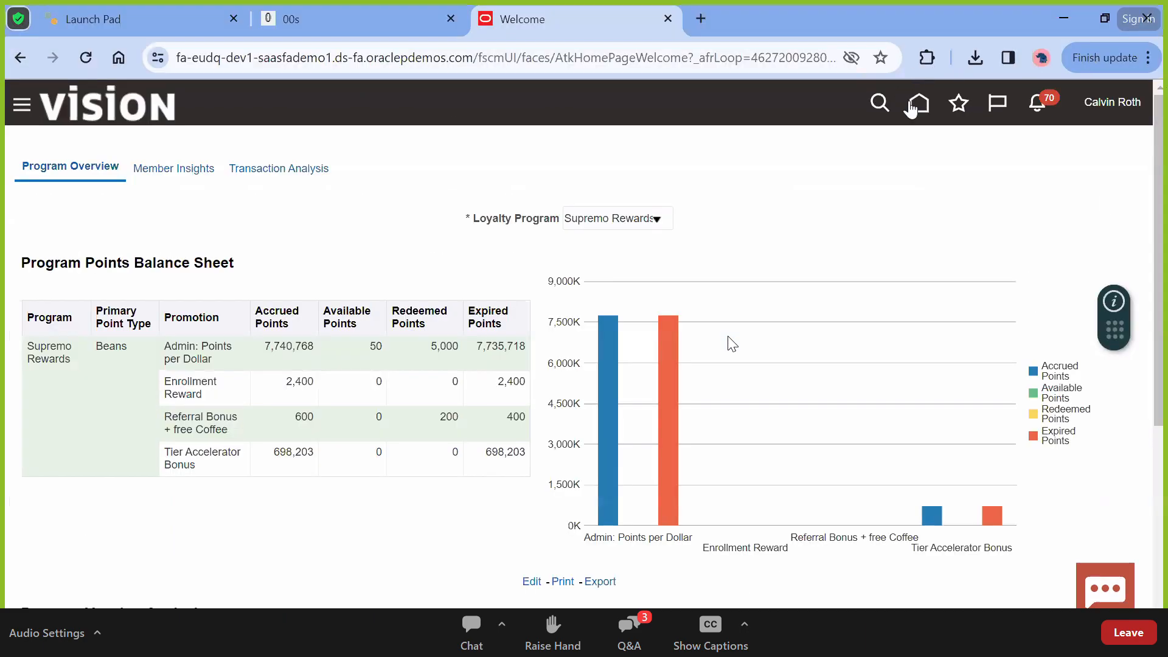
Sign out of the current user and confirm the sign-out
left_click(1112, 102)
left_click(1099, 144)
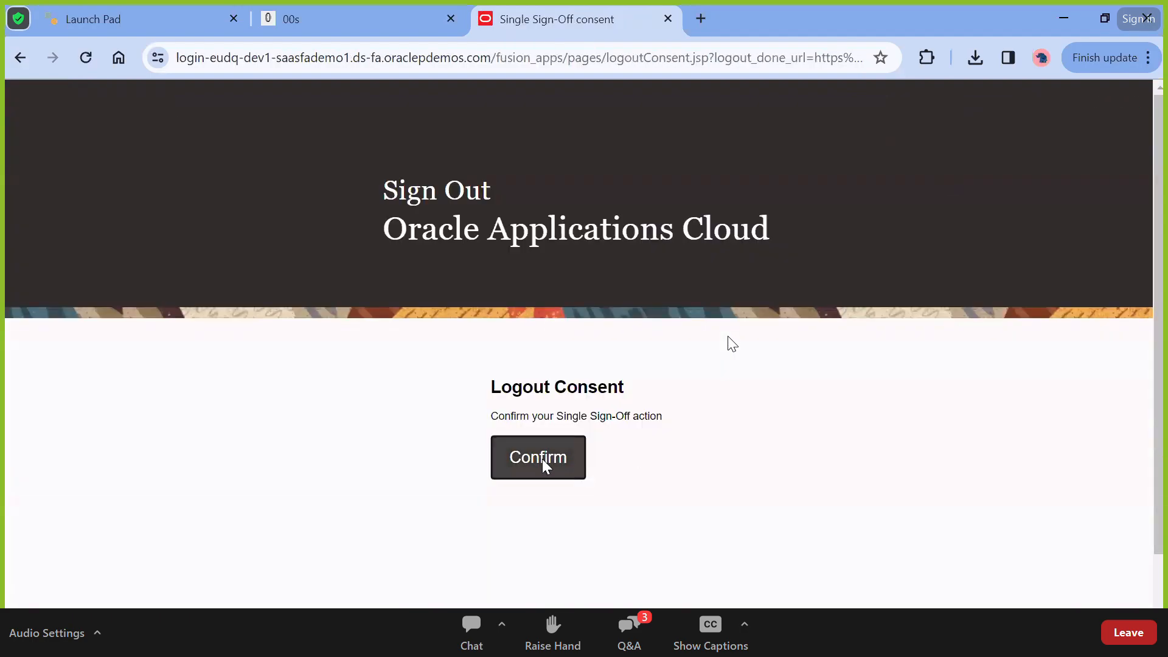
left_click(542, 460)
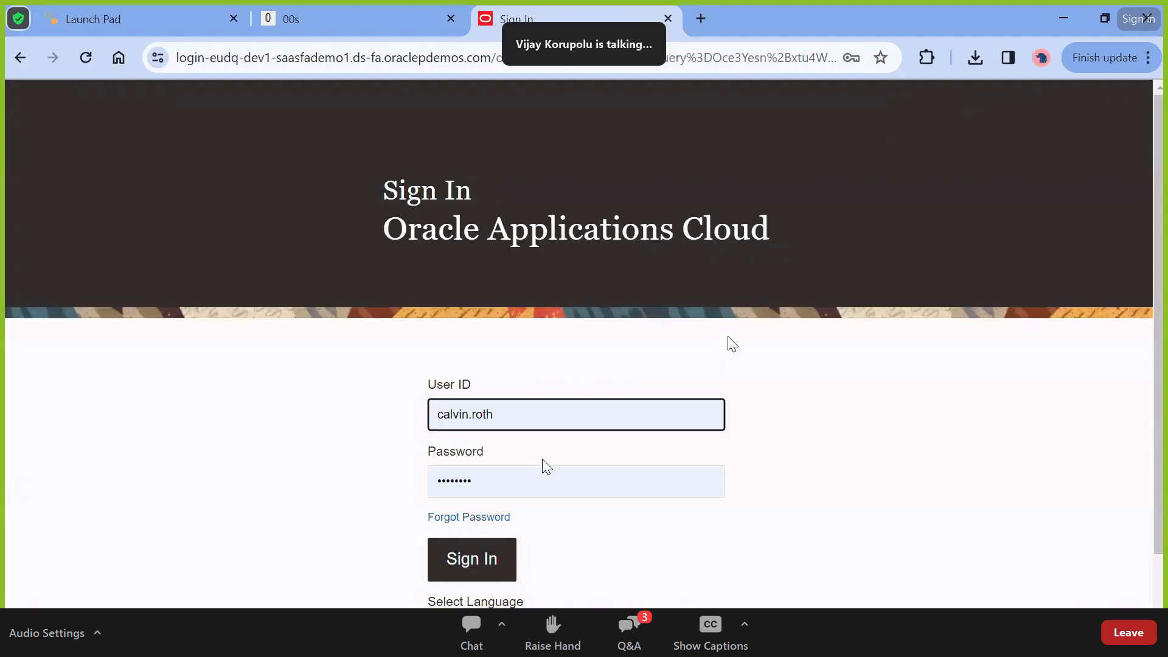
Sign in with the PRC_IMPL user ID and the copied password, accepting the password update
double_click(534, 417)
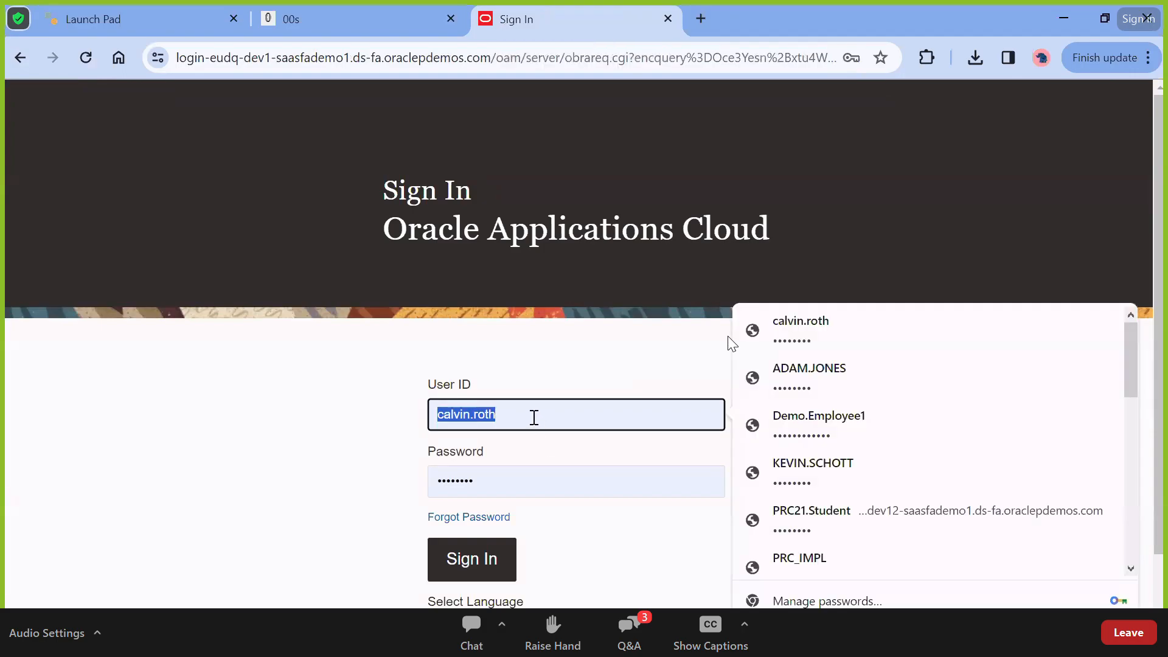
type("pr")
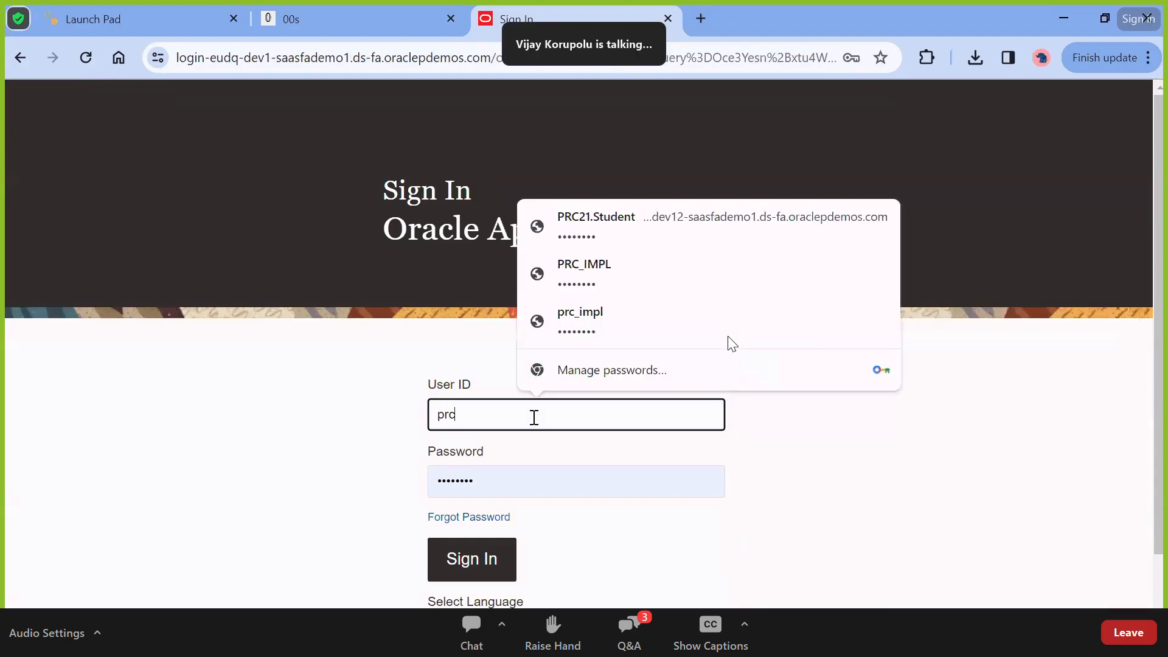
type("c")
left_click(590, 282)
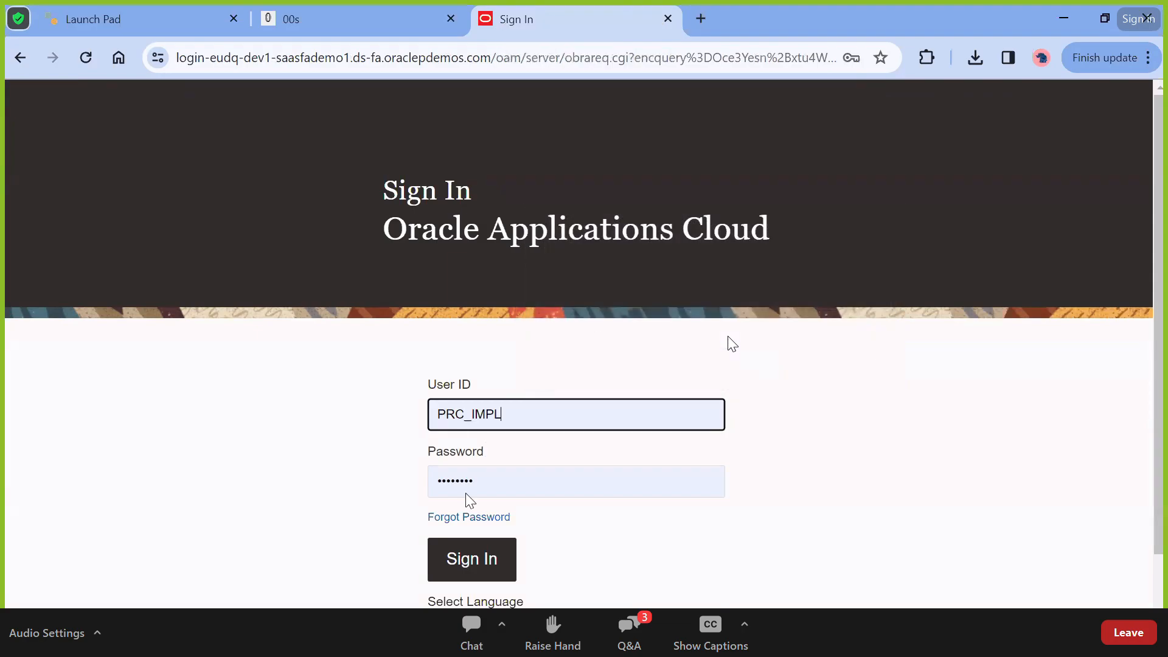
key("alt+Tab")
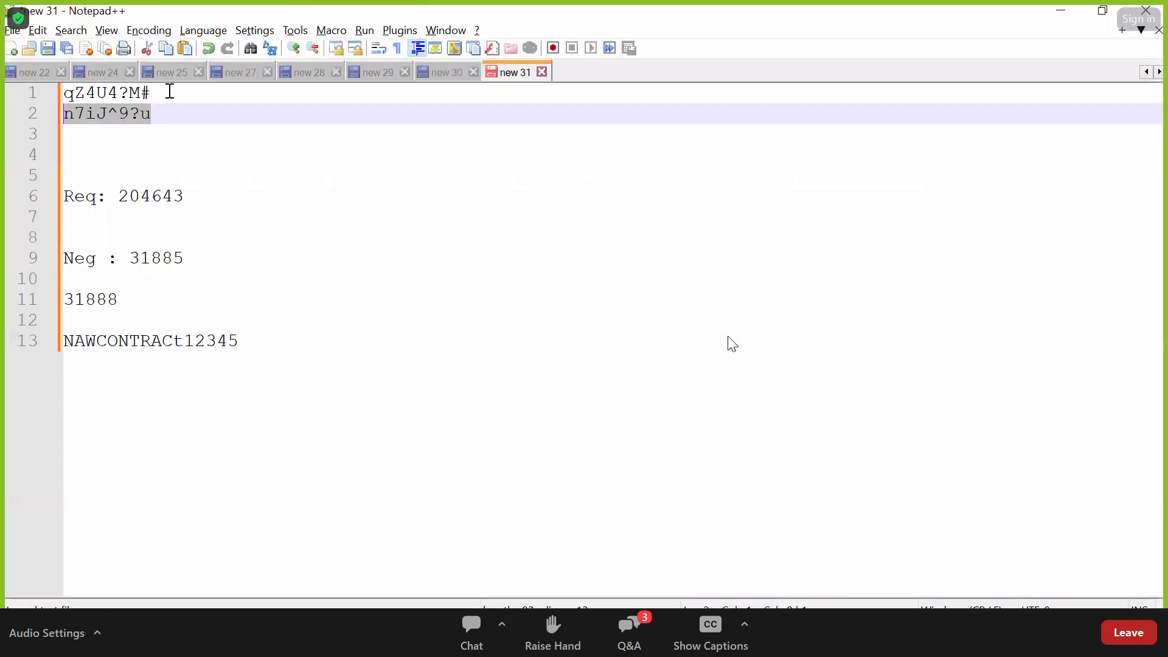
left_click_drag(168, 87, 4, 90)
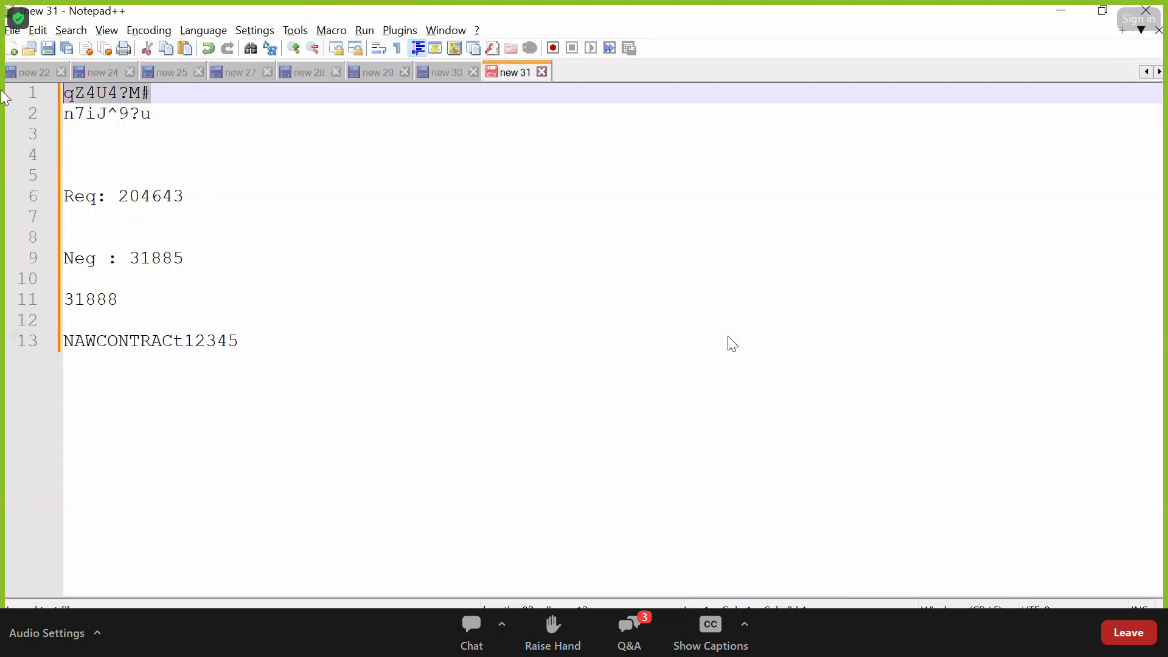
key("alt+Tab")
double_click(508, 481)
key("ctrl+v")
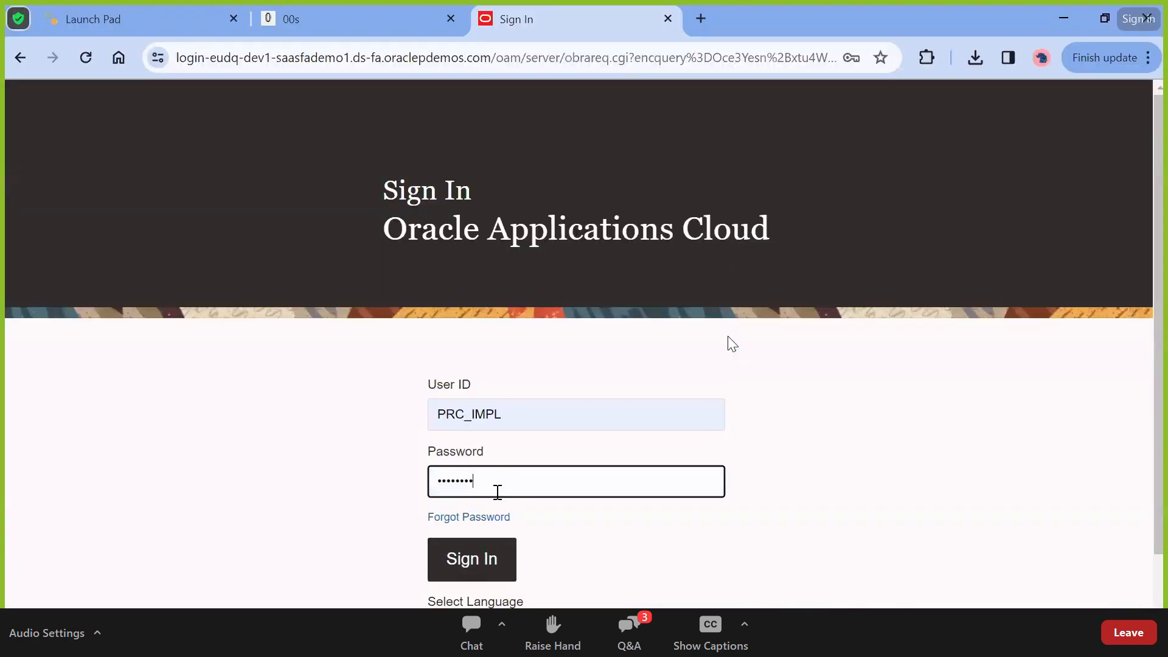
left_click(457, 563)
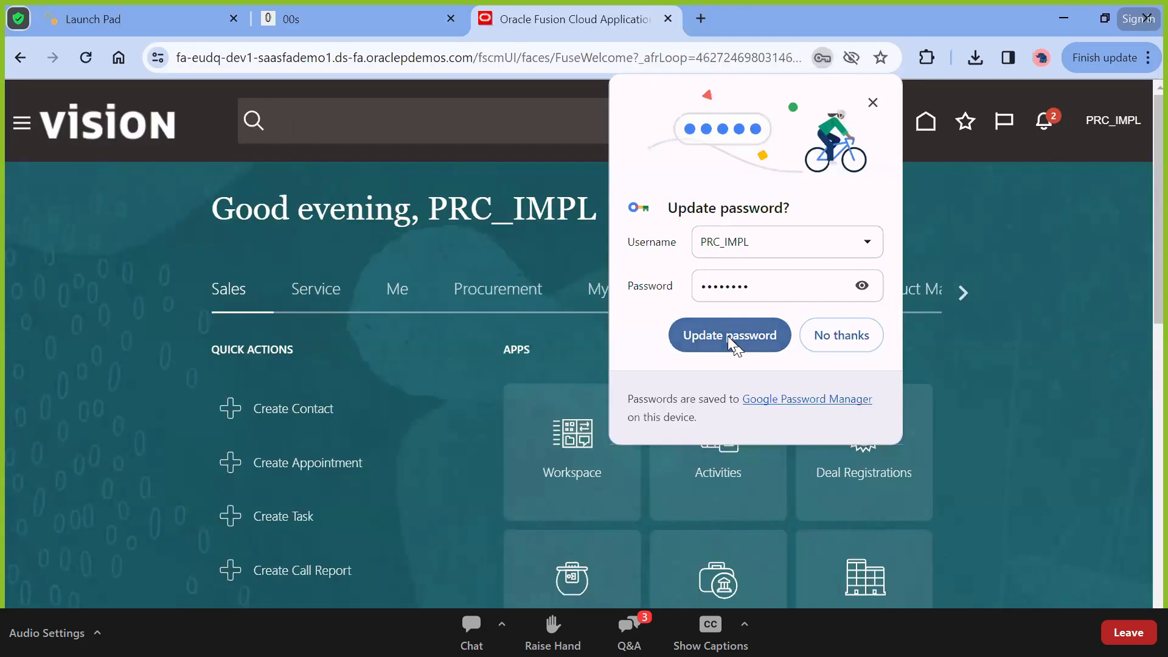
left_click(728, 337)
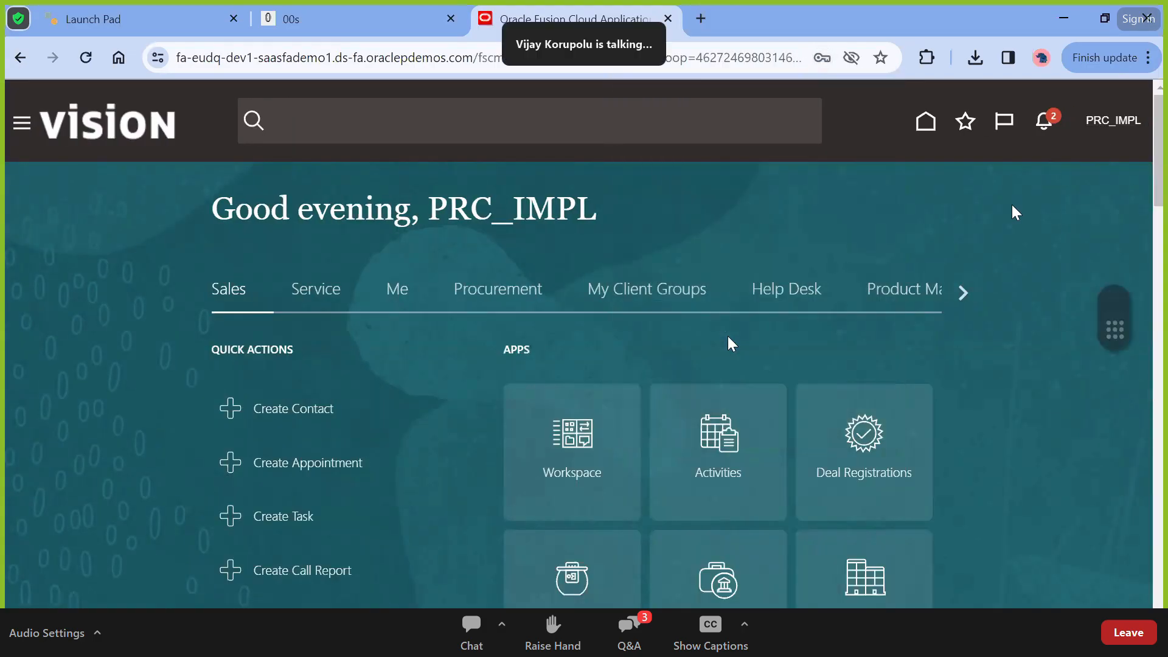
Open Setup and Maintenance with Procurement as the setup offering
left_click(1104, 125)
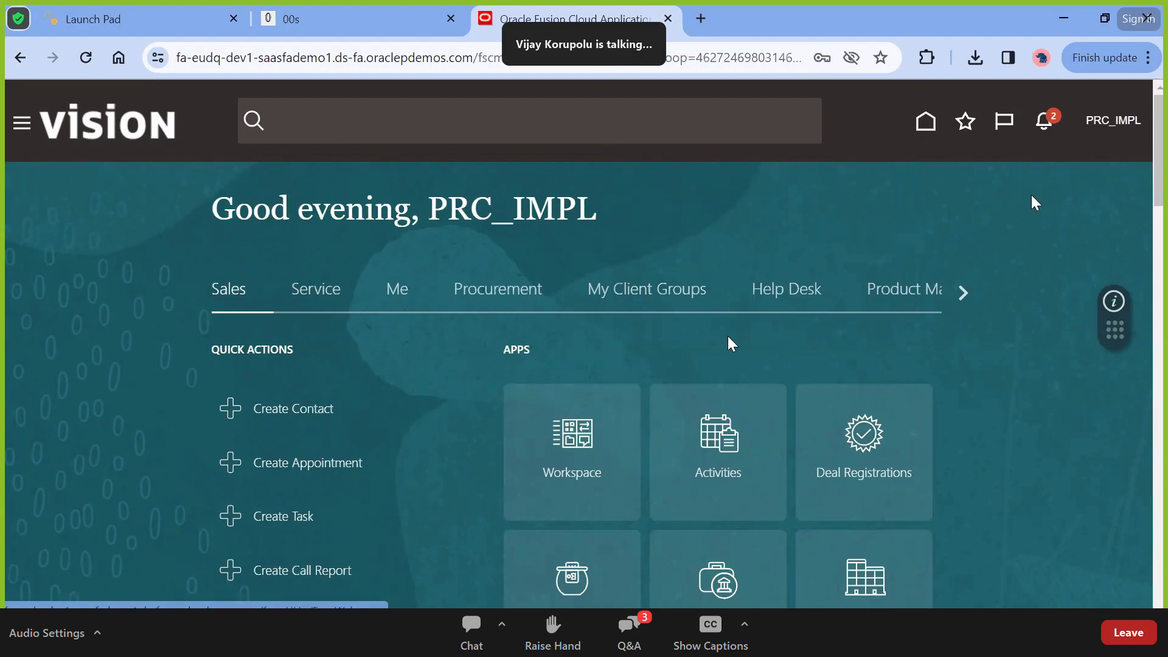
left_click(857, 388)
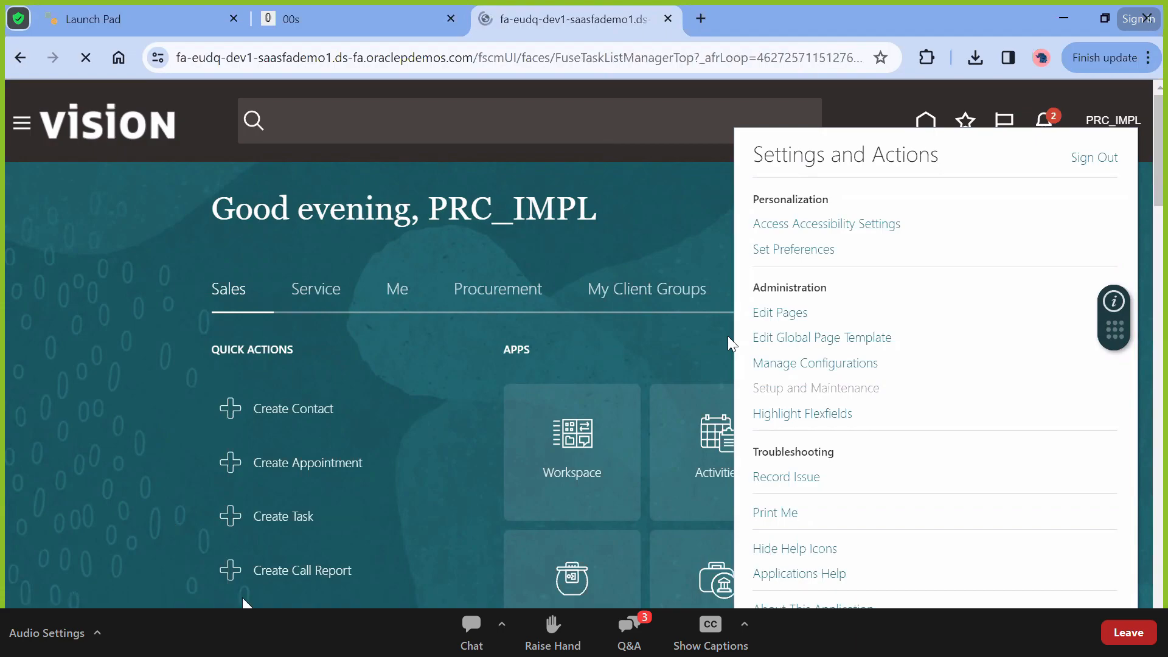
scroll(333, 371, "down", 4)
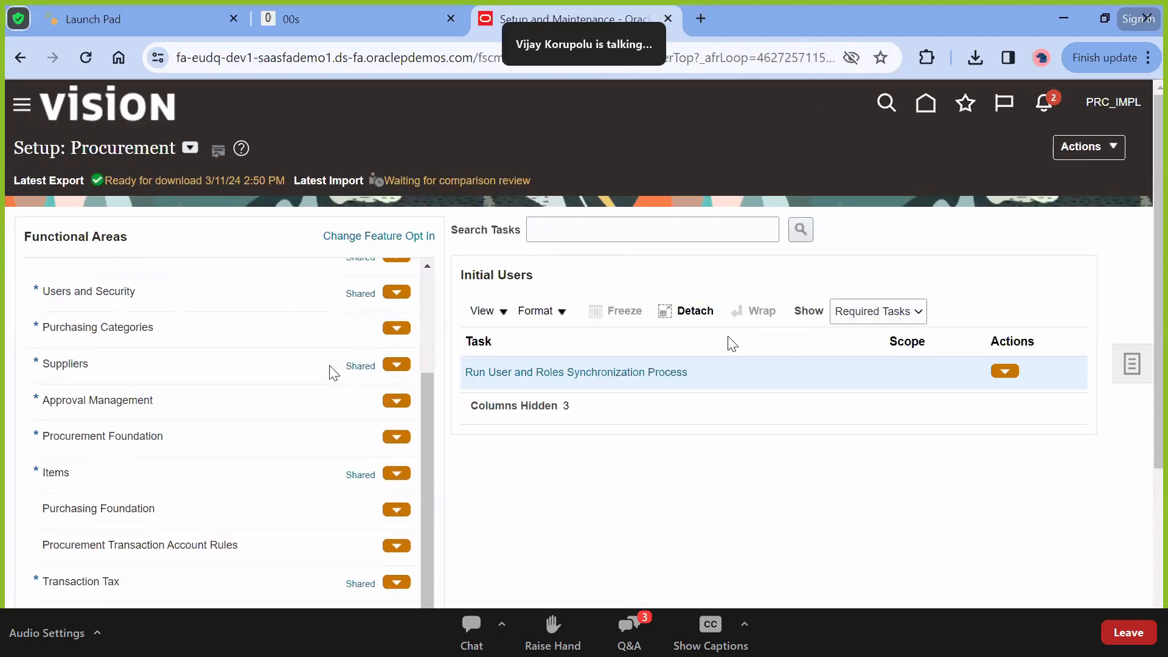
left_click(190, 148)
left_click(227, 466)
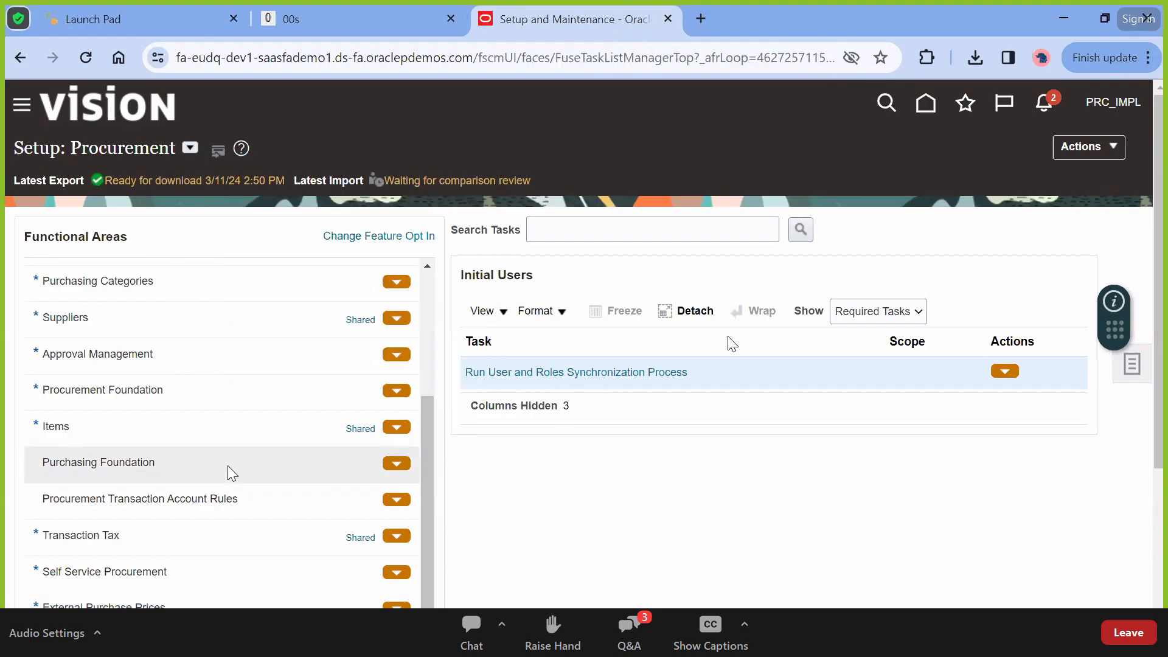
Show all Procurement Contracts tasks and open Manage Task Configurations for CRM in another tab
scroll(231, 473, "down", 4)
scroll(231, 473, "down", 5)
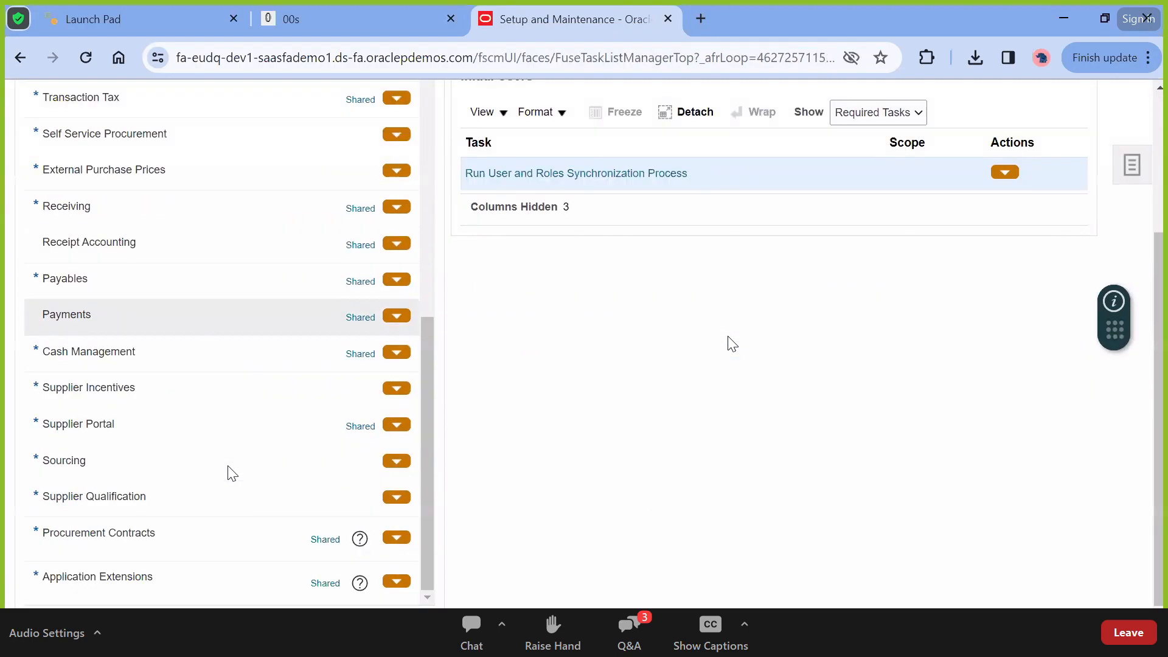
left_click(183, 539)
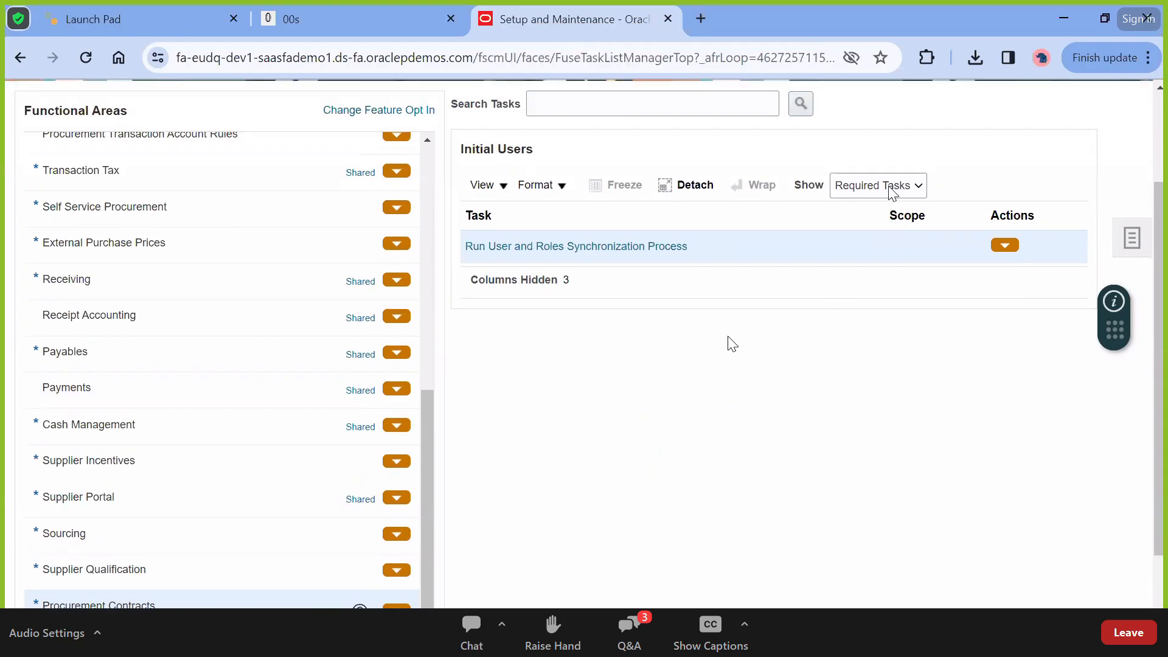
left_click(892, 192)
left_click(874, 203)
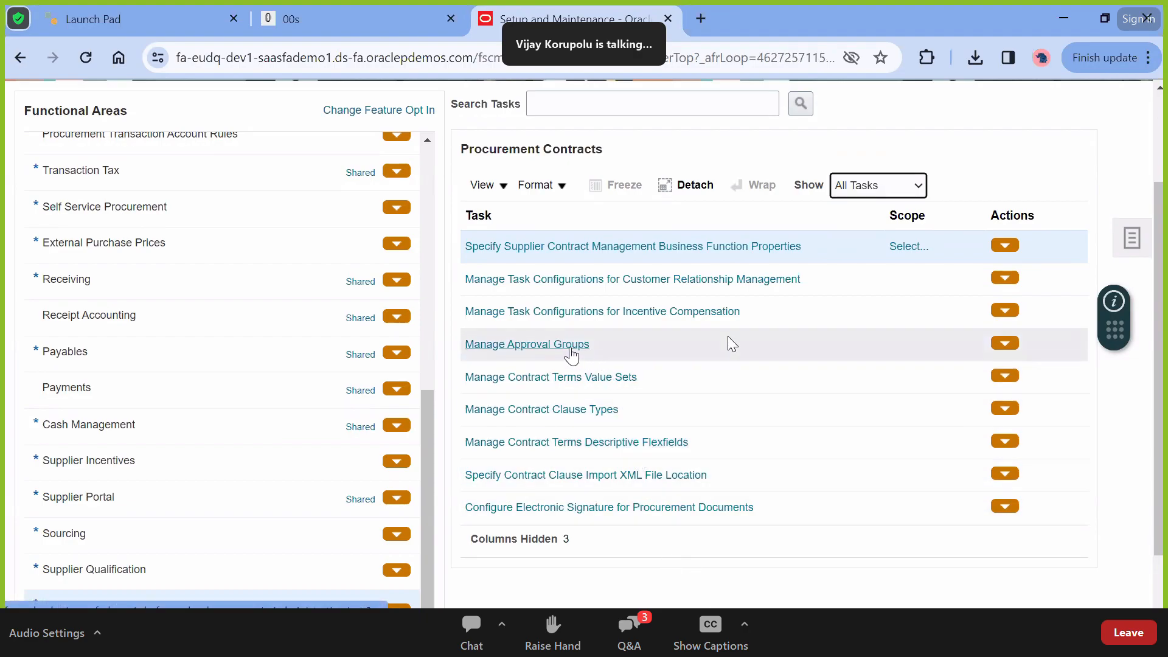
left_click(589, 280)
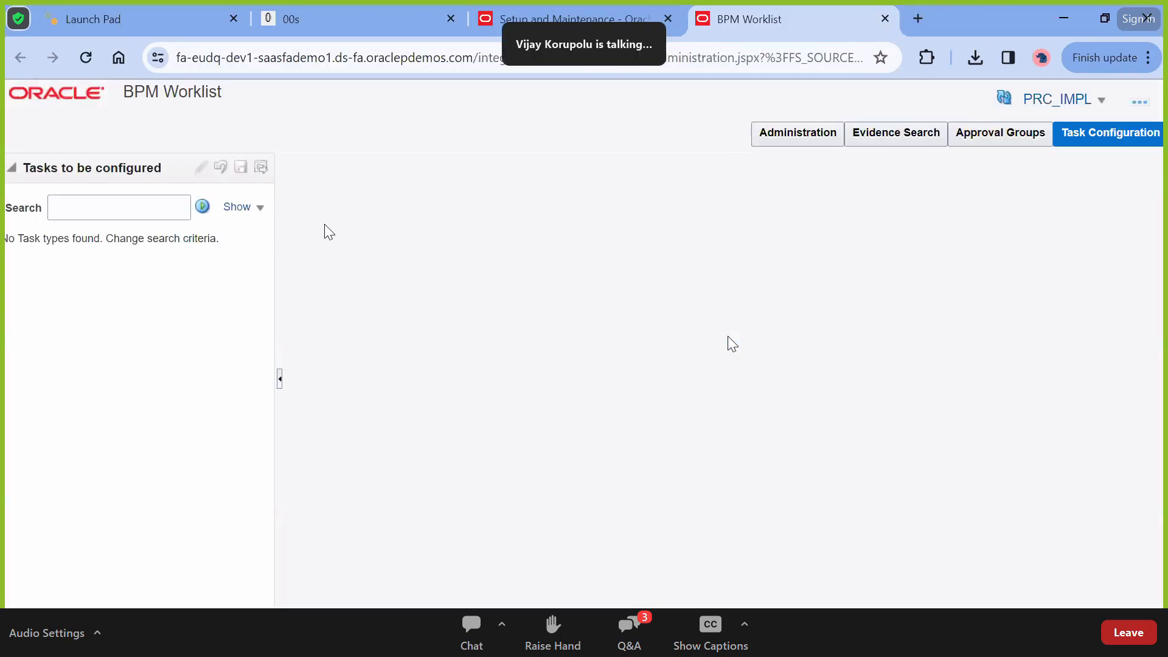
left_click(563, 14)
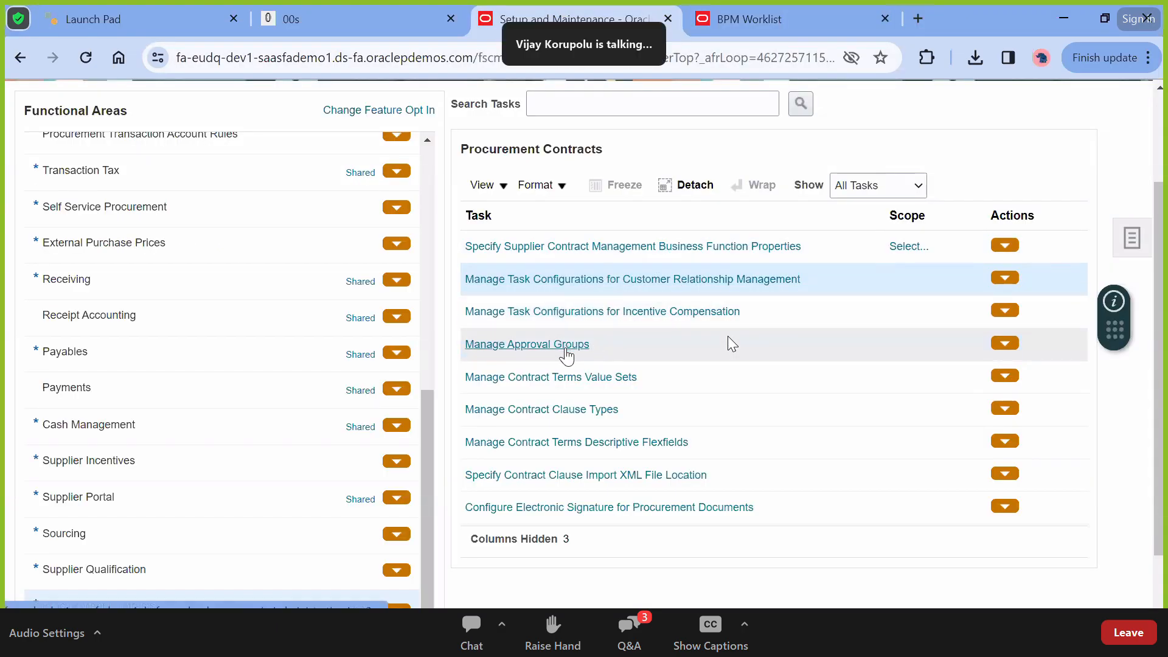
Review the OKC_SUBJECT codes in Manage Contract Clause Types, then cancel without saving
left_click(560, 409)
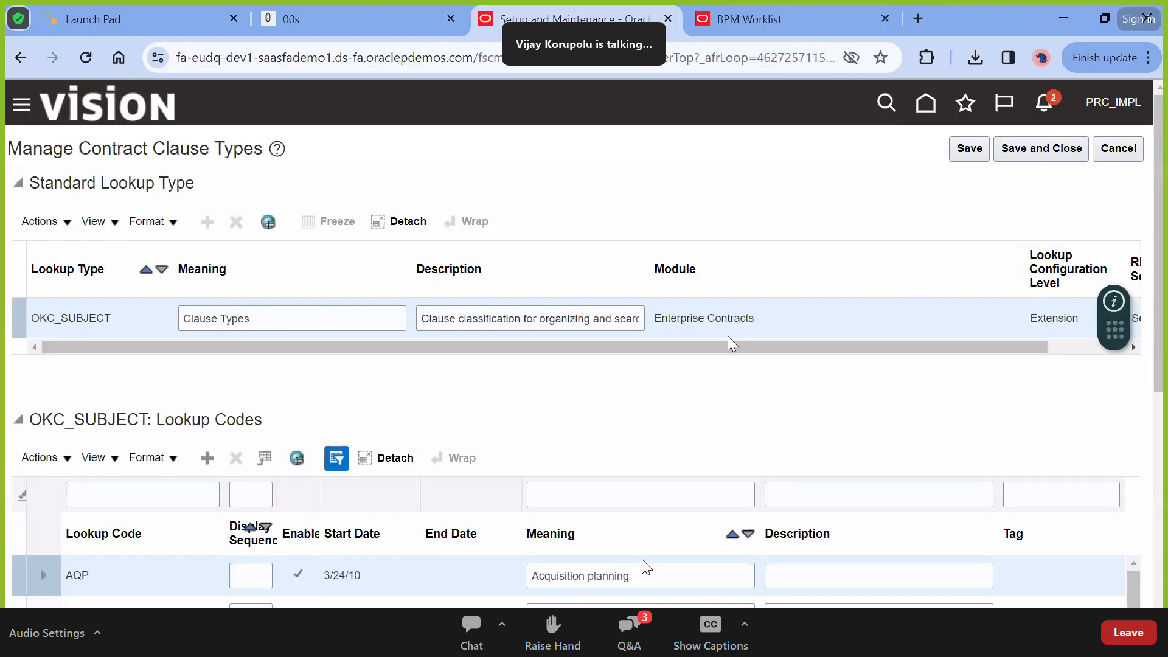
scroll(641, 417, "down", 3)
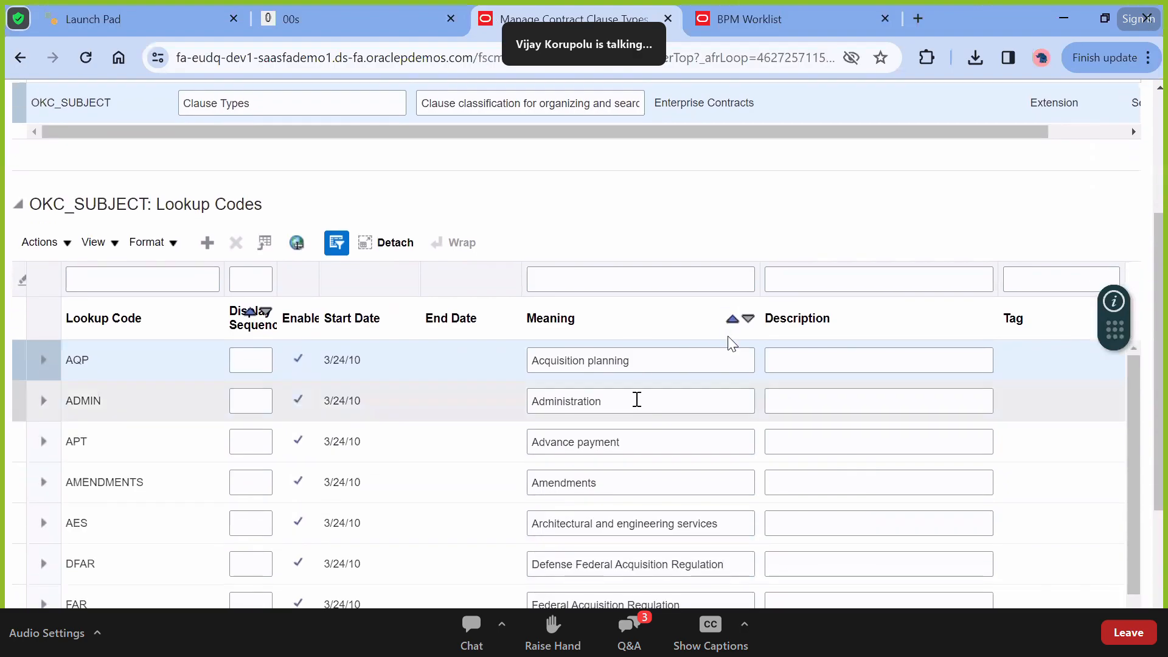
scroll(636, 399, "down", 2)
scroll(637, 399, "down", 4)
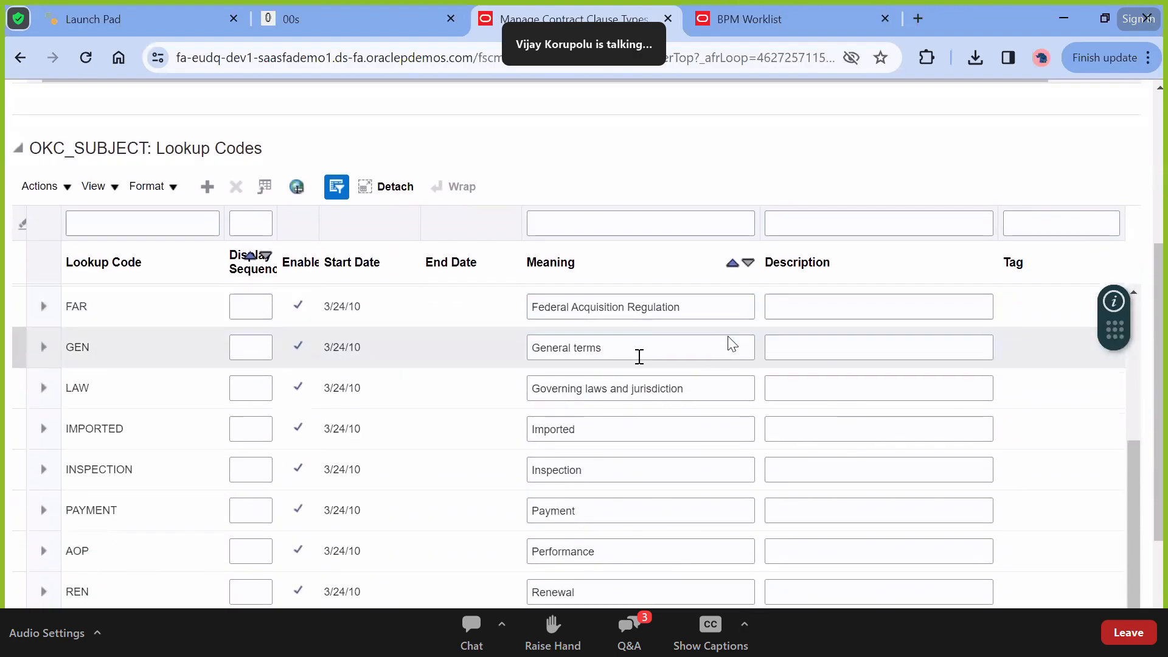
scroll(640, 356, "up", 5)
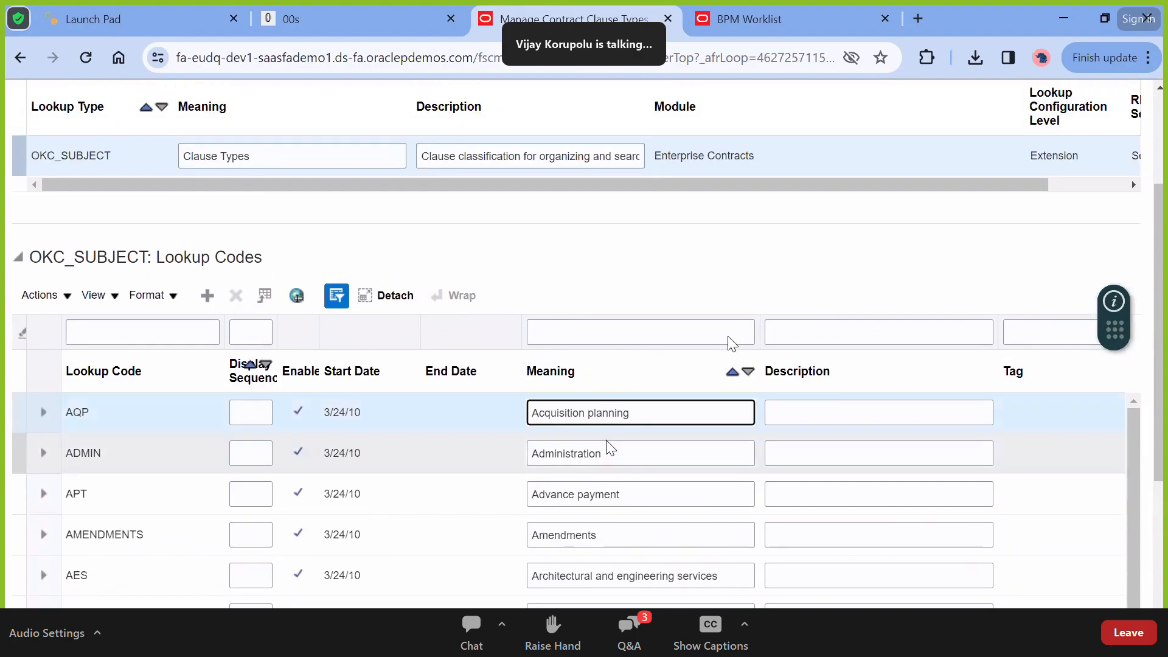
double_click(607, 444)
scroll(608, 440, "down", 5)
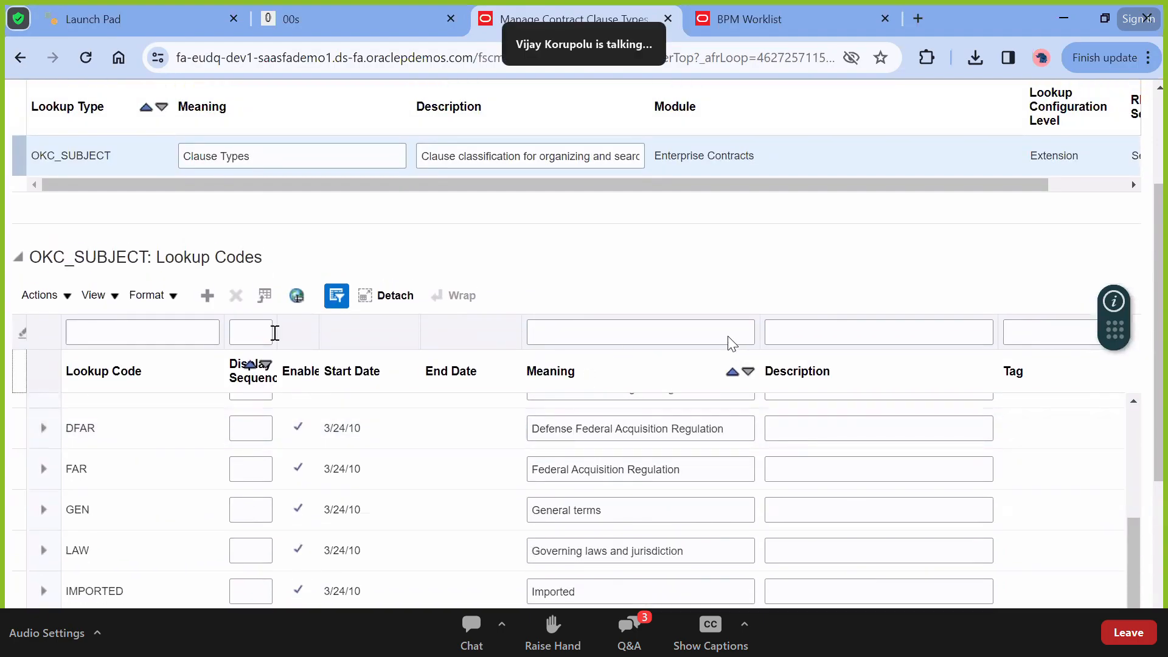
scroll(788, 533, "down", 5)
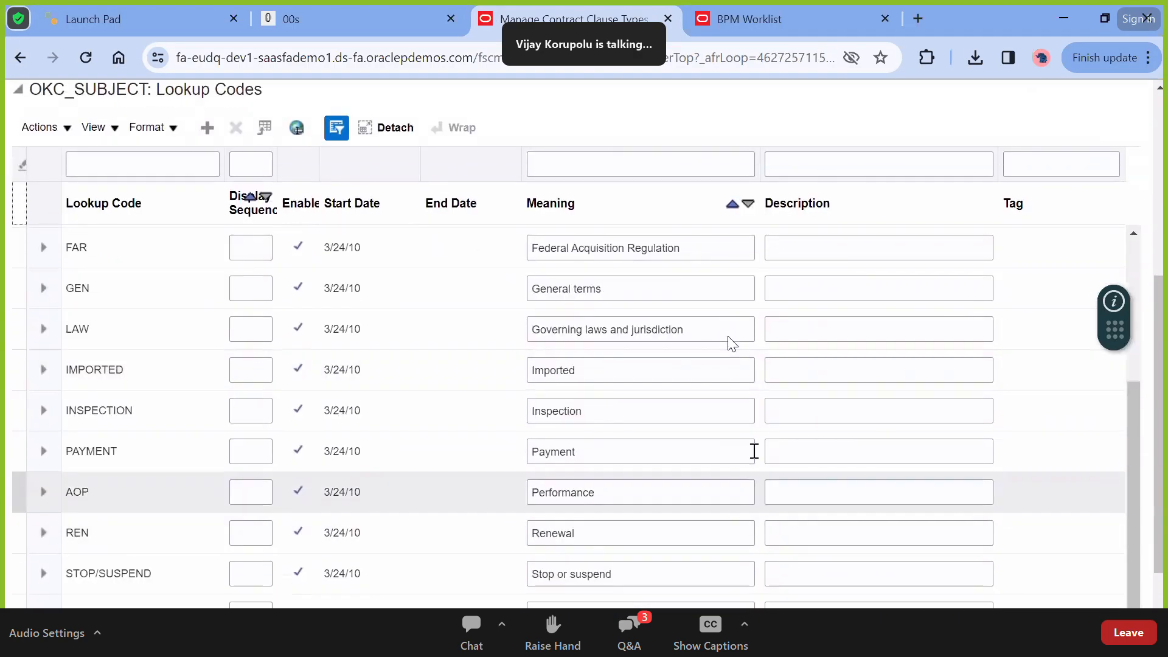
scroll(732, 324, "up", 10)
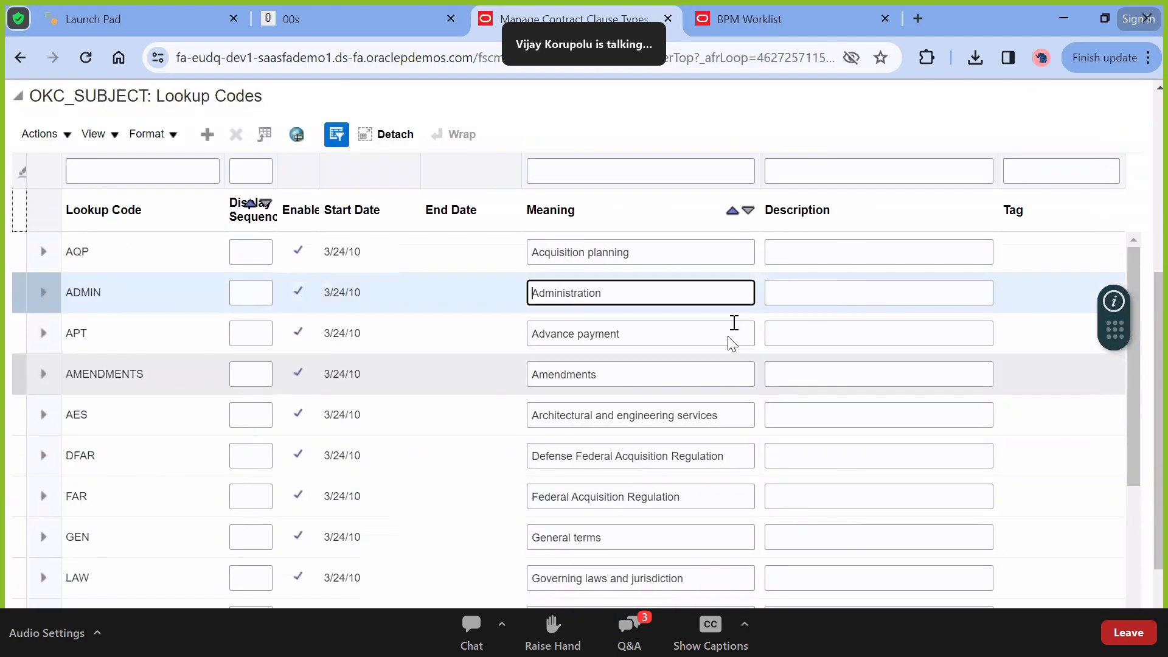
scroll(732, 343, "up", 2)
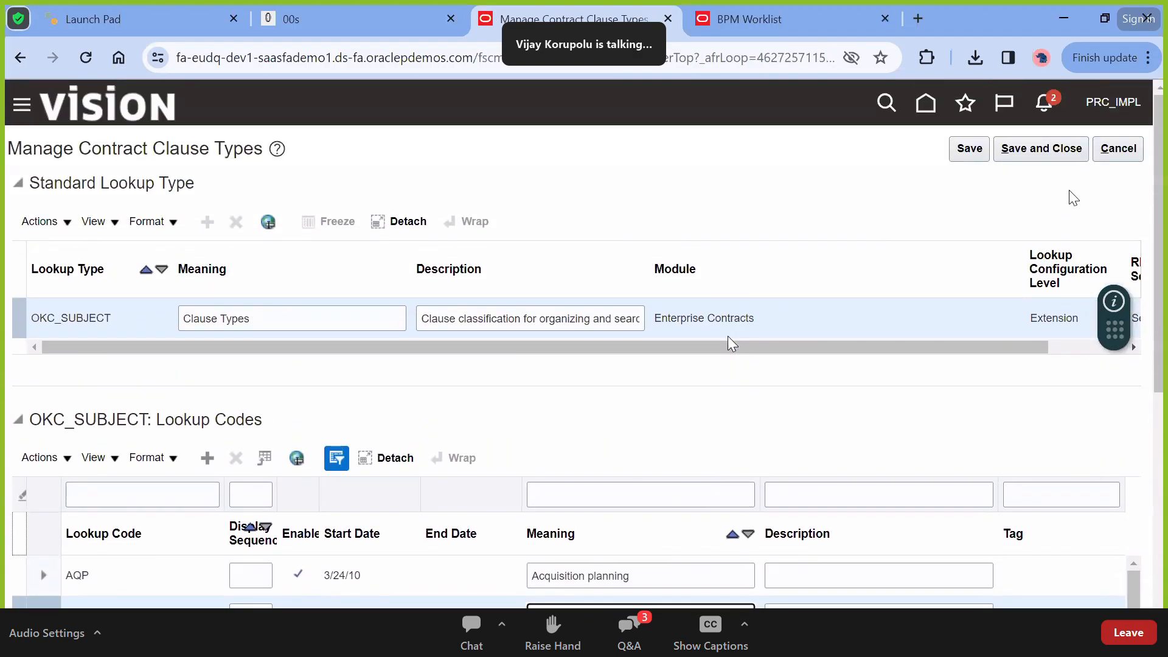
left_click(1117, 148)
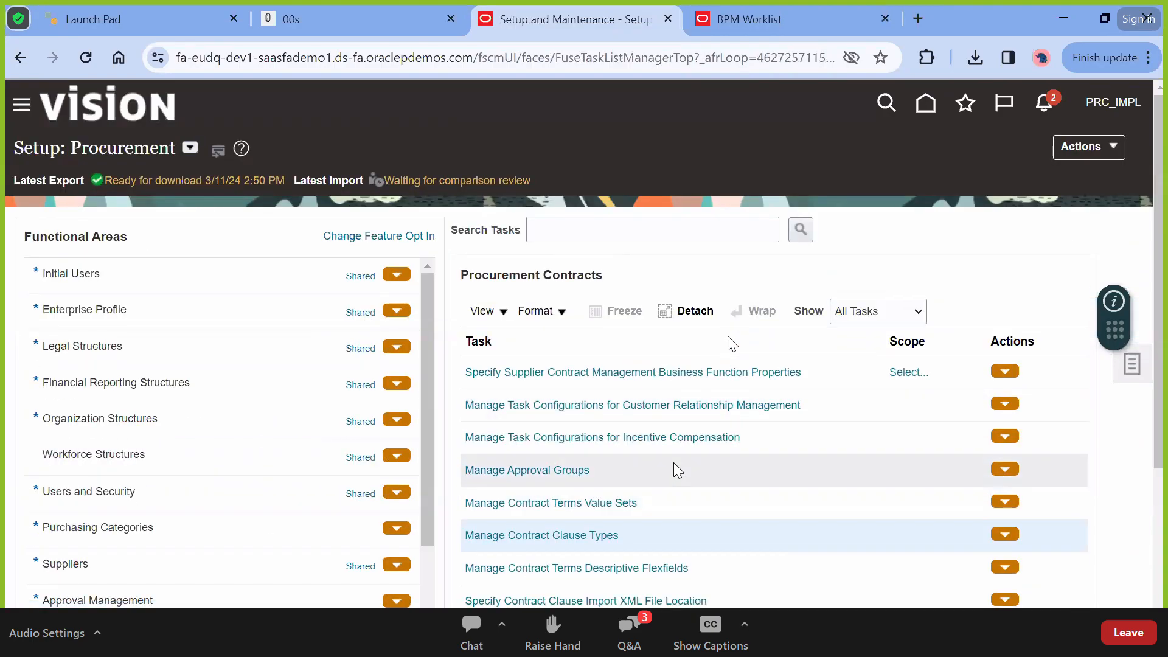
Start Specify Supplier Contract Management Business Function Properties, scoped to an existing business unit
scroll(674, 464, "down", 2)
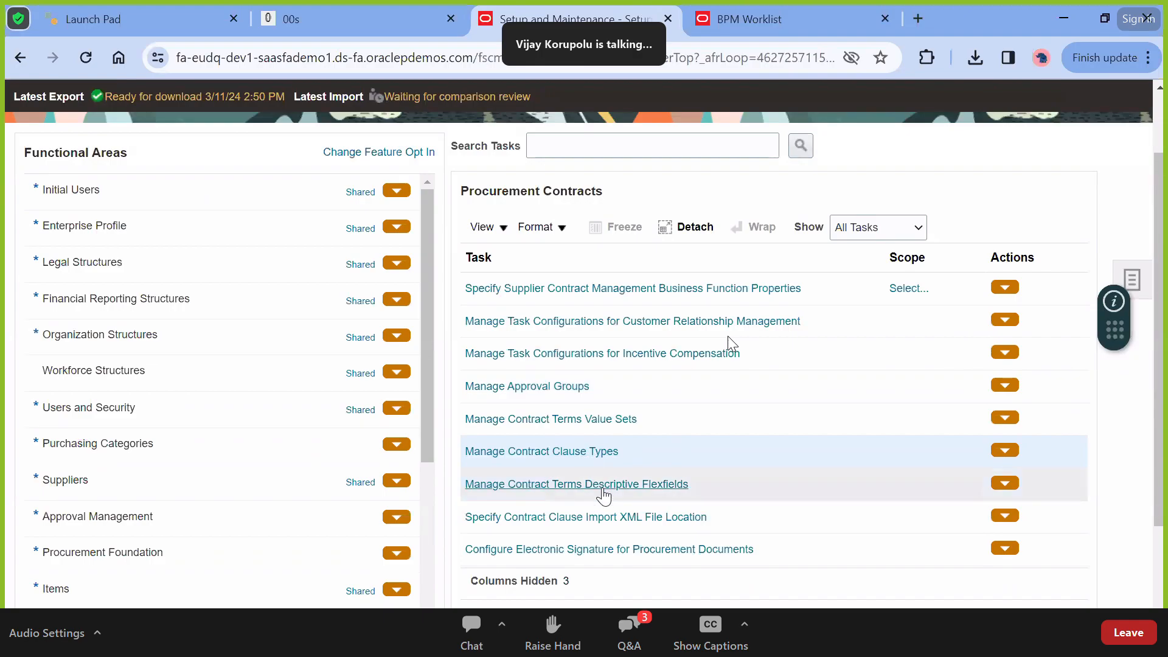
scroll(660, 377, "up", 1)
left_click(635, 309)
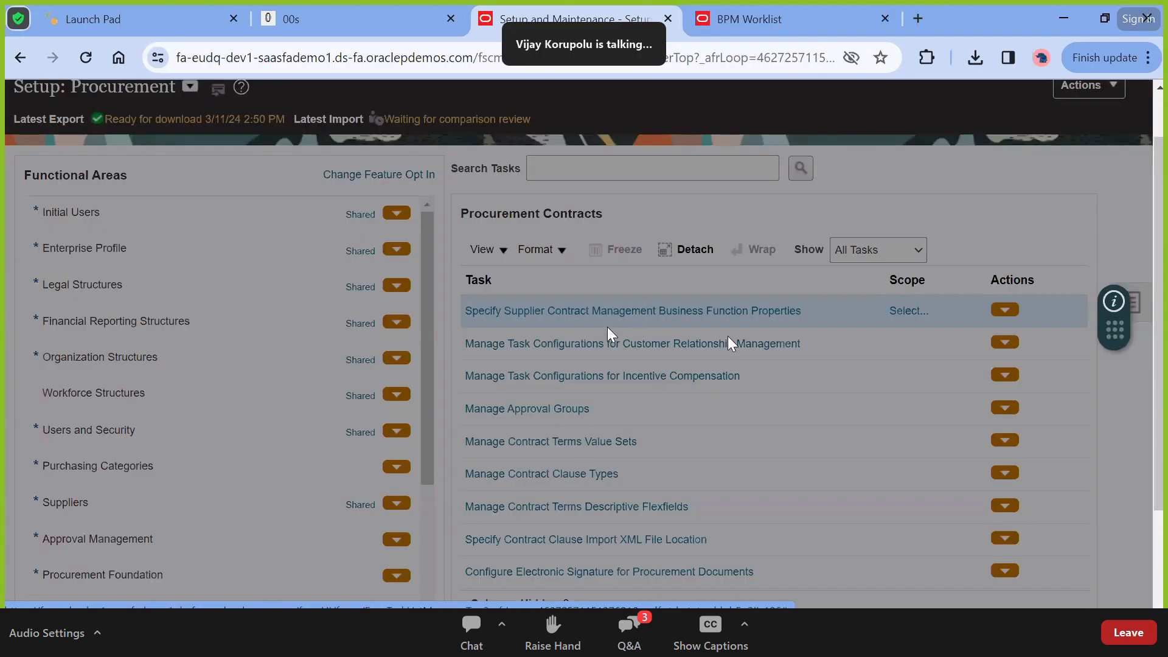
left_click(574, 385)
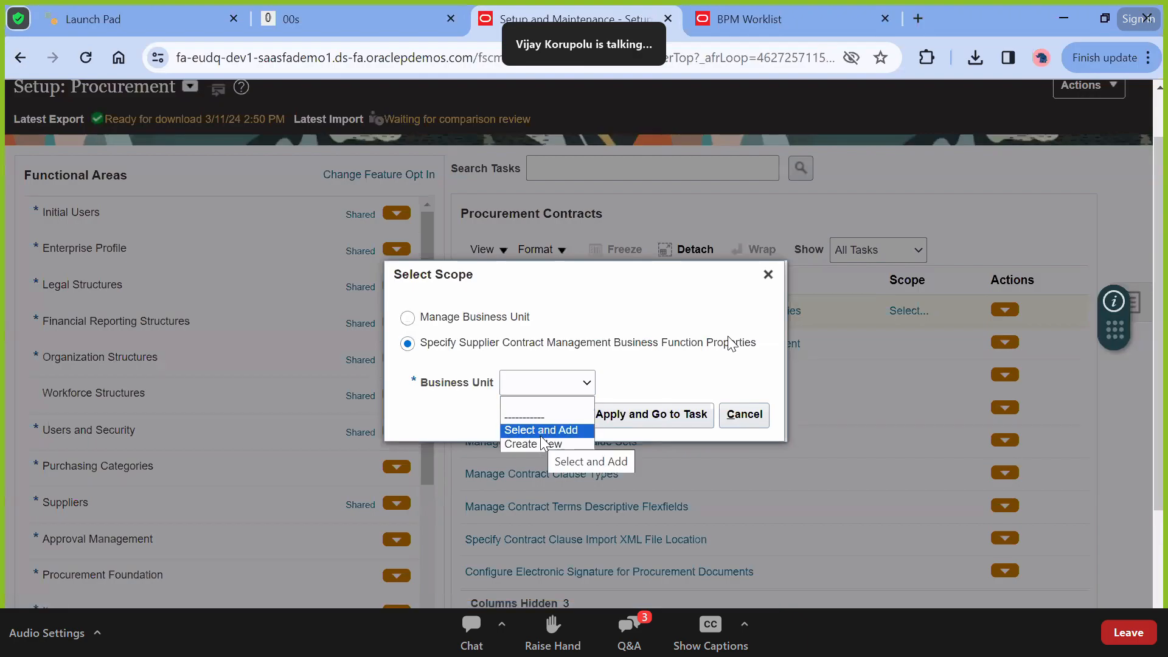
left_click(541, 432)
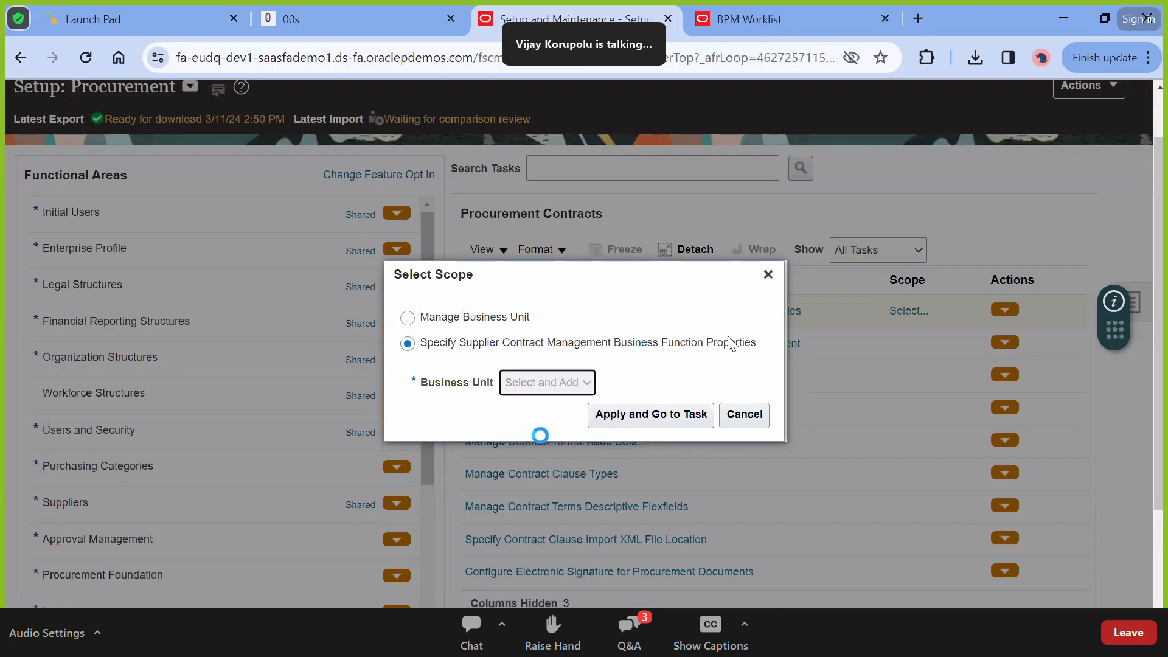
left_click(613, 412)
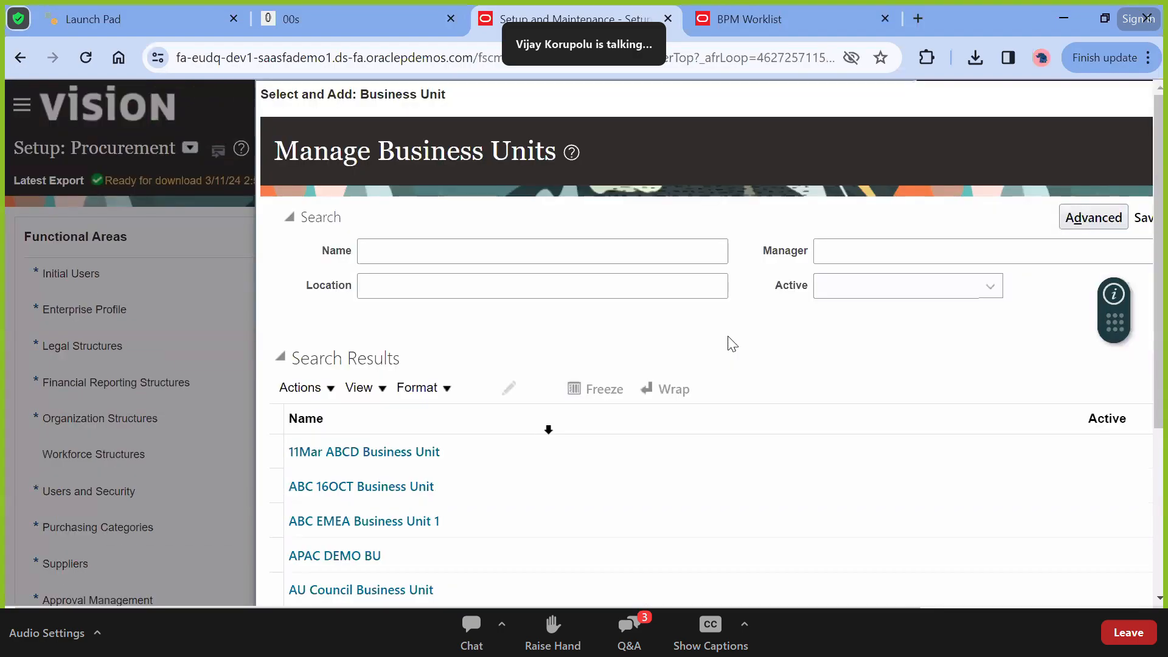
Search business units by name 'US' to locate US1 Business Unit
scroll(578, 364, "down", 5)
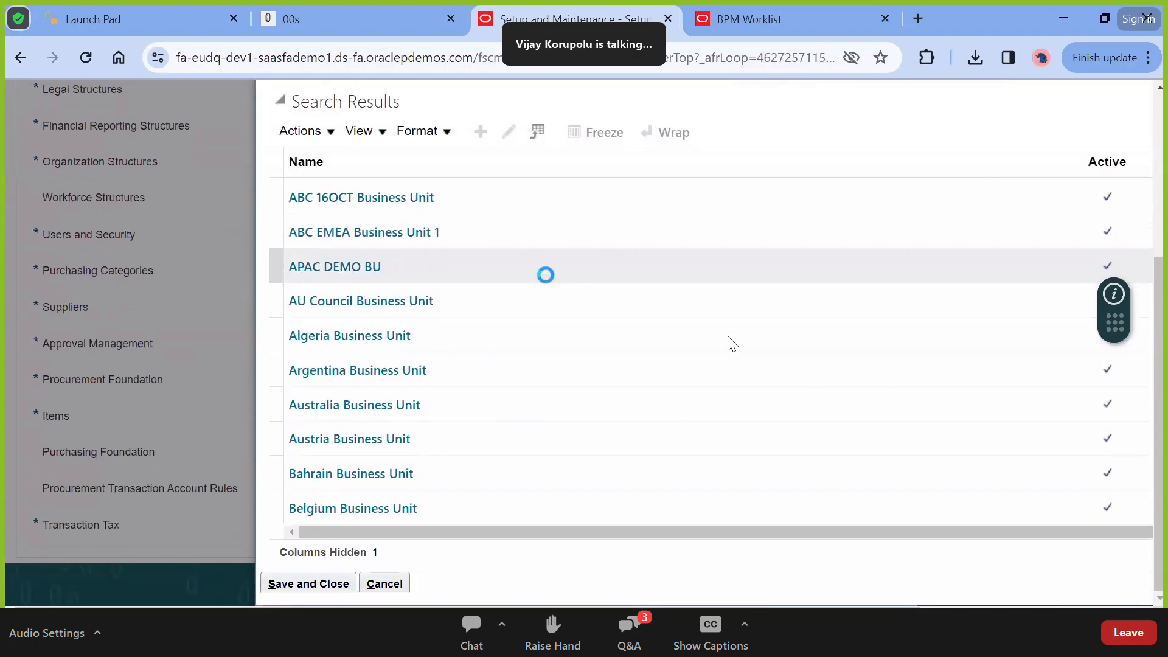
scroll(549, 324, "up", 5)
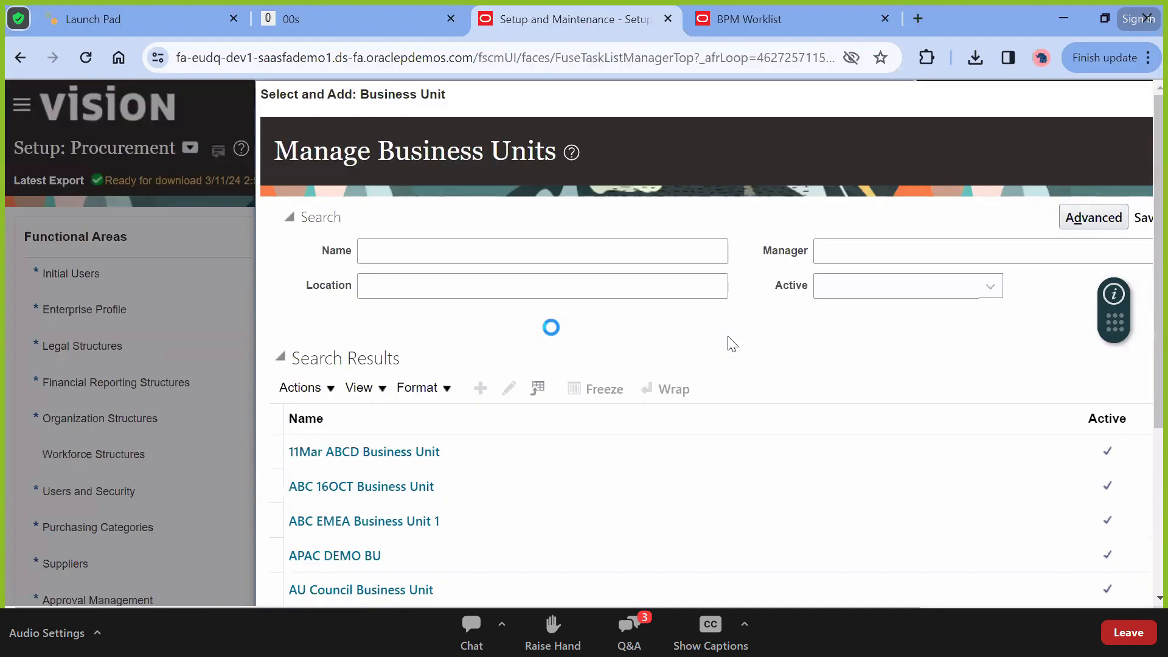
left_click(520, 263)
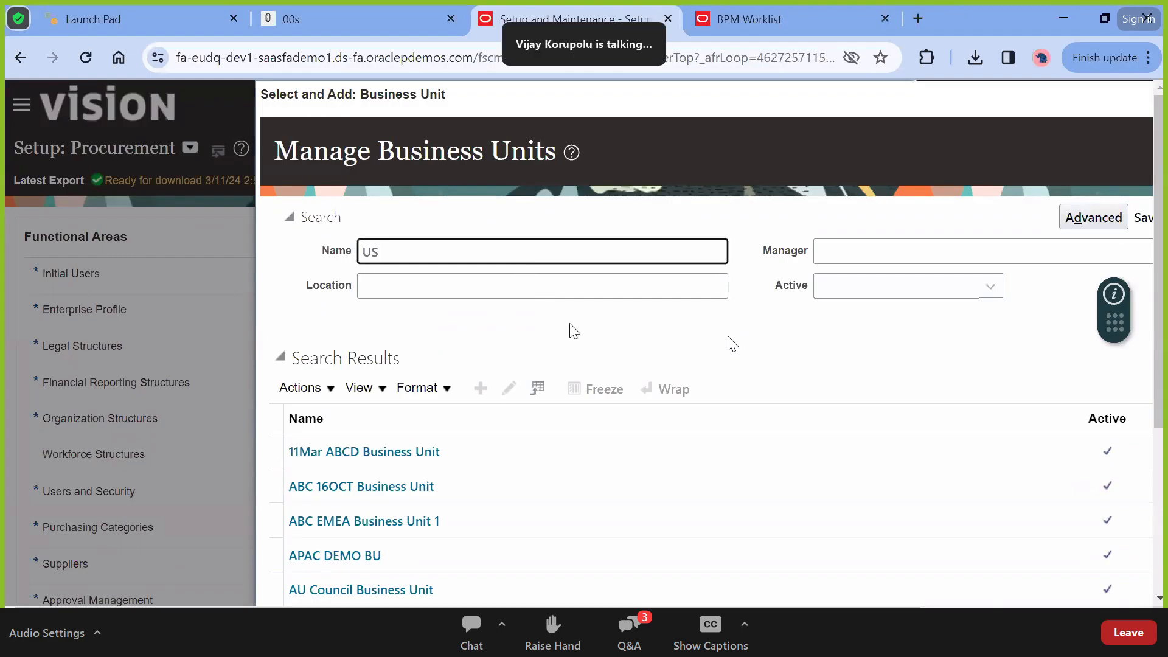
key("Return")
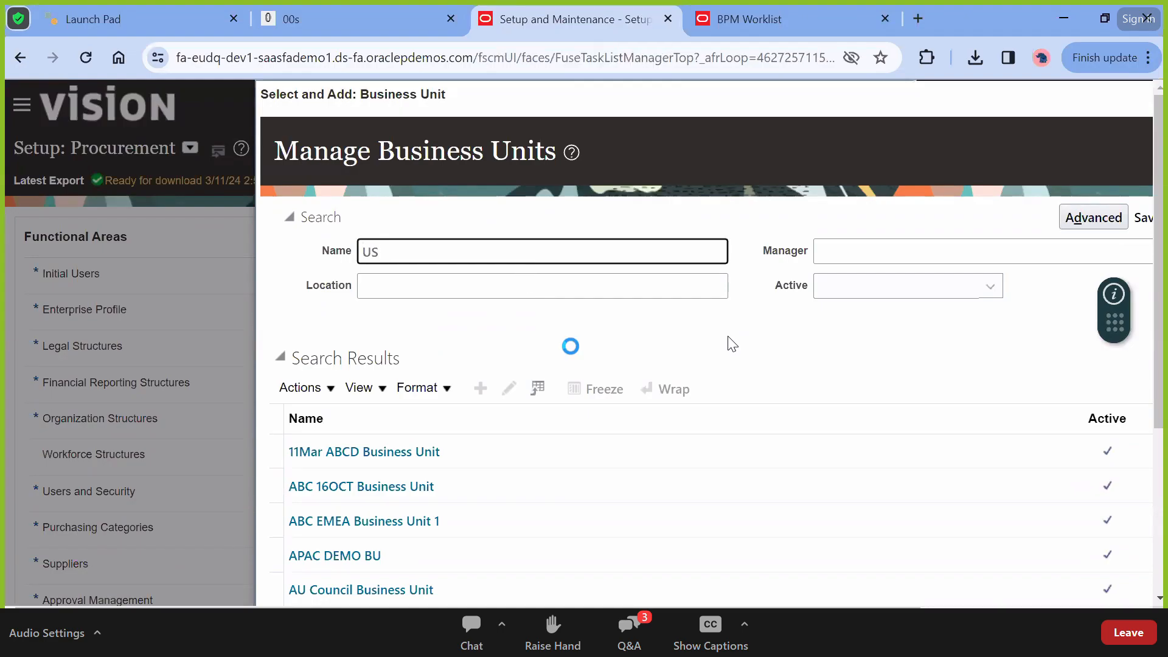
scroll(570, 346, "down", 3)
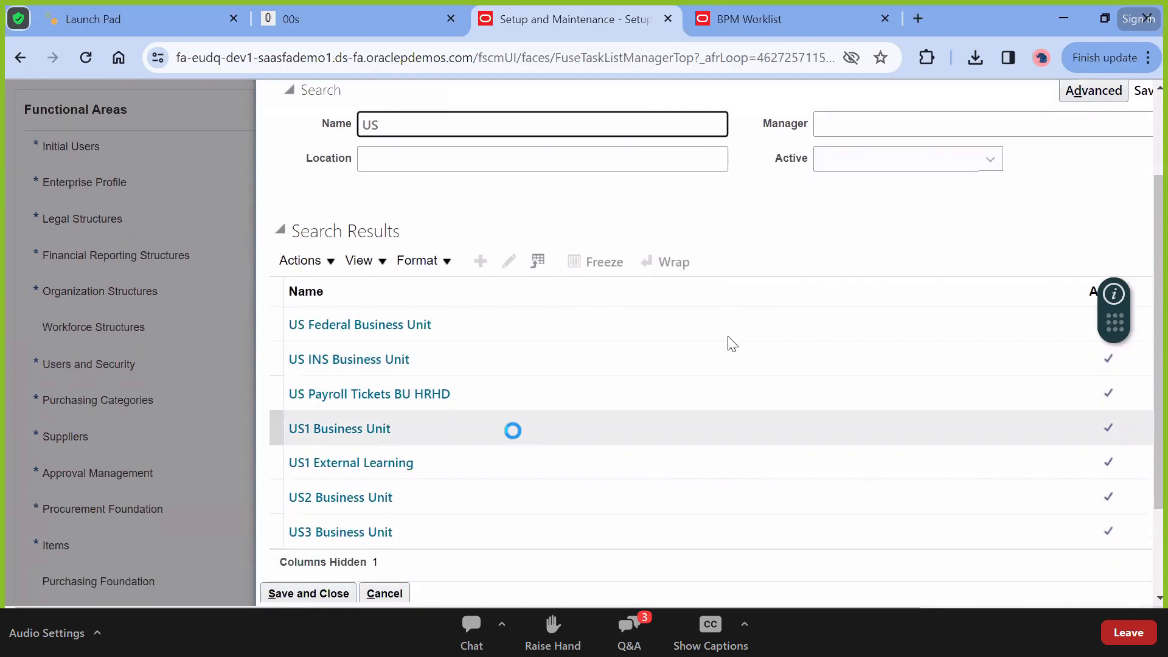
scroll(512, 430, "up", 1)
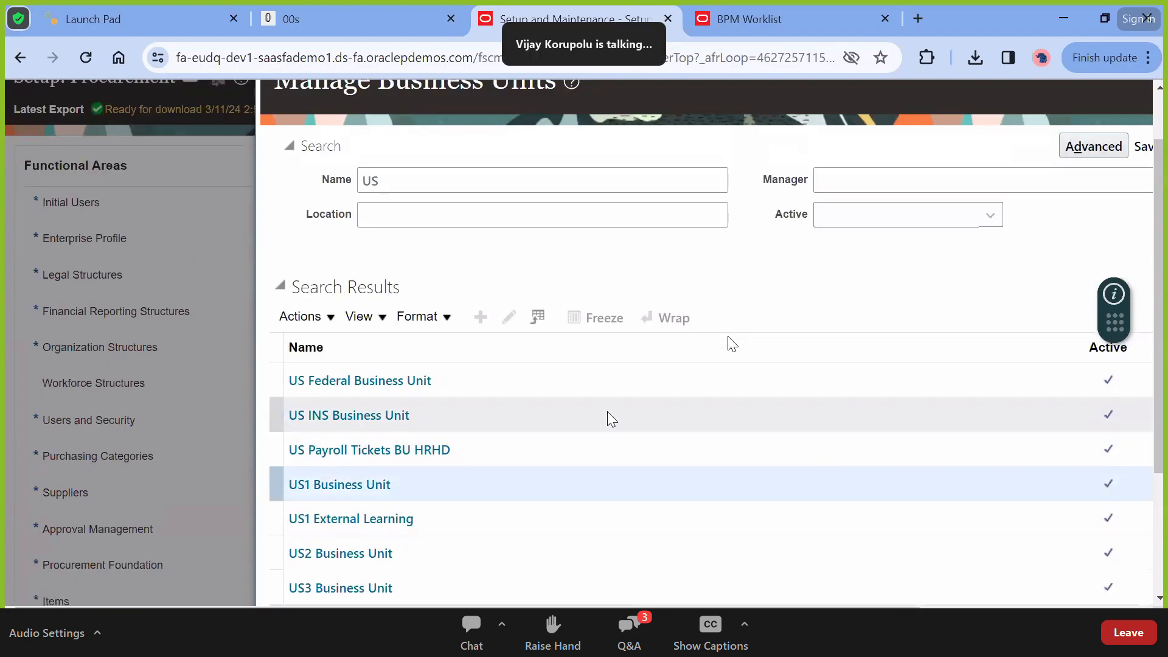
scroll(607, 411, "down", 1)
scroll(609, 418, "down", 3)
Confirm US1 Business Unit as scope, toggling Global business unit off and back on
left_click(308, 465)
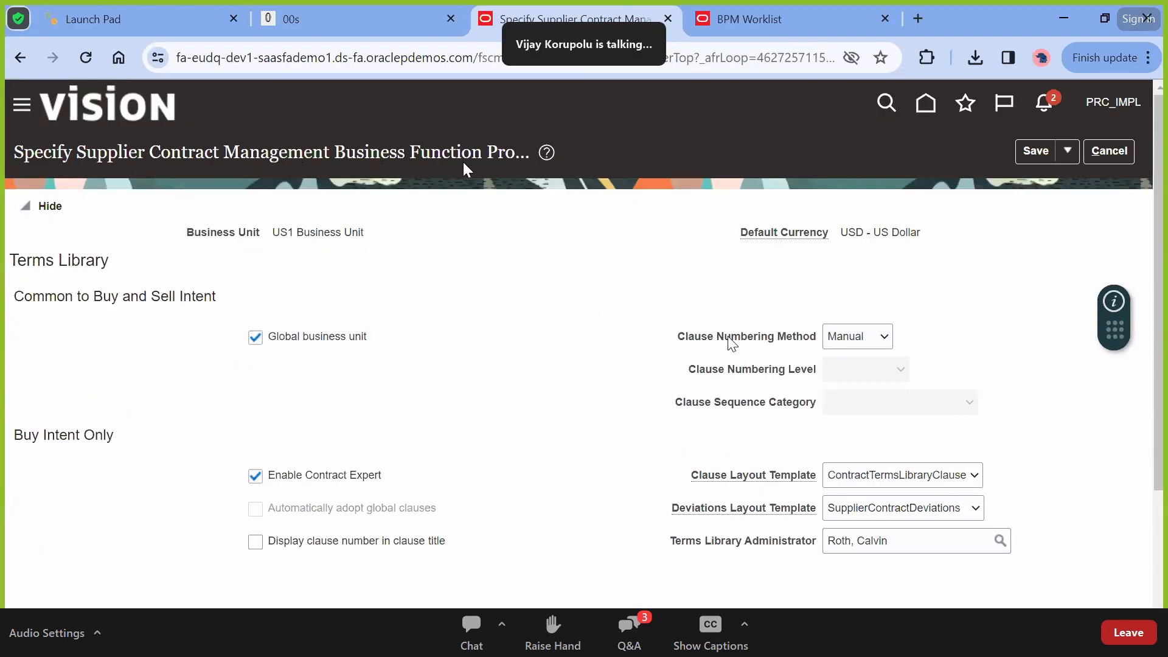
triple_click(300, 233)
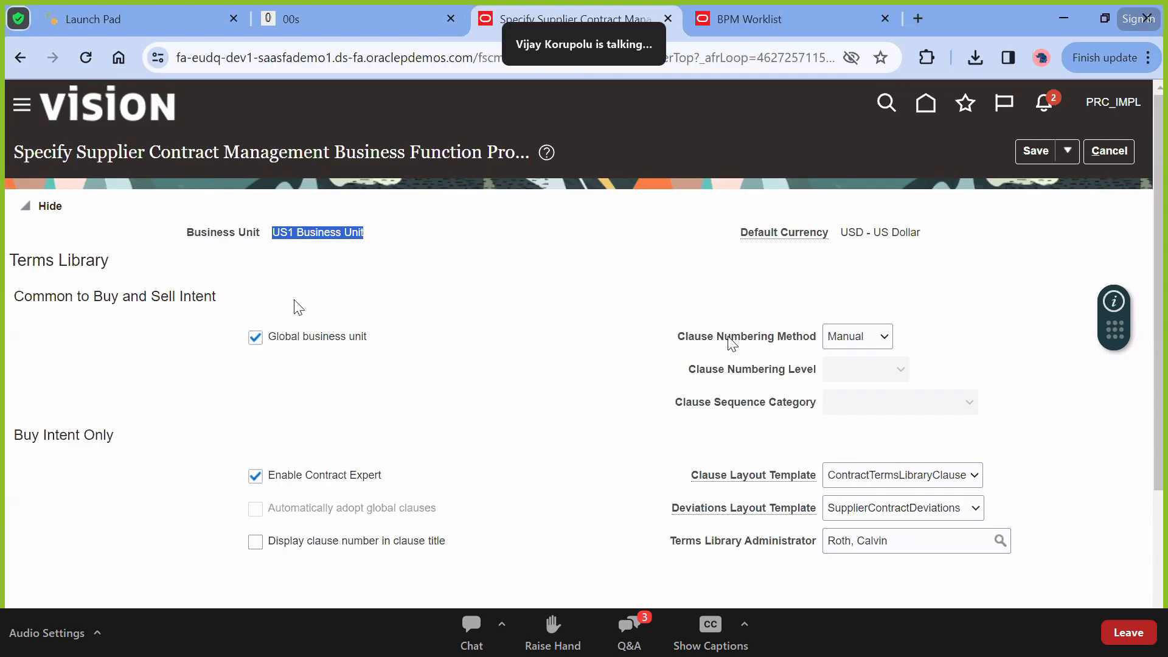
triple_click(296, 344)
left_click(297, 348)
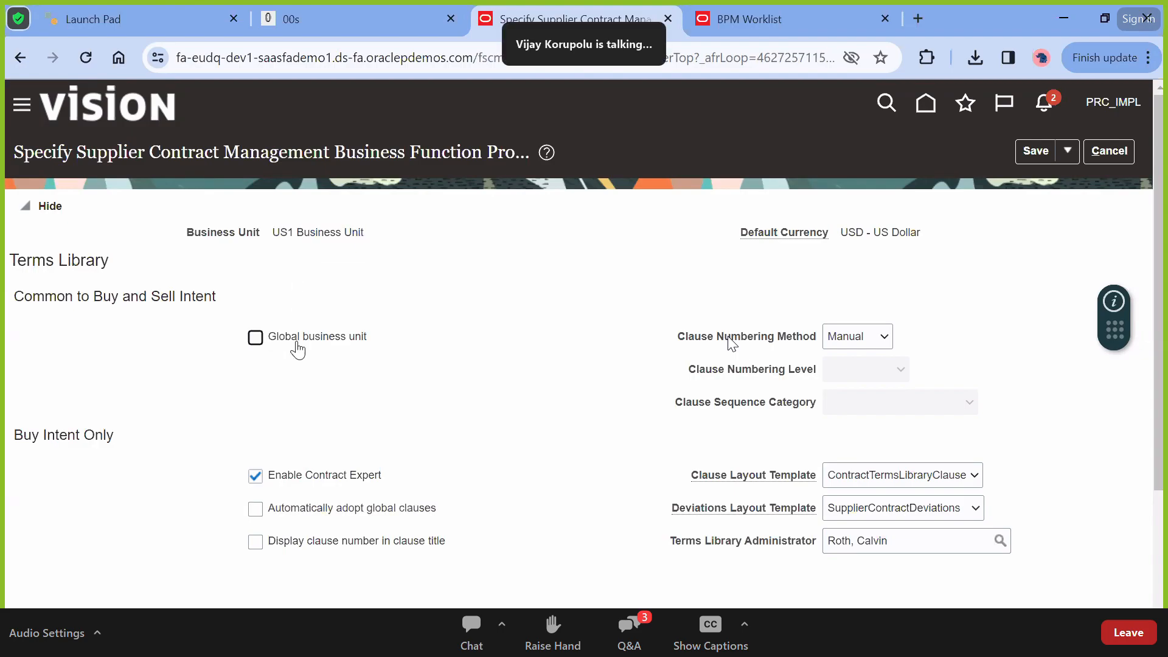
left_click(256, 340)
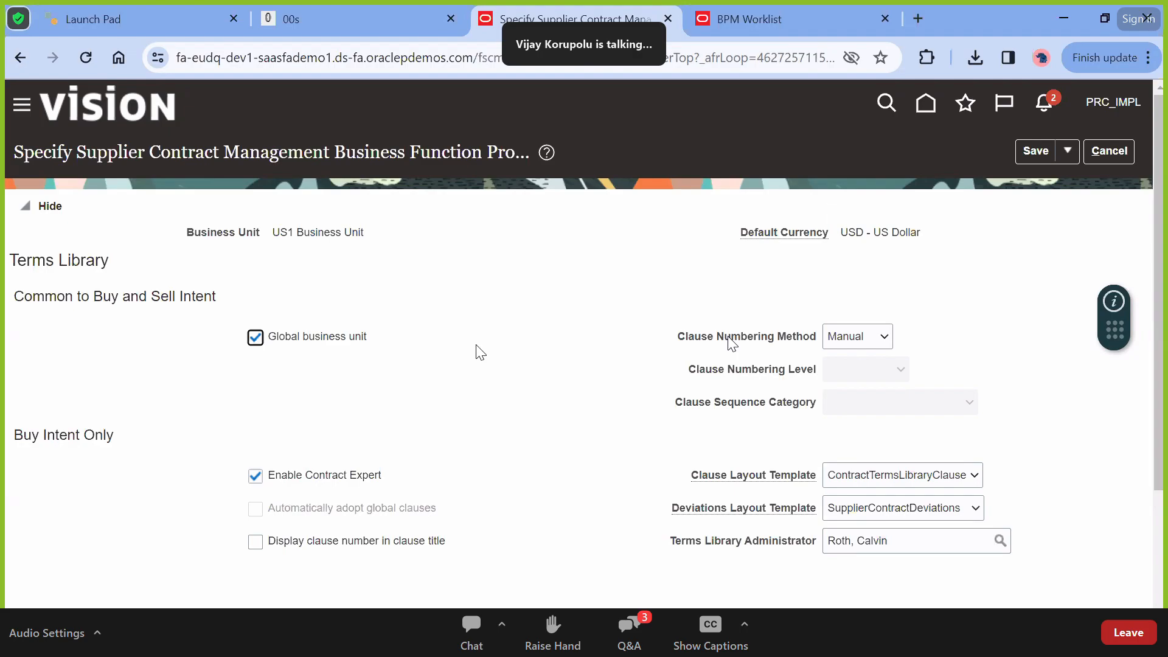
Keep clause numbering Manual and the ContractTermsLibraryClause layout template
scroll(632, 400, "down", 1)
left_click(858, 275)
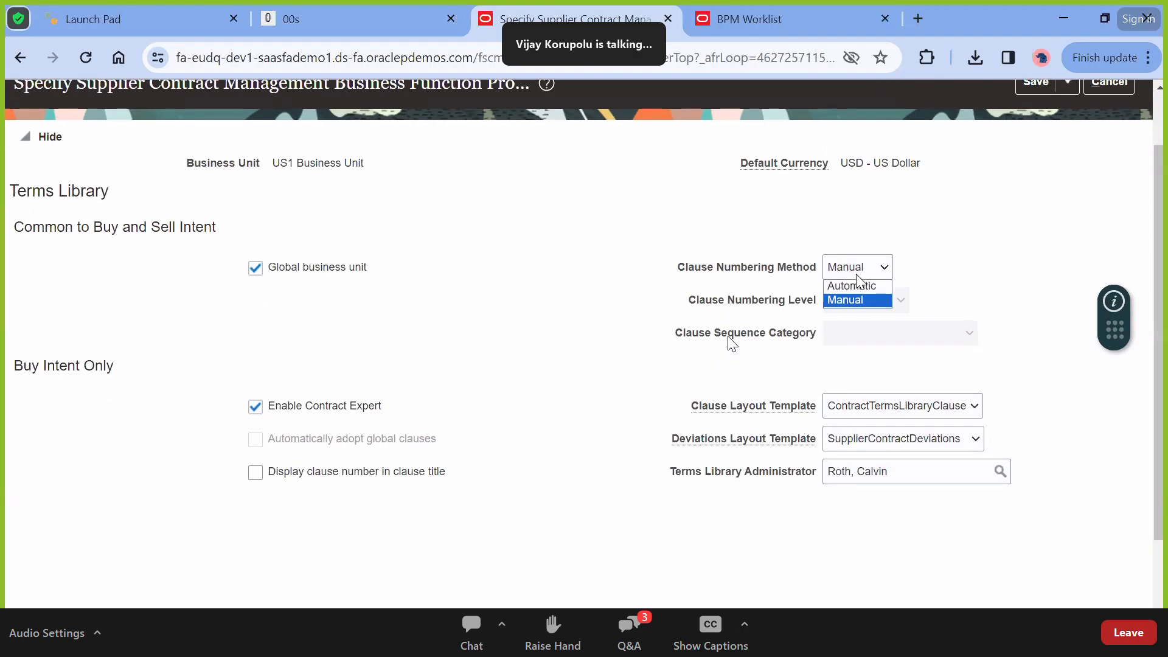
left_click(928, 271)
scroll(918, 267, "down", 1)
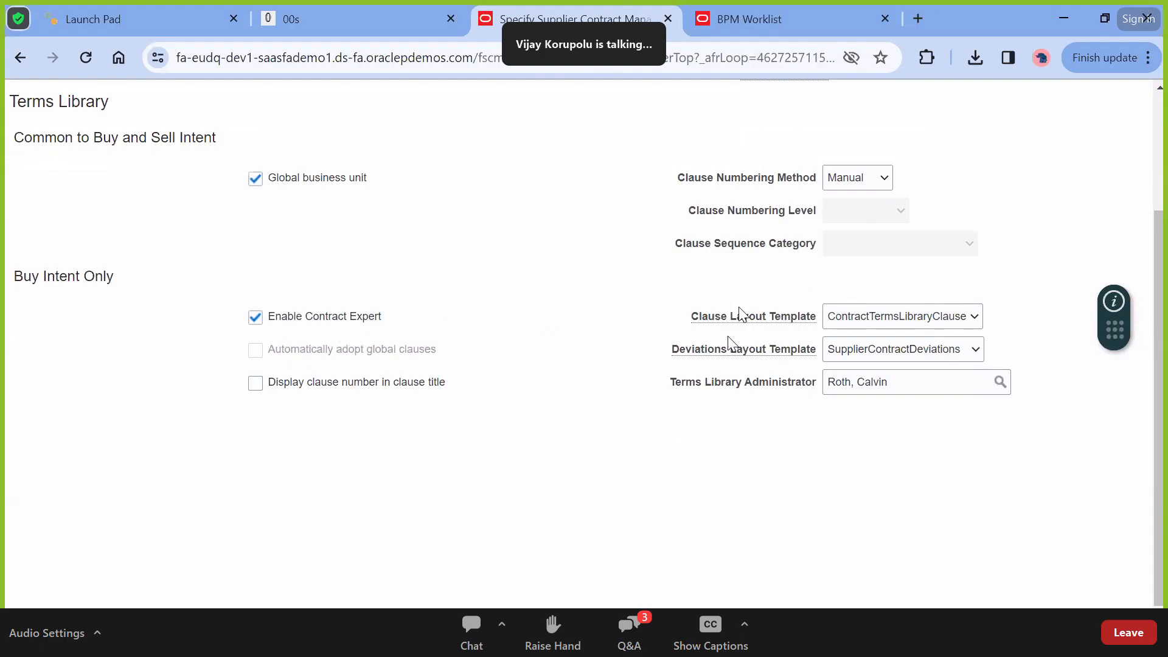
left_click(887, 316)
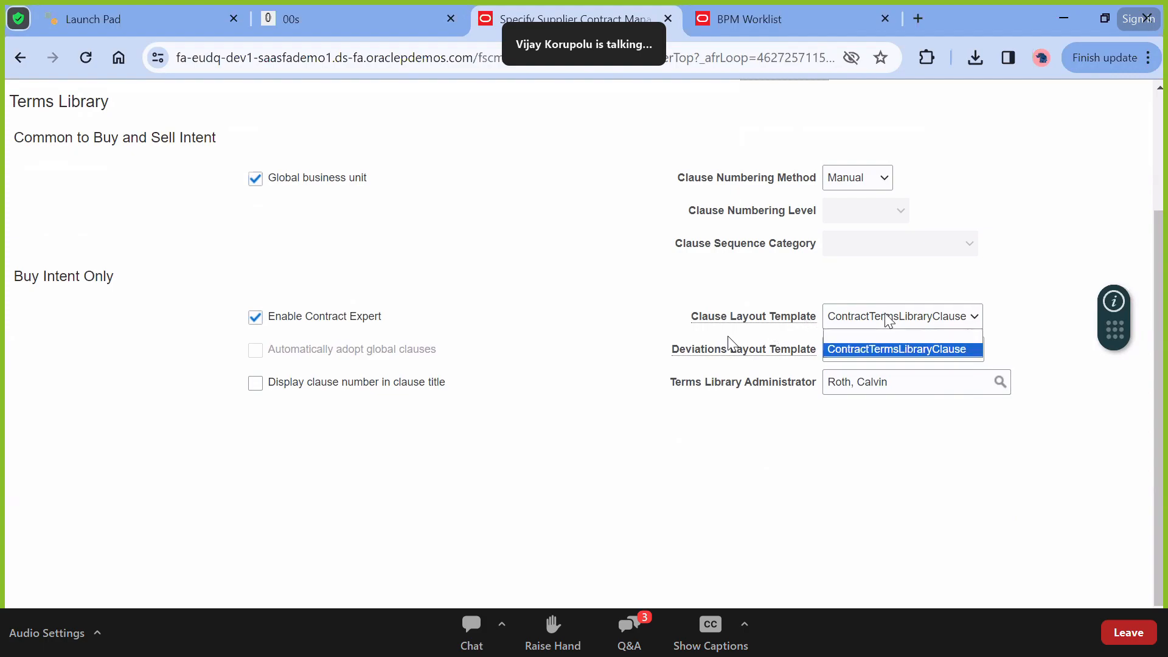
left_click(921, 477)
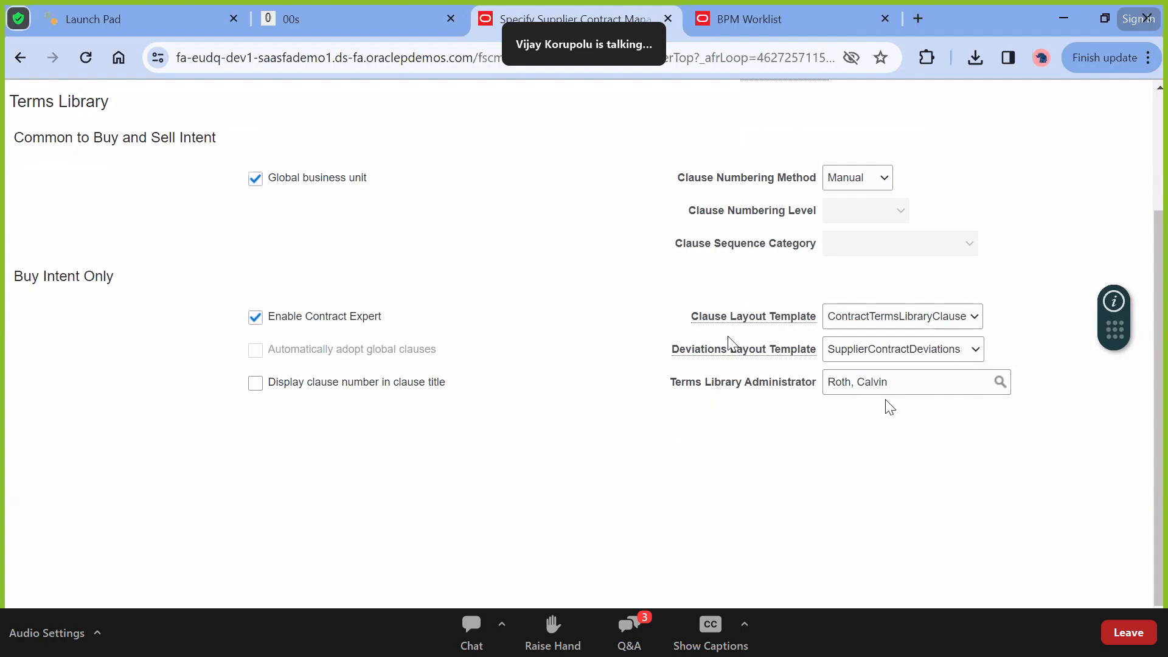
scroll(894, 402, "up", 3)
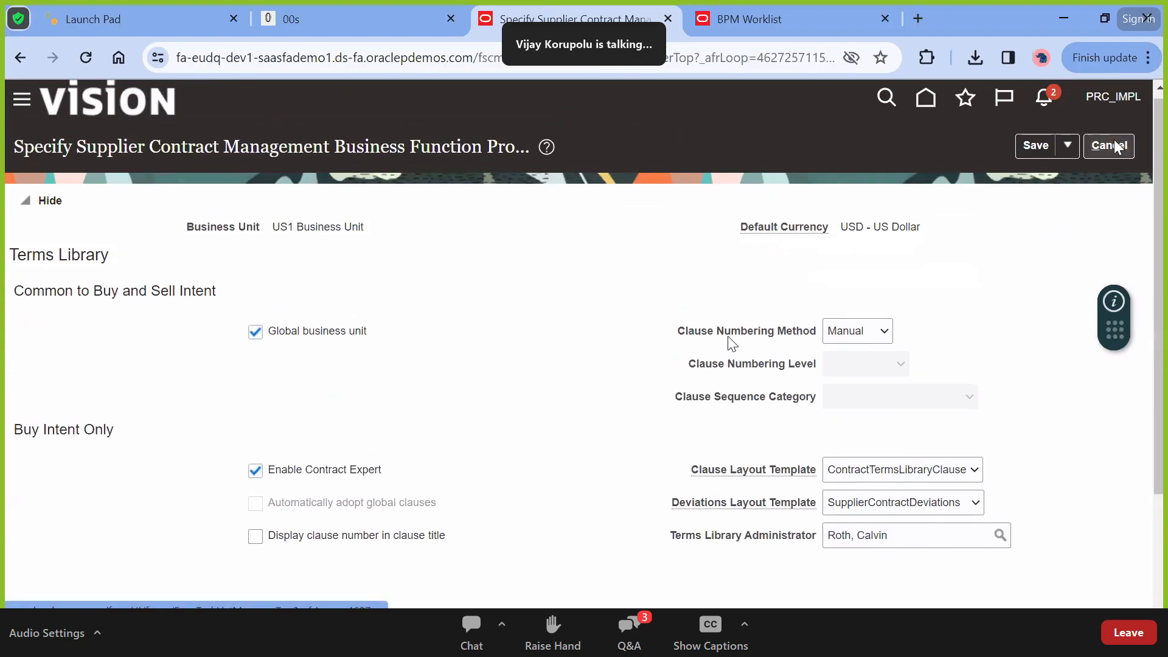
Cancel the US1 properties page and open the offering list beside Setup: Procurement
left_click(1116, 146)
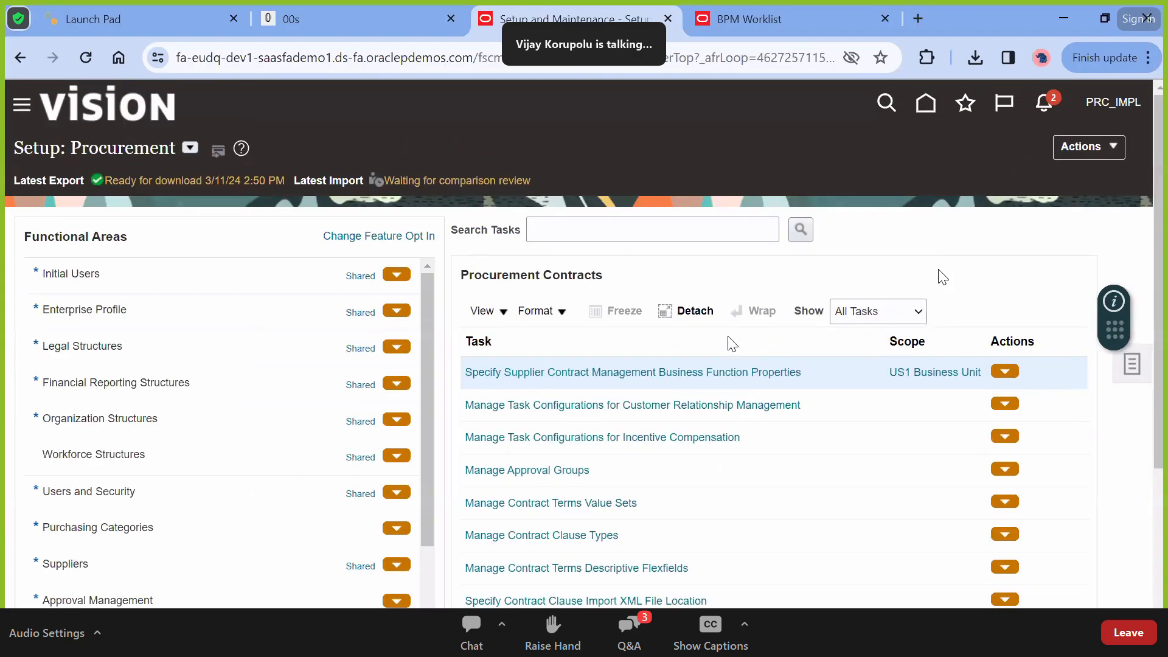
scroll(942, 277, "down", 3)
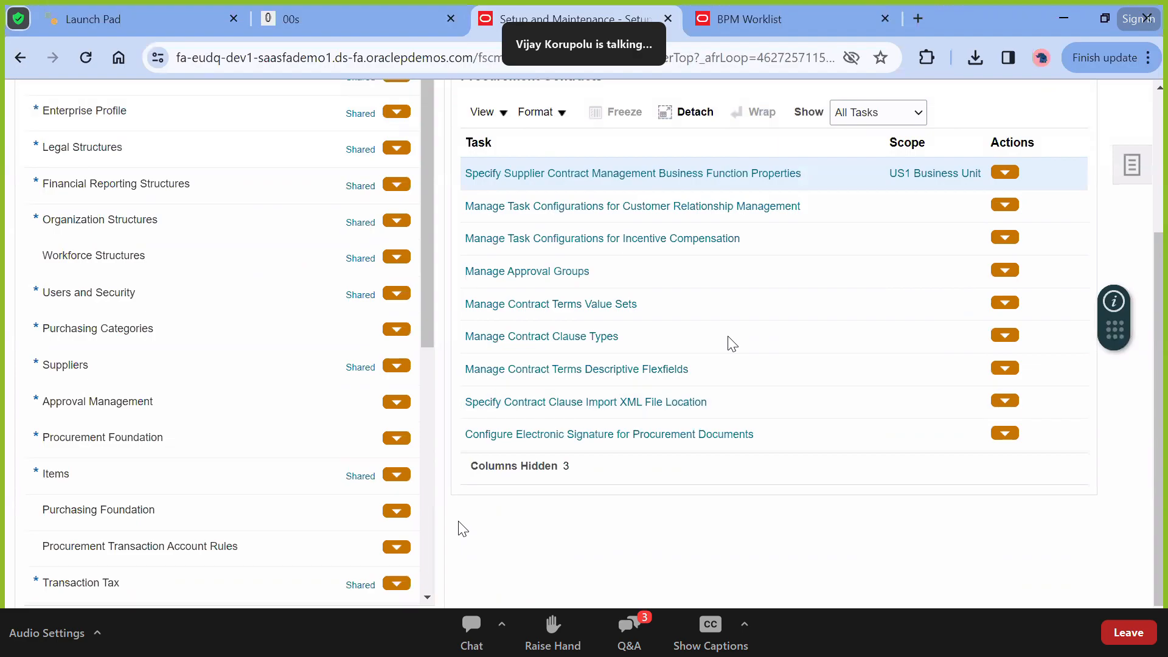
scroll(261, 520, "down", 8)
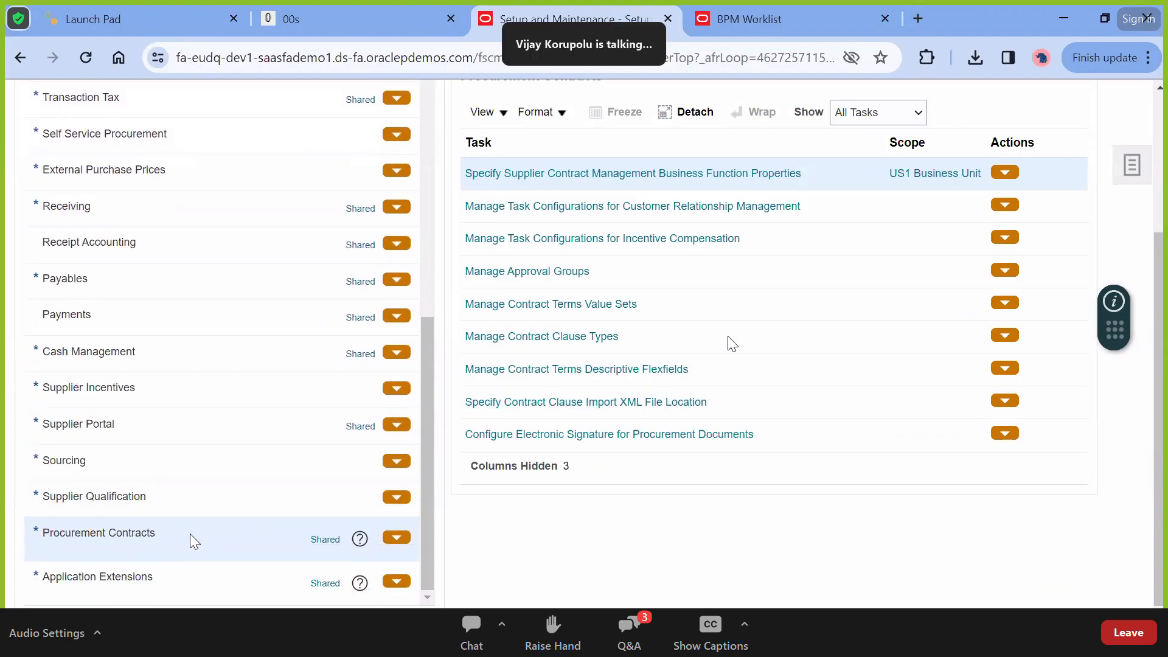
scroll(191, 535, "up", 4)
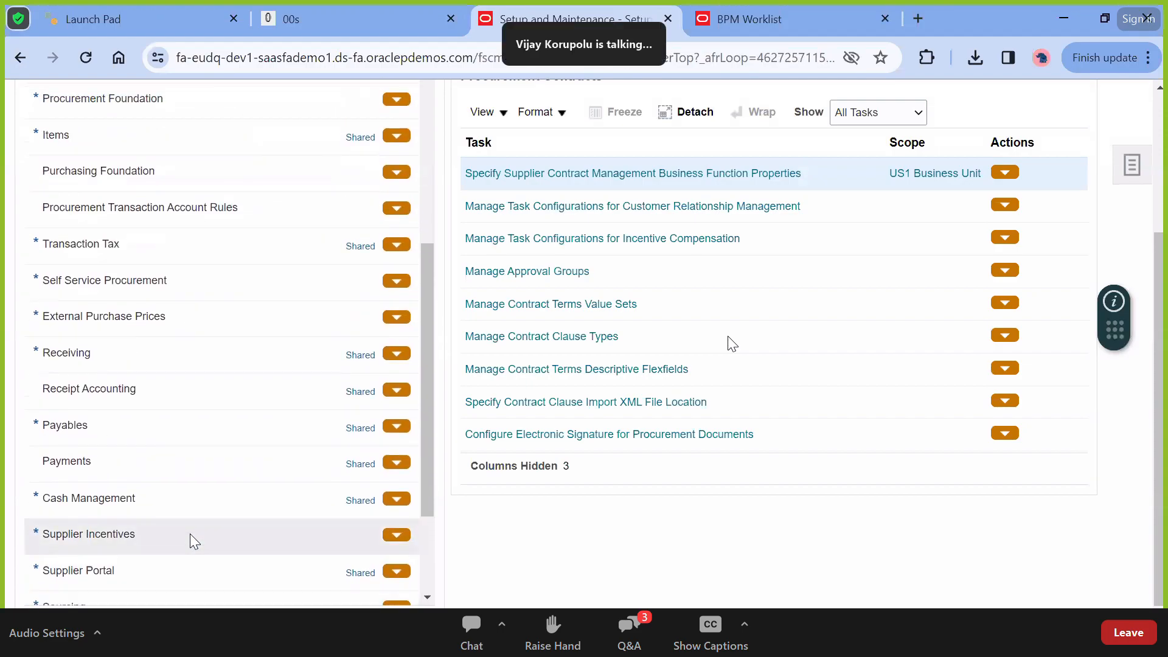
scroll(190, 535, "up", 4)
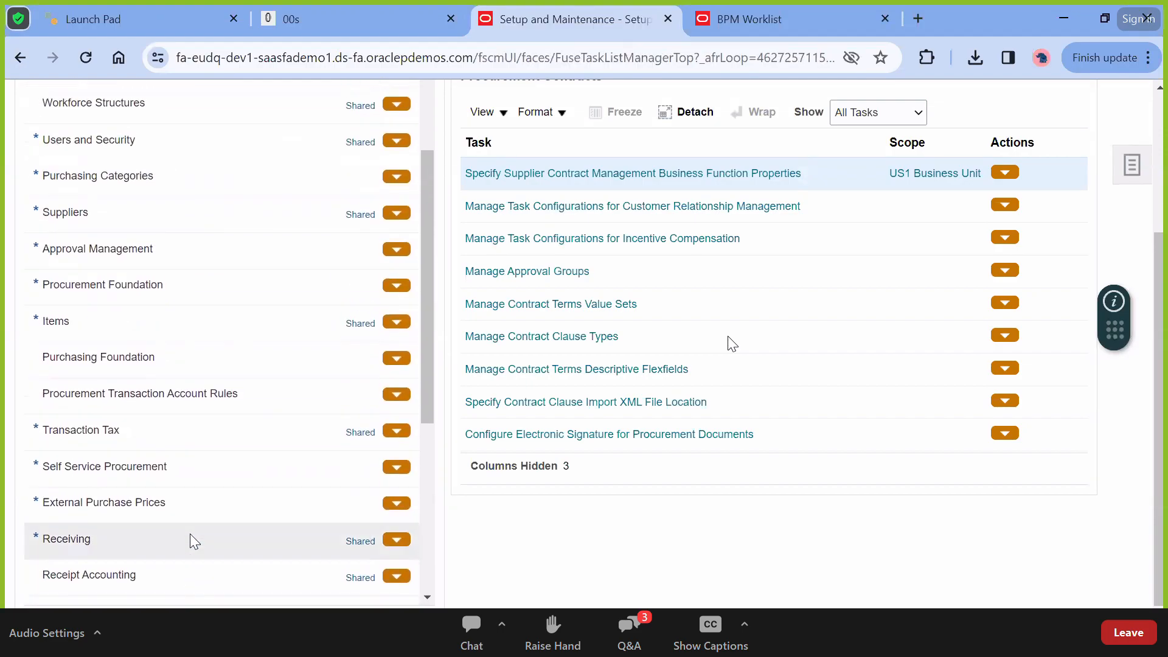
scroll(190, 535, "up", 2)
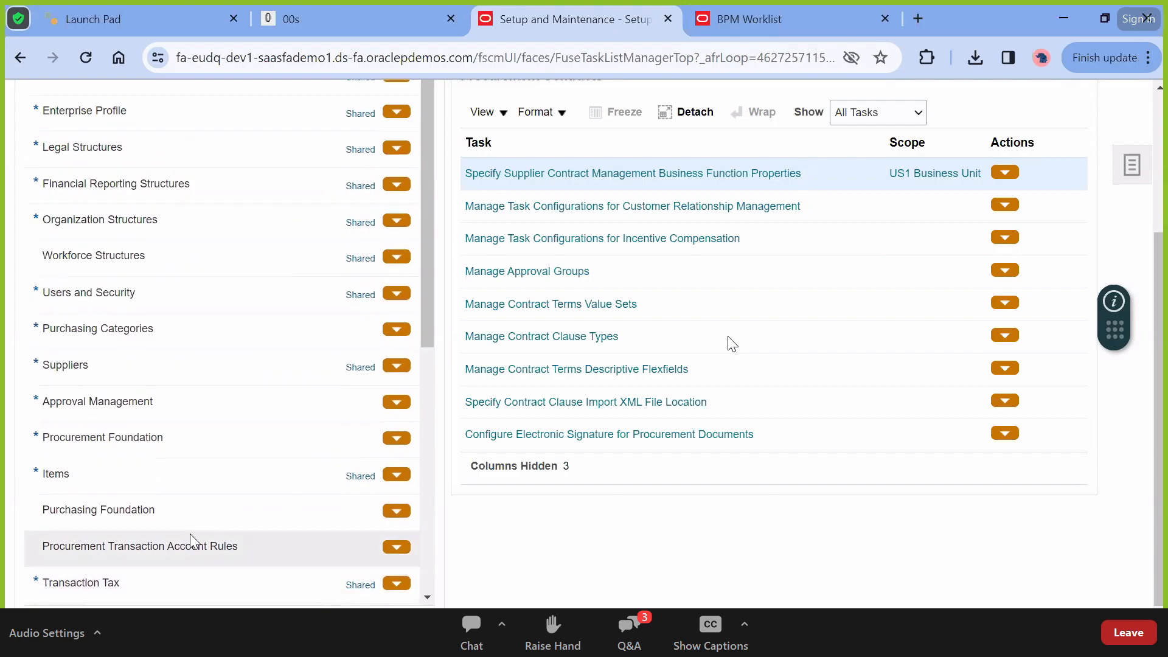
scroll(293, 414, "up", 5)
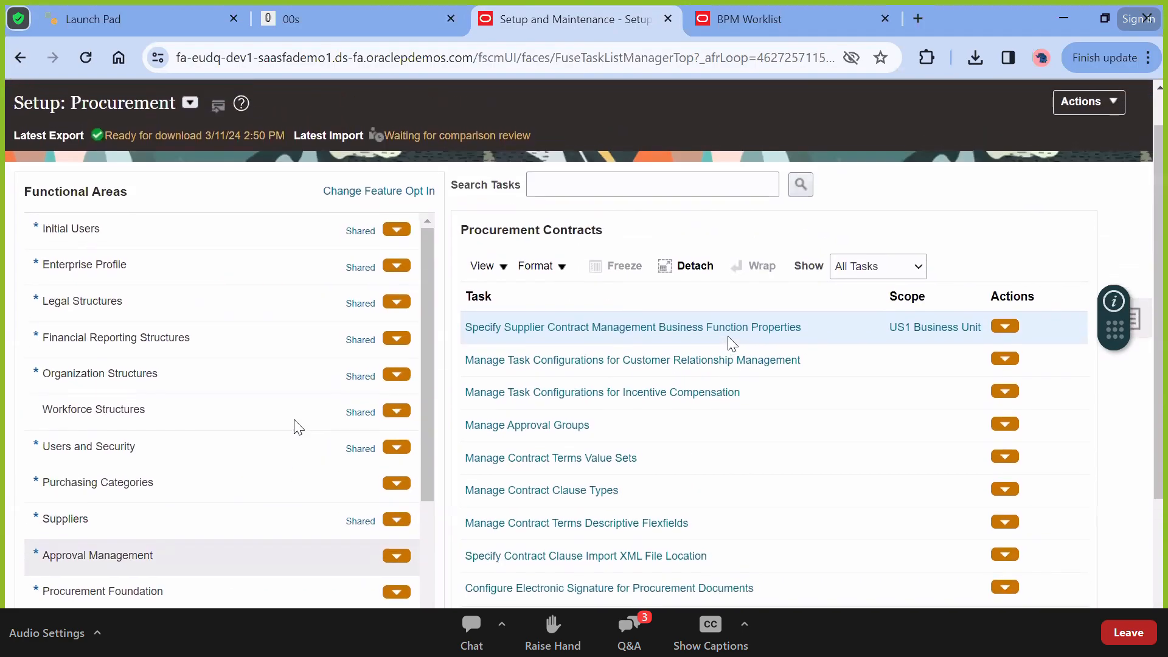
left_click(190, 147)
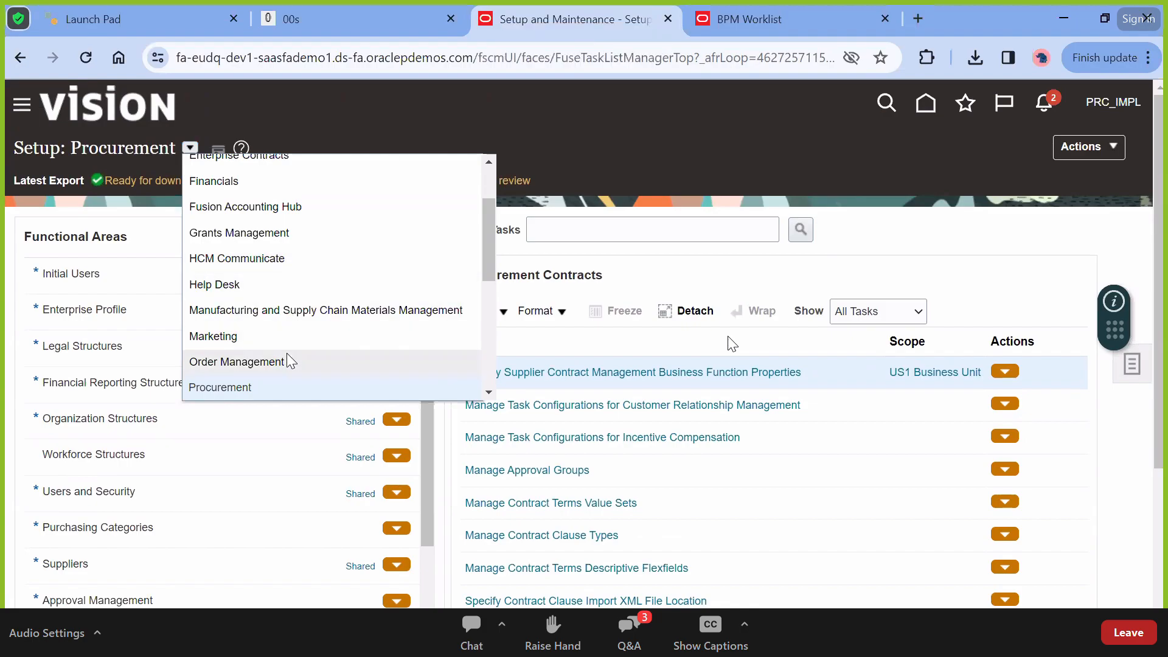
scroll(287, 354, "up", 1)
scroll(288, 358, "up", 1)
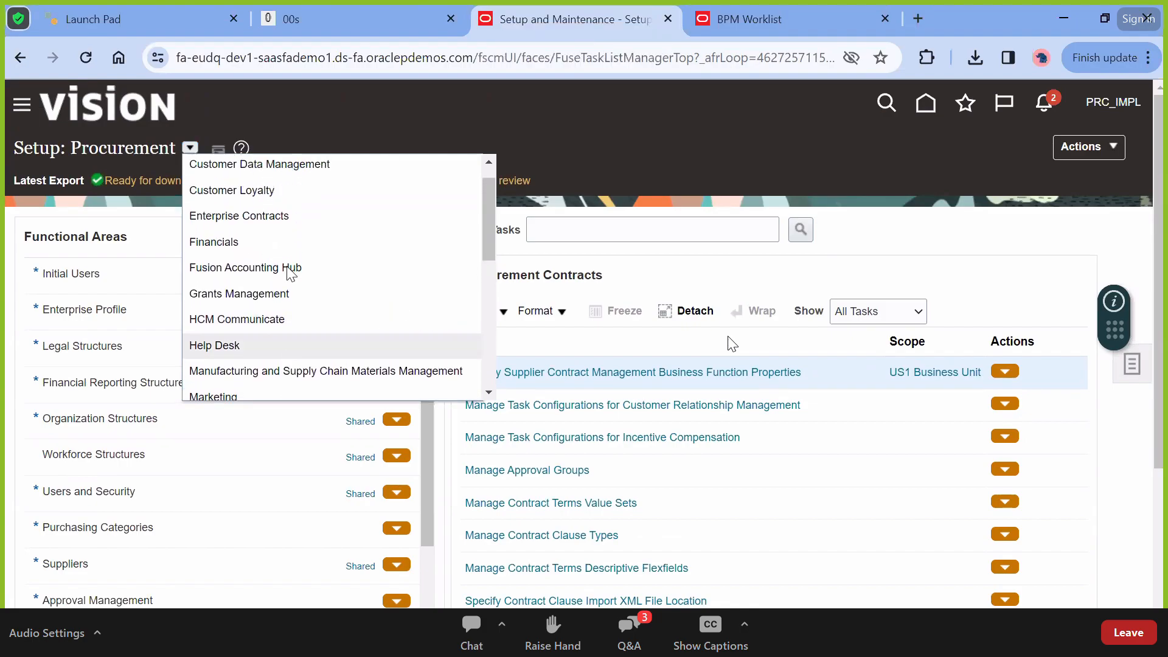
Switch to Enterprise Contracts, list all Procurement Contracts tasks, and open Manage Contract Line Types
left_click(271, 216)
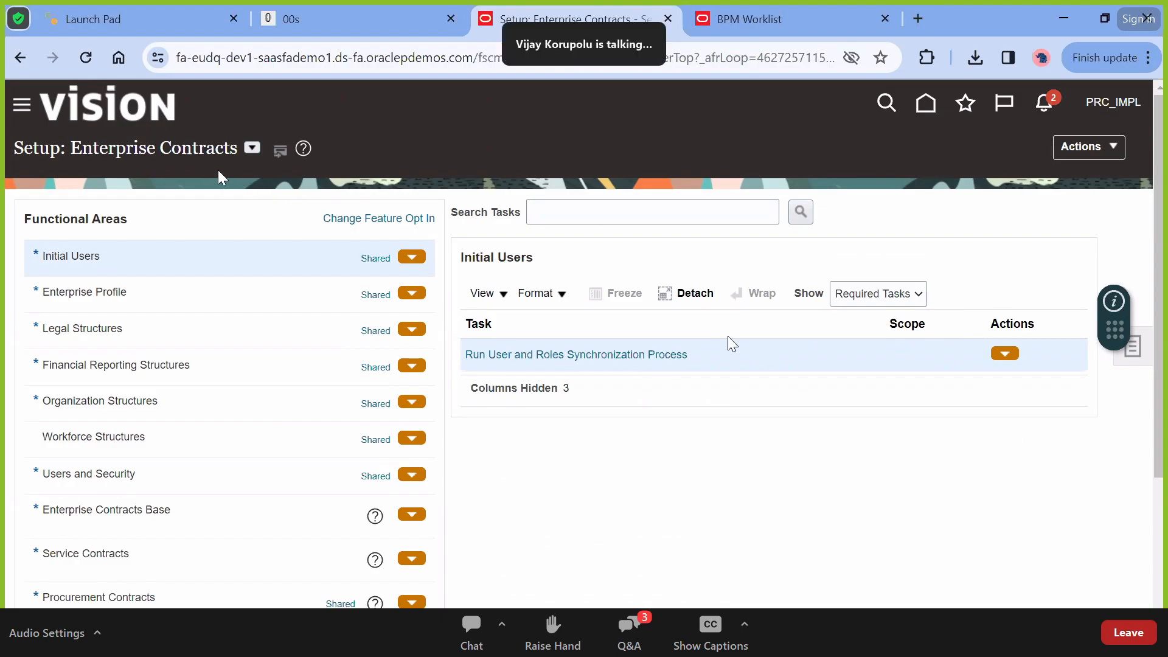
triple_click(179, 149)
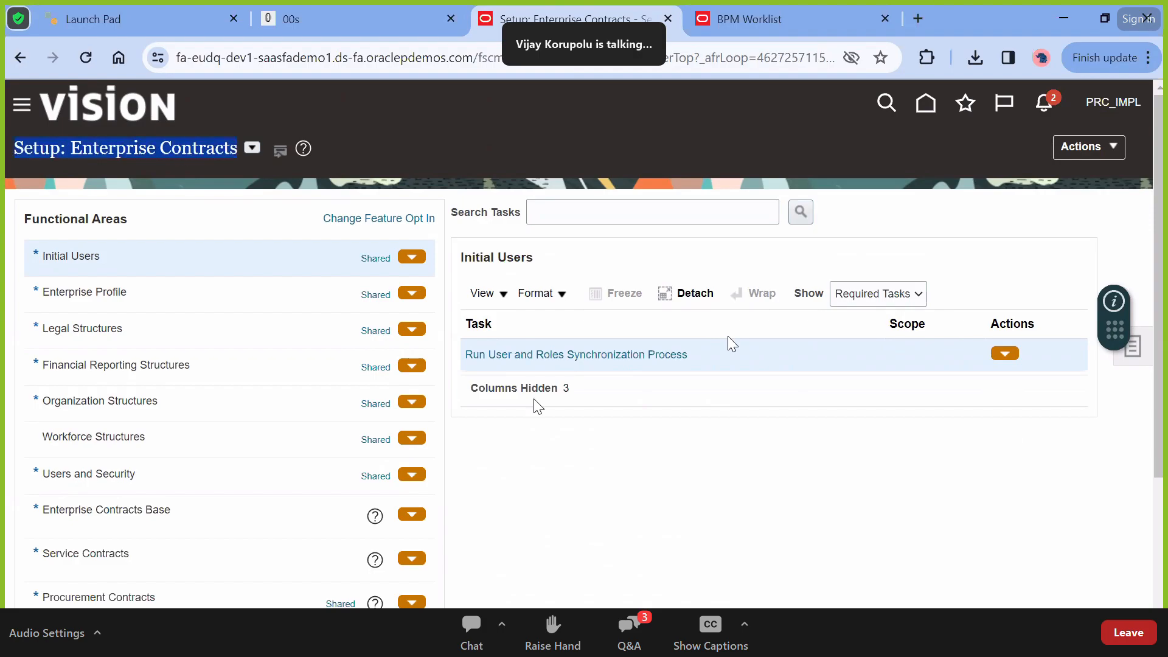
scroll(494, 450, "down", 3)
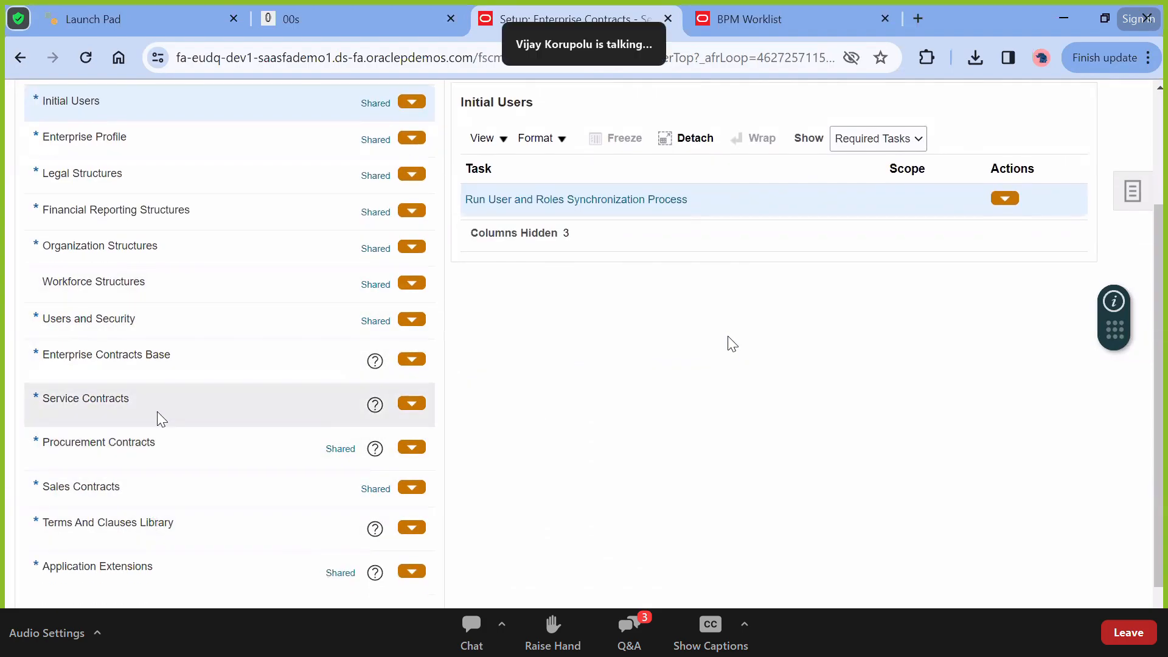
left_click(156, 463)
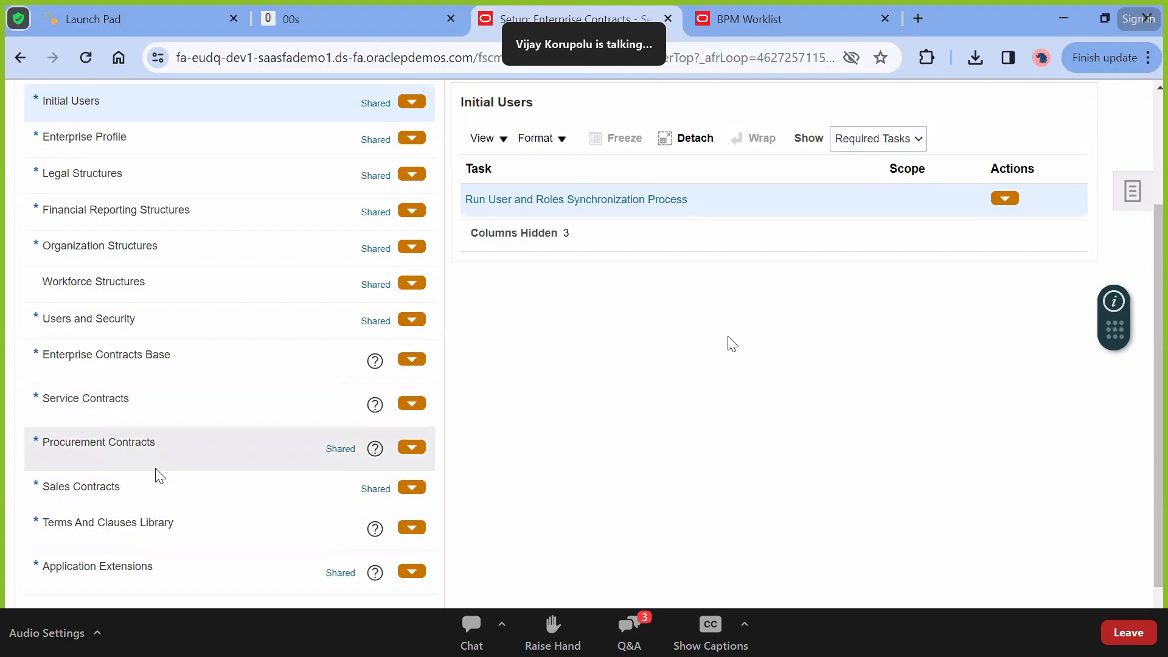
left_click(906, 146)
left_click(876, 156)
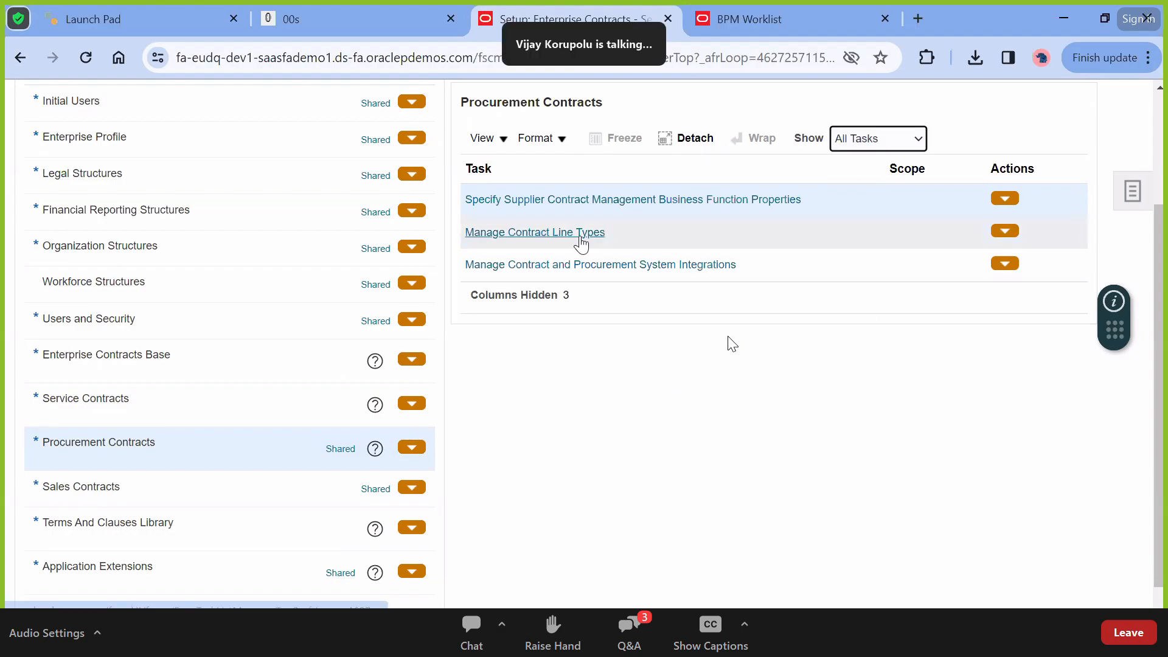
left_click(579, 234)
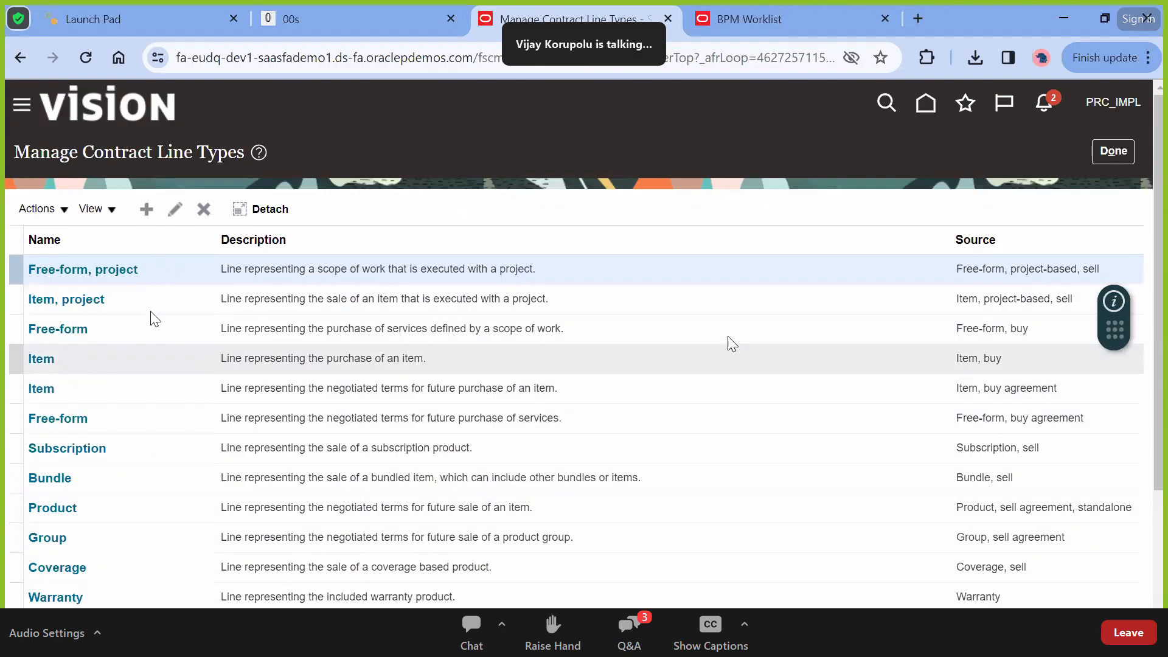
Open Create Contract Line Type, view its Source options, and close it unsaved
left_click(146, 209)
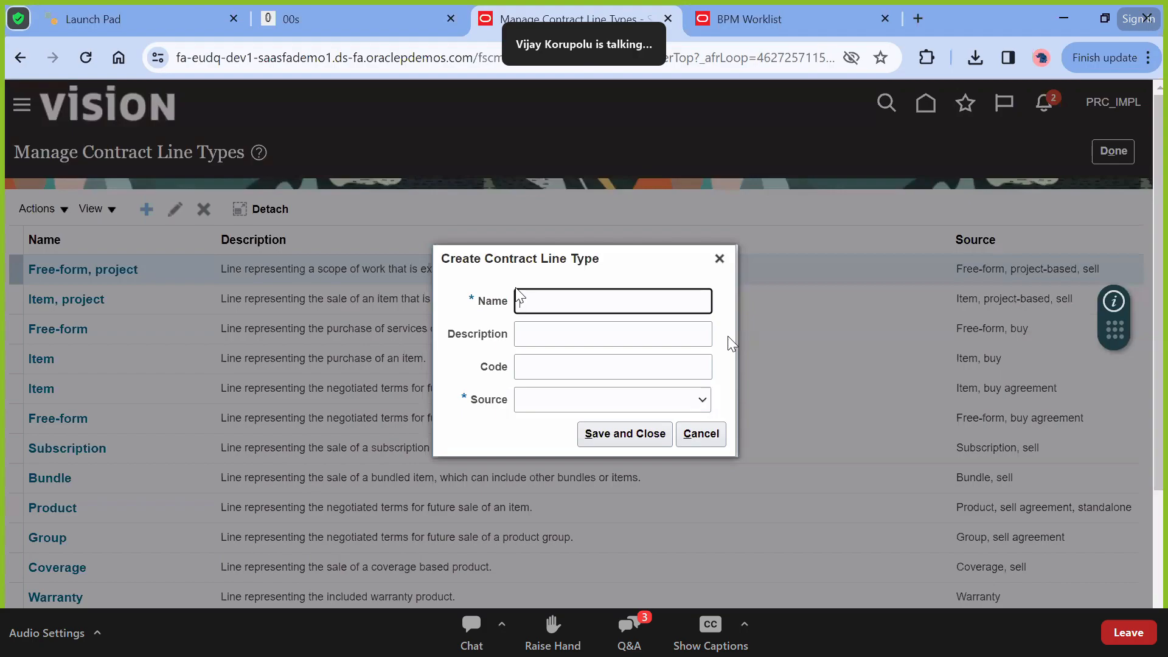
left_click(554, 407)
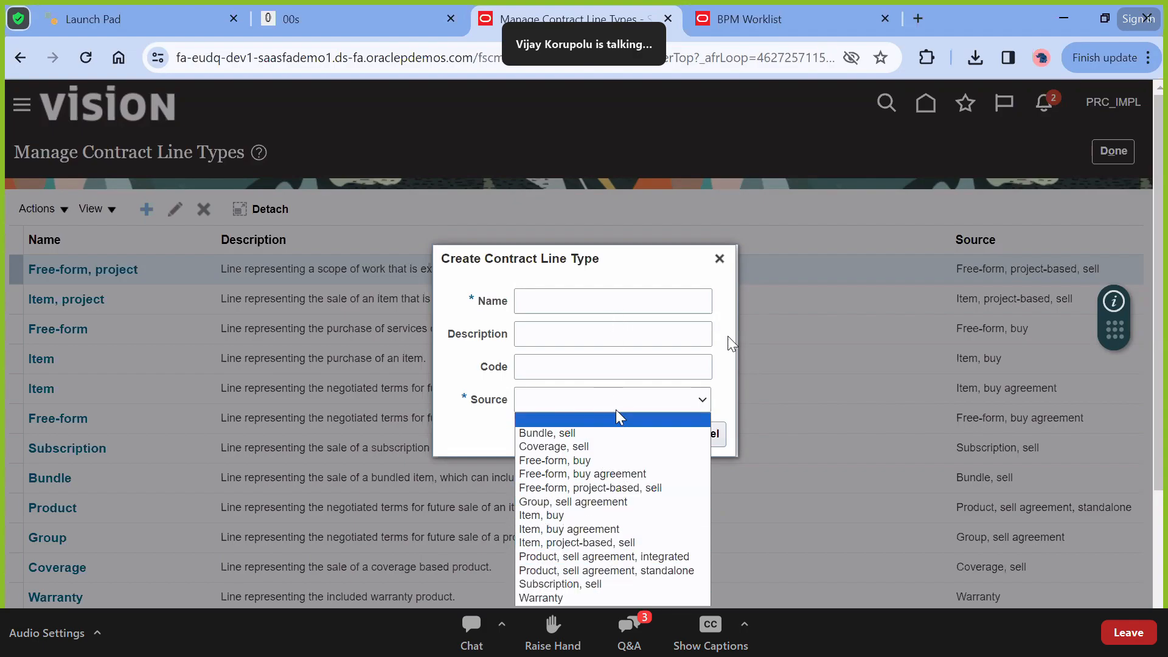
left_click(720, 258)
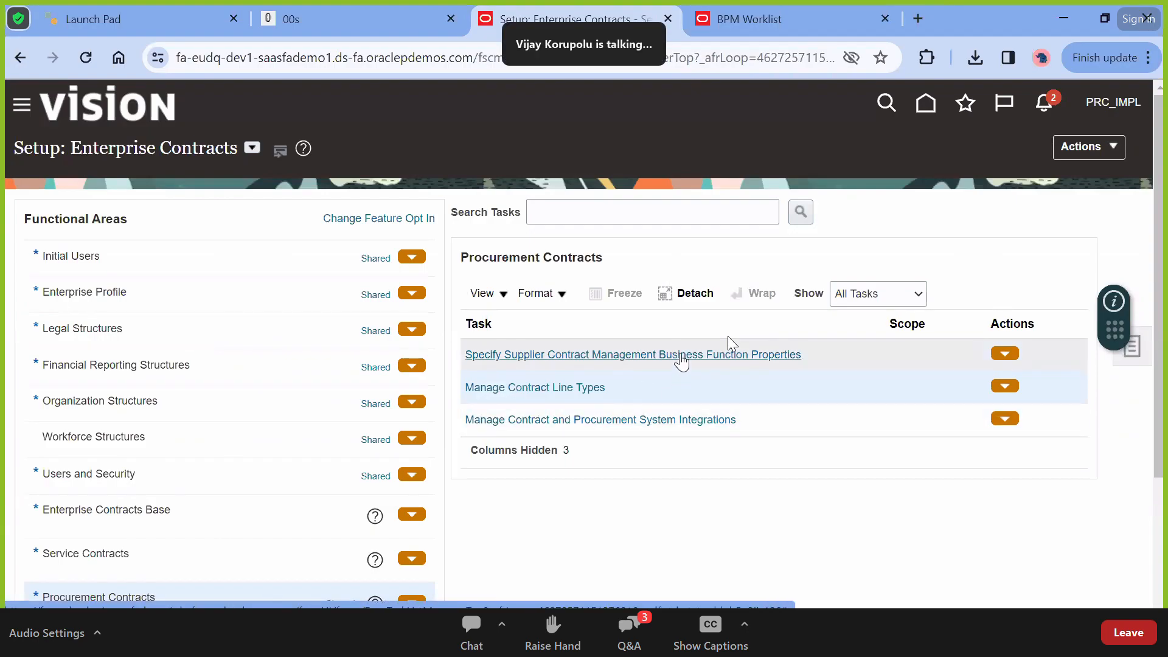
Select Enterprise Contracts Base and set Show to All Tasks
scroll(644, 495, "down", 1)
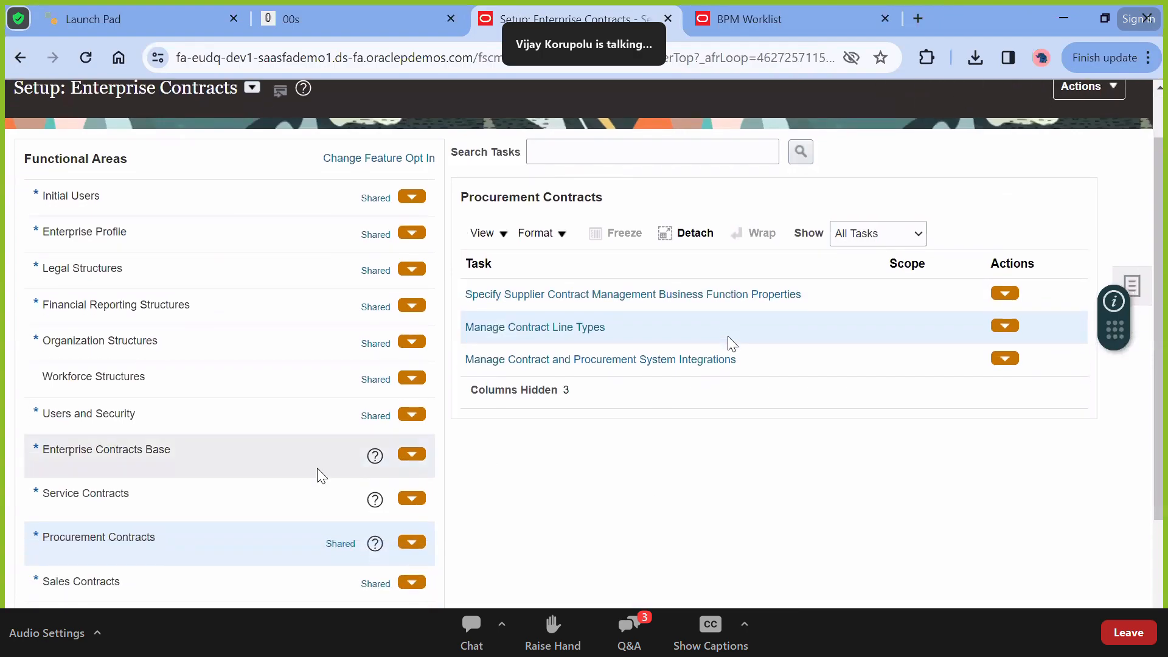
left_click(261, 473)
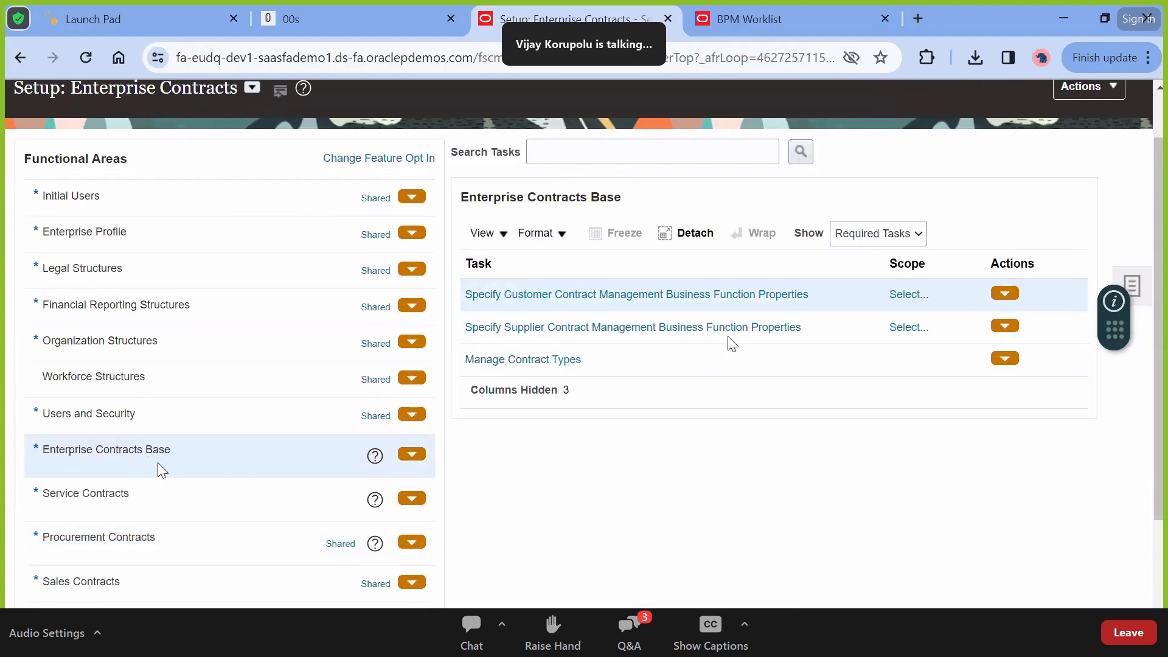
left_click(863, 243)
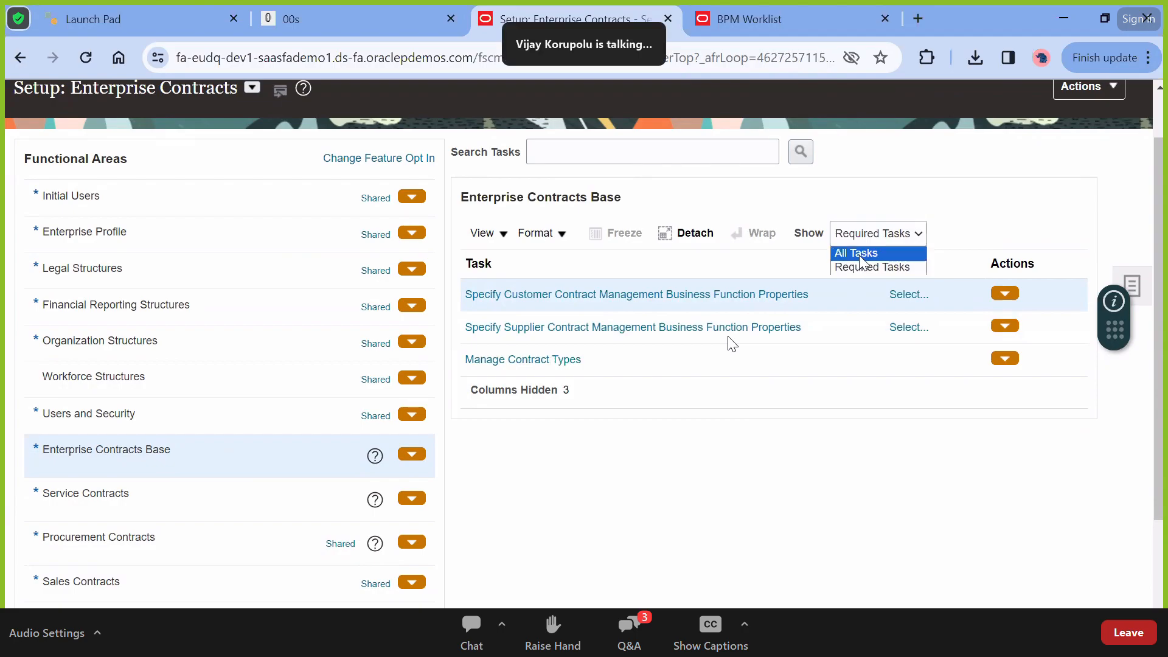
left_click(864, 251)
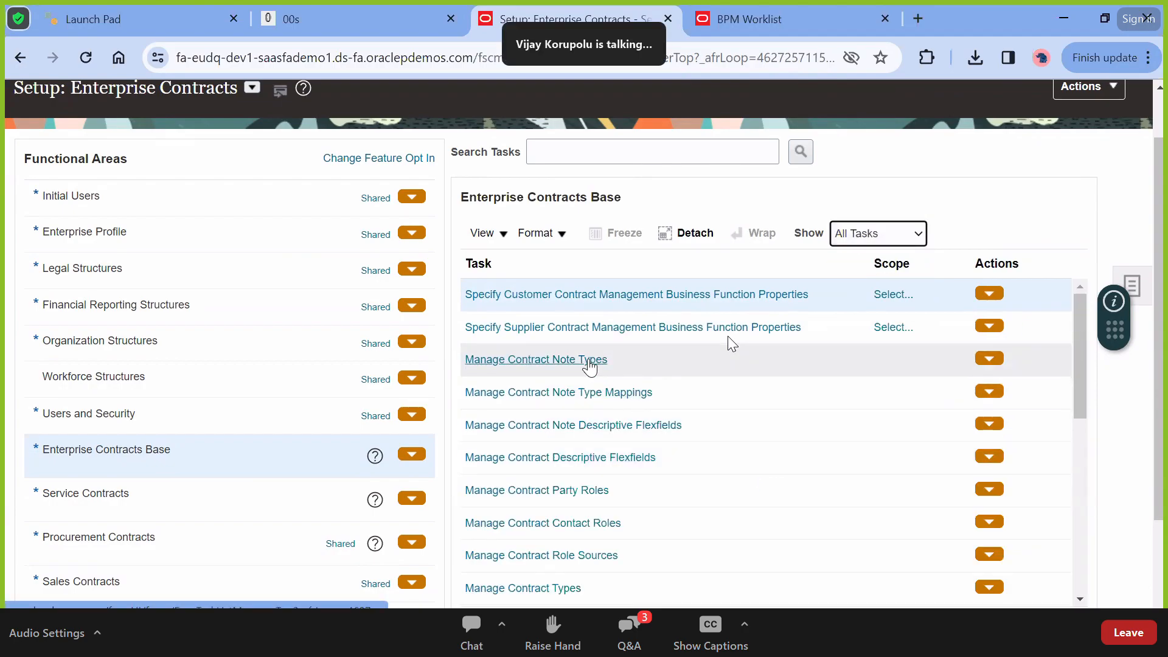
Review the ZMM_NOTE_TYPE codes in Manage Contract Note Types, then cancel without changes
left_click(588, 360)
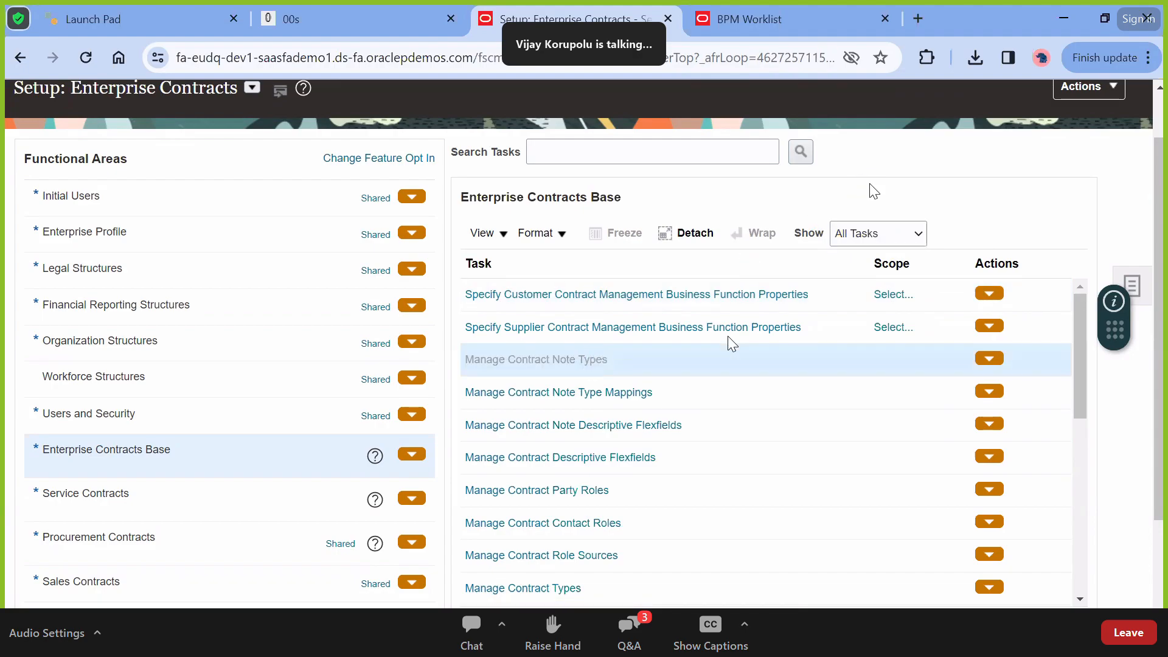
scroll(482, 451, "down", 4)
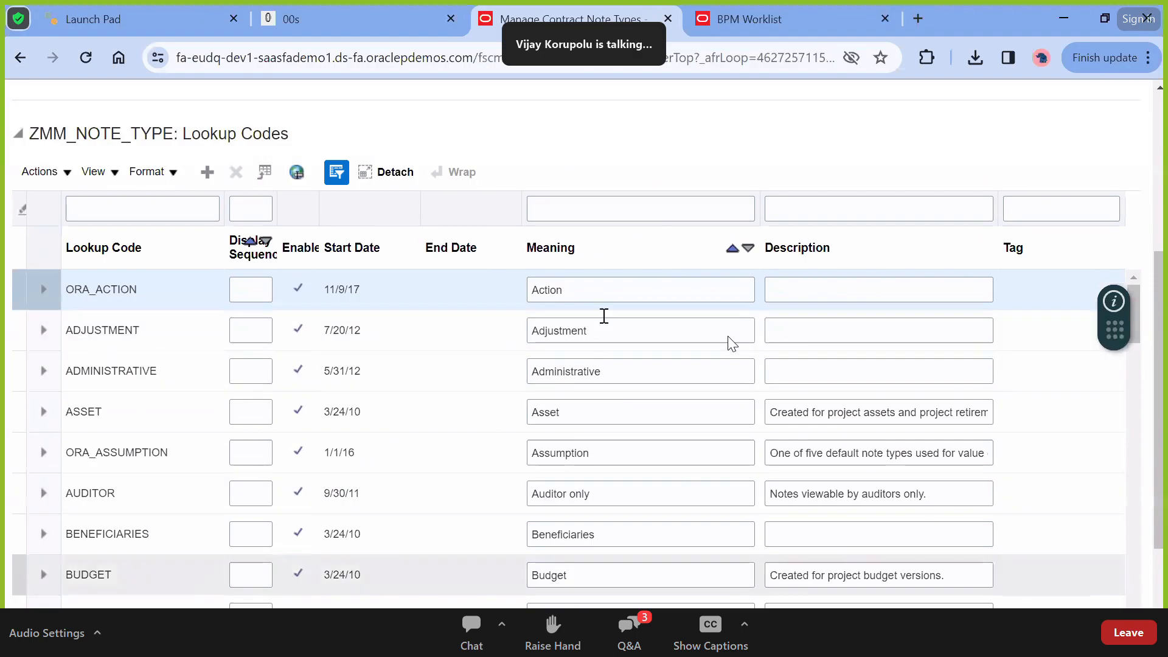
scroll(731, 344, "up", 5)
left_click(1118, 149)
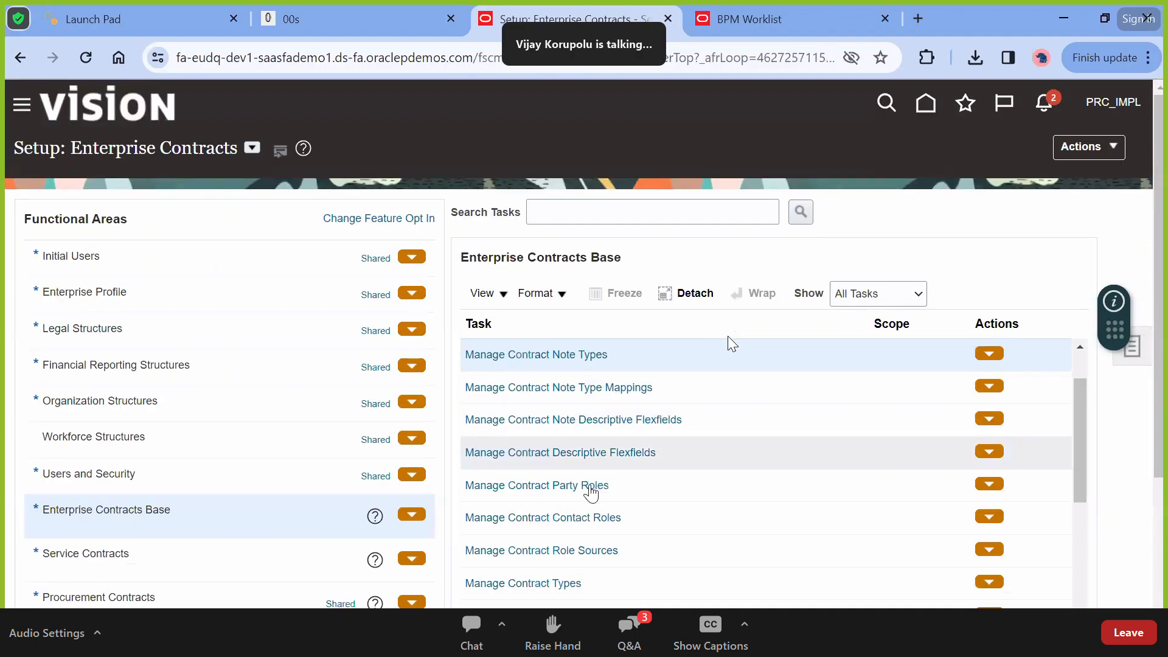
left_click(593, 486)
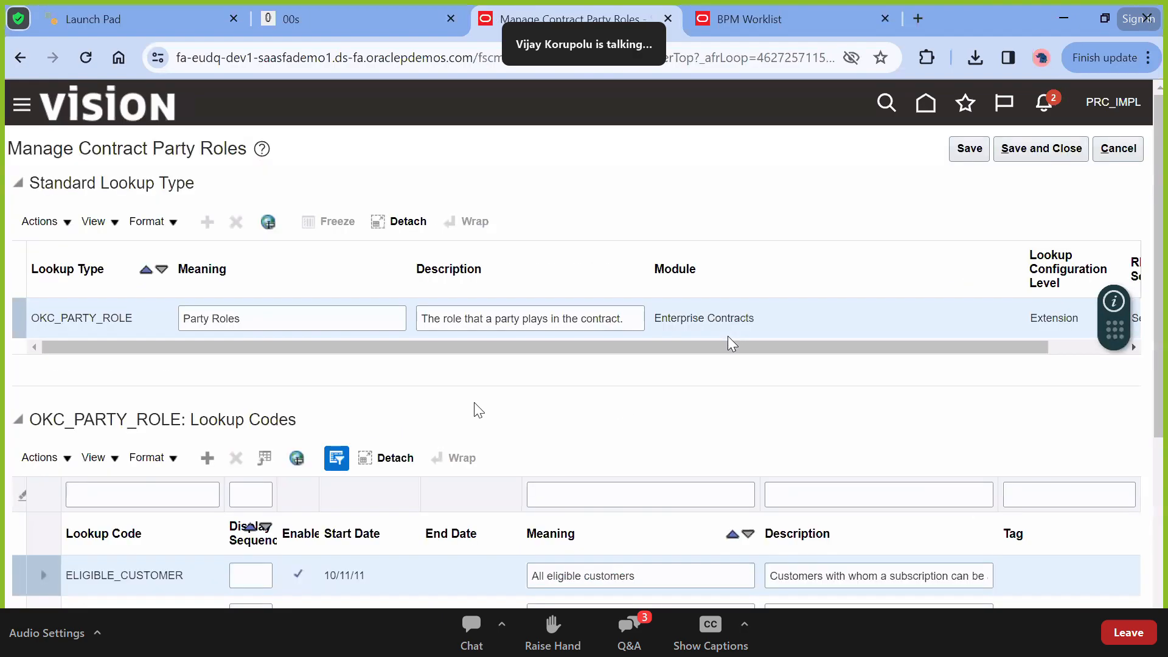
scroll(728, 336, "down", 4)
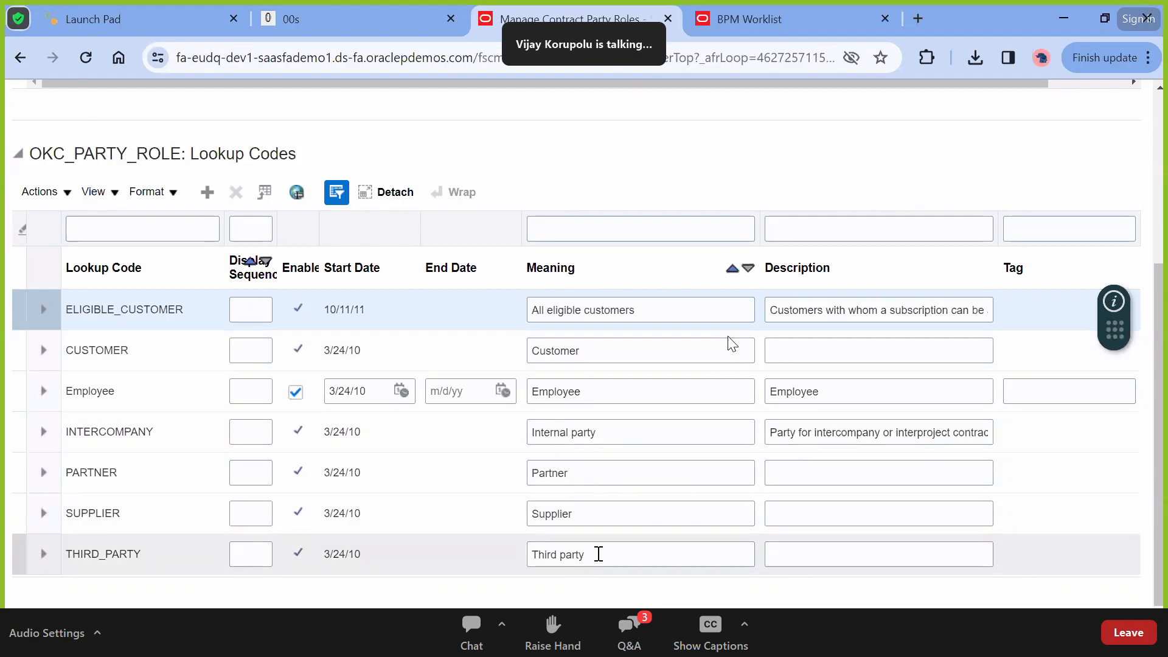
double_click(598, 554)
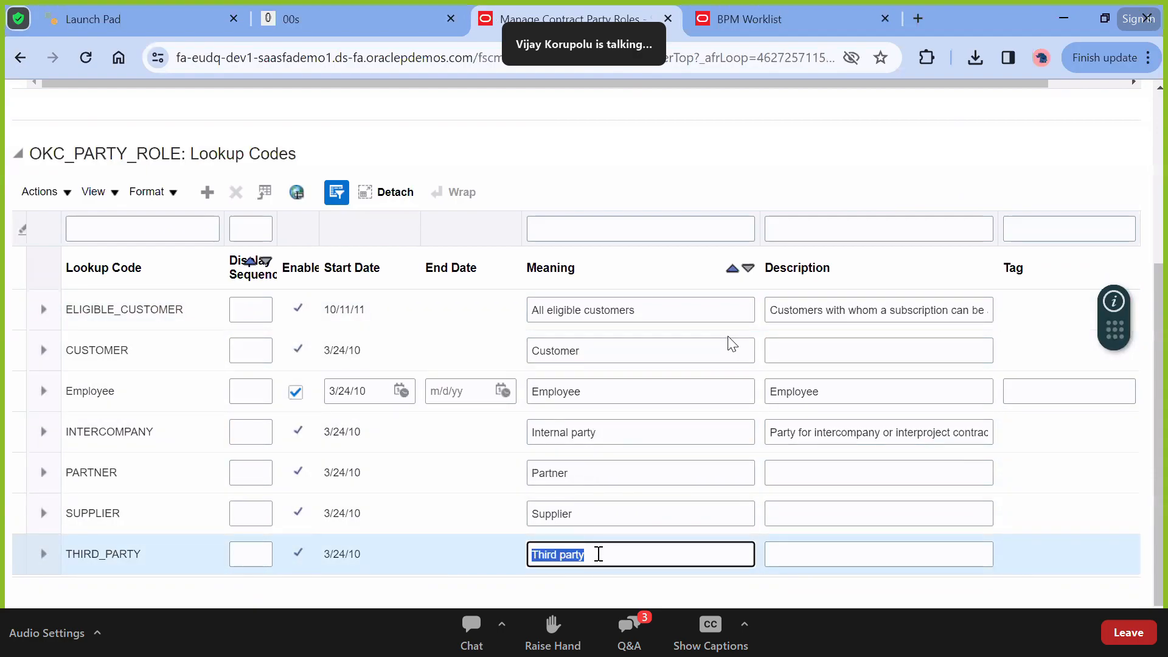
left_click(598, 554)
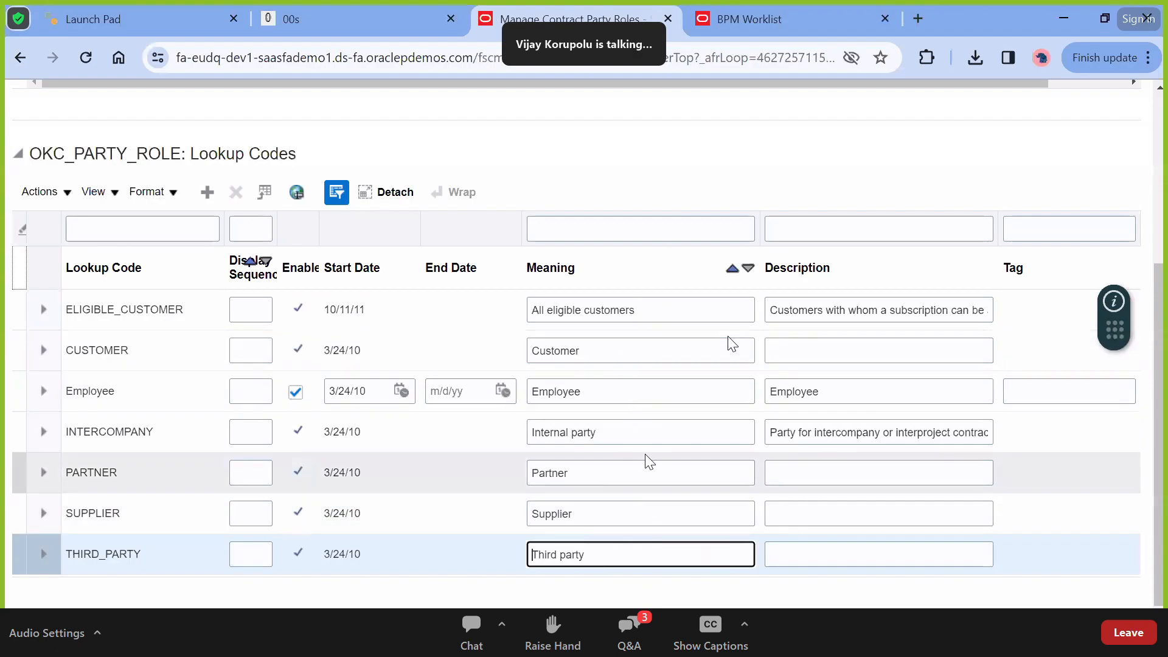
left_click(622, 483)
left_click(612, 513)
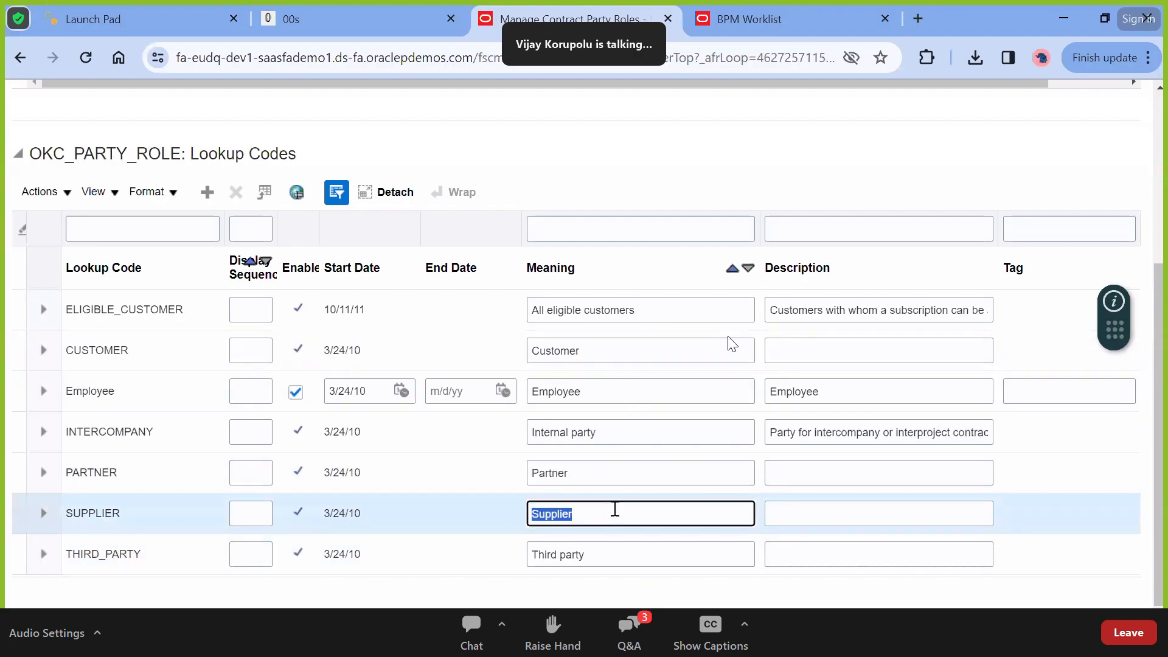
left_click(608, 543)
double_click(598, 432)
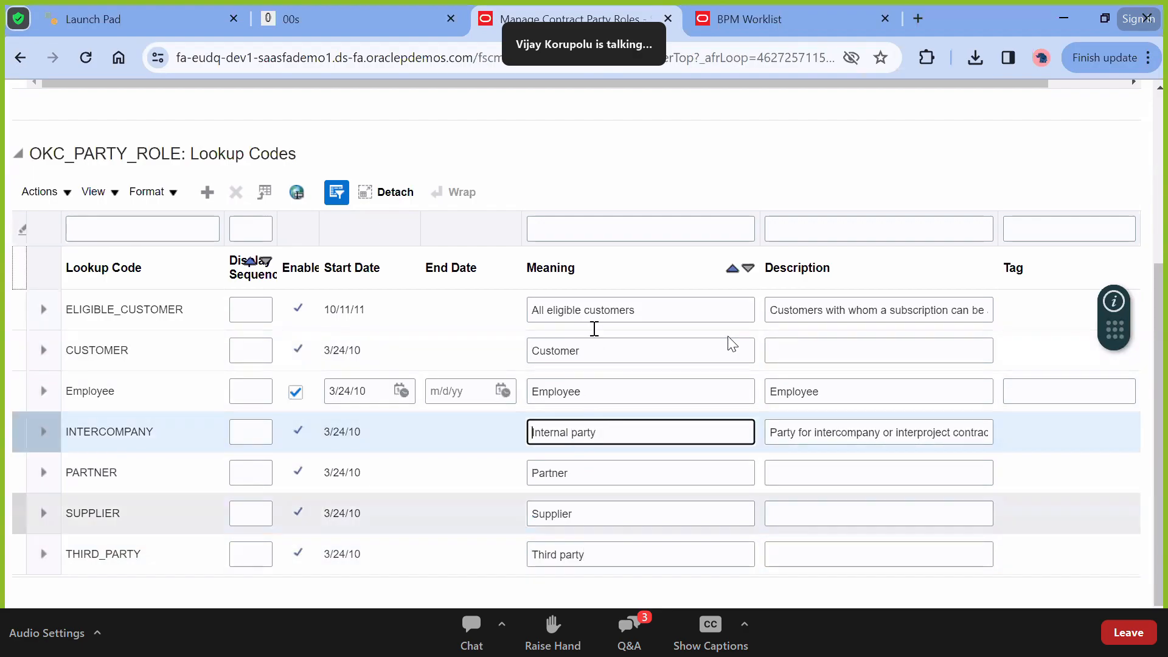
scroll(602, 426, "up", 3)
scroll(731, 343, "up", 1)
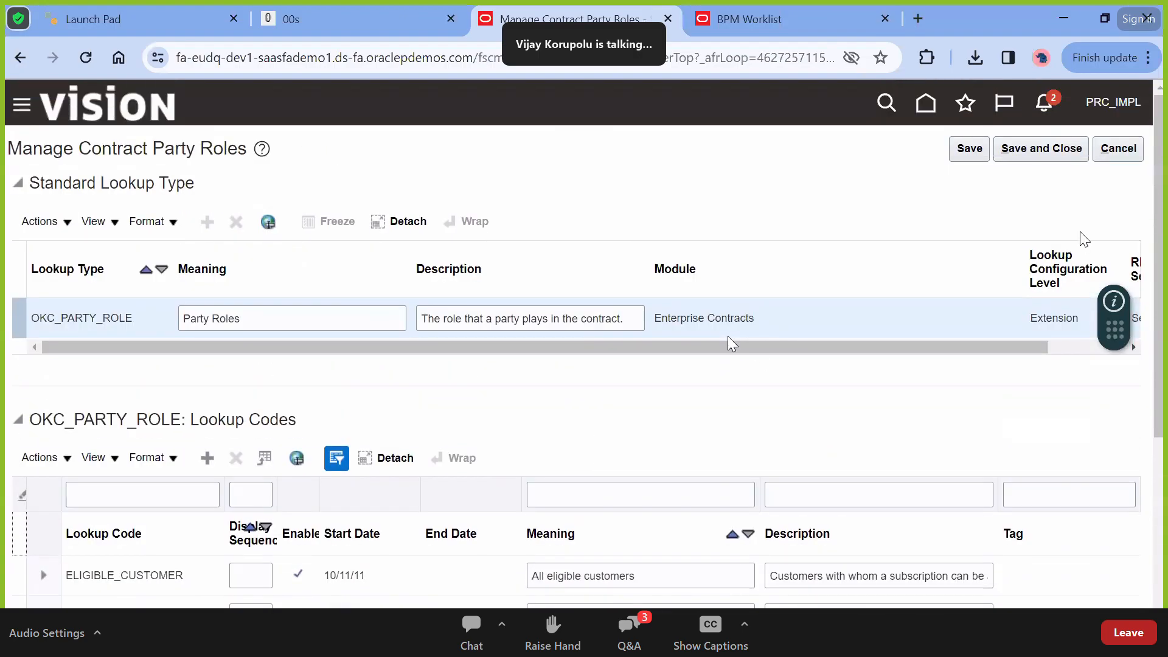
left_click_drag(1118, 178, 1116, 149)
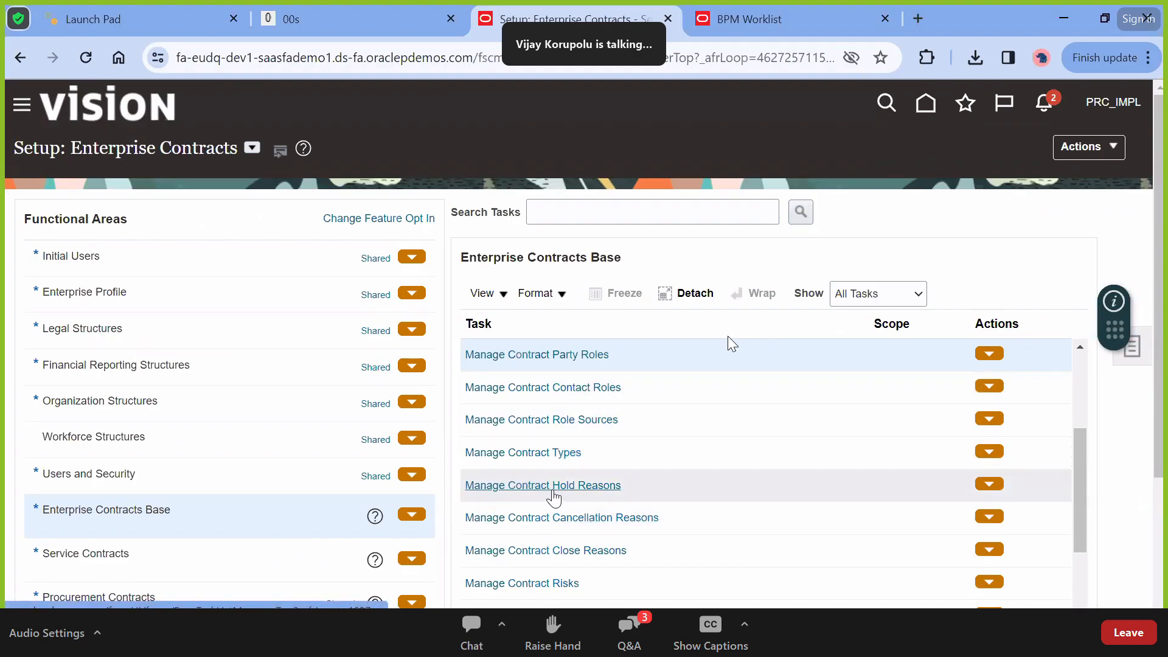
left_click(554, 491)
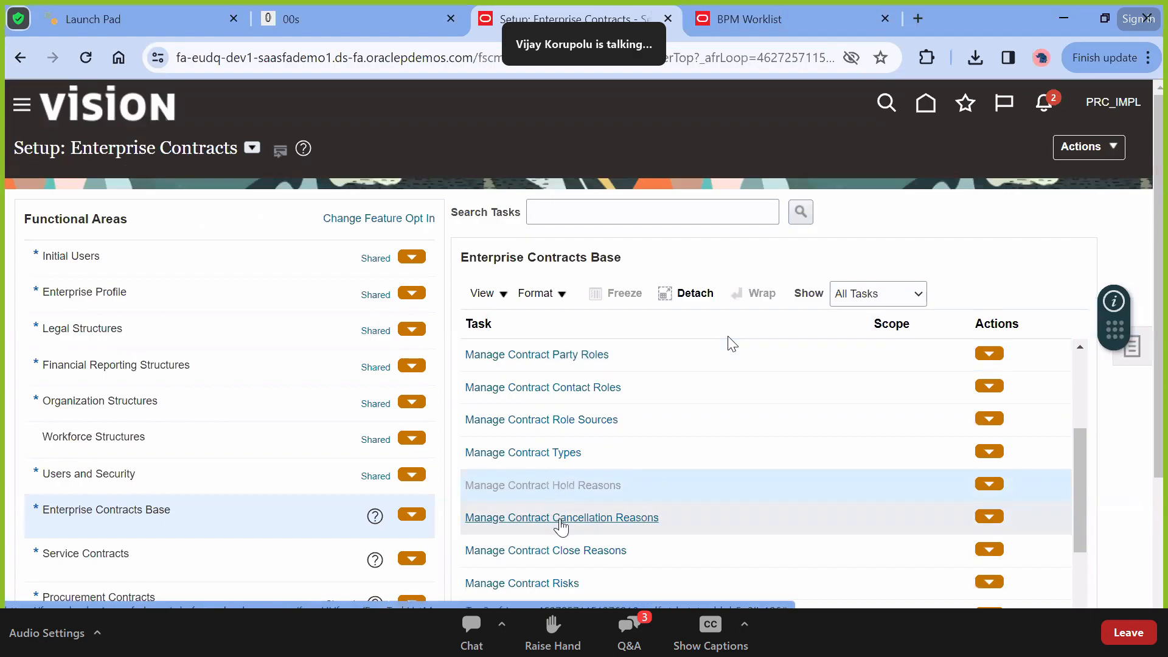
scroll(566, 431, "down", 3)
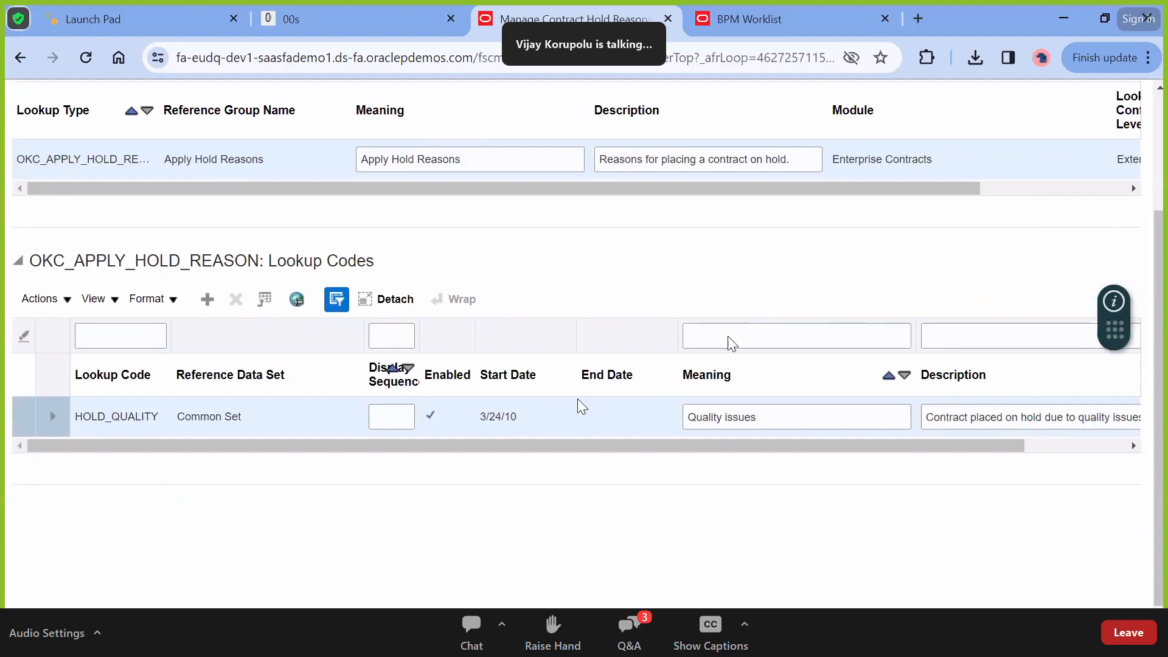
scroll(675, 429, "up", 3)
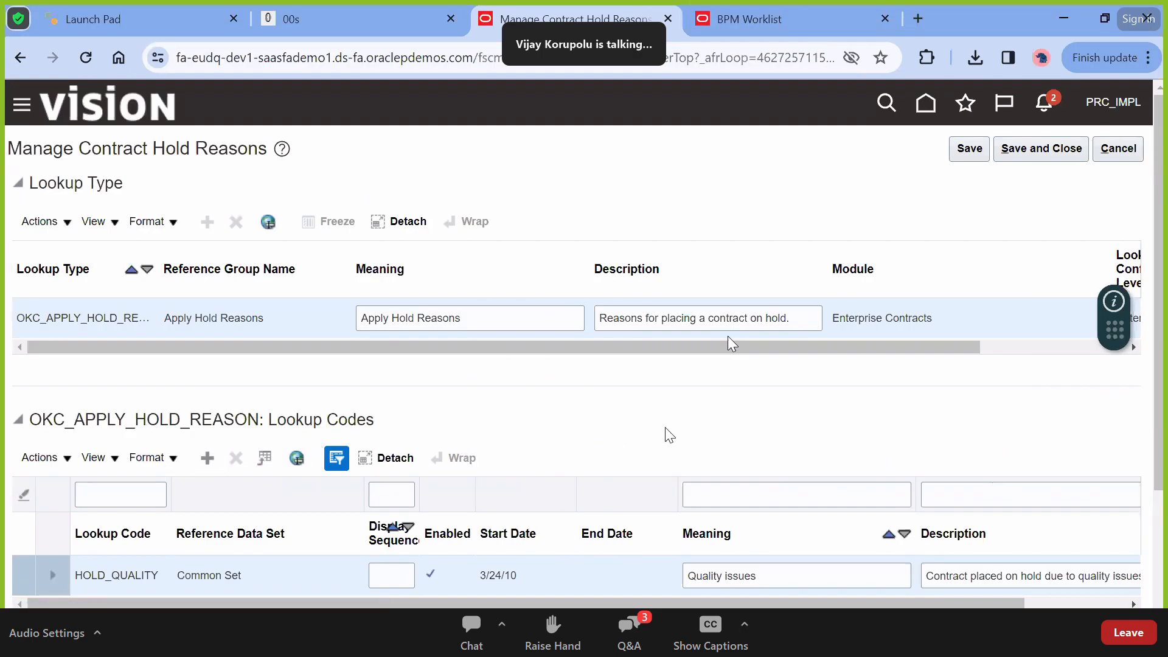
left_click(1118, 149)
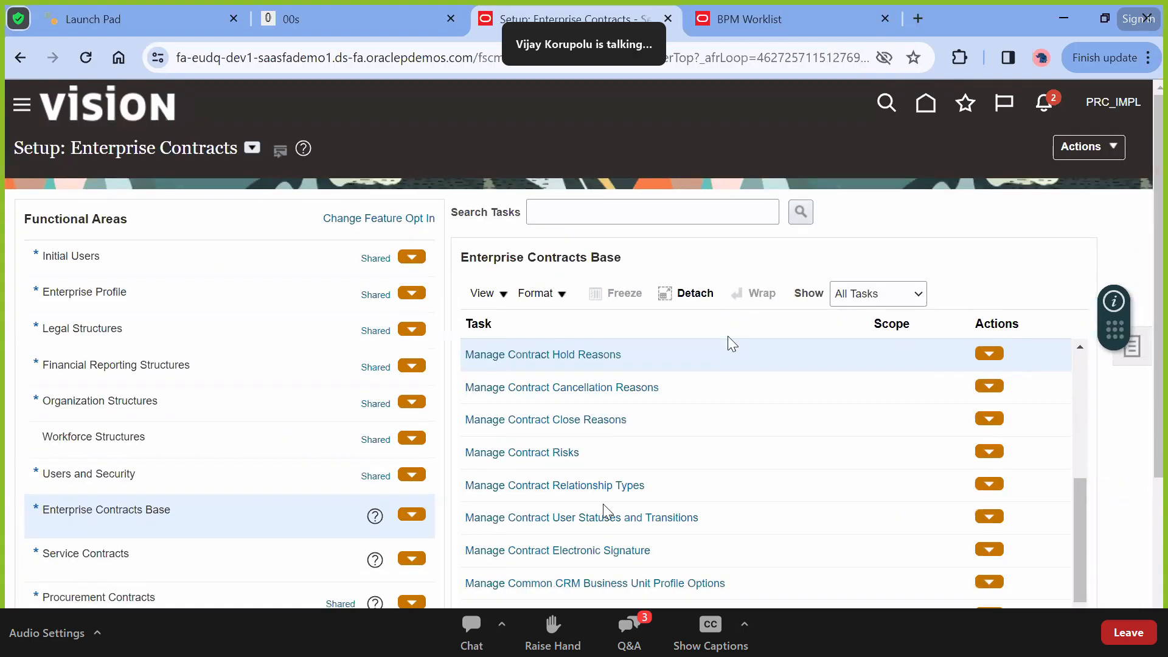
scroll(604, 504, "down", 1)
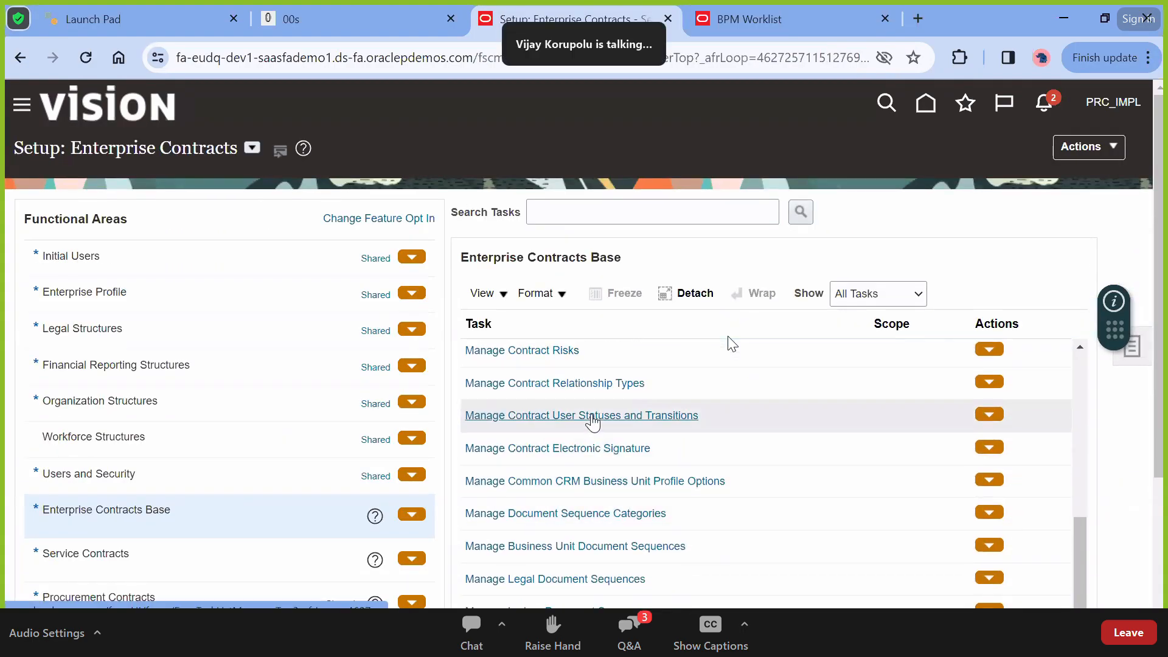
Inspect the LEGAL_REVIEW status and its transitions like APPROVE_LEGAL_REVIEW, then cancel unchanged
left_click(592, 416)
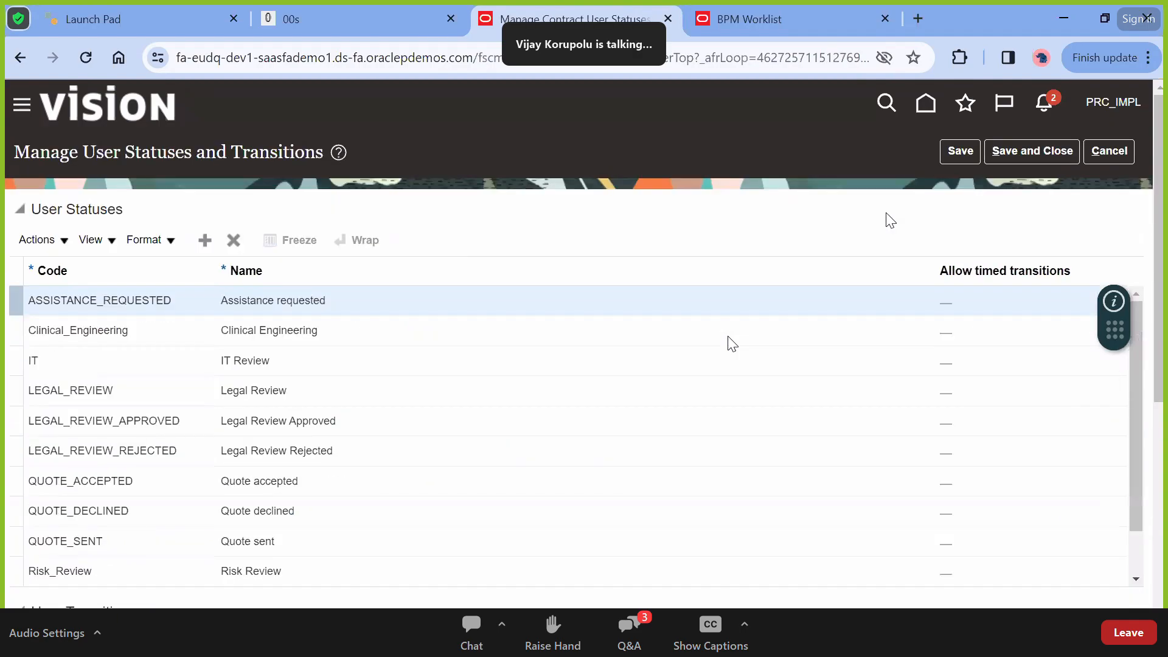
left_click(279, 388)
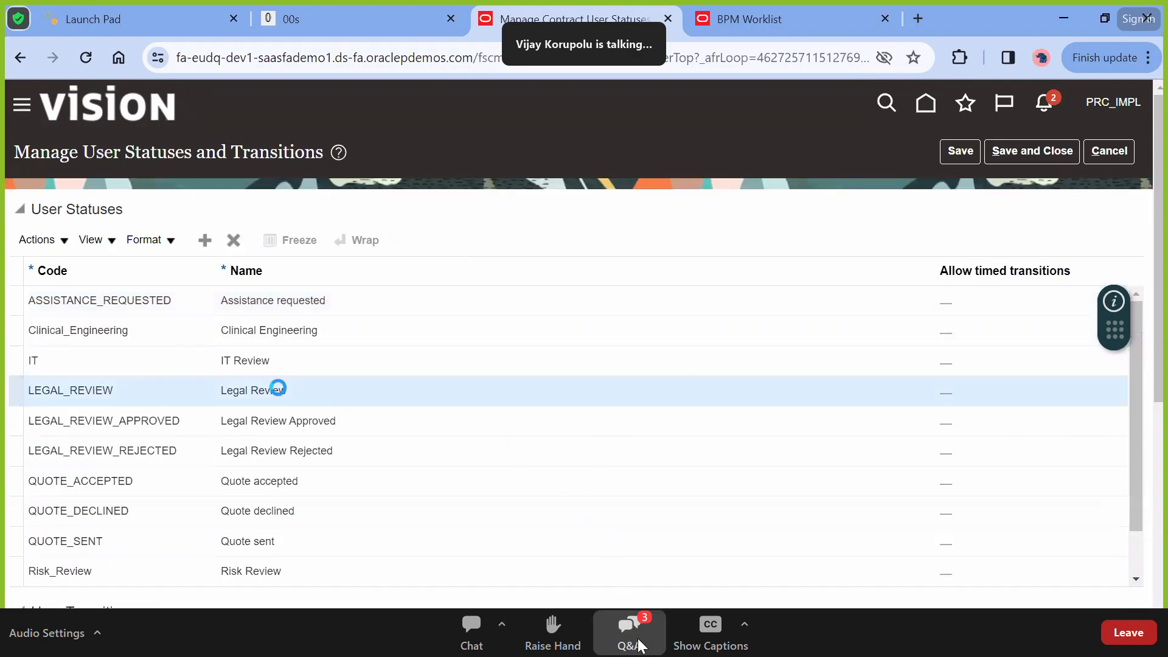
scroll(587, 538, "down", 5)
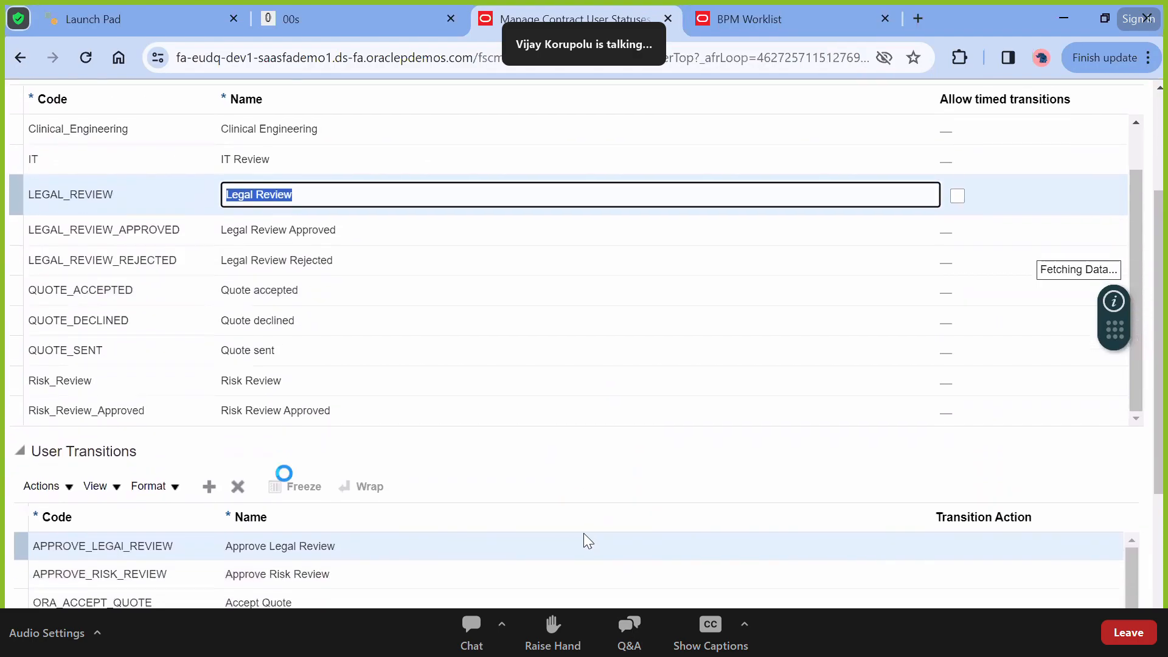
scroll(585, 537, "down", 3)
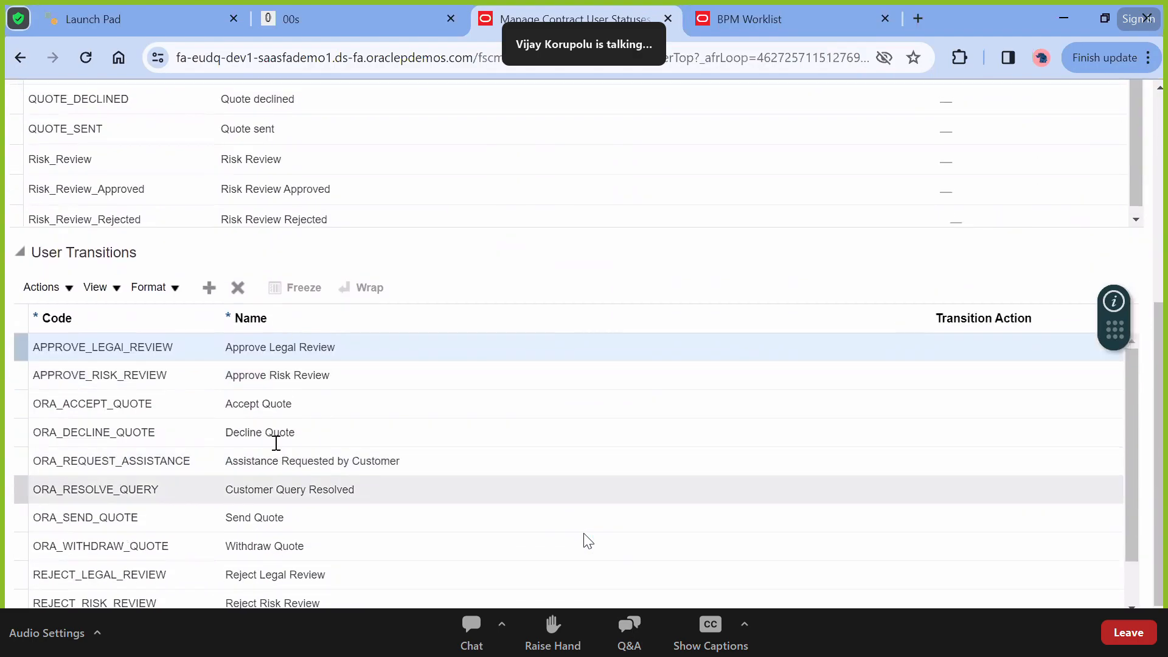
scroll(265, 286, "up", 3)
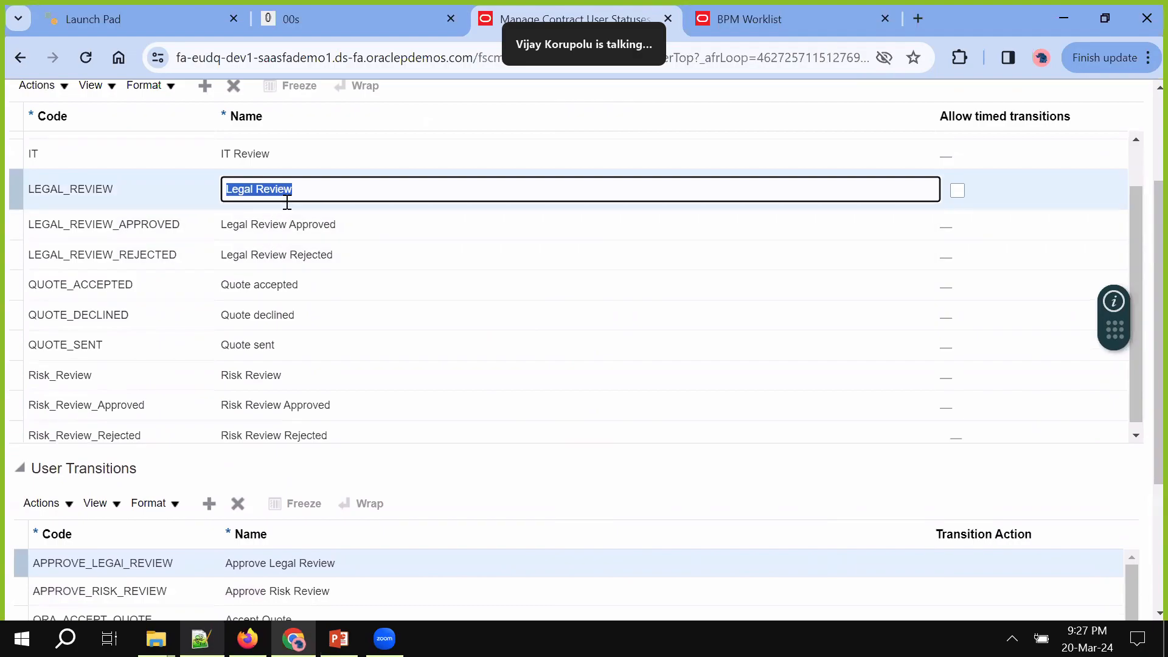
scroll(374, 315, "up", 4)
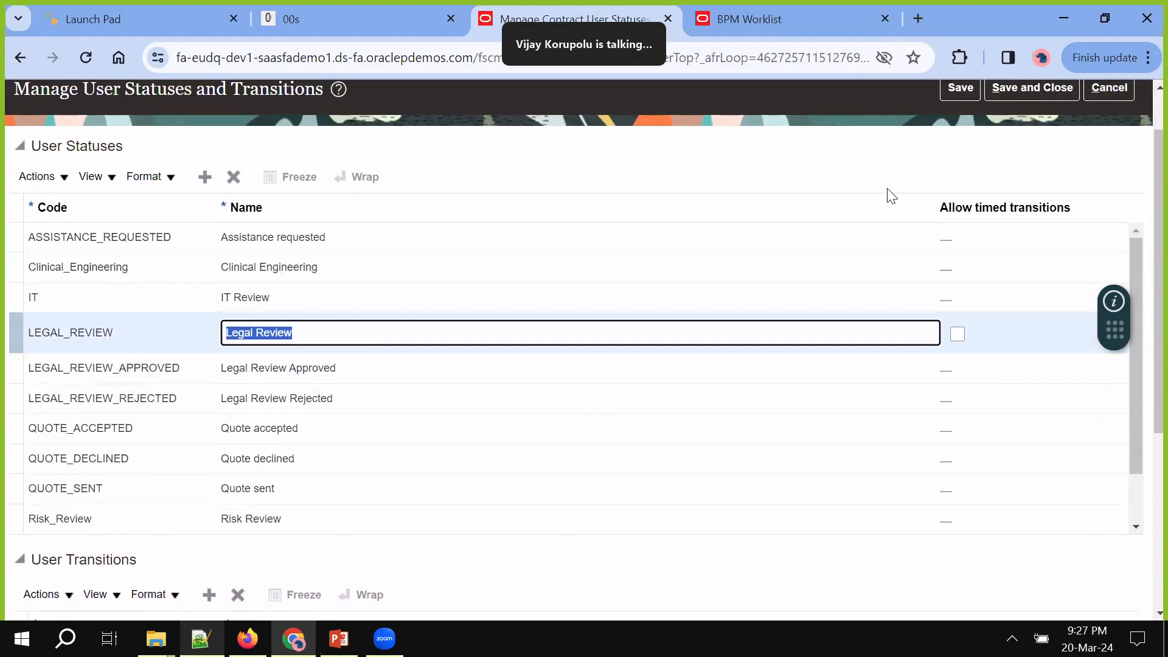
left_click(1108, 87)
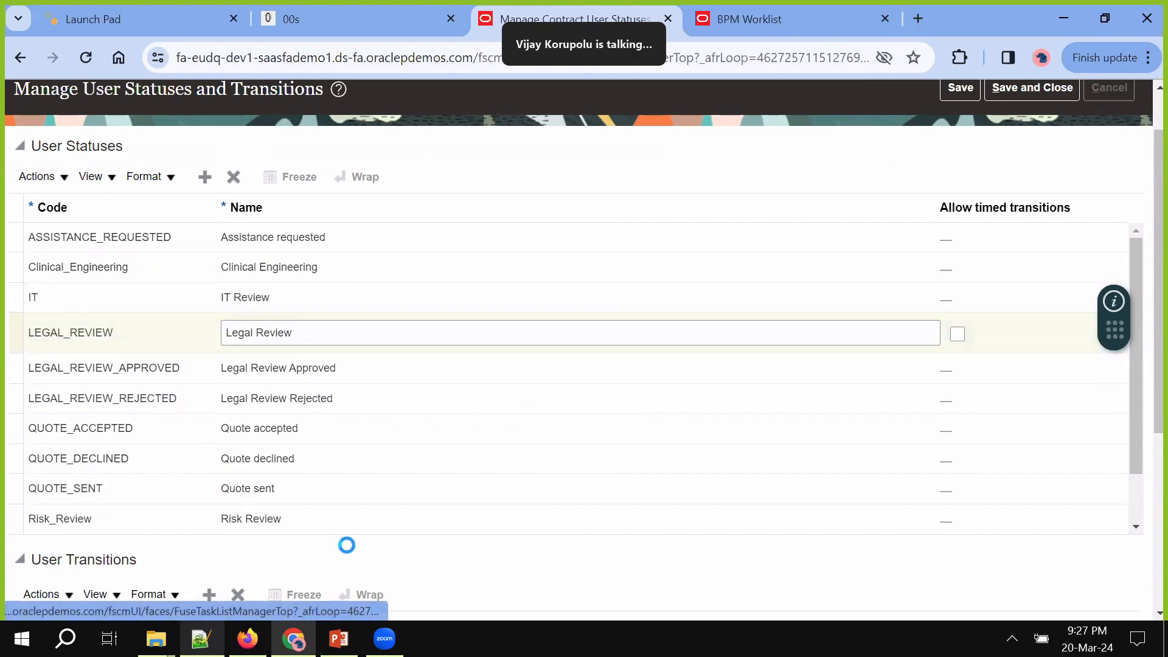
Bring up contract NAWCONTRACt12345 in Firefox and look over its fulfillment lines
mouse_move(294, 639)
left_click(248, 639)
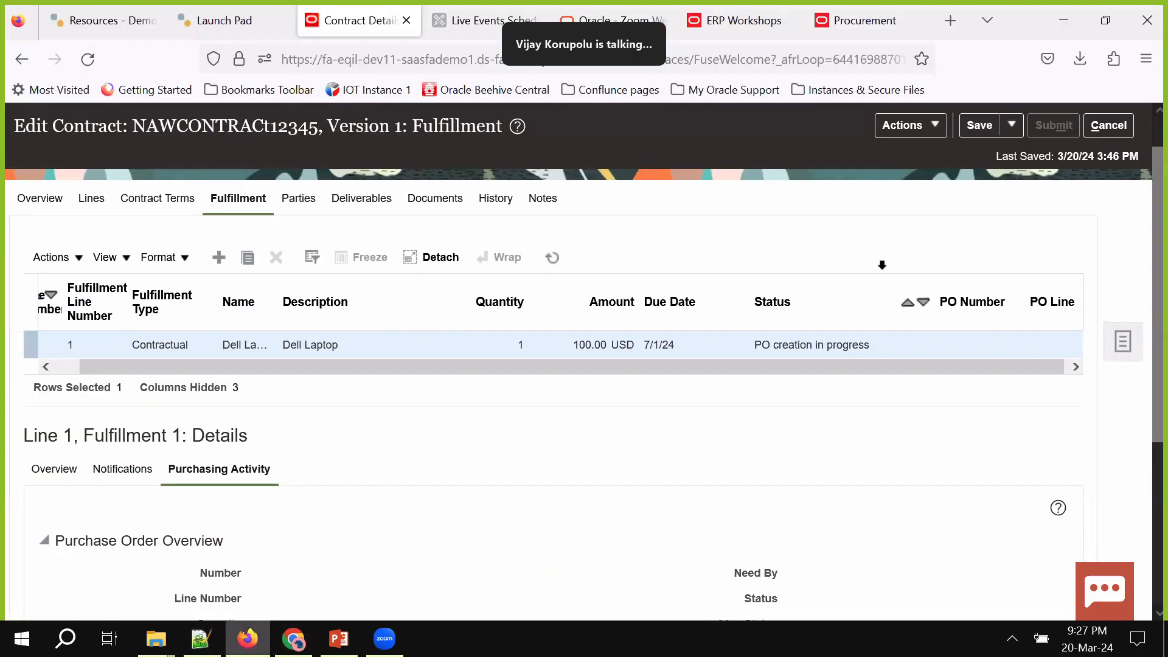
left_click(550, 274)
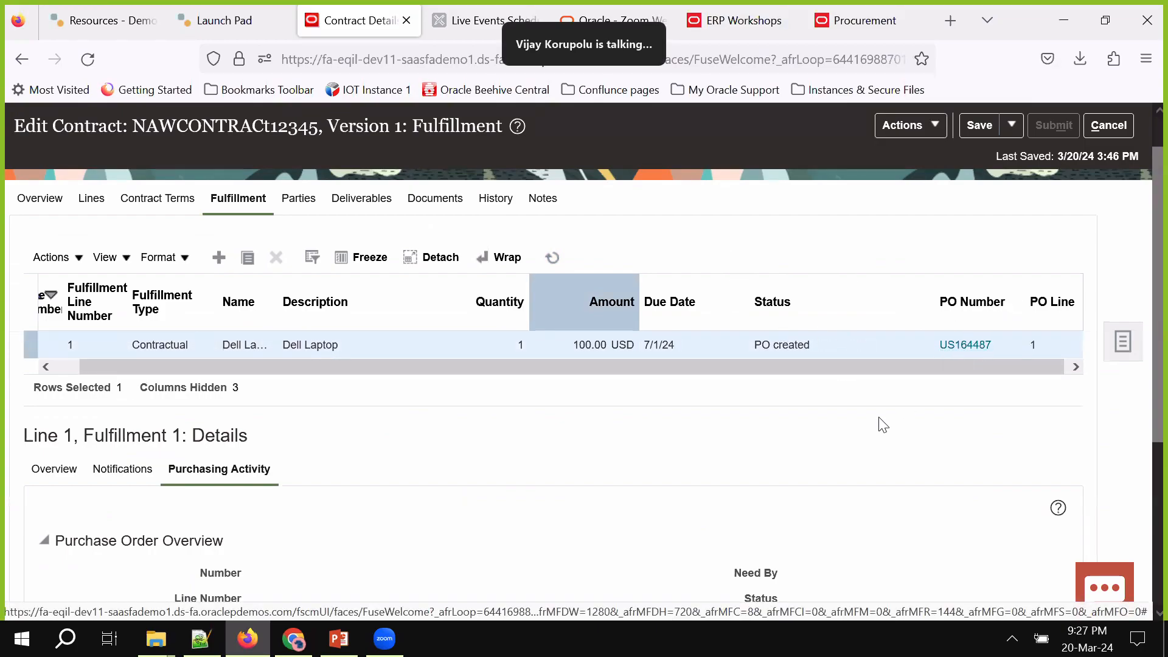
scroll(883, 424, "down", 3)
scroll(967, 285, "up", 4)
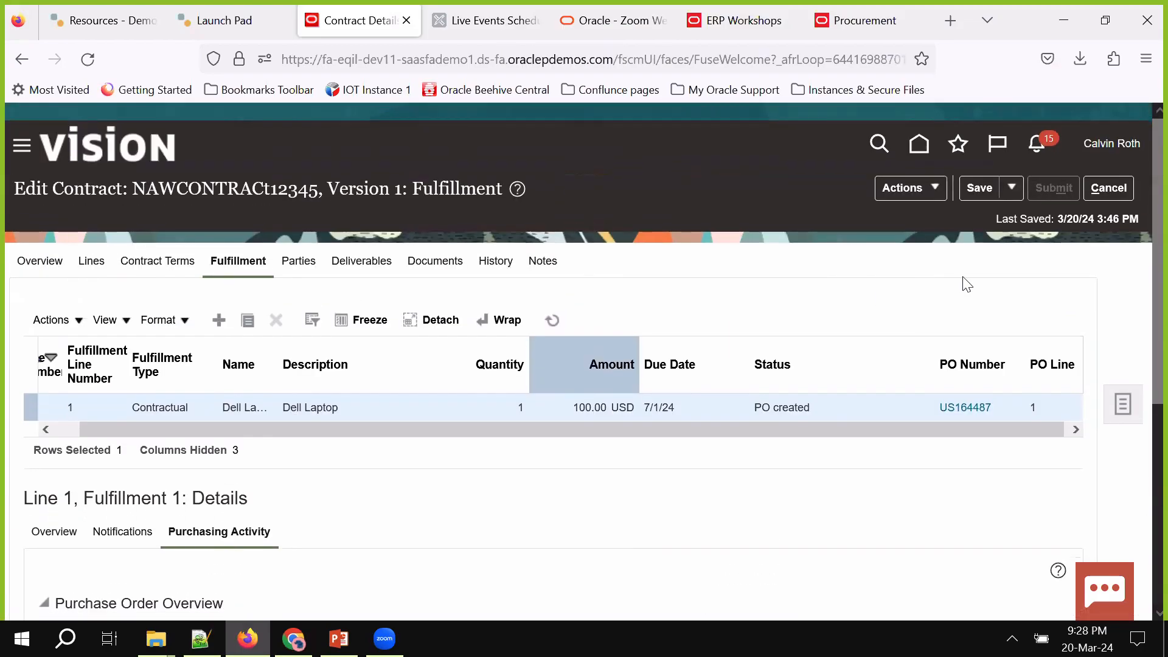
scroll(967, 285, "down", 1)
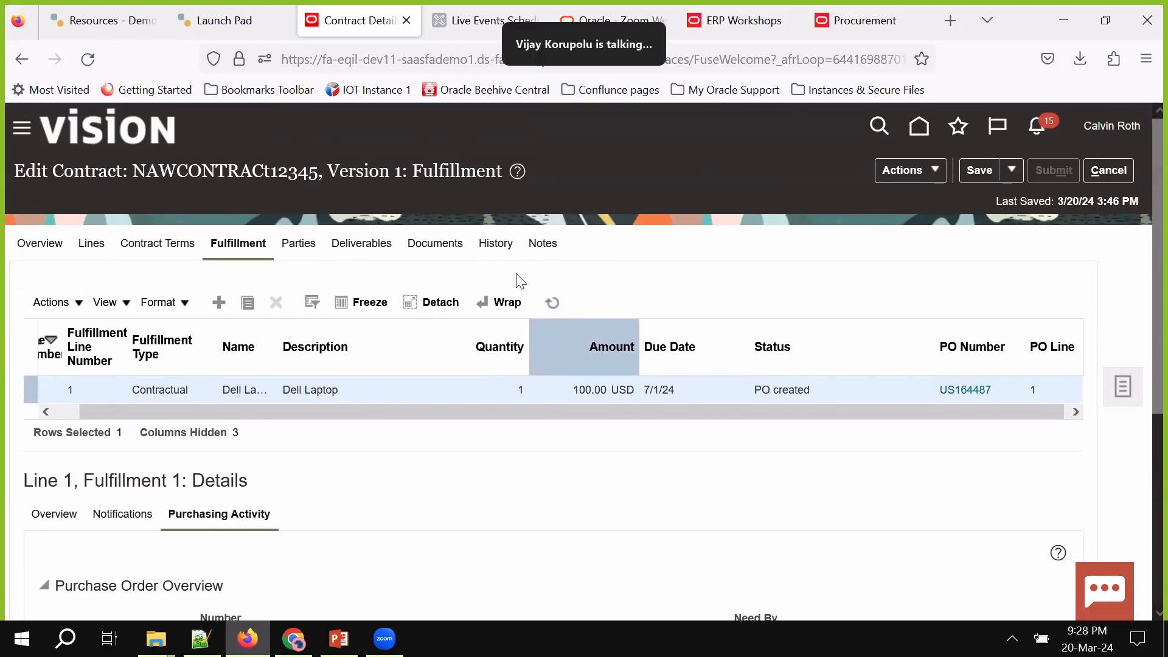
Save and close the contract, then reopen its Fulfillment lines from Recent Contracts
left_click(1012, 169)
left_click(998, 189)
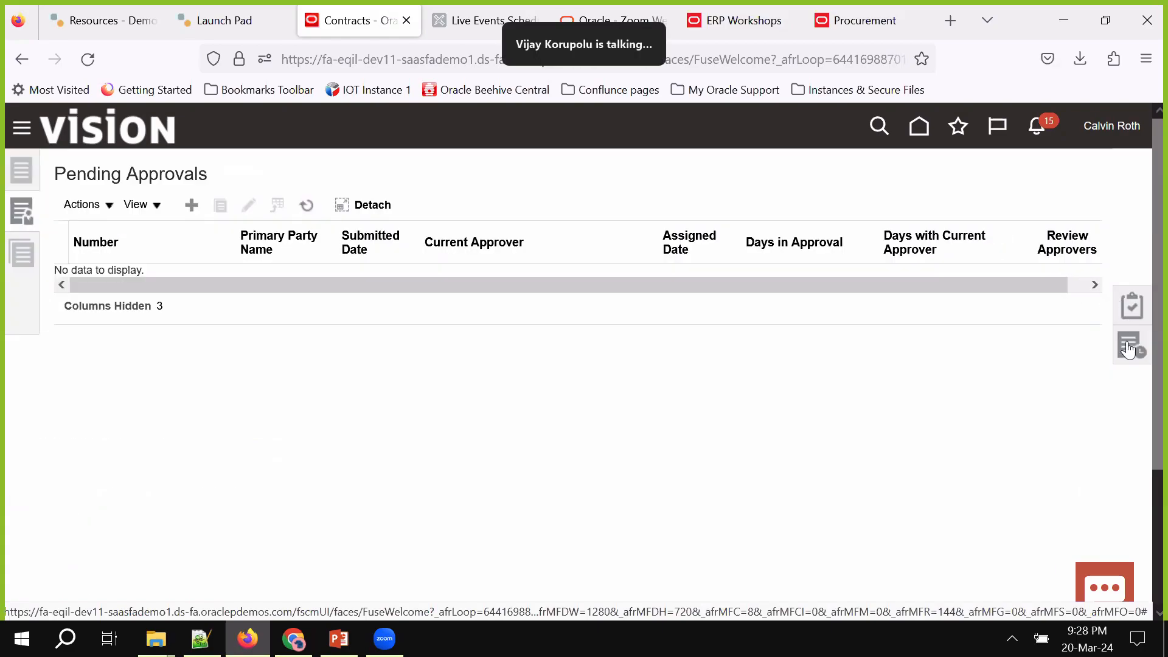
left_click(1033, 192)
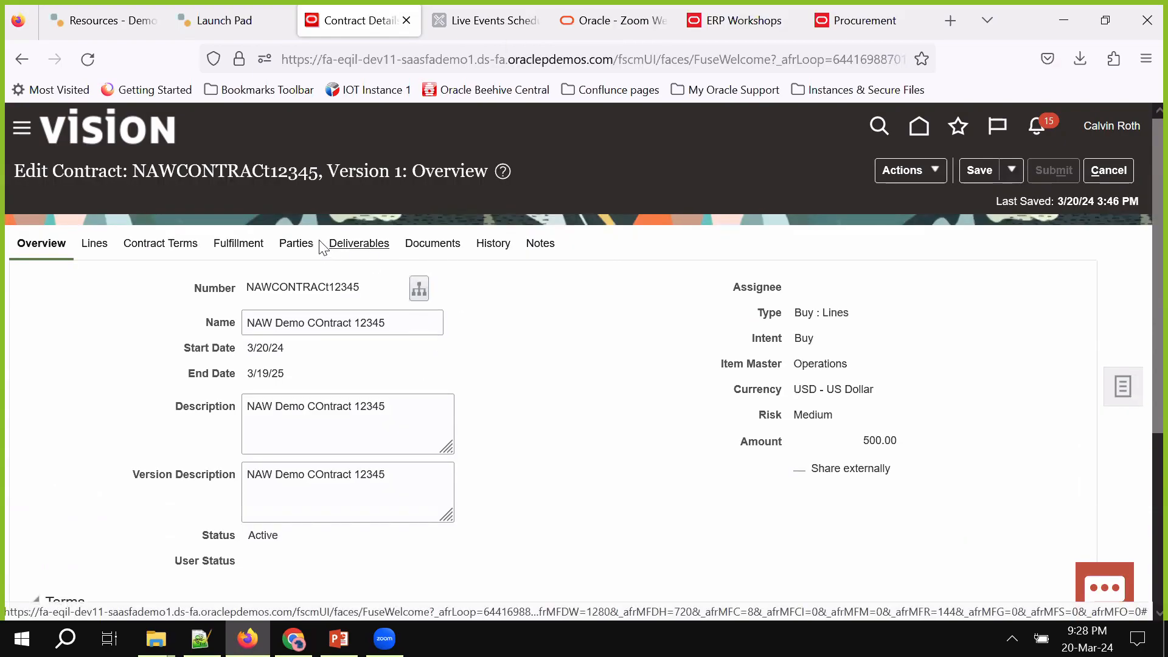
scroll(565, 302, "down", 2)
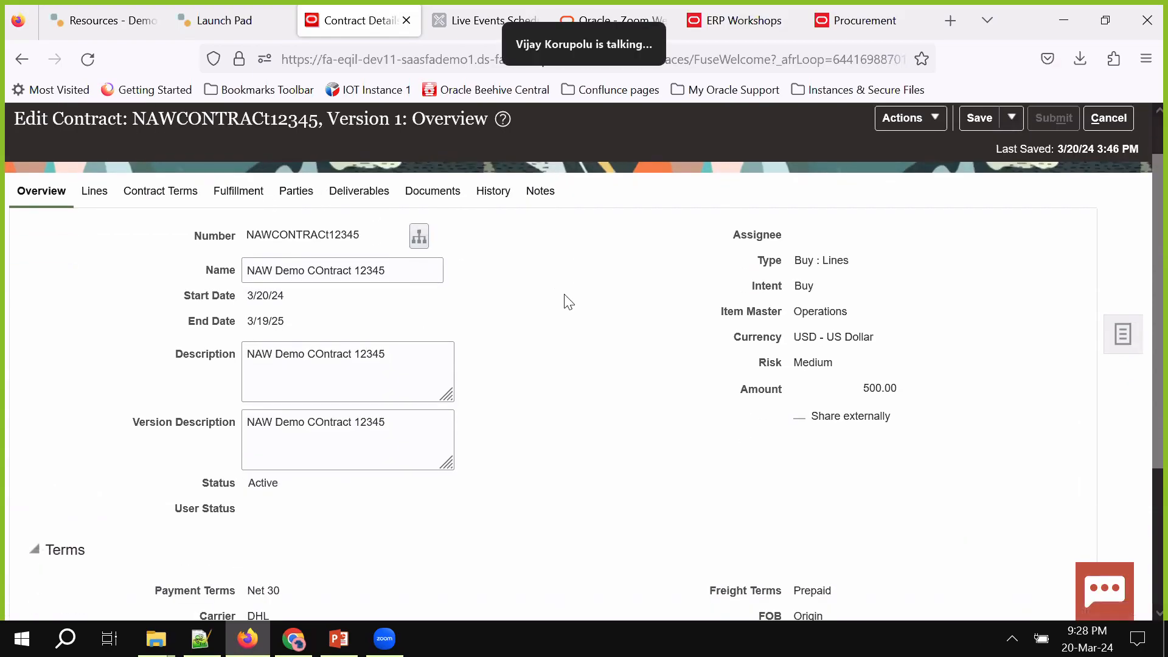
left_click(234, 192)
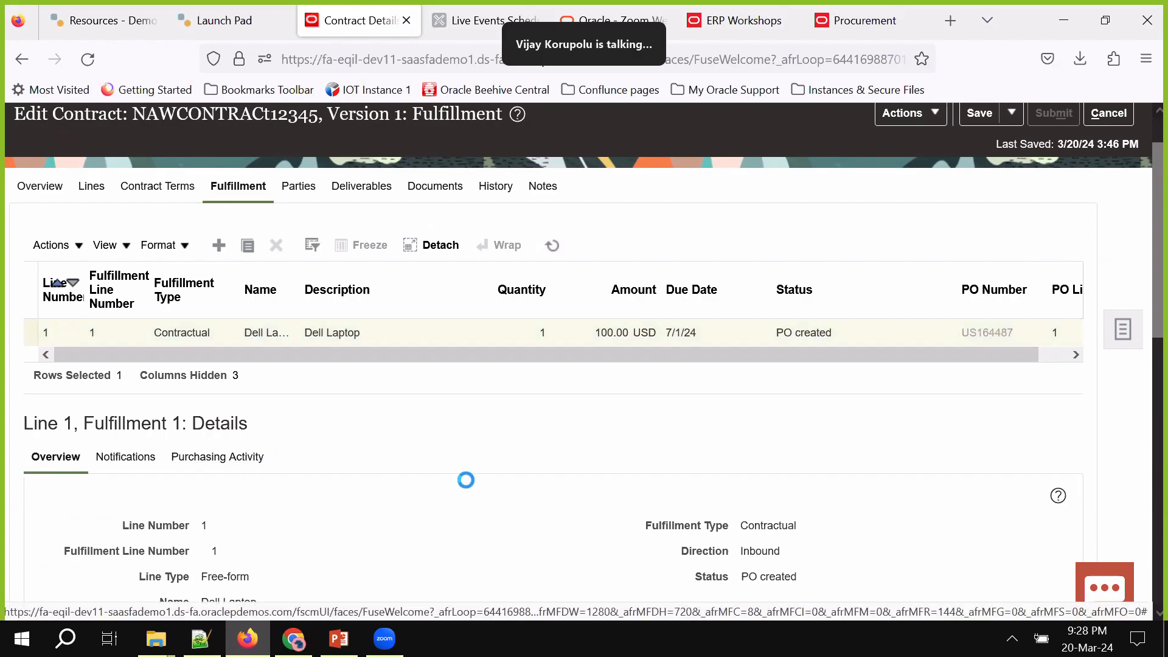
scroll(464, 476, "down", 4)
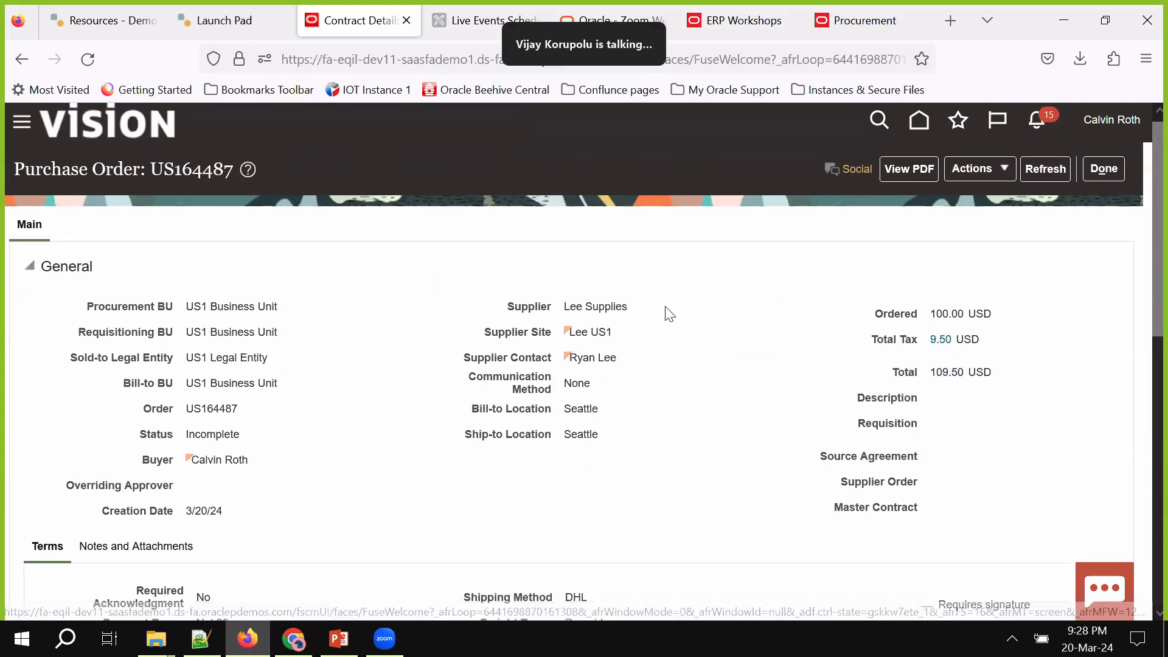
scroll(669, 337, "down", 7)
scroll(627, 343, "down", 2)
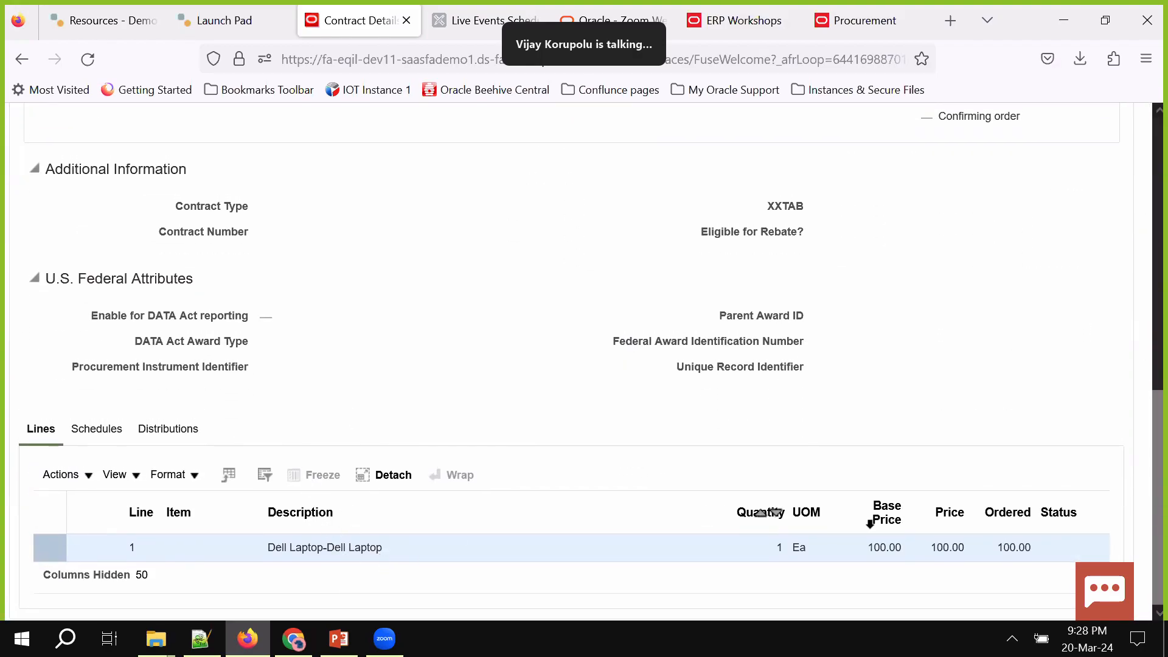
scroll(882, 517, "up", 3)
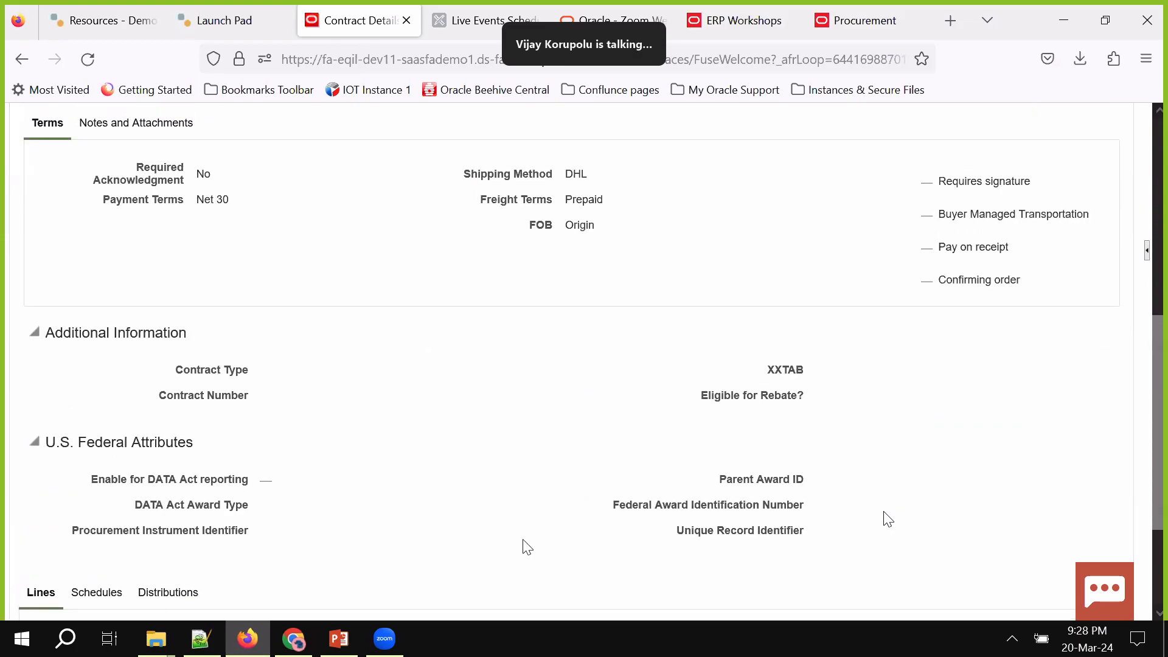
scroll(883, 514, "up", 7)
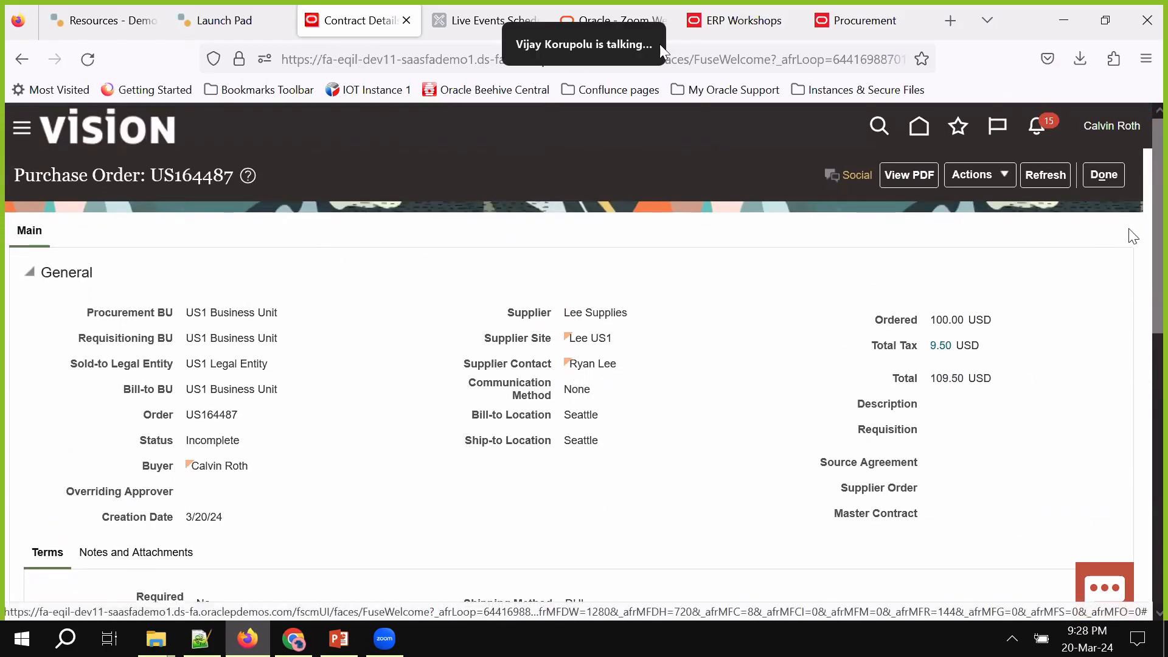
left_click(1104, 177)
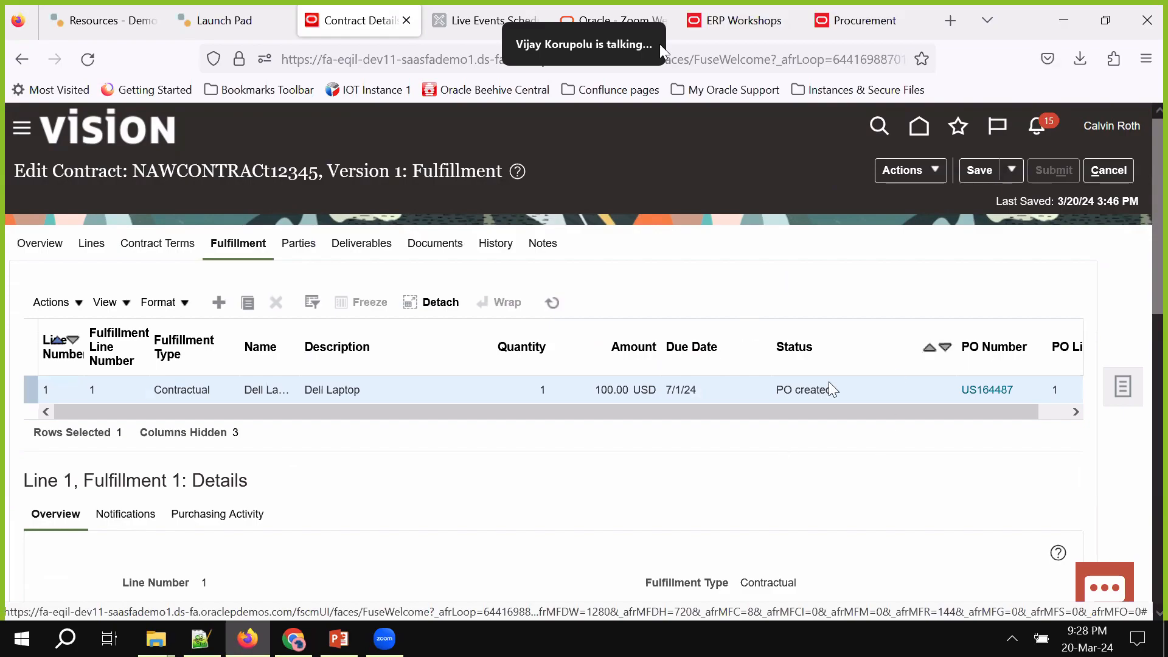
View the contract summary panel from the Actions menu, then close it
left_click(925, 176)
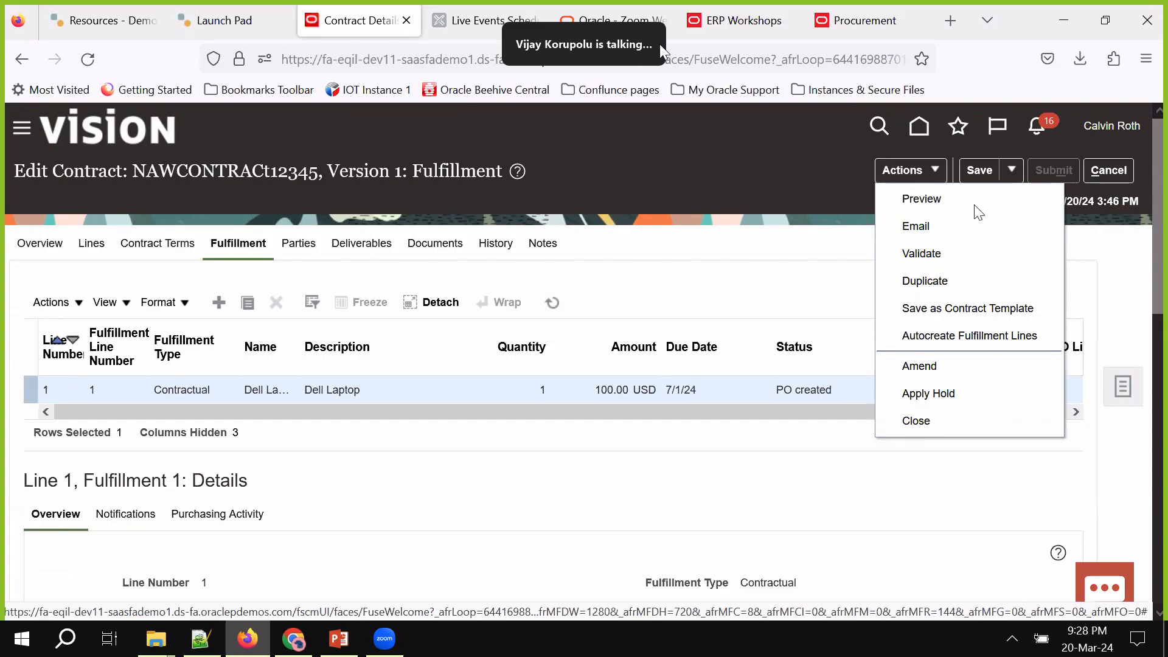
left_click(1121, 389)
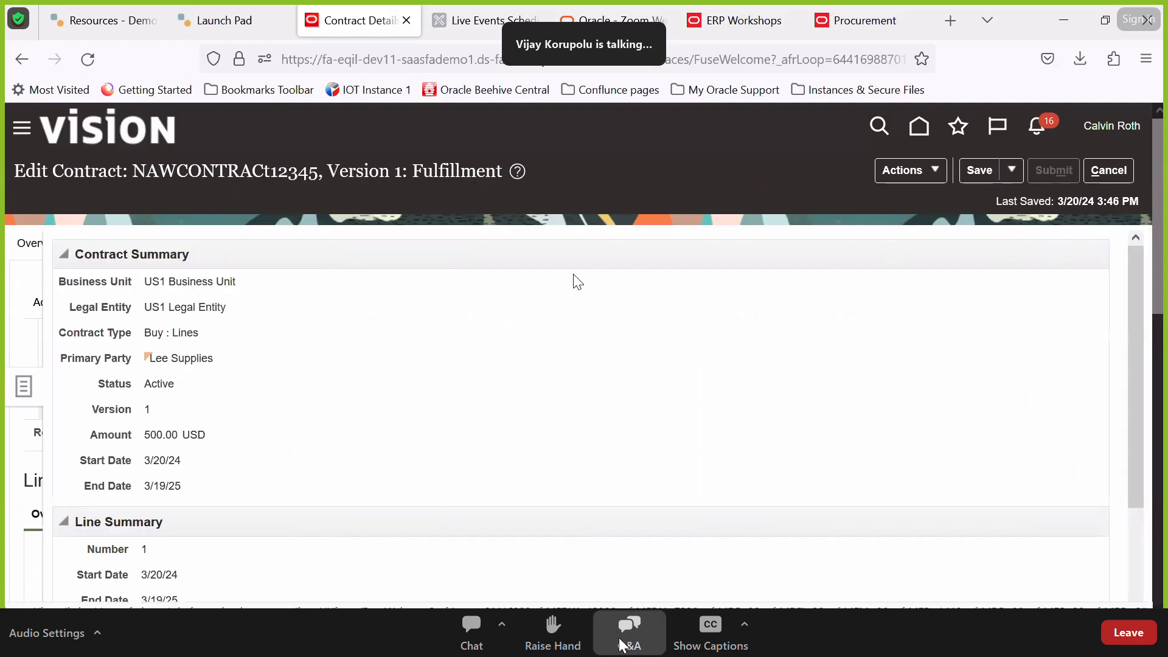
left_click(839, 204)
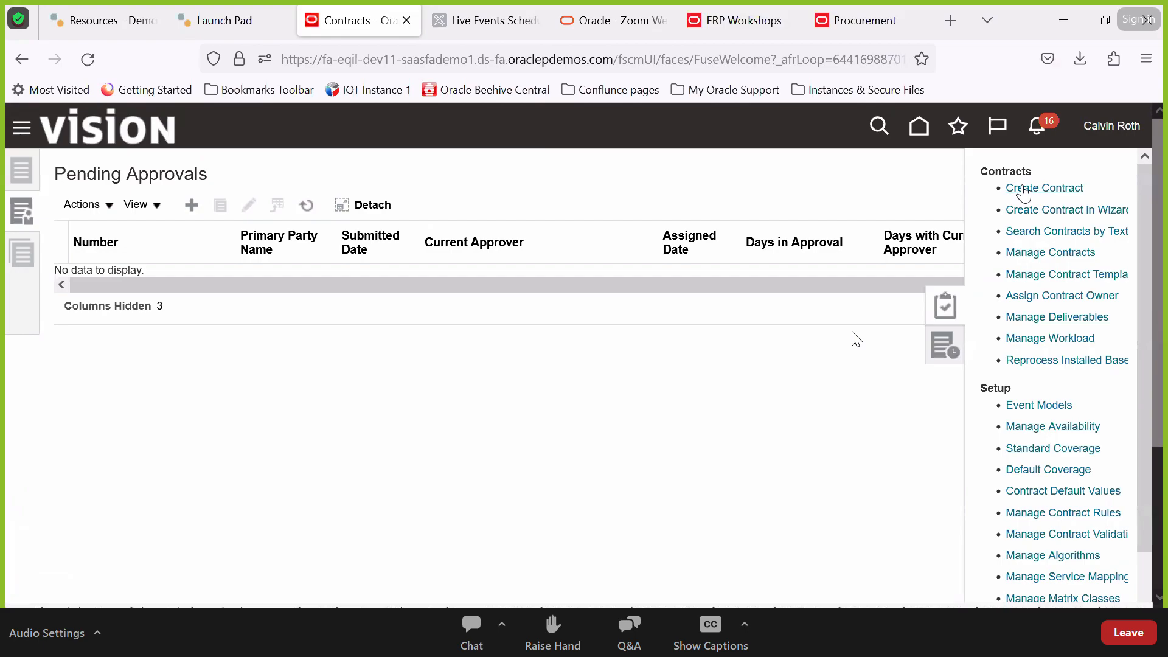
Create contract type Buy : Lines, number 12345, primary party Lee Supplies, and save and continue
left_click(1034, 188)
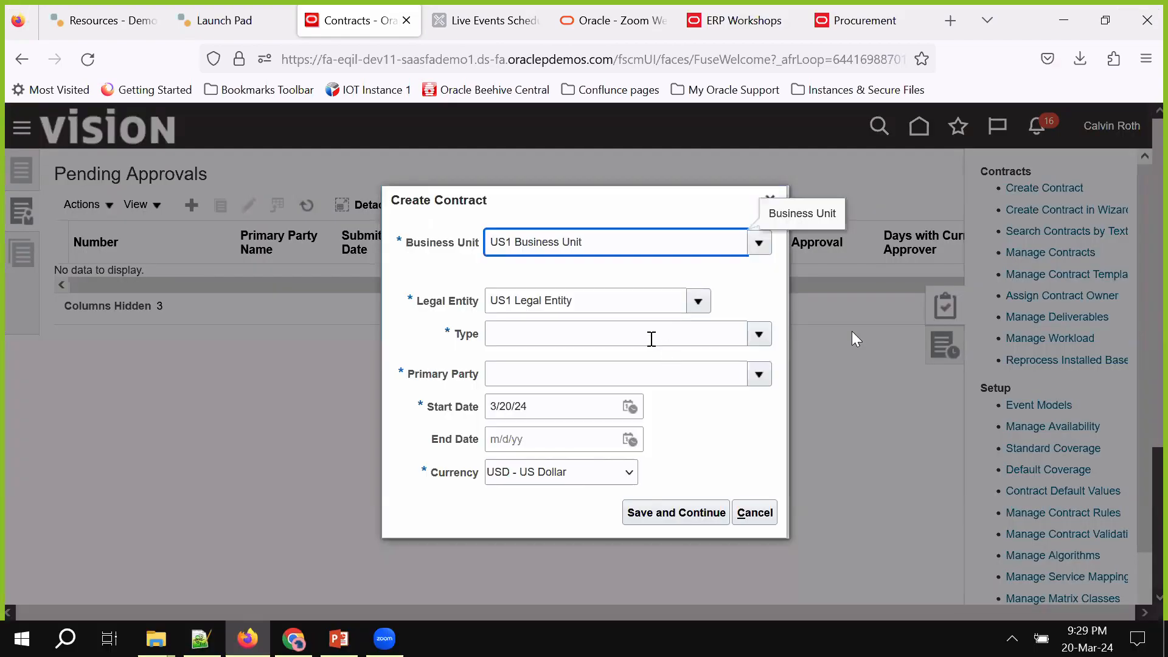
left_click(649, 336)
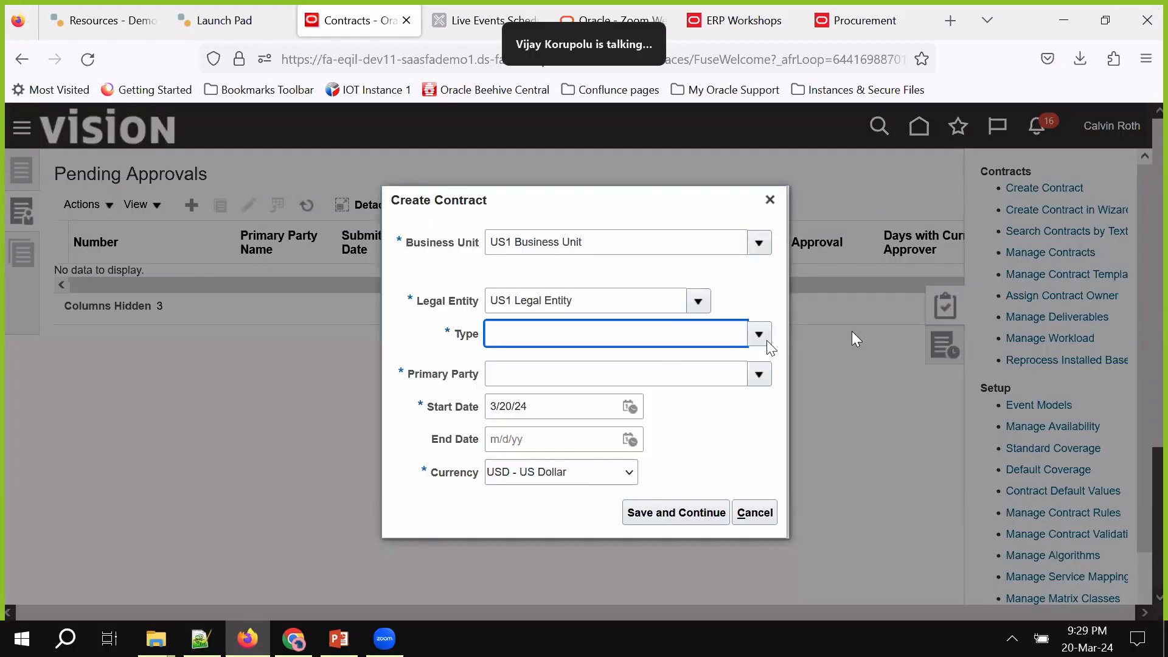
left_click(759, 334)
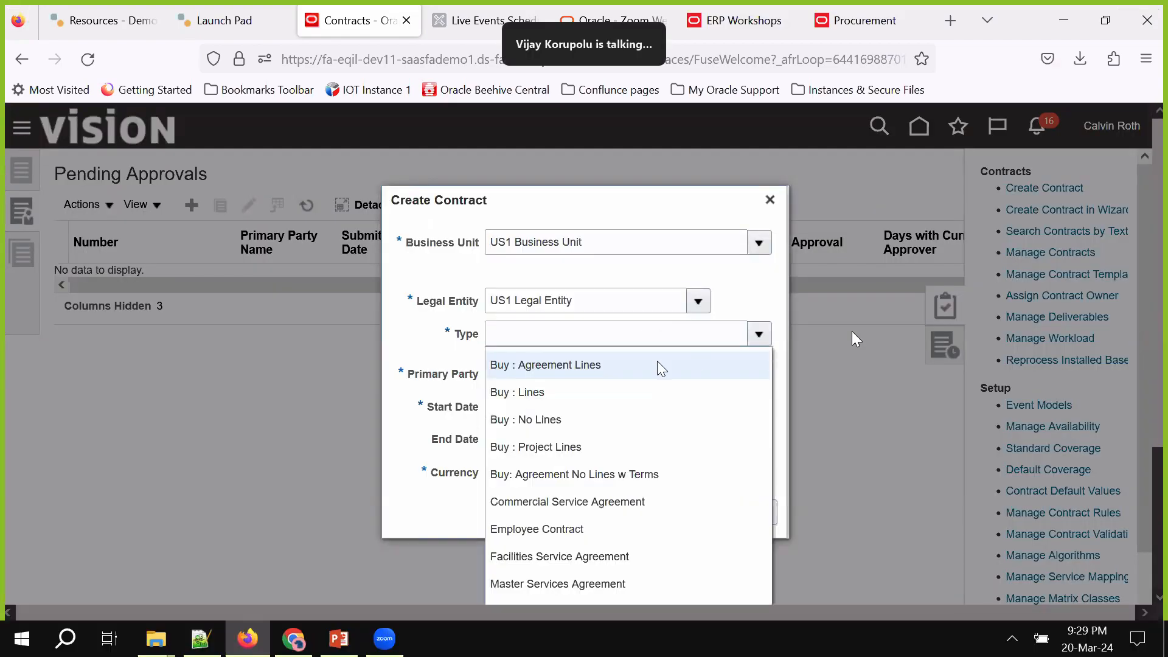
left_click(539, 399)
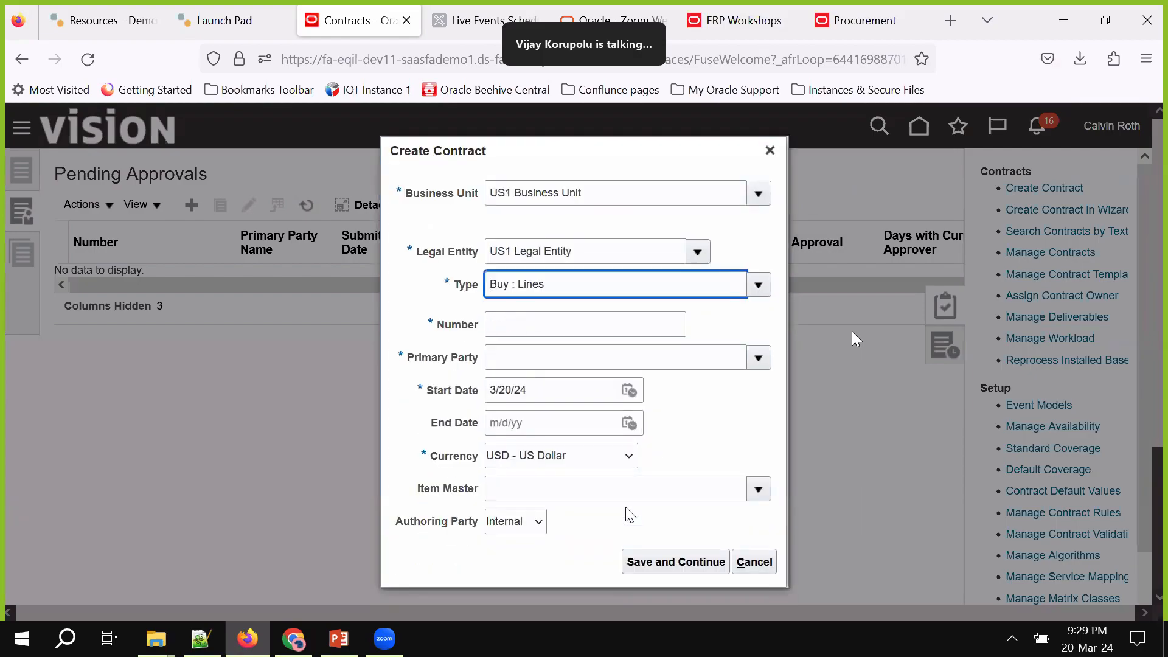
left_click(590, 328)
type("123")
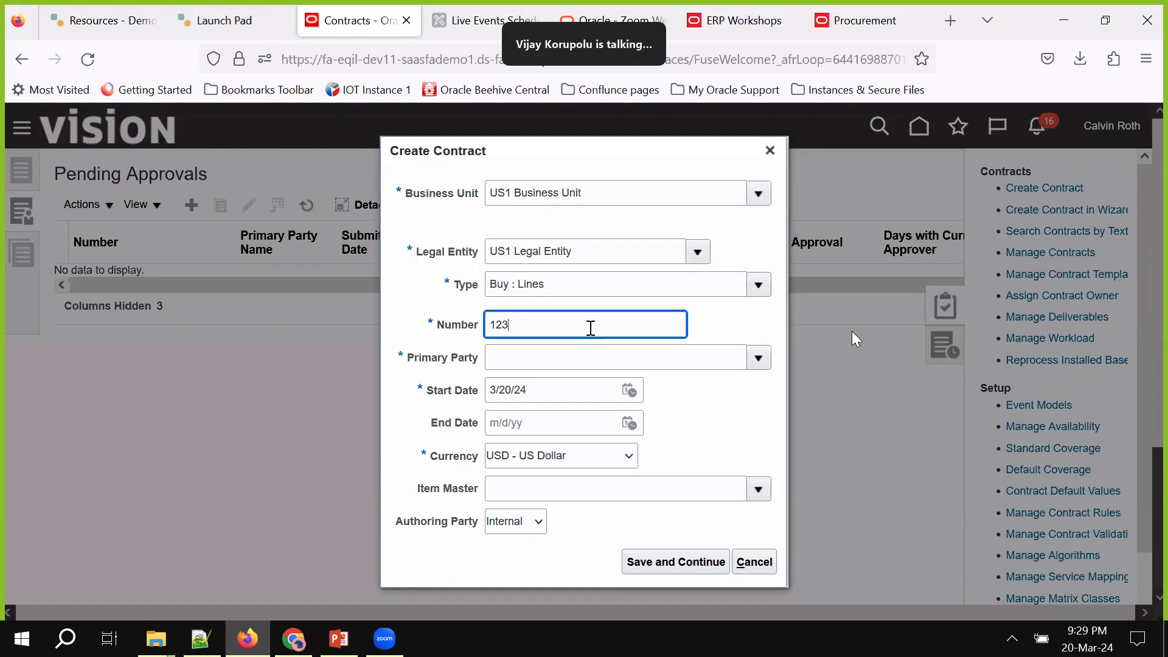
type("45")
key("Tab")
type("L")
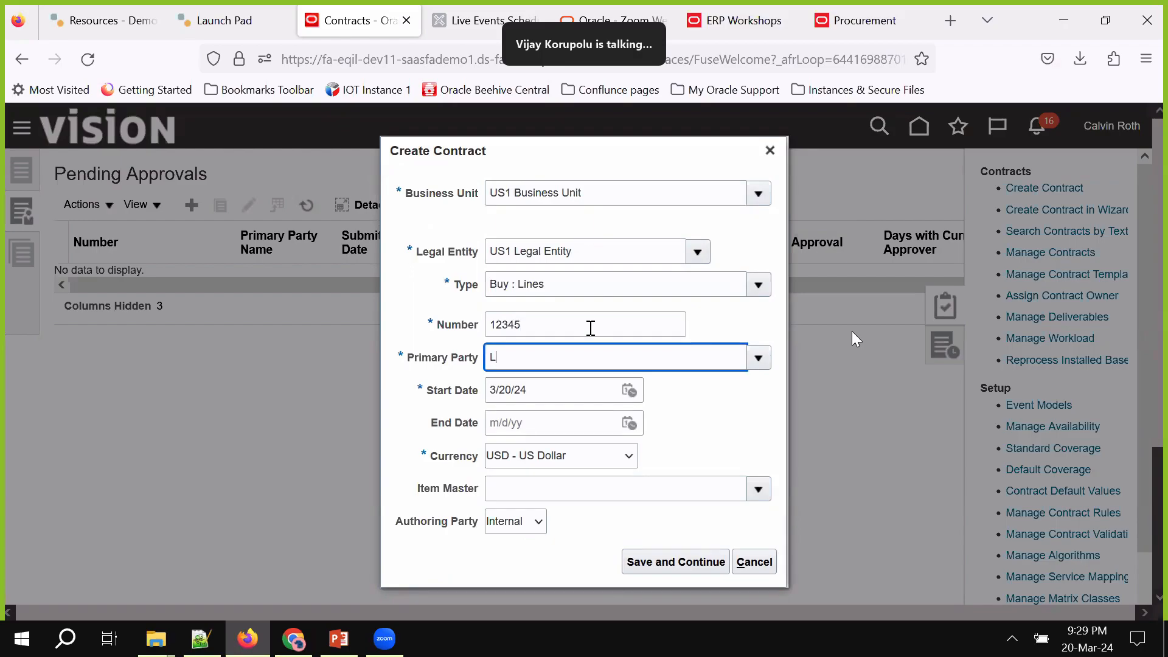
type("ee")
key("Tab")
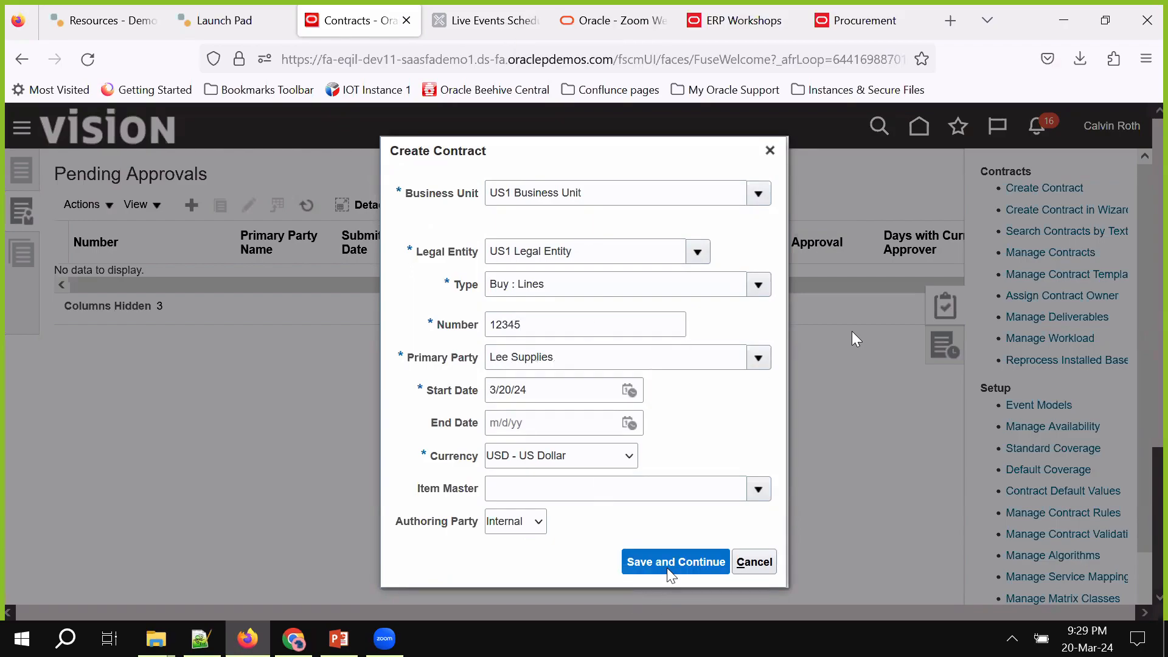
left_click(669, 572)
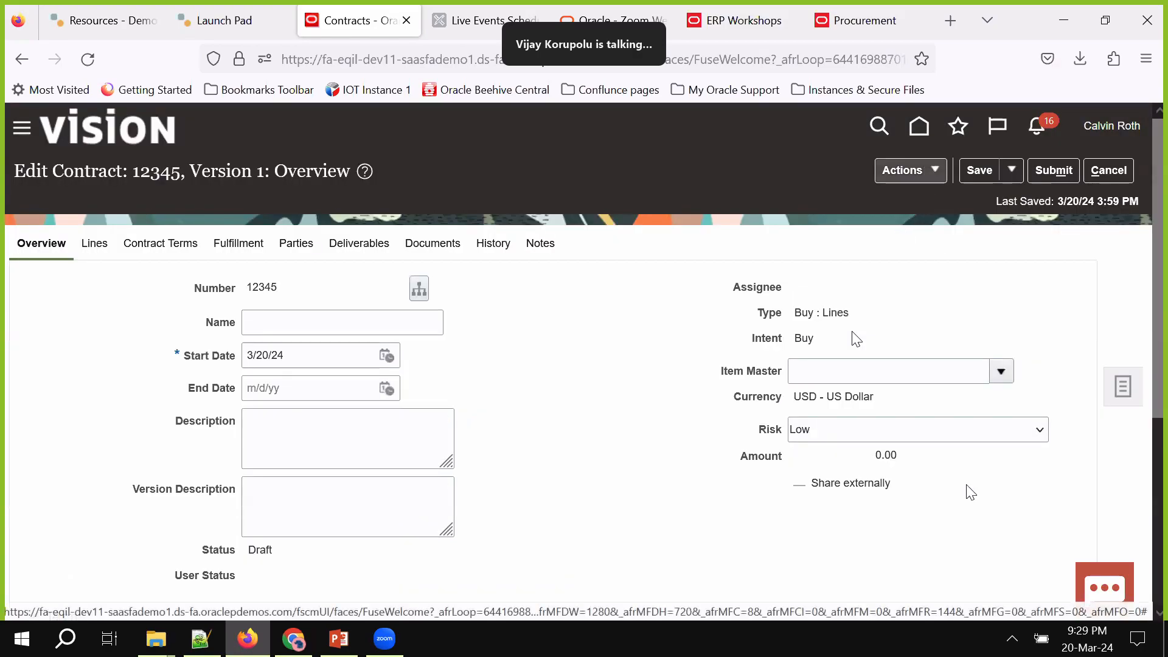
Open Send for Legal Review for contract 12345, then cancel without choosing an assignee
left_click(906, 170)
left_click(979, 560)
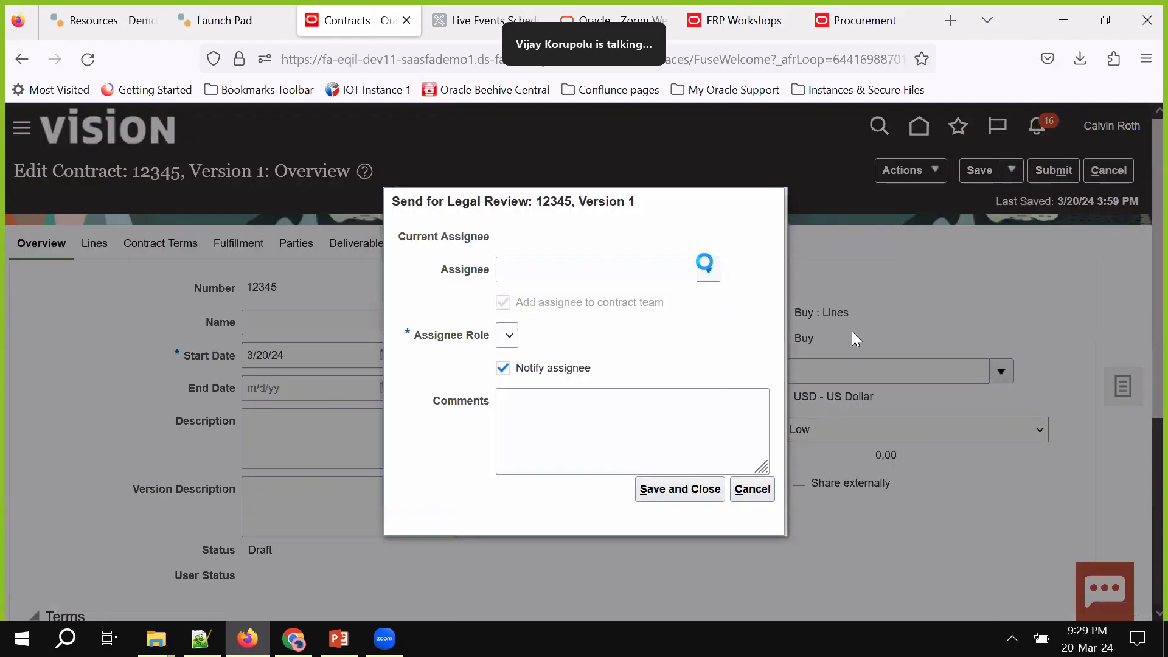
left_click(704, 263)
left_click(448, 304)
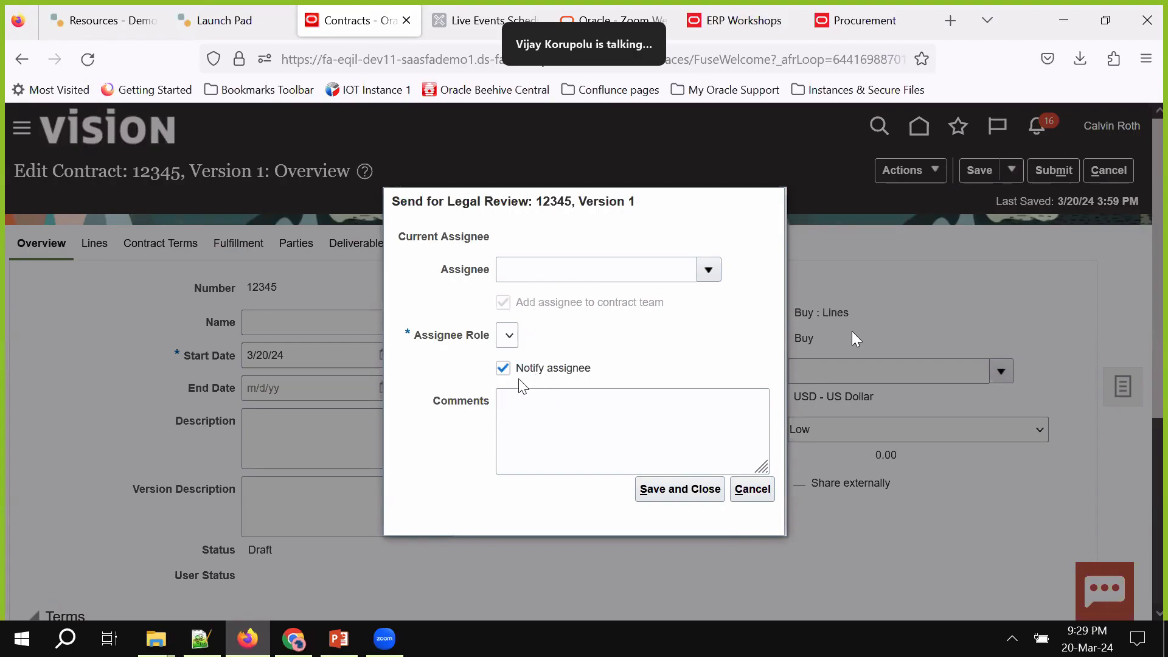
left_click(752, 489)
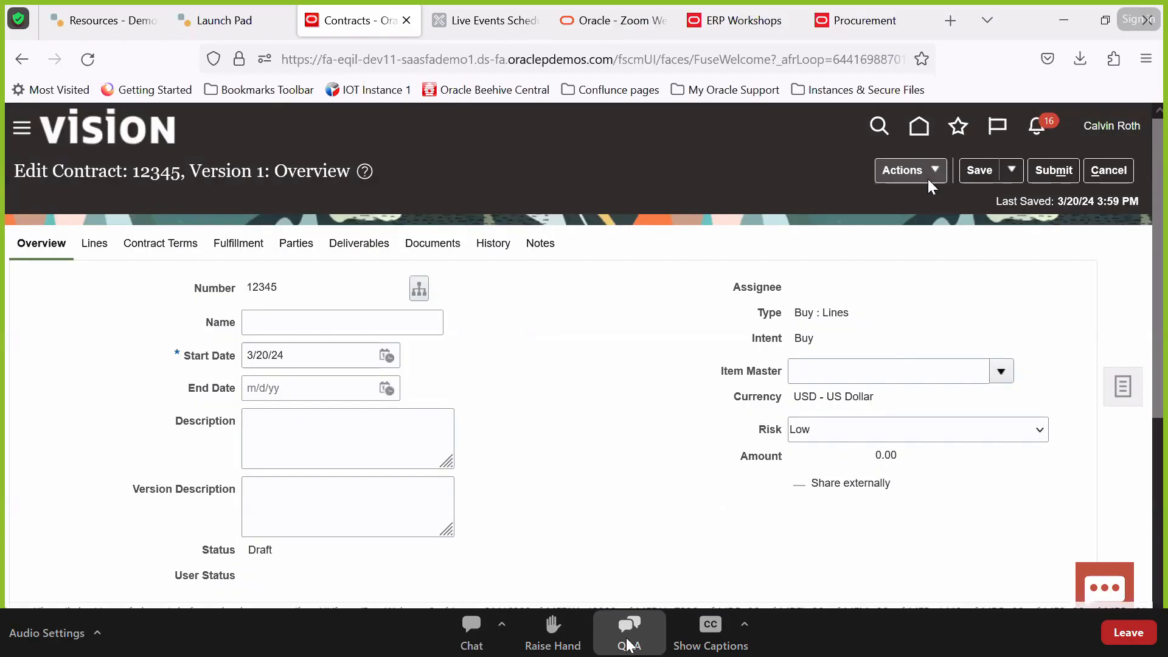
Decline Send for Risk Review, then leave the contract and show the Contracts task list
left_click(935, 171)
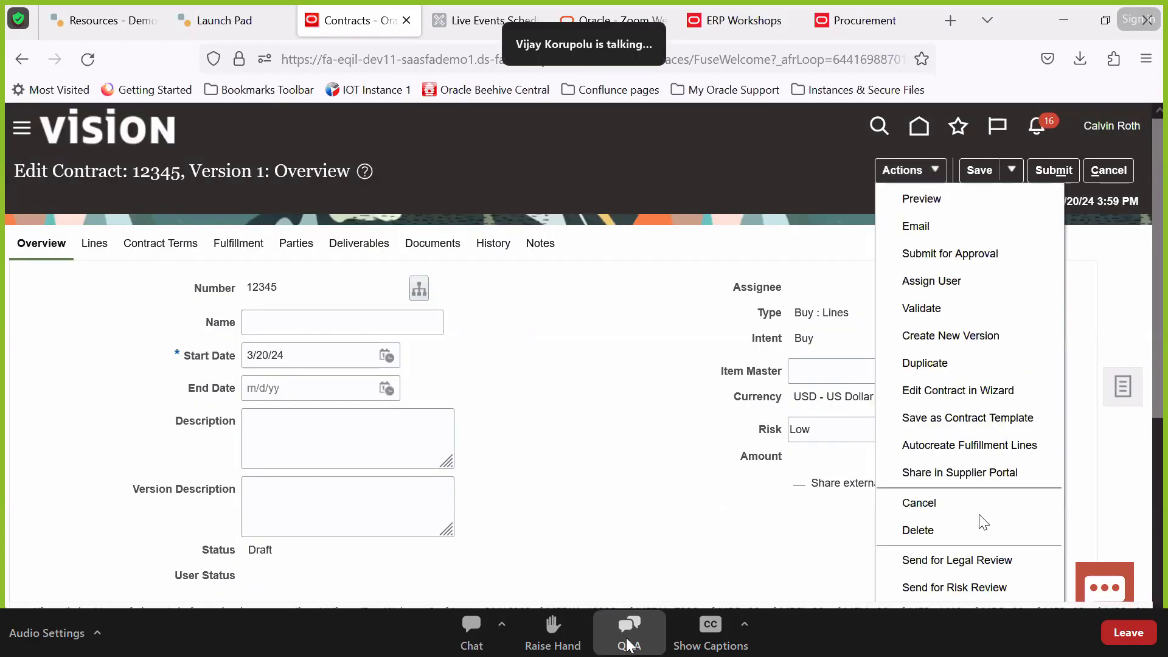
scroll(974, 584, "down", 2)
left_click(972, 493)
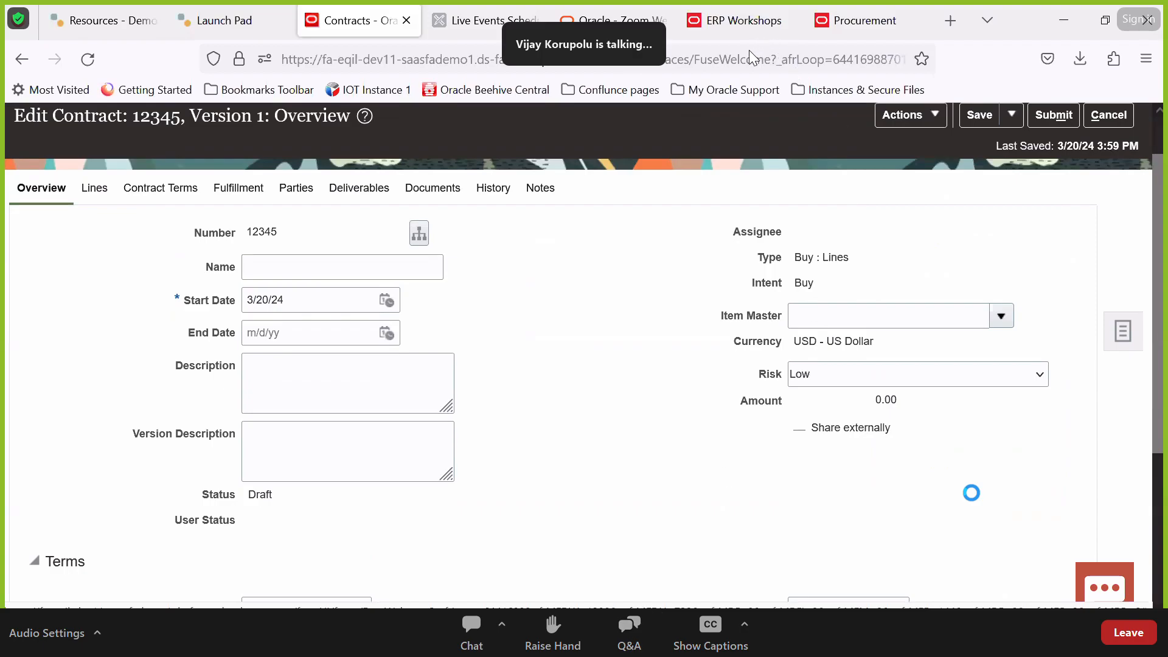
left_click(768, 393)
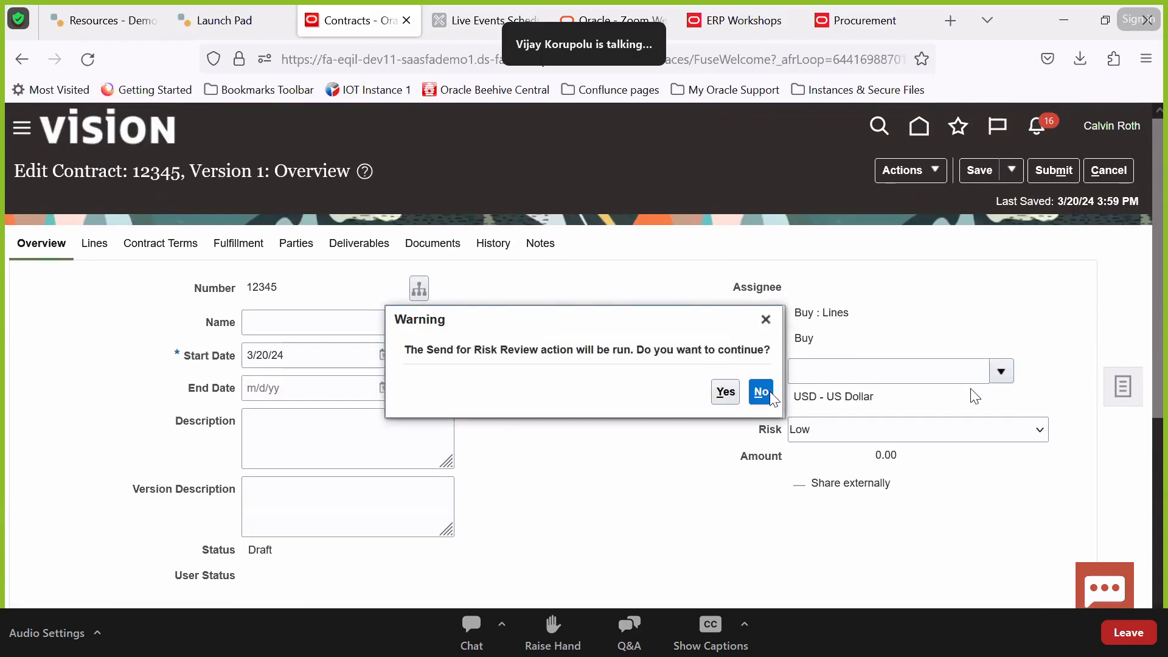
left_click(934, 181)
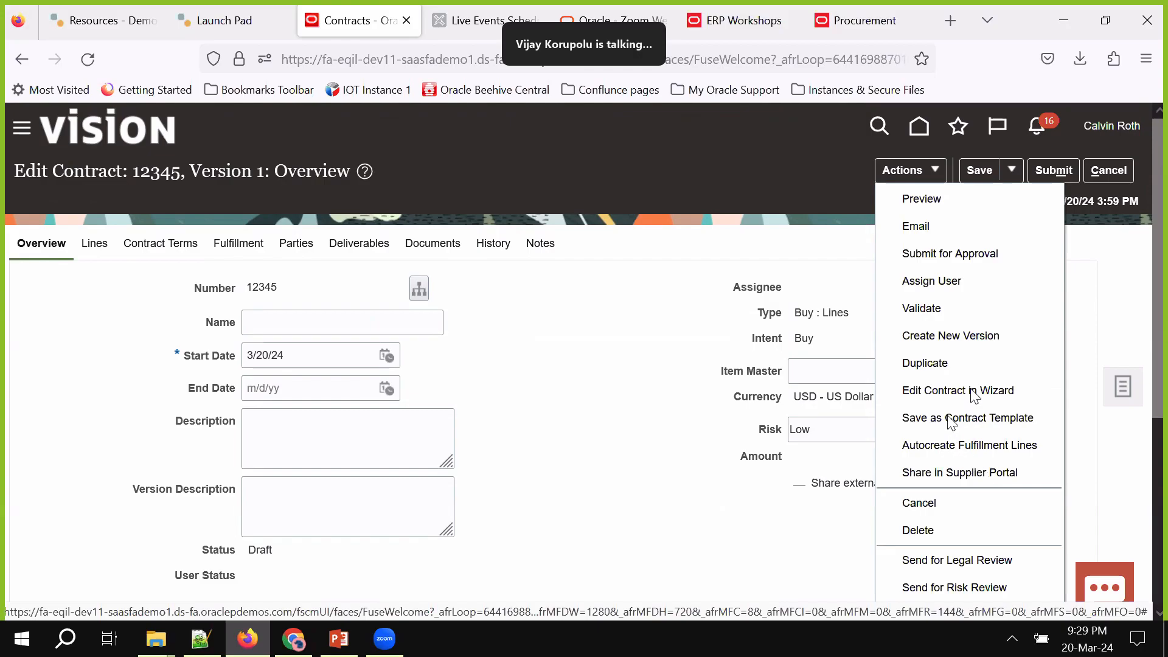
left_click(1108, 171)
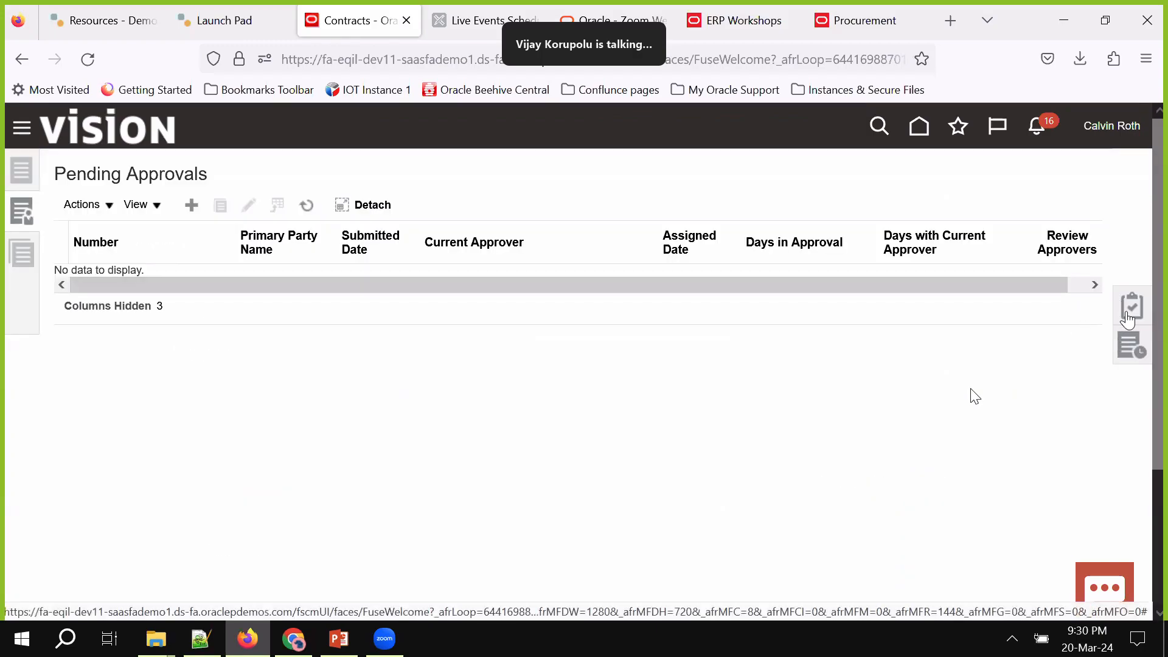
left_click(1128, 313)
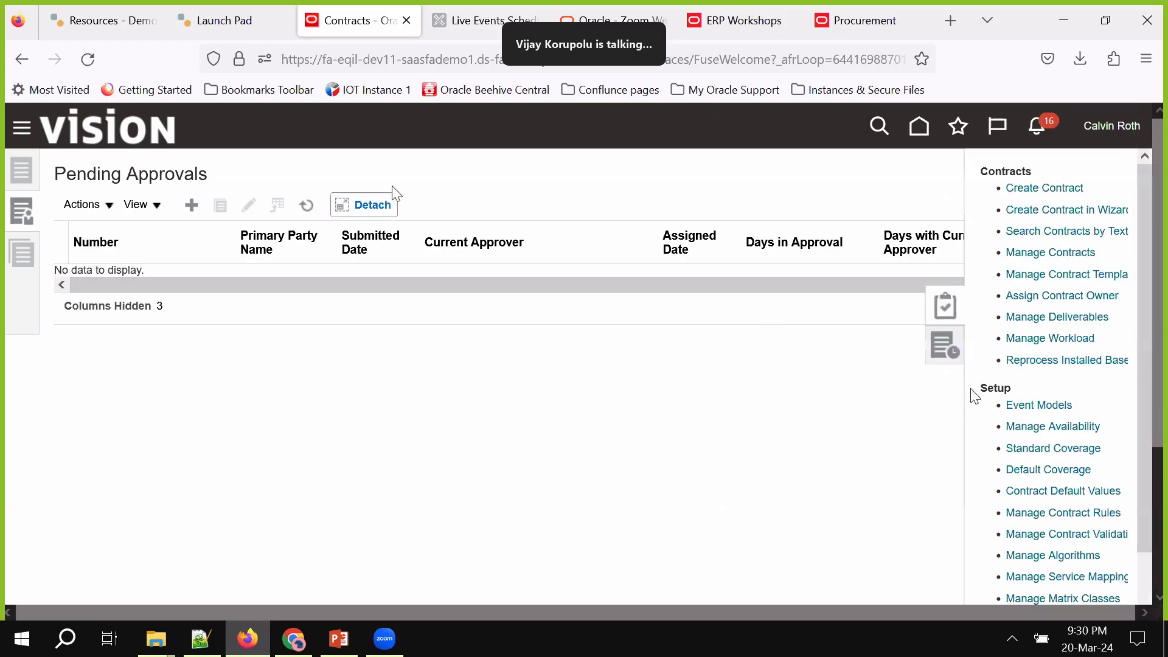
Start the contract wizard and set the contract type to Buy : Agreement Lines
left_click(1088, 223)
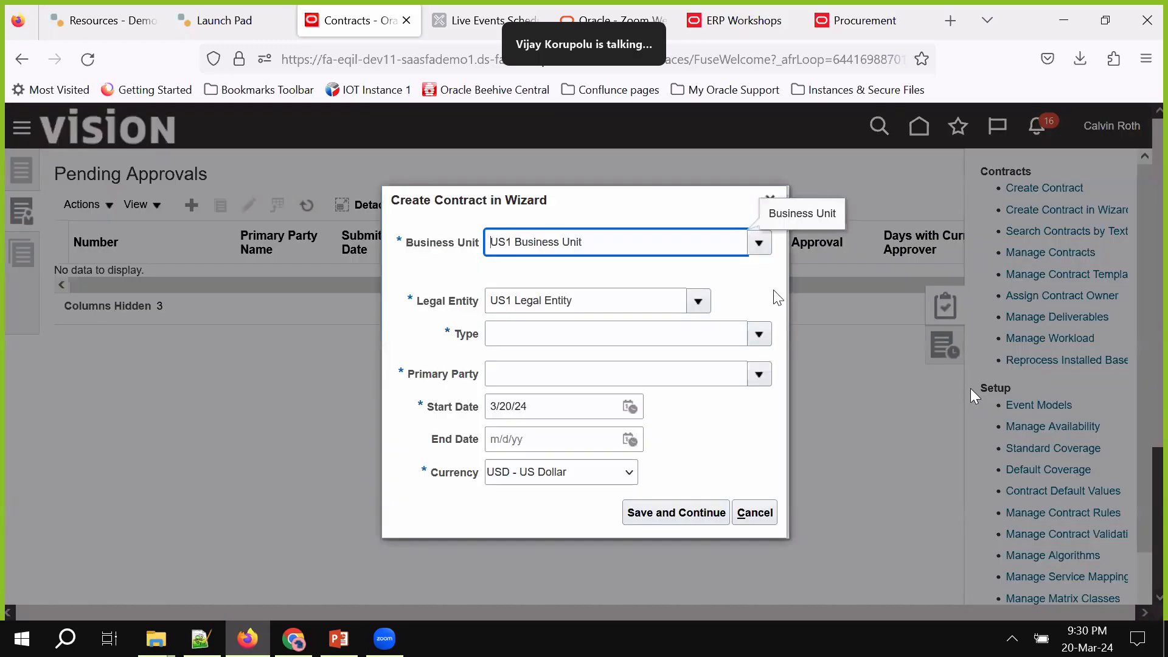
left_click(672, 343)
type("Lee")
key("Tab")
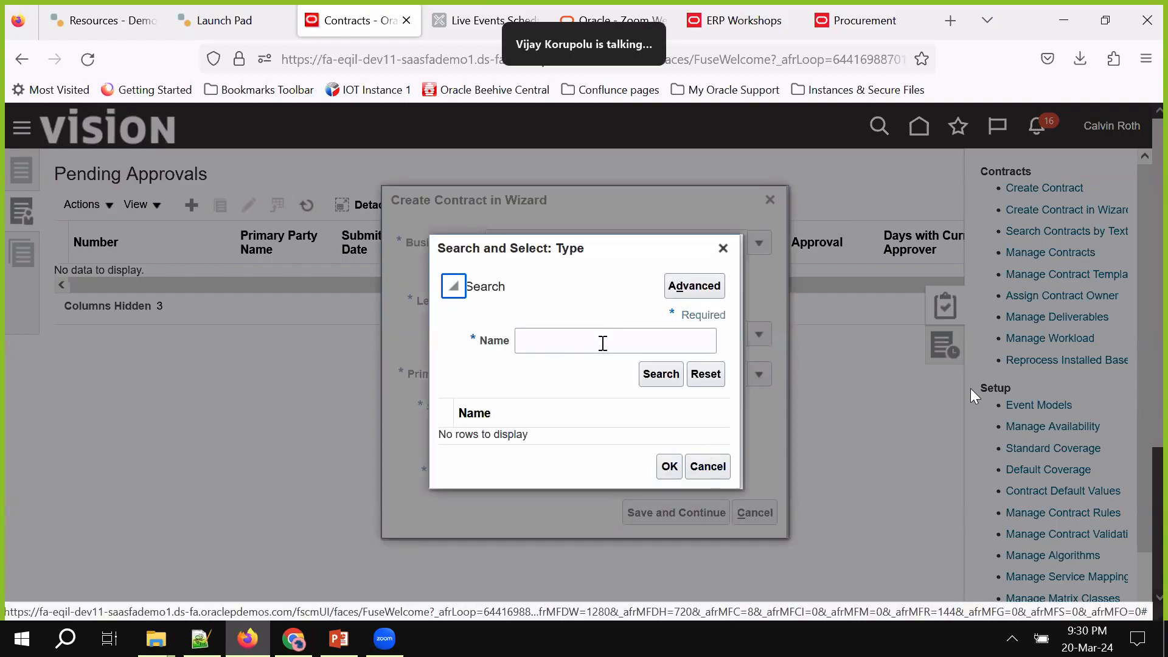
left_click(602, 342)
key("Return")
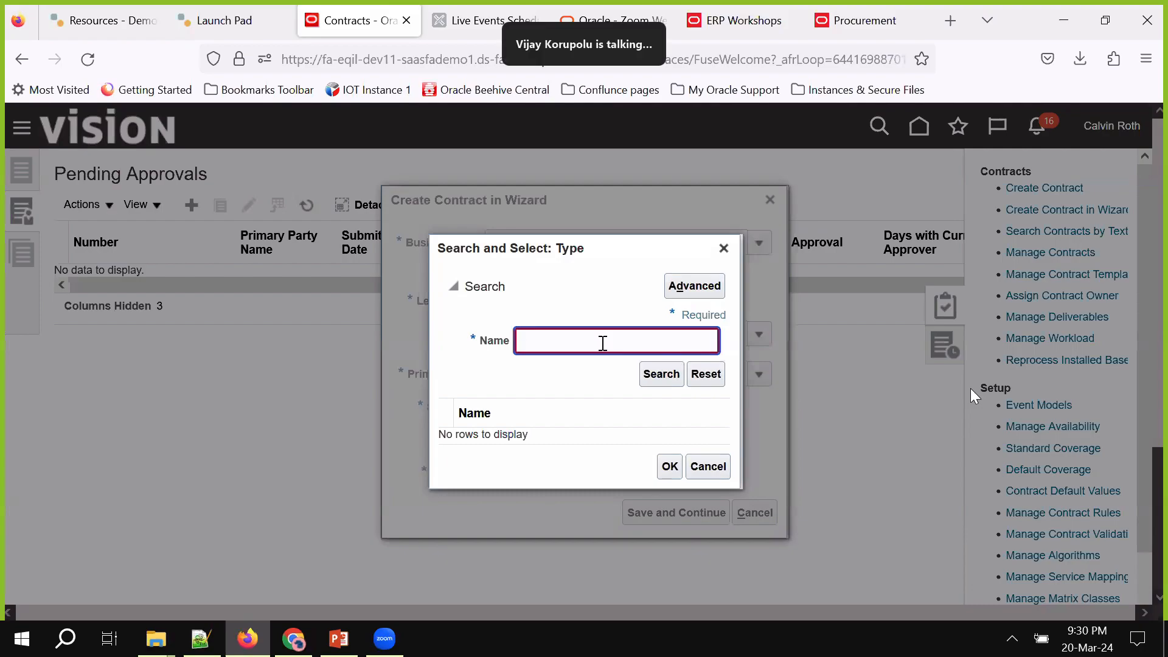
left_click(707, 466)
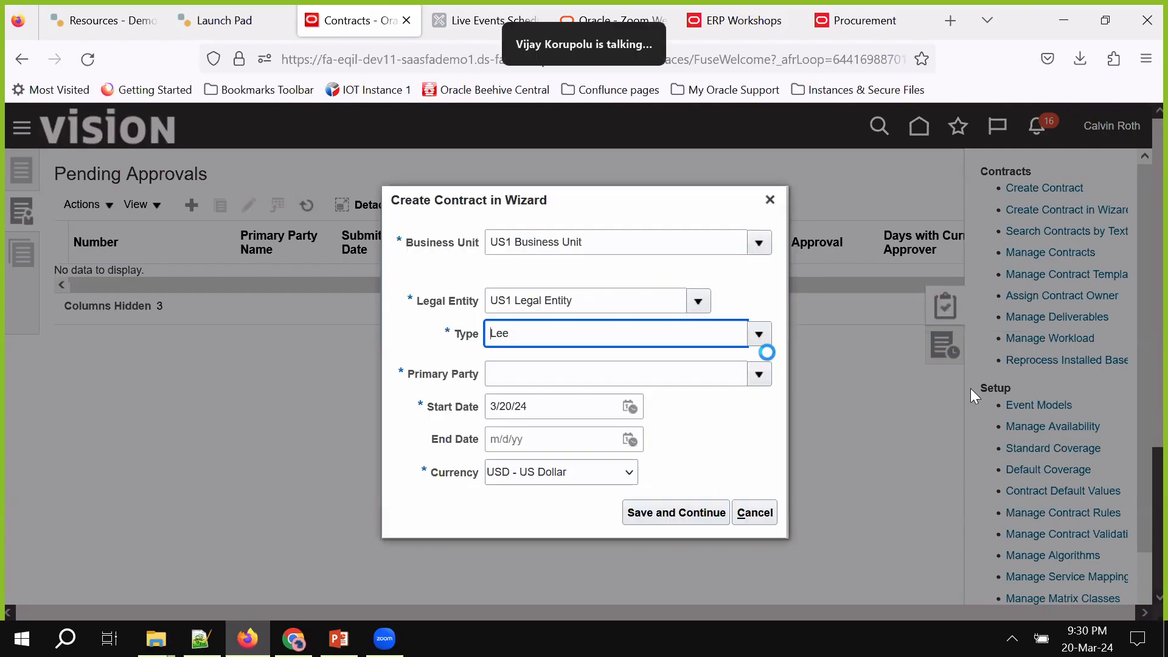
left_click(759, 334)
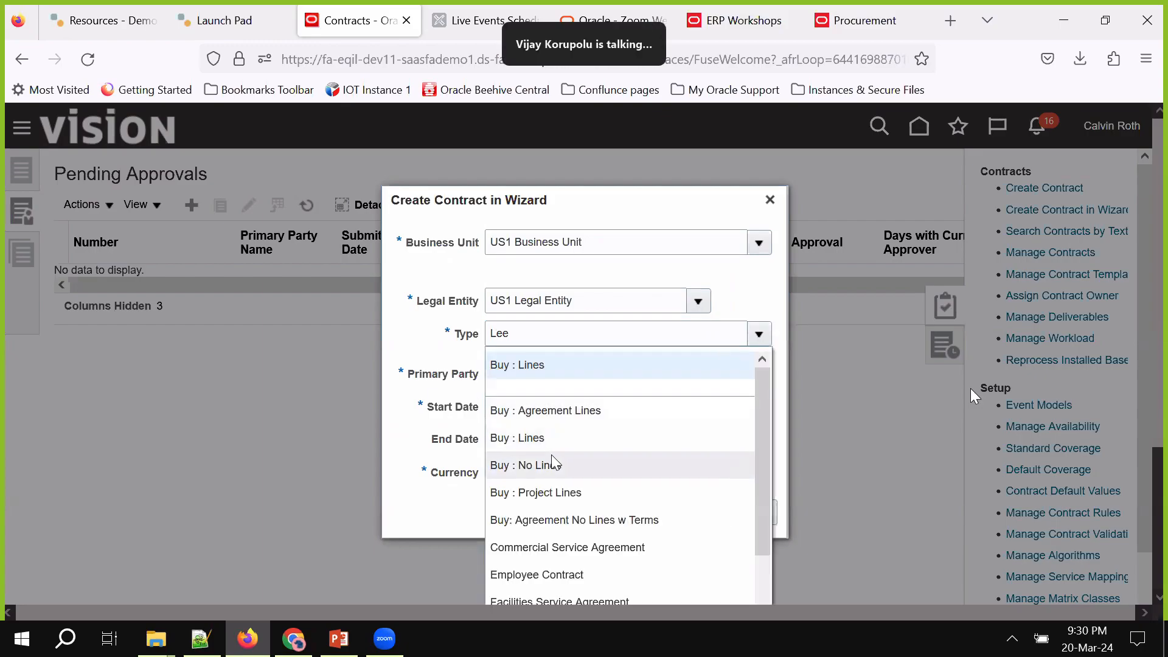
left_click(587, 411)
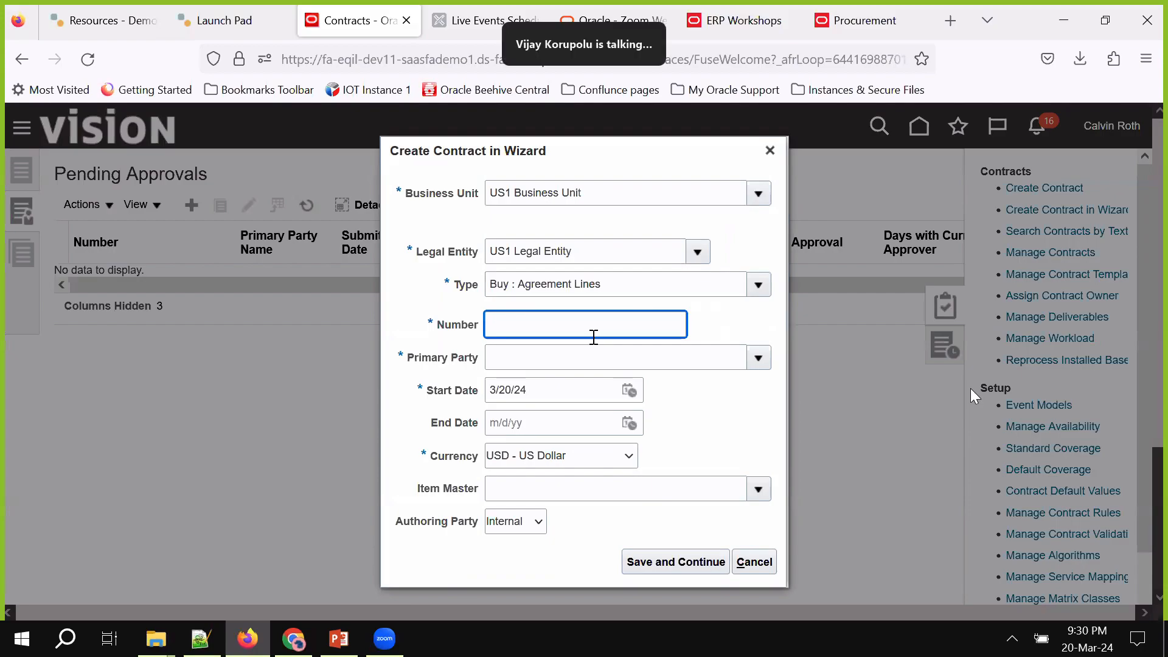
Enter number 123456 and primary party Lee Supplies, then save and continue
type("123456")
key("Tab")
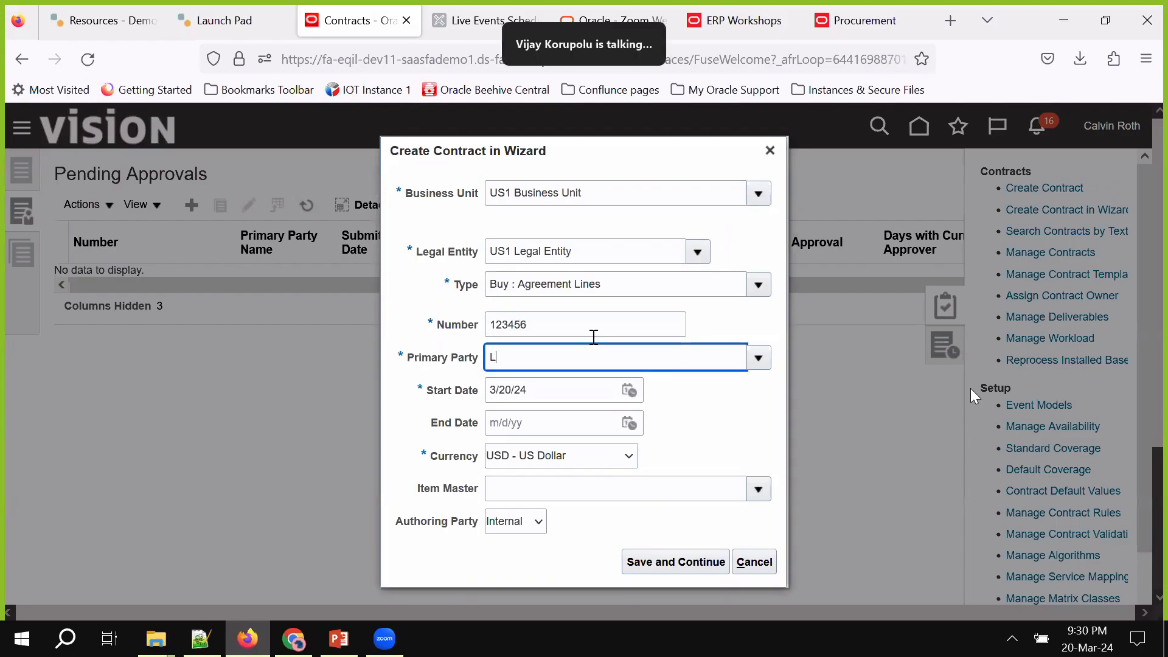
type("Lee")
key("Tab")
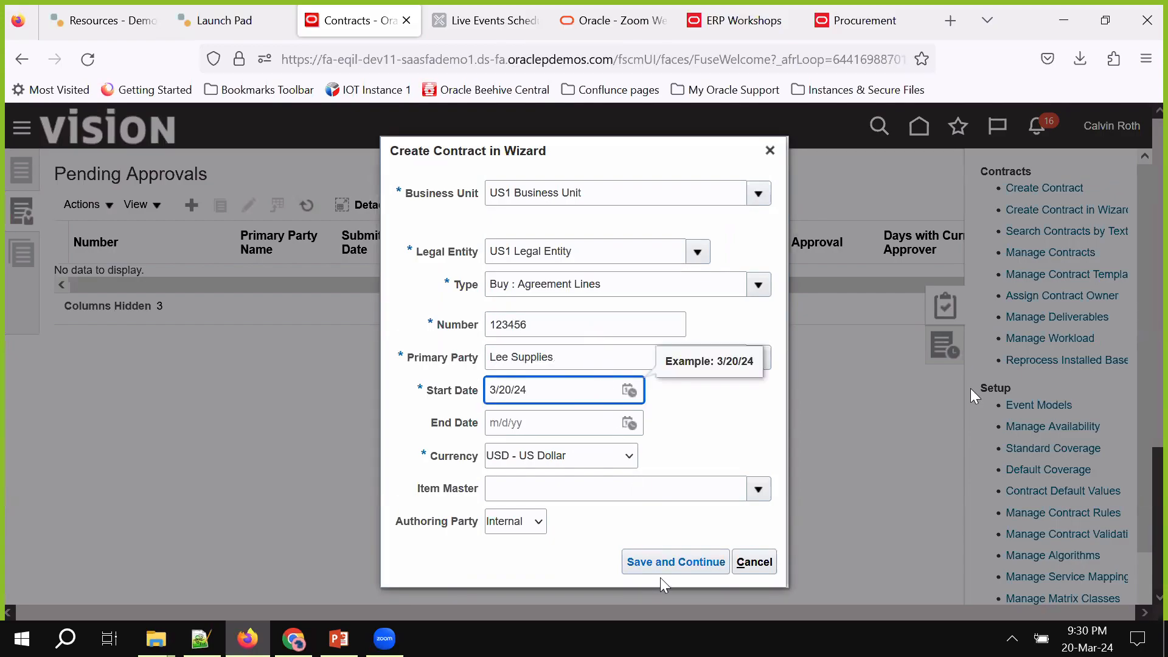
left_click(684, 566)
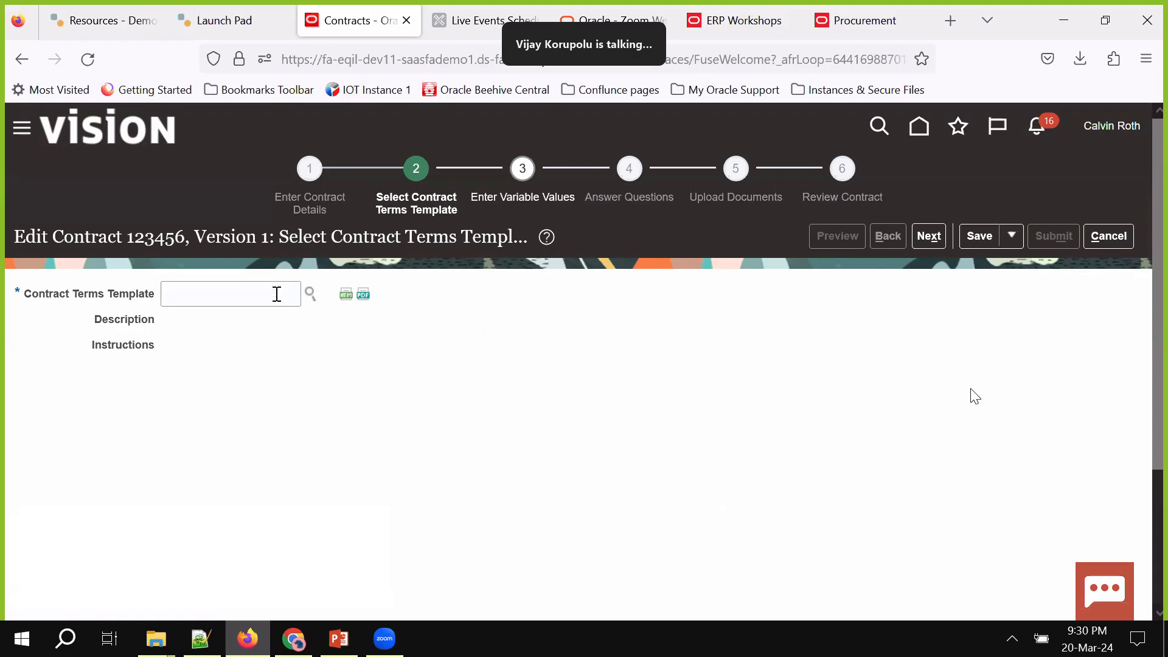
Leave the Contract Terms Template unset, cancel the wizard, and show the Contracts task list
left_click(225, 296)
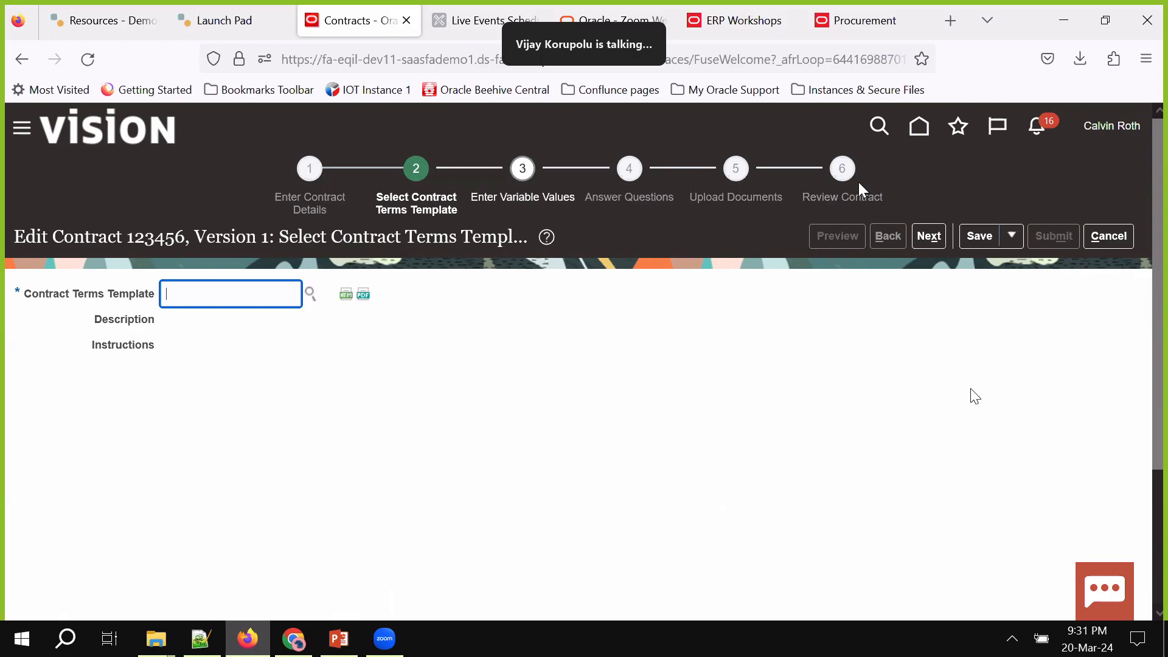
left_click(1108, 236)
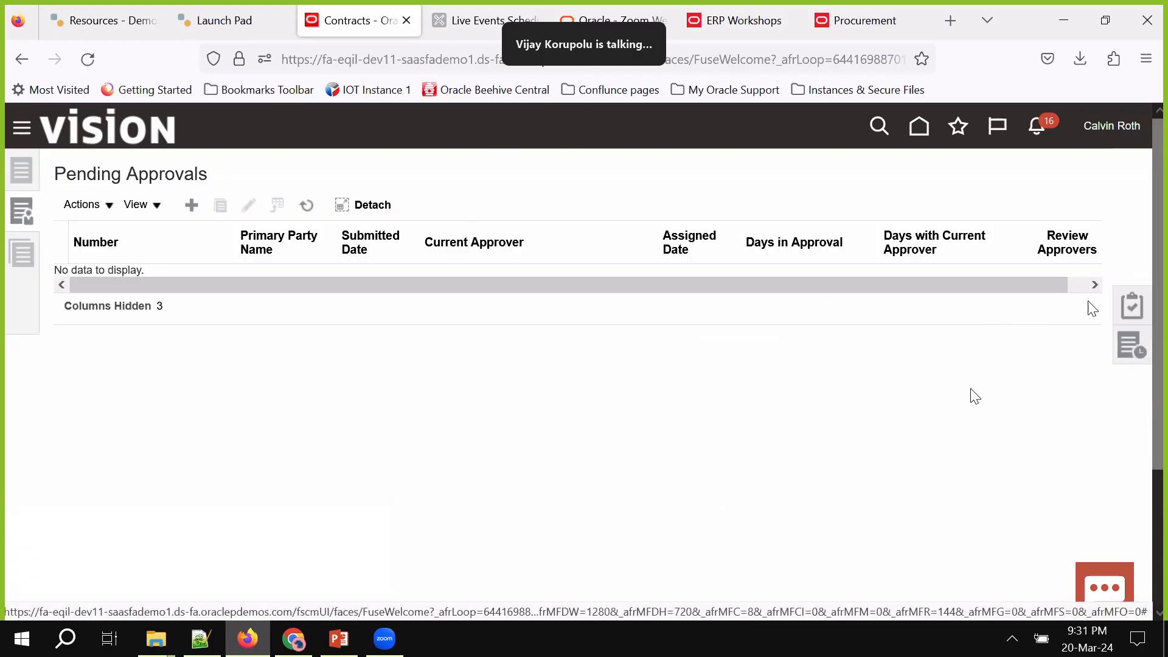
left_click(1122, 318)
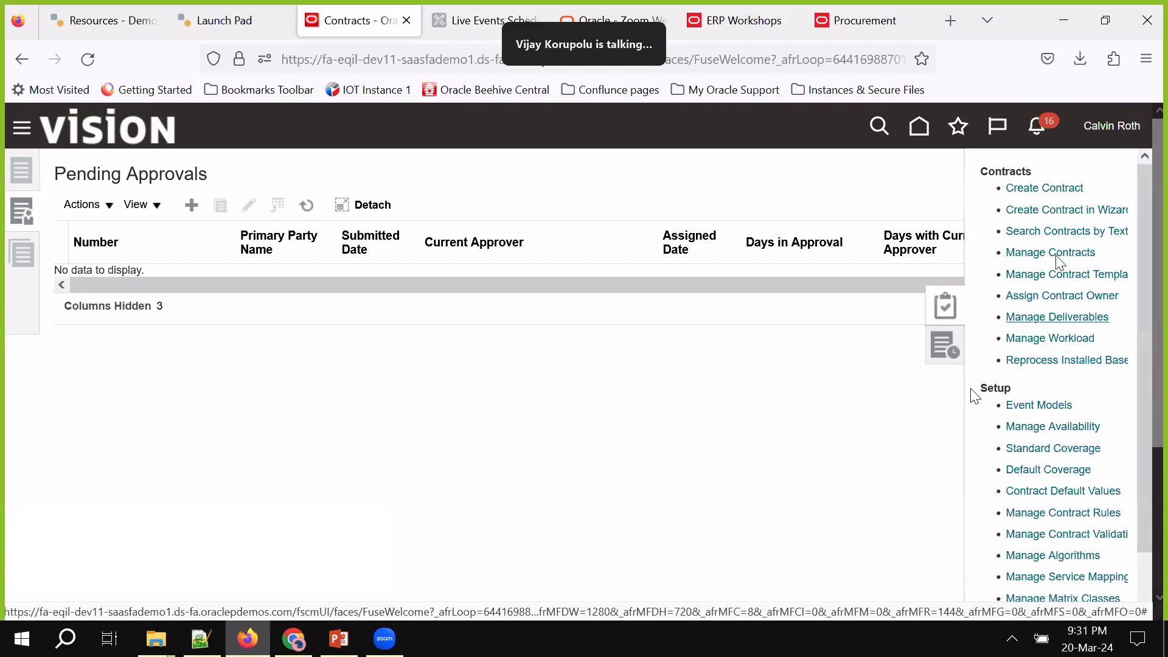
Hide the contract task list, switch browser windows, and scroll through the Contracts work area
left_click(833, 438)
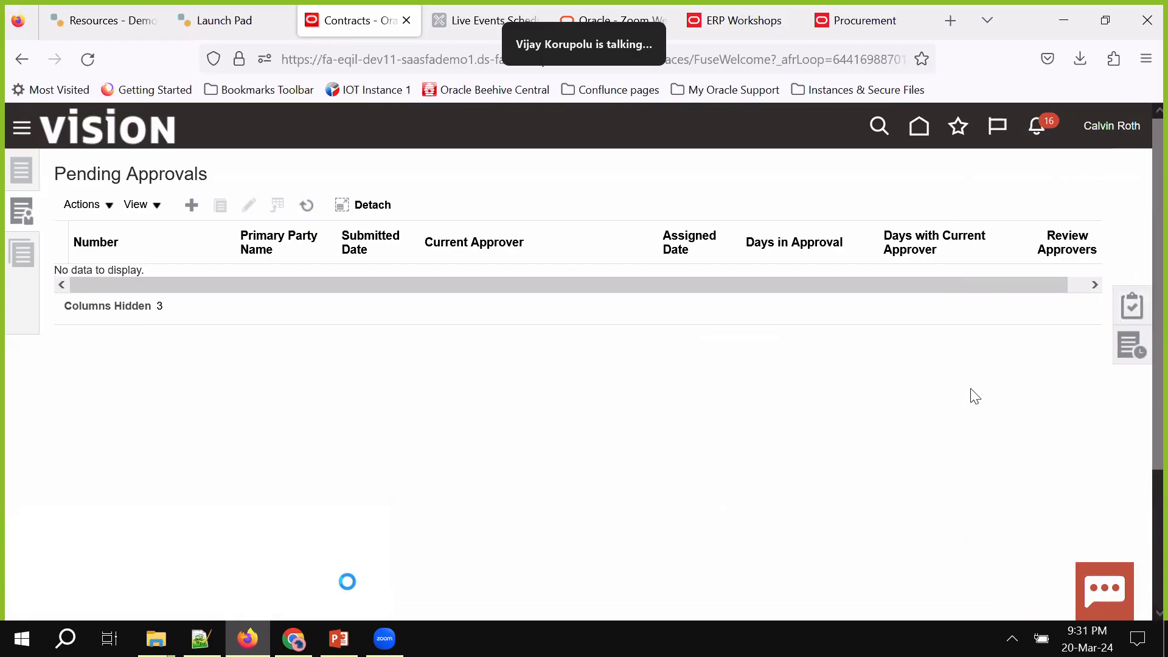
left_click(294, 639)
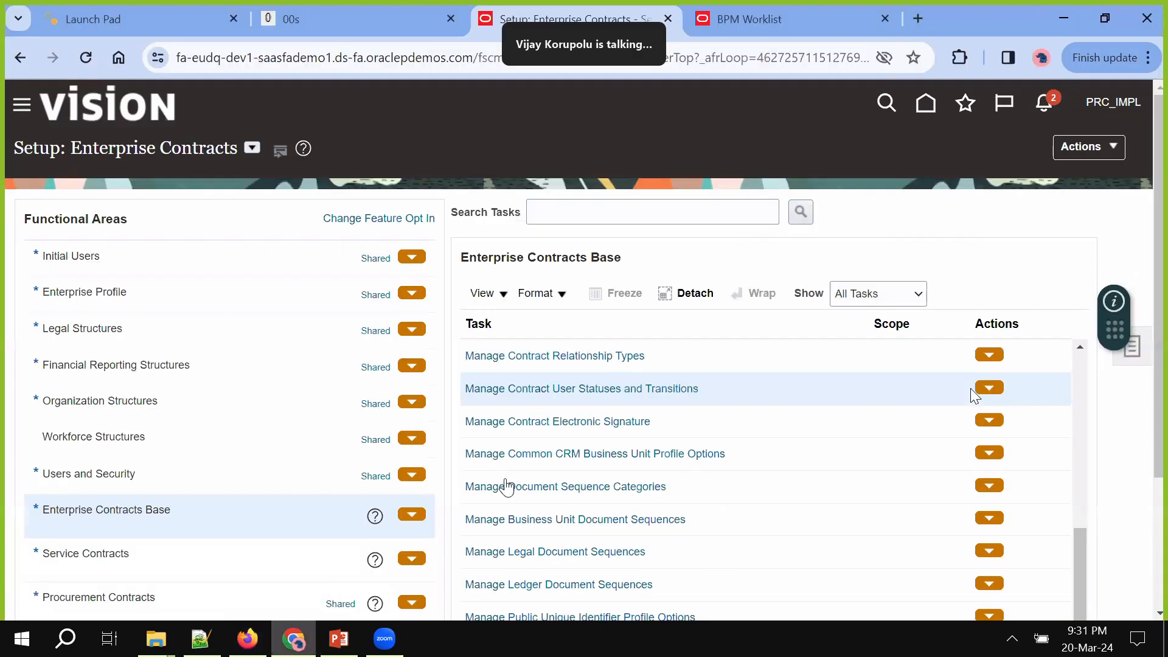
scroll(699, 475, "down", 2)
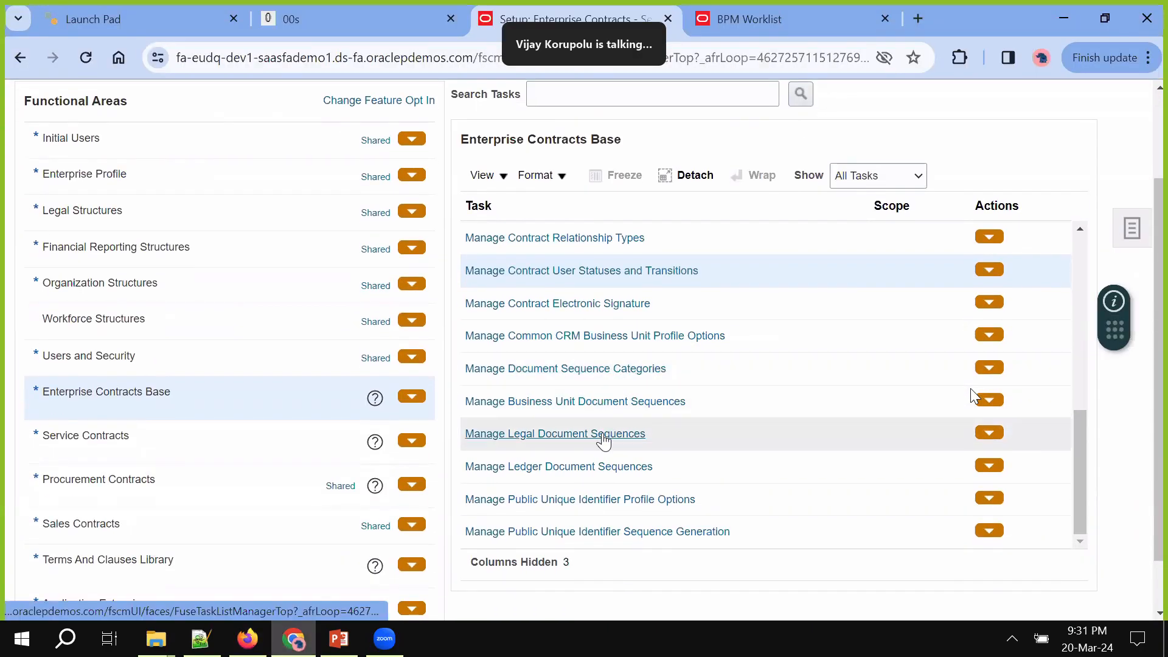
scroll(604, 441, "down", 1)
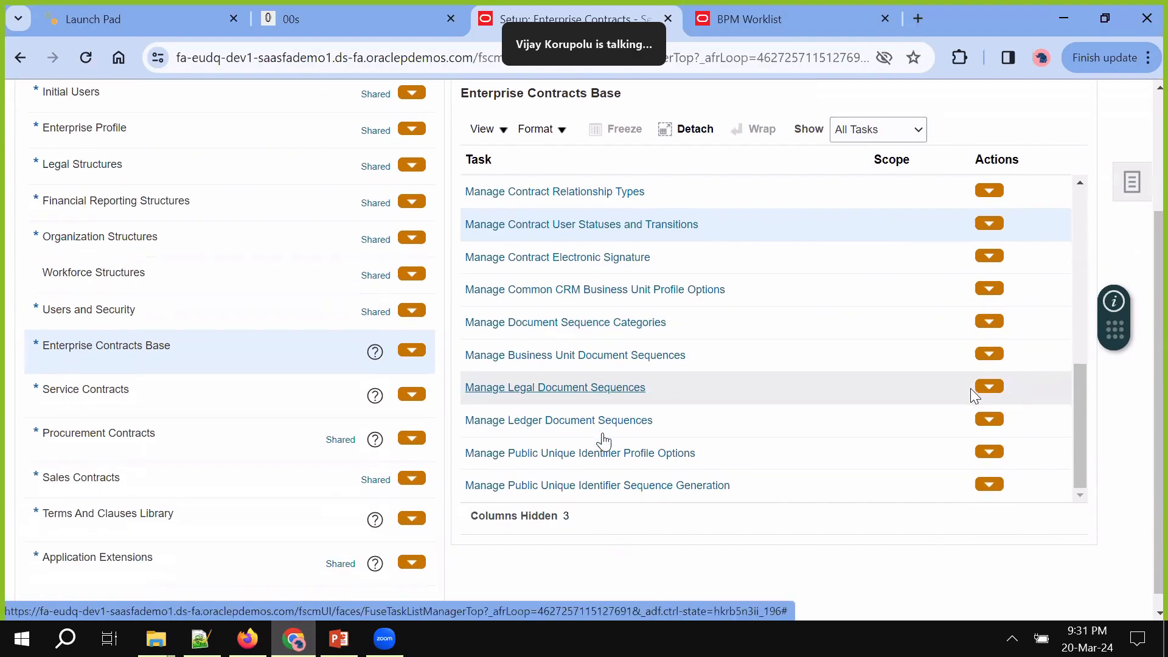
scroll(605, 440, "down", 1)
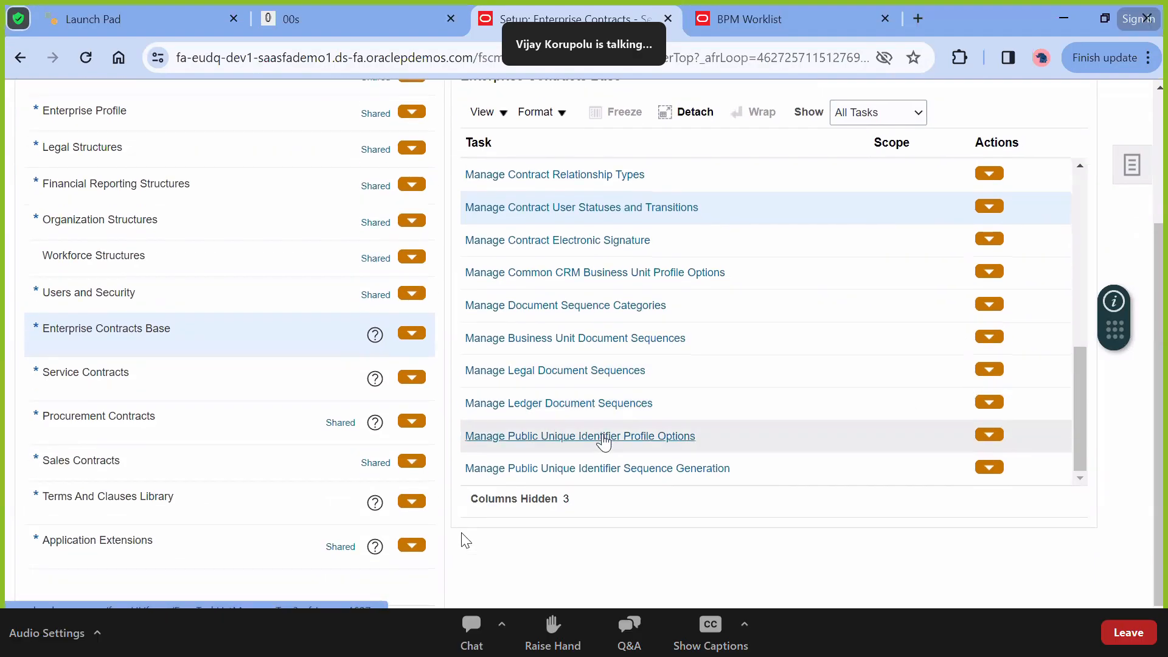
scroll(605, 440, "up", 1)
scroll(604, 440, "up", 3)
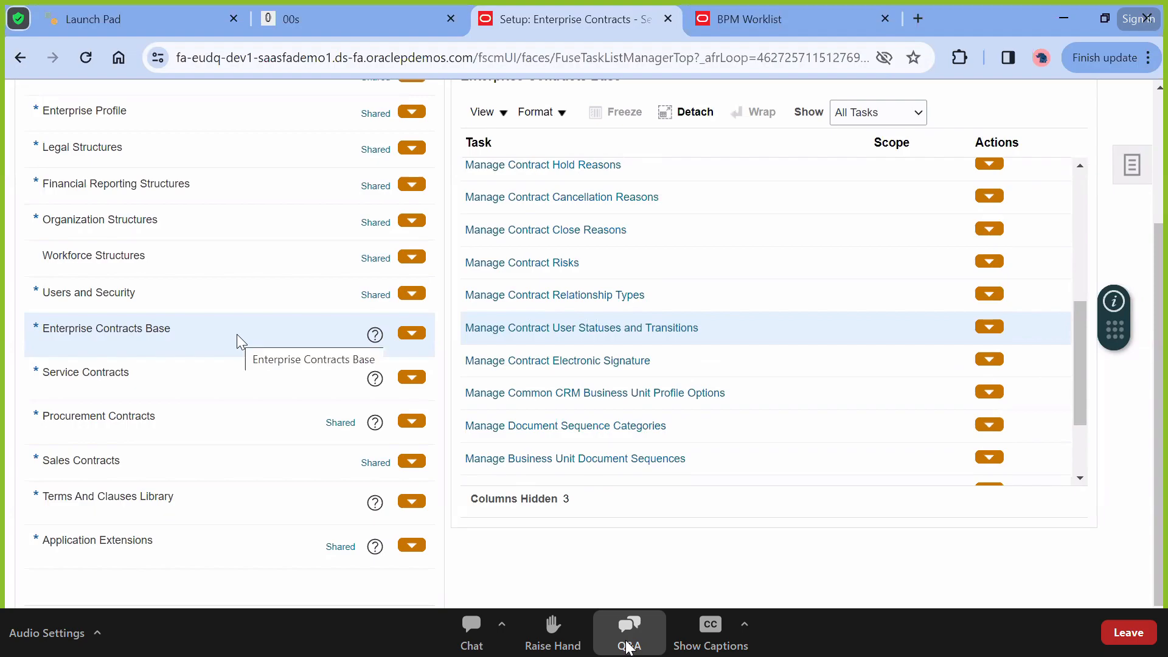
scroll(237, 335, "up", 2)
scroll(237, 338, "up", 2)
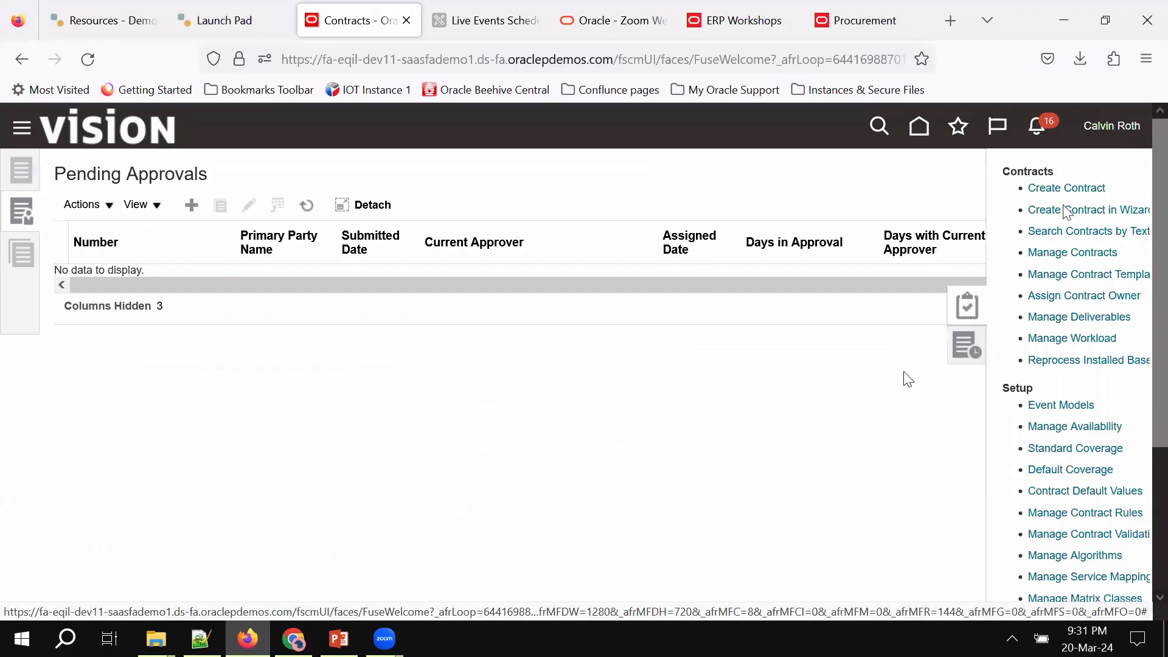
Start a new contract with type Buy : Lines
left_click(1064, 187)
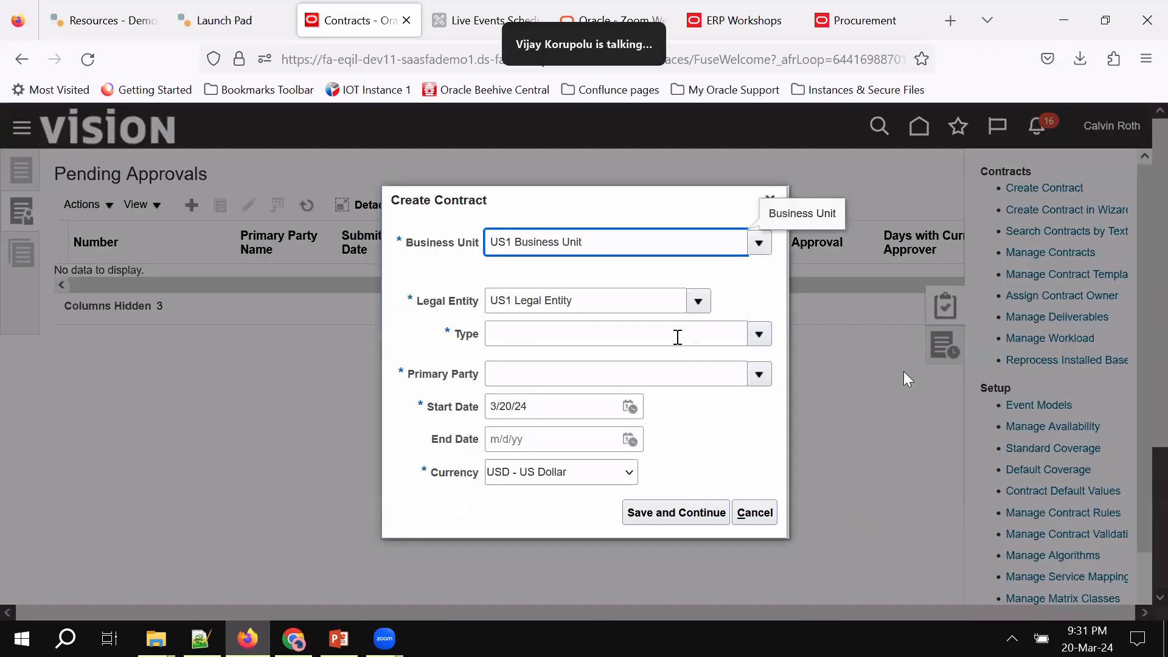
left_click(677, 337)
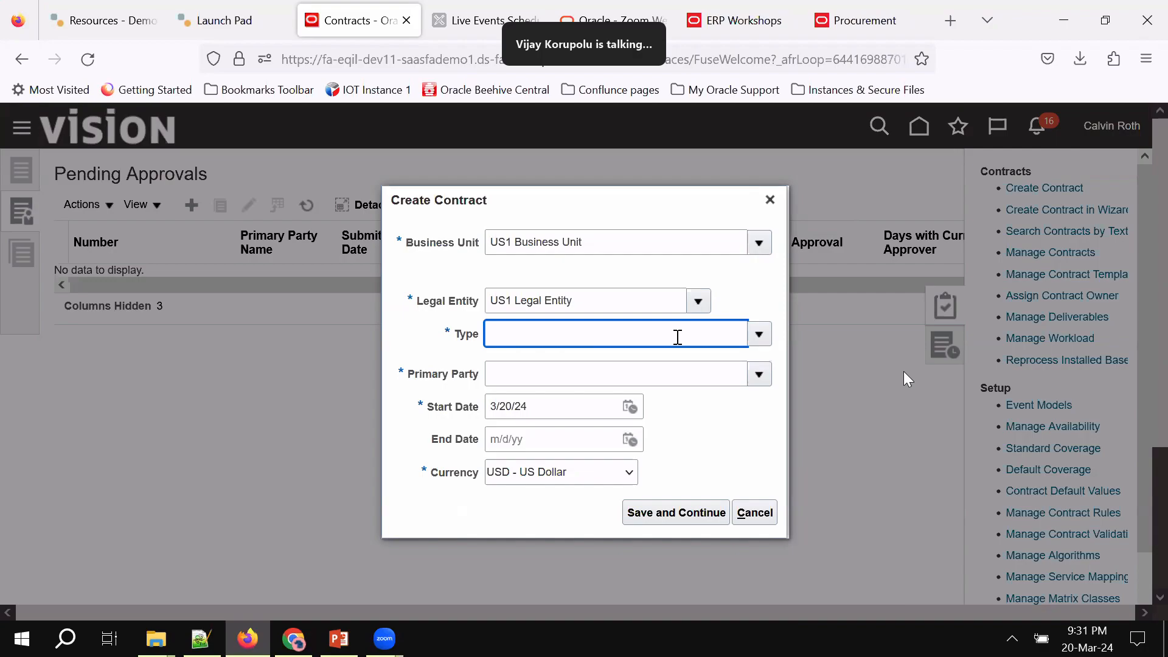
left_click(766, 344)
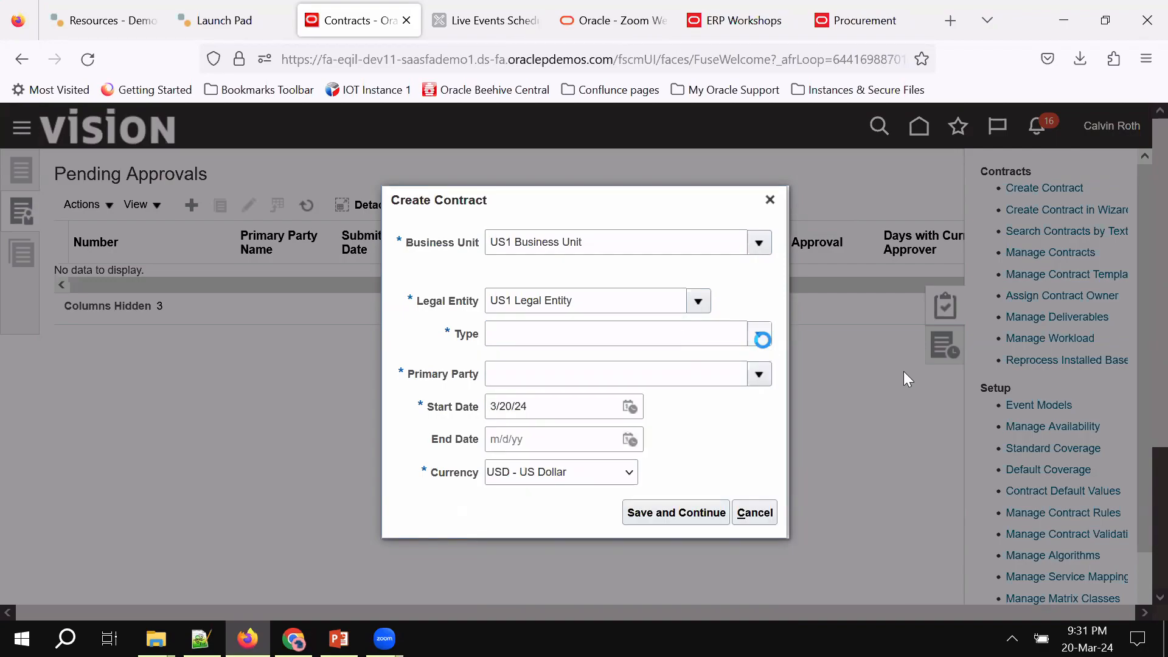
left_click(602, 391)
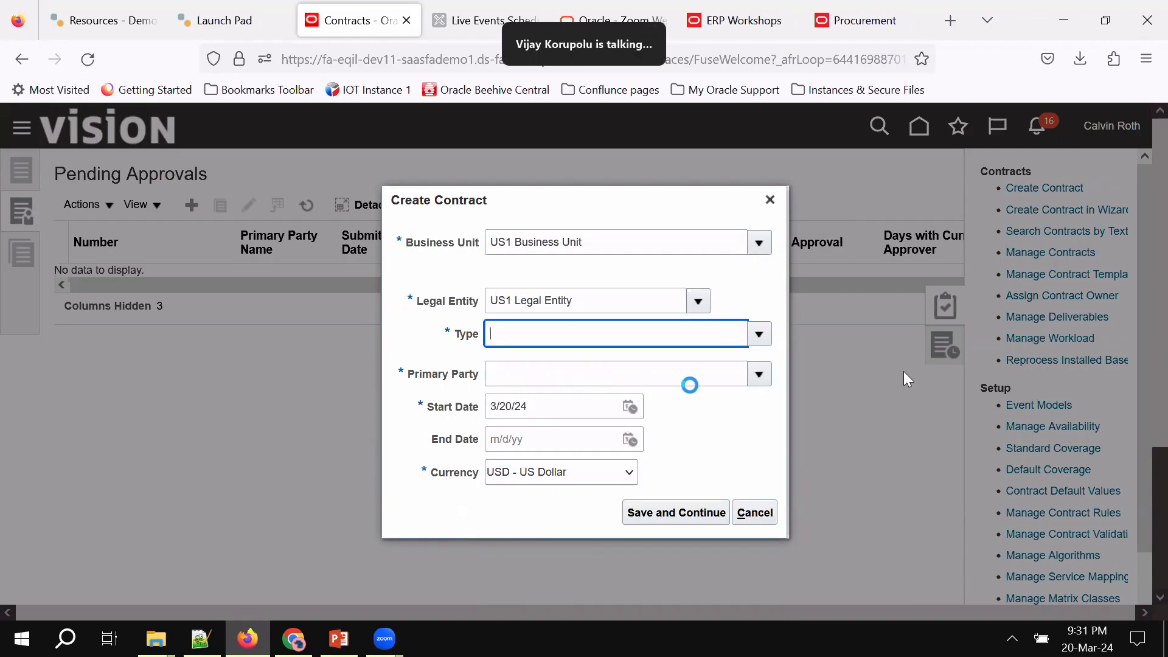
Enter number Test 2345 and primary party Dell Inc., save, and switch back to setup
left_click(589, 314)
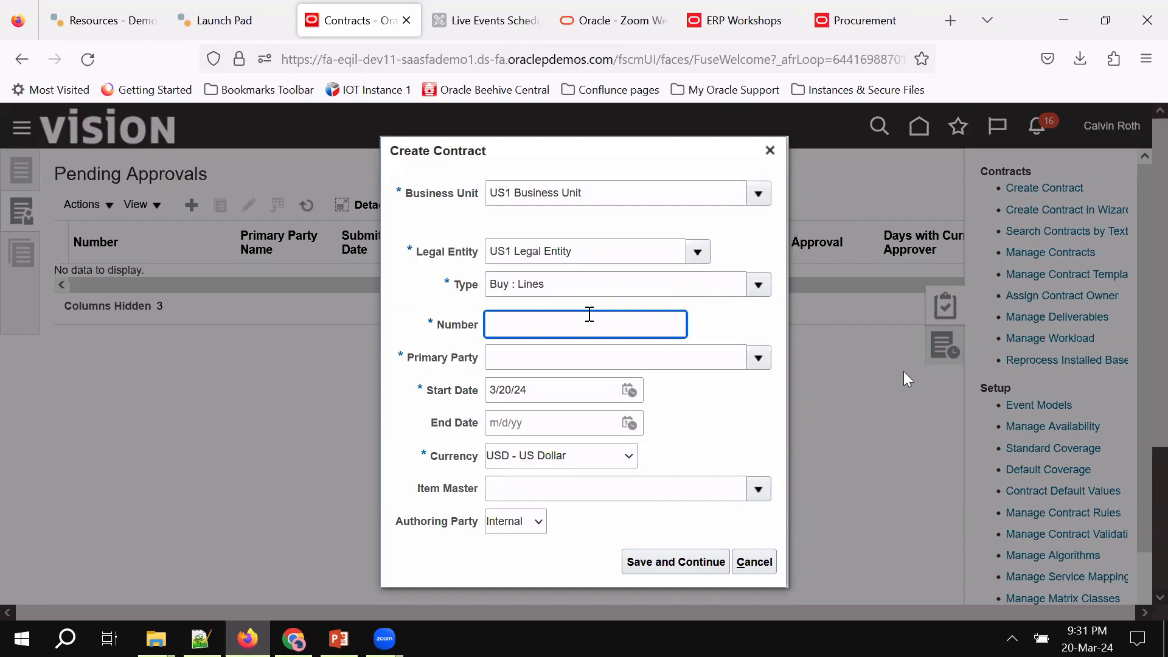
type("Test 2345")
key("Tab")
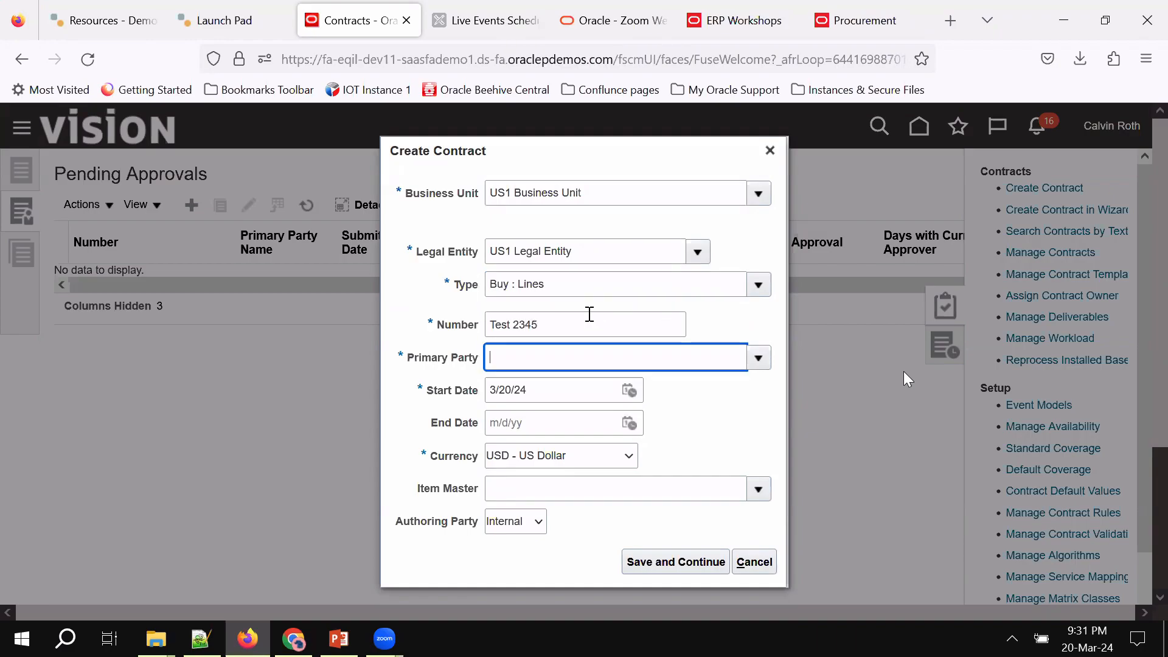
left_click(765, 364)
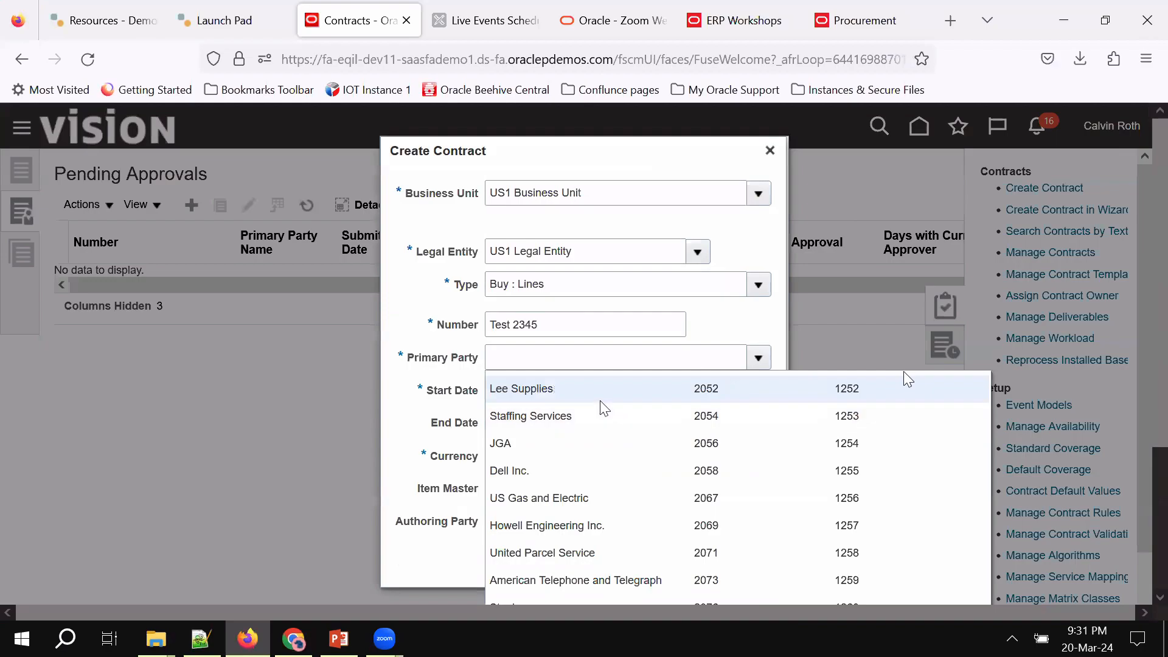
left_click(531, 473)
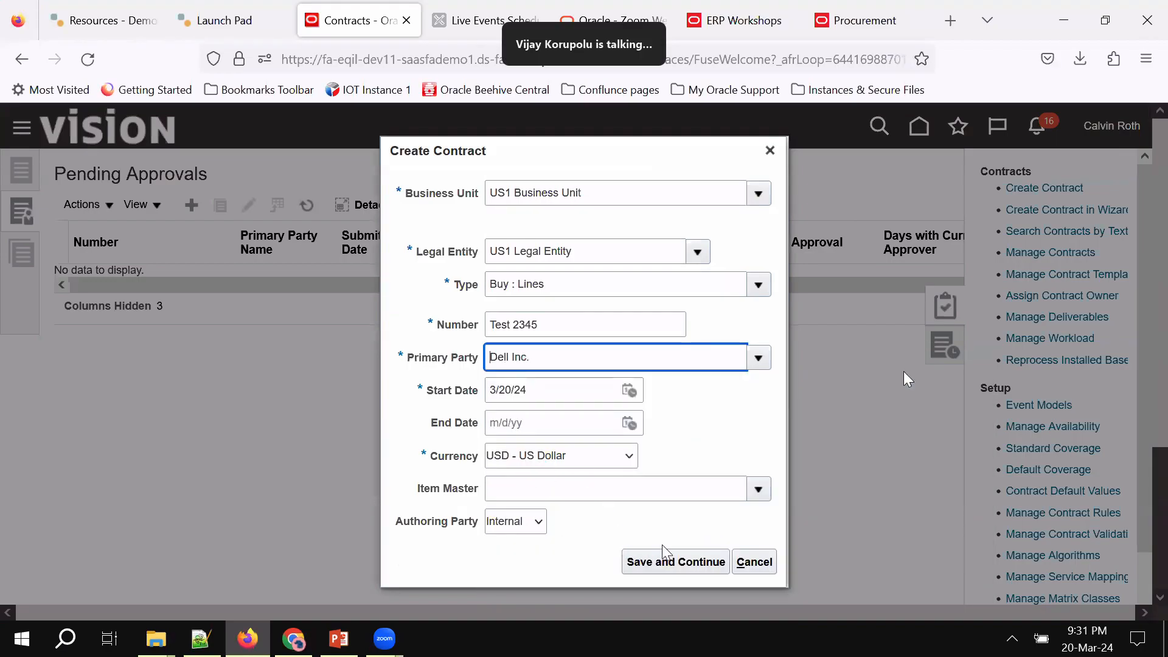
left_click(681, 561)
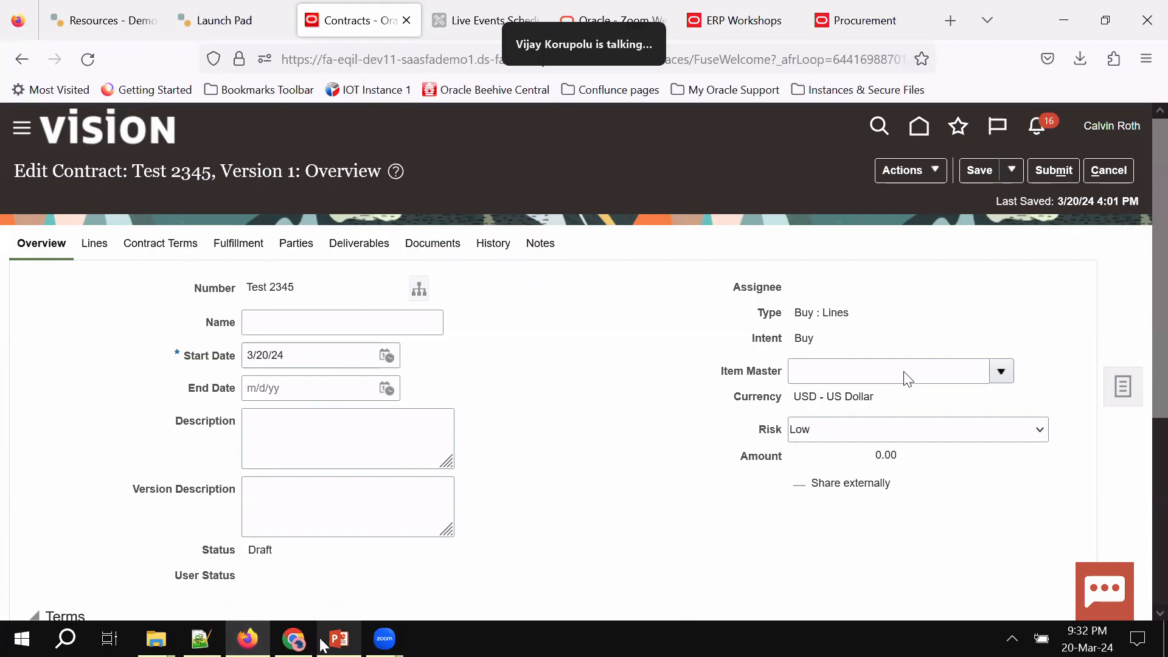
key("alt+Tab")
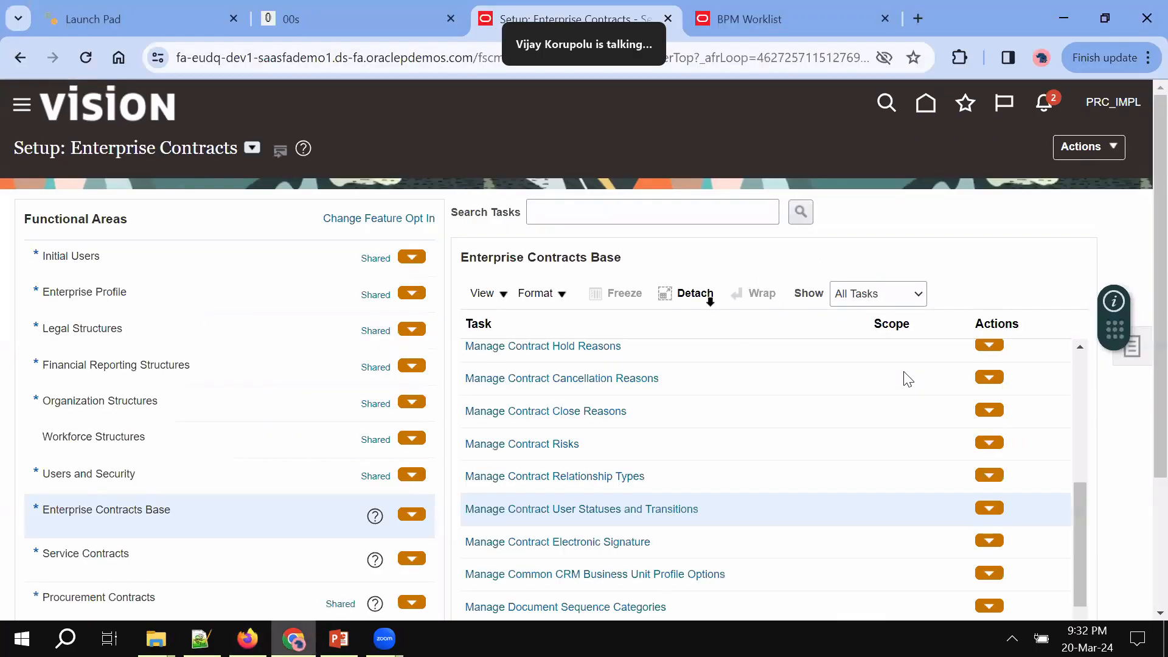
Sign out of the application, confirm, and sign back in with the saved credentials
left_click(1094, 102)
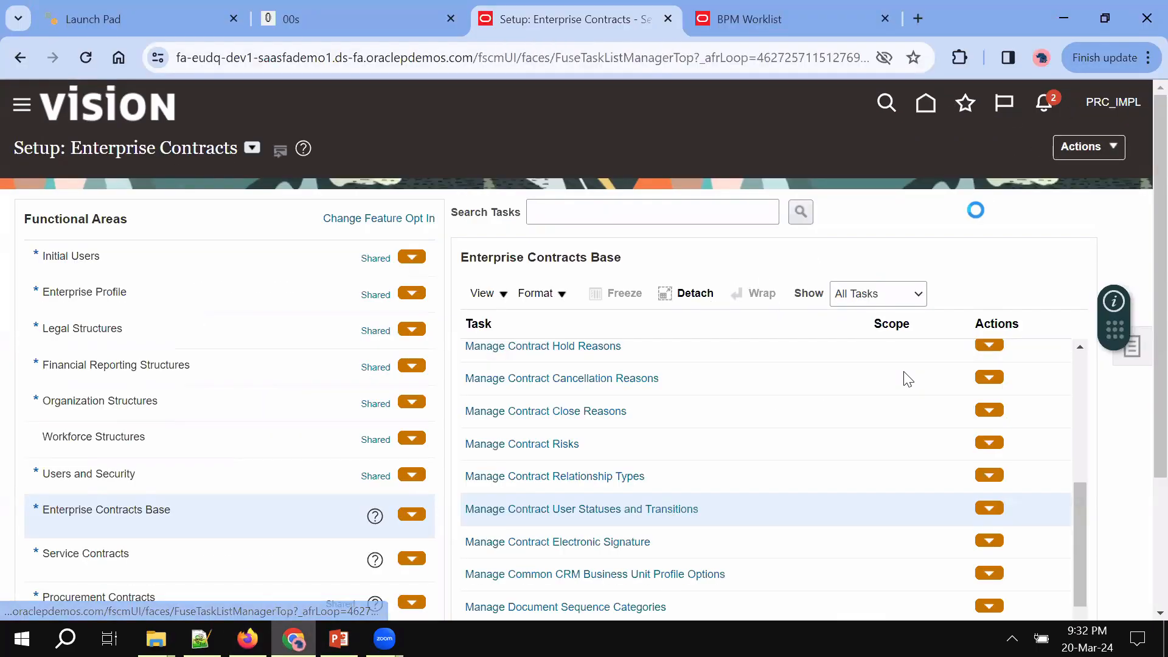
left_click(1094, 139)
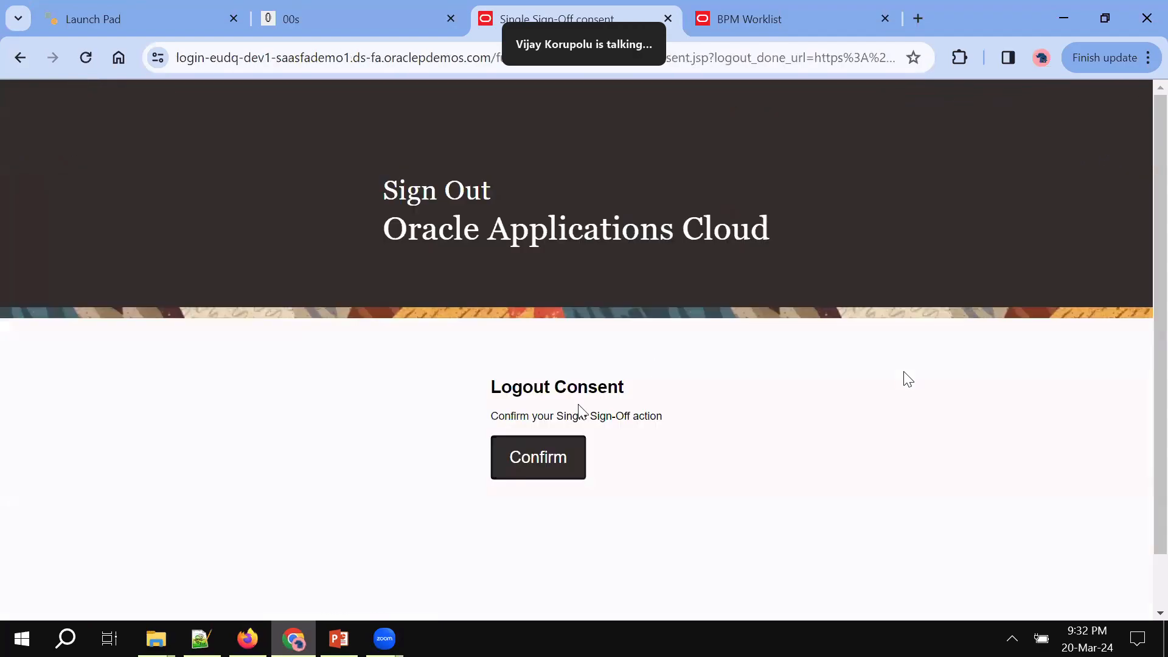
left_click(527, 474)
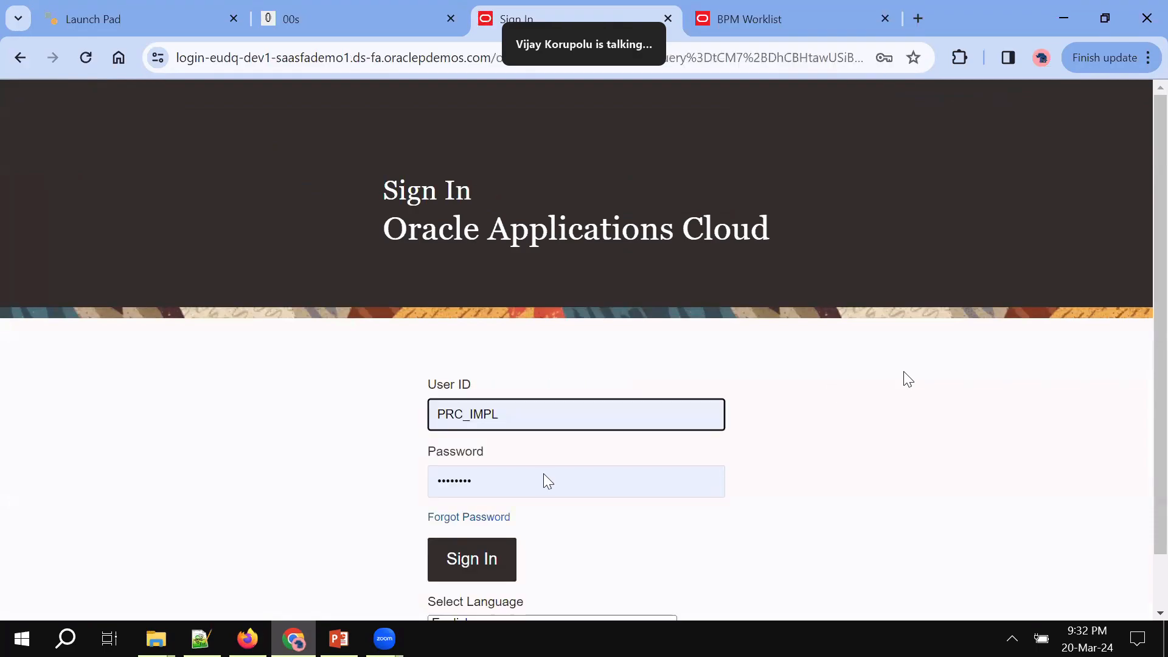
left_click(485, 561)
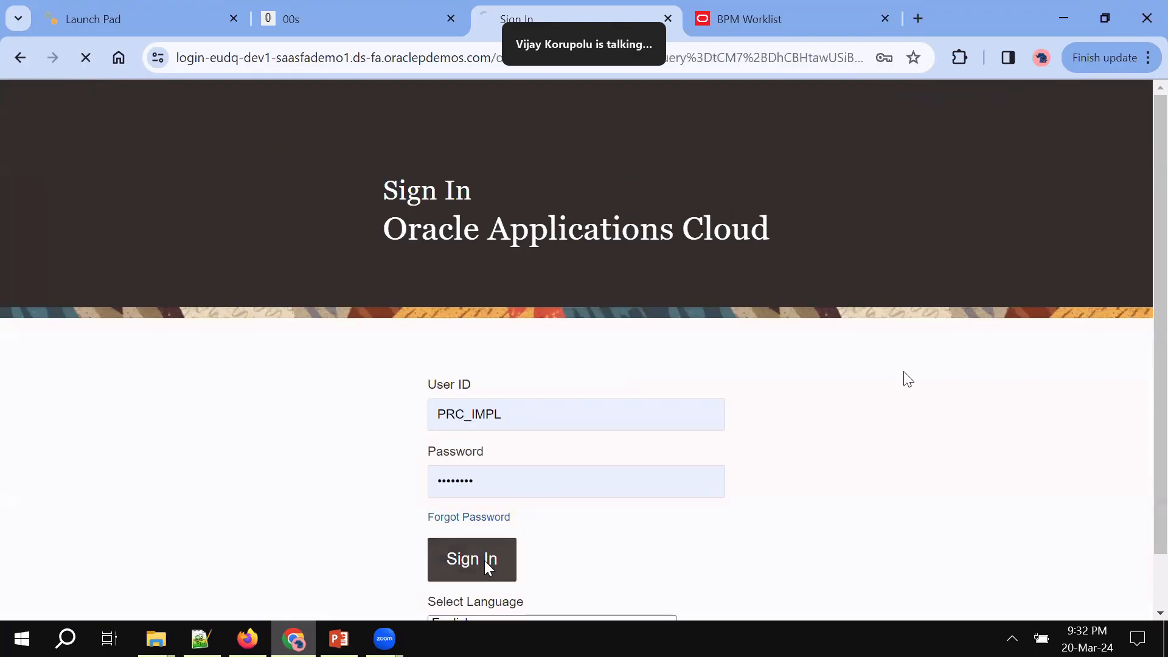
left_click(539, 429)
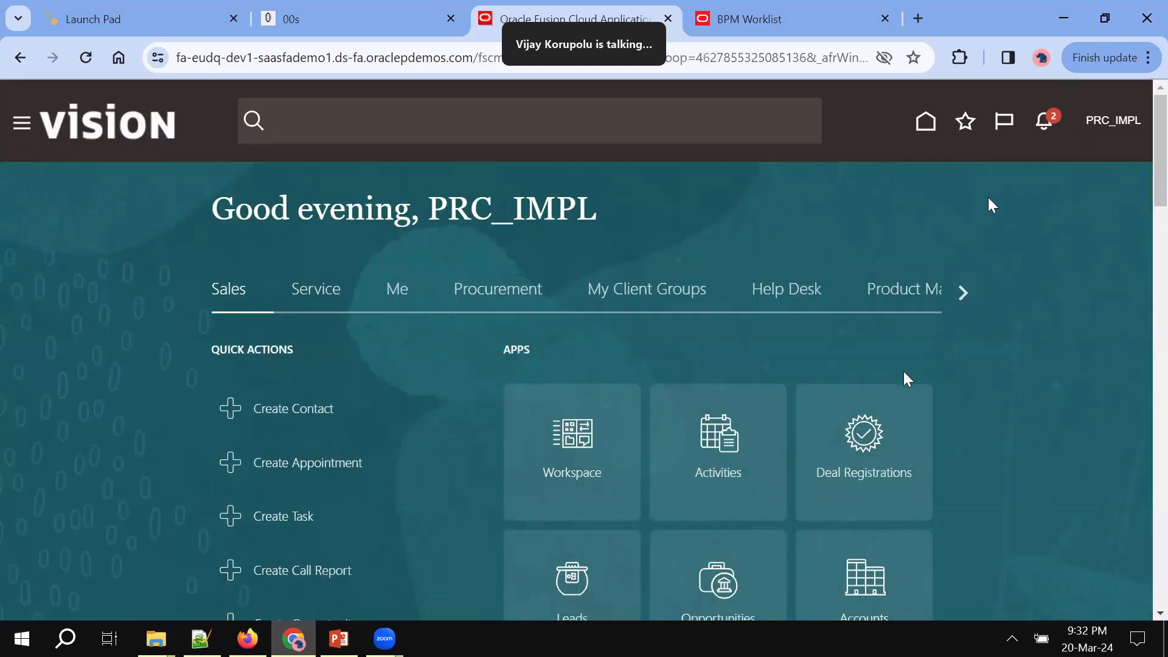
Sign out again, confirm, and select the existing user ID on the sign-in page for replacement
left_click(1113, 120)
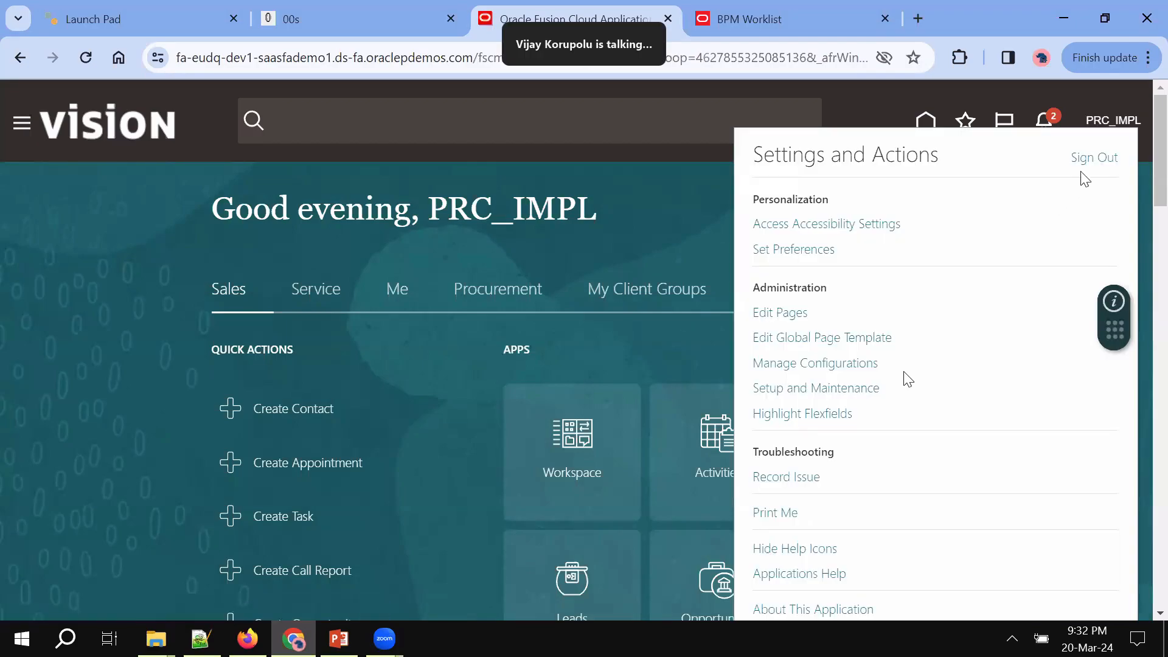
double_click(1107, 157)
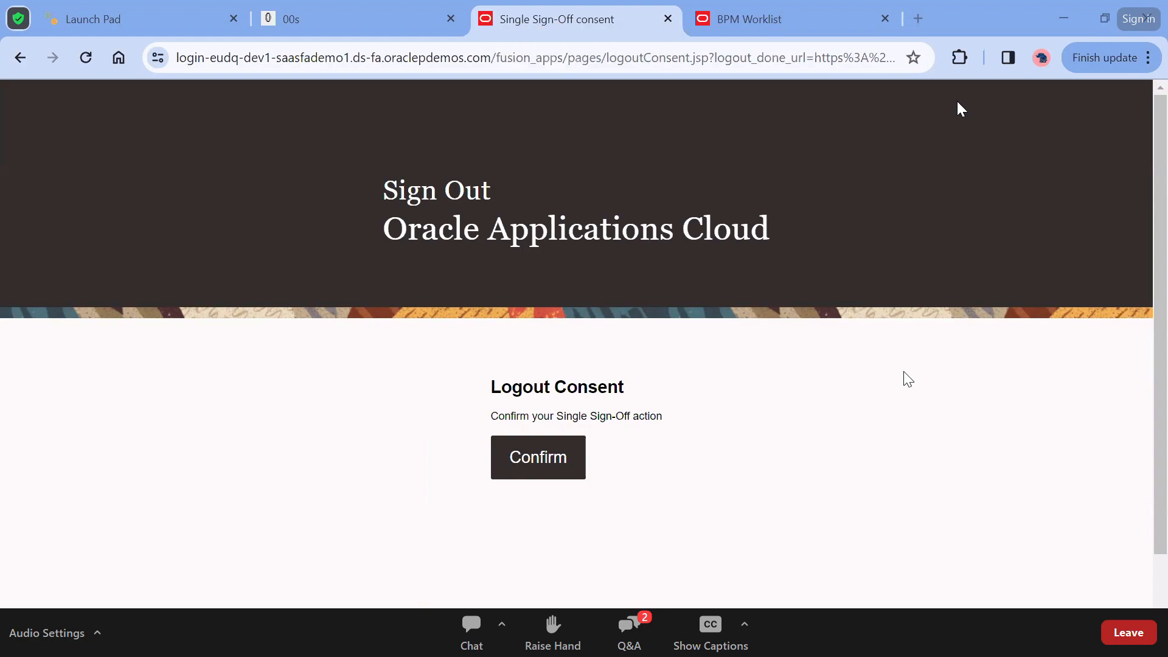
left_click(582, 464)
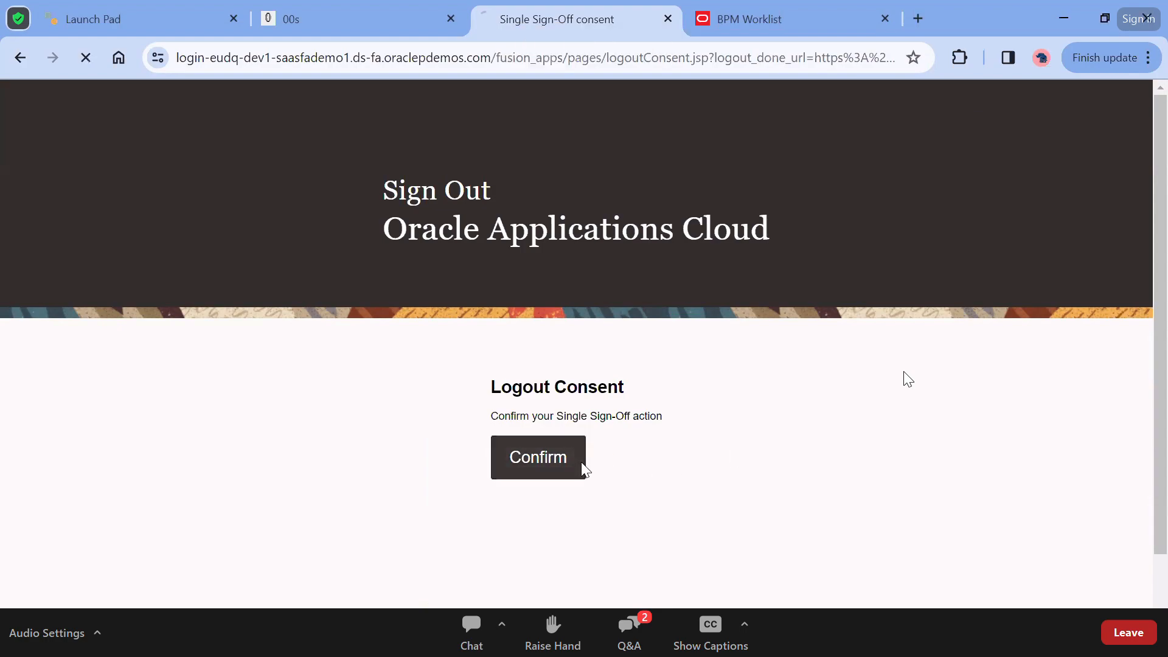
triple_click(593, 430)
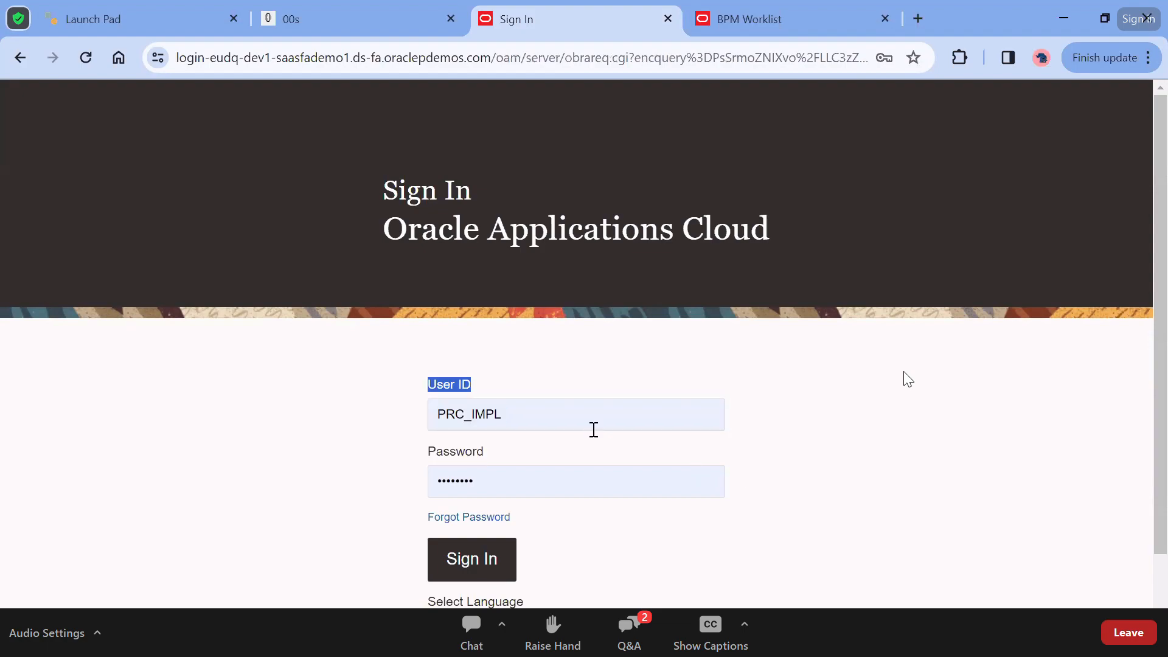
left_click(593, 428)
double_click(575, 417)
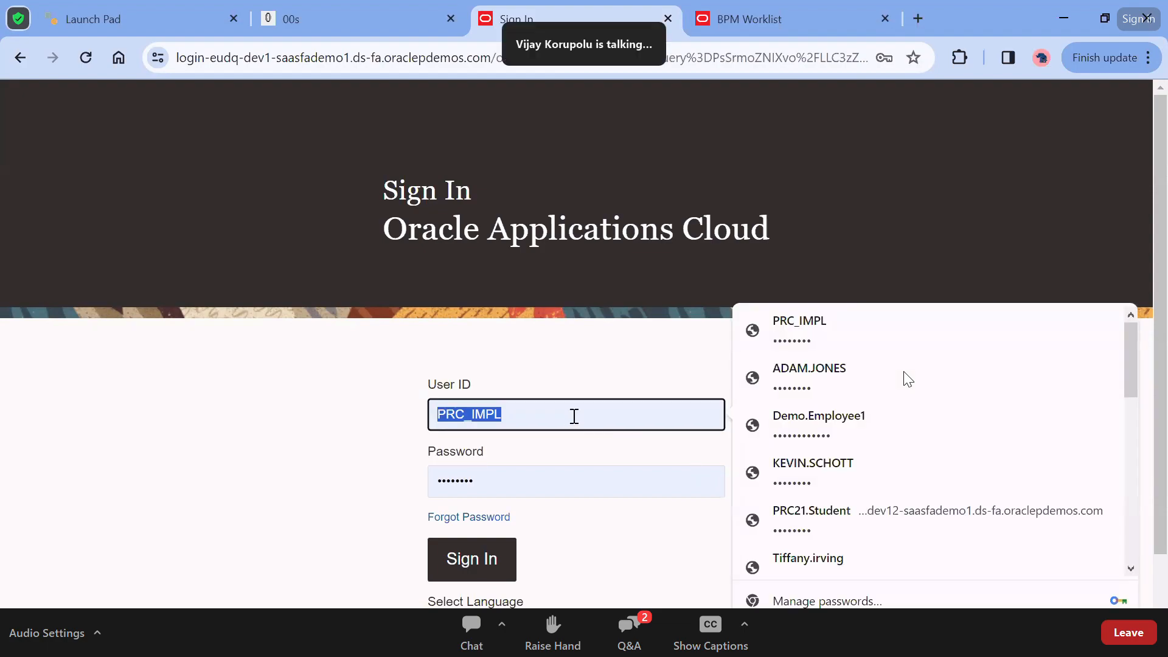